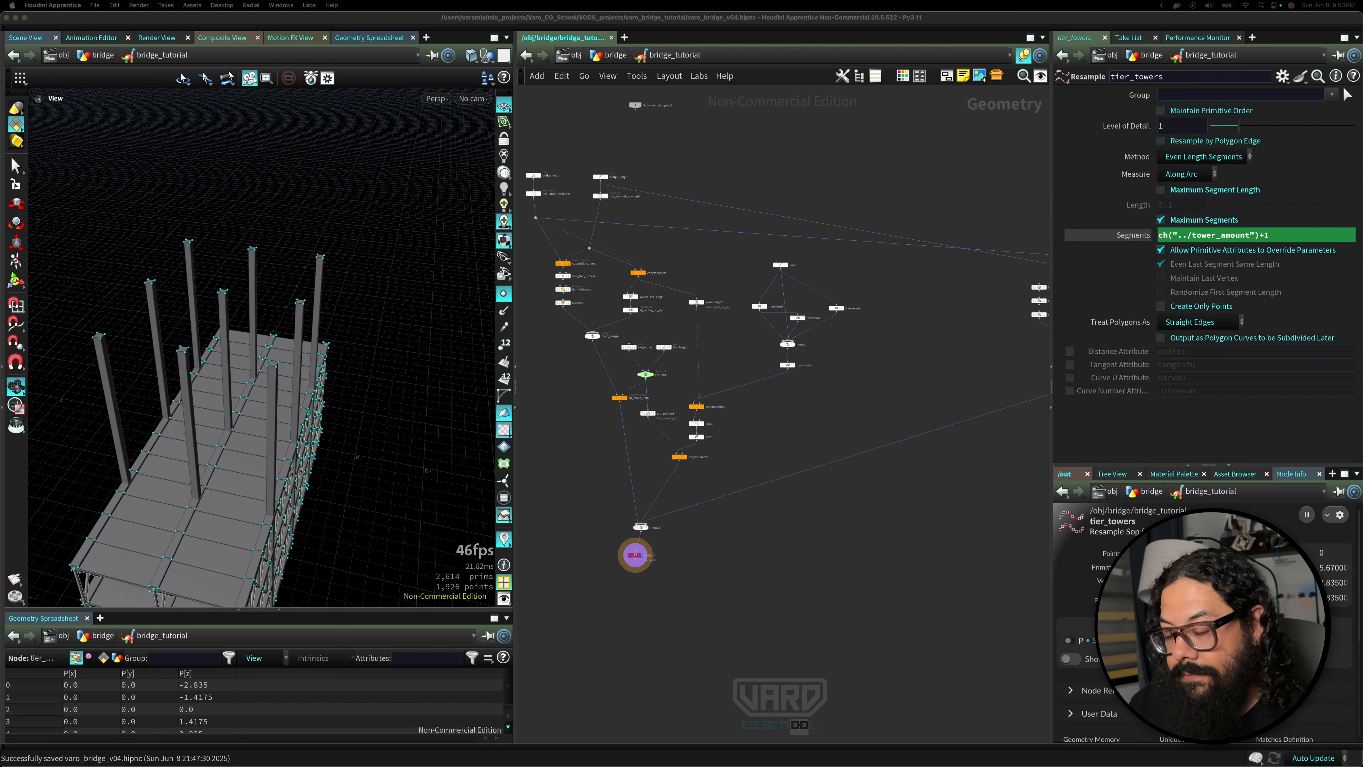
{"action": "left_click", "coordinate": [727, 530]}
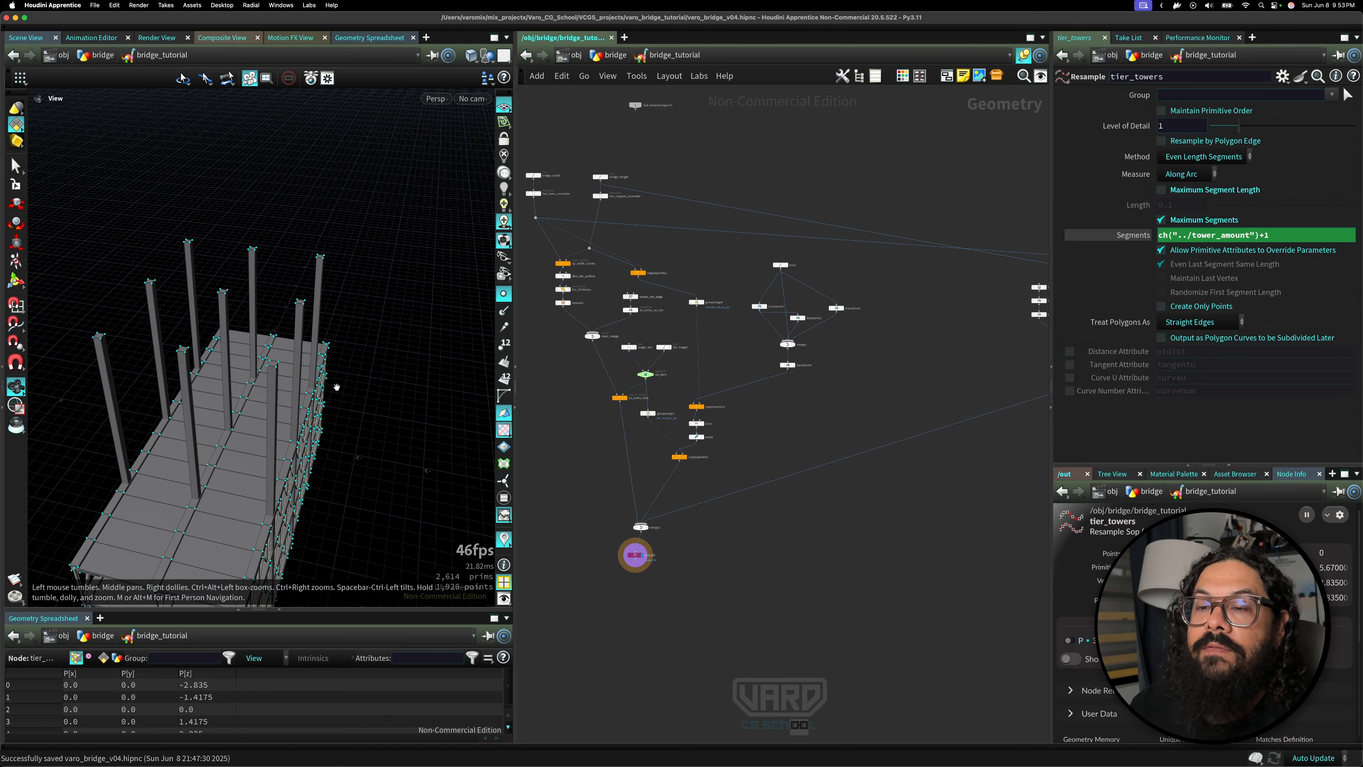
{"action": "left_click_drag", "start_coordinate": [381, 336], "coordinate": [323, 328]}
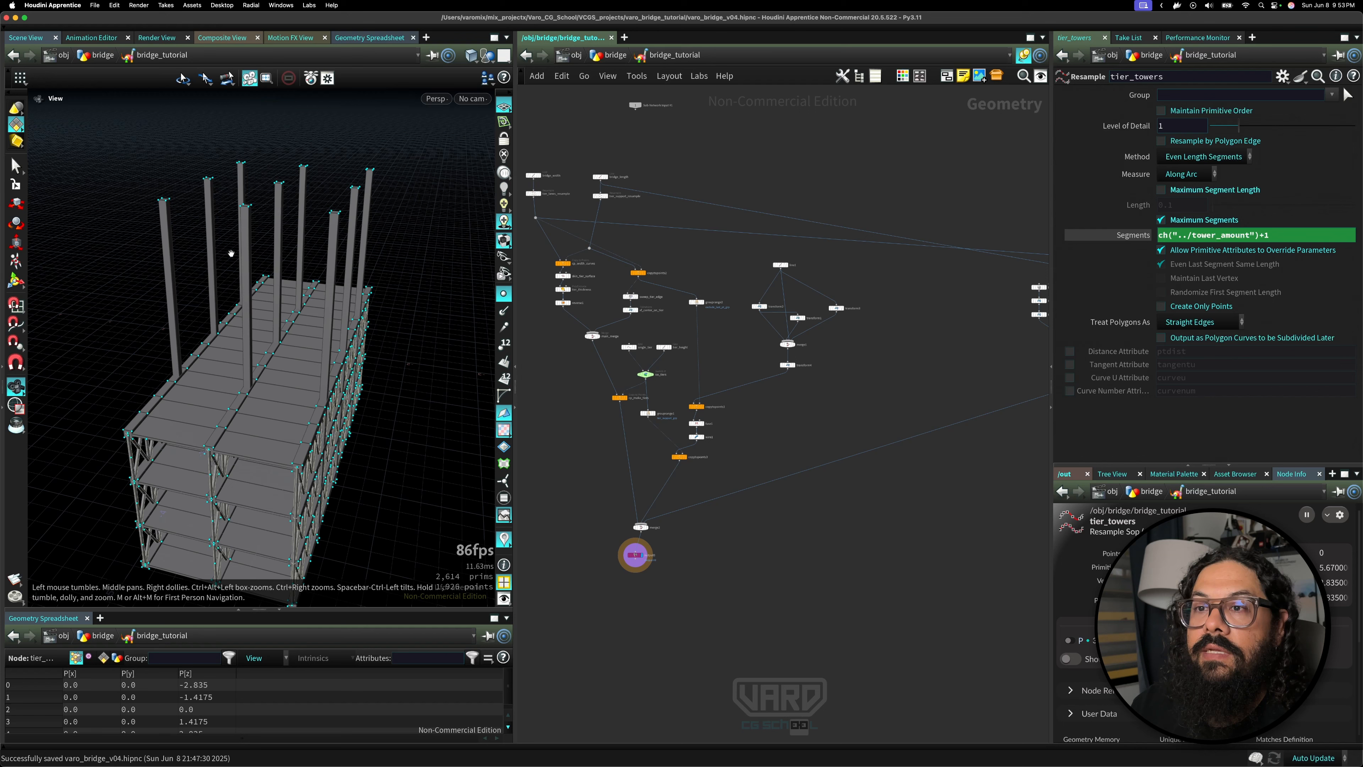
{"action": "left_click_drag", "start_coordinate": [295, 288], "coordinate": [230, 264]}
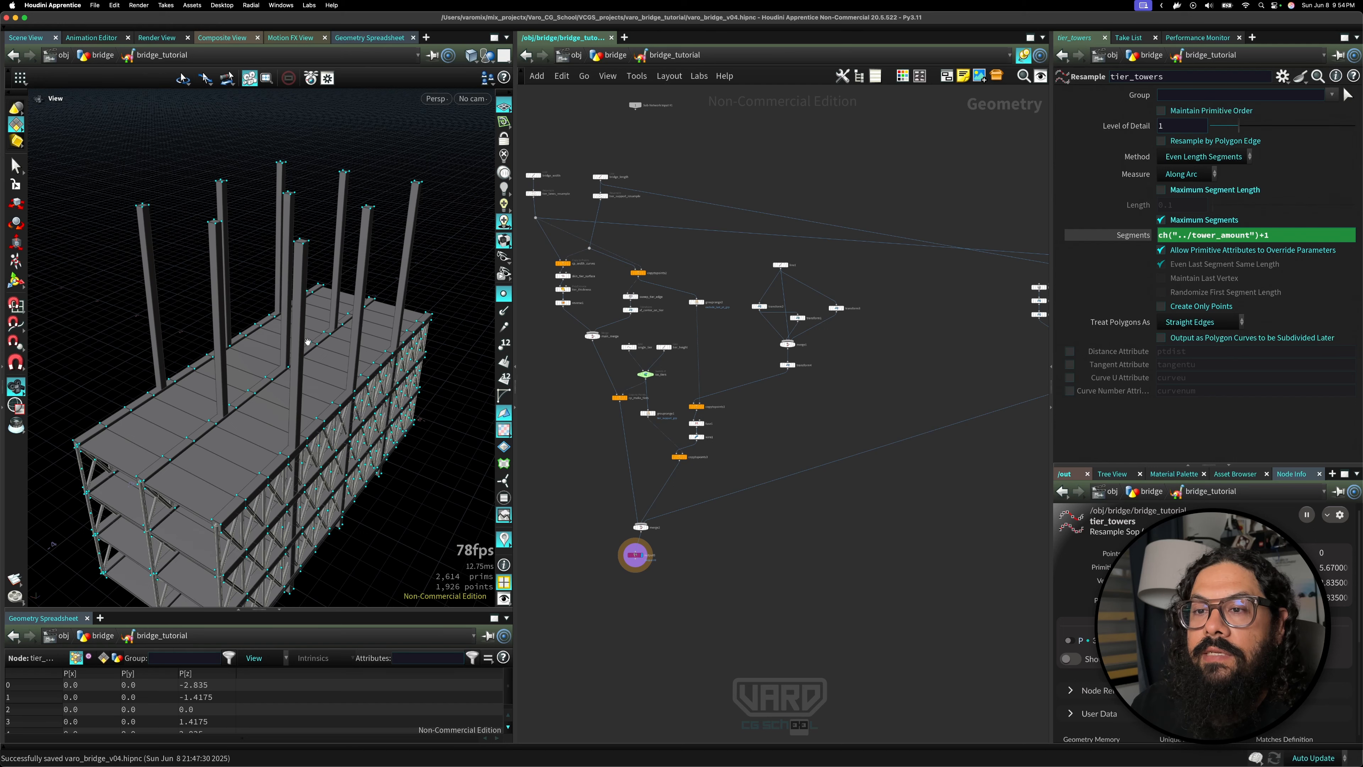
{"action": "middle_click_drag", "start_coordinate": [576, 363], "coordinate": [723, 350]}
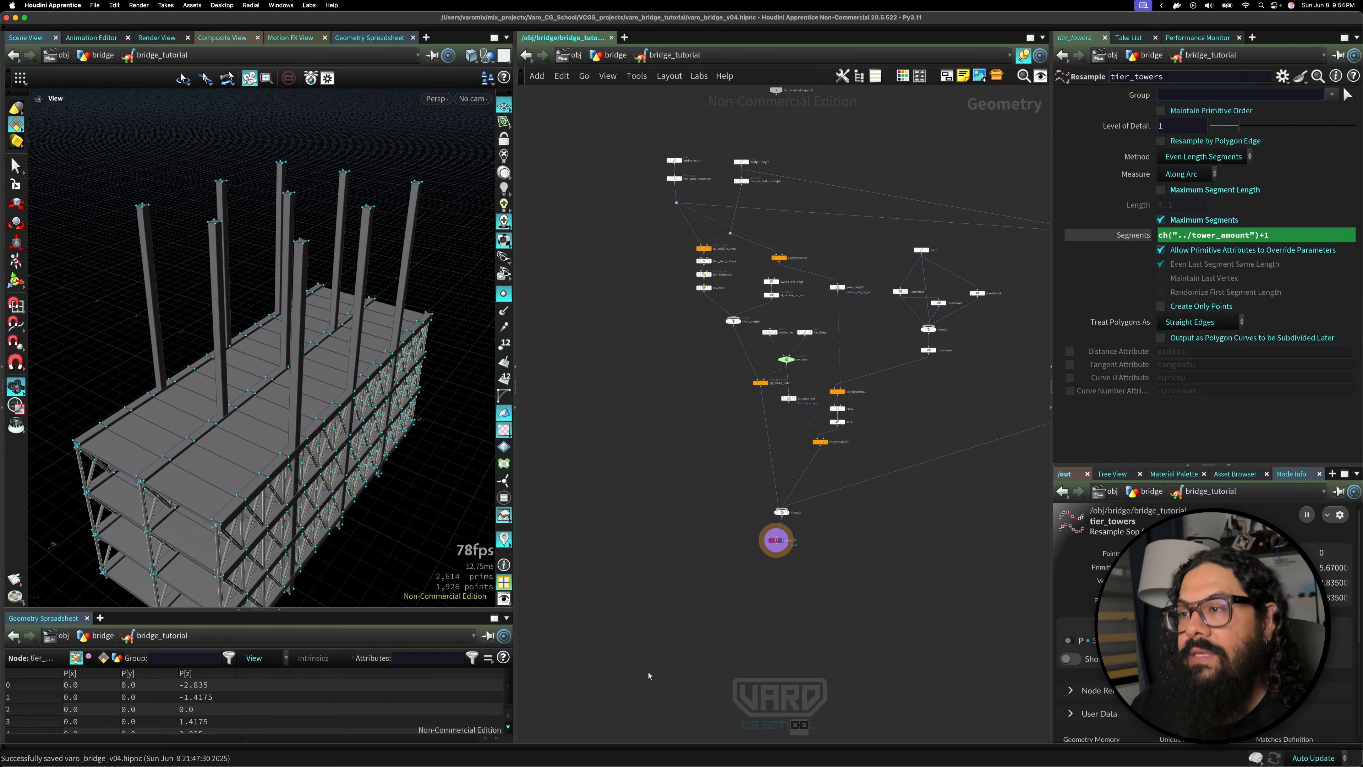
{"action": "middle_click_drag", "start_coordinate": [645, 320], "coordinate": [677, 357]}
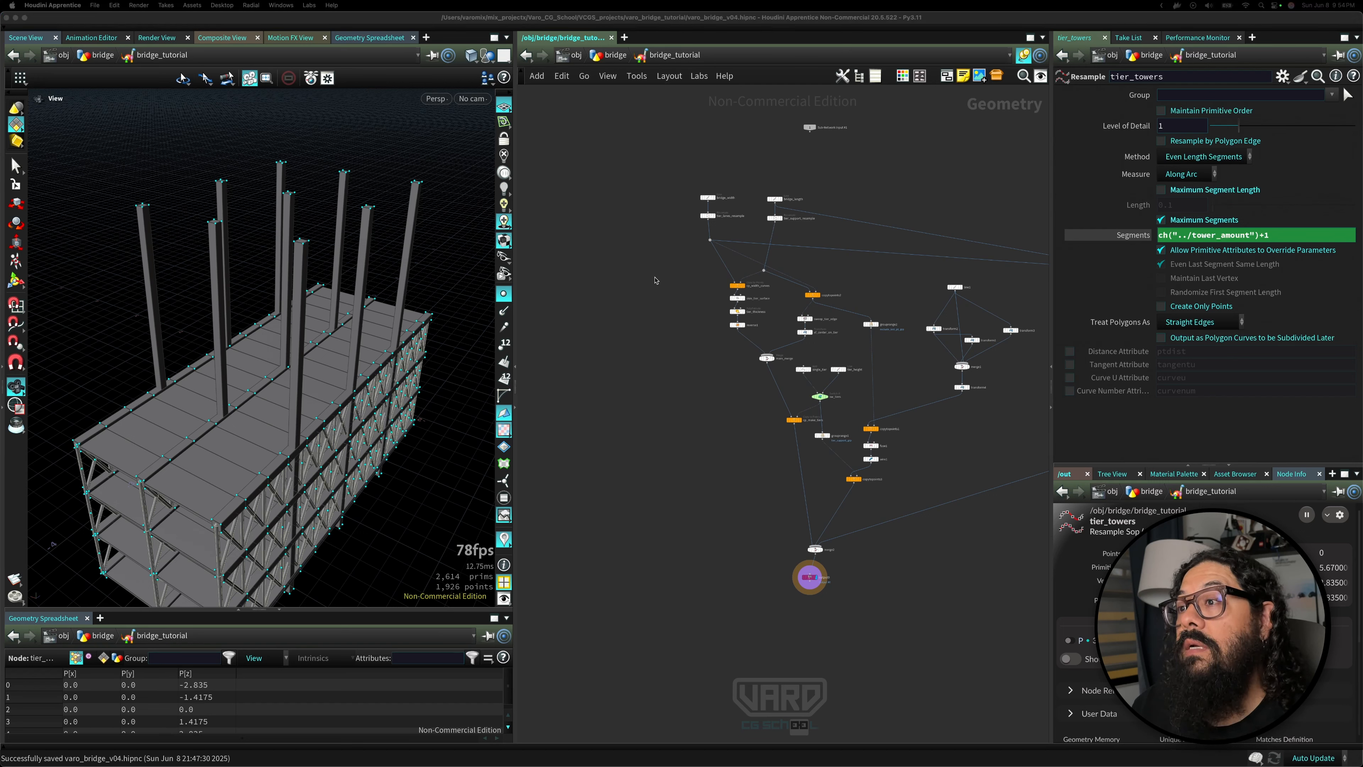
{"action": "left_click", "coordinate": [661, 411]}
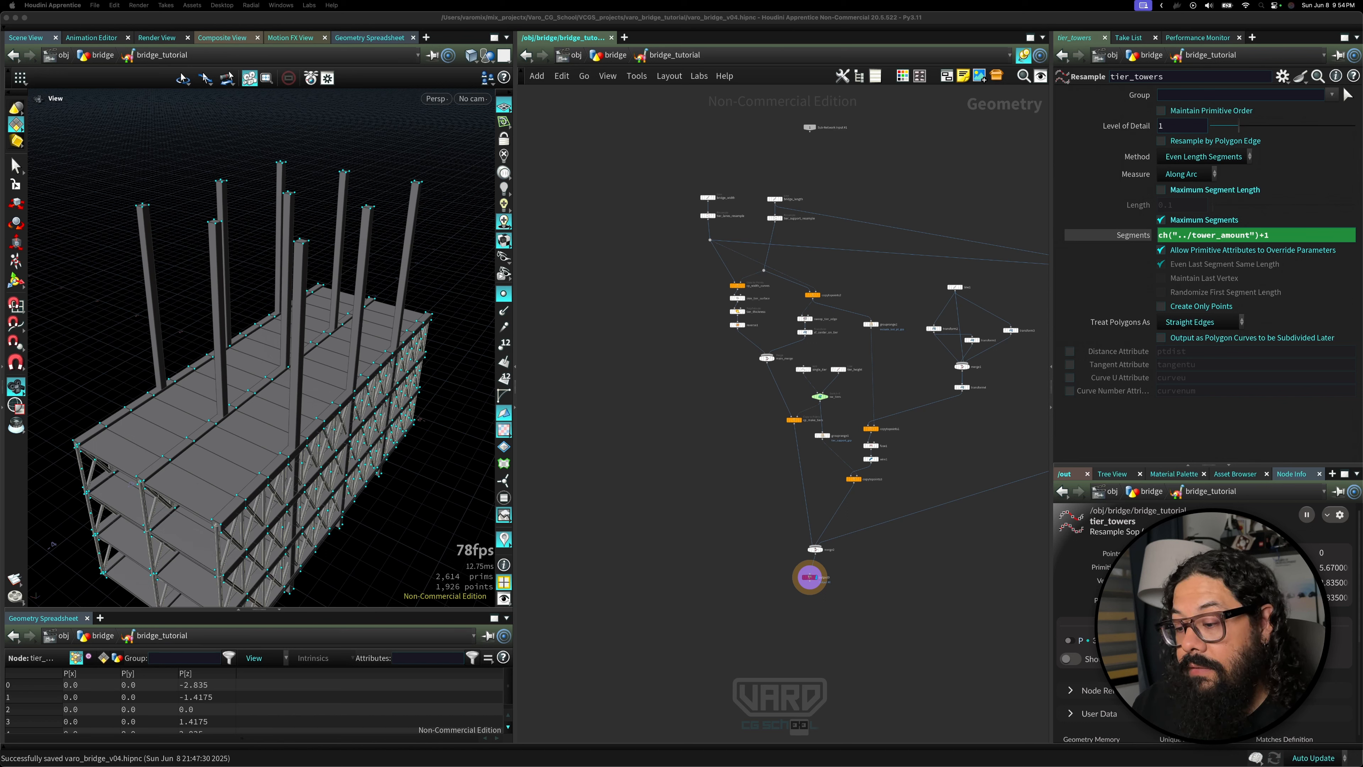
{"action": "left_click", "coordinate": [650, 446]}
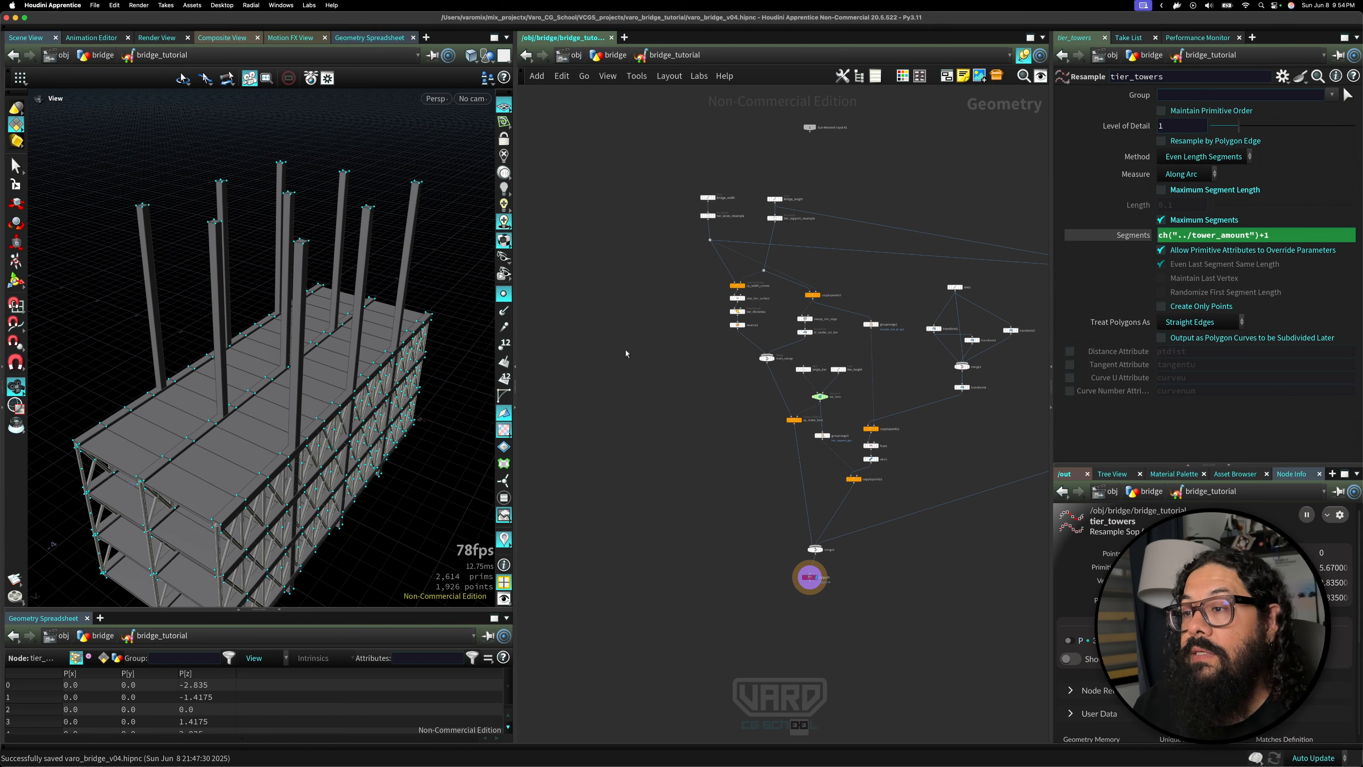
- Add a Null node in the empty area beside the network and feed it from the dot of the bridge width branch
{"action": "key", "text": "Tab"}
{"action": "type", "text": "nul"}
{"action": "key", "text": "Return"}
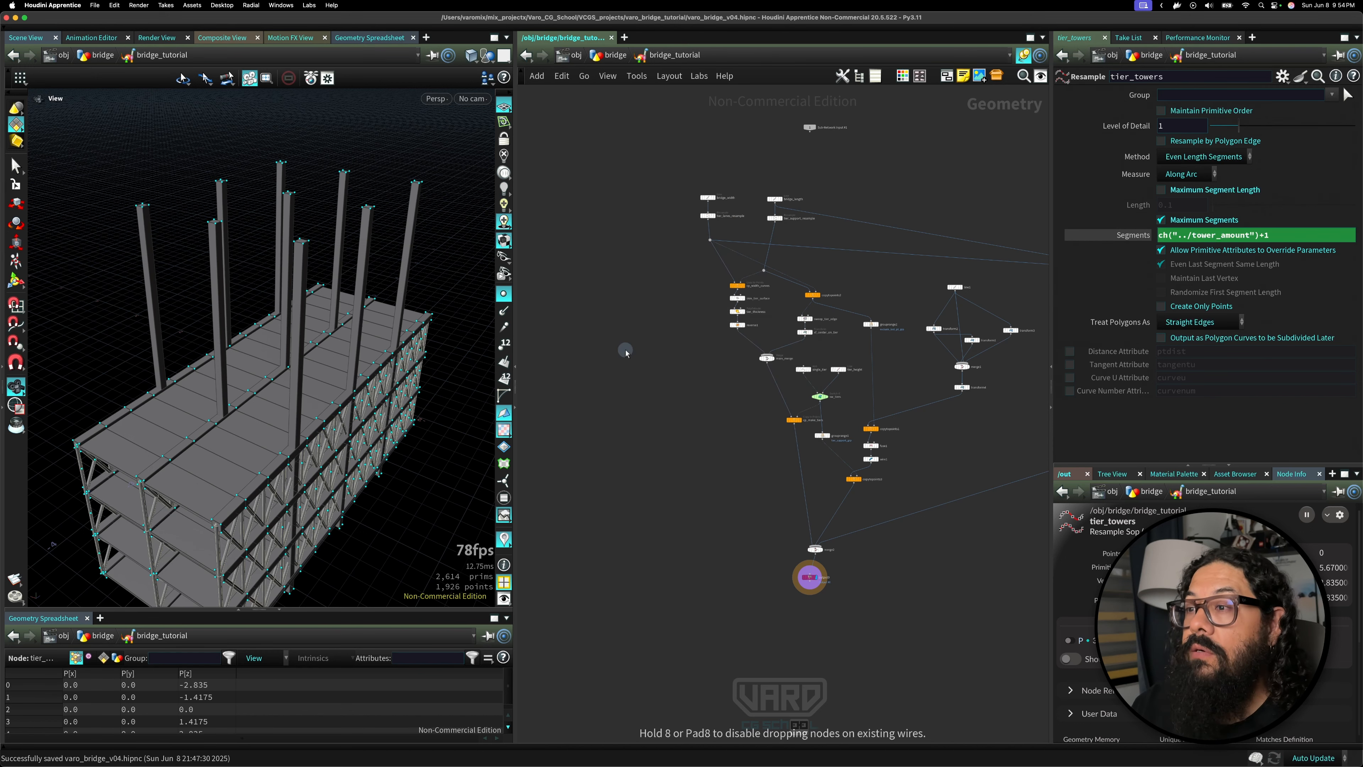
{"action": "left_click", "coordinate": [623, 377]}
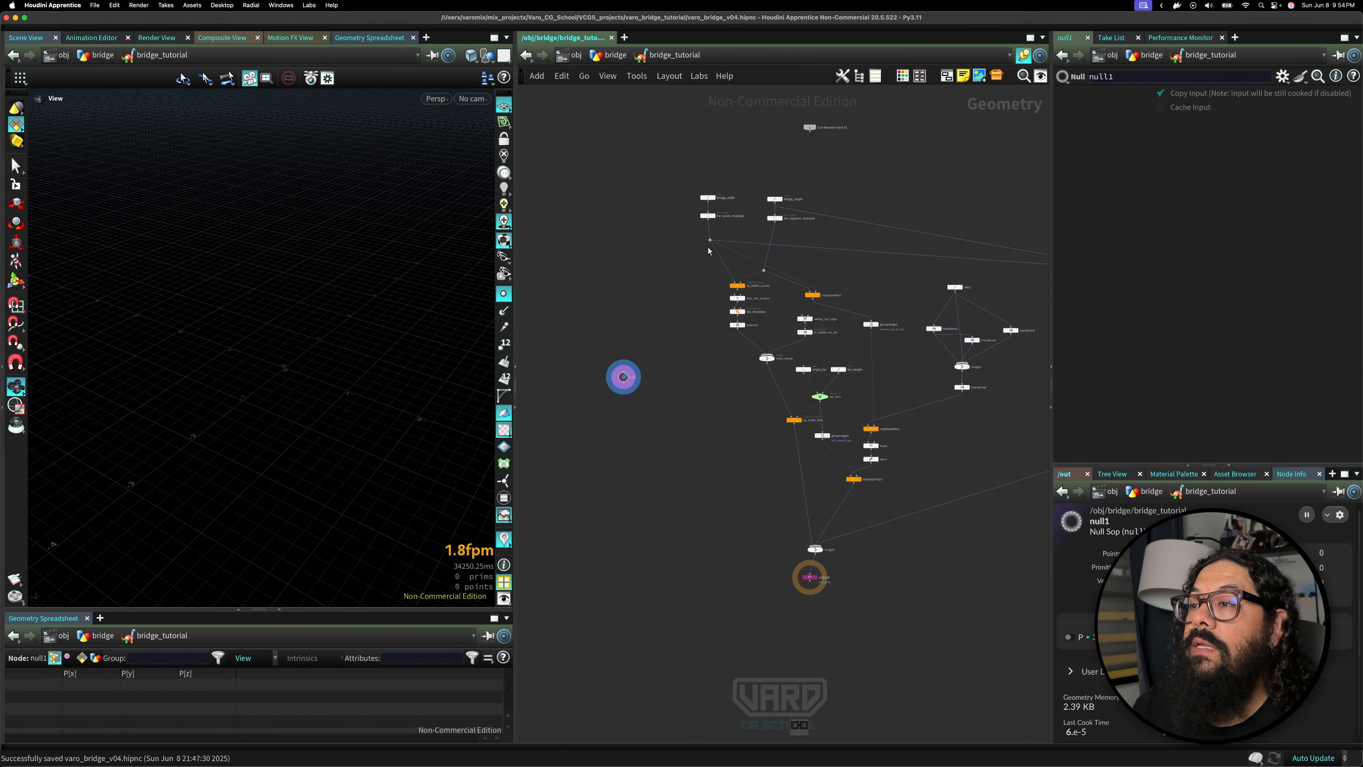
{"action": "left_click_drag", "start_coordinate": [710, 240], "coordinate": [618, 377]}
{"action": "scroll", "coordinate": [617, 378], "scroll_direction": "up", "scroll_amount": 5}
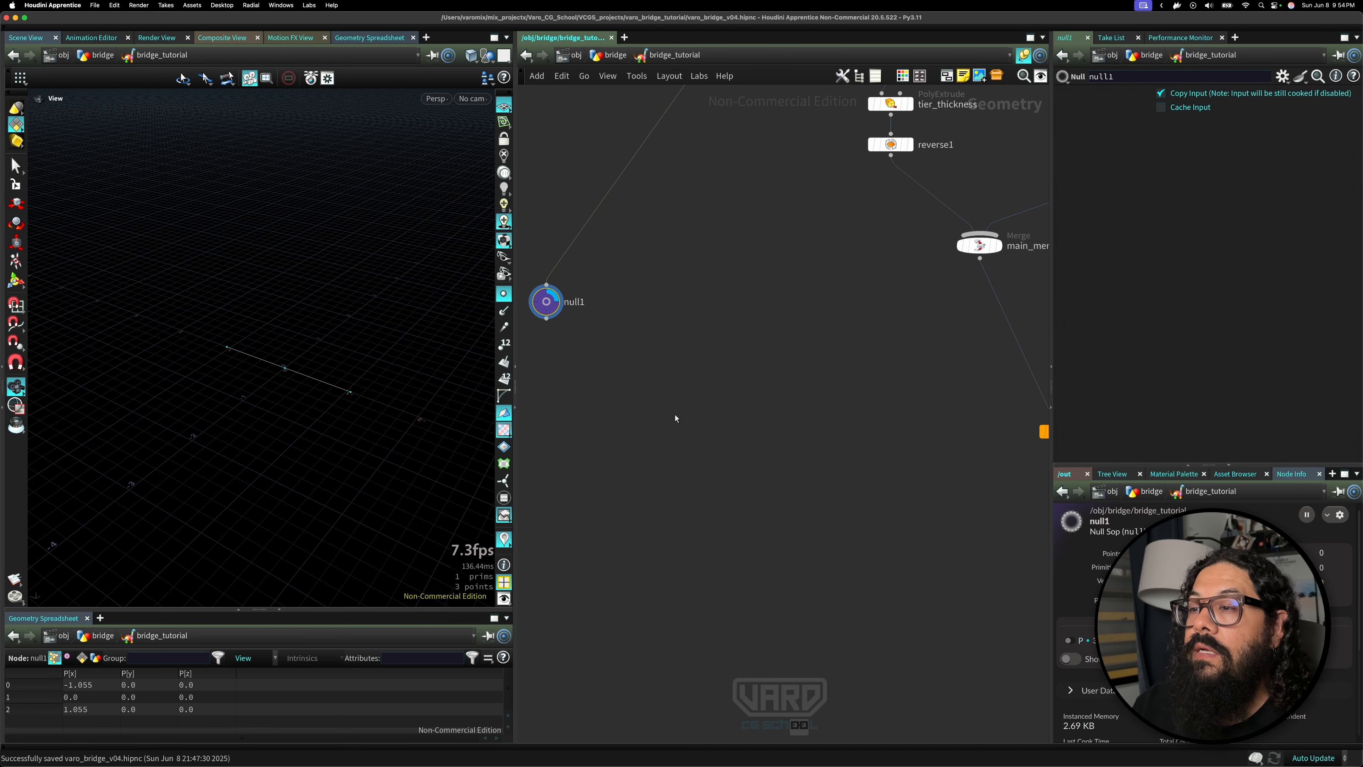
- Rename the new Null node as WIDTH_CURVE and place it farther away from the existing nodes
{"action": "double_click", "coordinate": [691, 374]}
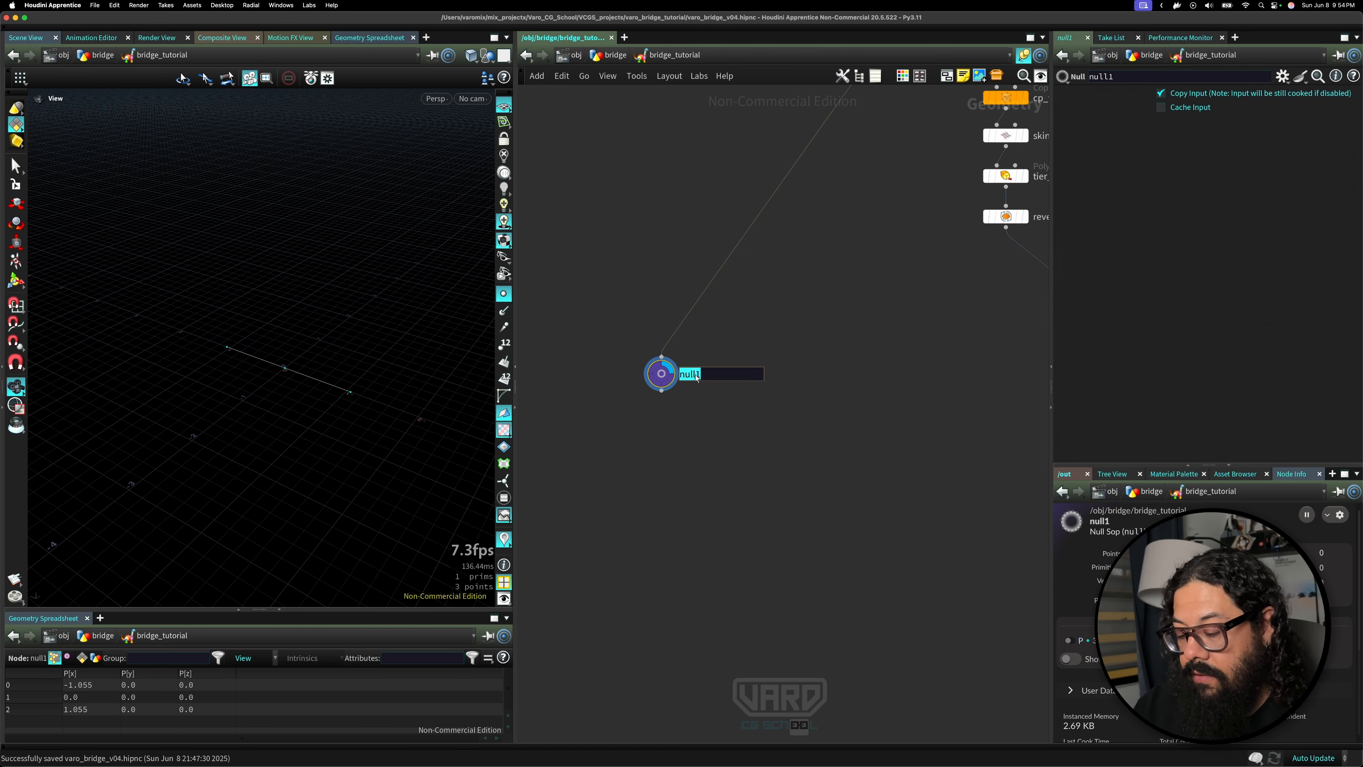
{"action": "type", "text": "WID"}
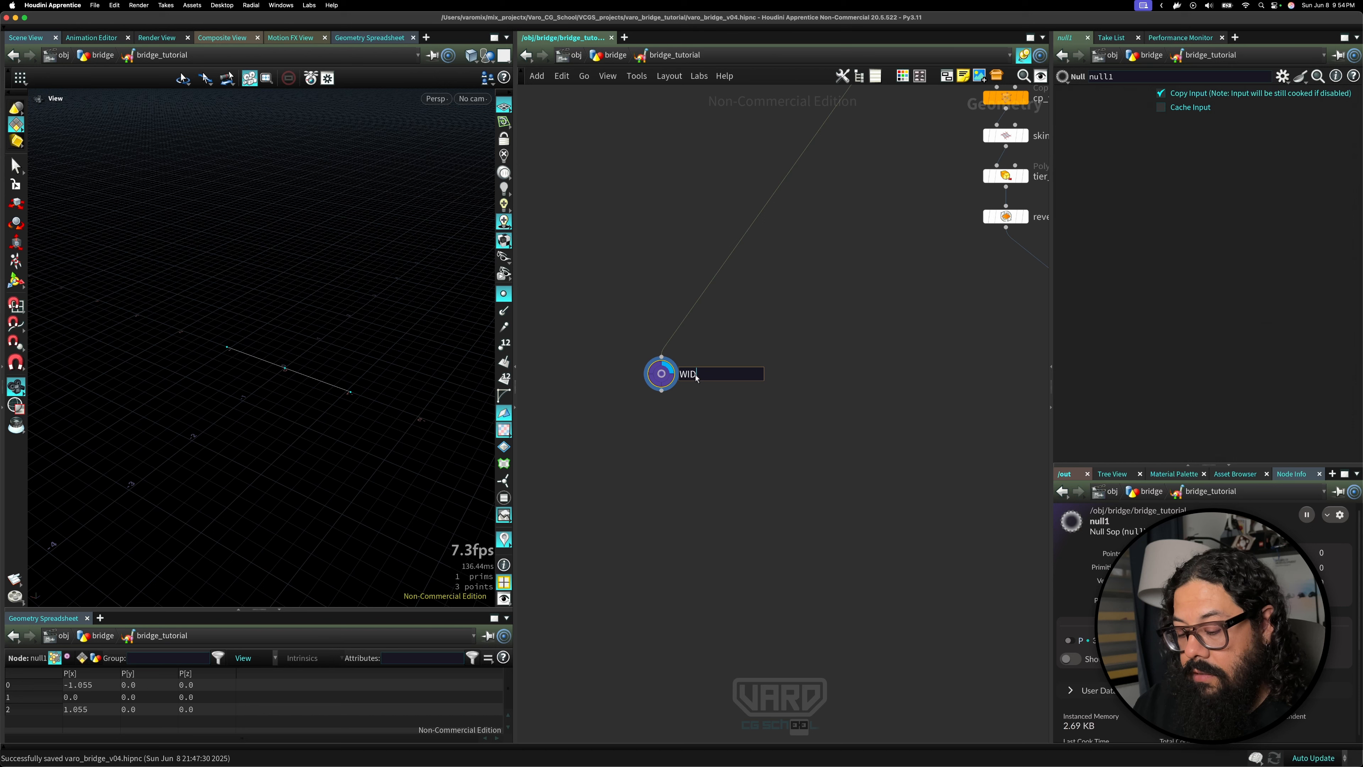
{"action": "type", "text": "TH_CURVE"}
{"action": "key", "text": "BackSpace"}
{"action": "key", "text": "BackSpace"}
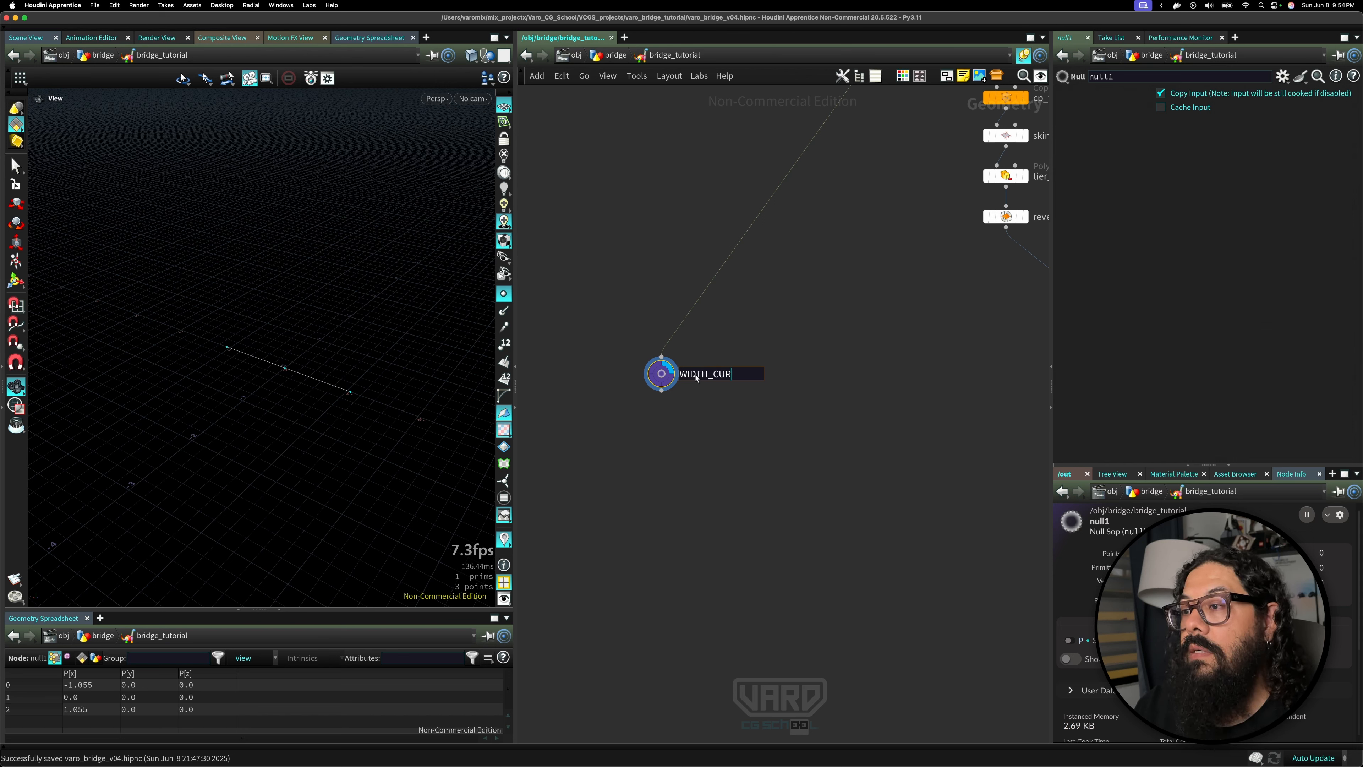
{"action": "type", "text": "VE"}
{"action": "key", "text": "Return"}
{"action": "scroll", "coordinate": [793, 443], "scroll_direction": "down", "scroll_amount": 3}
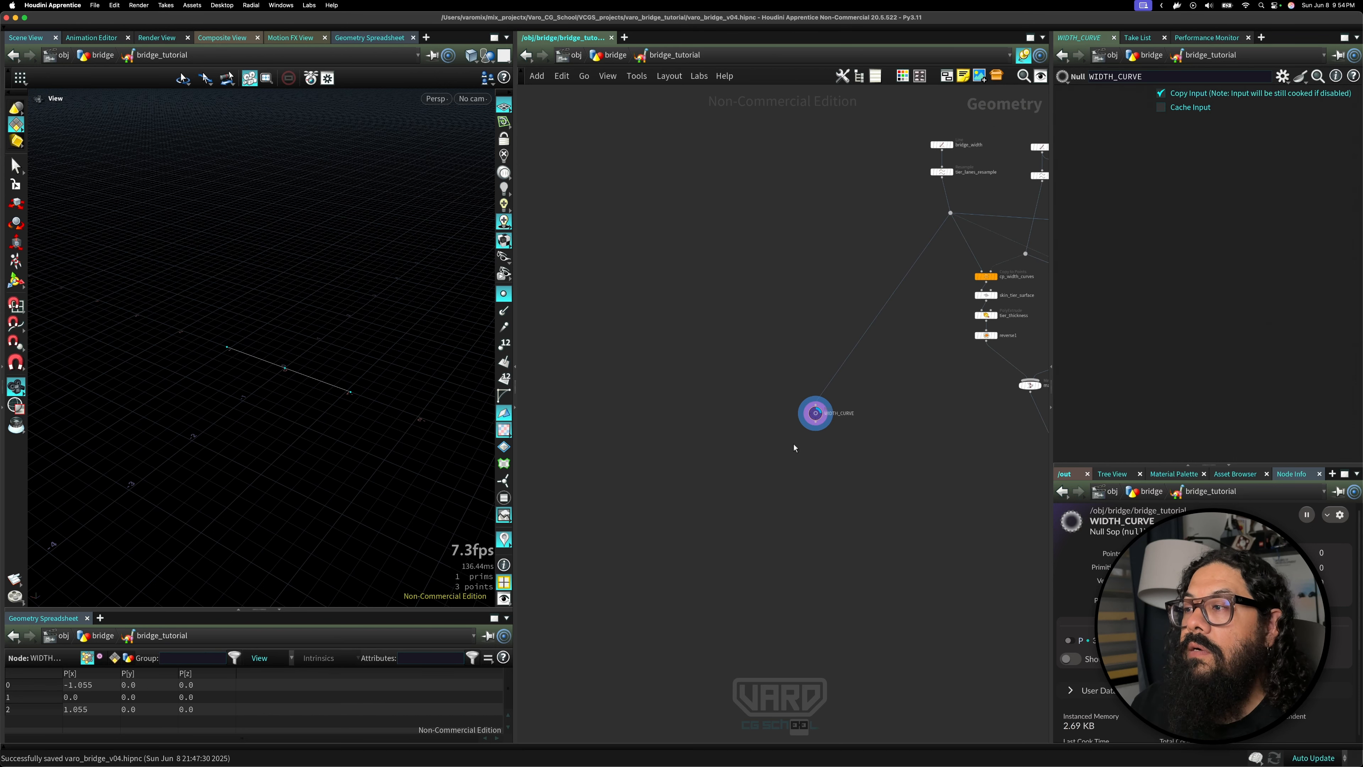
{"action": "left_click_drag", "start_coordinate": [817, 416], "coordinate": [702, 374]}
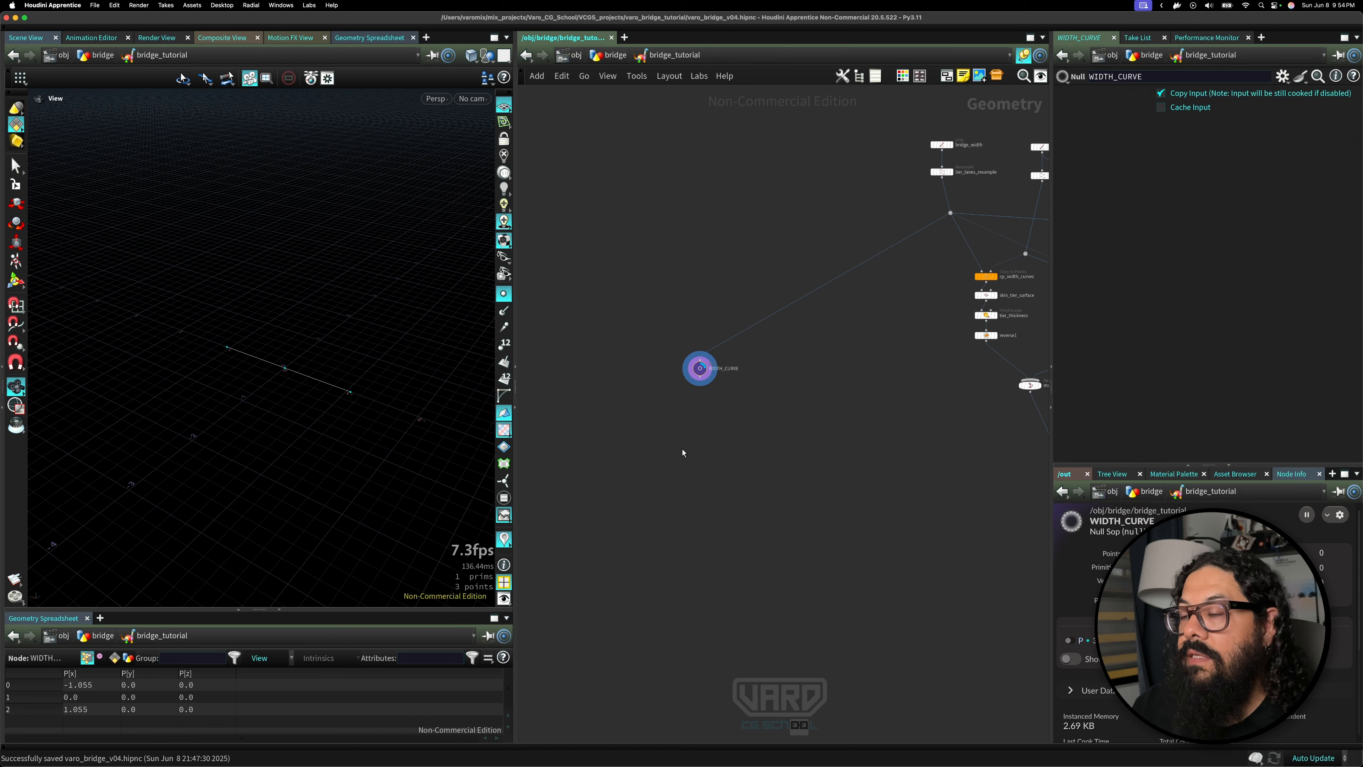
{"action": "middle_click_drag", "start_coordinate": [714, 461], "coordinate": [764, 381]}
{"action": "scroll", "coordinate": [747, 371], "scroll_direction": "down", "scroll_amount": 5}
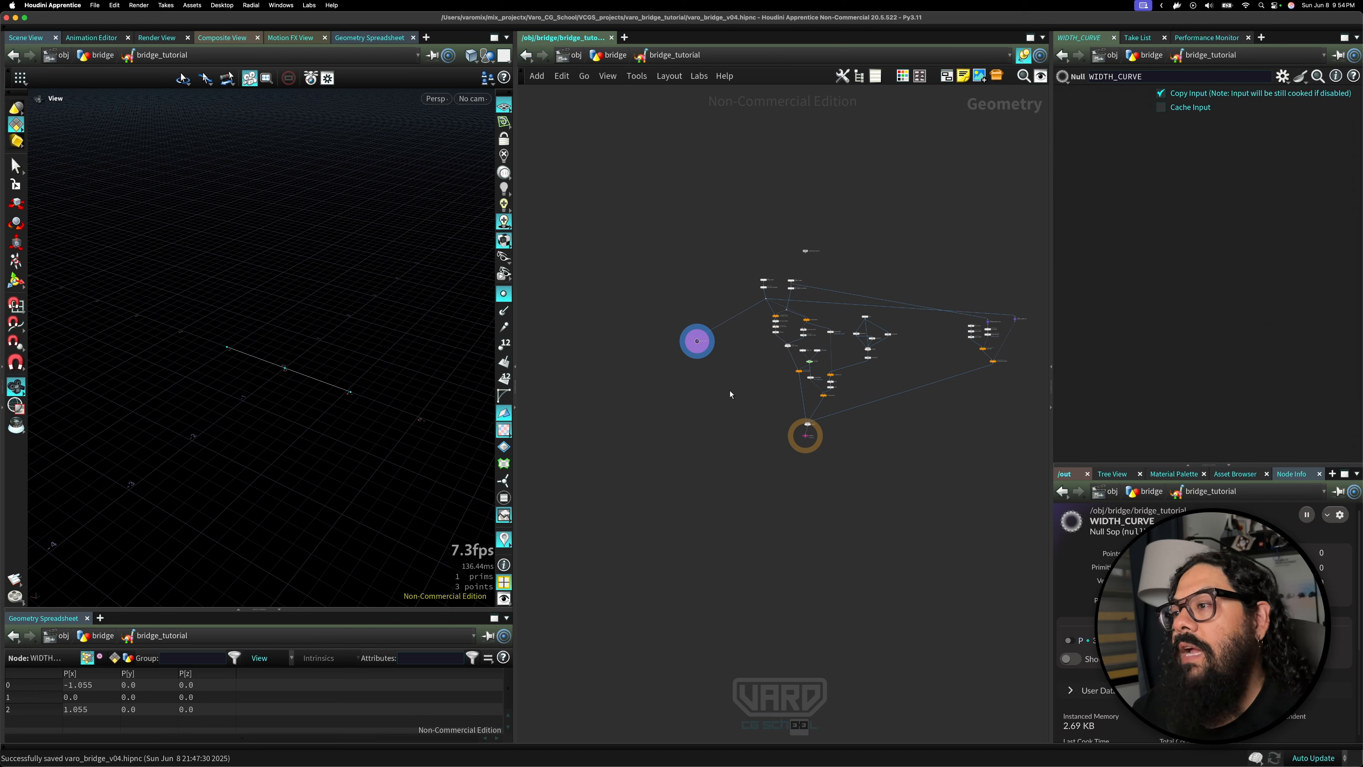
{"action": "scroll", "coordinate": [730, 390], "scroll_direction": "up", "scroll_amount": 2}
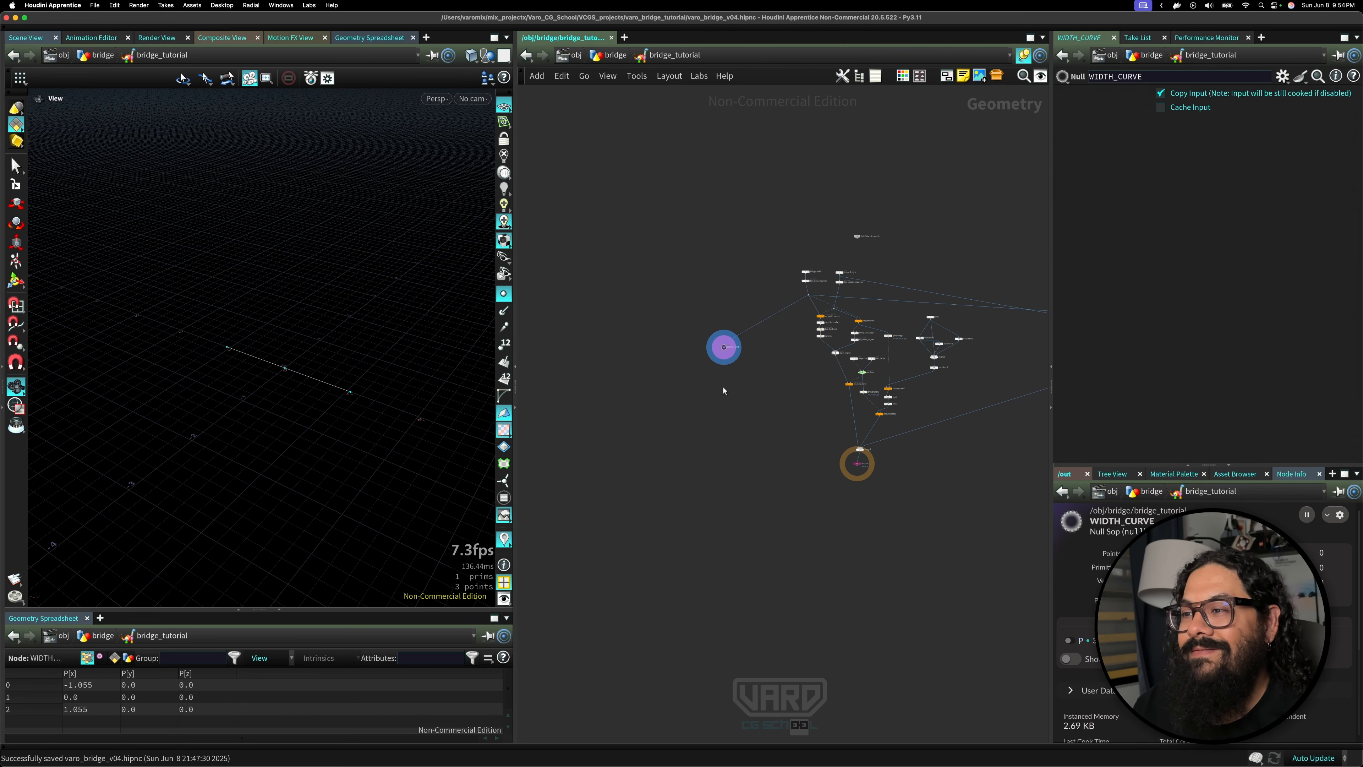
{"action": "scroll", "coordinate": [731, 359], "scroll_direction": "up", "scroll_amount": 4}
{"action": "left_click_drag", "start_coordinate": [719, 338], "coordinate": [698, 333]}
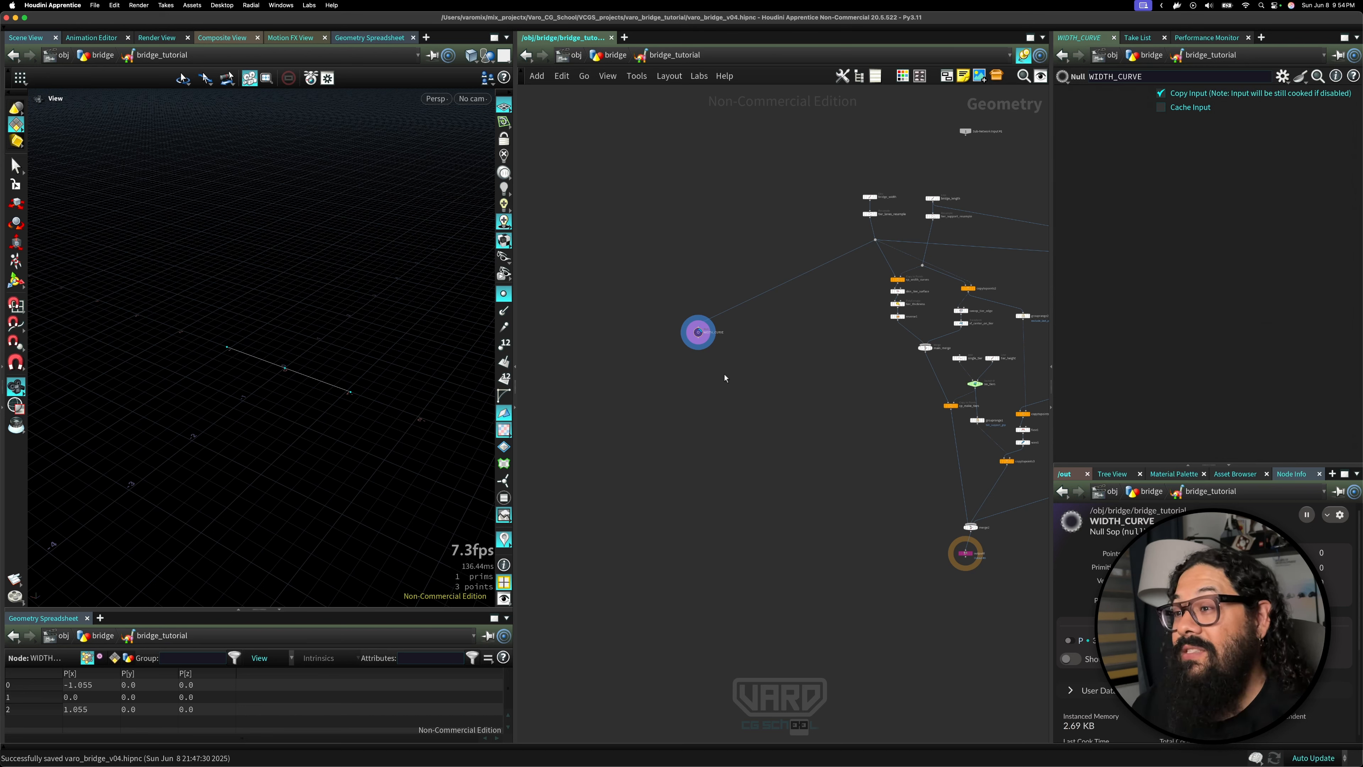
{"action": "scroll", "coordinate": [724, 377], "scroll_direction": "down", "scroll_amount": 6}
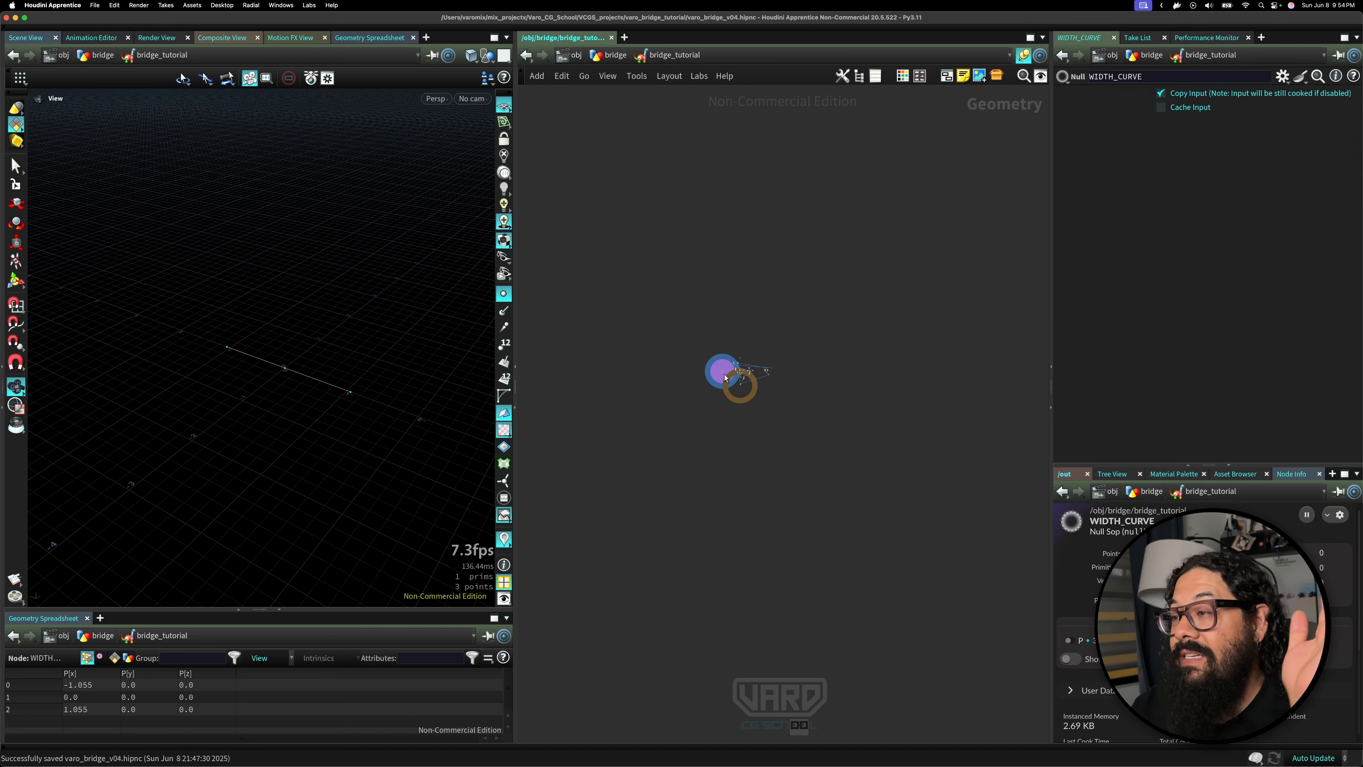
{"action": "scroll", "coordinate": [724, 378], "scroll_direction": "up", "scroll_amount": 6}
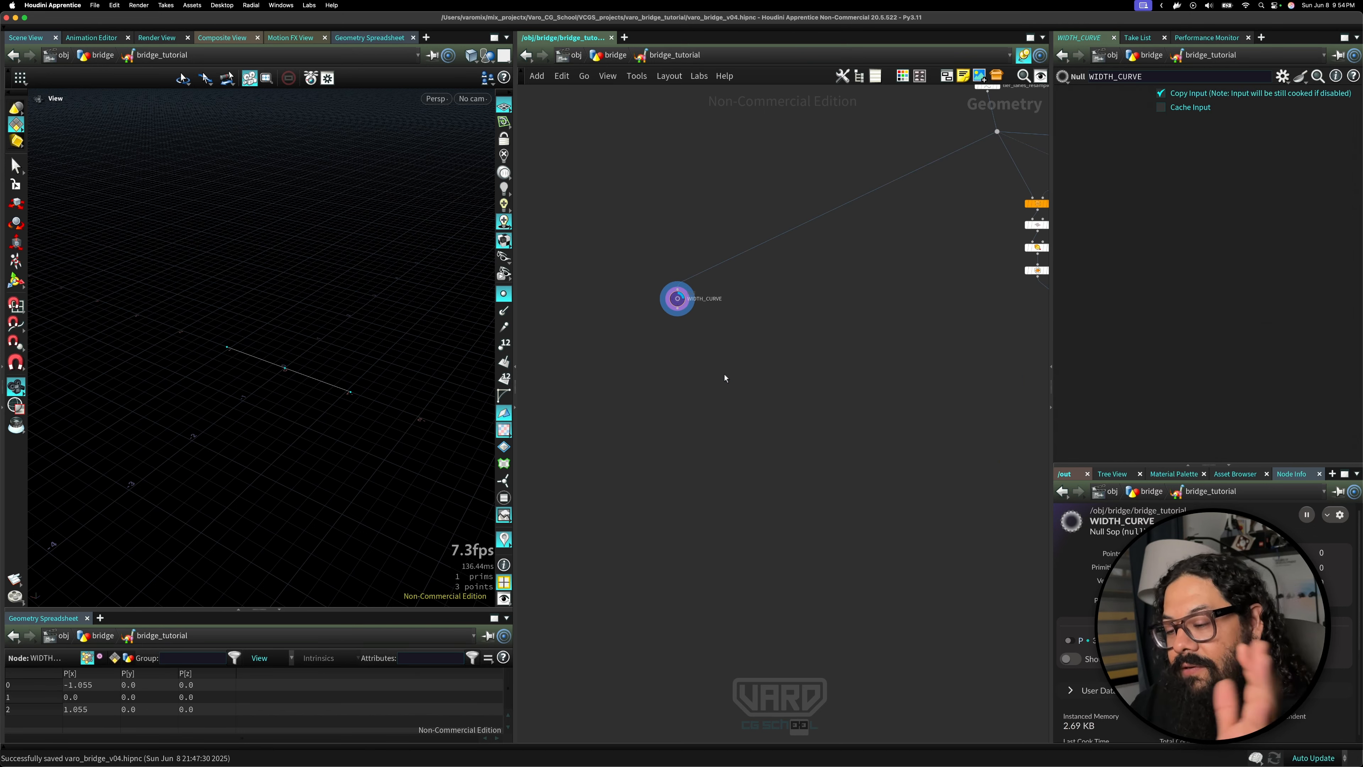
{"action": "middle_click_drag", "start_coordinate": [688, 371], "coordinate": [721, 304]}
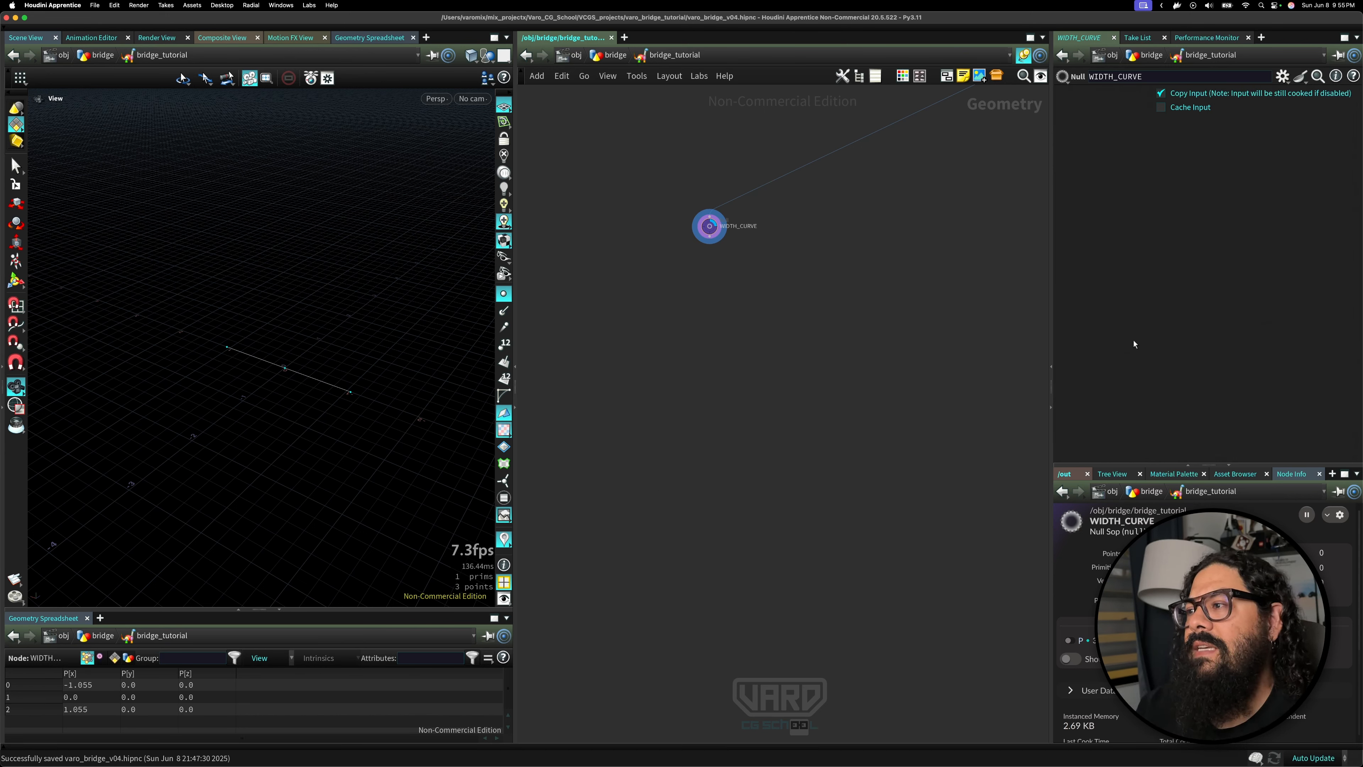
{"action": "middle_click_drag", "start_coordinate": [721, 239], "coordinate": [874, 302]}
{"action": "scroll", "coordinate": [880, 330], "scroll_direction": "up", "scroll_amount": 10}
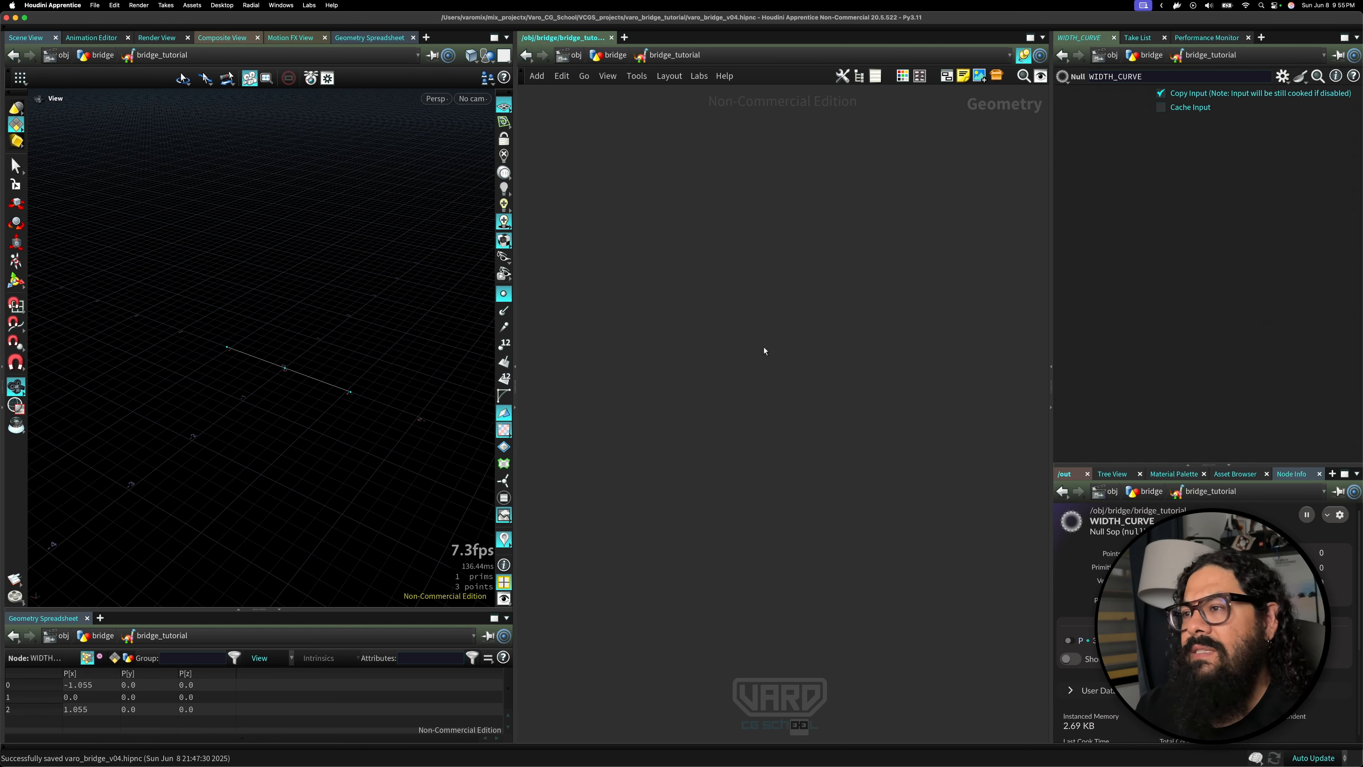
{"action": "scroll", "coordinate": [775, 356], "scroll_direction": "down", "scroll_amount": 8}
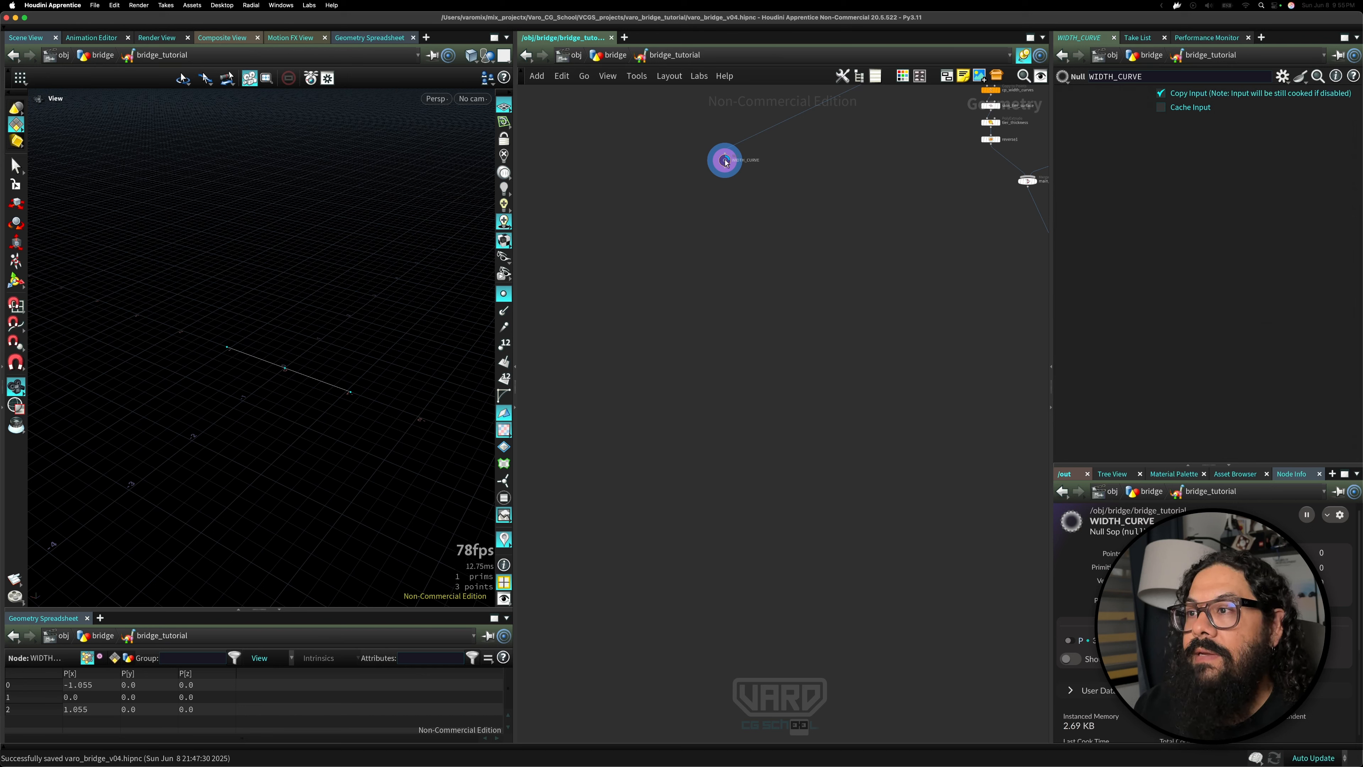
{"action": "left_click_drag", "start_coordinate": [722, 156], "coordinate": [741, 207]}
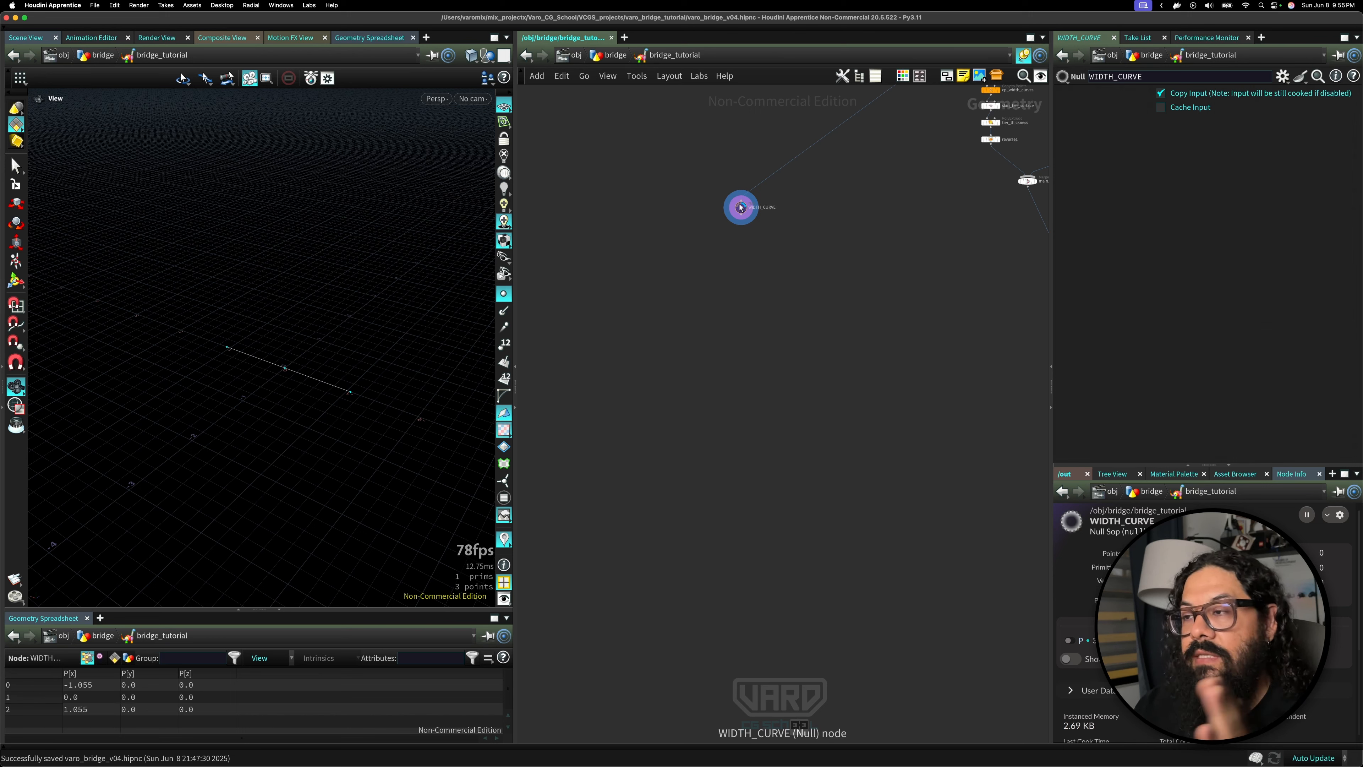
{"action": "scroll", "coordinate": [781, 285], "scroll_direction": "down", "scroll_amount": 5}
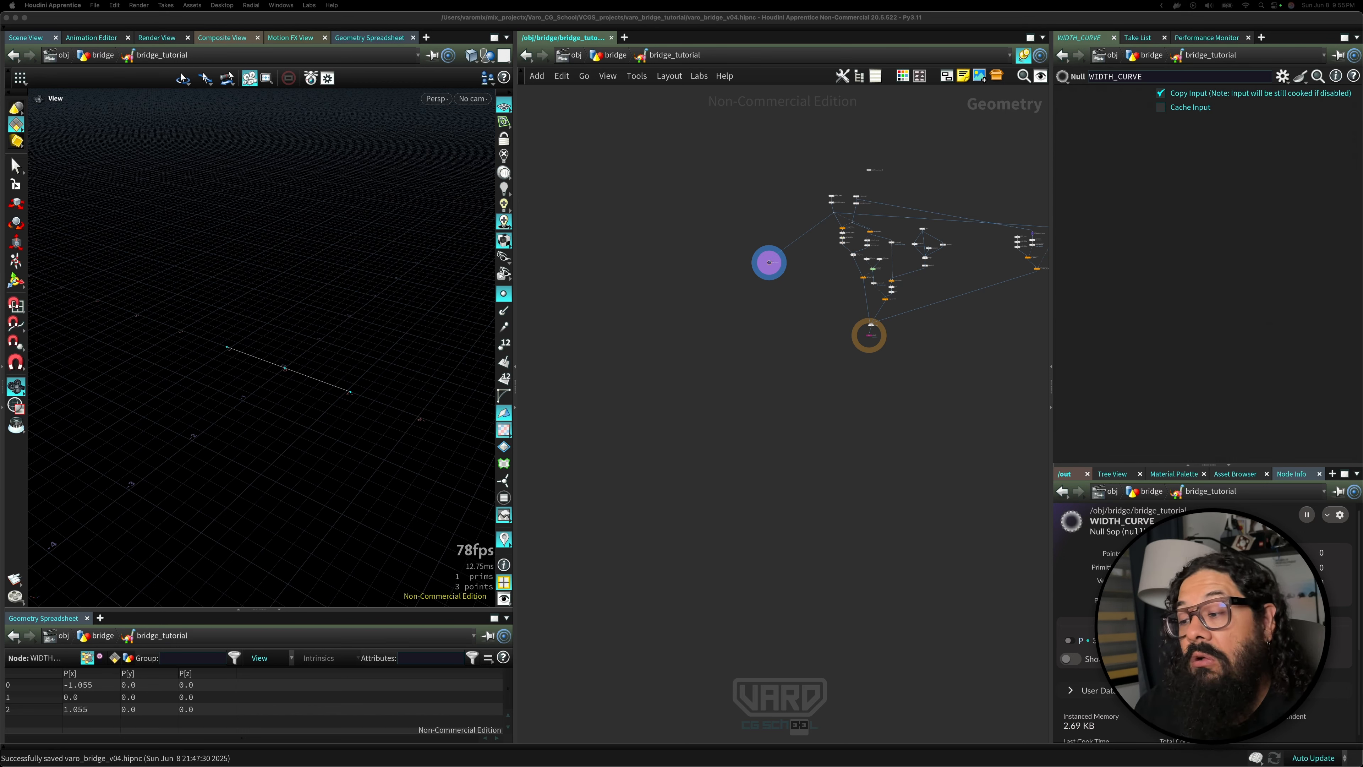
{"action": "left_click", "coordinate": [700, 381]}
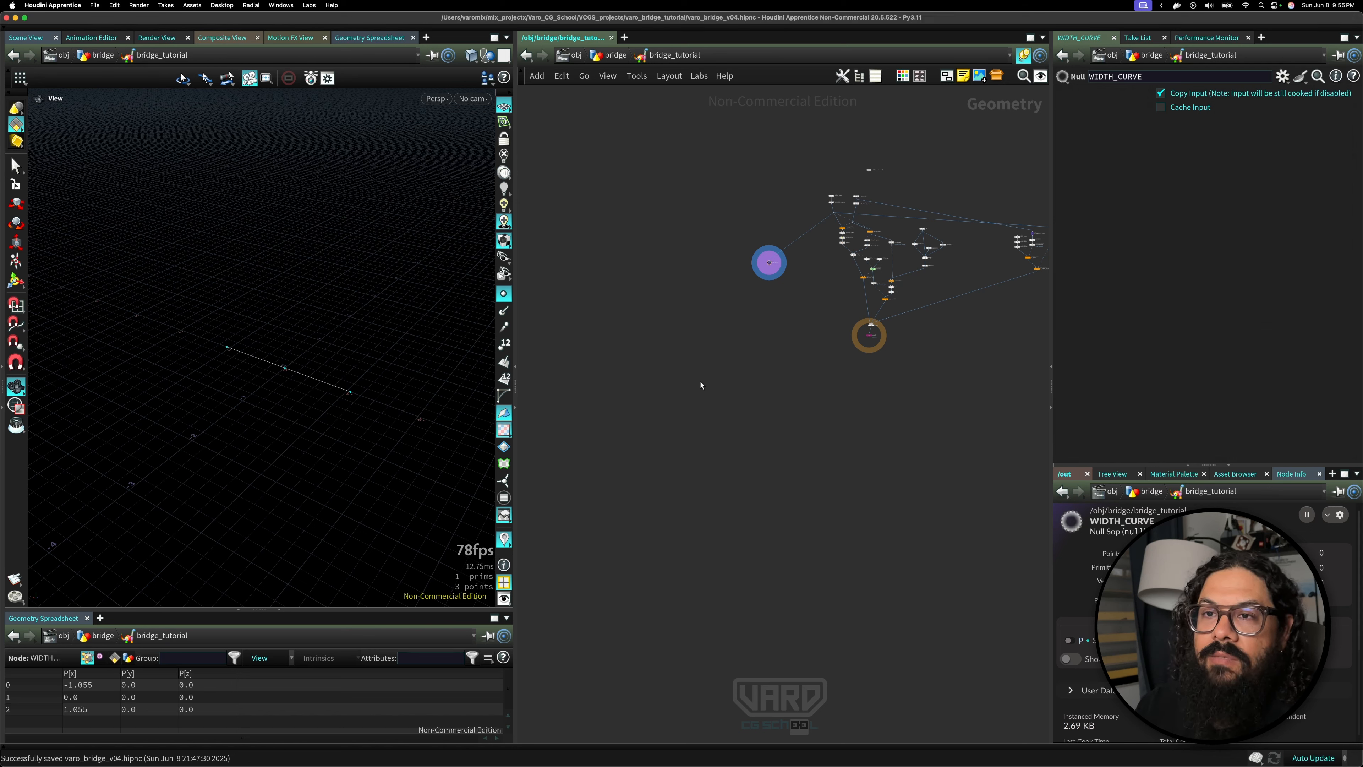
{"action": "key", "text": "f"}
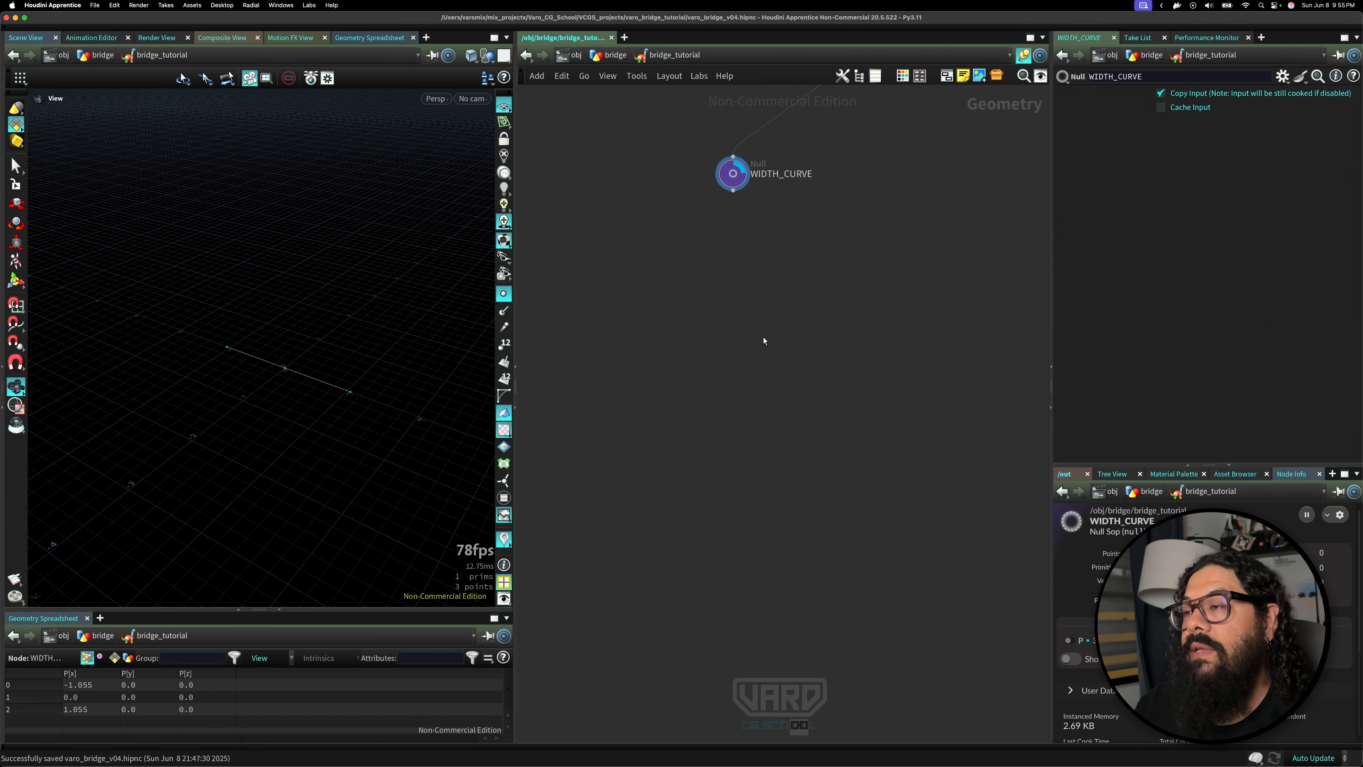
{"action": "scroll", "coordinate": [737, 361], "scroll_direction": "down", "scroll_amount": 4}
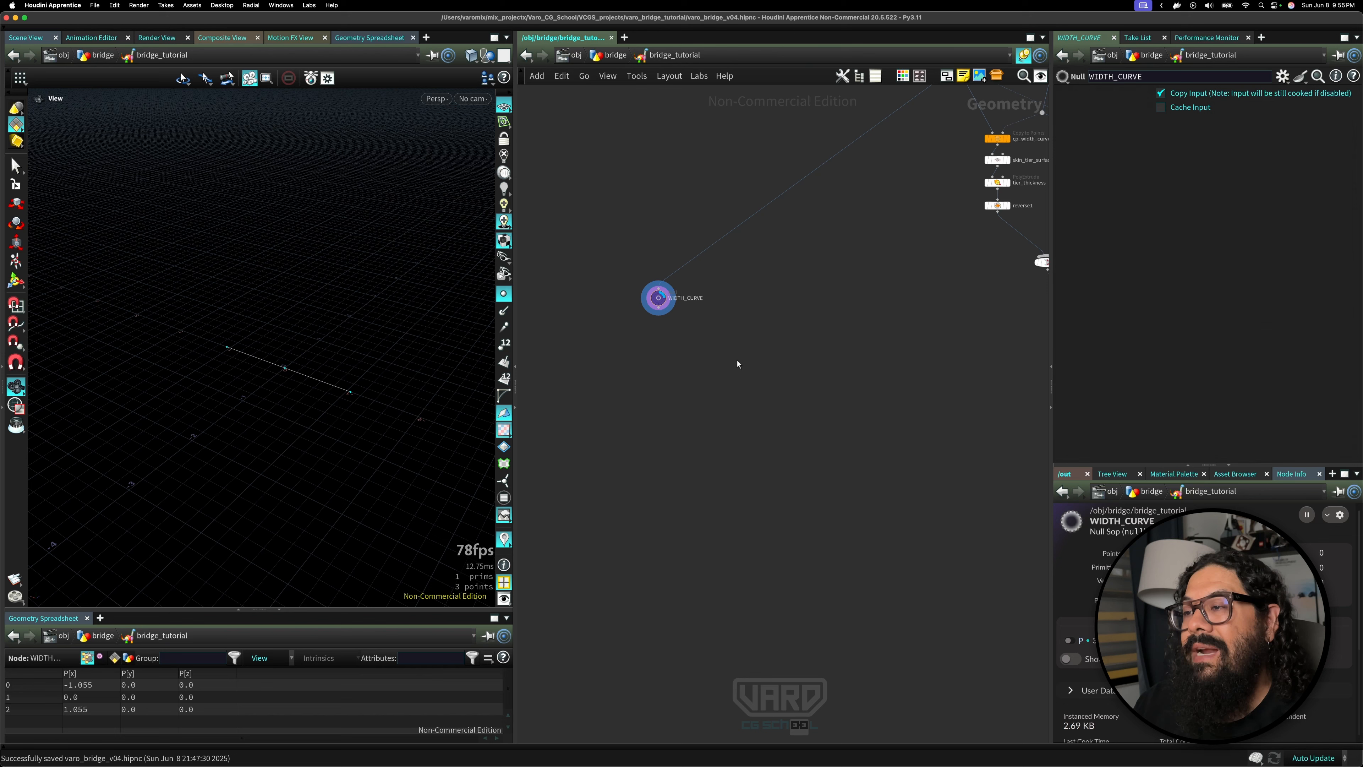
{"action": "scroll", "coordinate": [737, 364], "scroll_direction": "down", "scroll_amount": 3}
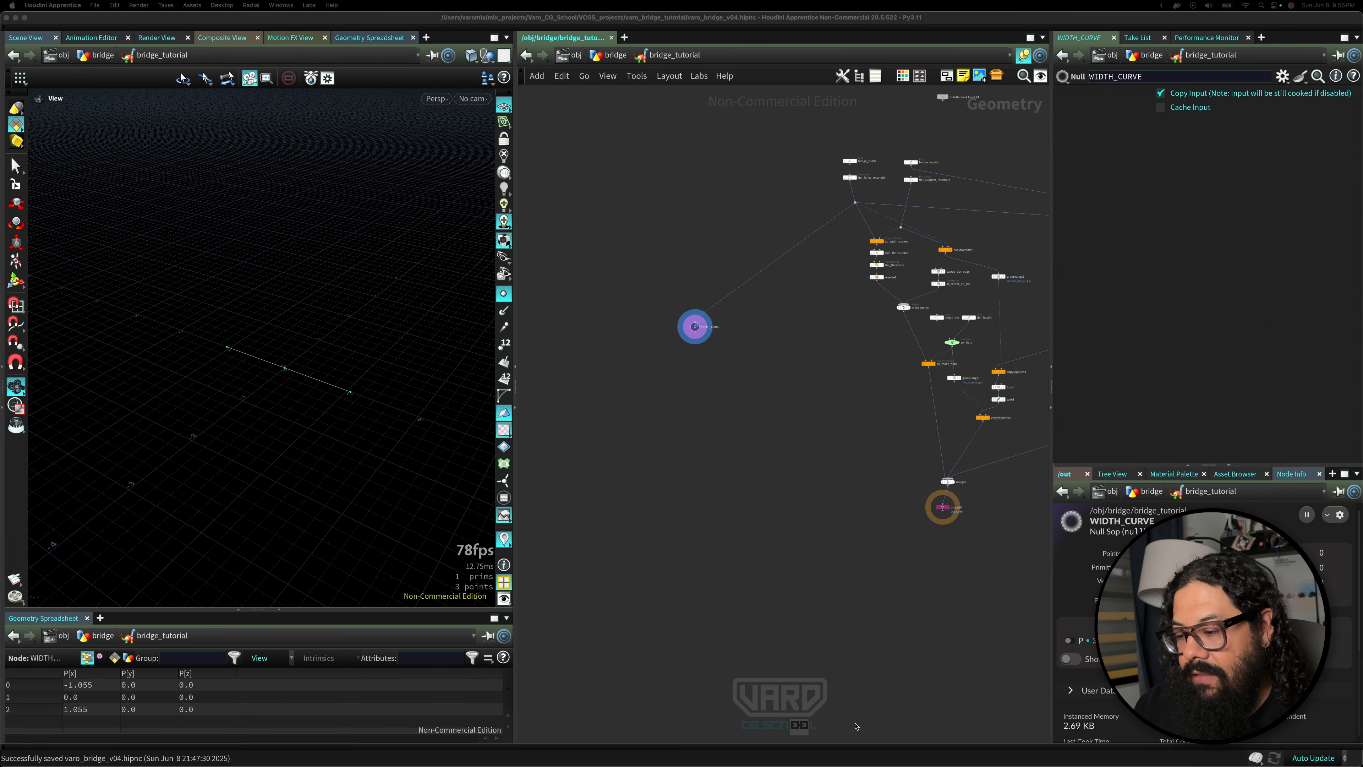
- Move the WIDTH_CURVE null across the network, past the tower branch, into the empty area beside cp_towers_to_width
{"action": "left_click", "coordinate": [829, 548]}
{"action": "scroll", "coordinate": [846, 521], "scroll_direction": "down", "scroll_amount": 1}
{"action": "middle_click_drag", "start_coordinate": [848, 450], "coordinate": [637, 495]}
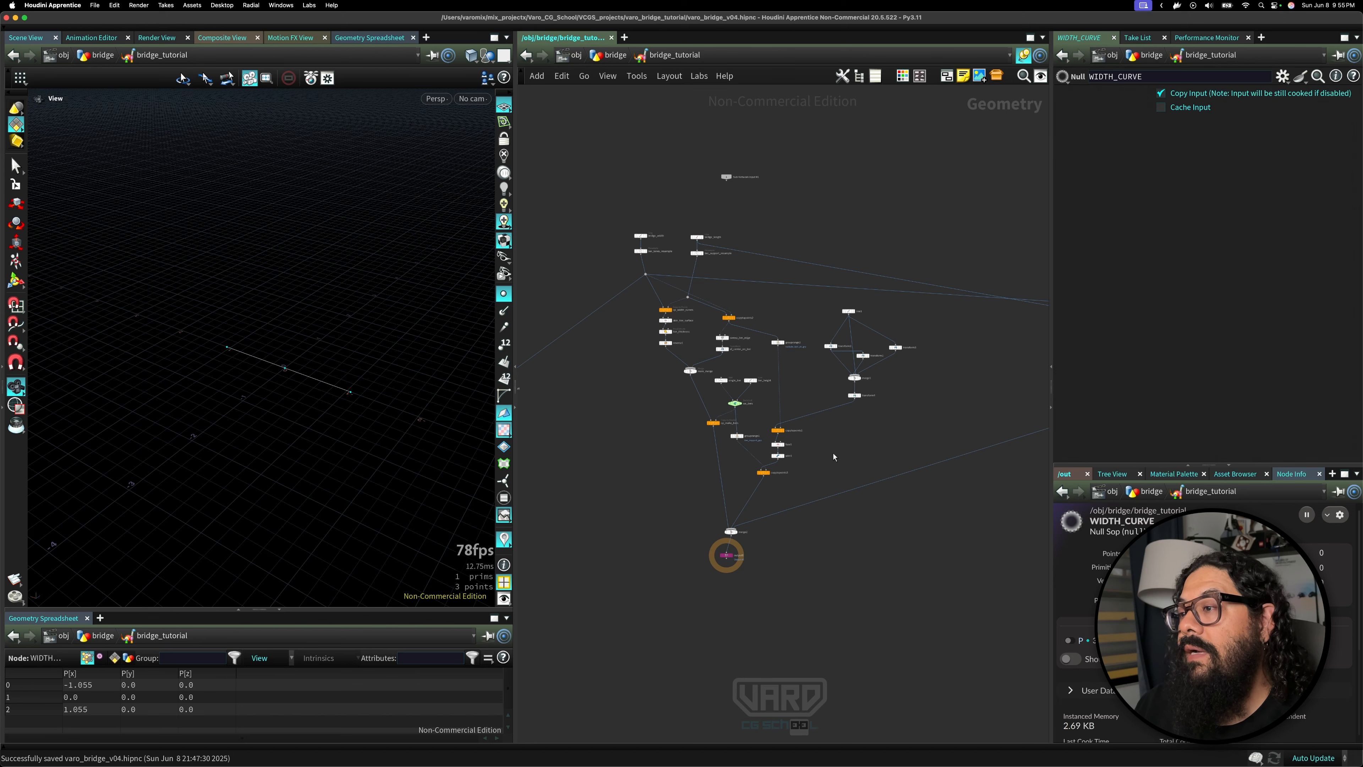
{"action": "middle_click_drag", "start_coordinate": [834, 457], "coordinate": [932, 403]}
{"action": "middle_click_drag", "start_coordinate": [579, 415], "coordinate": [668, 388]}
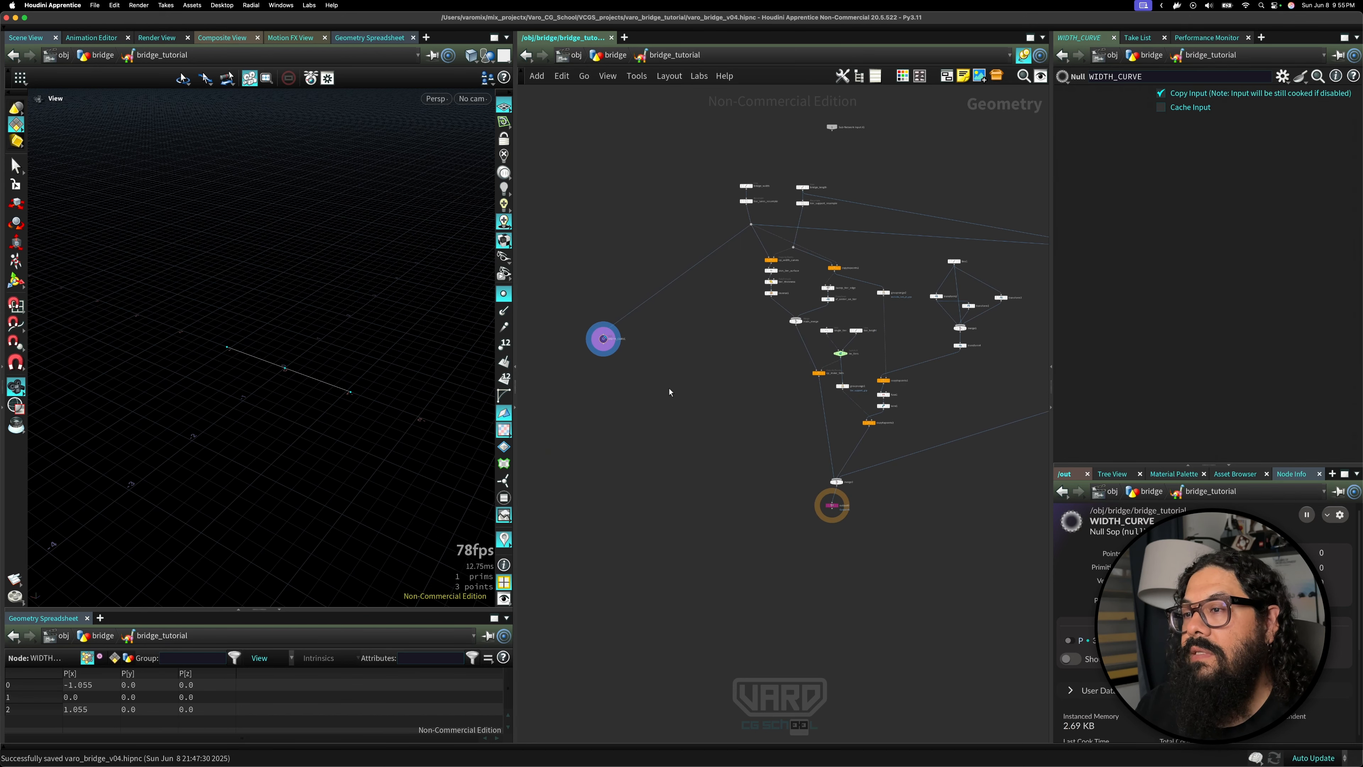
{"action": "left_click_drag", "start_coordinate": [604, 341], "coordinate": [991, 379]}
{"action": "middle_click_drag", "start_coordinate": [984, 407], "coordinate": [793, 387]}
{"action": "left_click_drag", "start_coordinate": [798, 357], "coordinate": [1027, 364]}
{"action": "key", "text": "super+z"}
{"action": "middle_click_drag", "start_coordinate": [934, 348], "coordinate": [836, 350]}
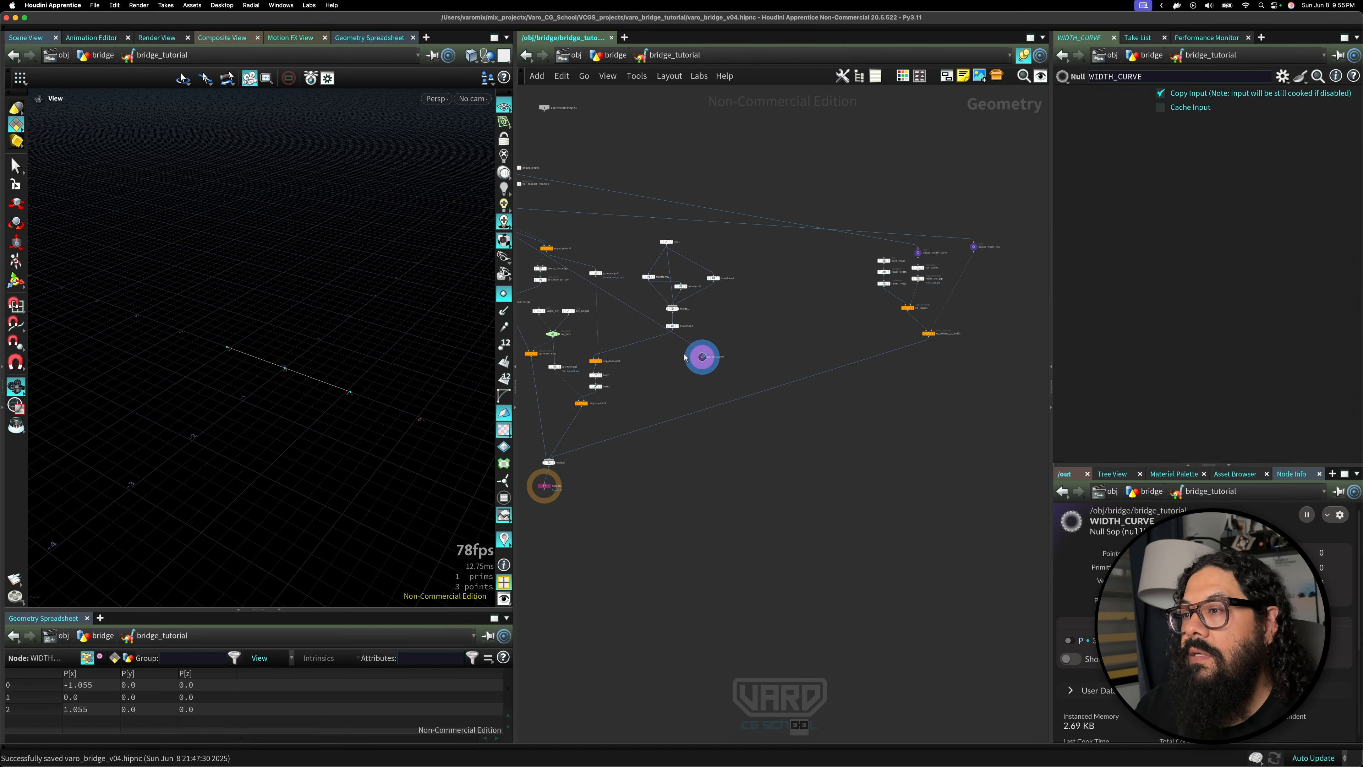
{"action": "mouse_move", "coordinate": [701, 359]}
{"action": "left_click_drag", "start_coordinate": [700, 358], "coordinate": [1016, 318]}
- Rewire the WIDTH_CURVE null to take its input from the bridge_width_line null
{"action": "middle_click_drag", "start_coordinate": [830, 314], "coordinate": [981, 393]}
{"action": "left_click", "coordinate": [940, 347], "text": "alt"}
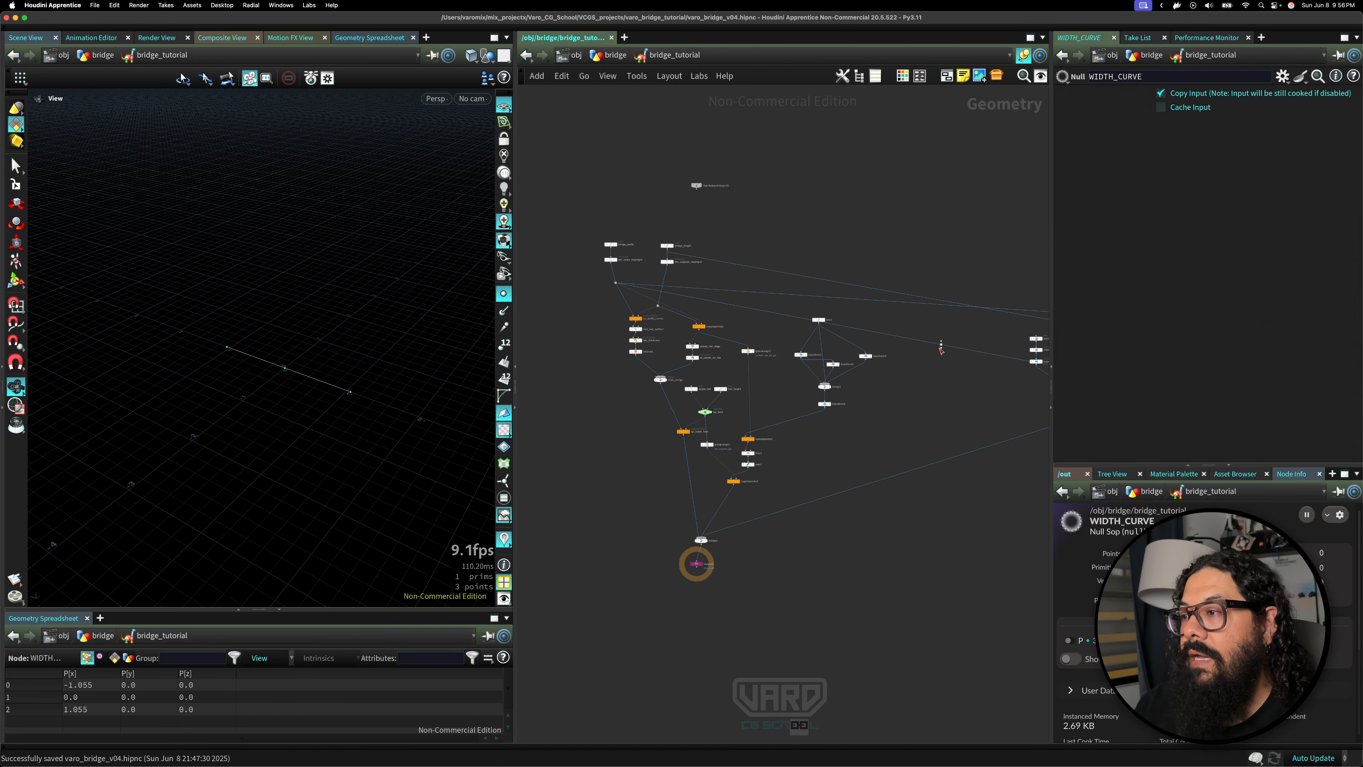
{"action": "left_click_drag", "start_coordinate": [940, 347], "coordinate": [1005, 273]}
{"action": "middle_click_drag", "start_coordinate": [935, 219], "coordinate": [738, 205]}
{"action": "scroll", "coordinate": [894, 269], "scroll_direction": "up", "scroll_amount": 10}
{"action": "middle_click_drag", "start_coordinate": [894, 269], "coordinate": [684, 182]}
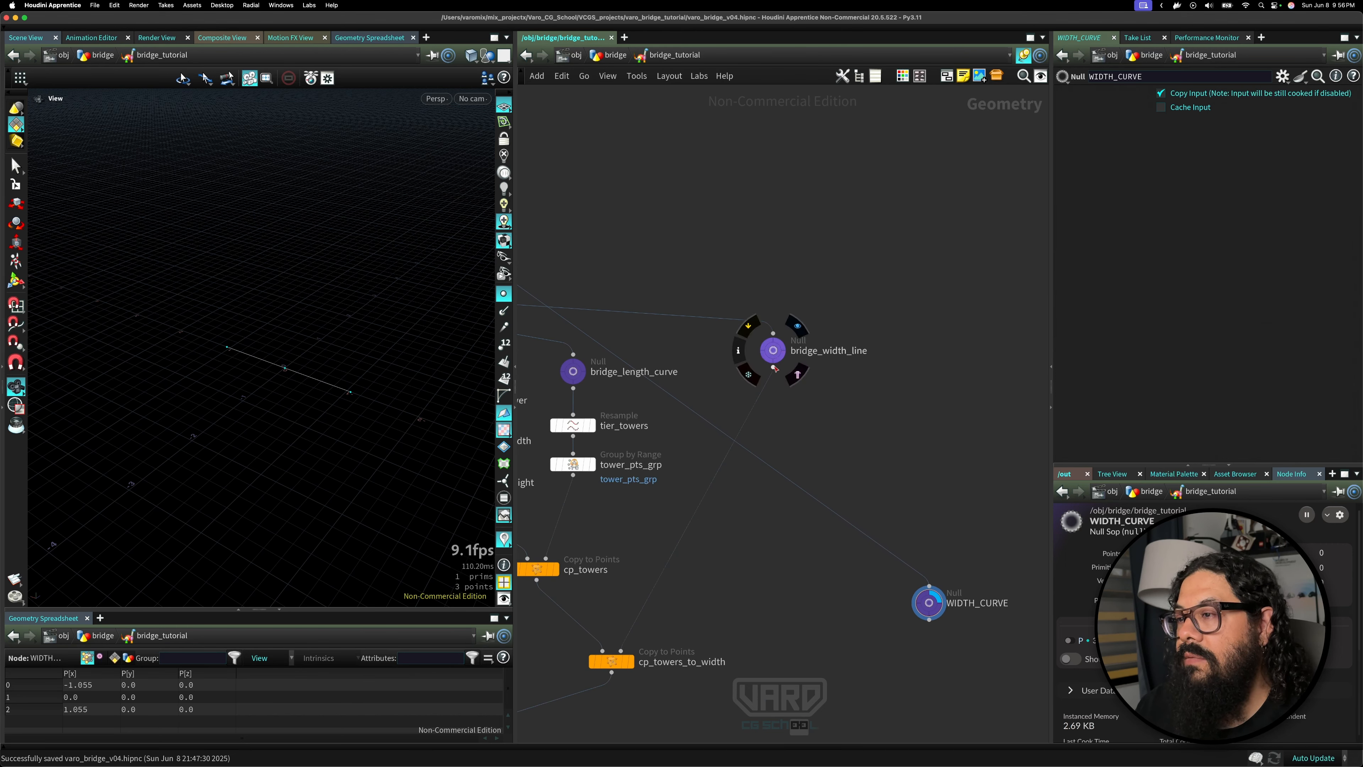
{"action": "left_click_drag", "start_coordinate": [773, 367], "coordinate": [870, 506]}
{"action": "left_click_drag", "start_coordinate": [906, 575], "coordinate": [915, 580]}
{"action": "scroll", "coordinate": [793, 517], "scroll_direction": "down", "scroll_amount": 6}
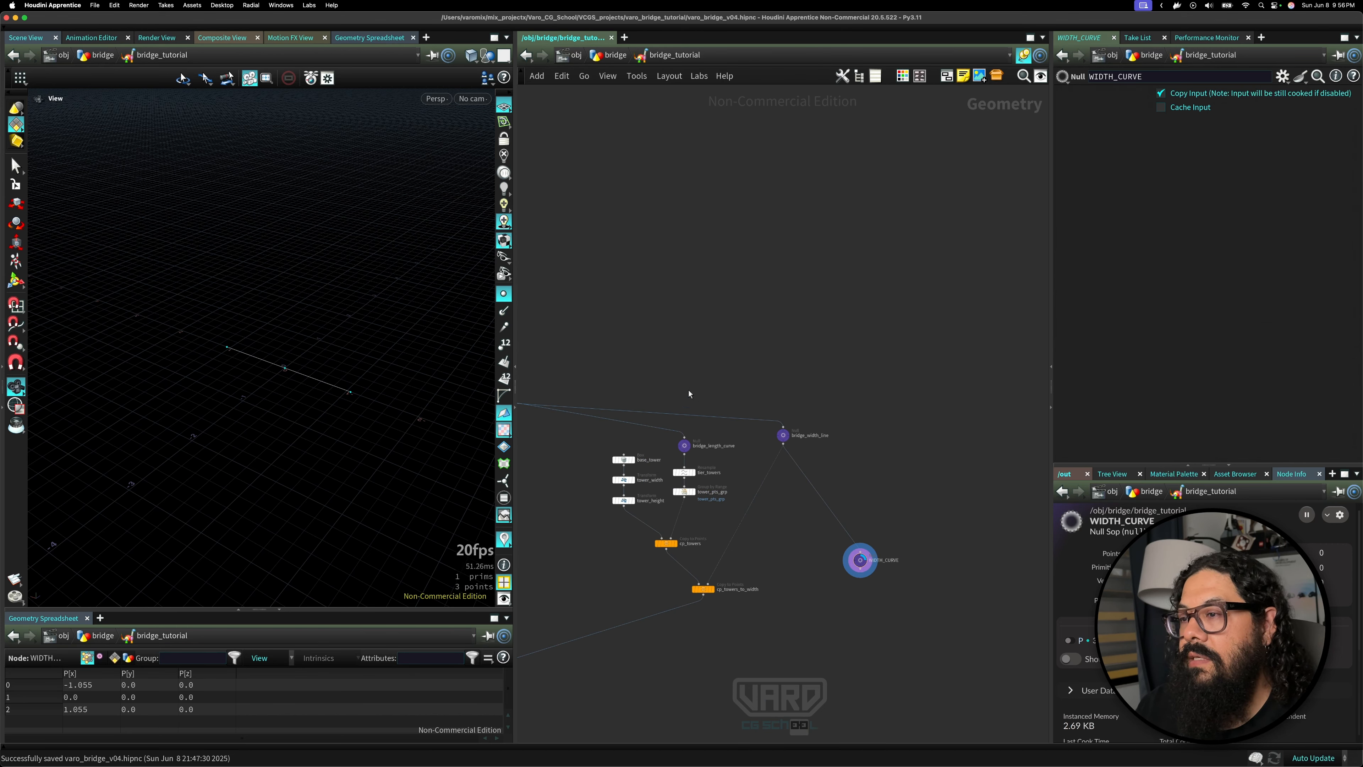
- Display the bridge_width_line null and move the WIDTH_CURVE null higher and farther away from the tower branch
{"action": "middle_click_drag", "start_coordinate": [641, 372], "coordinate": [837, 368]}
{"action": "middle_click_drag", "start_coordinate": [737, 349], "coordinate": [697, 349]}
{"action": "middle_click_drag", "start_coordinate": [913, 367], "coordinate": [610, 304]}
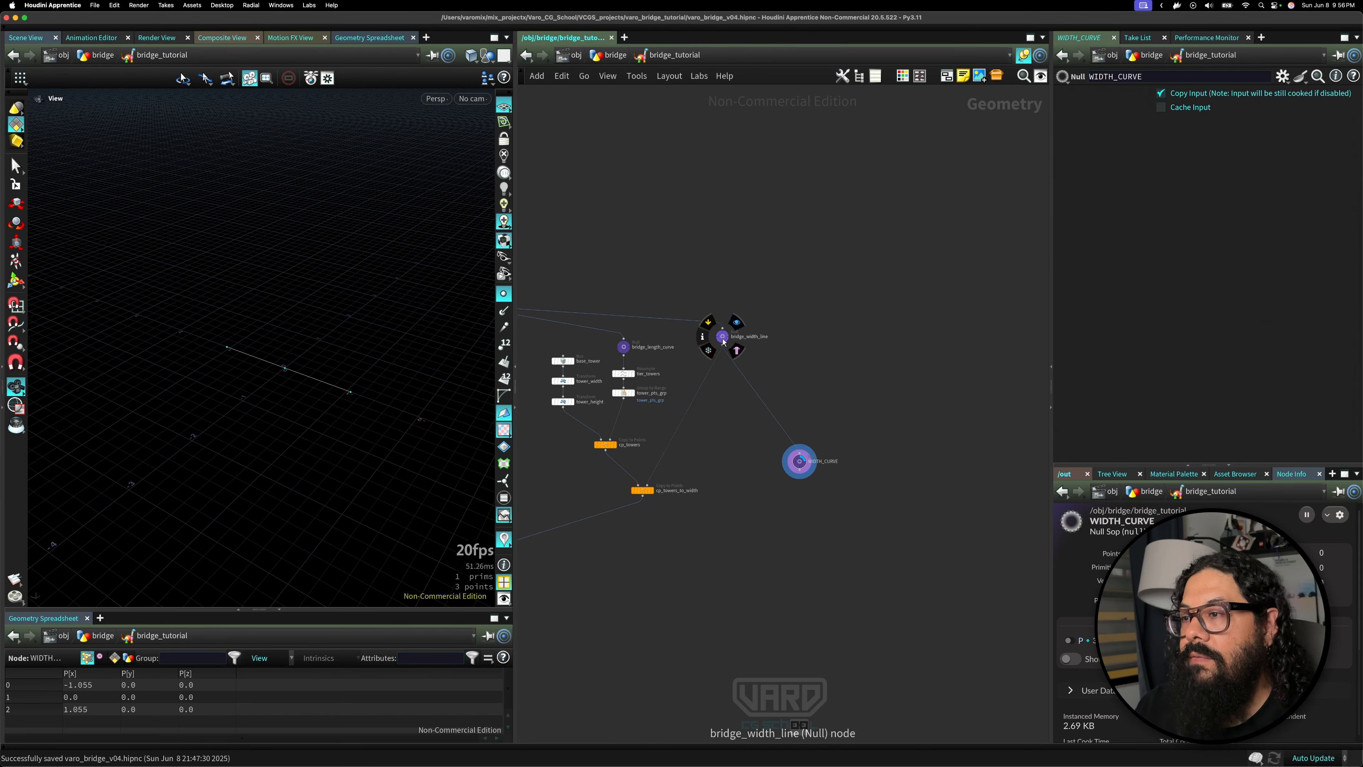
{"action": "left_click", "coordinate": [737, 325]}
{"action": "middle_click_drag", "start_coordinate": [786, 384], "coordinate": [696, 311]}
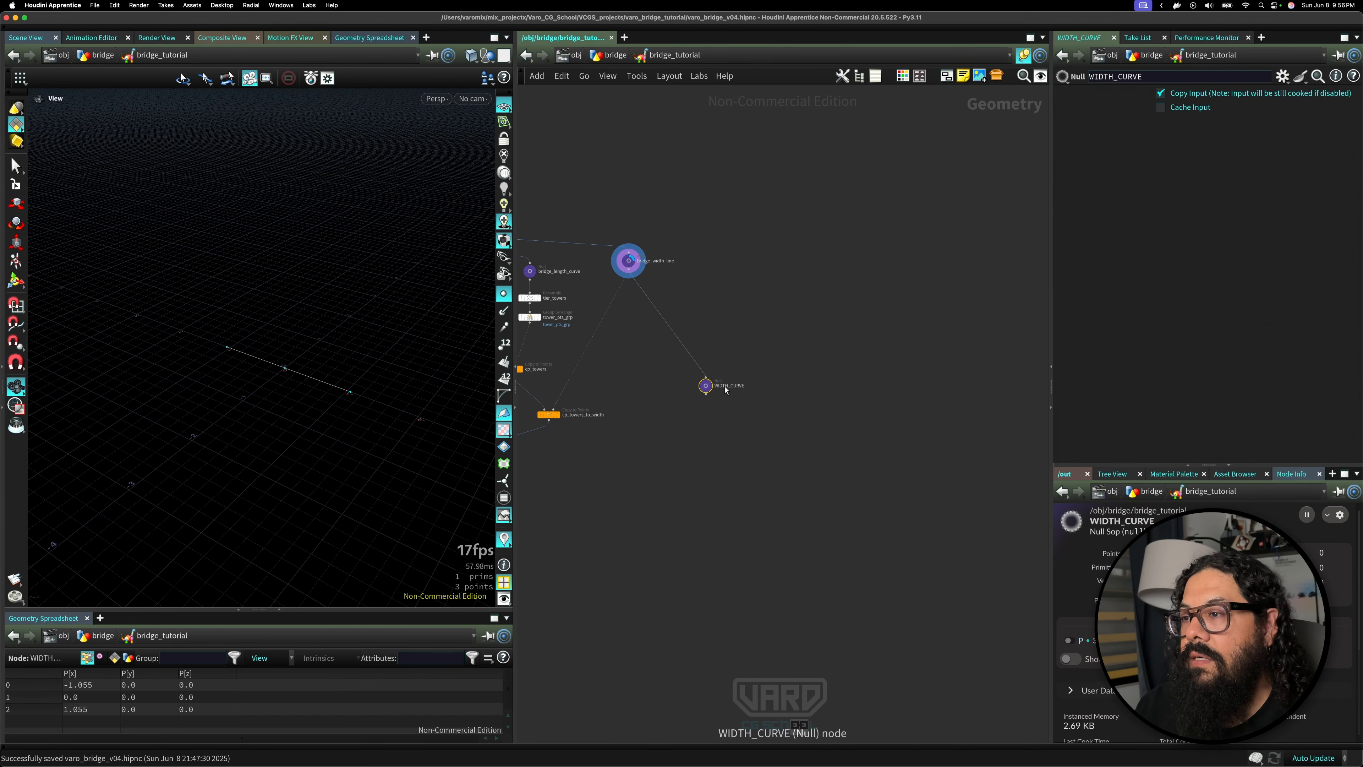
{"action": "left_click_drag", "start_coordinate": [710, 388], "coordinate": [828, 313]}
{"action": "left_click_drag", "start_coordinate": [861, 264], "coordinate": [755, 351]}
{"action": "key", "text": "Delete"}
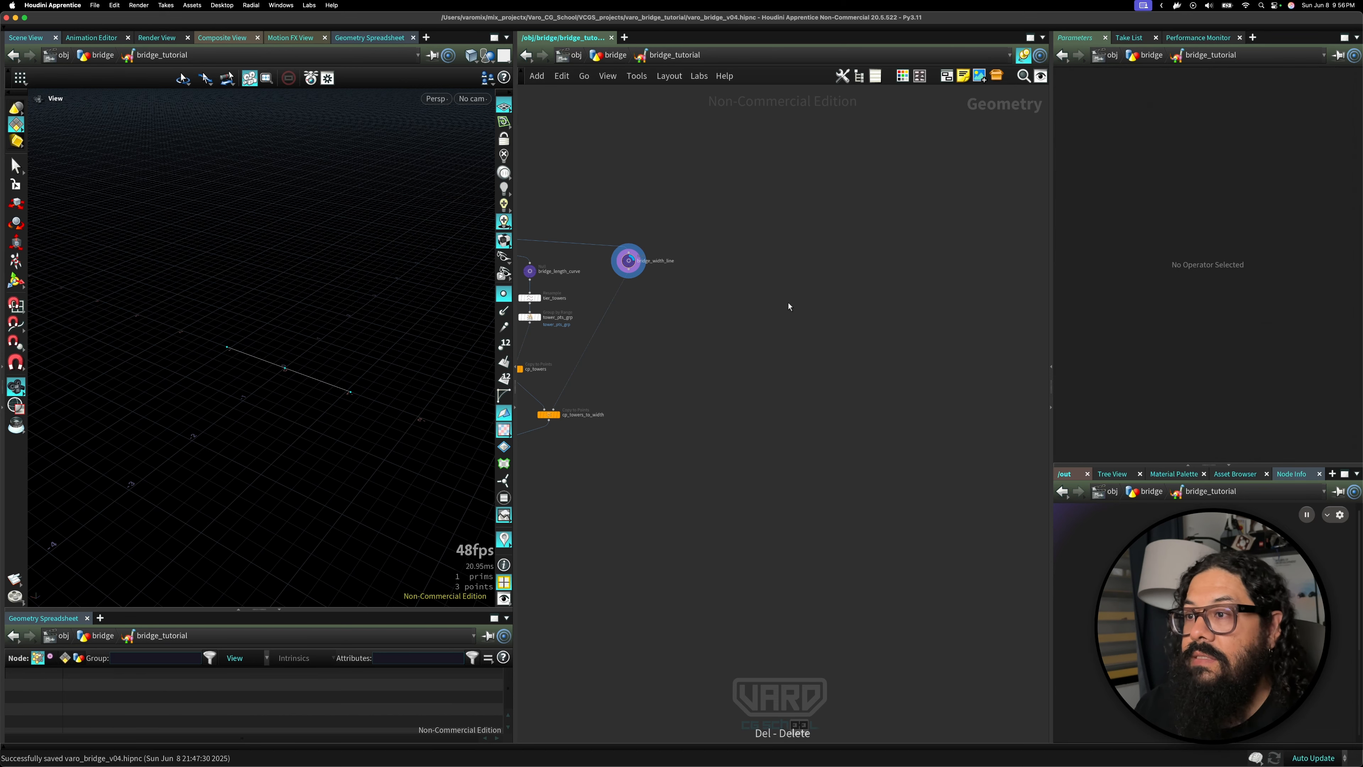
{"action": "middle_click_drag", "start_coordinate": [811, 318], "coordinate": [745, 310]}
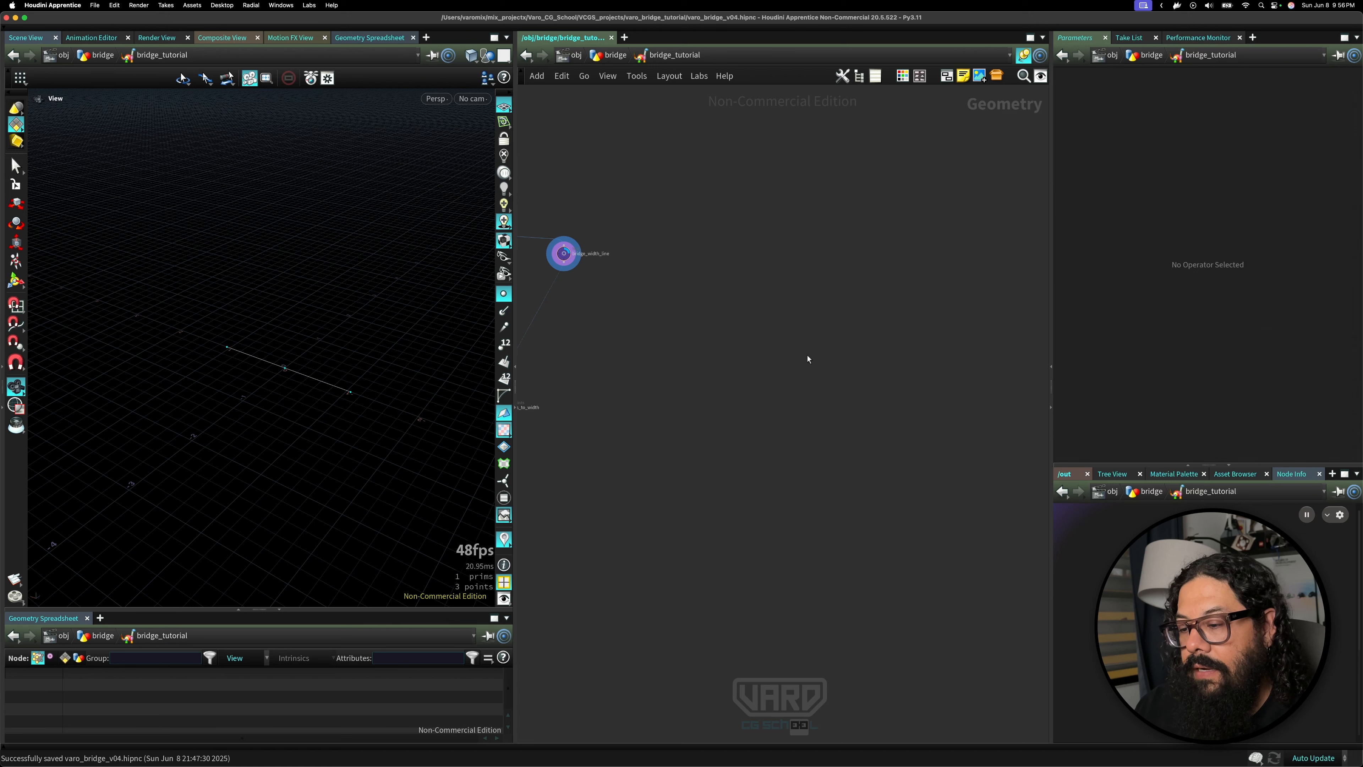
{"action": "key", "text": "Tab"}
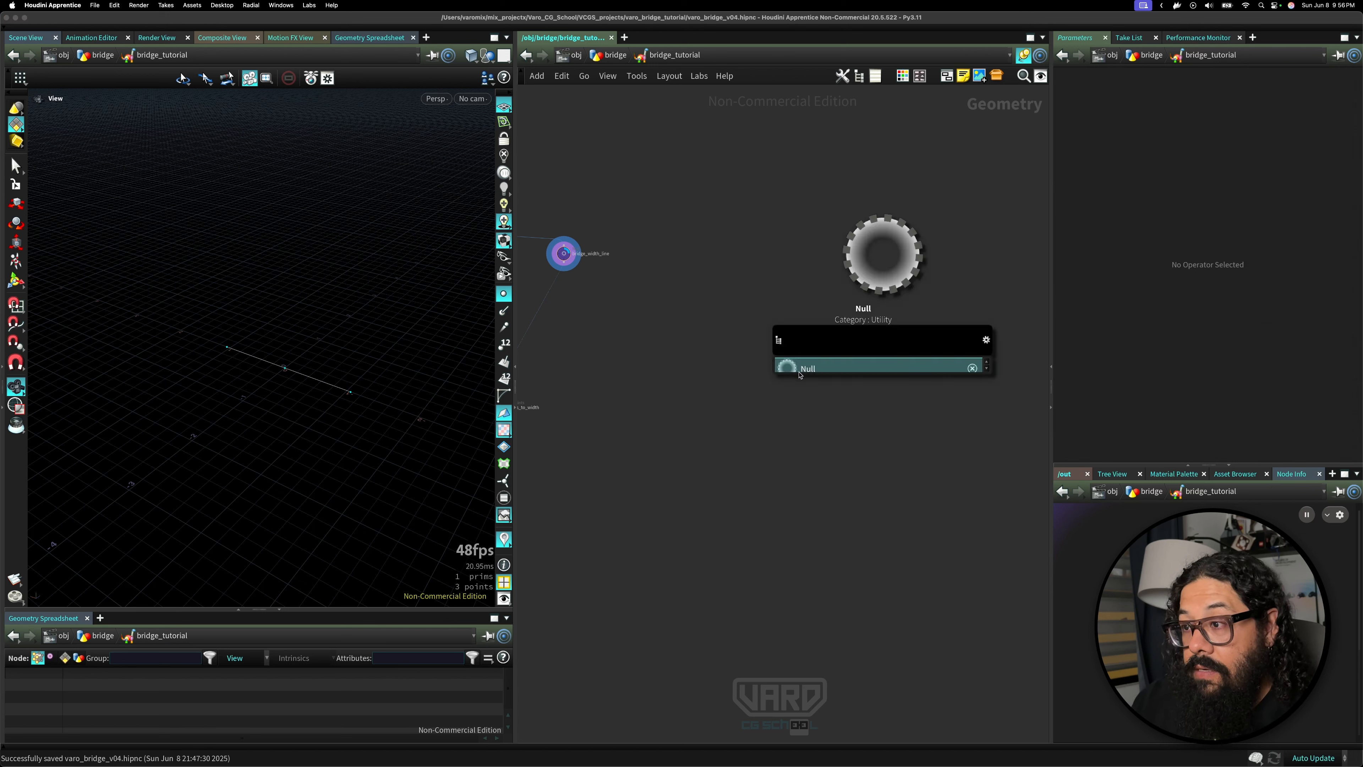
{"action": "key", "text": "Escape"}
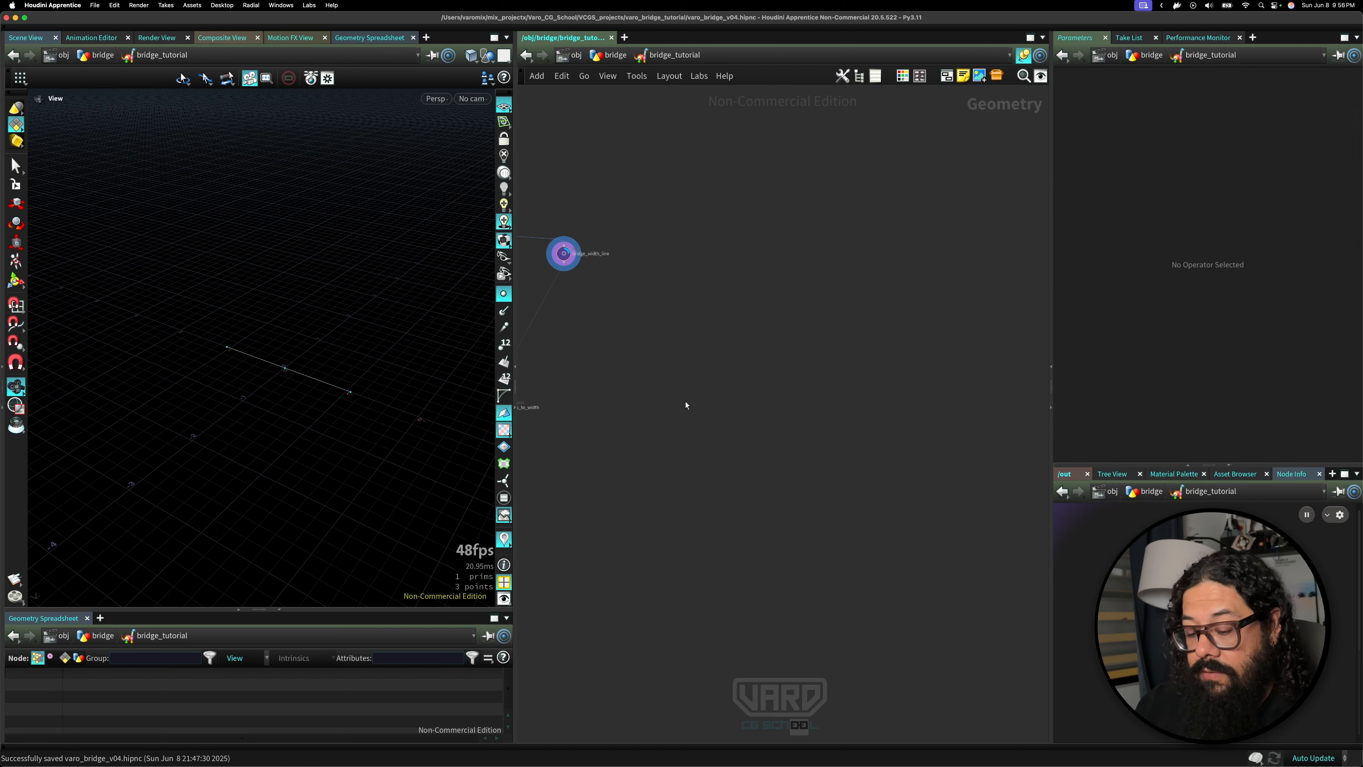
{"action": "key", "text": "super+z"}
- Add a Merge node below the branches and feed it from cp_towers_to_width and WIDTH_CURVE to view towers and curve together
{"action": "scroll", "coordinate": [698, 399], "scroll_direction": "left", "scroll_amount": 5}
{"action": "key", "text": "Tab"}
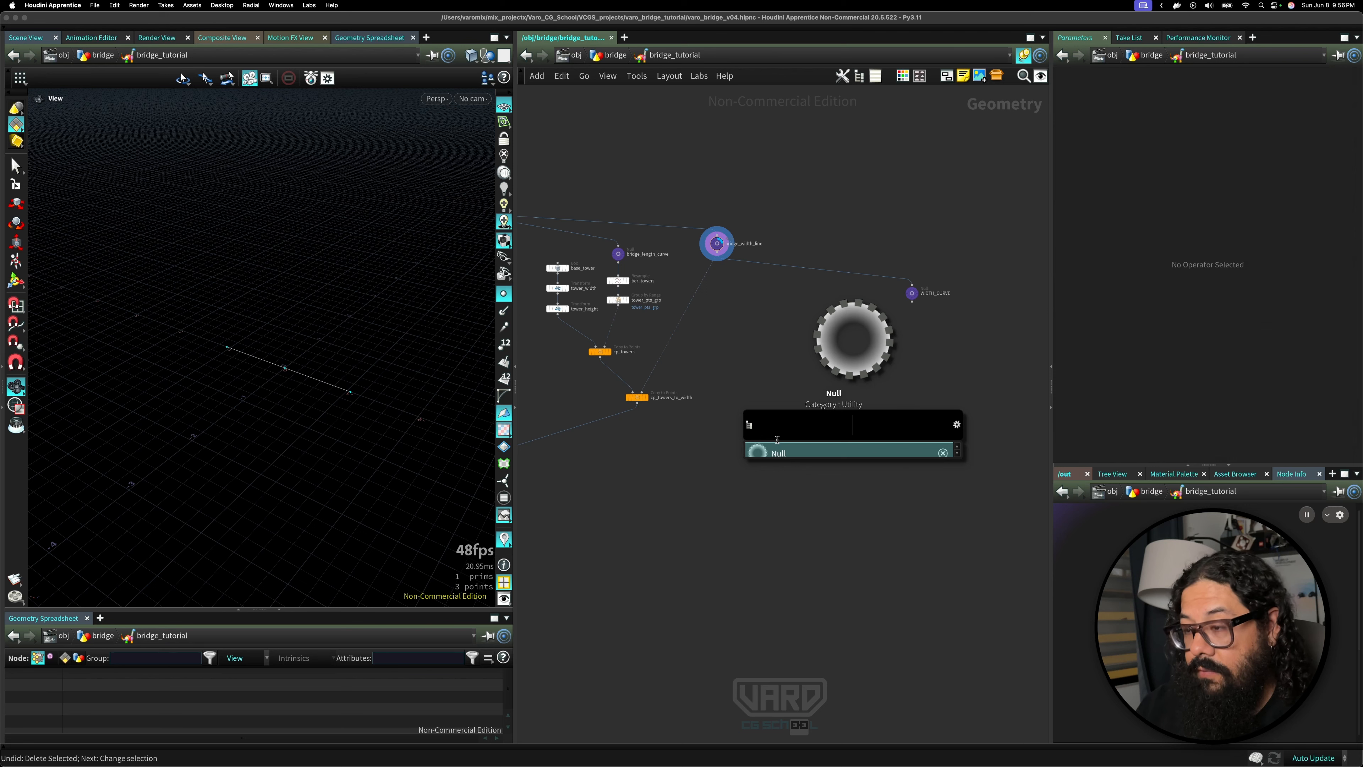
{"action": "type", "text": "merge"}
{"action": "key", "text": "Return"}
{"action": "left_click", "coordinate": [795, 496]}
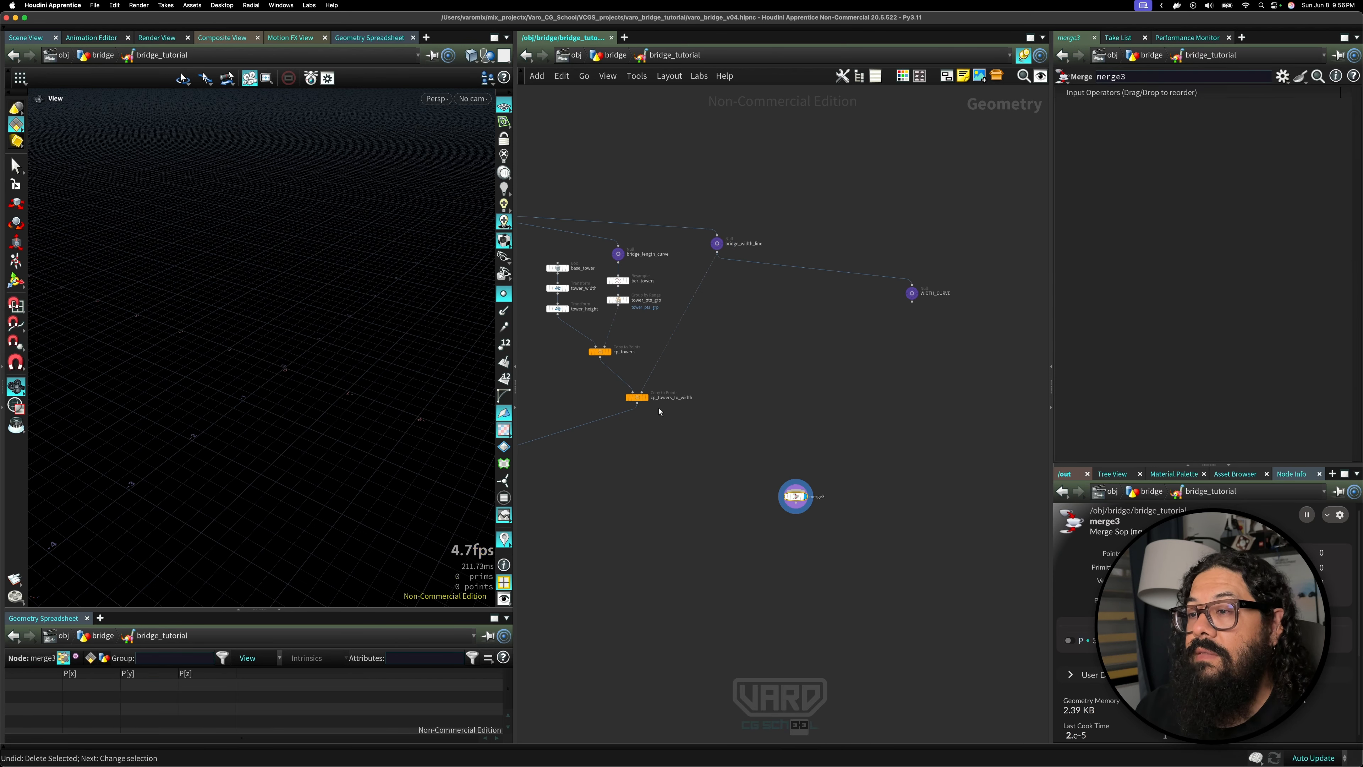
{"action": "left_click_drag", "start_coordinate": [637, 409], "coordinate": [796, 490]}
{"action": "left_click_drag", "start_coordinate": [912, 301], "coordinate": [796, 489]}
{"action": "left_click_drag", "start_coordinate": [320, 385], "coordinate": [348, 332]}
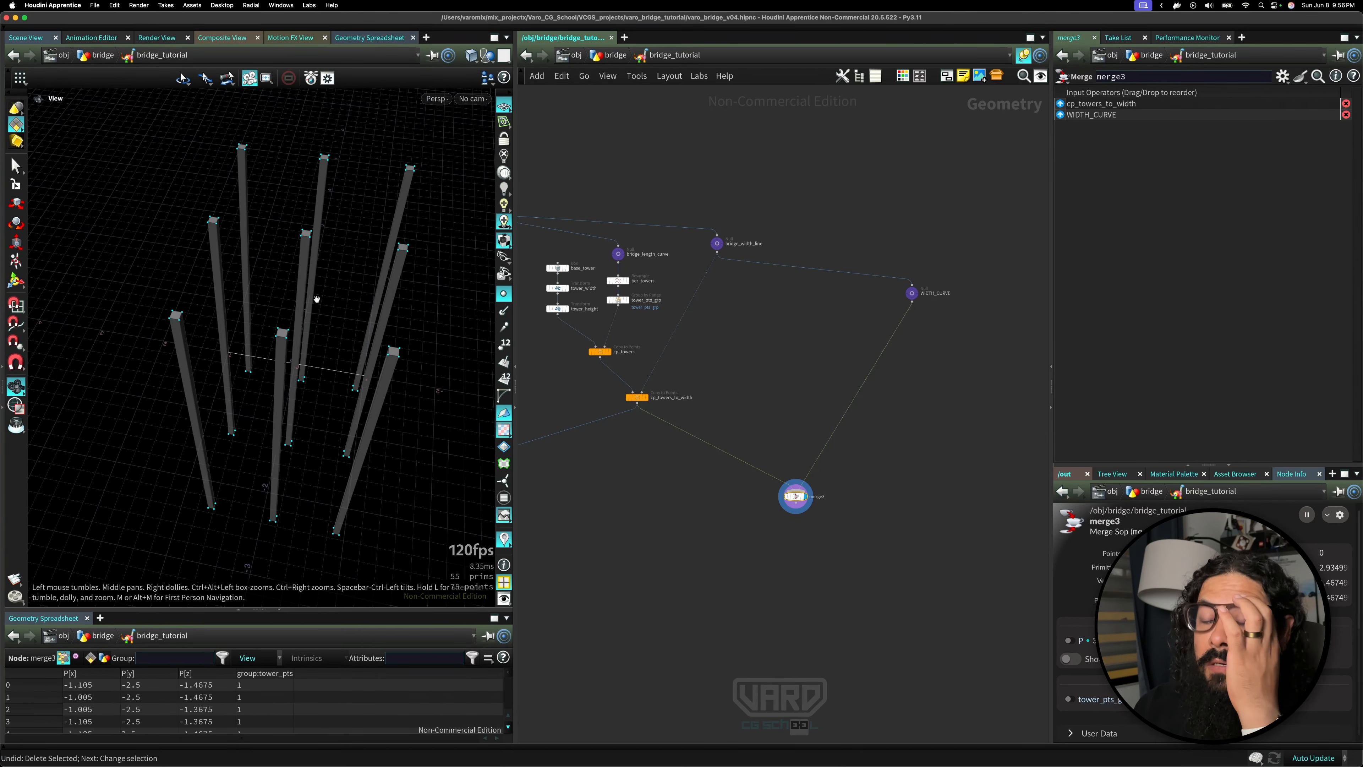
{"action": "left_click_drag", "start_coordinate": [294, 305], "coordinate": [281, 355]}
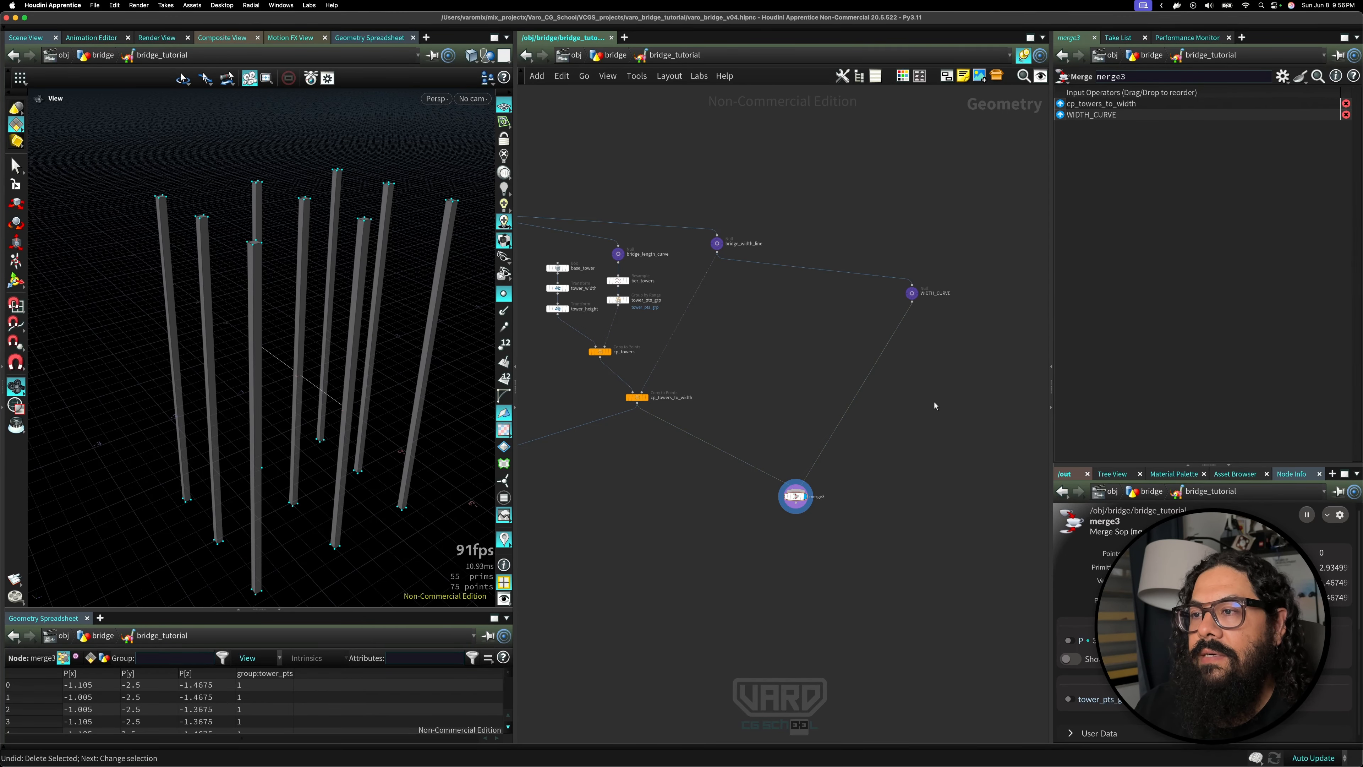
- Insert a Sweep node on the wire between the WIDTH_CURVE null and the new Merge node
{"action": "middle_click_drag", "start_coordinate": [934, 401], "coordinate": [880, 407]}
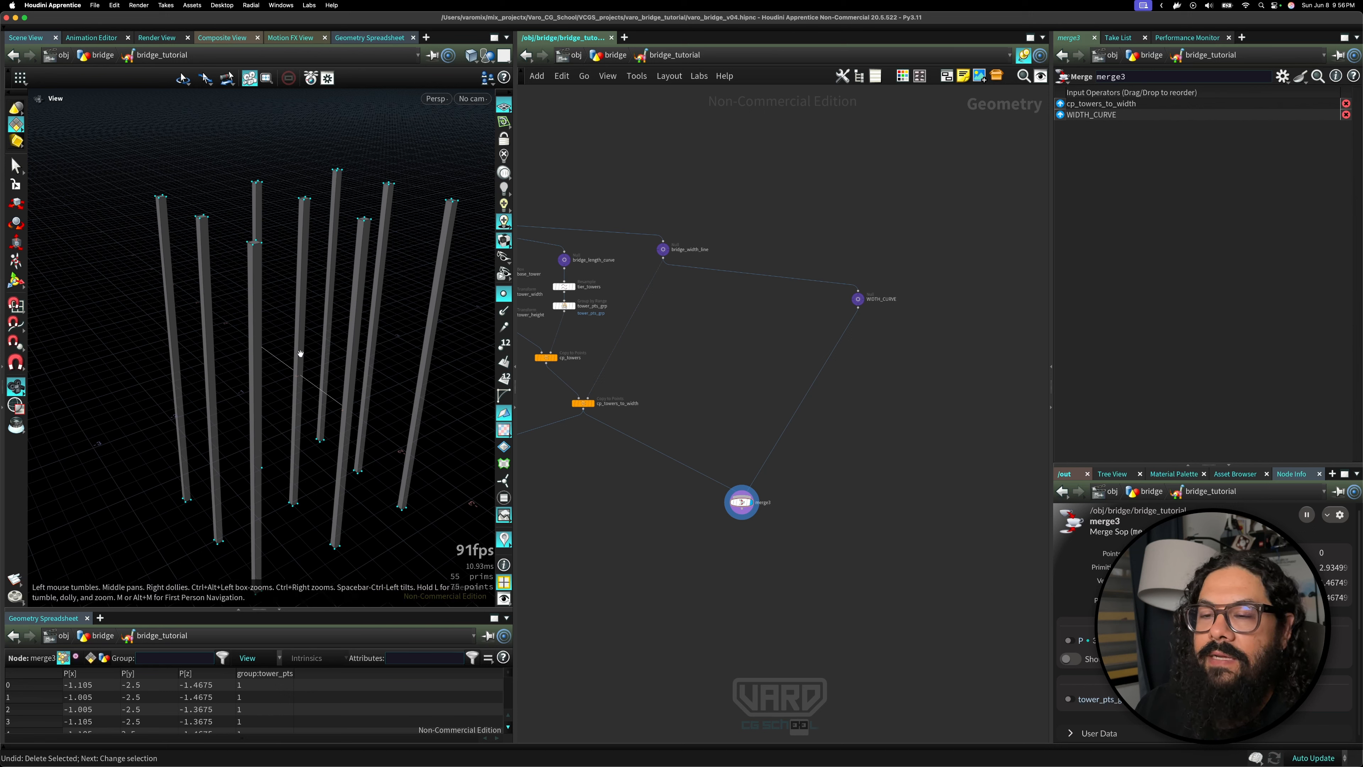
{"action": "left_click_drag", "start_coordinate": [300, 353], "coordinate": [310, 349]}
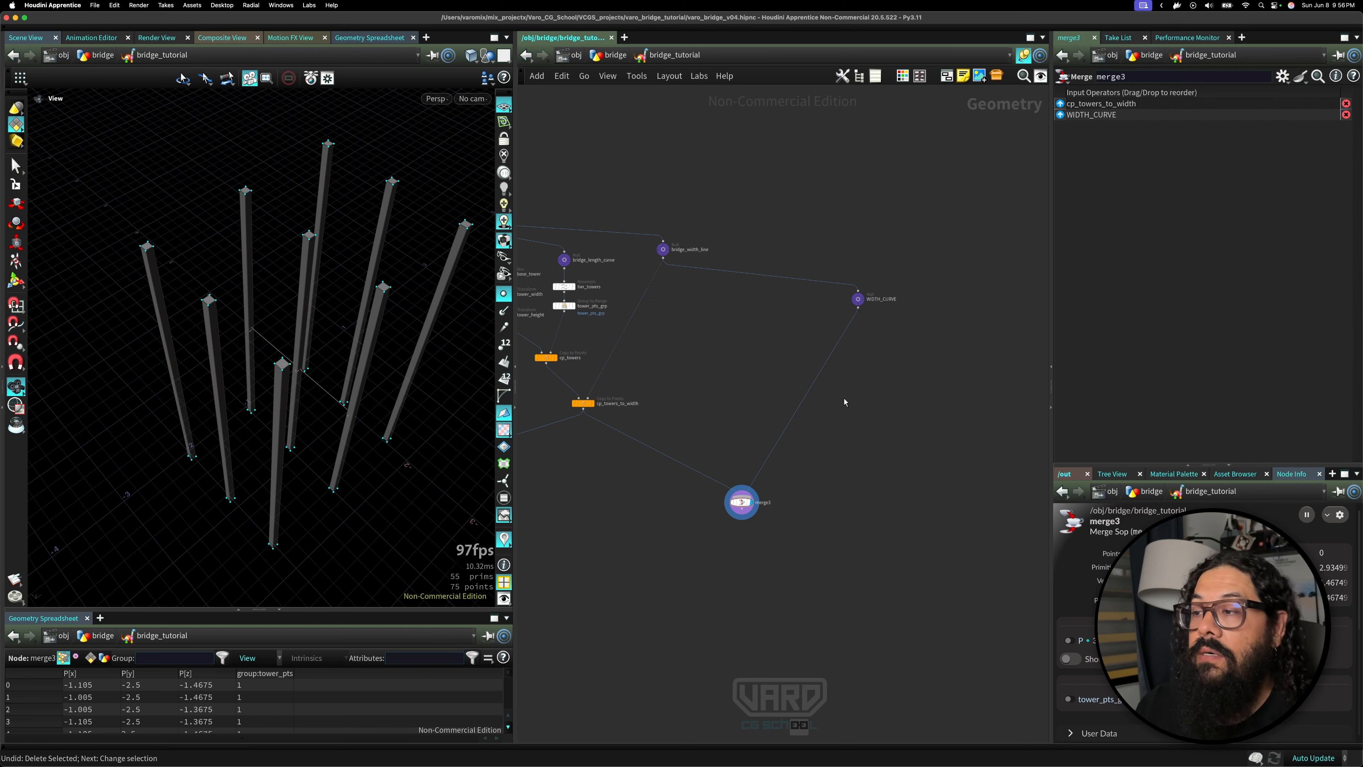
{"action": "key", "text": "Tab"}
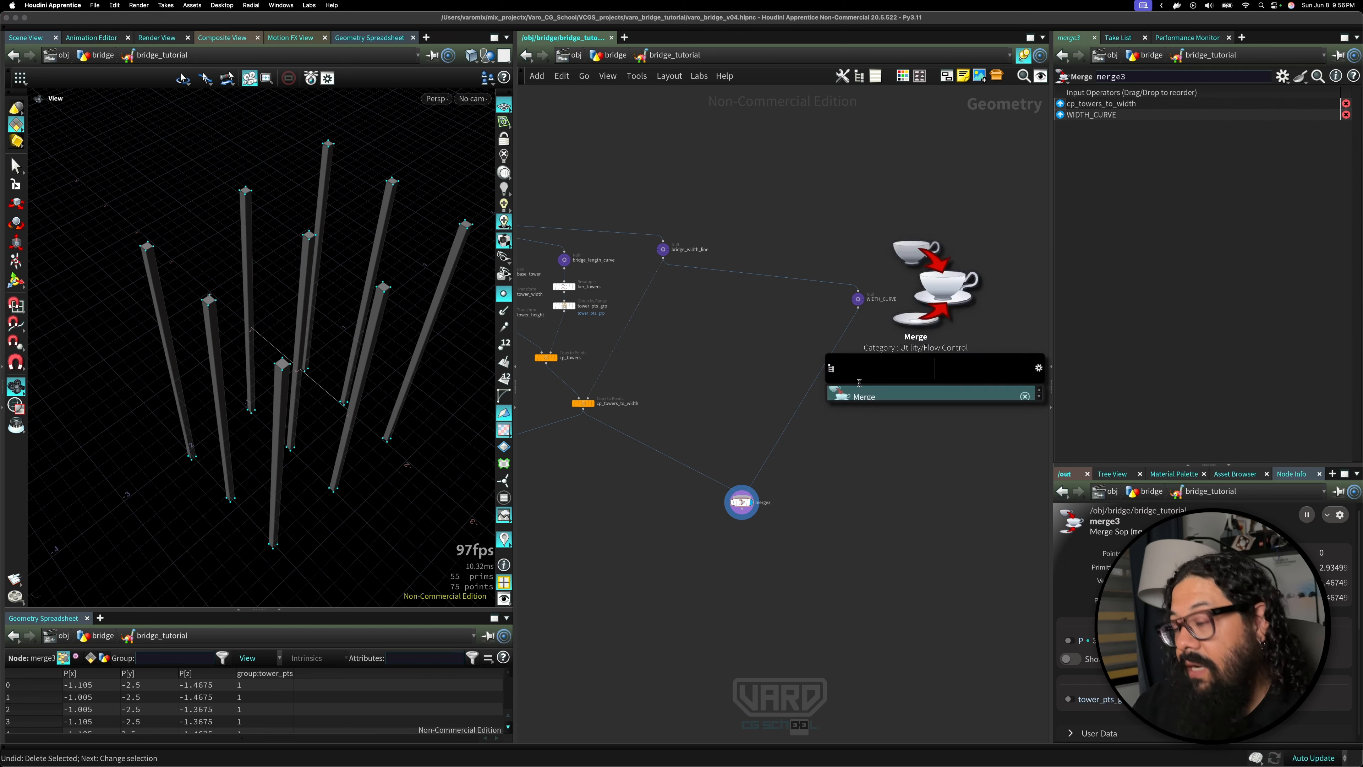
{"action": "type", "text": "sweep"}
{"action": "key", "text": "Return"}
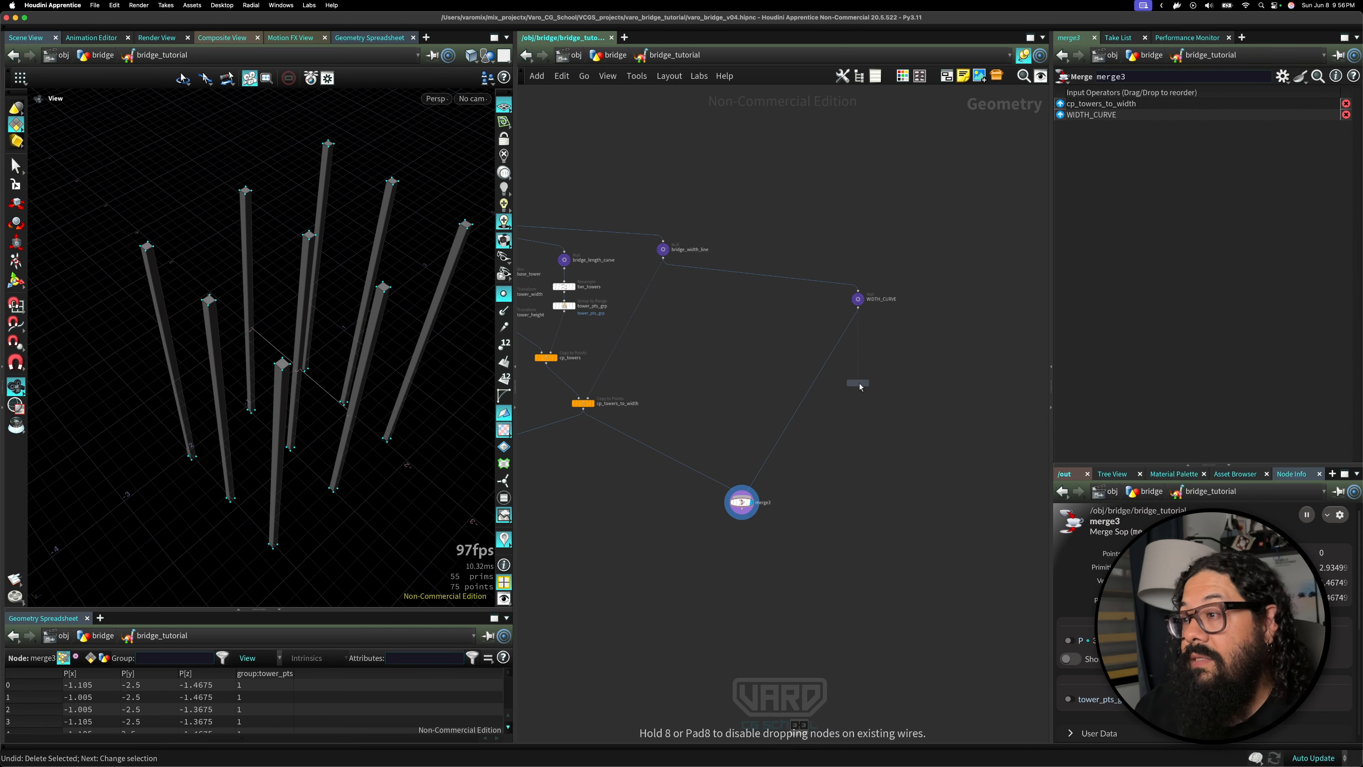
{"action": "left_click", "coordinate": [858, 383]}
{"action": "left_click", "coordinate": [847, 369]}
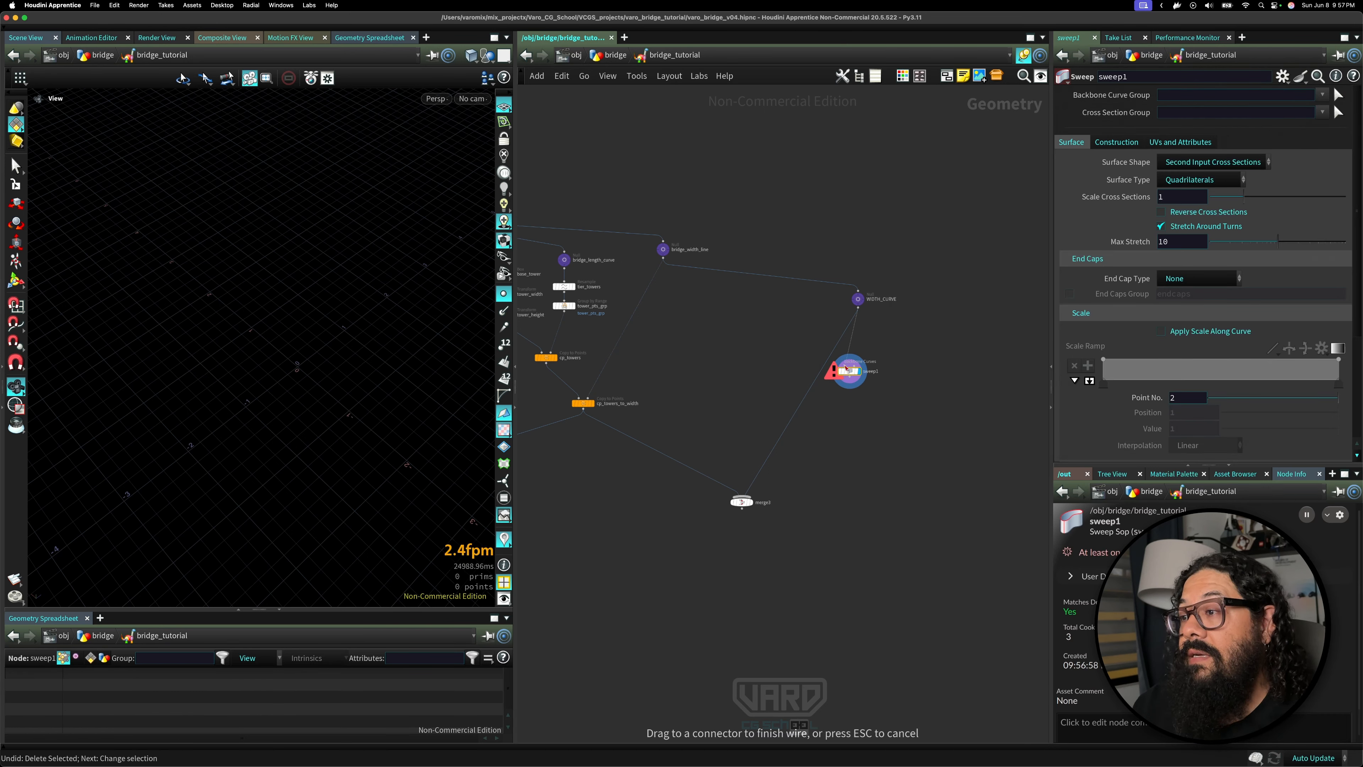
{"action": "left_click", "coordinate": [846, 368]}
{"action": "left_click_drag", "start_coordinate": [847, 369], "coordinate": [829, 367]}
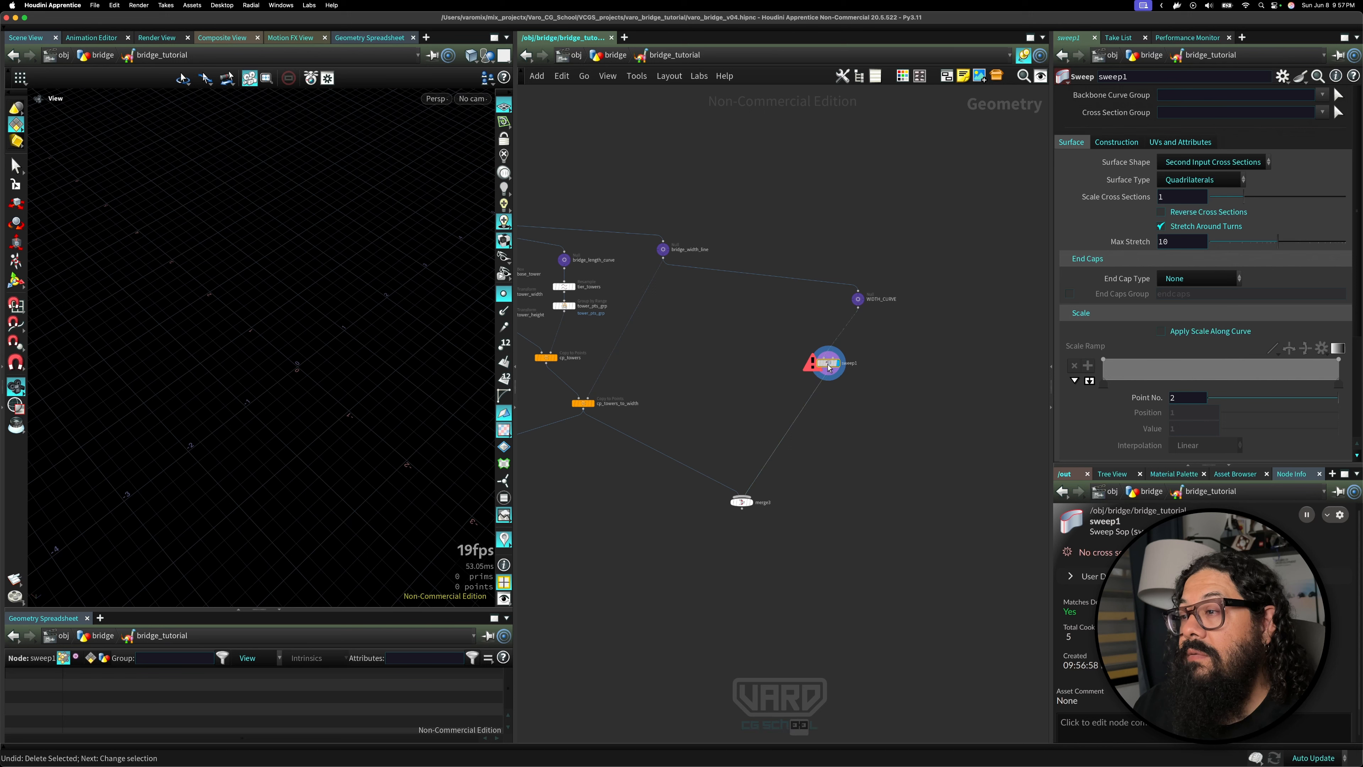
- Set the sweep's surface shape to Square Tube and display the Merge node combining it with the towers
{"action": "left_click", "coordinate": [1214, 162]}
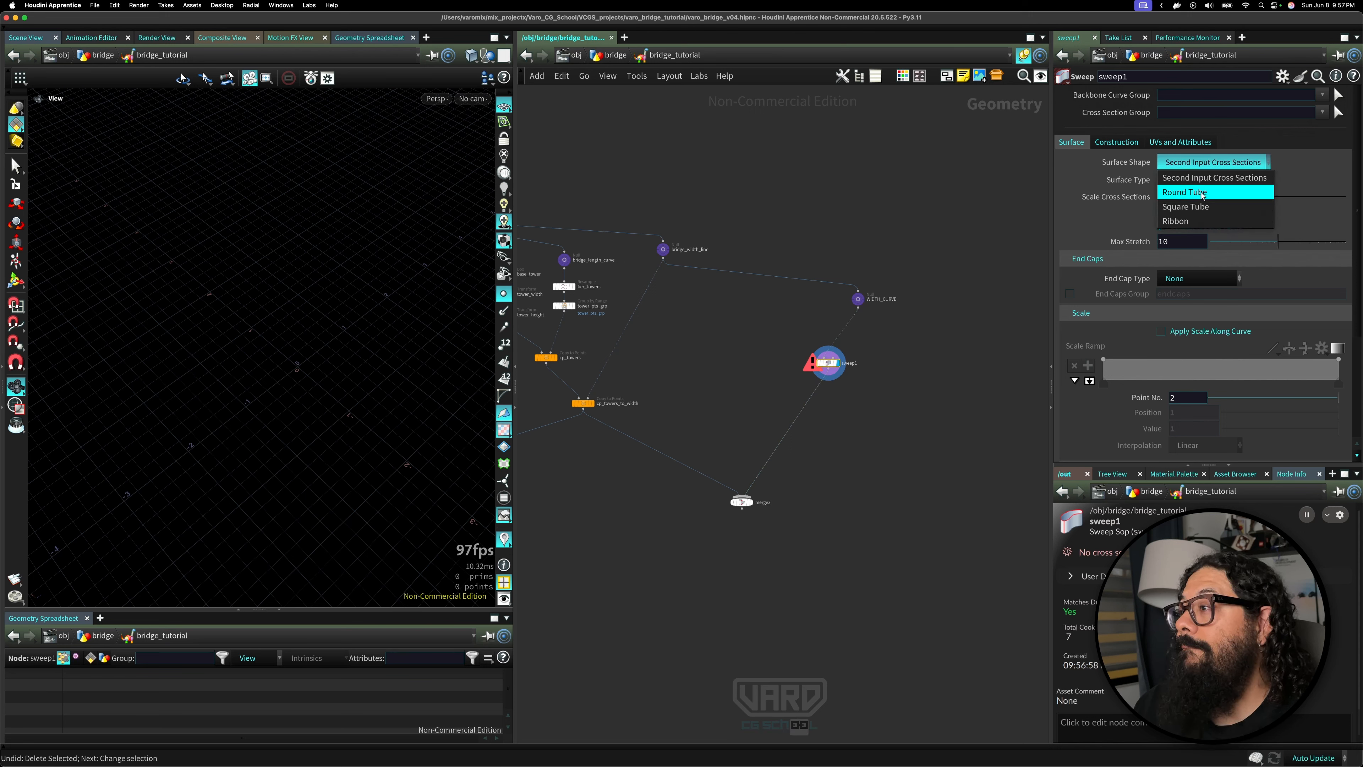
{"action": "left_click", "coordinate": [1196, 207]}
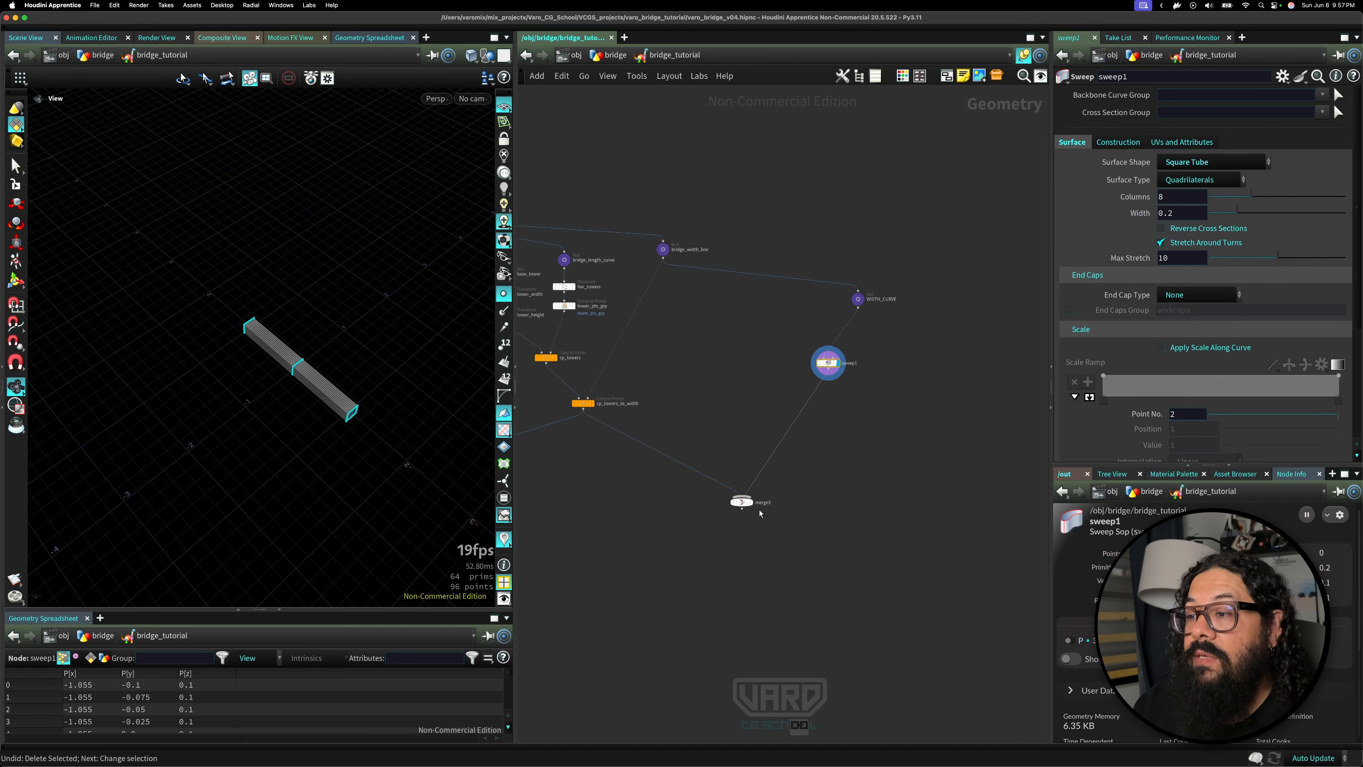
{"action": "left_click", "coordinate": [742, 502]}
{"action": "left_click", "coordinate": [750, 502]}
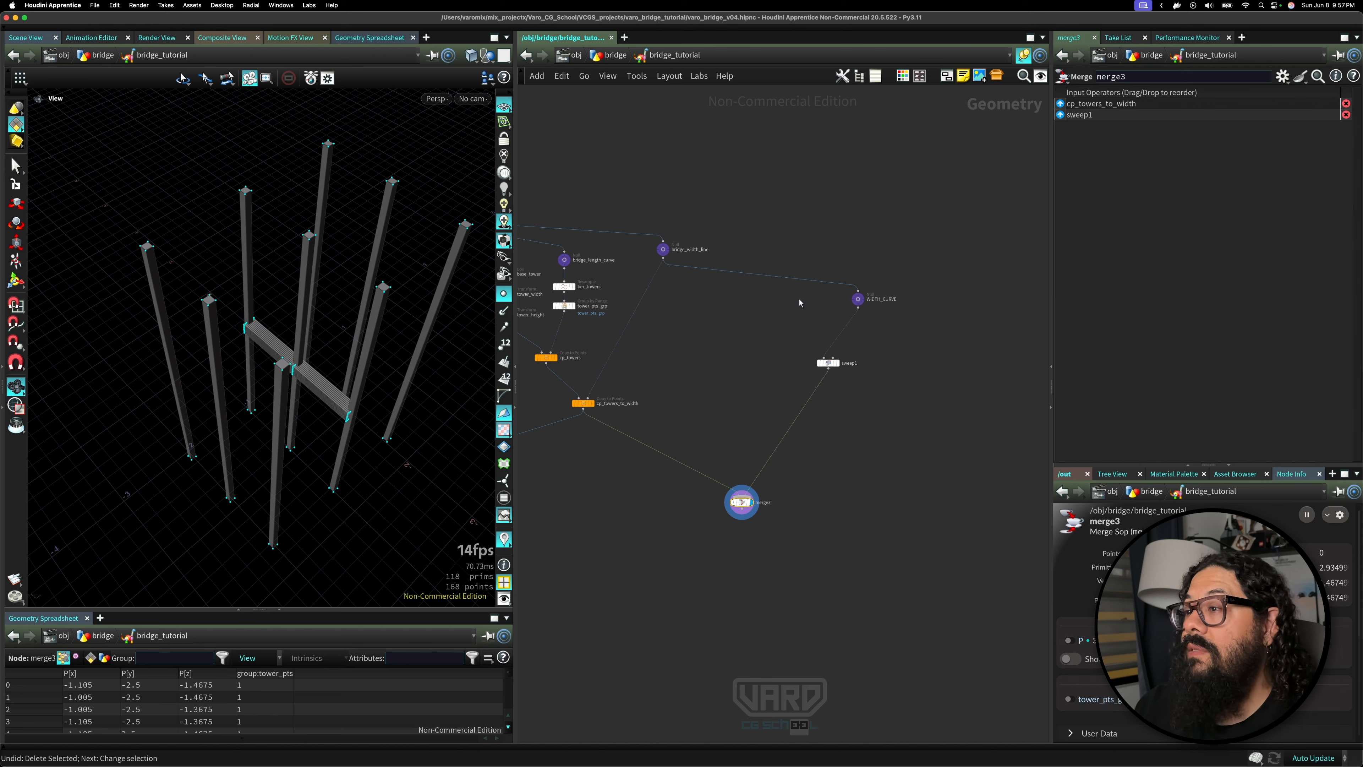
- Set the sweep's columns to 1 and its width to 0.078 to get a thin crossbeam between the towers
{"action": "left_click_drag", "start_coordinate": [800, 347], "coordinate": [882, 390]}
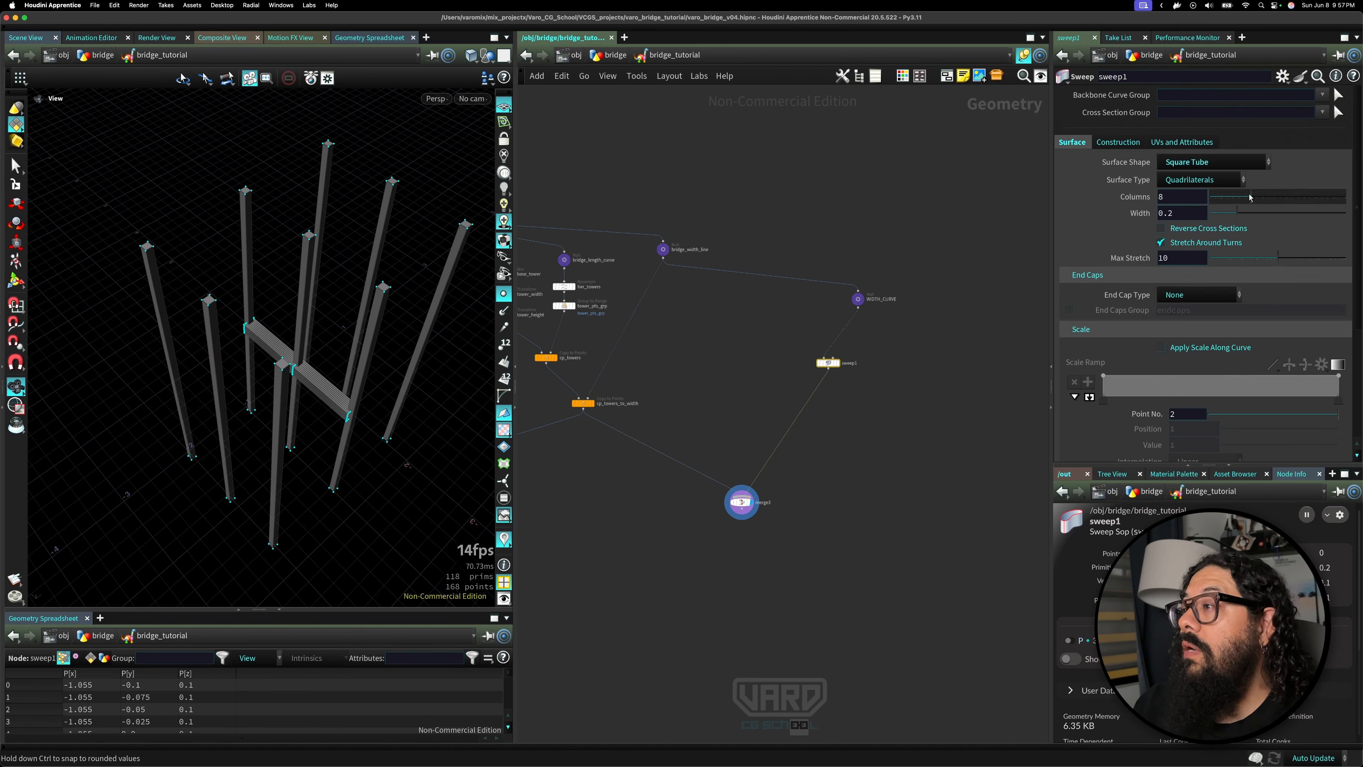
{"action": "left_click_drag", "start_coordinate": [1250, 197], "coordinate": [1212, 197]}
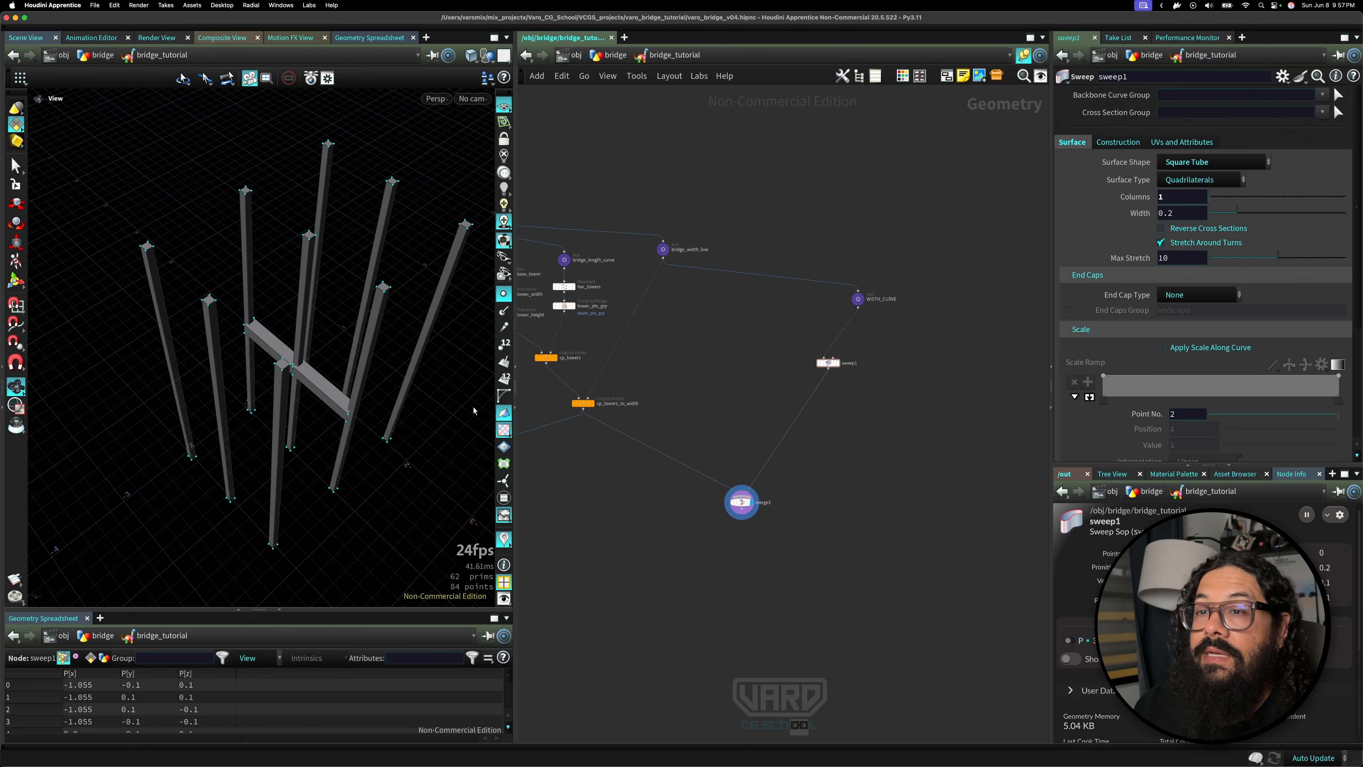
{"action": "left_click_drag", "start_coordinate": [395, 422], "coordinate": [375, 371]}
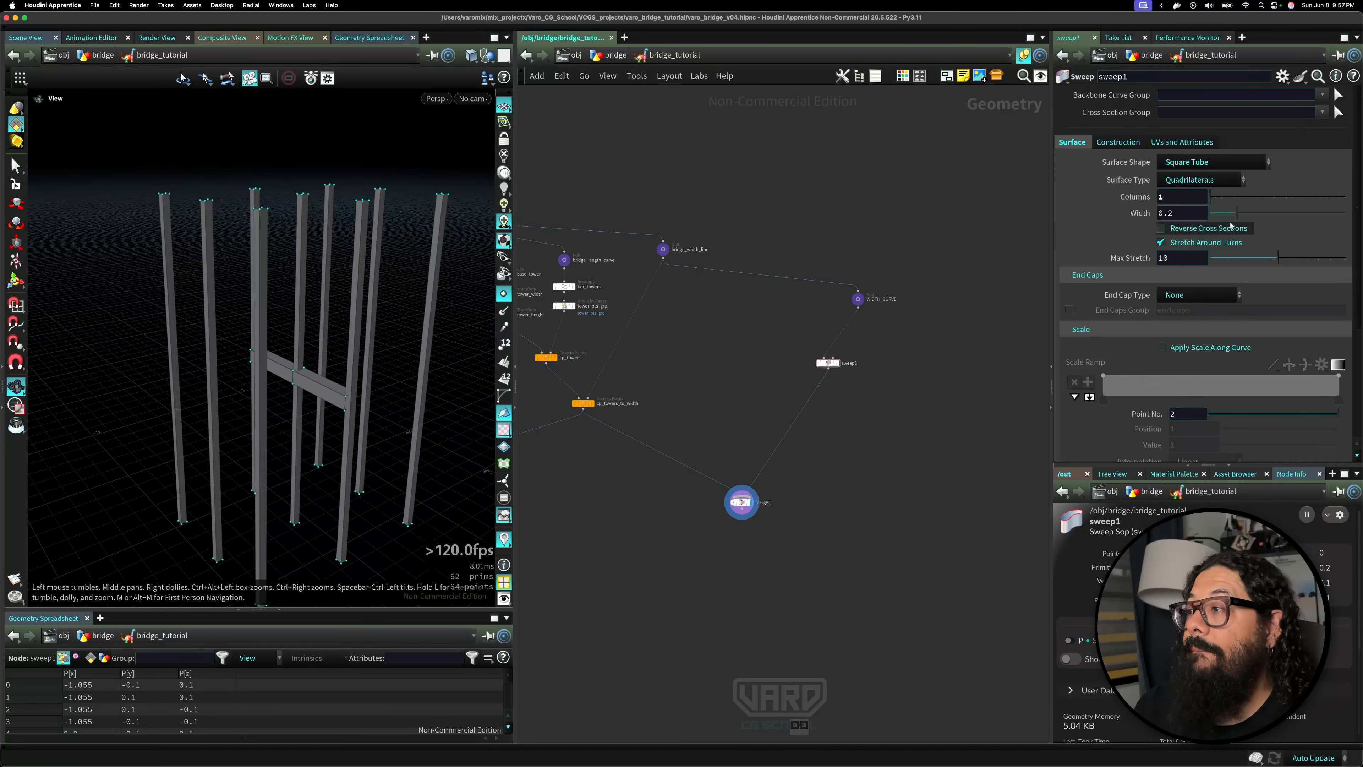
{"action": "left_click_drag", "start_coordinate": [1234, 213], "coordinate": [1218, 220]}
{"action": "left_click_drag", "start_coordinate": [365, 400], "coordinate": [346, 319]}
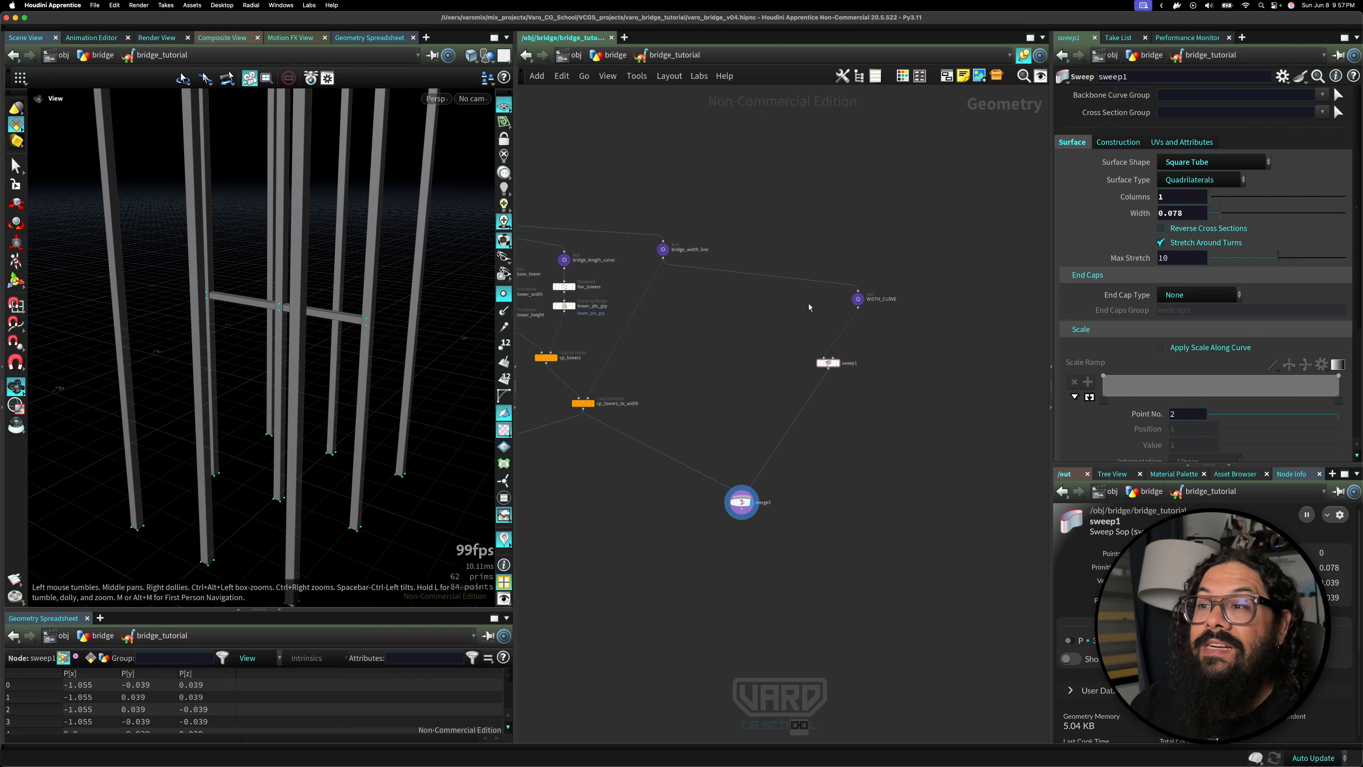
{"action": "left_click_drag", "start_coordinate": [421, 359], "coordinate": [410, 375]}
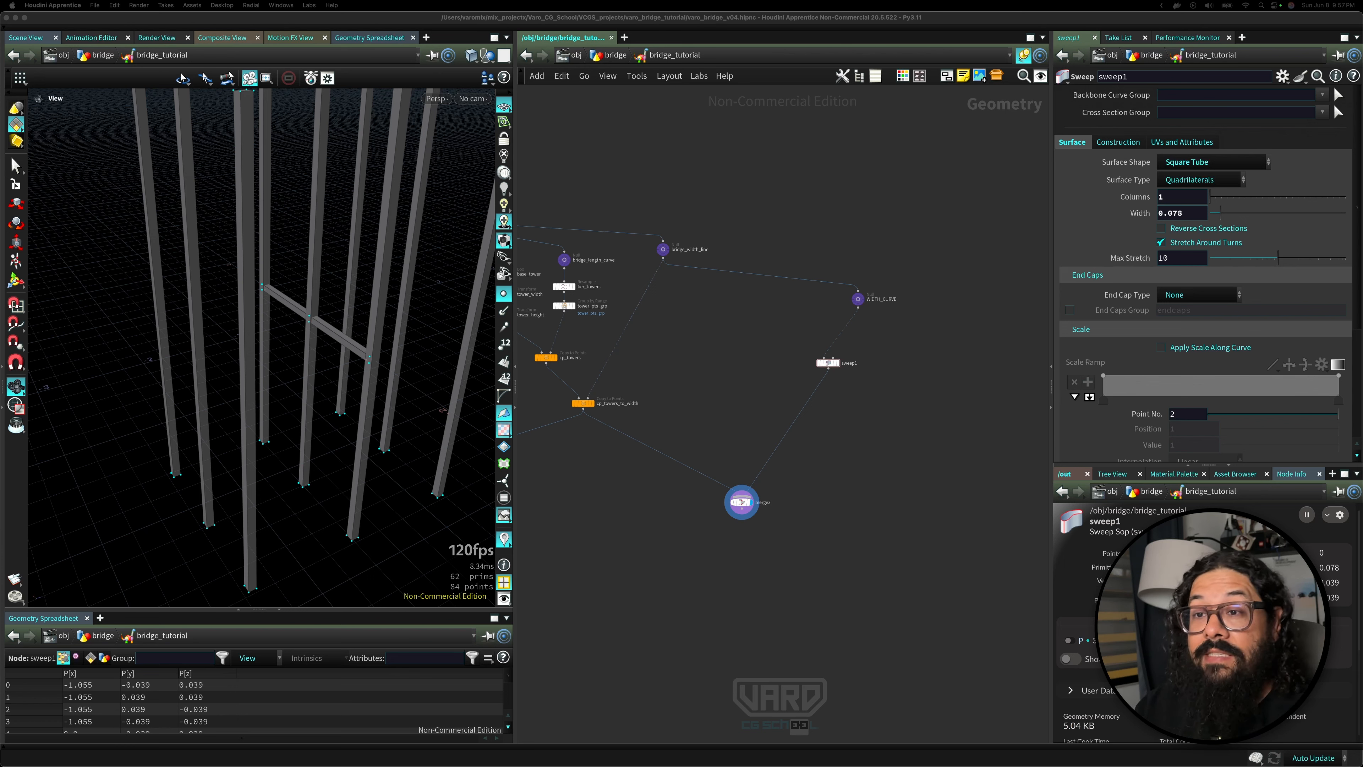
- Bring up the buzz_bridge project window, examine its "fancy pants method" node network, and put the window away again
{"action": "left_click_drag", "start_coordinate": [767, 762], "coordinate": [649, 122]}
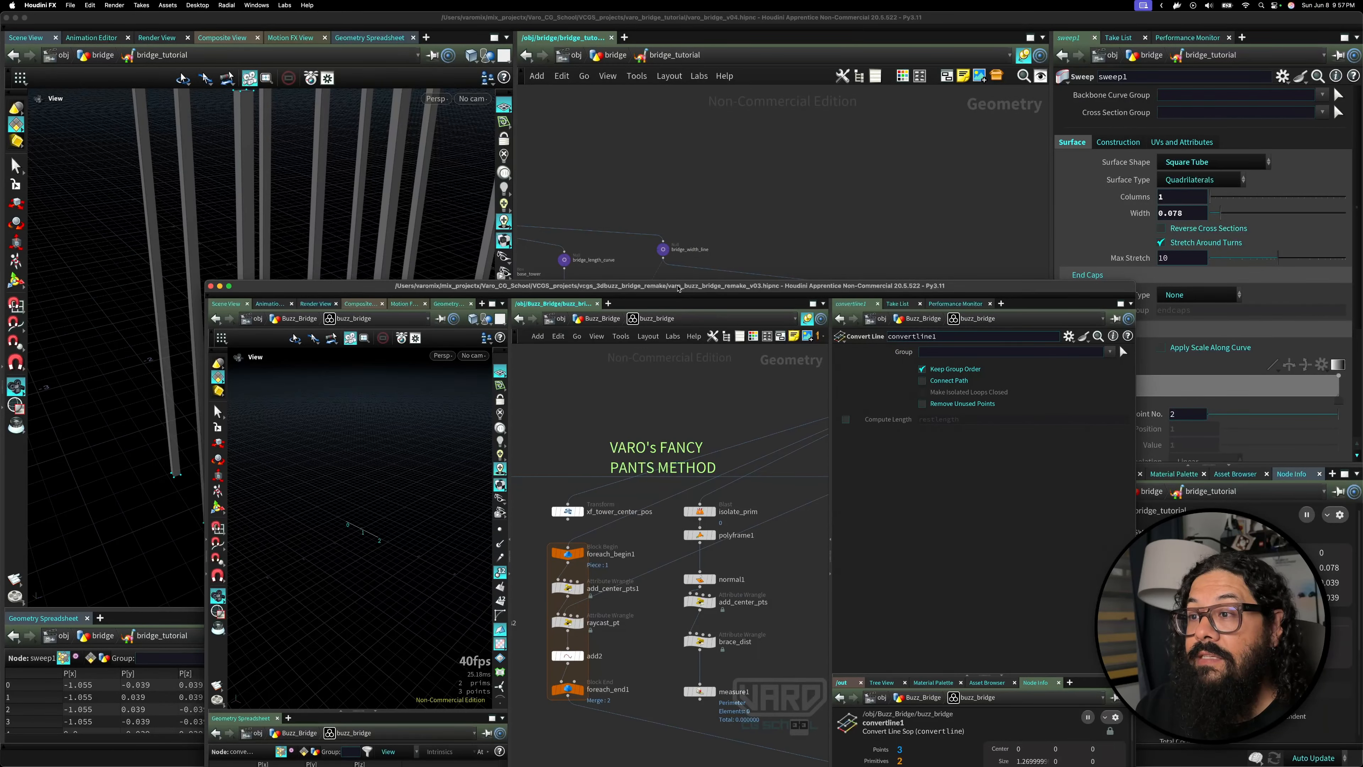
{"action": "left_click_drag", "start_coordinate": [676, 290], "coordinate": [656, 136]}
{"action": "scroll", "coordinate": [640, 301], "scroll_direction": "up", "scroll_amount": 4}
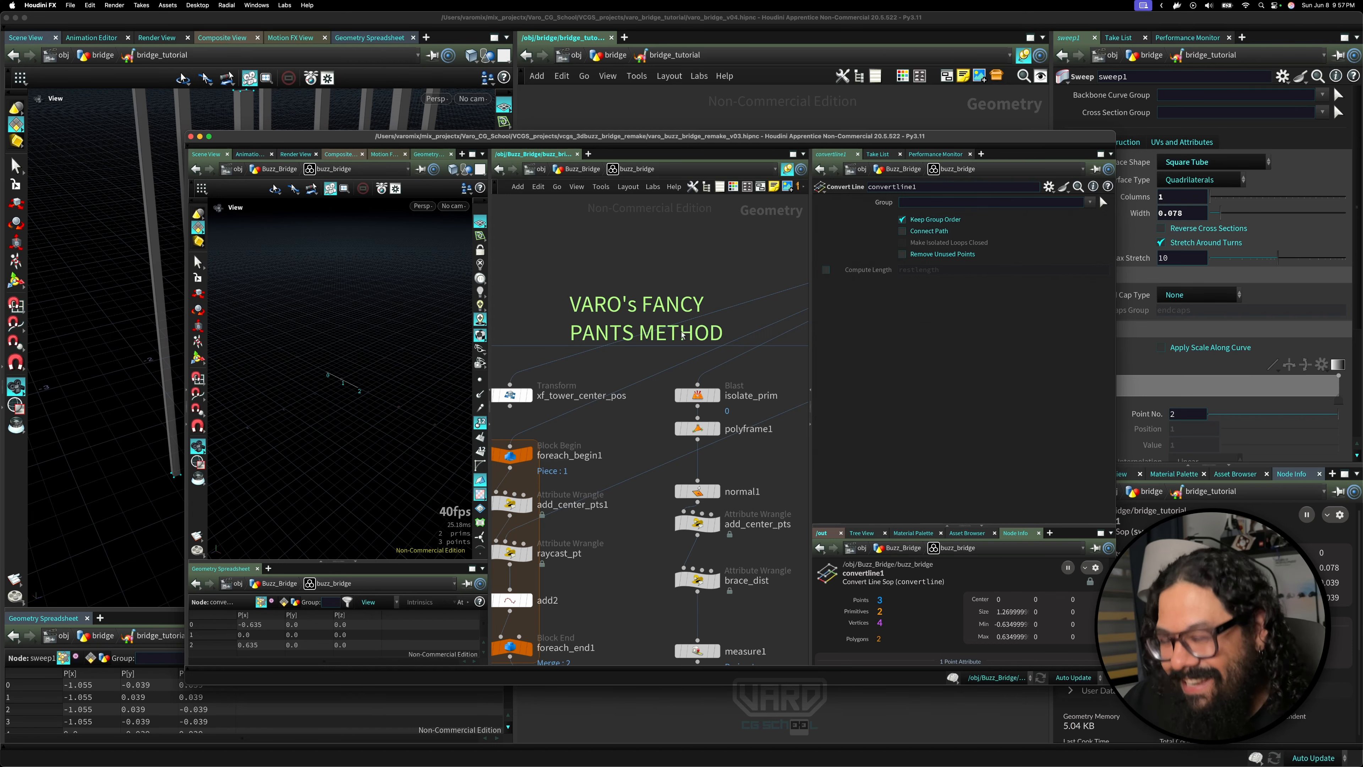
{"action": "left_click_drag", "start_coordinate": [645, 137], "coordinate": [671, 766]}
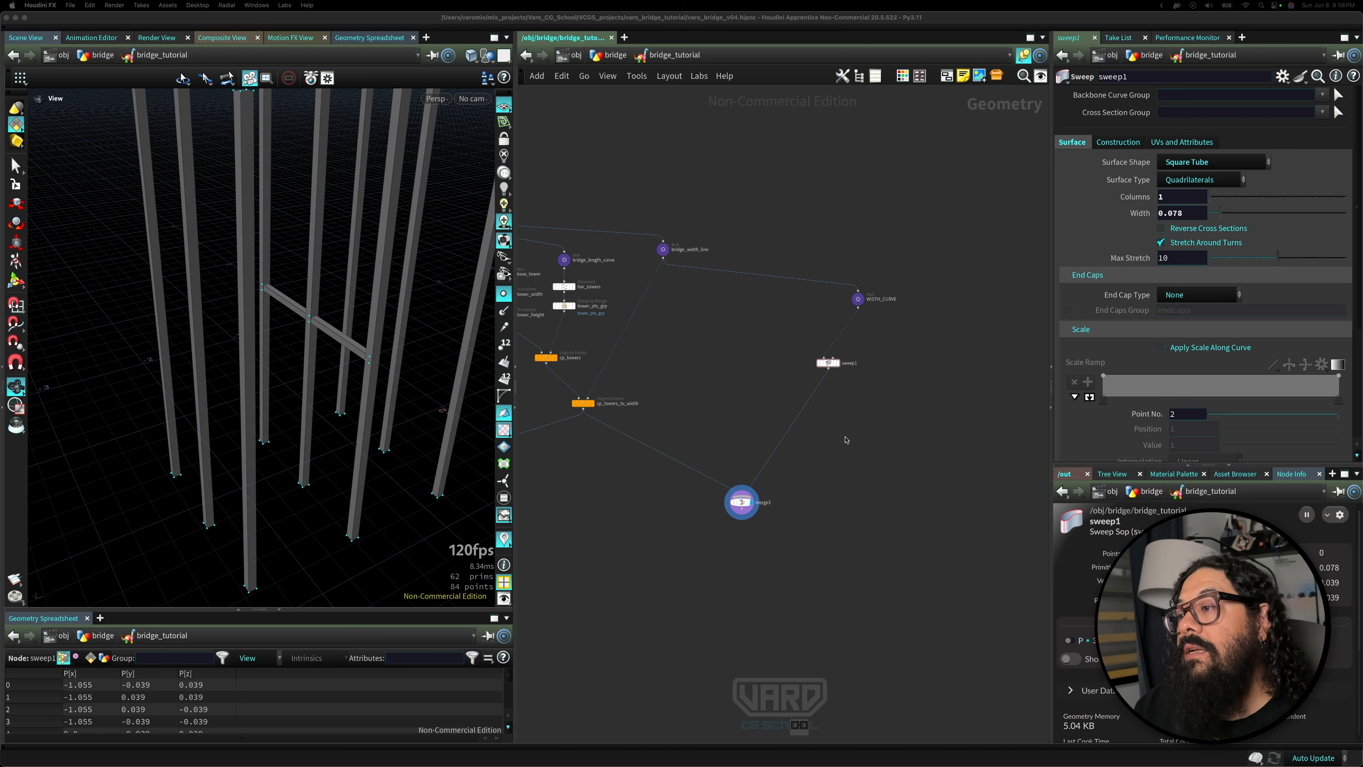
- Delete the Sweep node between WIDTH_CURVE and the Merge node, and display the WIDTH_CURVE null
{"action": "key", "text": "Delete"}
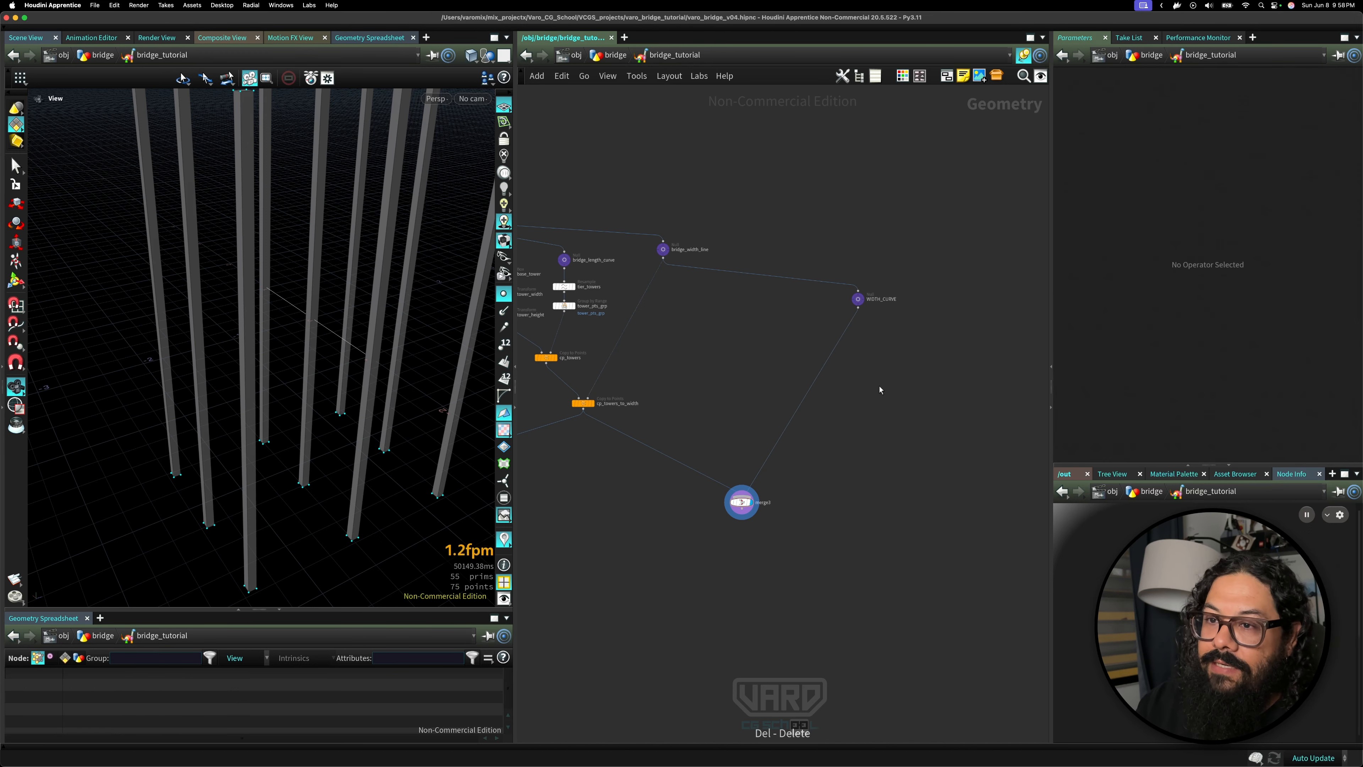
{"action": "middle_click_drag", "start_coordinate": [819, 383], "coordinate": [820, 421]}
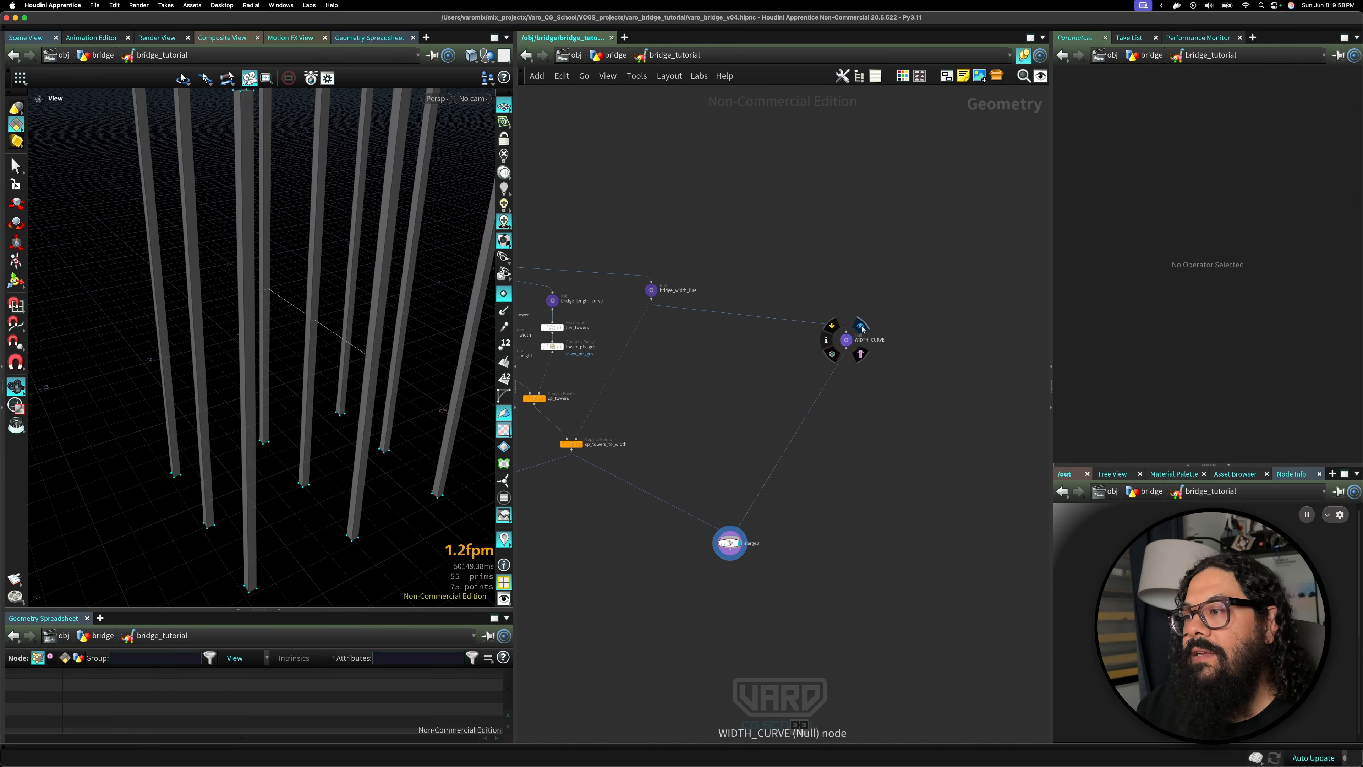
{"action": "left_click", "coordinate": [860, 325]}
- Overlay the cp_towers_to_width towers as a template to compare them with the width curve, and turn the overlay off again
{"action": "left_click", "coordinate": [585, 458]}
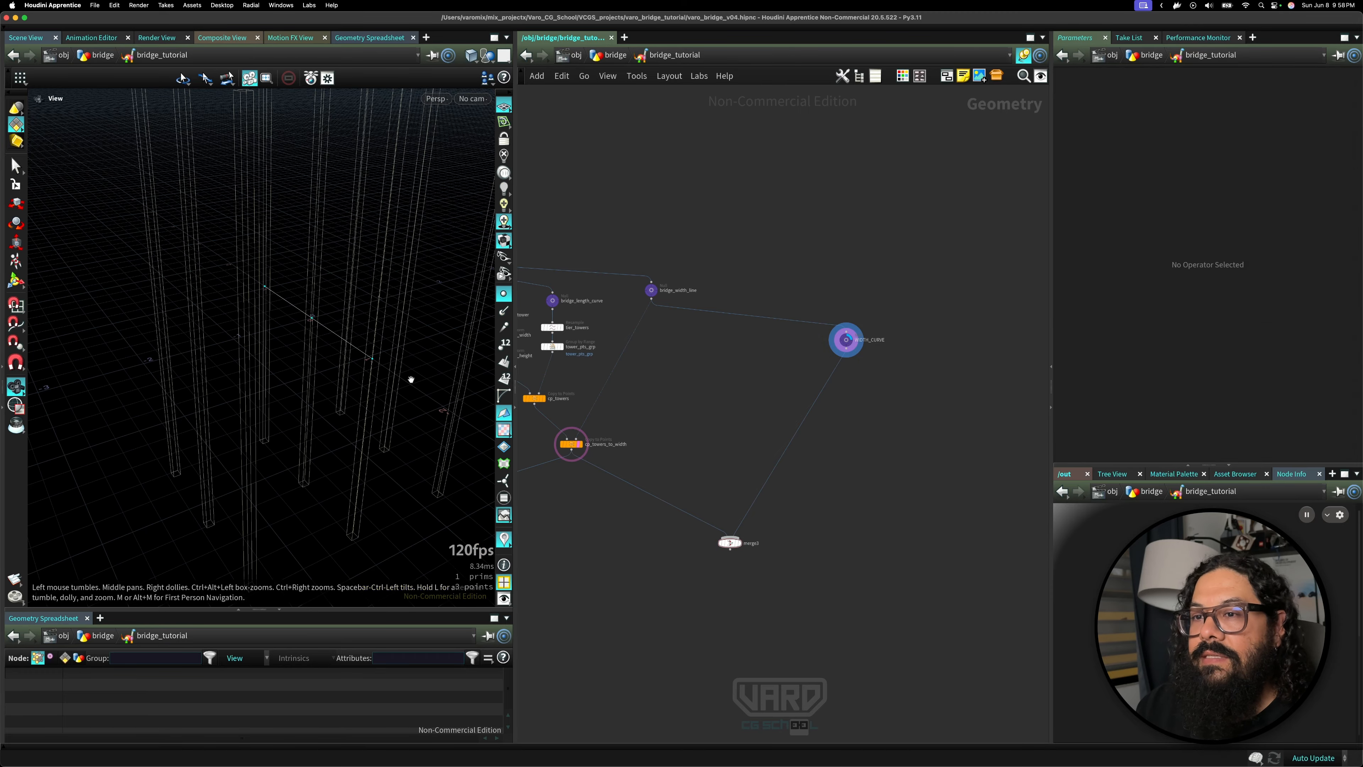
{"action": "left_click_drag", "start_coordinate": [411, 377], "coordinate": [313, 396]}
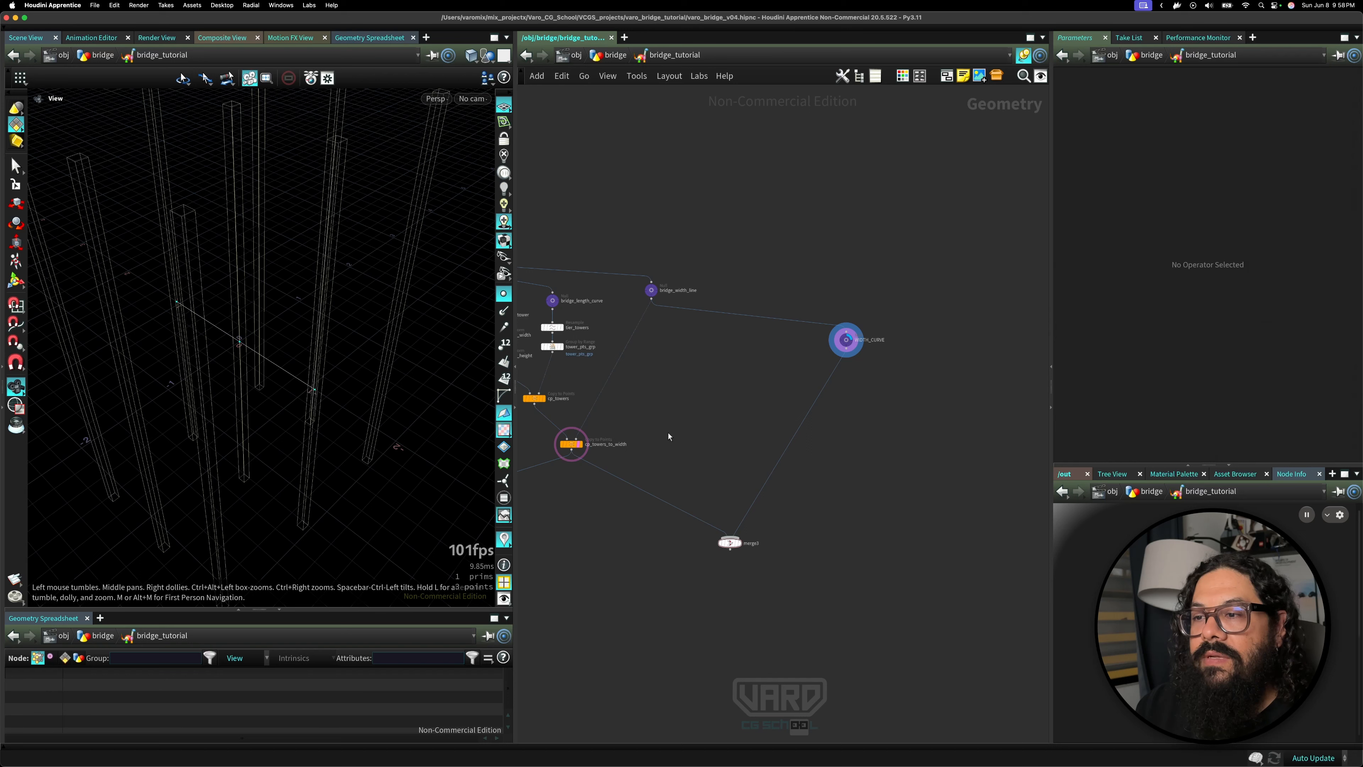
{"action": "left_click", "coordinate": [585, 457]}
{"action": "middle_click_drag", "start_coordinate": [773, 395], "coordinate": [752, 419]}
{"action": "scroll", "coordinate": [793, 401], "scroll_direction": "up", "scroll_amount": 5}
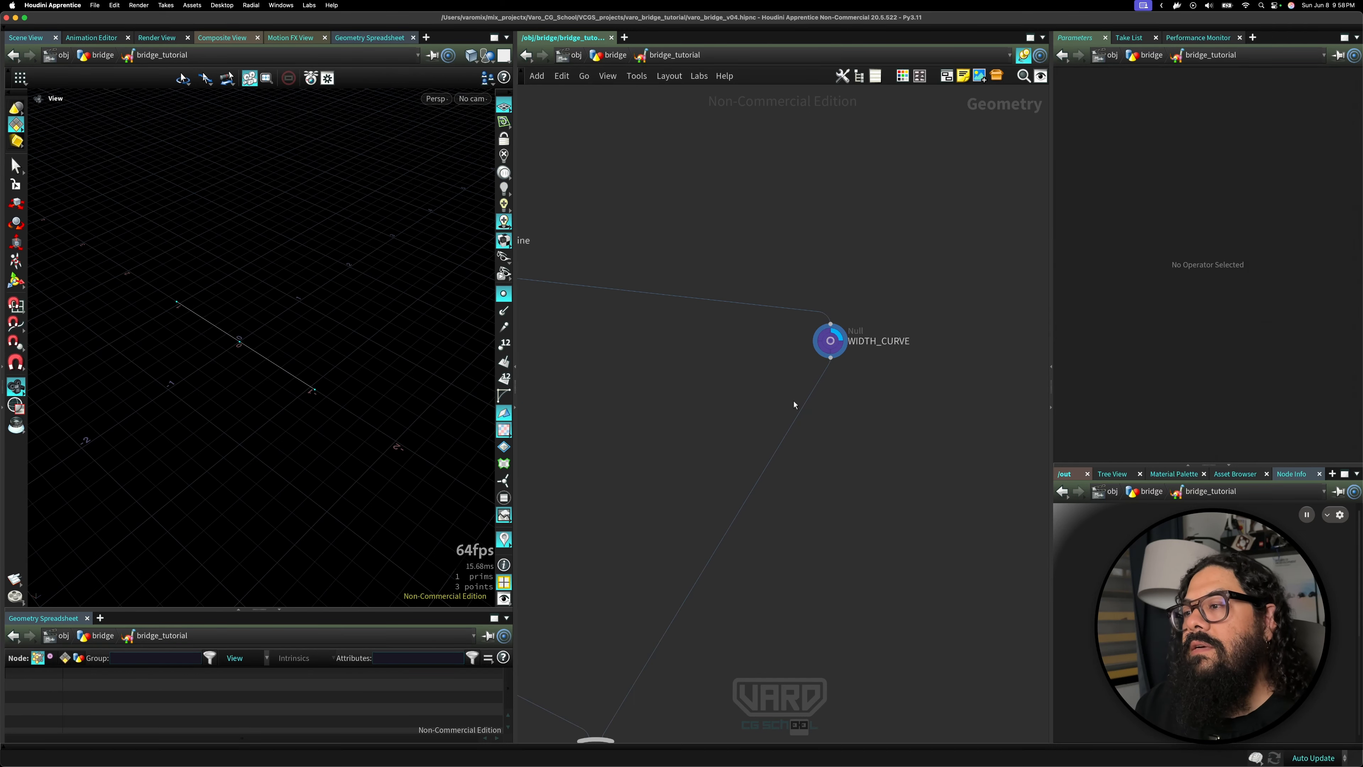
{"action": "left_click", "coordinate": [796, 341]}
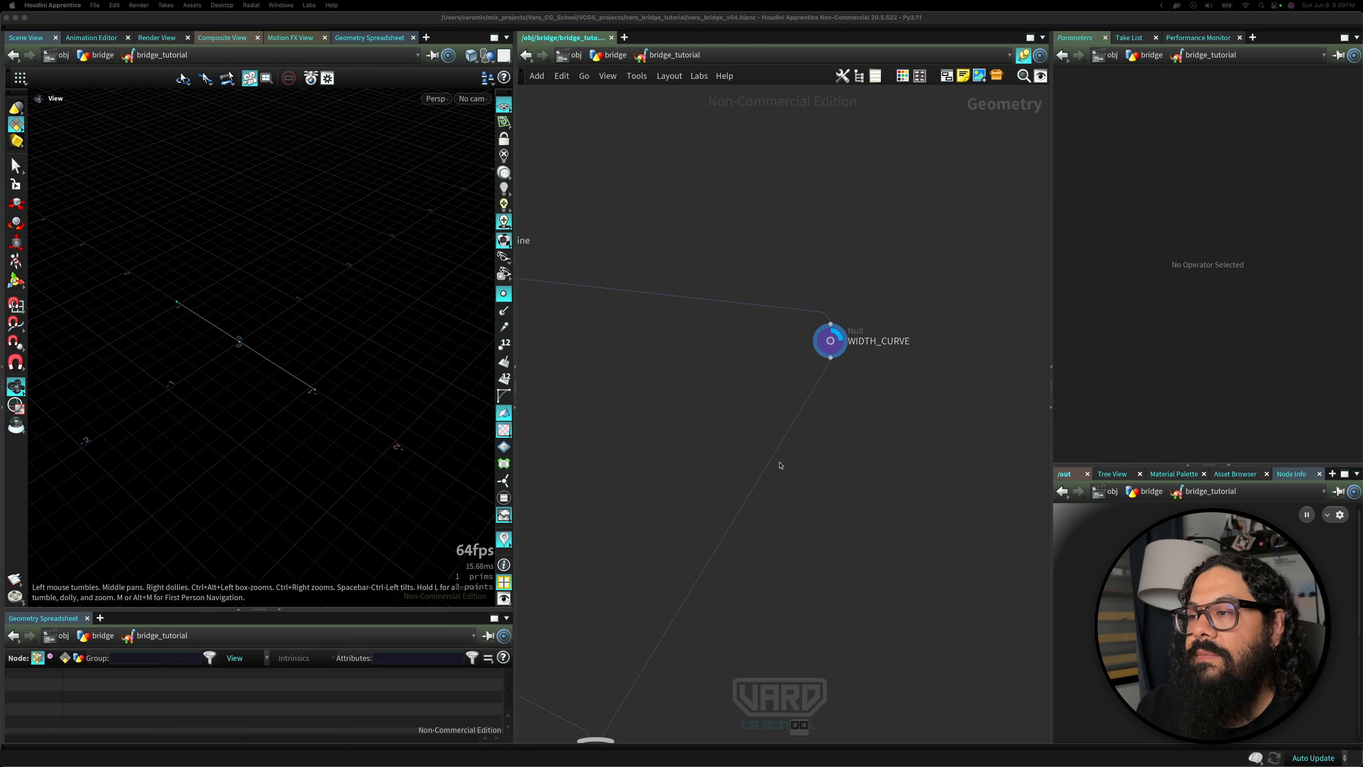
{"action": "right_click_drag", "start_coordinate": [740, 456], "coordinate": [717, 454]}
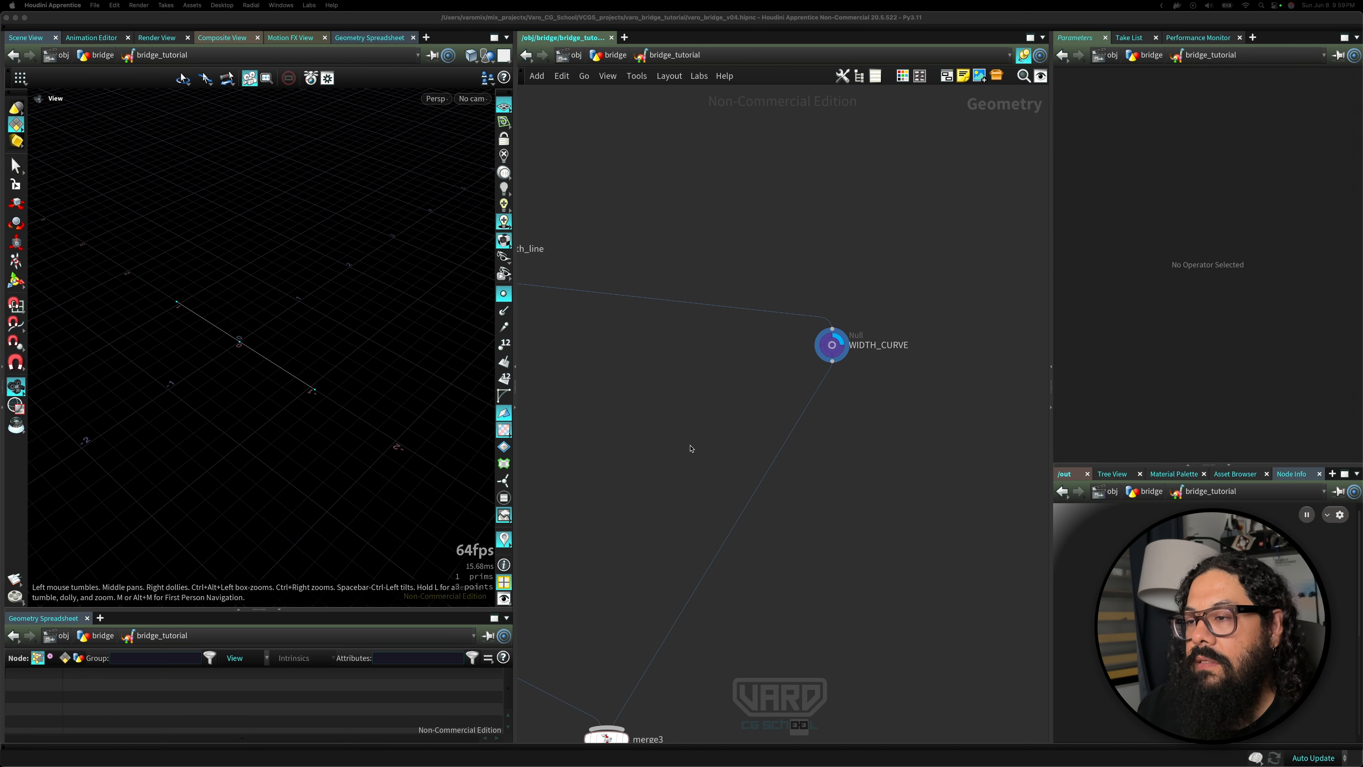
{"action": "scroll", "coordinate": [744, 424], "scroll_direction": "left", "scroll_amount": 10}
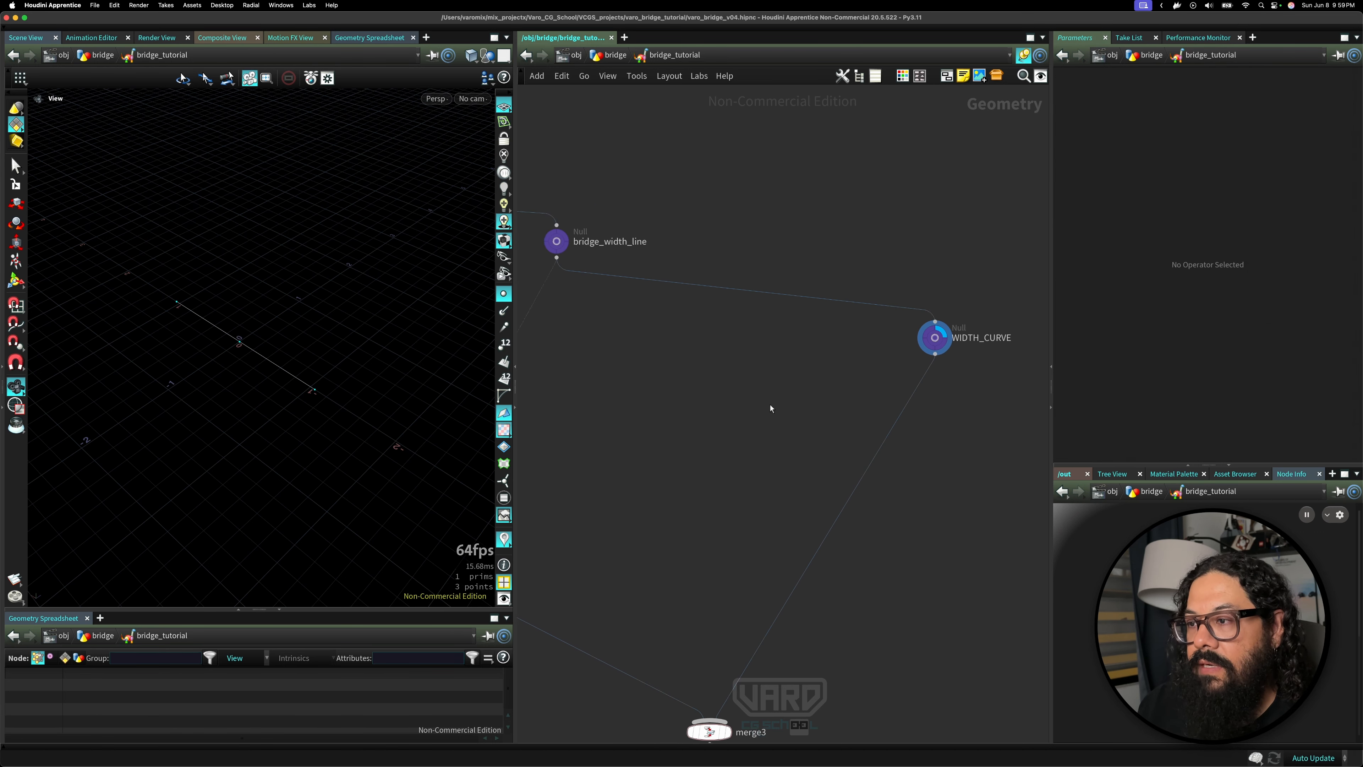
- Show the cp_towers_to_width towers as a template again and examine how they line up with the WIDTH_CURVE points
{"action": "left_click", "coordinate": [561, 553]}
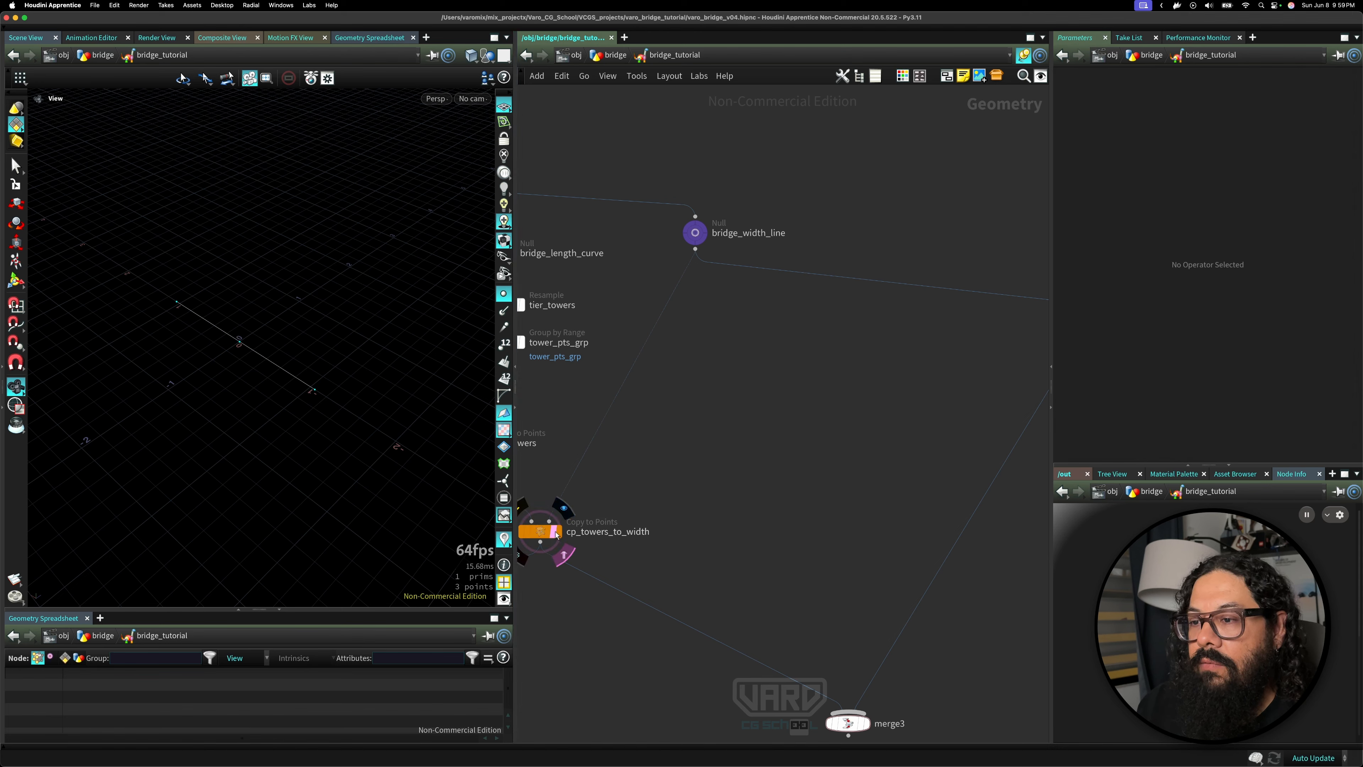
{"action": "left_click_drag", "start_coordinate": [270, 406], "coordinate": [193, 384]}
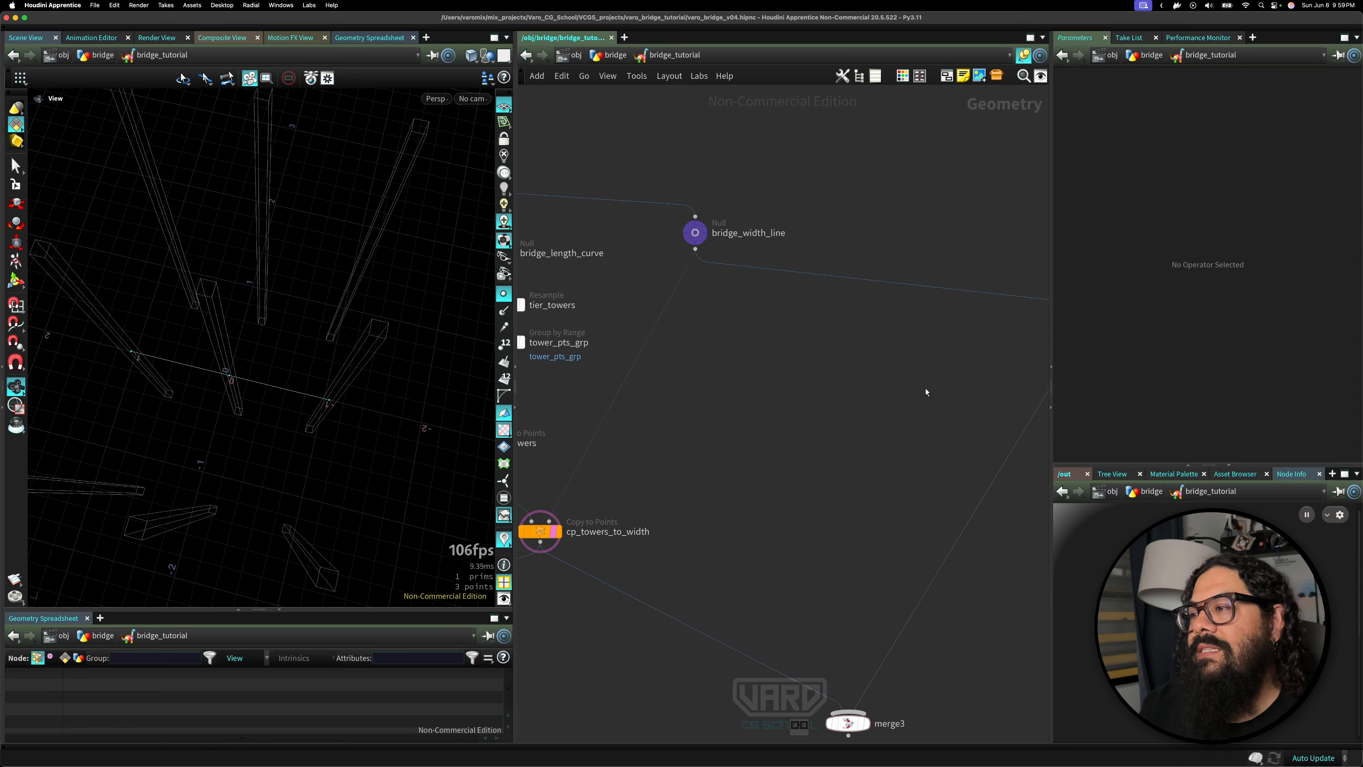
{"action": "middle_click_drag", "start_coordinate": [925, 392], "coordinate": [752, 340]}
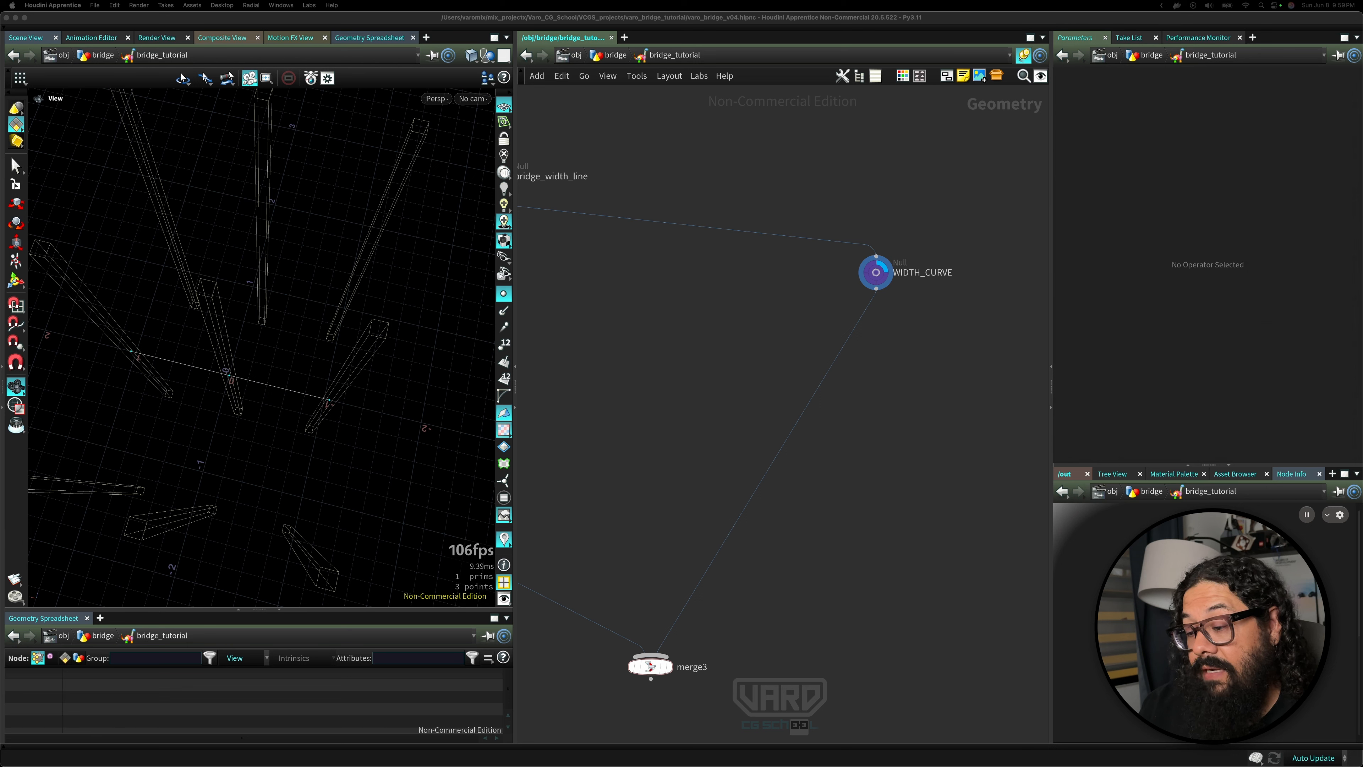
{"action": "left_click", "coordinate": [762, 392]}
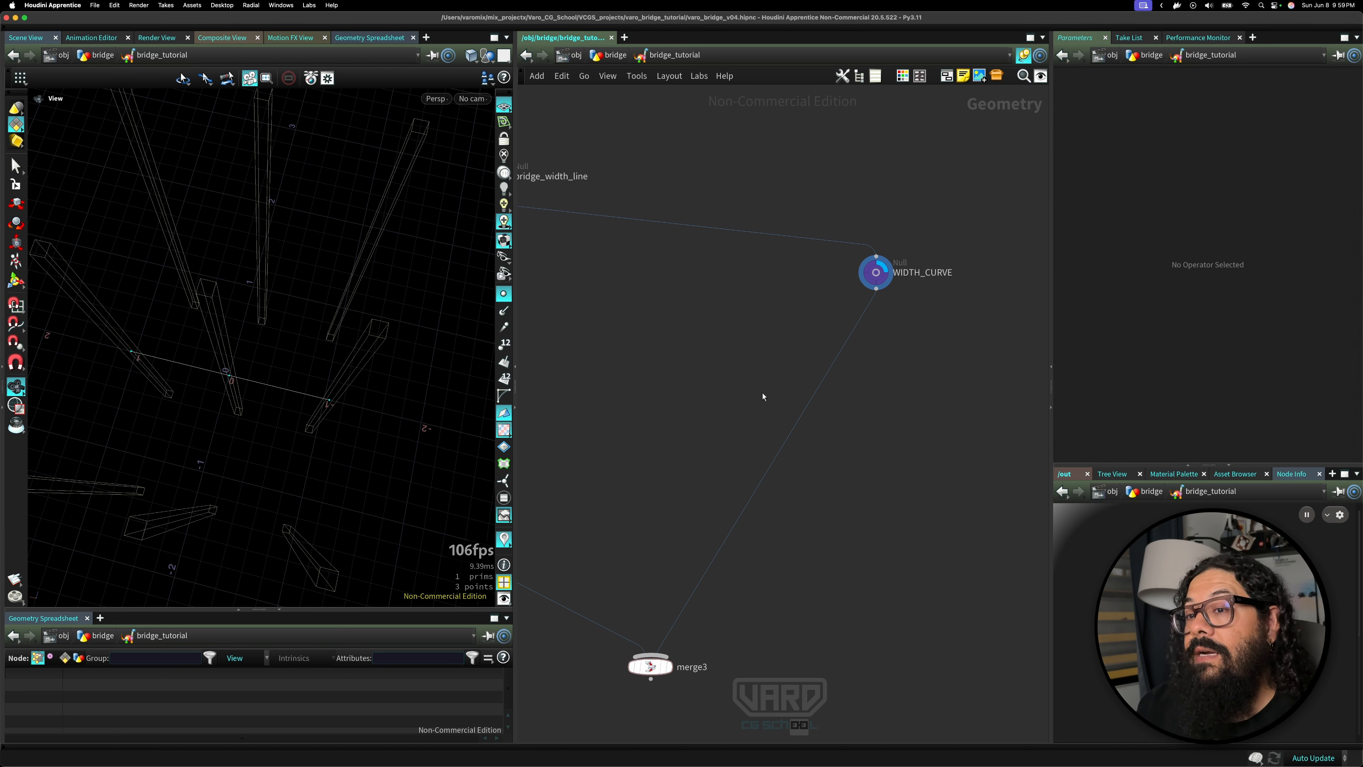
{"action": "key", "text": "Tab"}
{"action": "key", "text": "Escape"}
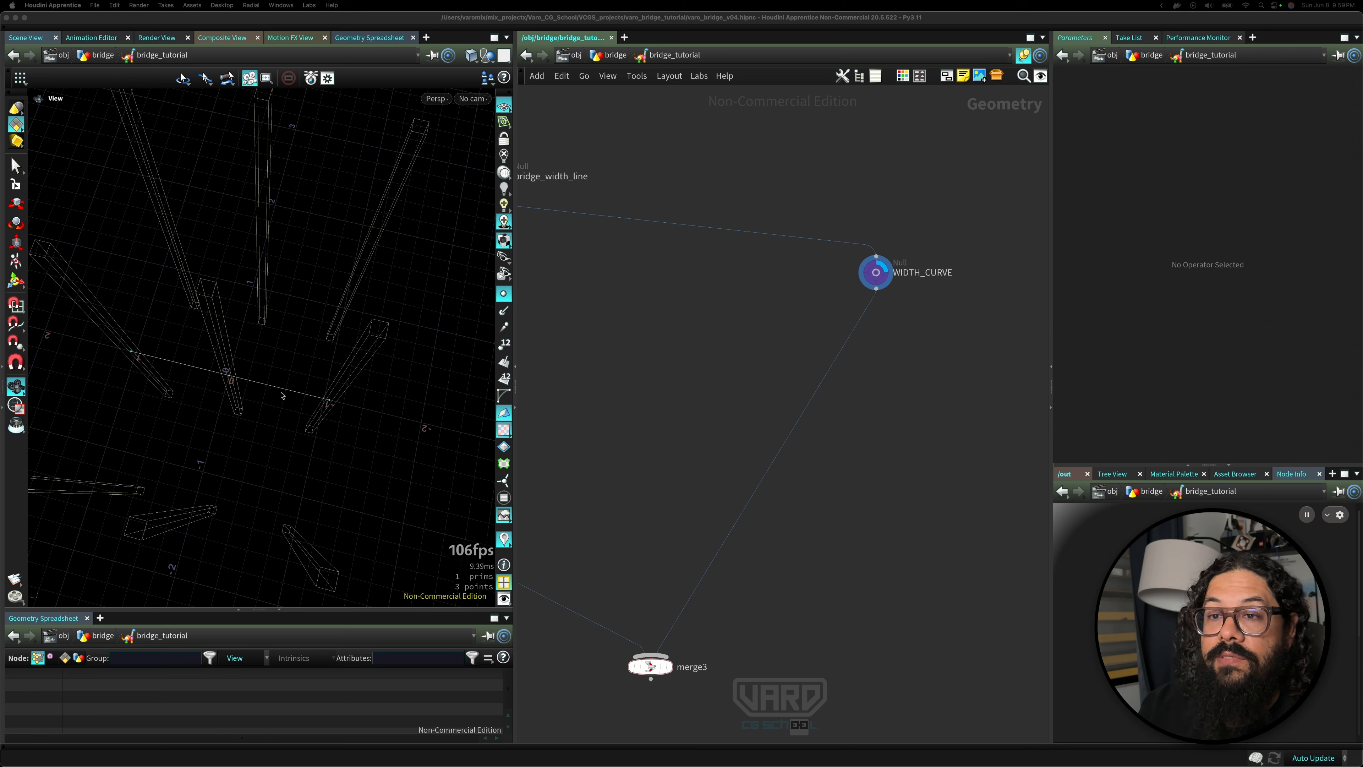
- Insert a Blast node between WIDTH_CURVE and merge3 and rename it isolate_prim
{"action": "left_click", "coordinate": [873, 277]}
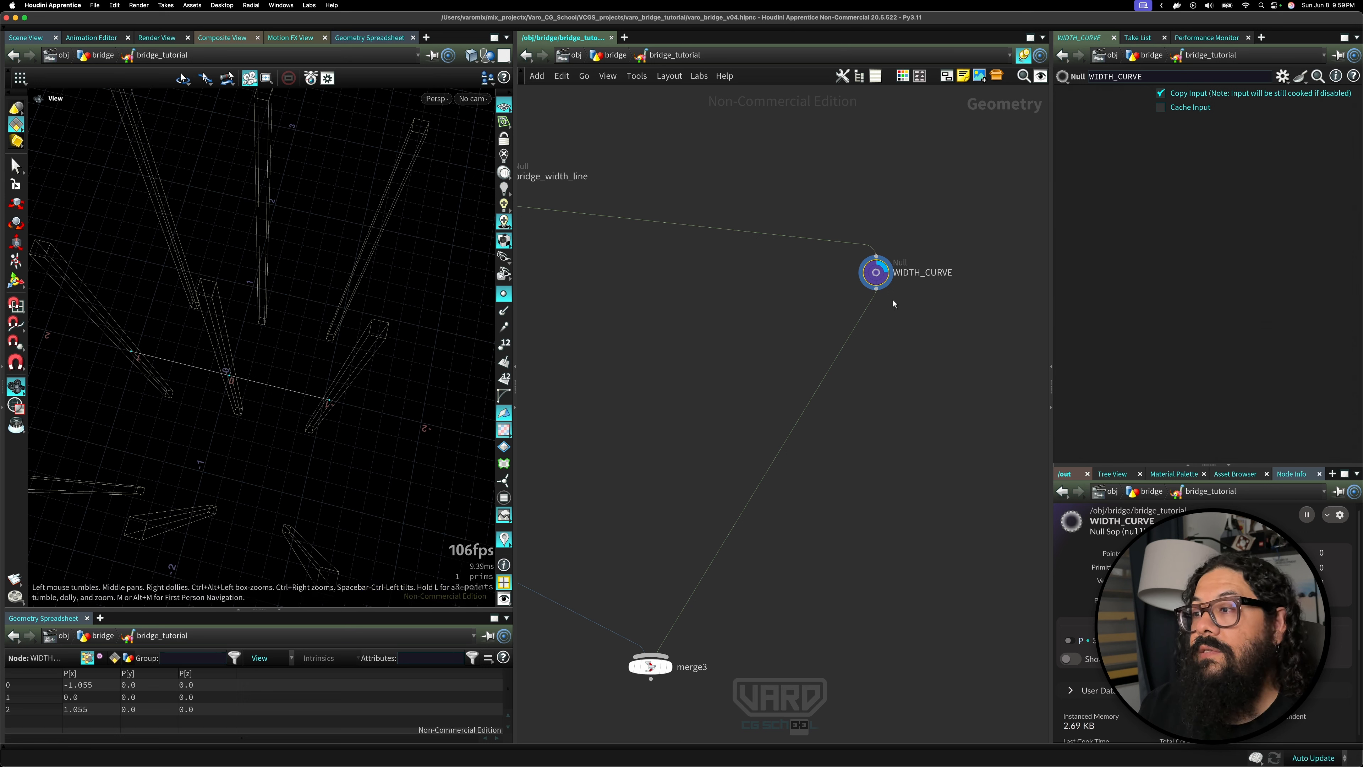
{"action": "key", "text": "Tab"}
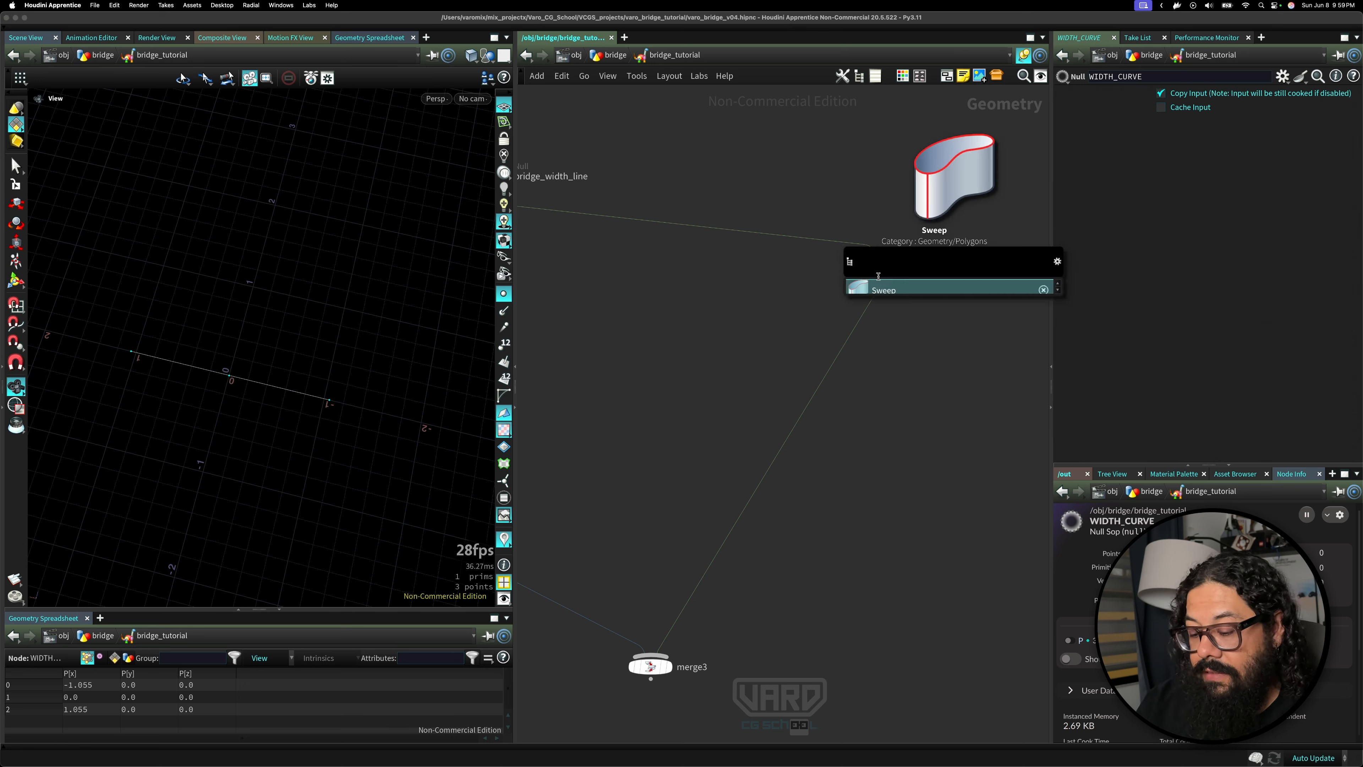
{"action": "type", "text": "blas"}
{"action": "key", "text": "Return"}
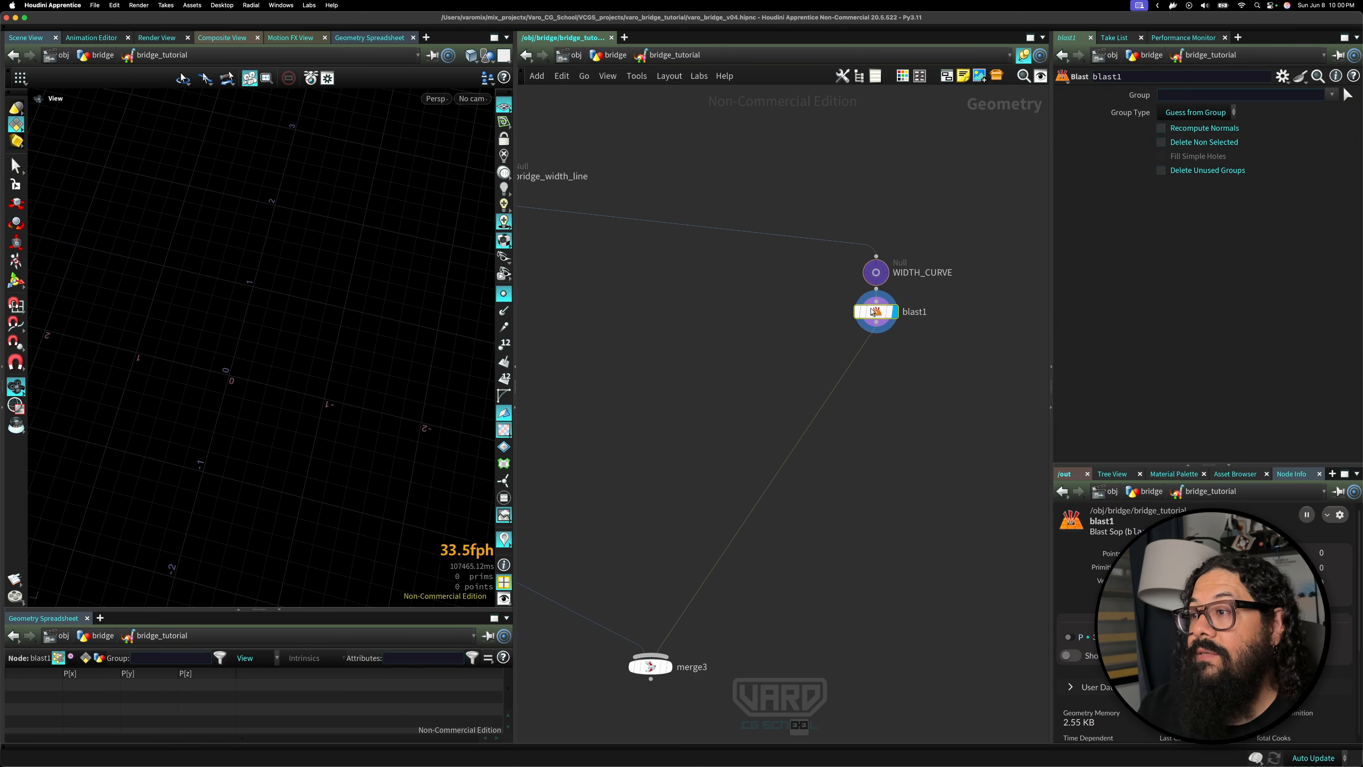
{"action": "left_click_drag", "start_coordinate": [911, 308], "coordinate": [911, 325]}
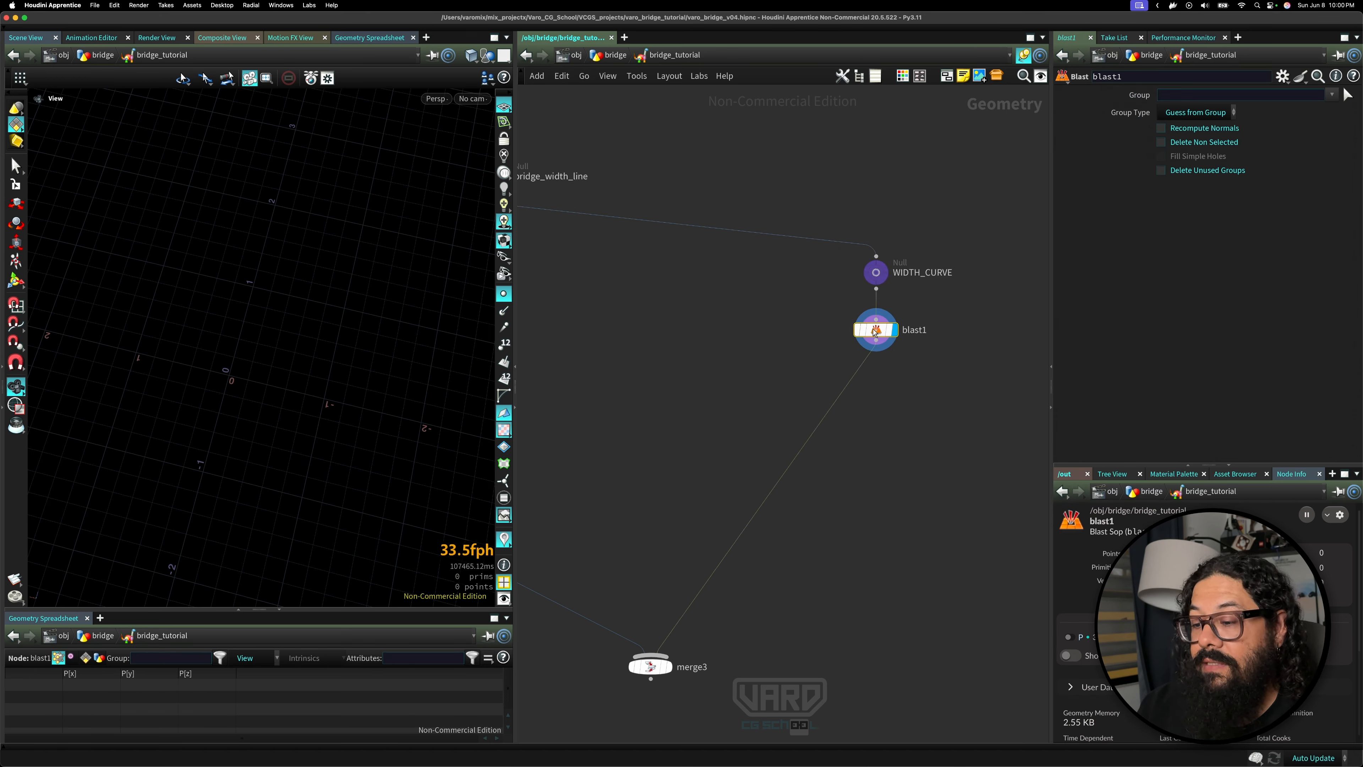
{"action": "double_click", "coordinate": [915, 330]}
{"action": "type", "text": "iso"}
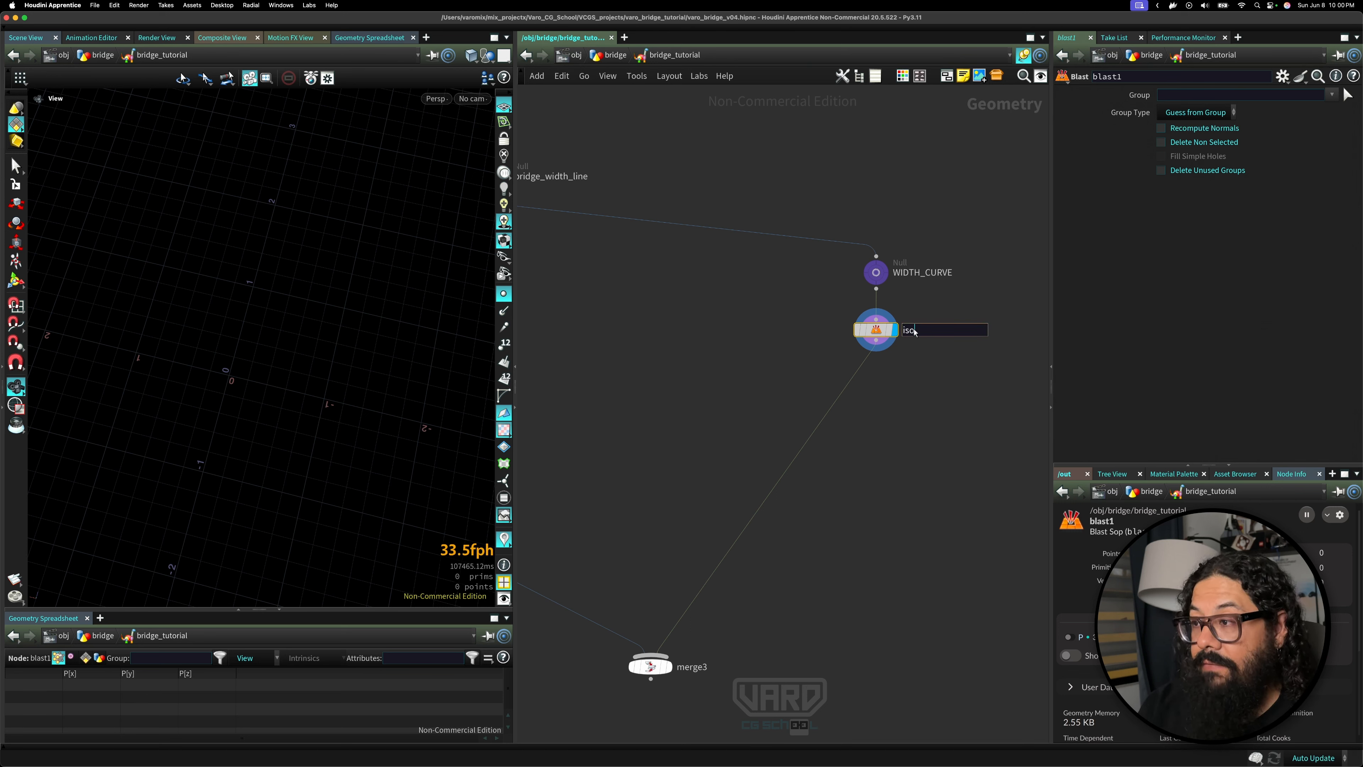
{"action": "type", "text": "late_prim"}
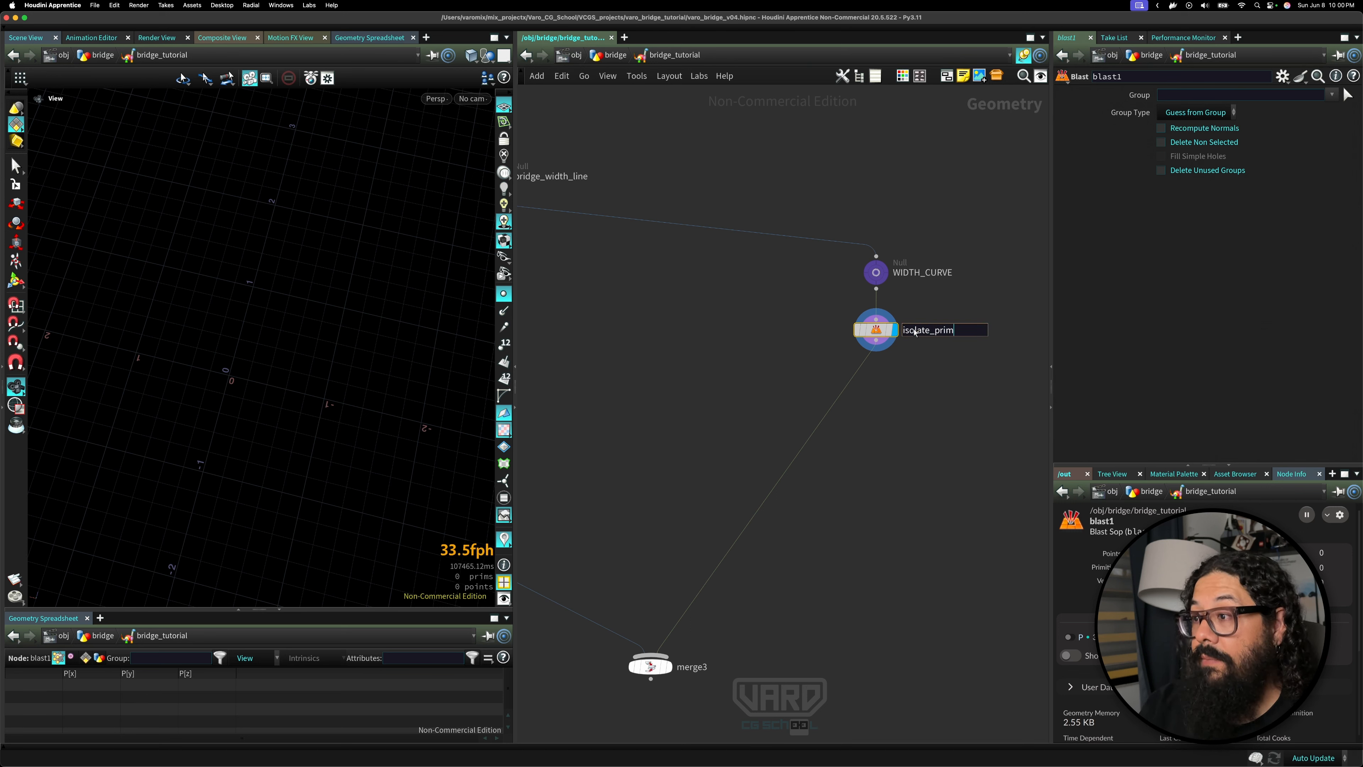
{"action": "key", "text": "Return"}
- Set the isolate_prim Blast's group to 0 with group type Points, and delete the node after trying it
{"action": "left_click", "coordinate": [1204, 96]}
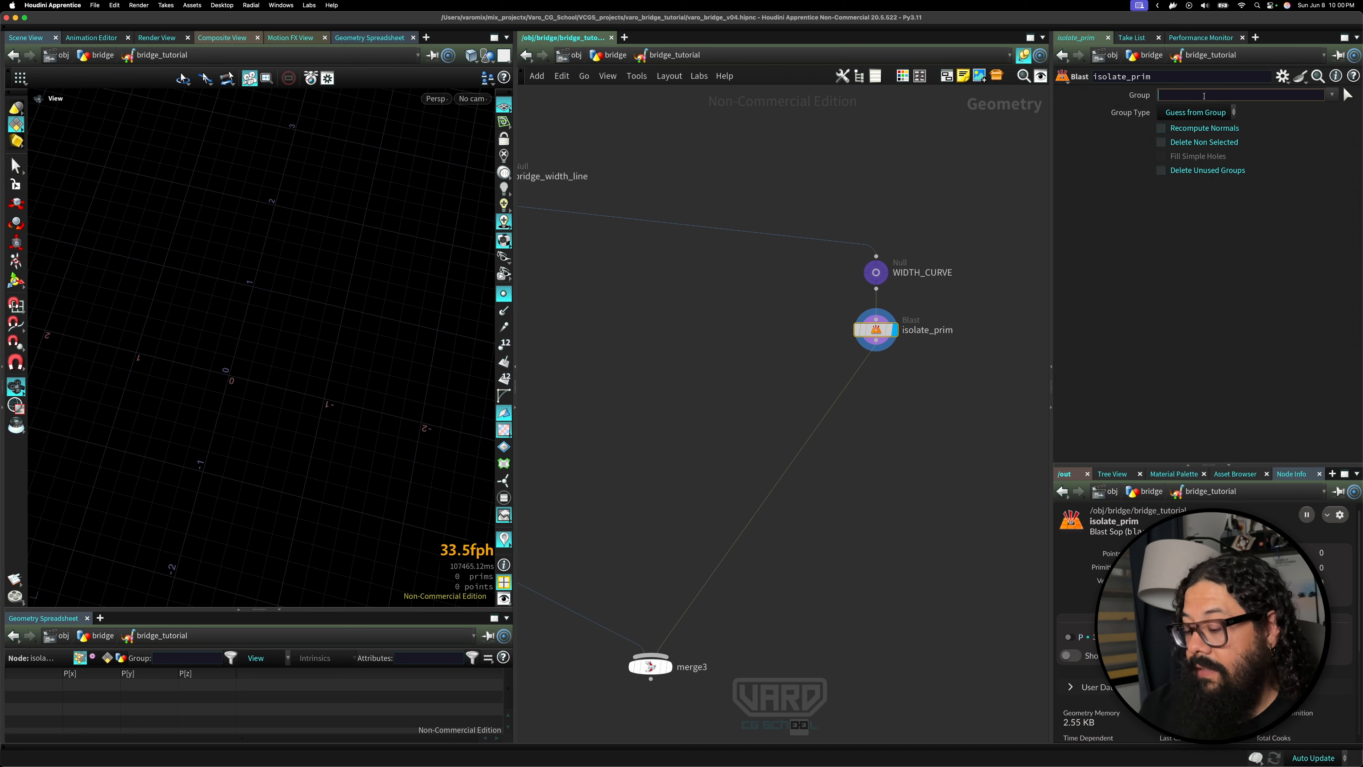
{"action": "type", "text": "0"}
{"action": "key", "text": "Return"}
{"action": "left_click", "coordinate": [1180, 113]}
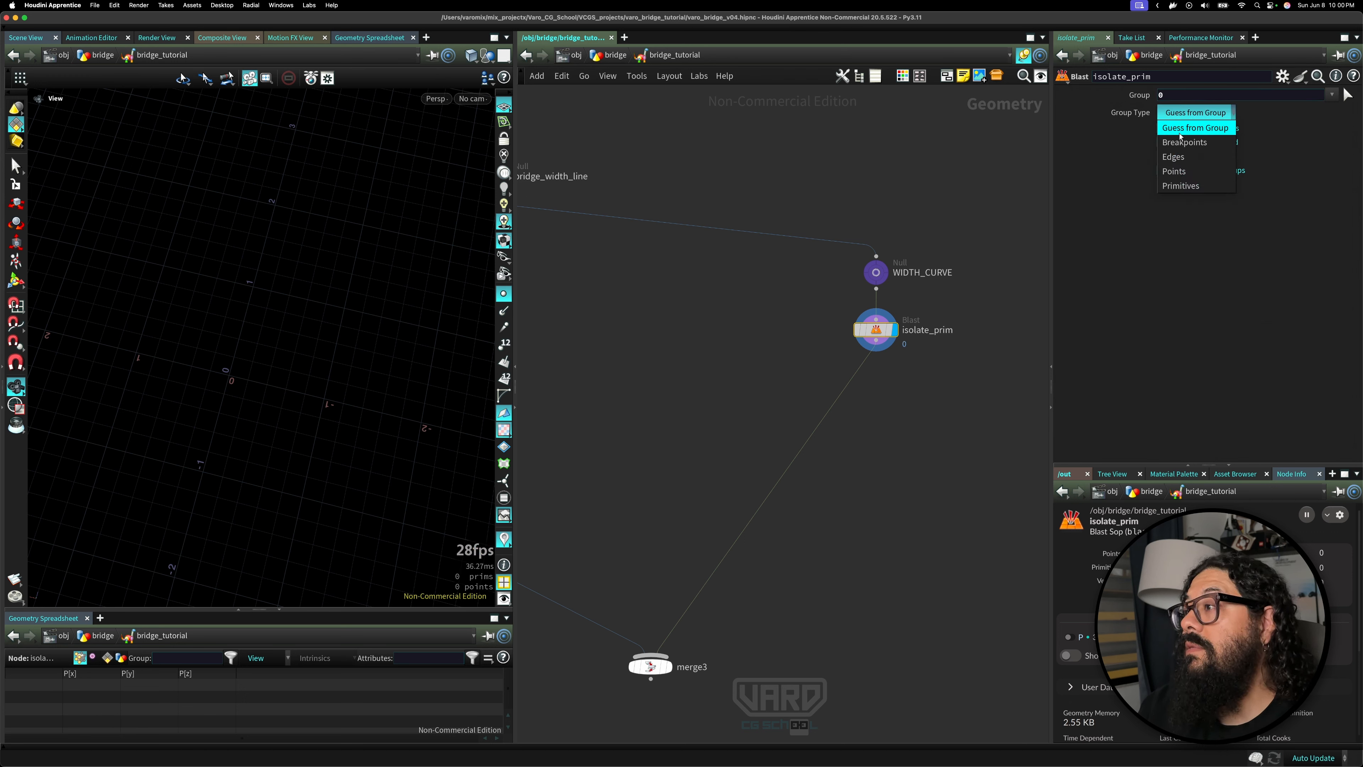
{"action": "left_click", "coordinate": [1181, 172]}
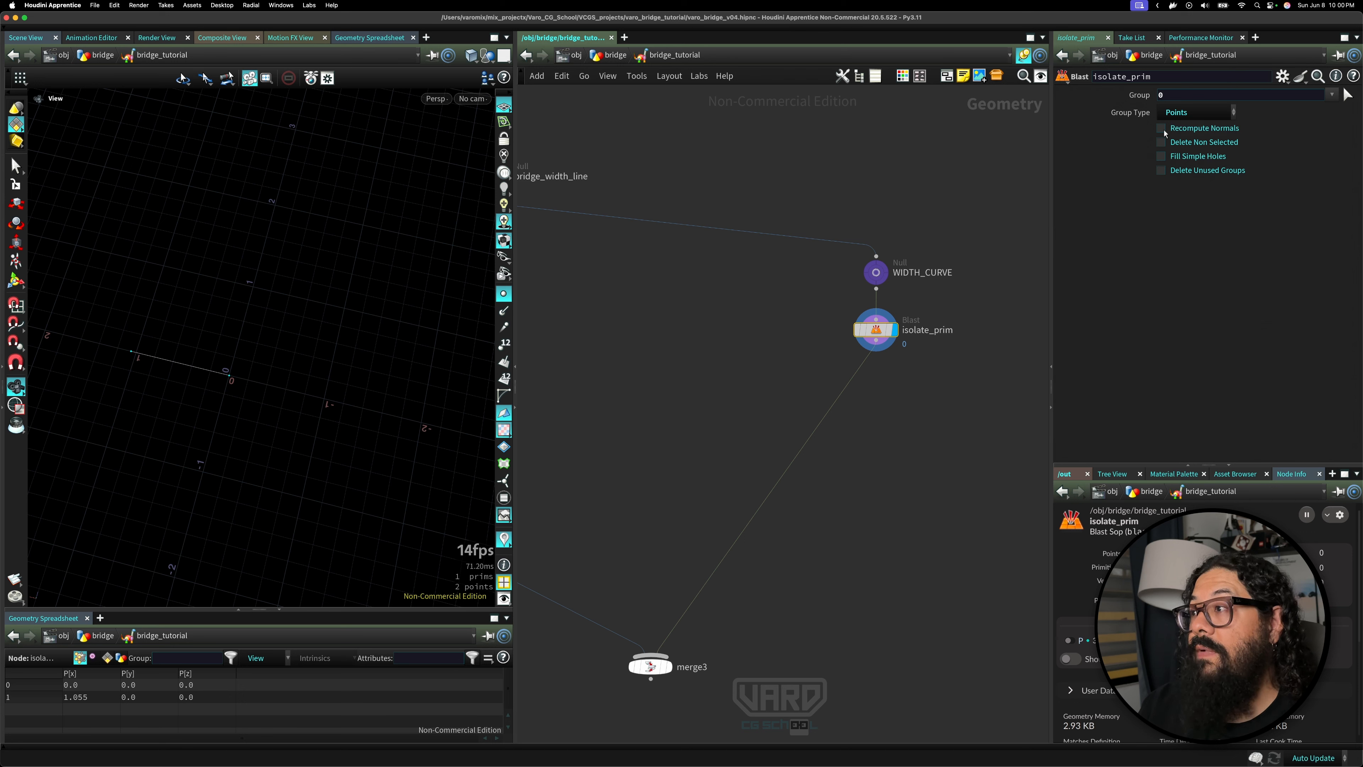
{"action": "left_click", "coordinate": [1205, 111]}
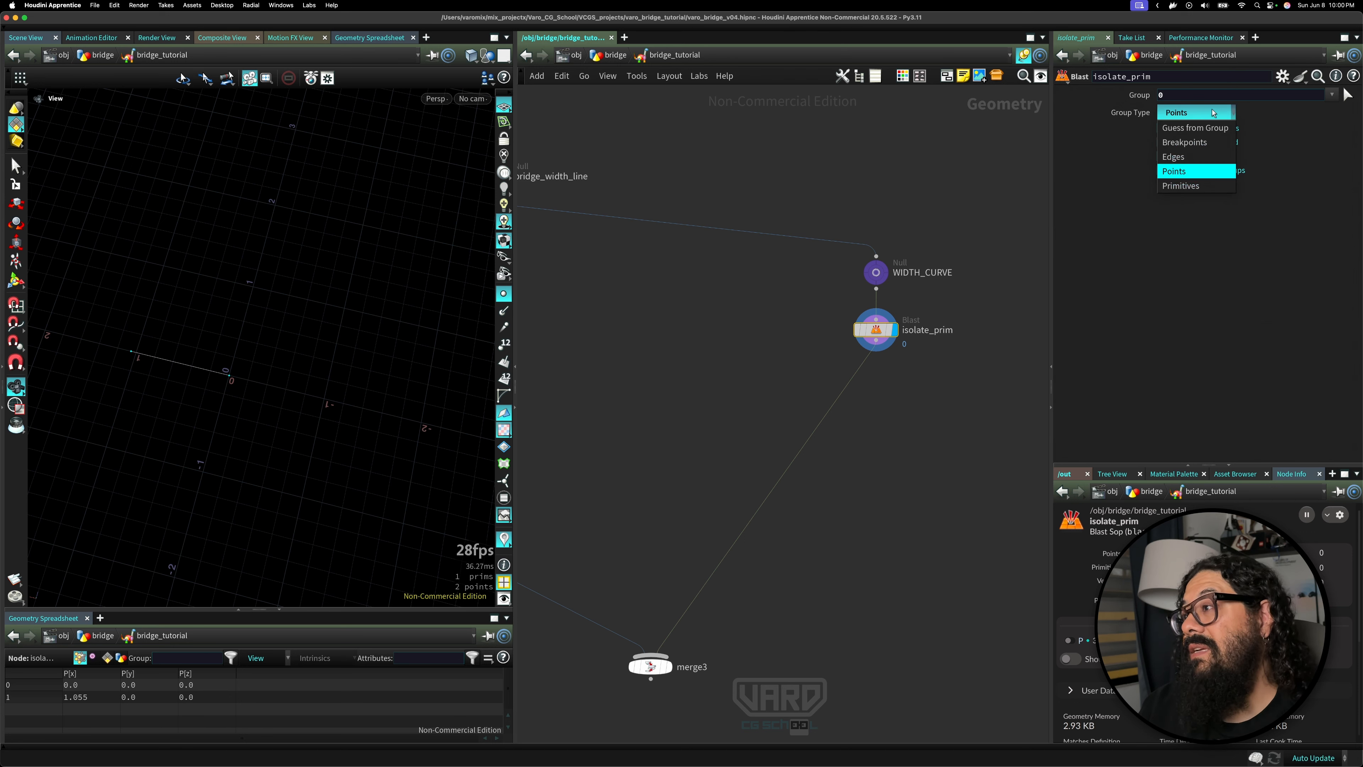
{"action": "left_click", "coordinate": [787, 362]}
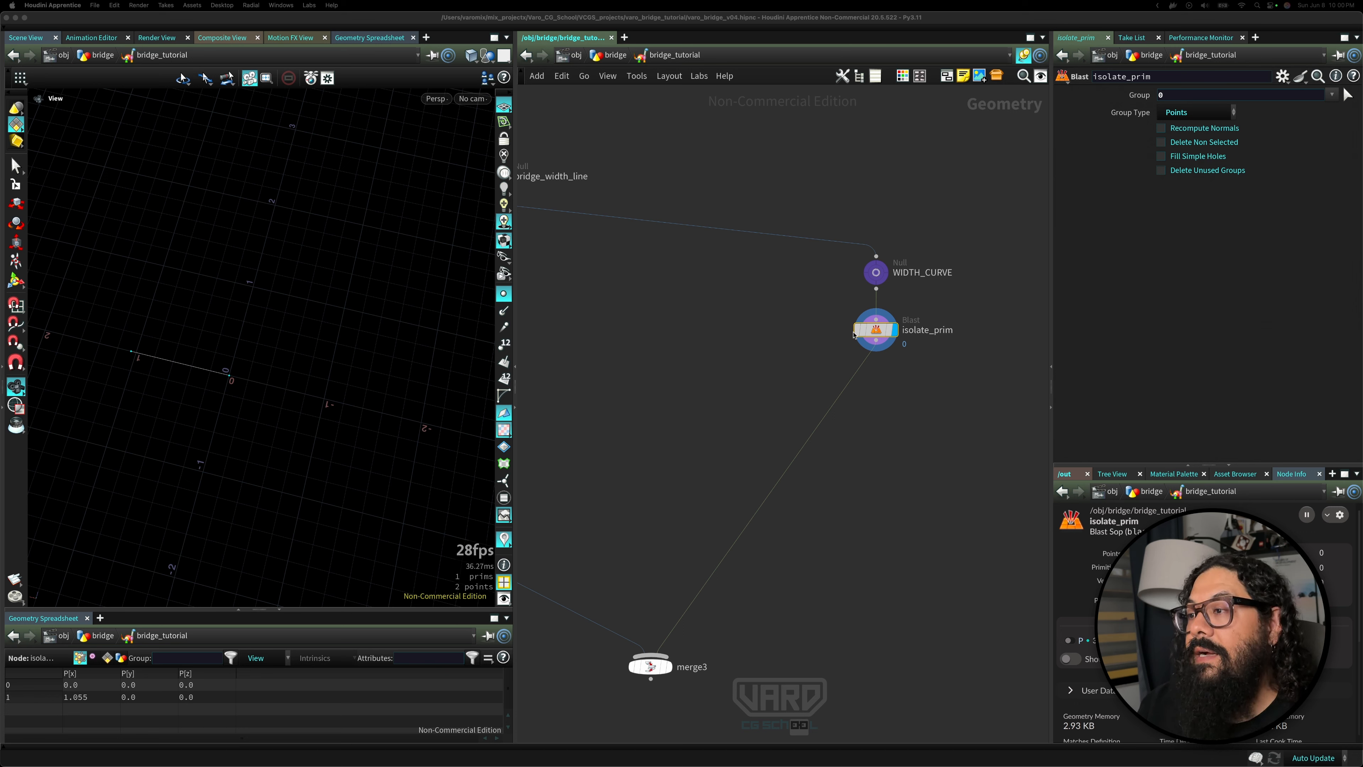
{"action": "left_click", "coordinate": [865, 333]}
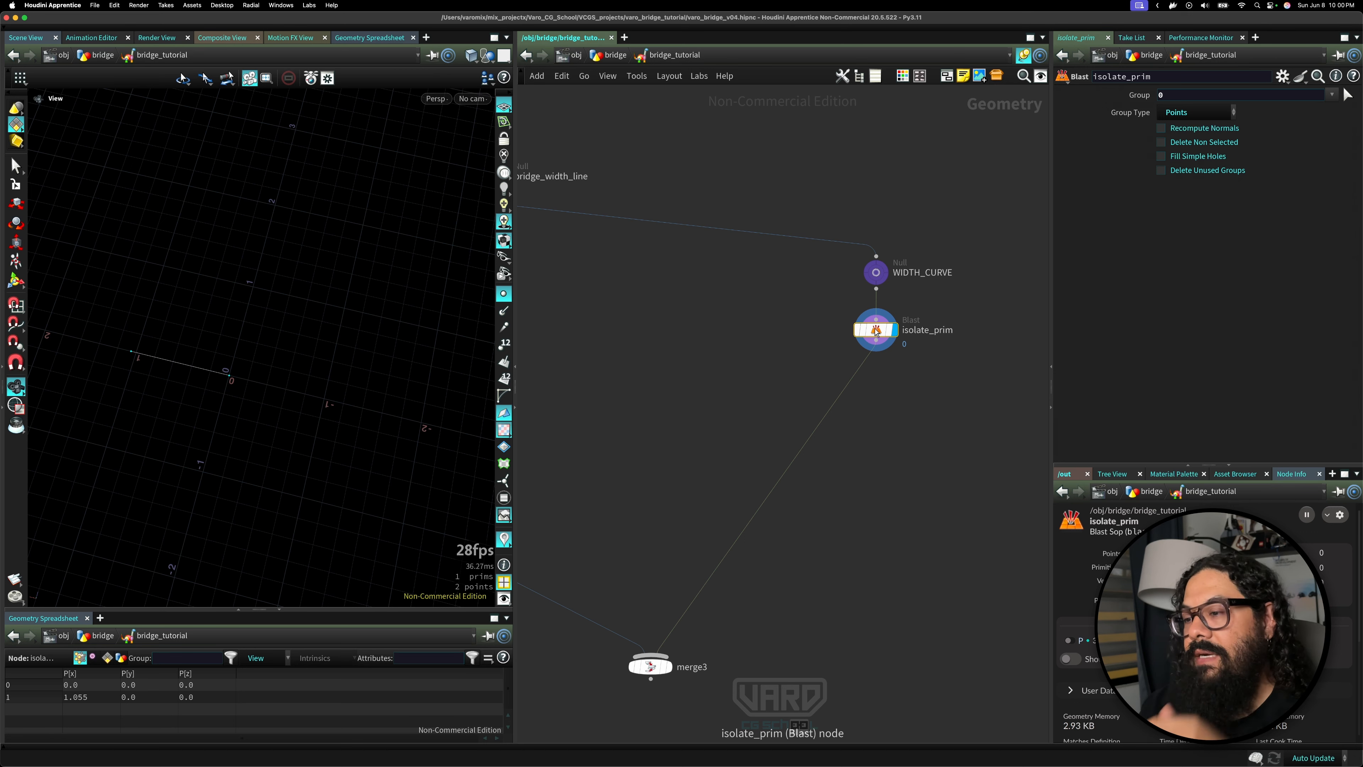
{"action": "key", "text": "Delete"}
- Add a For-Each Primitive loop below the width curve and connect WIDTH_CURVE to the loop's begin block
{"action": "key", "text": "Tab"}
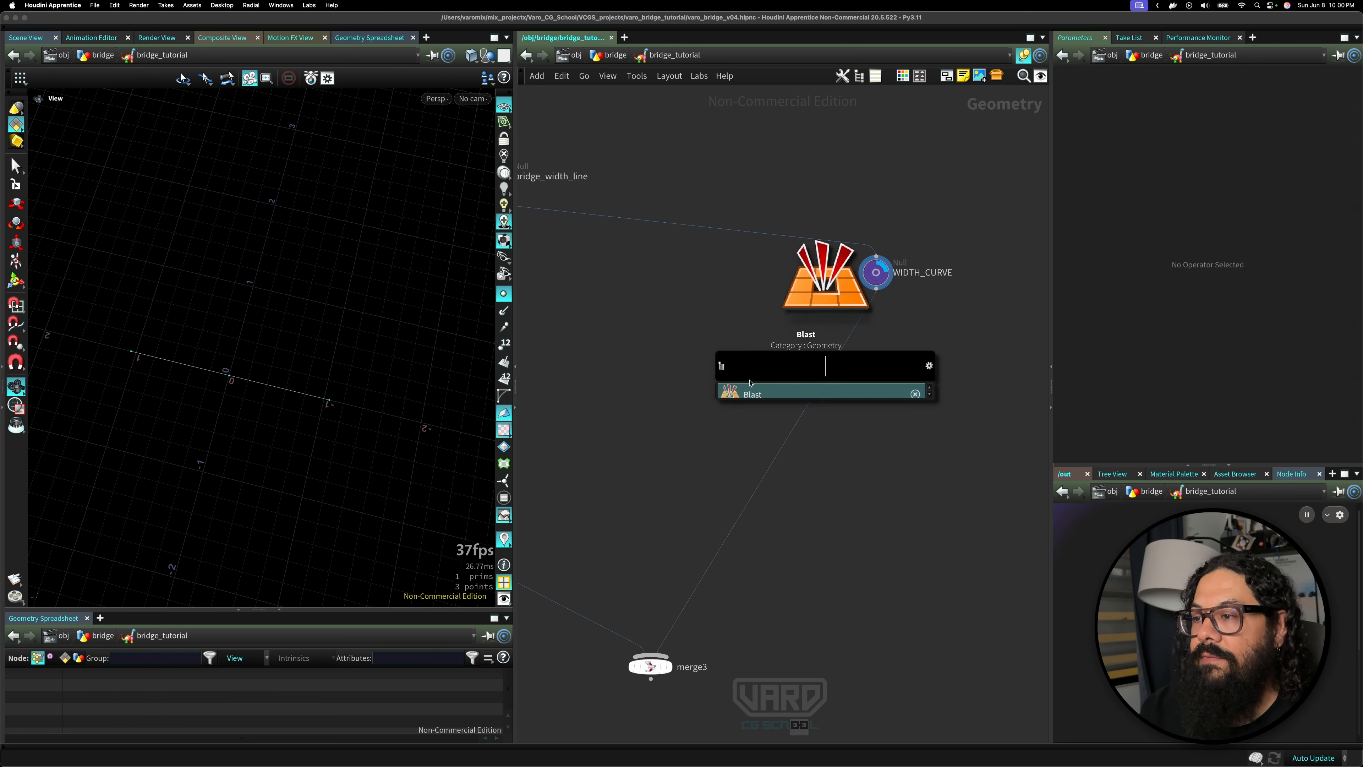
{"action": "type", "text": "for"}
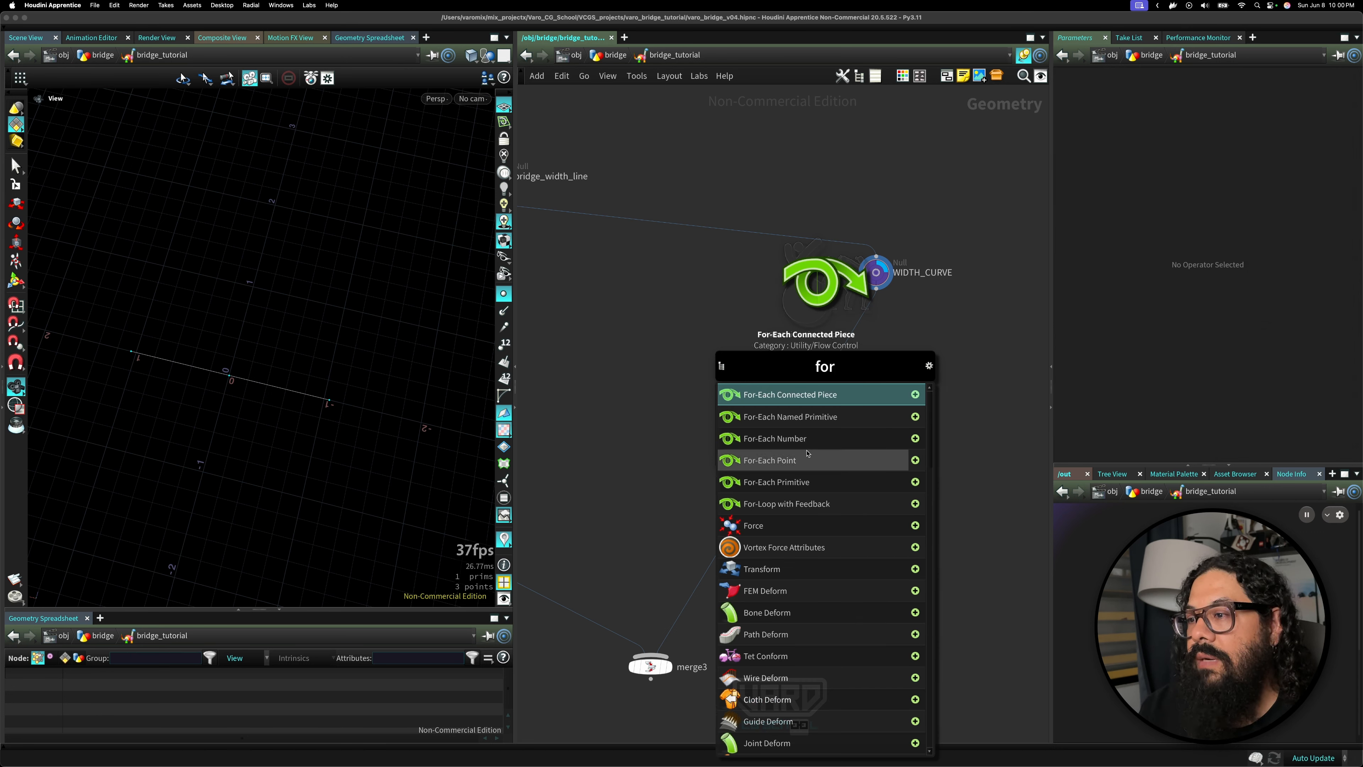
{"action": "left_click", "coordinate": [818, 484]}
{"action": "left_click", "coordinate": [696, 390]}
{"action": "left_click_drag", "start_coordinate": [696, 391], "coordinate": [733, 374]}
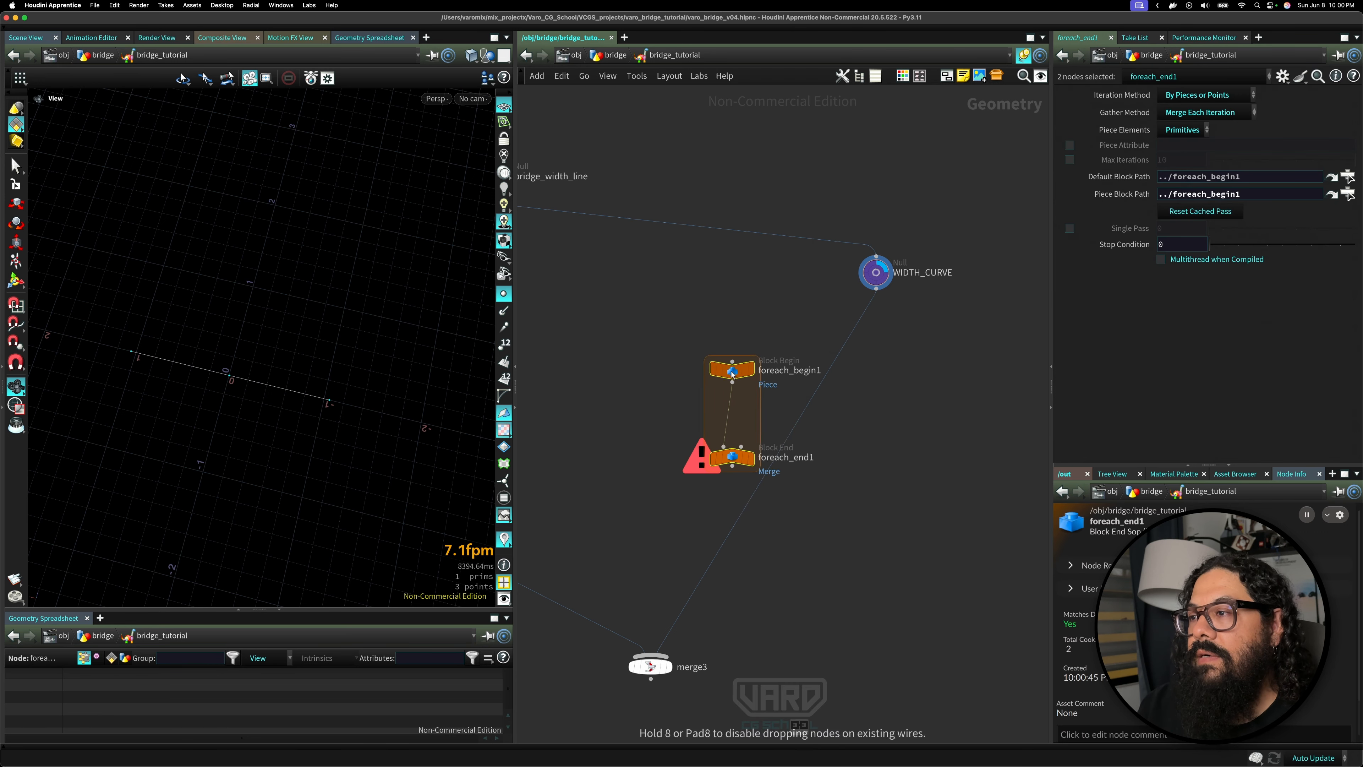
{"action": "left_click_drag", "start_coordinate": [876, 289], "coordinate": [732, 360]}
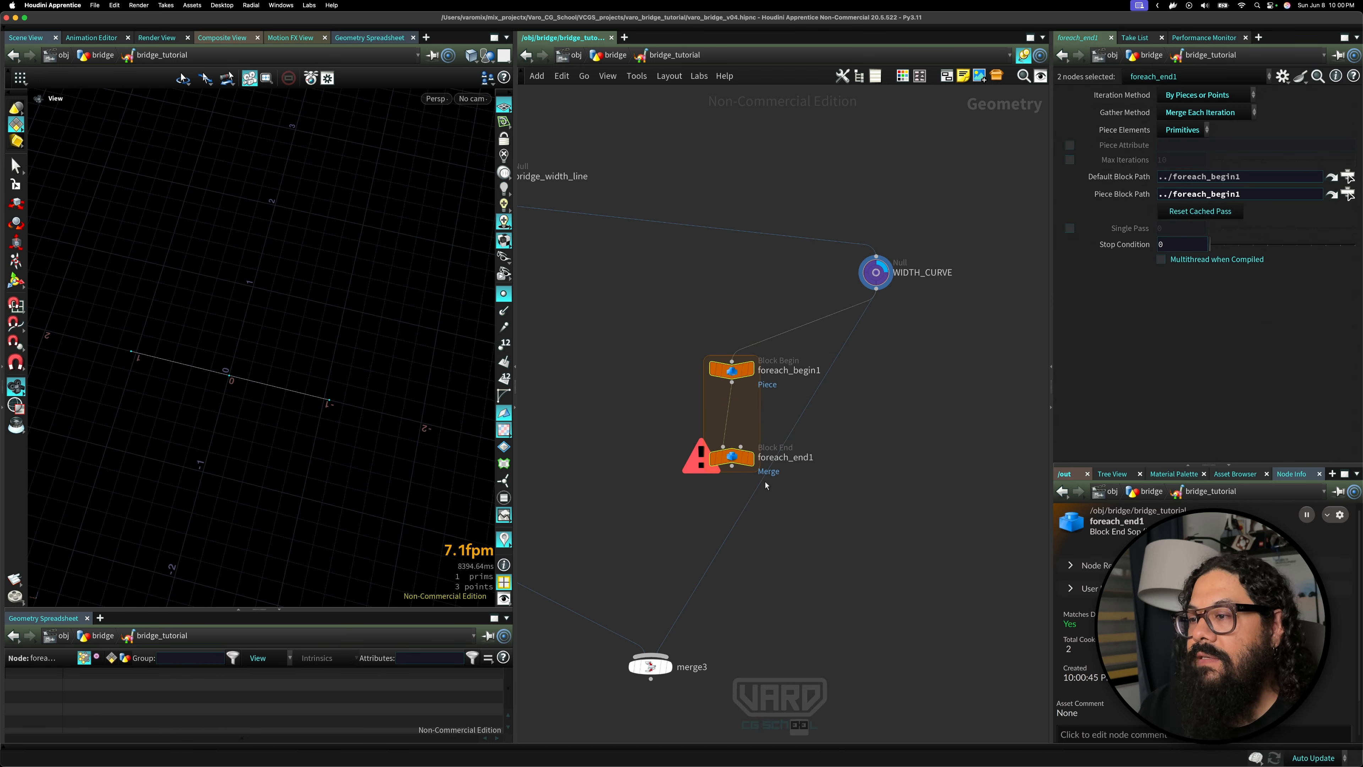
- Wire the loop's end block into merge3, display it, and align the begin block above it
{"action": "mouse_move", "coordinate": [762, 484]}
{"action": "left_mouse_down"}
{"action": "mouse_move", "coordinate": [732, 466]}
{"action": "mouse_move", "coordinate": [788, 479]}
{"action": "left_mouse_up"}
{"action": "left_click", "coordinate": [754, 434]}
{"action": "left_click", "coordinate": [731, 460]}
{"action": "left_click_drag", "start_coordinate": [733, 375], "coordinate": [786, 355]}
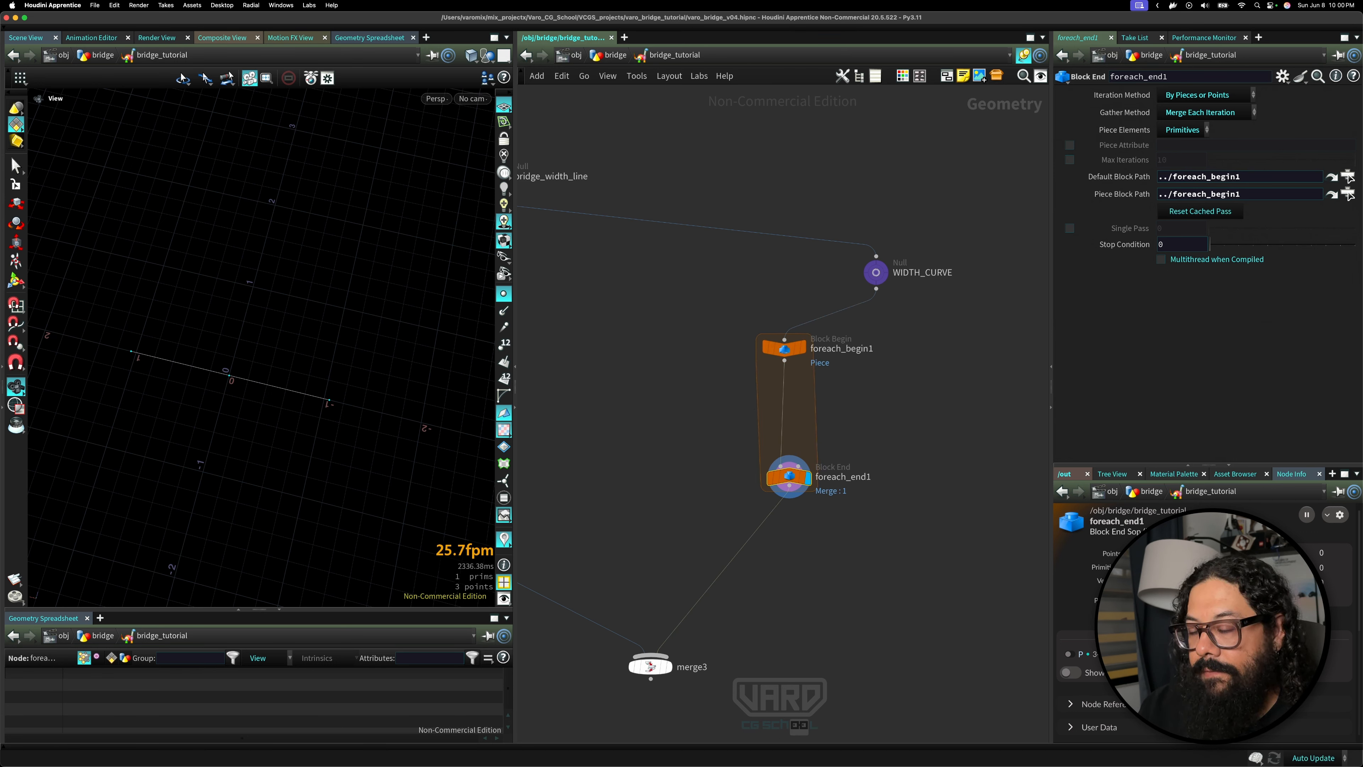
- Insert an Attribute Wrangle inside the loop between foreach_begin1 and foreach_end1
{"action": "left_click", "coordinate": [784, 348]}
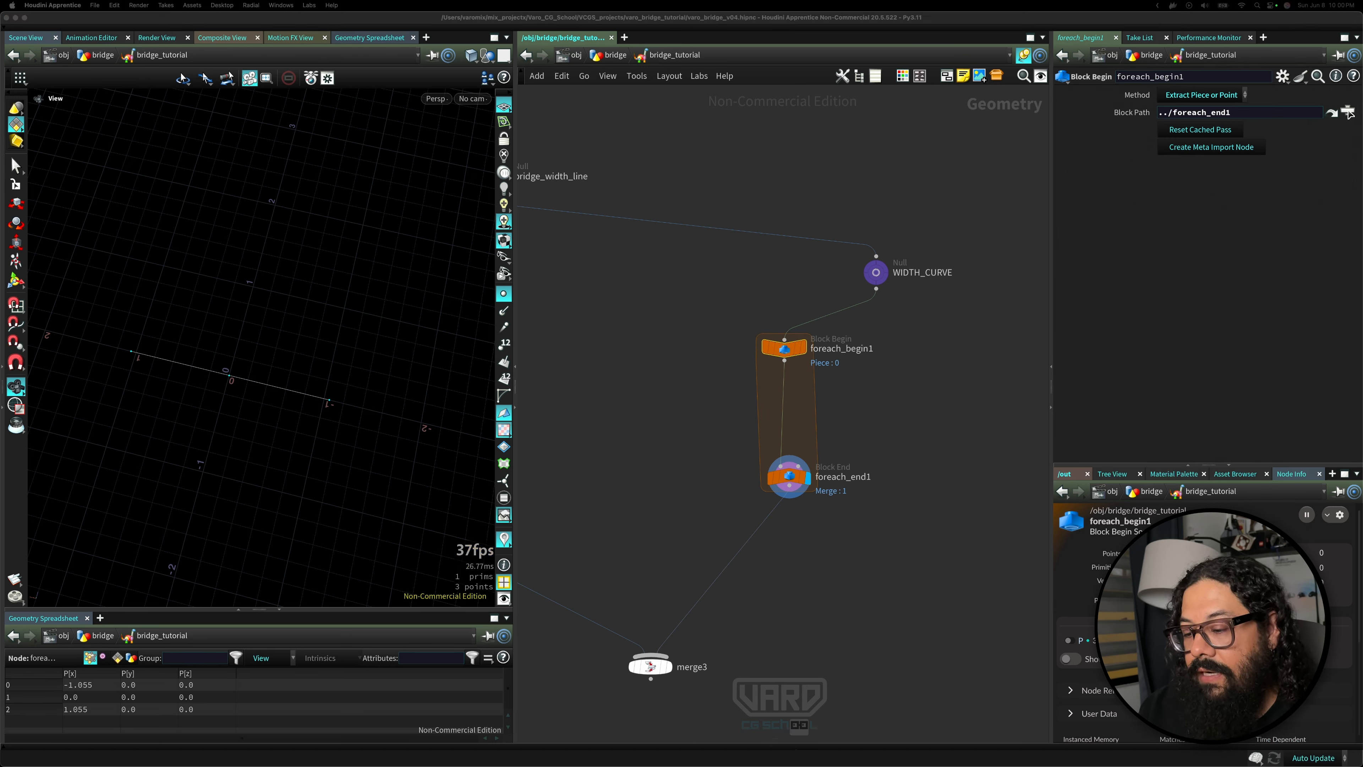
{"action": "key", "text": "Tab"}
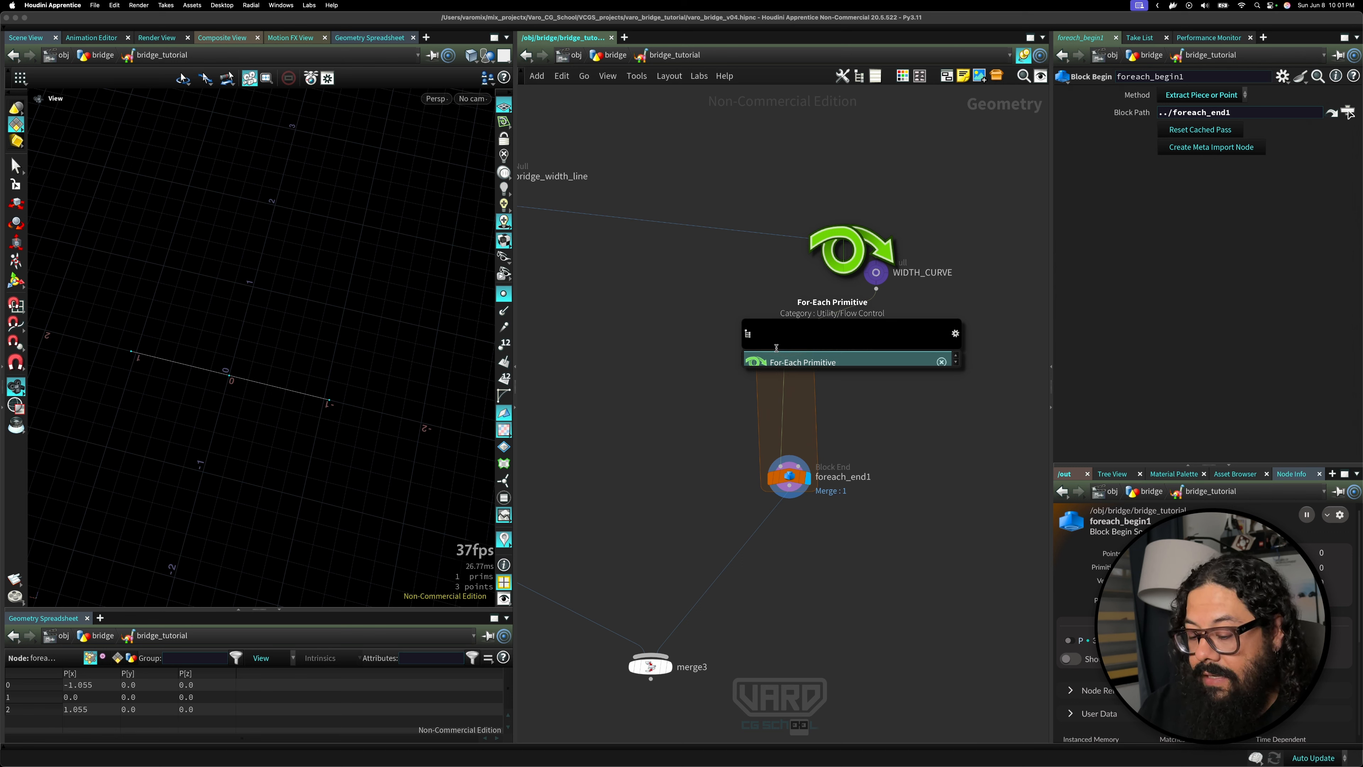
{"action": "type", "text": "aw"}
{"action": "key", "text": "Return"}
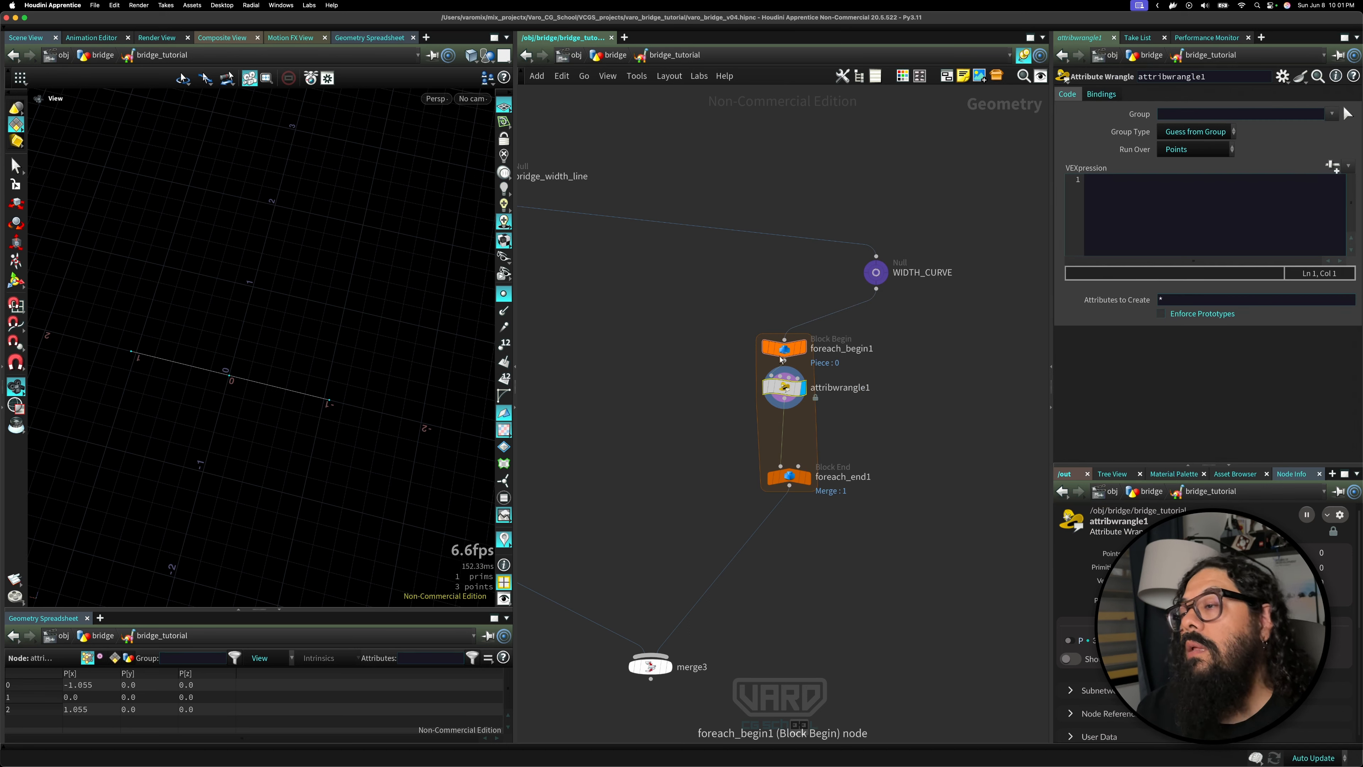
{"action": "left_click", "coordinate": [788, 394]}
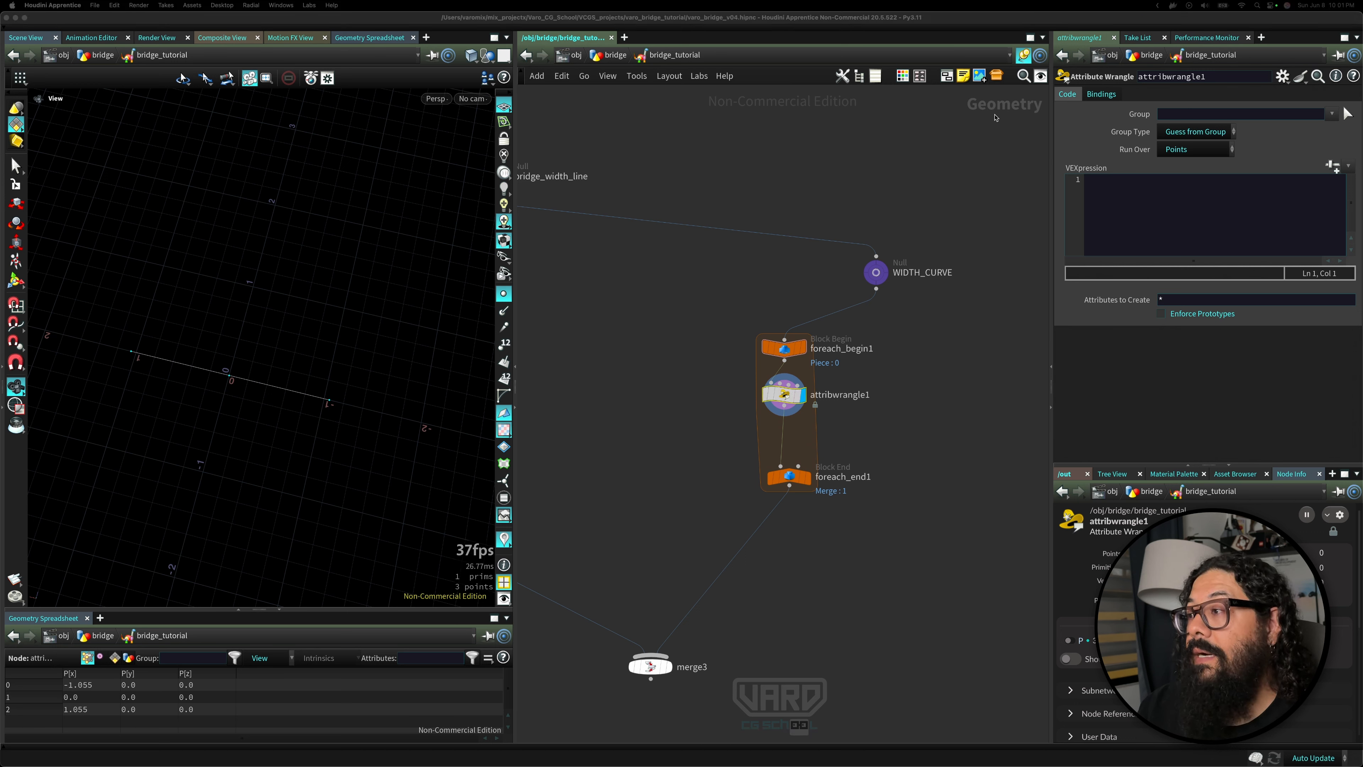
- Set the Attribute Wrangle to run over Primitives
{"action": "left_click", "coordinate": [1180, 169]}
{"action": "left_click", "coordinate": [1194, 151]}
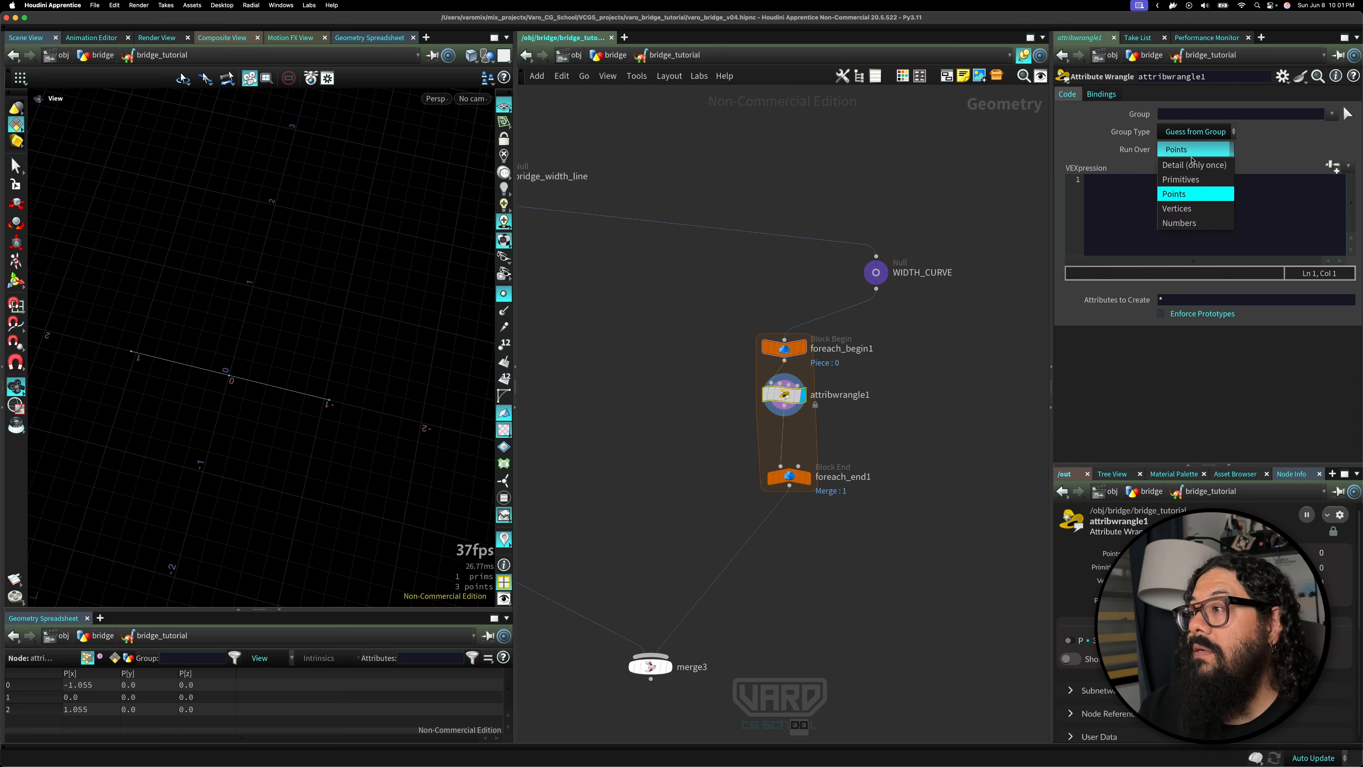
{"action": "left_click", "coordinate": [1206, 164]}
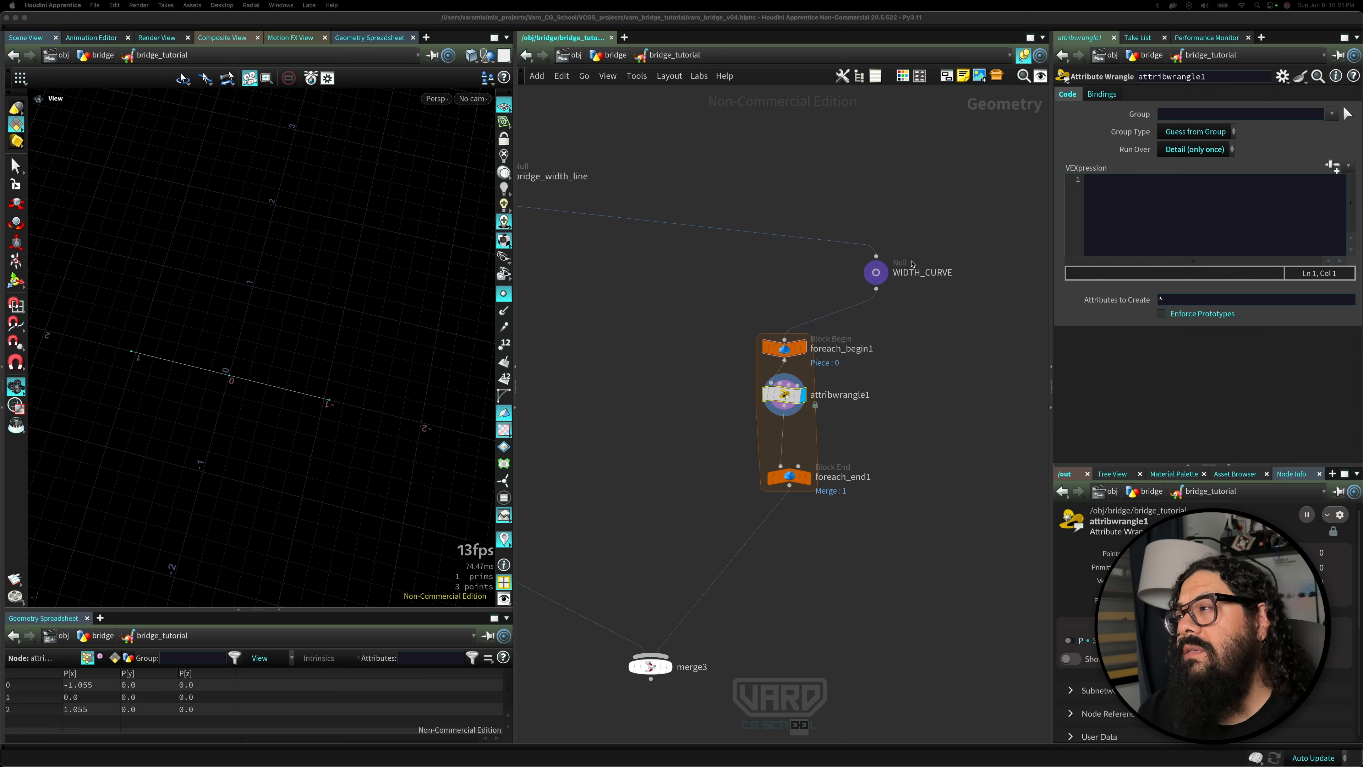
{"action": "left_click", "coordinate": [1190, 150]}
{"action": "left_click", "coordinate": [1188, 164]}
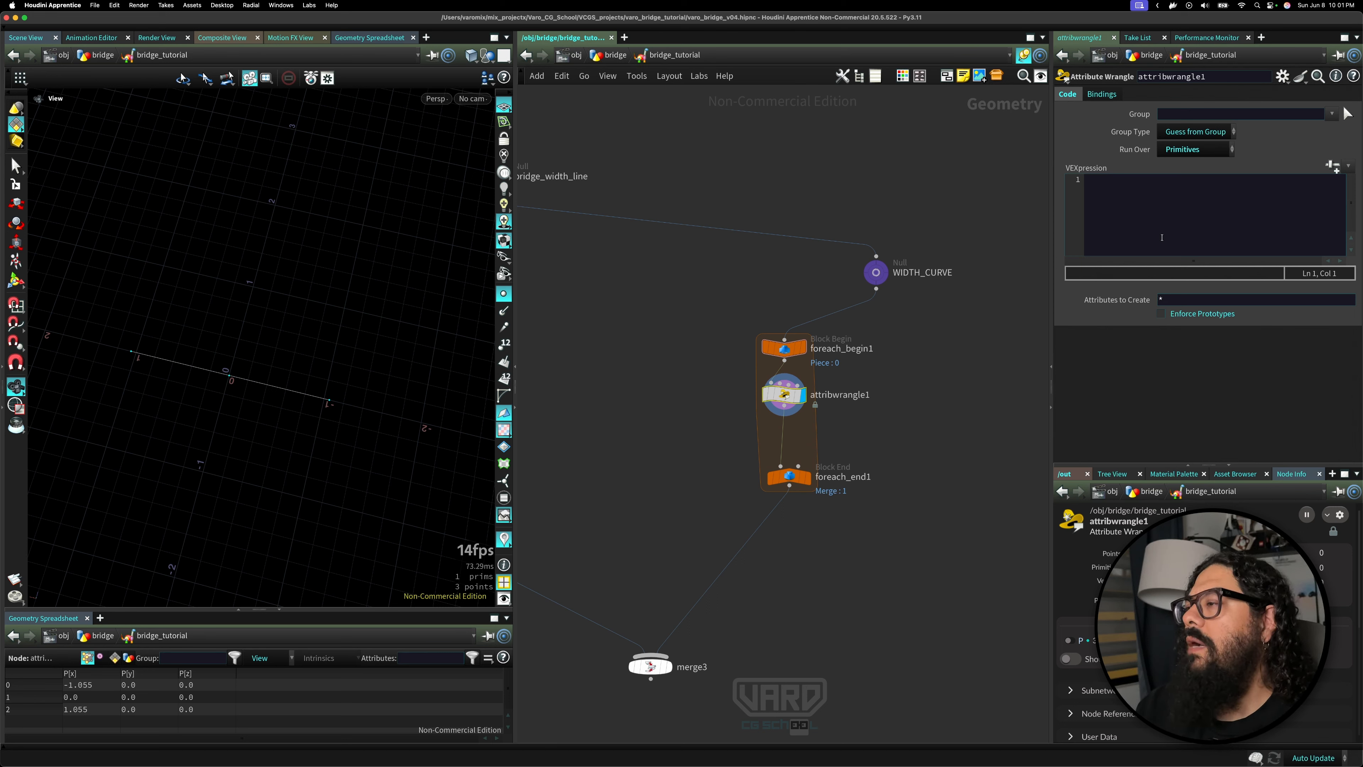
- Write the VEX line addpoint(0, @P); in the Attribute Wrangle inside the loop, with the code text enlarged
{"action": "left_click", "coordinate": [1134, 187]}
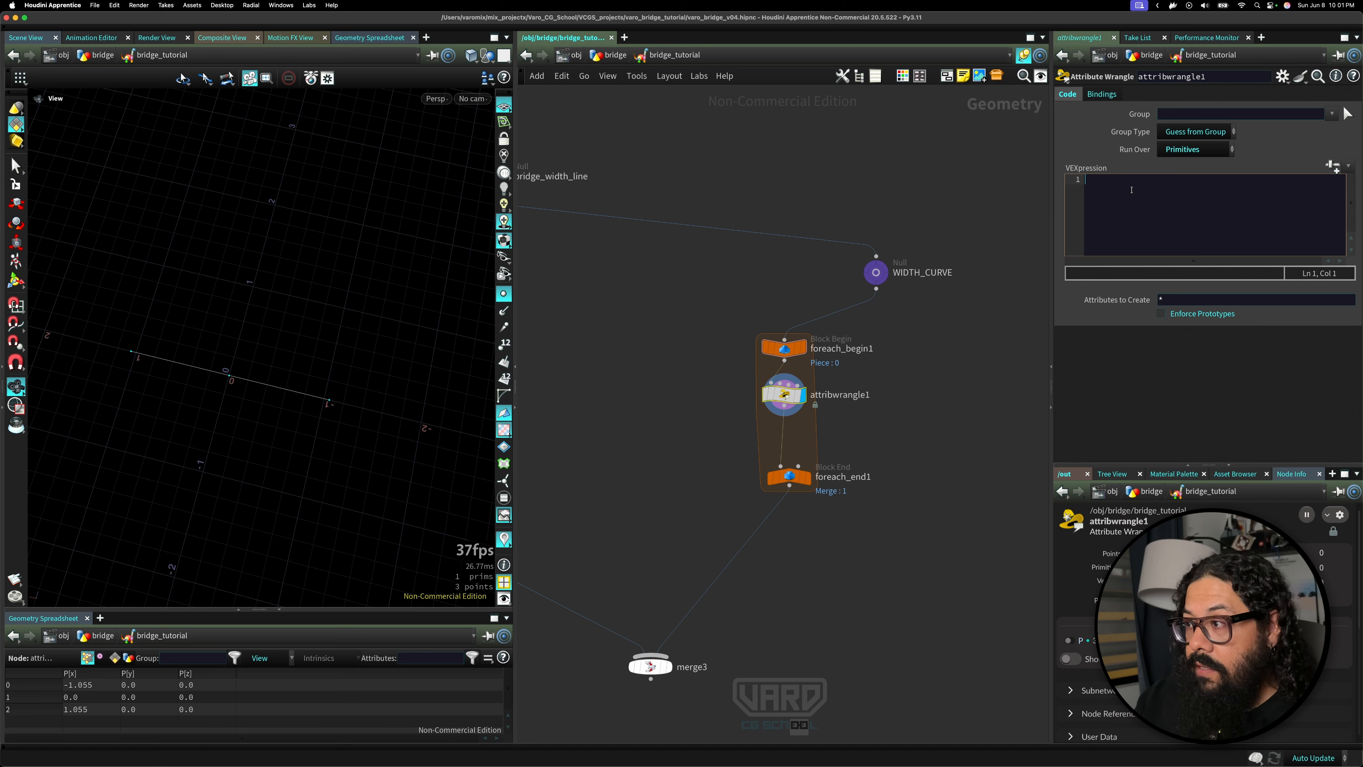
{"action": "scroll", "coordinate": [1131, 189], "scroll_direction": "up", "scroll_amount": 5, "text": "ctrl"}
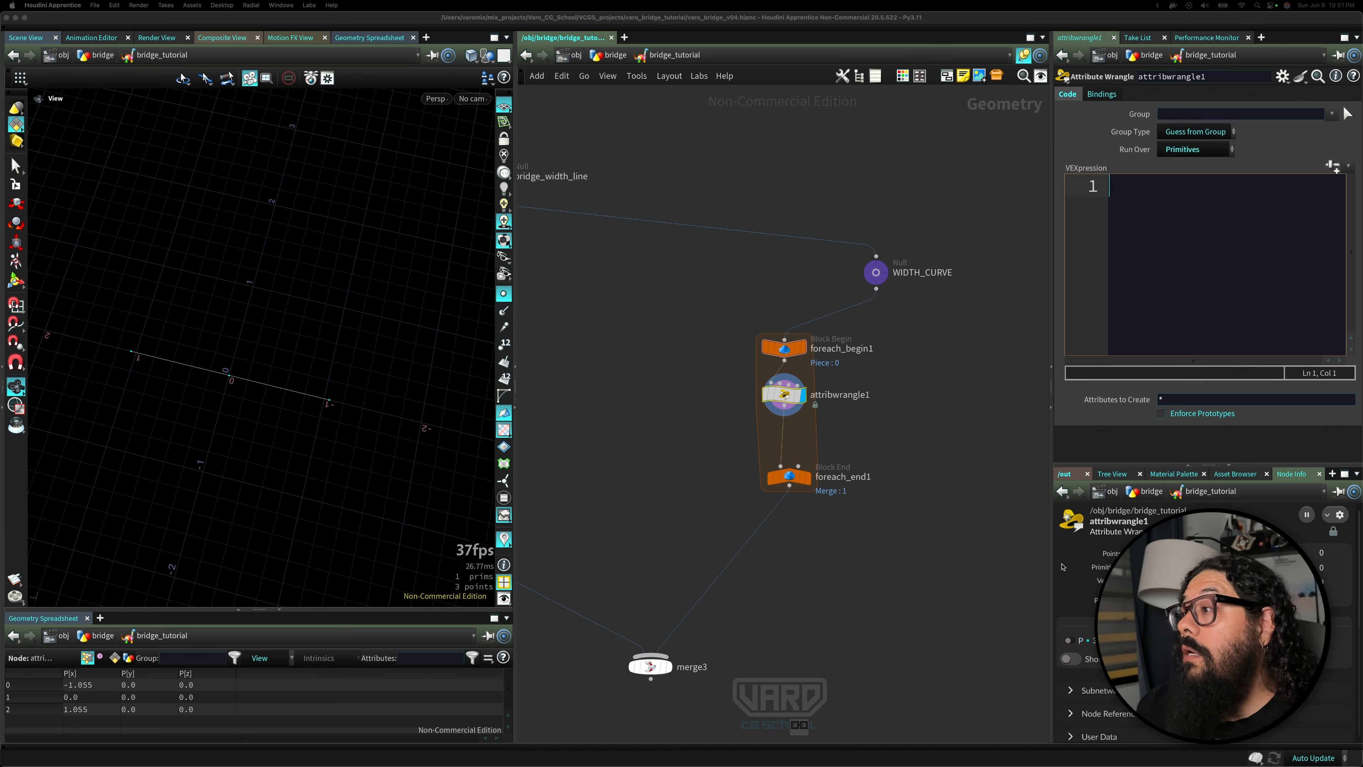
{"action": "left_click", "coordinate": [1166, 288]}
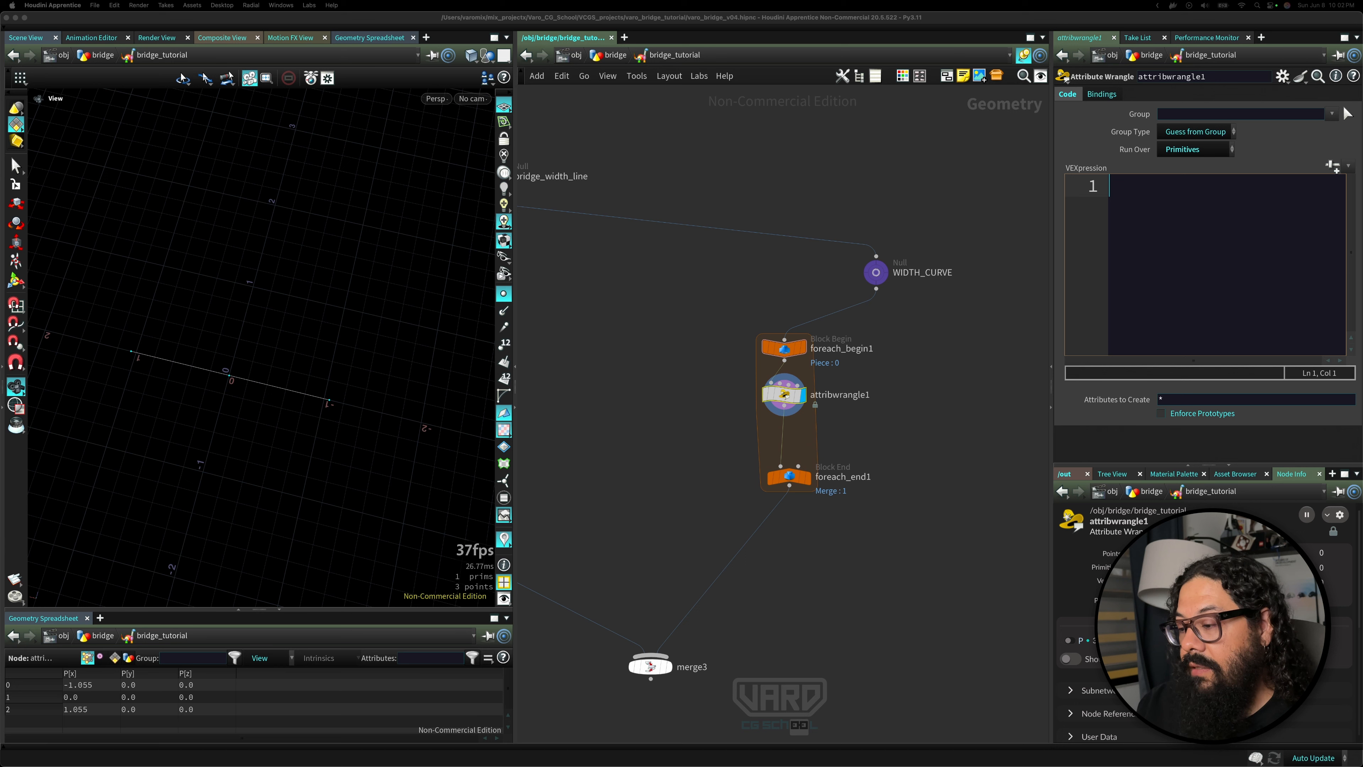
{"action": "left_click", "coordinate": [1198, 257]}
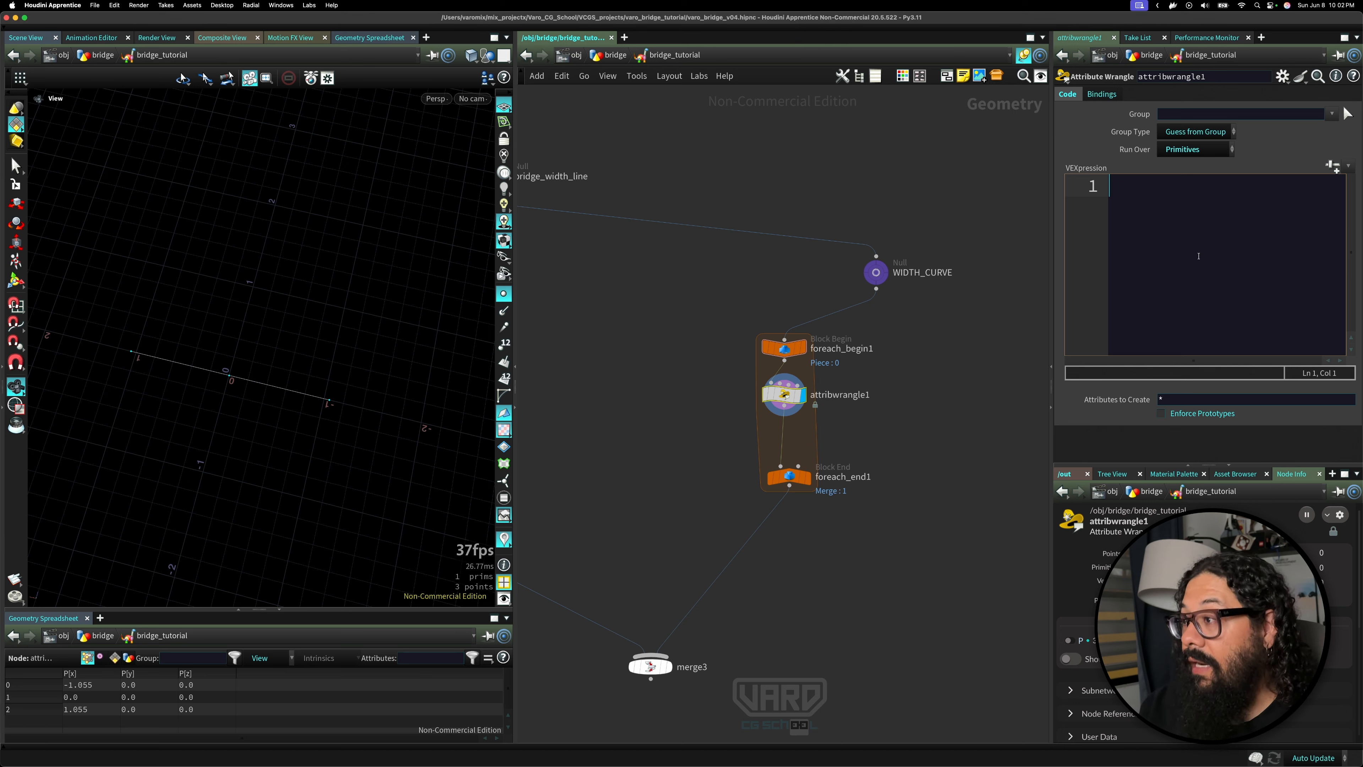
{"action": "type", "text": "ad"}
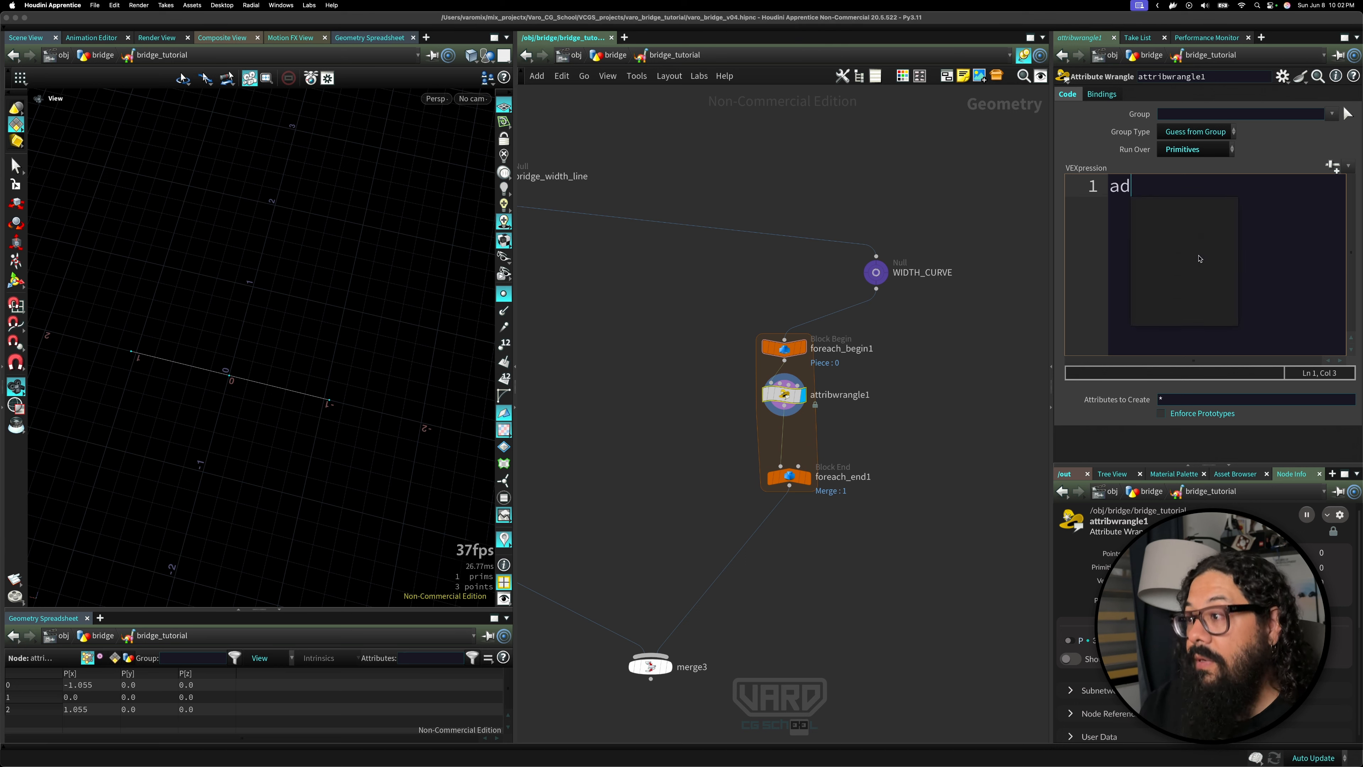
{"action": "type", "text": "dpoimt"}
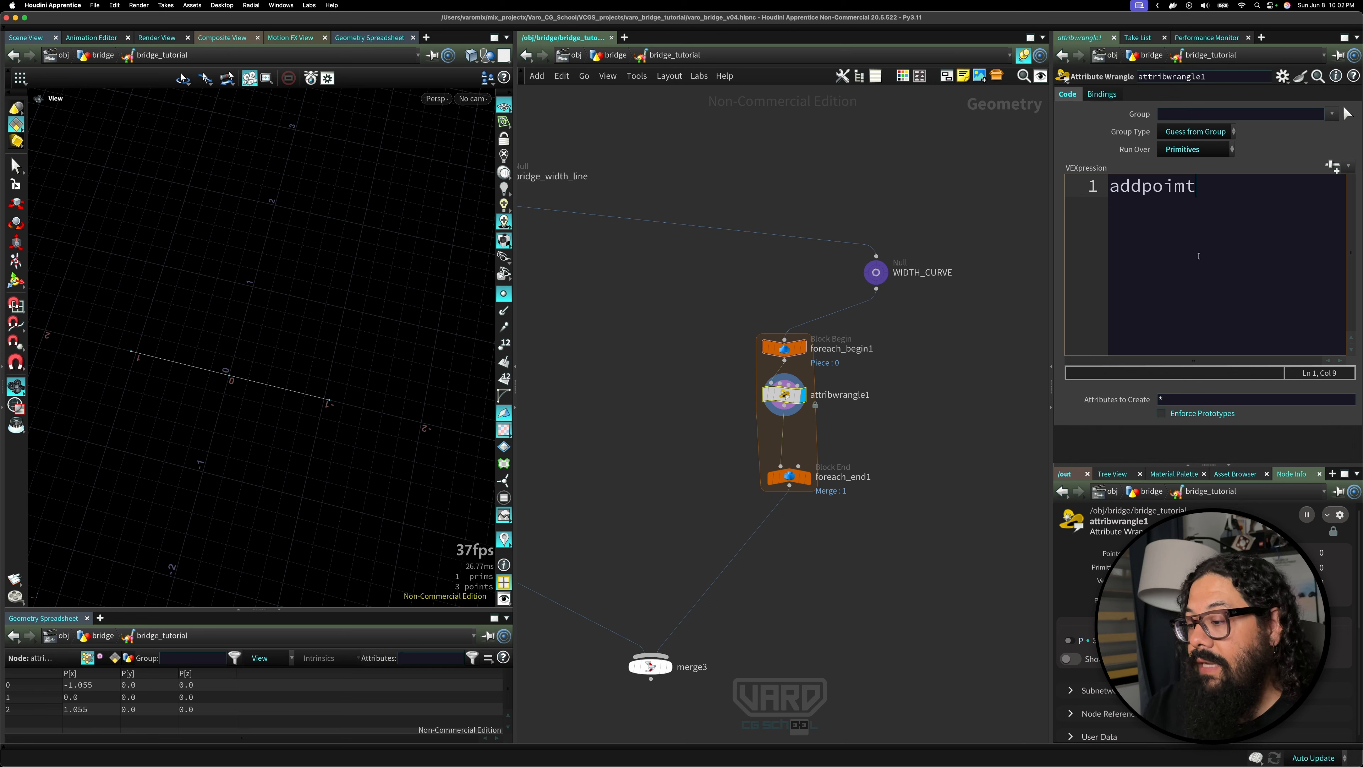
{"action": "key", "text": "BackSpace"}
{"action": "key", "text": "BackSpace"}
{"action": "type", "text": "nt"}
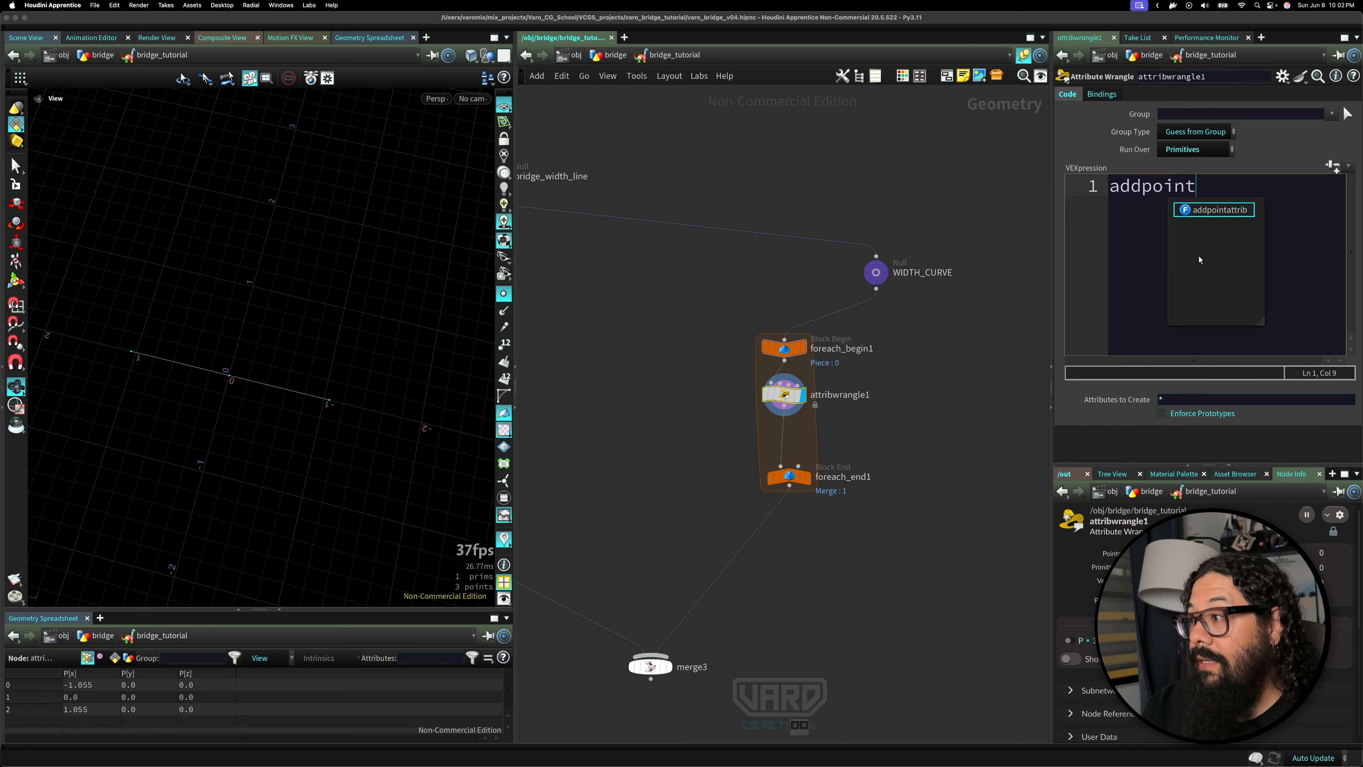
{"action": "type", "text": "("}
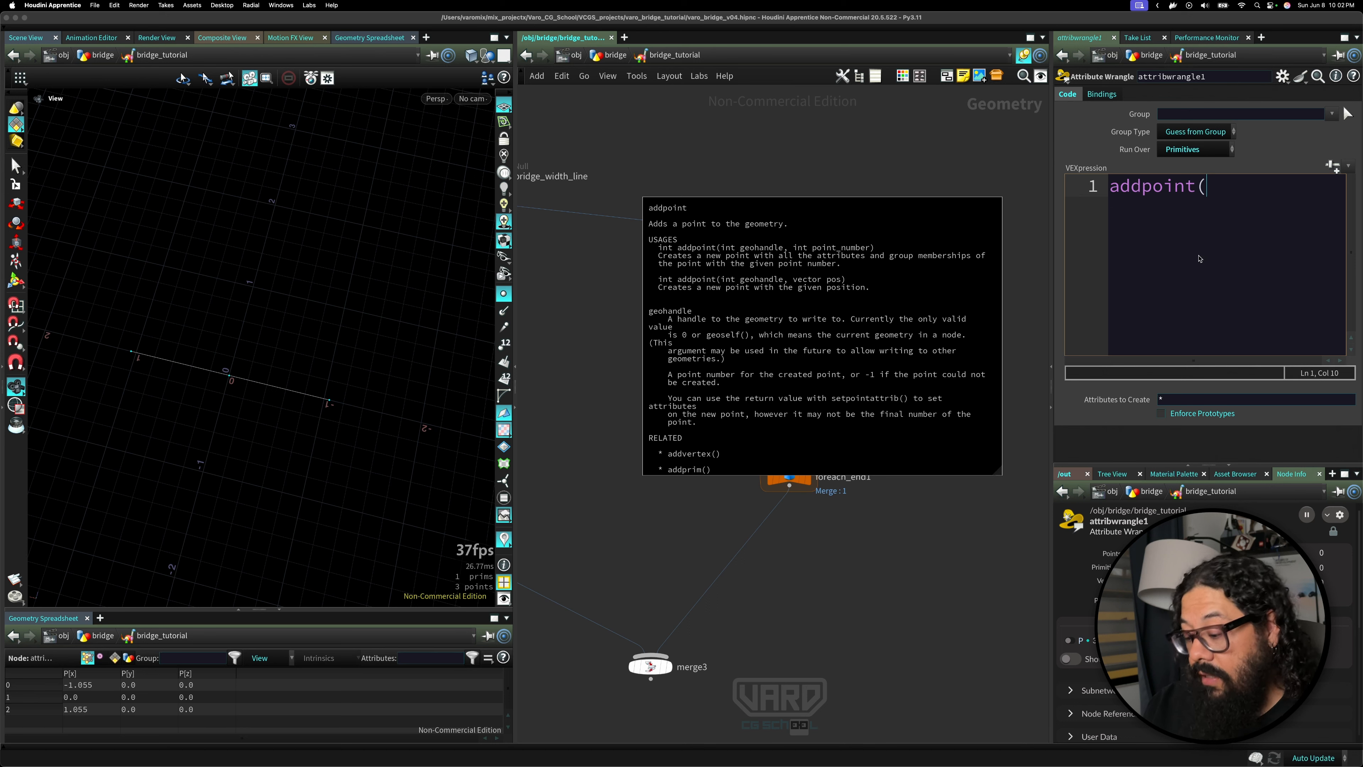
{"action": "type", "text": "0"}
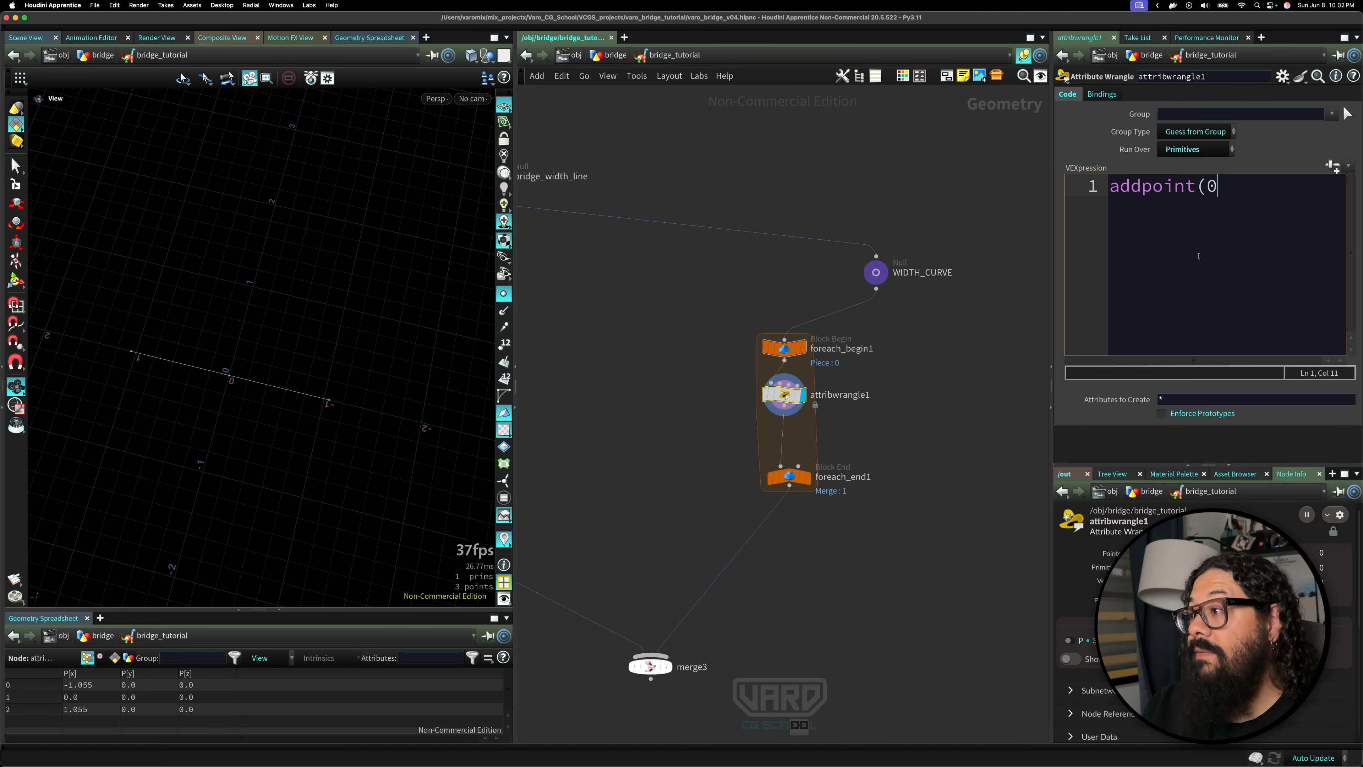
{"action": "type", "text": ","}
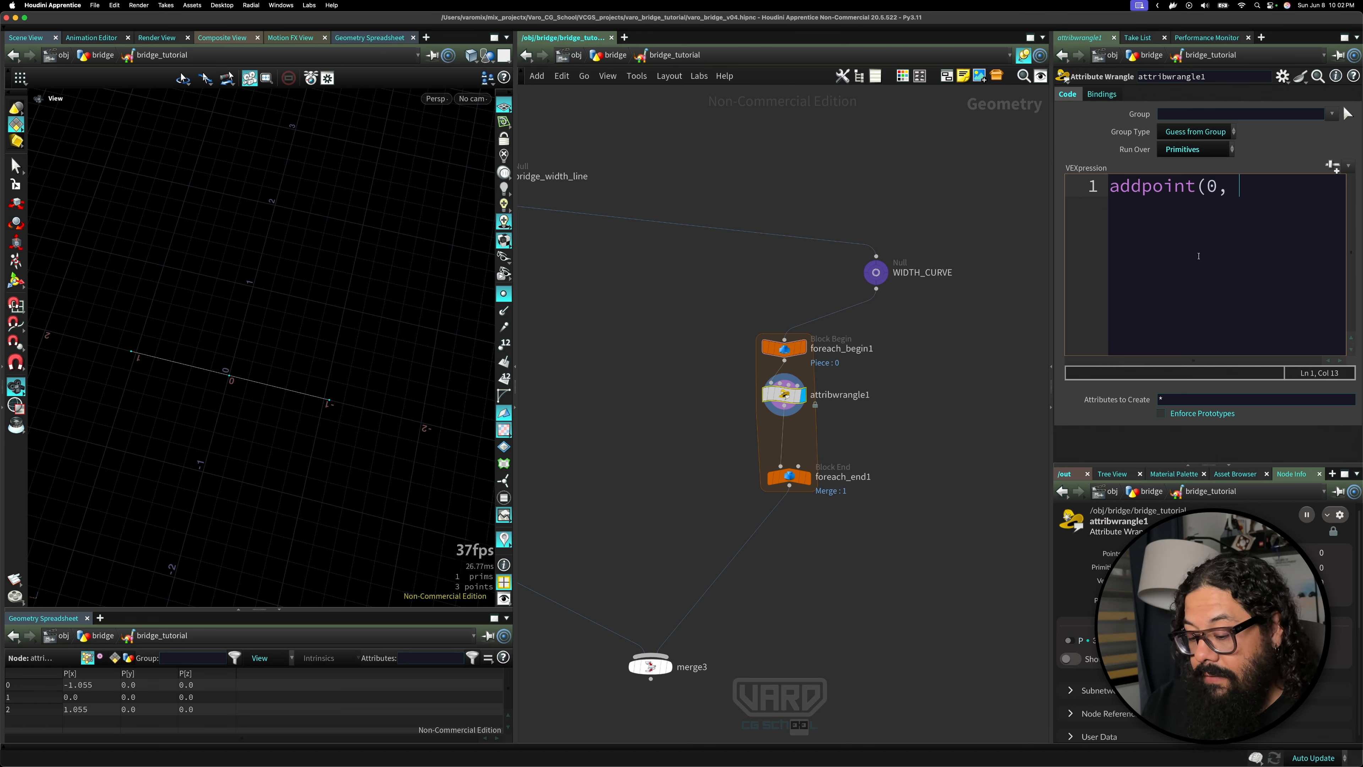
{"action": "type", "text": " @P"}
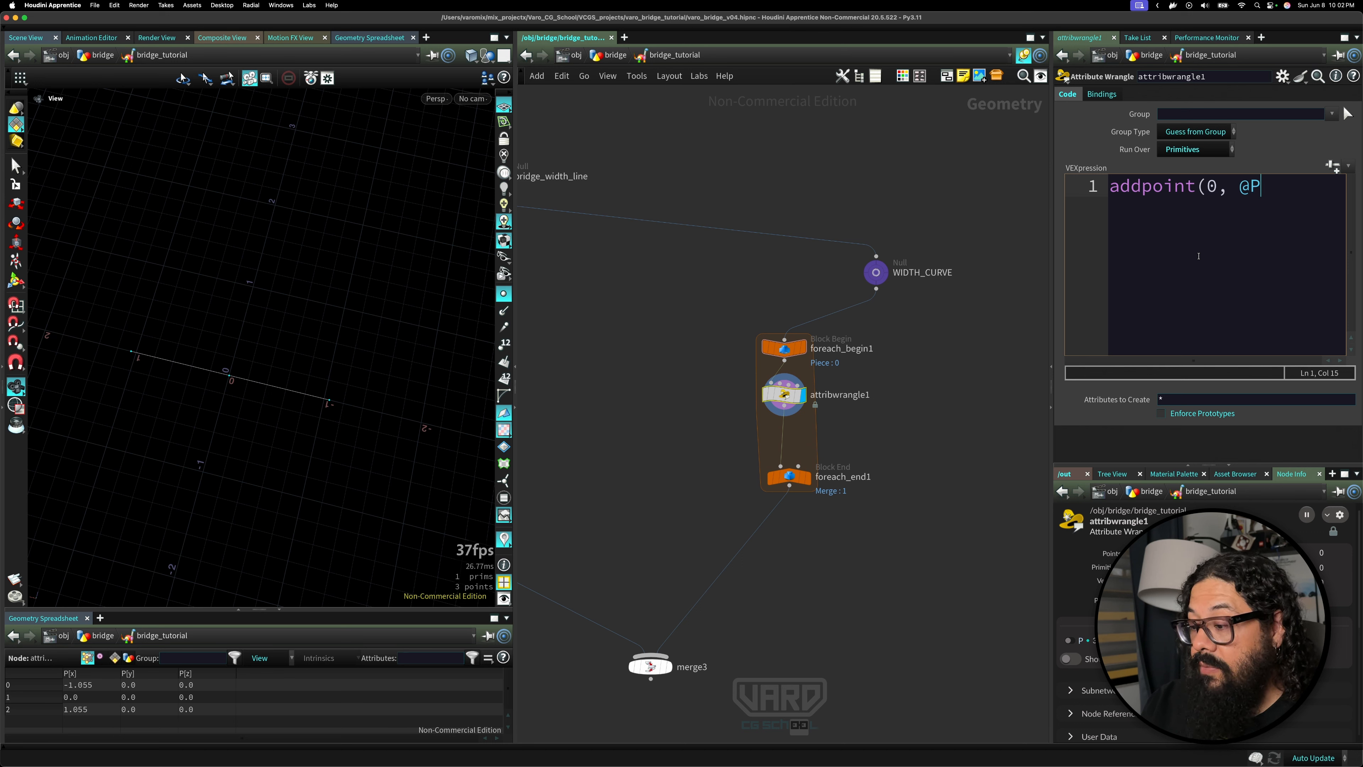
{"action": "type", "text": ");"}
{"action": "key", "text": "Return"}
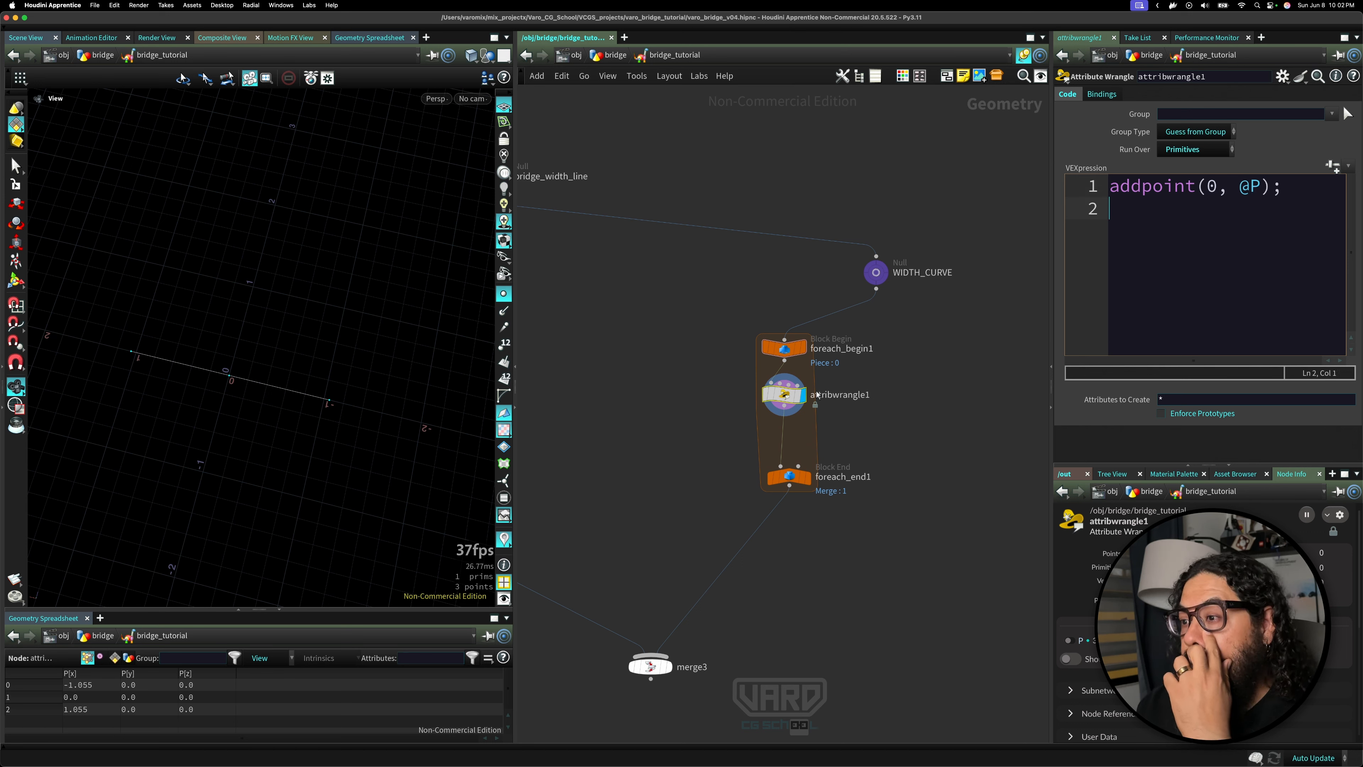
- Display foreach_end1, foreach_begin1 and attribwrangle1 in turn to compare their points
{"action": "left_click", "coordinate": [805, 478]}
{"action": "left_click", "coordinate": [806, 478]}
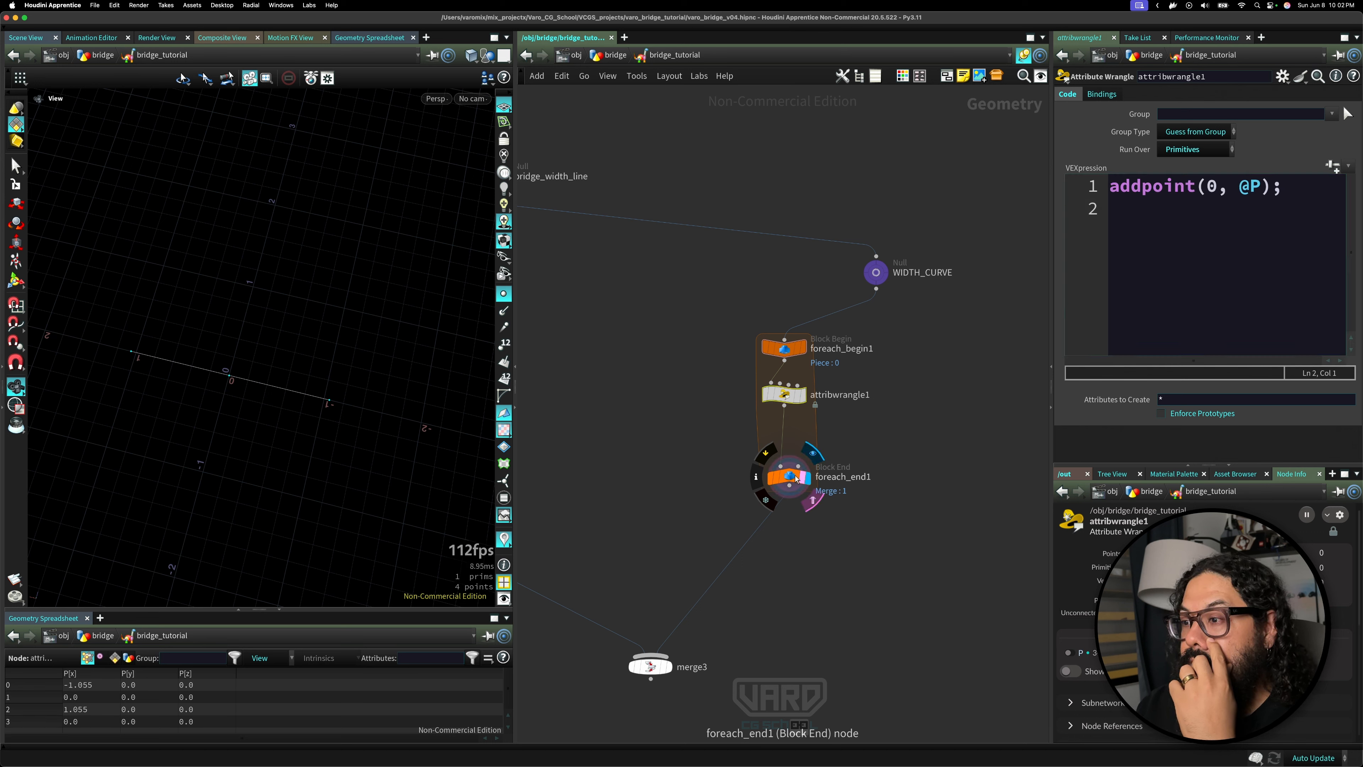
{"action": "left_click", "coordinate": [792, 478]}
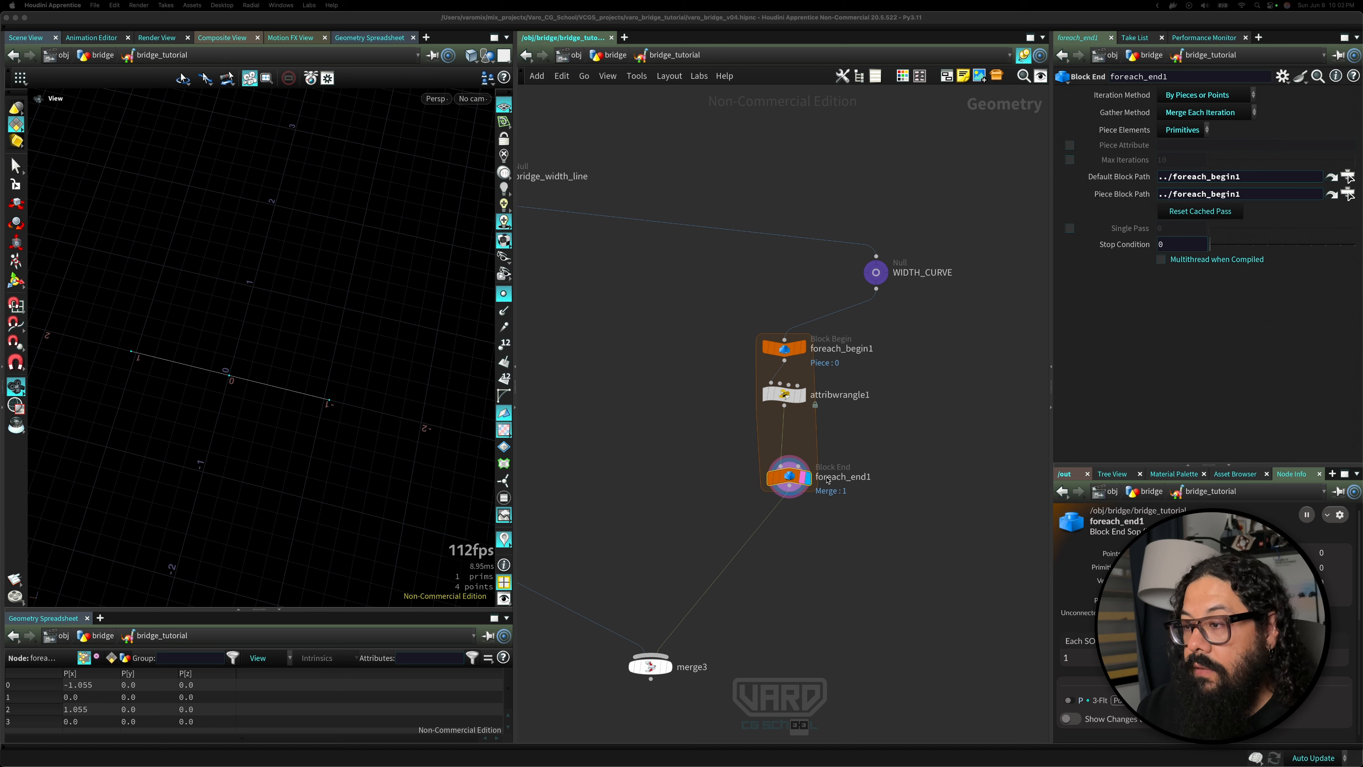
{"action": "left_click", "coordinate": [789, 480]}
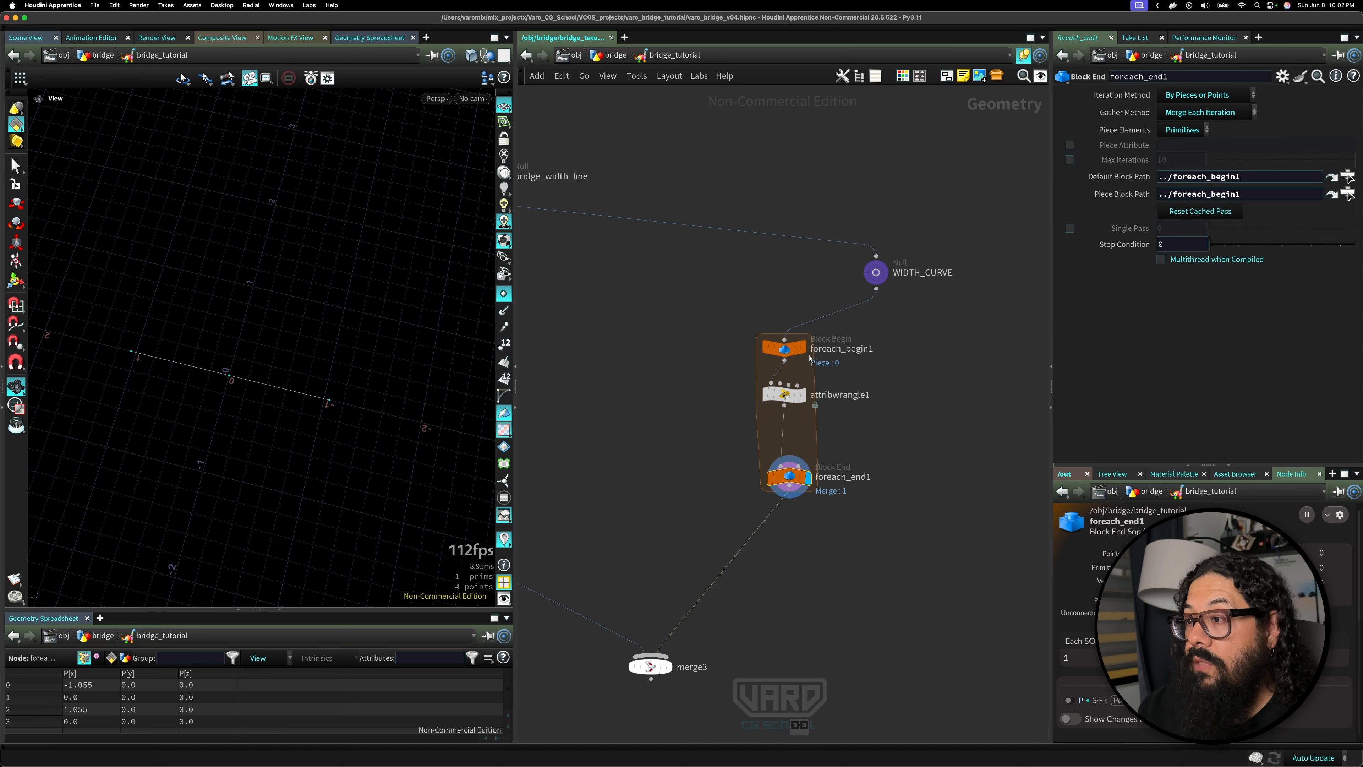
{"action": "left_click", "coordinate": [784, 347]}
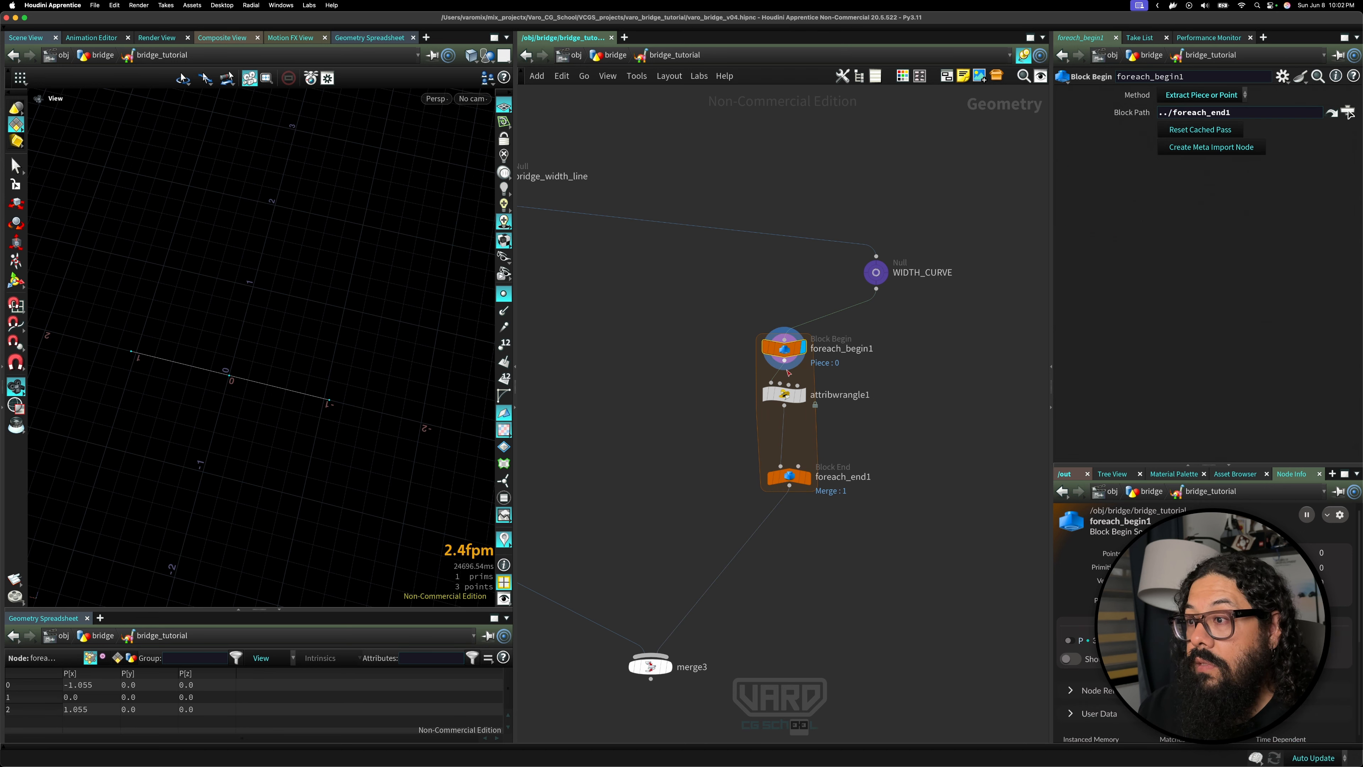
{"action": "left_click", "coordinate": [784, 396]}
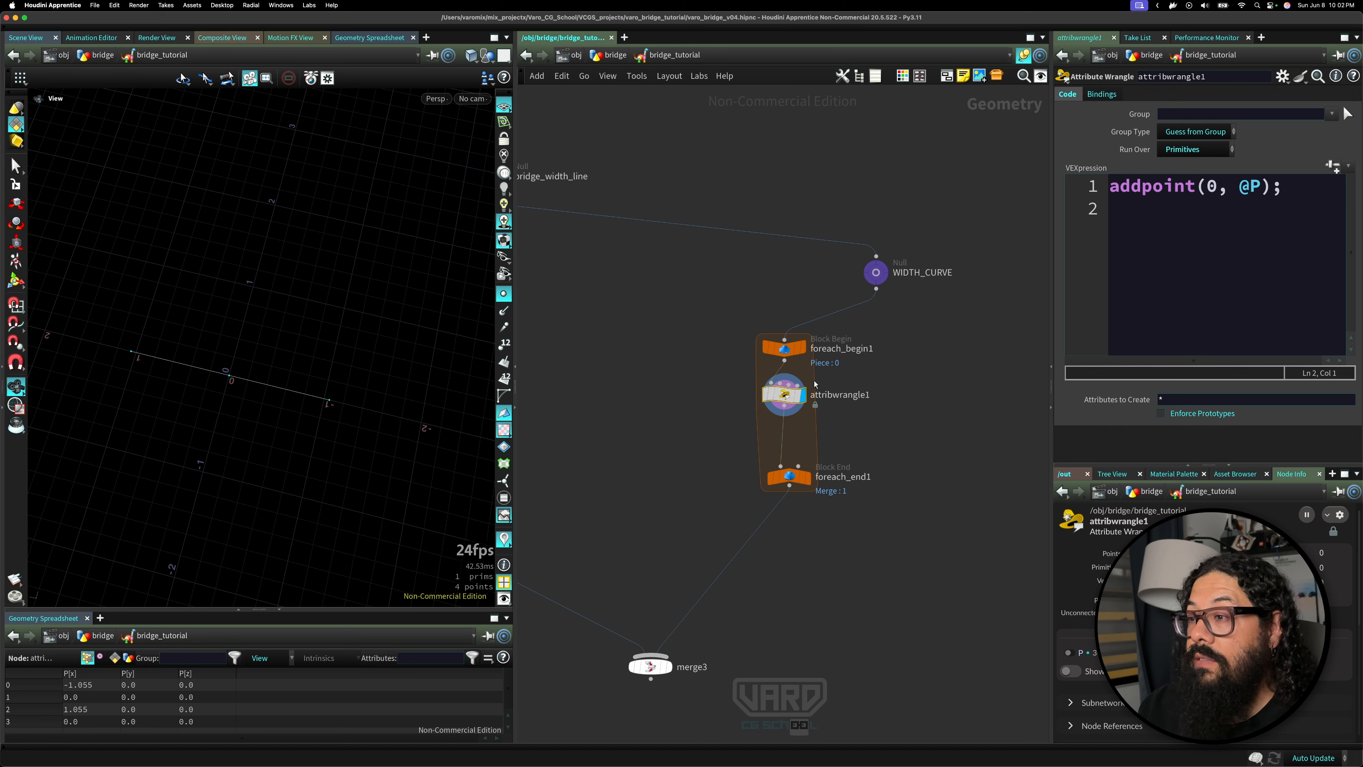
- Inspect the node info of foreach_begin1 and attribwrangle1 to compare point and primitive counts before and after the wrangle
{"action": "middle_click", "coordinate": [785, 350]}
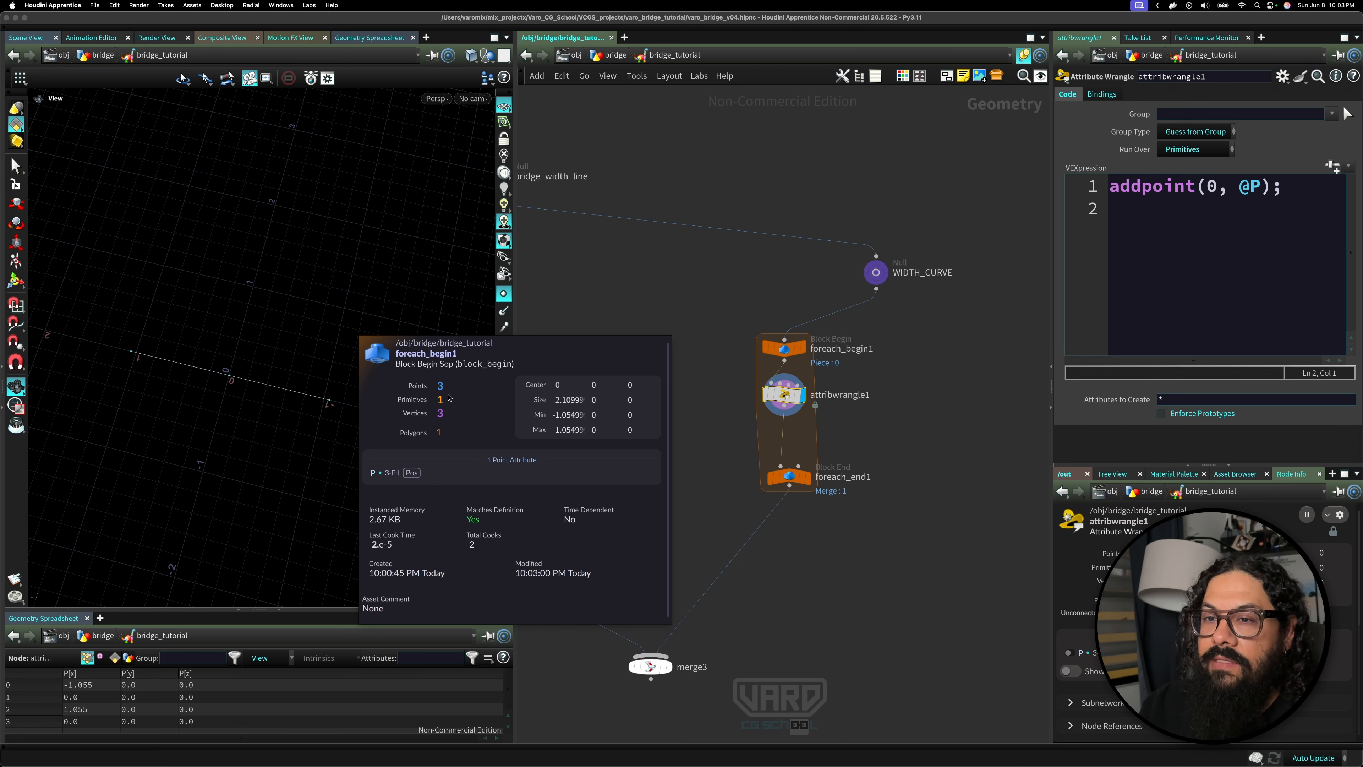
{"action": "middle_click", "coordinate": [785, 351]}
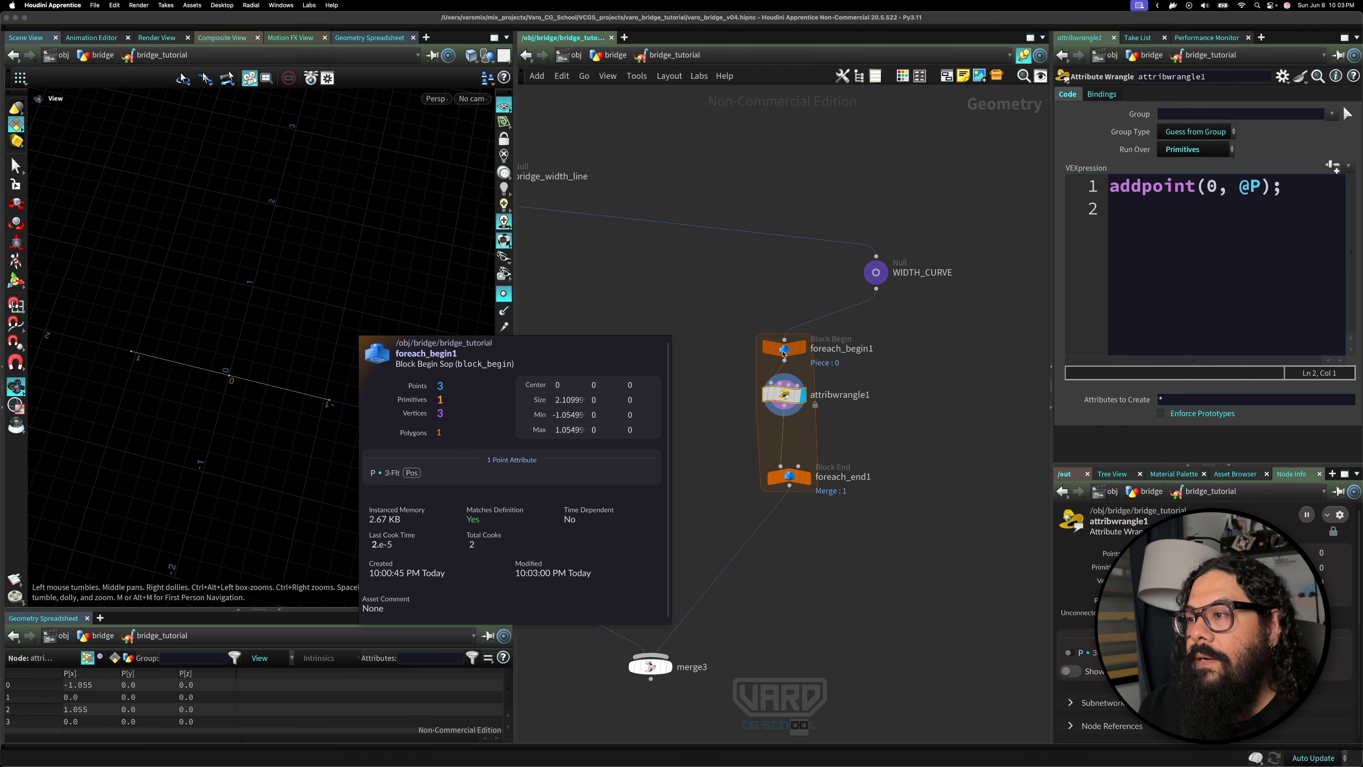
{"action": "middle_click", "coordinate": [793, 400]}
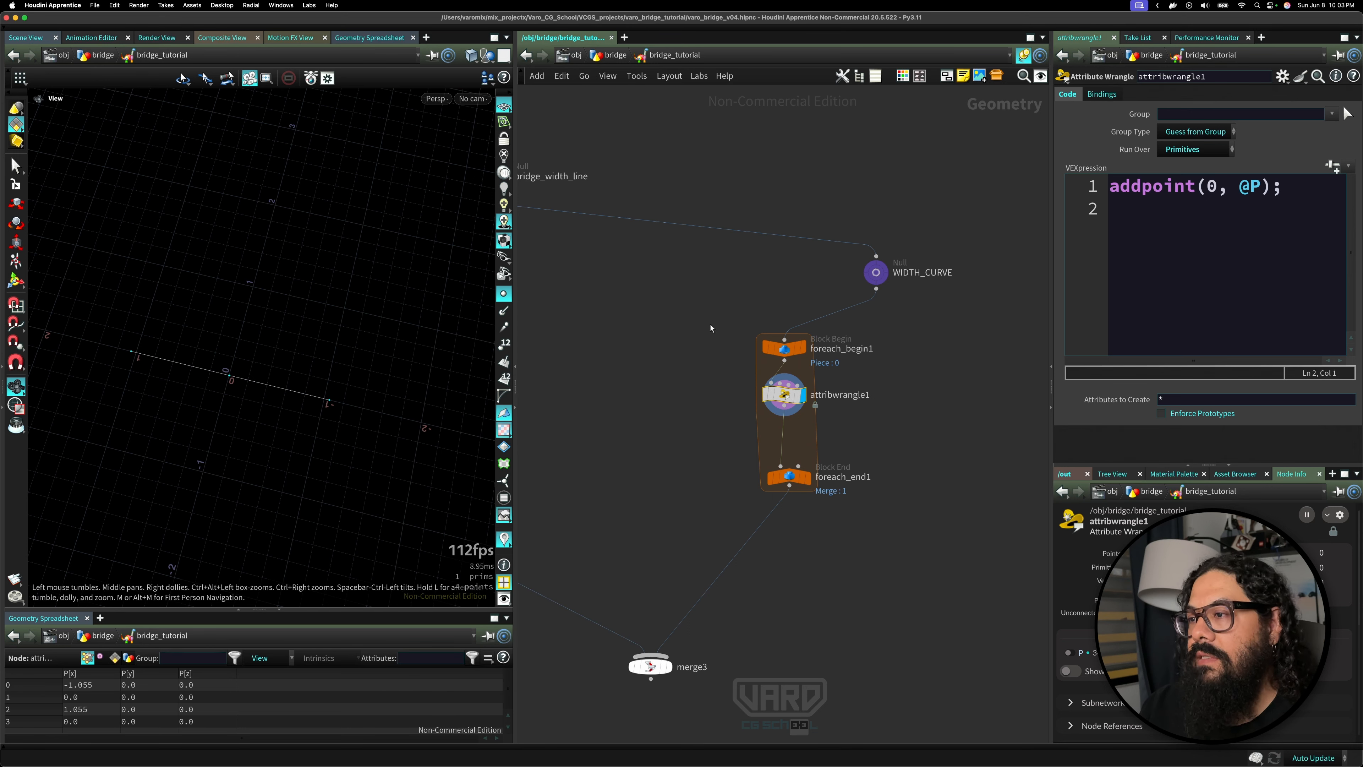
{"action": "left_click", "coordinate": [784, 347]}
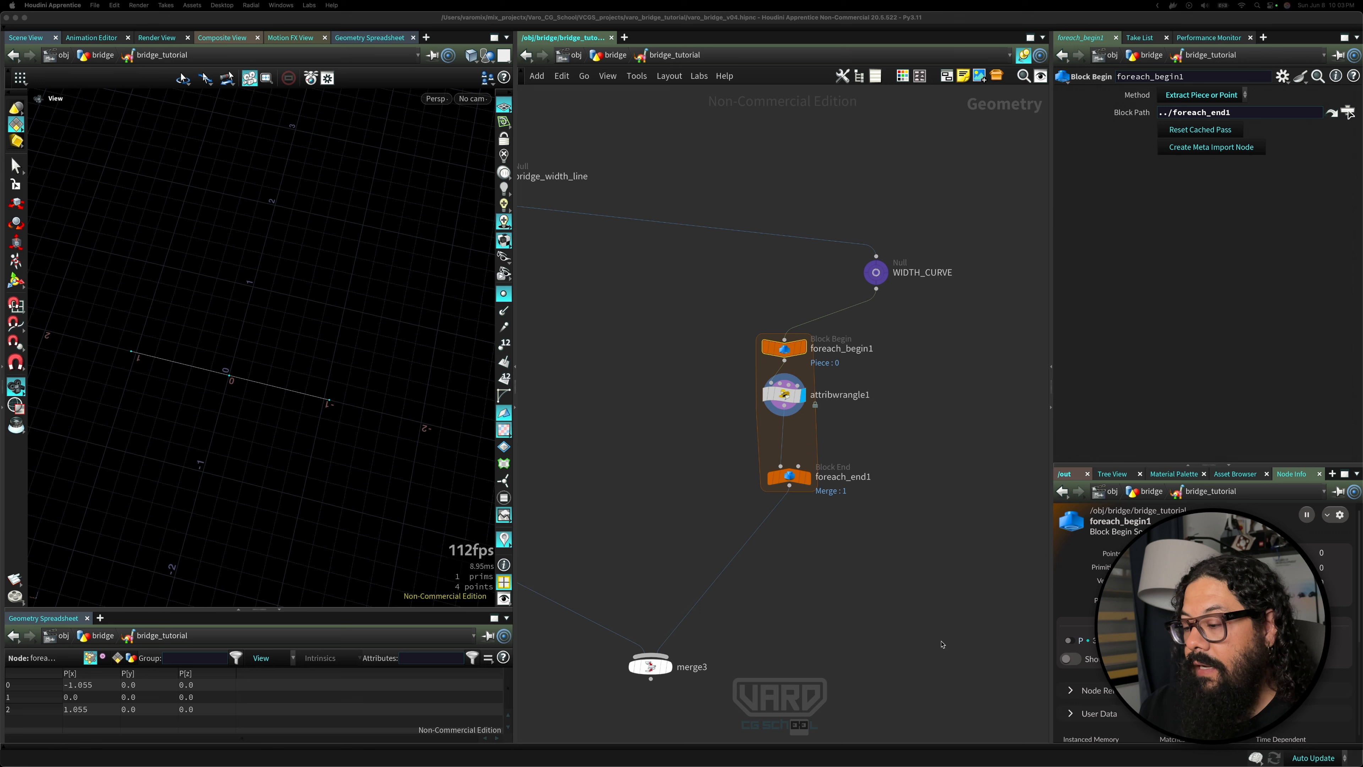
{"action": "left_click", "coordinate": [977, 517]}
{"action": "left_click", "coordinate": [875, 272]}
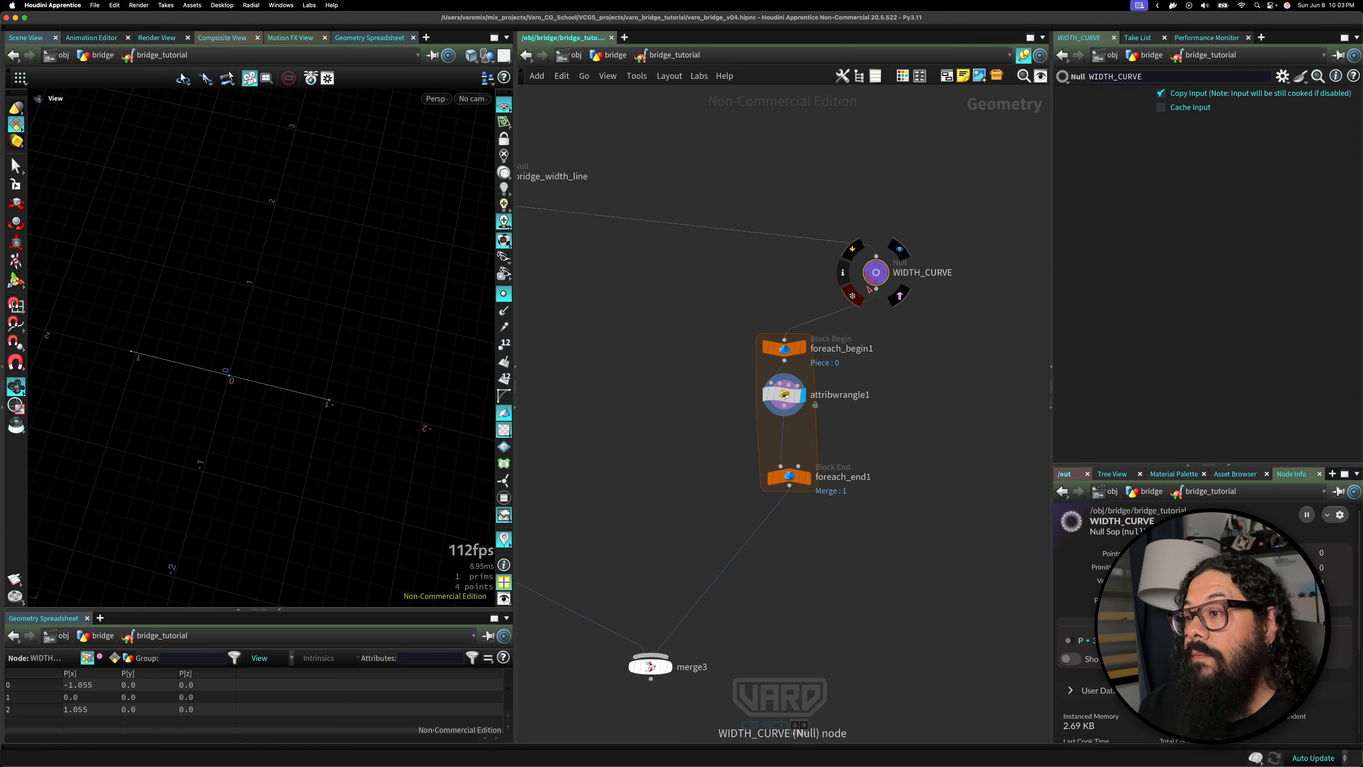
{"action": "middle_click", "coordinate": [787, 350]}
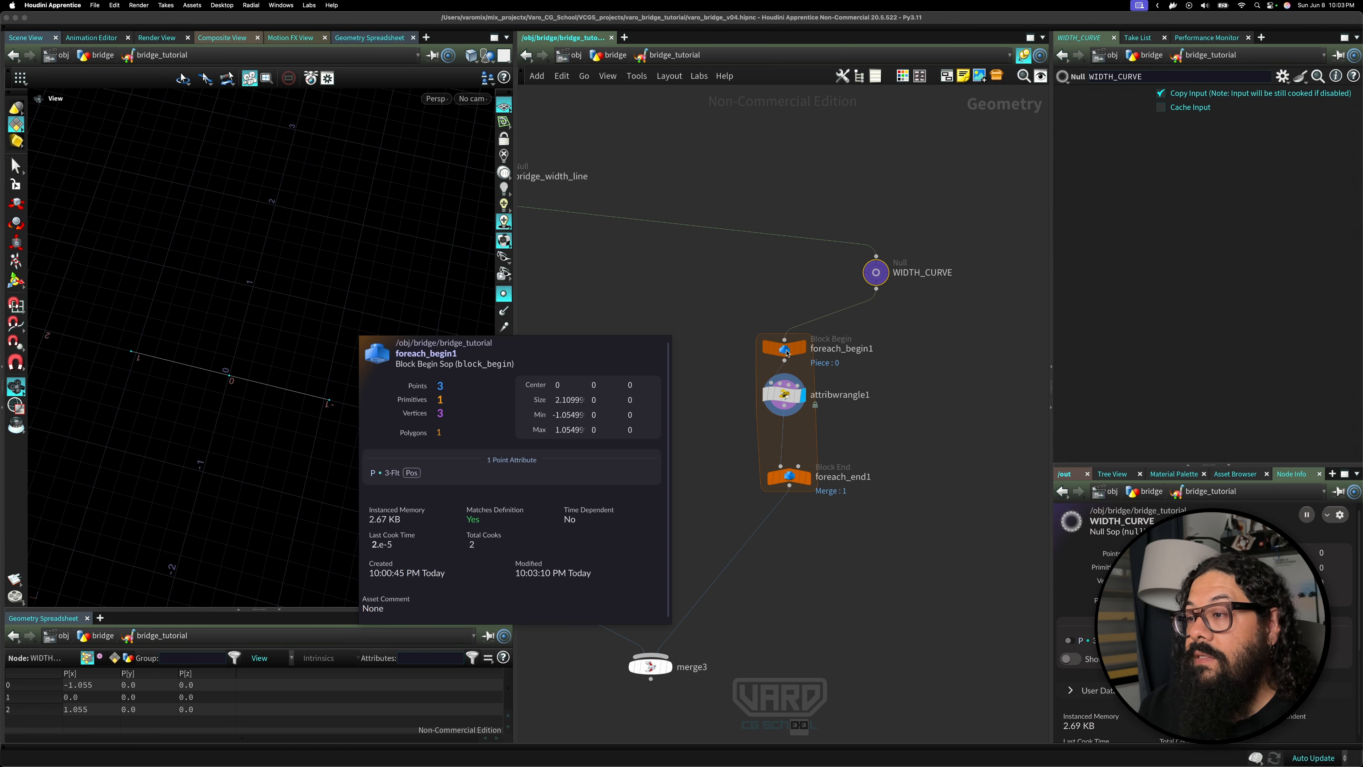
{"action": "middle_click", "coordinate": [784, 399]}
{"action": "left_click", "coordinate": [784, 398]}
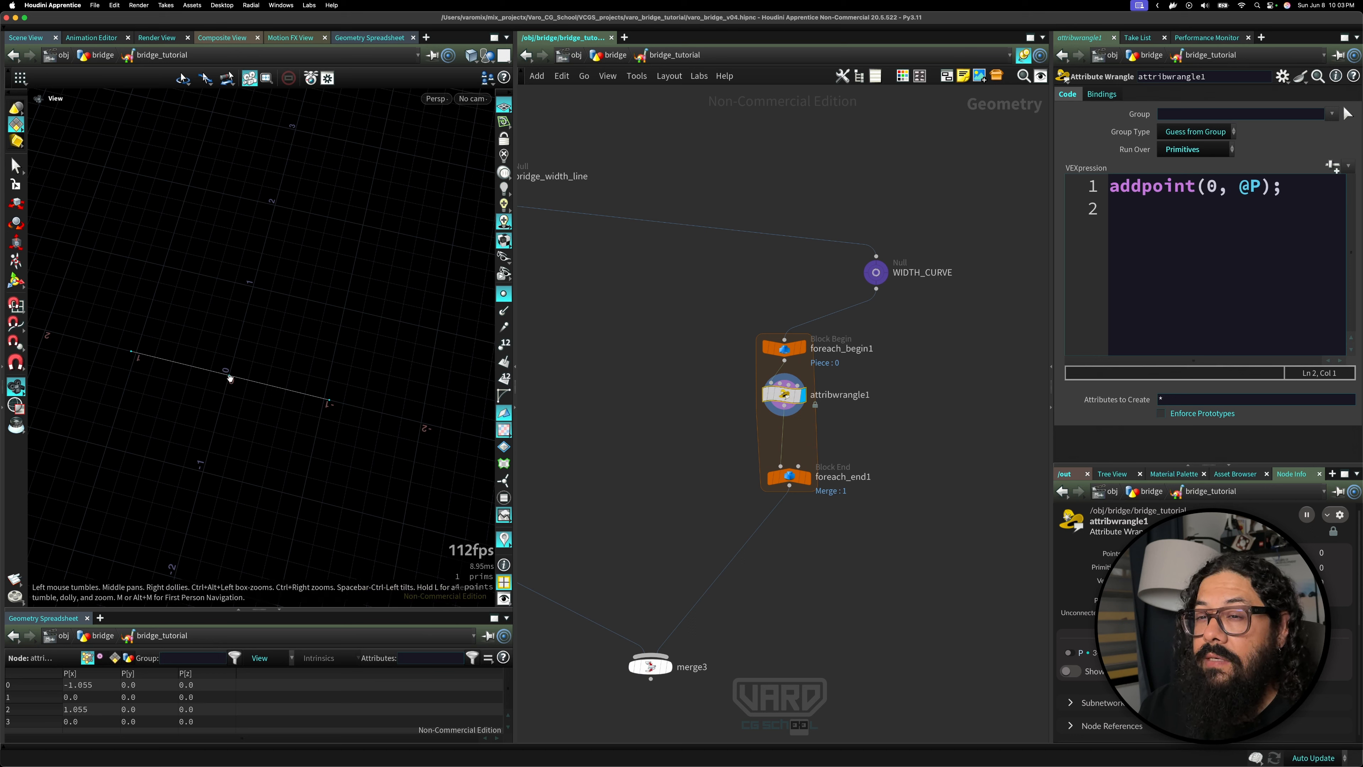
{"action": "middle_click", "coordinate": [785, 348]}
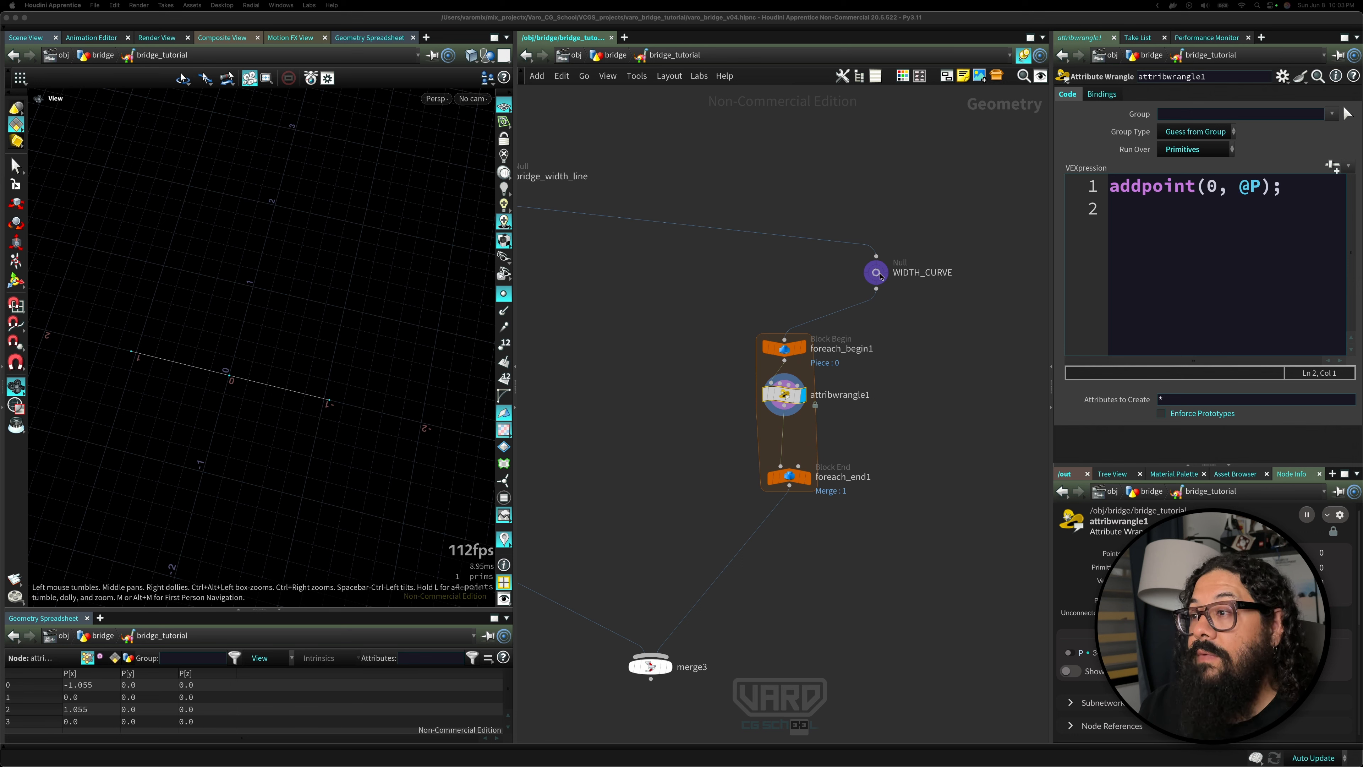
- Move the WIDTH_CURVE null up to make room above the for-each loop
{"action": "left_click_drag", "start_coordinate": [879, 295], "coordinate": [851, 256]}
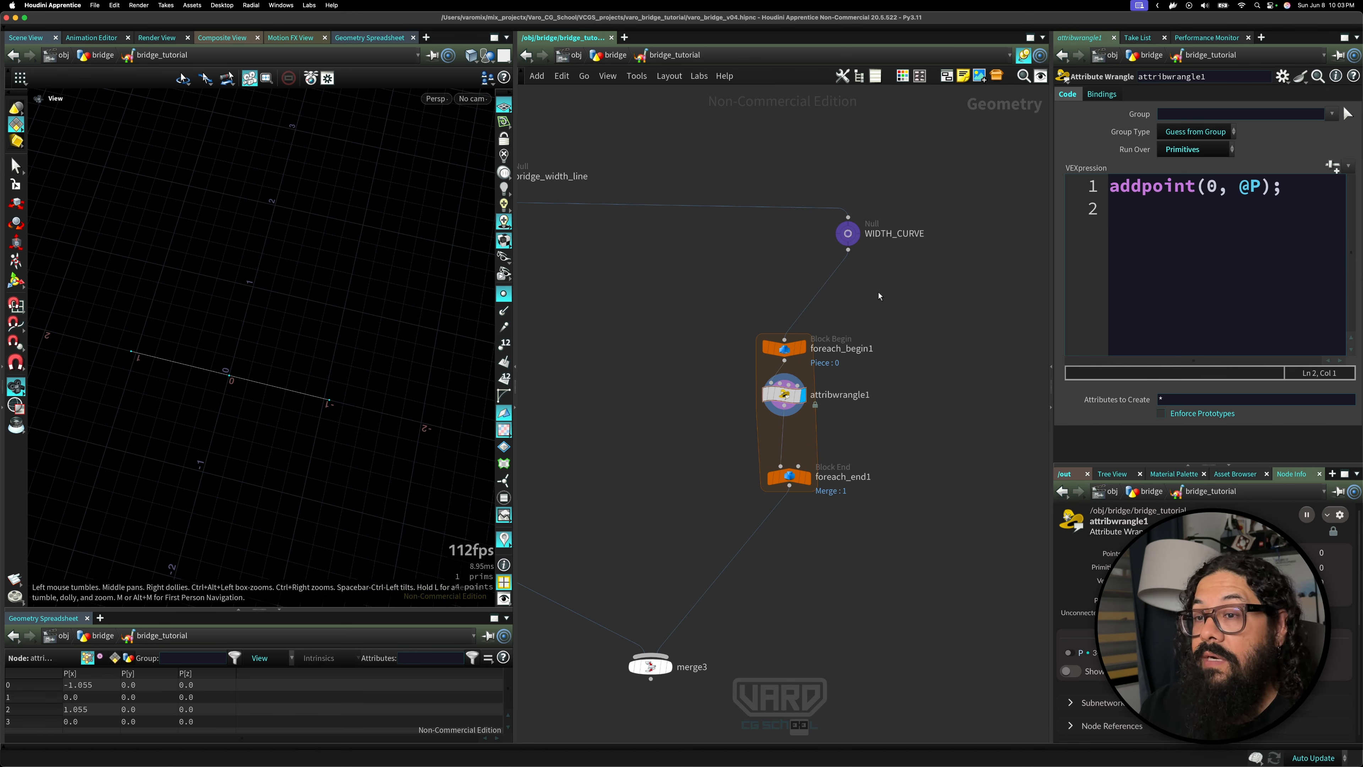
{"action": "key", "text": "Tab"}
{"action": "type", "text": "corve"}
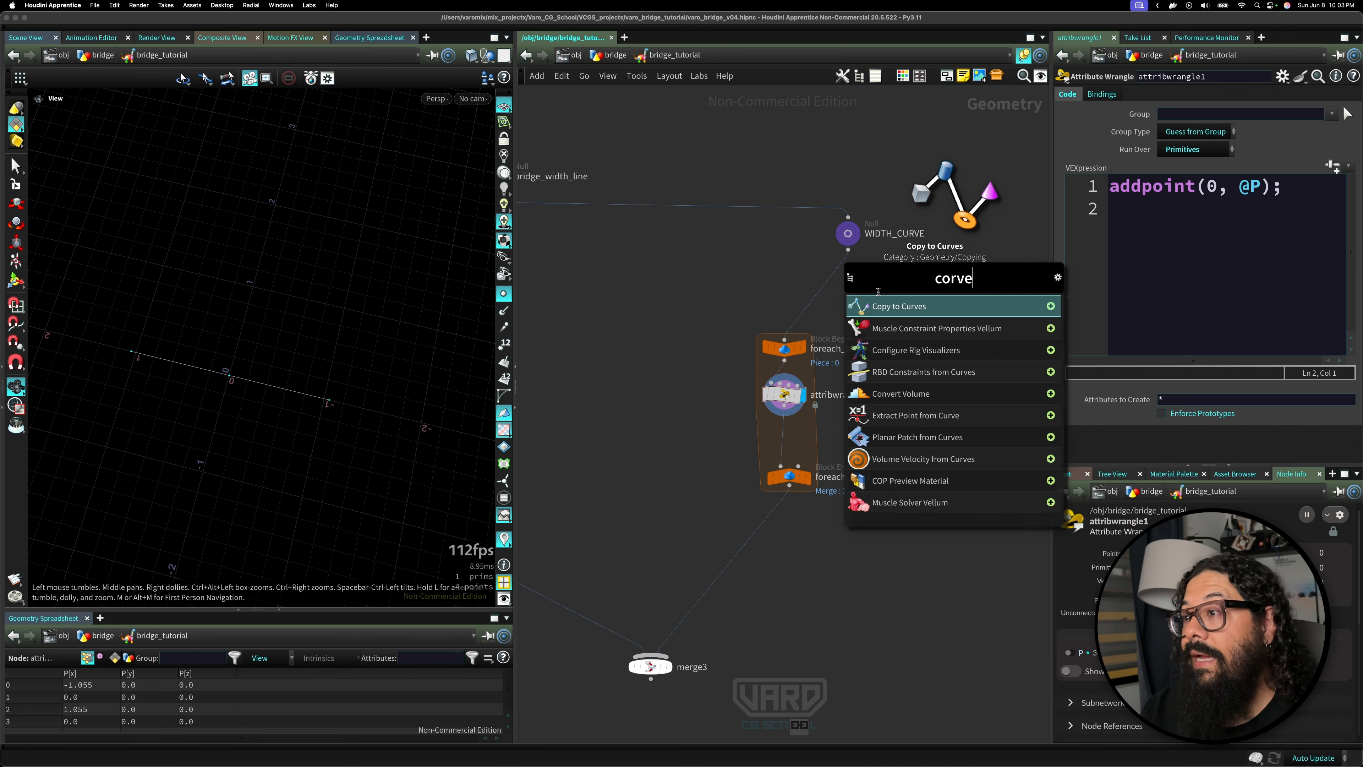
{"action": "type", "text": "rt"}
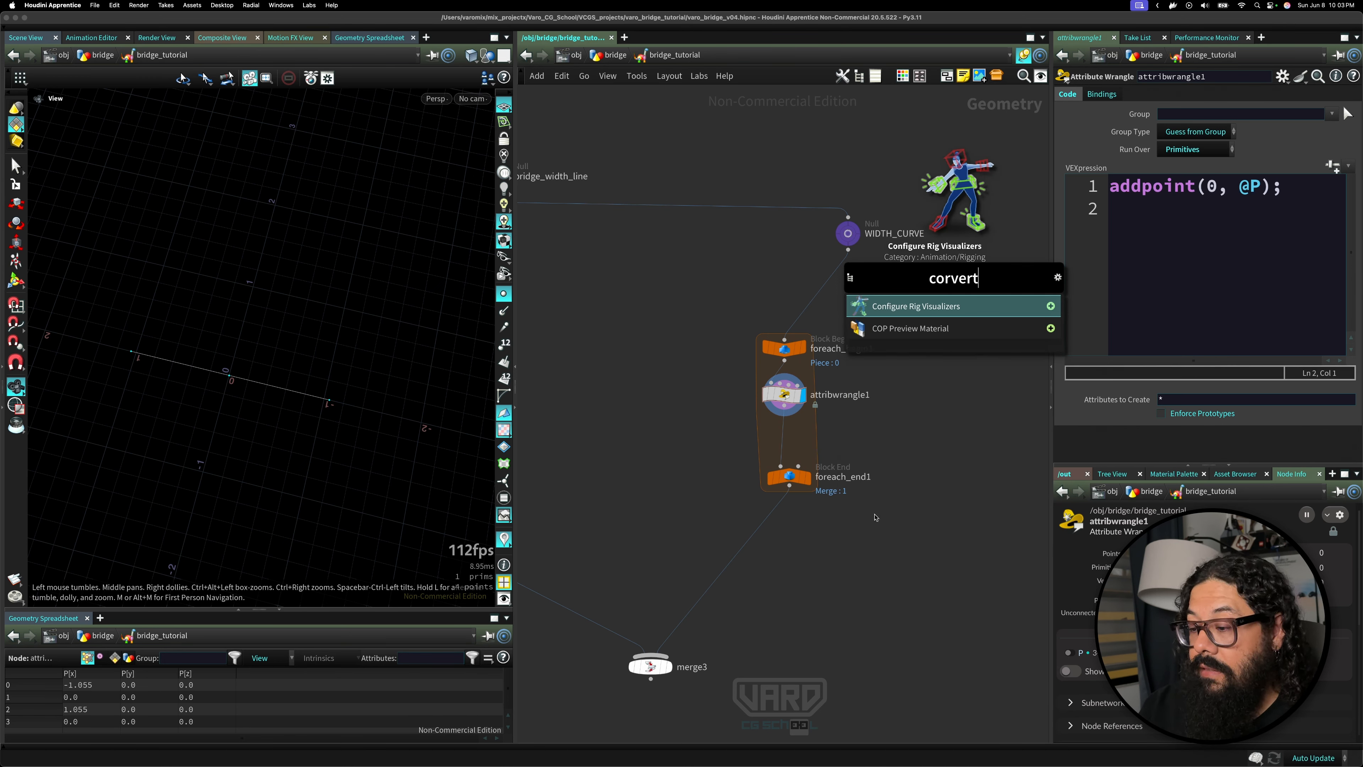
{"action": "key", "text": "Escape"}
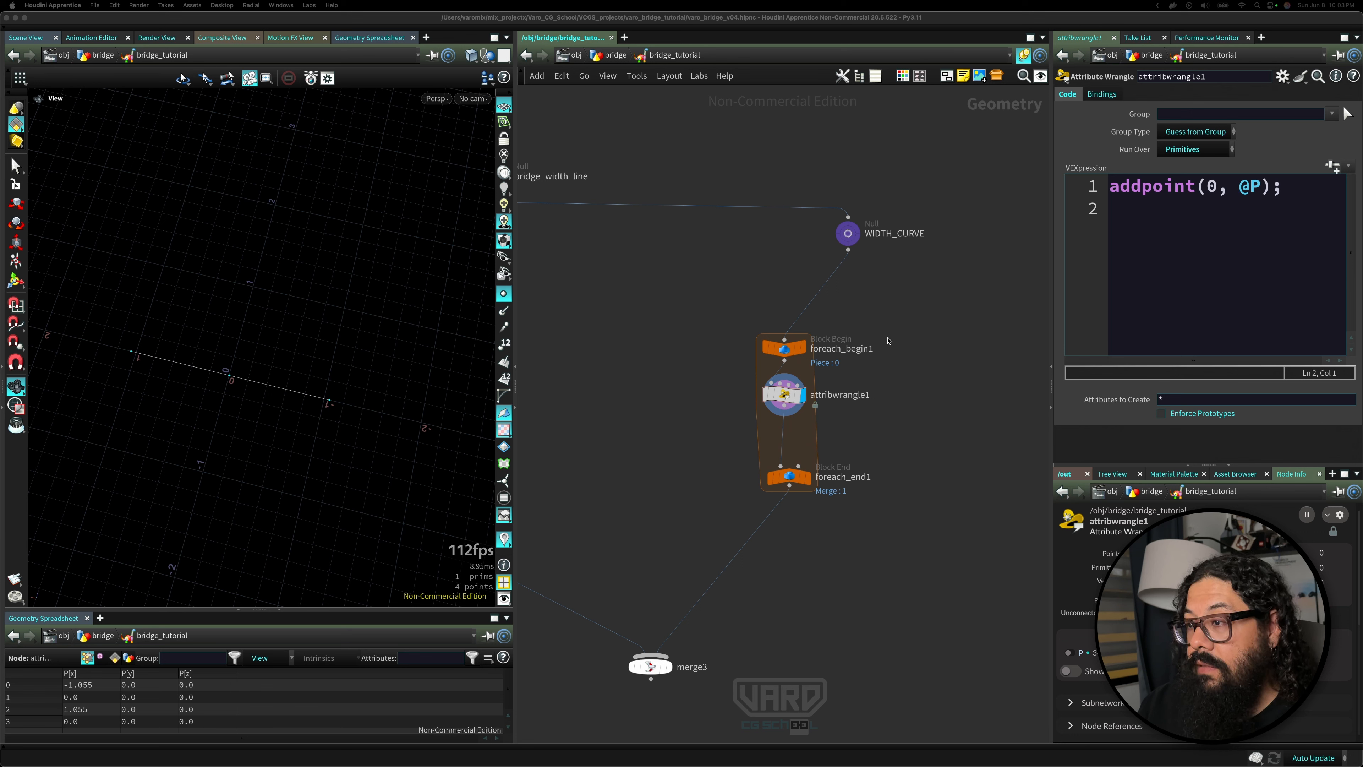
- Insert a Convert Line node on the wire between WIDTH_CURVE and foreach_begin1
{"action": "key", "text": "Tab"}
{"action": "type", "text": "comnver"}
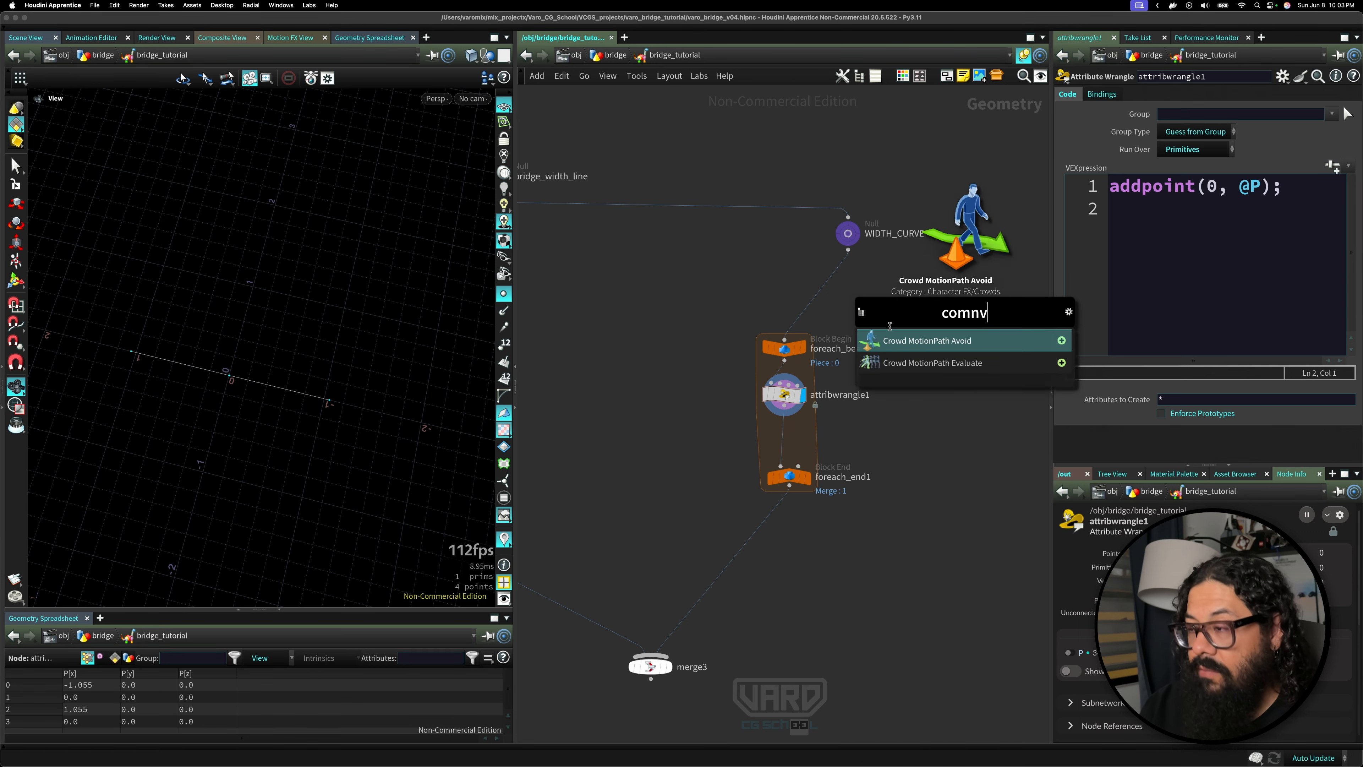
{"action": "key", "text": "BackSpace"}
{"action": "key", "text": "BackSpace"}
{"action": "key", "text": "BackSpace"}
{"action": "key", "text": "BackSpace"}
{"action": "key", "text": "BackSpace"}
{"action": "type", "text": "nvertli"}
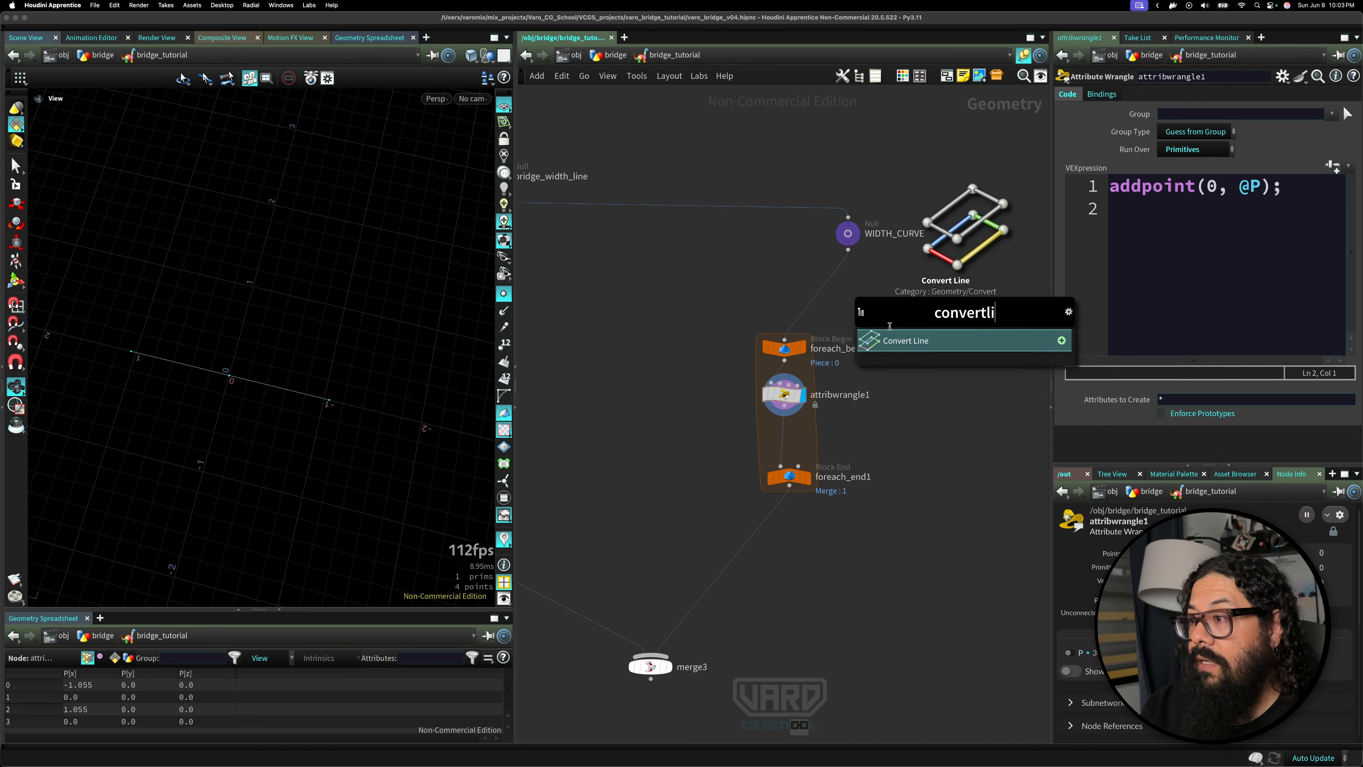
{"action": "key", "text": "Return"}
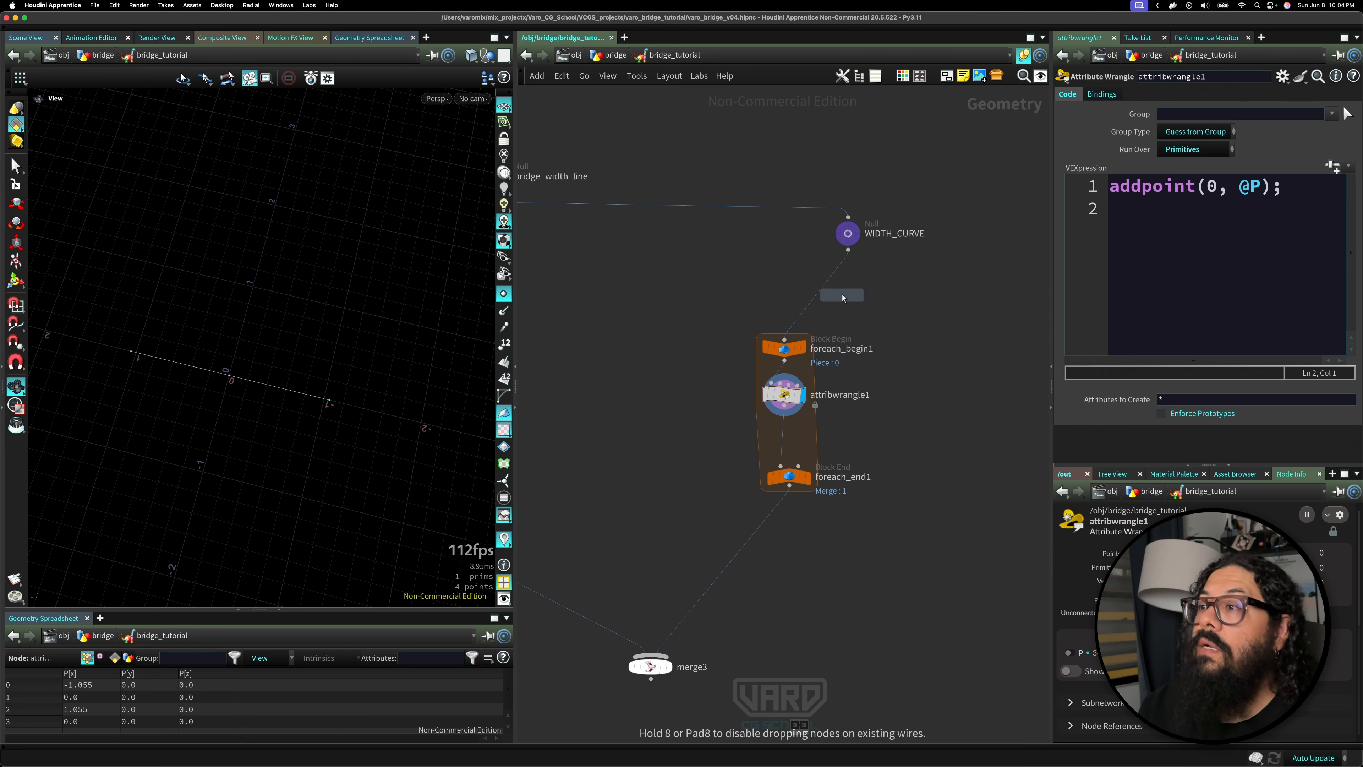
{"action": "left_click", "coordinate": [864, 280]}
{"action": "left_click_drag", "start_coordinate": [864, 280], "coordinate": [816, 296]}
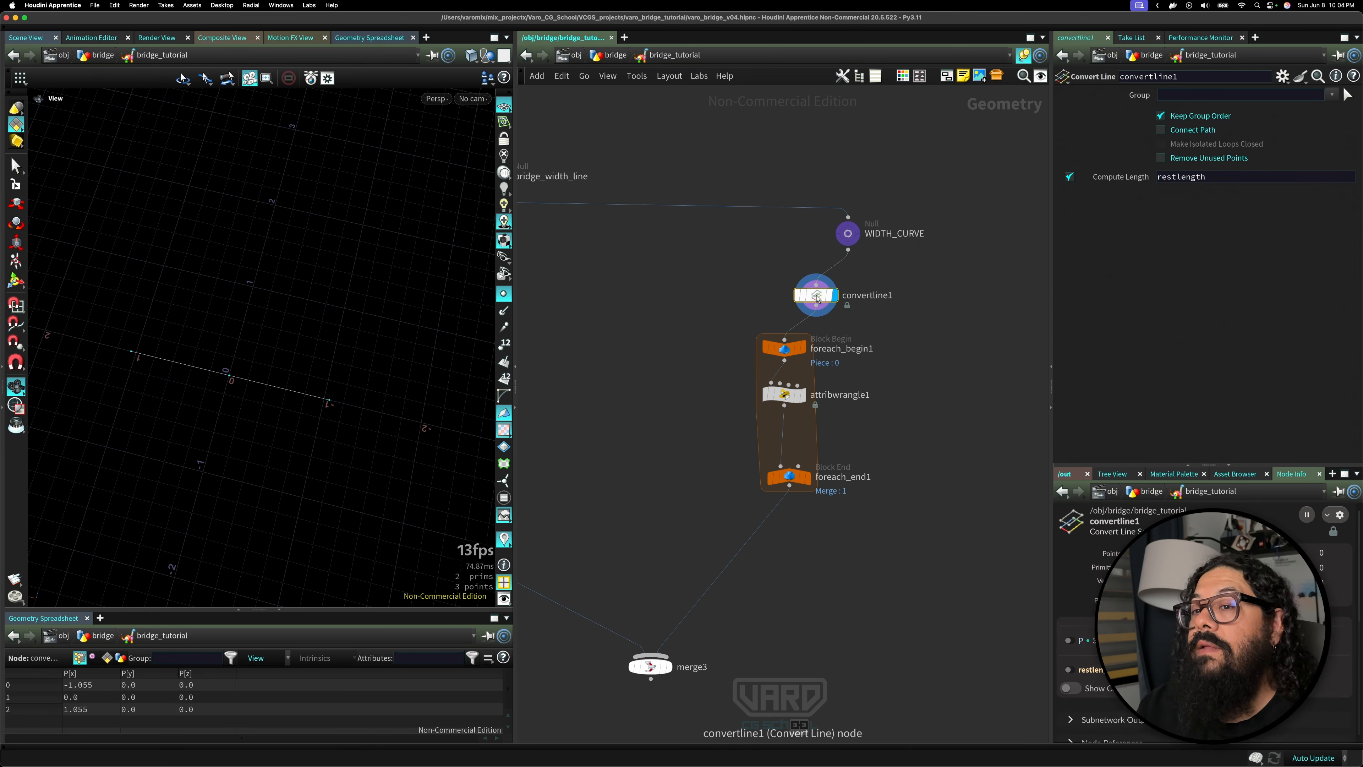
- Inspect the Convert Line node's geometry info and display attribwrangle1 to check the loop's points
{"action": "middle_click", "coordinate": [816, 298]}
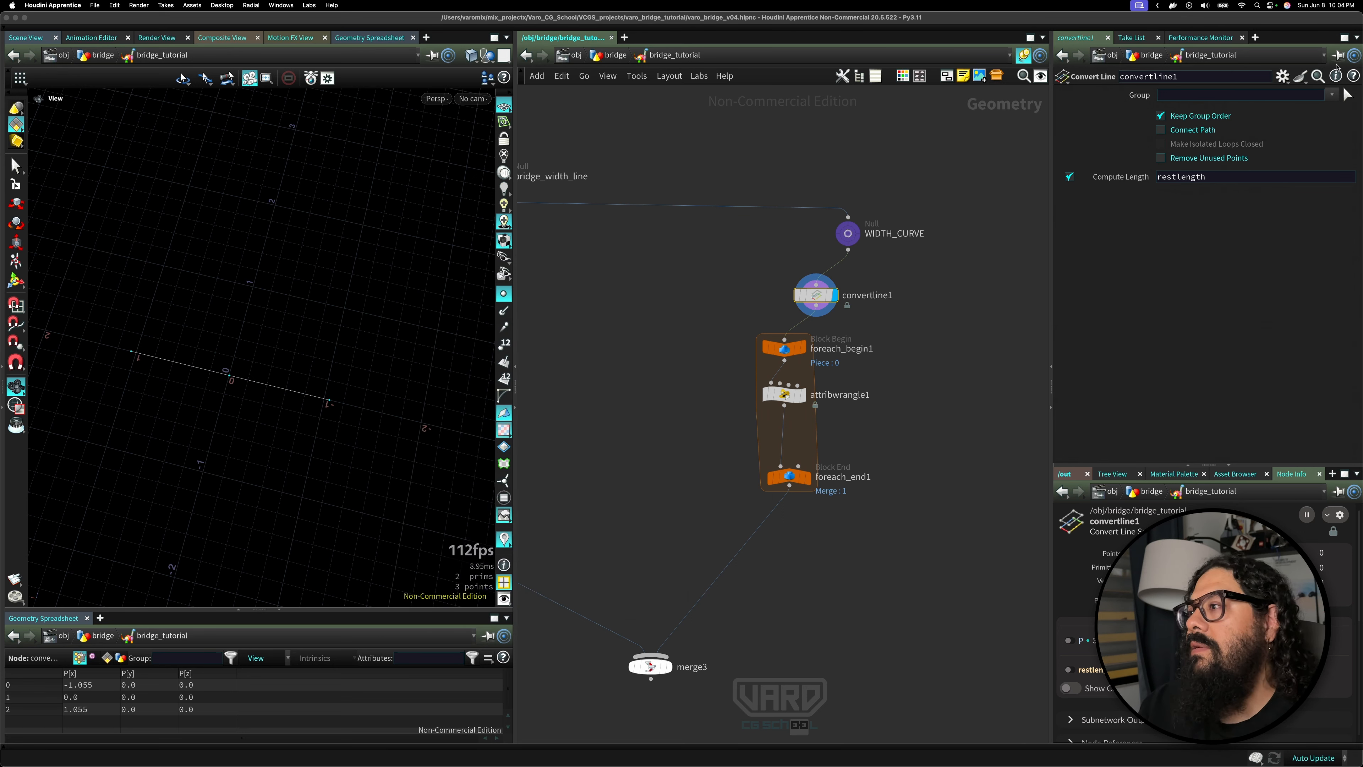
{"action": "left_click", "coordinate": [803, 396]}
{"action": "left_click", "coordinate": [771, 397]}
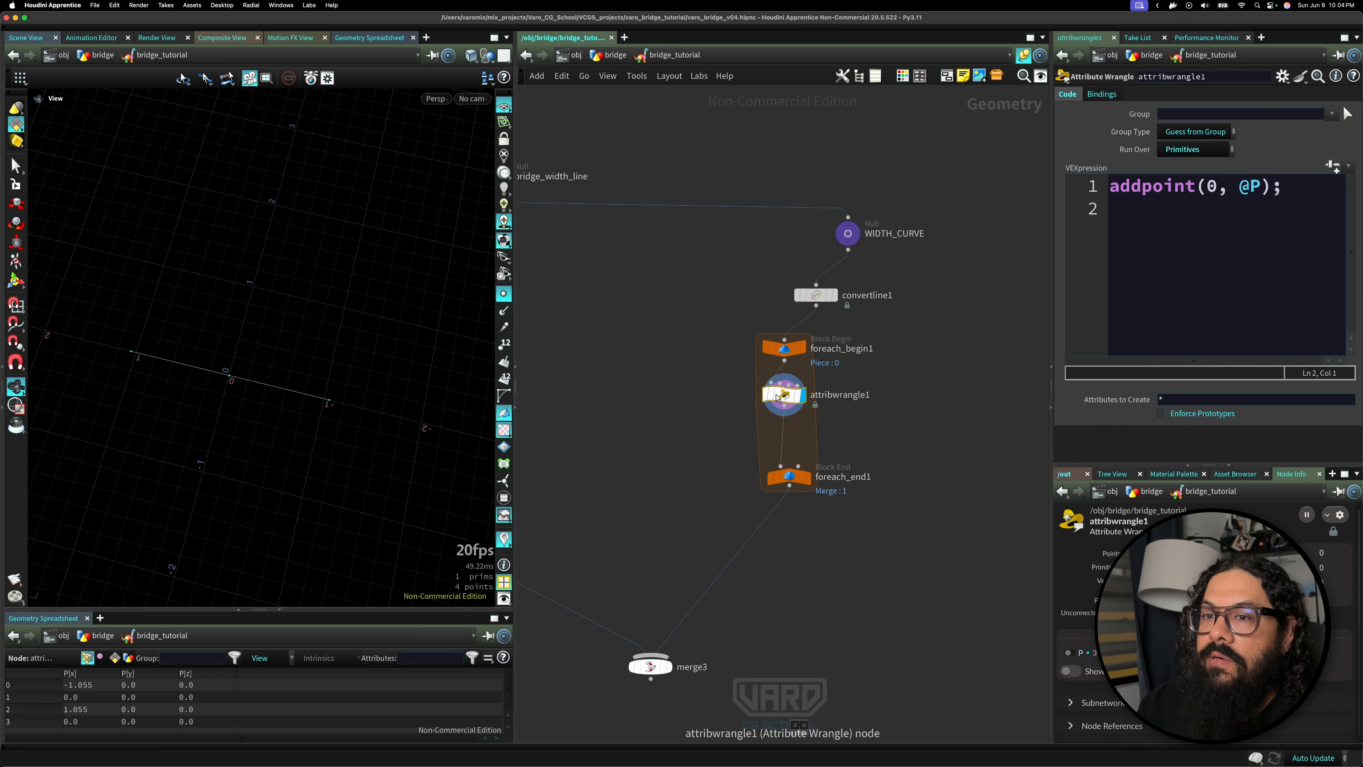
- Examine attribwrangle1's points along the width curve in the viewport from several angles and distances
{"action": "mouse_move", "coordinate": [782, 403]}
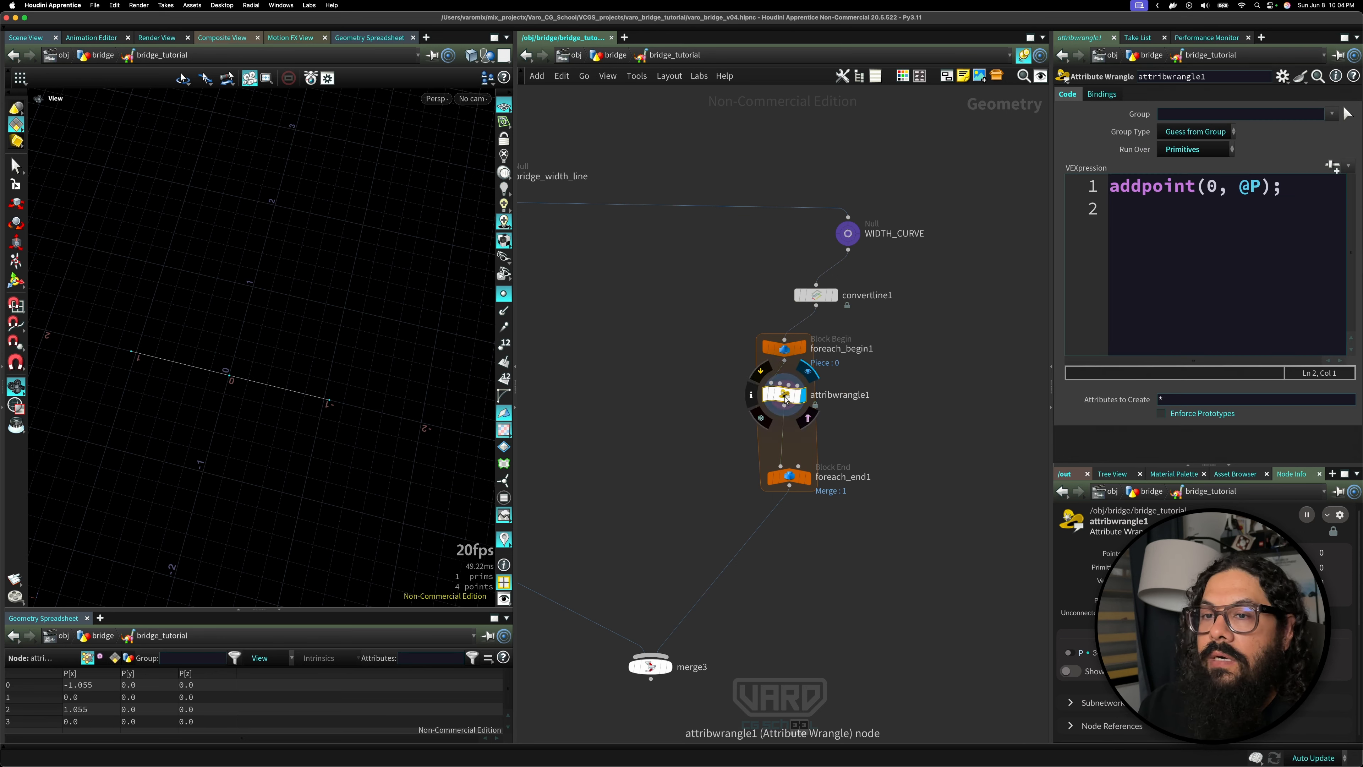
{"action": "middle_click", "coordinate": [787, 398]}
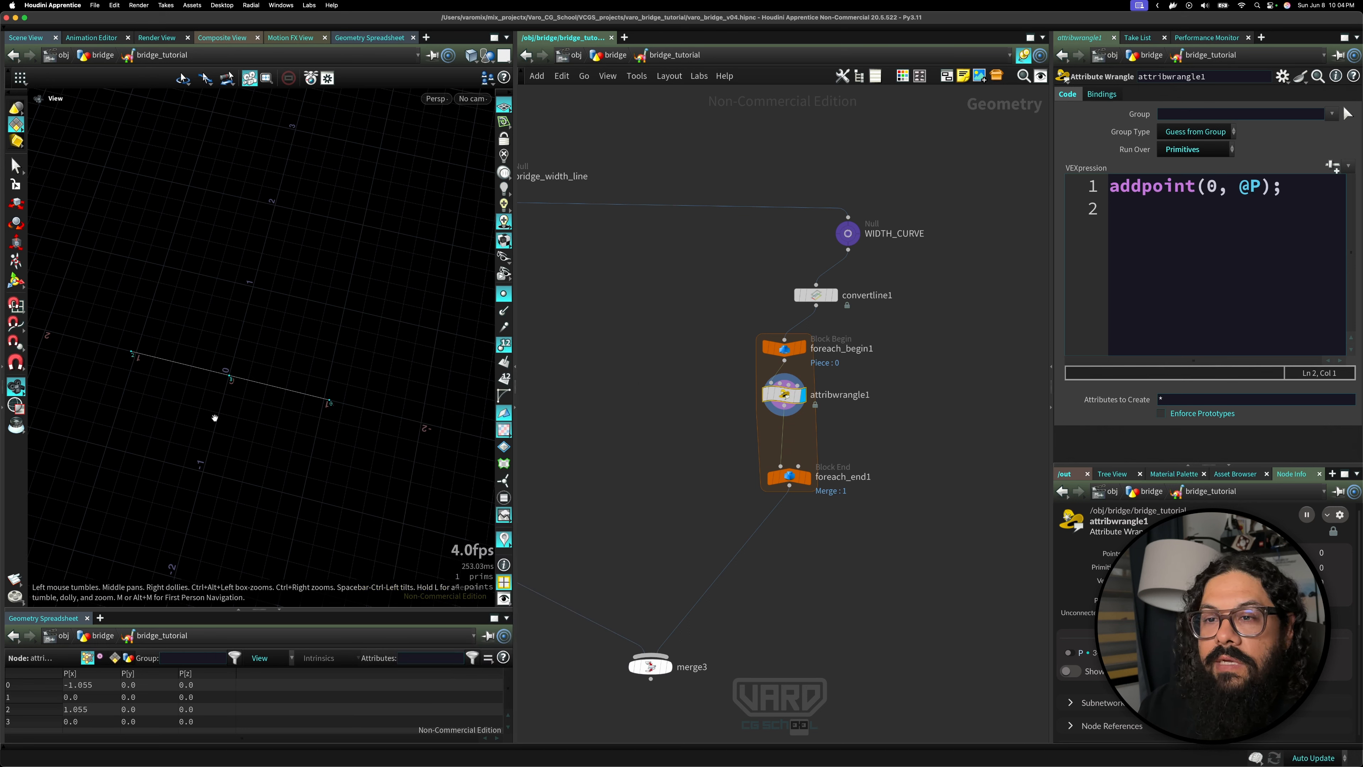
{"action": "left_click_drag", "start_coordinate": [213, 417], "coordinate": [232, 387]}
{"action": "middle_click_drag", "start_coordinate": [232, 387], "coordinate": [235, 400]}
{"action": "left_click_drag", "start_coordinate": [268, 411], "coordinate": [262, 374]}
{"action": "right_click_drag", "start_coordinate": [262, 374], "coordinate": [351, 387]}
{"action": "left_click_drag", "start_coordinate": [351, 387], "coordinate": [267, 418]}
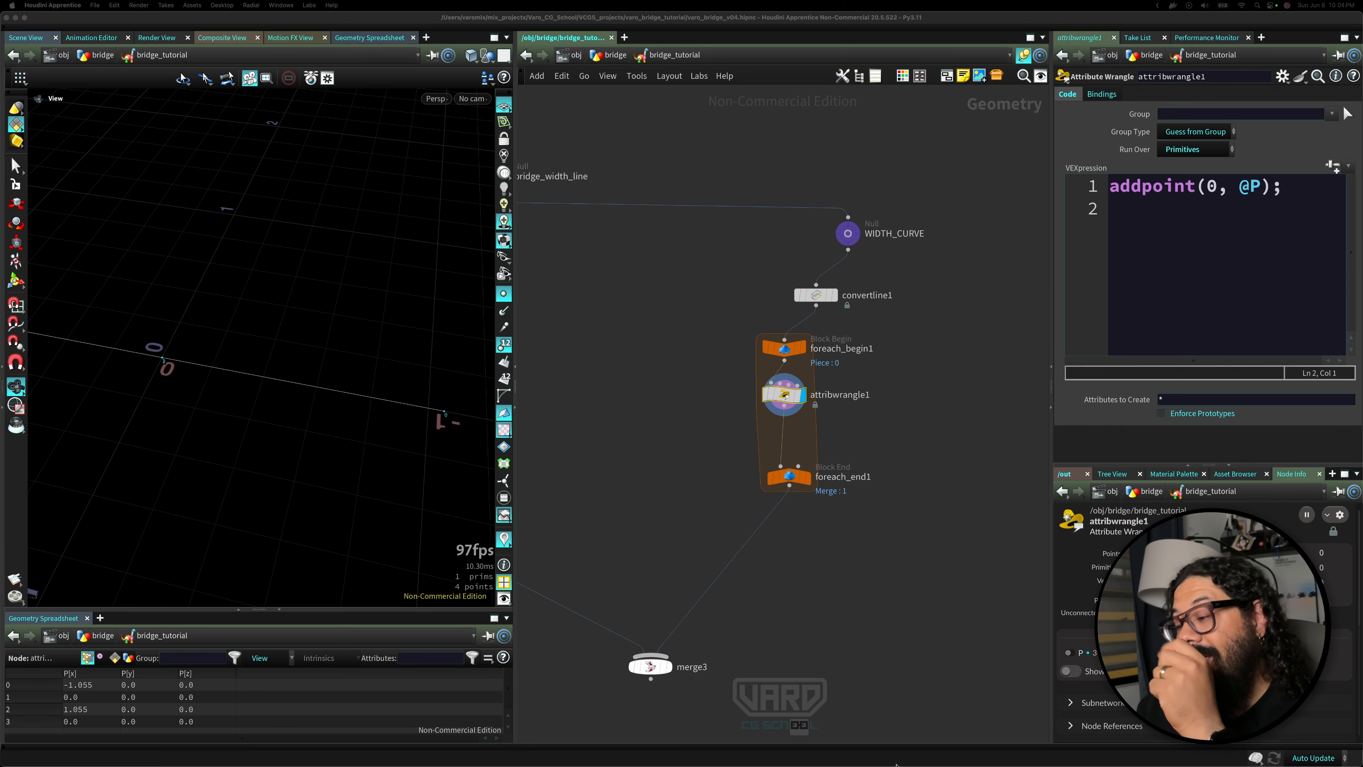
{"action": "left_click", "coordinate": [785, 396]}
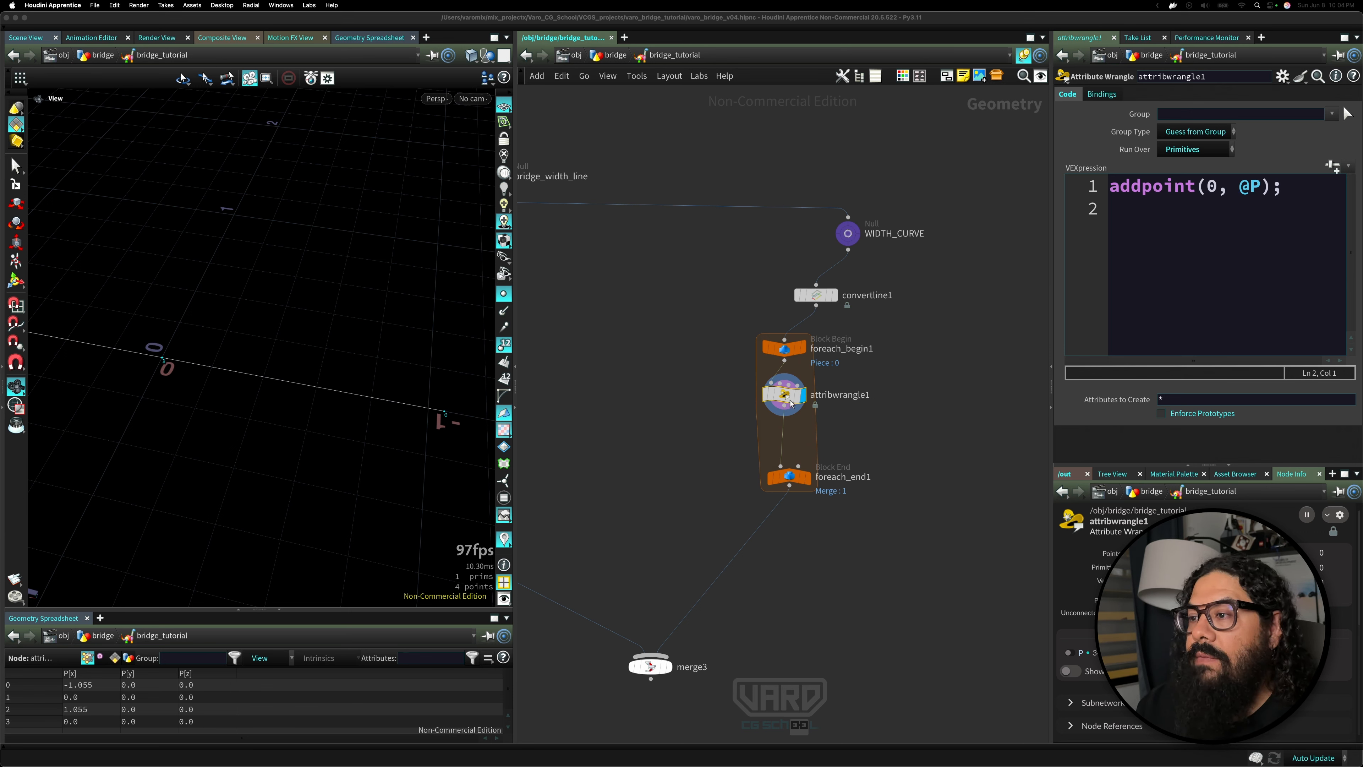
{"action": "left_click", "coordinate": [1210, 207]}
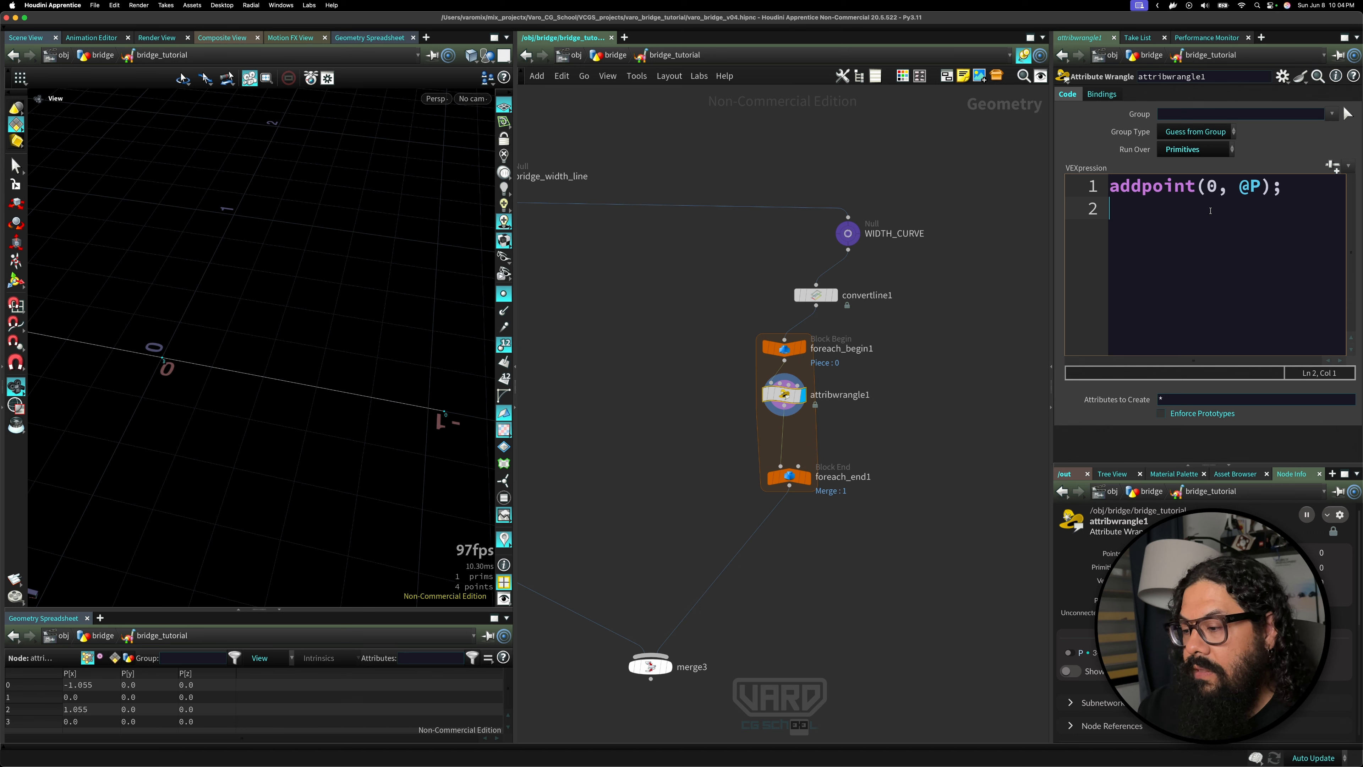
{"action": "left_click", "coordinate": [582, 404]}
{"action": "right_click_drag", "start_coordinate": [259, 423], "coordinate": [128, 414]}
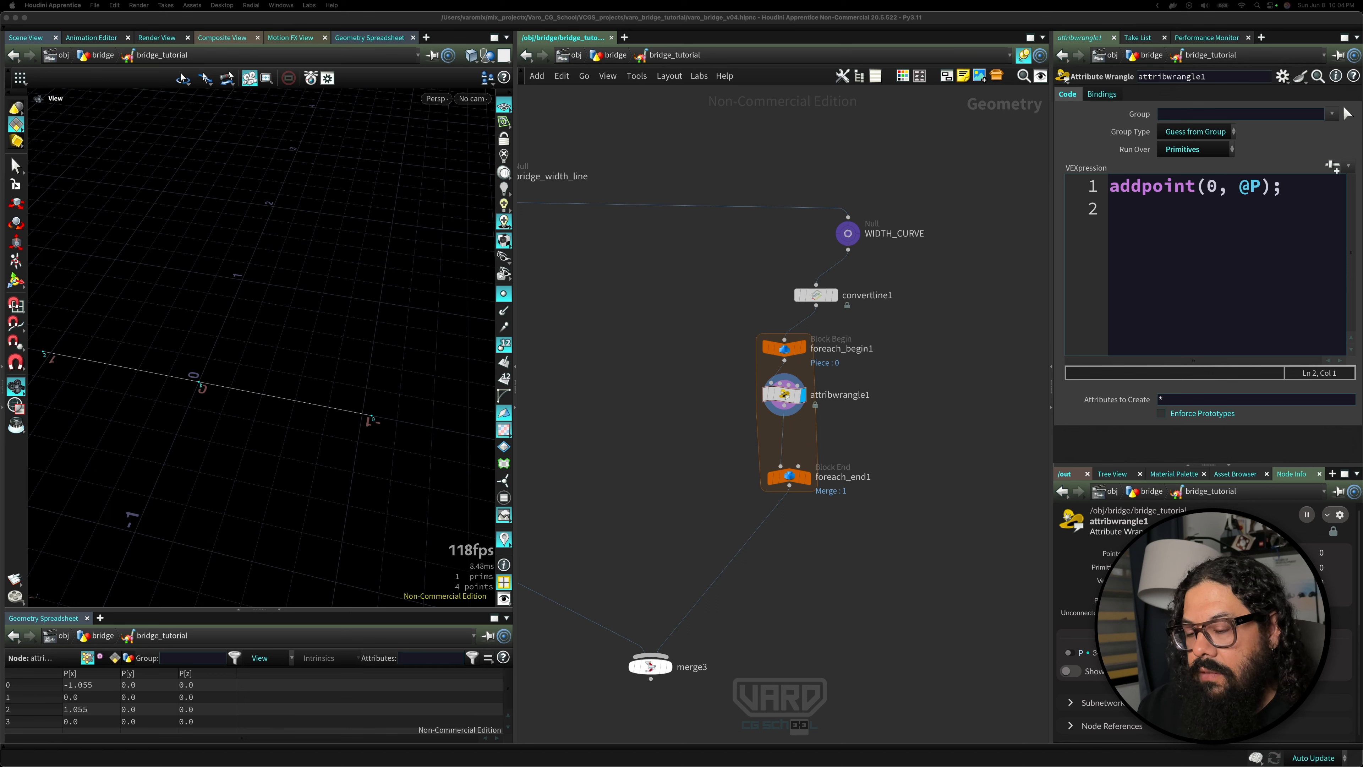
- Check an individual loop iteration with foreach_end1's Single Pass, and display the loop end's full output with Single Pass off
{"action": "left_click", "coordinate": [785, 349]}
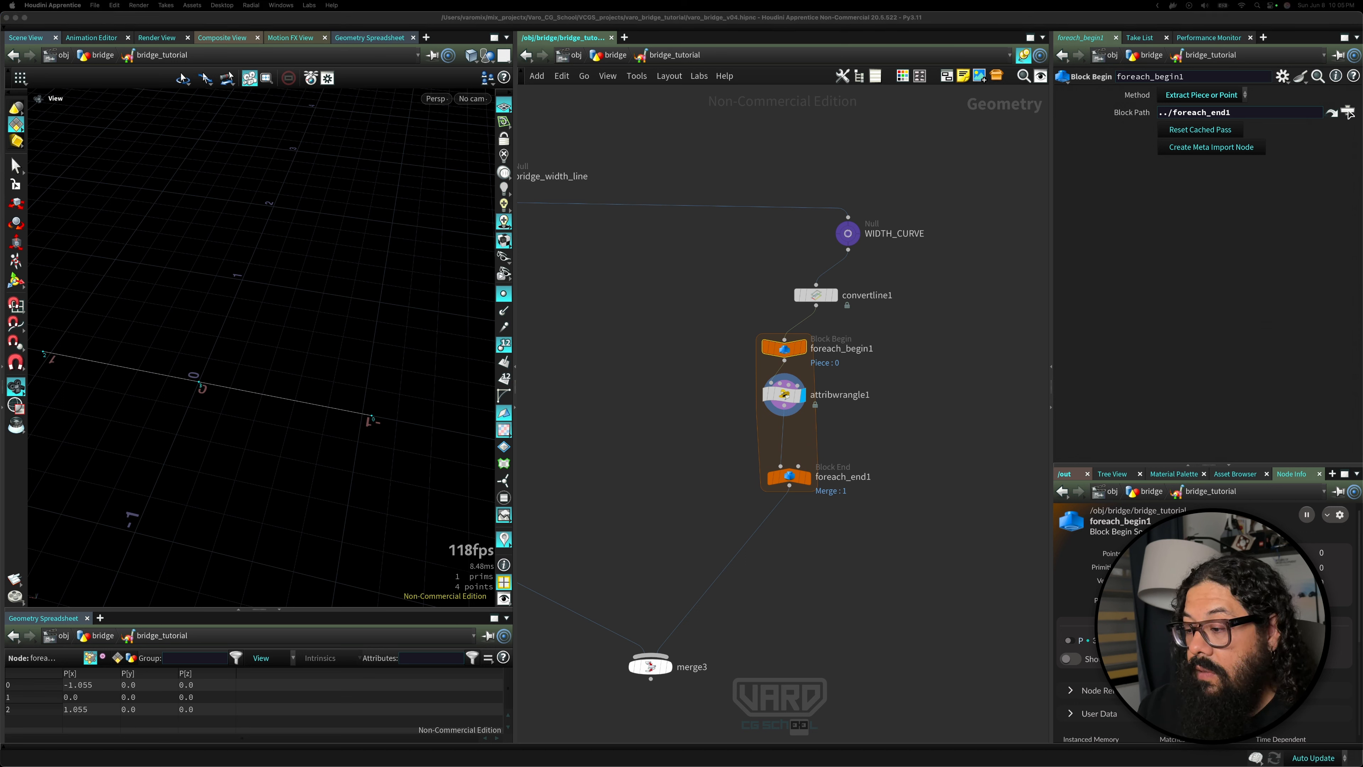
{"action": "left_click", "coordinate": [789, 476]}
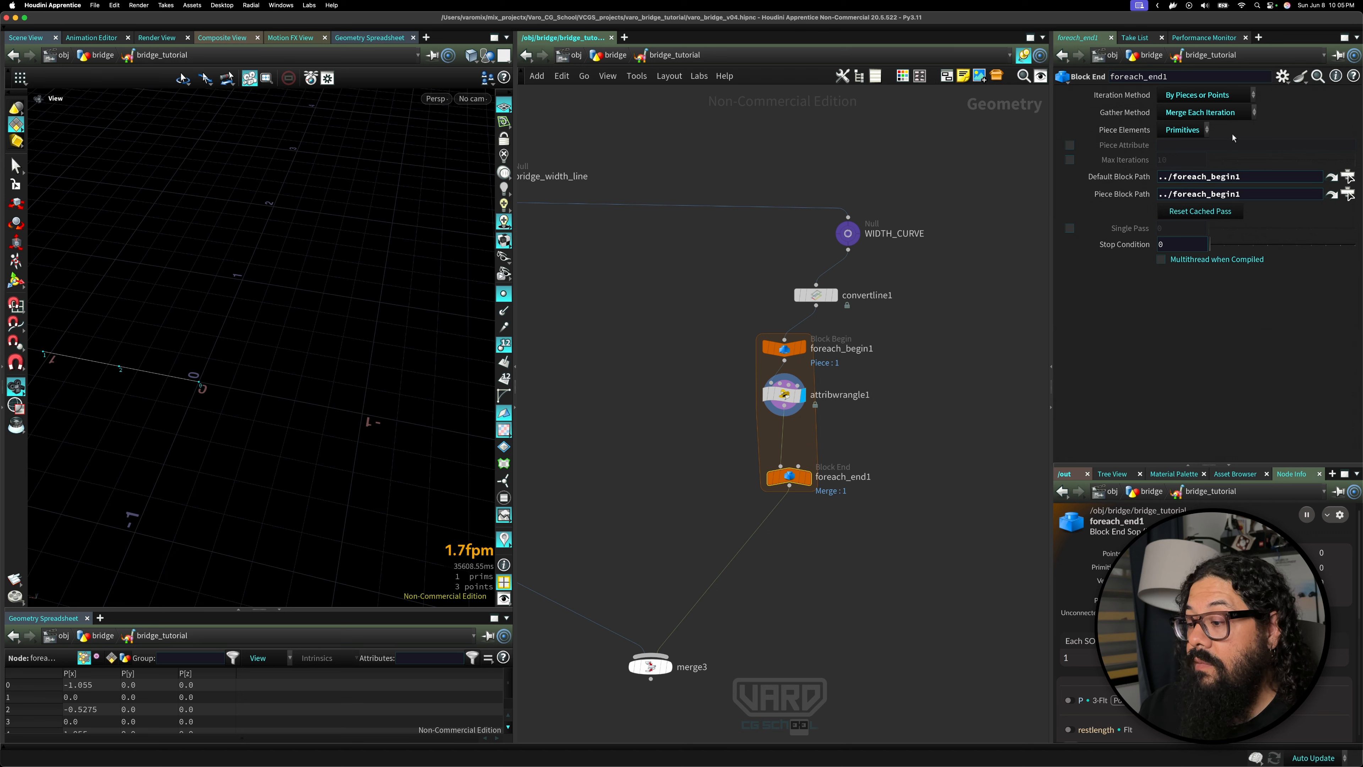
{"action": "left_click", "coordinate": [1069, 228]}
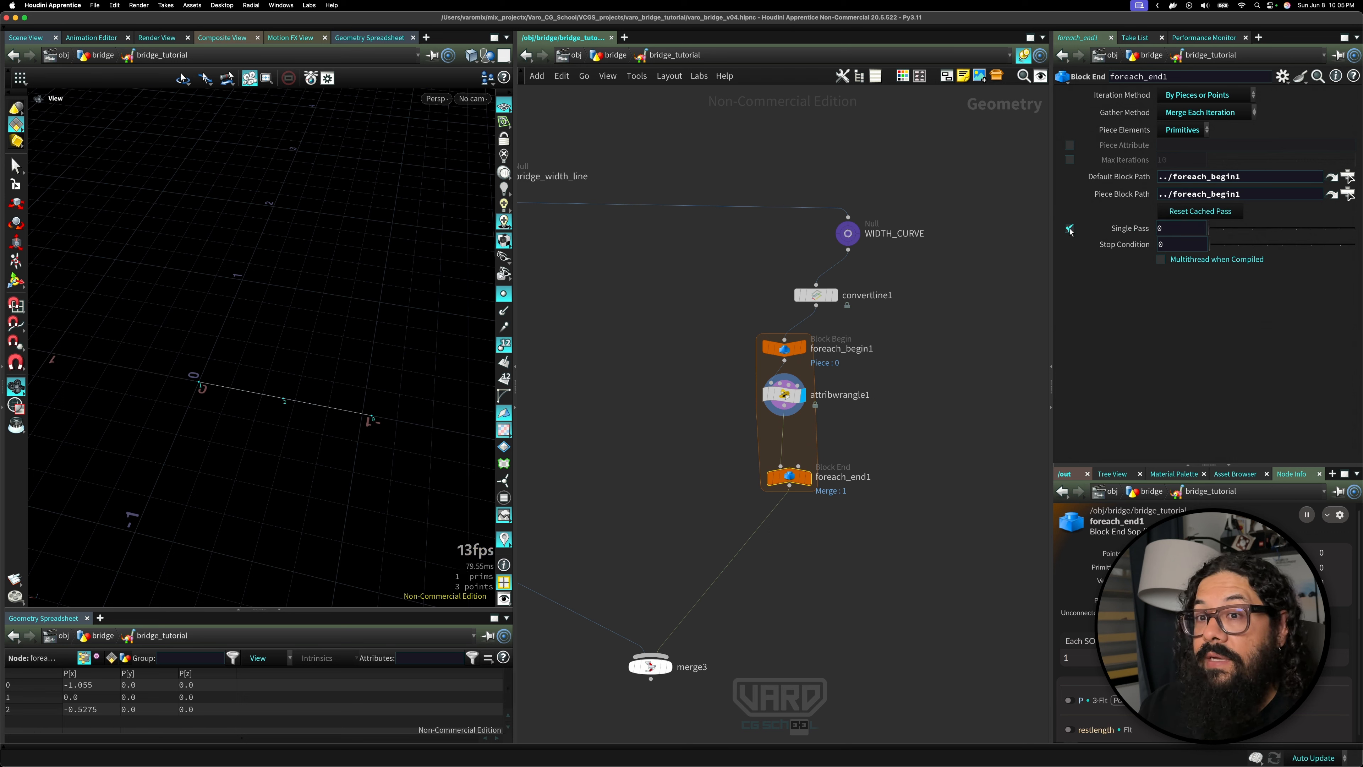
{"action": "scroll", "coordinate": [307, 431], "scroll_direction": "down", "scroll_amount": 4}
{"action": "scroll", "coordinate": [333, 431], "scroll_direction": "up", "scroll_amount": 4}
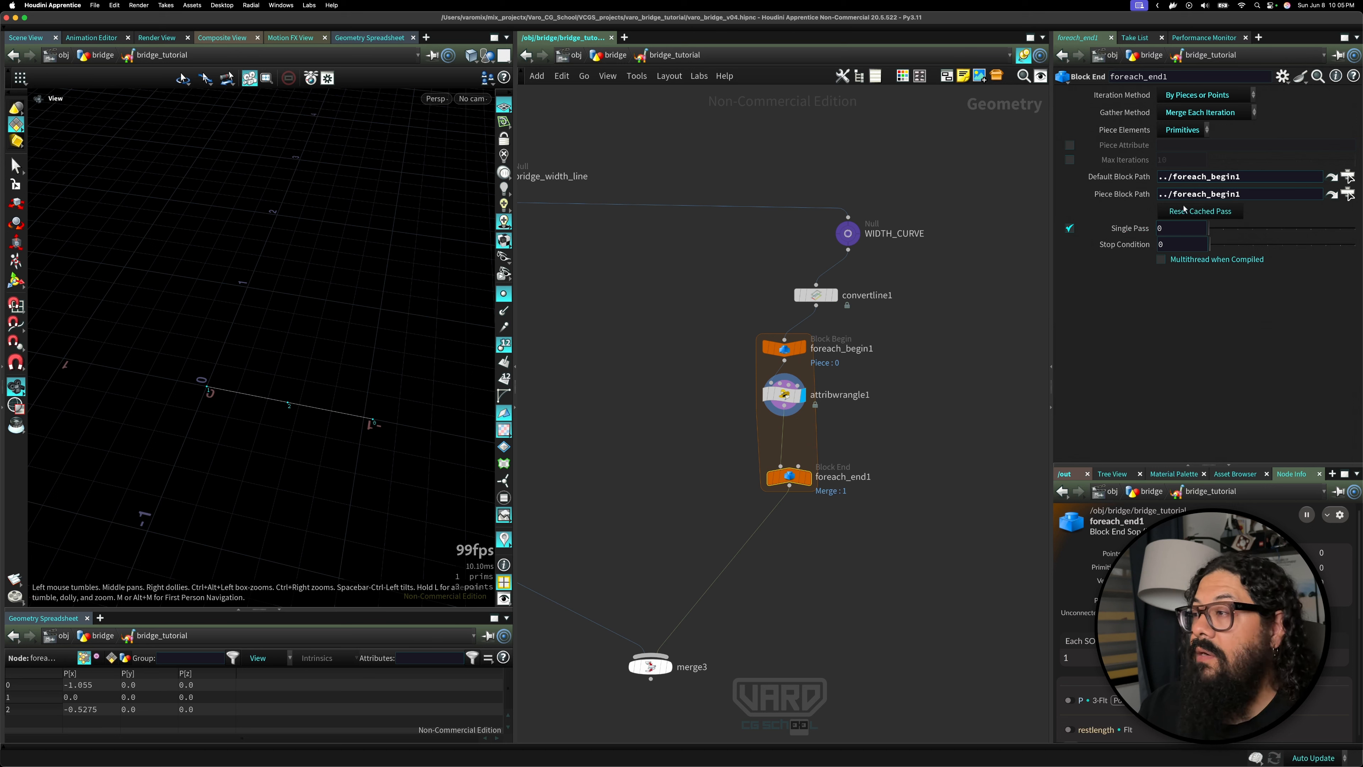
{"action": "left_click", "coordinate": [1214, 232]}
{"action": "mouse_move", "coordinate": [1212, 232]}
{"action": "left_mouse_down"}
{"action": "mouse_move", "coordinate": [1178, 230]}
{"action": "mouse_move", "coordinate": [1228, 232]}
{"action": "mouse_move", "coordinate": [1194, 232]}
{"action": "left_mouse_up"}
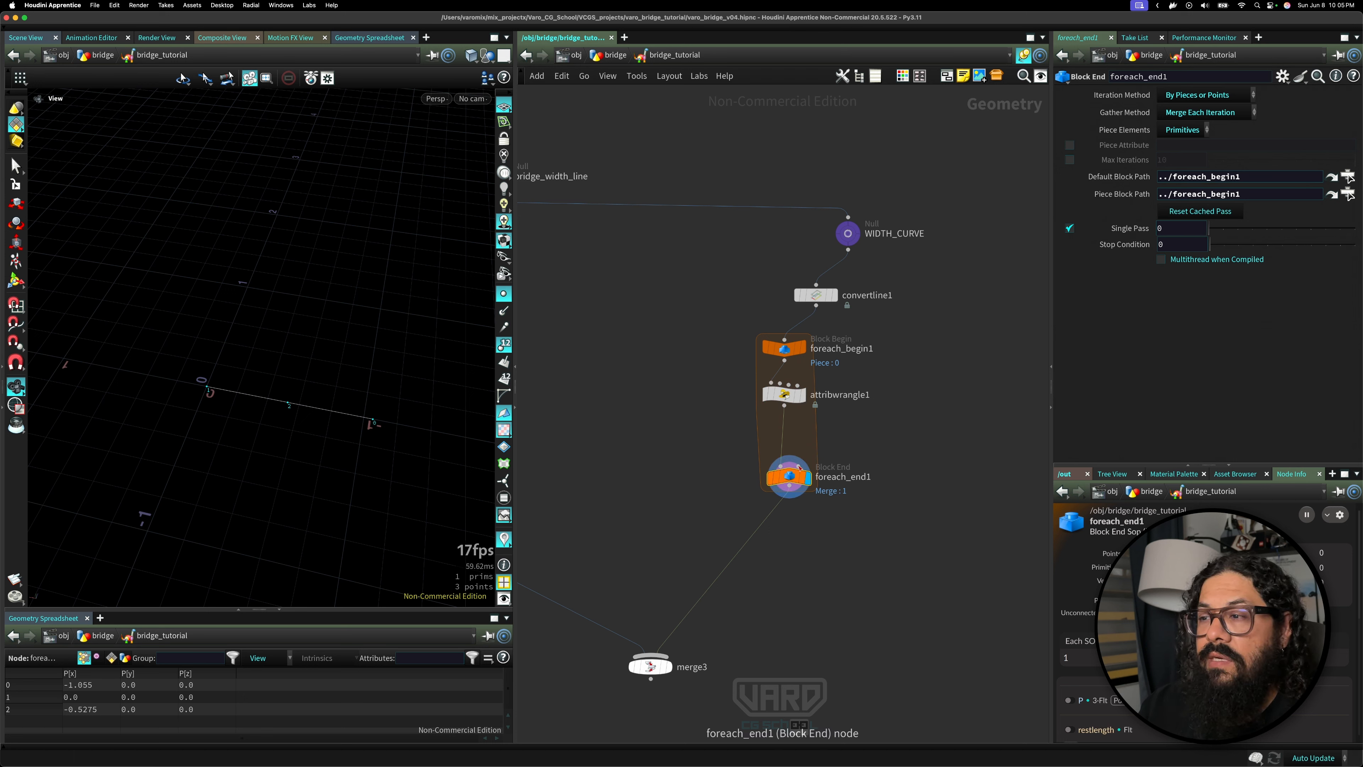
{"action": "left_click", "coordinate": [1069, 229]}
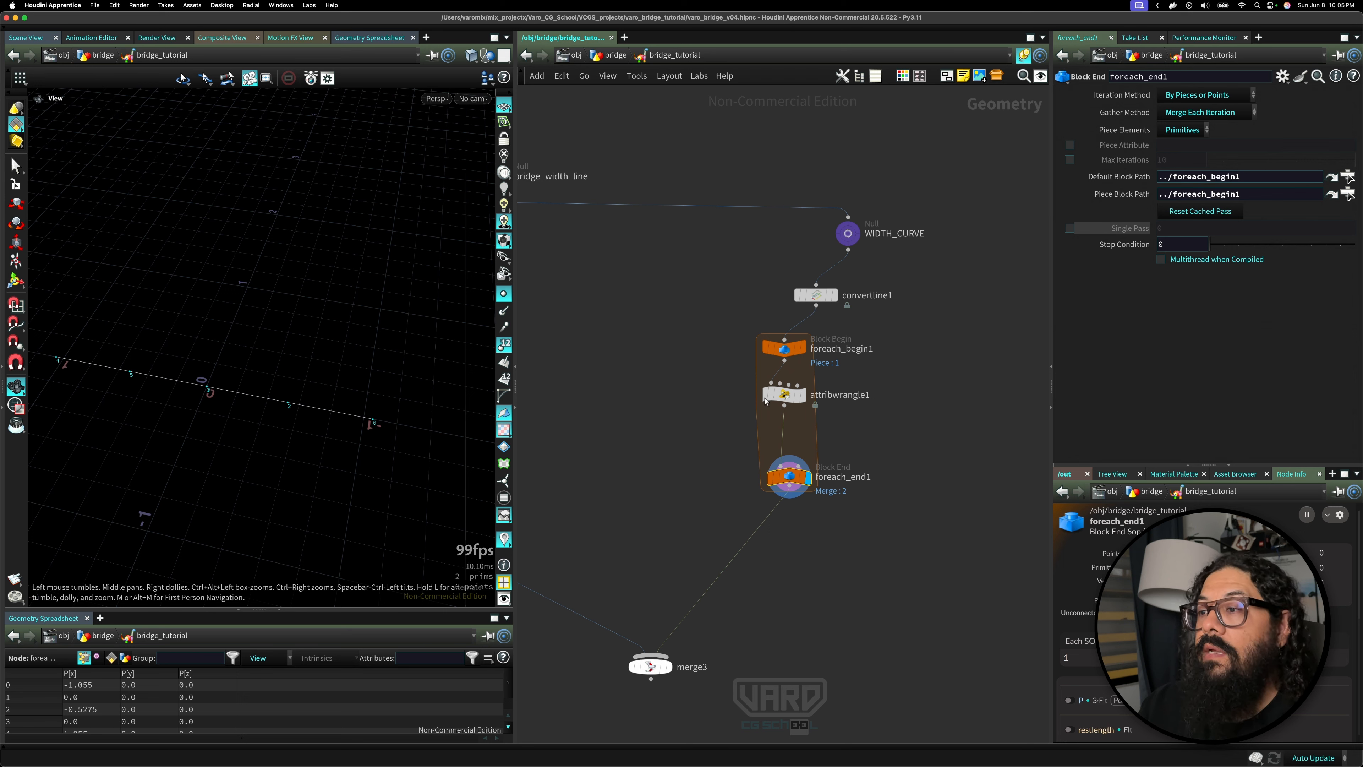
- Duplicate the addpoint(0, @P); statement onto line 2 of attribwrangle1's VEX code
{"action": "left_click", "coordinate": [775, 396]}
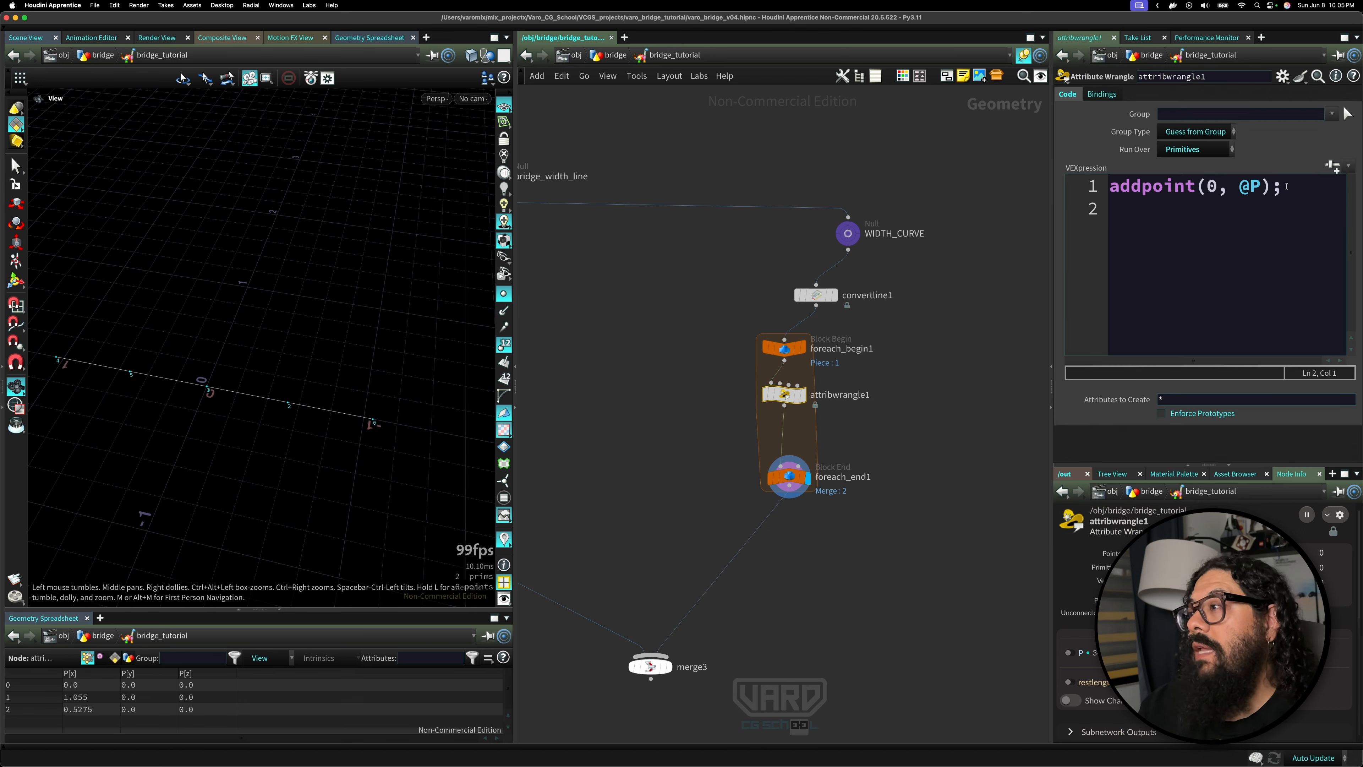
{"action": "left_click_drag", "start_coordinate": [1286, 187], "coordinate": [1060, 181]}
{"action": "left_click", "coordinate": [1140, 216]}
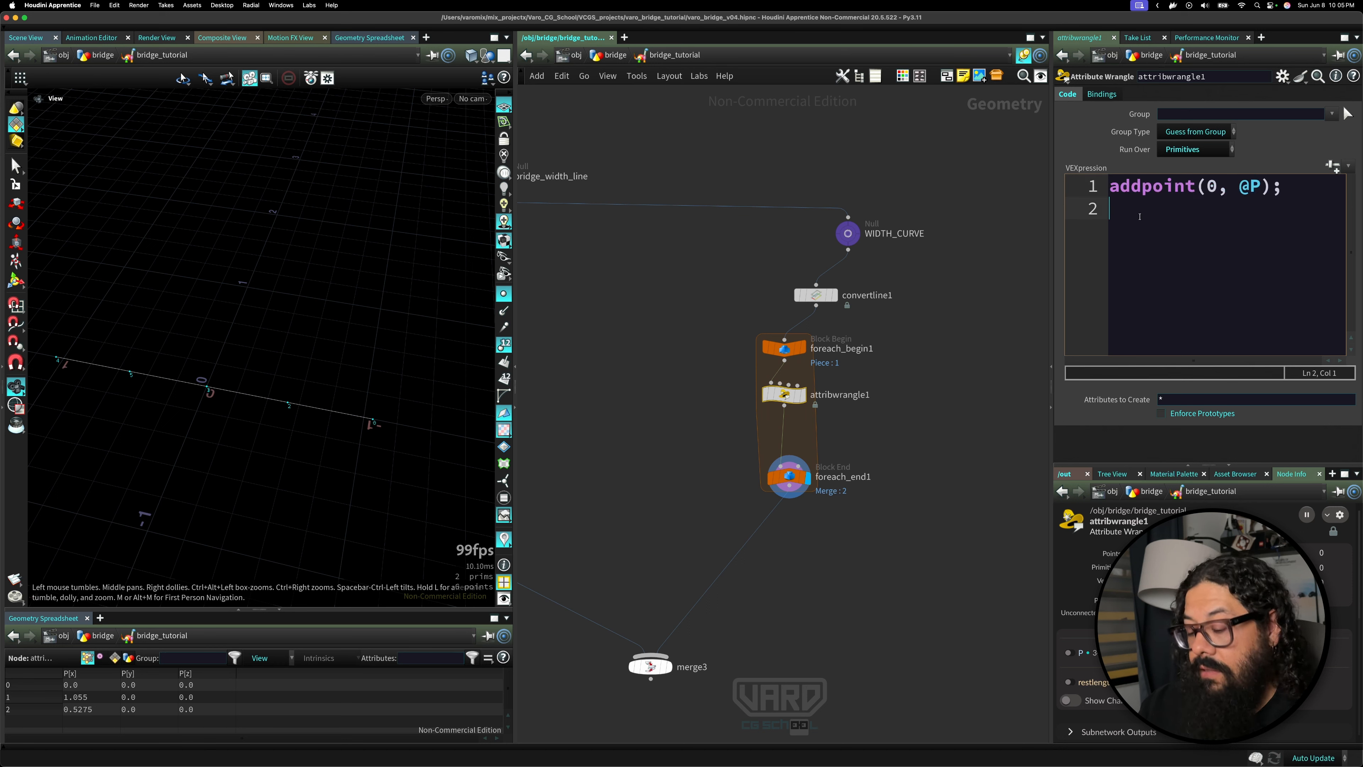
{"action": "type", "text": "addpoint(0, @P);"}
- Try 1 as the geometry handle in the second addpoint call, and restore it to 0
{"action": "double_click", "coordinate": [1211, 209]}
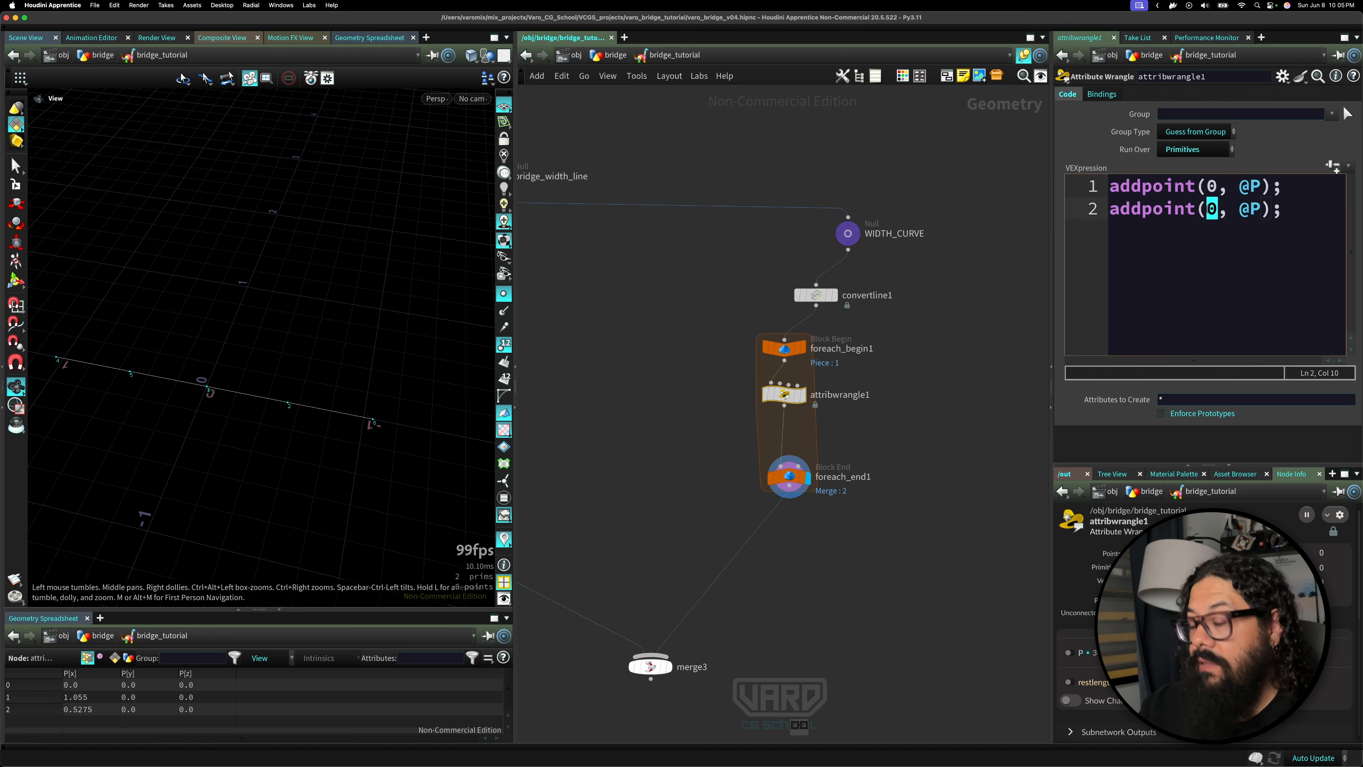
{"action": "type", "text": "1"}
{"action": "key", "text": "Return"}
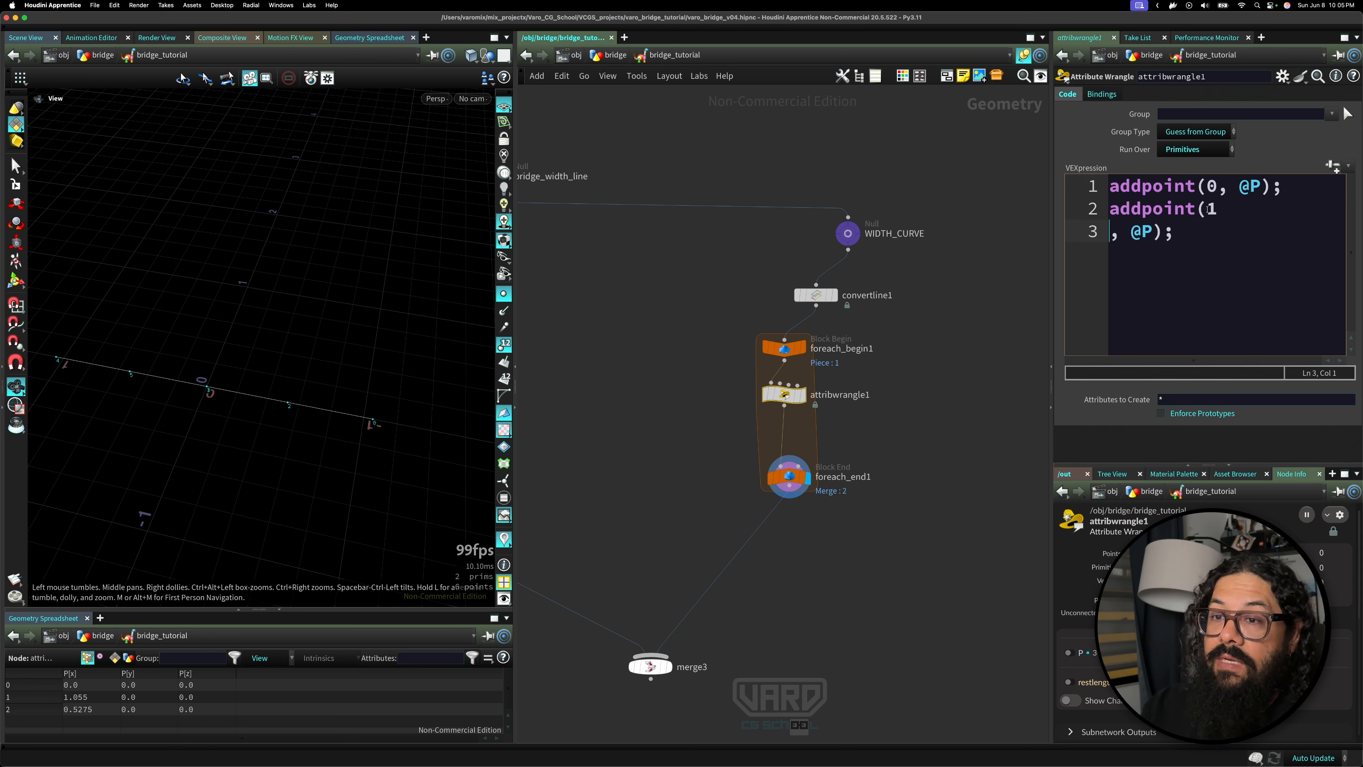
{"action": "key", "text": "BackSpace"}
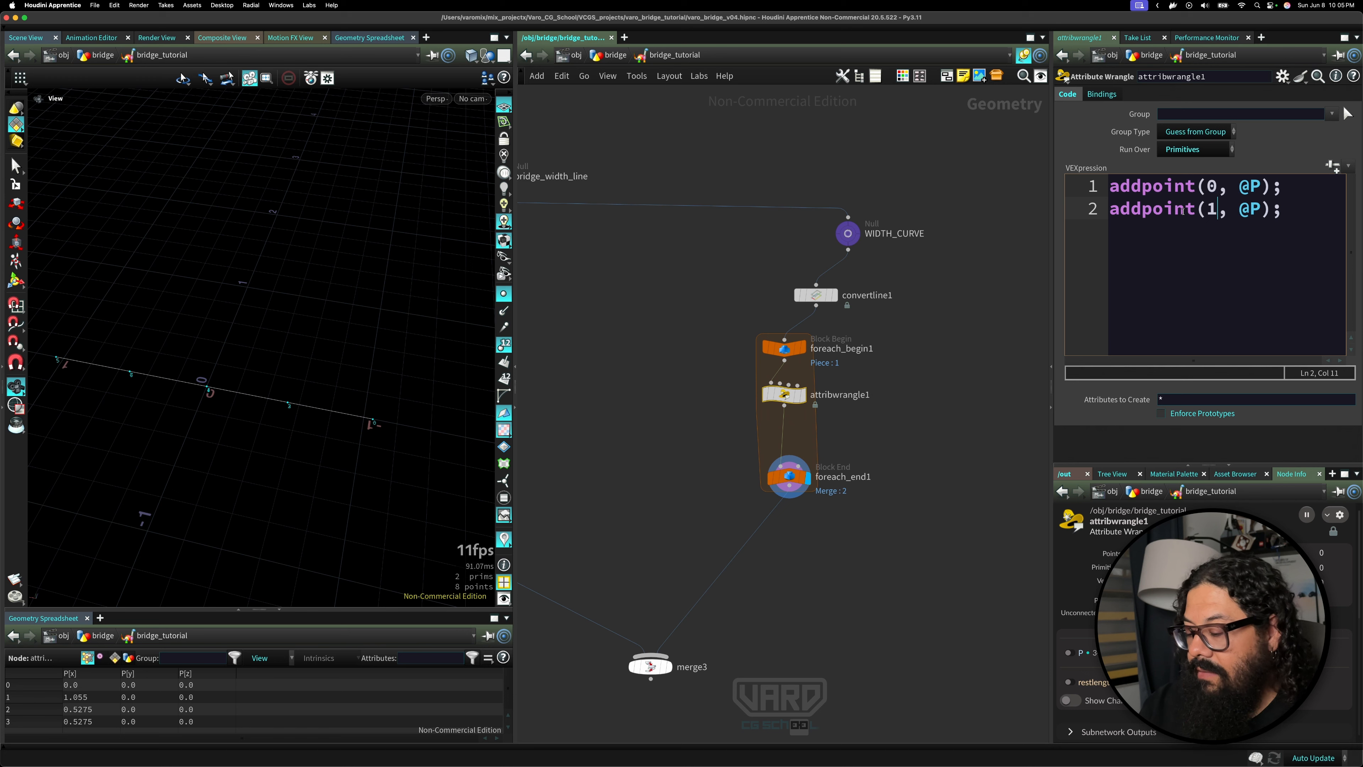
{"action": "key", "text": "BackSpace"}
{"action": "type", "text": "0"}
{"action": "key", "text": "BackSpace"}
{"action": "type", "text": "0"}
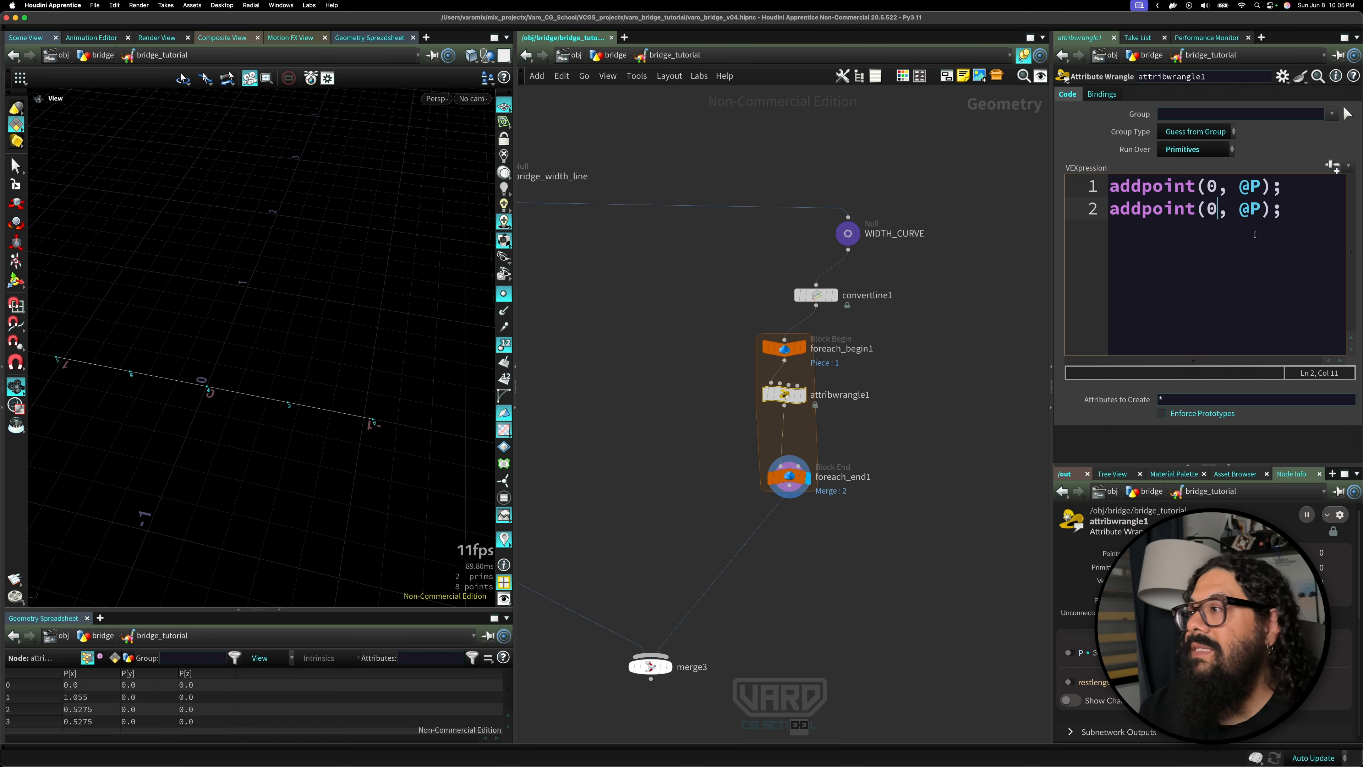
{"action": "key", "text": "Right"}
{"action": "key", "text": "Right"}
{"action": "key", "text": "Right"}
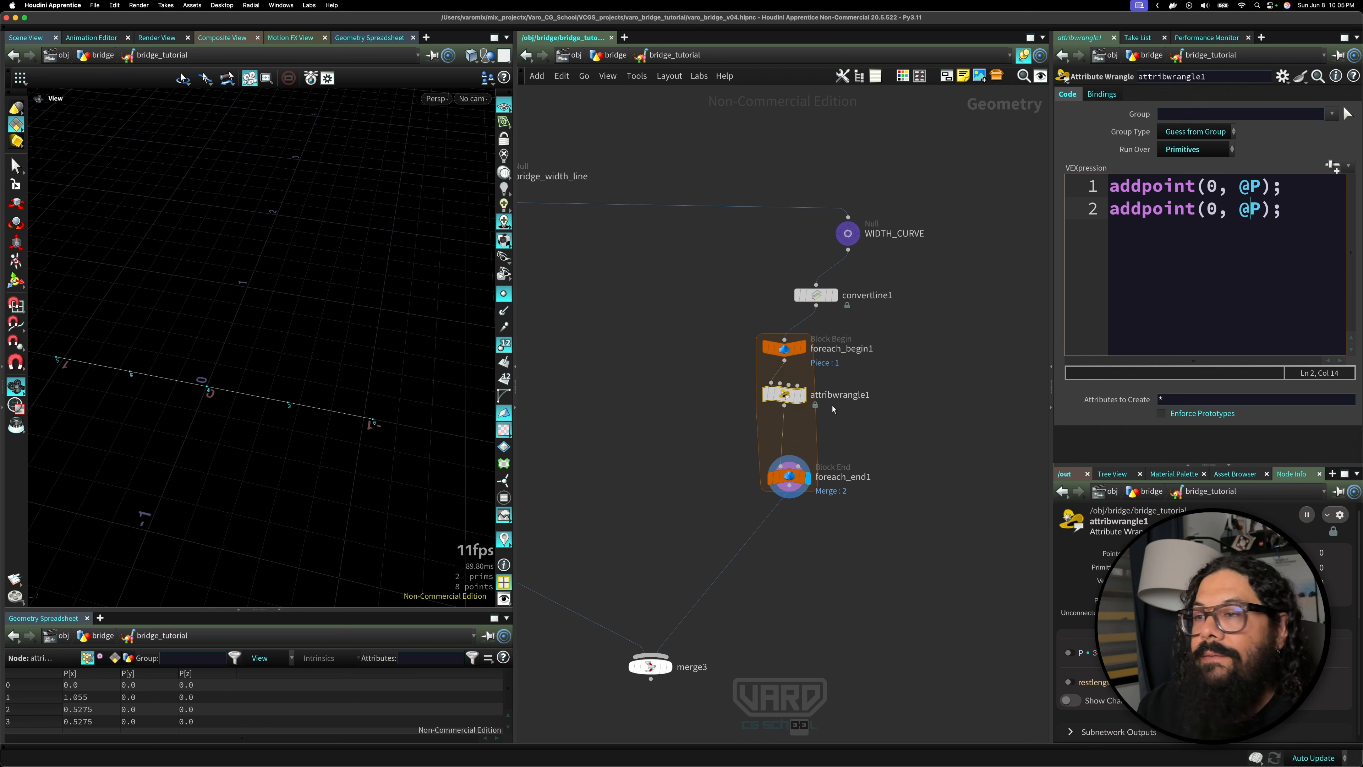
- Inspect the node info of attribwrangle1 and foreach_end1 to compare their point and primitive counts
{"action": "middle_click", "coordinate": [792, 402]}
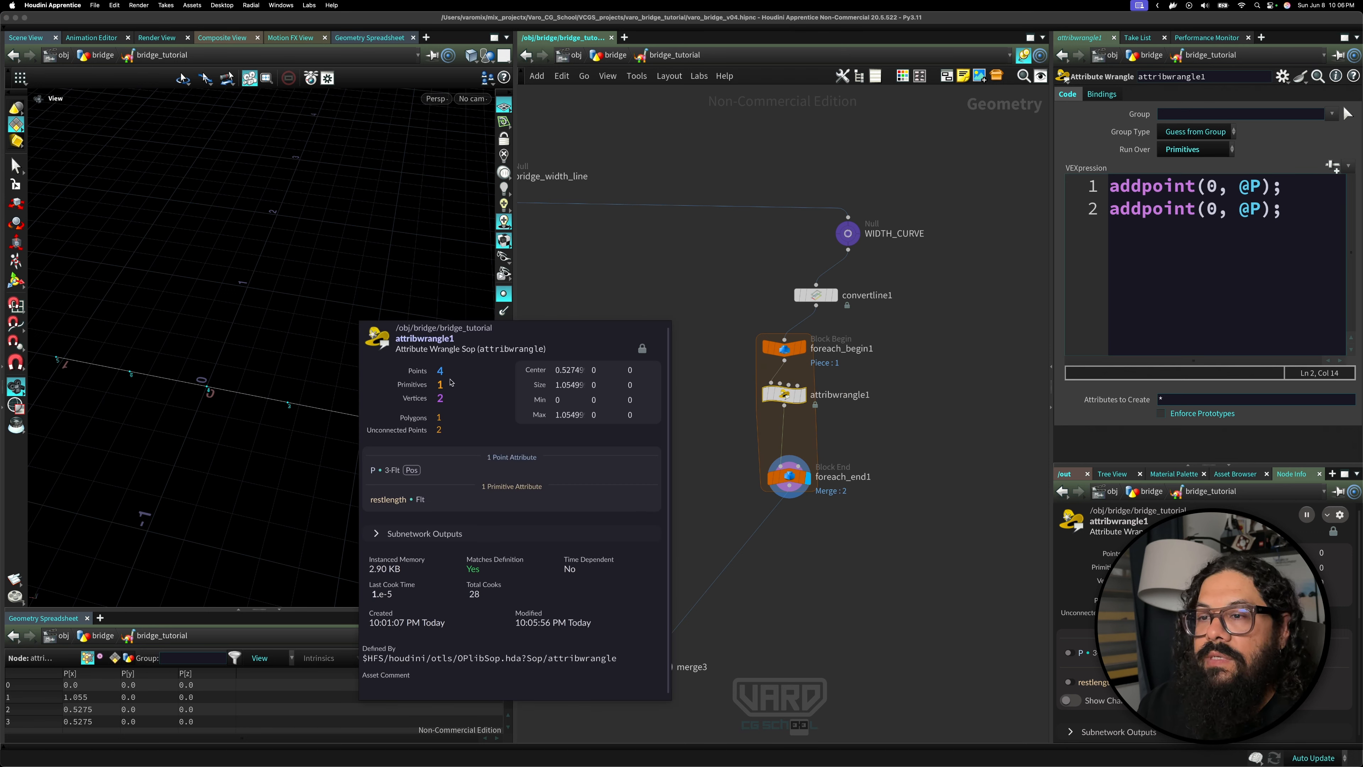
{"action": "left_click", "coordinate": [795, 480]}
{"action": "middle_click", "coordinate": [789, 481]}
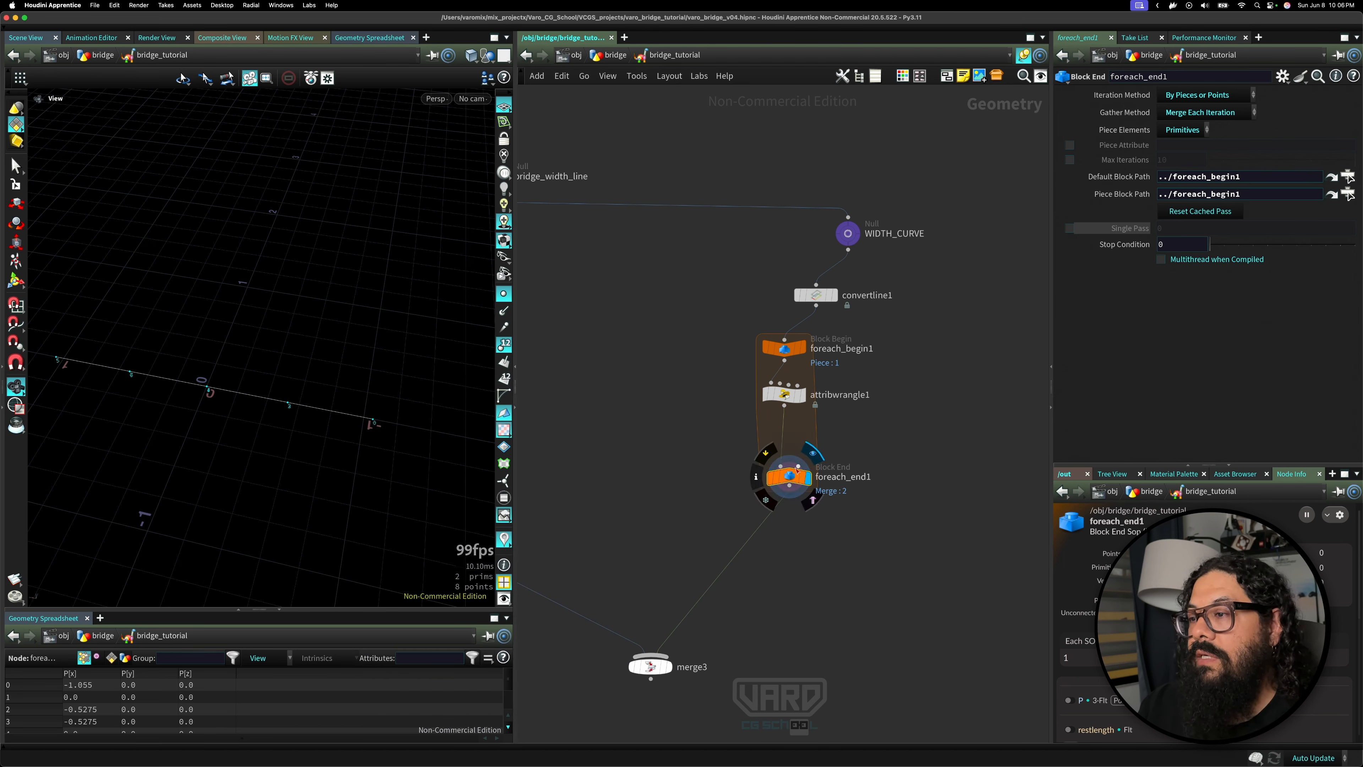
- Start a removeprim( call on a new third line of attribwrangle1's VEX code
{"action": "left_click", "coordinate": [785, 395]}
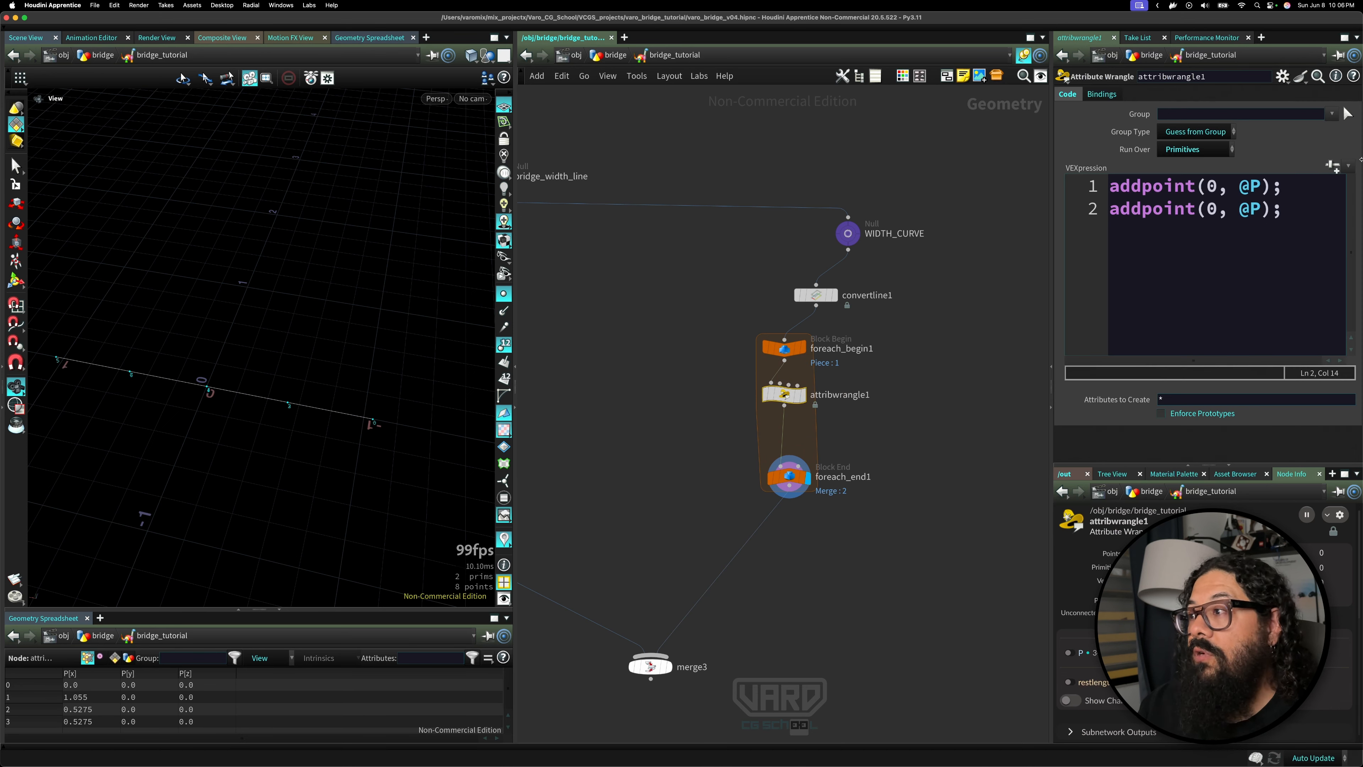
{"action": "left_click", "coordinate": [1297, 220]}
{"action": "key", "text": "Return"}
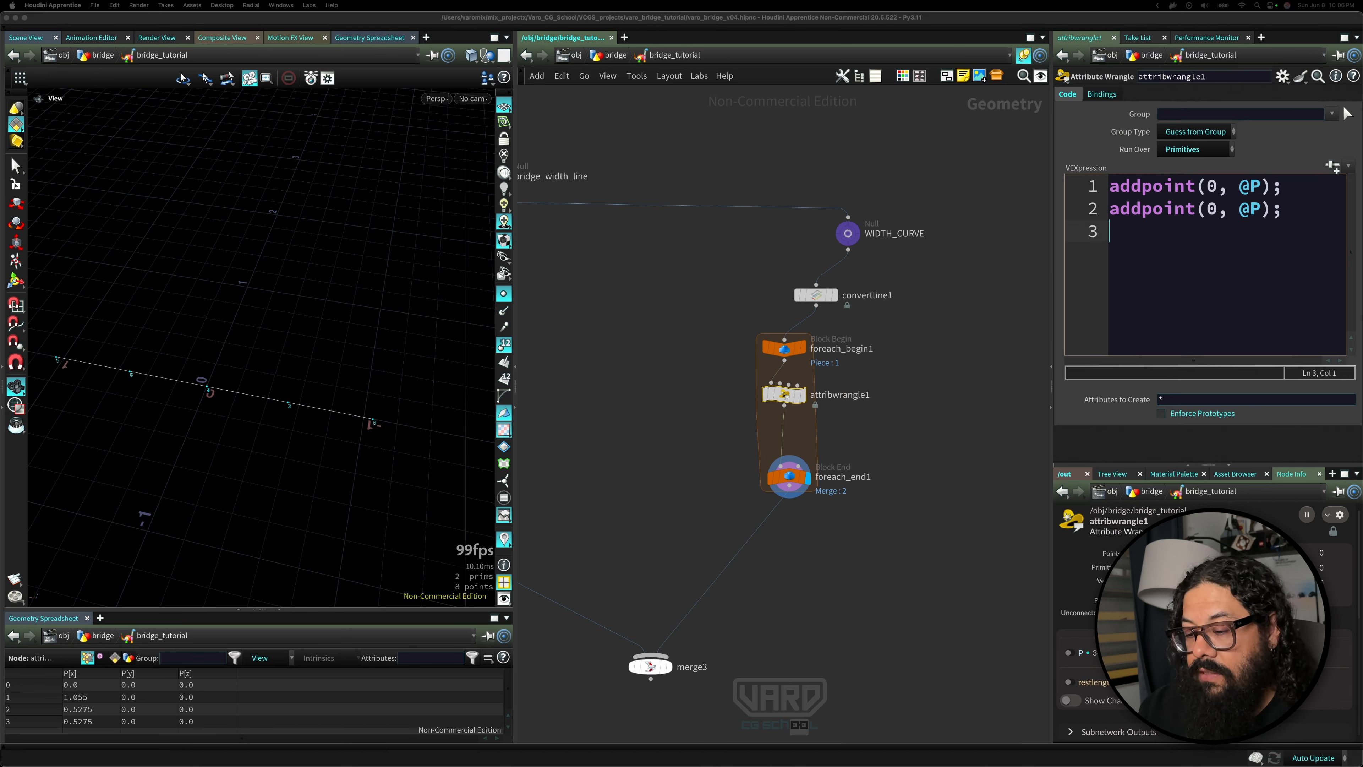
{"action": "left_click", "coordinate": [1183, 232]}
{"action": "type", "text": "remp"}
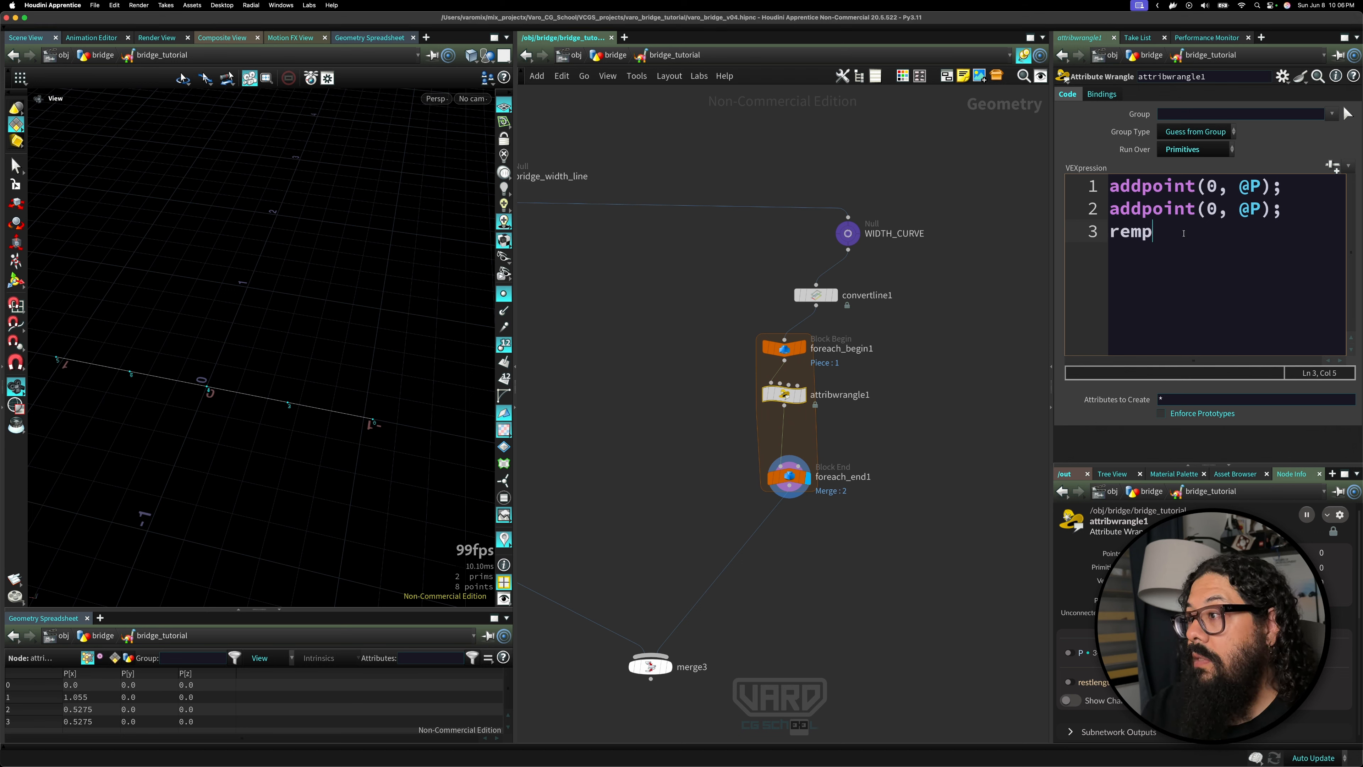
{"action": "key", "text": "BackSpace"}
{"action": "type", "text": "ovePro,"}
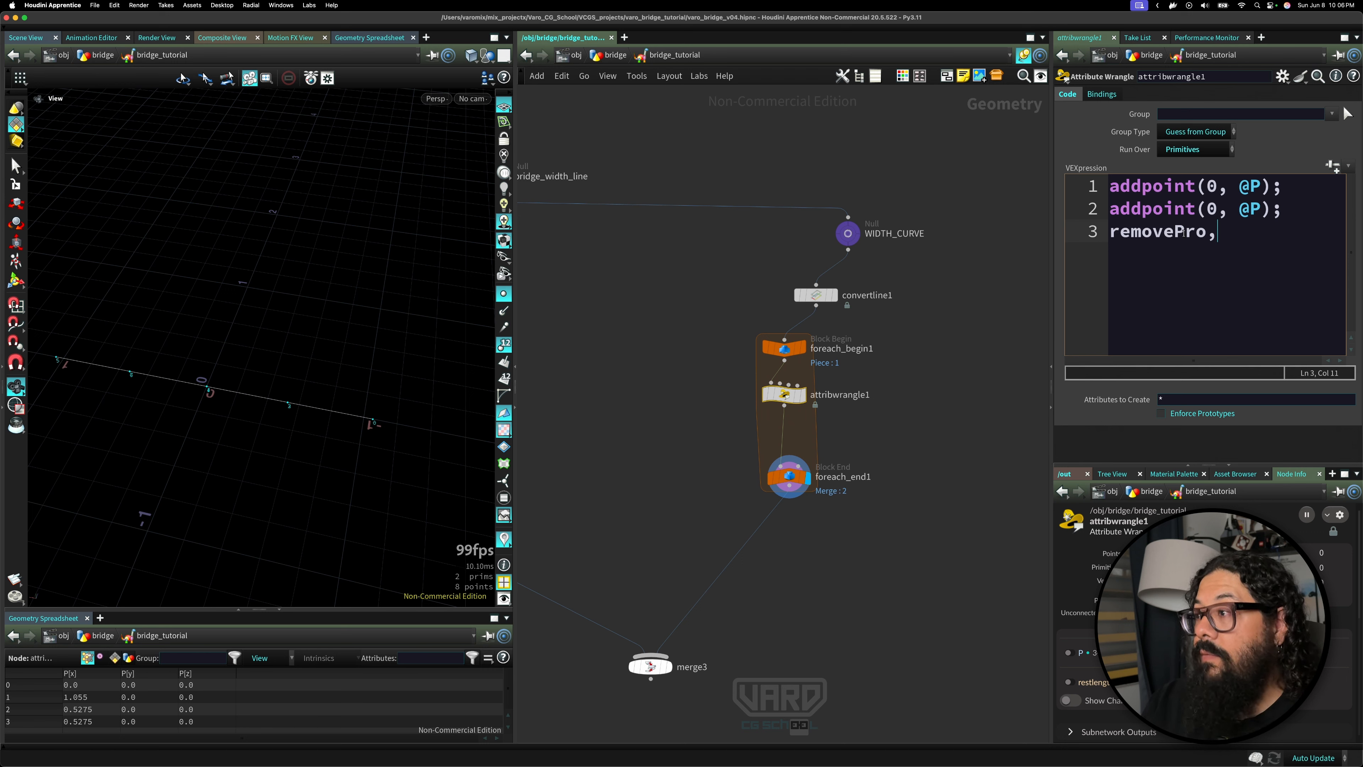
{"action": "key", "text": "BackSpace"}
{"action": "key", "text": "BackSpace"}
{"action": "key", "text": "BackSpace"}
{"action": "key", "text": "BackSpace"}
{"action": "type", "text": "prim"}
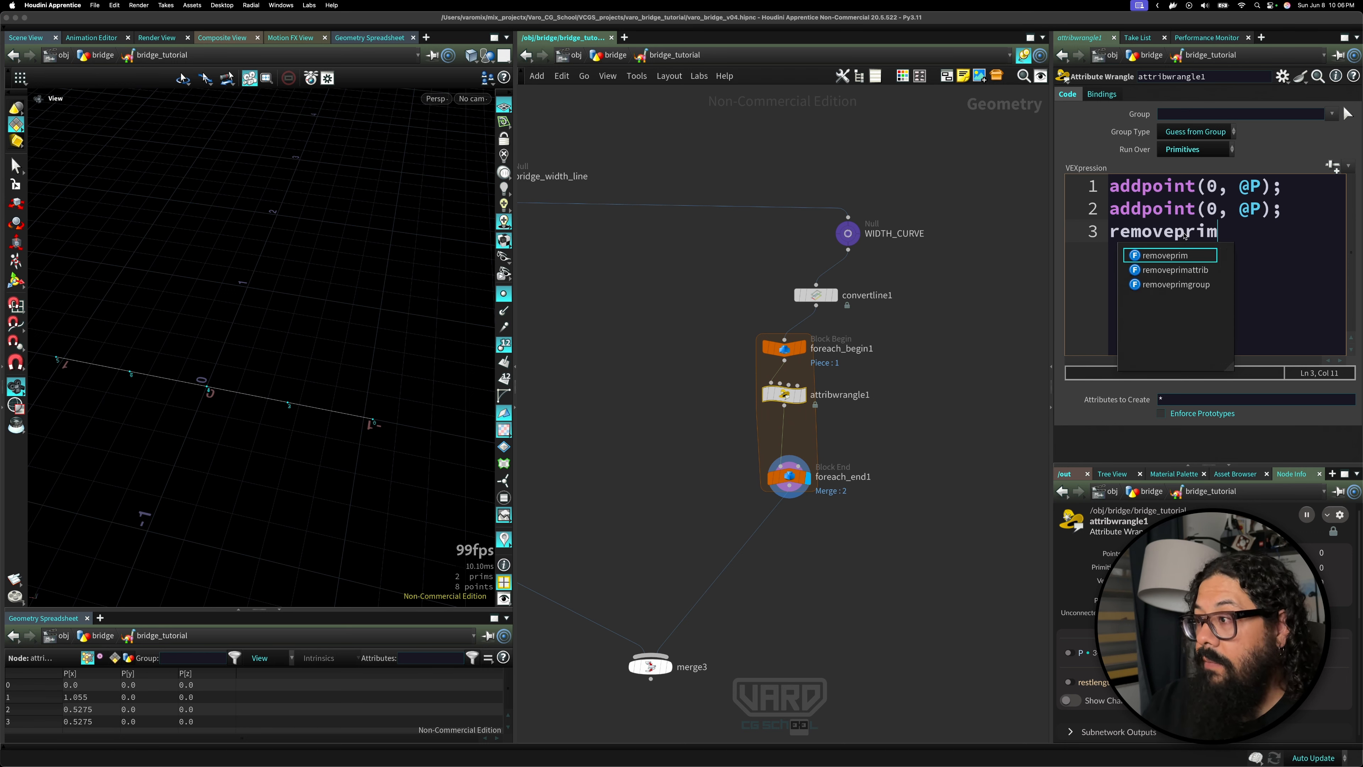
{"action": "type", "text": "("}
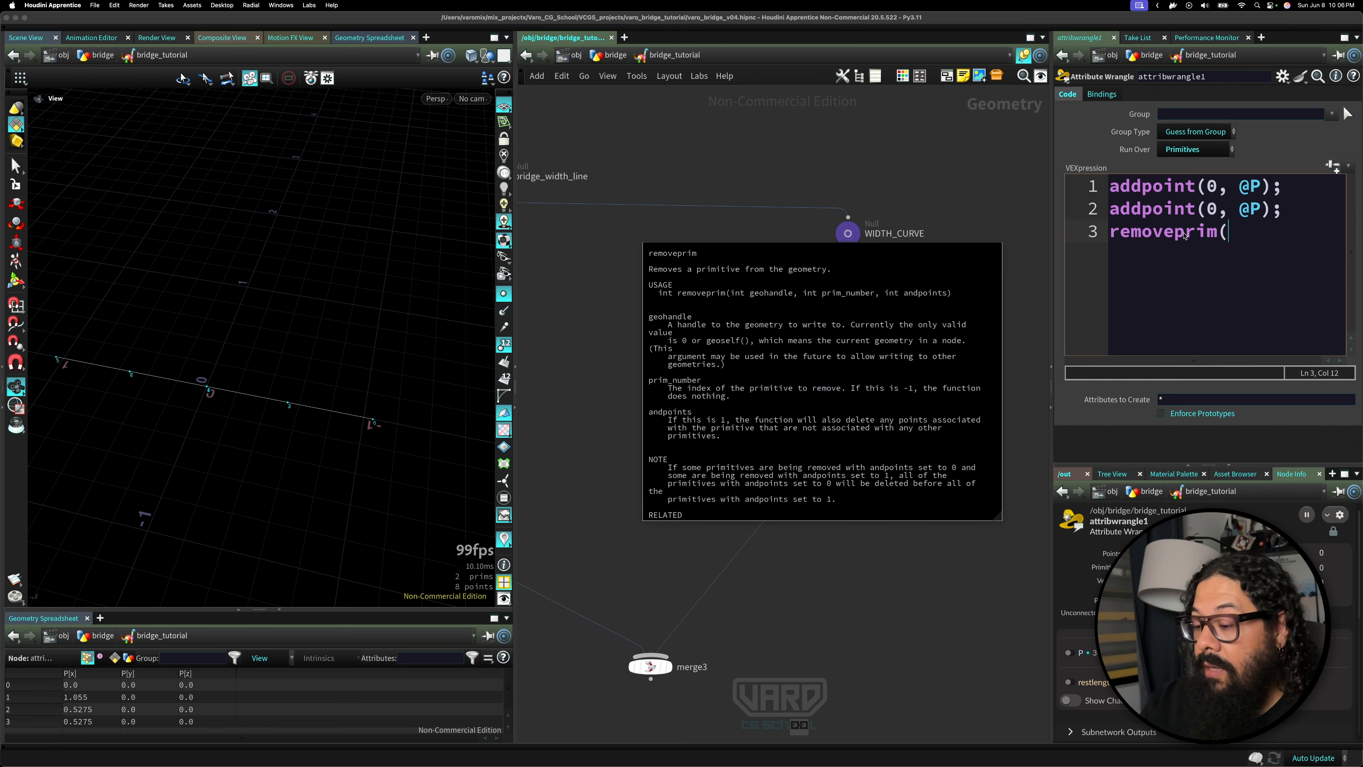
{"action": "type", "text": "0, "}
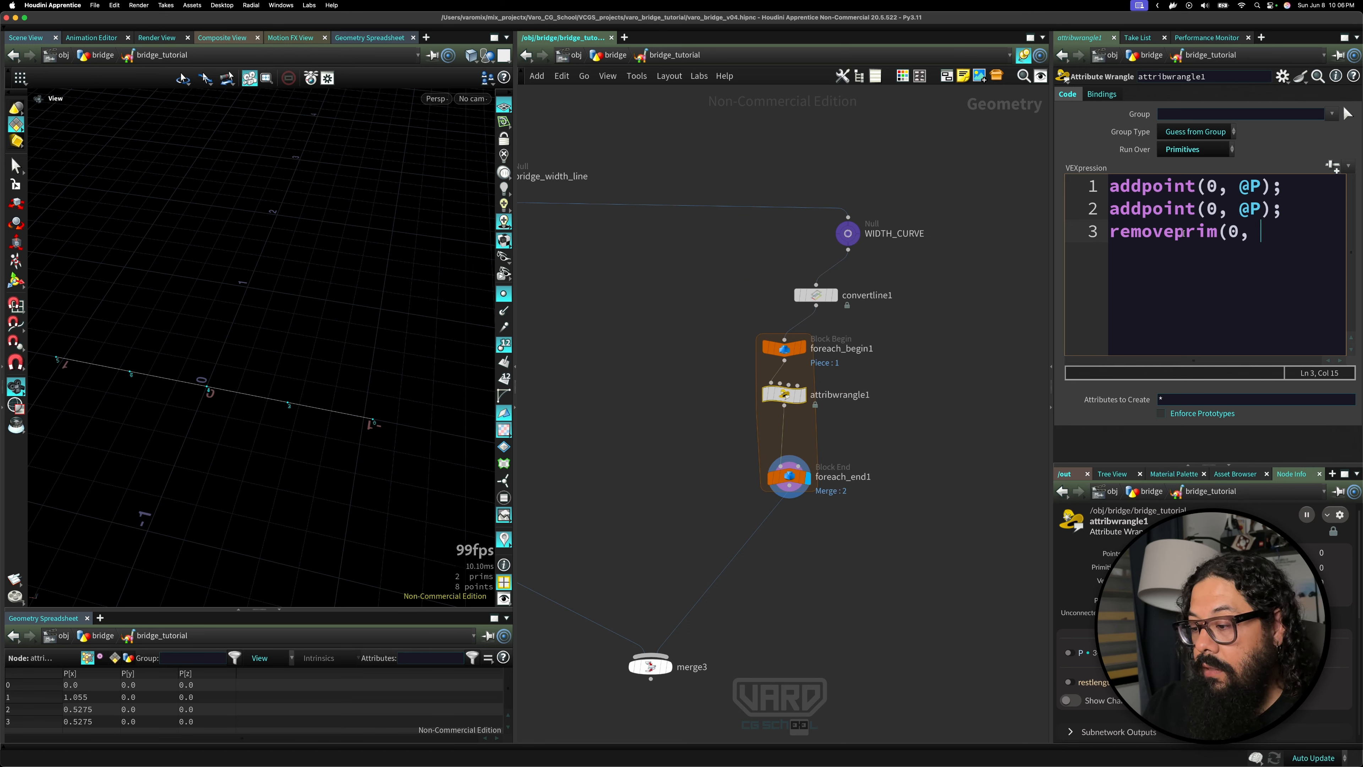
{"action": "type", "text": "@primnu"}
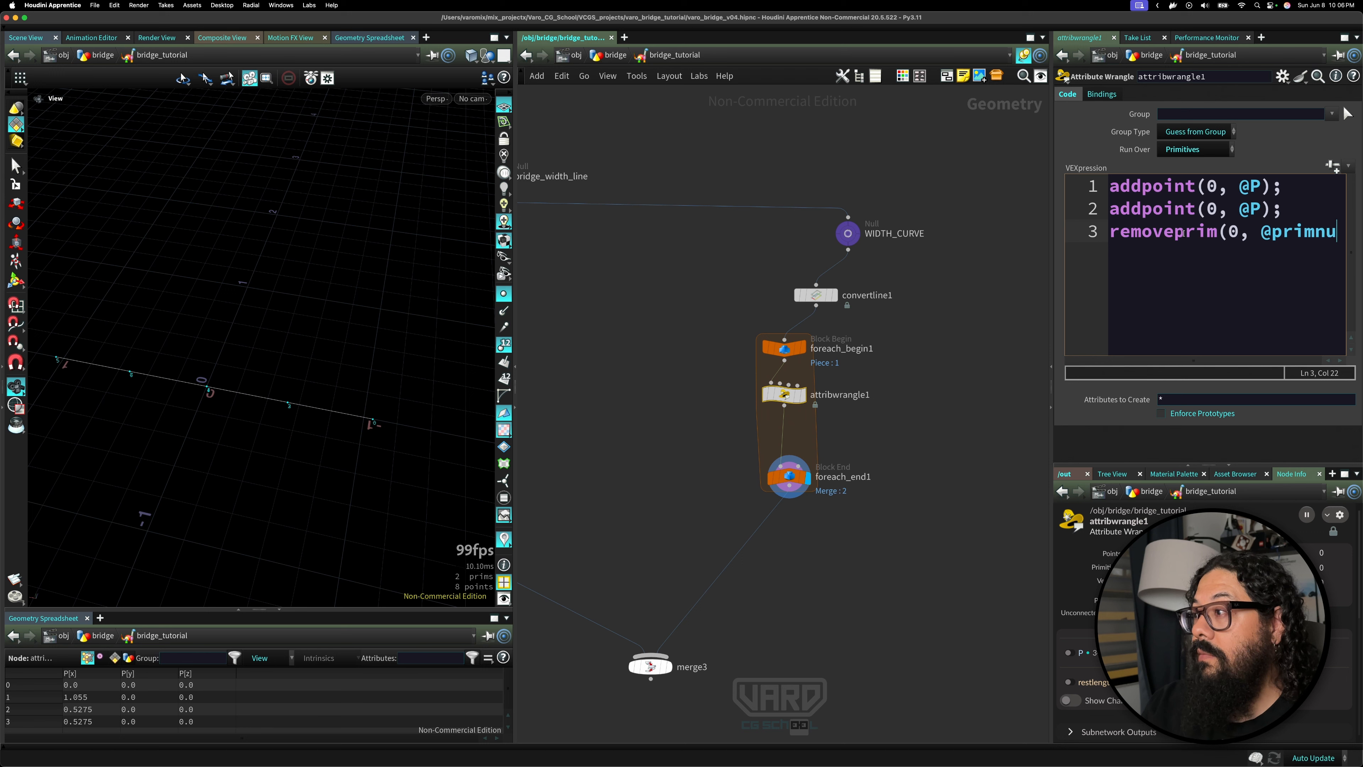
{"action": "key", "text": "BackSpace"}
{"action": "key", "text": "BackSpace"}
{"action": "type", "text": "num"}
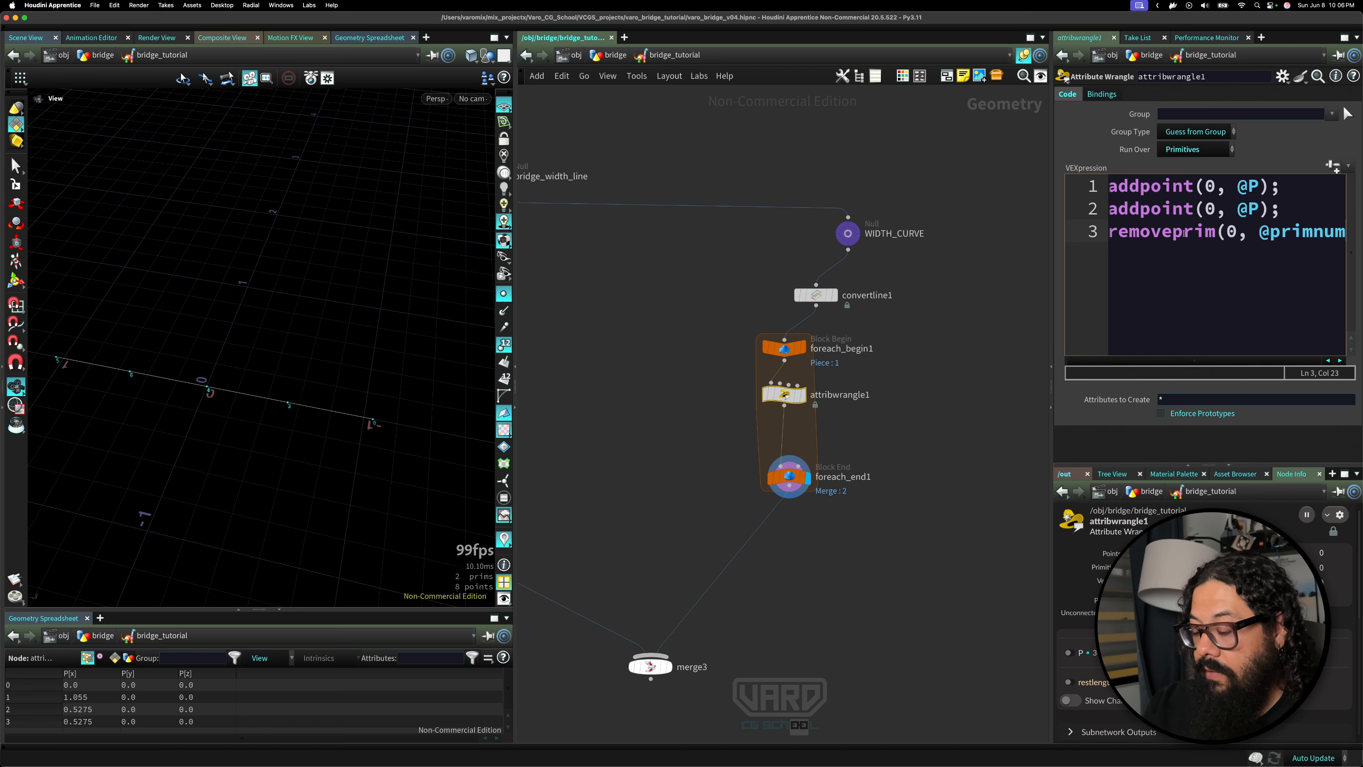
{"action": "type", "text": ", "}
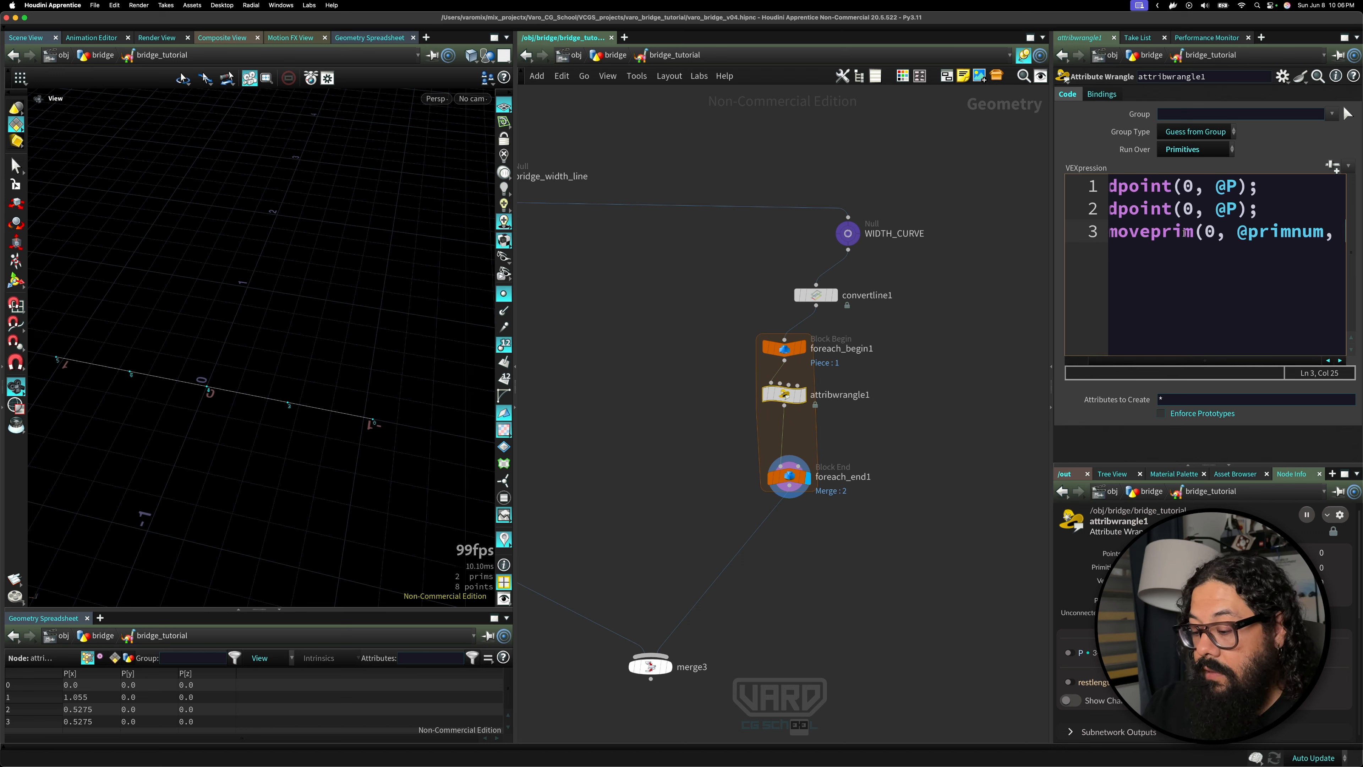
{"action": "type", "text": "1"}
{"action": "type", "text": "_"}
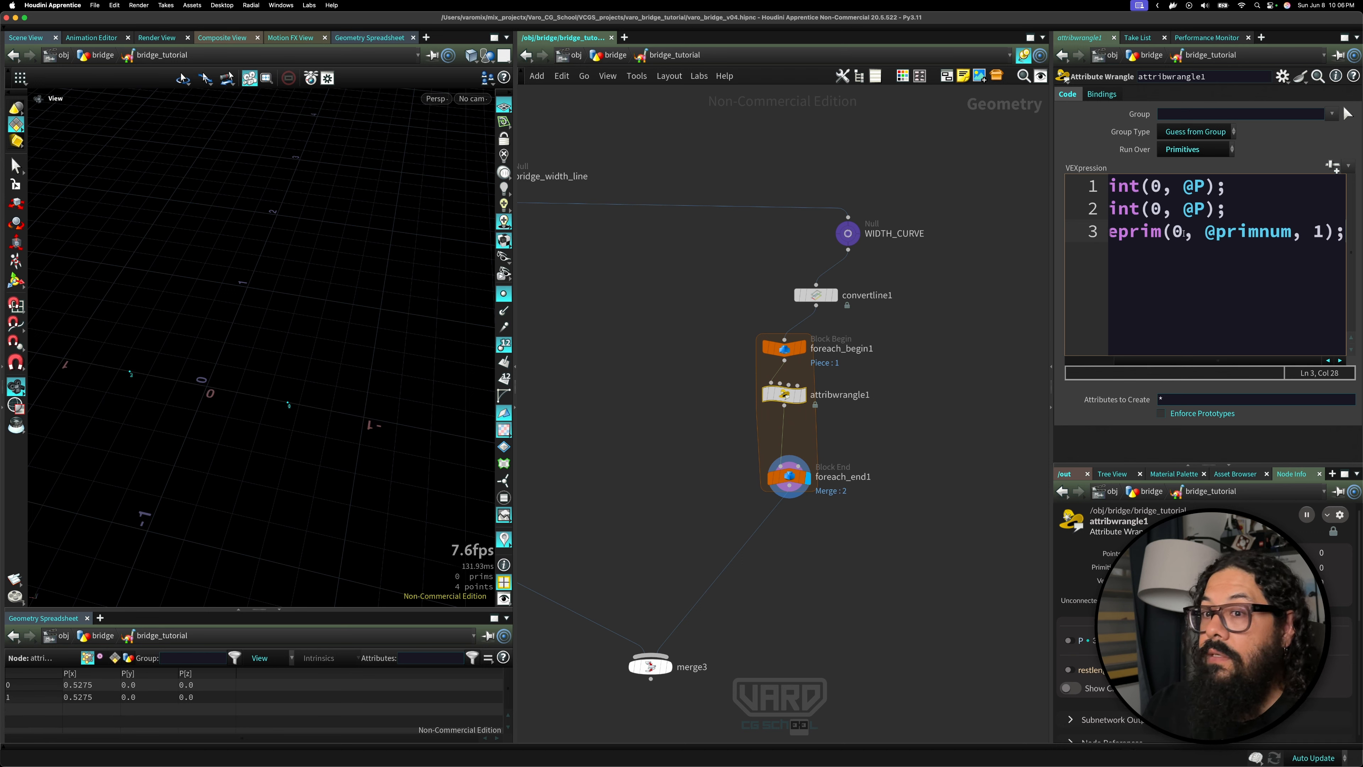
- Widen the parameter pane to fit the whole VEX code and bring up the removeprim function's help to read its arguments
{"action": "left_click_drag", "start_coordinate": [1053, 339], "coordinate": [894, 331]}
{"action": "left_click", "coordinate": [993, 251]}
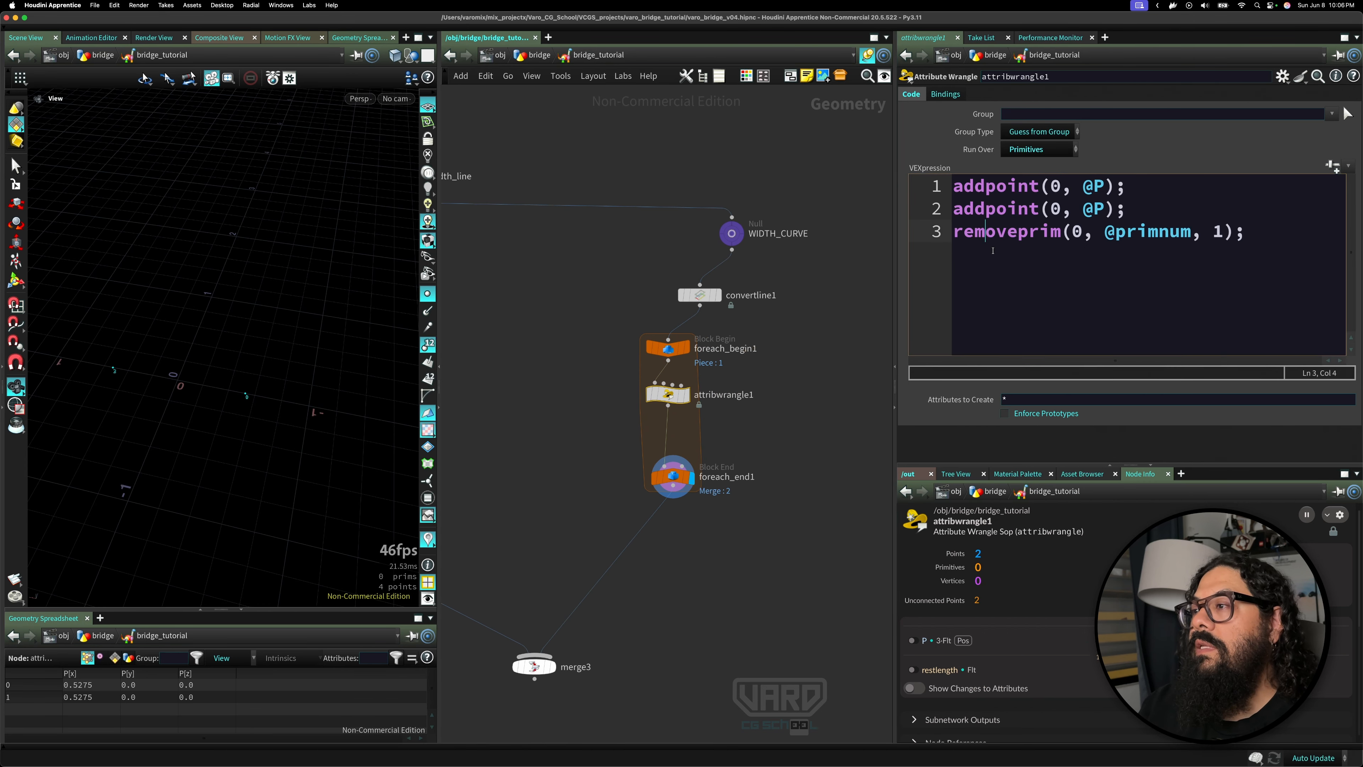
{"action": "left_click", "coordinate": [998, 230]}
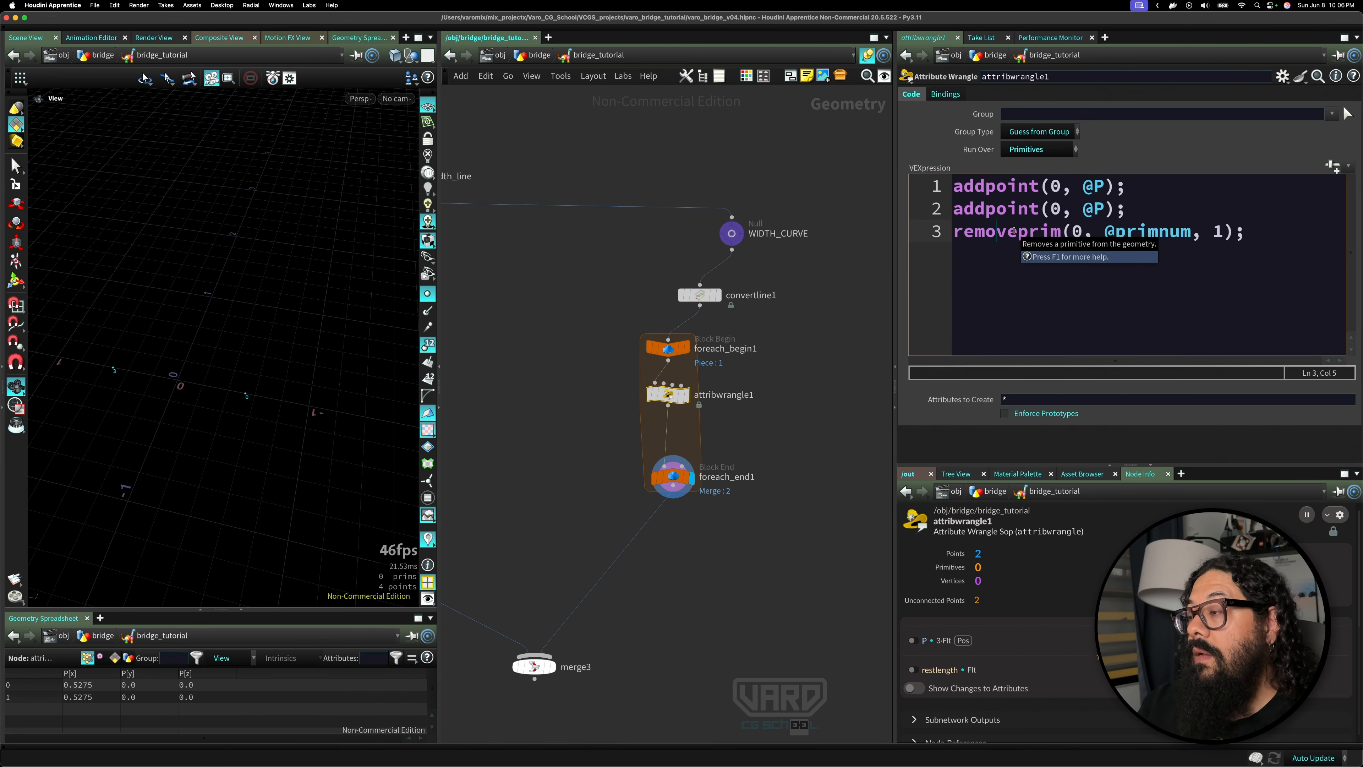
{"action": "left_click", "coordinate": [1076, 247]}
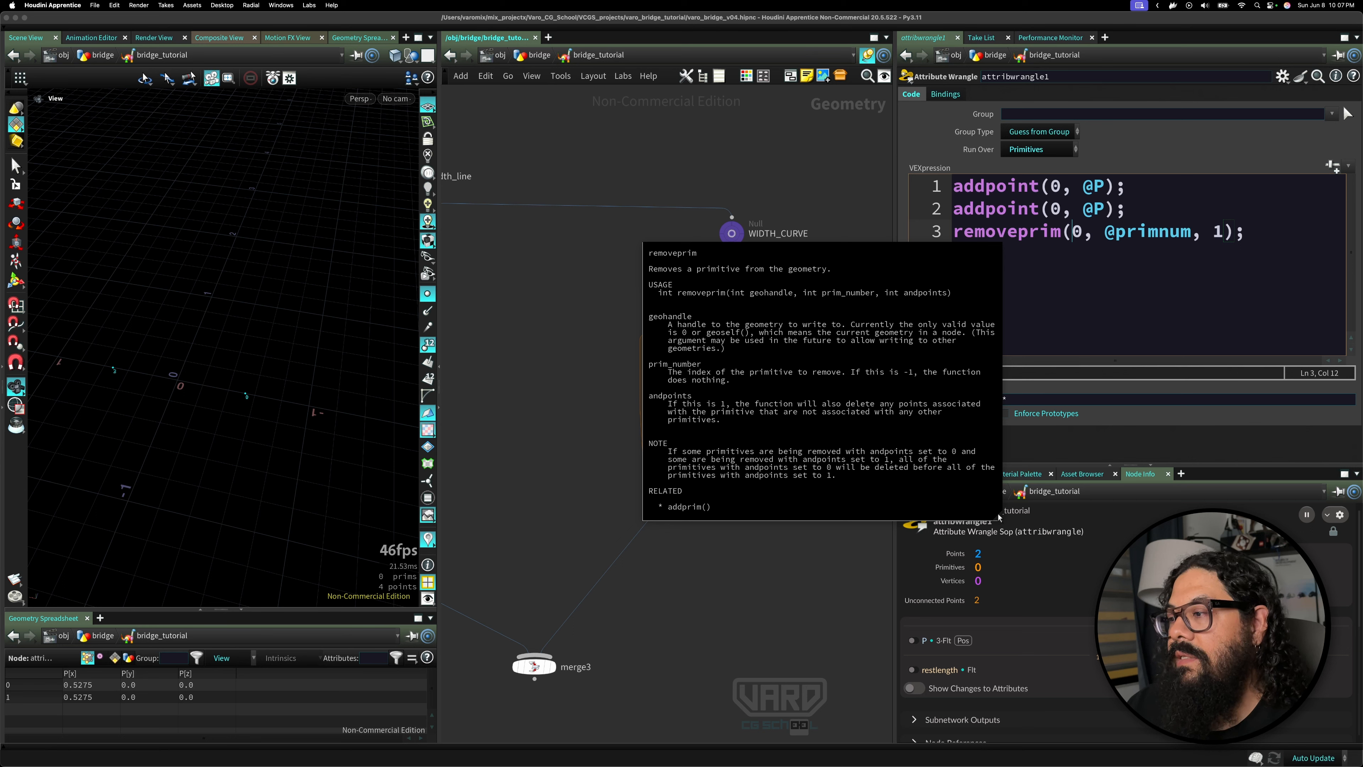
- Finish reading the removeprim help, dismiss it and return to the wrangle's code
{"action": "left_click_drag", "start_coordinate": [1000, 518], "coordinate": [1003, 489]}
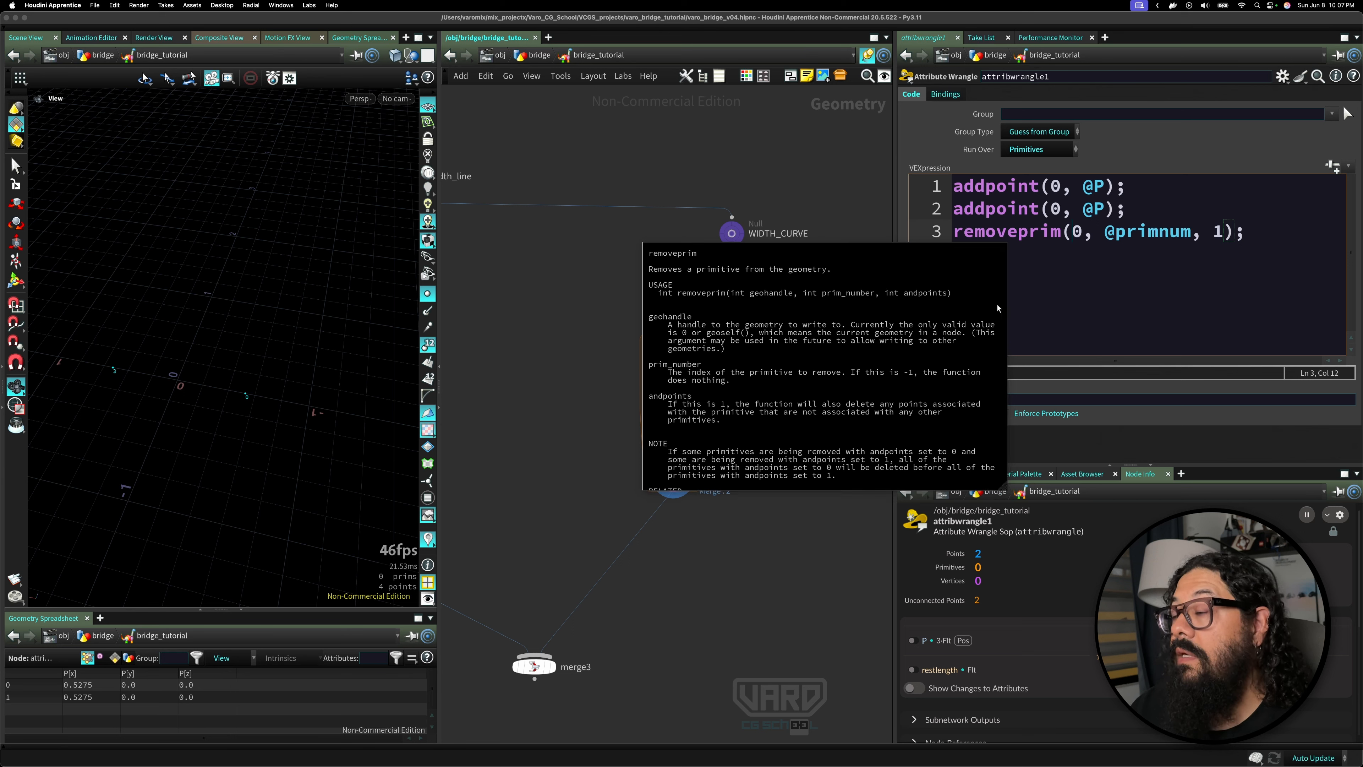
{"action": "left_click", "coordinate": [1025, 232]}
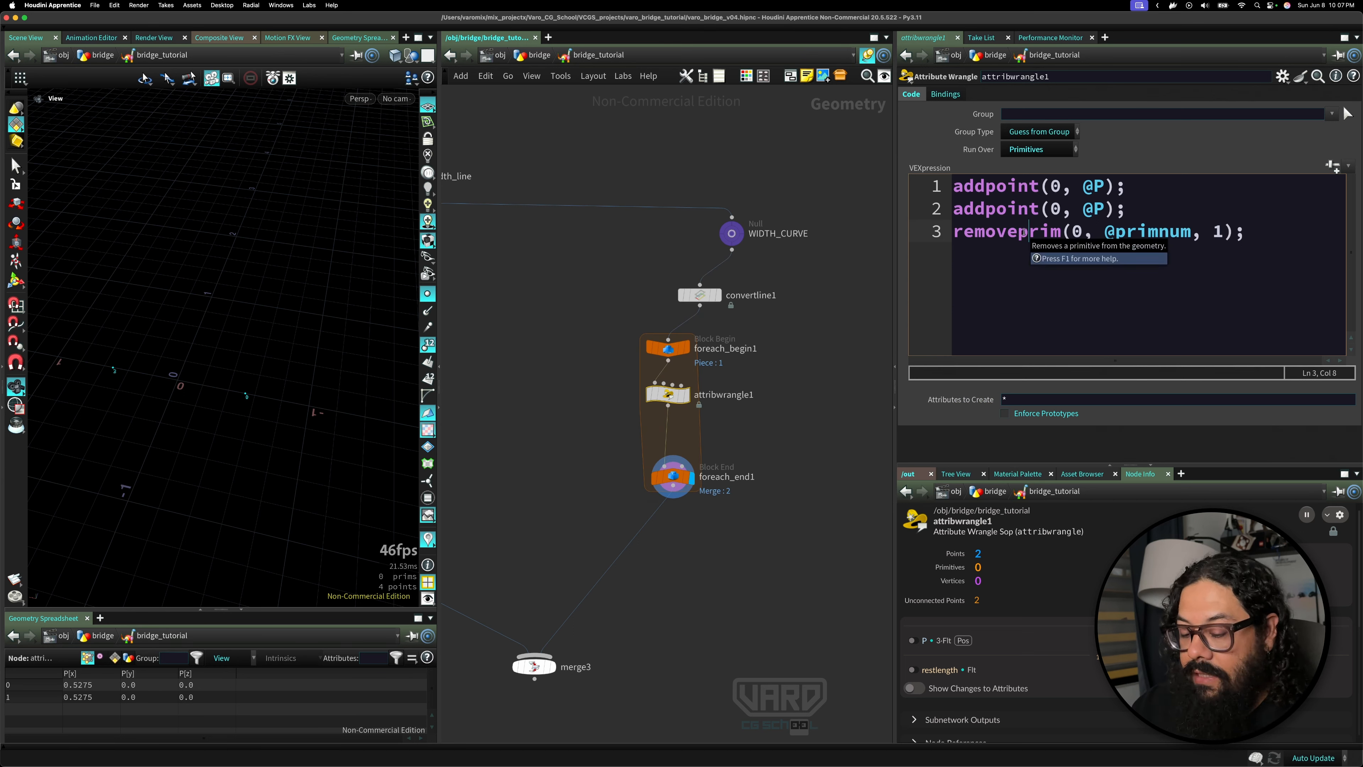
{"action": "left_click", "coordinate": [1018, 232]}
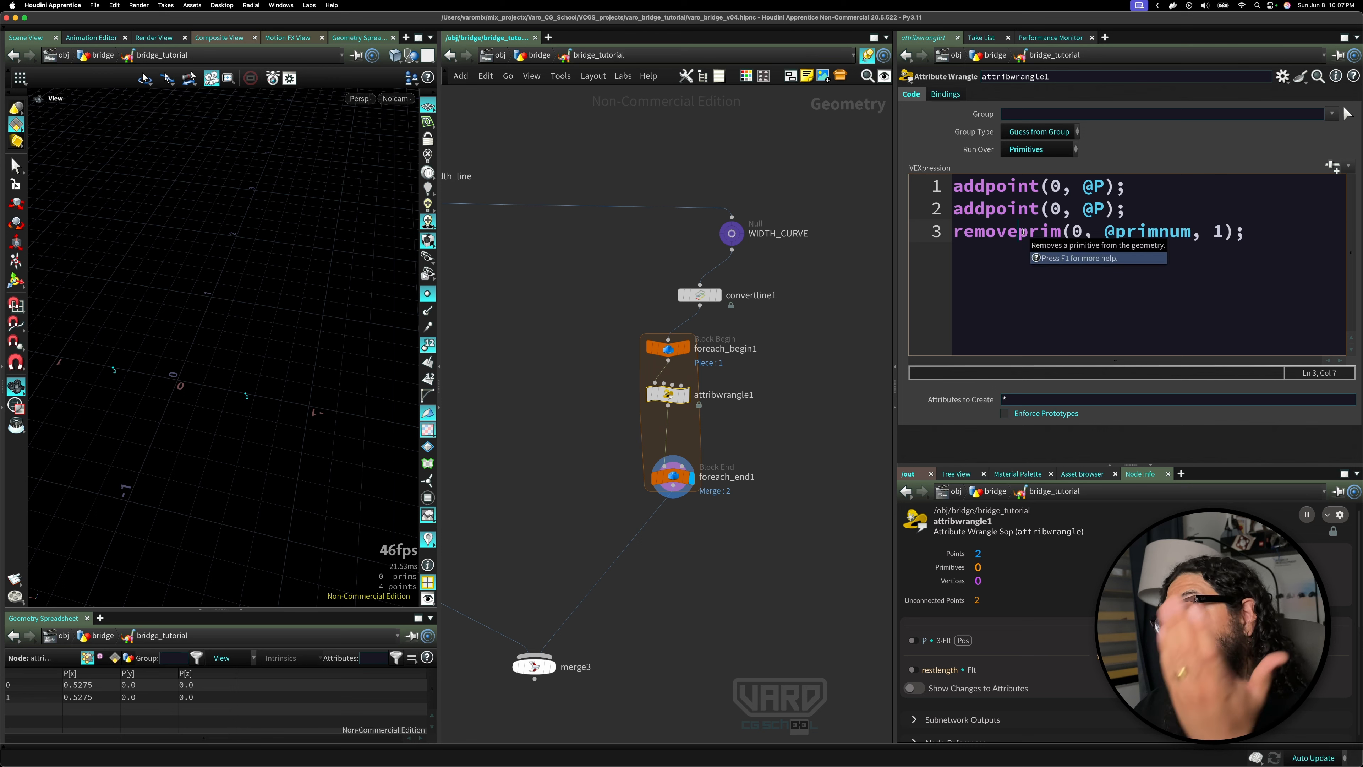
{"action": "key", "text": "Left"}
{"action": "key", "text": "Left"}
{"action": "key", "text": "Left"}
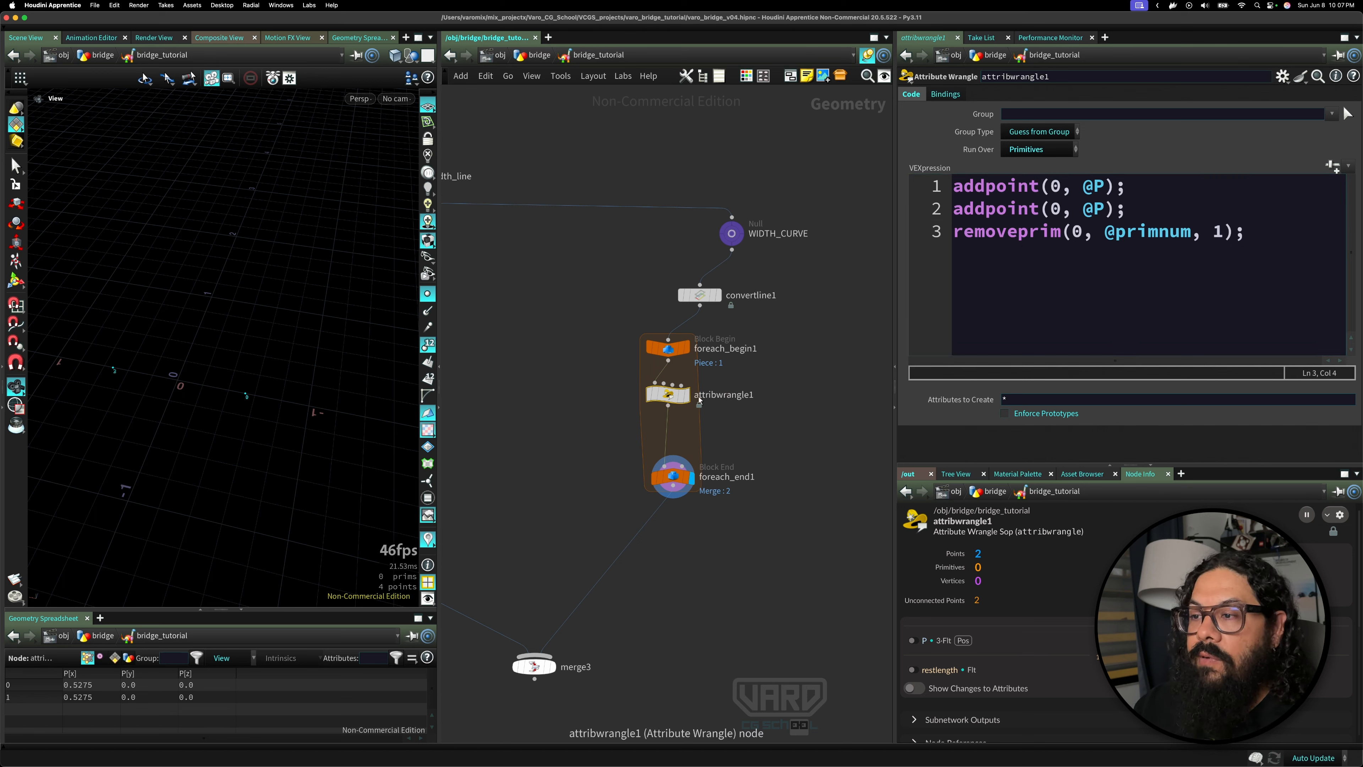
- Rename the attribwrangle1 node inside the for-each loop to add_center_pts
{"action": "double_click", "coordinate": [711, 396]}
{"action": "type", "text": "ad"}
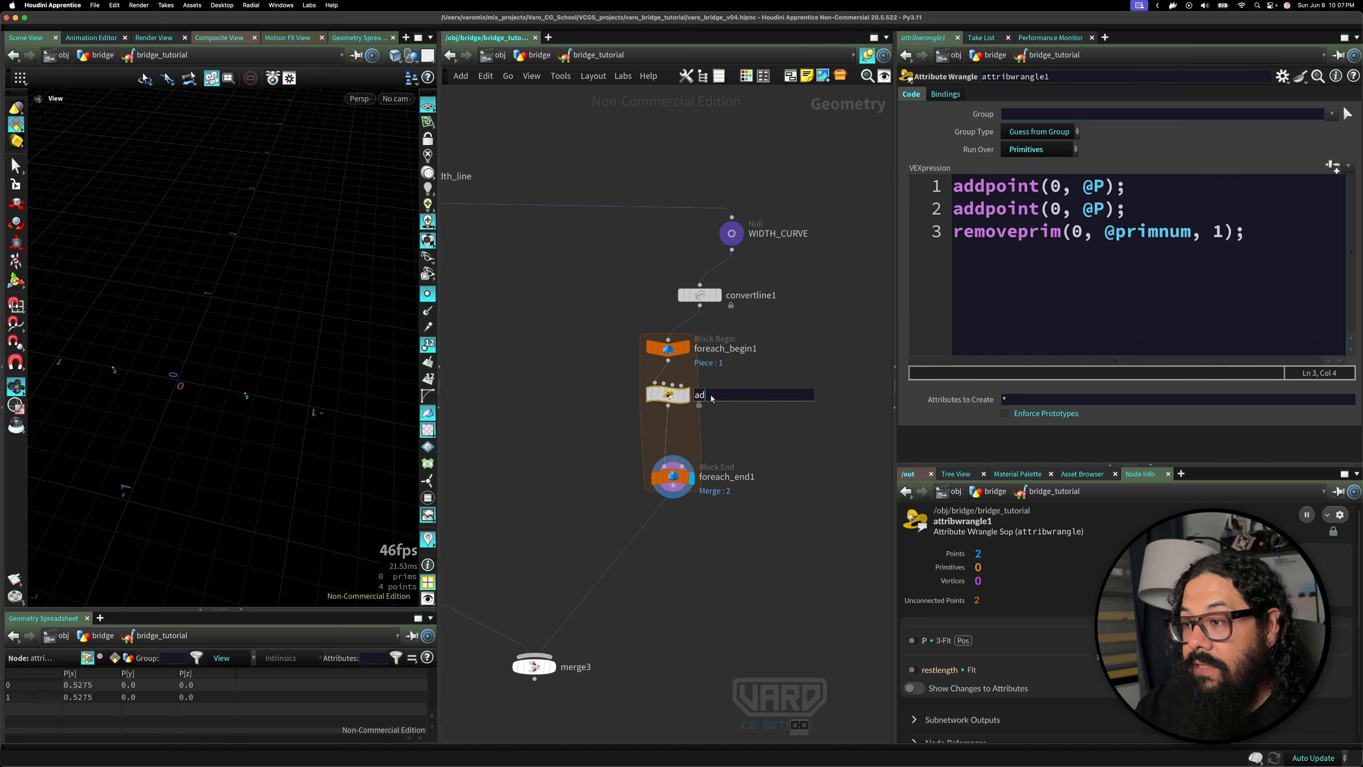
{"action": "type", "text": "d_center_pts"}
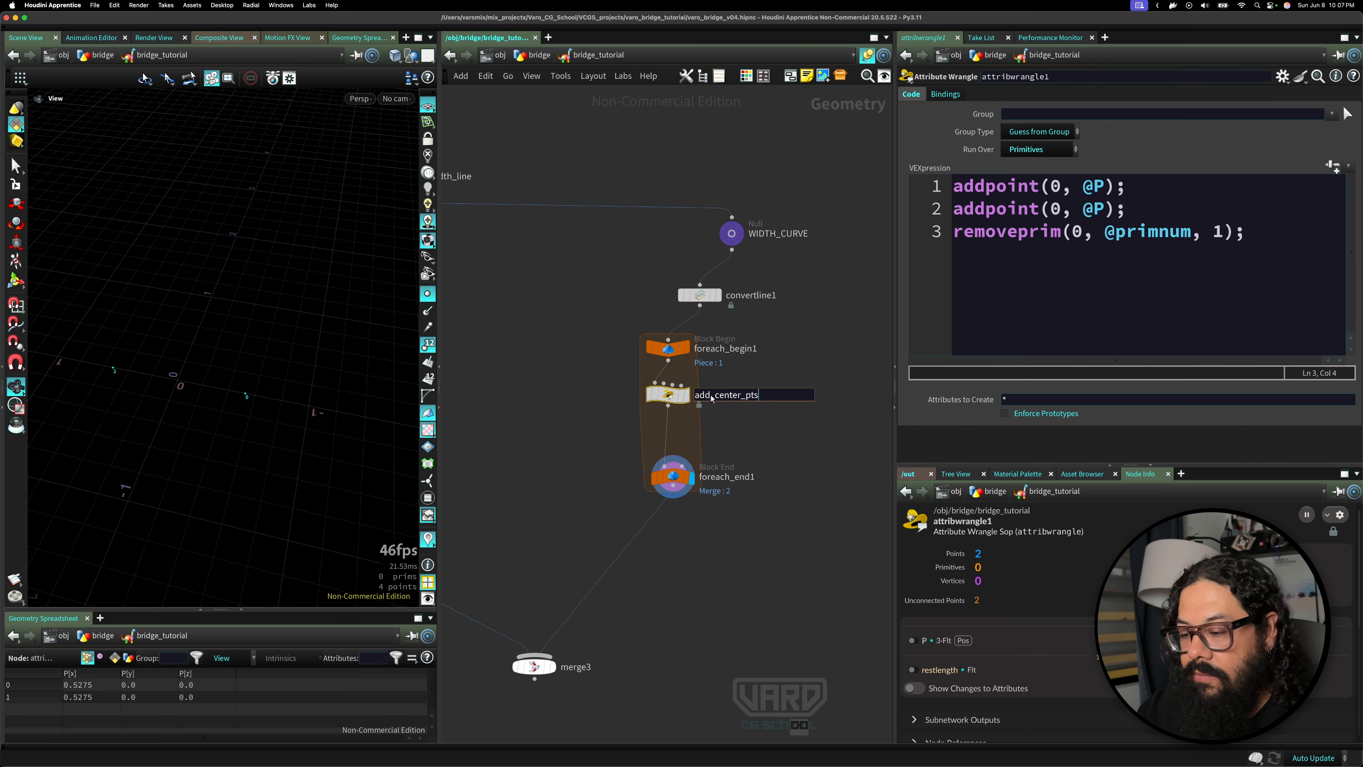
{"action": "key", "text": "Return"}
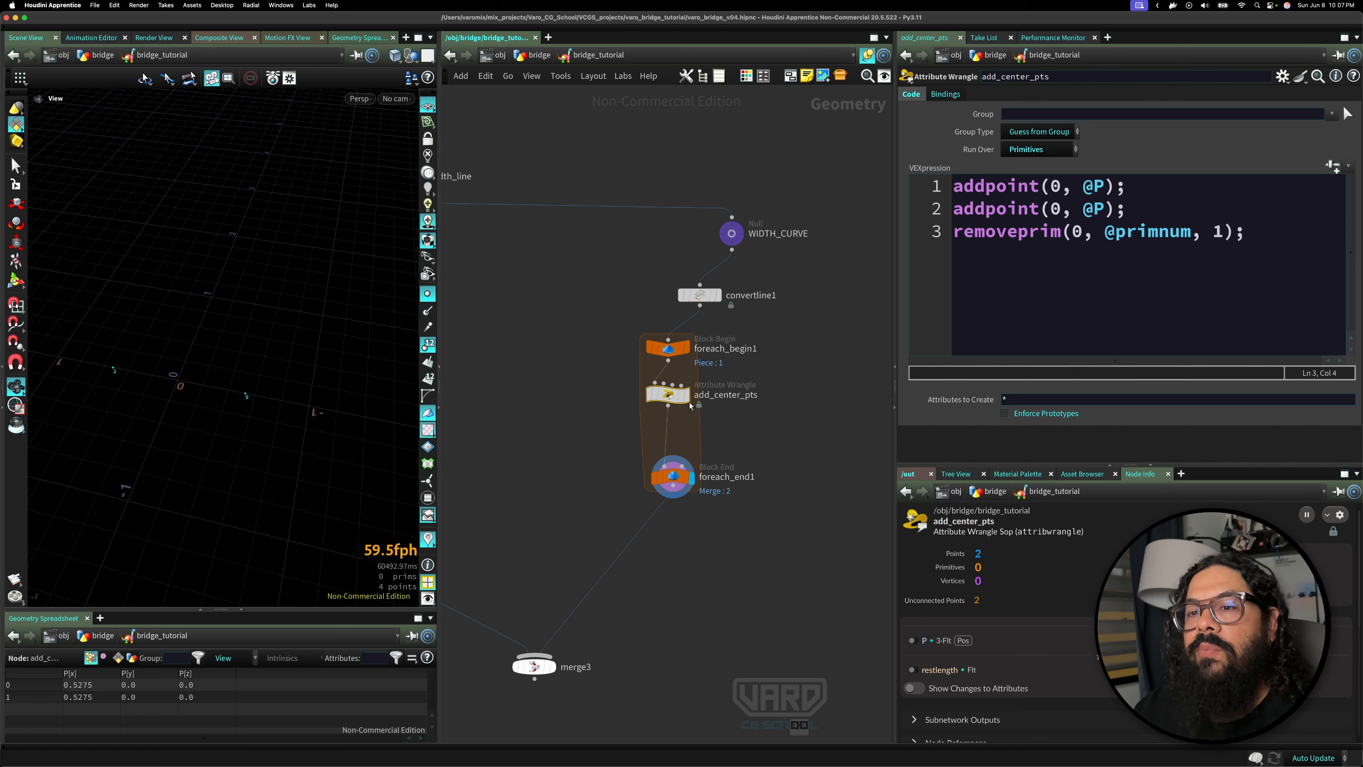
{"action": "scroll", "coordinate": [243, 392], "scroll_direction": "up", "scroll_amount": 2}
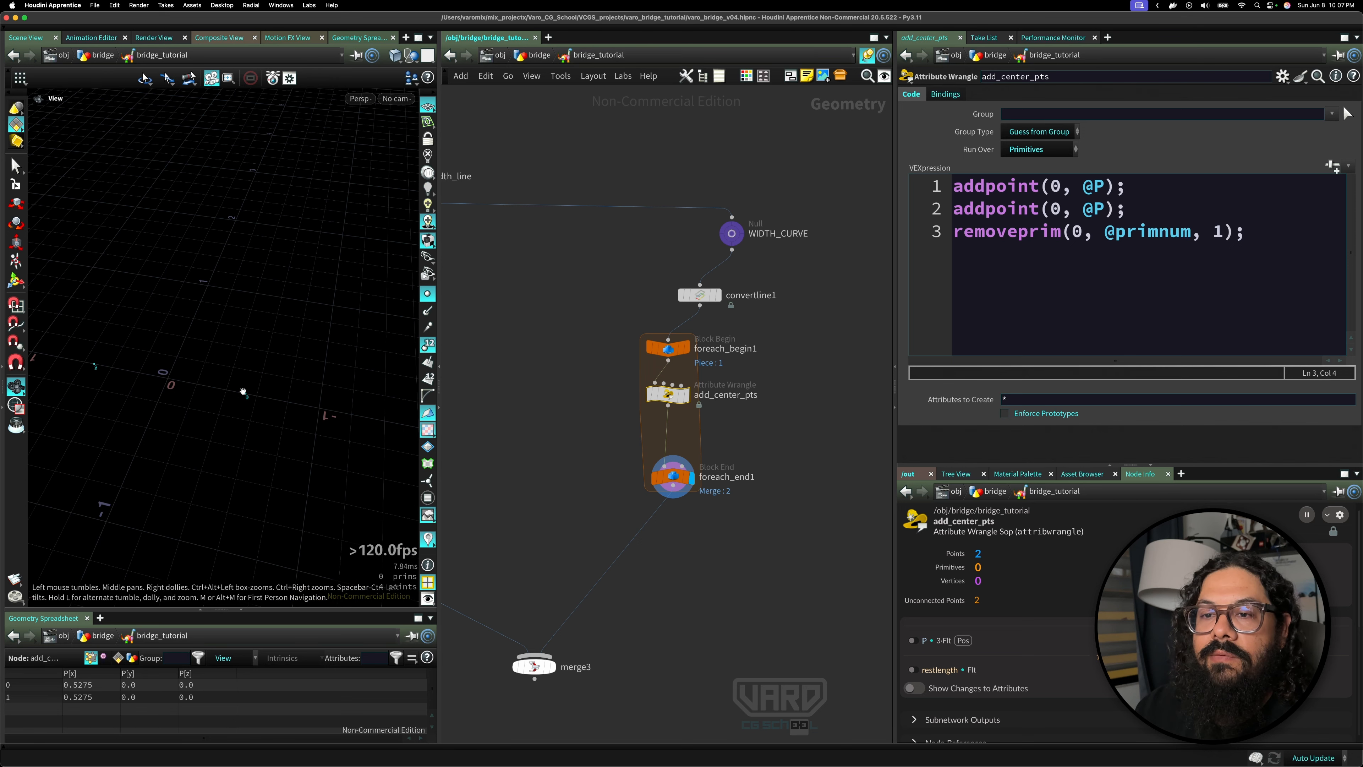
{"action": "scroll", "coordinate": [243, 392], "scroll_direction": "up", "scroll_amount": 2}
{"action": "scroll", "coordinate": [226, 437], "scroll_direction": "up", "scroll_amount": 2}
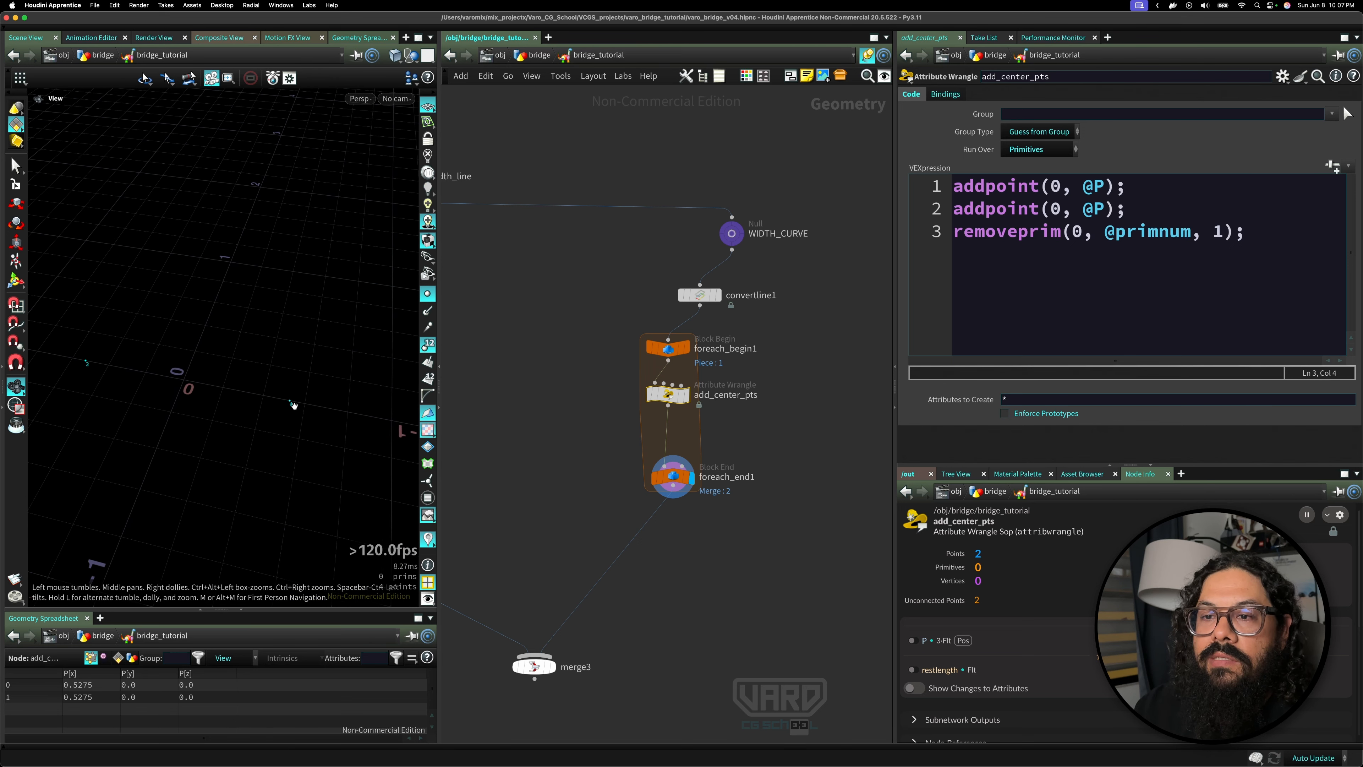
{"action": "key", "text": "s"}
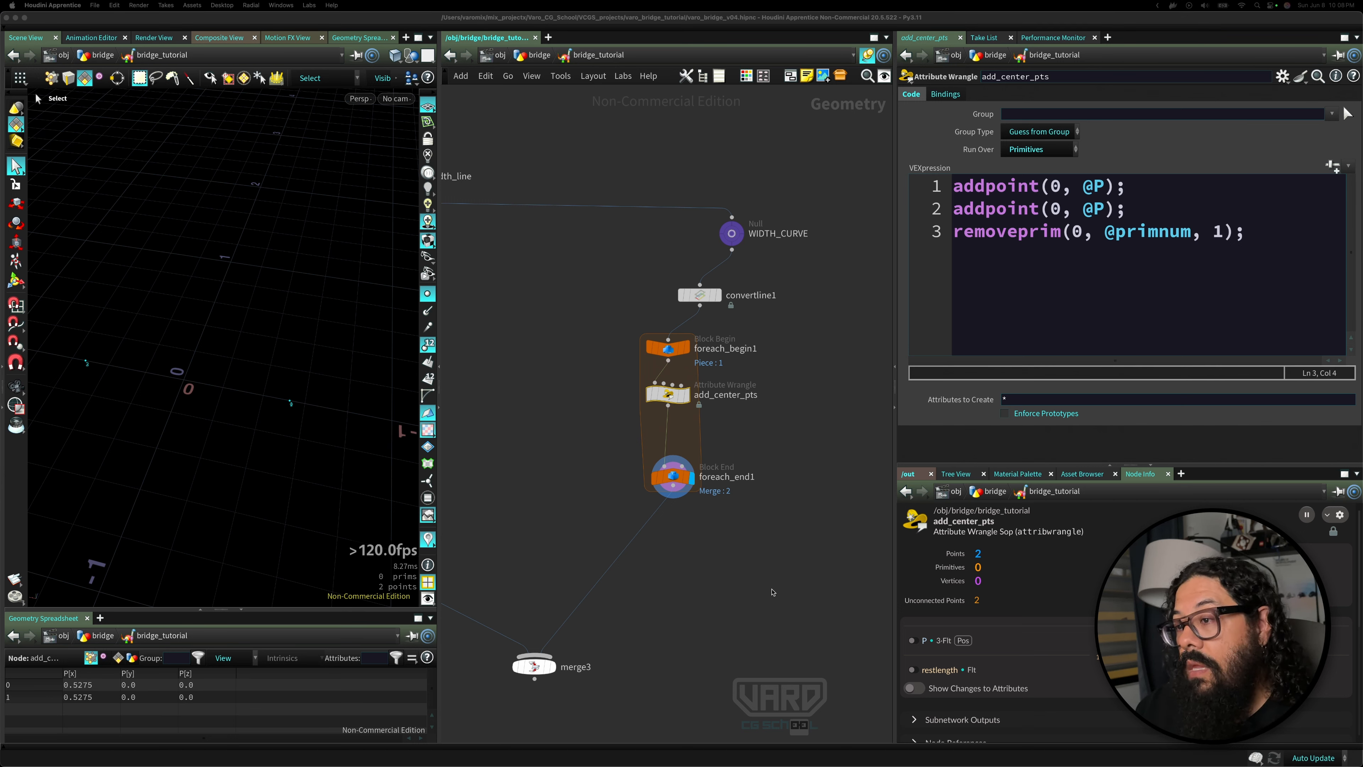
- Add a Point Wrangle between add_center_pts and foreach_end1 inside the for-each loop
{"action": "key", "text": "Tab"}
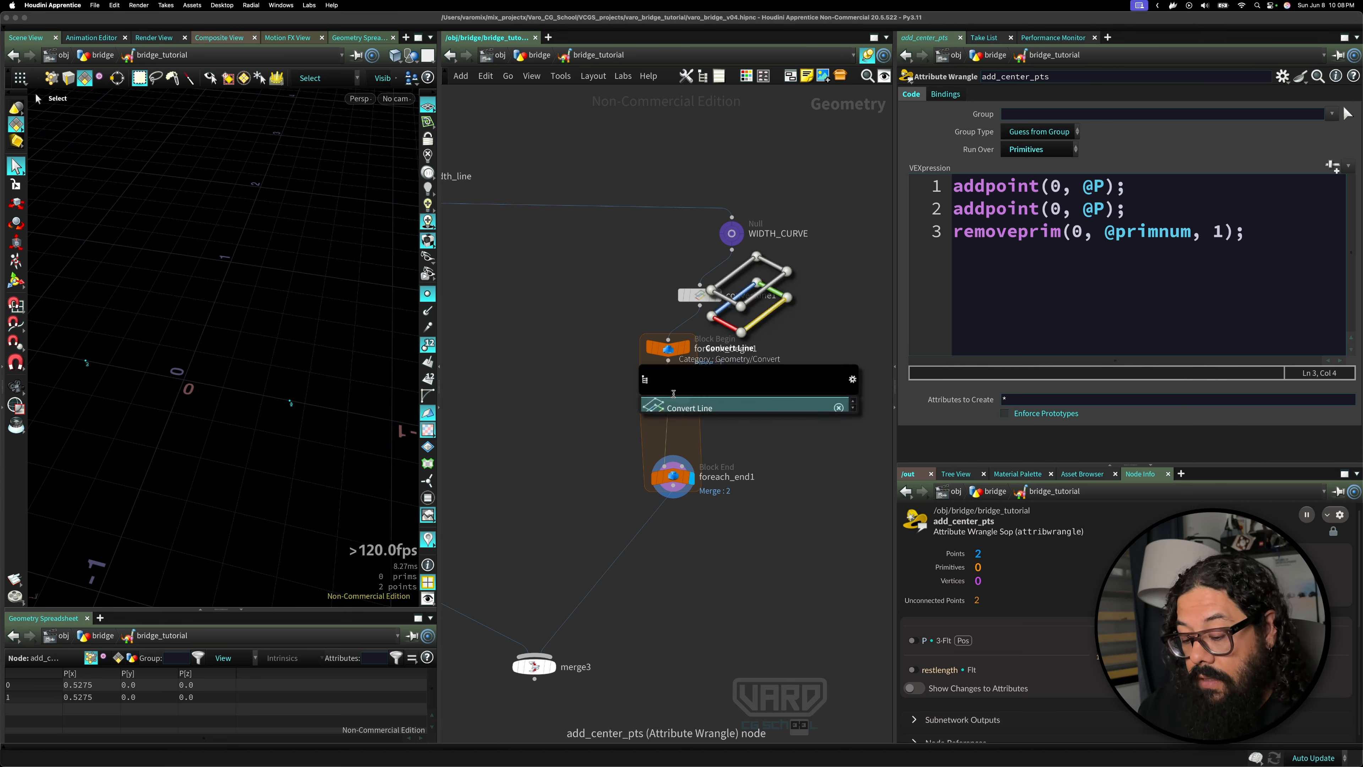
{"action": "type", "text": "aw"}
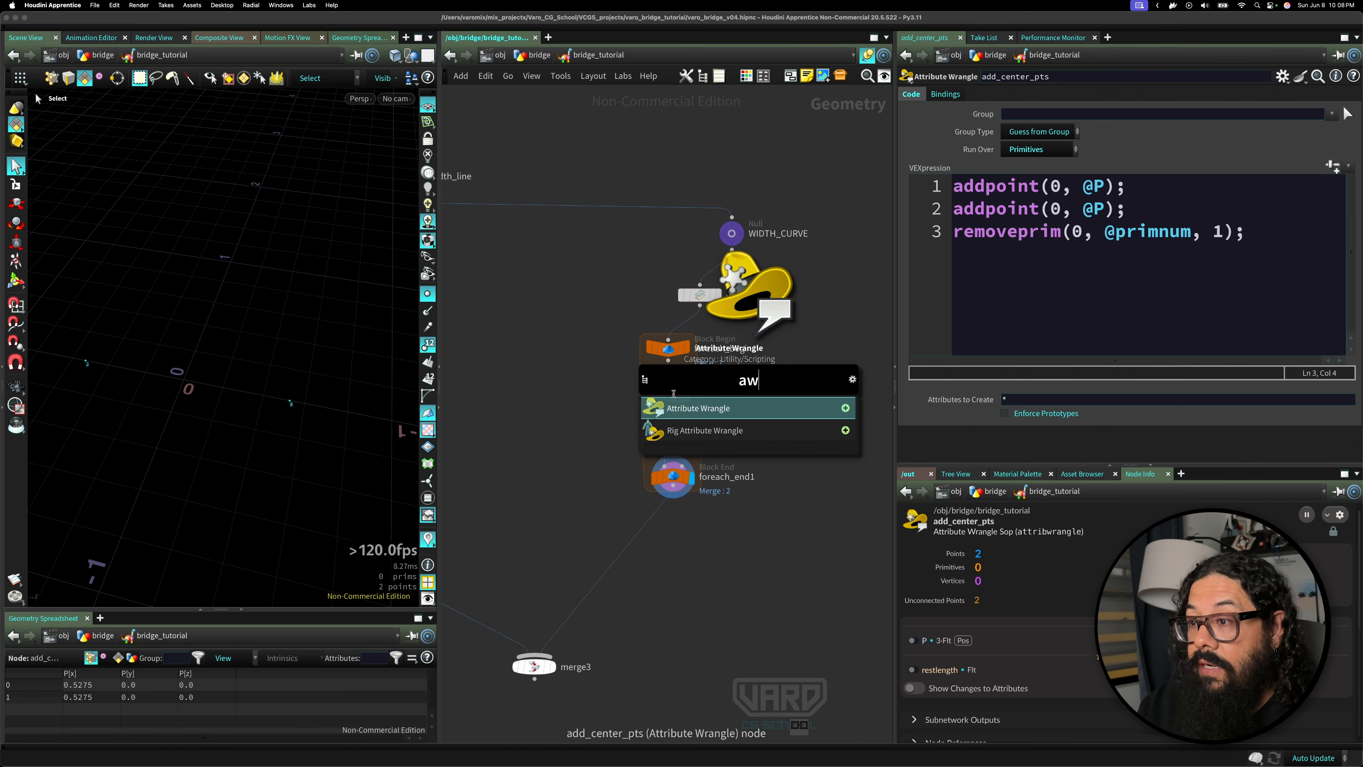
{"action": "key", "text": "BackSpace"}
{"action": "key", "text": "BackSpace"}
{"action": "type", "text": "pw"}
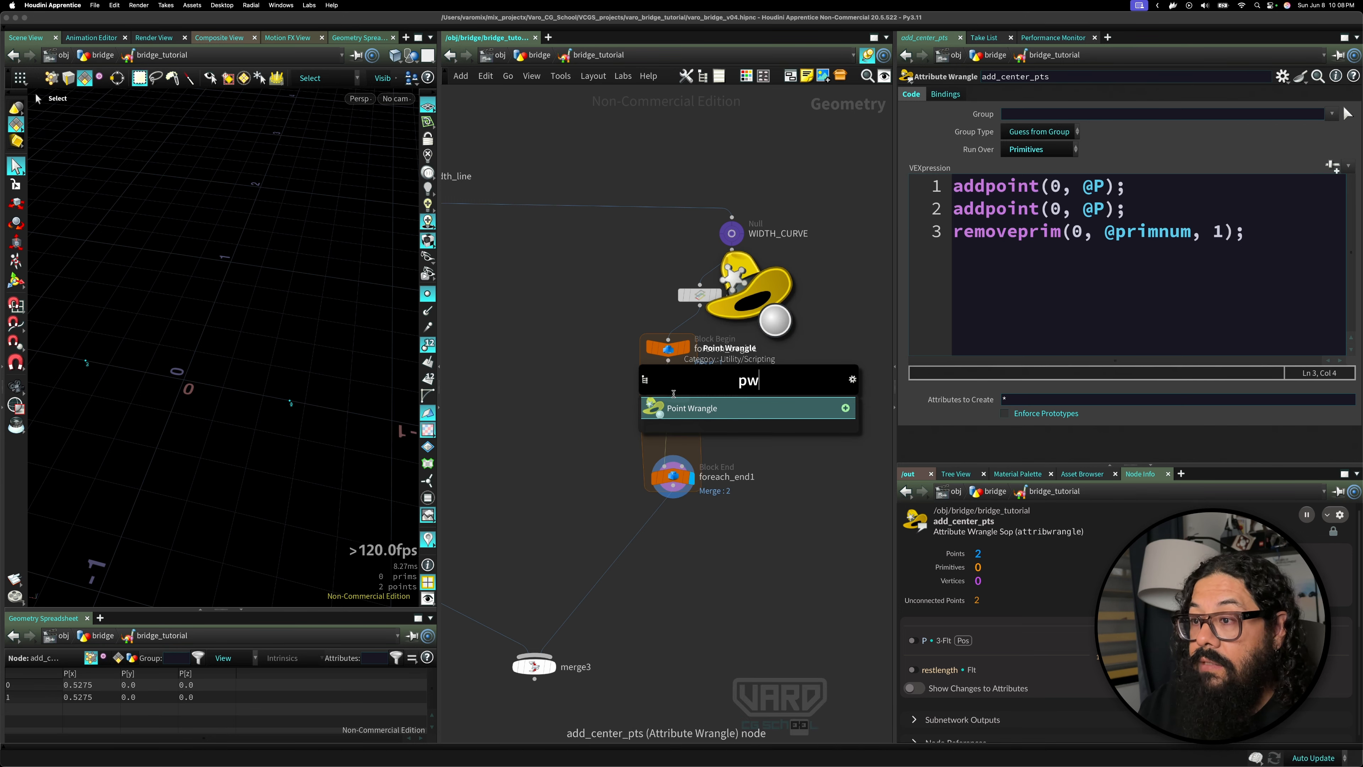
{"action": "key", "text": "shift+Return"}
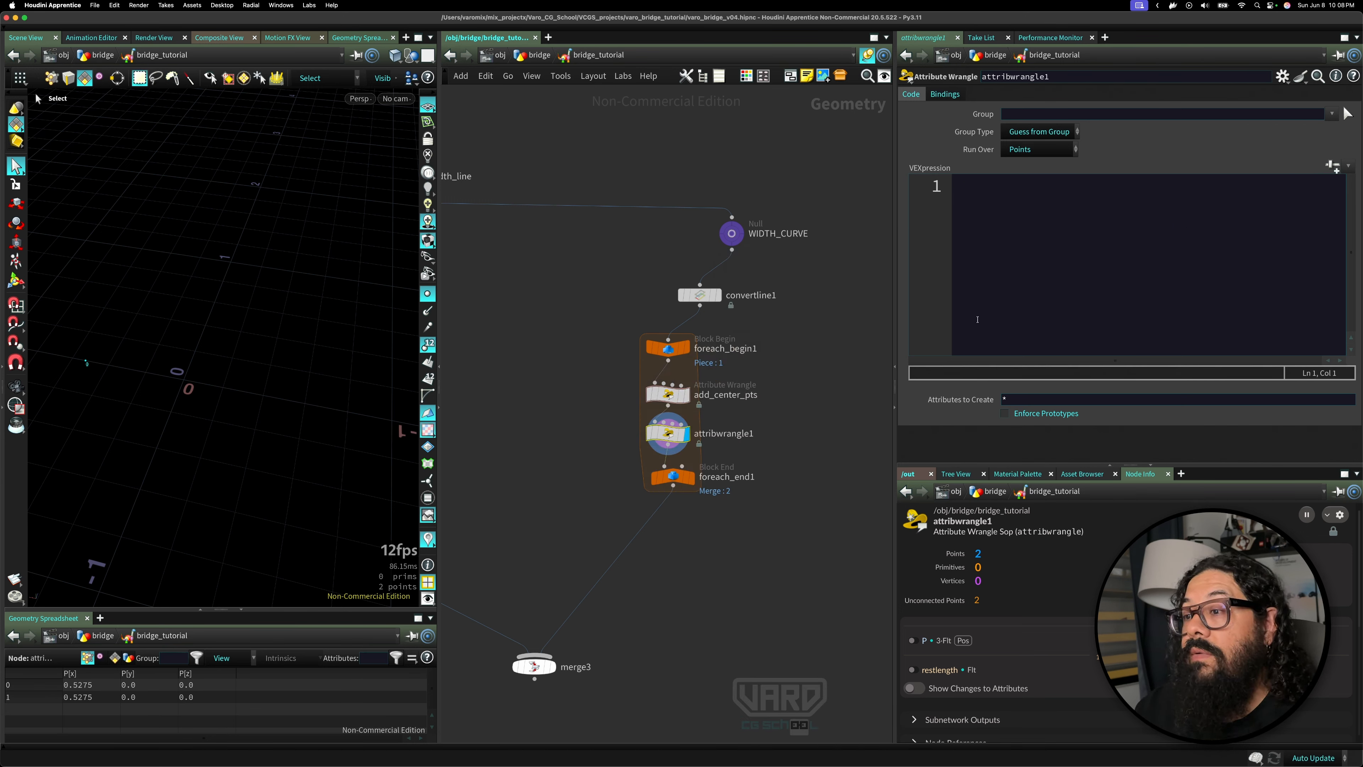
- Name the new point wrangle raycast_pt and space it and foreach_end1 further down the loop
{"action": "double_click", "coordinate": [727, 435]}
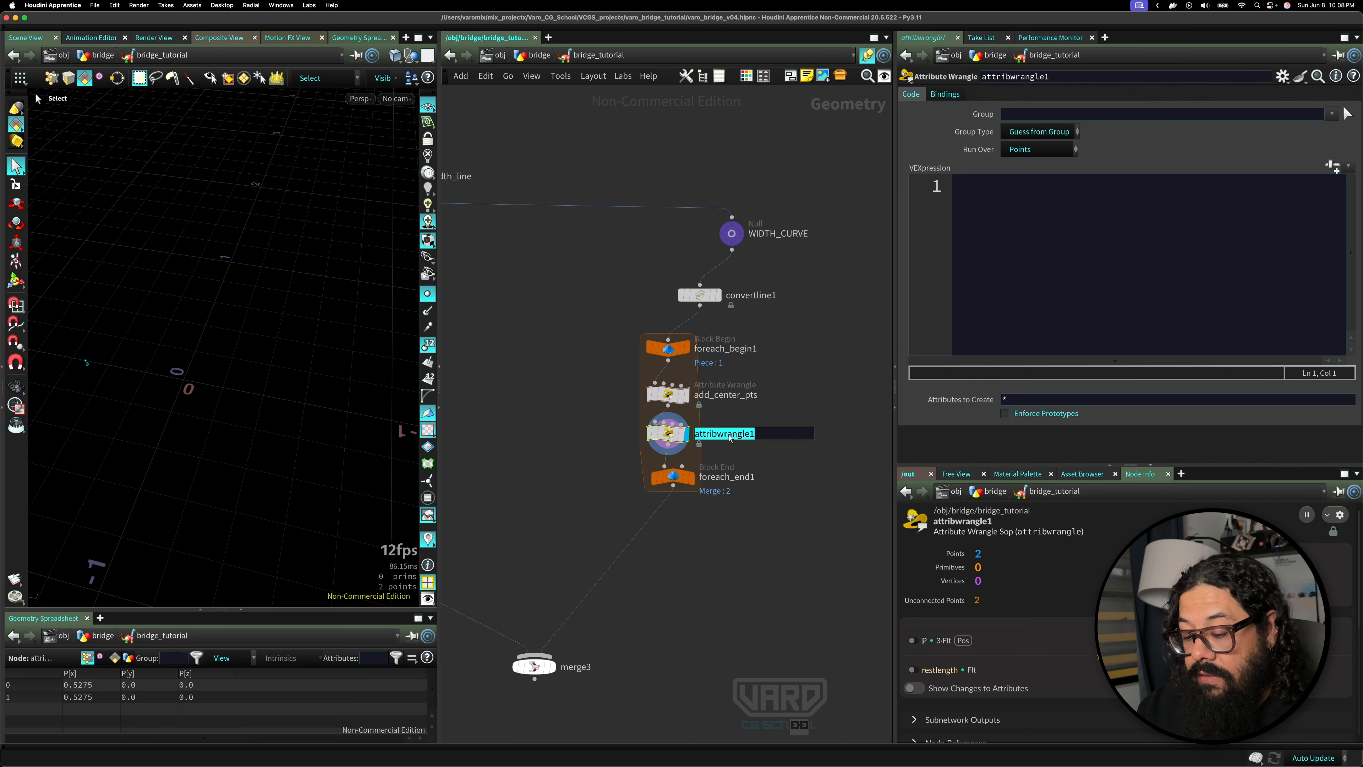
{"action": "type", "text": "raycast_p"}
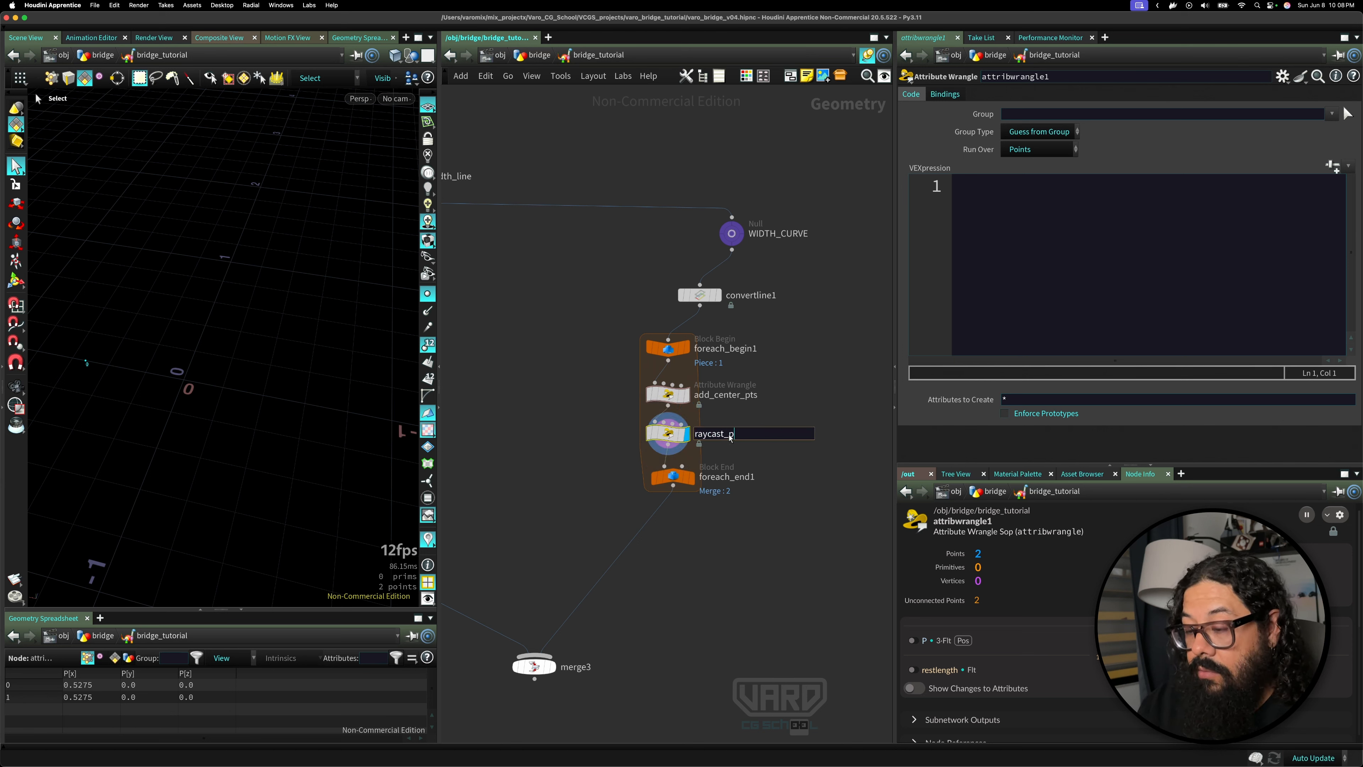
{"action": "type", "text": "t"}
{"action": "key", "text": "Return"}
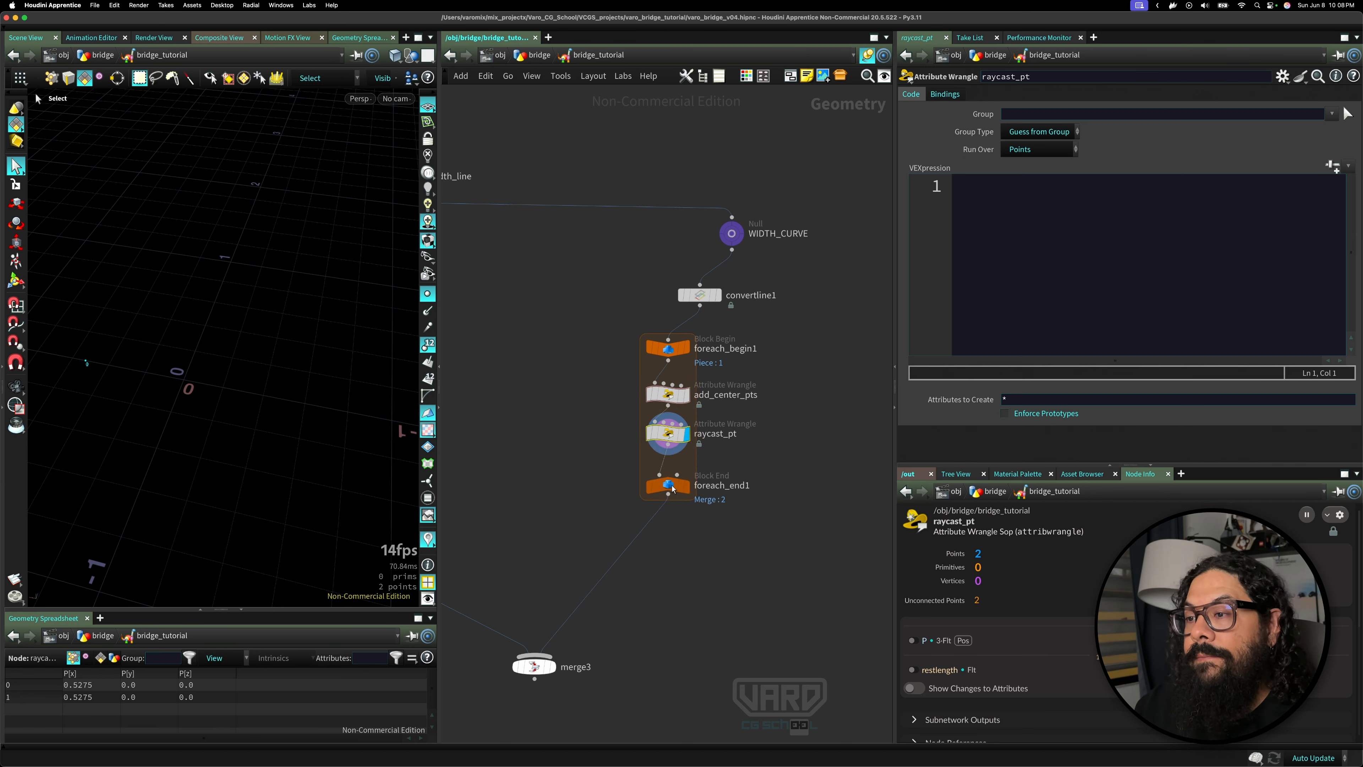
{"action": "left_click_drag", "start_coordinate": [672, 477], "coordinate": [674, 495]}
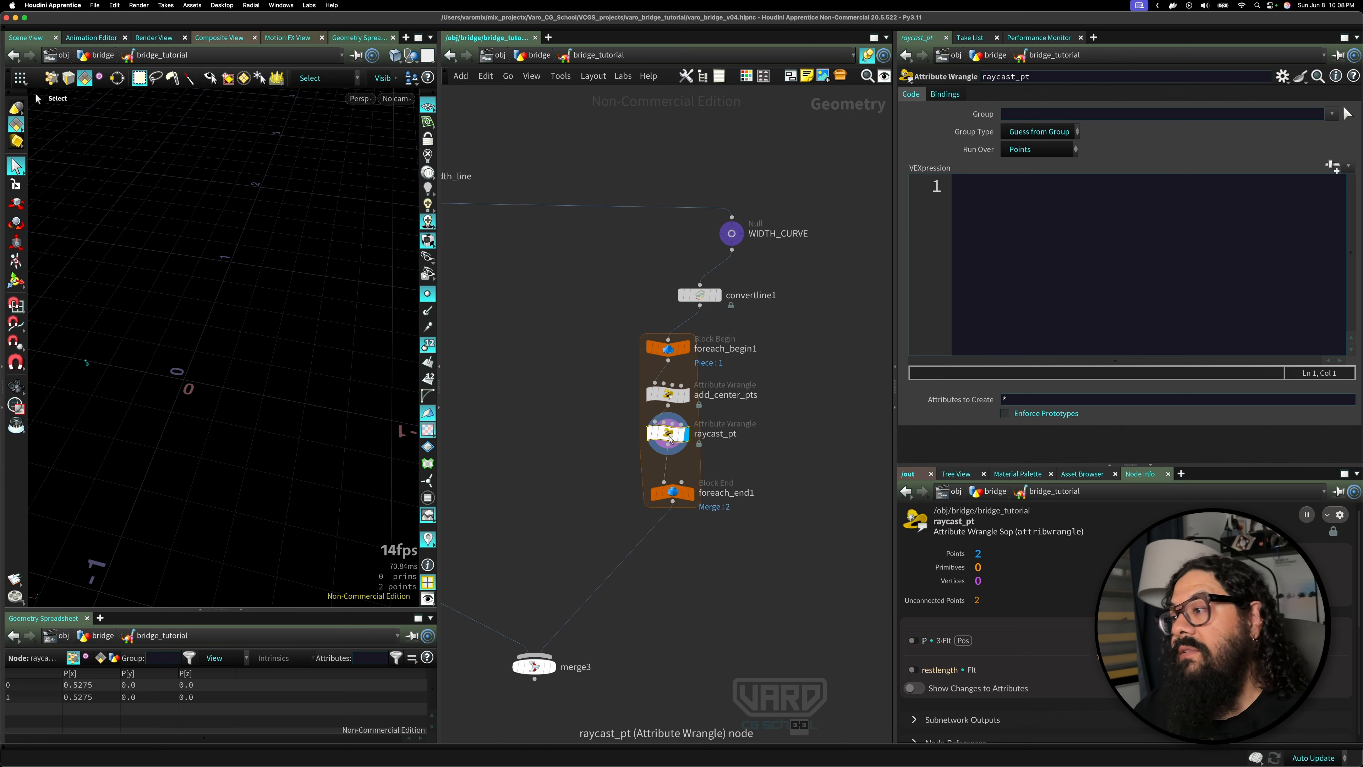
{"action": "left_click", "coordinate": [1069, 289]}
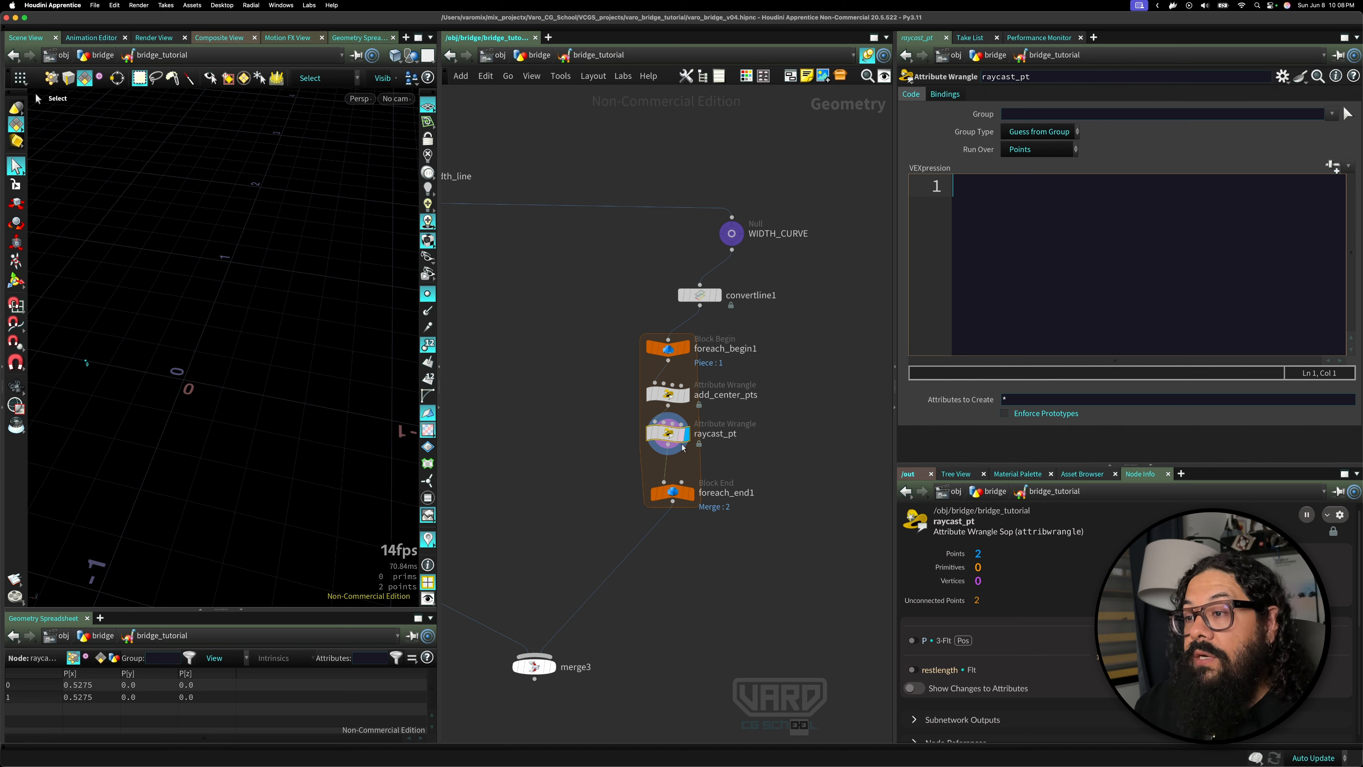
{"action": "left_click_drag", "start_coordinate": [679, 433], "coordinate": [680, 438]}
- Write the comment // set normals on line 2 of raycast_pt's VEX code and enlarge the parameter pane
{"action": "left_click", "coordinate": [1011, 249]}
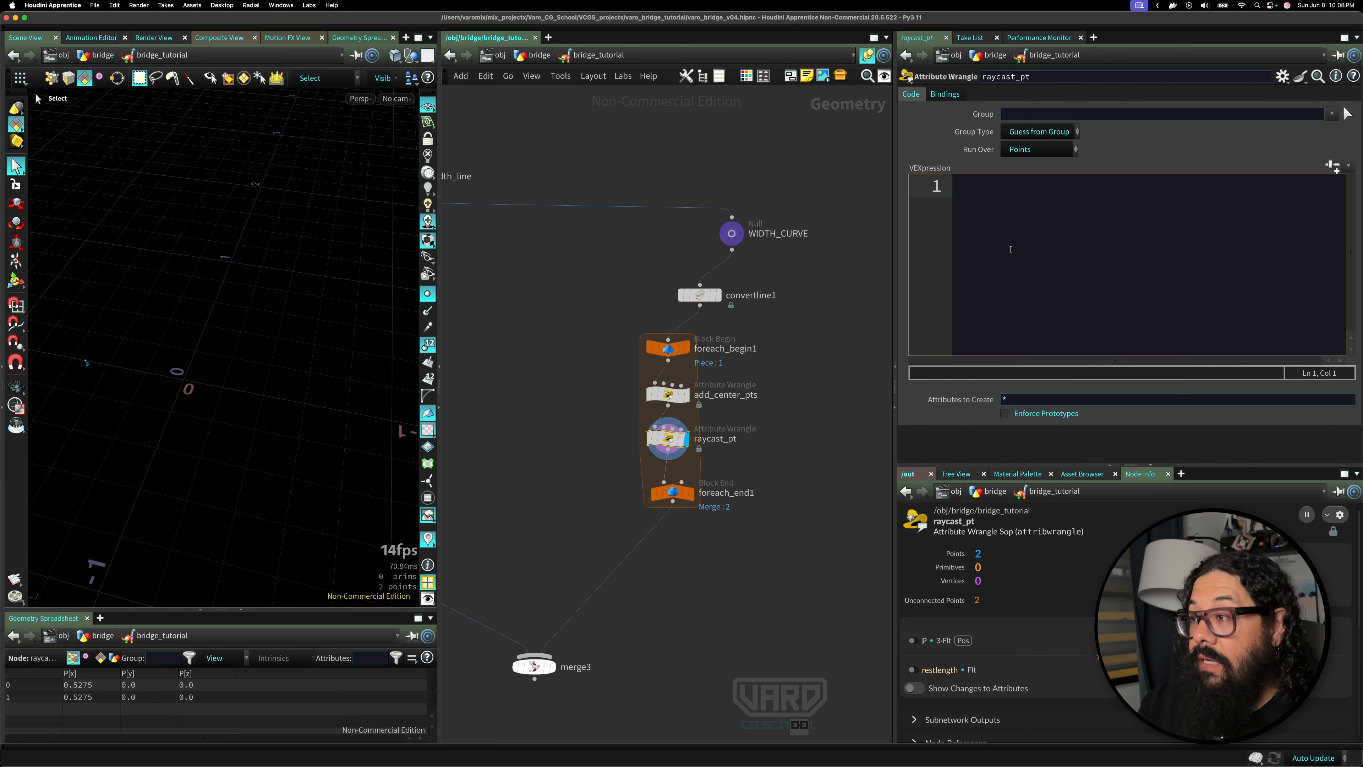
{"action": "key", "text": "Return"}
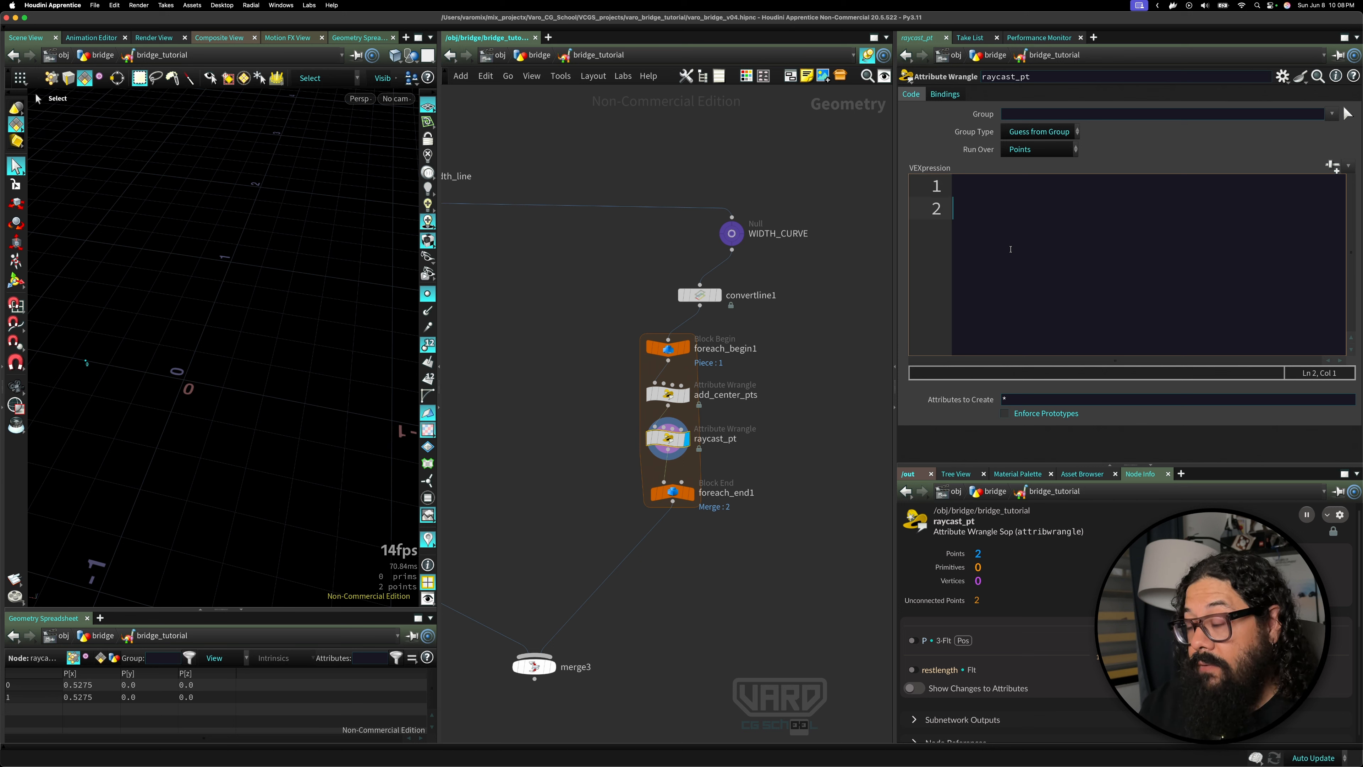
{"action": "type", "text": "// s"}
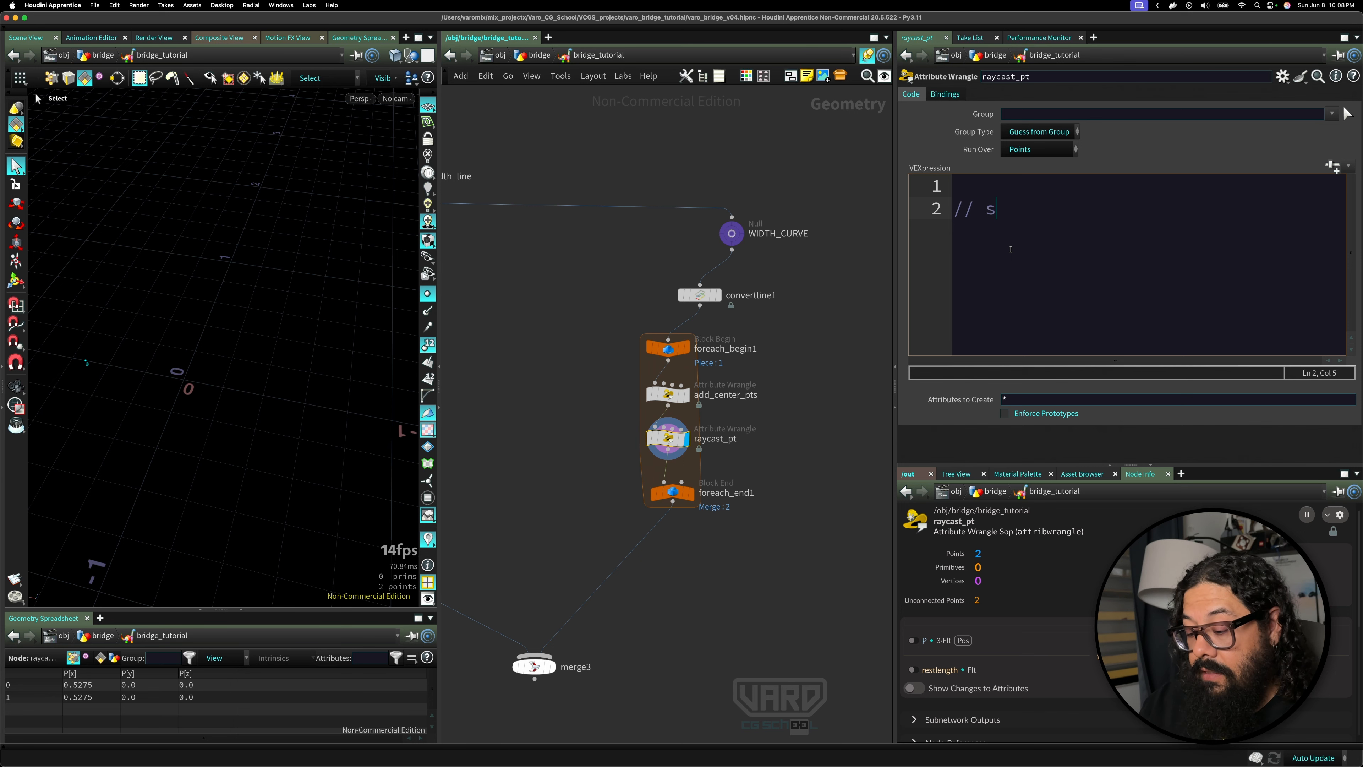
{"action": "type", "text": "et normals"}
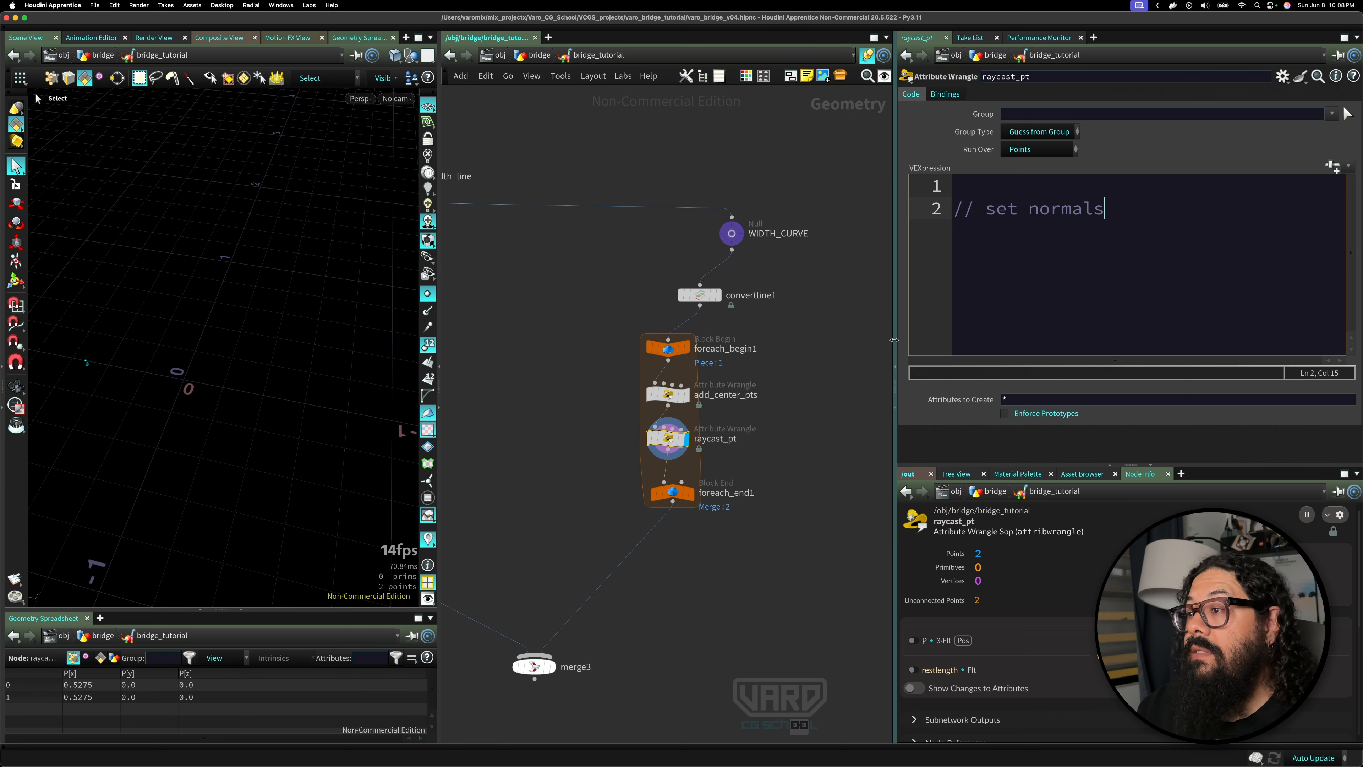
{"action": "left_click_drag", "start_coordinate": [895, 349], "coordinate": [652, 345]}
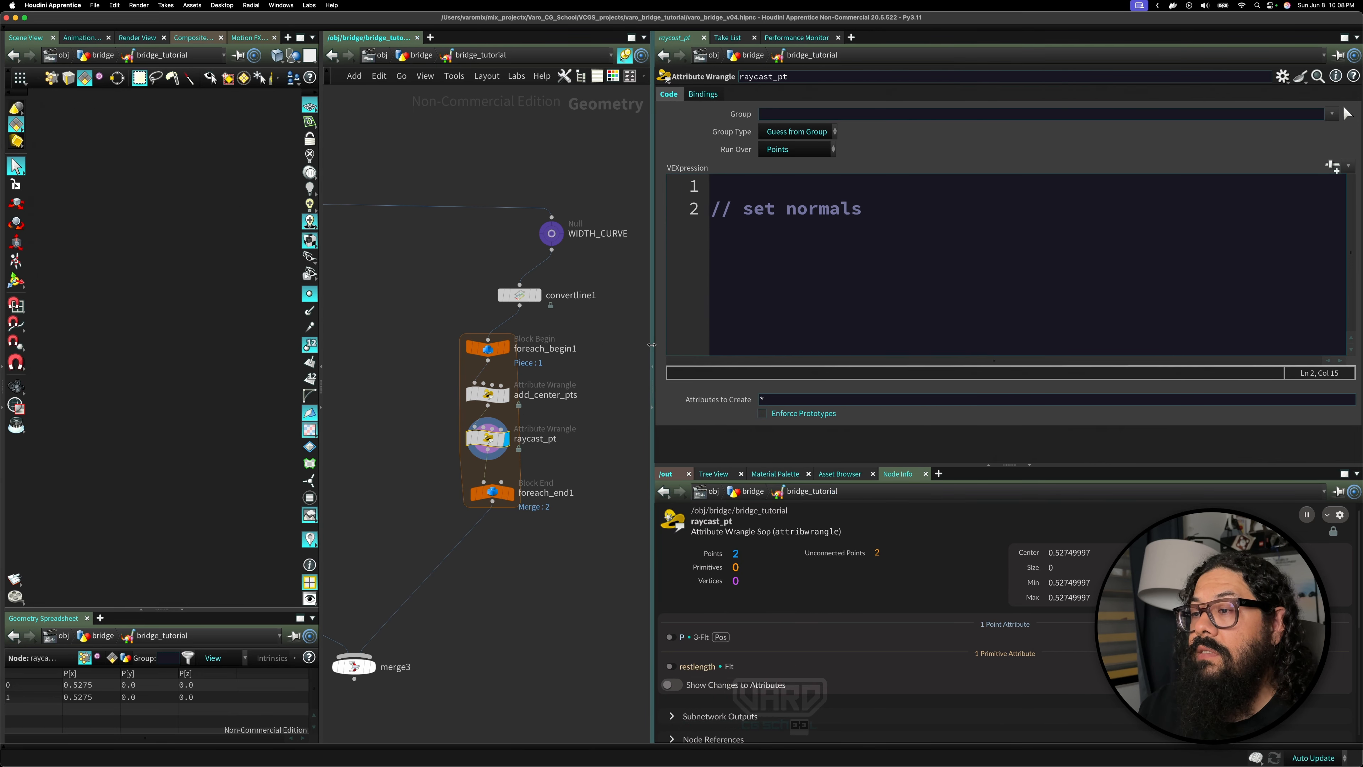
{"action": "left_click_drag", "start_coordinate": [908, 466], "coordinate": [874, 510]}
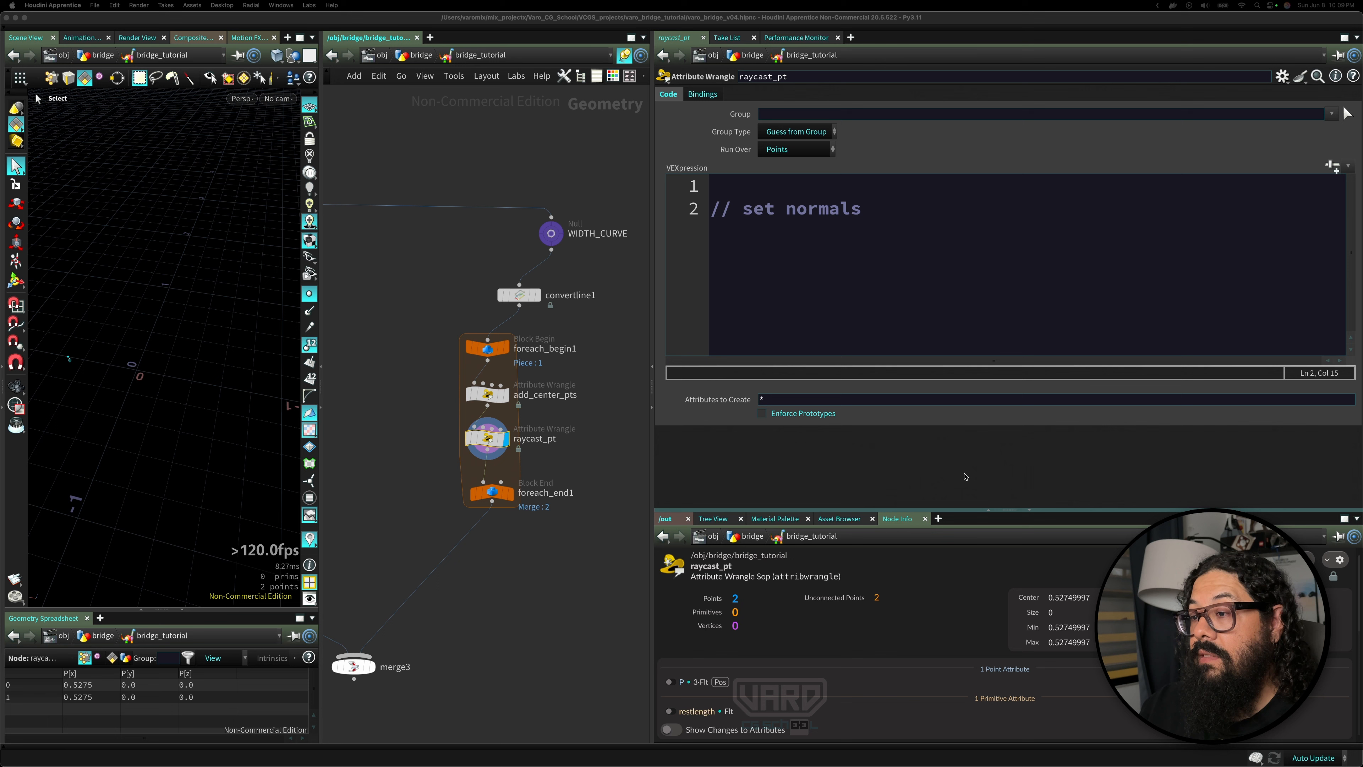
- Remove the blank line above the // set normals comment, reduce the code text size slightly and start a new line below the comment
{"action": "left_click", "coordinate": [846, 197]}
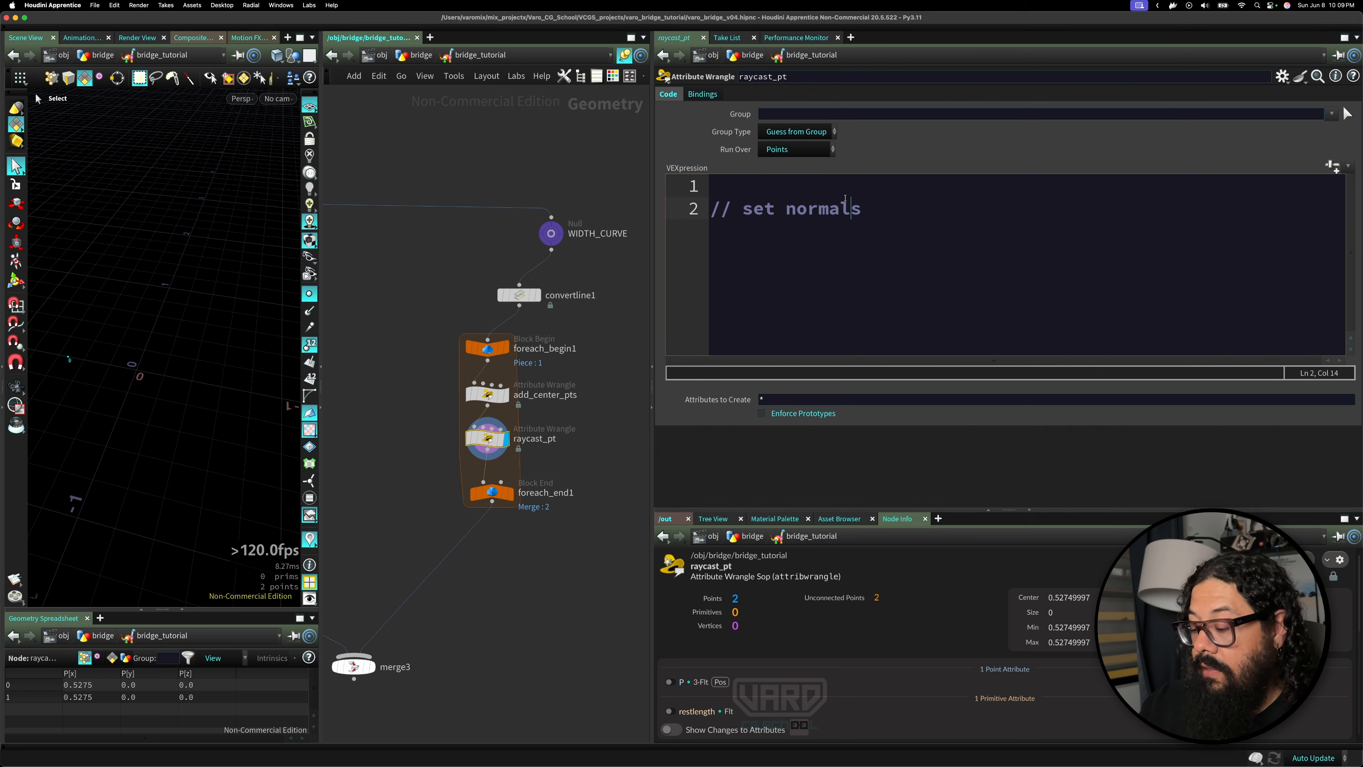
{"action": "key", "text": "Up"}
{"action": "scroll", "coordinate": [846, 198], "scroll_direction": "down", "scroll_amount": 1, "text": "ctrl"}
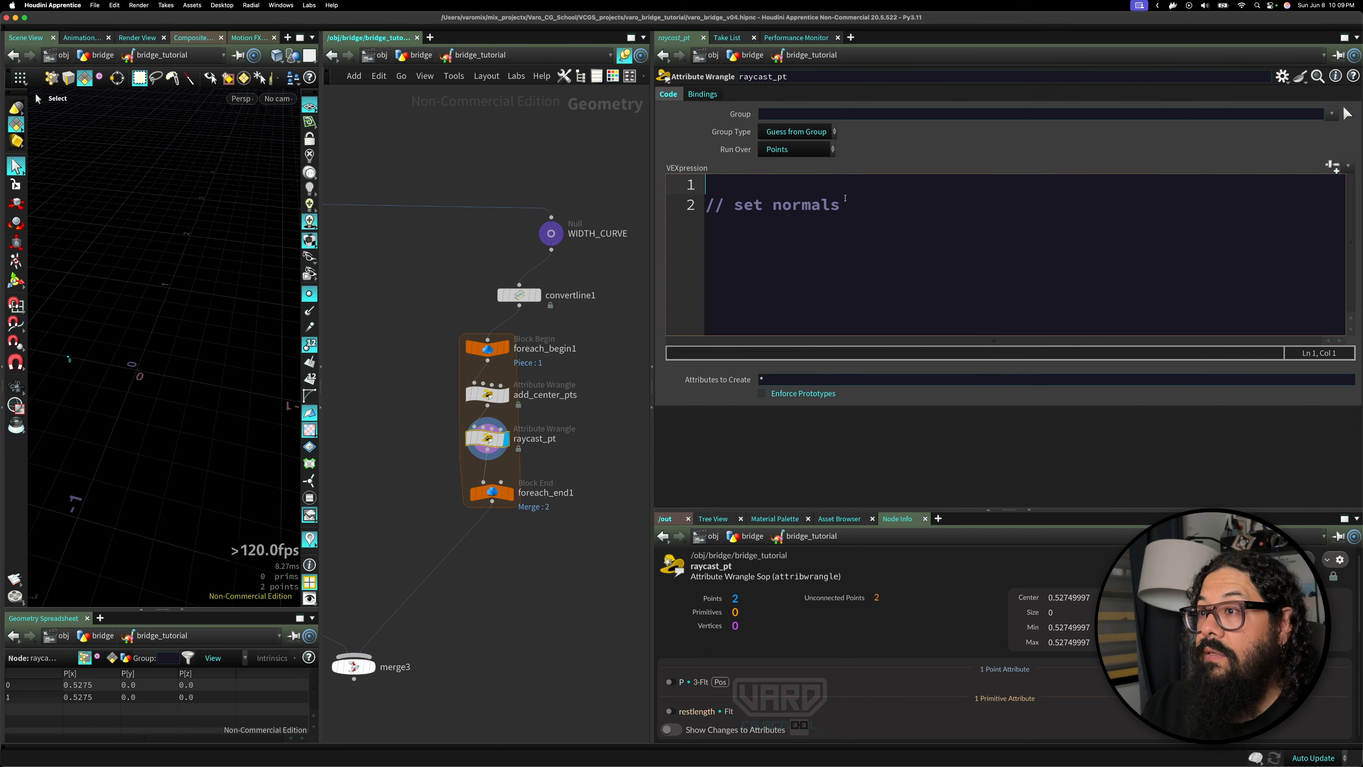
{"action": "key", "text": "Down"}
{"action": "key", "text": "BackSpace"}
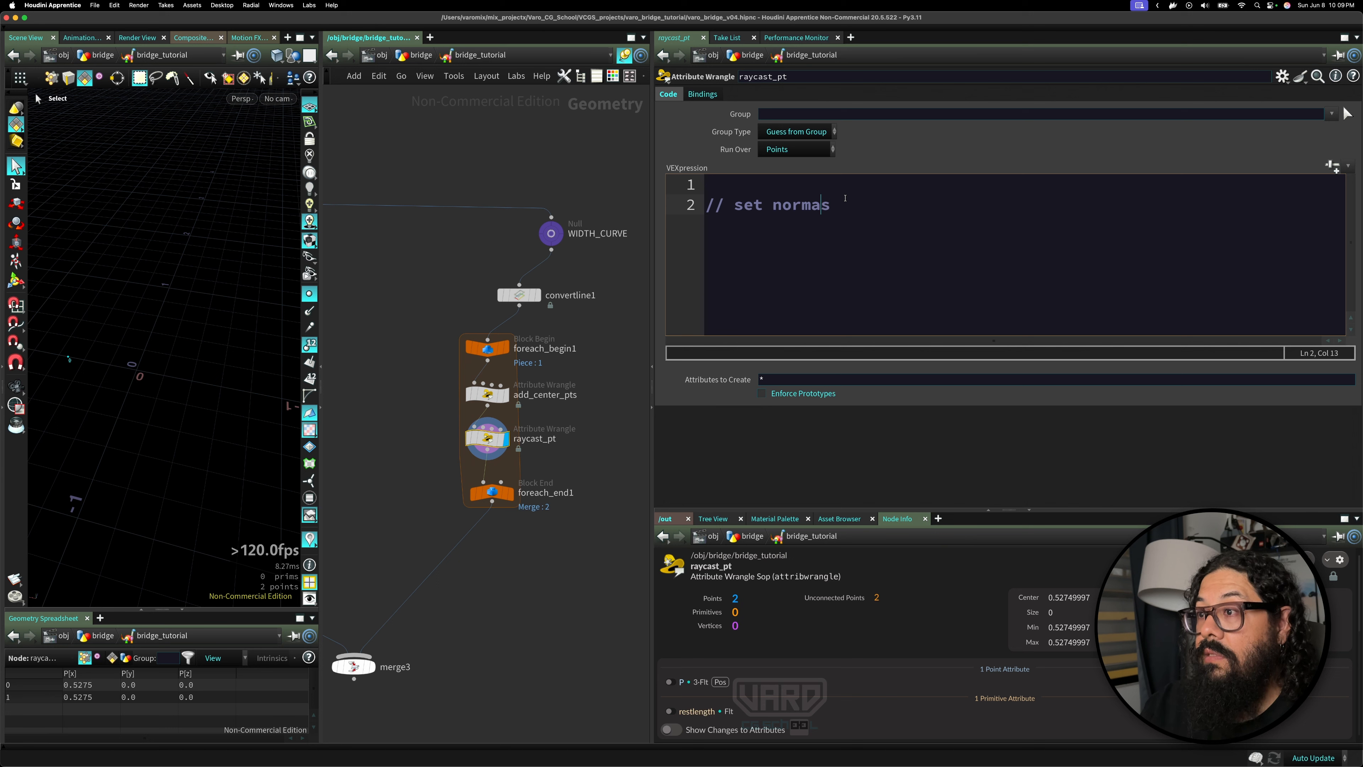
{"action": "type", "text": "l"}
{"action": "key", "text": "alt+Left"}
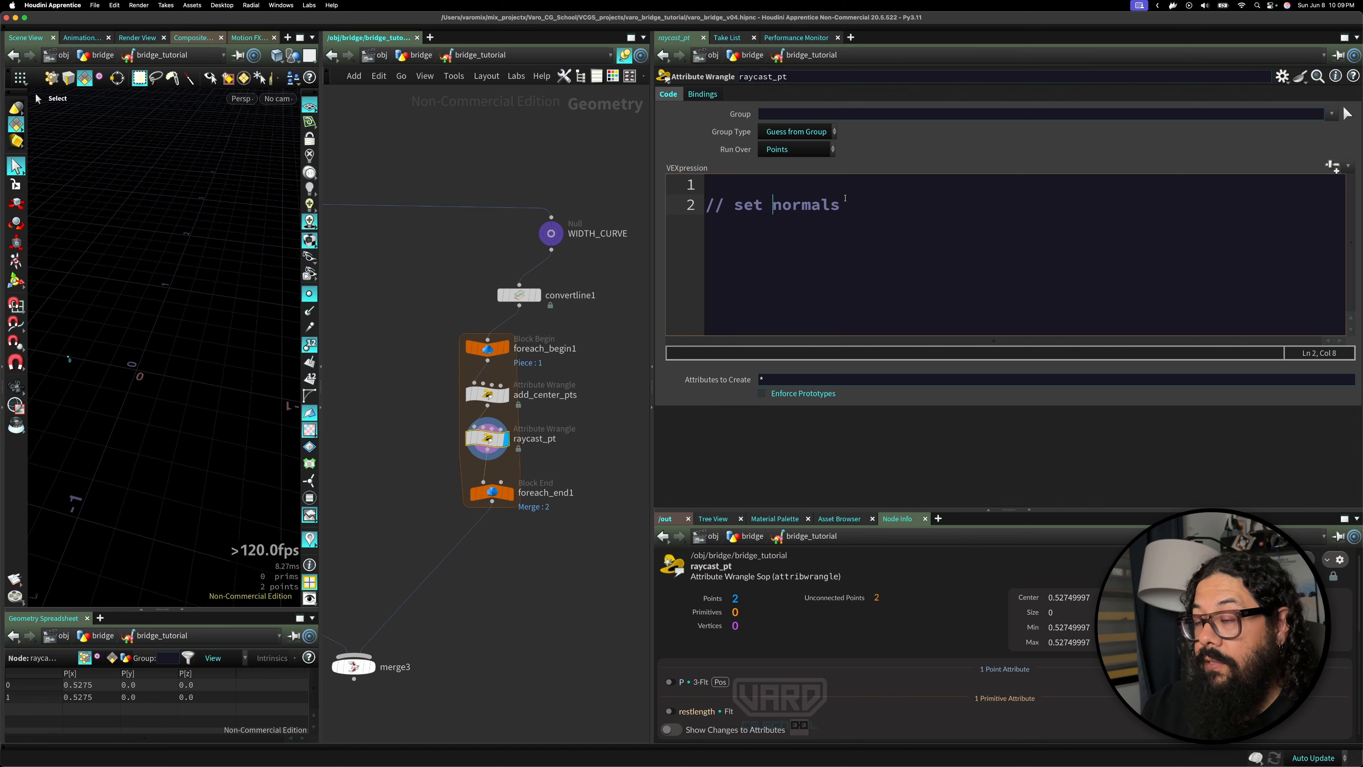
{"action": "key", "text": "BackSpace"}
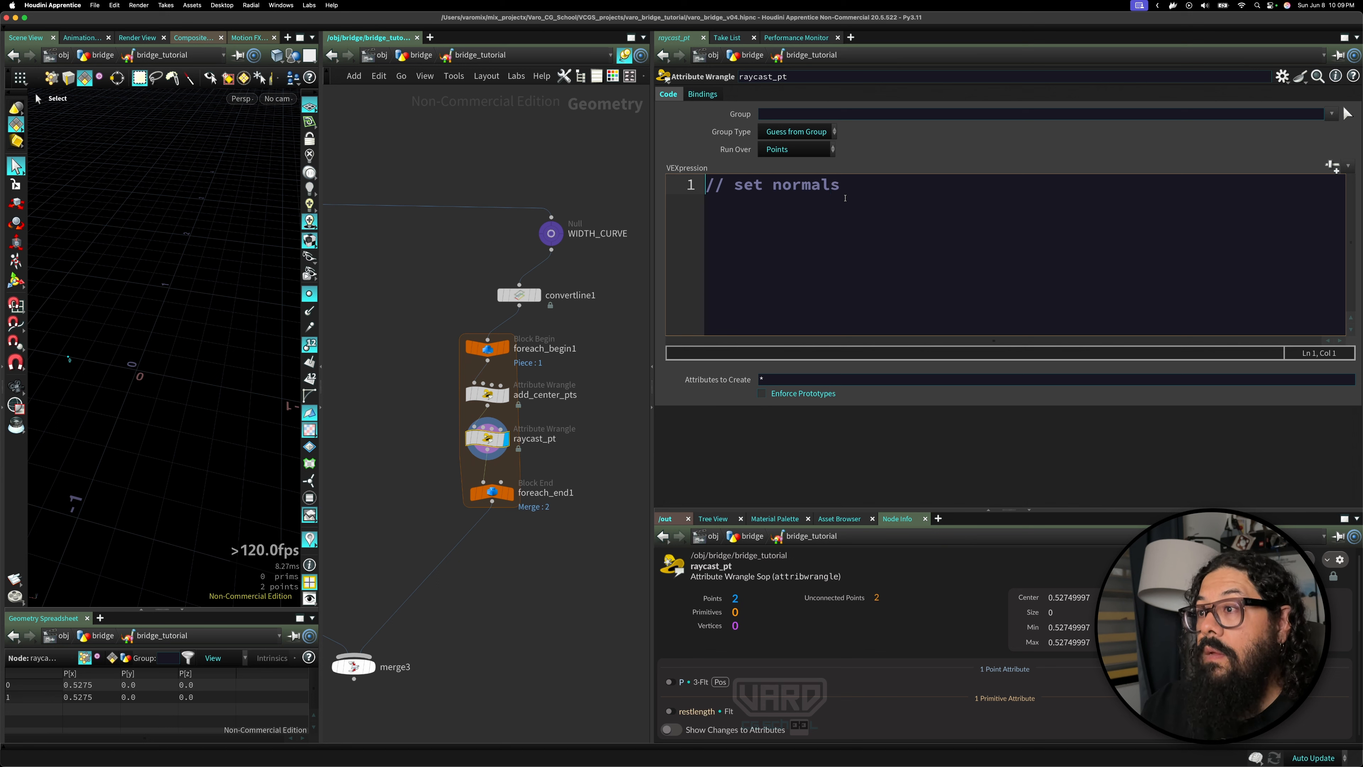
{"action": "left_click", "coordinate": [845, 198]}
{"action": "key", "text": "Return"}
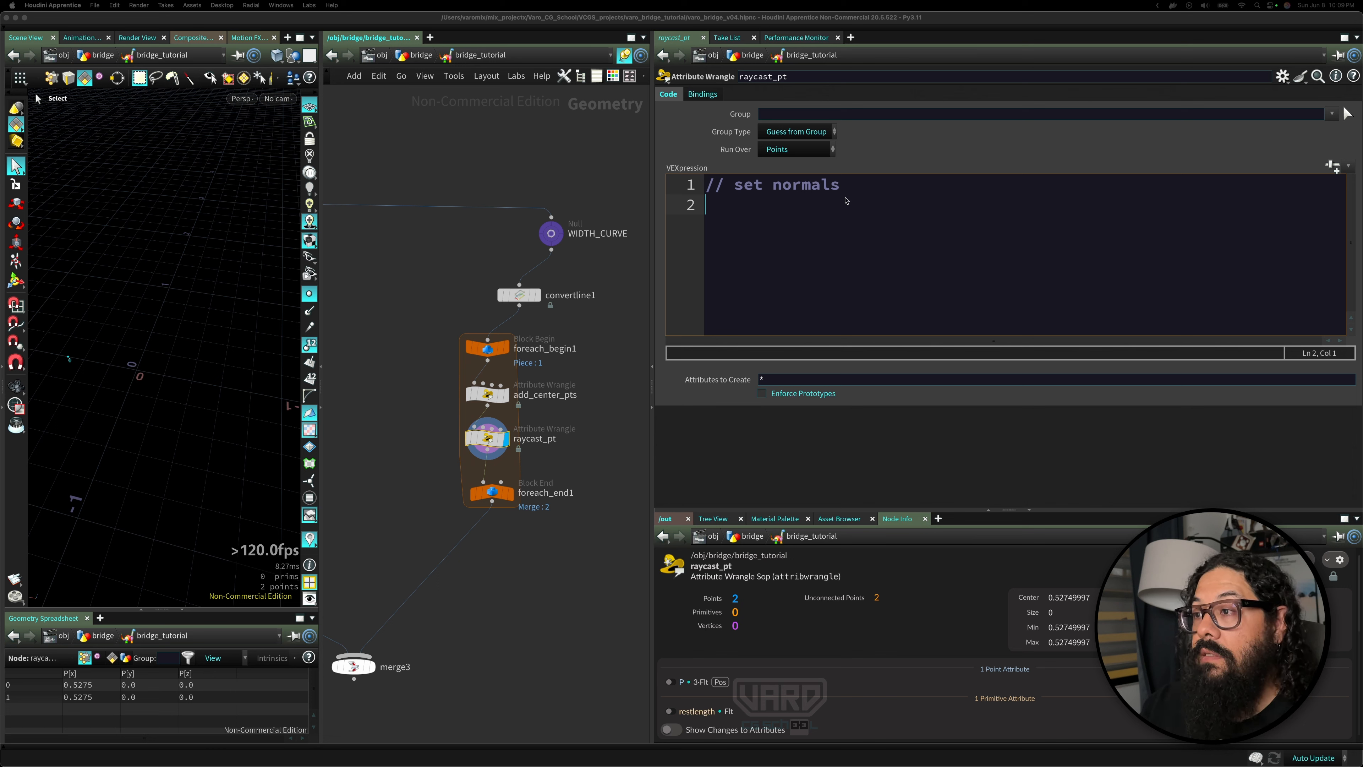
{"action": "left_click_drag", "start_coordinate": [846, 198], "coordinate": [842, 193]}
{"action": "left_click", "coordinate": [817, 216]}
{"action": "type", "text": "if ( "}
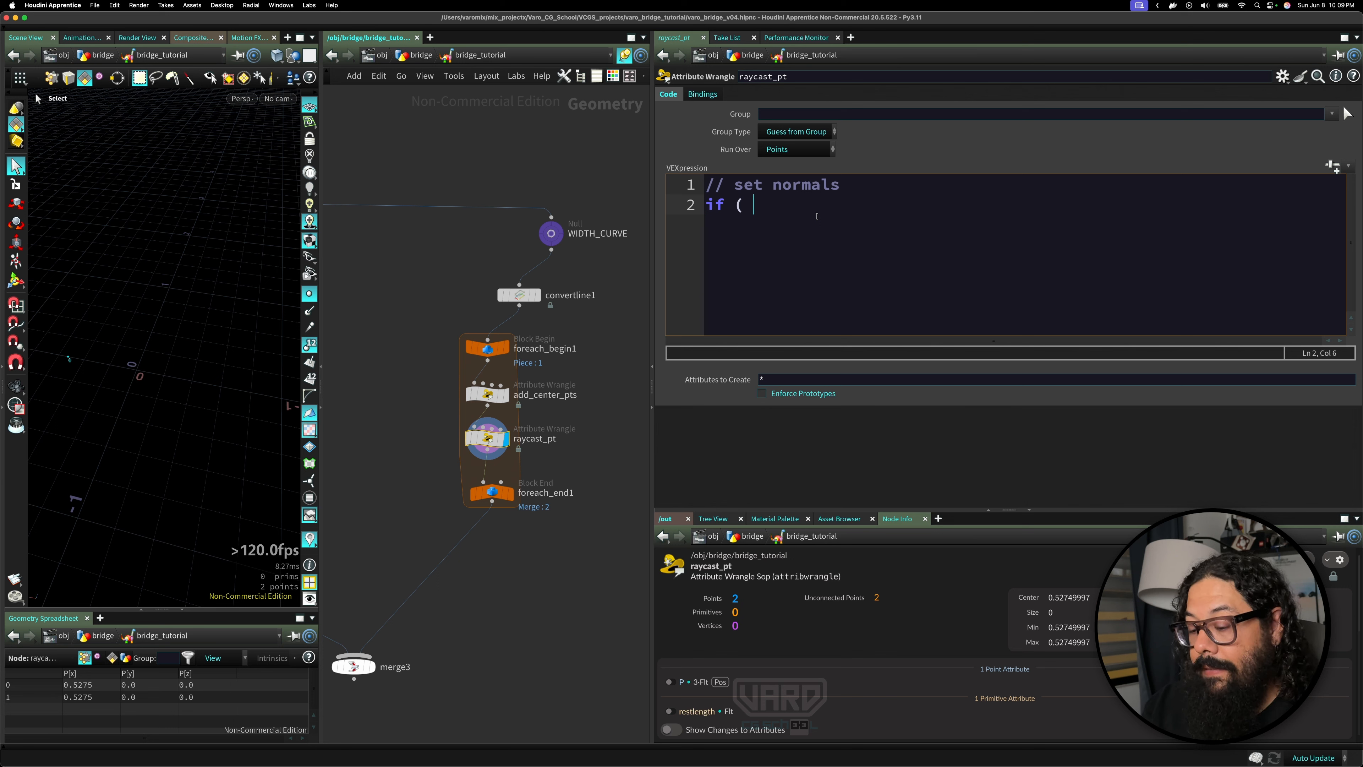
{"action": "type", "text": "@pt"}
{"action": "key", "text": "BackSpace"}
{"action": "key", "text": "BackSpace"}
{"action": "key", "text": "BackSpace"}
{"action": "key", "text": "BackSpace"}
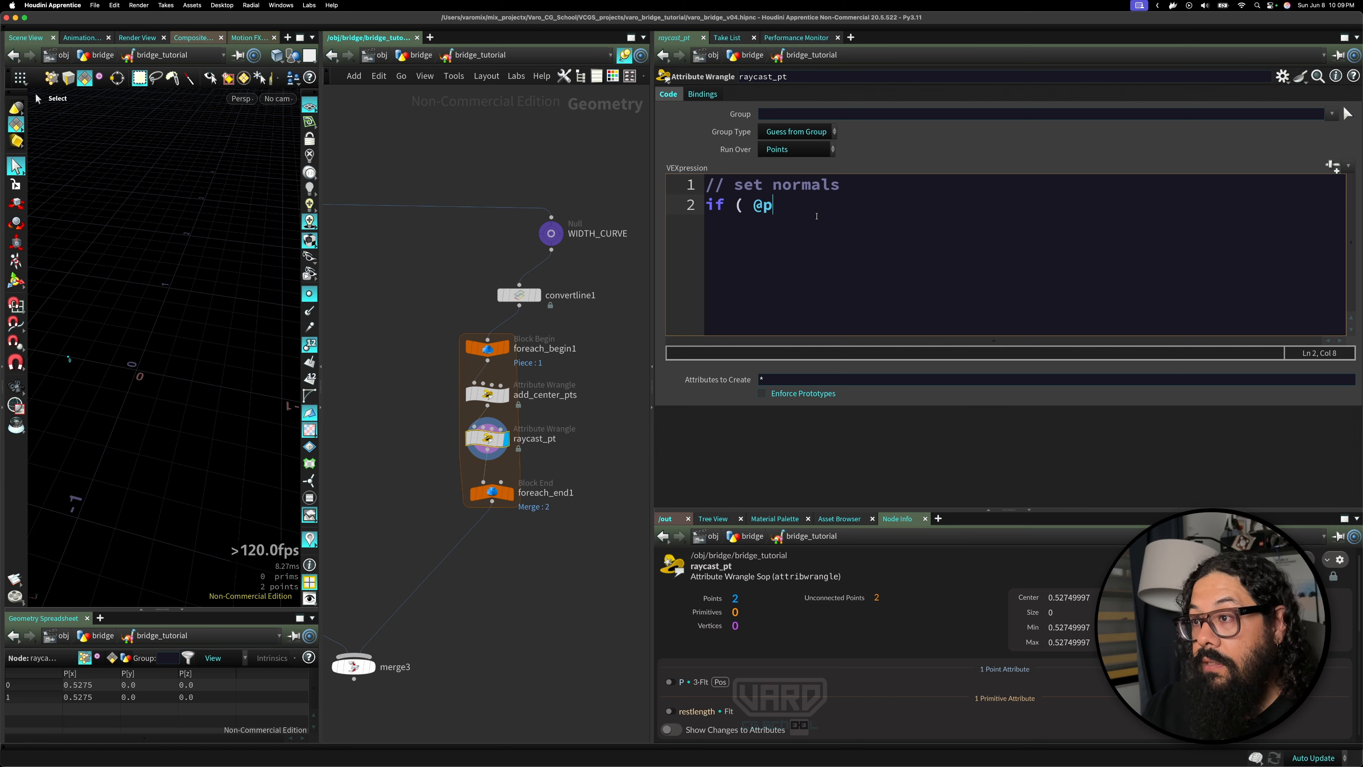
{"action": "type", "text": "@ptnum"}
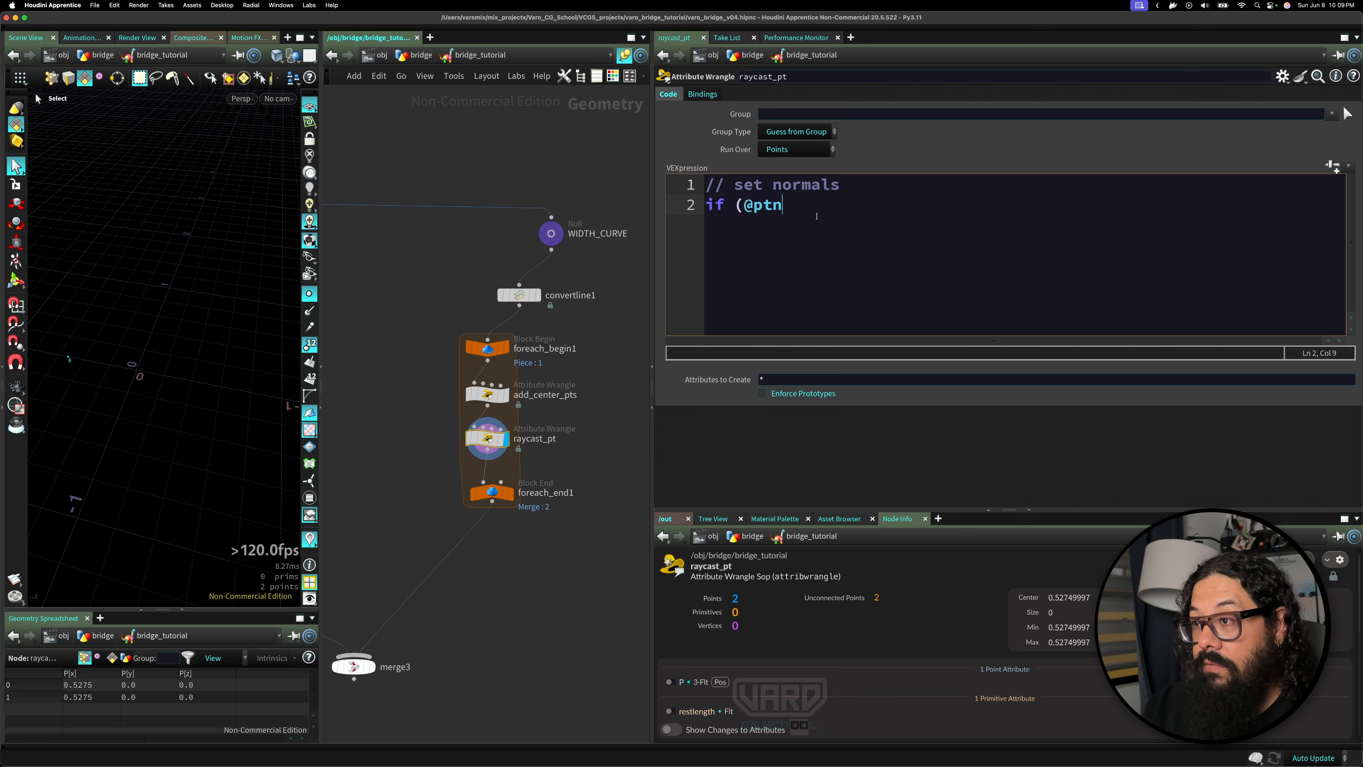
{"action": "key", "text": "BackSpace"}
{"action": "key", "text": "BackSpace"}
{"action": "type", "text": "um"}
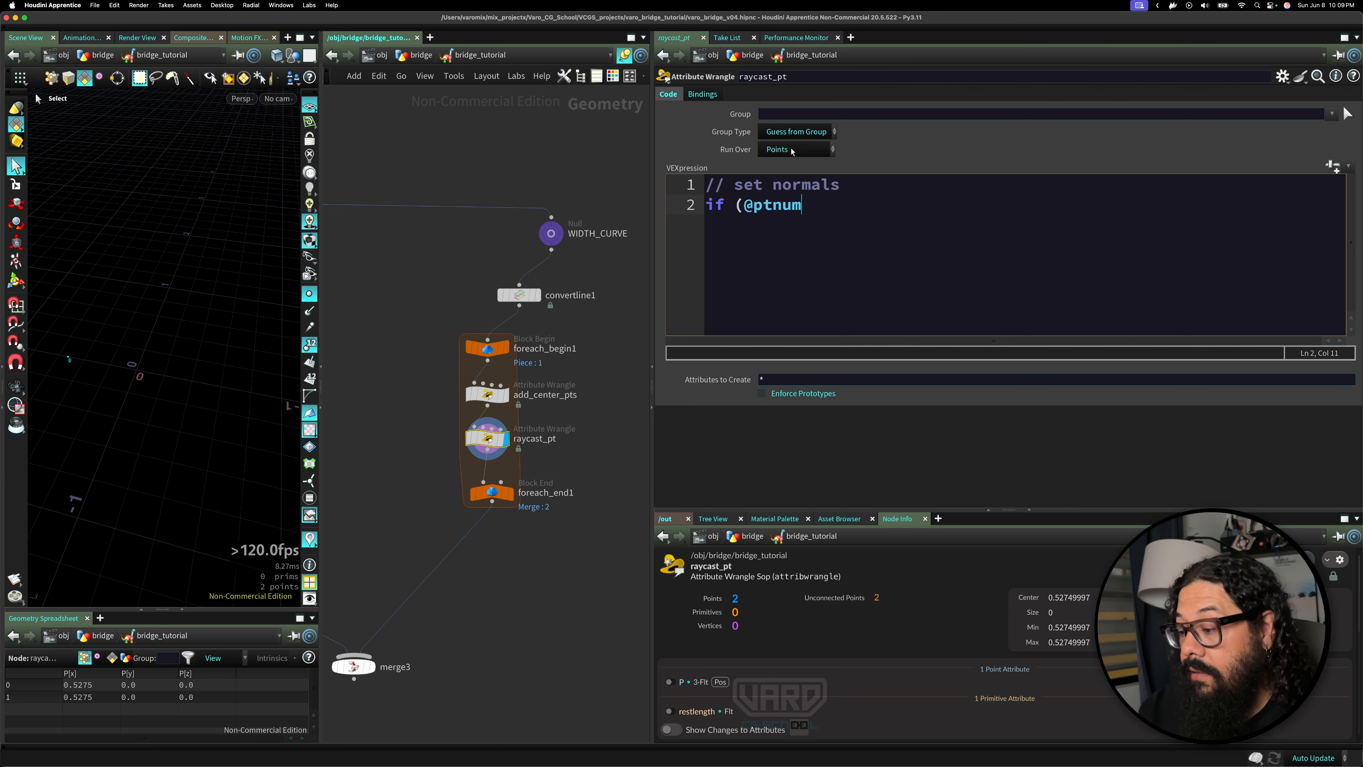
{"action": "type", "text": "=="}
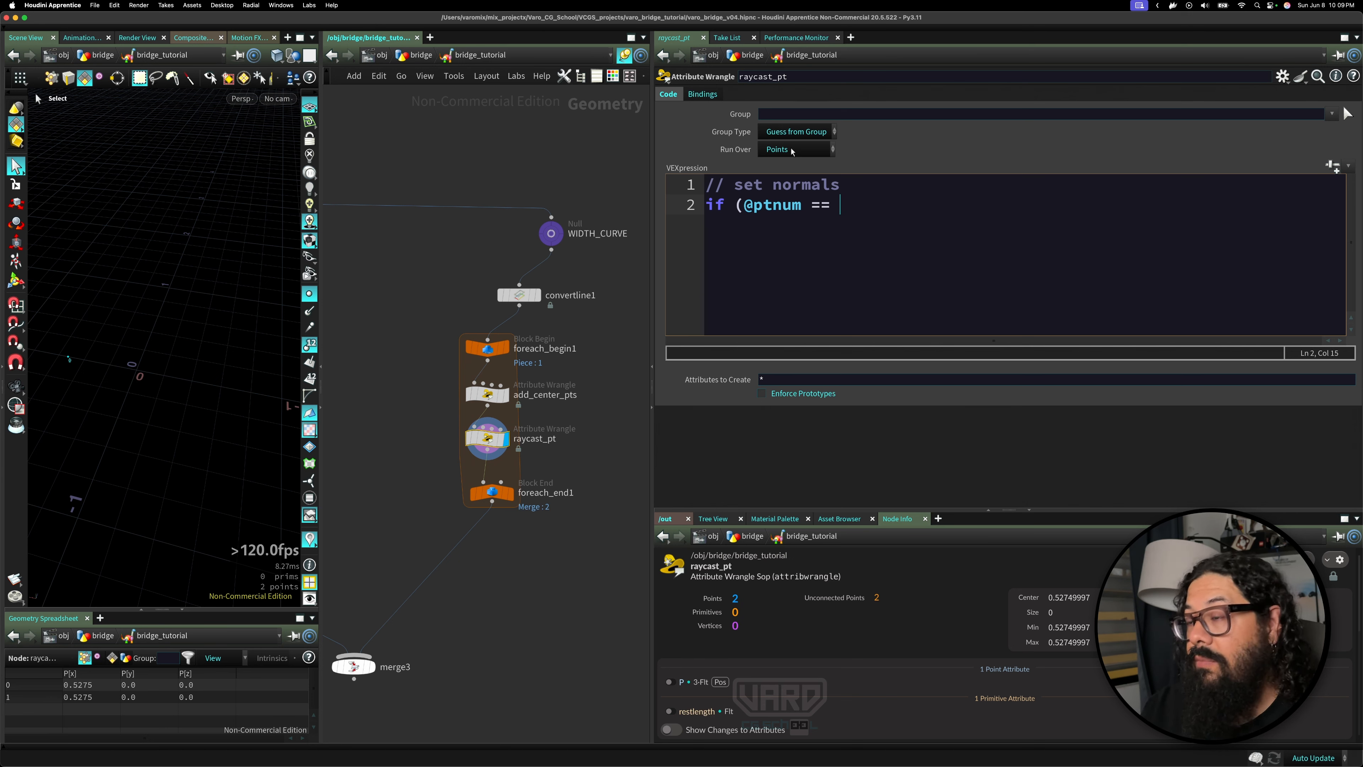
{"action": "type", "text": "0"}
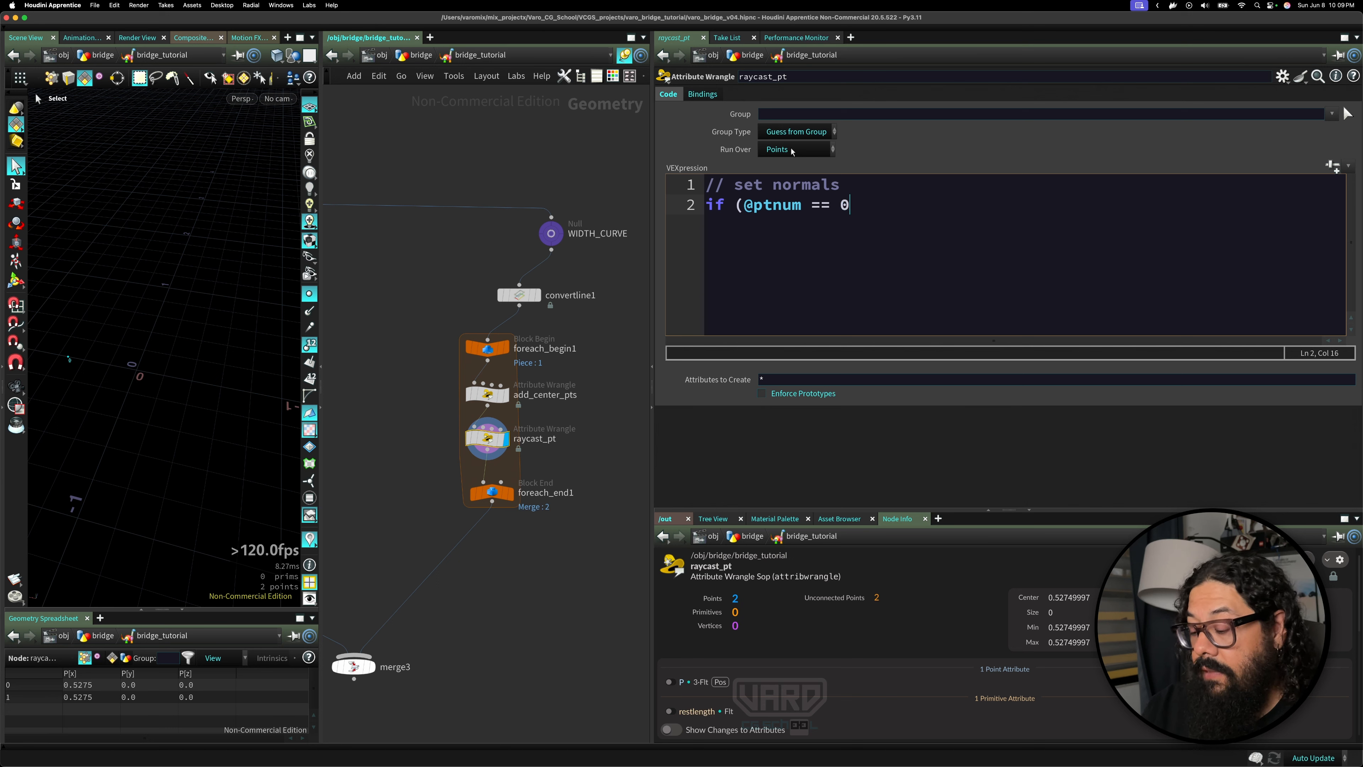
{"action": "type", "text": ")"}
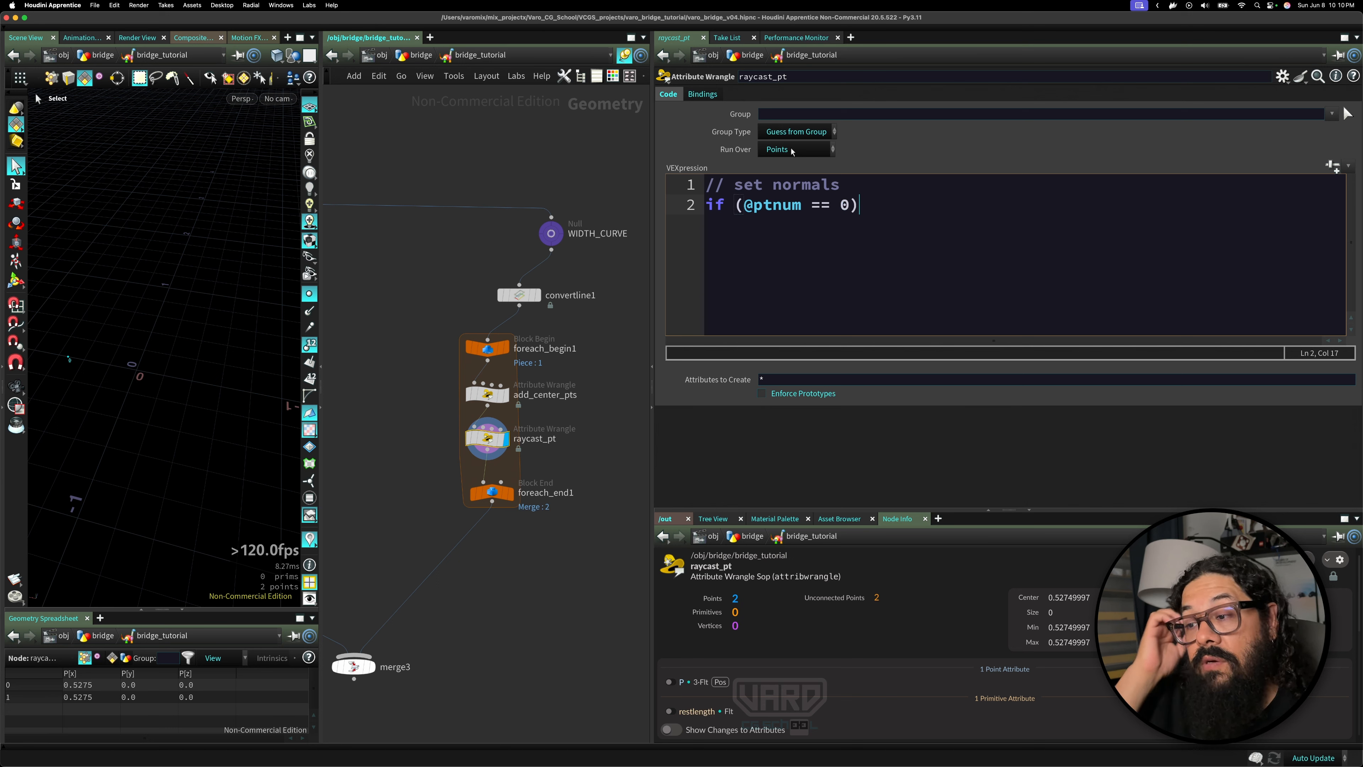
- Add an opening and a closing brace to the if statement, leaving an empty line between them for its body
{"action": "type", "text": "{"}
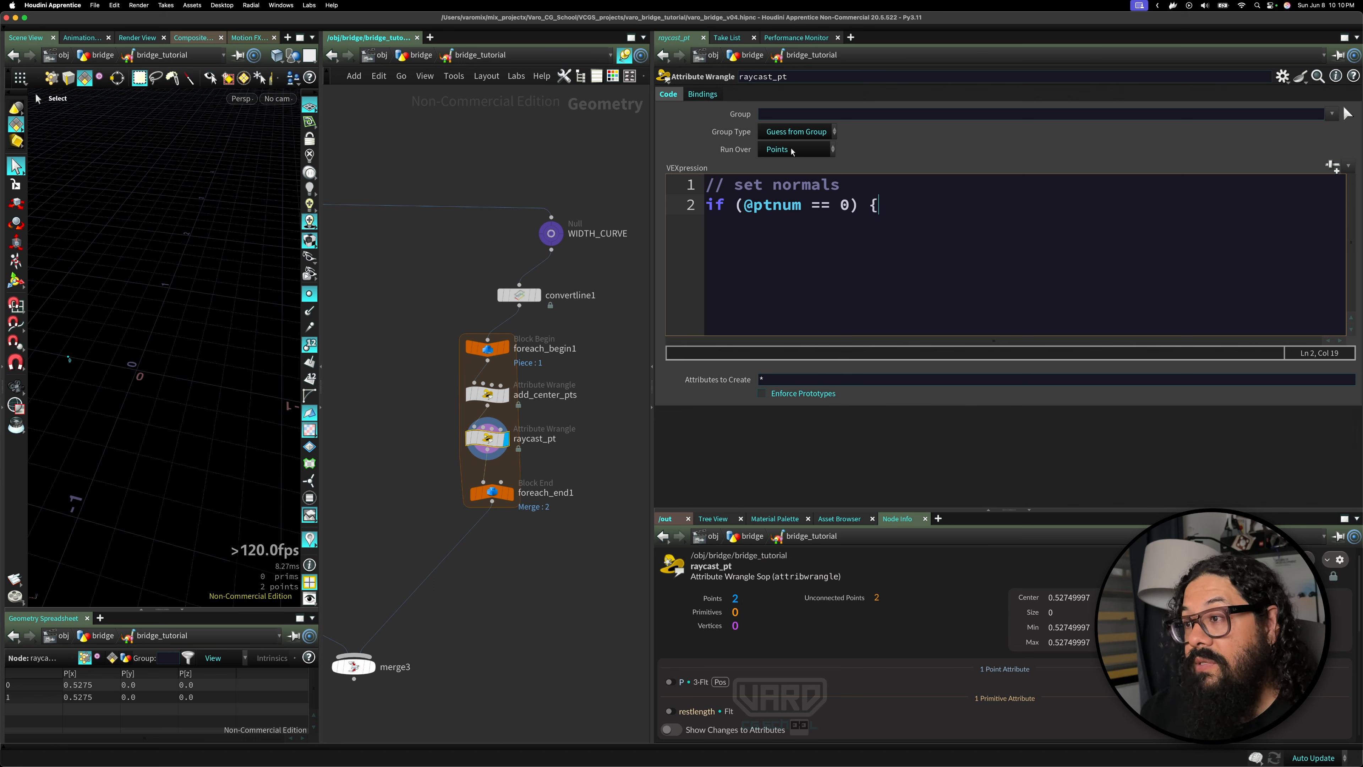
{"action": "key", "text": "Return"}
{"action": "key", "text": "Return"}
{"action": "type", "text": "}"}
{"action": "key", "text": "Up"}
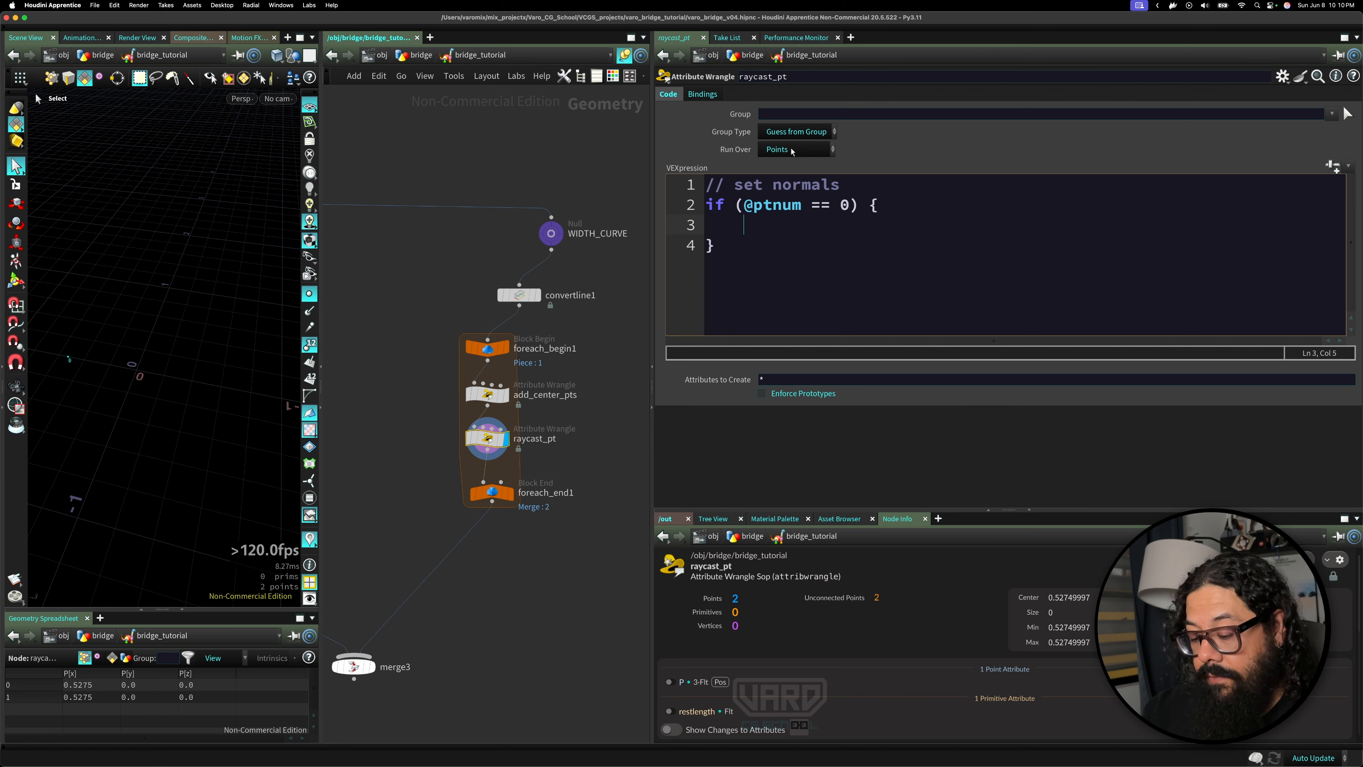
- Write v@N = normalize(set(-1, 0, 0)); inside the if block, apply the code and check the point's normal in the viewport
{"action": "type", "text": "v@N"}
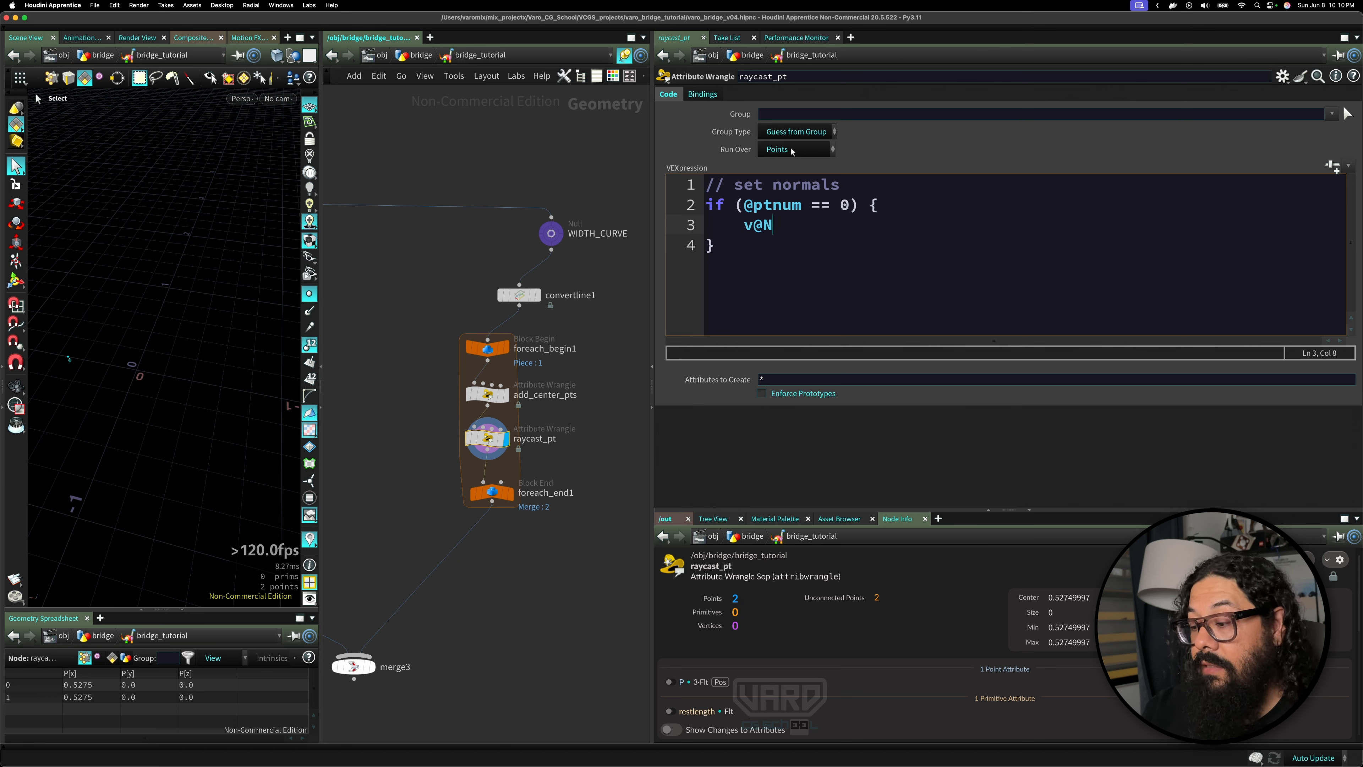
{"action": "type", "text": " = no"}
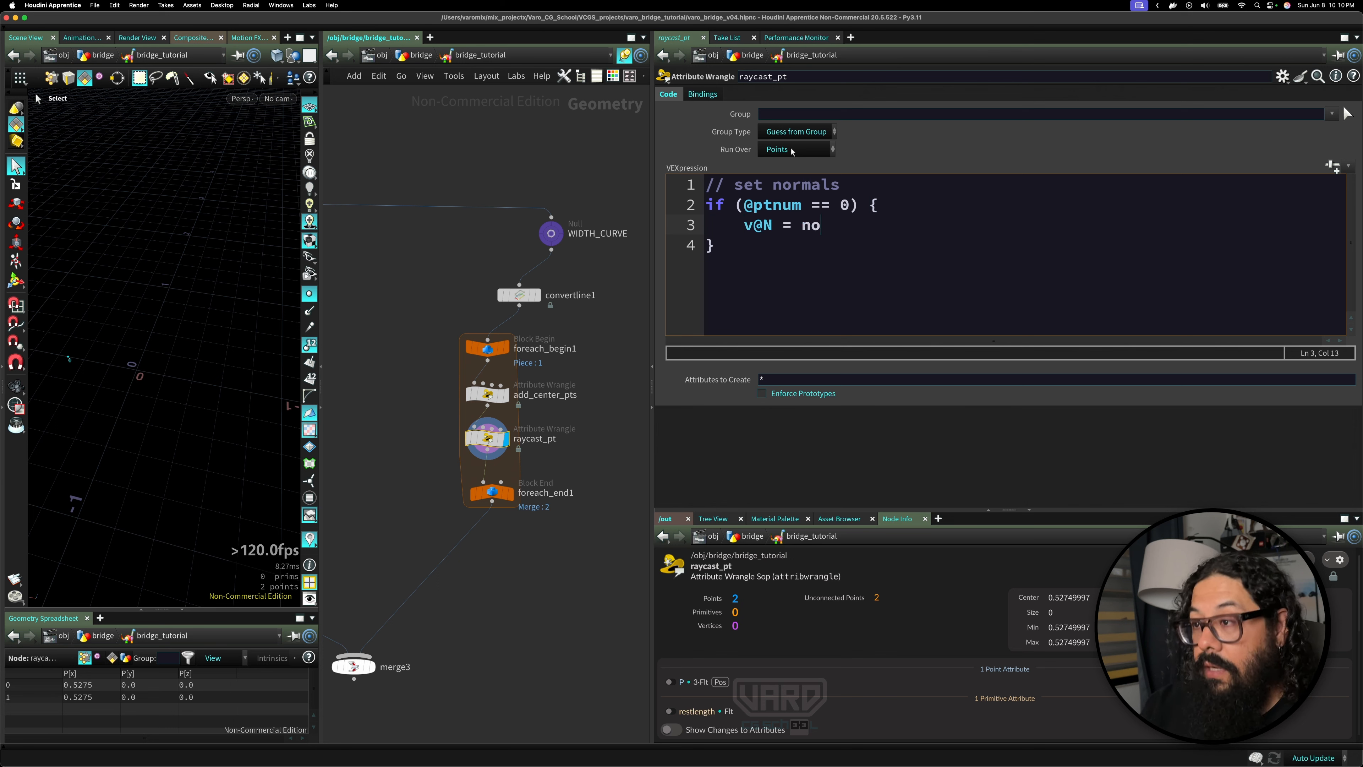
{"action": "type", "text": "rmalize"}
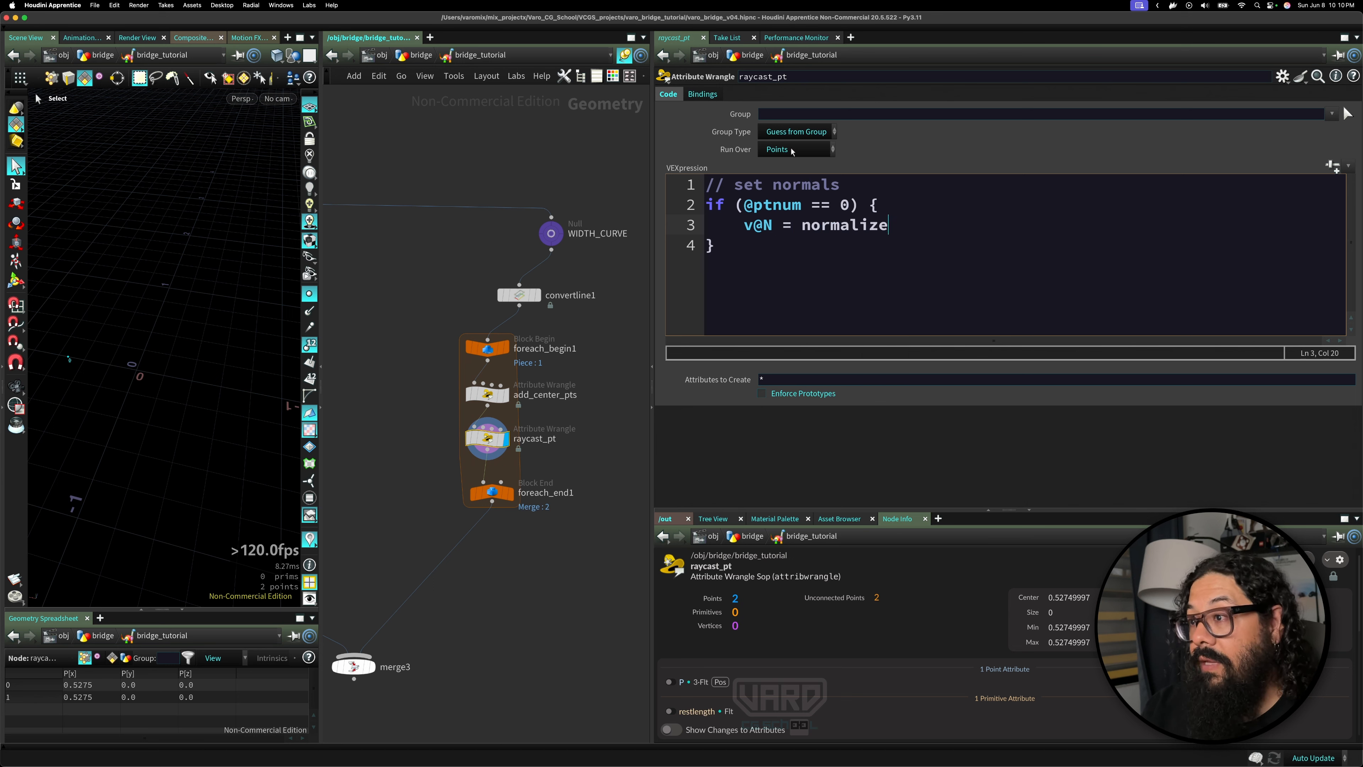
{"action": "type", "text": "(set("}
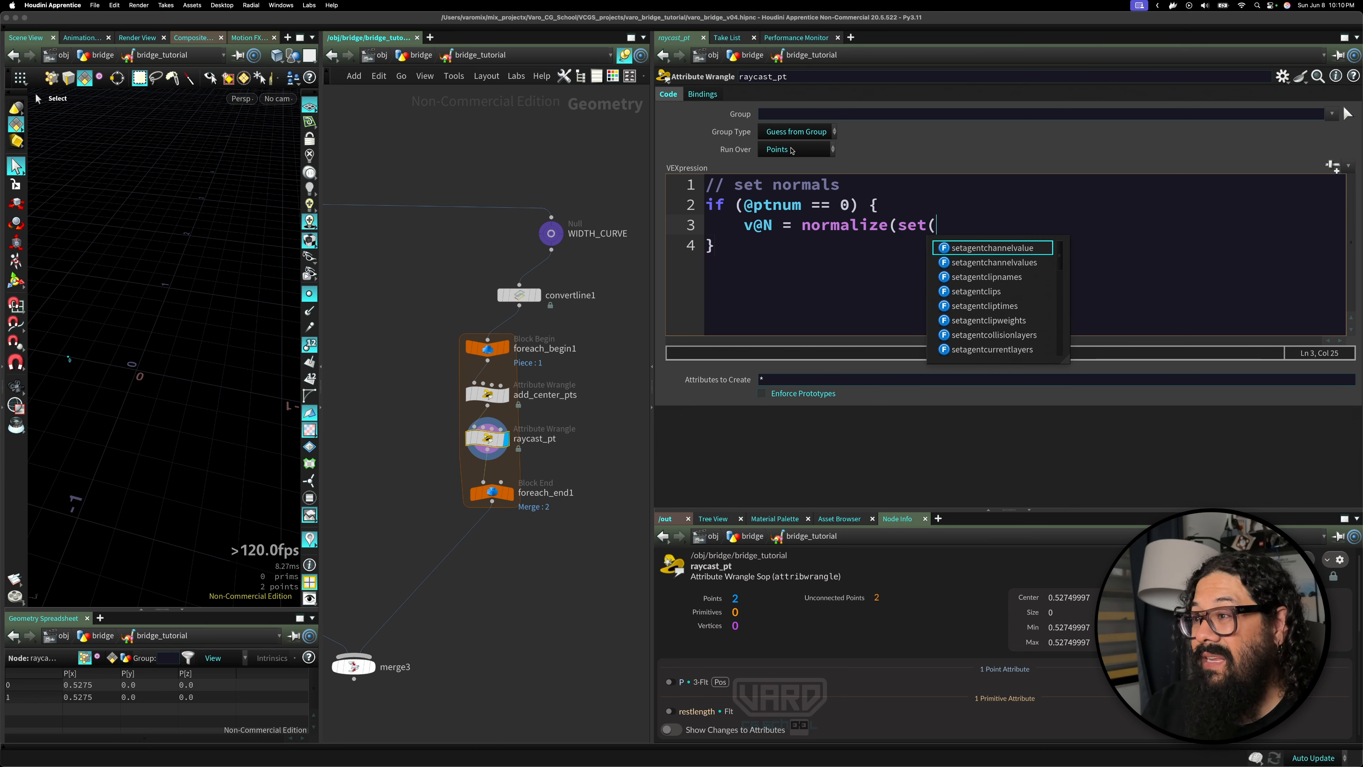
{"action": "key", "text": "Escape"}
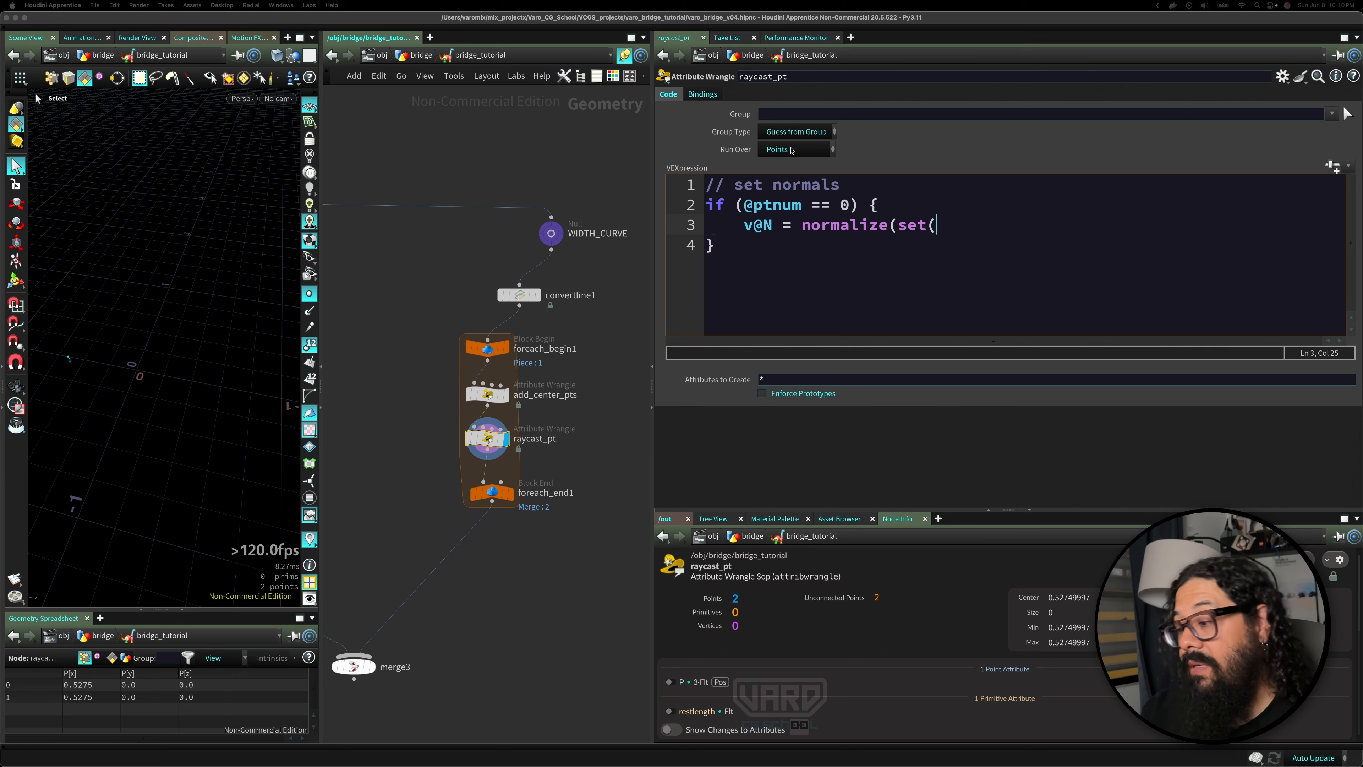
{"action": "type", "text": "-1"}
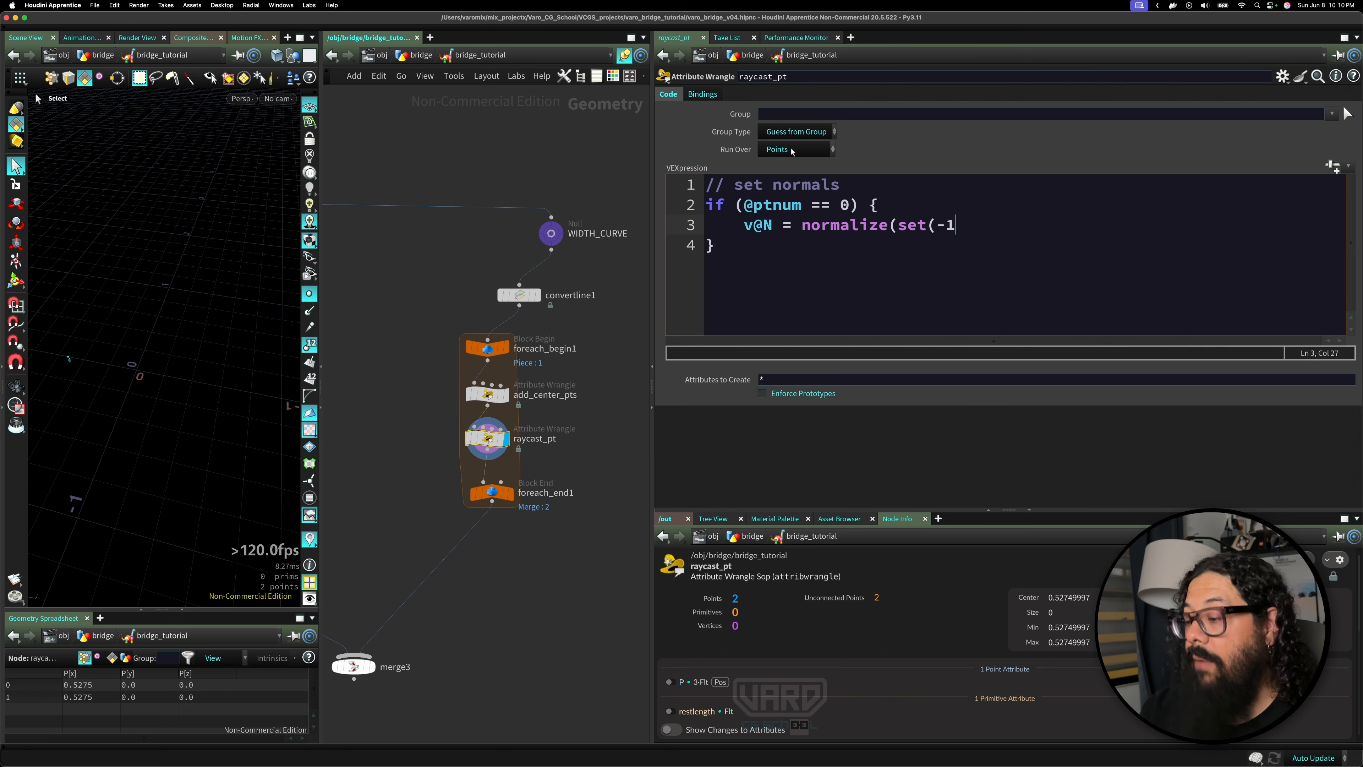
{"action": "type", "text": ", "}
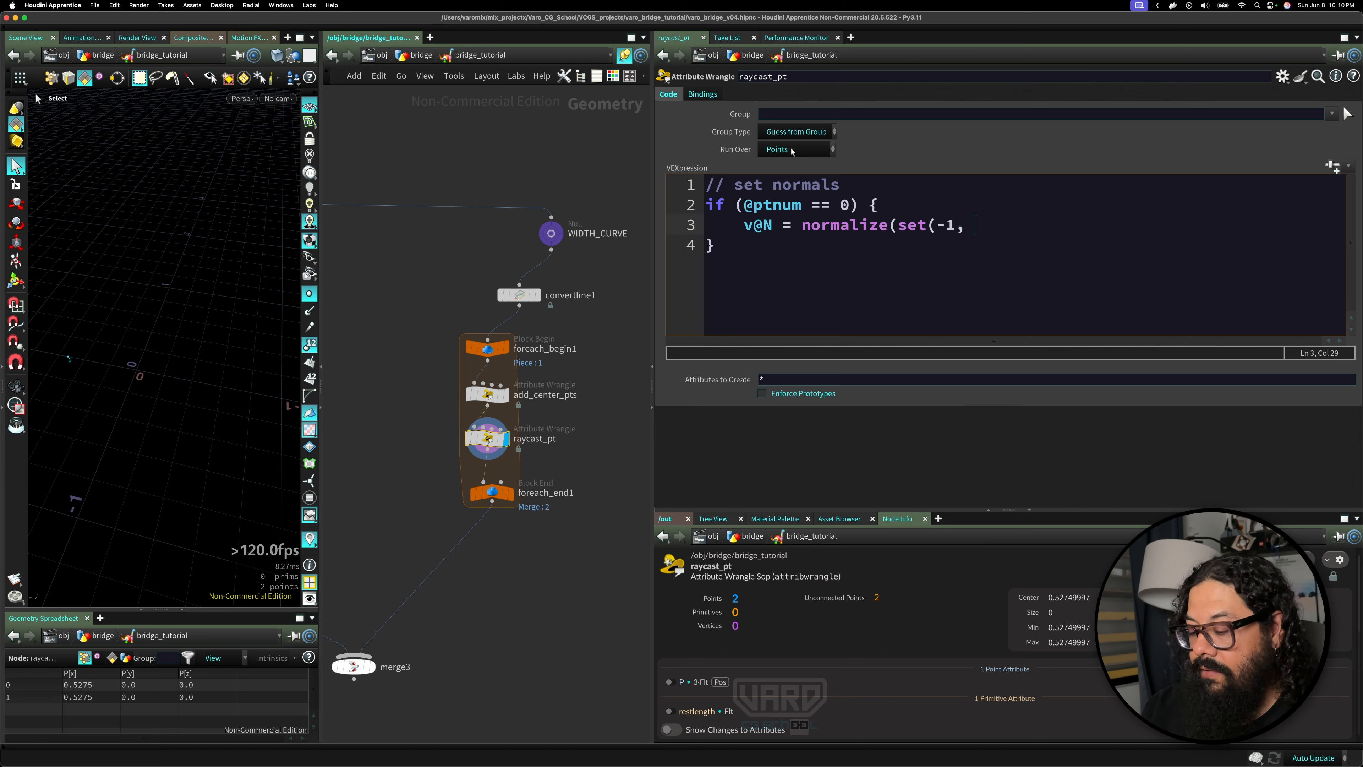
{"action": "type", "text": "0"}
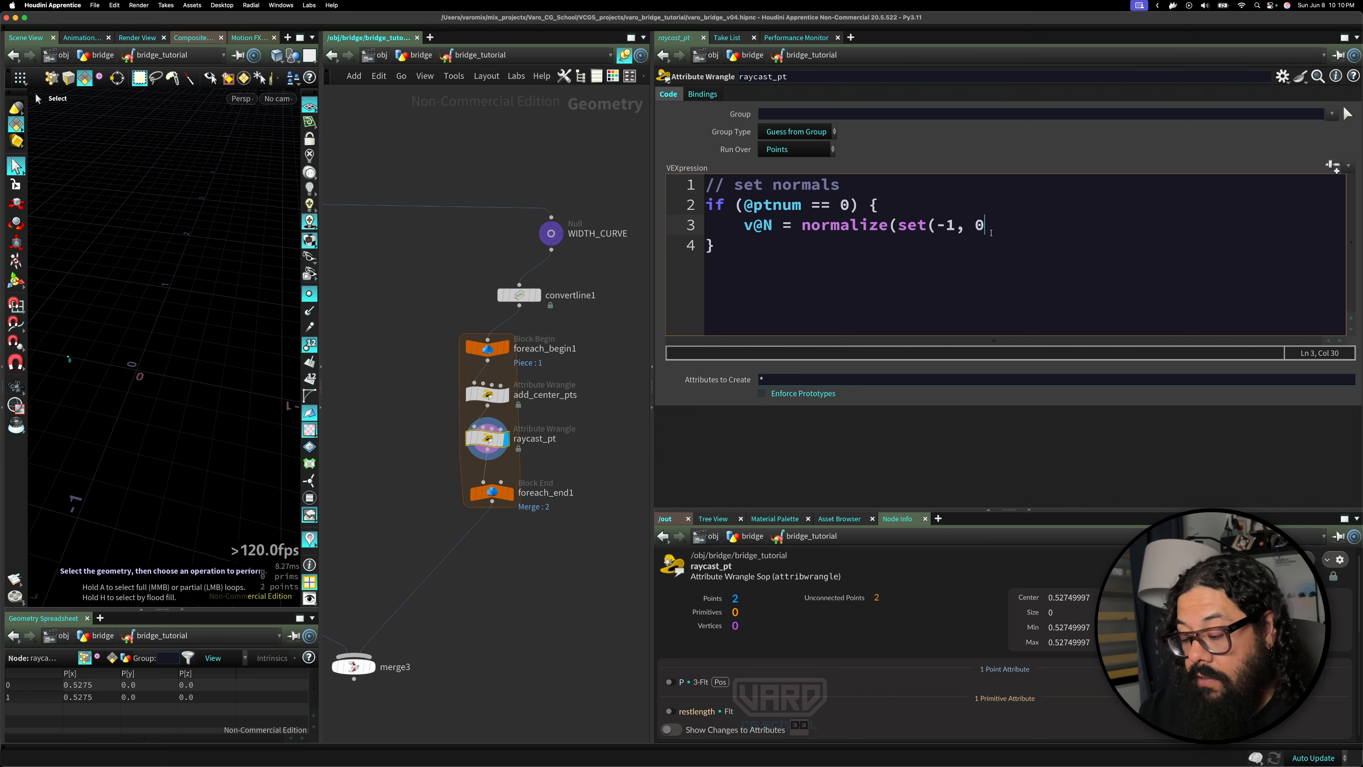
{"action": "type", "text": ", 0"}
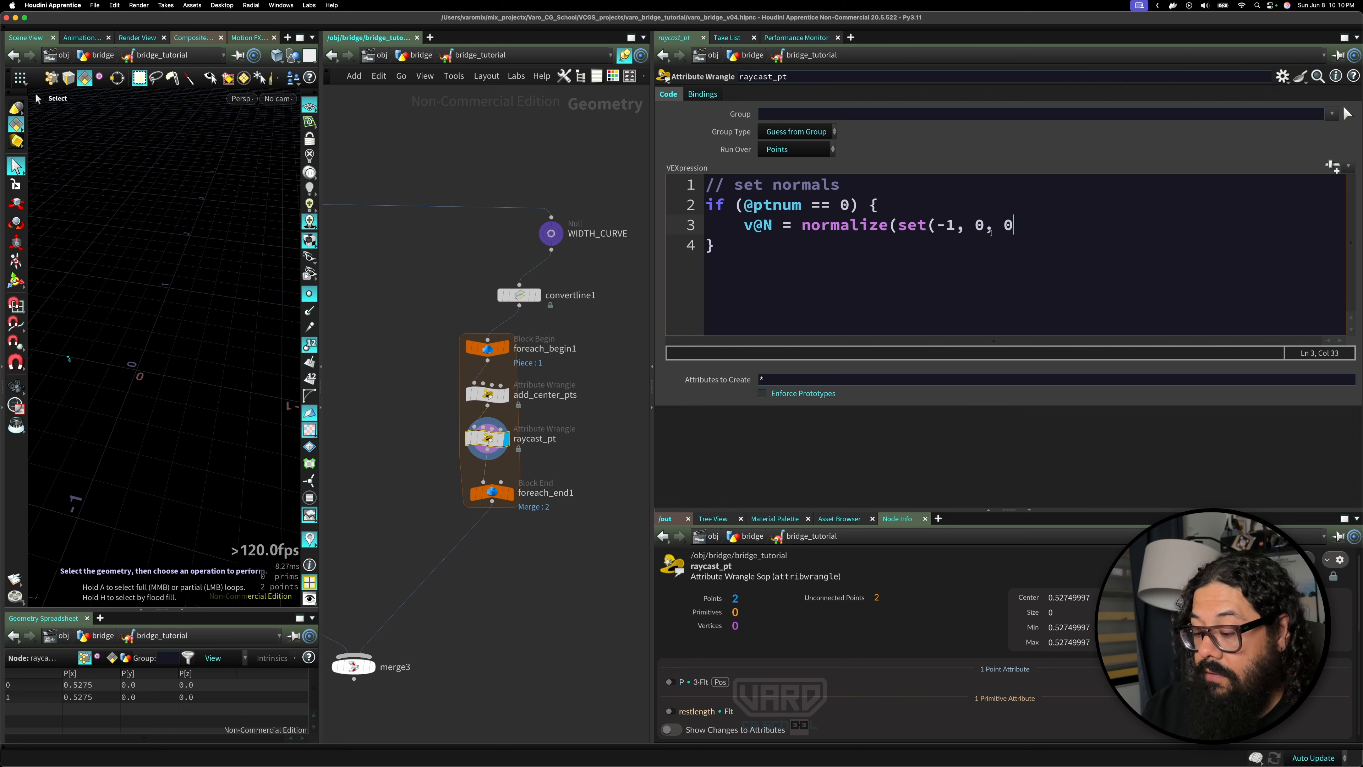
{"action": "type", "text": ");"}
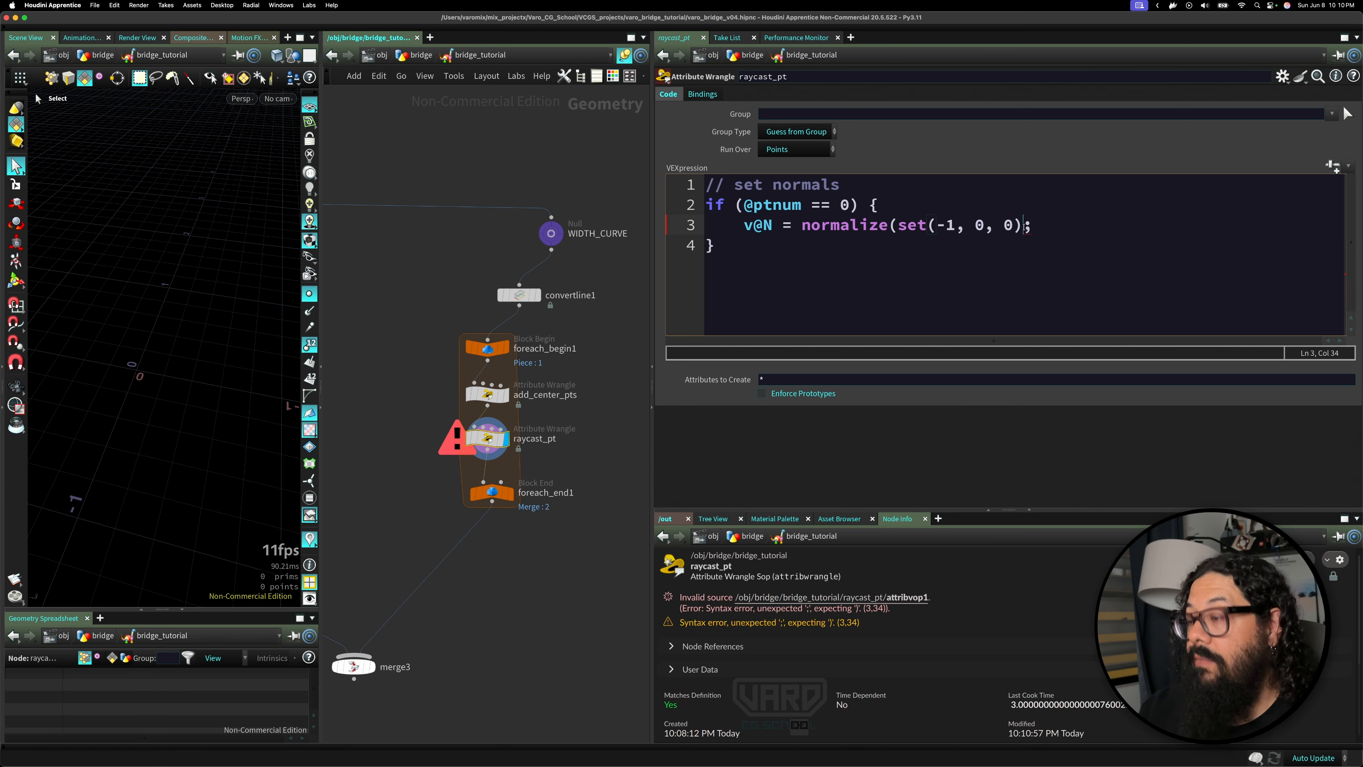
{"action": "type", "text": ")"}
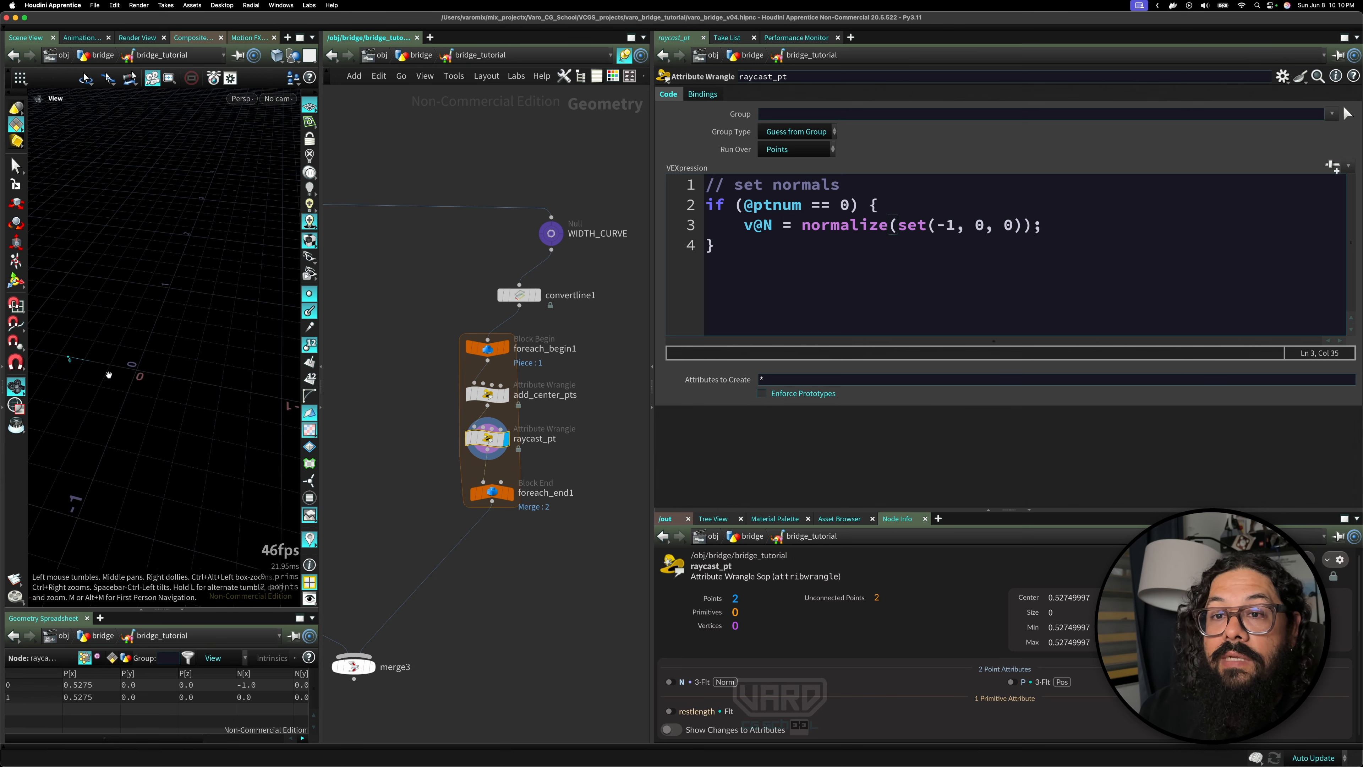
{"action": "middle_click_drag", "start_coordinate": [109, 374], "coordinate": [214, 388], "text": "alt"}
{"action": "key", "text": "s"}
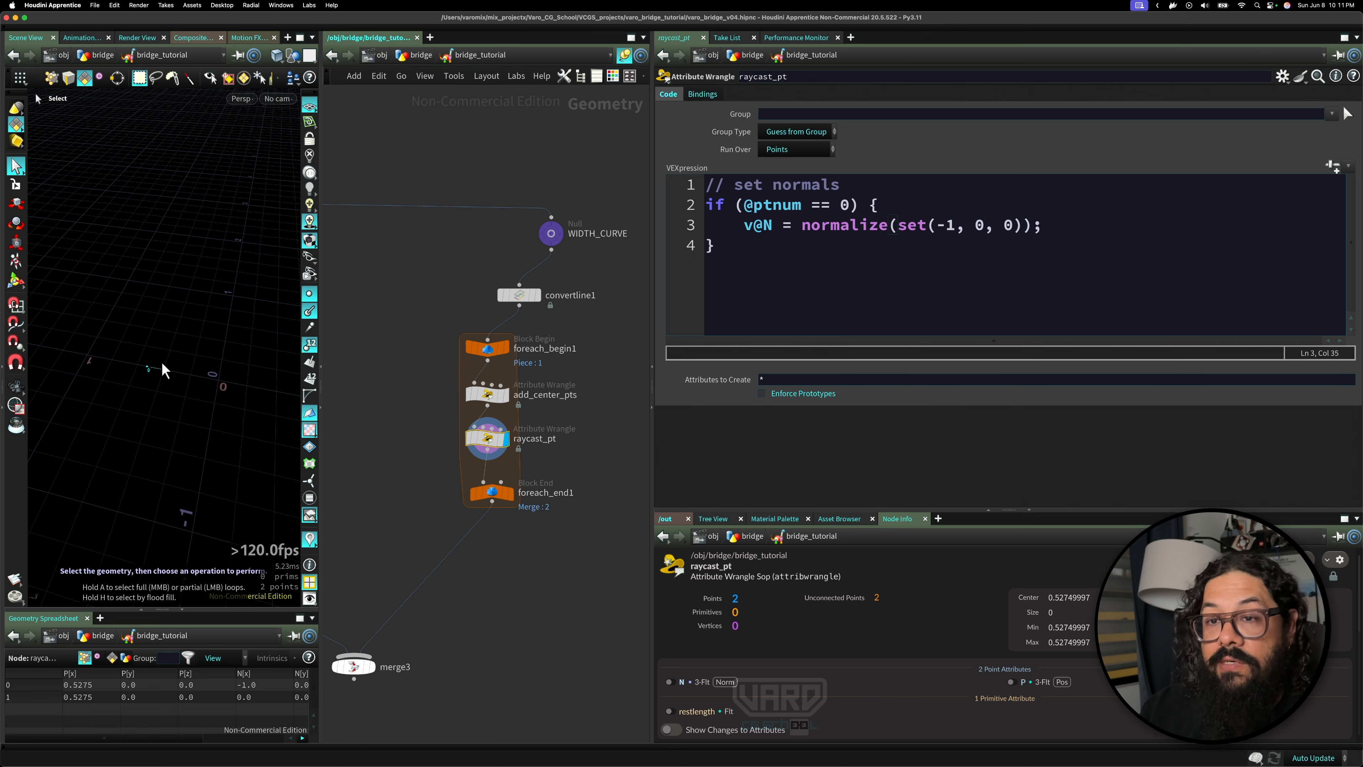
{"action": "right_click_drag", "start_coordinate": [164, 367], "coordinate": [213, 398], "text": "alt"}
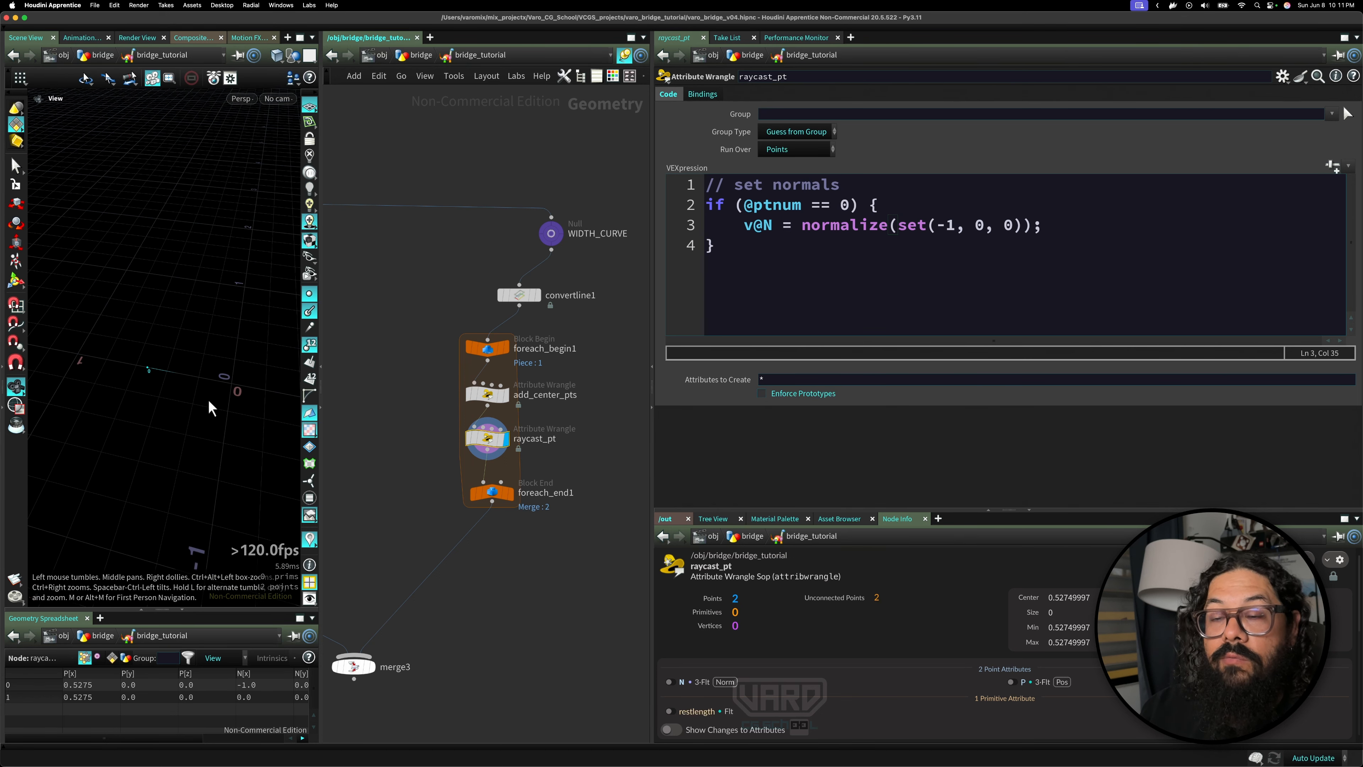
{"action": "key", "text": "s"}
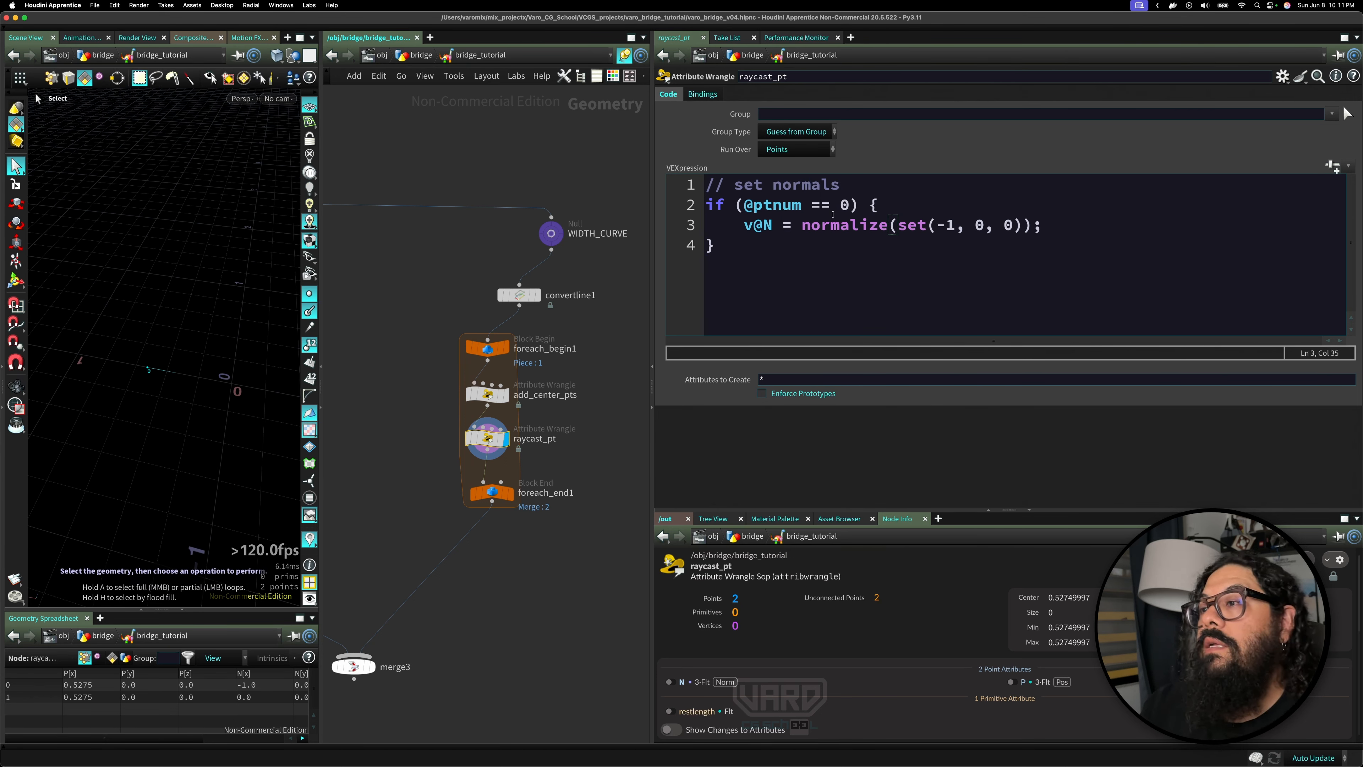
- Add else { after the closing brace of the if block on line 4
{"action": "left_click", "coordinate": [808, 254]}
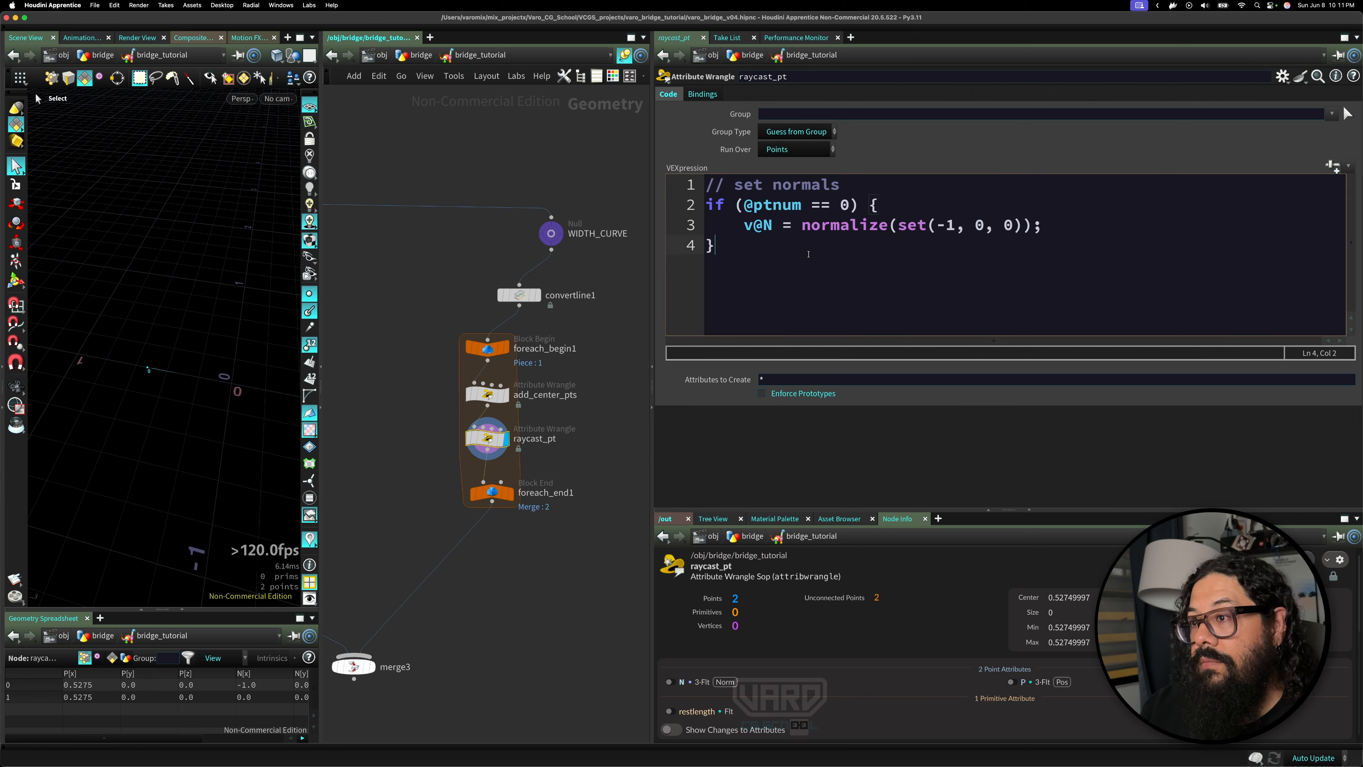
{"action": "type", "text": "el"}
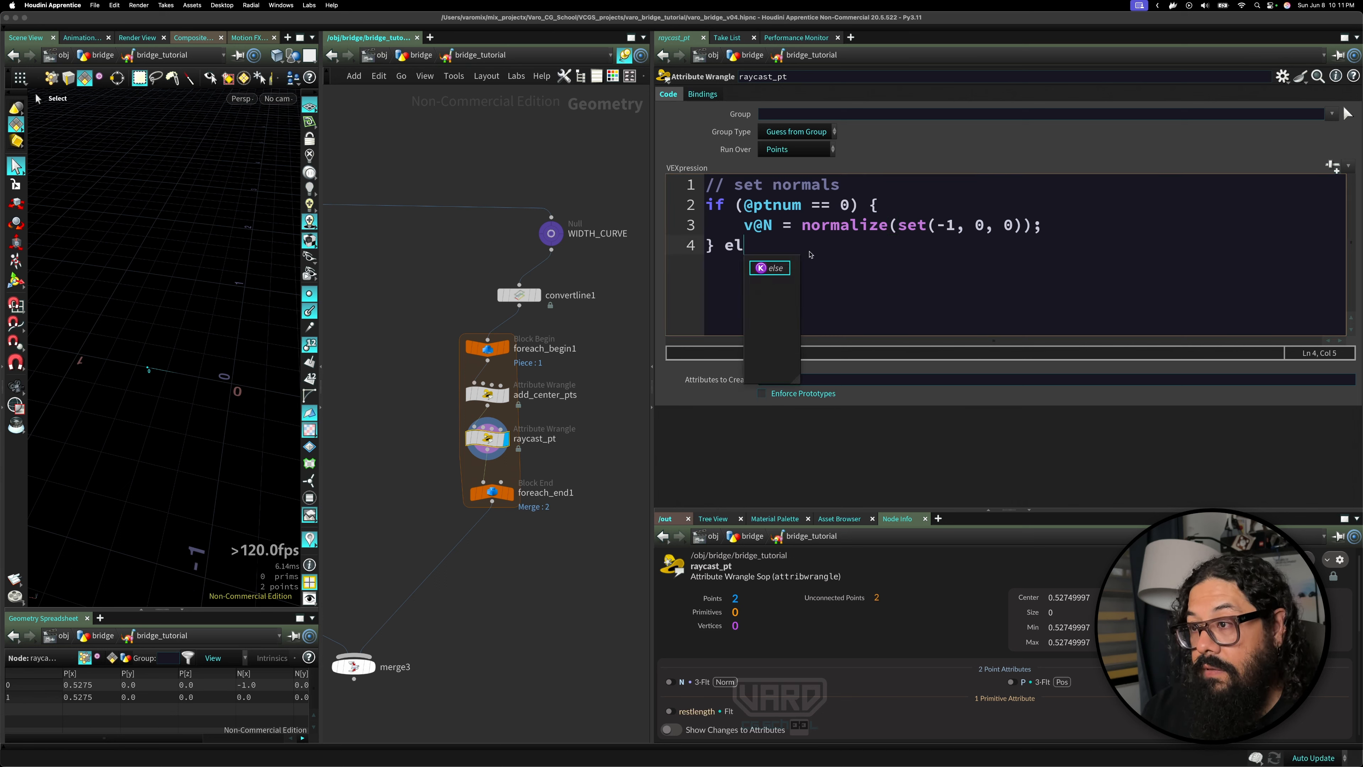
{"action": "type", "text": "se if"}
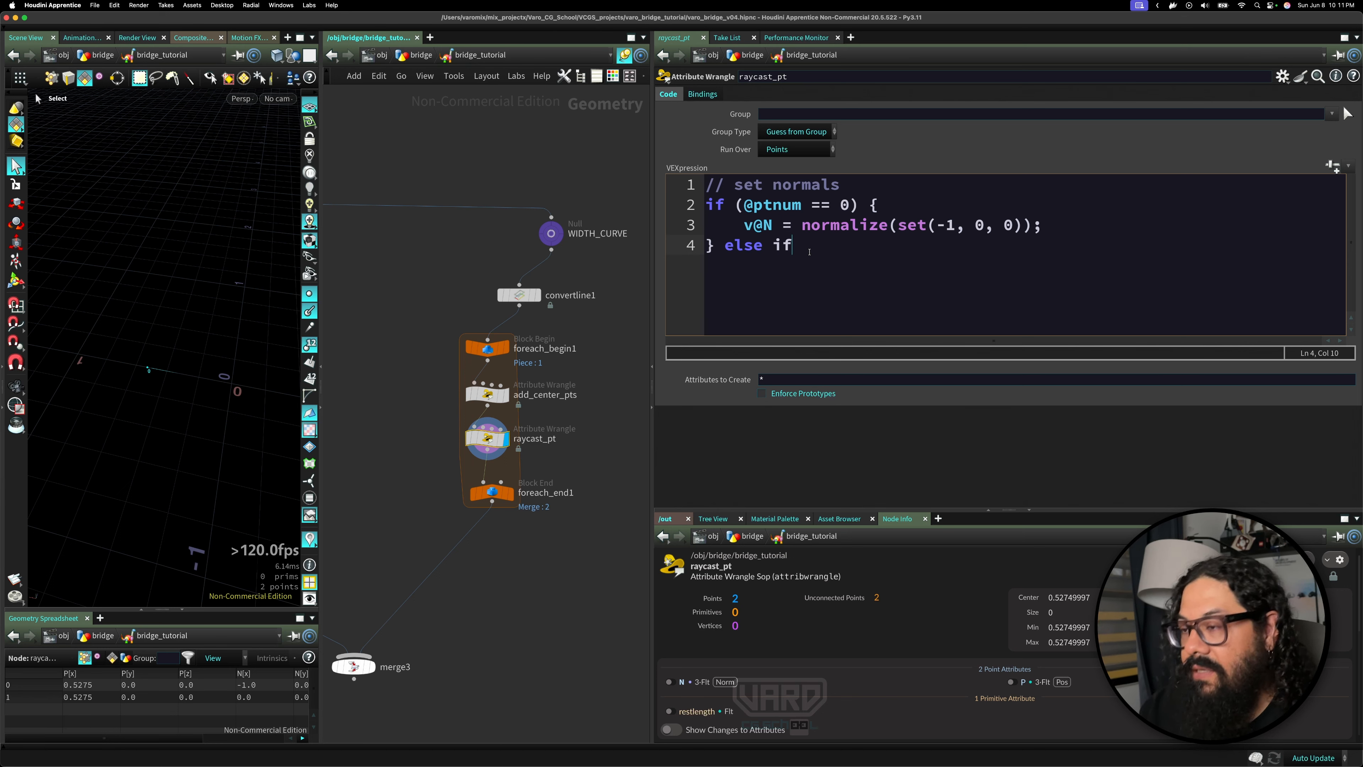
{"action": "key", "text": "BackSpace"}
{"action": "key", "text": "BackSpace"}
{"action": "key", "text": "BackSpace"}
{"action": "type", "text": "{"}
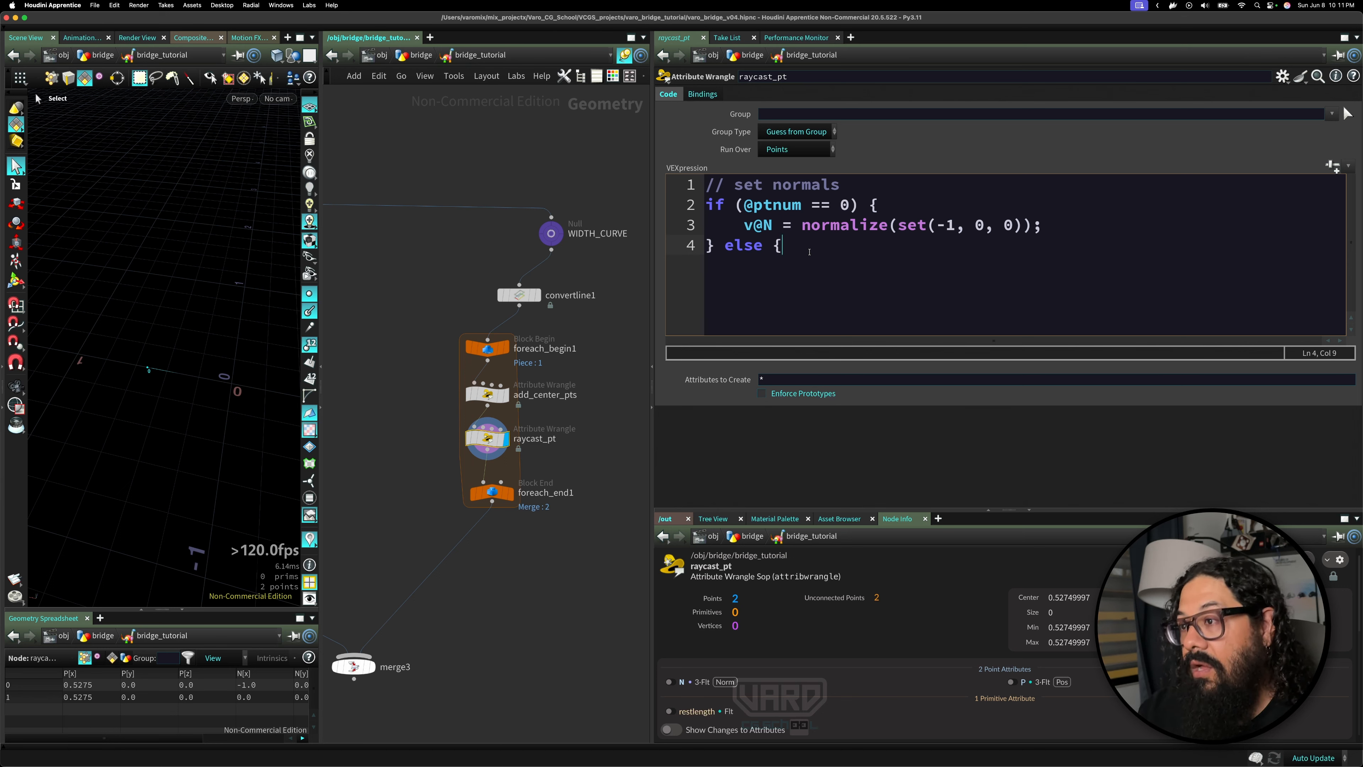
- Close the else block with a brace on its own line and leave an empty line inside it
{"action": "key", "text": "Return"}
{"action": "mouse_move", "coordinate": [736, 226]}
{"action": "left_mouse_down"}
{"action": "mouse_move", "coordinate": [1047, 226]}
{"action": "mouse_move", "coordinate": [745, 227]}
{"action": "left_mouse_up"}
{"action": "left_click", "coordinate": [792, 246]}
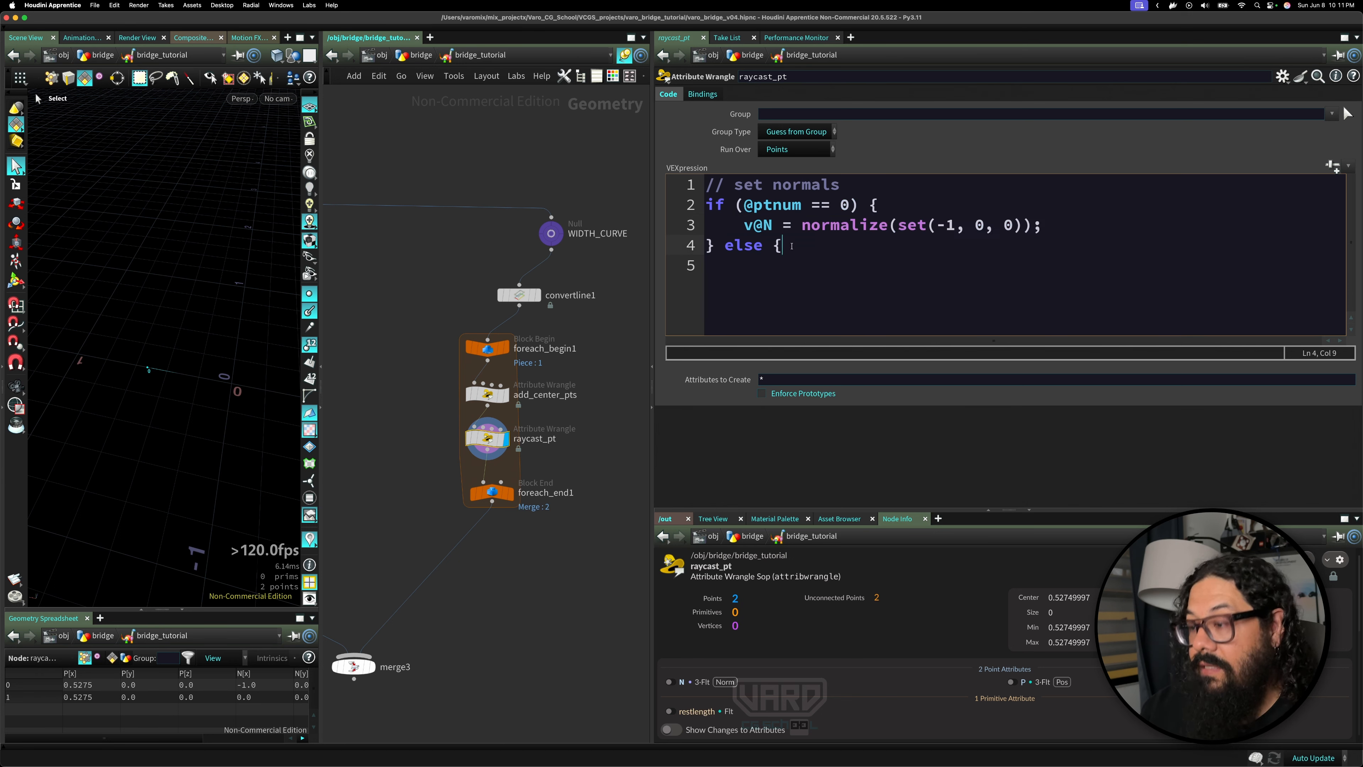
{"action": "key", "text": "Return"}
{"action": "type", "text": "}"}
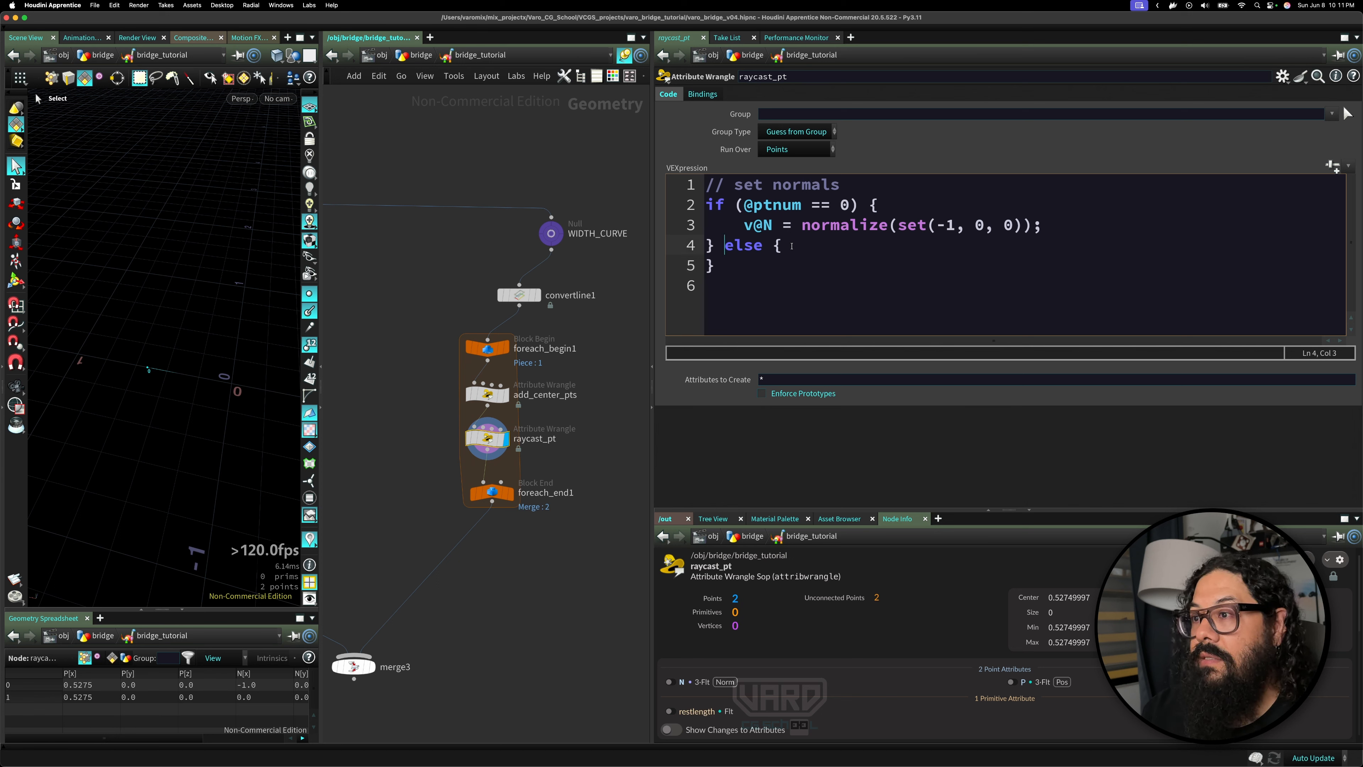
{"action": "key", "text": "Return"}
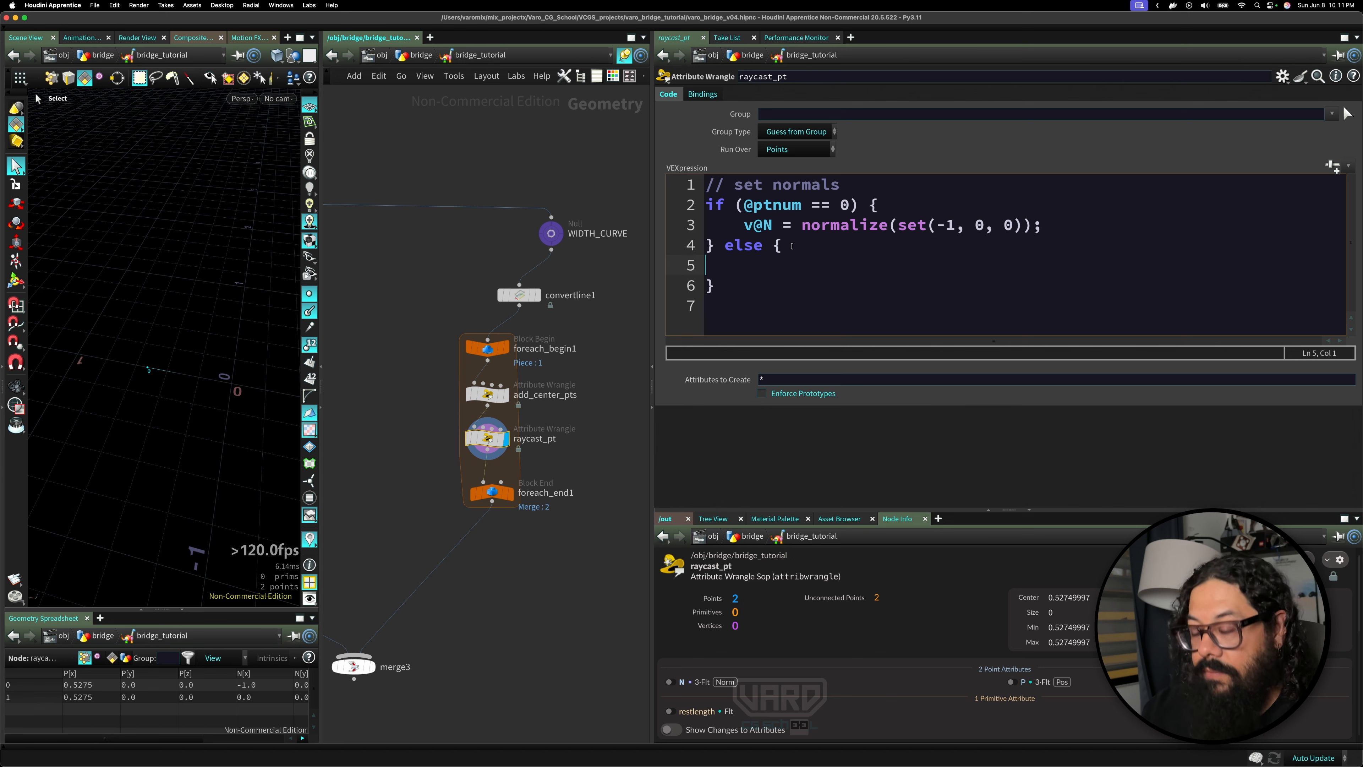
- Fill the else block with v@N = normalize(set(1, 0, 0)); and apply the code
{"action": "type", "text": "v@N = normalize(set(-1, 0, 0));"}
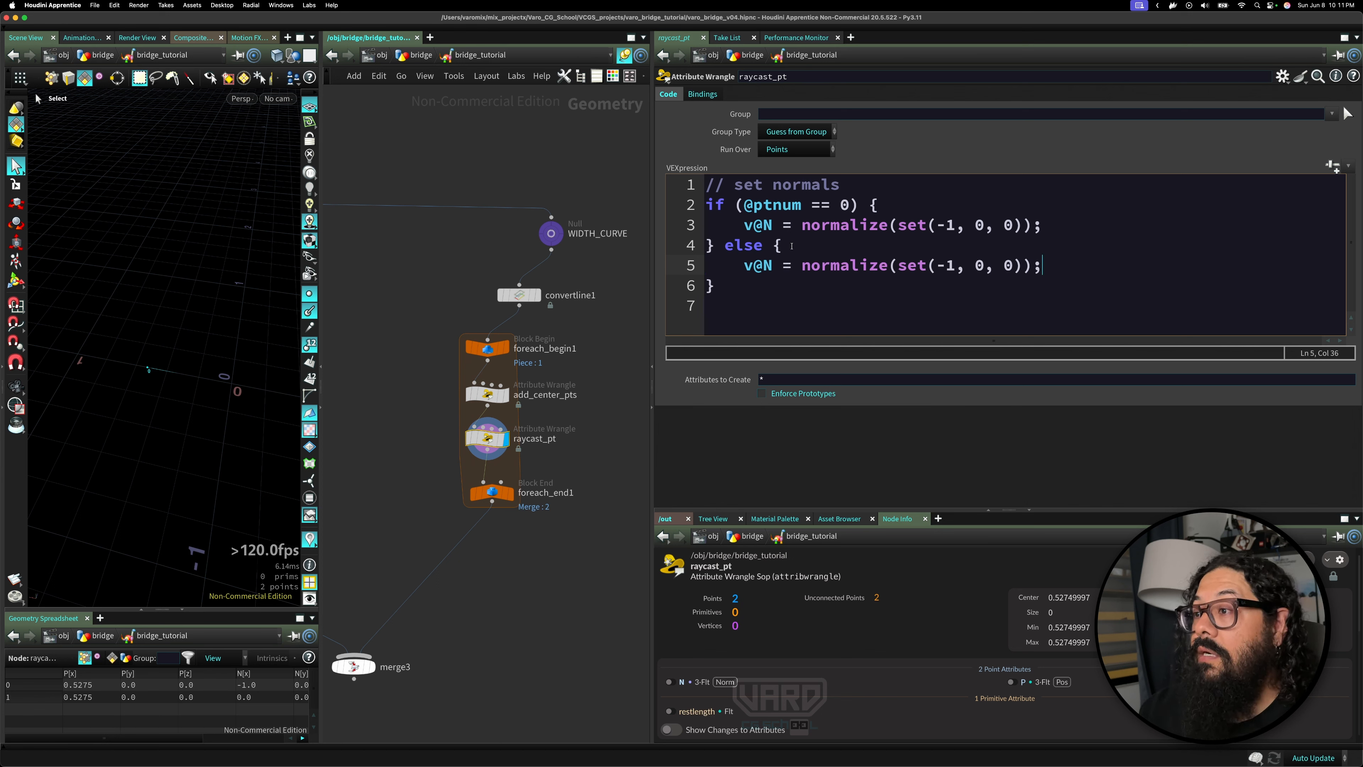
{"action": "left_click", "coordinate": [947, 267]}
{"action": "key", "text": "BackSpace"}
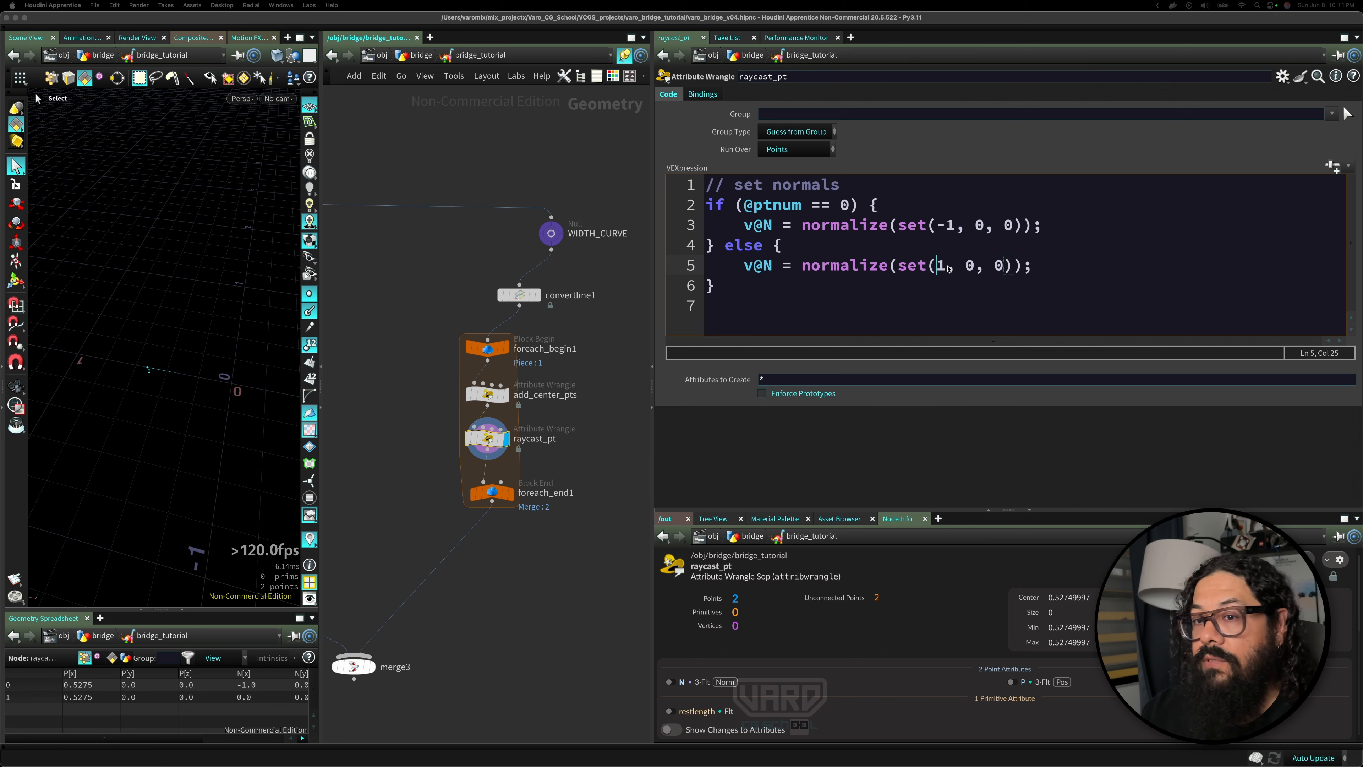
{"action": "key", "text": "Return"}
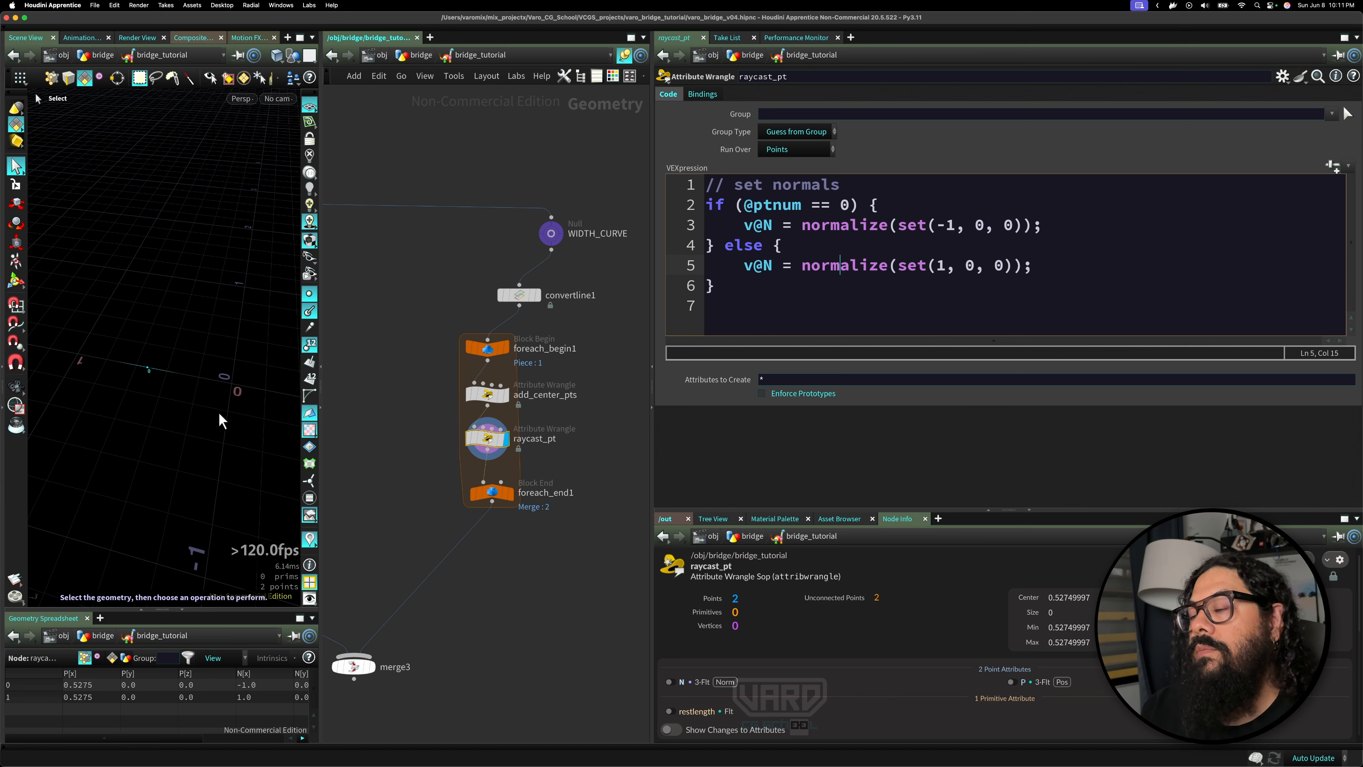
- Above the set normals block, add commented declarations: vector origin = @P; vector direction = {1, 0, 0}; vector hit_pos; int hit_prim; float hit_u, hit_v;
{"action": "left_click", "coordinate": [730, 275]}
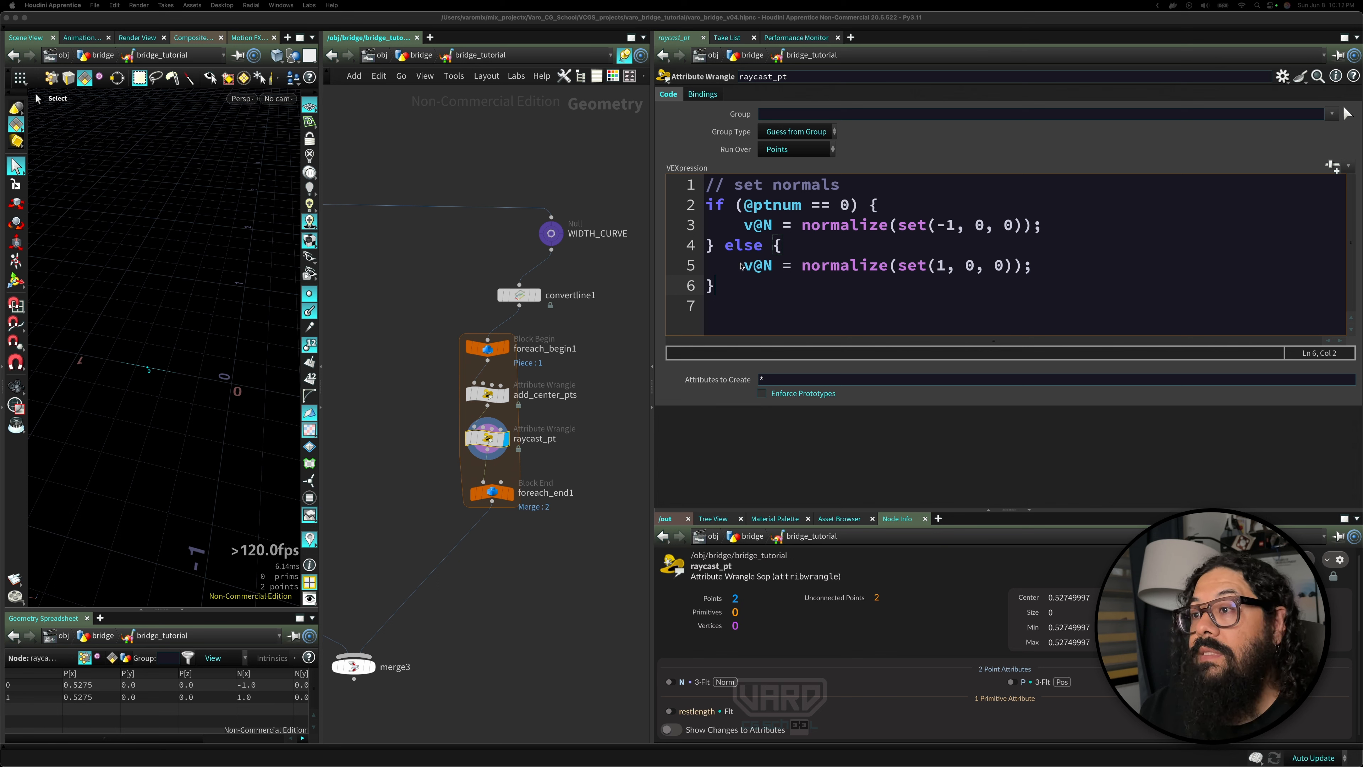
{"action": "double_click", "coordinate": [709, 184]}
{"action": "left_click", "coordinate": [709, 184]}
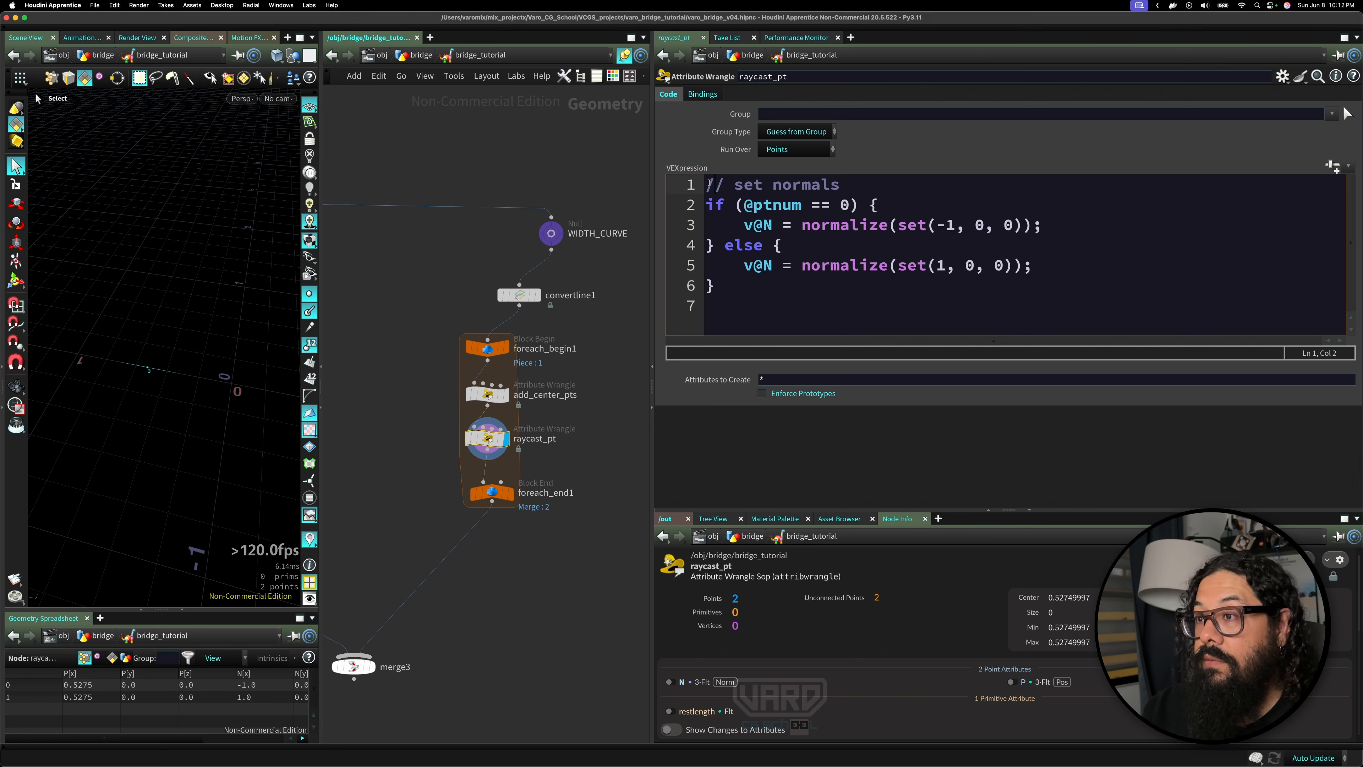
{"action": "key", "text": "Return"}
{"action": "key", "text": "super+z"}
{"action": "key", "text": "Return"}
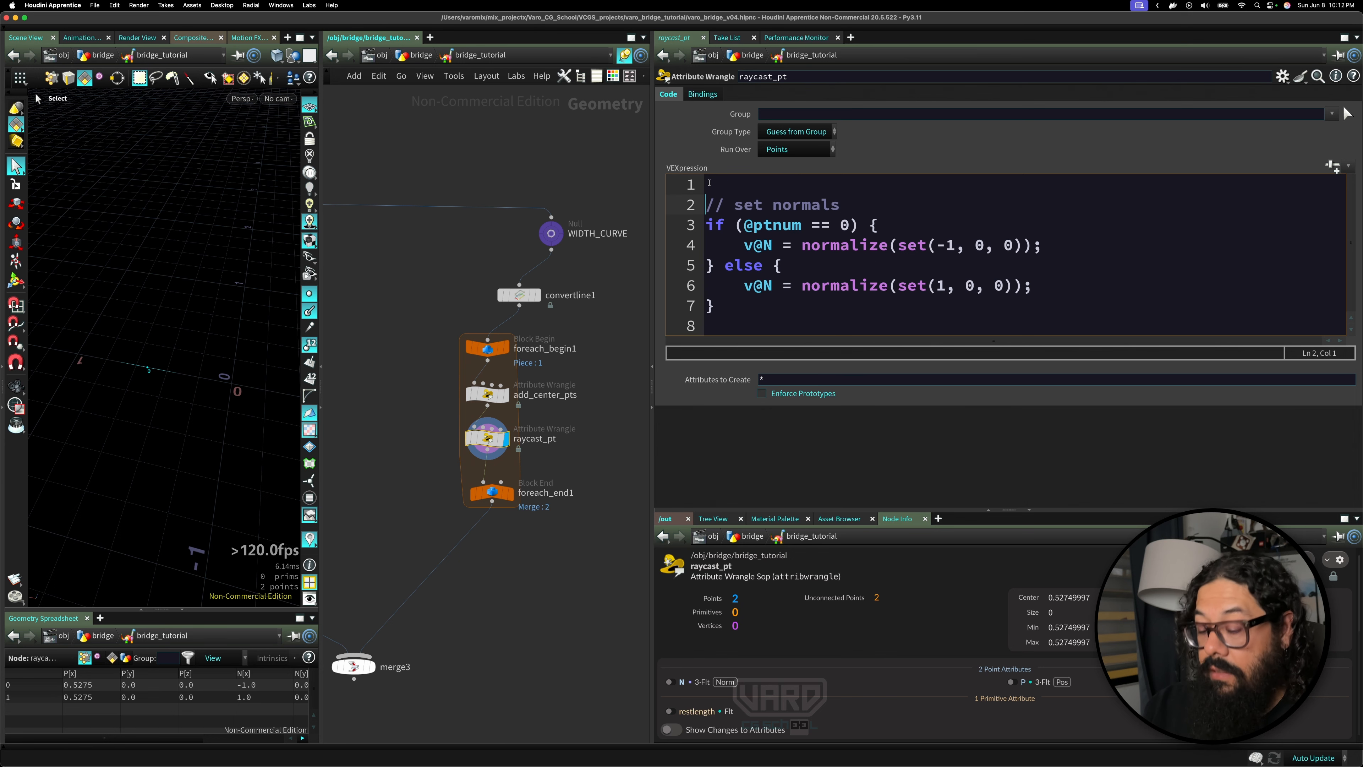
{"action": "key", "text": "Up"}
{"action": "type", "text": "// starting position vector origin = @P; // ray direction vector direction = {1, 0, 0}; // store hit position vector hit_pos; // store primitive we hit int hit_prim; // store uv position on the prim float hit_u, hit_v;"}
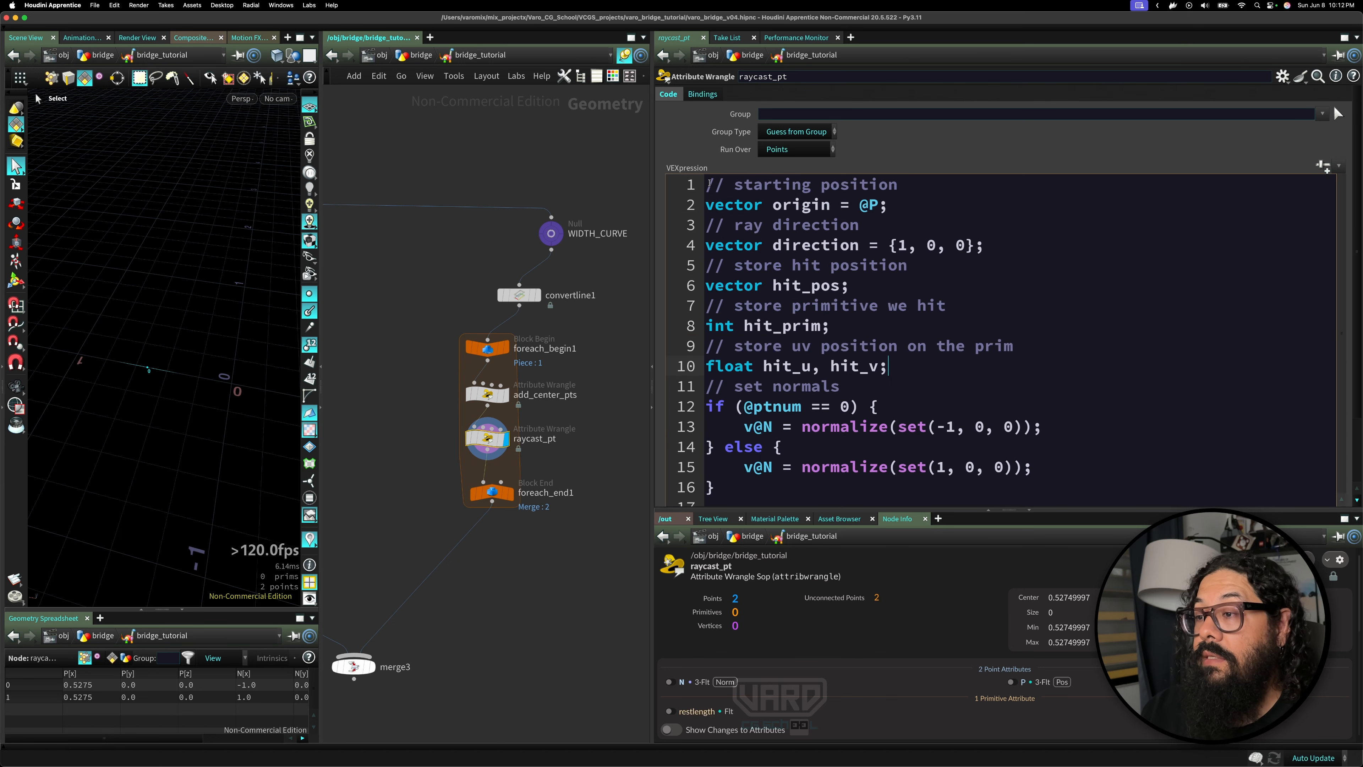
{"action": "key", "text": "Return"}
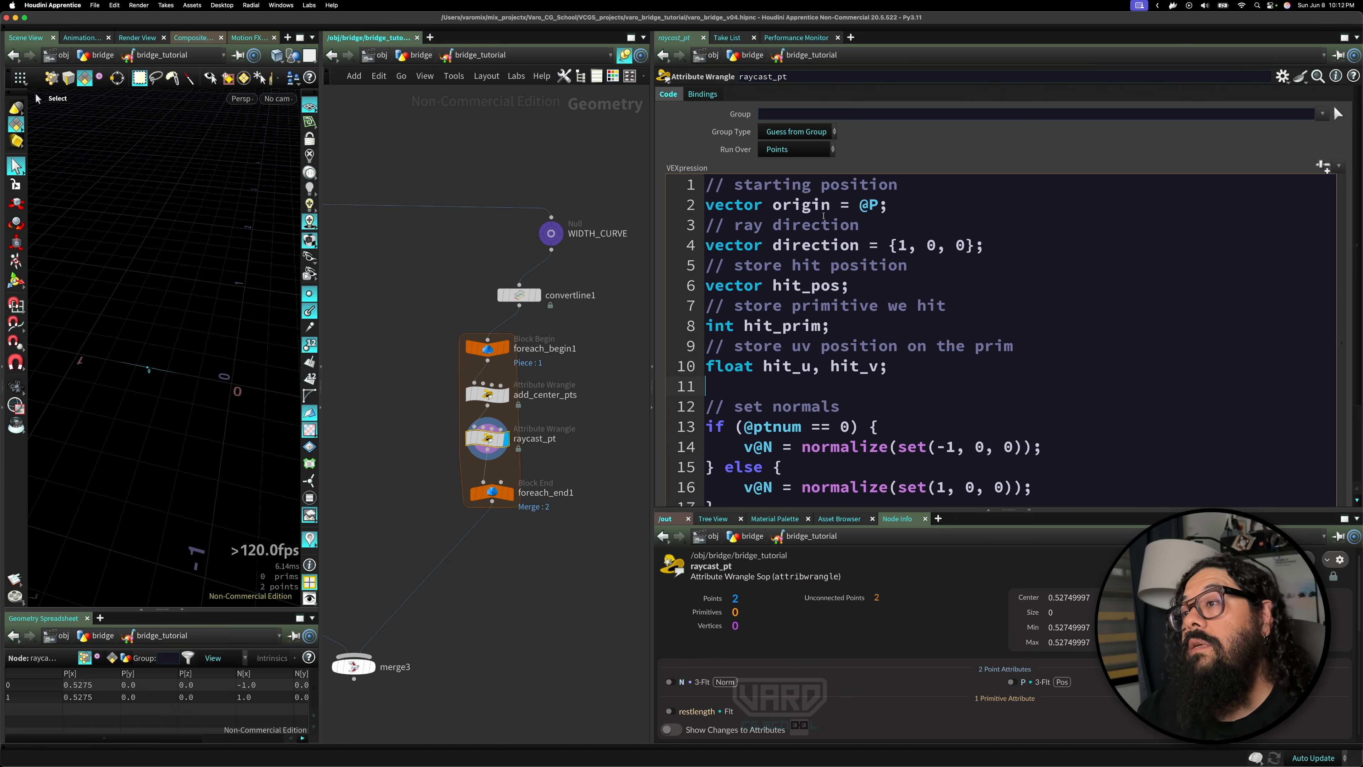
- Review the starting position and ray direction declarations on lines 1 to 4, including the @P origin and the X component
{"action": "left_click_drag", "start_coordinate": [889, 207], "coordinate": [663, 188]}
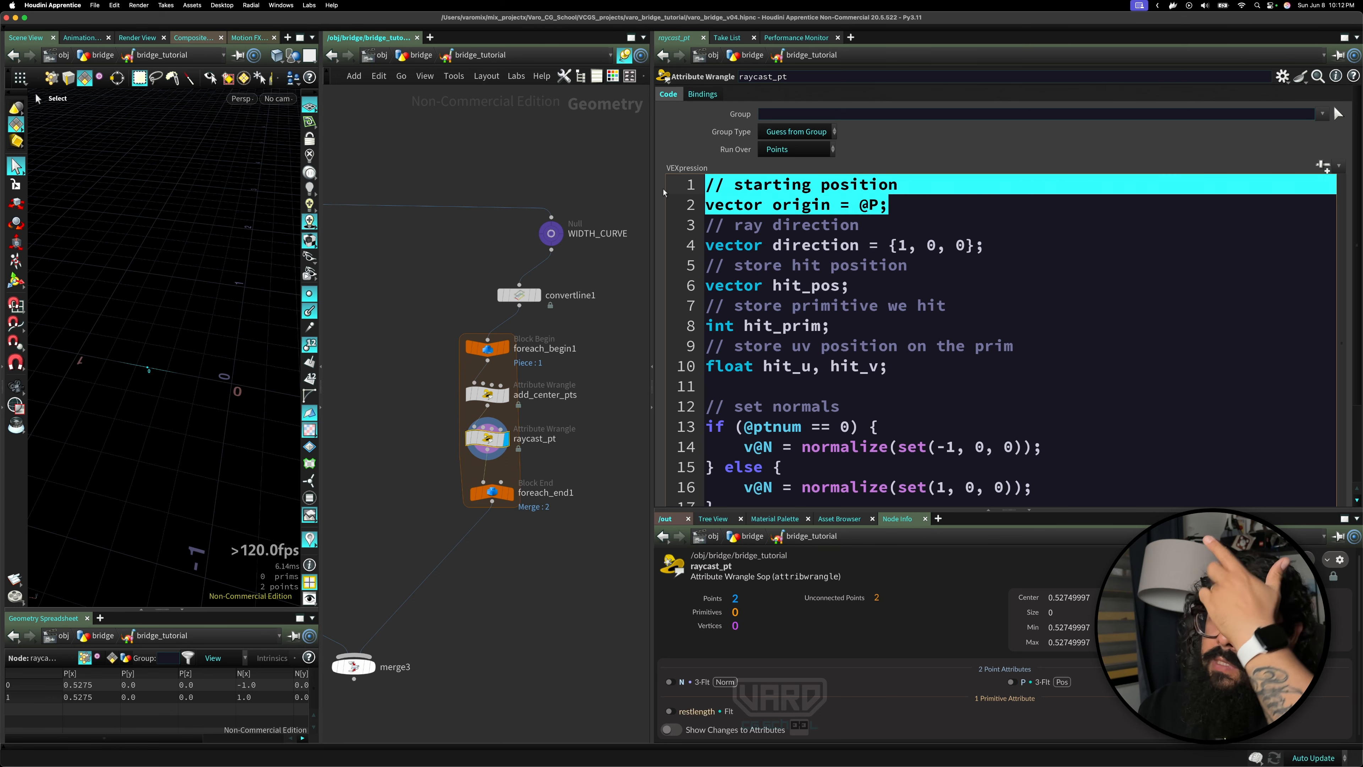
{"action": "left_click_drag", "start_coordinate": [889, 206], "coordinate": [672, 185]}
{"action": "left_click_drag", "start_coordinate": [858, 204], "coordinate": [892, 204]}
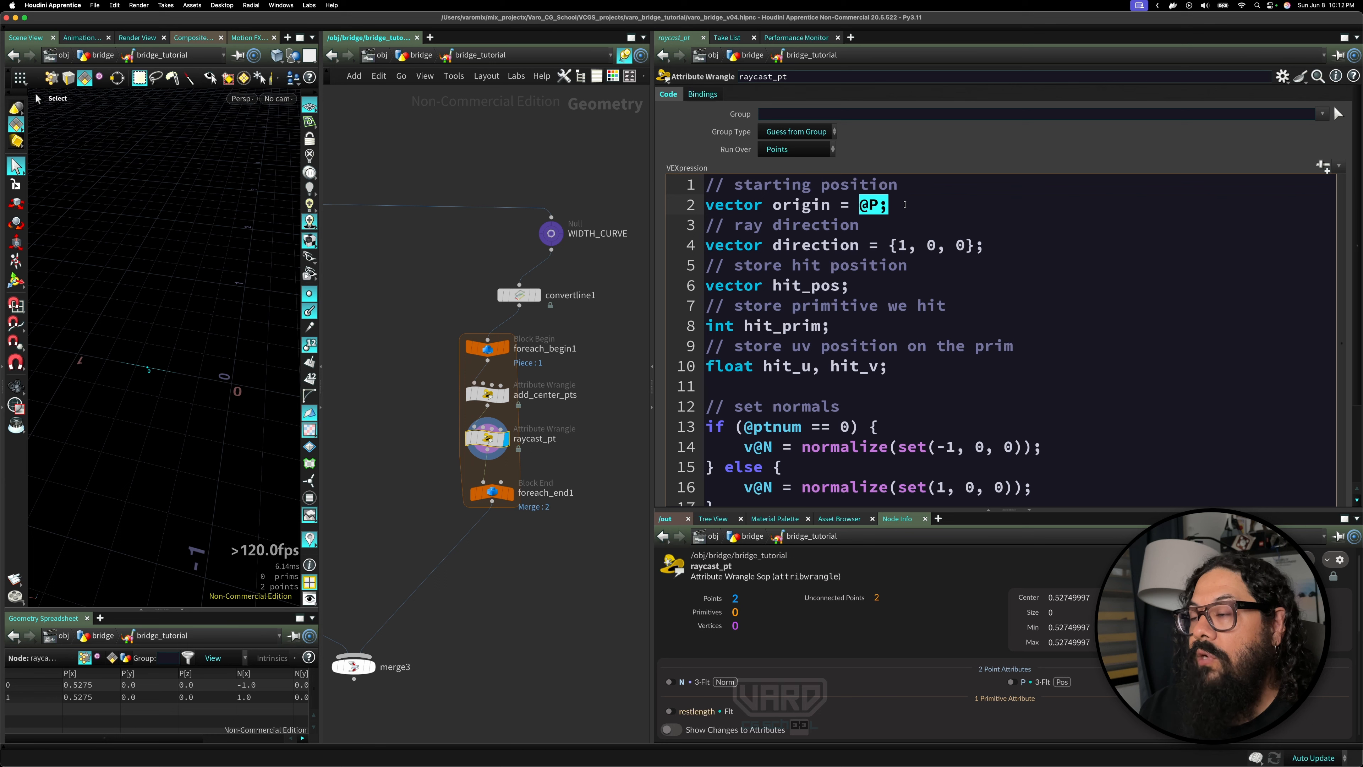
{"action": "double_click", "coordinate": [807, 206]}
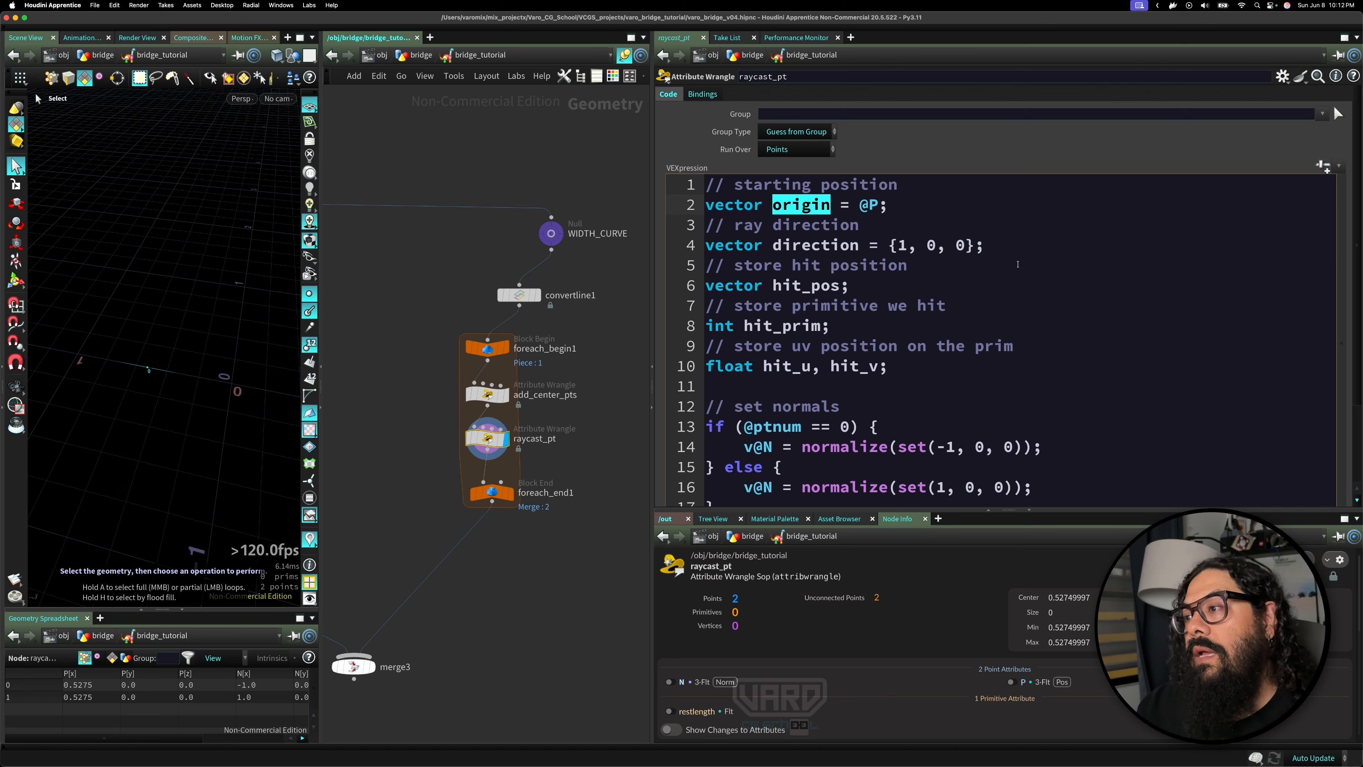
{"action": "left_click_drag", "start_coordinate": [998, 246], "coordinate": [679, 233]}
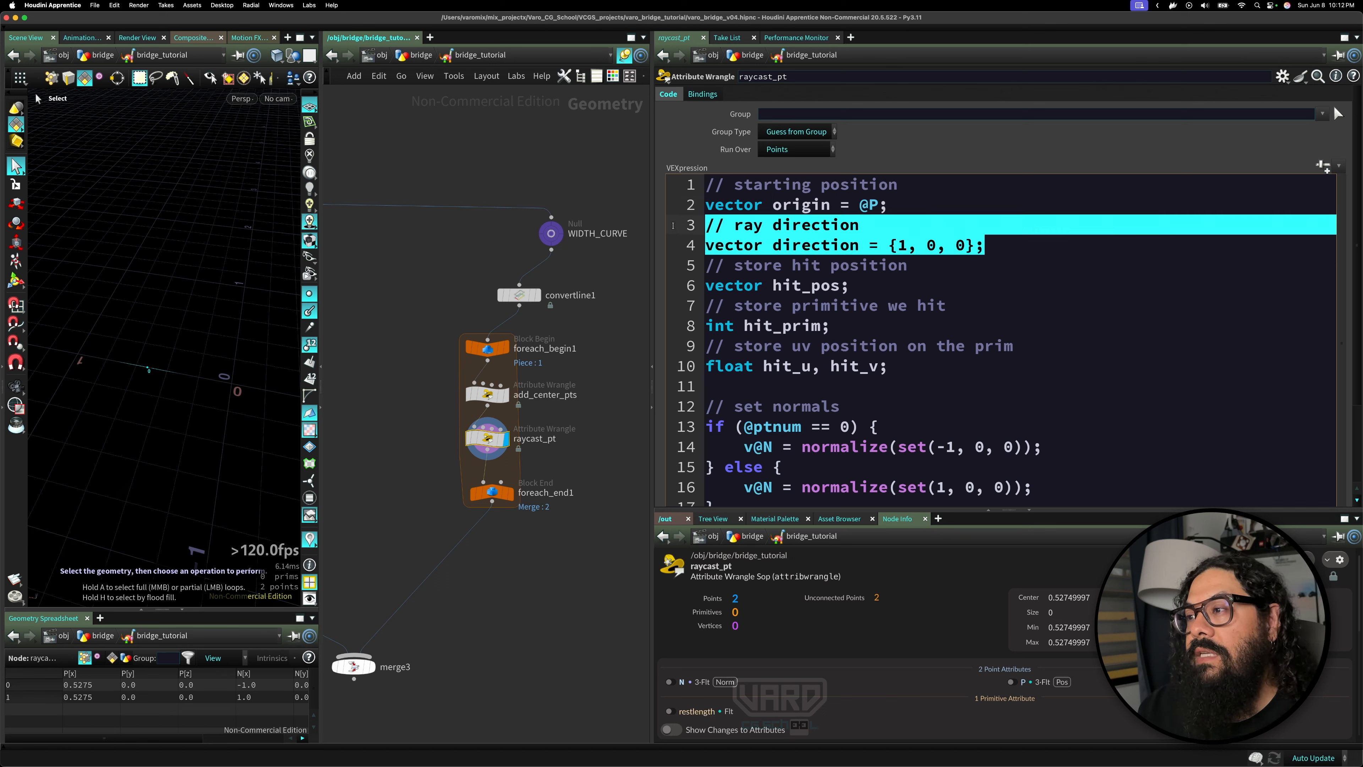
{"action": "left_click", "coordinate": [900, 246]}
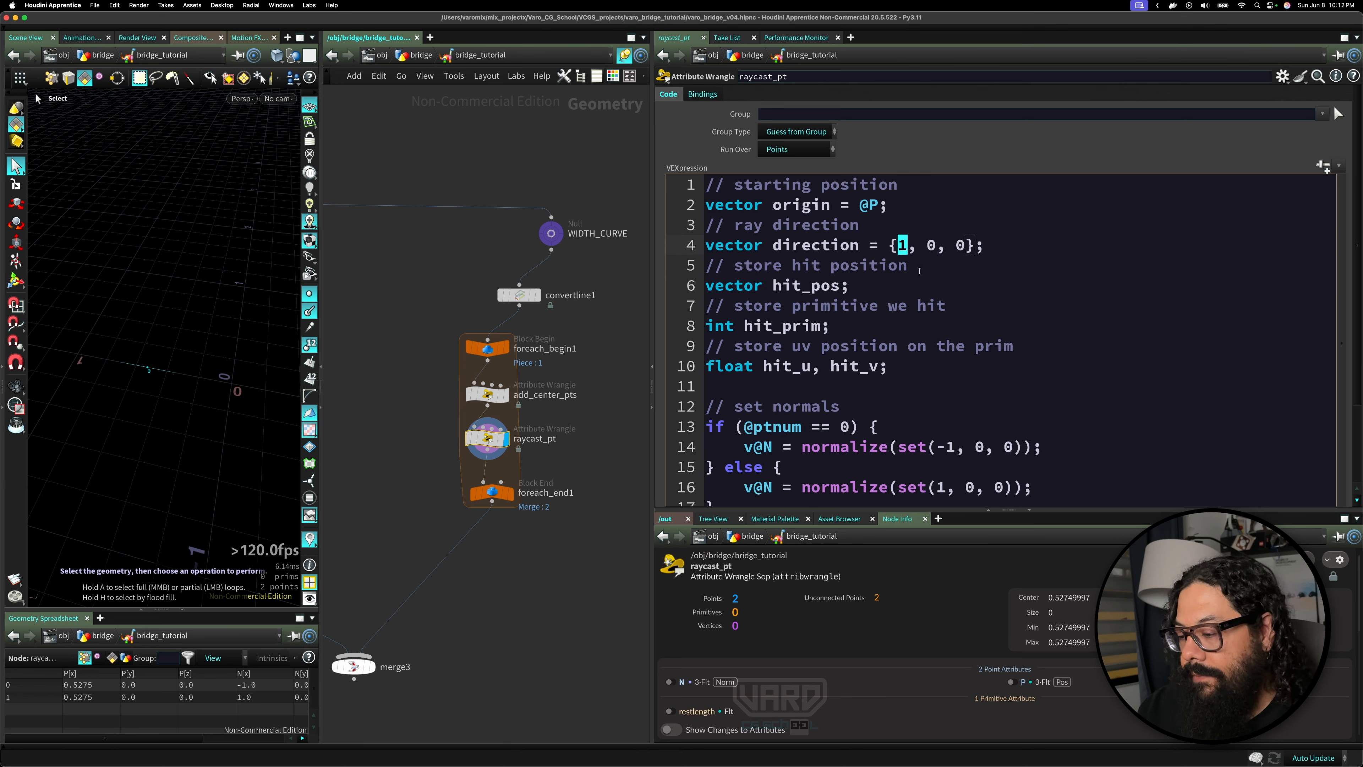
{"action": "scroll", "coordinate": [919, 270], "scroll_direction": "down", "scroll_amount": 1}
{"action": "triple_click", "coordinate": [906, 223]}
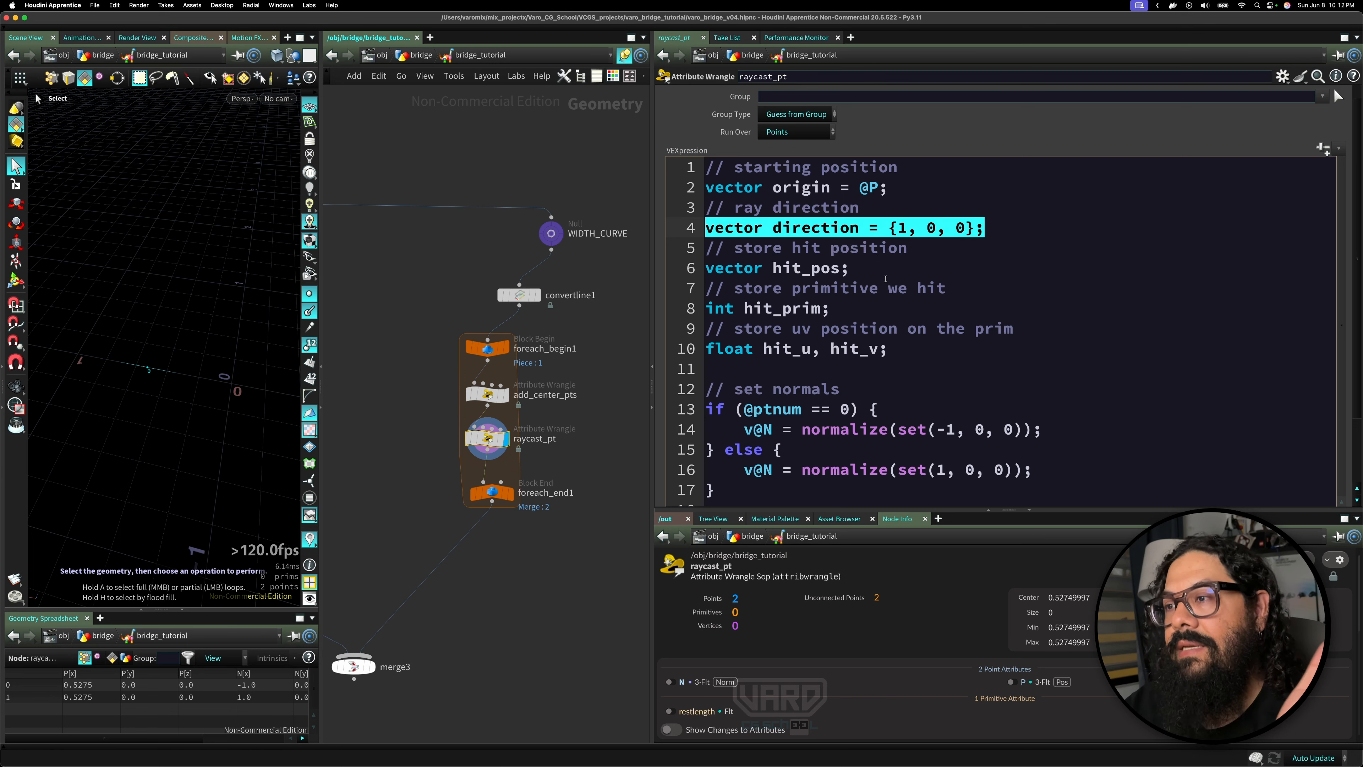
{"action": "left_click", "coordinate": [914, 245]}
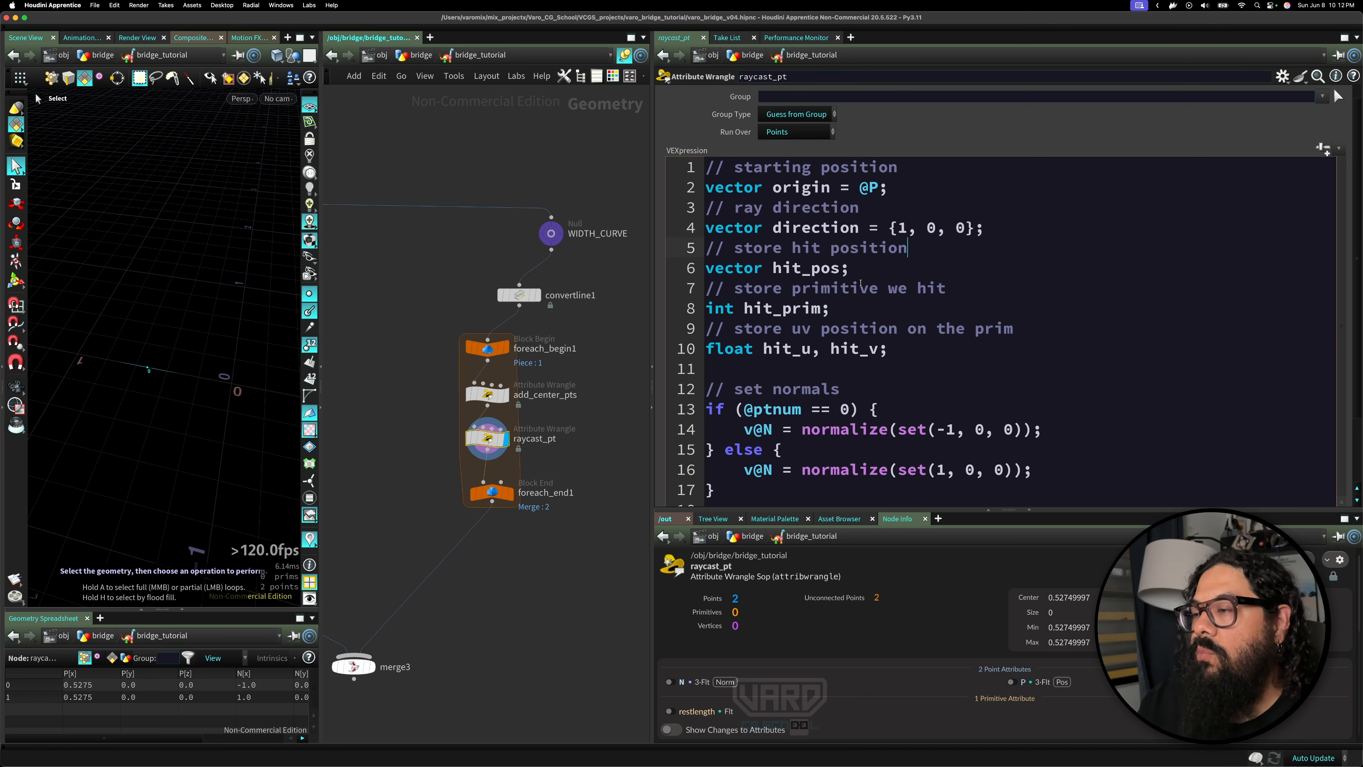
- Examine the variables that store the hit position, hit primitive and UV position on lines 5 to 10
{"action": "left_click_drag", "start_coordinate": [856, 265], "coordinate": [653, 268]}
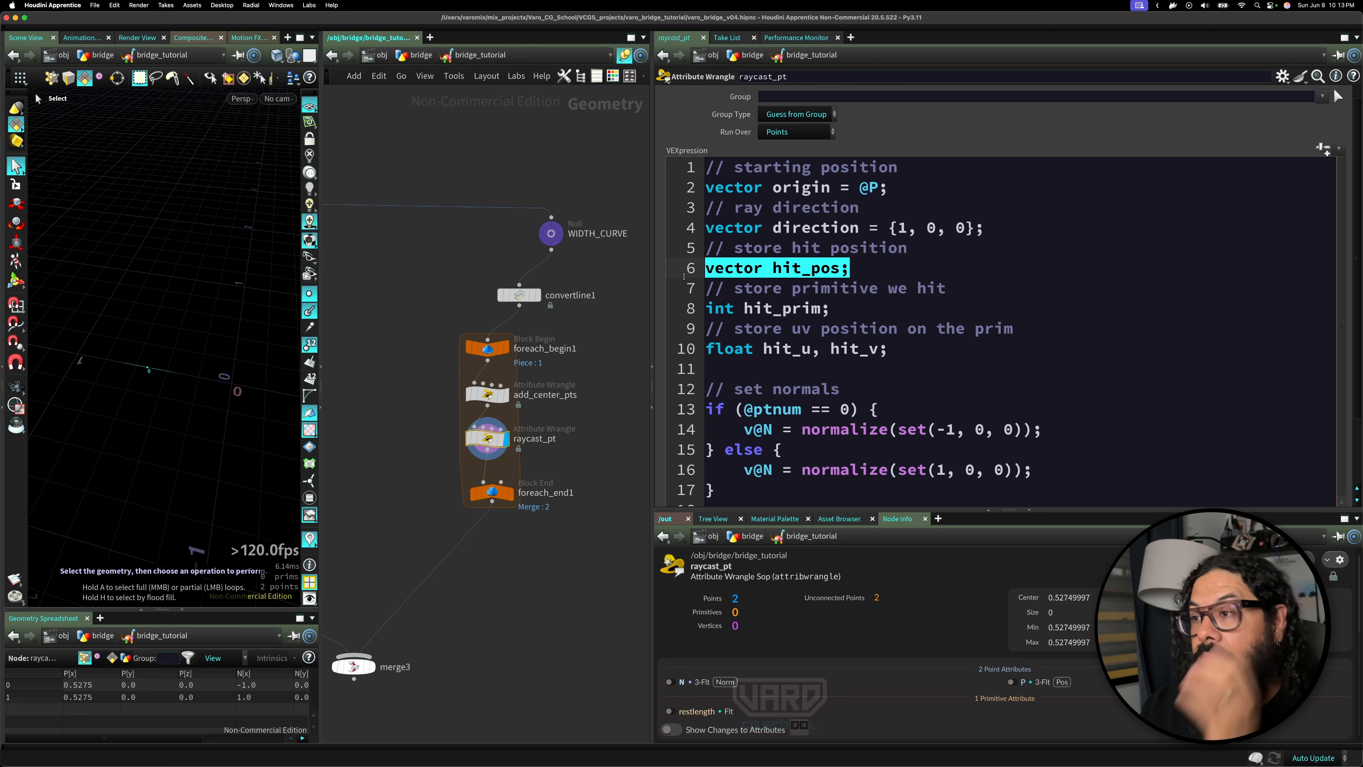
{"action": "left_click_drag", "start_coordinate": [852, 269], "coordinate": [663, 251]}
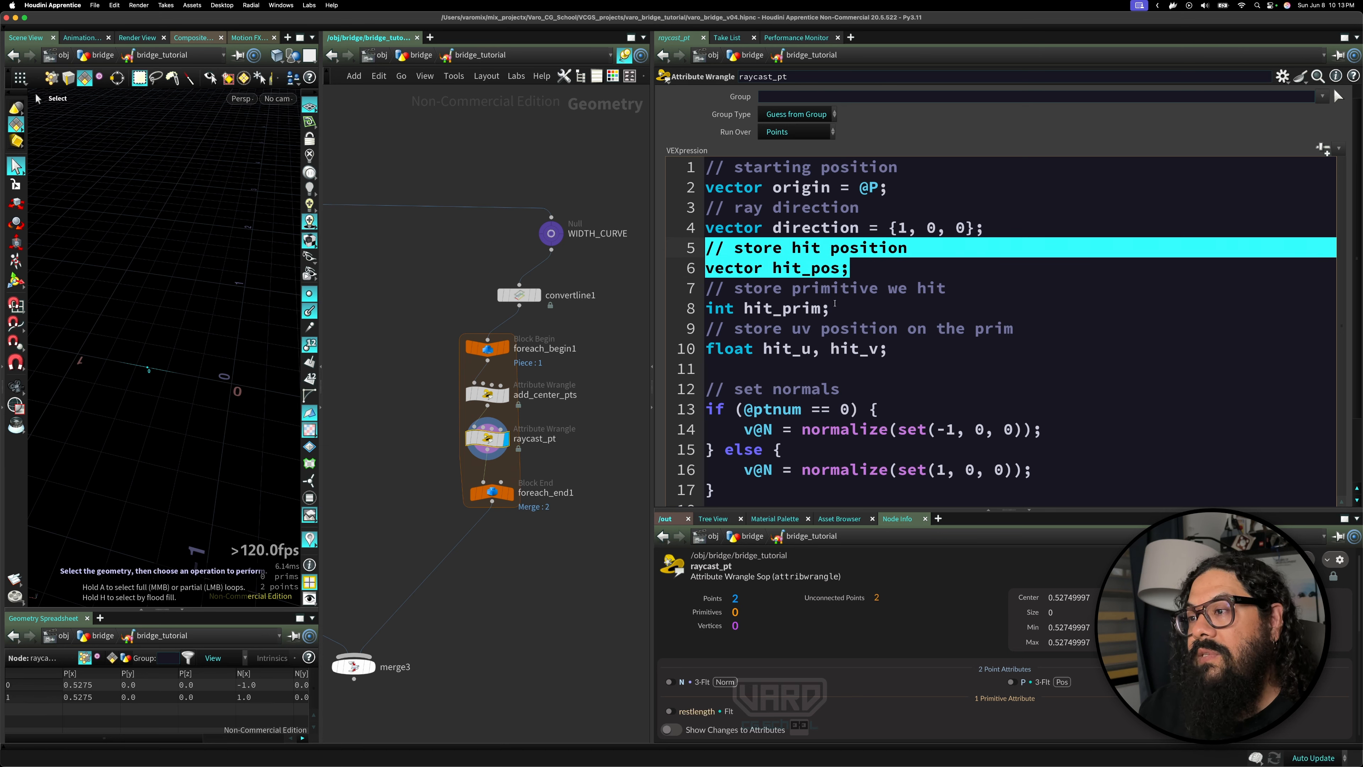
{"action": "left_click_drag", "start_coordinate": [835, 304], "coordinate": [703, 294]}
{"action": "left_click_drag", "start_coordinate": [888, 349], "coordinate": [703, 329]}
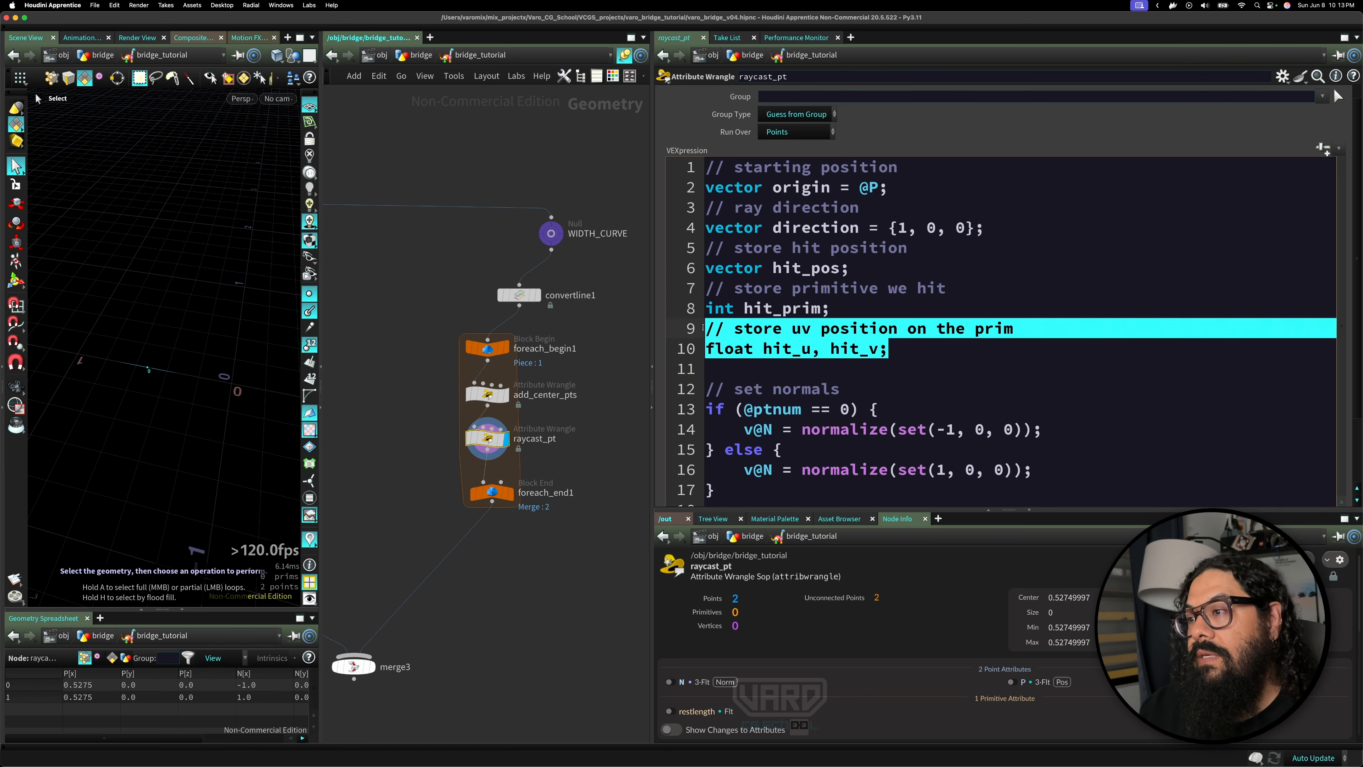
{"action": "left_click_drag", "start_coordinate": [888, 349], "coordinate": [675, 267]}
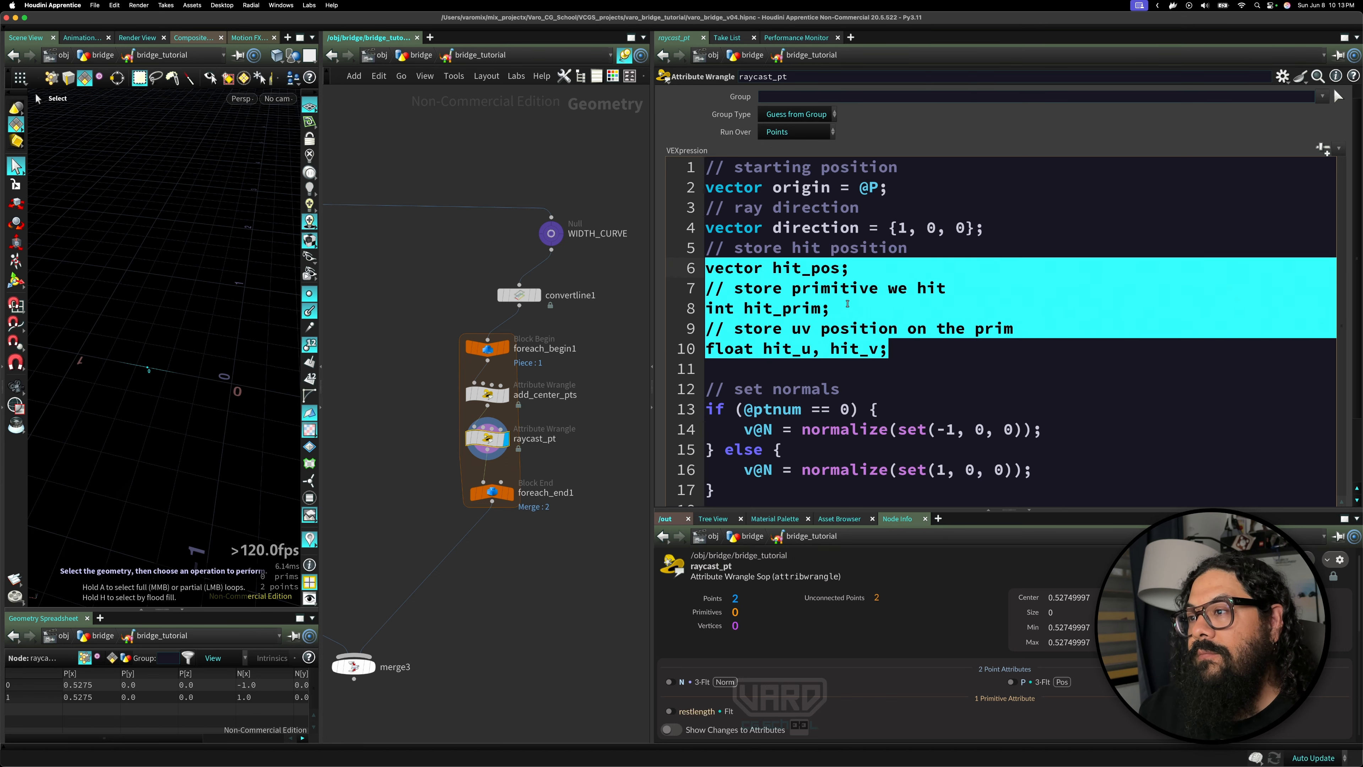
{"action": "scroll", "coordinate": [847, 304], "scroll_direction": "down", "scroll_amount": 1}
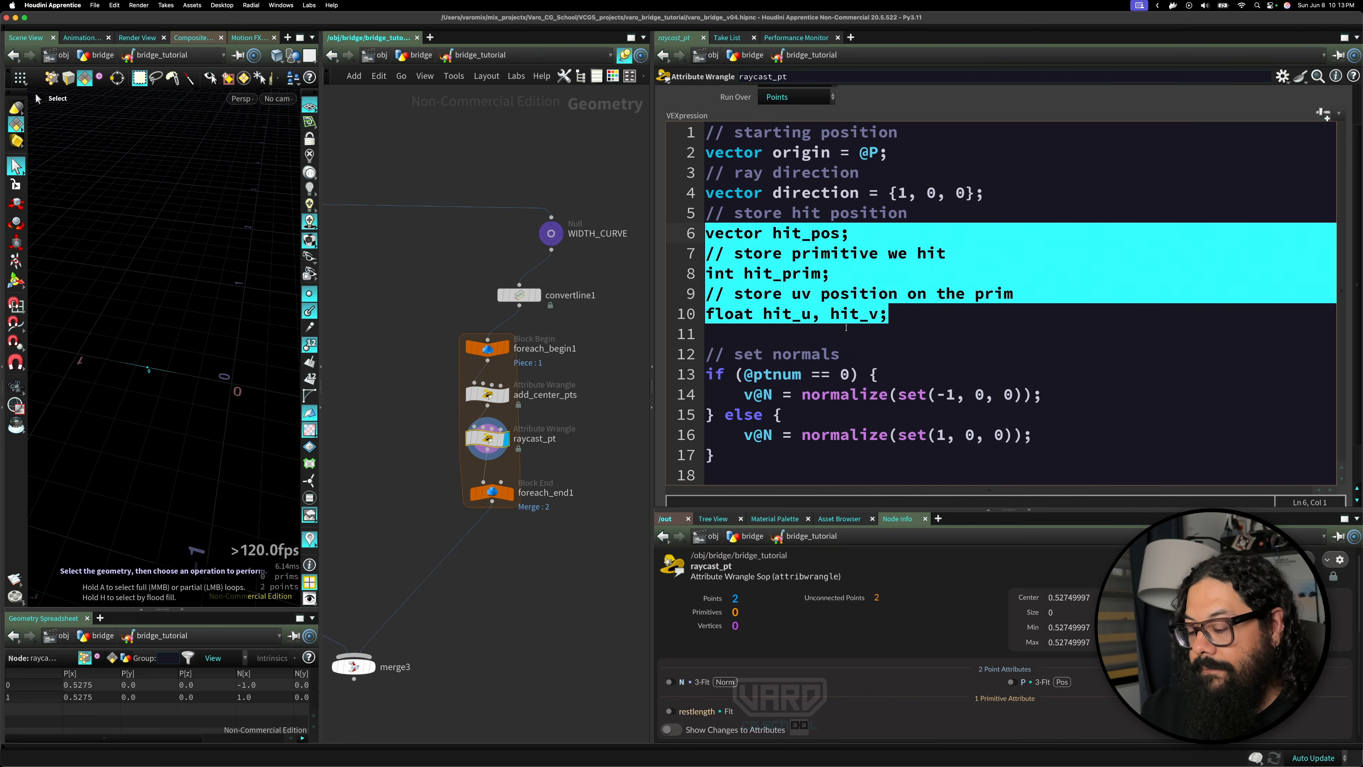
{"action": "scroll", "coordinate": [846, 328], "scroll_direction": "down", "scroll_amount": 2, "text": "ctrl"}
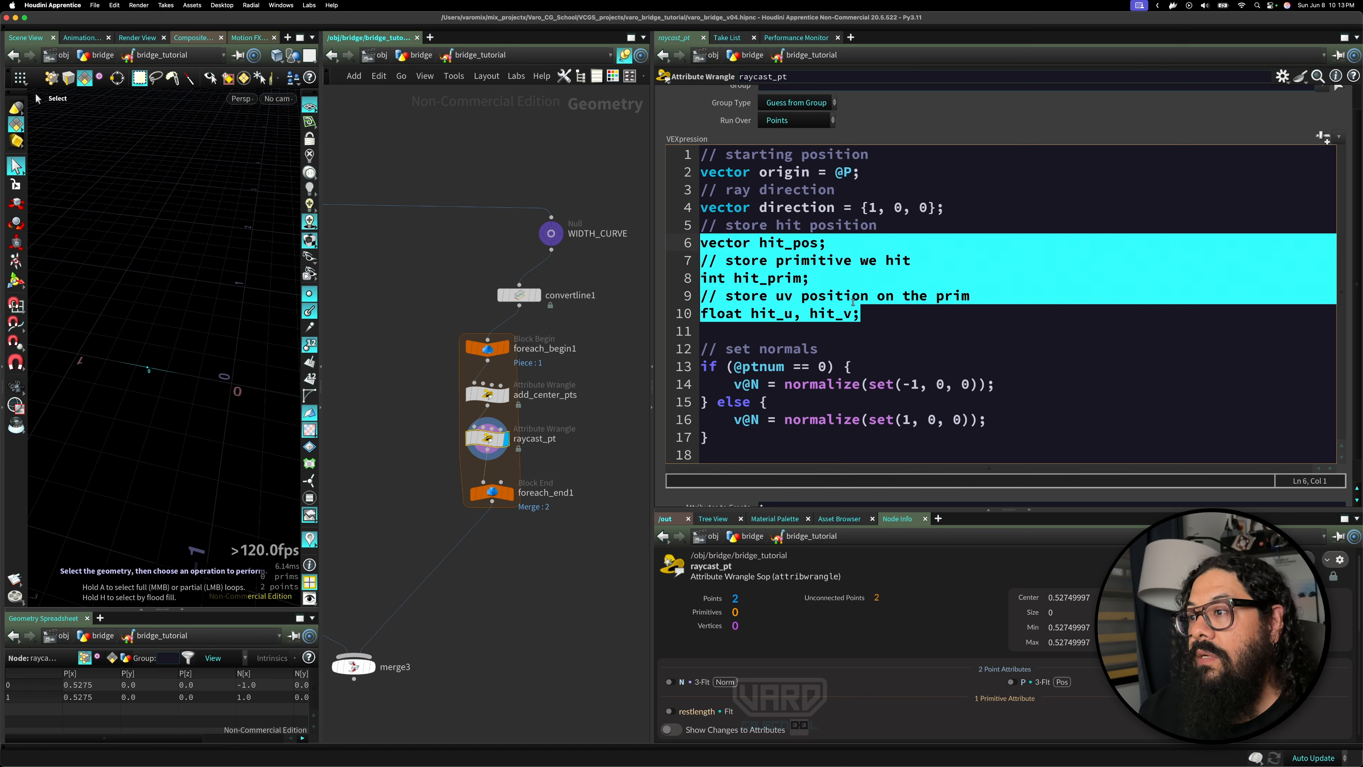
{"action": "left_click_drag", "start_coordinate": [857, 314], "coordinate": [668, 241]}
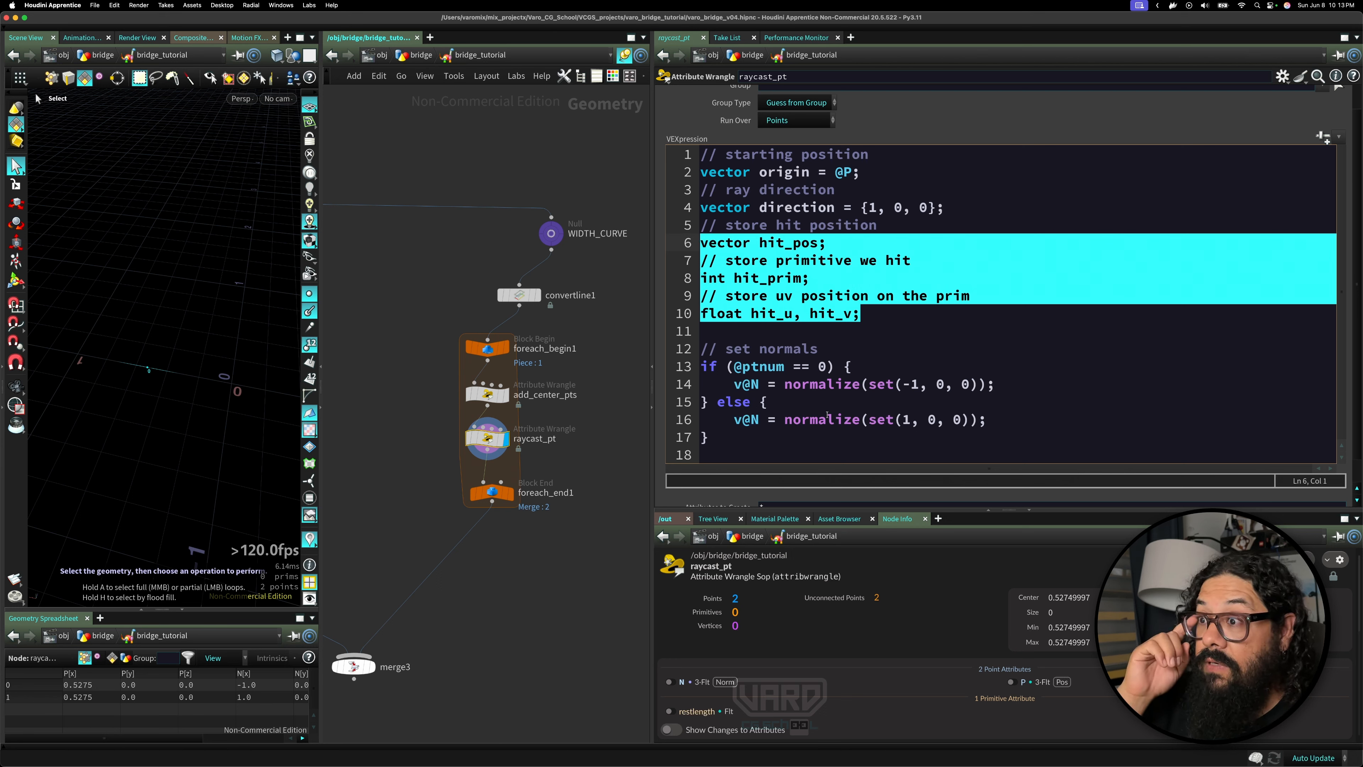
- Leave an empty line after the else block's closing brace and begin the statement vector dir = on line 19
{"action": "left_click", "coordinate": [762, 435]}
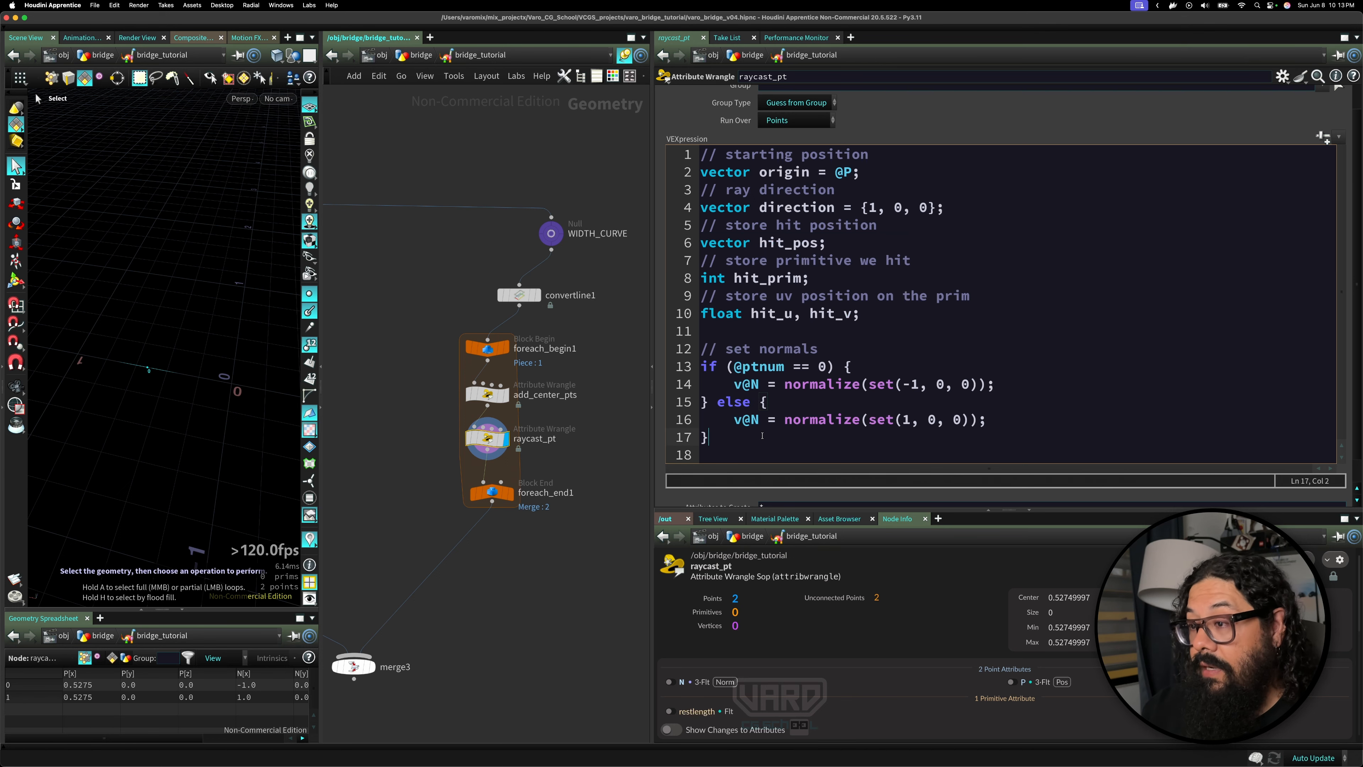
{"action": "key", "text": "Return"}
{"action": "key", "text": "Return"}
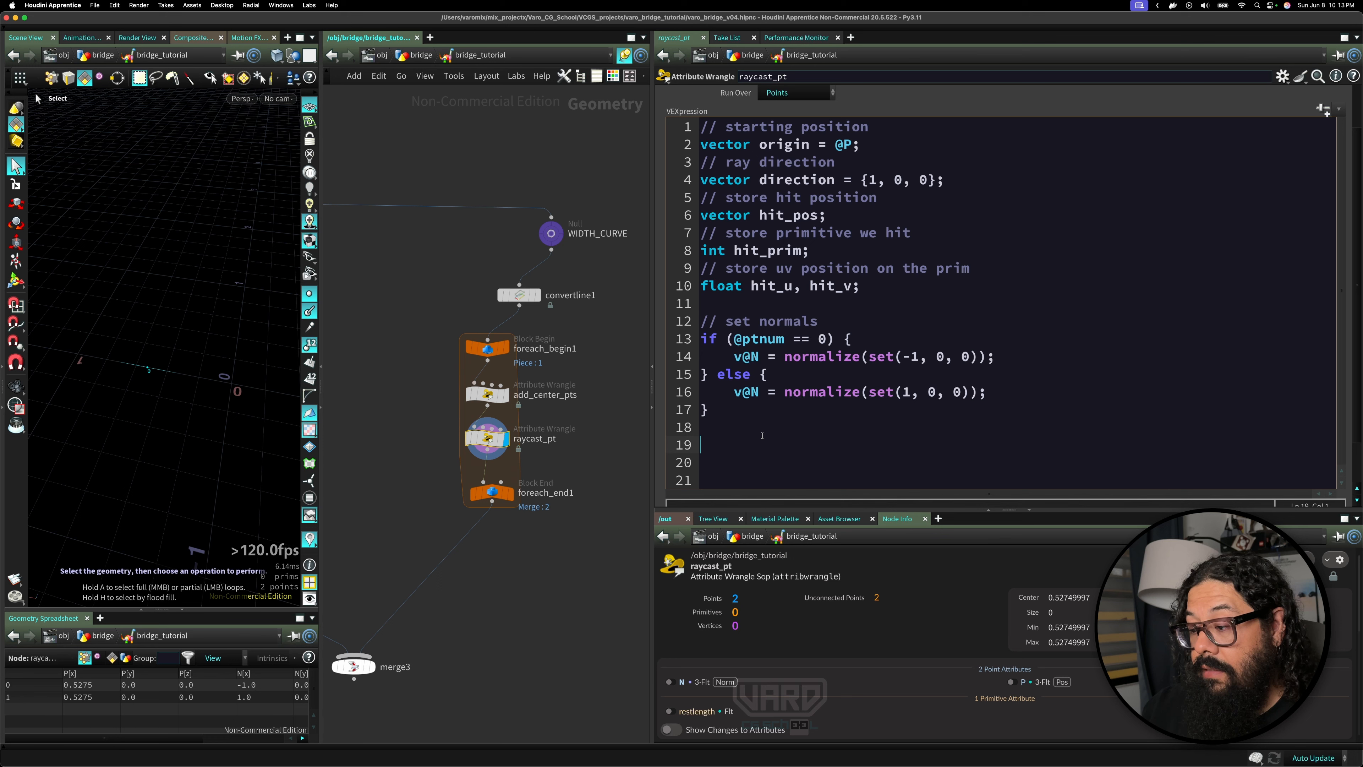
{"action": "type", "text": "vecror"}
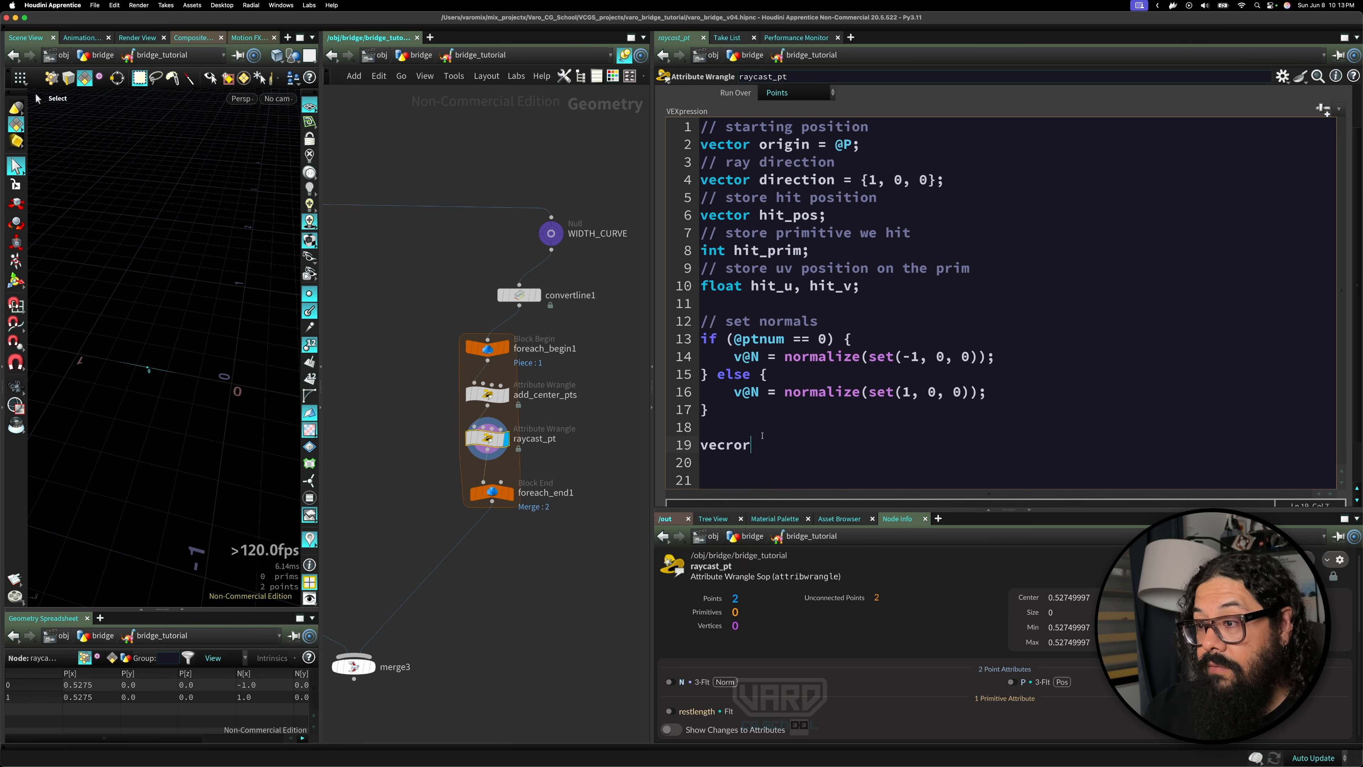
{"action": "key", "text": "BackSpace"}
{"action": "key", "text": "BackSpace"}
{"action": "key", "text": "BackSpace"}
{"action": "type", "text": "t"}
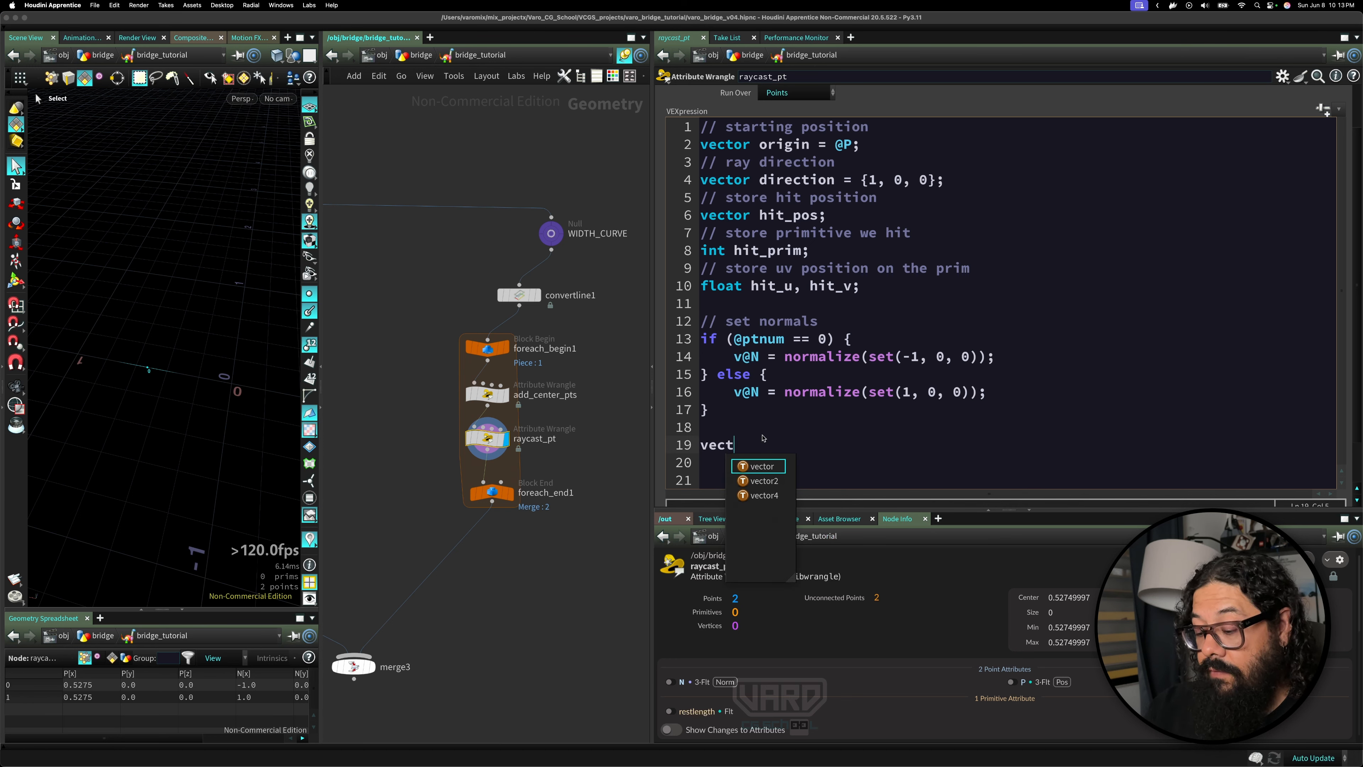
{"action": "type", "text": "or dir"}
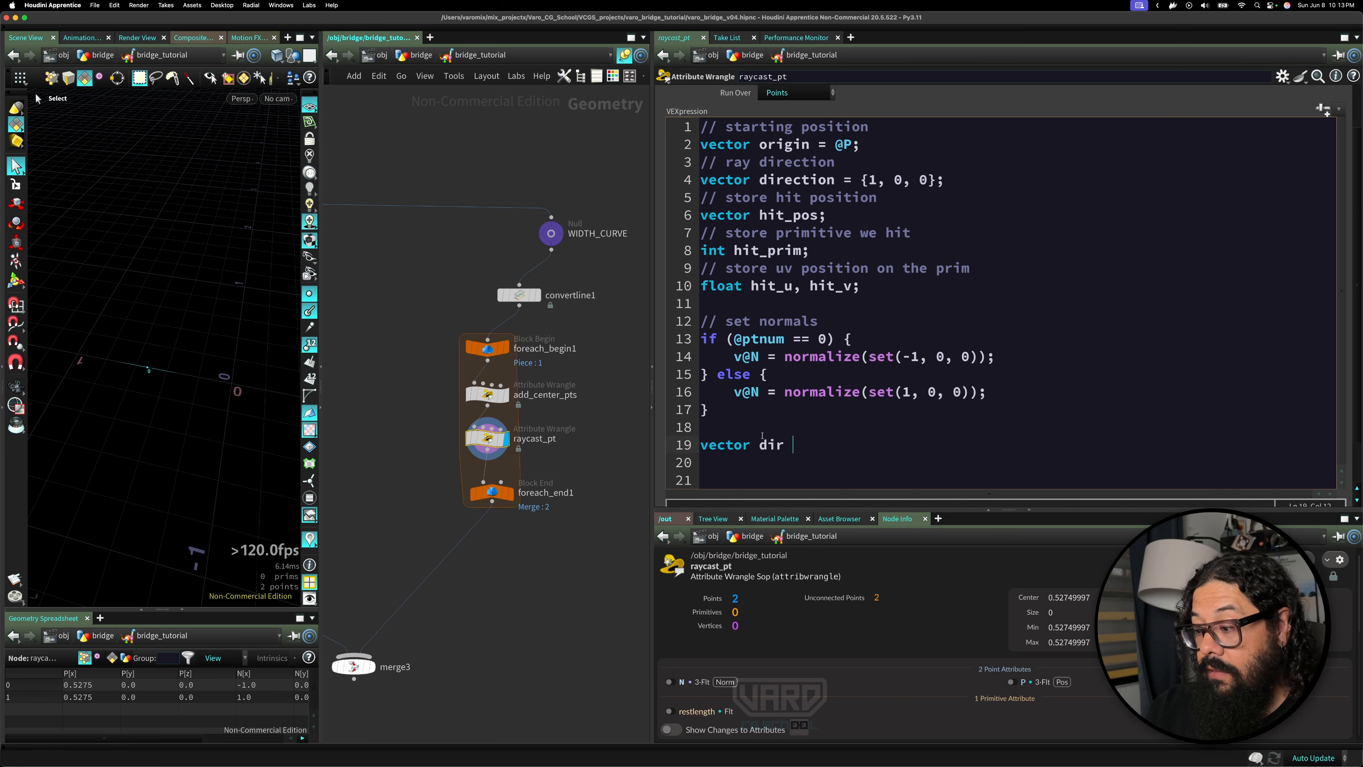
{"action": "type", "text": " ="}
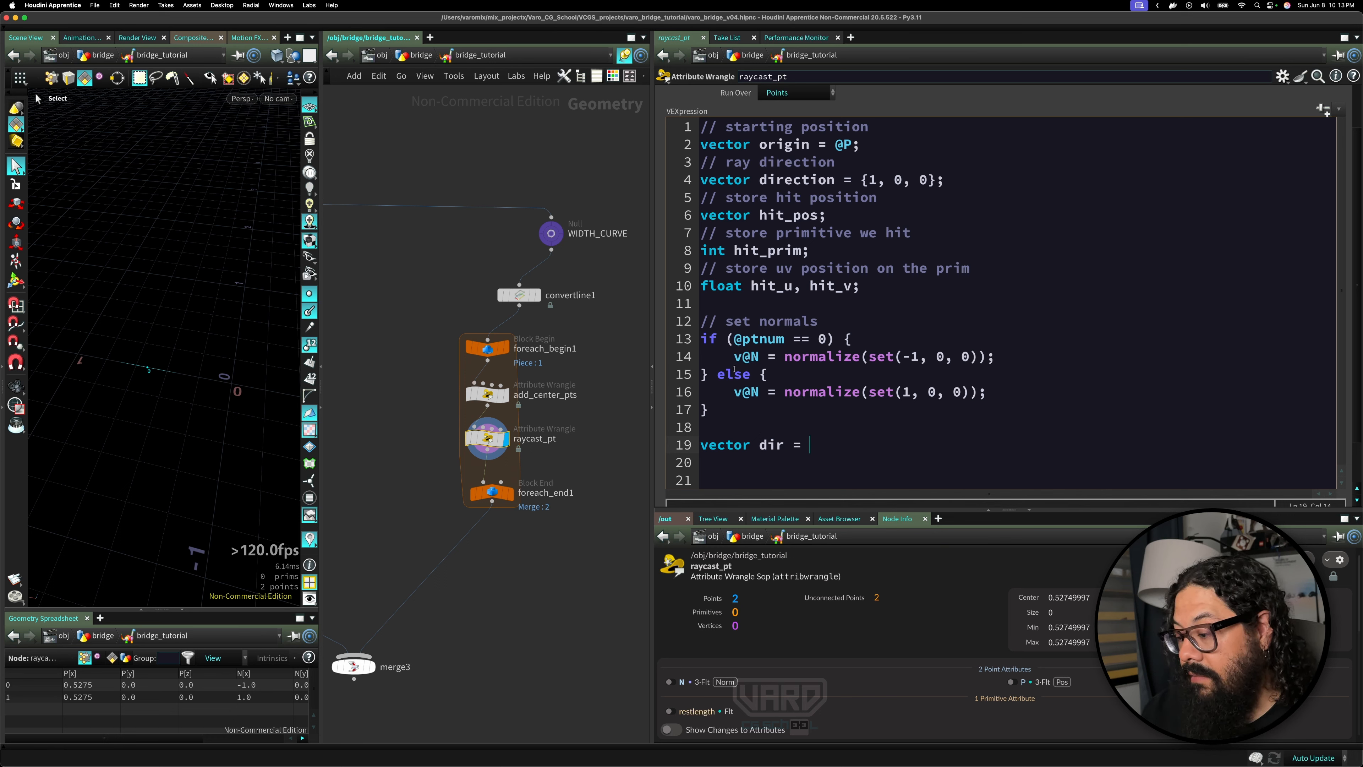
- Complete the dir assignment on line 19 with normalize(v@N); so the ray direction comes from the point normal
{"action": "left_click_drag", "start_coordinate": [958, 182], "coordinate": [670, 167]}
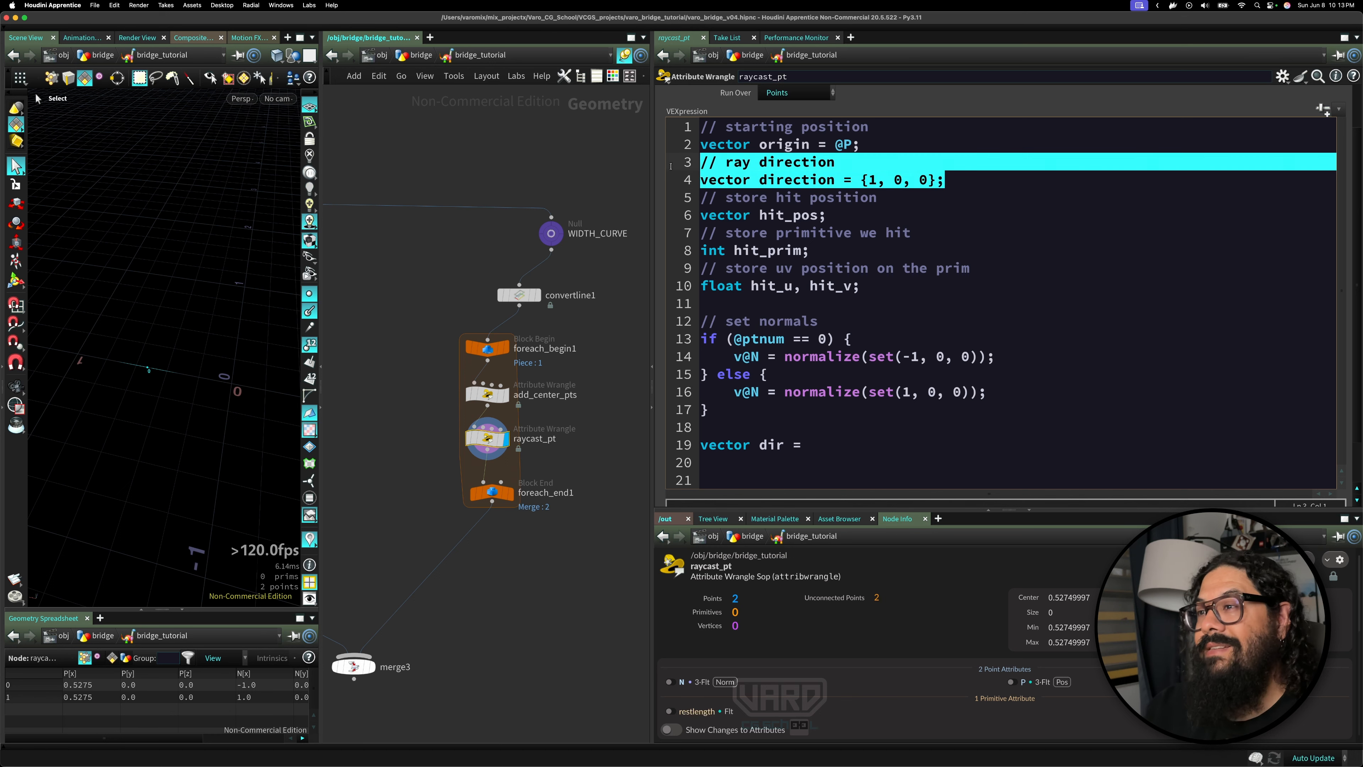
{"action": "left_click", "coordinate": [810, 446]}
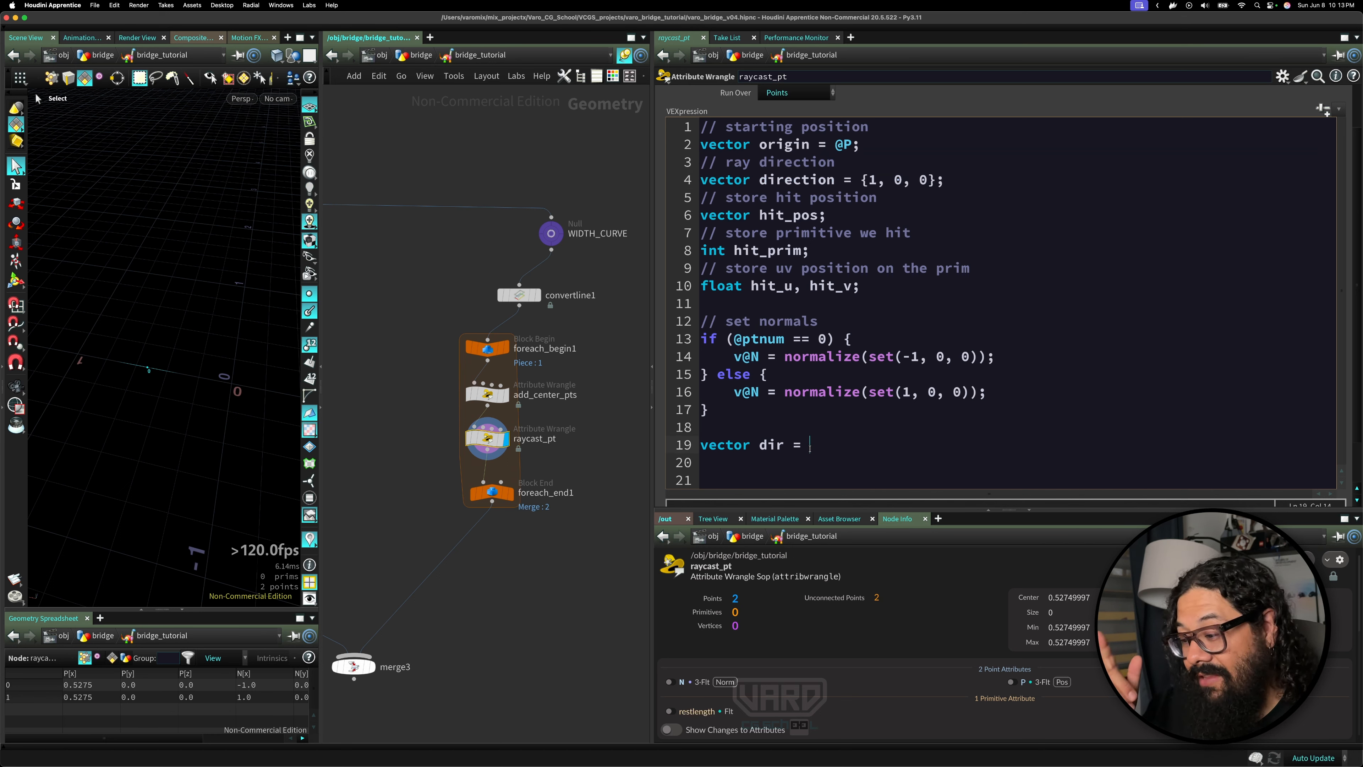
{"action": "type", "text": "nor"}
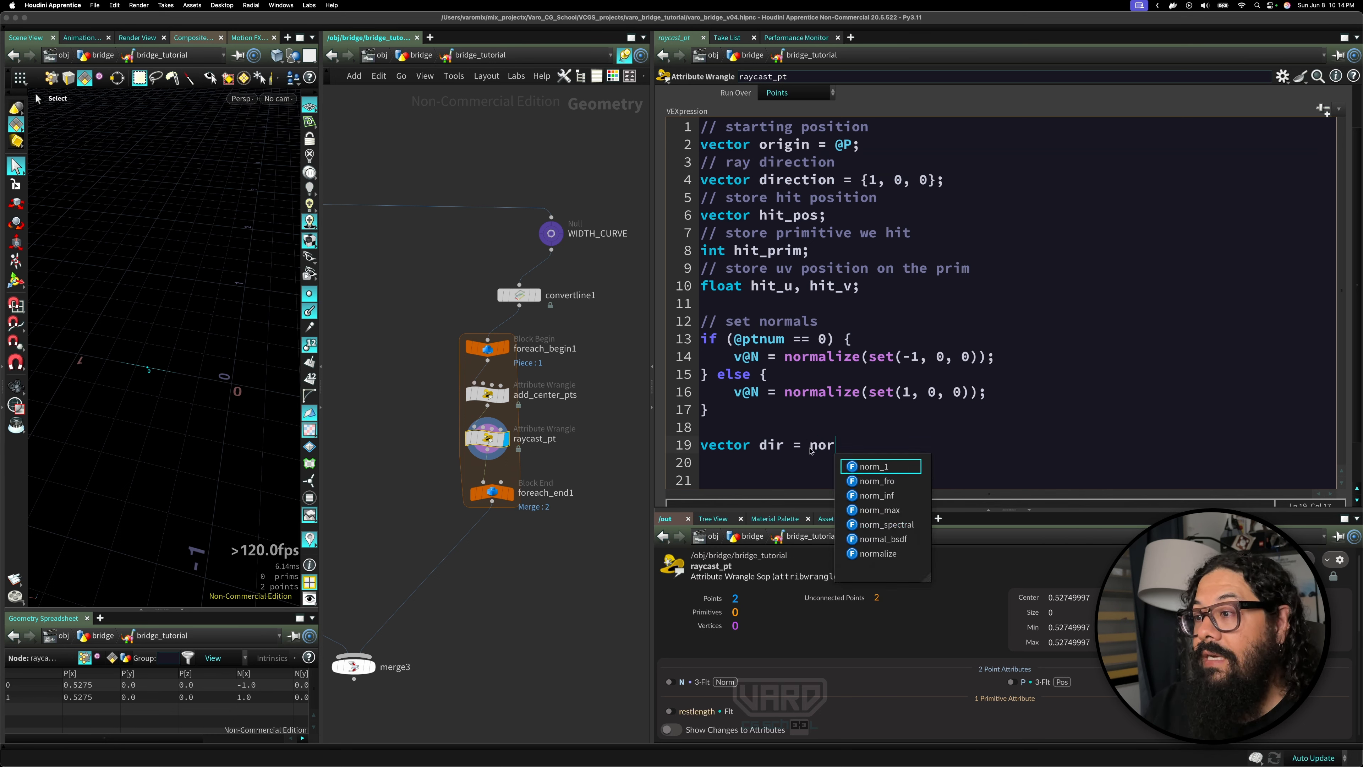
{"action": "type", "text": "malize"}
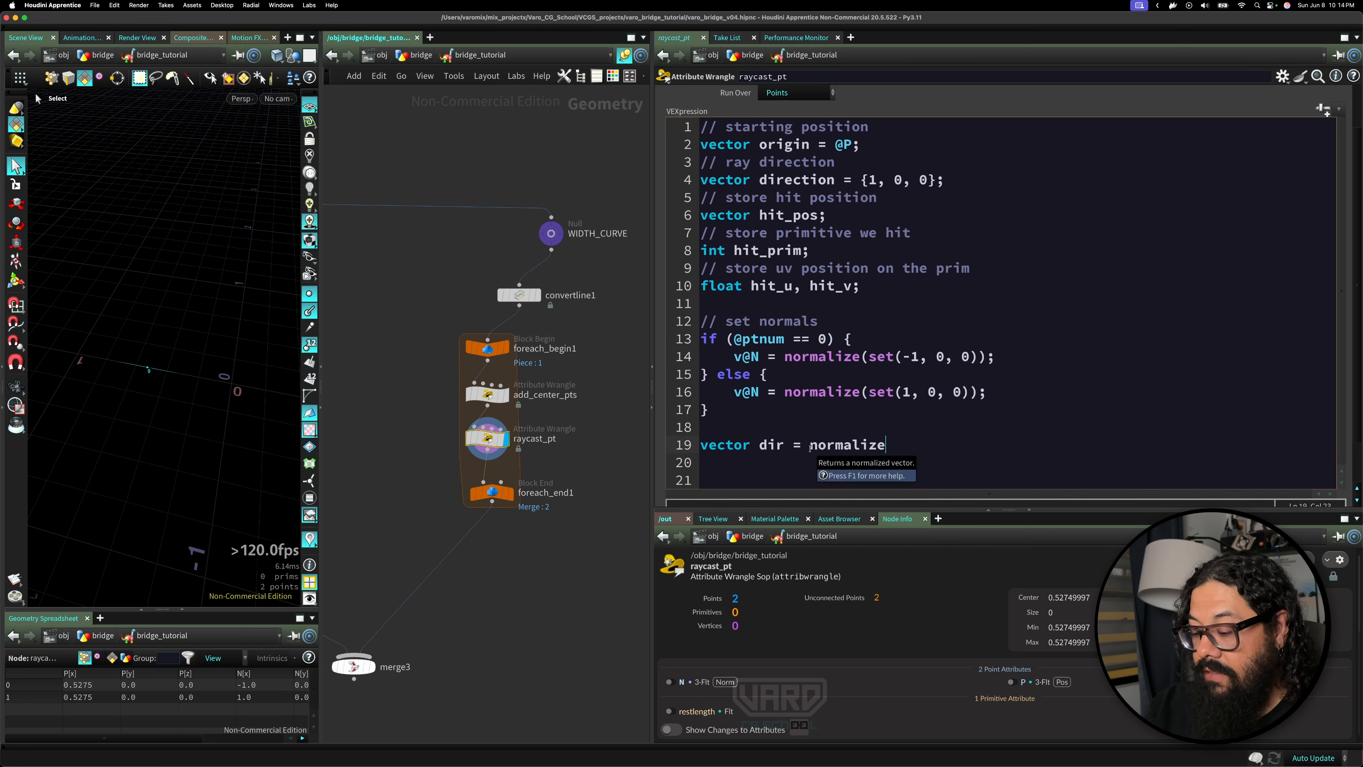
{"action": "type", "text": "("}
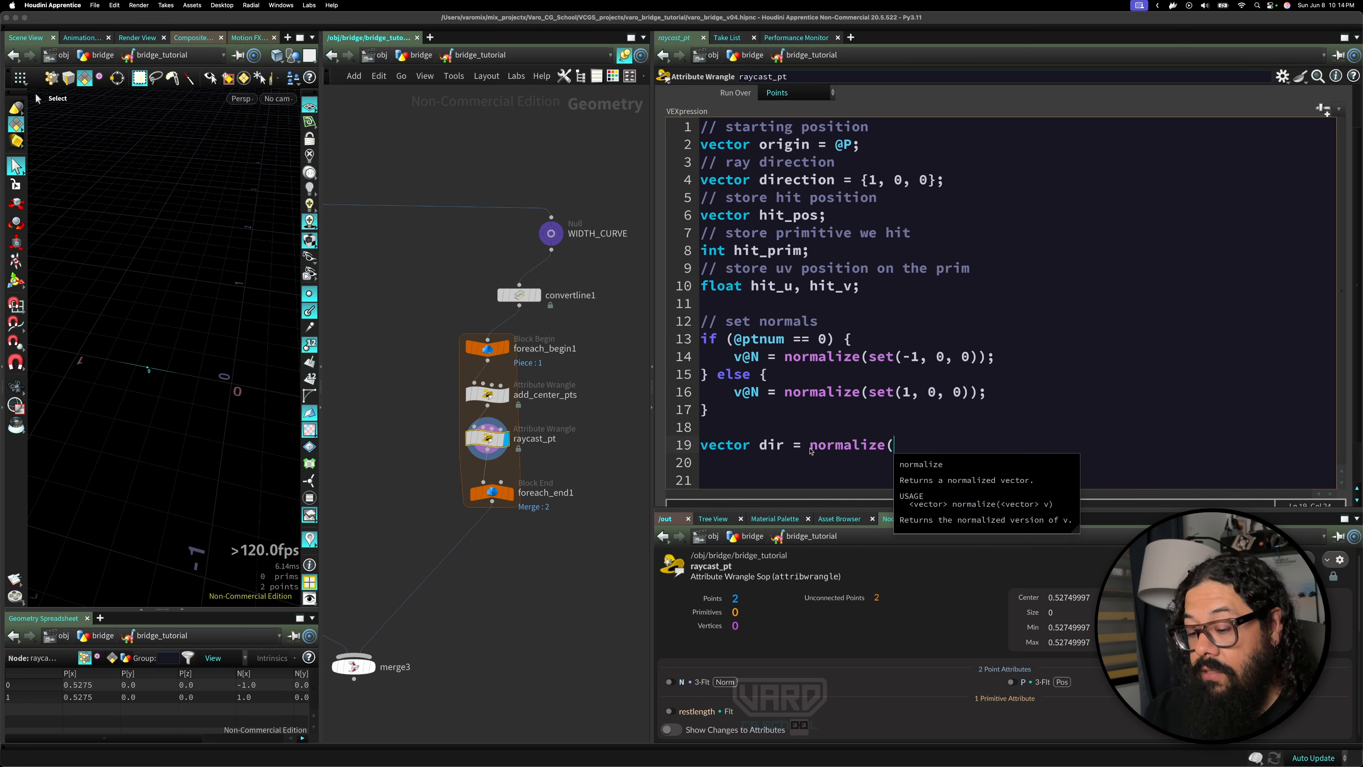
{"action": "type", "text": "@"}
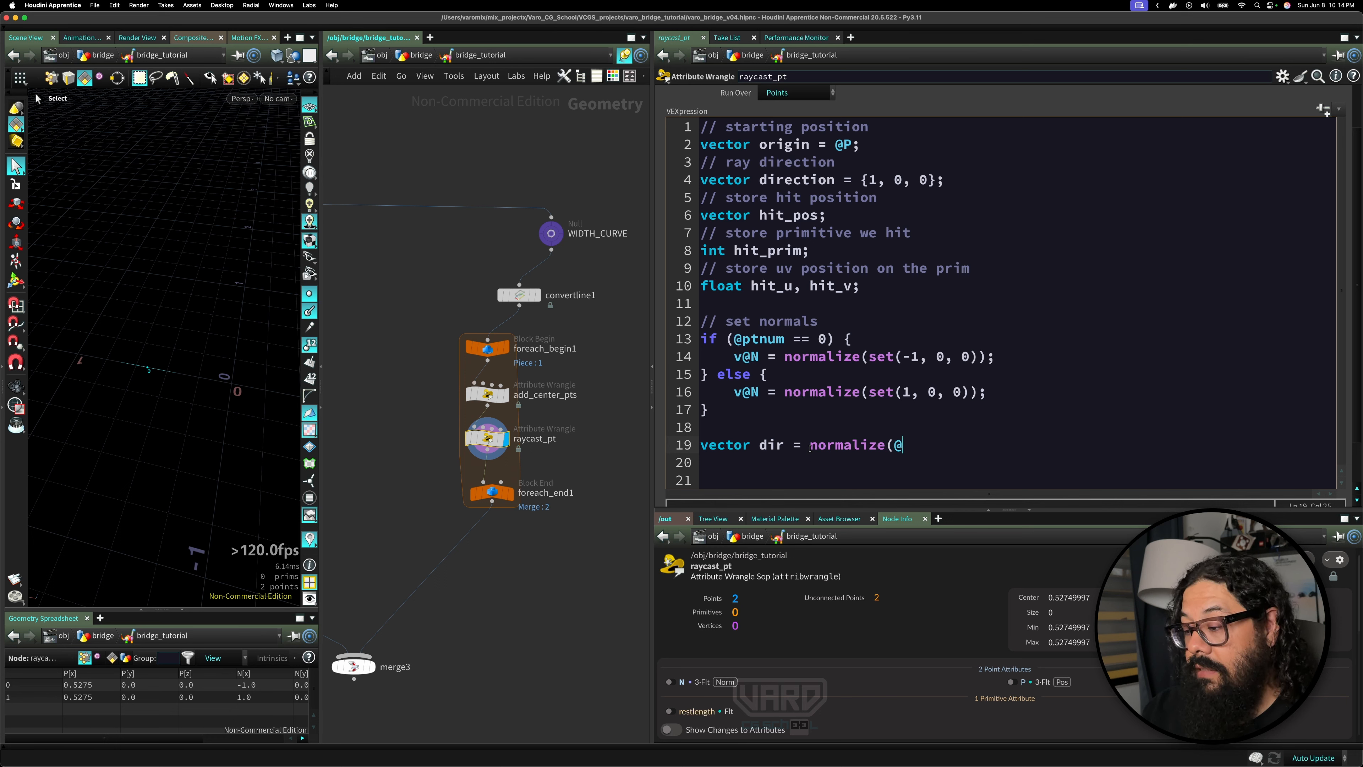
{"action": "key", "text": "BackSpace"}
{"action": "type", "text": "v"}
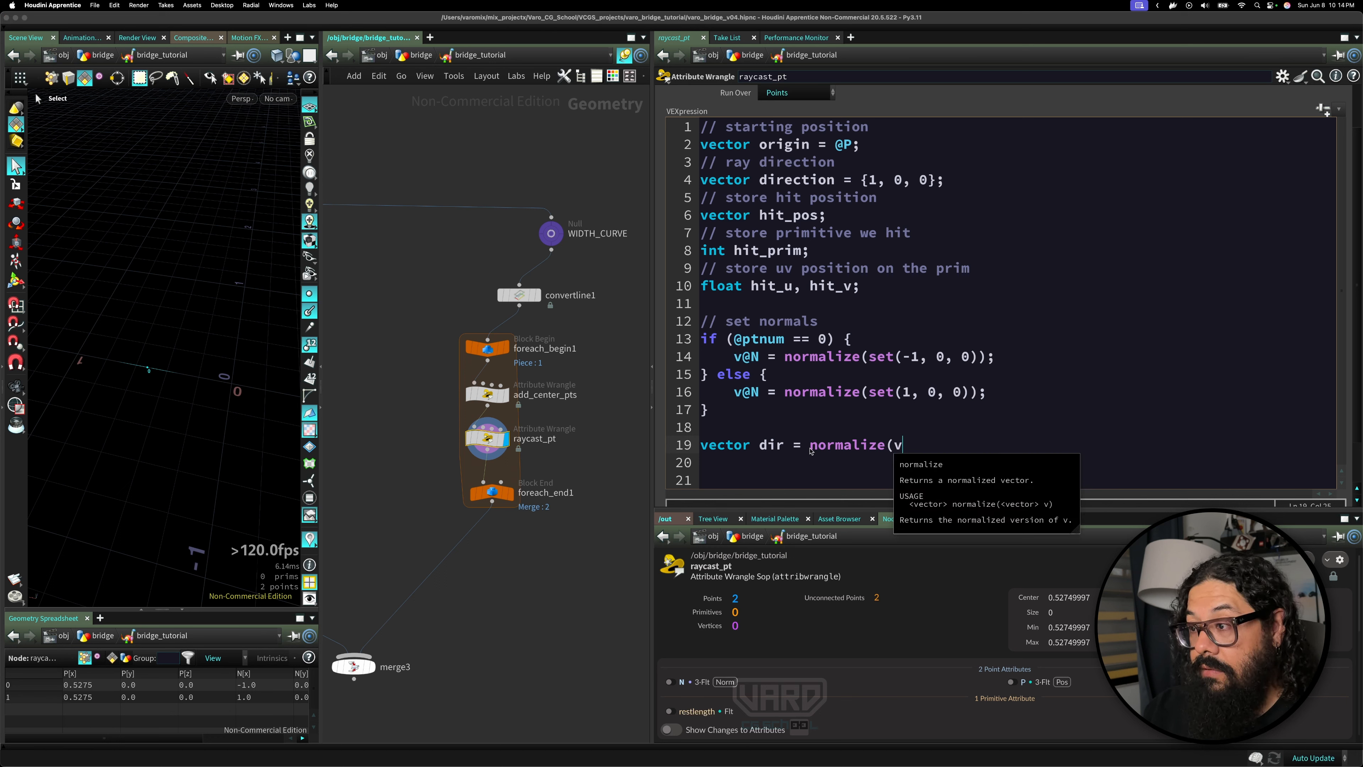
{"action": "type", "text": "@N"}
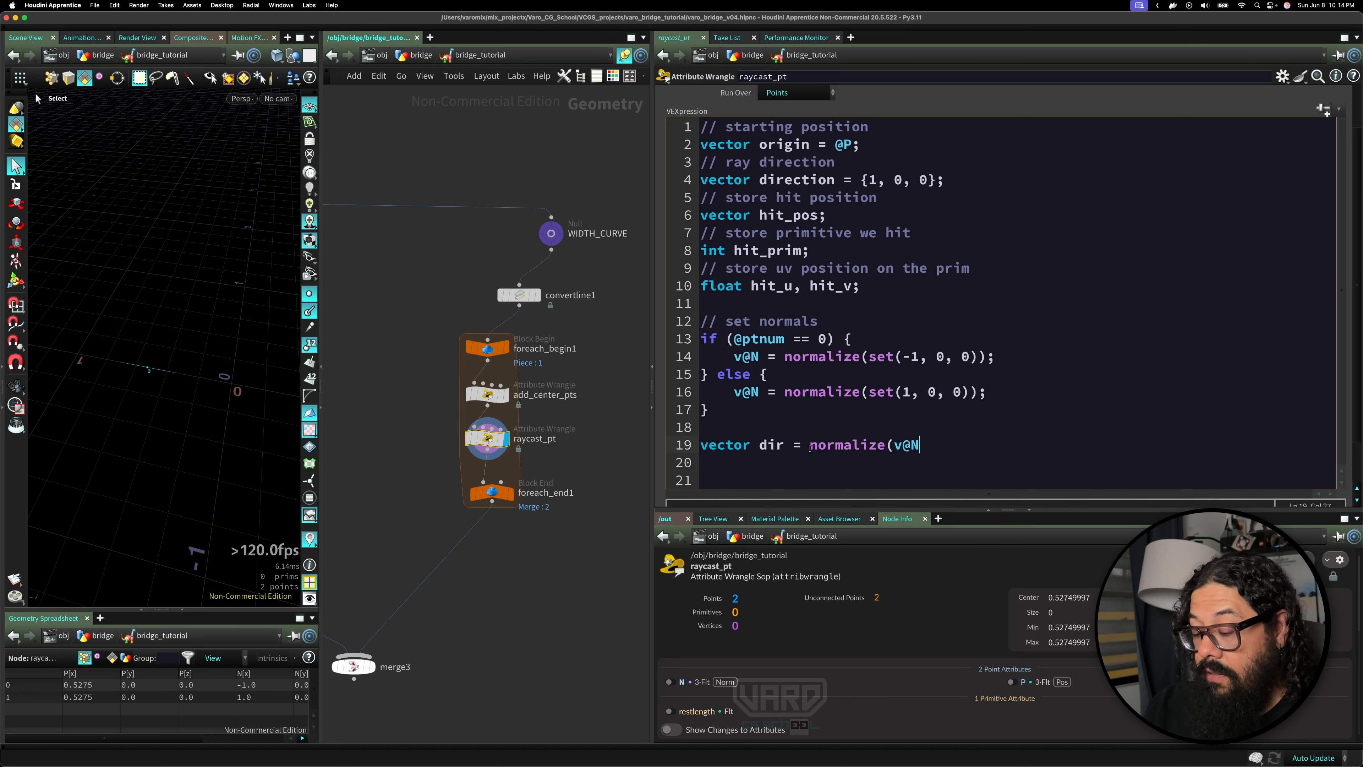
{"action": "type", "text": ");"}
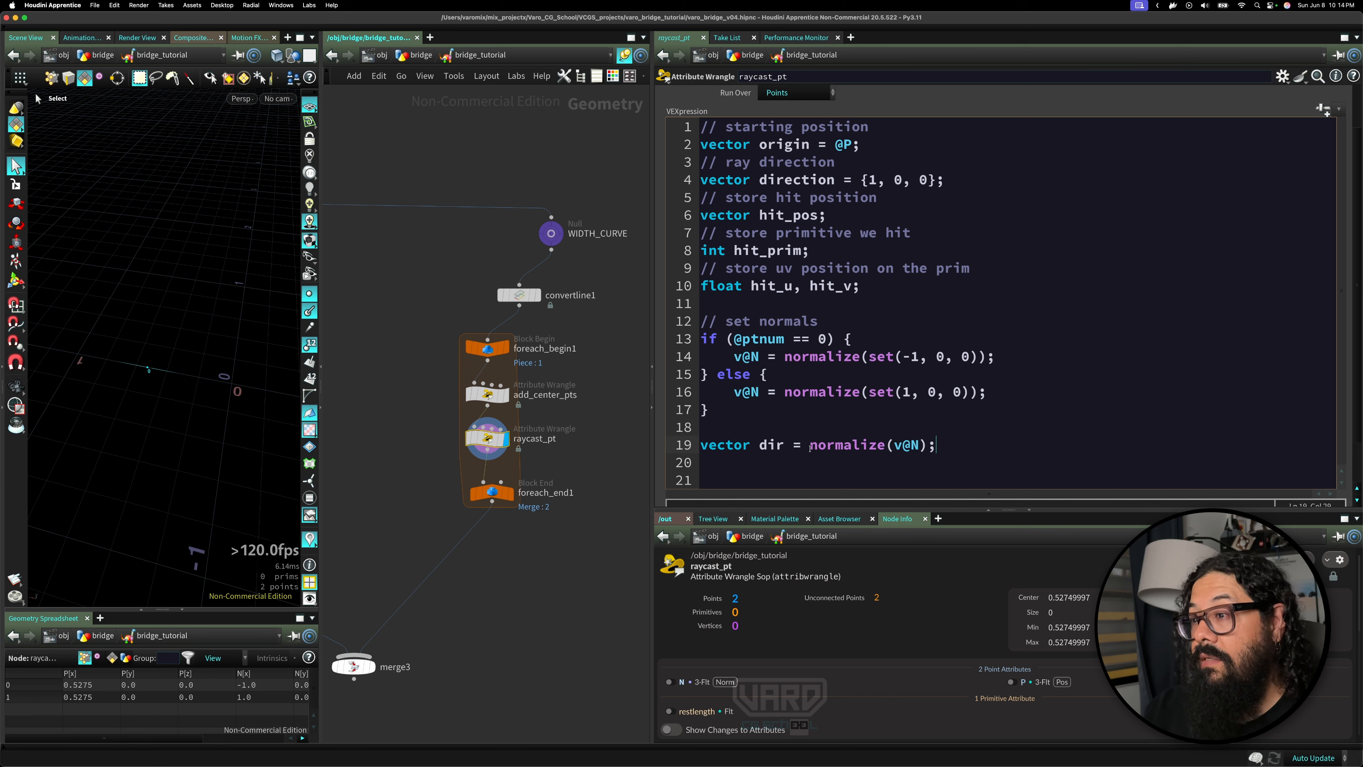
{"action": "left_click_drag", "start_coordinate": [937, 445], "coordinate": [676, 444]}
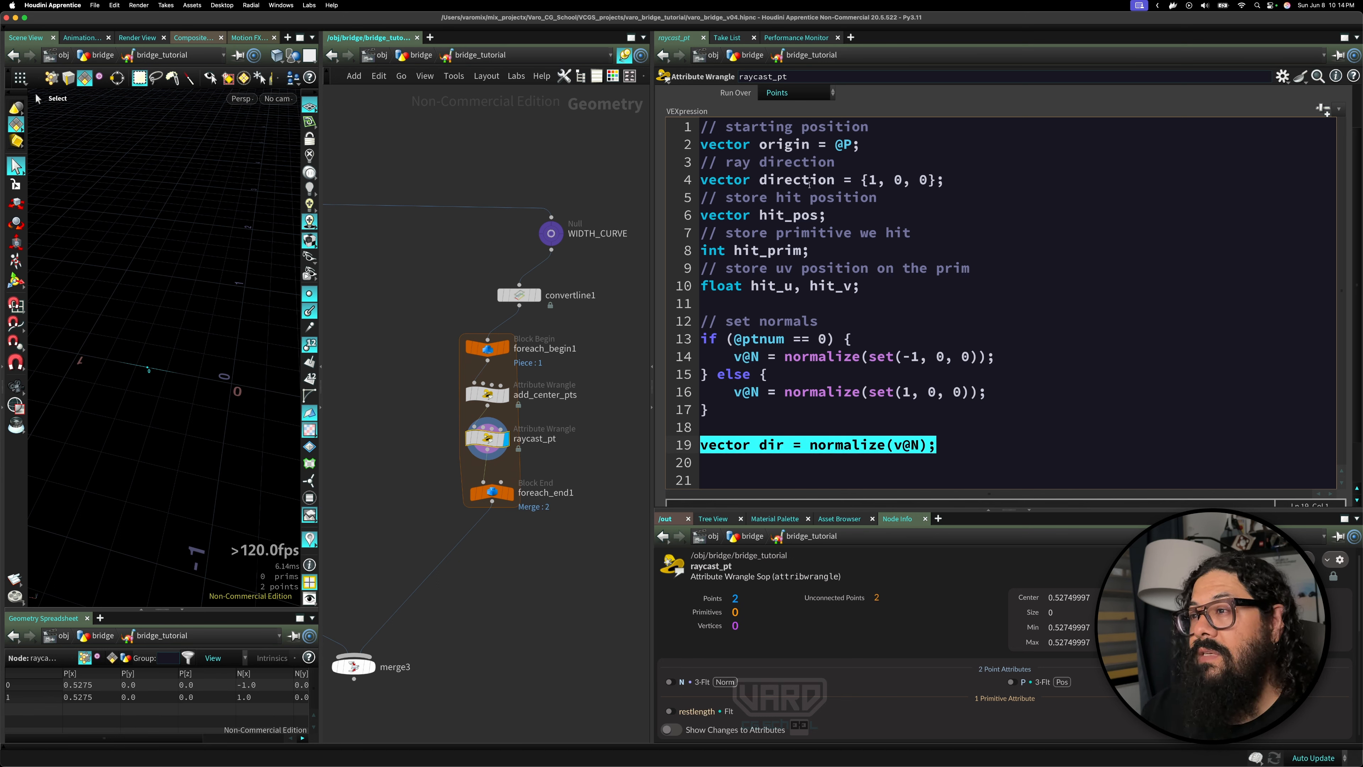
- Delete the ray direction comment and the vector direction = {1, 0, 0}; declaration on lines 3 and 4
{"action": "left_click_drag", "start_coordinate": [945, 180], "coordinate": [674, 169]}
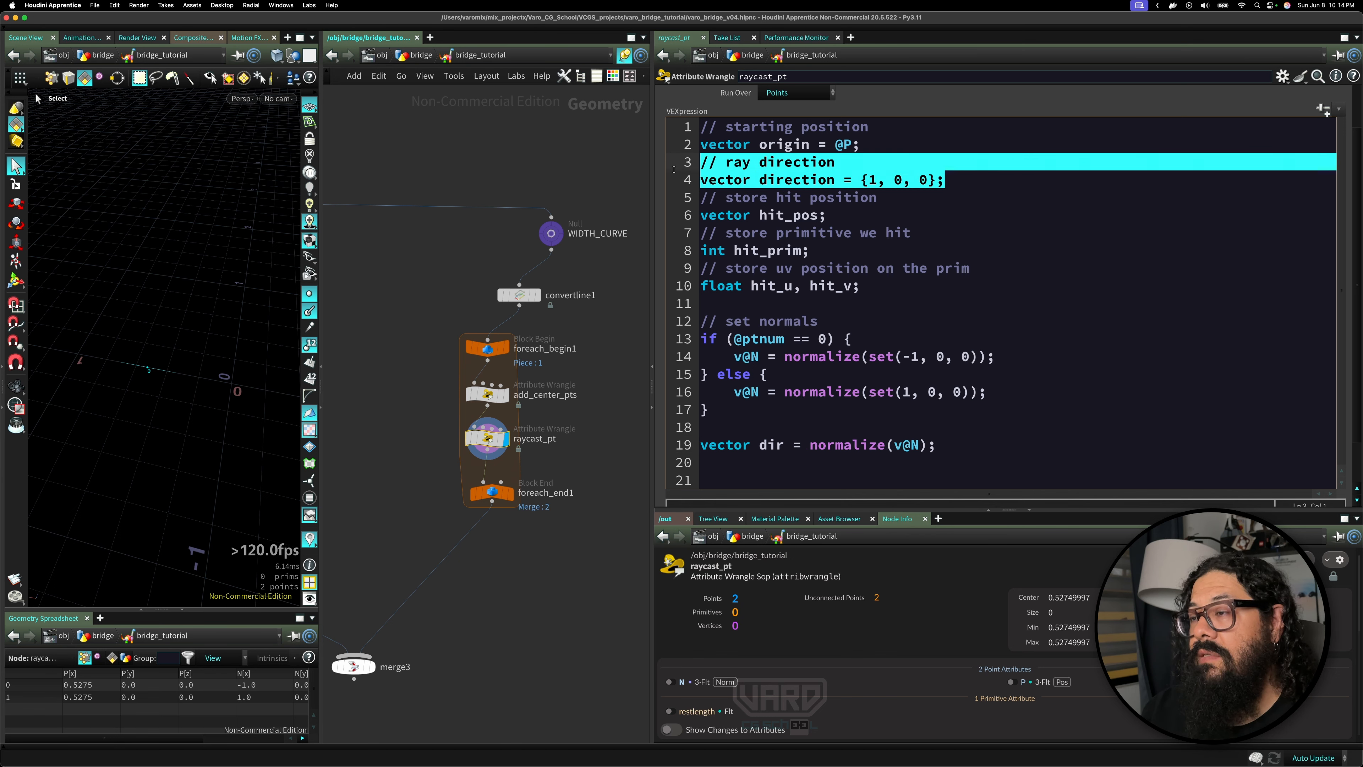
{"action": "key", "text": "BackSpace"}
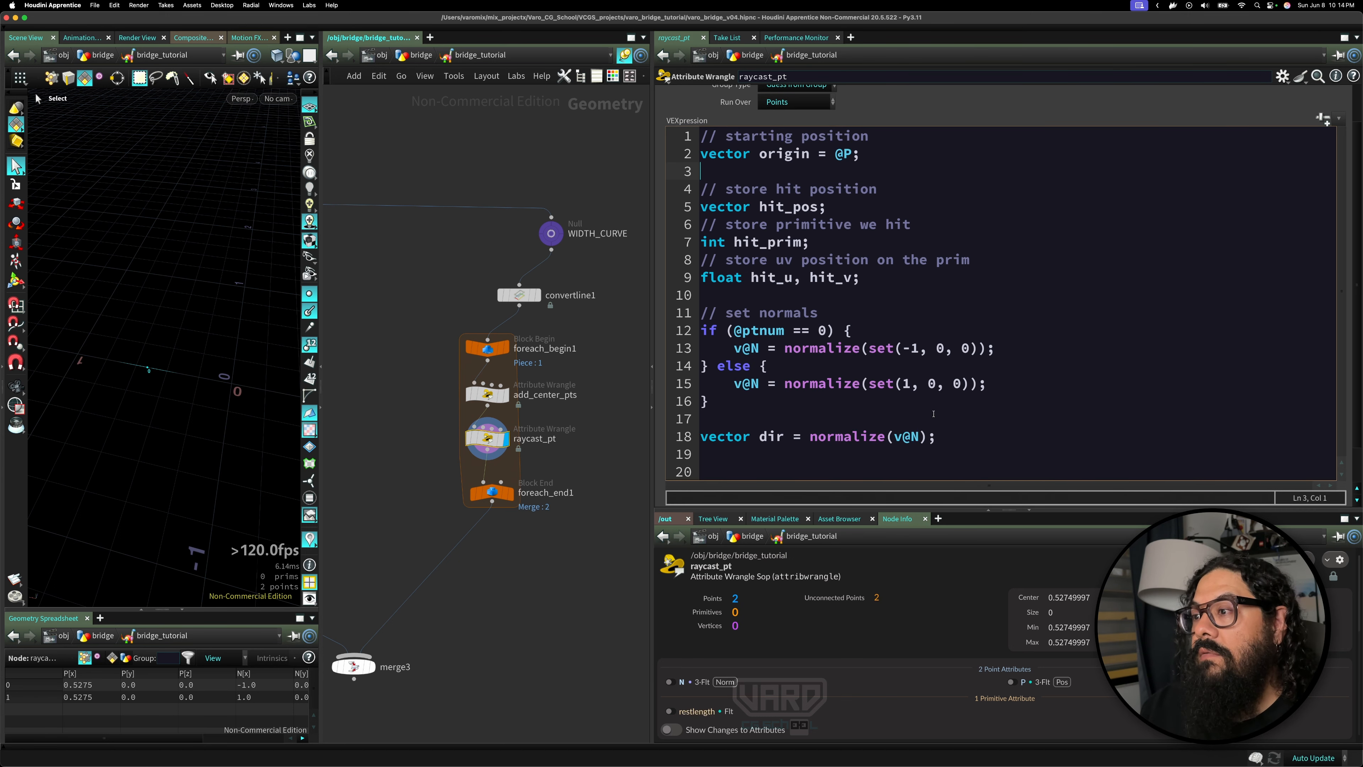
- Add a long block of empty lines below the vector dir assignment on line 18 as room for more code
{"action": "left_click", "coordinate": [948, 442]}
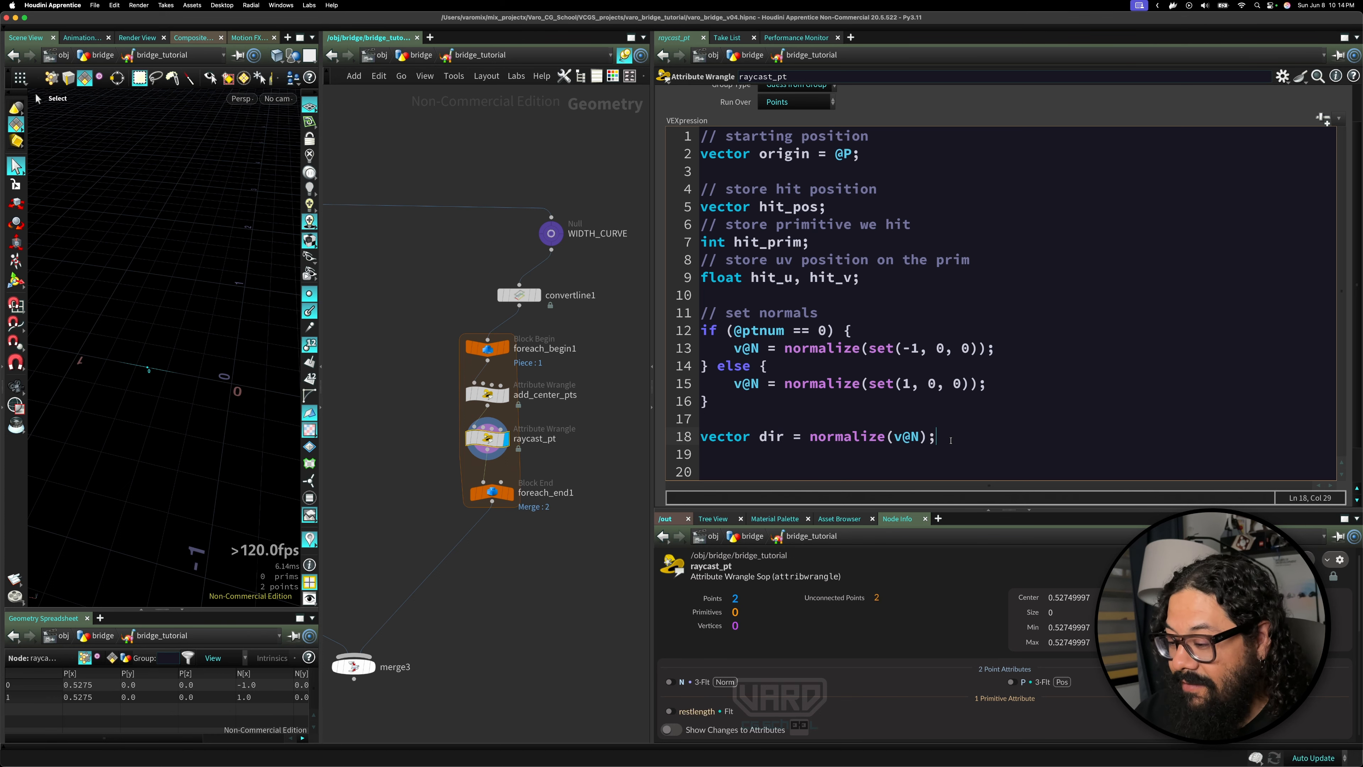
{"action": "key", "text": "Return"}
{"action": "key", "text": "Return"}
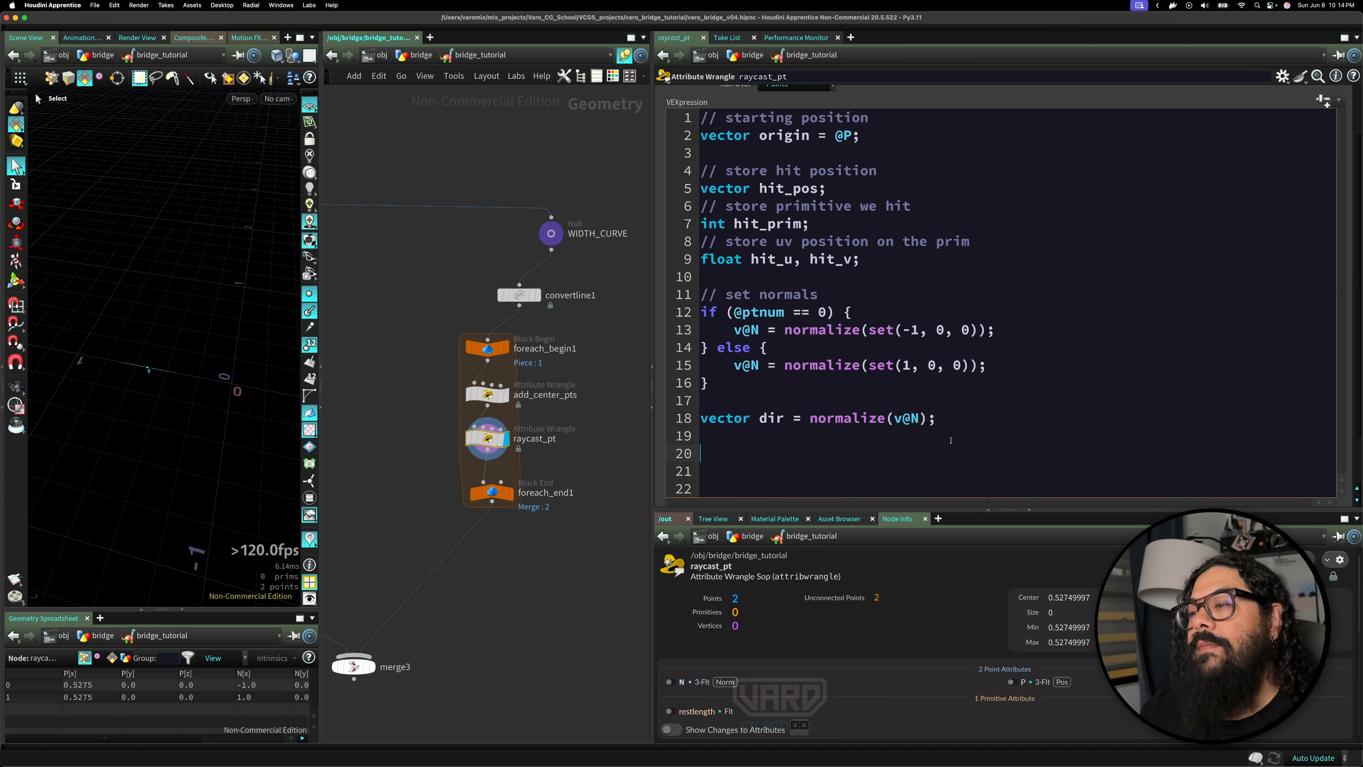
{"action": "key", "text": "Return"}
{"action": "key", "text": "Return"}
{"action": "key", "text": "Return"}
{"action": "key", "text": "Return"}
{"action": "key", "text": "Return"}
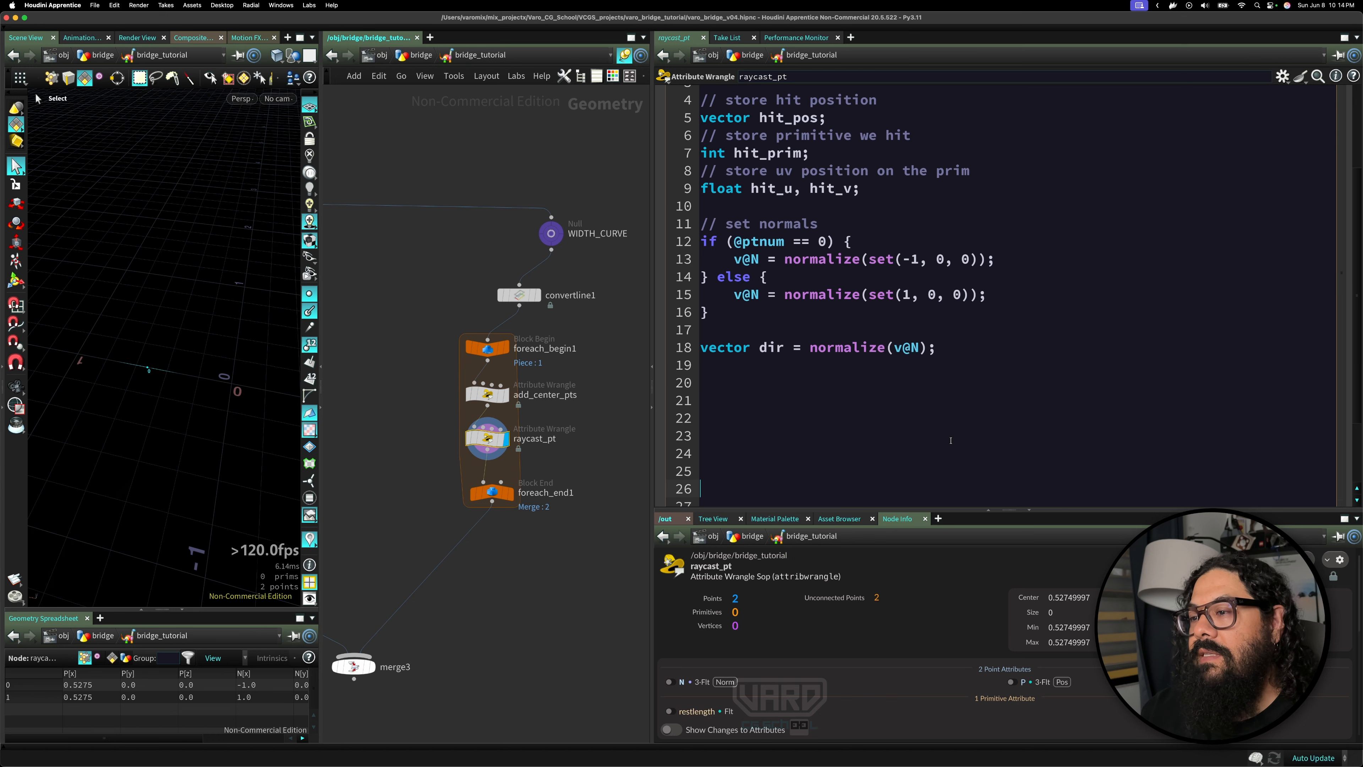
{"action": "key", "text": "Down"}
{"action": "key", "text": "Down"}
{"action": "key", "text": "Down"}
{"action": "key", "text": "Down"}
{"action": "key", "text": "Down"}
{"action": "key", "text": "Down"}
{"action": "key", "text": "Down"}
{"action": "key", "text": "Down"}
{"action": "key", "text": "Down"}
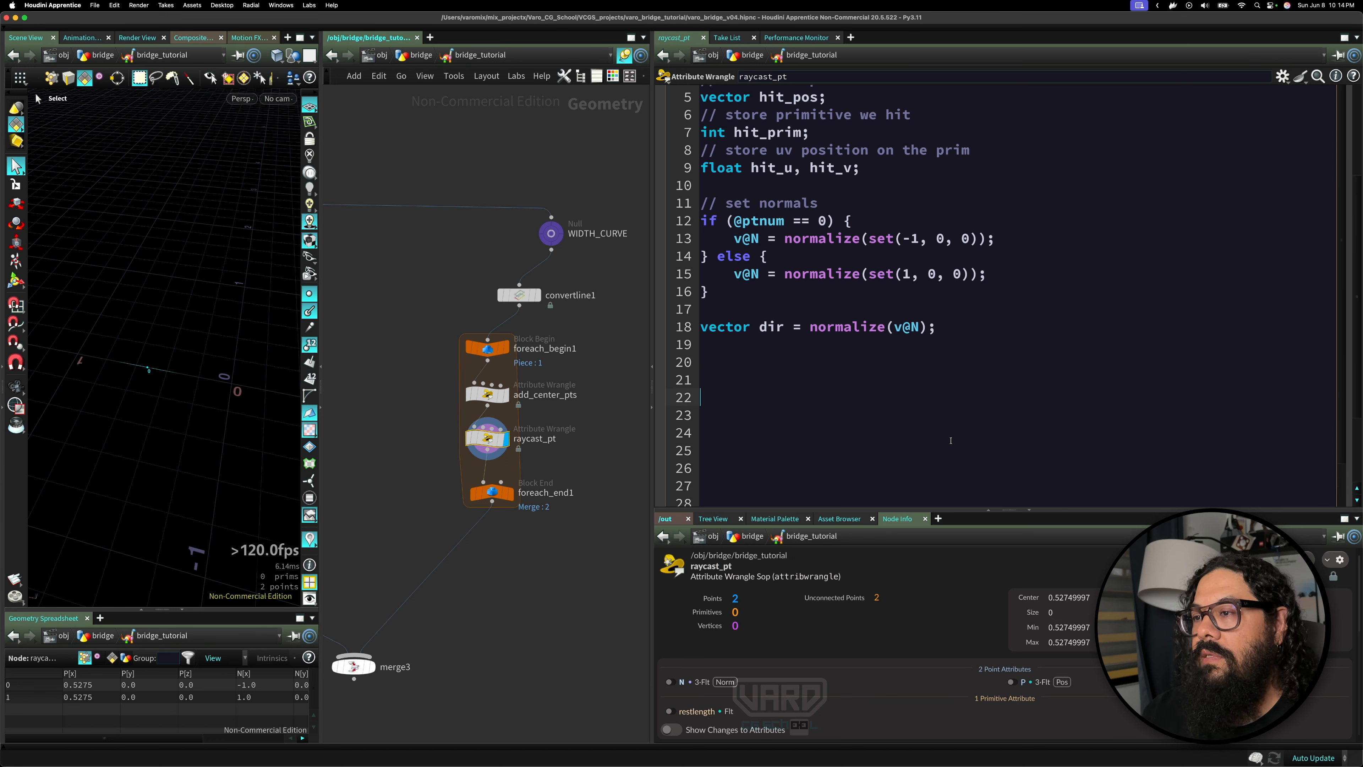
{"action": "key", "text": "Down"}
{"action": "key", "text": "Down"}
{"action": "key", "text": "Down"}
{"action": "key", "text": "Down"}
{"action": "key", "text": "Down"}
{"action": "key", "text": "Down"}
{"action": "key", "text": "Down"}
{"action": "key", "text": "Down"}
{"action": "key", "text": "Down"}
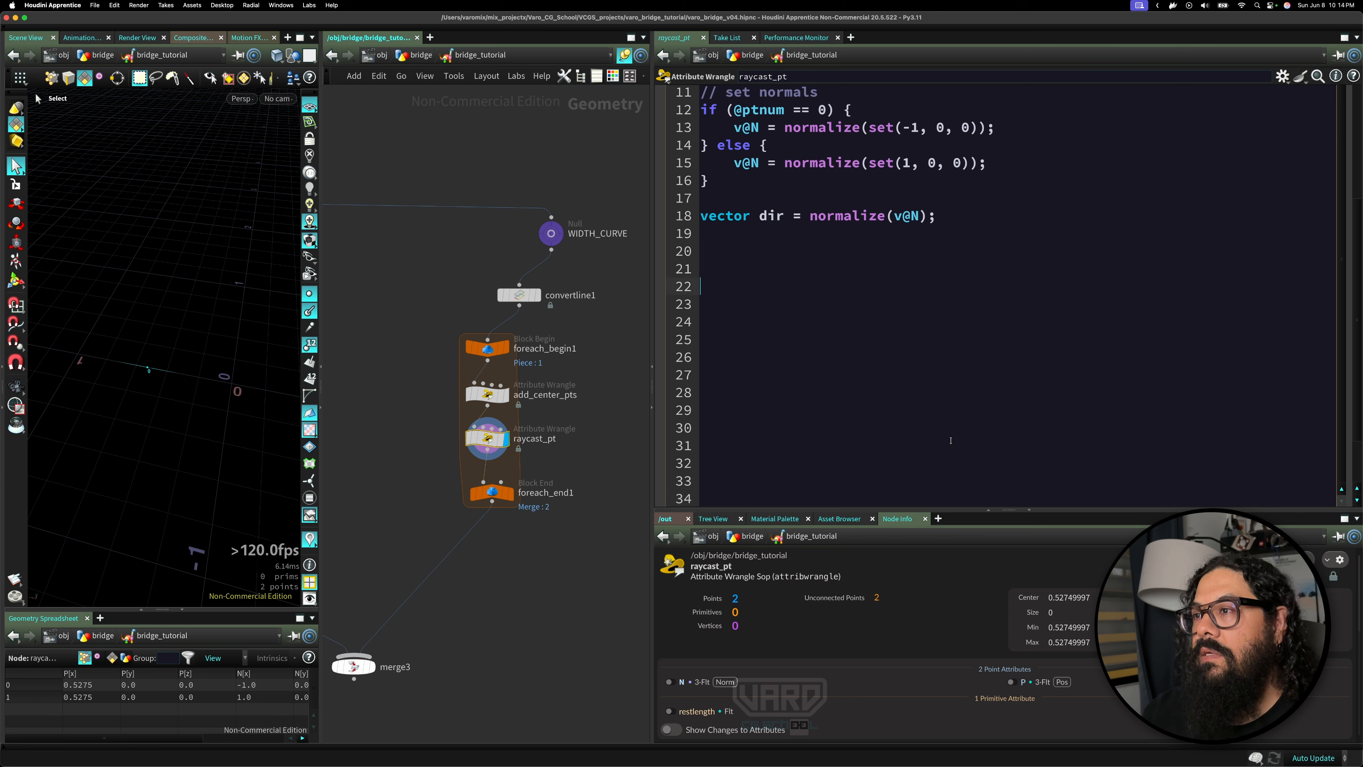
- Write the comment // raycast points on line 20, leaving one empty line below the dir assignment
{"action": "key", "text": "Up"}
{"action": "key", "text": "Up"}
{"action": "key", "text": "Up"}
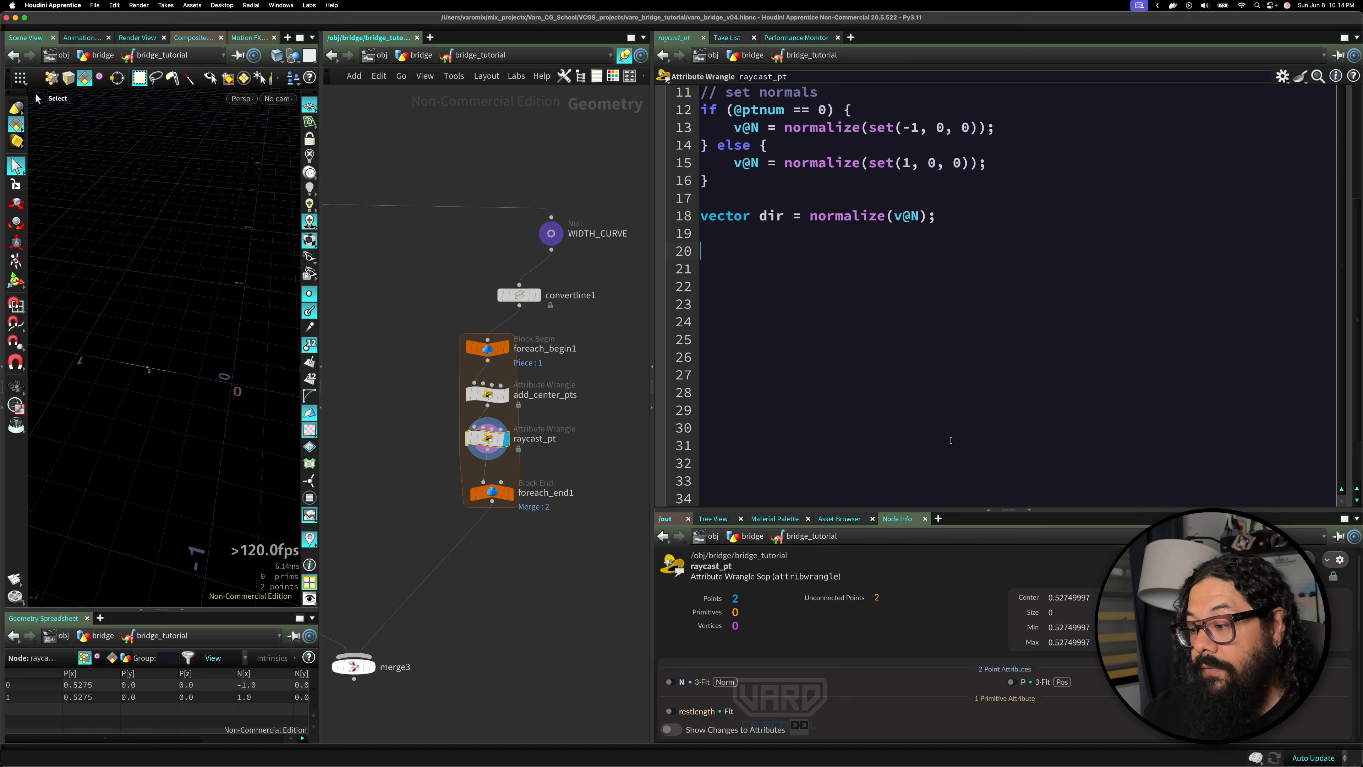
{"action": "type", "text": "// raycat"}
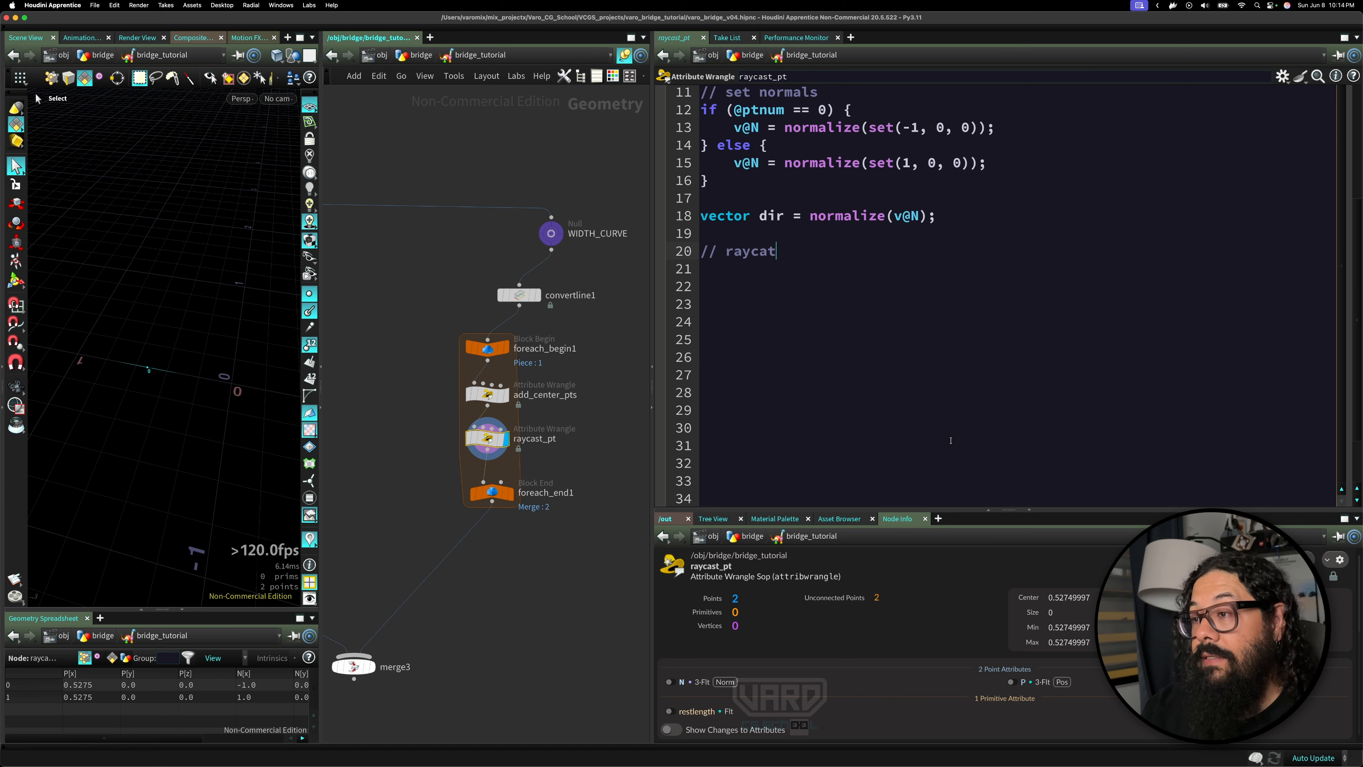
{"action": "key", "text": "BackSpace"}
{"action": "type", "text": "st points"}
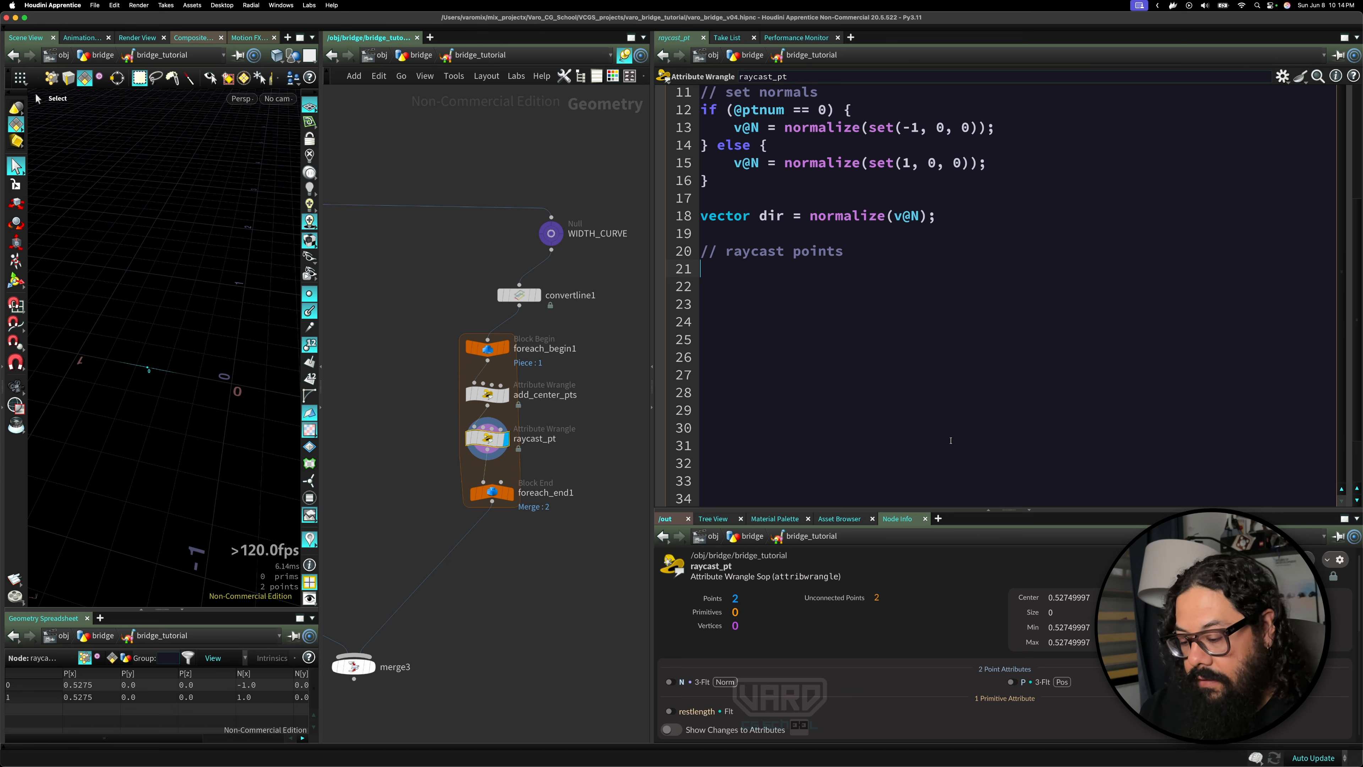
- Start line 21 of the raycast_pt VEX code, under the raycast points comment, with "int hit intersect("
{"action": "type", "text": "int hit "}
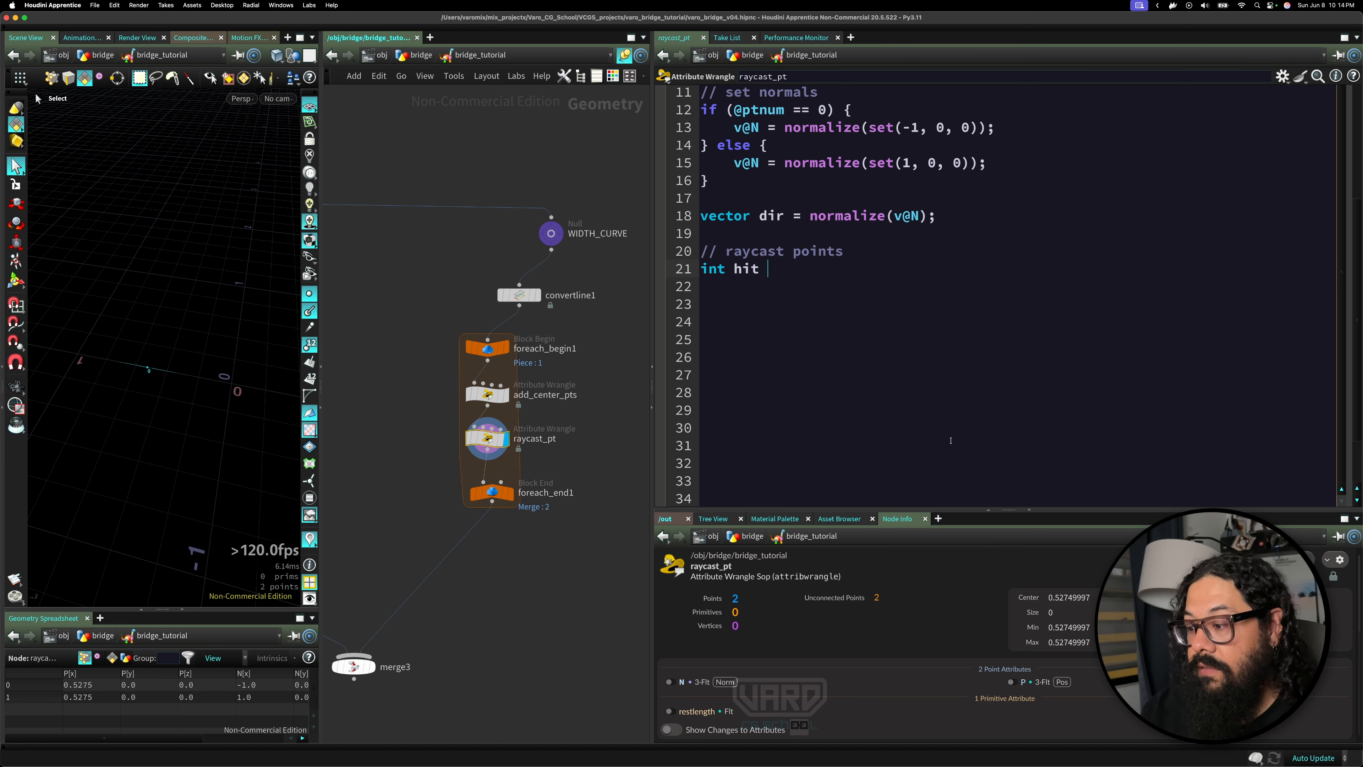
{"action": "type", "text": "interset"}
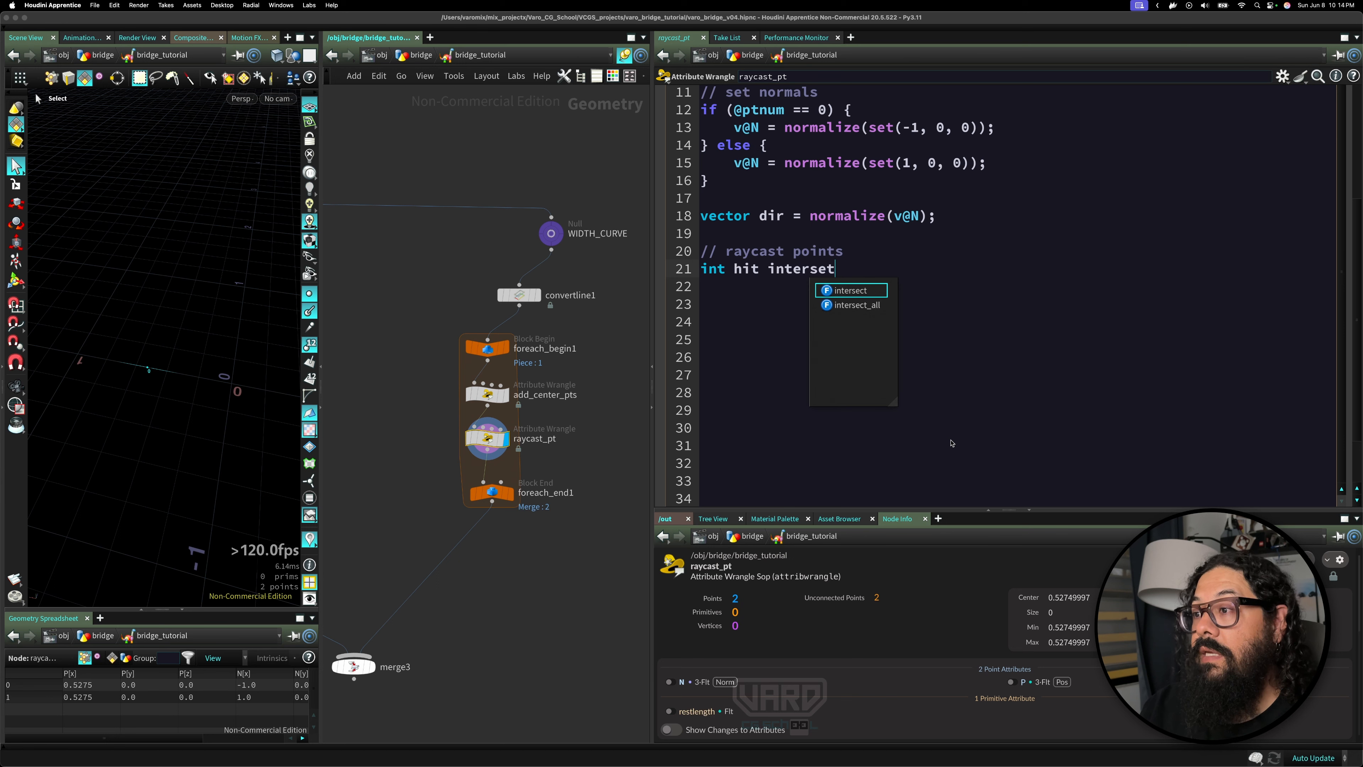
{"action": "key", "text": "Return"}
{"action": "key", "text": "BackSpace"}
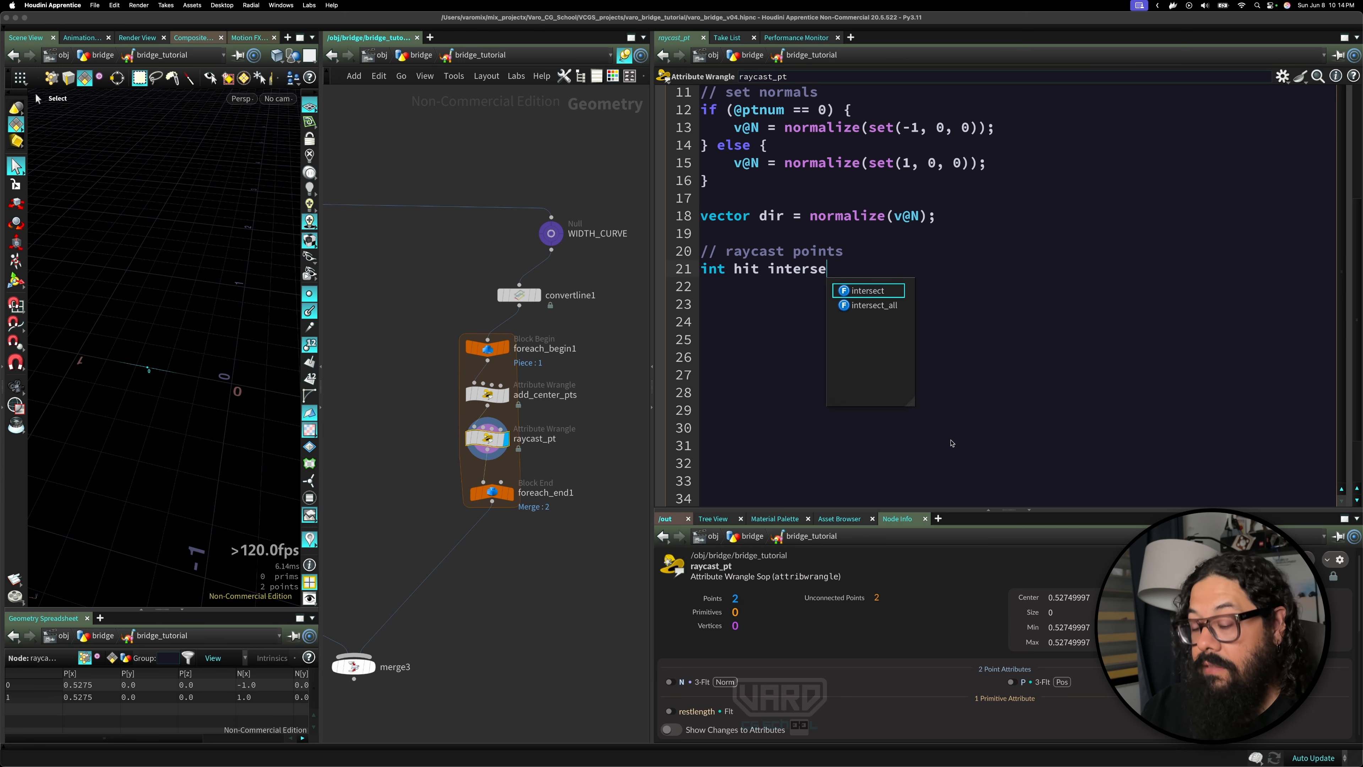
{"action": "type", "text": "ct("}
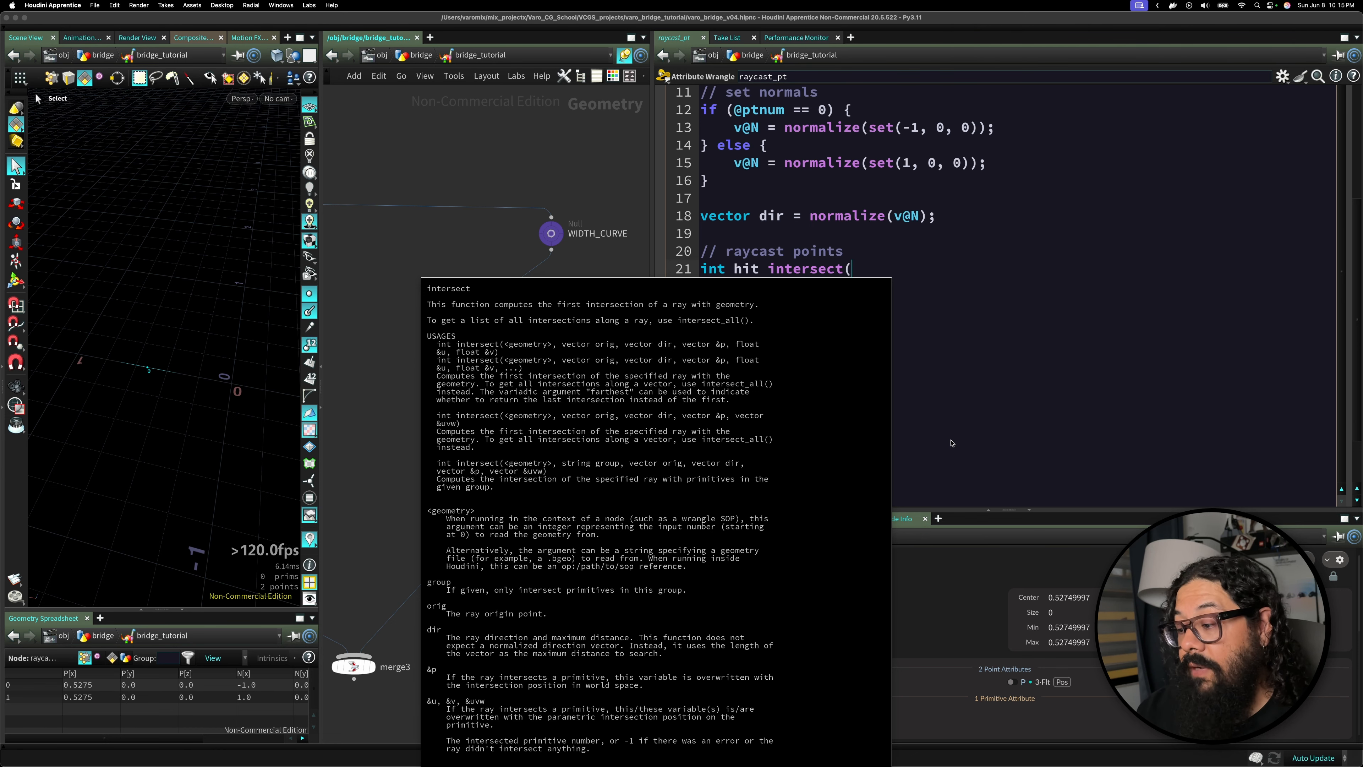
{"action": "type", "text": "1"}
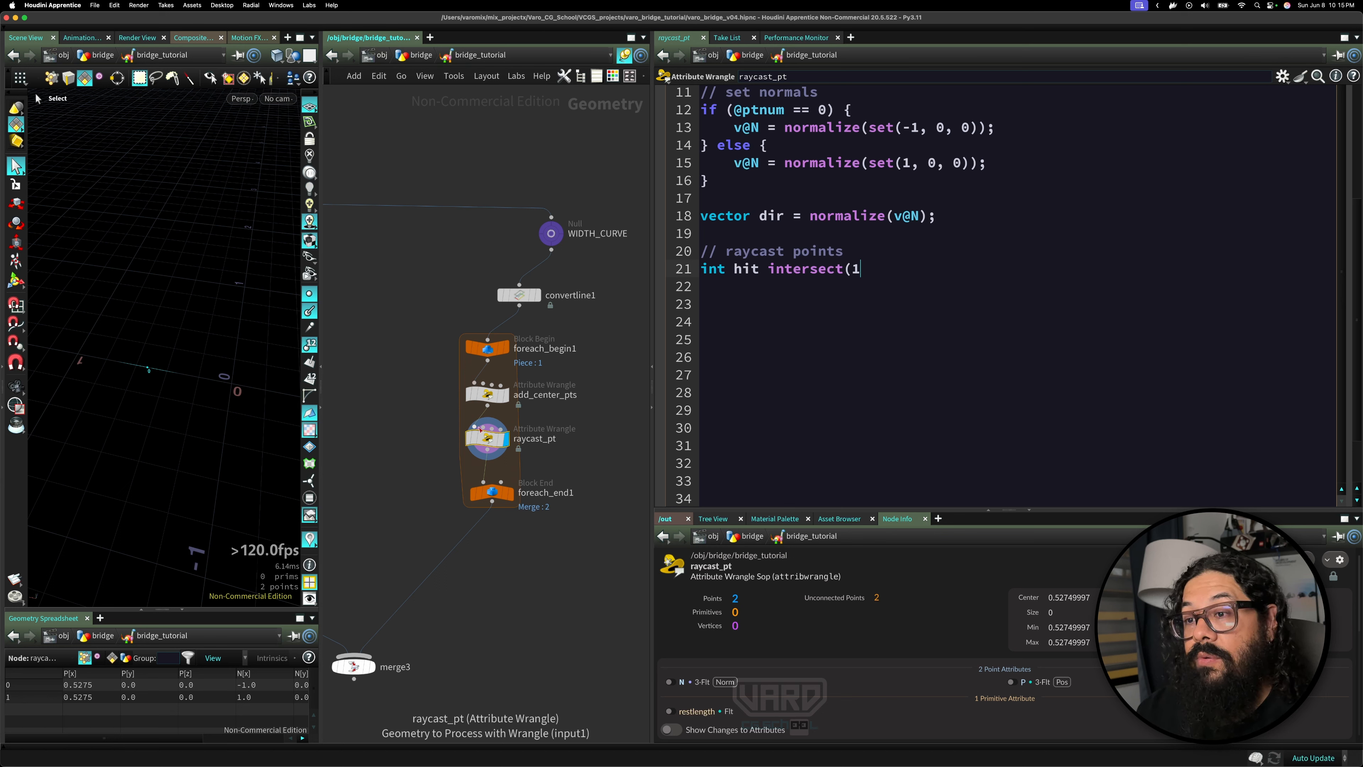
{"action": "type", "text": ","}
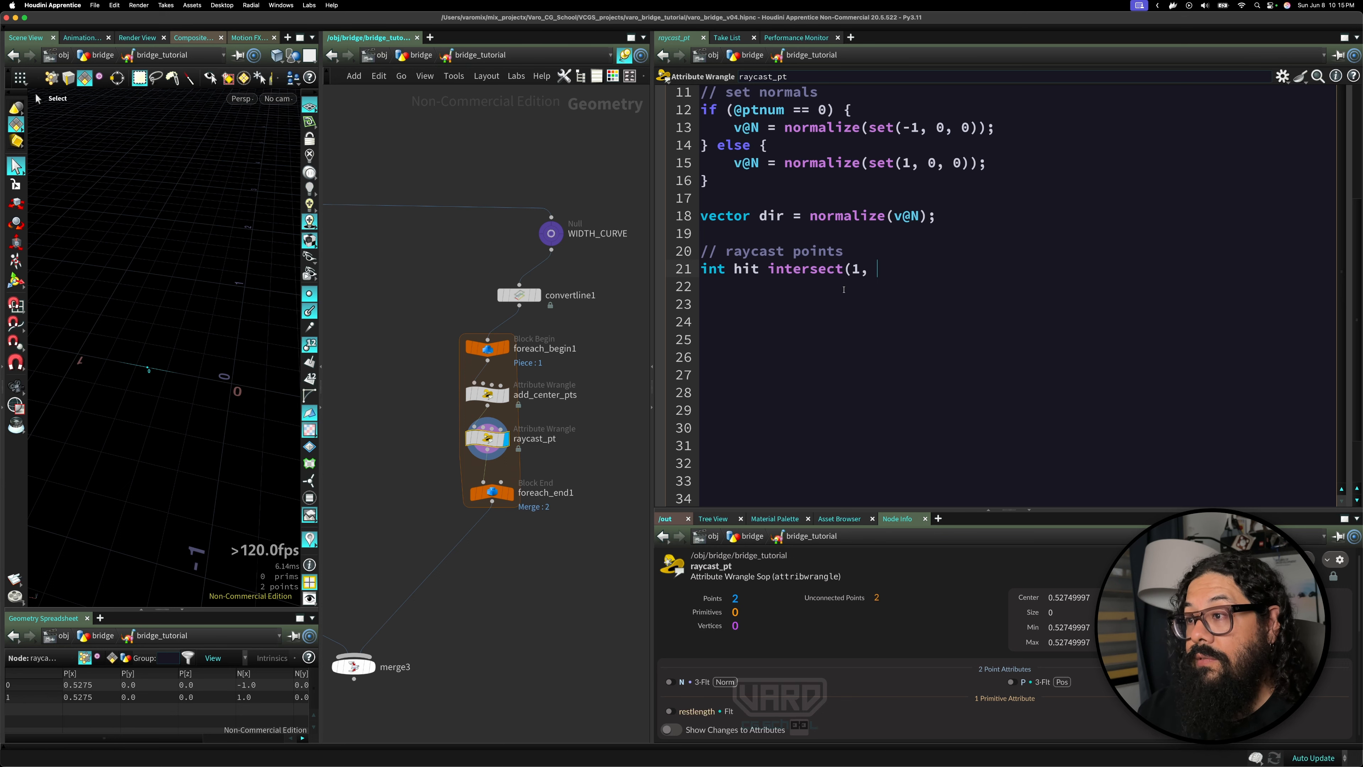
{"action": "key", "text": "BackSpace"}
{"action": "key", "text": "BackSpace"}
{"action": "key", "text": "BackSpace"}
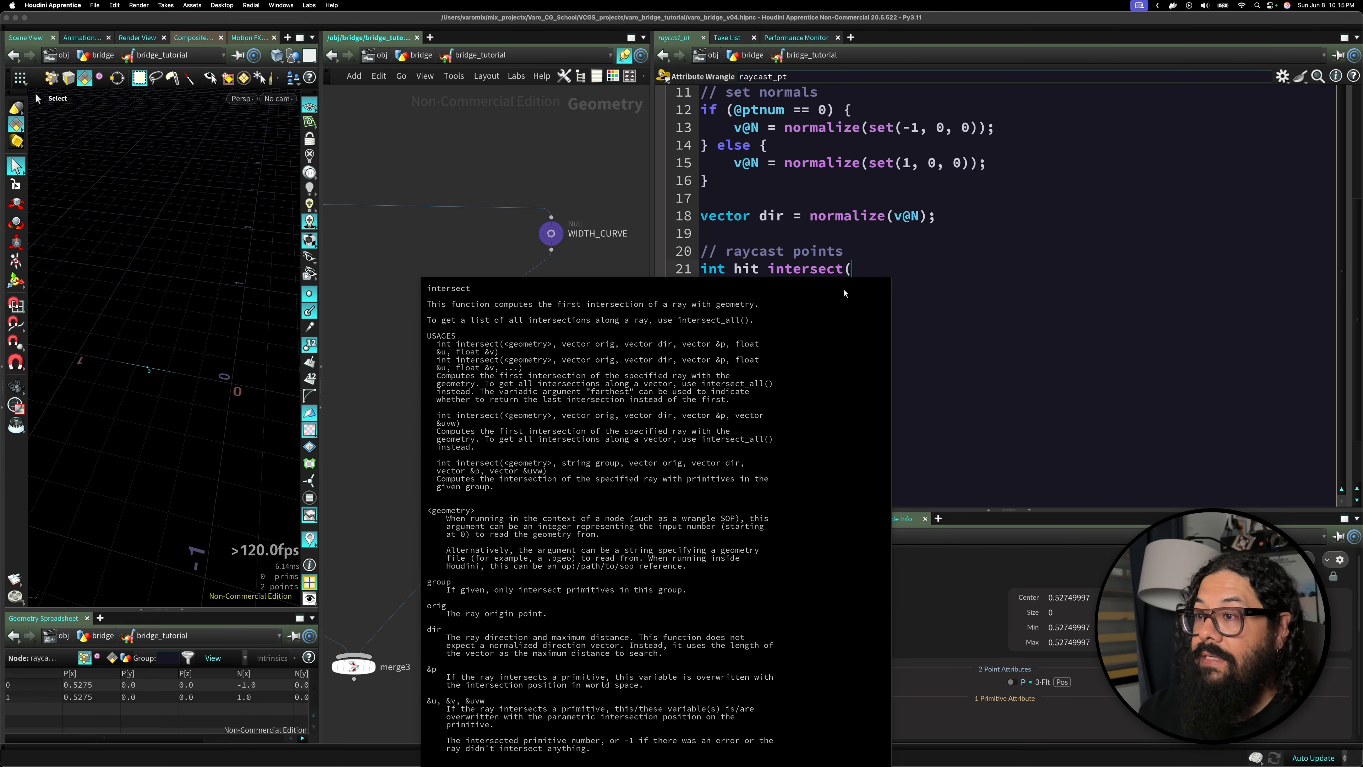
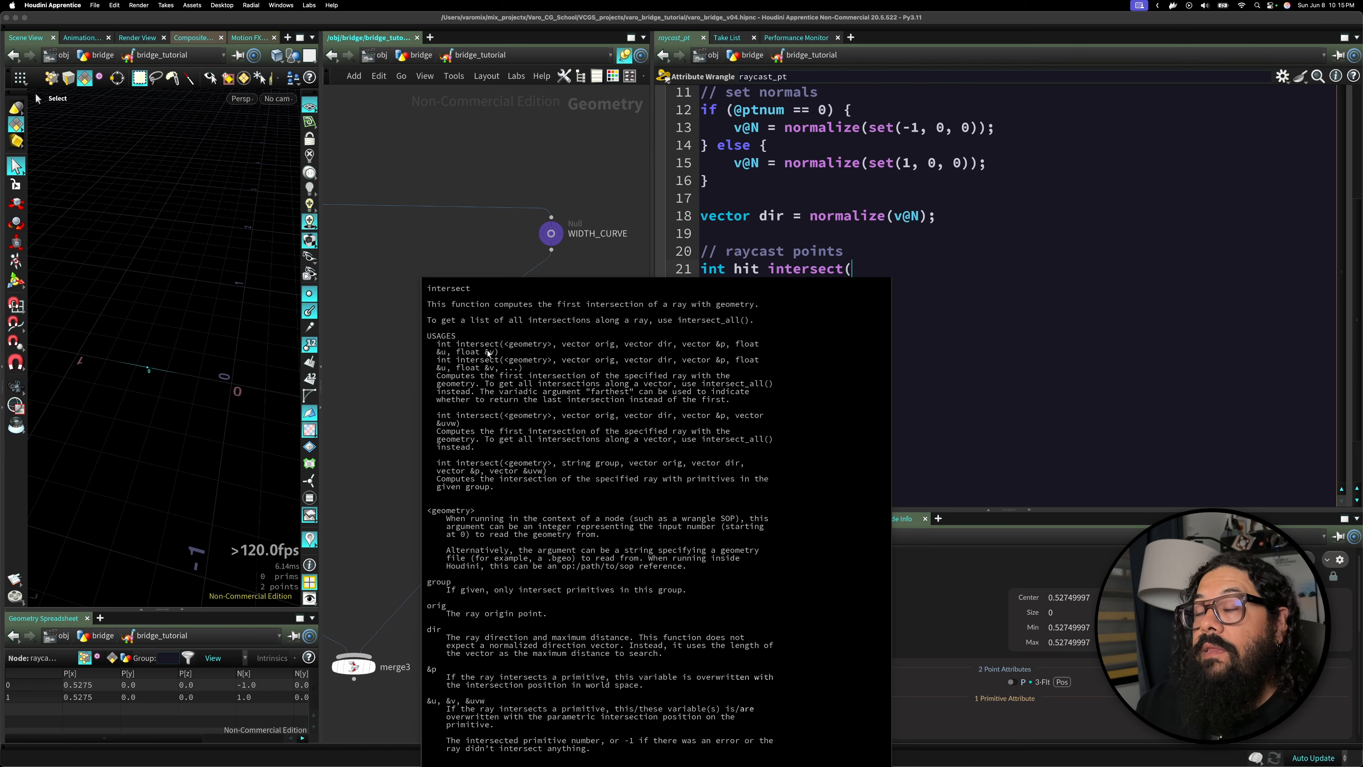
- Enter "1, origin, dir," as the first three arguments of the intersect call on line 21
{"action": "left_click", "coordinate": [881, 272]}
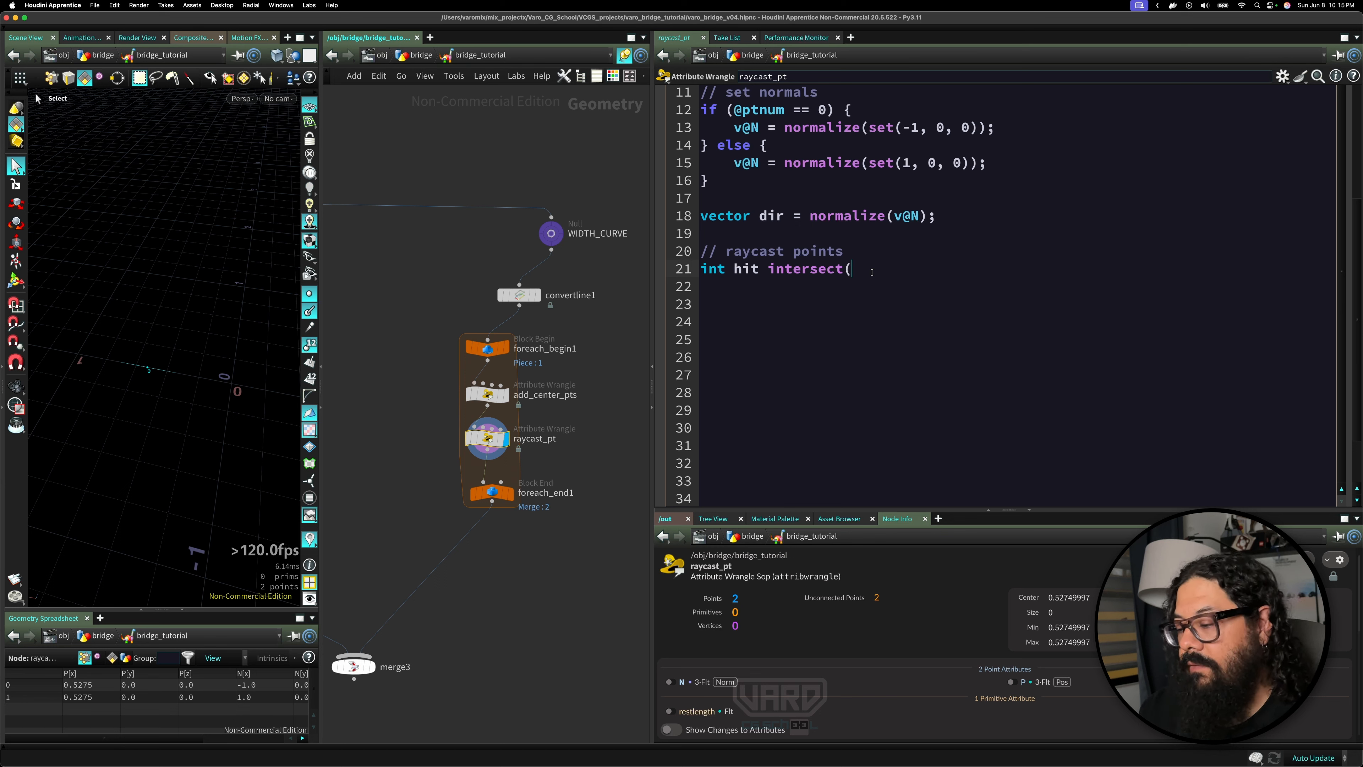
{"action": "type", "text": "1, o"}
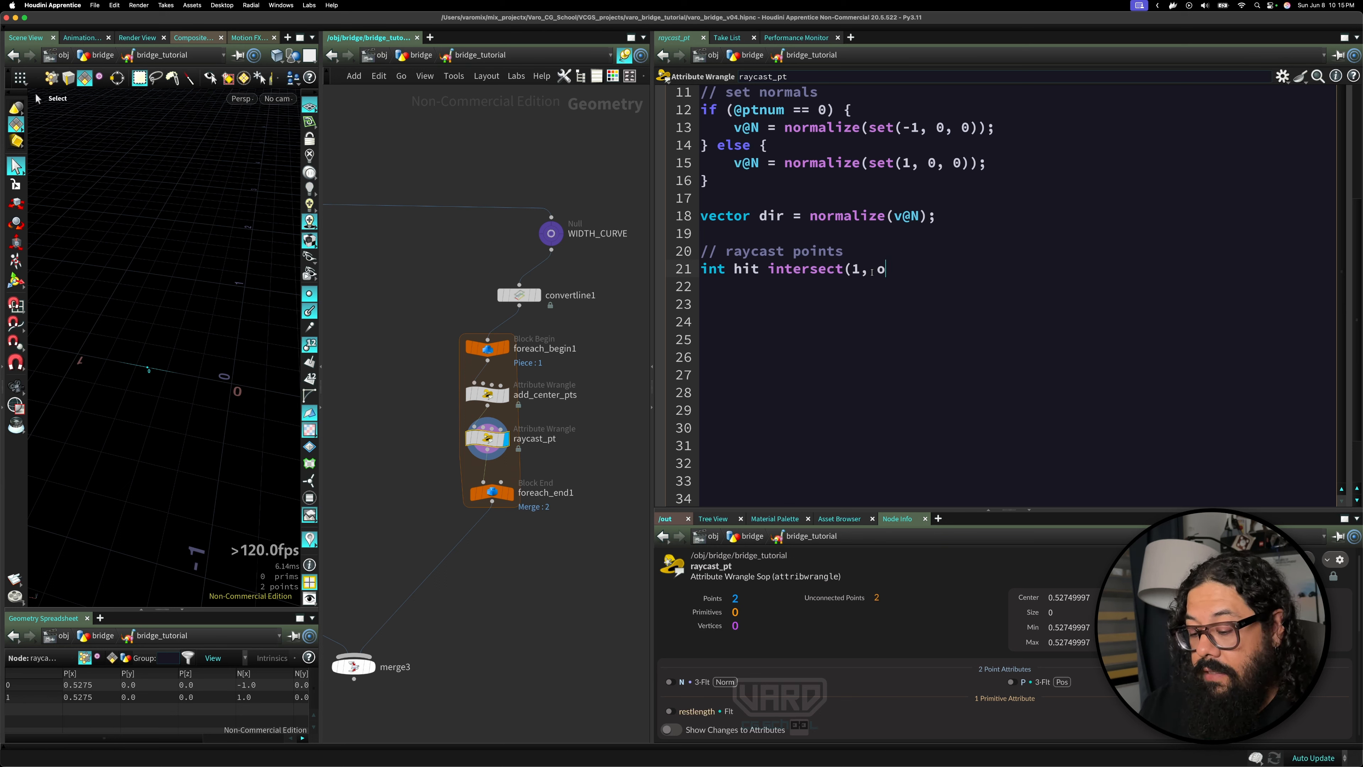
{"action": "type", "text": "rigion"}
{"action": "key", "text": "BackSpace"}
{"action": "key", "text": "BackSpace"}
{"action": "key", "text": "BackSpace"}
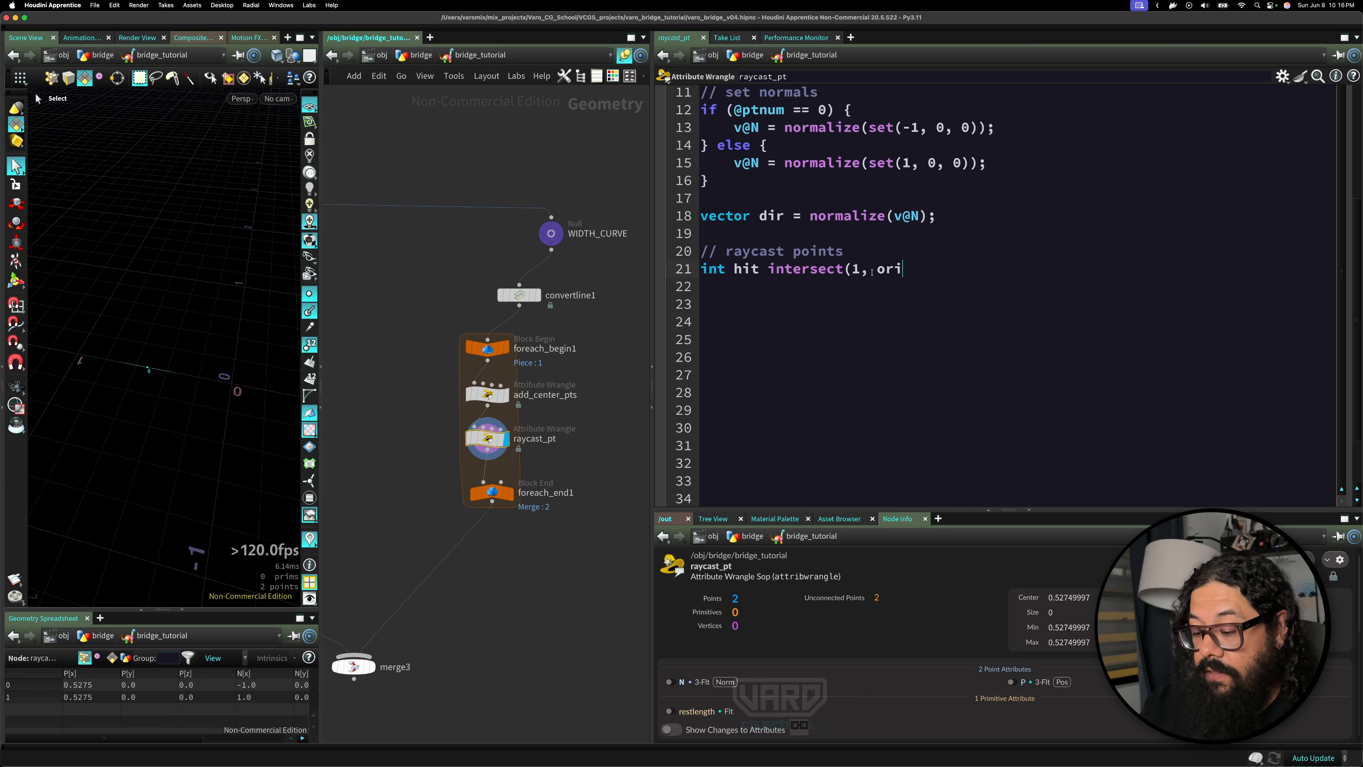
{"action": "type", "text": "gion"}
{"action": "scroll", "coordinate": [870, 271], "scroll_direction": "up", "scroll_amount": 5}
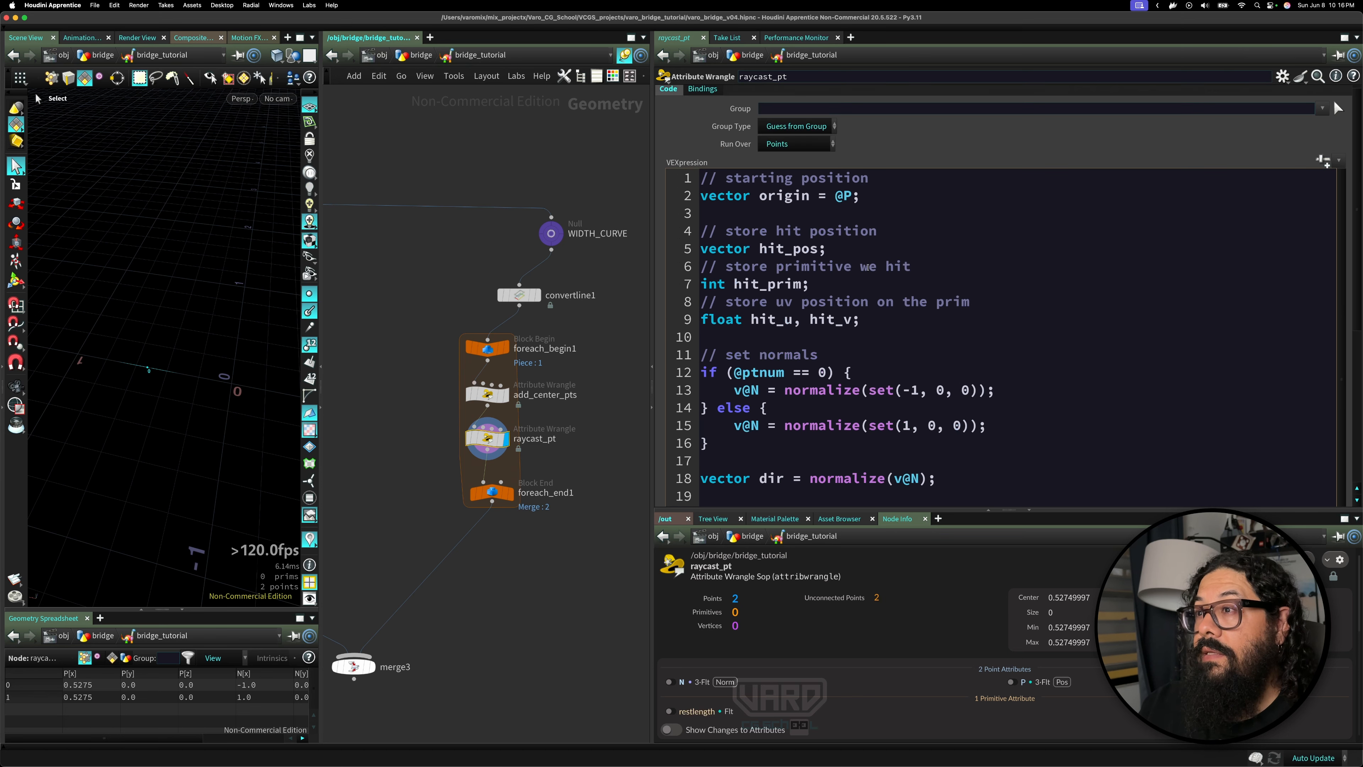
{"action": "scroll", "coordinate": [873, 277], "scroll_direction": "down", "scroll_amount": 2}
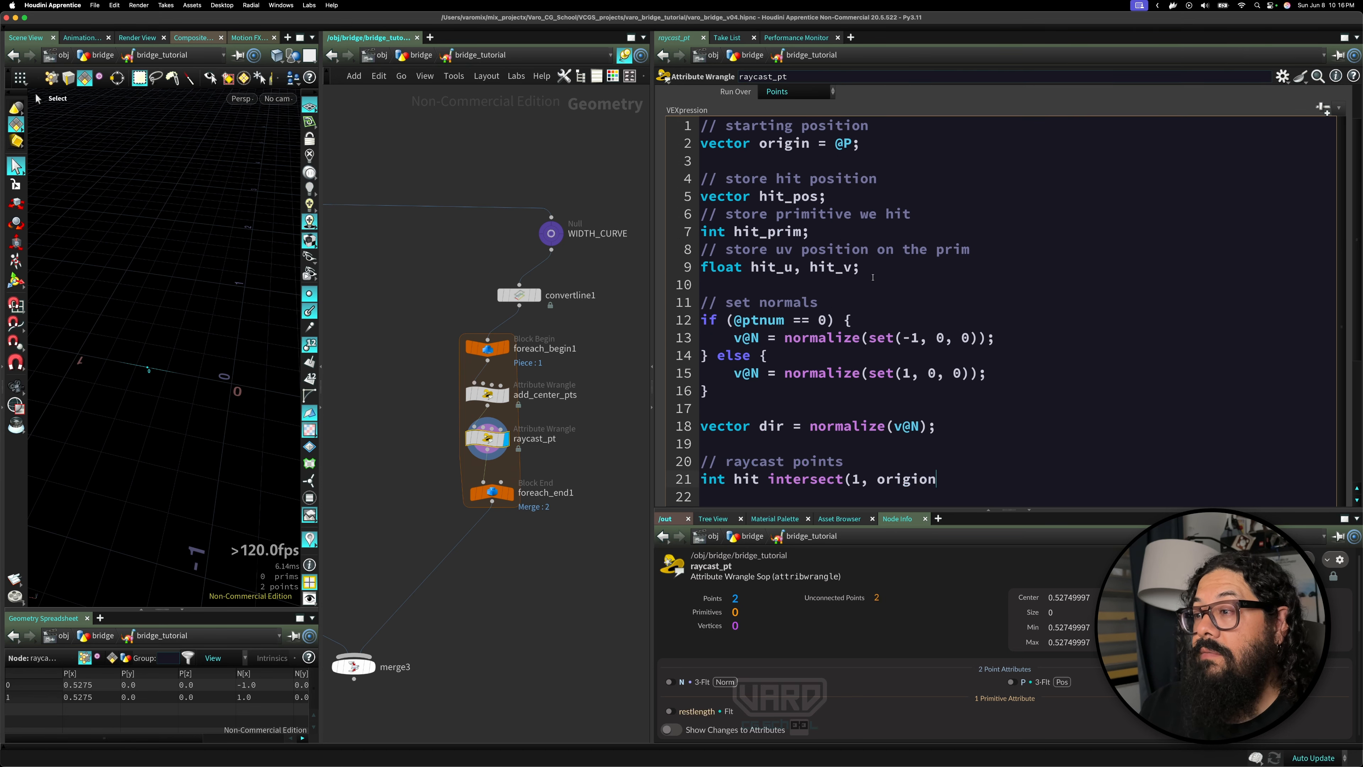
{"action": "key", "text": "BackSpace"}
{"action": "key", "text": "BackSpace"}
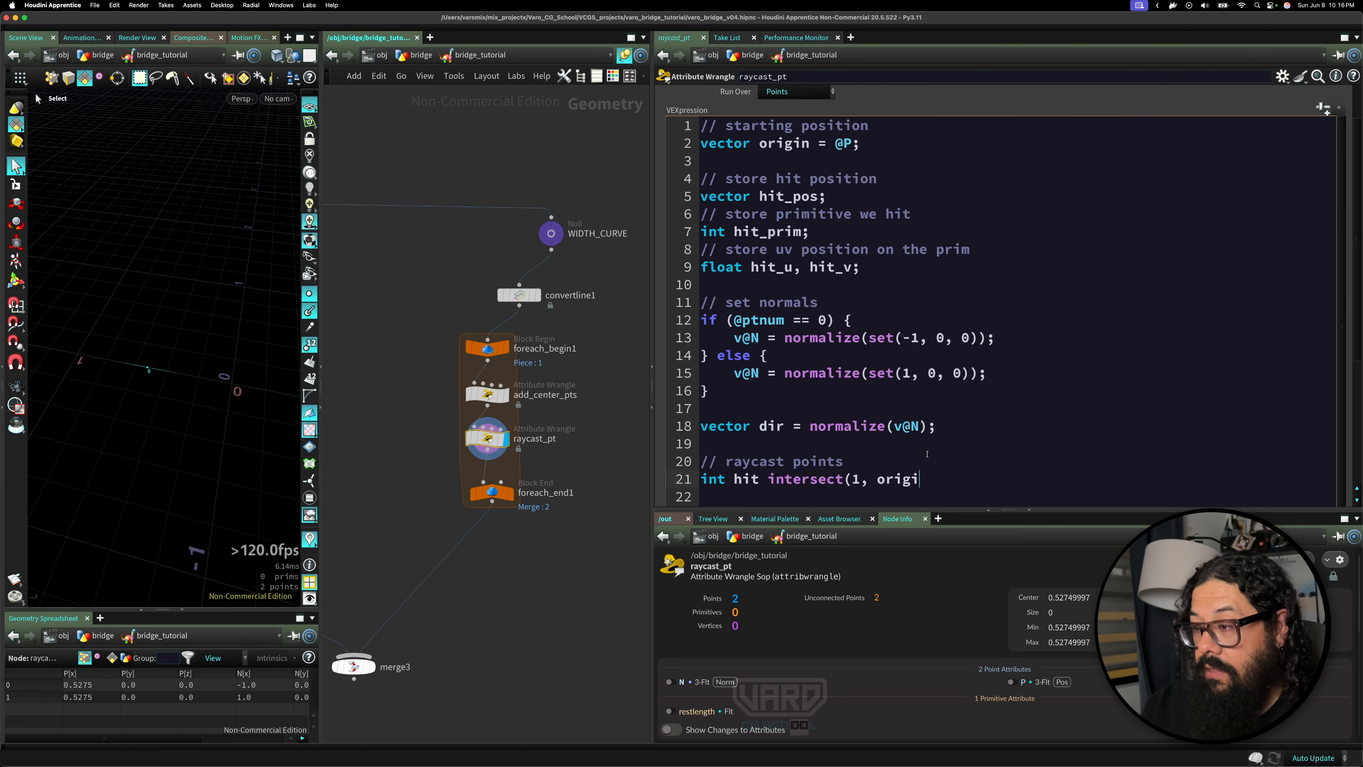
{"action": "type", "text": "n, "}
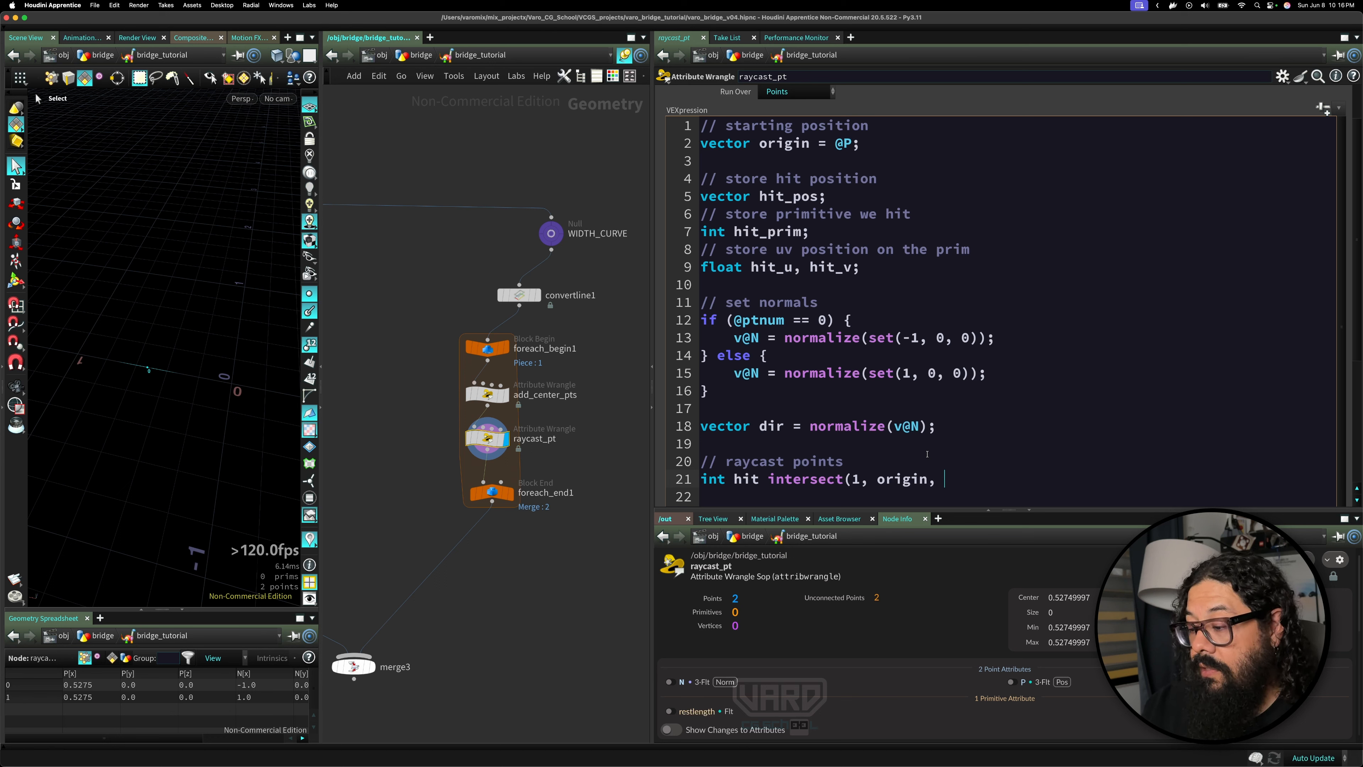
{"action": "type", "text": "dit"}
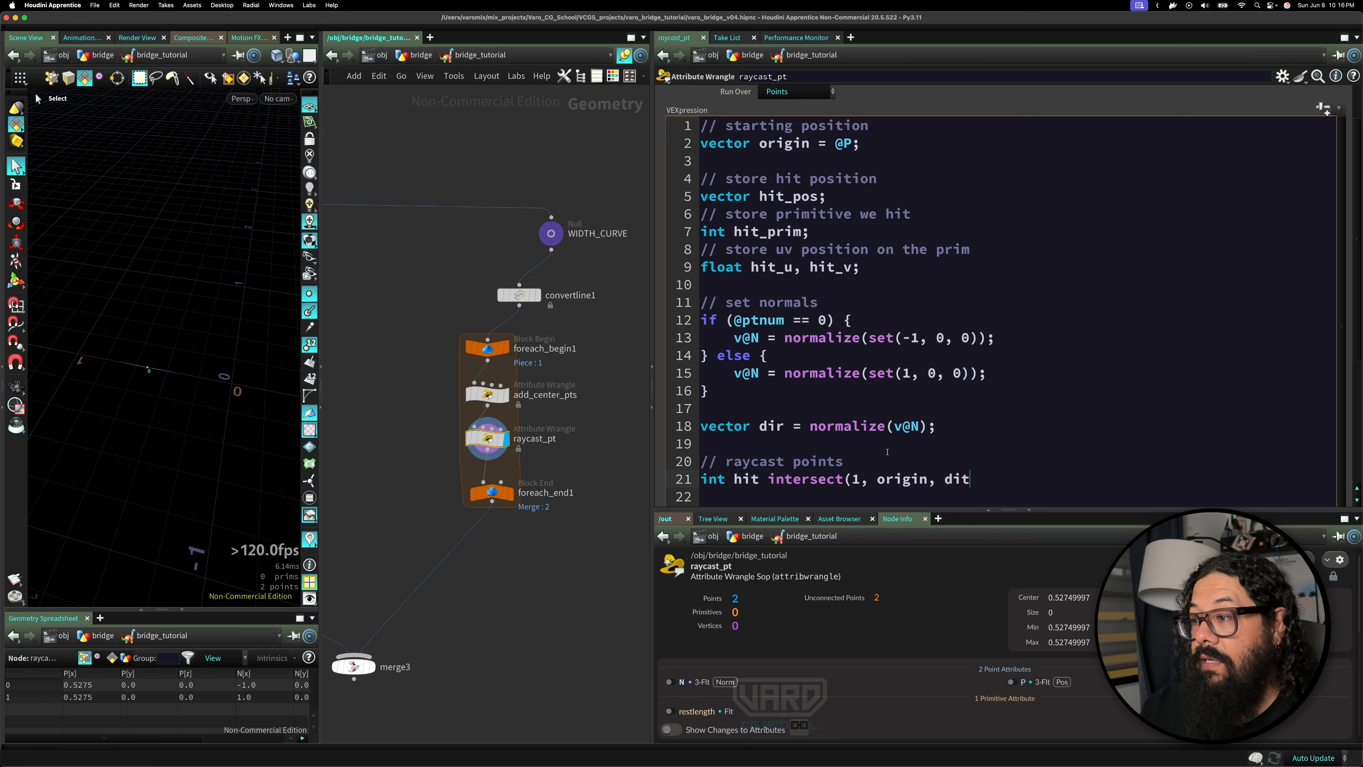
{"action": "key", "text": "BackSpace"}
{"action": "type", "text": "r,"}
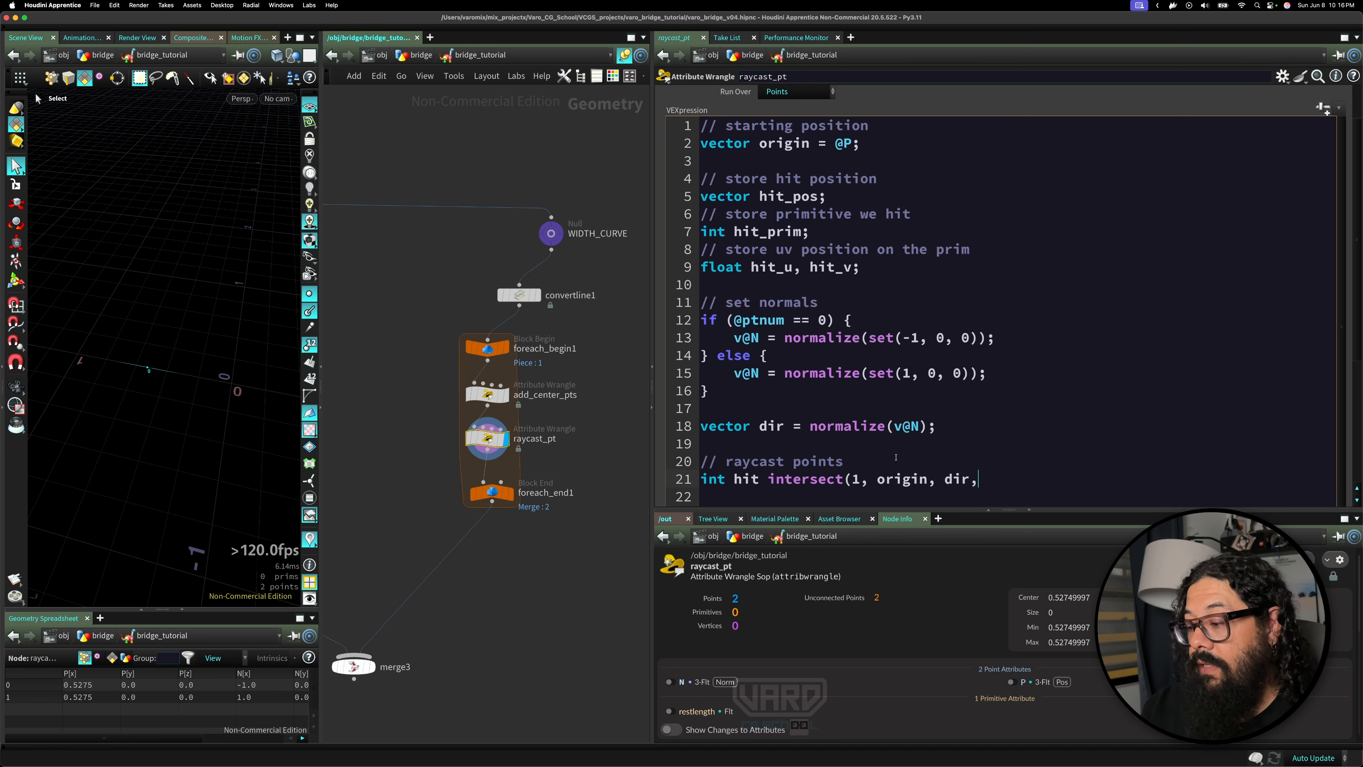
- Add the arguments hit_pos, hit_u and hit_v to the intersect call and close the statement with ");"
{"action": "type", "text": " hit"}
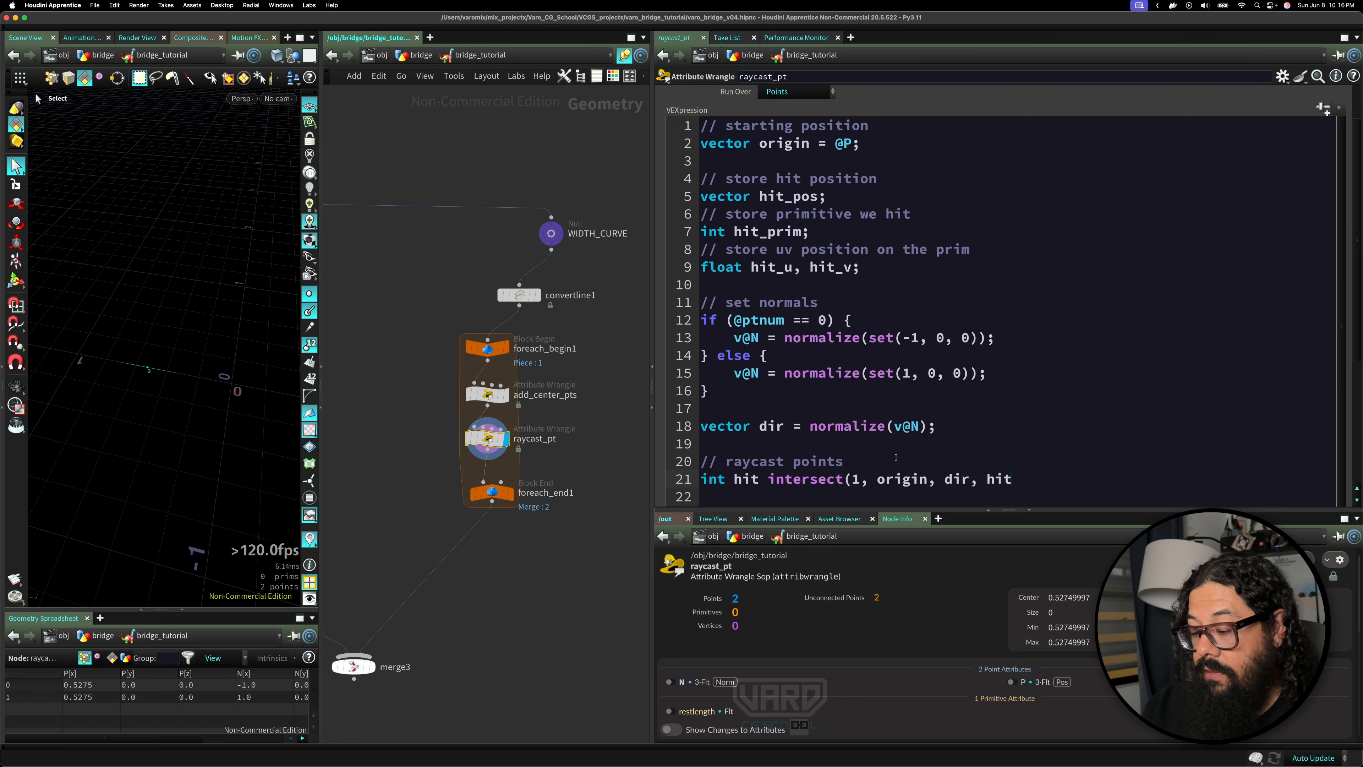
{"action": "type", "text": "_pos"}
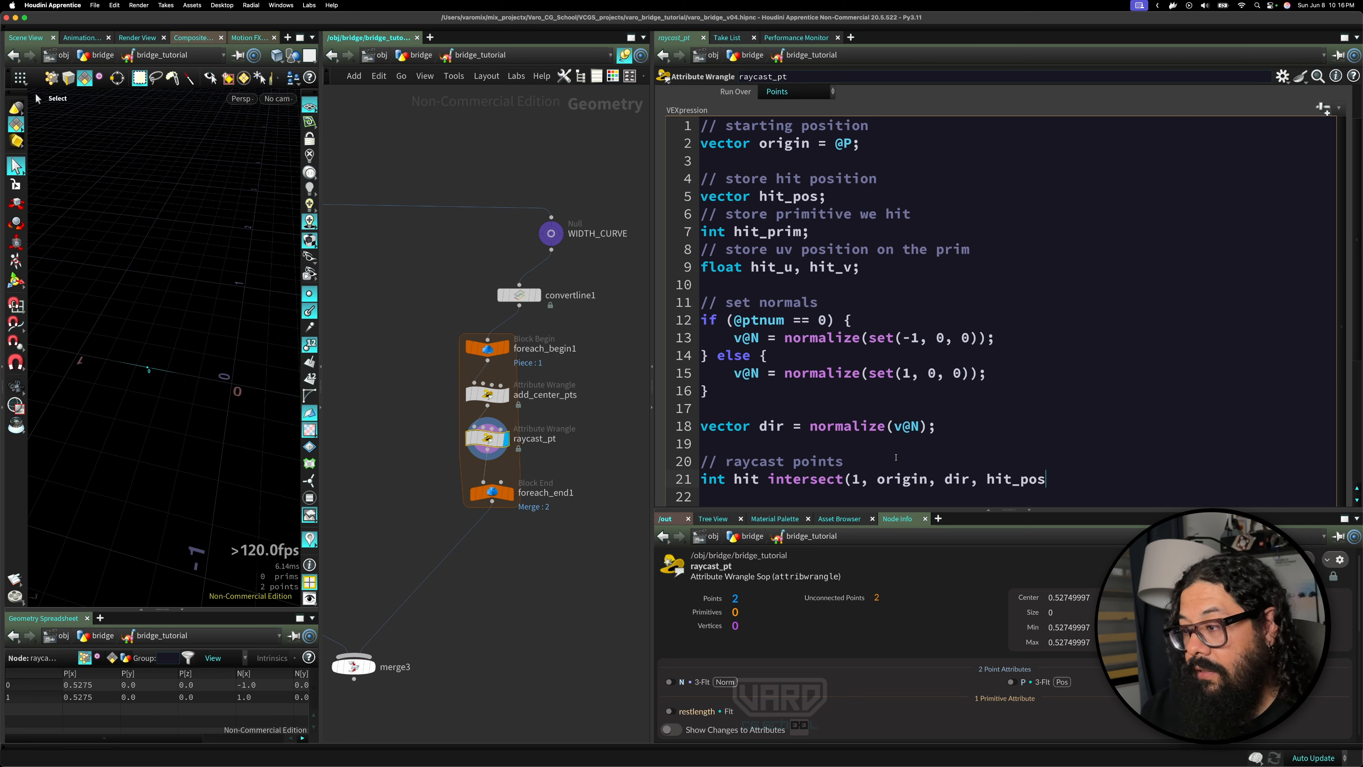
{"action": "type", "text": ","}
{"action": "type", "text": " hit,_"}
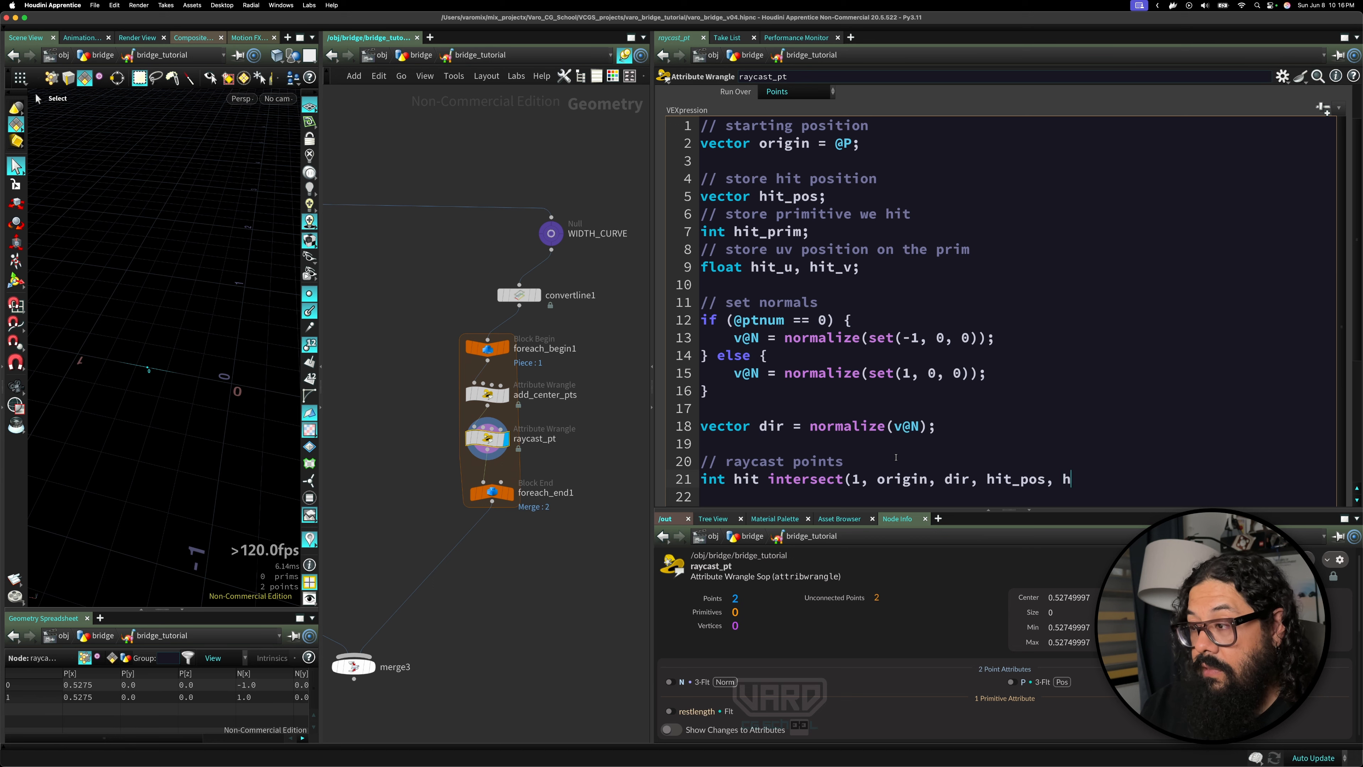
{"action": "key", "text": "BackSpace"}
{"action": "key", "text": "BackSpace"}
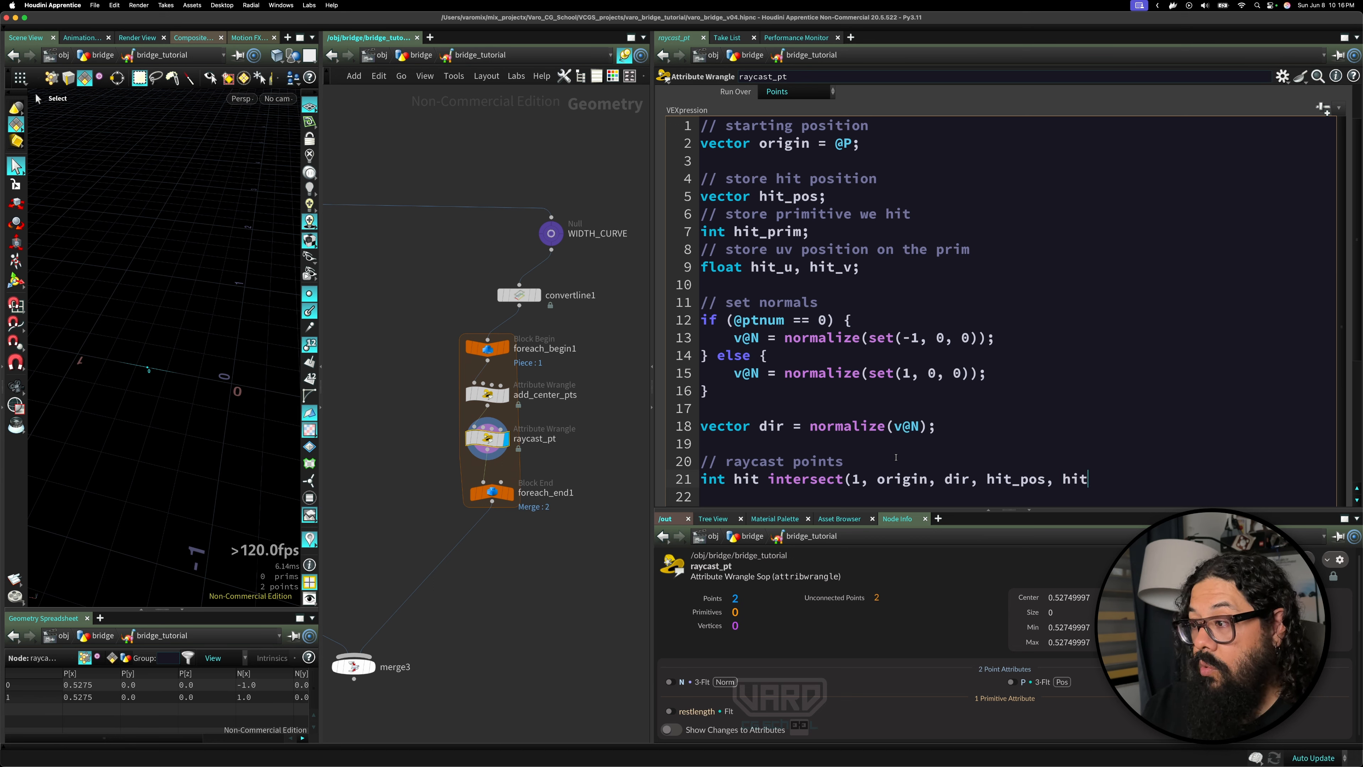
{"action": "type", "text": "_u, "}
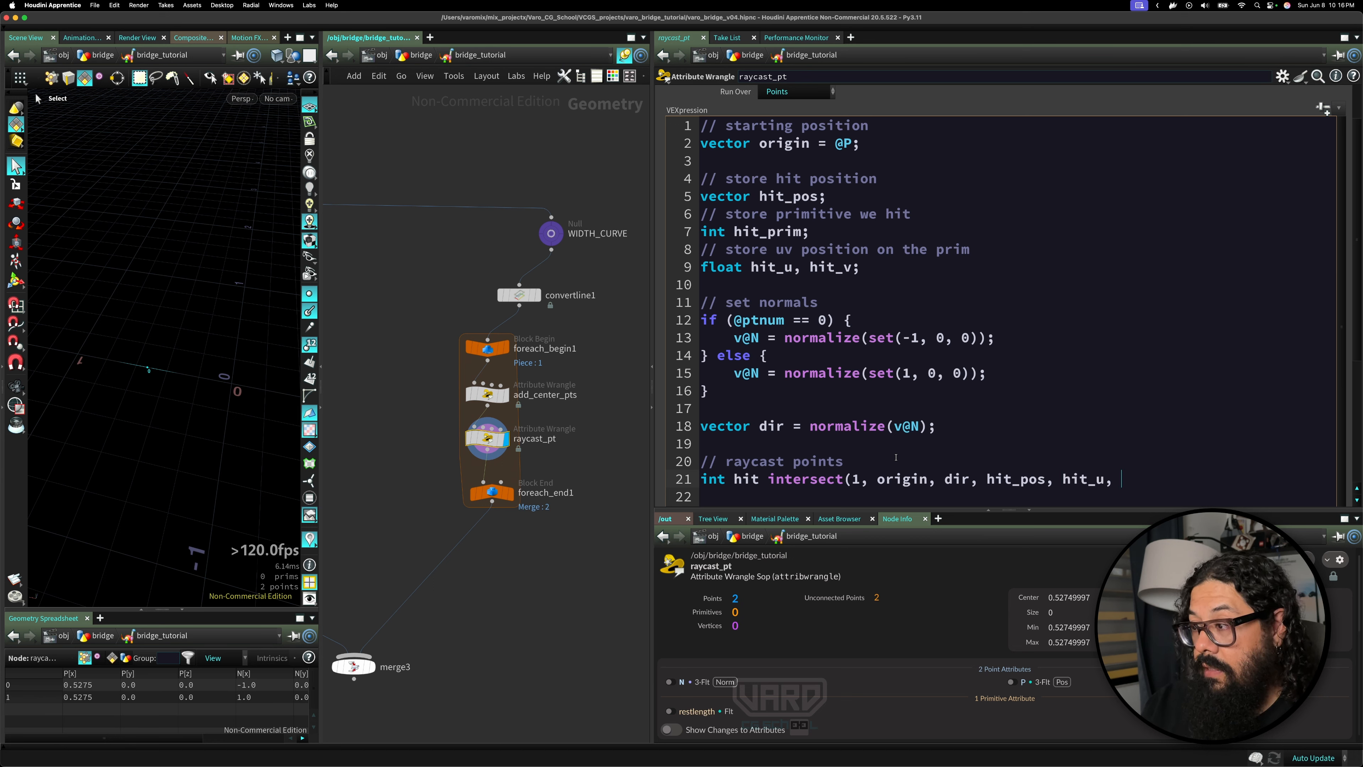
{"action": "type", "text": "hit_v"}
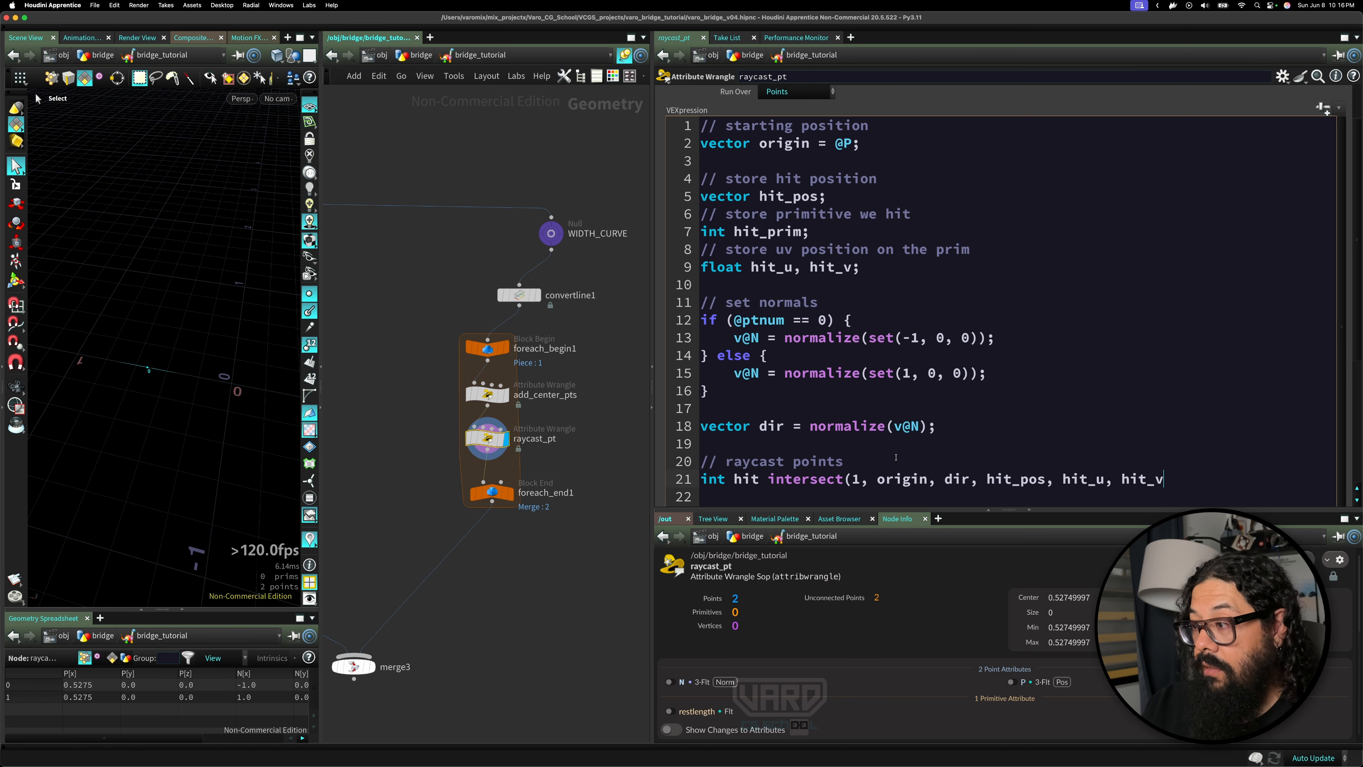
{"action": "type", "text": ")"}
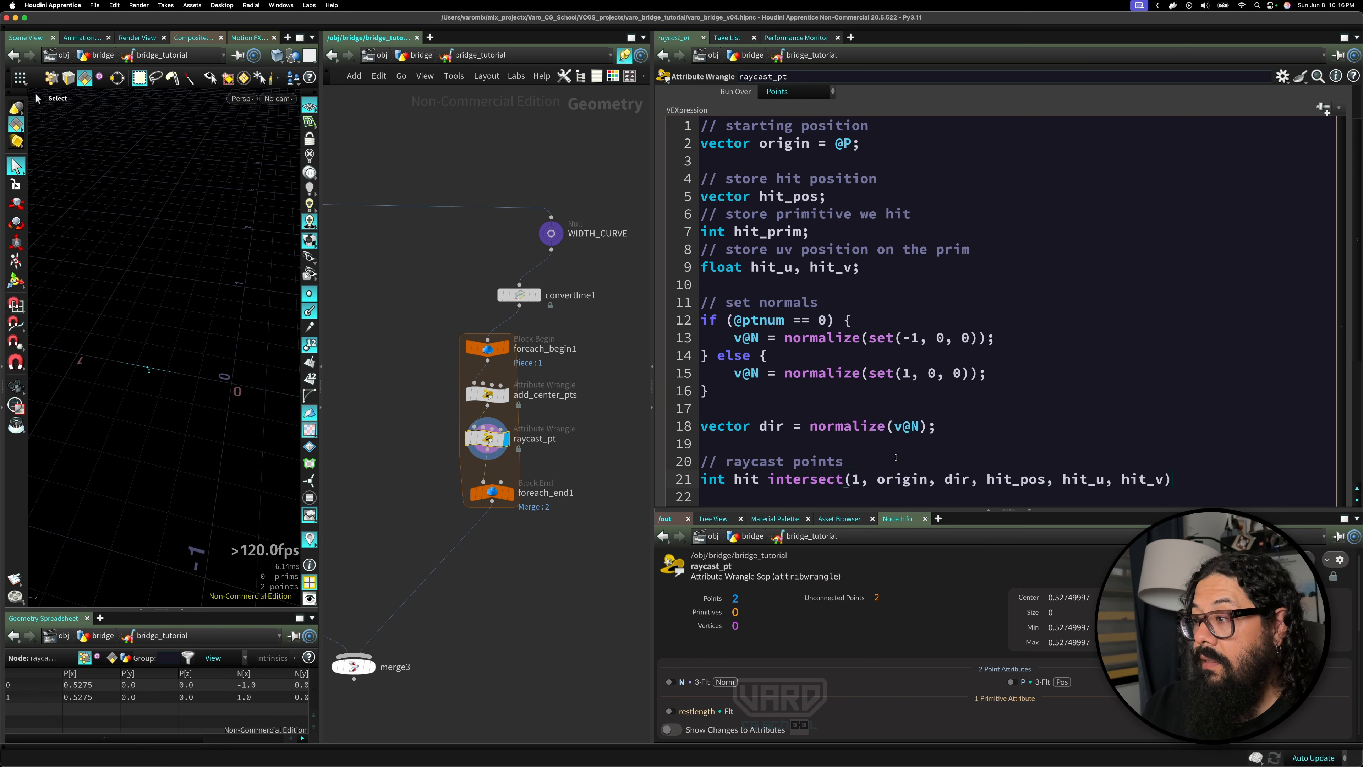
{"action": "type", "text": ";"}
{"action": "scroll", "coordinate": [947, 430], "scroll_direction": "down", "scroll_amount": 3}
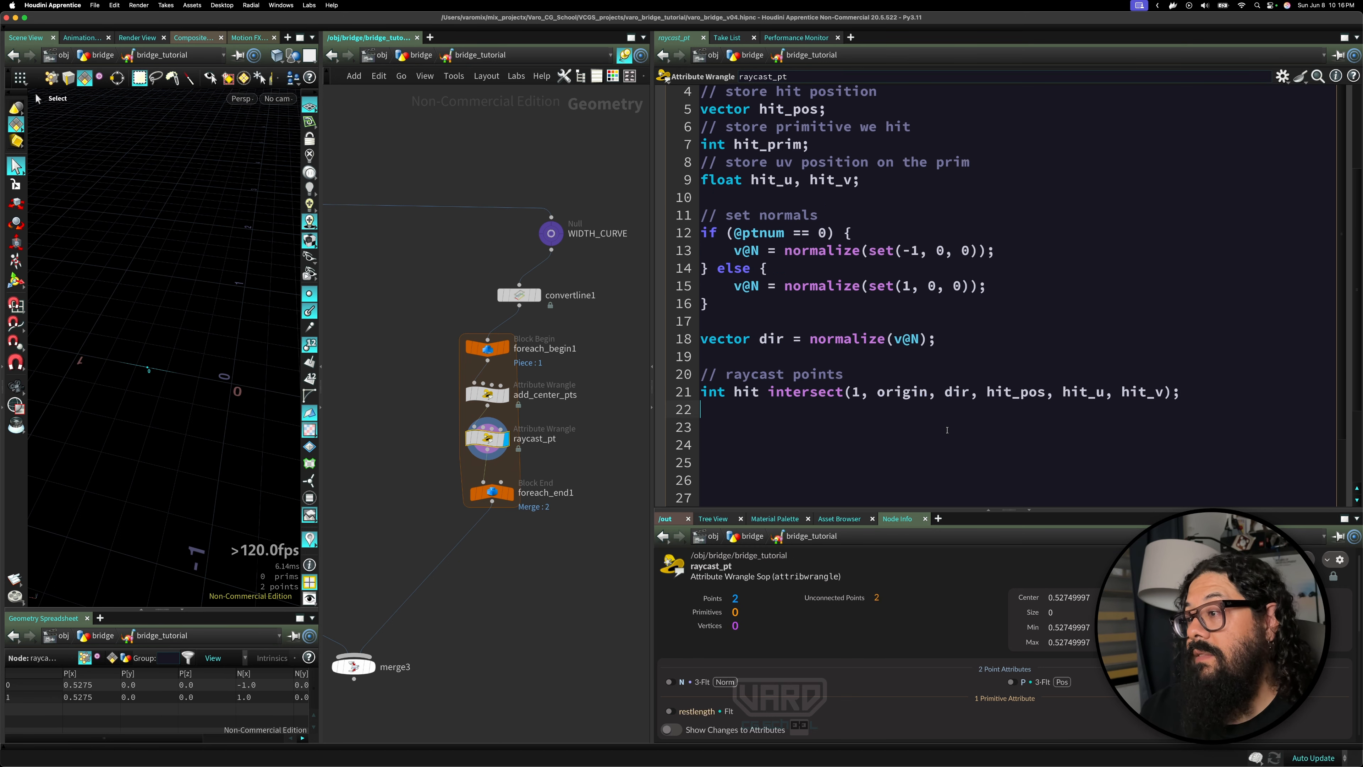
- Review the hit_pos, hit_u and hit_v arguments of the intersect call against the hit_pos declaration
{"action": "left_click_drag", "start_coordinate": [987, 396], "coordinate": [1165, 397]}
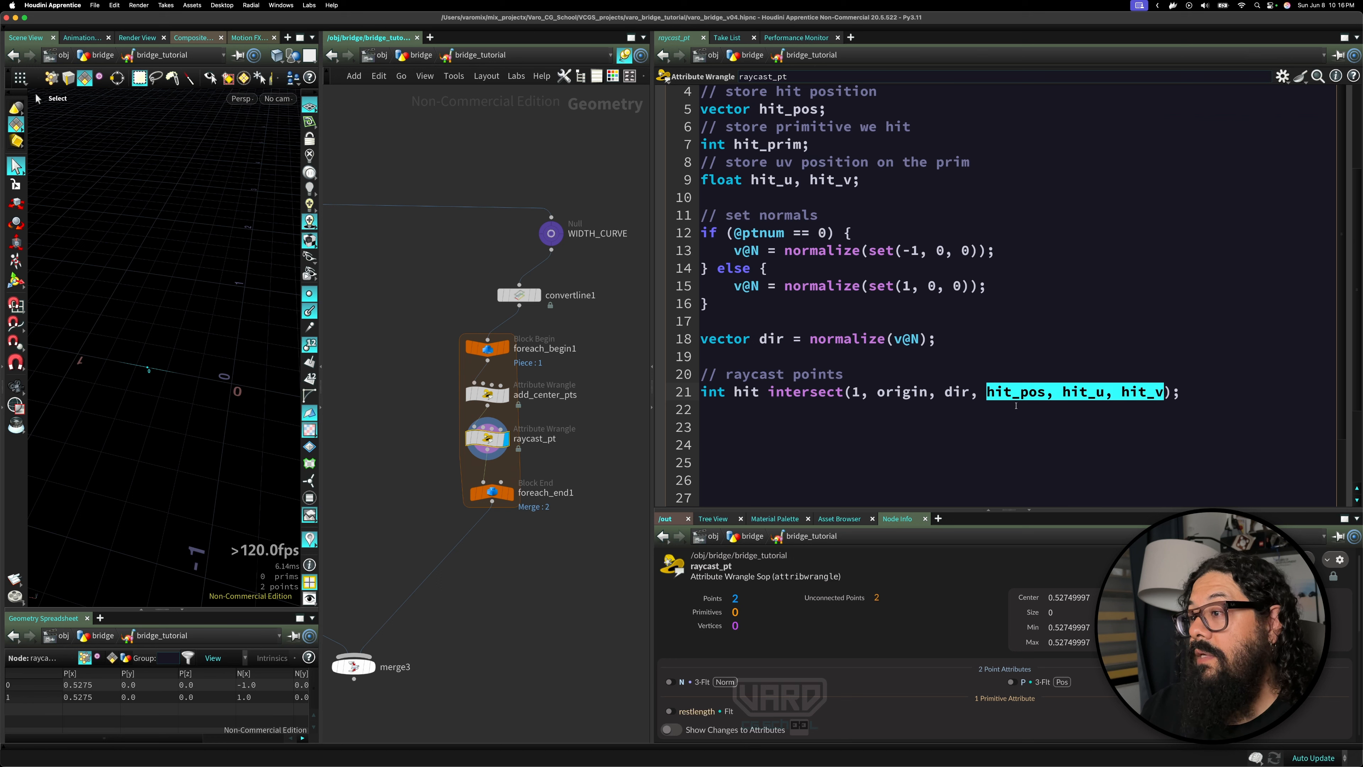
{"action": "left_click_drag", "start_coordinate": [853, 394], "coordinate": [1170, 394]}
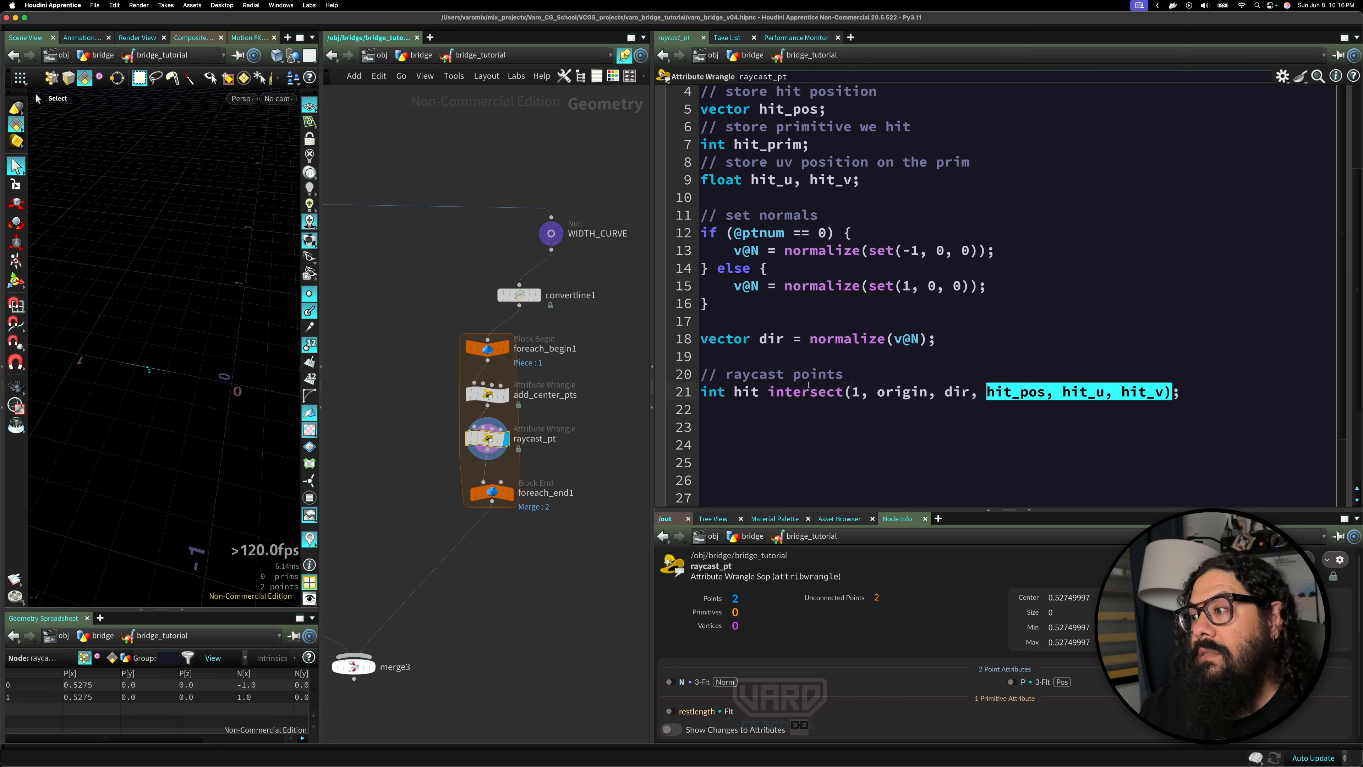
{"action": "scroll", "coordinate": [806, 218], "scroll_direction": "up", "scroll_amount": 1}
{"action": "left_click", "coordinate": [1020, 409]}
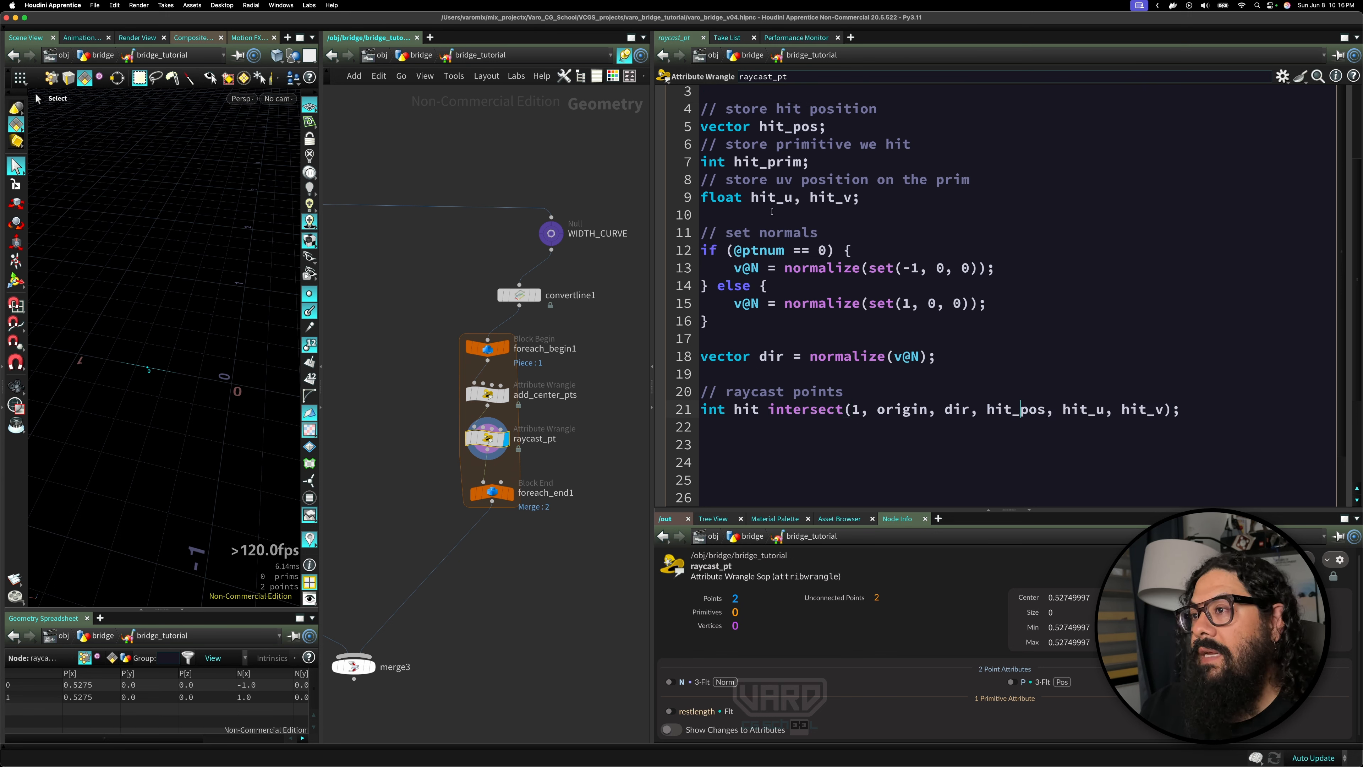
{"action": "left_click_drag", "start_coordinate": [827, 126], "coordinate": [750, 110]}
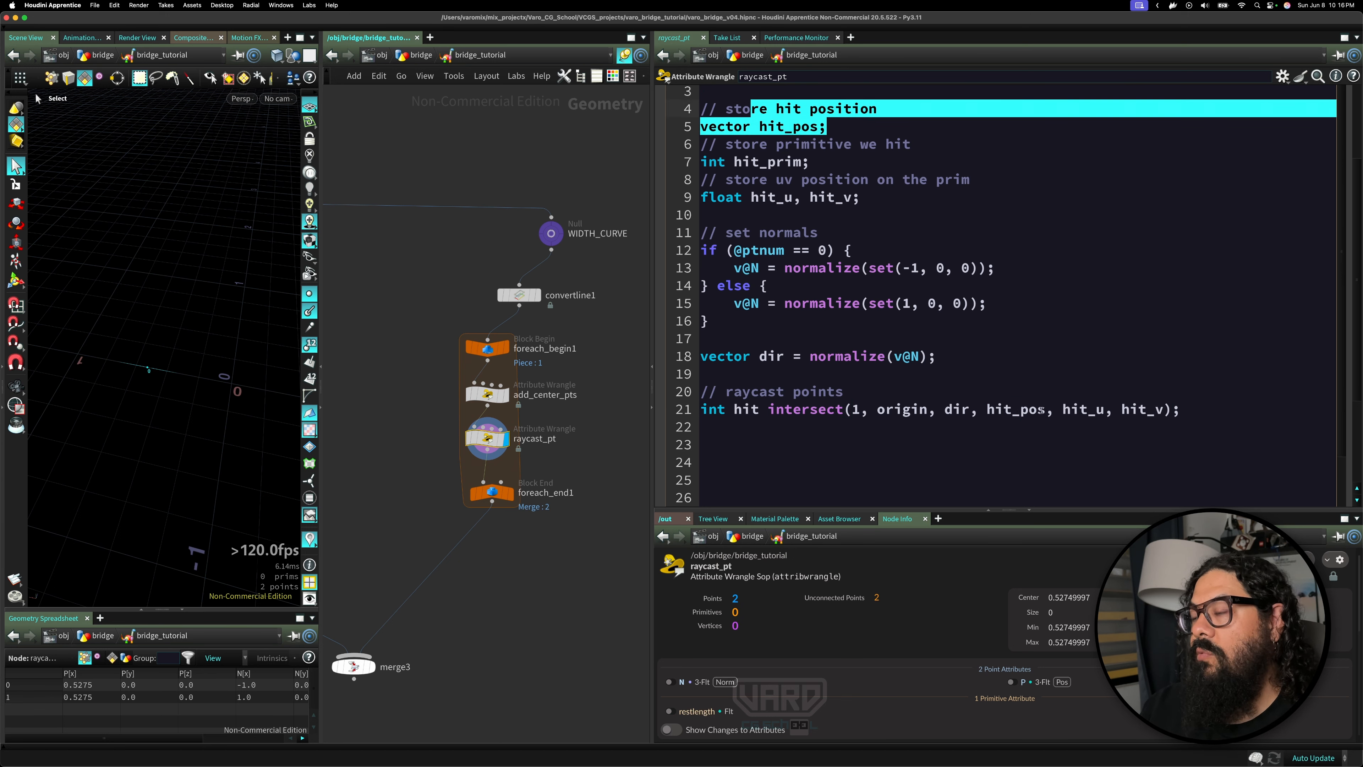
{"action": "left_click", "coordinate": [1192, 406]}
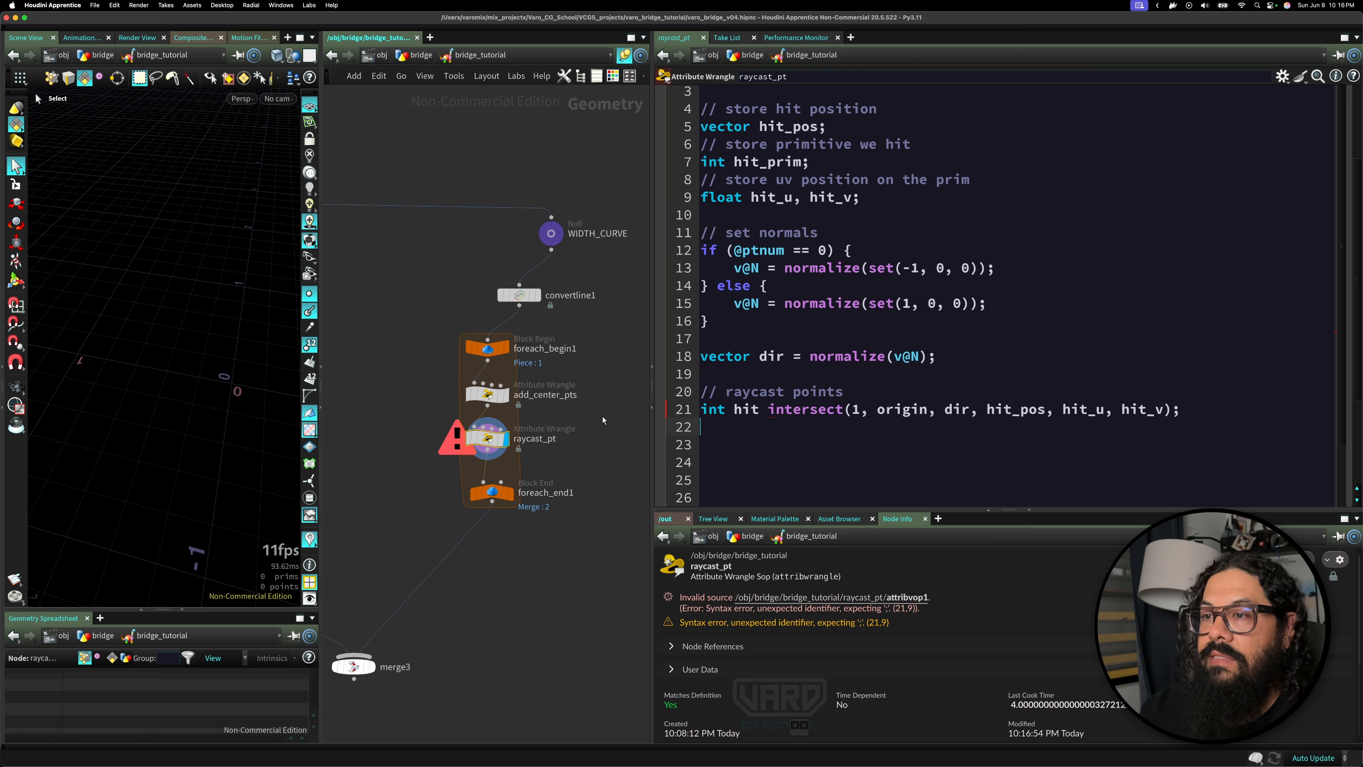
- Connect the output of the cp_towers_to_width node to the second input of the raycast_pt wrangle
{"action": "middle_click_drag", "start_coordinate": [603, 421], "coordinate": [548, 434]}
{"action": "scroll", "coordinate": [548, 433], "scroll_direction": "down", "scroll_amount": 5}
{"action": "middle_click_drag", "start_coordinate": [385, 432], "coordinate": [552, 444]}
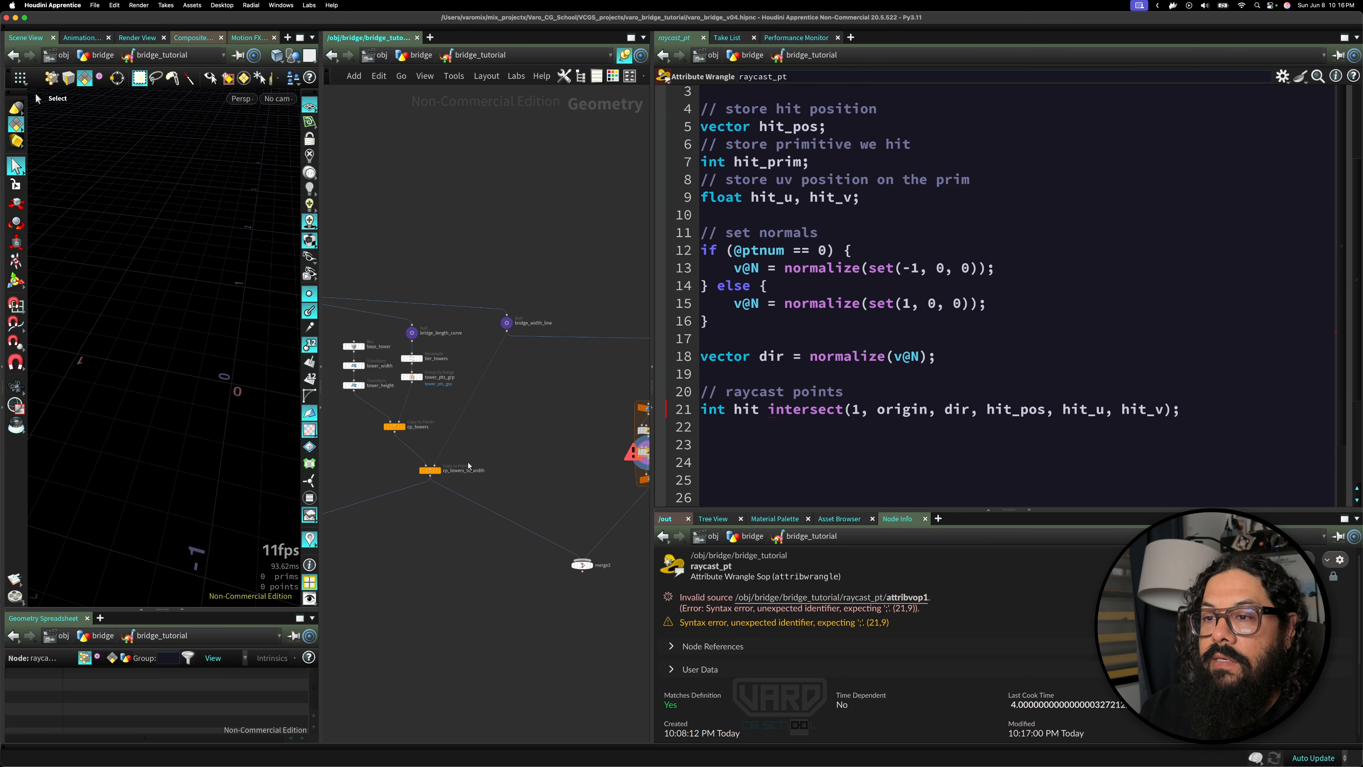
{"action": "left_click", "coordinate": [444, 458]}
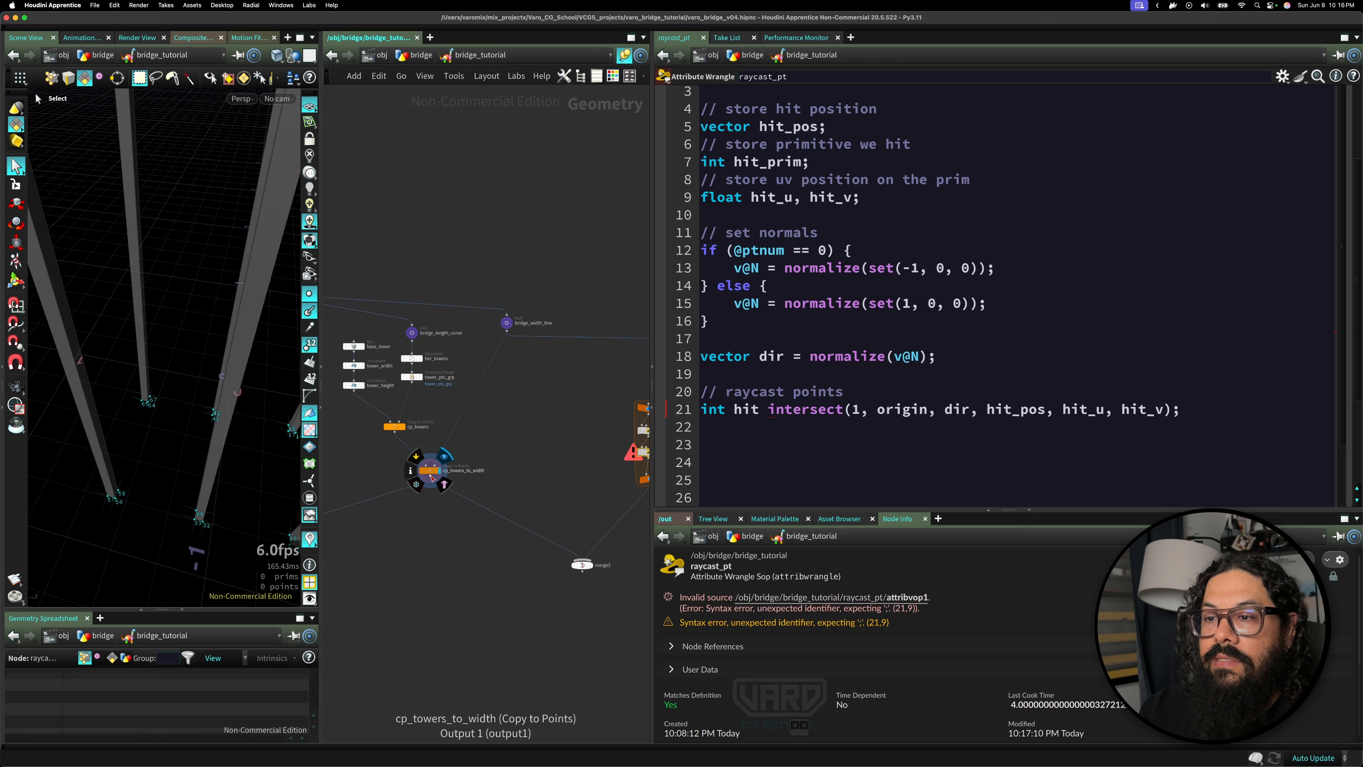
{"action": "left_click", "coordinate": [431, 477]}
{"action": "middle_click_drag", "start_coordinate": [573, 453], "coordinate": [457, 413]}
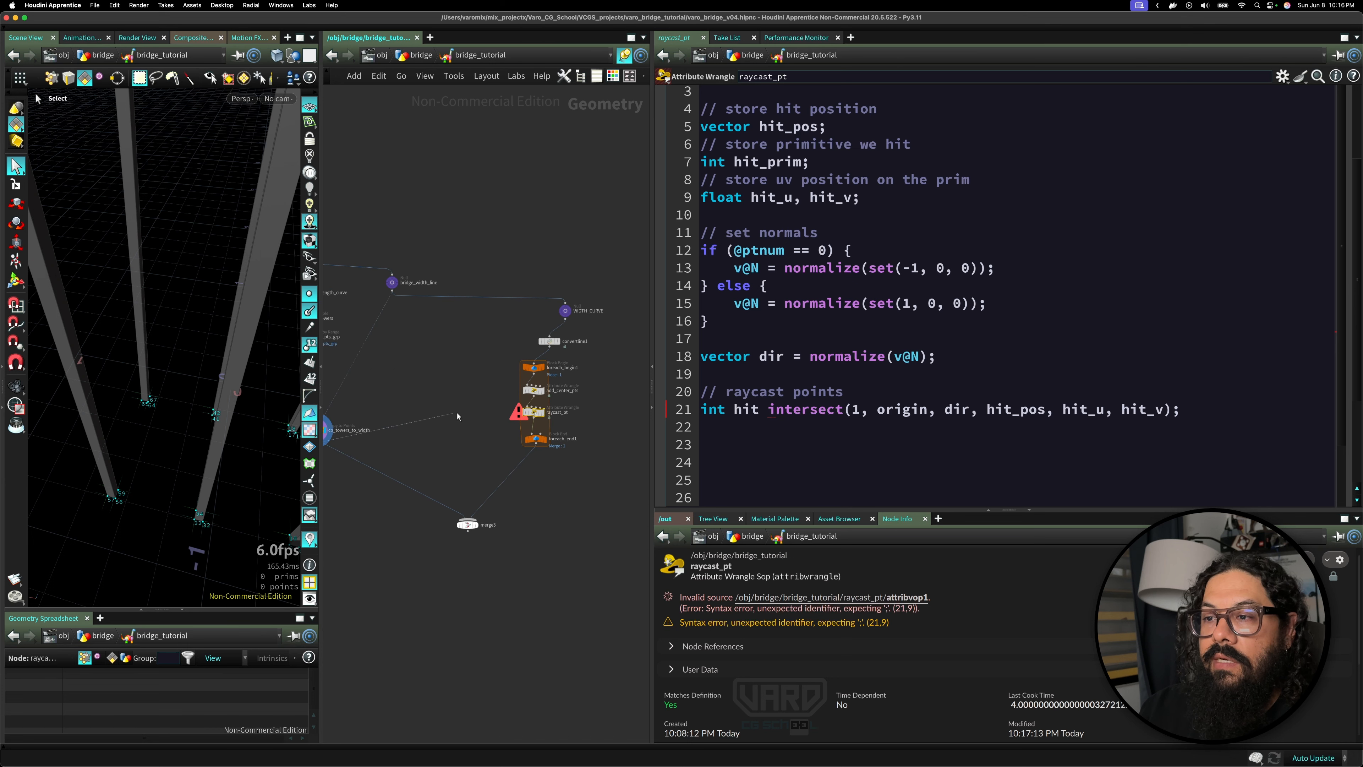
{"action": "left_click", "coordinate": [527, 411]}
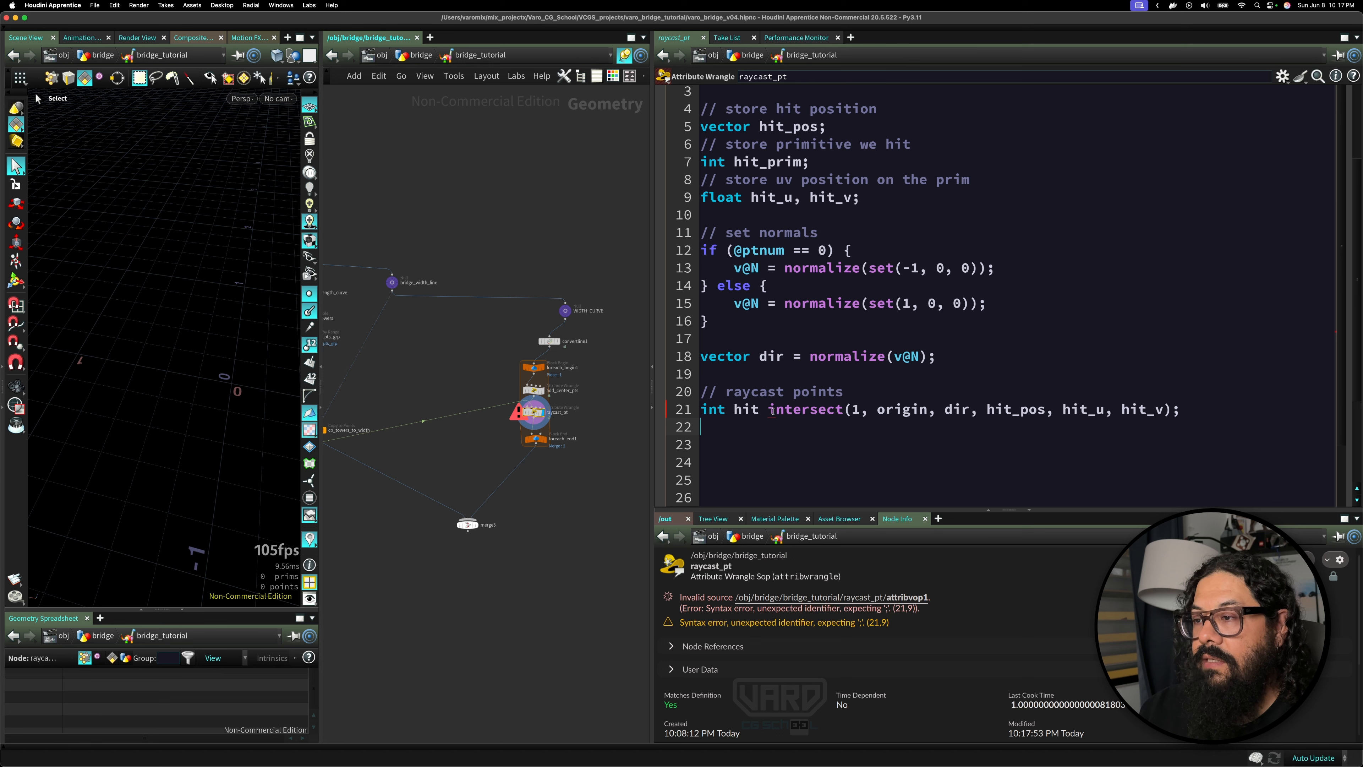
{"action": "middle_click", "coordinate": [534, 413]}
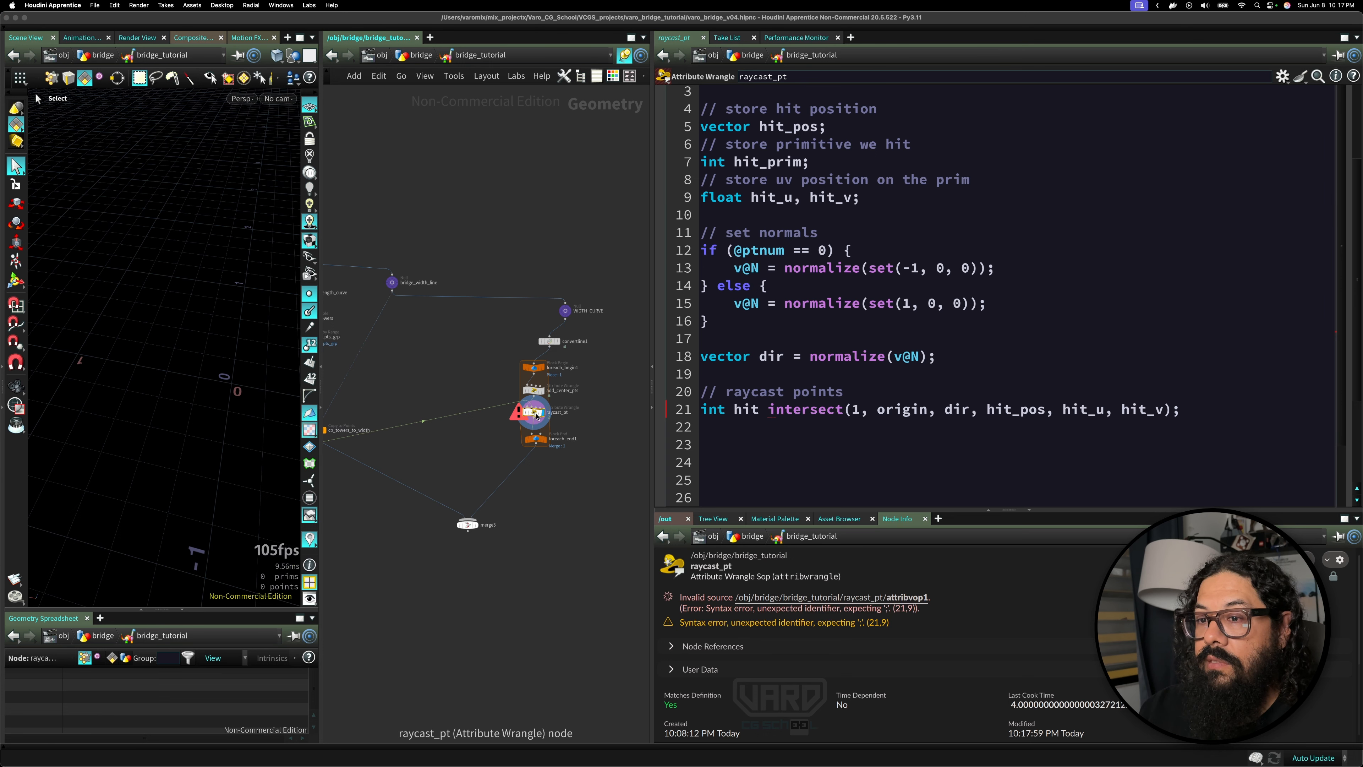
- Fix the syntax error on line 21 of the raycast_pt wrangle by adding "=" between "int hit" and the intersect call
{"action": "middle_click", "coordinate": [534, 412]}
{"action": "left_click_drag", "start_coordinate": [739, 626], "coordinate": [850, 631]}
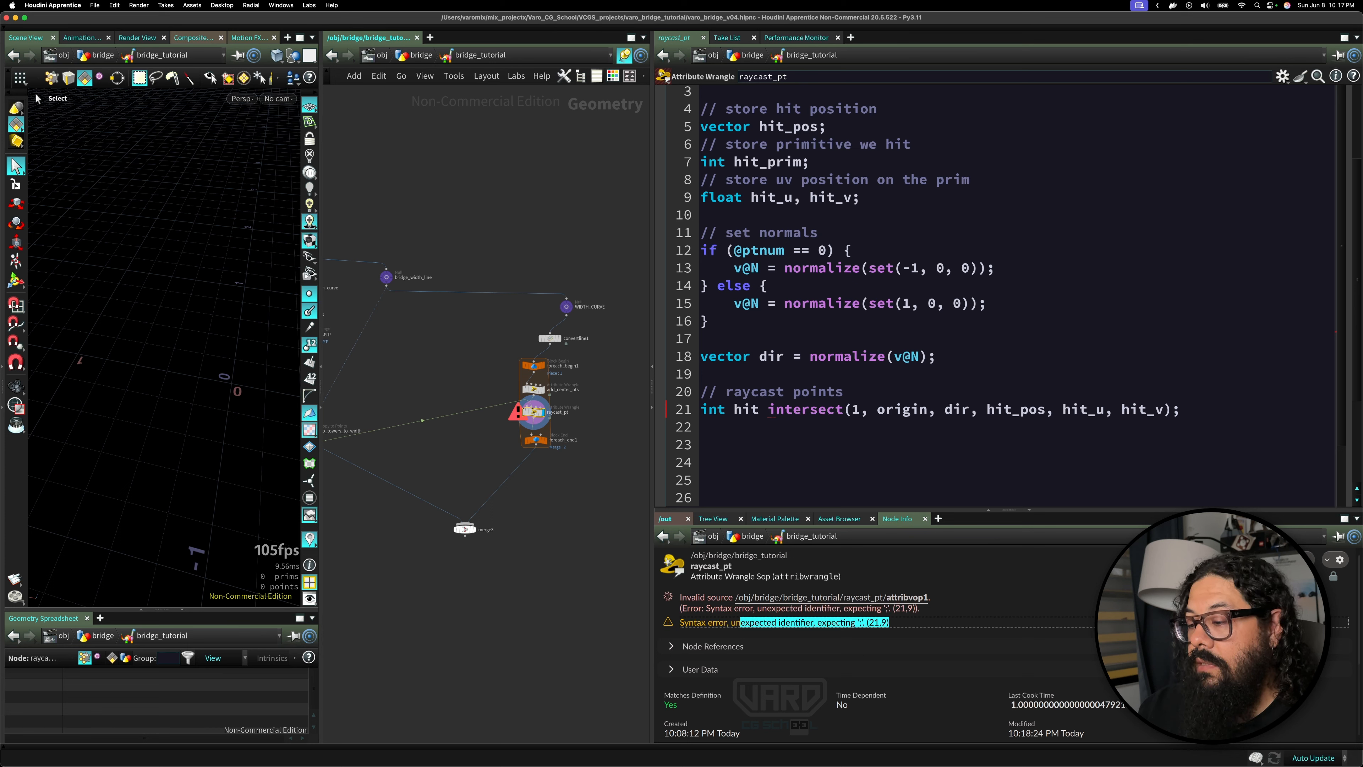
{"action": "left_click", "coordinate": [768, 409]}
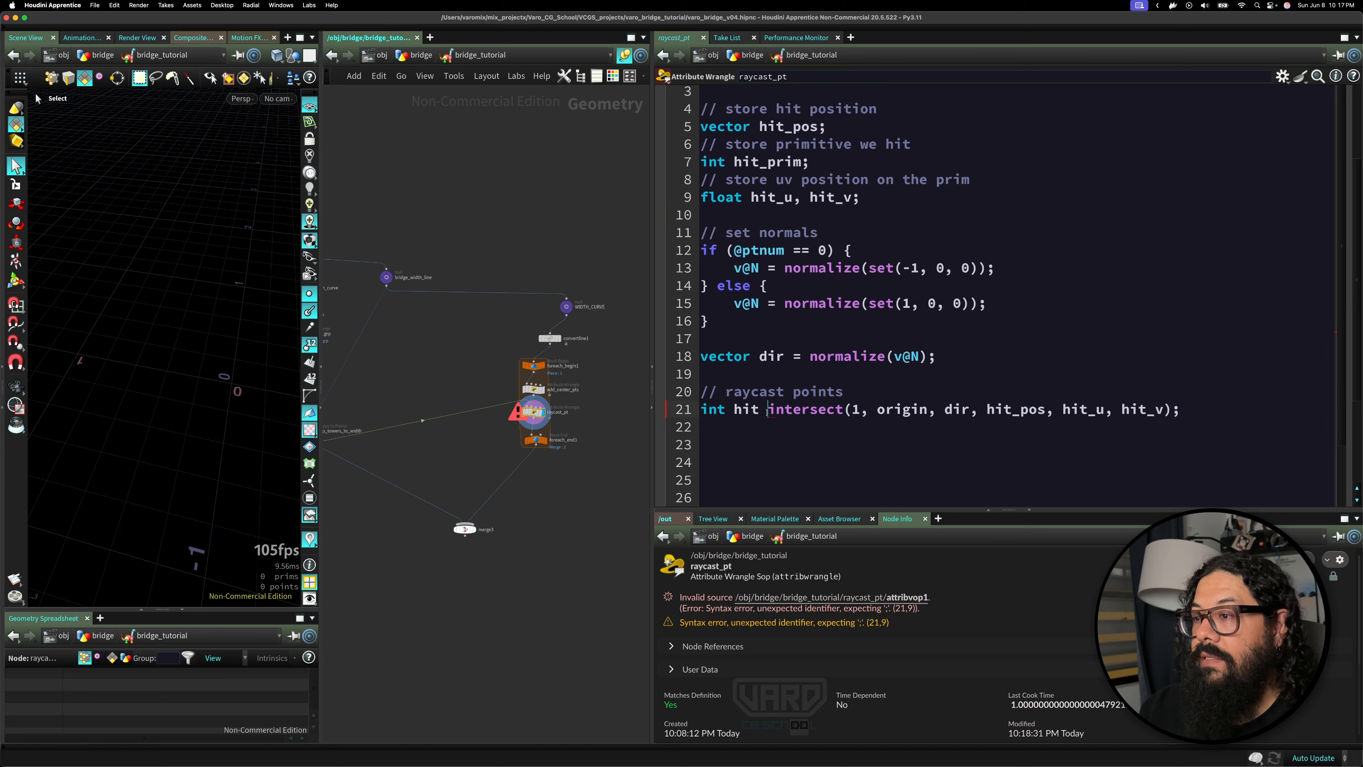
{"action": "type", "text": "="}
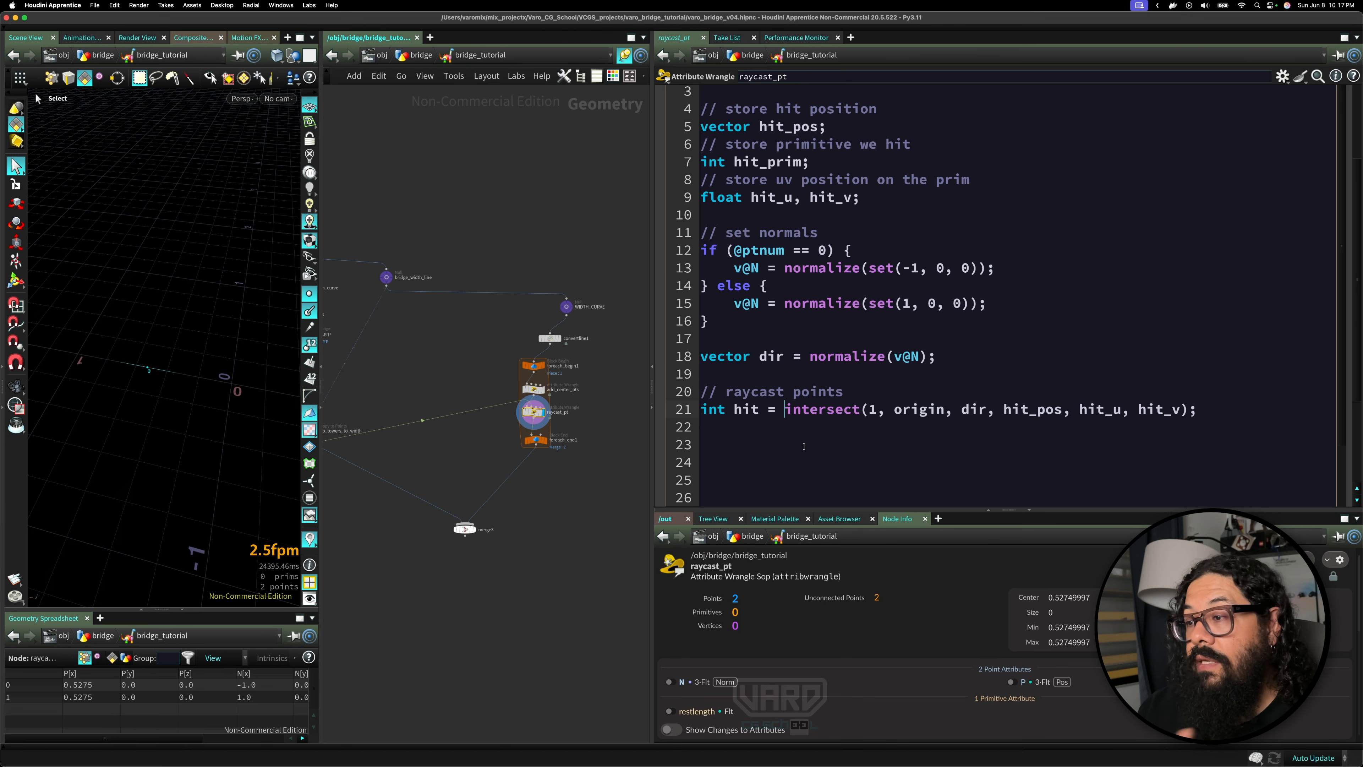
- Enlarge the geometry spreadsheet and network panes and inspect the point attributes of foreach_end1
{"action": "left_click_drag", "start_coordinate": [316, 608], "coordinate": [316, 427]}
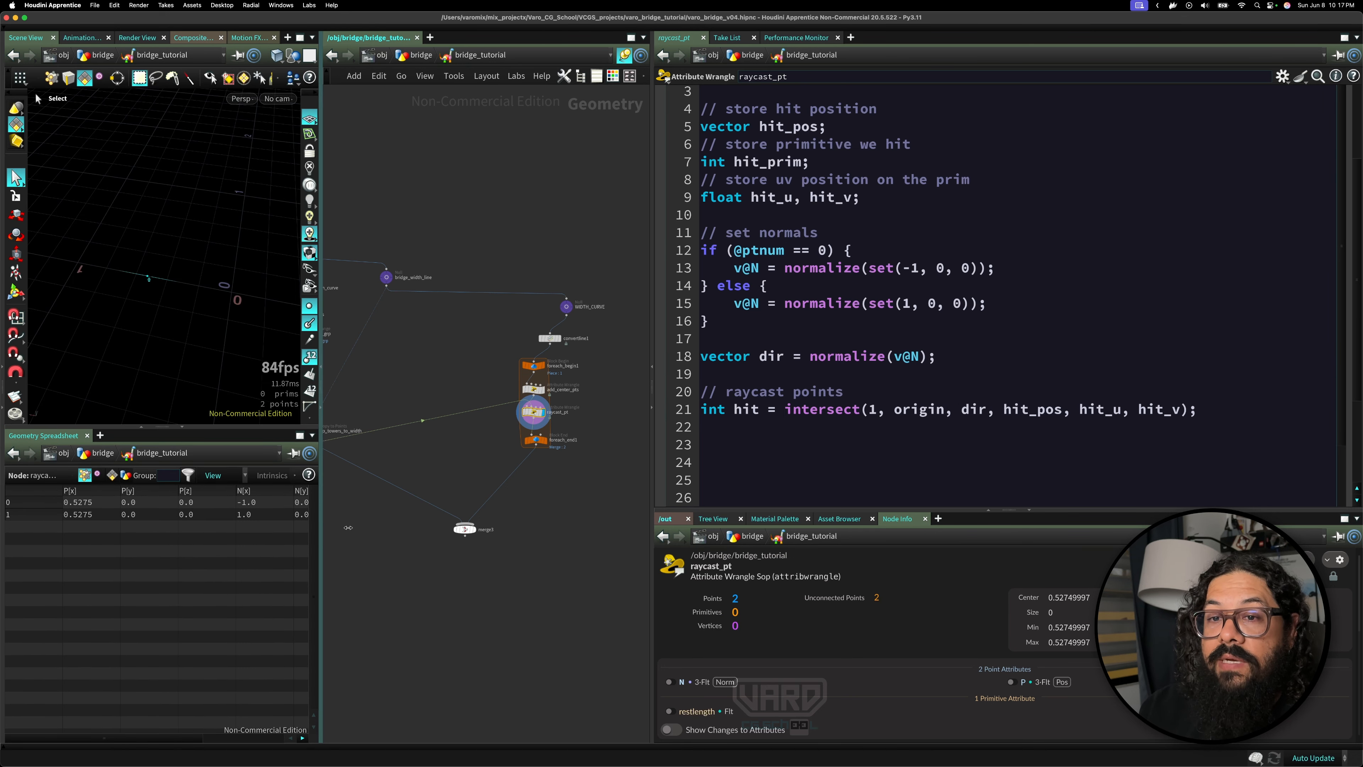
{"action": "left_click_drag", "start_coordinate": [318, 531], "coordinate": [456, 531]}
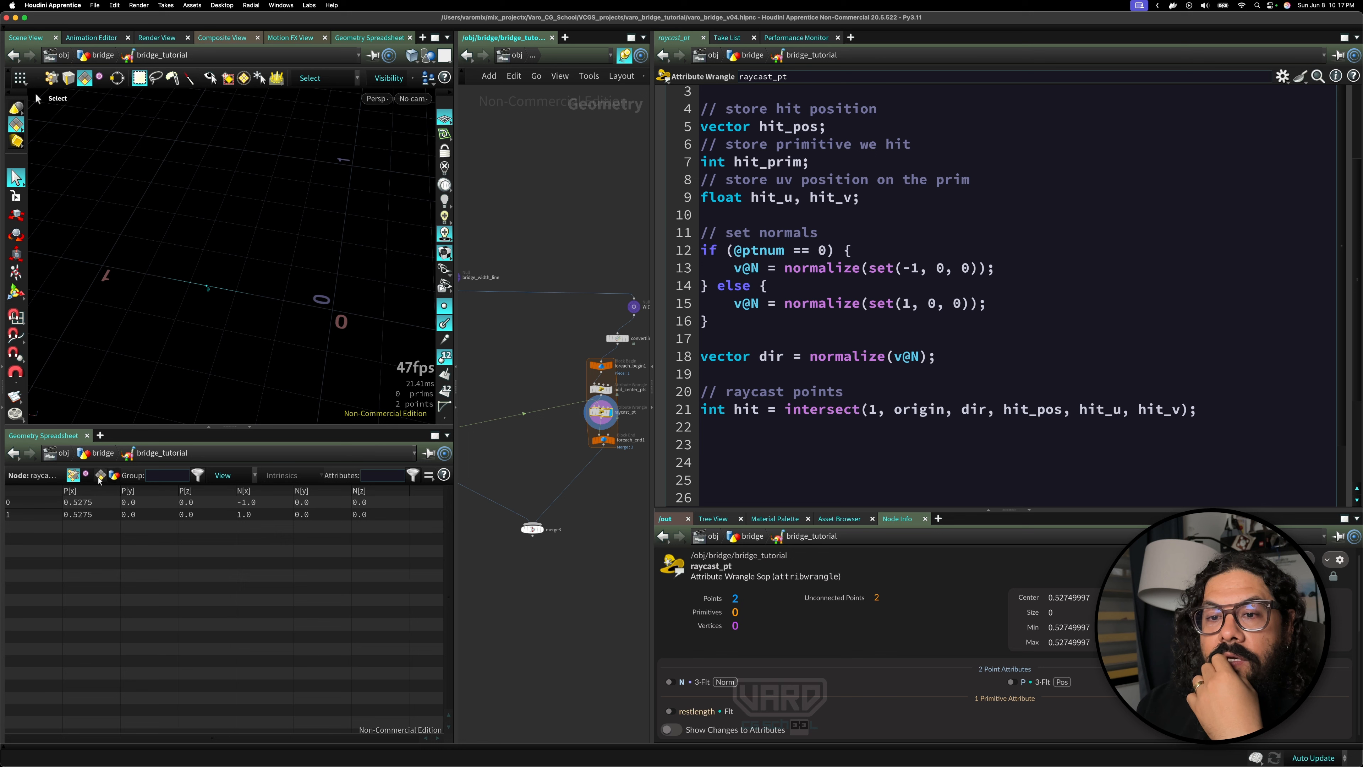
{"action": "left_click", "coordinate": [100, 477]}
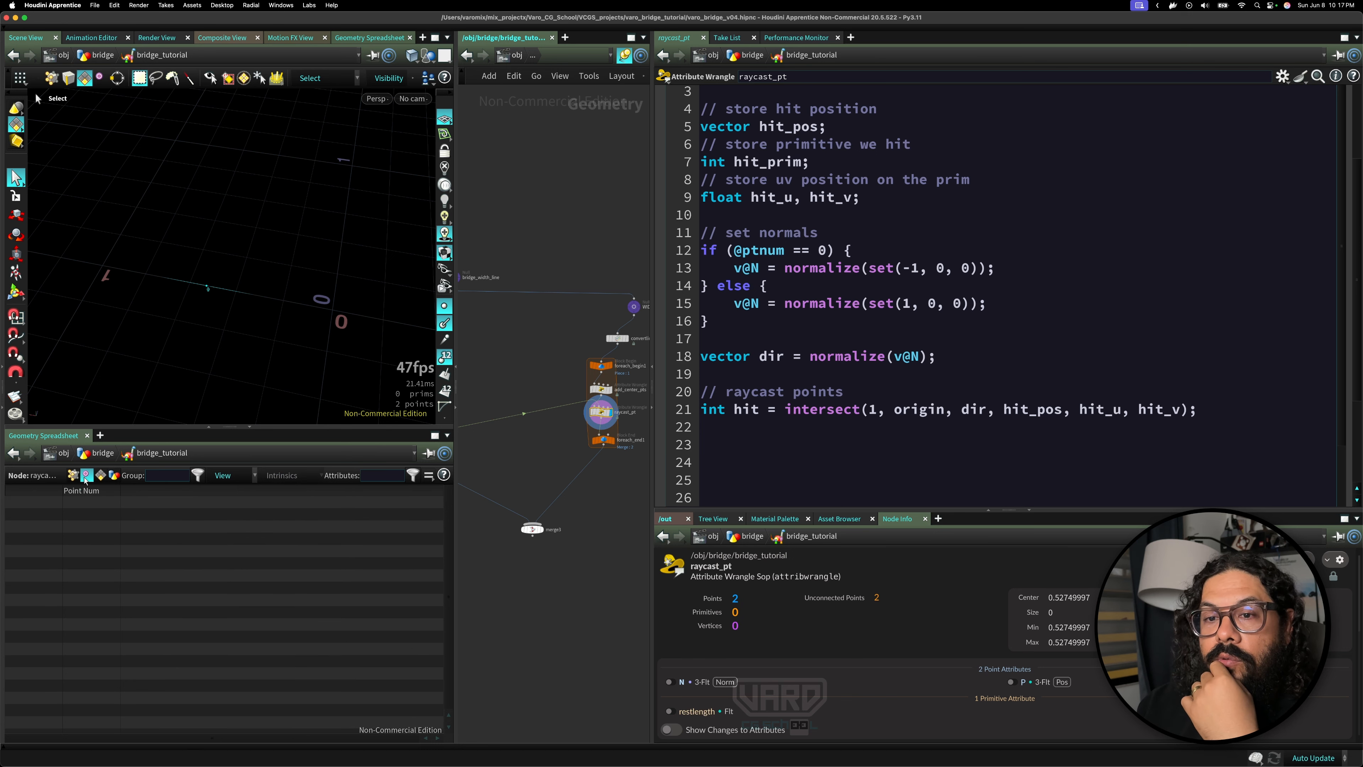
{"action": "left_click", "coordinate": [78, 477]}
{"action": "left_click", "coordinate": [604, 440]}
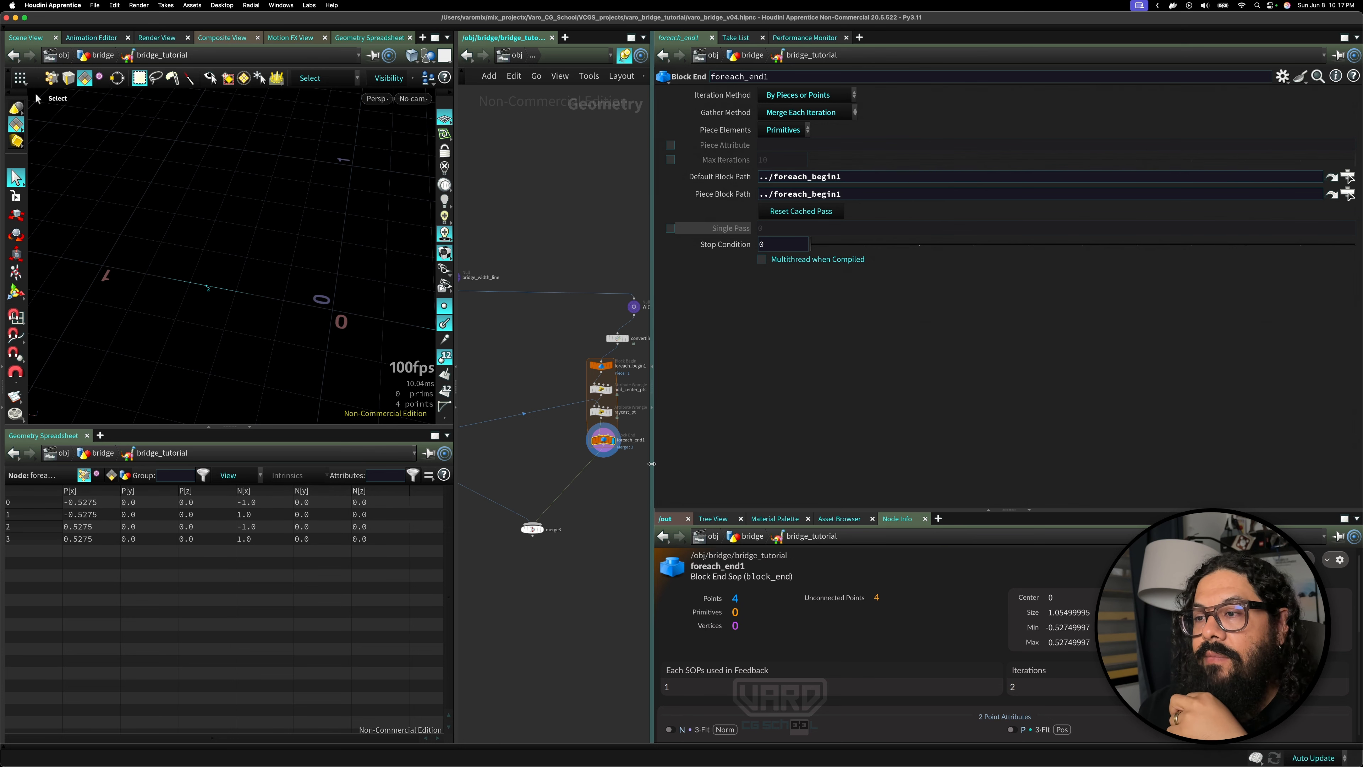
{"action": "left_click_drag", "start_coordinate": [651, 465], "coordinate": [746, 464]}
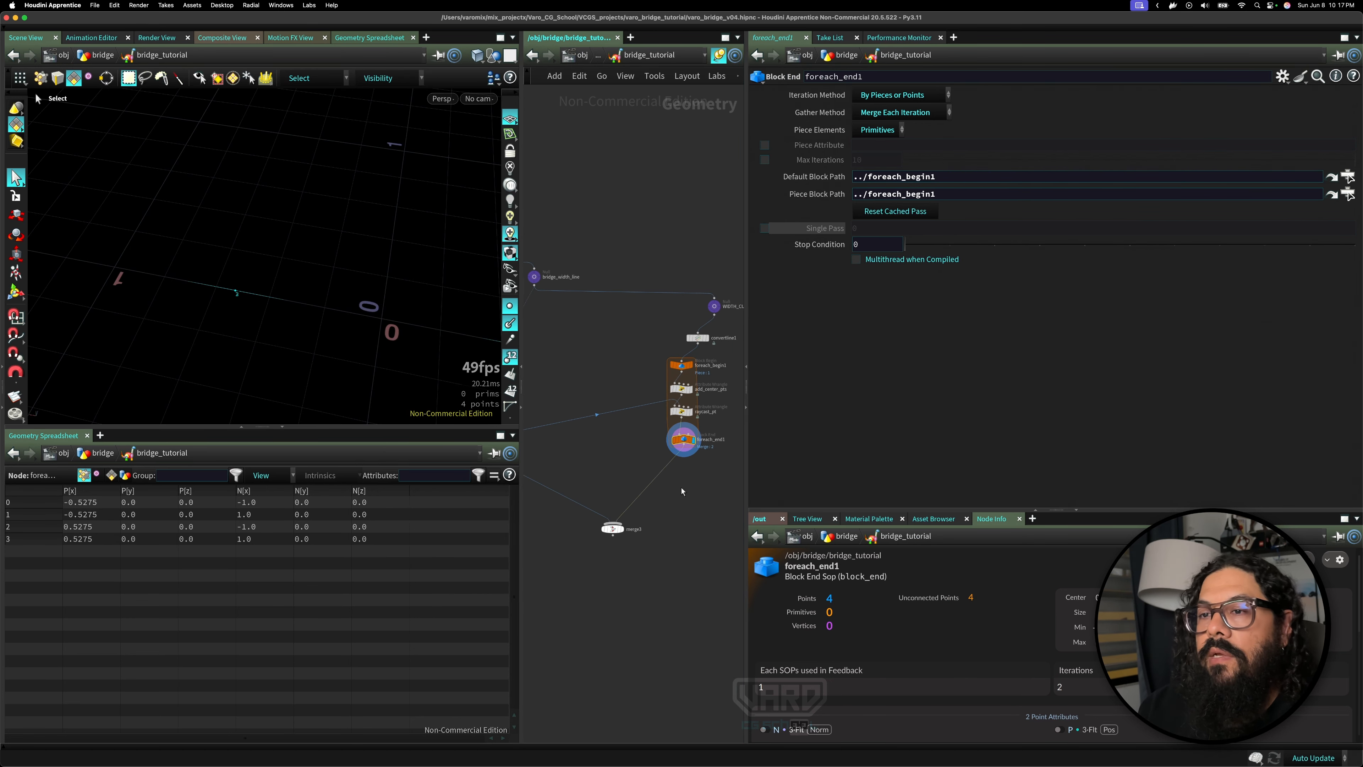
{"action": "middle_click_drag", "start_coordinate": [682, 489], "coordinate": [588, 491]}
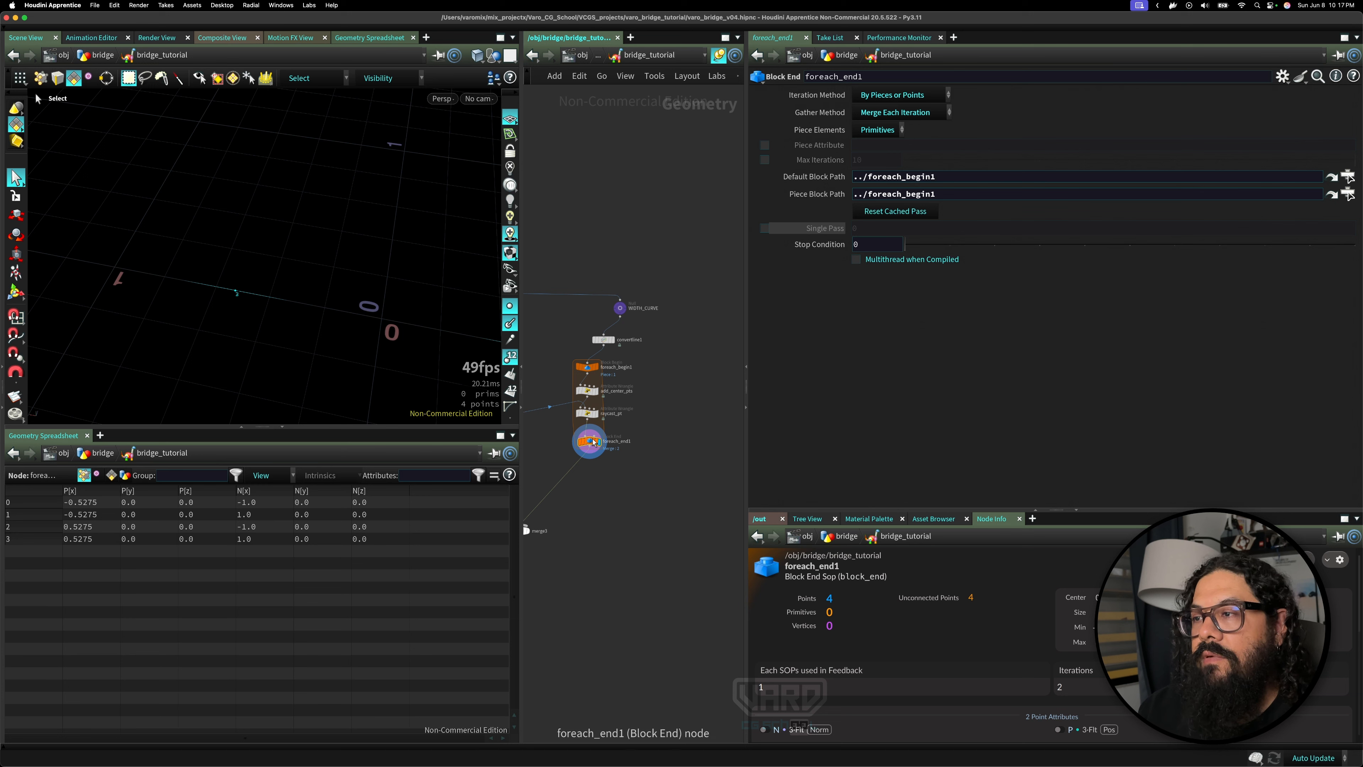
- Write the intersect result to an integer point attribute with "i@hit = hit;" on line 23 of the raycast_pt wrangle
{"action": "left_click", "coordinate": [609, 414]}
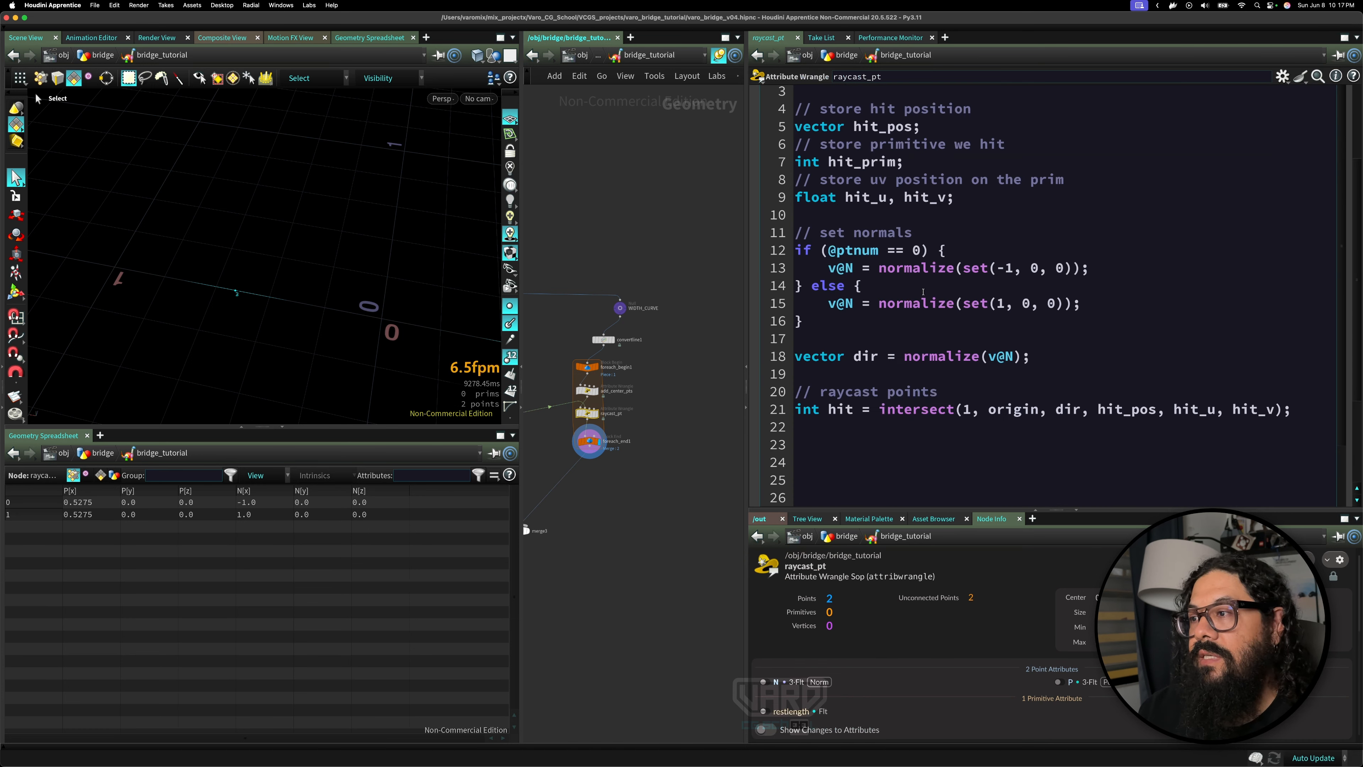
{"action": "left_click_drag", "start_coordinate": [855, 410], "coordinate": [795, 411]}
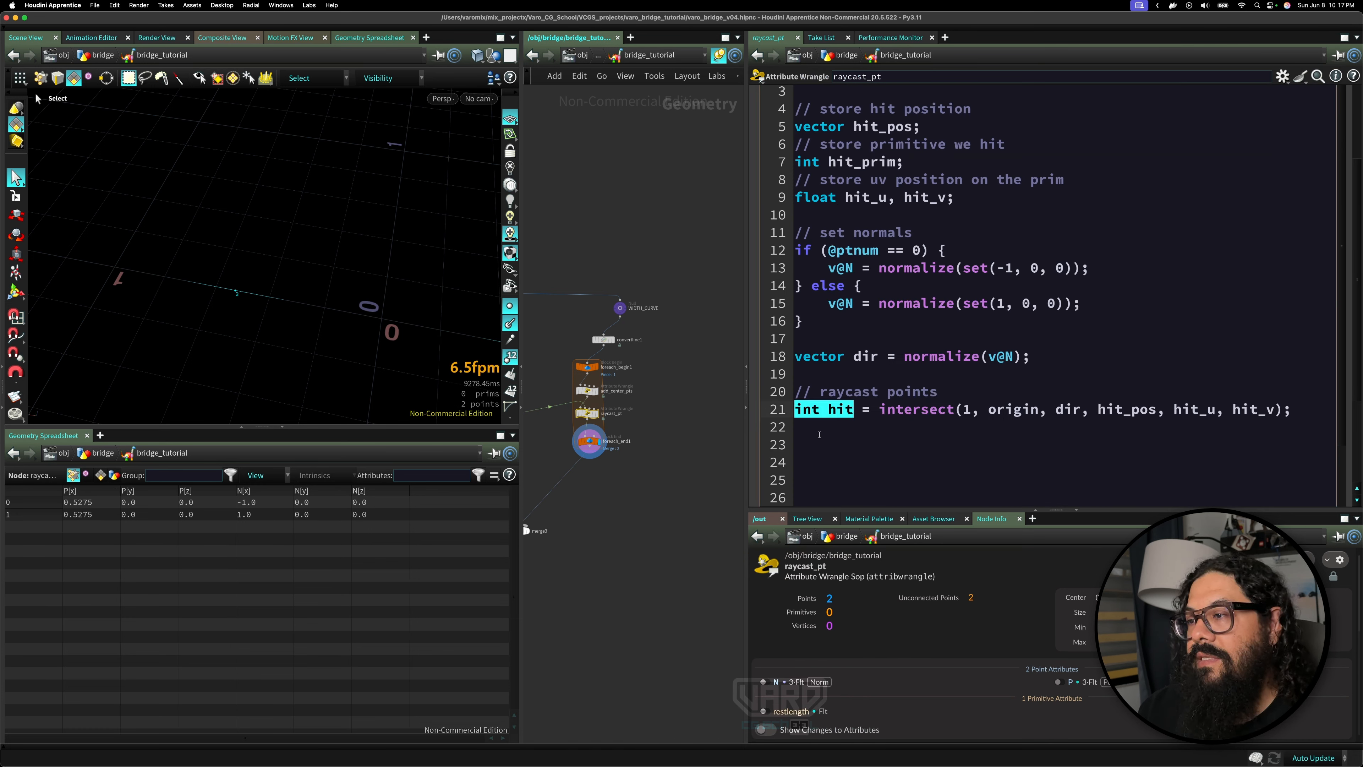
{"action": "left_click", "coordinate": [843, 441]}
{"action": "type", "text": "i@"}
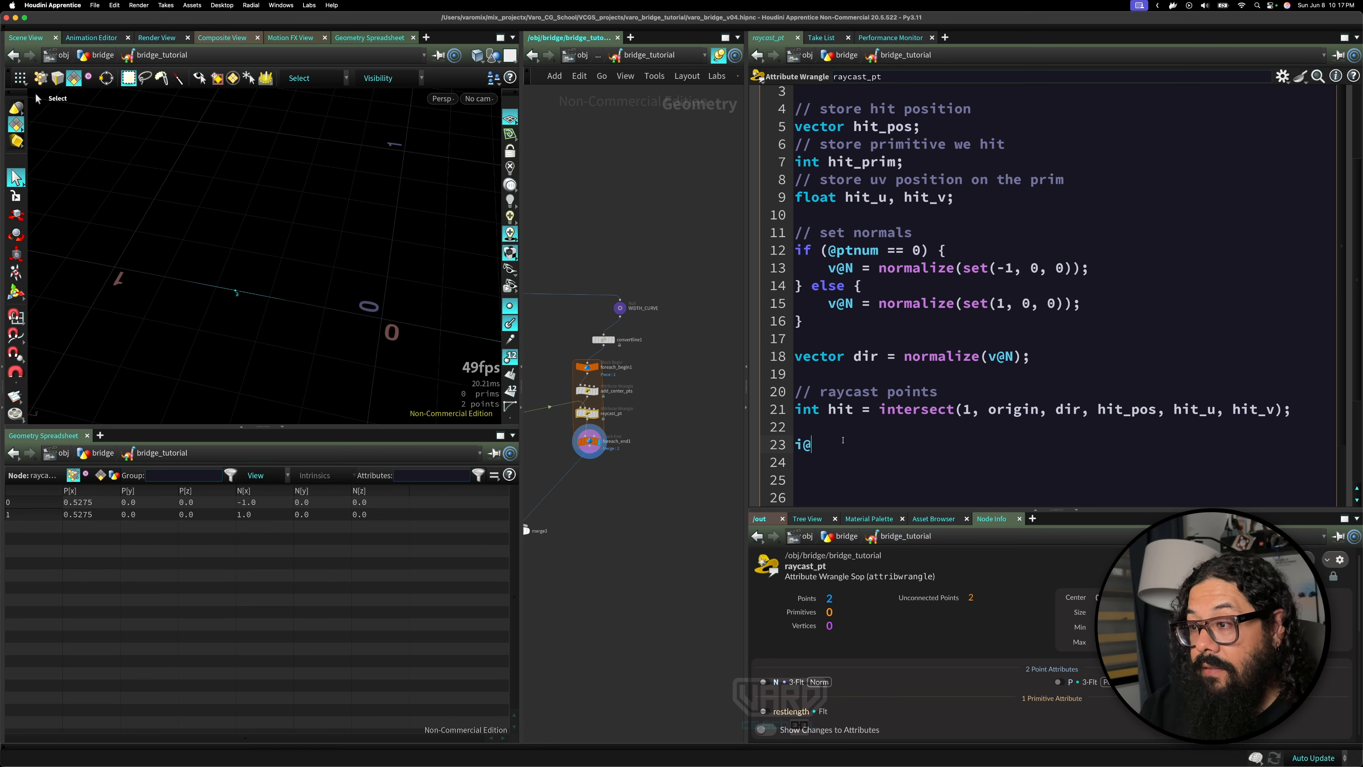
{"action": "type", "text": "hit"}
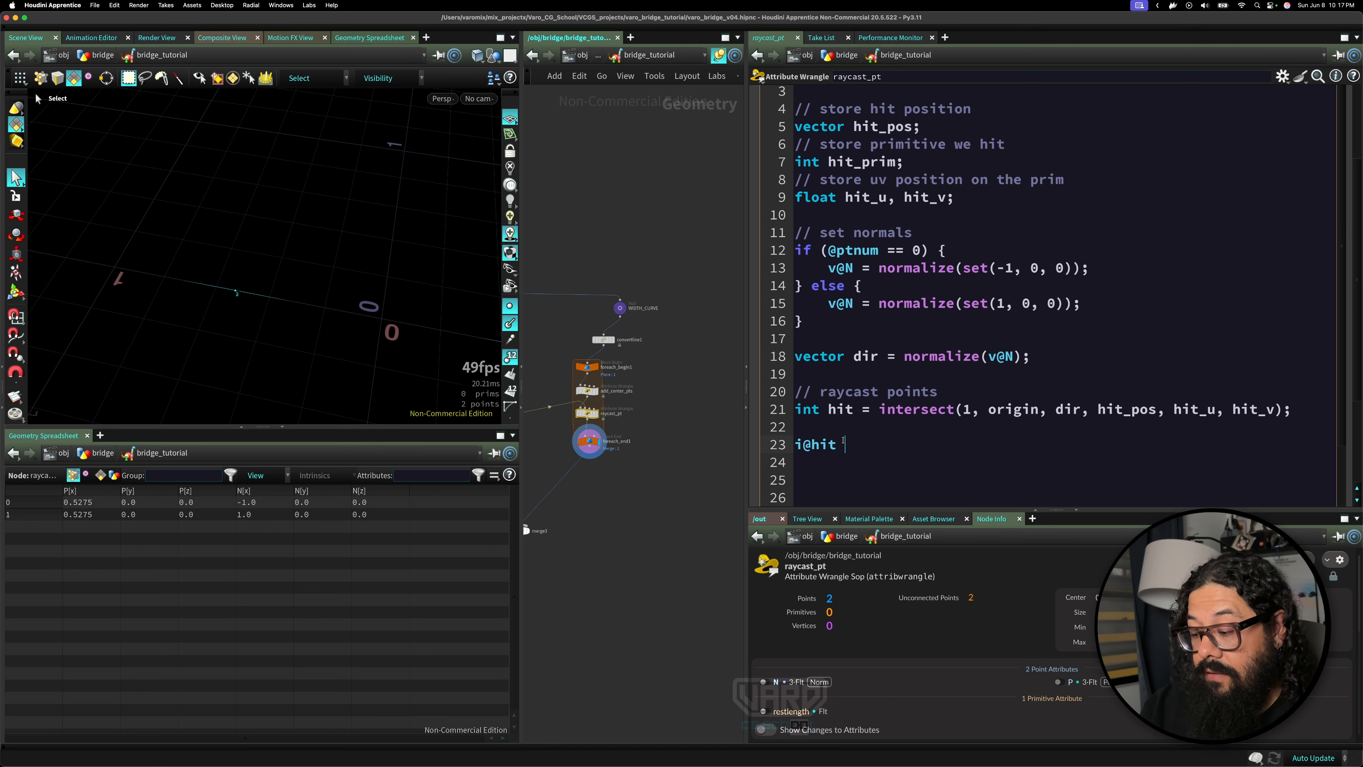
{"action": "type", "text": " = hit;"}
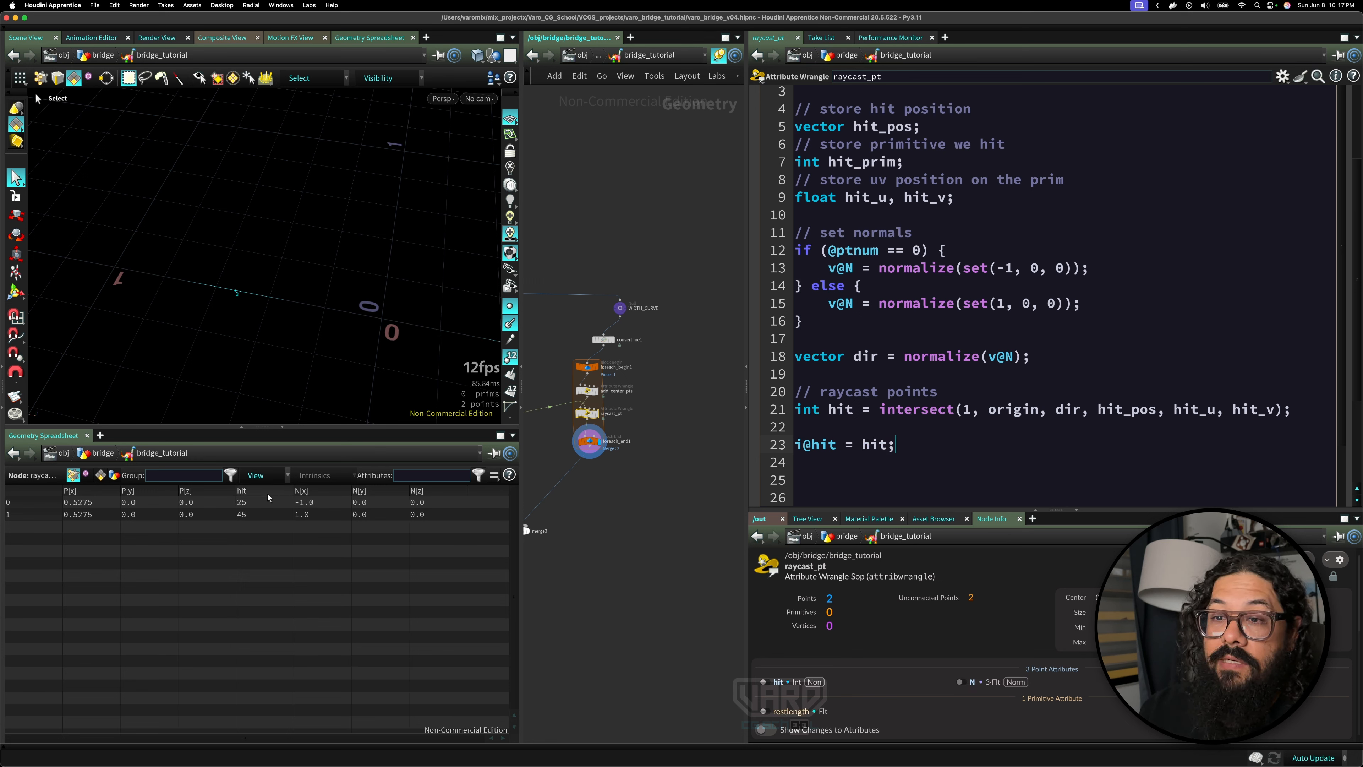
- Display the cp_towers_to_width node with primitive numbers shown and examine the numbering on the towers
{"action": "left_click_drag", "start_coordinate": [265, 500], "coordinate": [266, 518]}
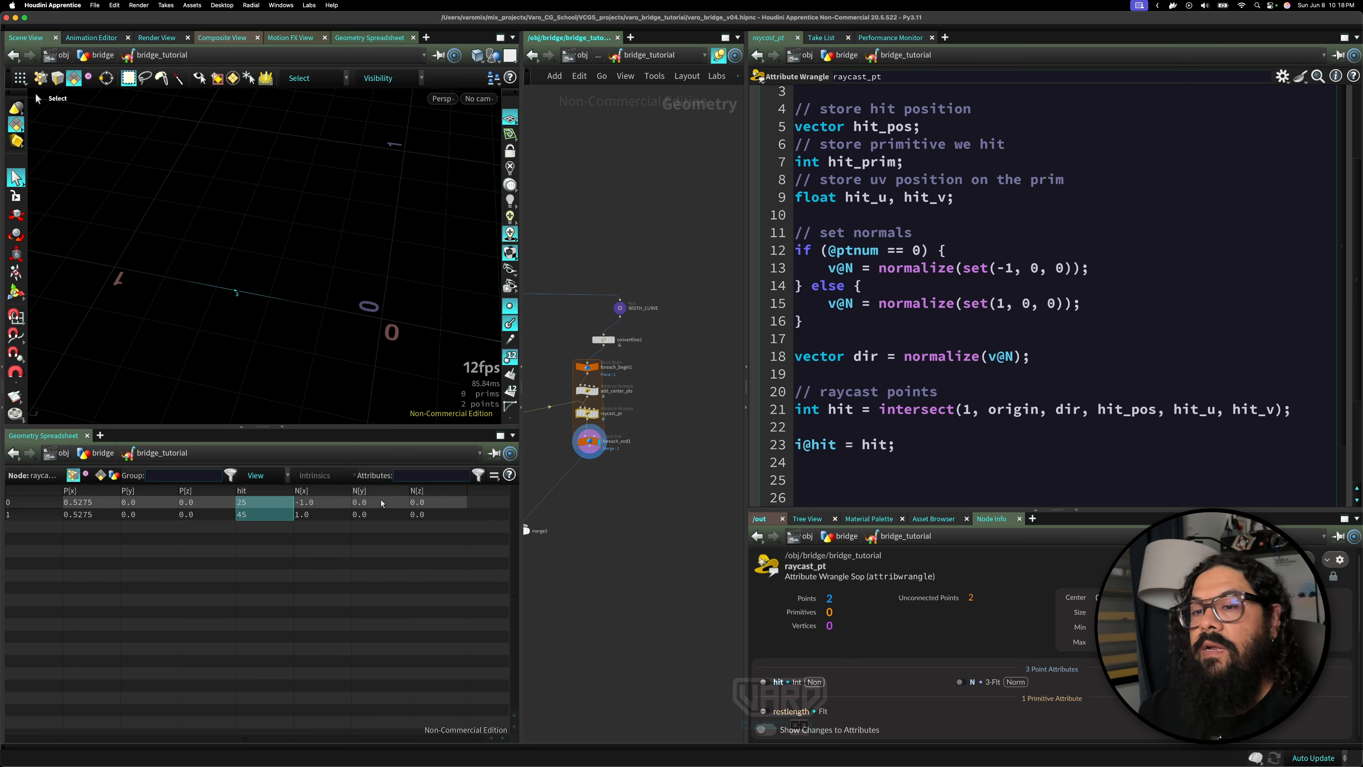
{"action": "middle_click_drag", "start_coordinate": [598, 533], "coordinate": [759, 536]}
{"action": "middle_click_drag", "start_coordinate": [560, 470], "coordinate": [667, 502]}
{"action": "scroll", "coordinate": [631, 487], "scroll_direction": "up", "scroll_amount": 5}
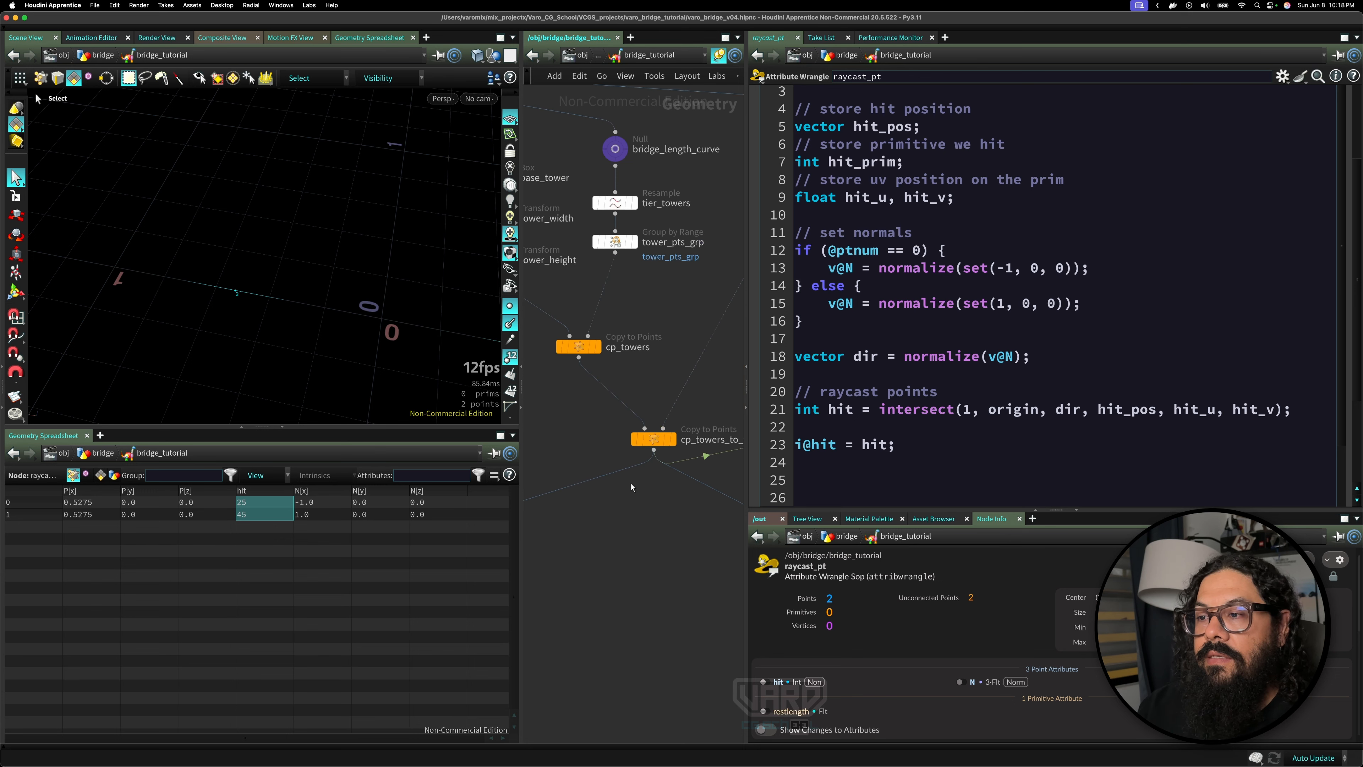
{"action": "left_click", "coordinate": [673, 440]}
{"action": "left_click_drag", "start_coordinate": [381, 355], "coordinate": [343, 316], "text": "alt"}
{"action": "scroll", "coordinate": [514, 352], "scroll_direction": "down", "scroll_amount": 5}
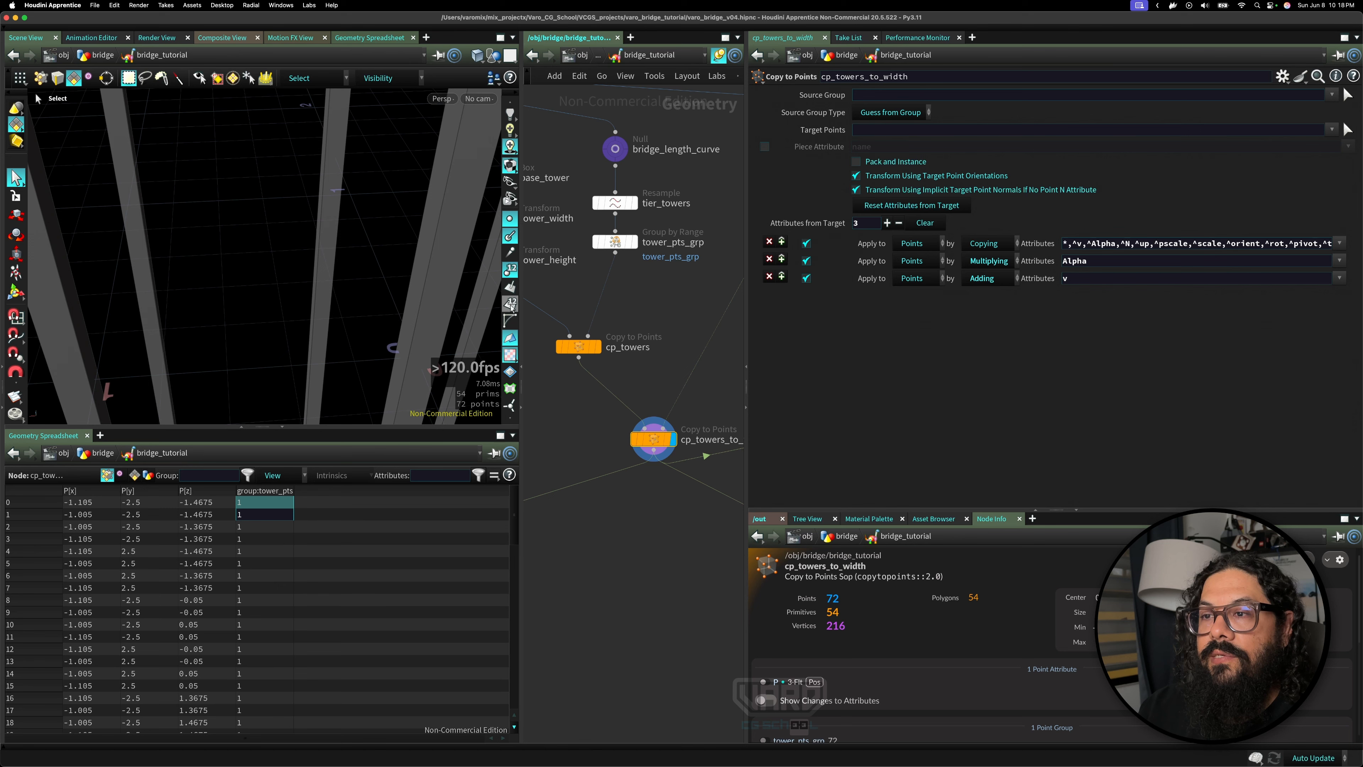
{"action": "left_click", "coordinate": [511, 305]}
{"action": "middle_click_drag", "start_coordinate": [350, 318], "coordinate": [382, 333], "text": "alt"}
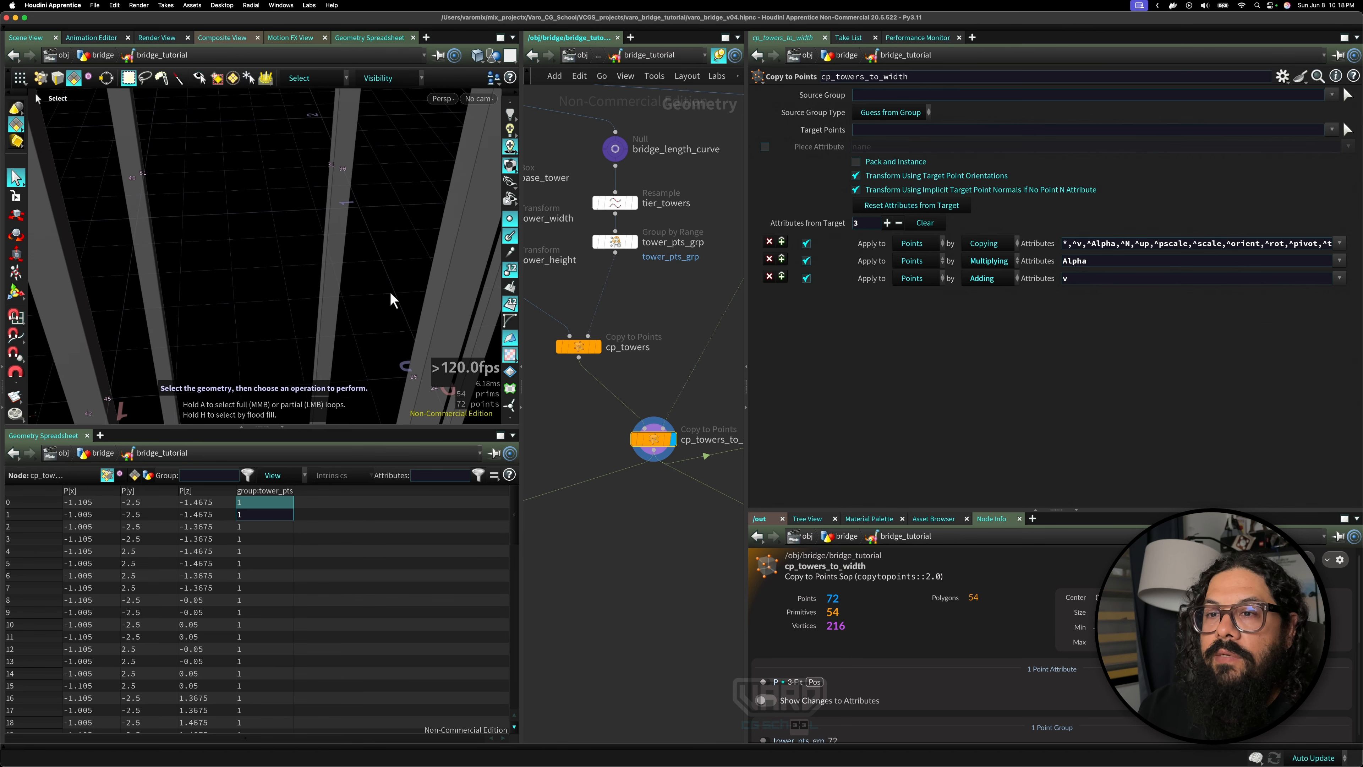
{"action": "right_click_drag", "start_coordinate": [311, 340], "coordinate": [240, 299], "text": "alt"}
{"action": "left_click_drag", "start_coordinate": [240, 299], "coordinate": [292, 238], "text": "alt"}
{"action": "key", "text": "s"}
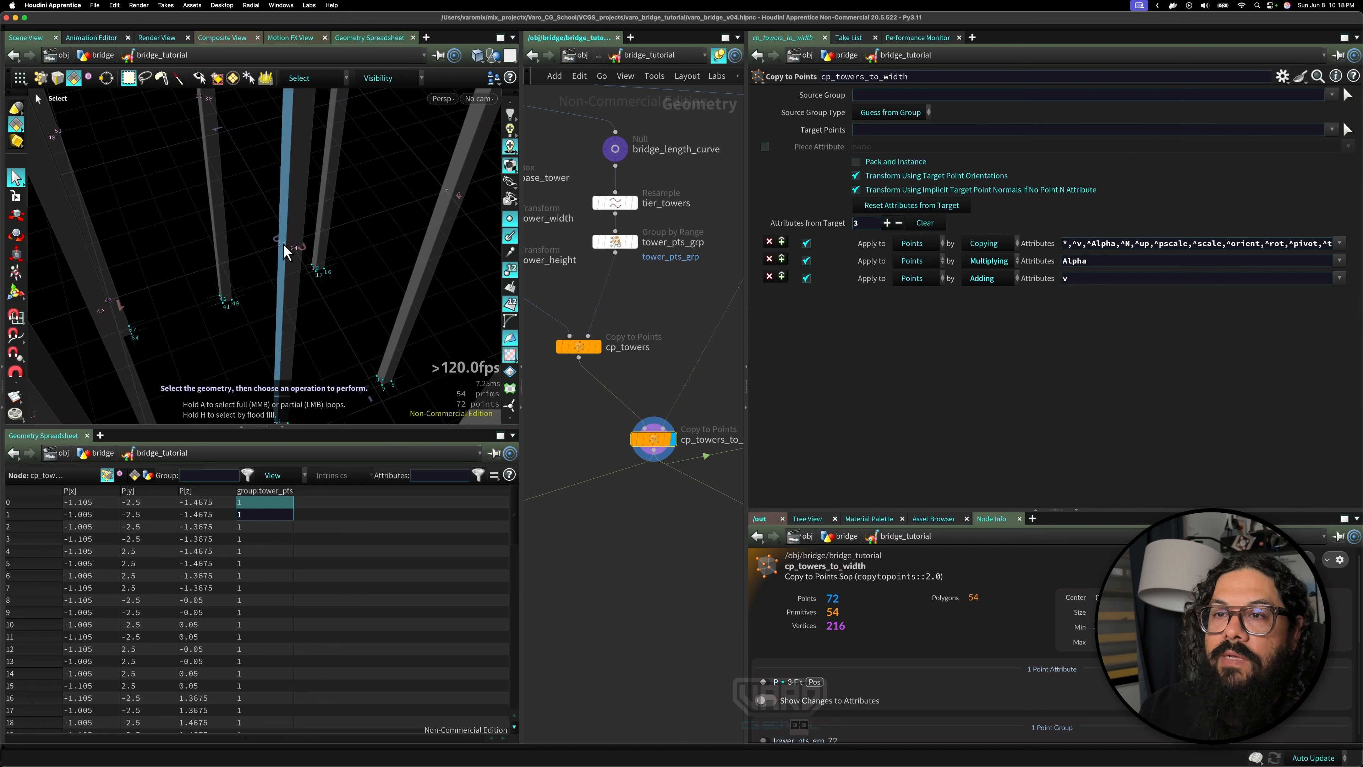
{"action": "left_click_drag", "start_coordinate": [243, 314], "coordinate": [154, 205], "text": "alt"}
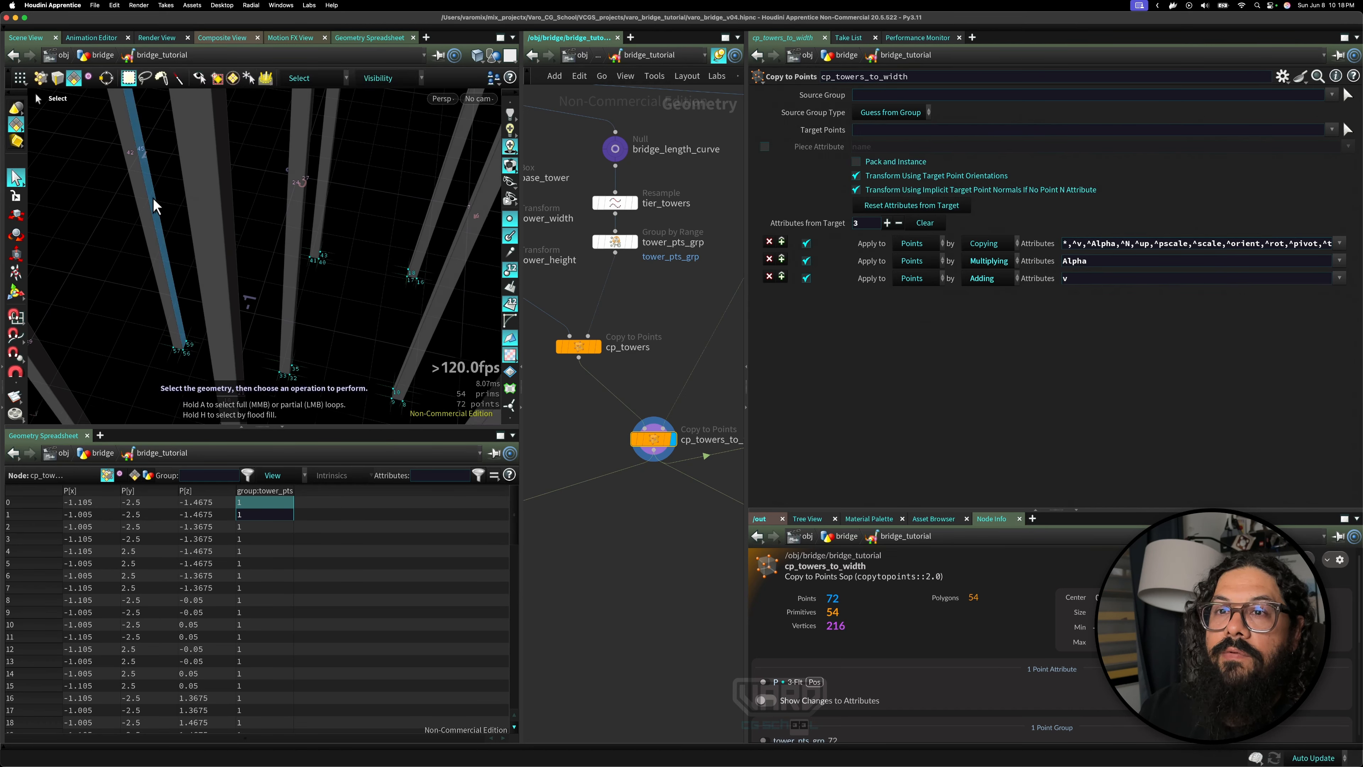
- Compare the hit values of the foreach_end1 points with the primitive numbers on the towers
{"action": "mouse_move", "coordinate": [660, 443]}
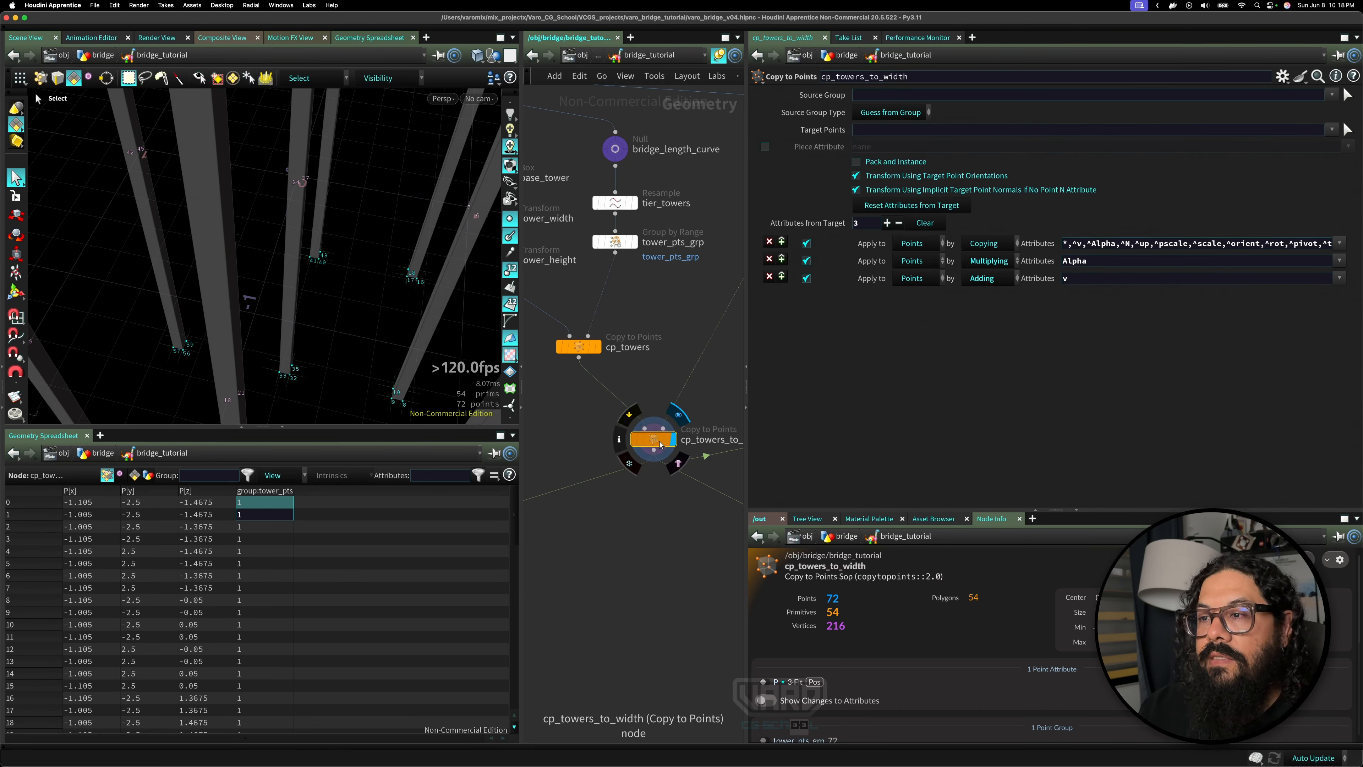
{"action": "scroll", "coordinate": [636, 361], "scroll_direction": "down", "scroll_amount": 5}
{"action": "middle_click_drag", "start_coordinate": [736, 383], "coordinate": [560, 363]}
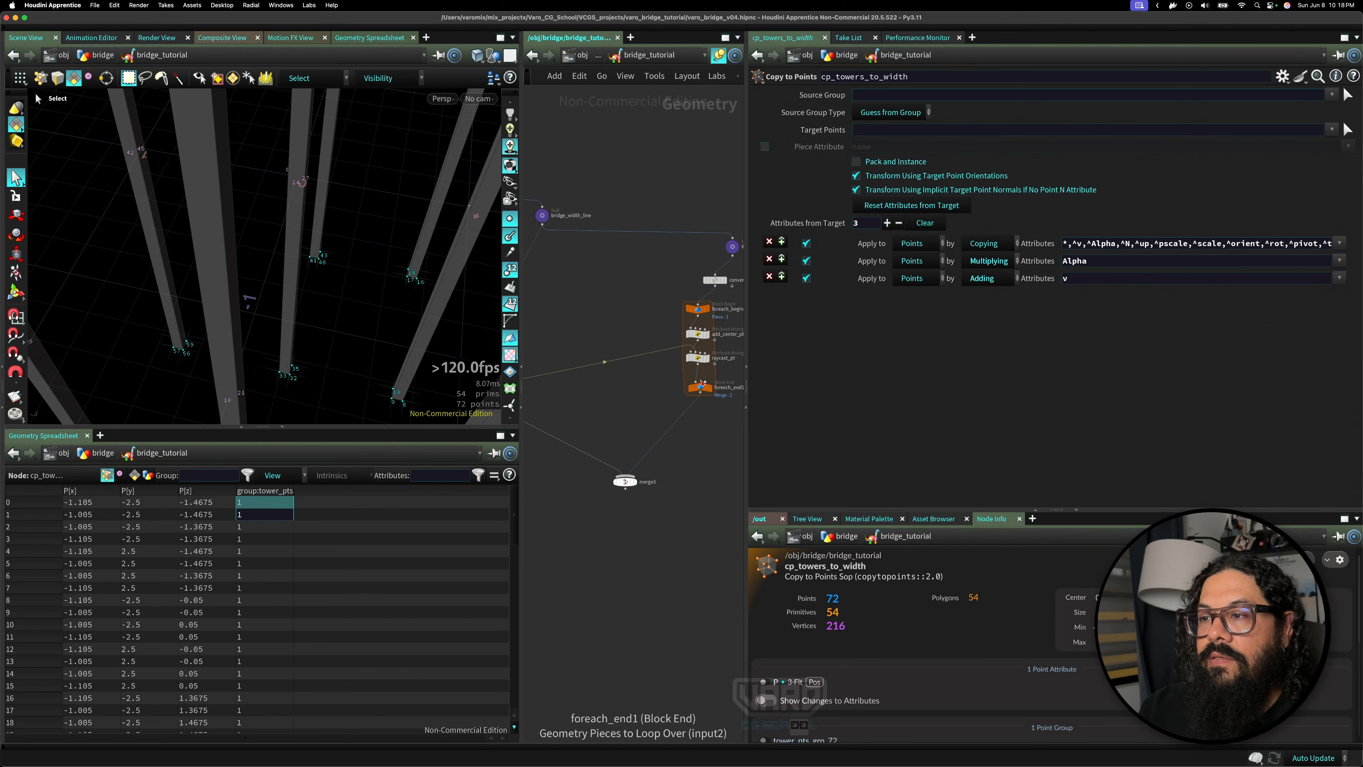
{"action": "left_click", "coordinate": [700, 385]}
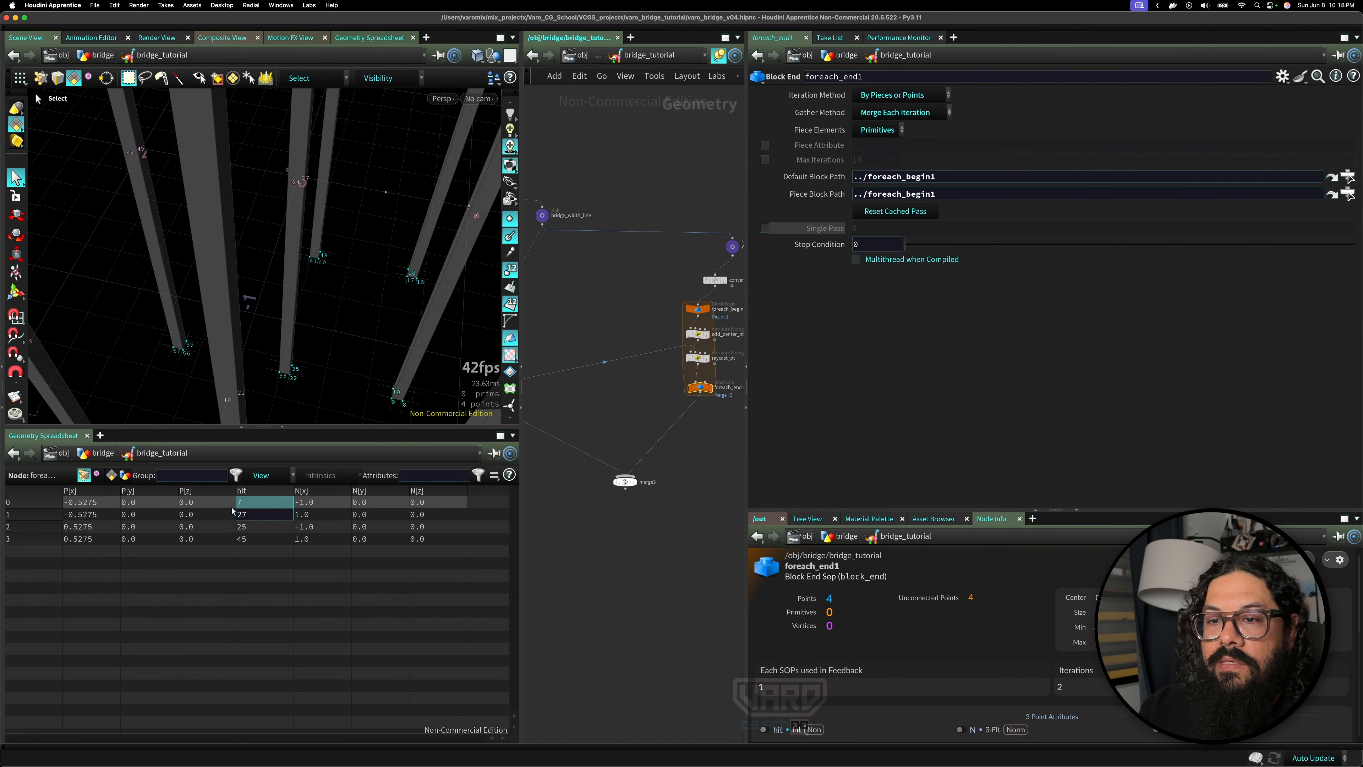
{"action": "left_click", "coordinate": [253, 528]}
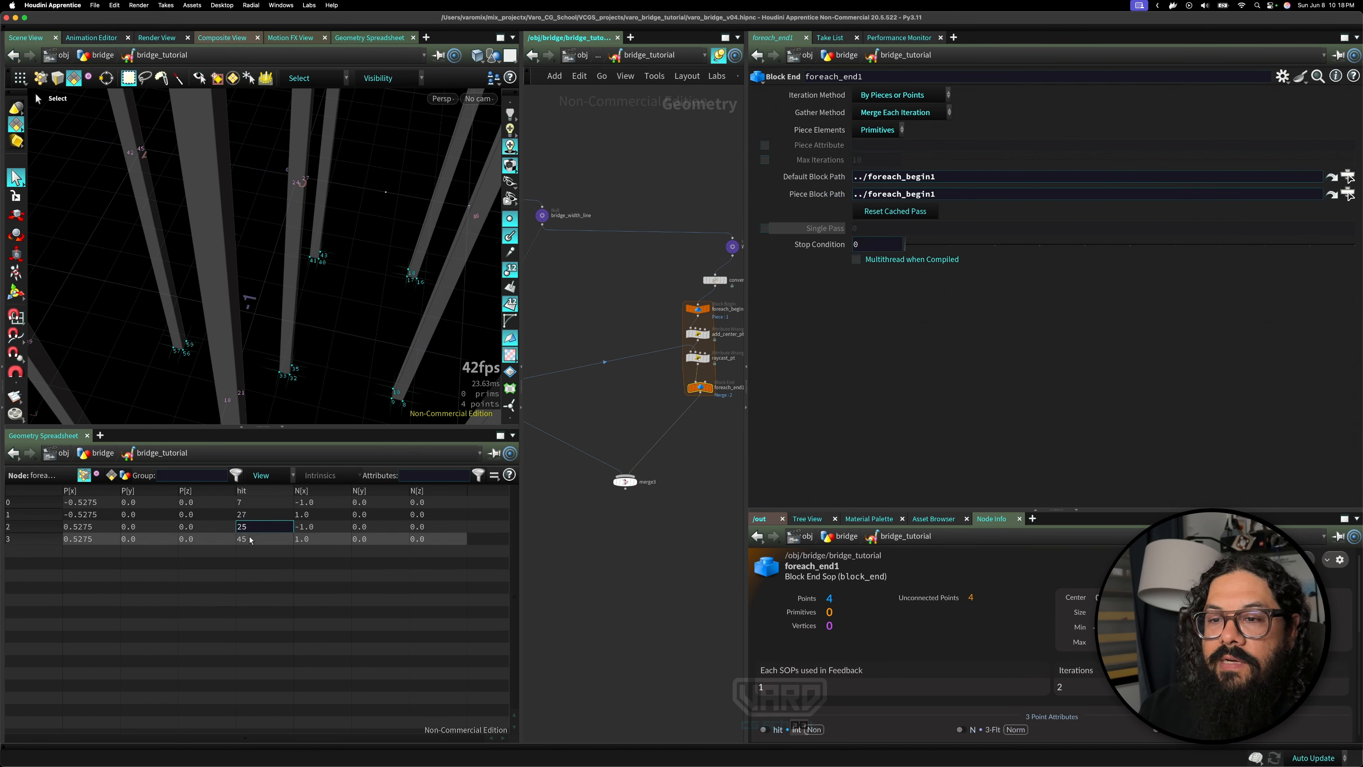
{"action": "left_click", "coordinate": [251, 540]}
{"action": "key", "text": "Escape"}
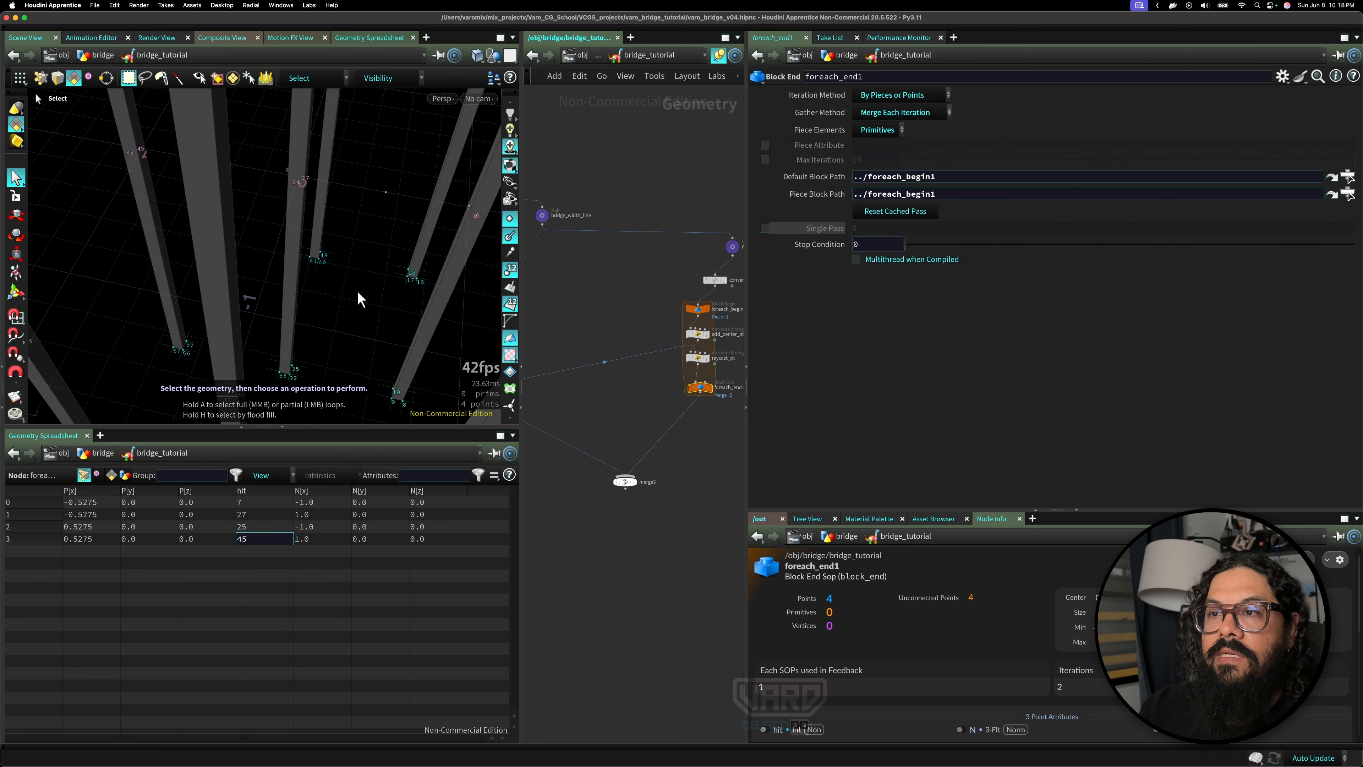
{"action": "left_click_drag", "start_coordinate": [354, 291], "coordinate": [395, 298], "text": "alt"}
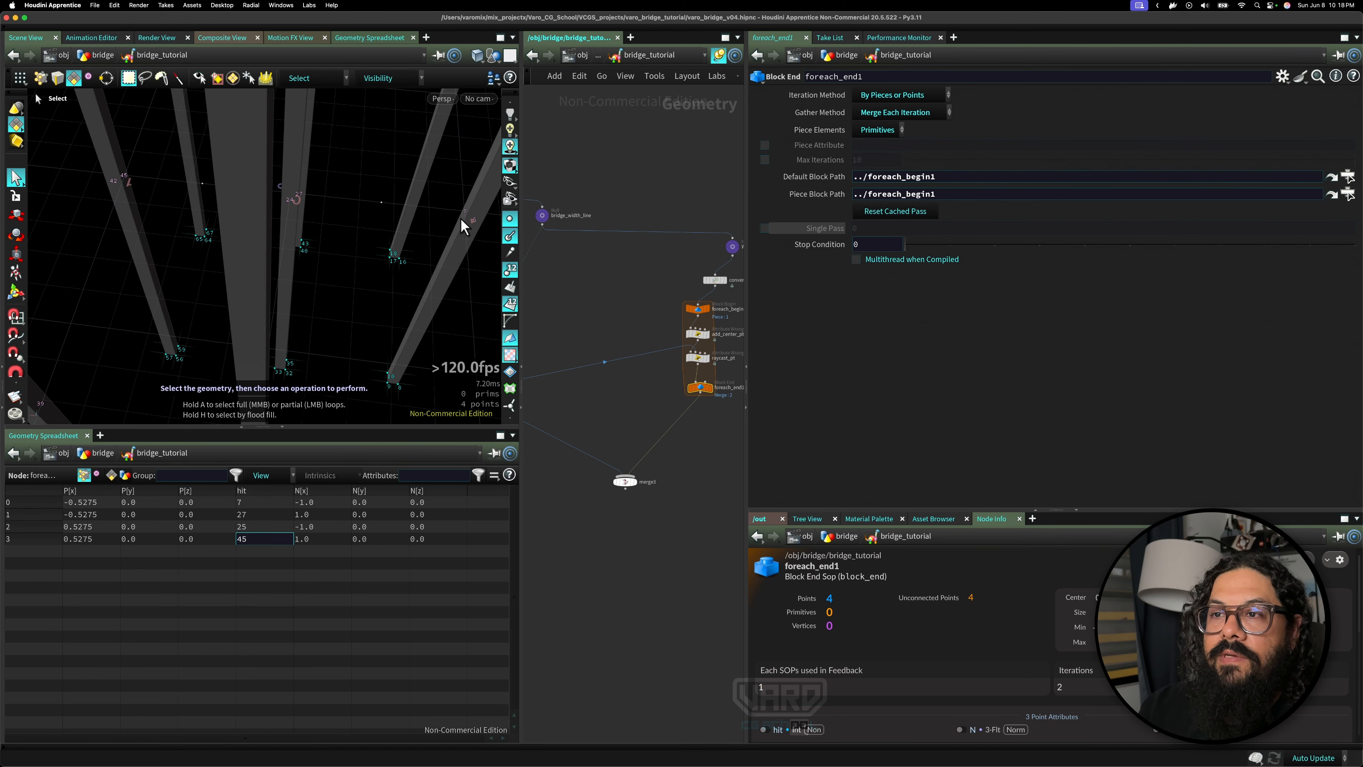
{"action": "left_click_drag", "start_coordinate": [376, 247], "coordinate": [272, 210], "text": "alt"}
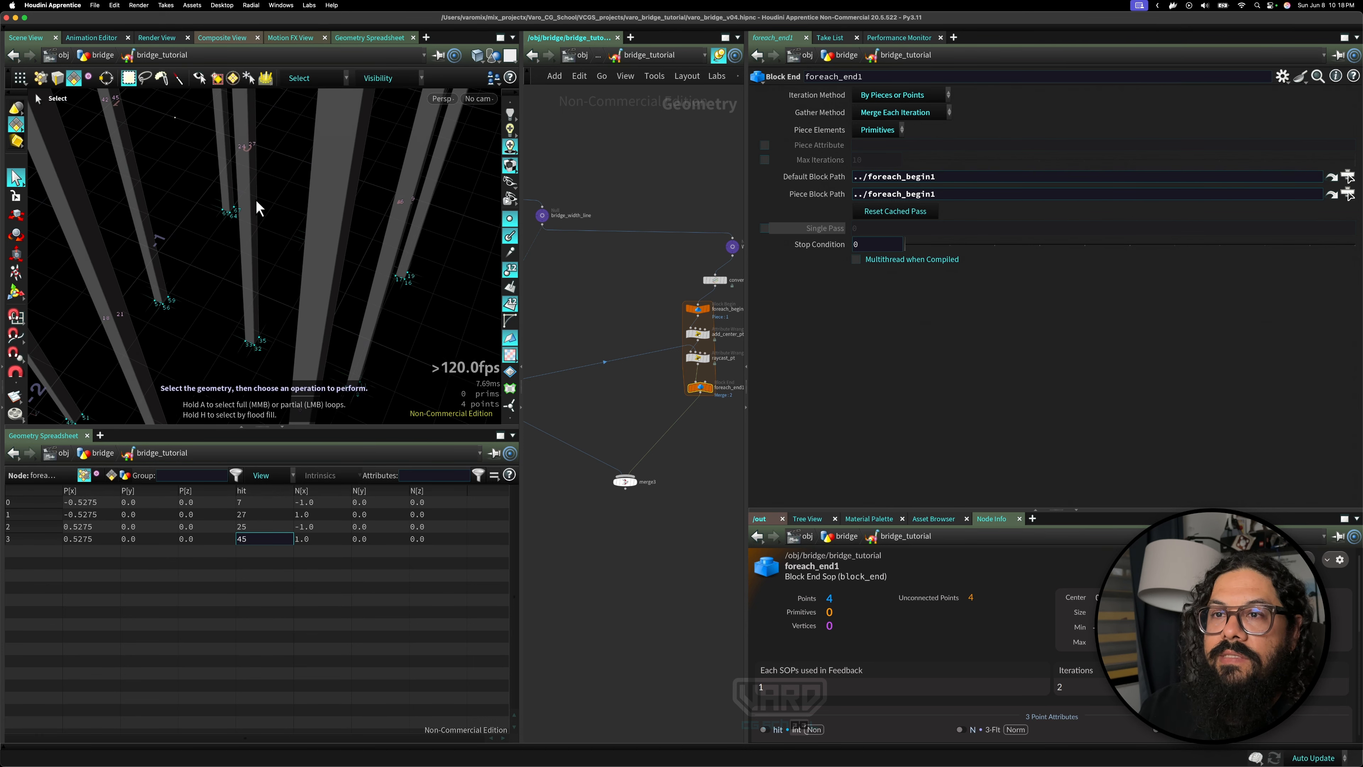
- Widen the network pane and display the foreach_end1 output in the viewport
{"action": "scroll", "coordinate": [645, 418], "scroll_direction": "down", "scroll_amount": 2}
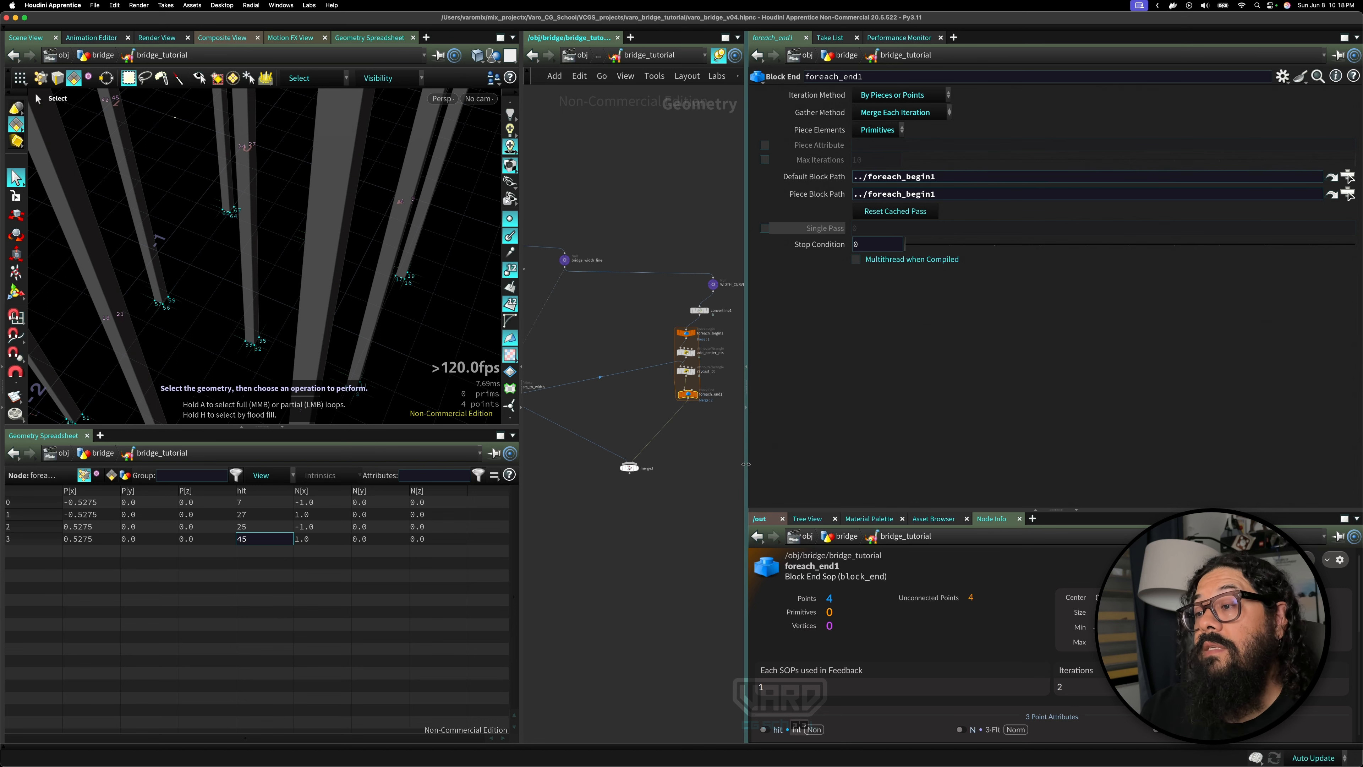
{"action": "left_click_drag", "start_coordinate": [809, 466], "coordinate": [838, 468]}
{"action": "left_click_drag", "start_coordinate": [585, 513], "coordinate": [473, 513]}
{"action": "left_click", "coordinate": [725, 396]}
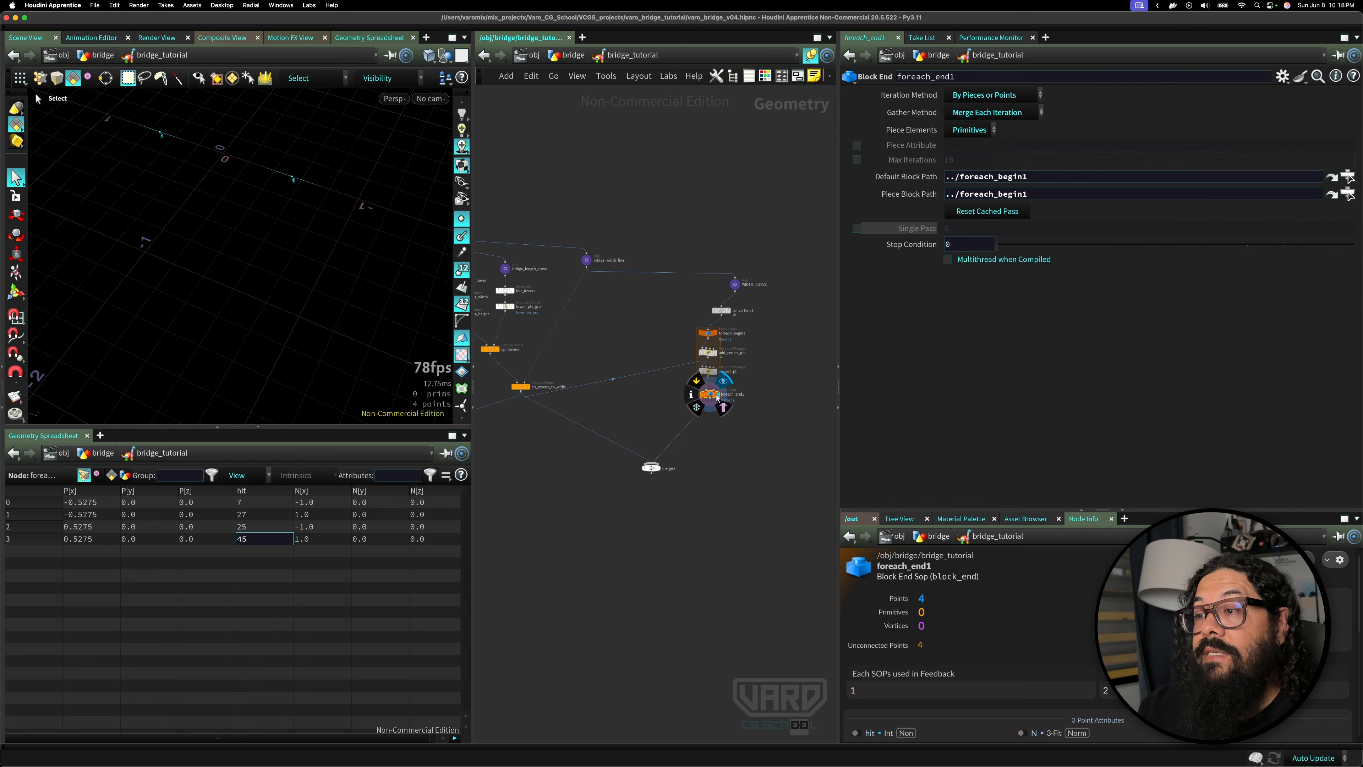
{"action": "left_click_drag", "start_coordinate": [307, 292], "coordinate": [381, 311], "text": "alt"}
{"action": "scroll", "coordinate": [719, 390], "scroll_direction": "up", "scroll_amount": 5}
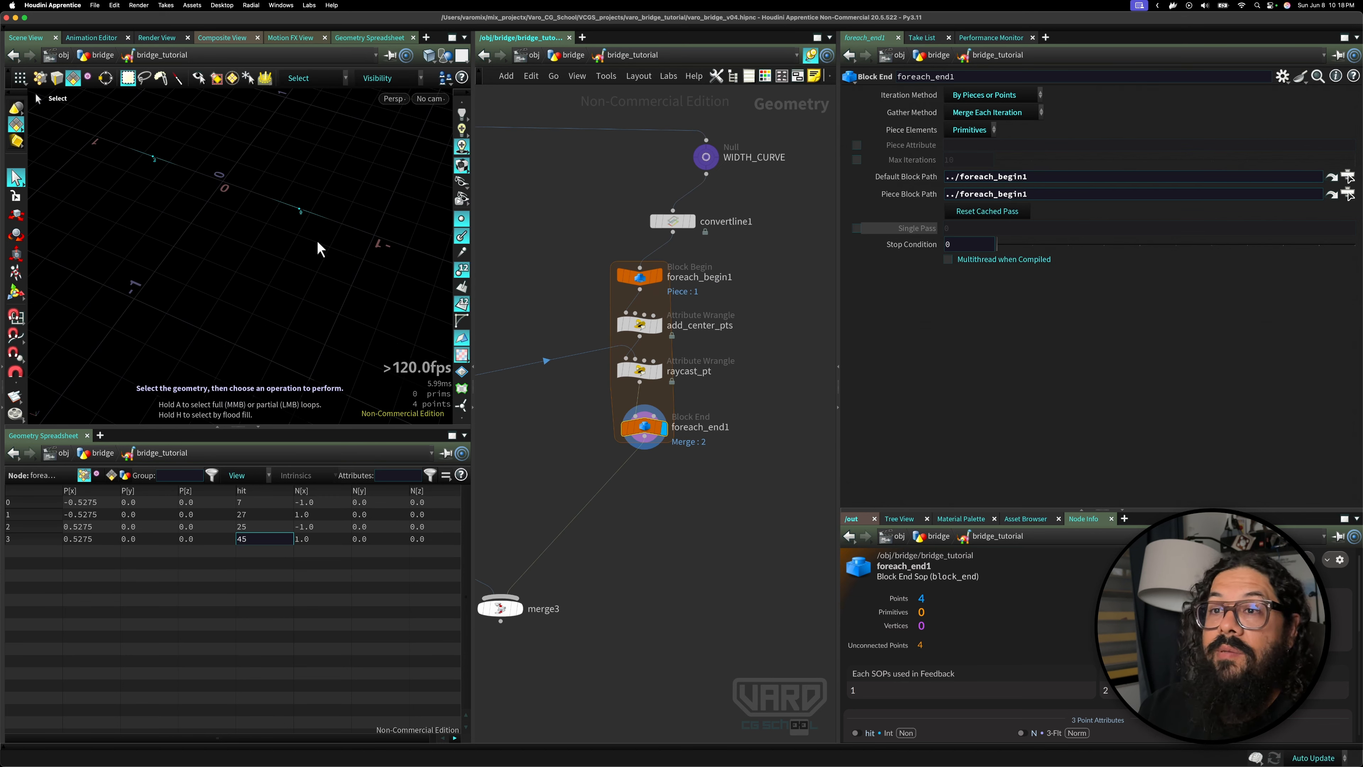
- Delete the "i@hit = hit;" test line from the raycast_pt wrangle
{"action": "left_click", "coordinate": [638, 374]}
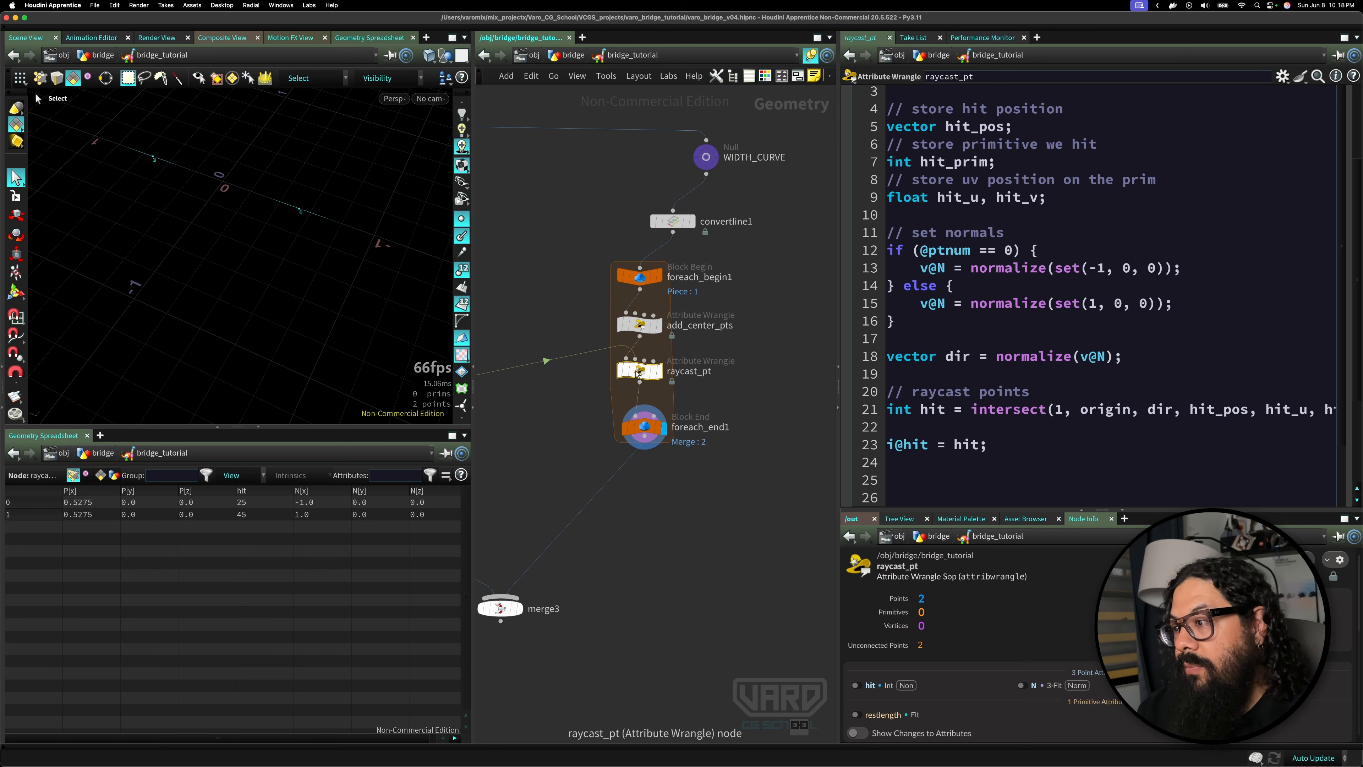
{"action": "scroll", "coordinate": [1062, 381], "scroll_direction": "down", "scroll_amount": 5}
{"action": "left_click_drag", "start_coordinate": [989, 341], "coordinate": [841, 329]}
{"action": "key", "text": "BackSpace"}
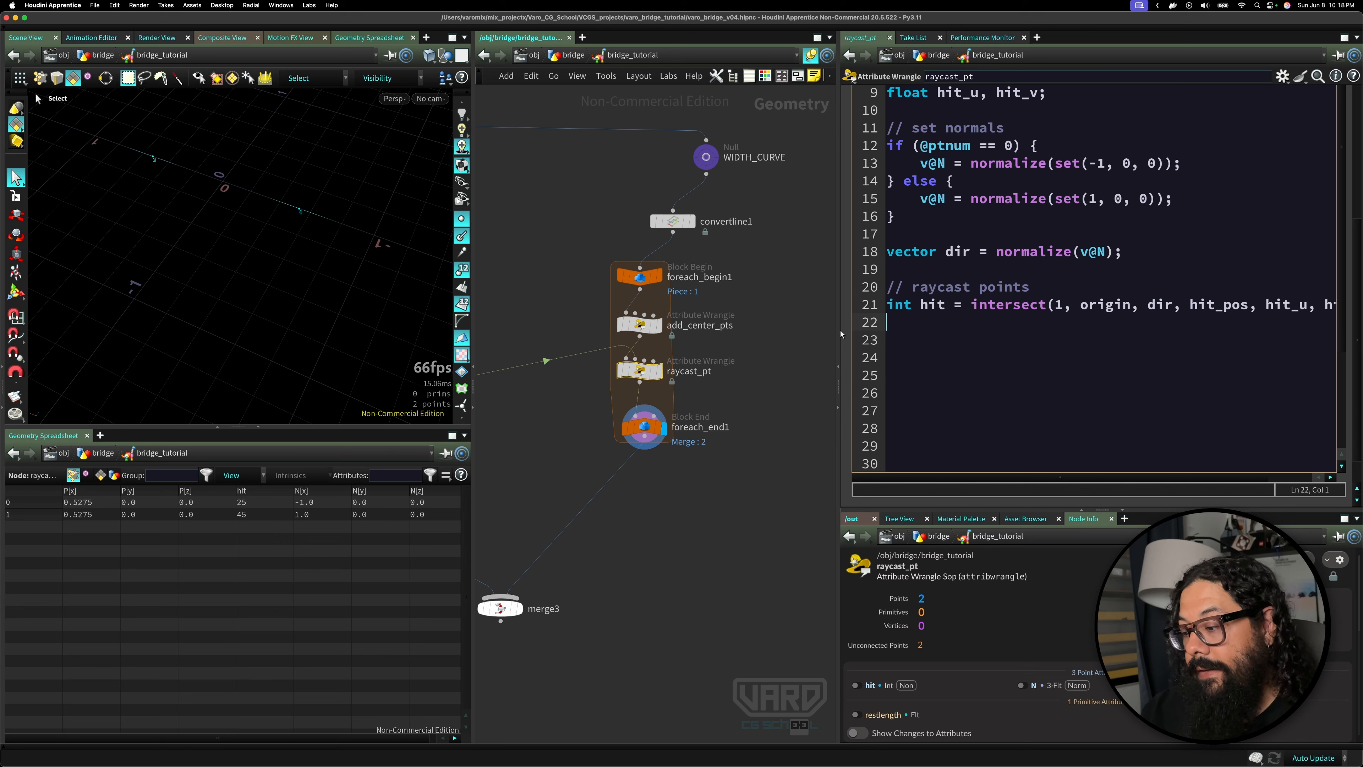
- Add the comment "// move points" below the intersect line in the raycast_pt wrangle
{"action": "key", "text": "Return"}
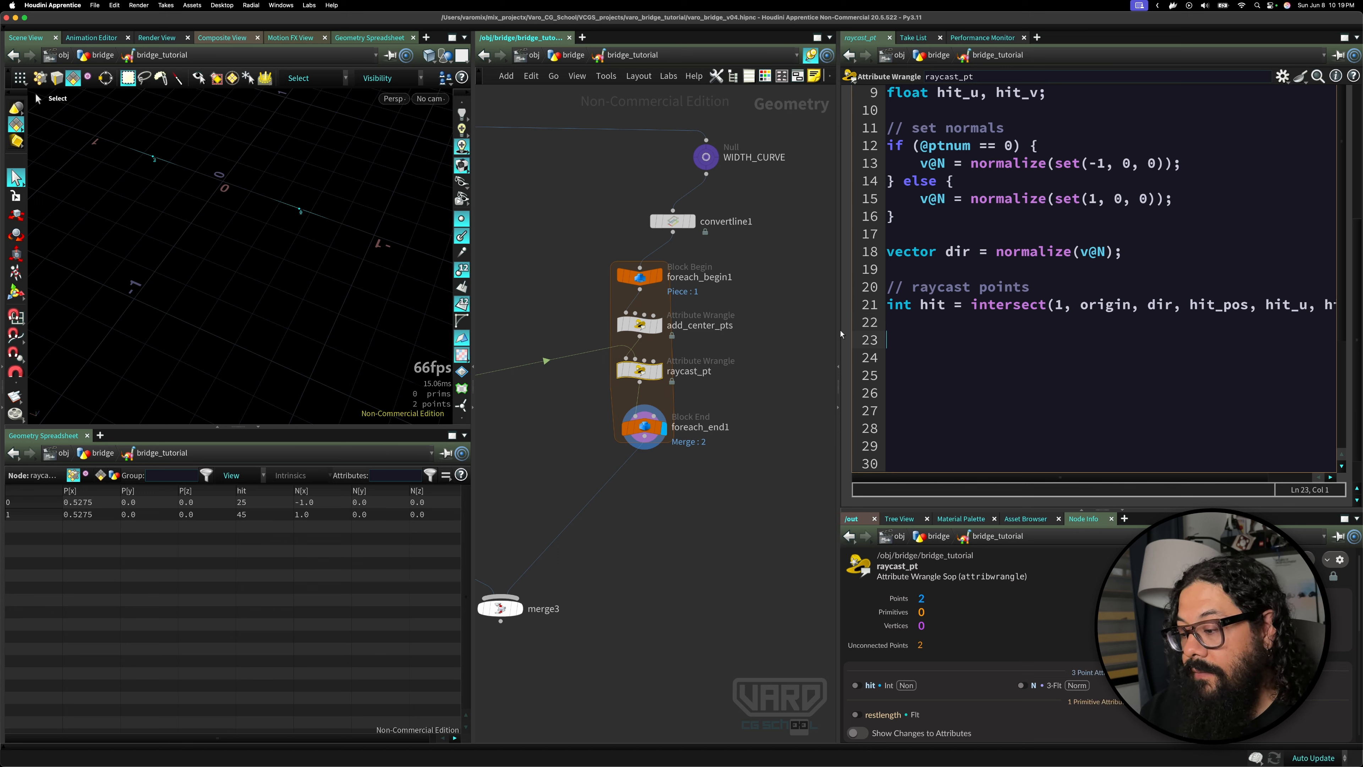
{"action": "type", "text": "// moce"}
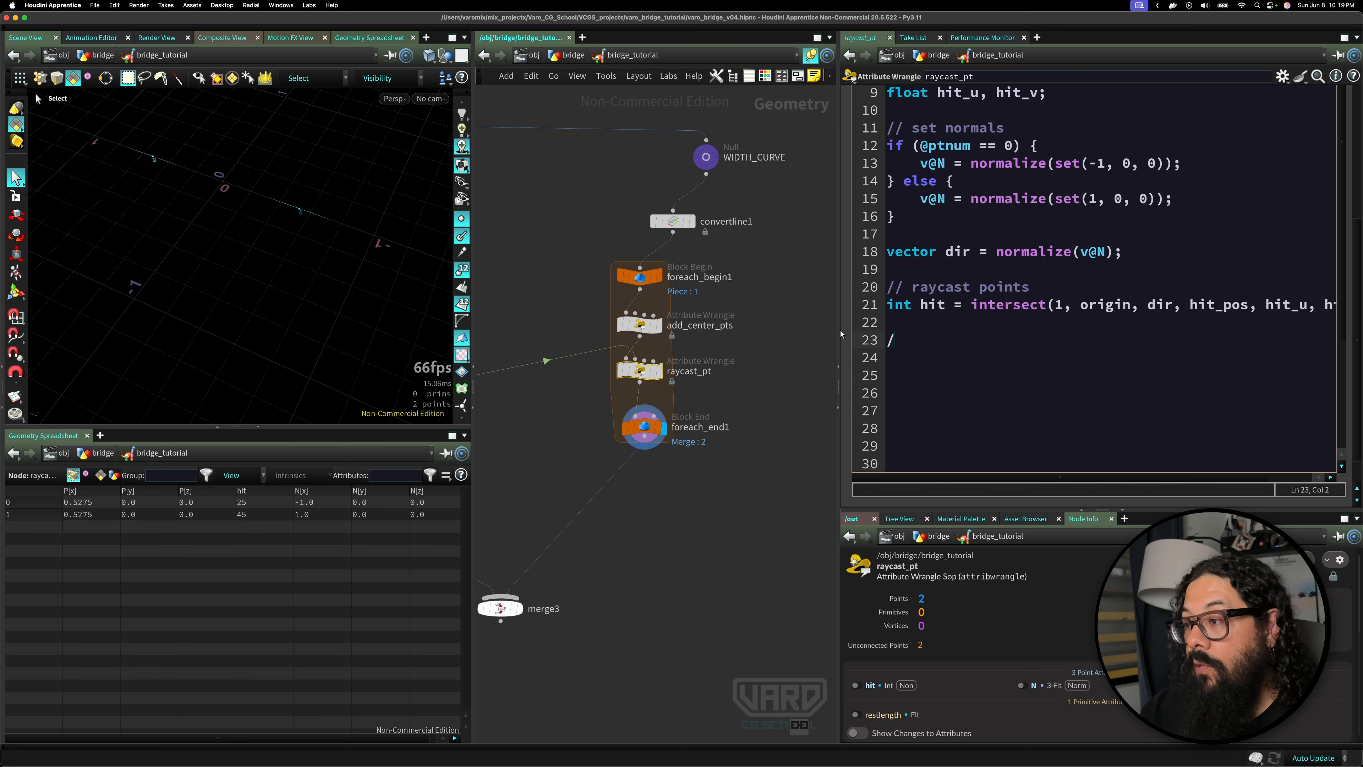
{"action": "key", "text": "BackSpace"}
{"action": "key", "text": "BackSpace"}
{"action": "key", "text": "BackSpace"}
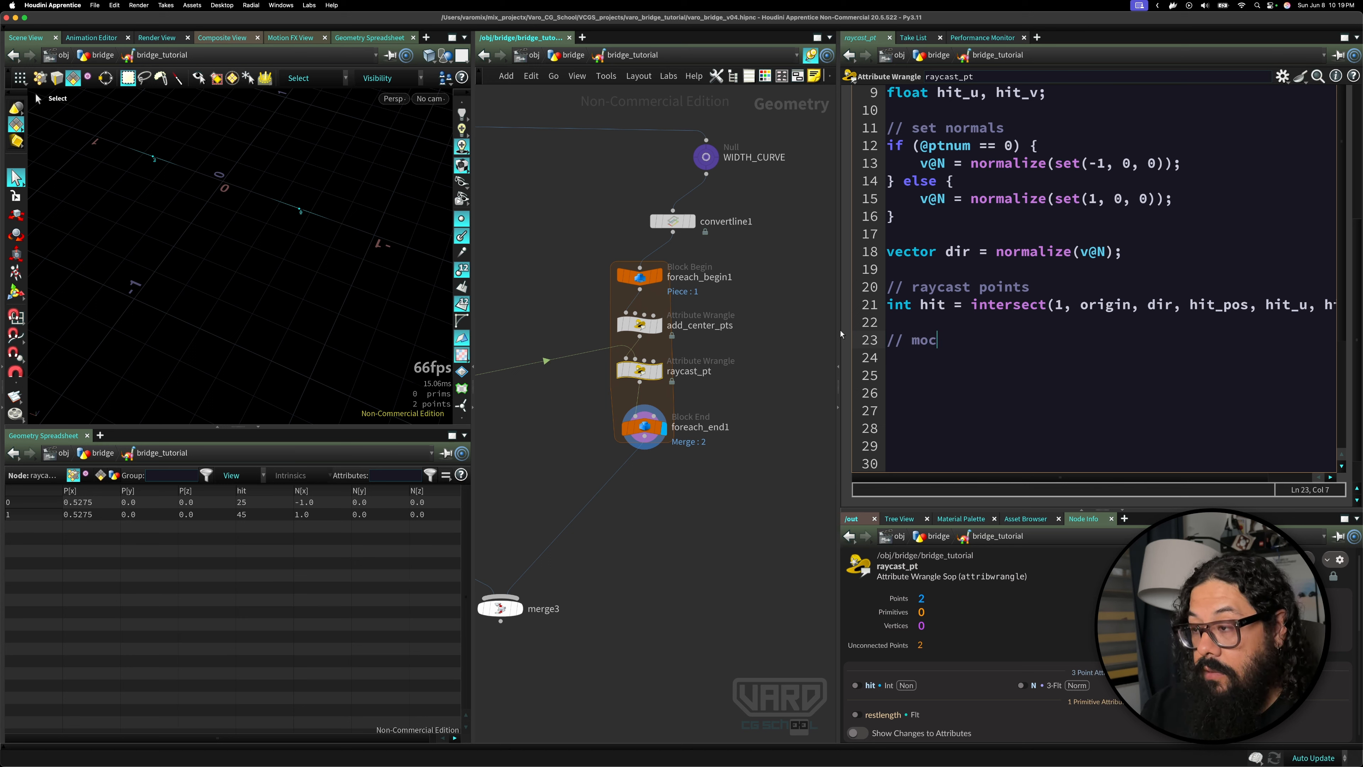
{"action": "type", "text": "ve poiont"}
{"action": "key", "text": "BackSpace"}
{"action": "key", "text": "BackSpace"}
{"action": "key", "text": "BackSpace"}
{"action": "key", "text": "BackSpace"}
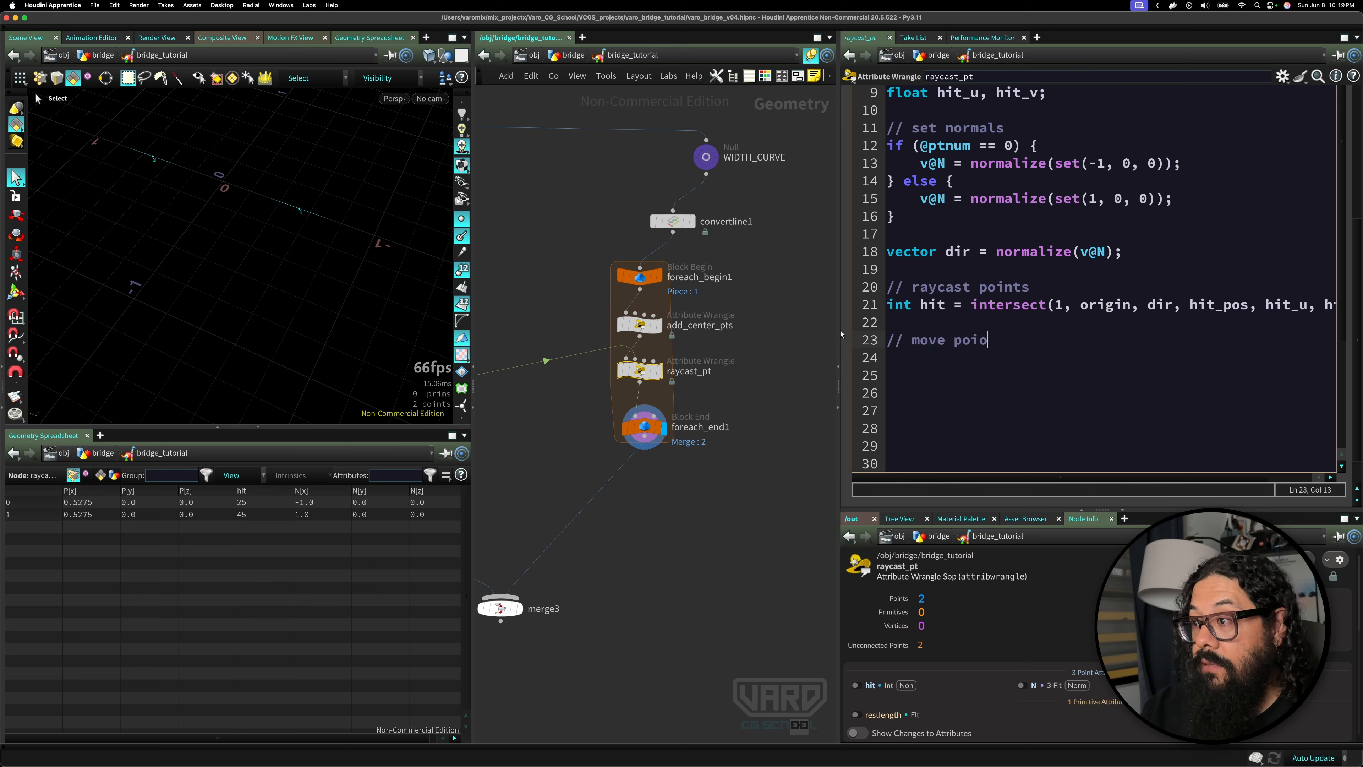
{"action": "type", "text": "ints"}
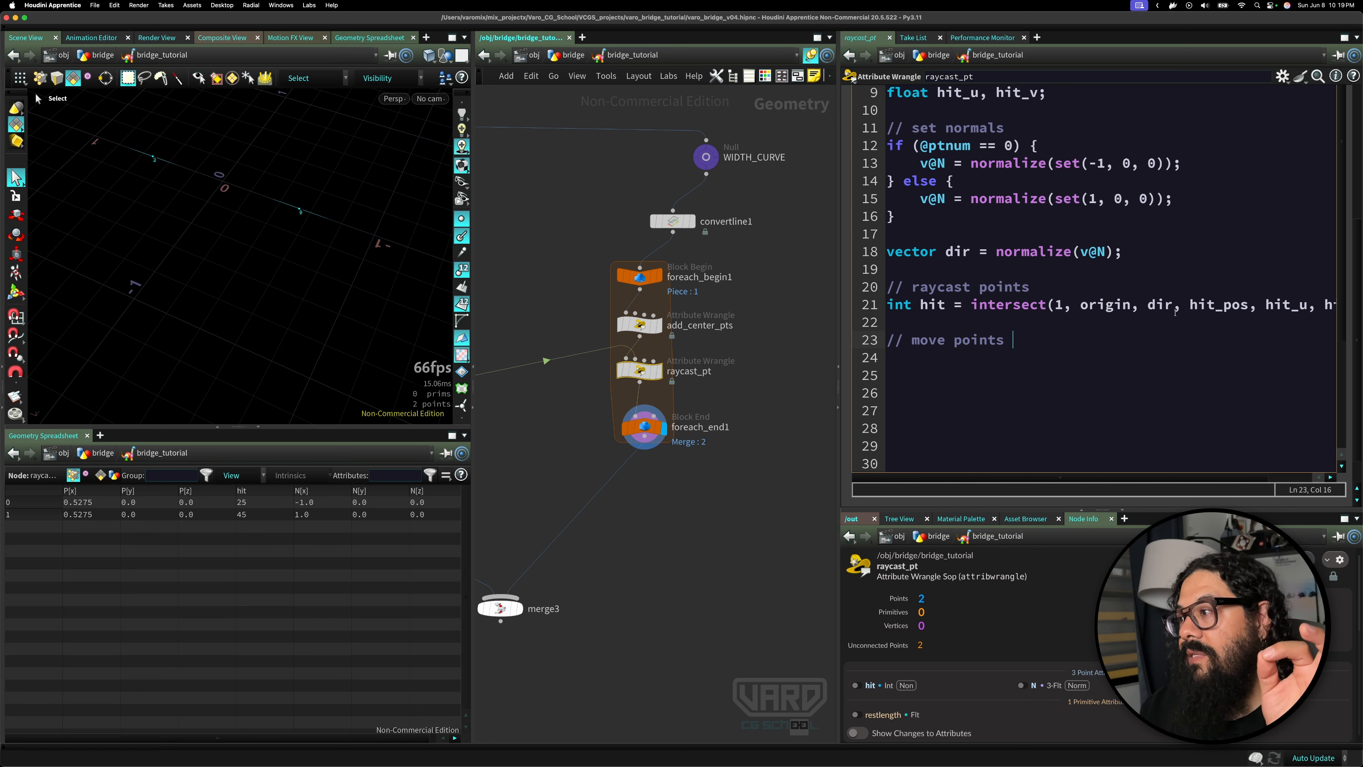
- Write an "if (hit >=0) { }" block under the move points comment
{"action": "double_click", "coordinate": [1235, 306]}
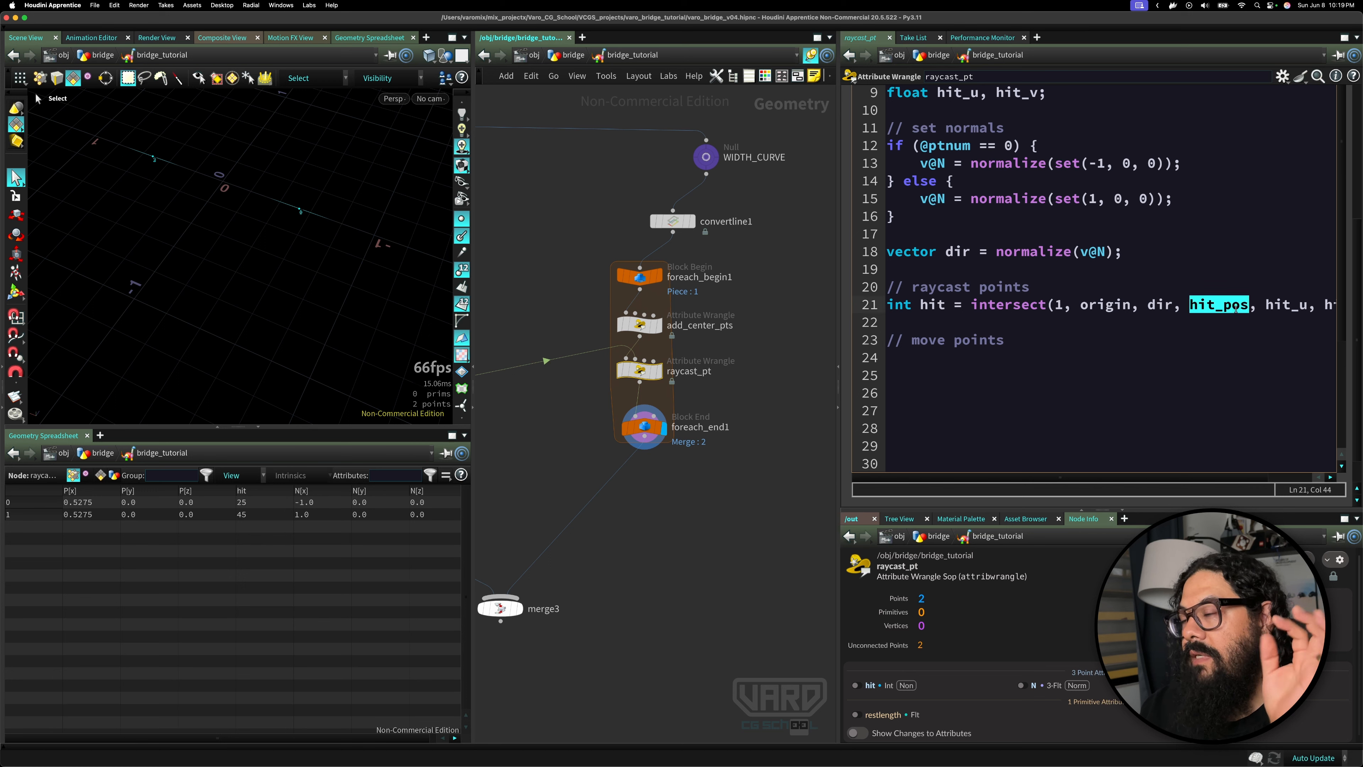
{"action": "left_click", "coordinate": [1076, 338]}
{"action": "key", "text": "Return"}
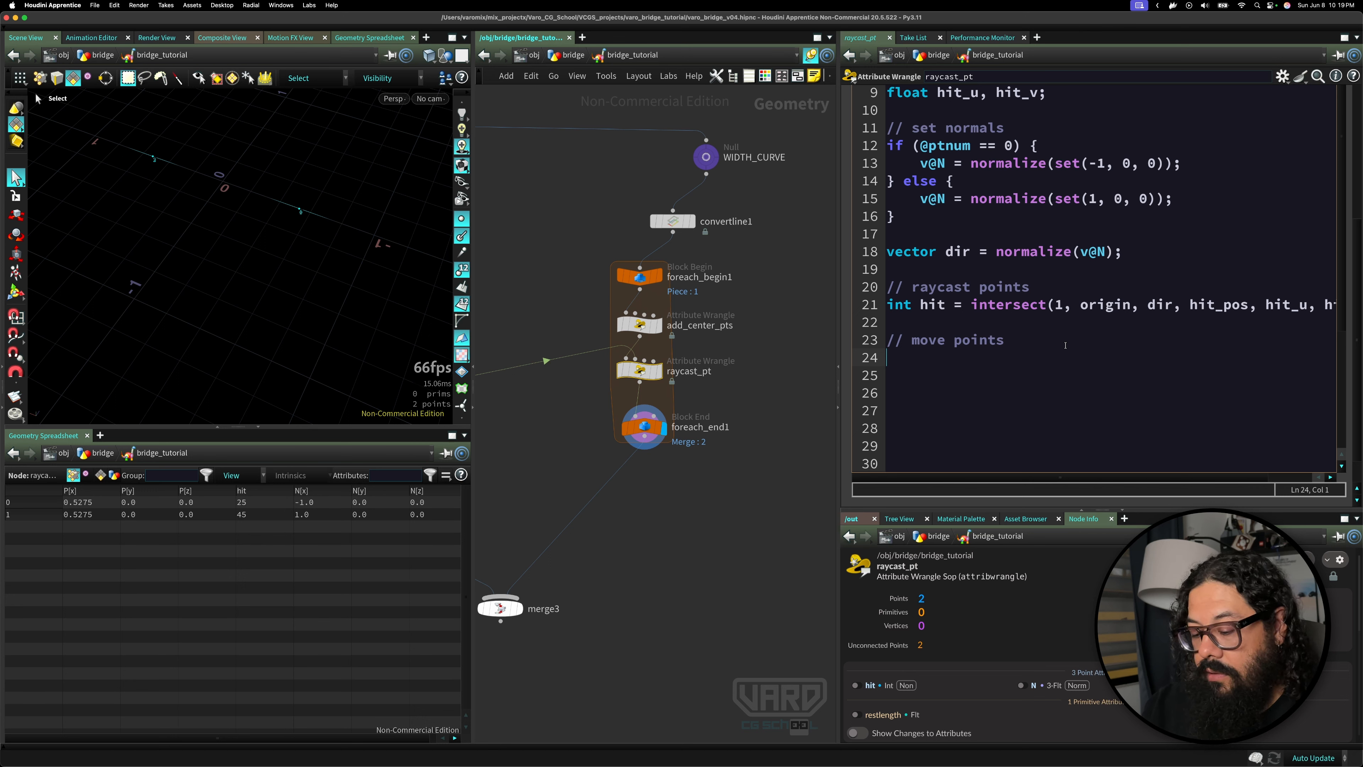
{"action": "type", "text": "if ("}
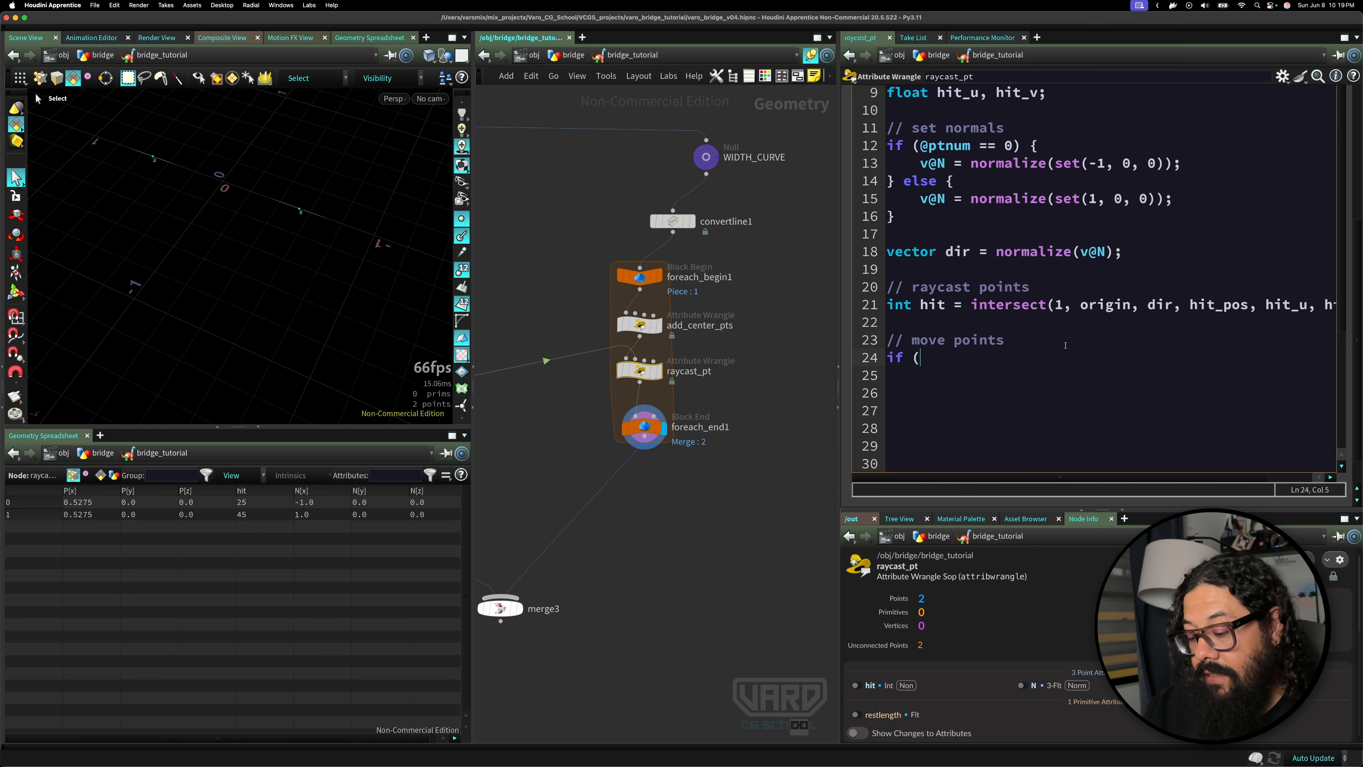
{"action": "type", "text": "hit > "}
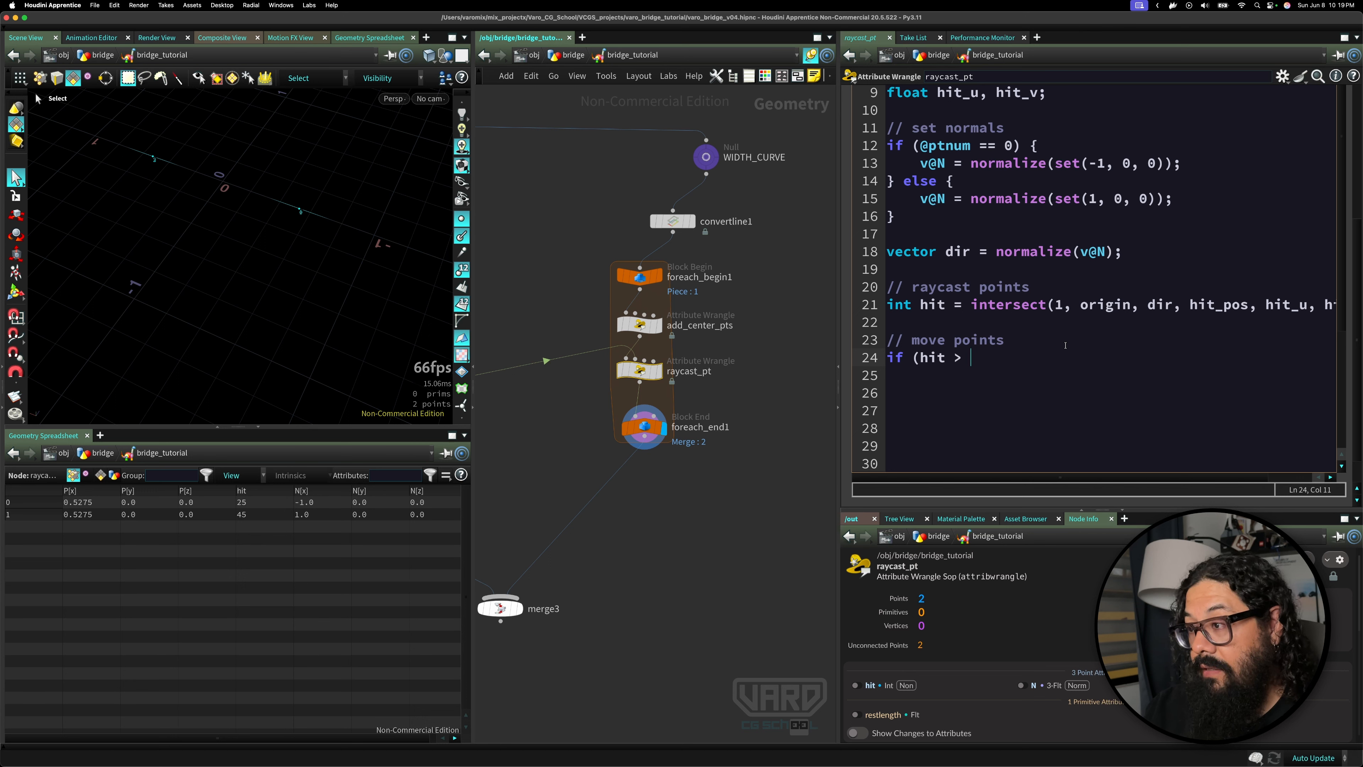
{"action": "type", "text": "=0"}
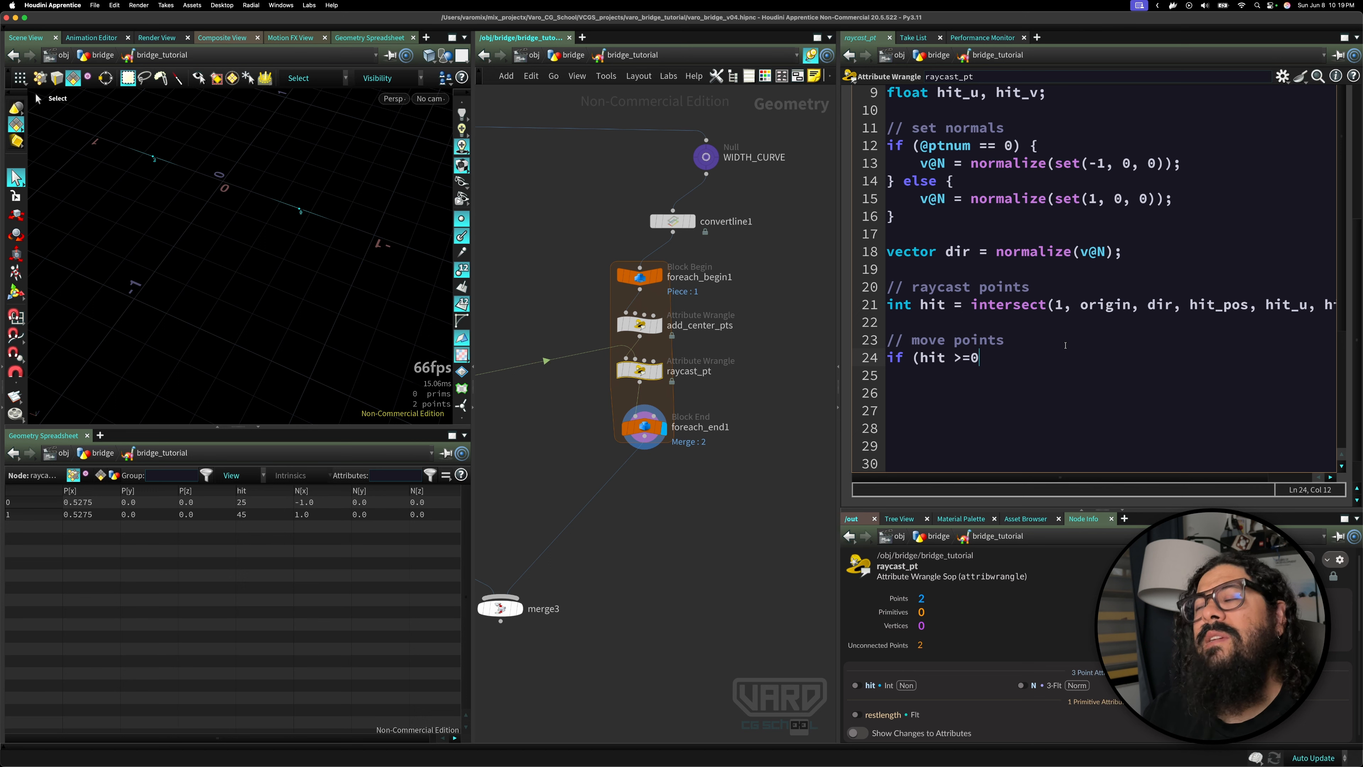
{"action": "type", "text": ")"}
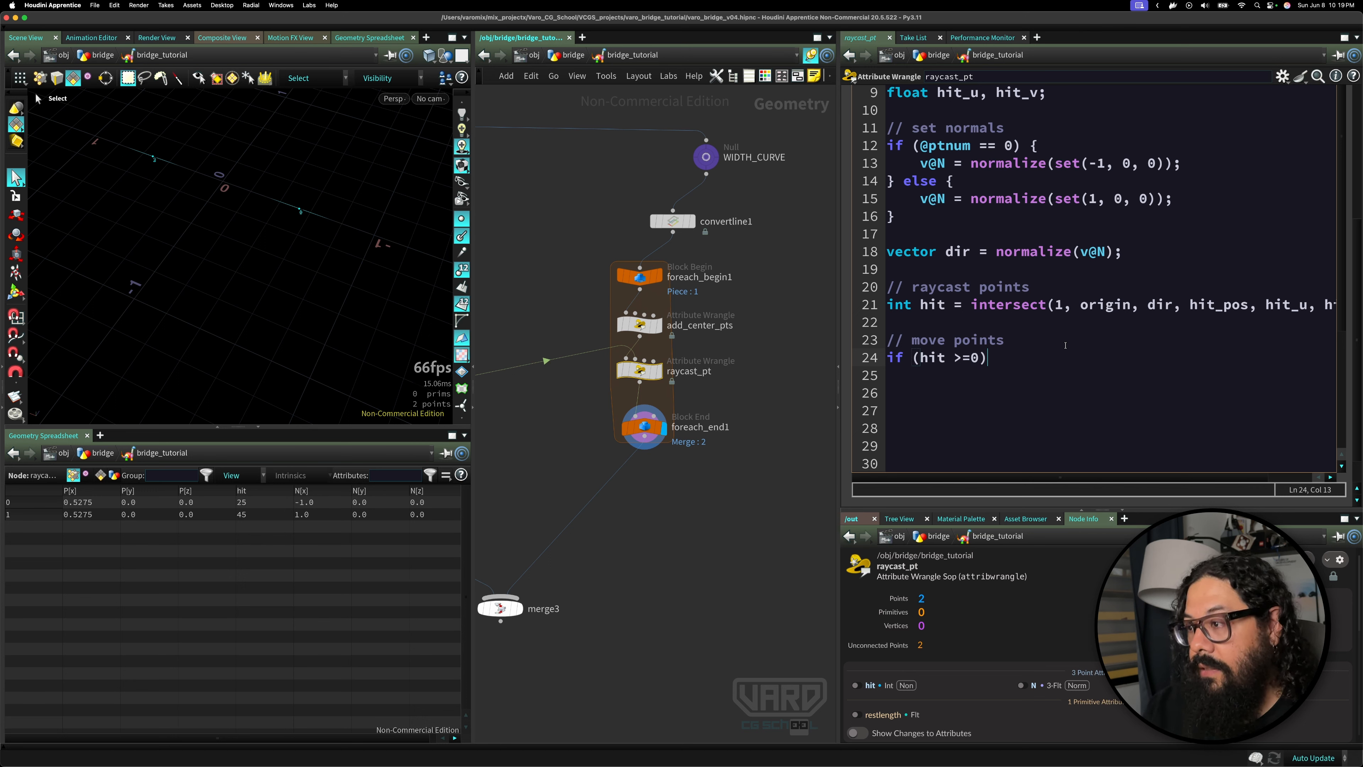
{"action": "type", "text": " {"}
{"action": "key", "text": "Return"}
{"action": "key", "text": "Return"}
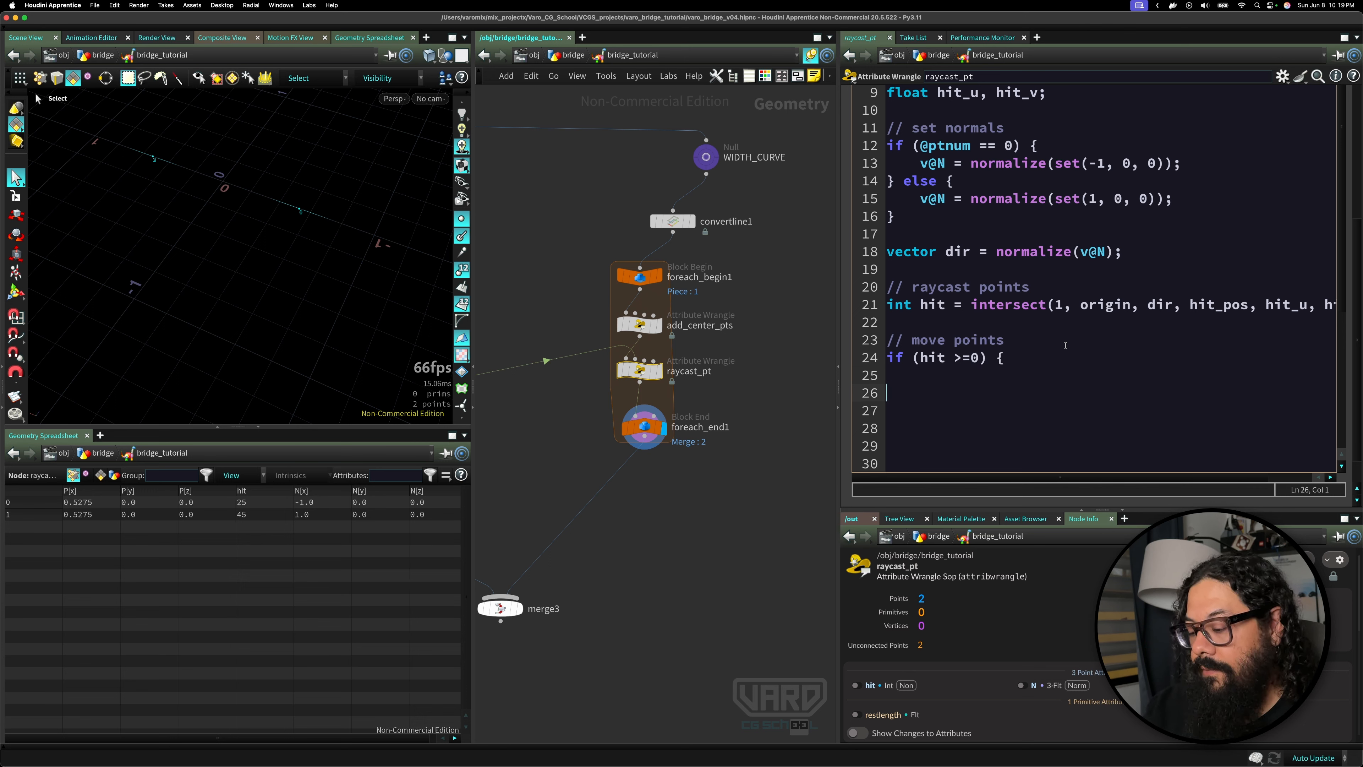
{"action": "type", "text": "+"}
{"action": "key", "text": "BackSpace"}
{"action": "type", "text": "}"}
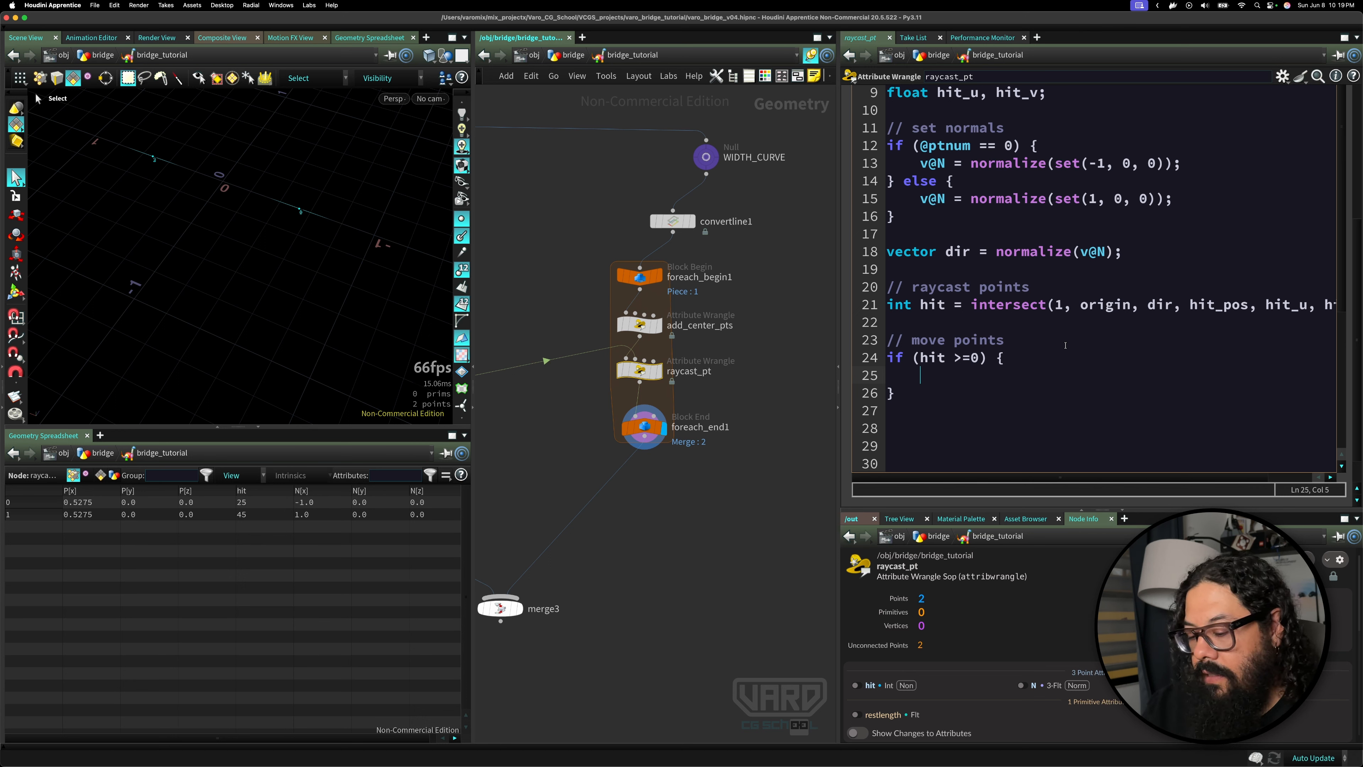
- Fill the if block with "@P = hit_pos;" and apply the wrangle code
{"action": "type", "text": "@P ="}
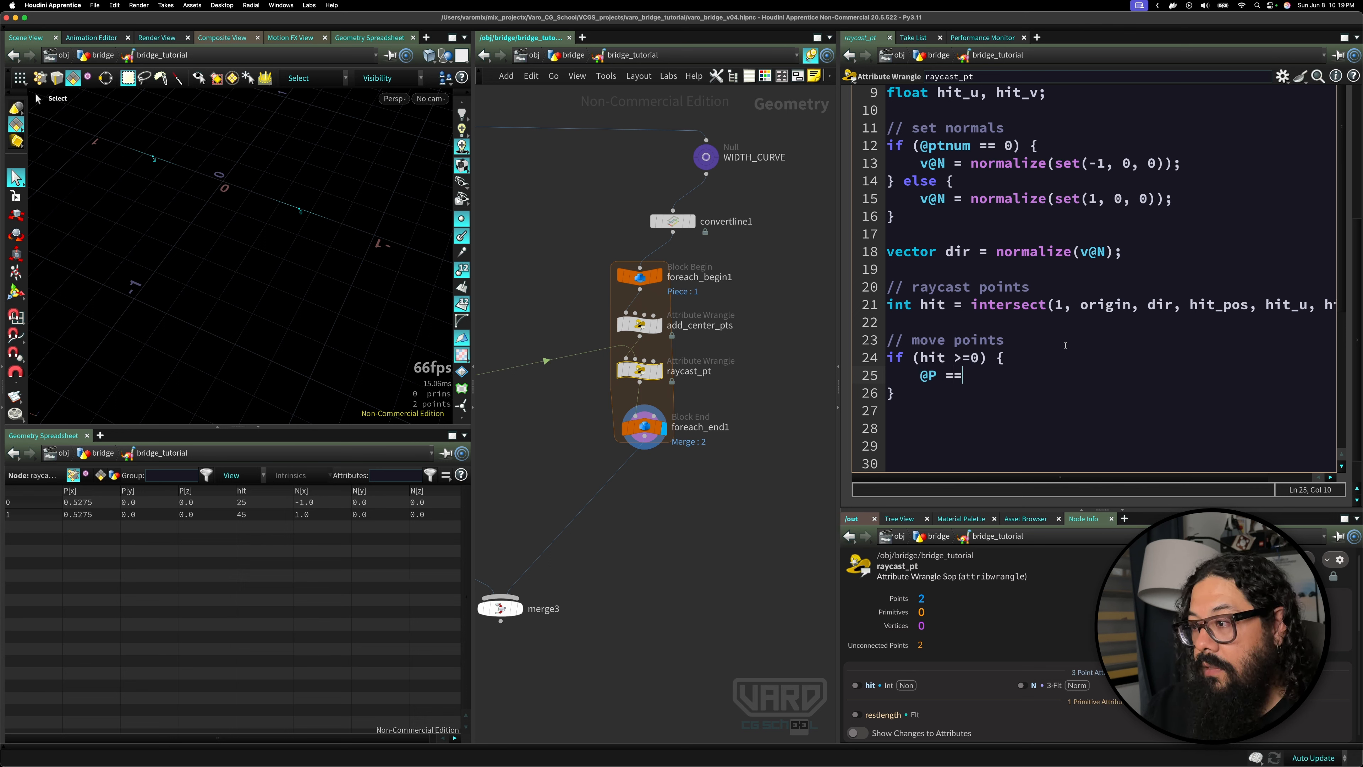
{"action": "type", "text": " hit"}
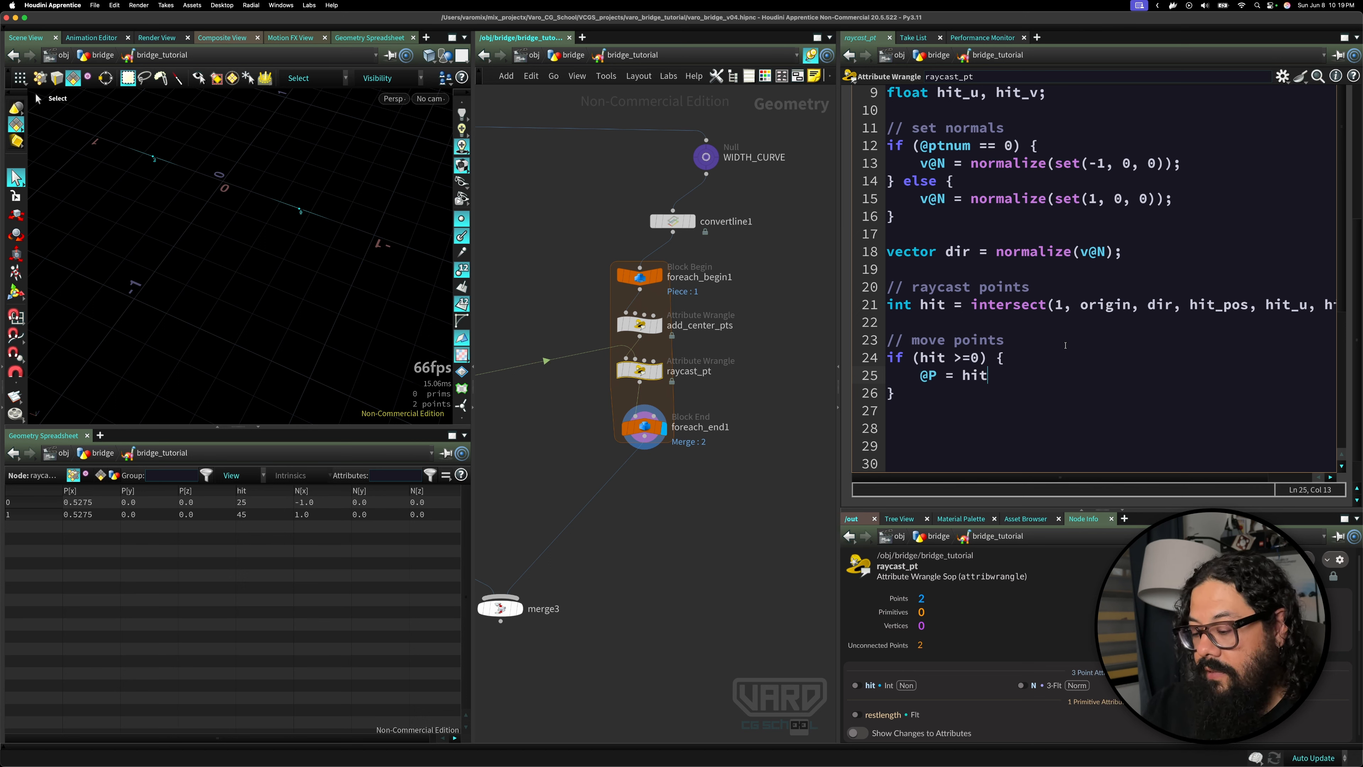
{"action": "type", "text": "_pos;"}
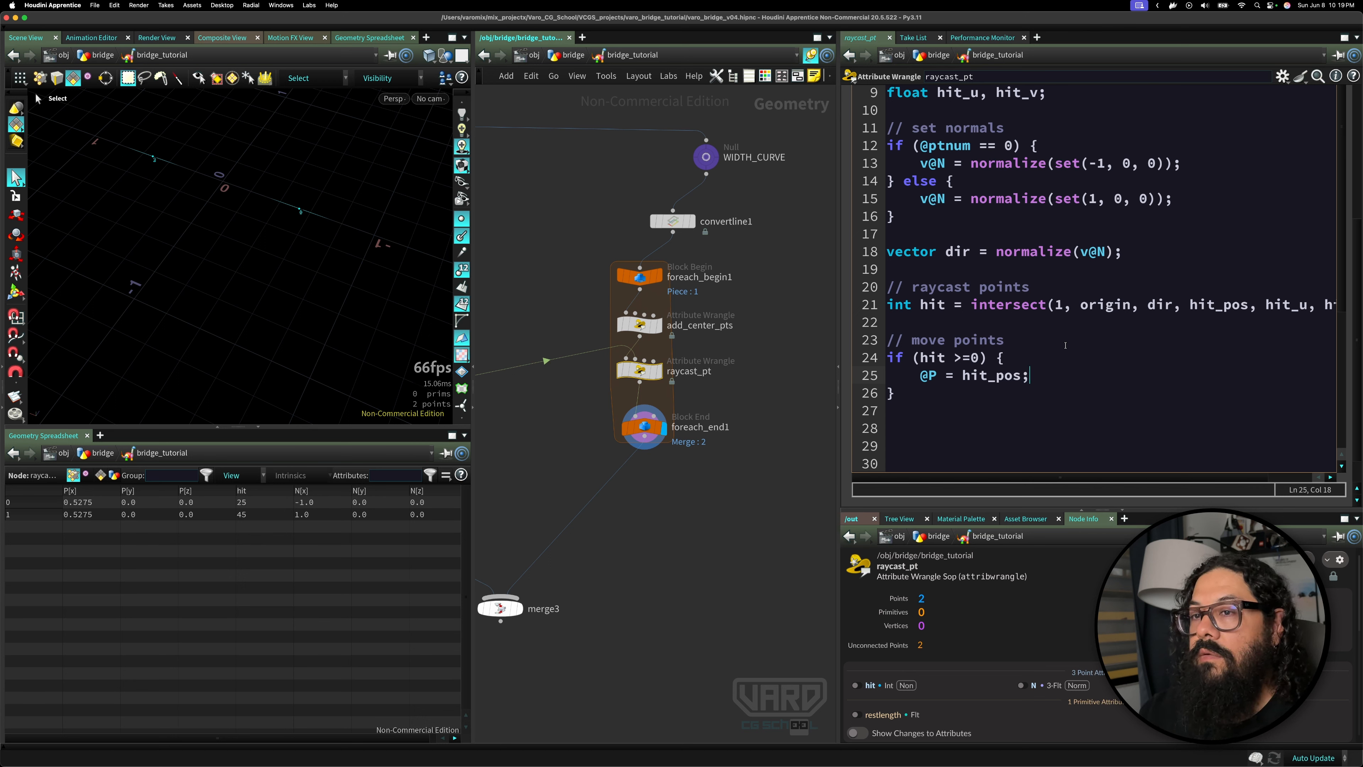
{"action": "key", "text": "ctrl+Return"}
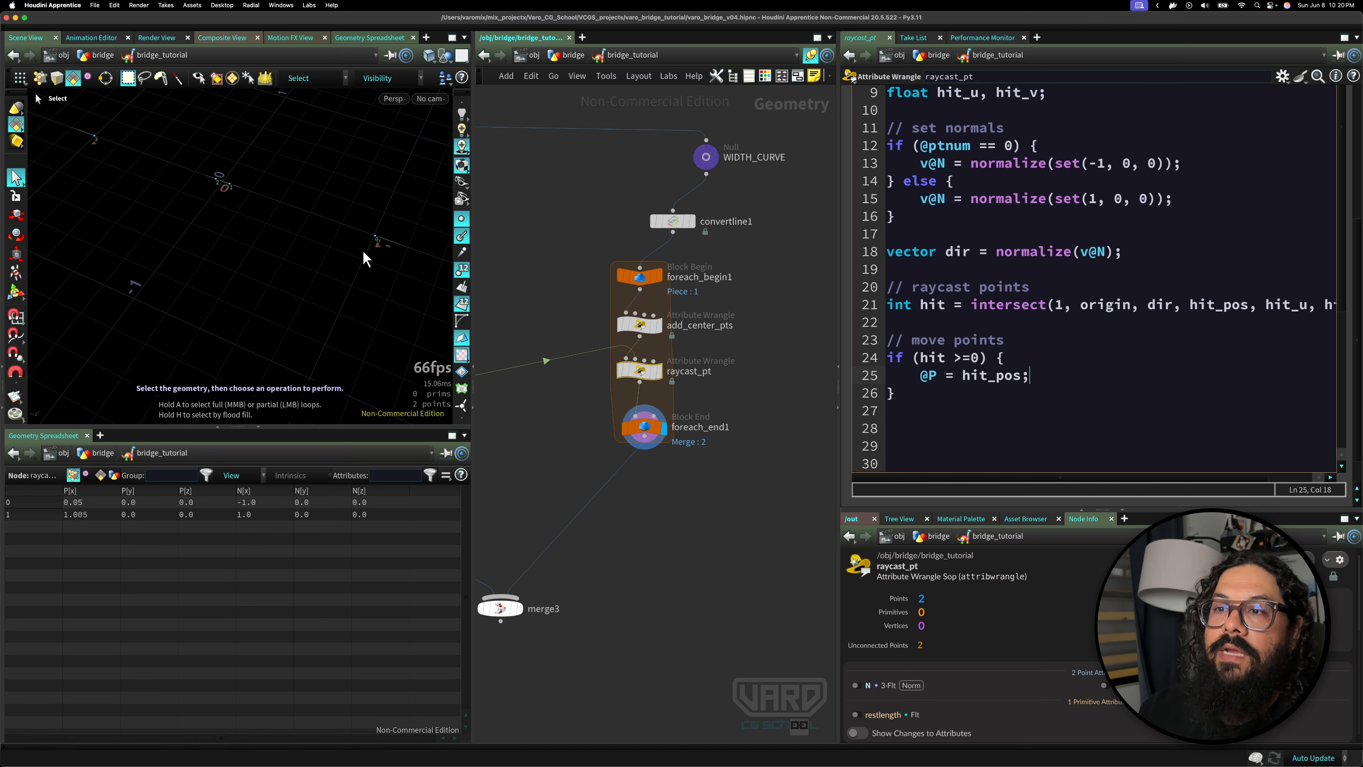
- Display merge3 and examine where the raycast points sit relative to the towers
{"action": "left_click_drag", "start_coordinate": [304, 207], "coordinate": [312, 283]}
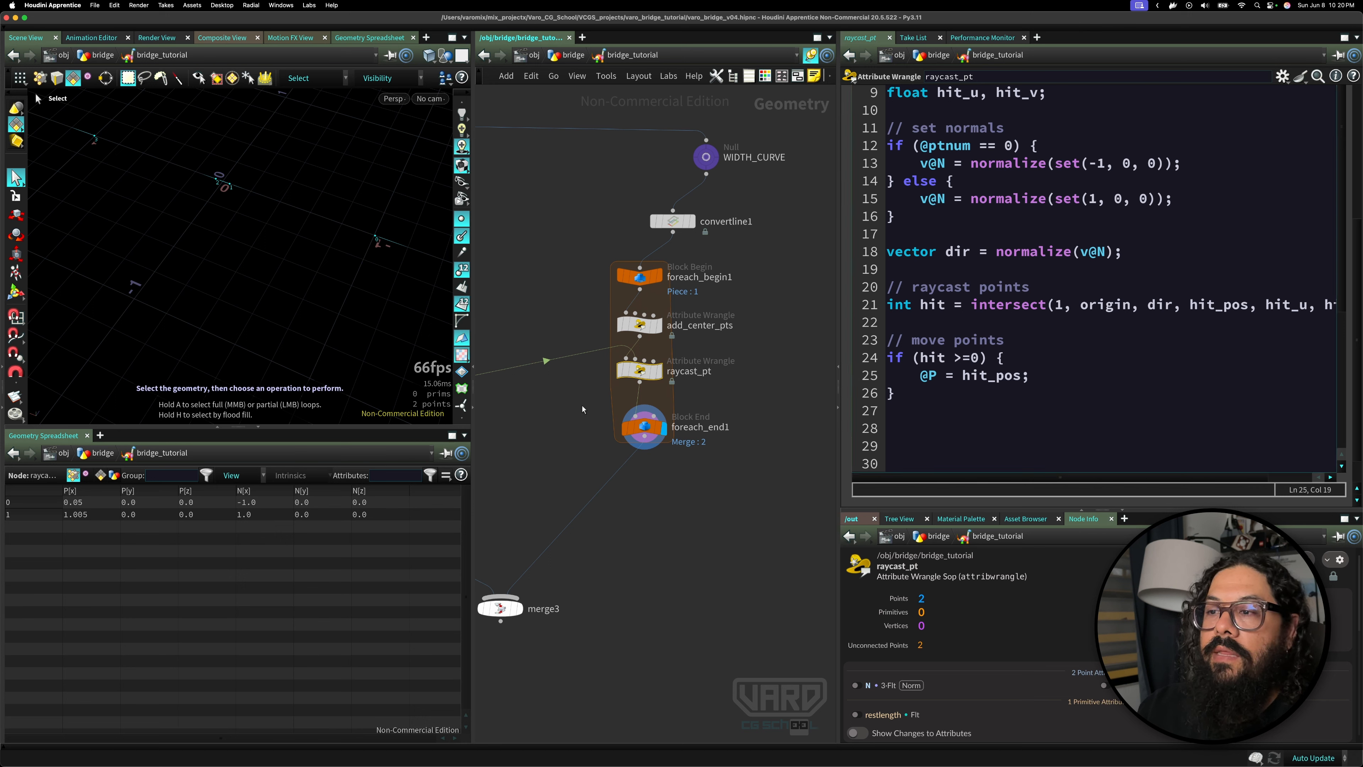
{"action": "middle_click_drag", "start_coordinate": [555, 459], "coordinate": [654, 431]}
{"action": "left_click", "coordinate": [618, 584]}
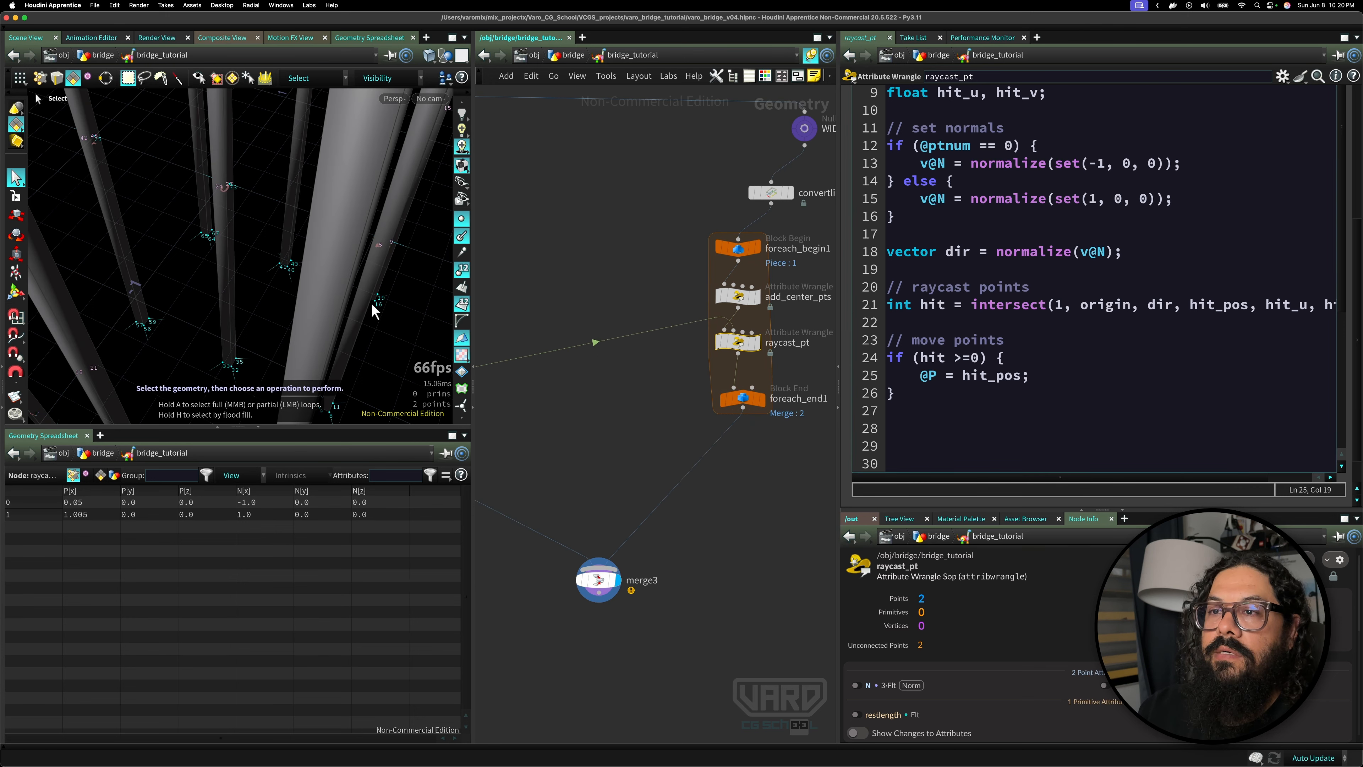
{"action": "left_click_drag", "start_coordinate": [372, 308], "coordinate": [313, 235], "text": "alt"}
{"action": "right_click_drag", "start_coordinate": [235, 222], "coordinate": [422, 278], "text": "alt"}
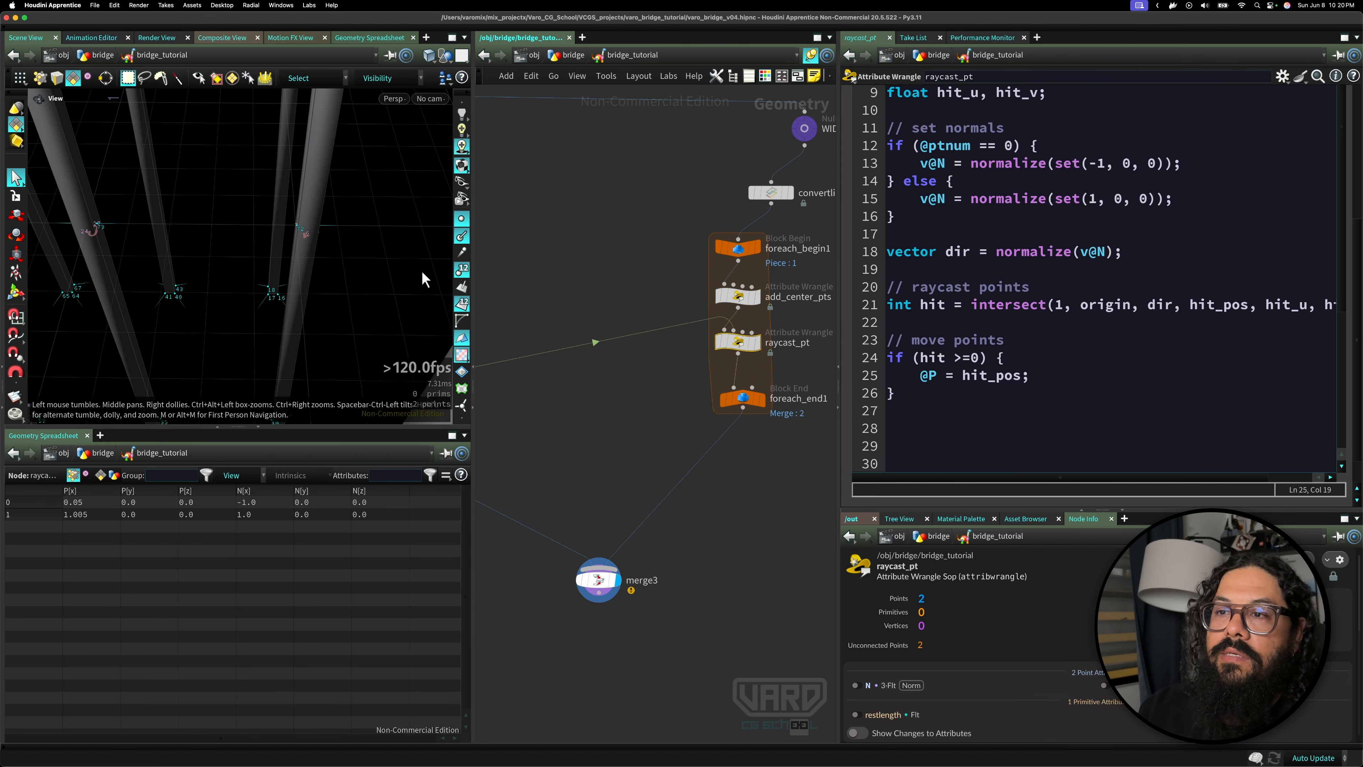
{"action": "left_click_drag", "start_coordinate": [273, 262], "coordinate": [228, 249], "text": "alt"}
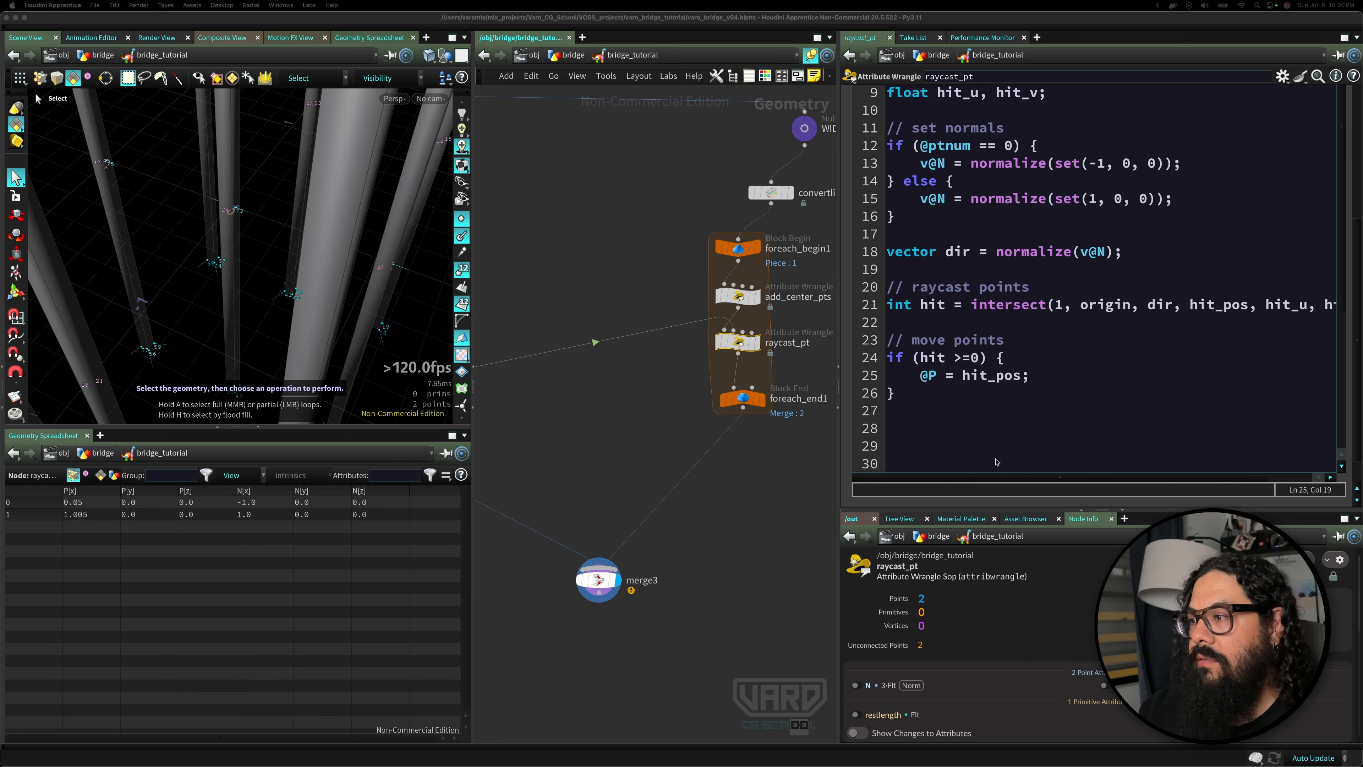
- Add indented comments "// if we hit something" and "// move point to the hit position" above the @P line in the if block
{"action": "left_click", "coordinate": [1009, 359]}
{"action": "key", "text": "Return"}
{"action": "type", "text": "// if we hit something     // move point to the hit position"}
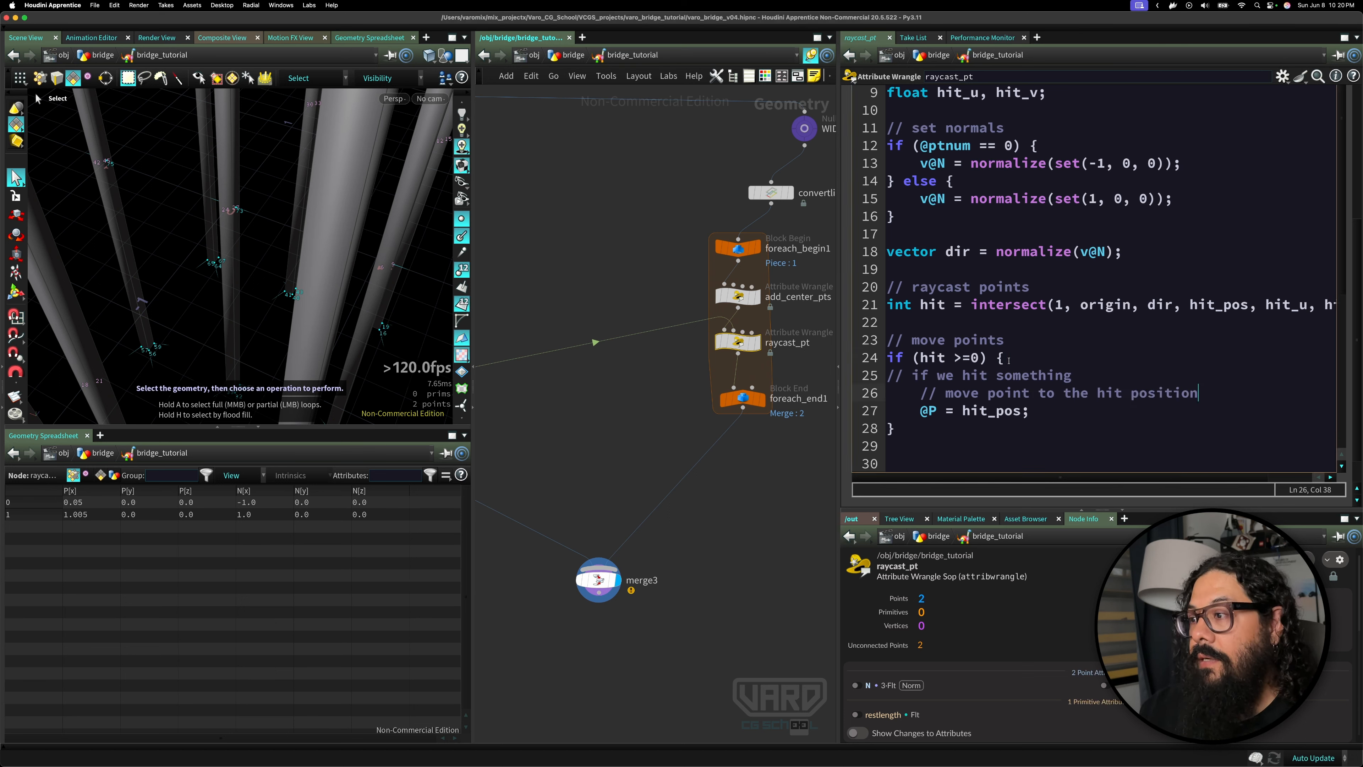
{"action": "left_click", "coordinate": [887, 375]}
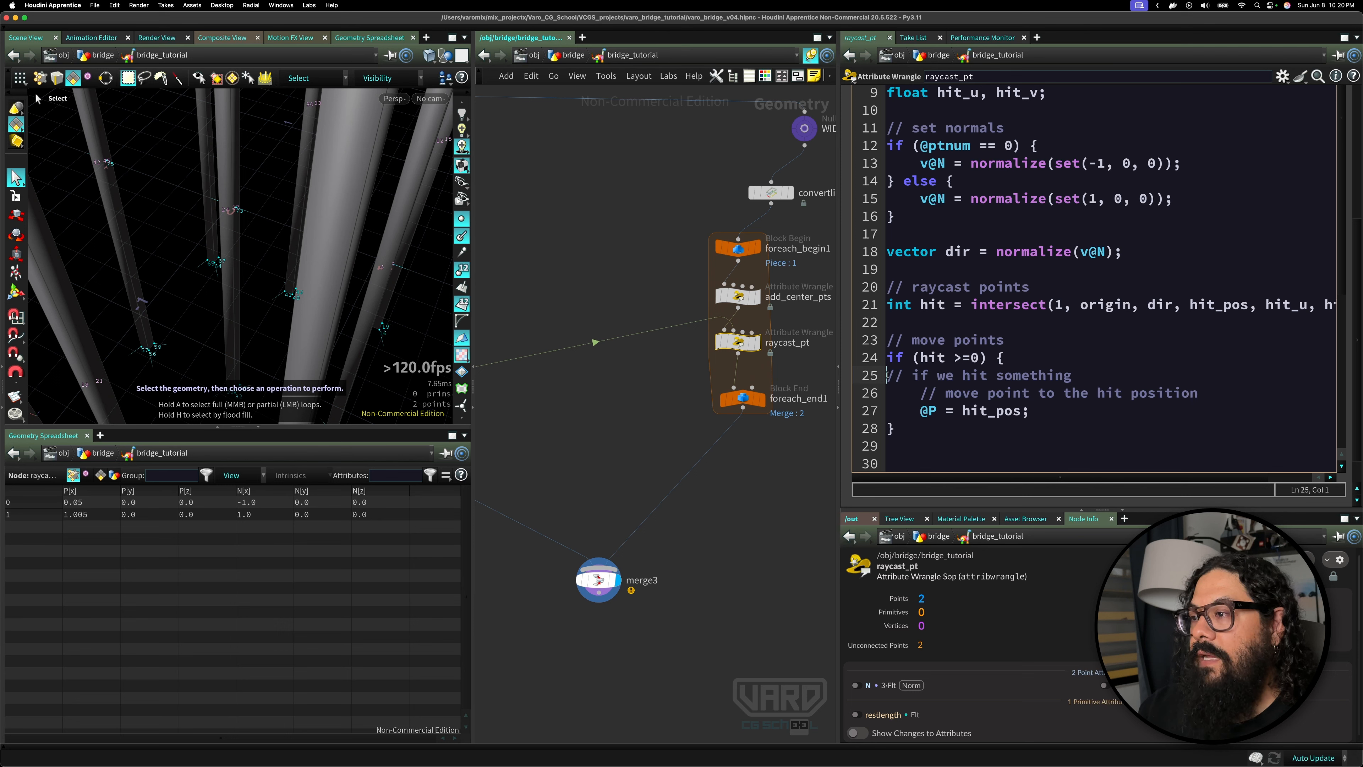
{"action": "key", "text": "Tab"}
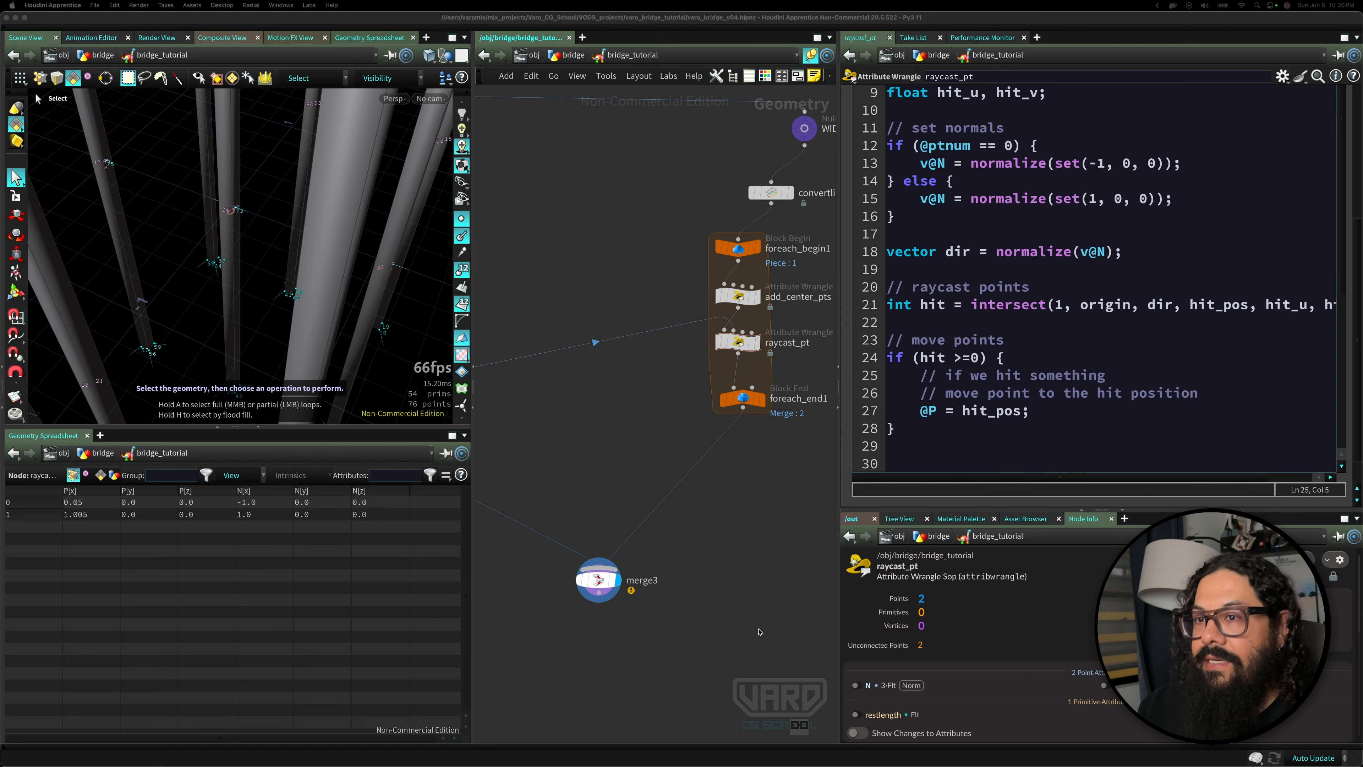
- Insert an Add node between raycast_pt and foreach_end1 and set it to build polygons By Group from all points
{"action": "left_click", "coordinate": [754, 396]}
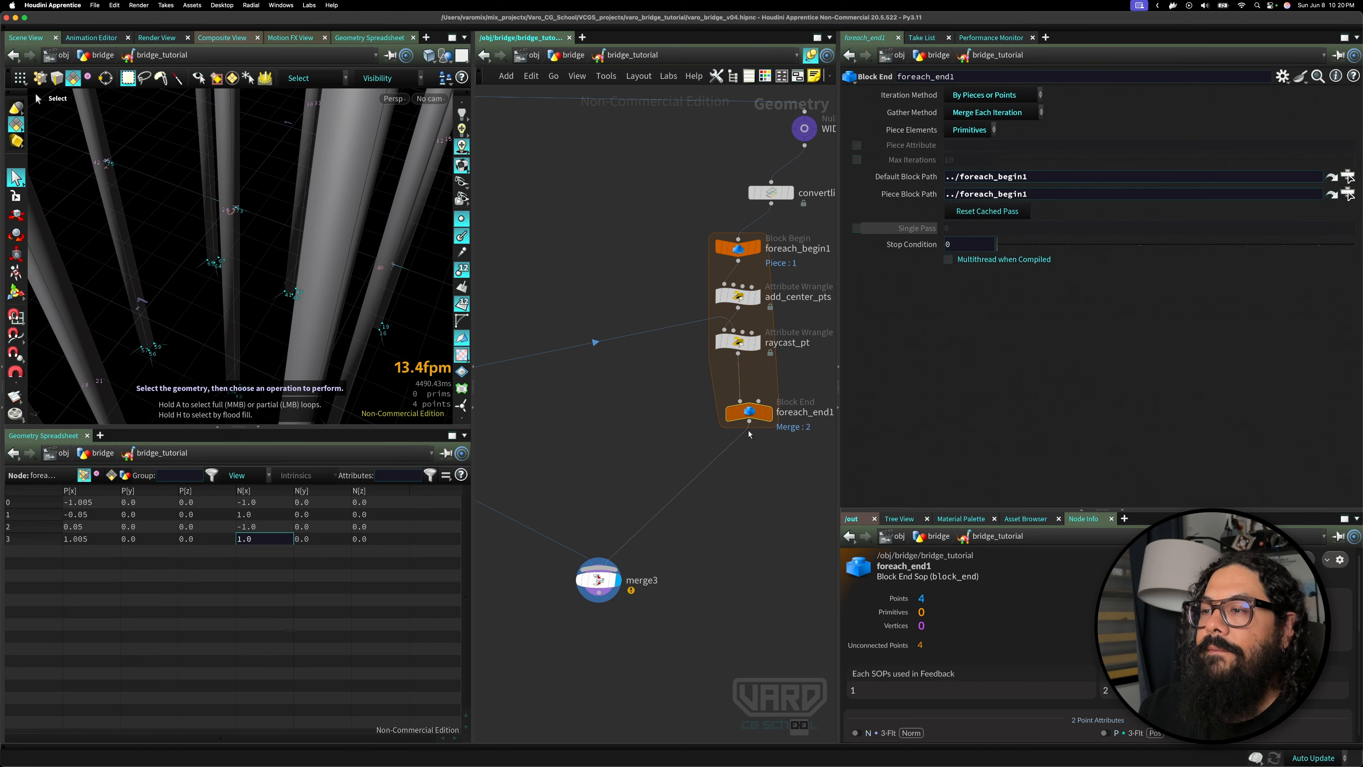
{"action": "left_click_drag", "start_coordinate": [754, 397], "coordinate": [754, 443]}
{"action": "left_click", "coordinate": [757, 342]}
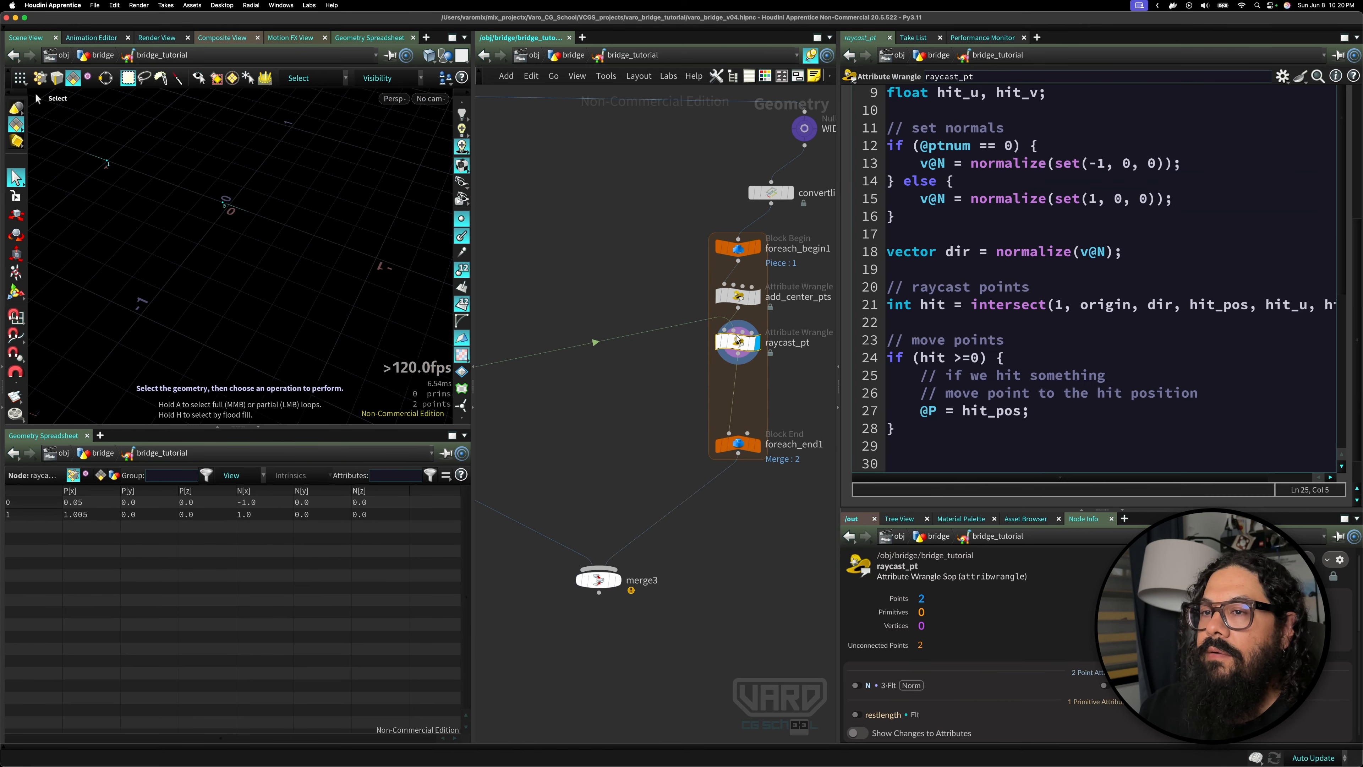
{"action": "key", "text": "Tab"}
{"action": "type", "text": "add"}
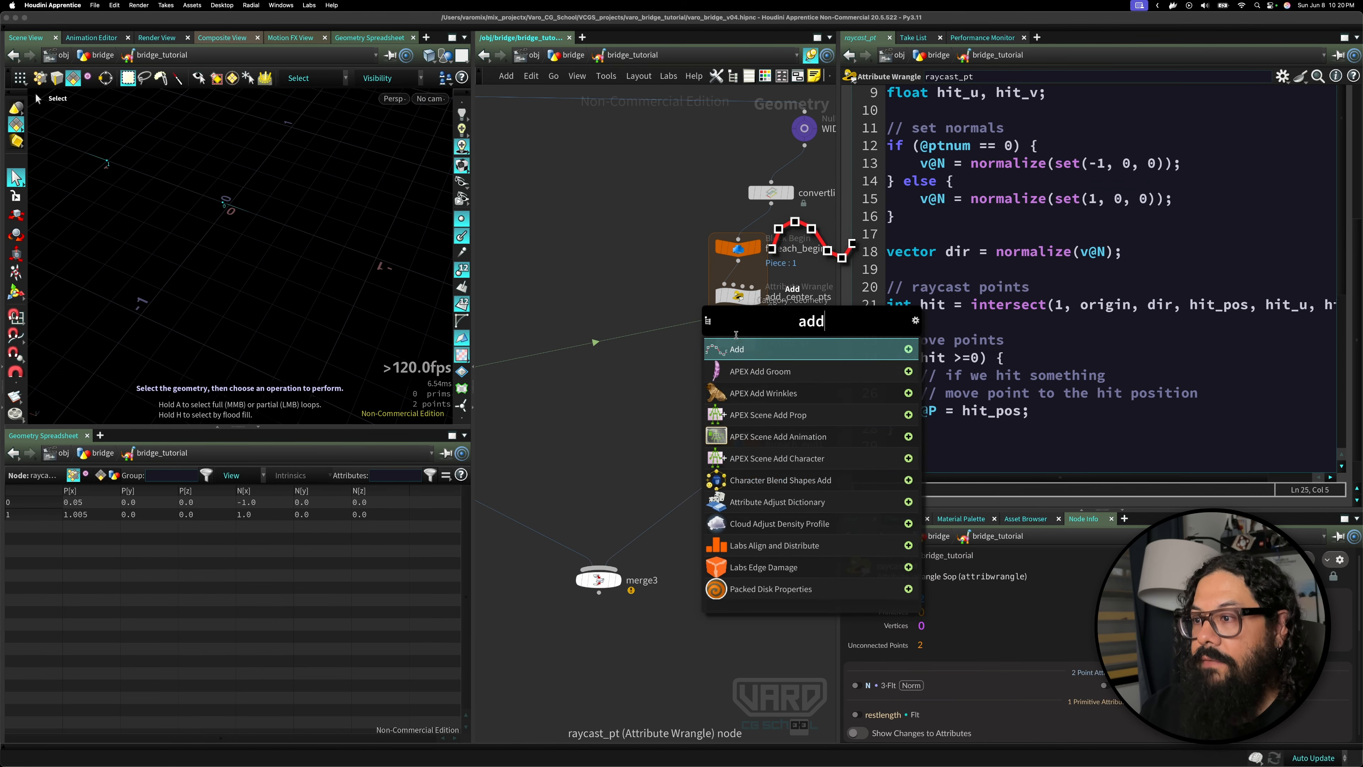
{"action": "key", "text": "Return"}
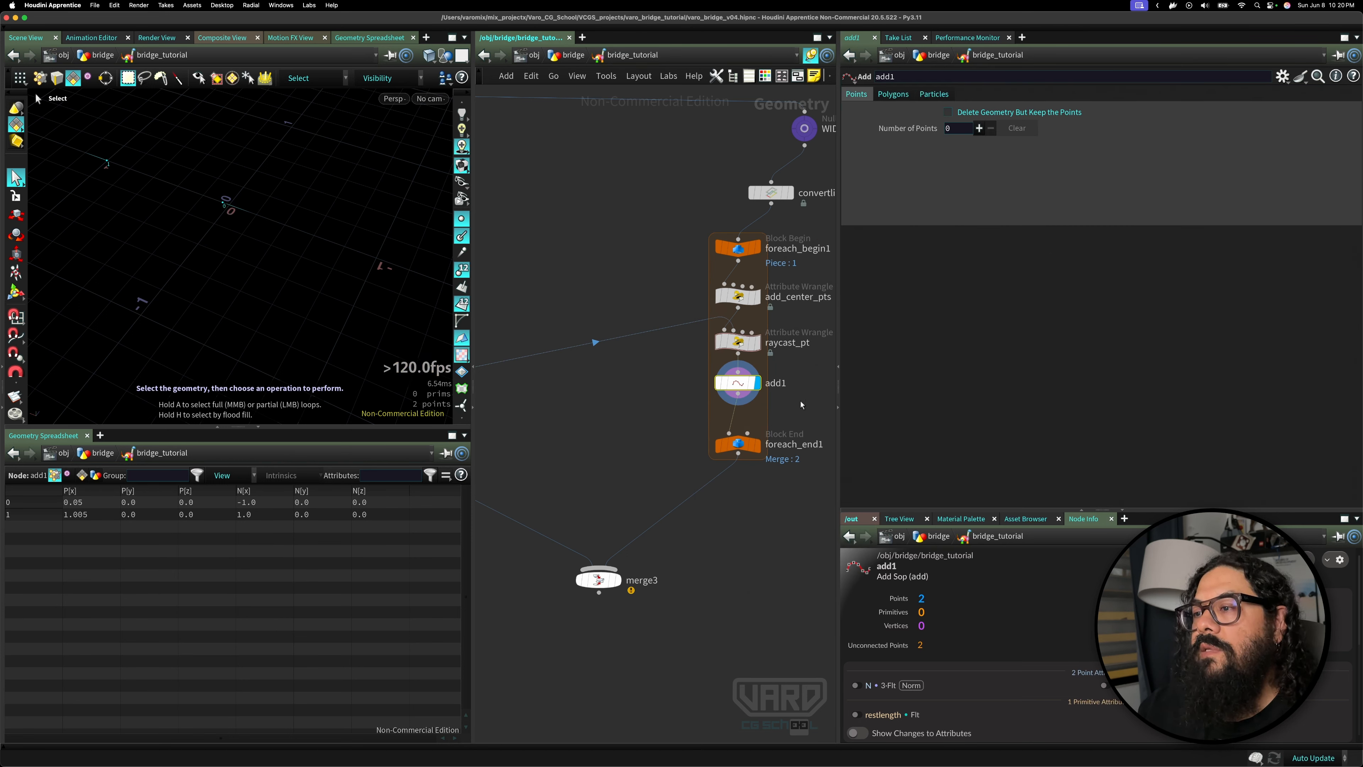
{"action": "left_click", "coordinate": [896, 95]}
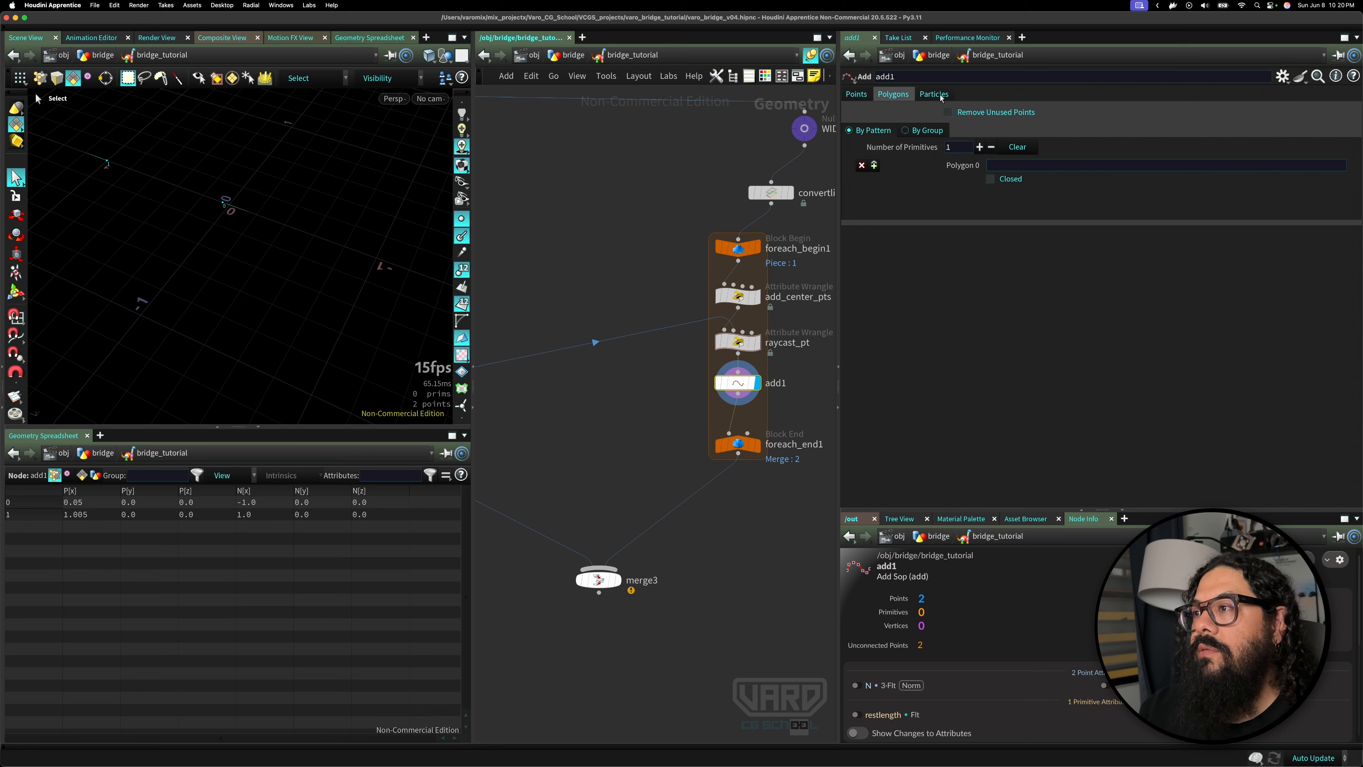
{"action": "left_click", "coordinate": [923, 132]}
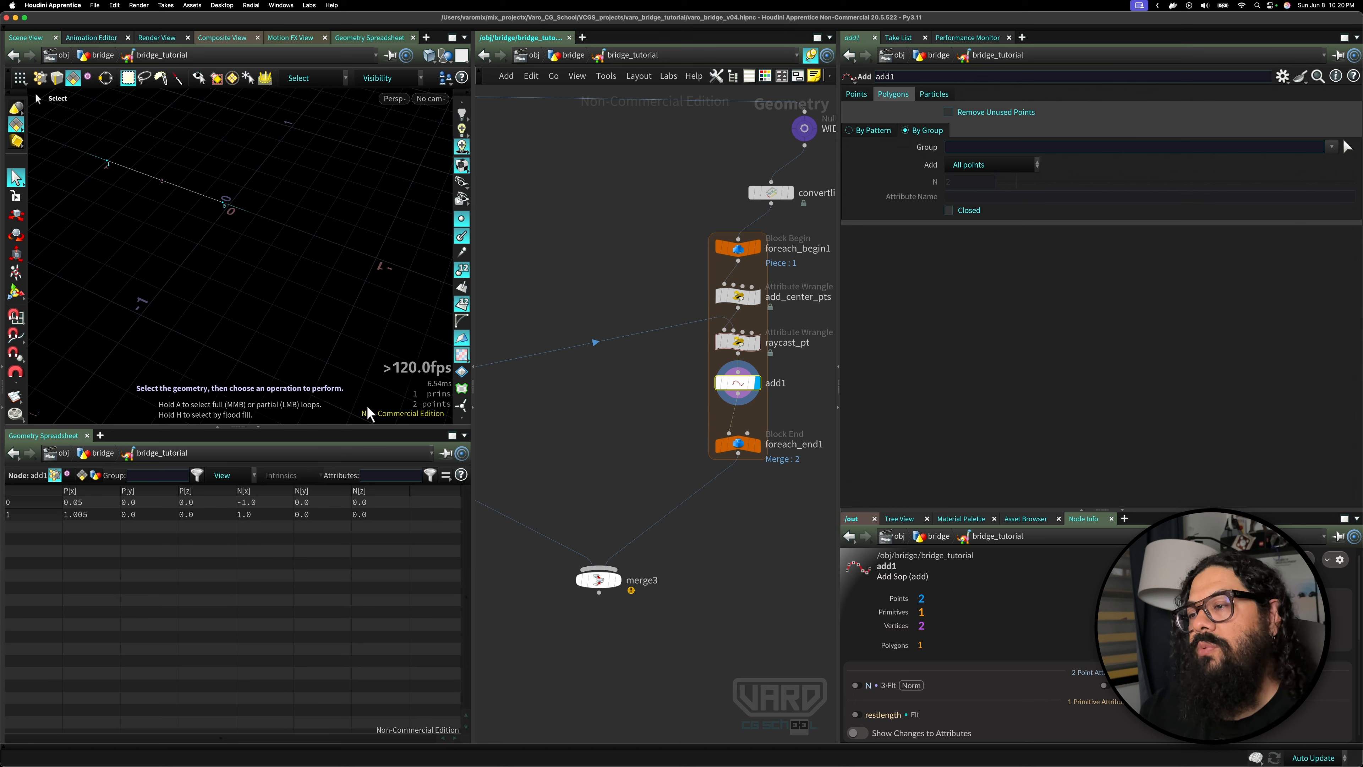
- Display merge3 and inspect the connecting lines between the towers from several angles
{"action": "left_click", "coordinate": [622, 584]}
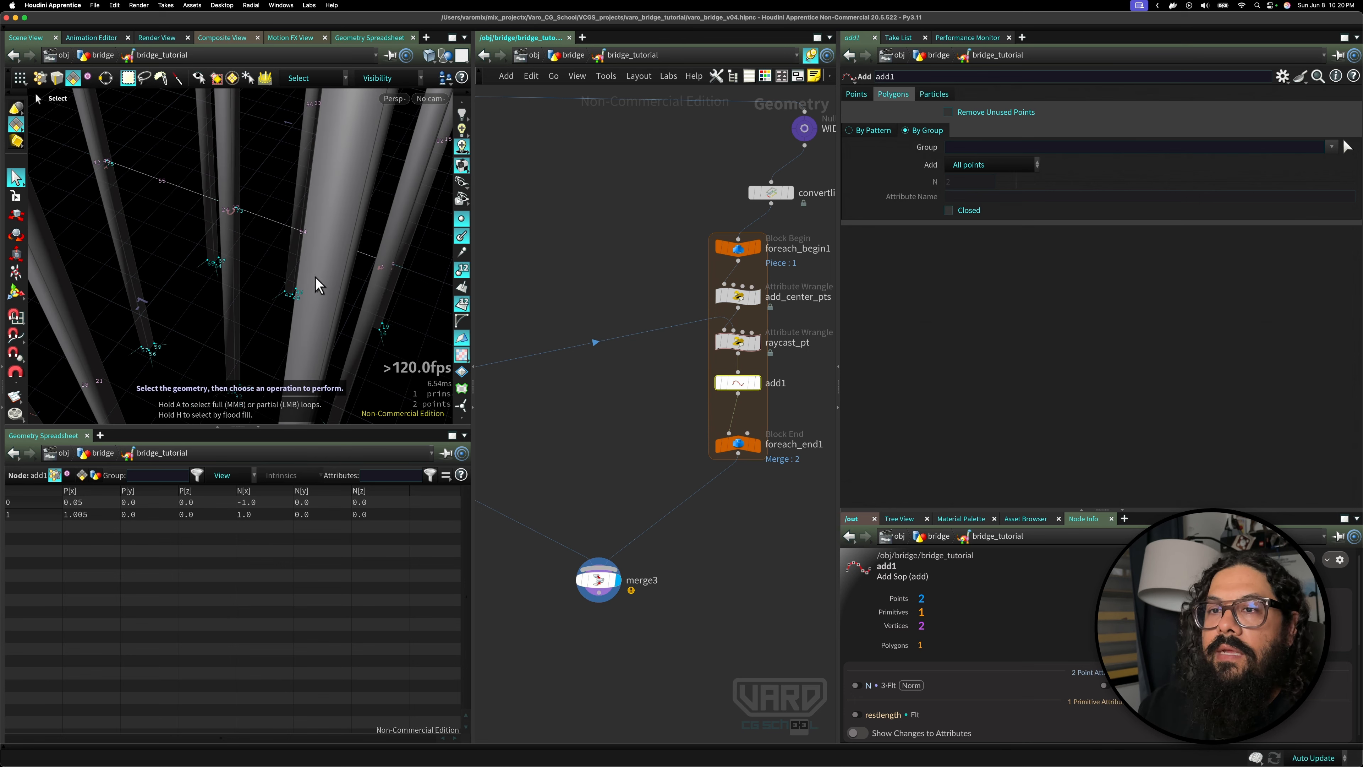
{"action": "left_click_drag", "start_coordinate": [343, 268], "coordinate": [305, 245], "text": "alt"}
{"action": "scroll", "coordinate": [306, 252], "scroll_direction": "up", "scroll_amount": 5}
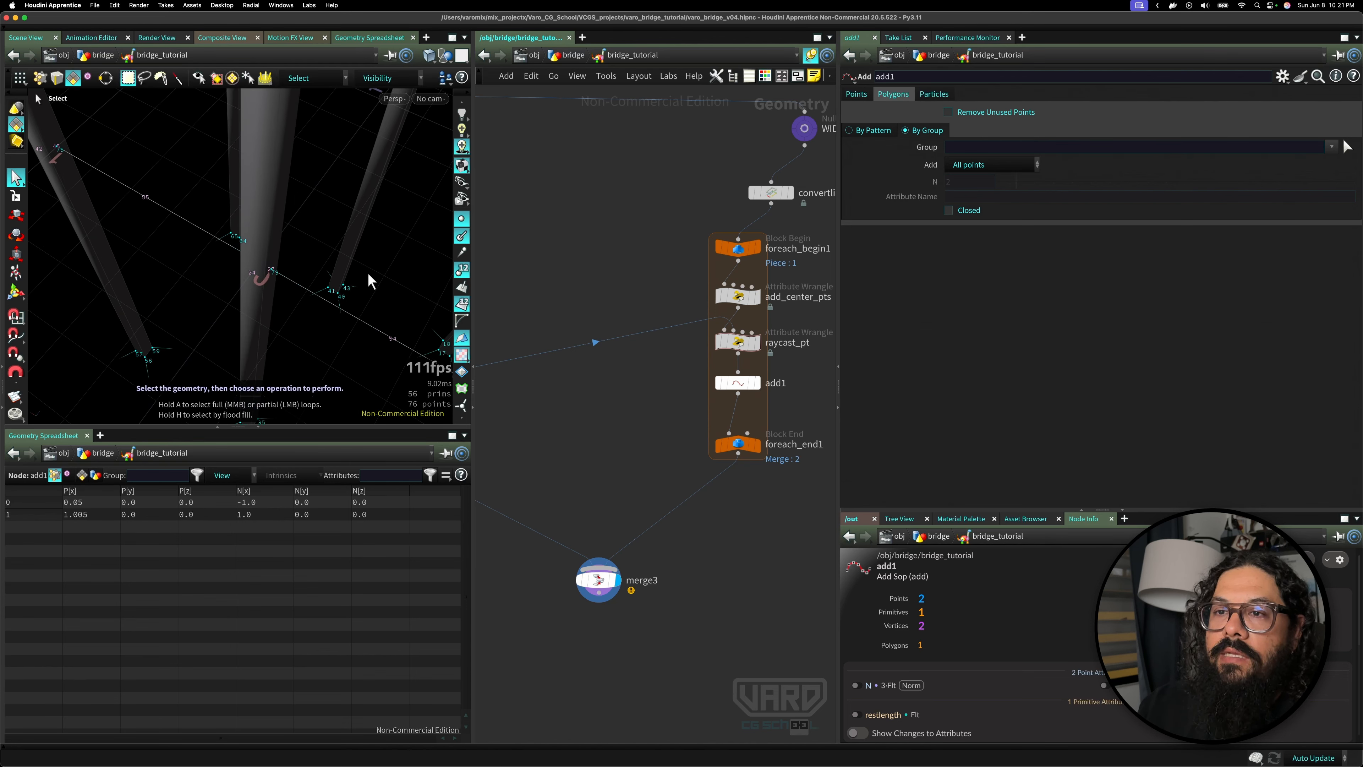
{"action": "left_click_drag", "start_coordinate": [368, 277], "coordinate": [433, 267], "text": "alt"}
- Open the bridge_tutorial asset's parameters in a separate window
{"action": "right_click", "coordinate": [633, 55]}
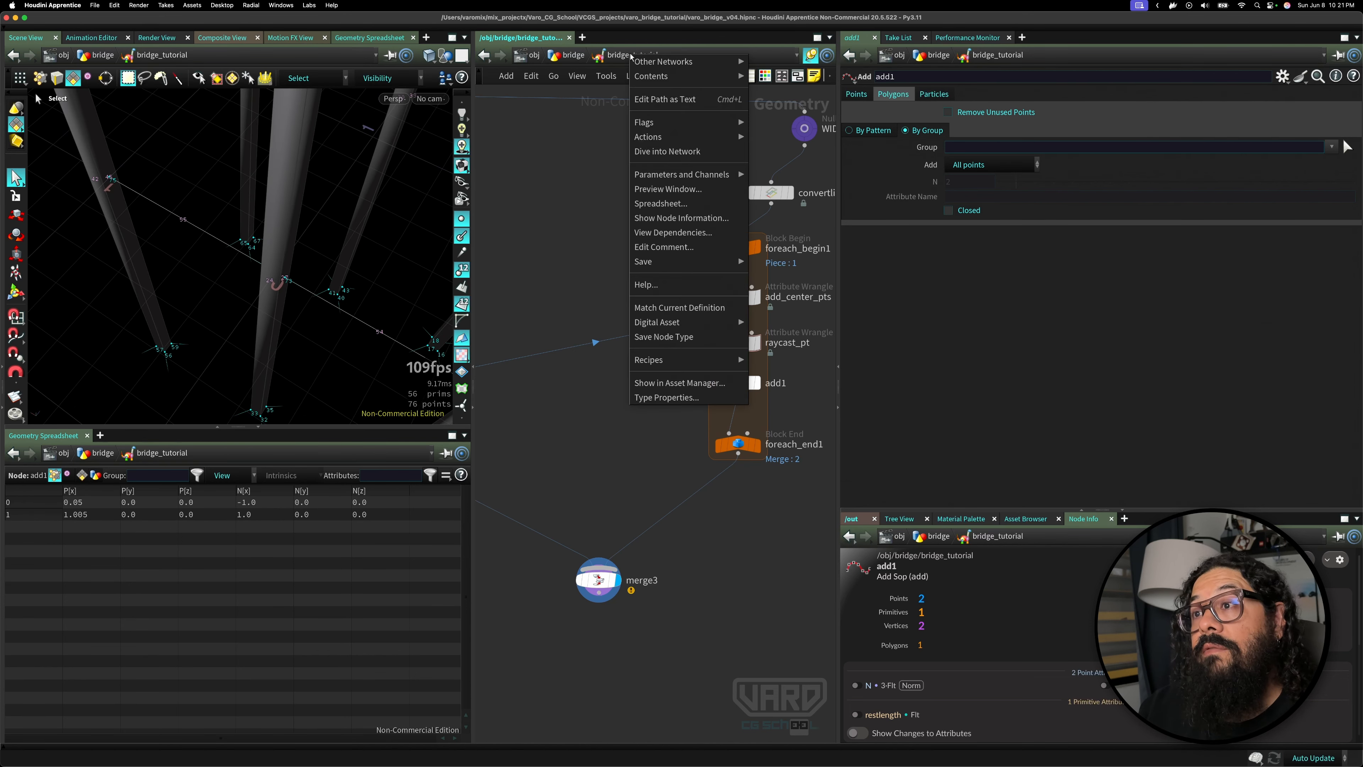
{"action": "mouse_move", "coordinate": [682, 174]}
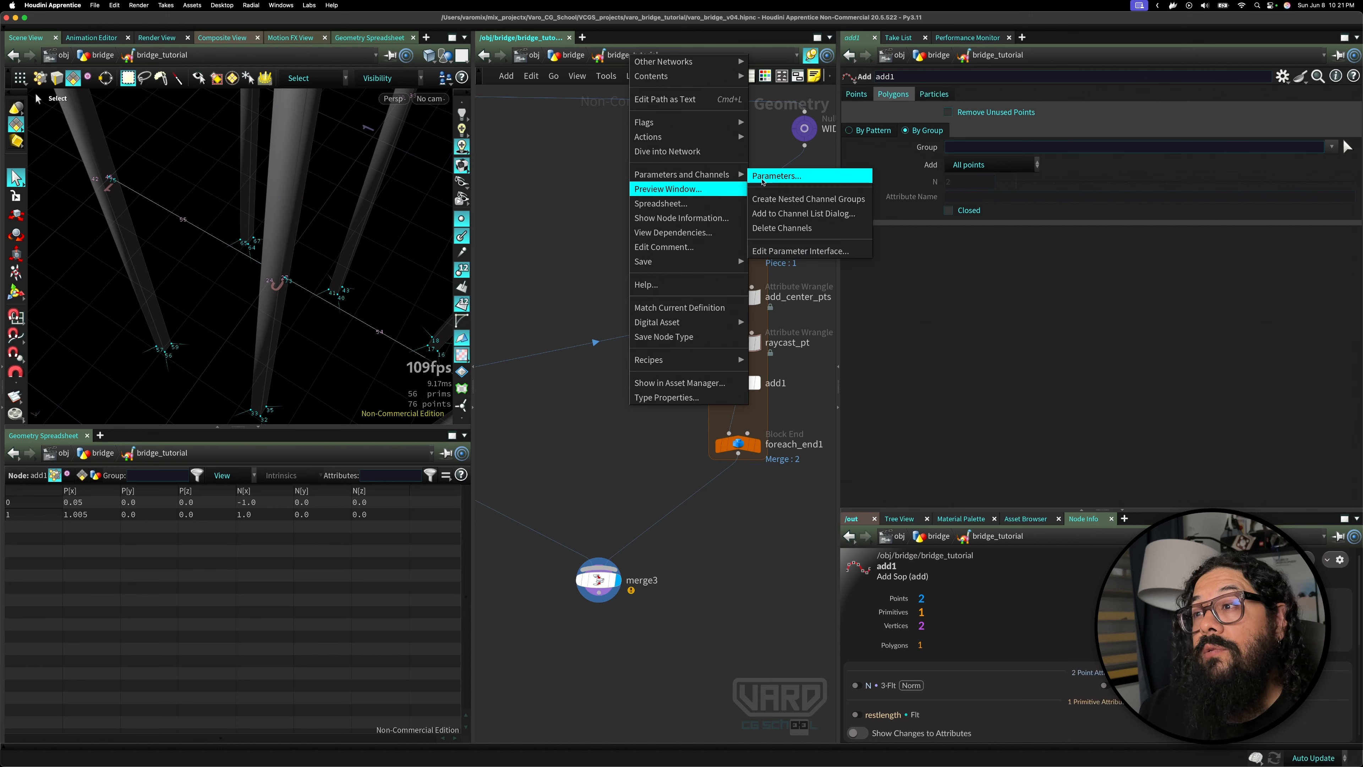
{"action": "left_click", "coordinate": [778, 175]}
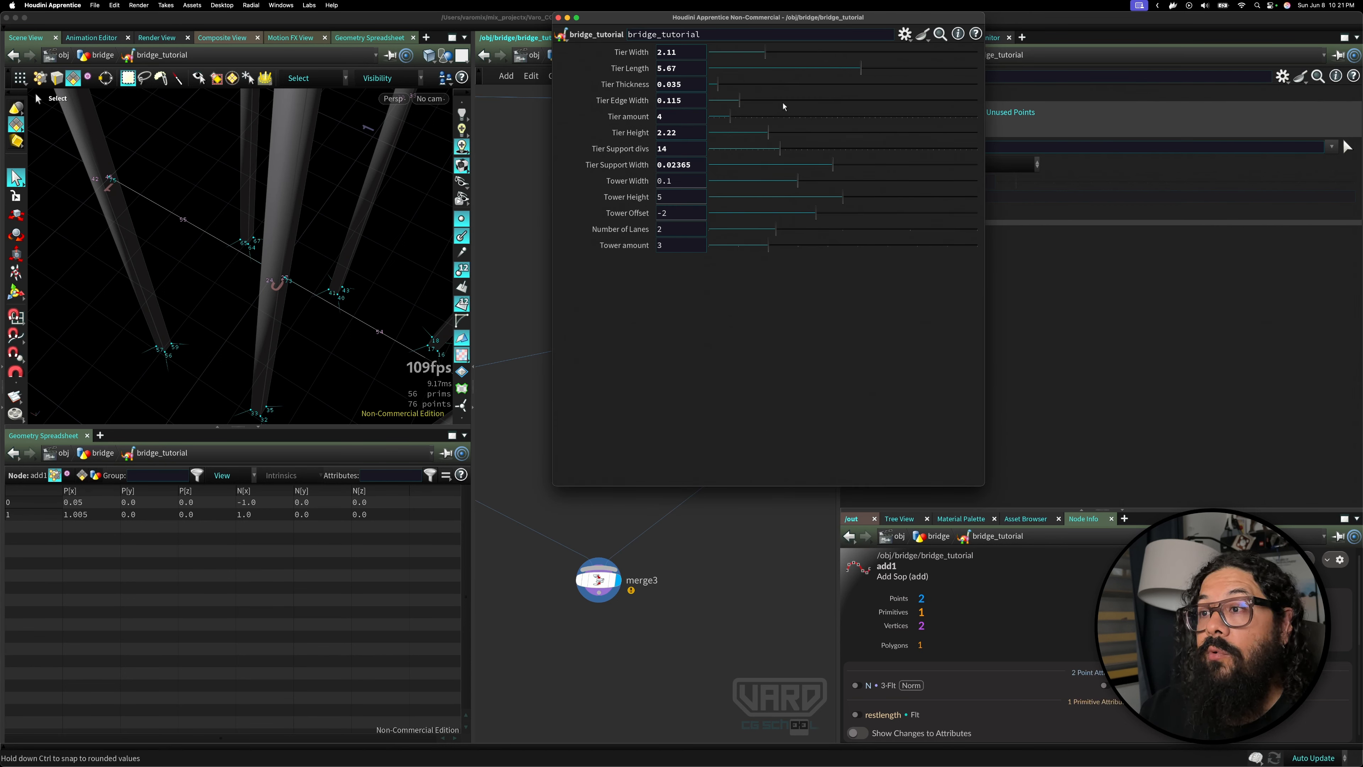
- Test the Tower Width at 0.1697, set it to 0.1066, and close the bridge_tutorial parameter window
{"action": "left_click_drag", "start_coordinate": [747, 18], "coordinate": [717, 180]}
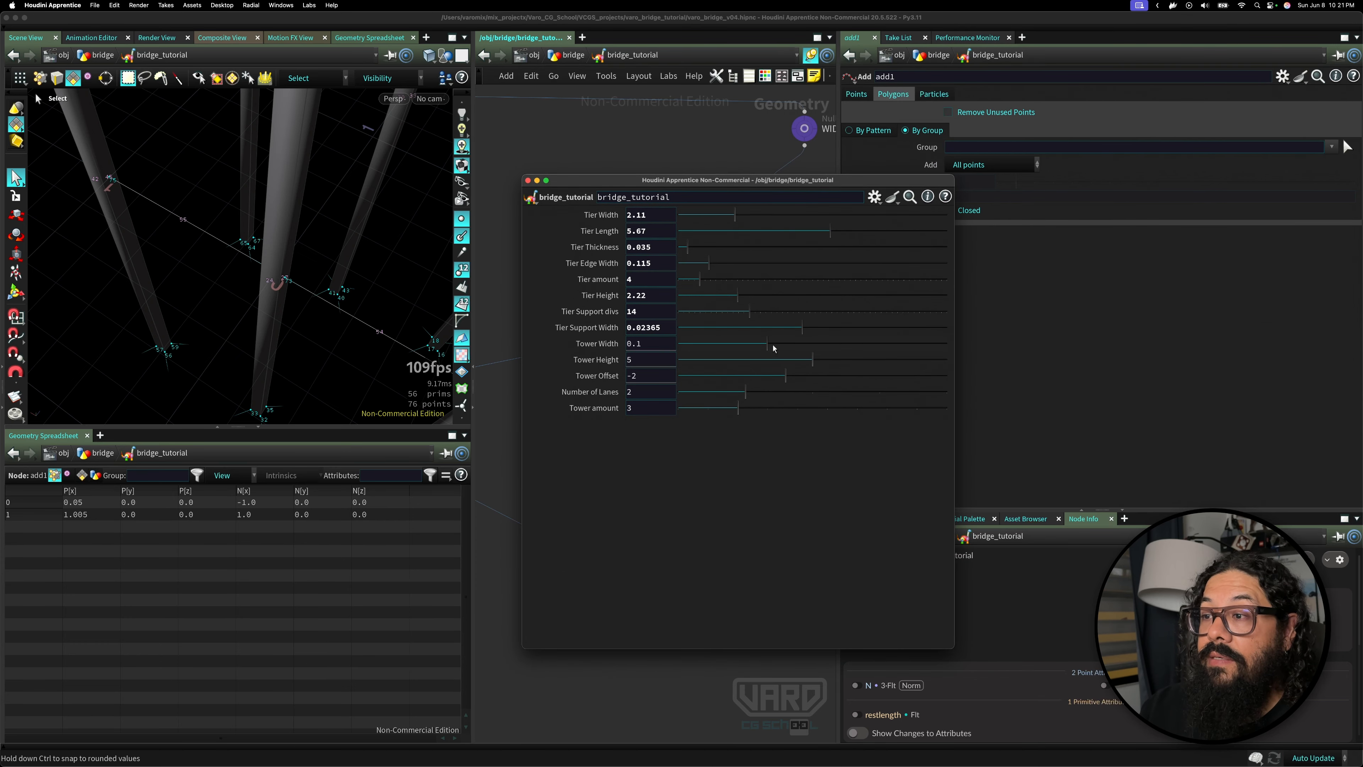
{"action": "left_click_drag", "start_coordinate": [774, 348], "coordinate": [835, 343]}
{"action": "right_click_drag", "start_coordinate": [331, 283], "coordinate": [364, 282], "text": "alt"}
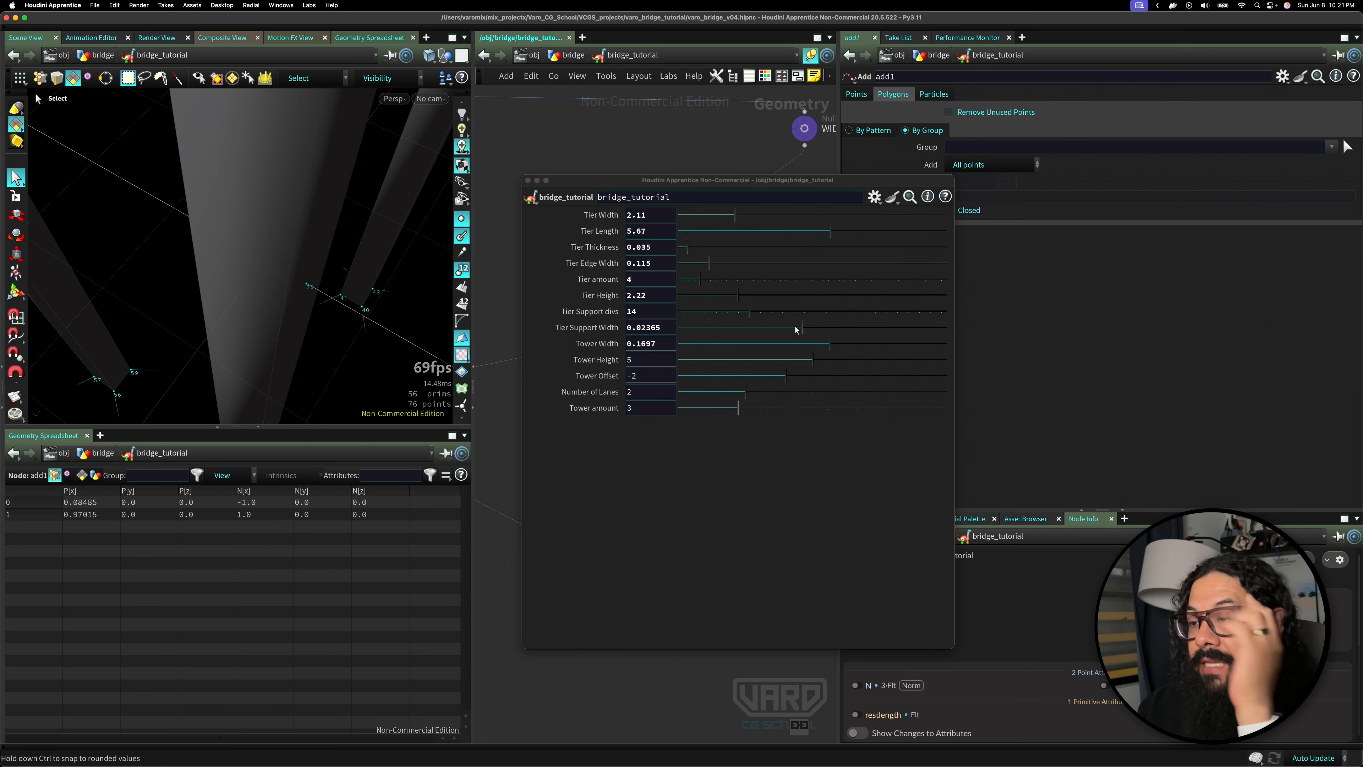
{"action": "left_click_drag", "start_coordinate": [831, 348], "coordinate": [773, 344]}
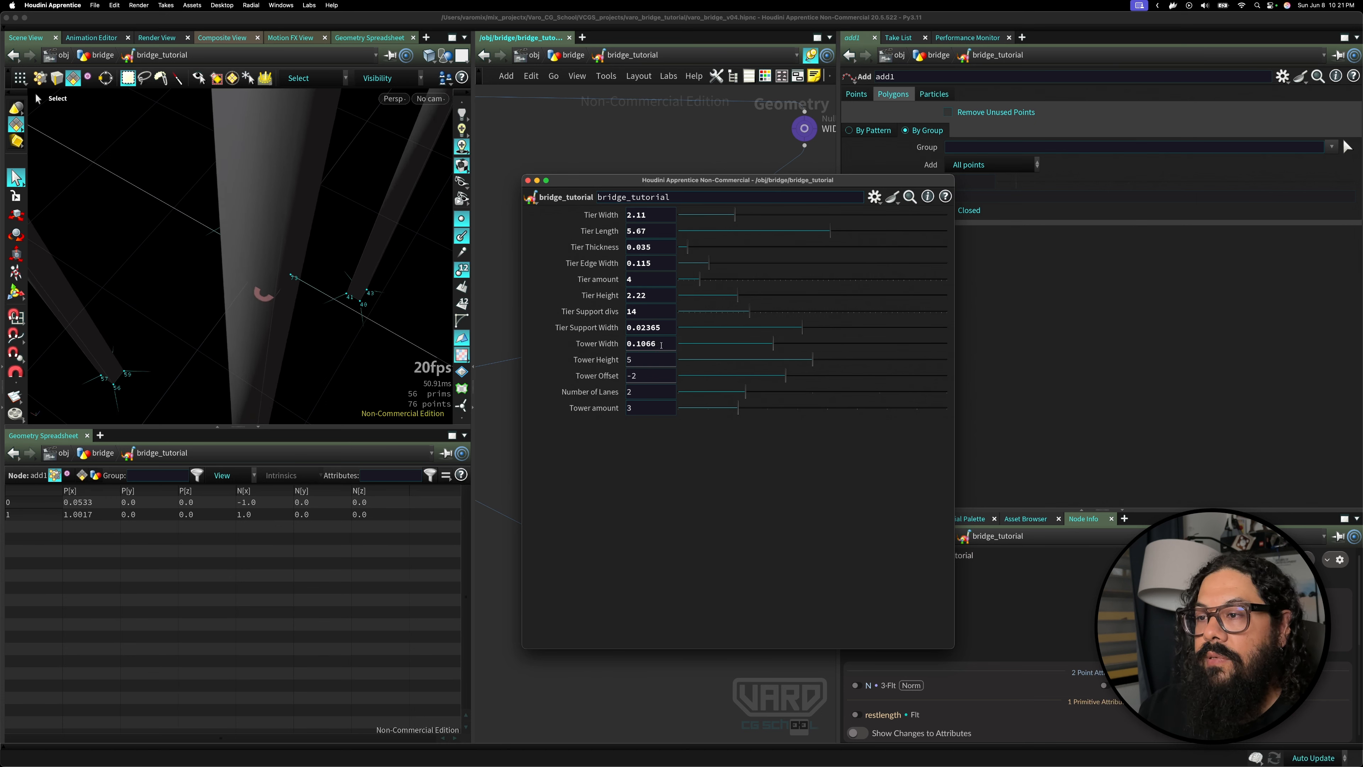
{"action": "left_click_drag", "start_coordinate": [661, 345], "coordinate": [637, 345]}
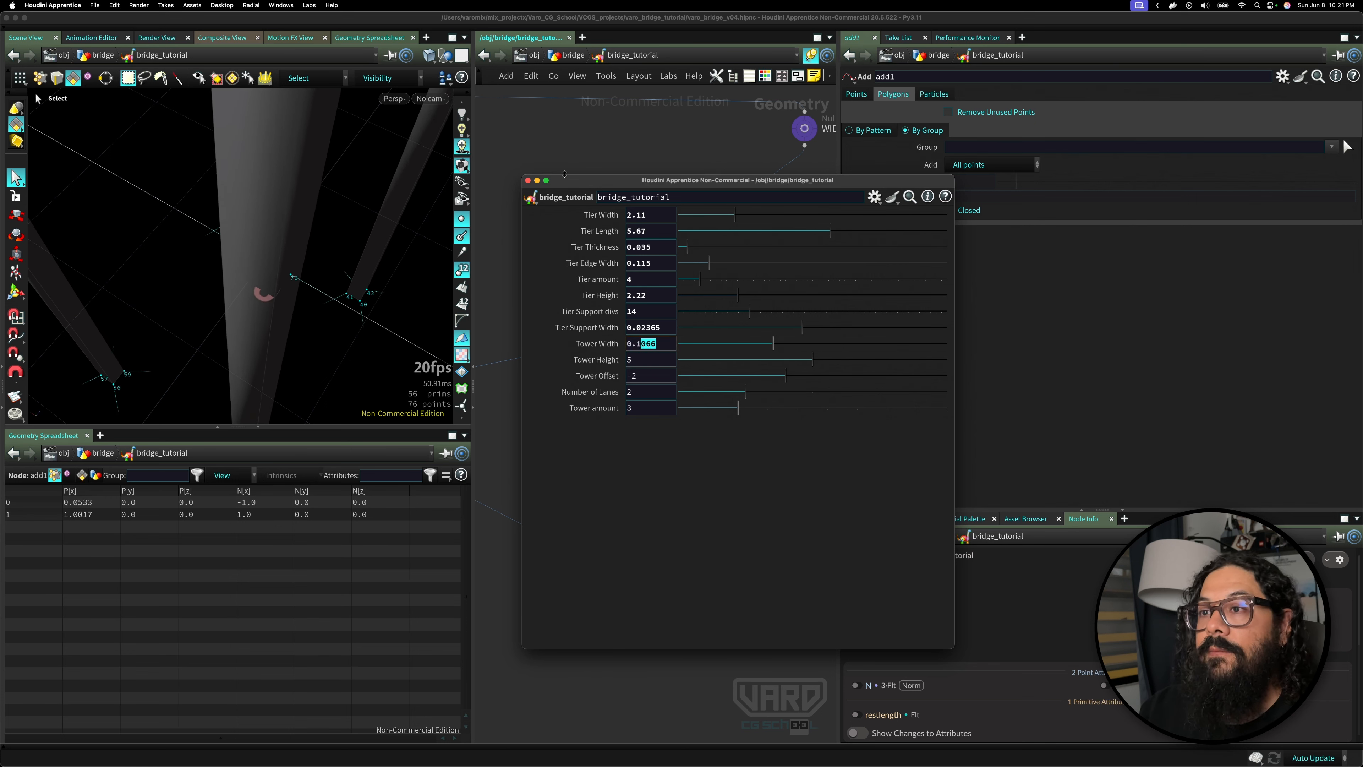
{"action": "left_click", "coordinate": [528, 180]}
{"action": "key", "text": "Escape"}
{"action": "left_click_drag", "start_coordinate": [332, 369], "coordinate": [186, 303]}
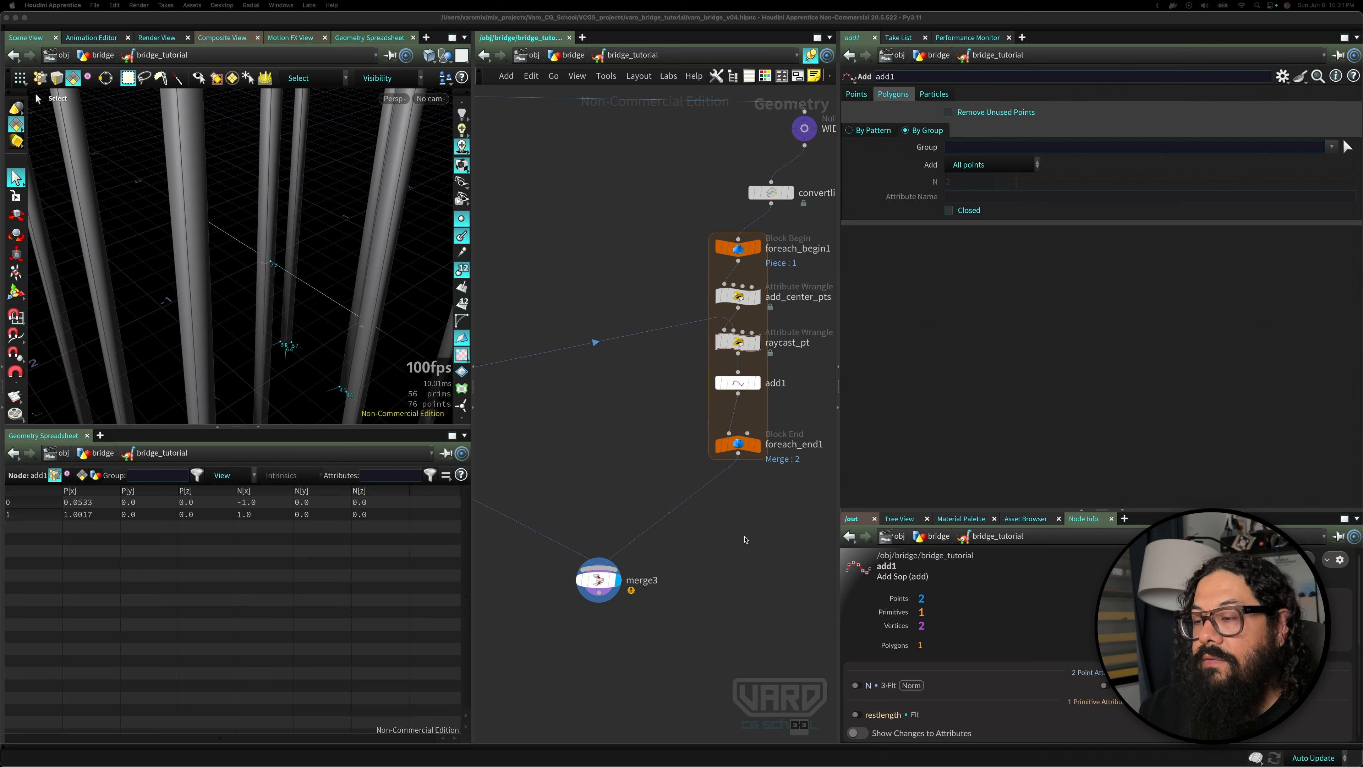
- Add a Sweep node below foreach_end1, fed by the foreach_end1 output, and display it
{"action": "scroll", "coordinate": [690, 510], "scroll_direction": "down", "scroll_amount": 6}
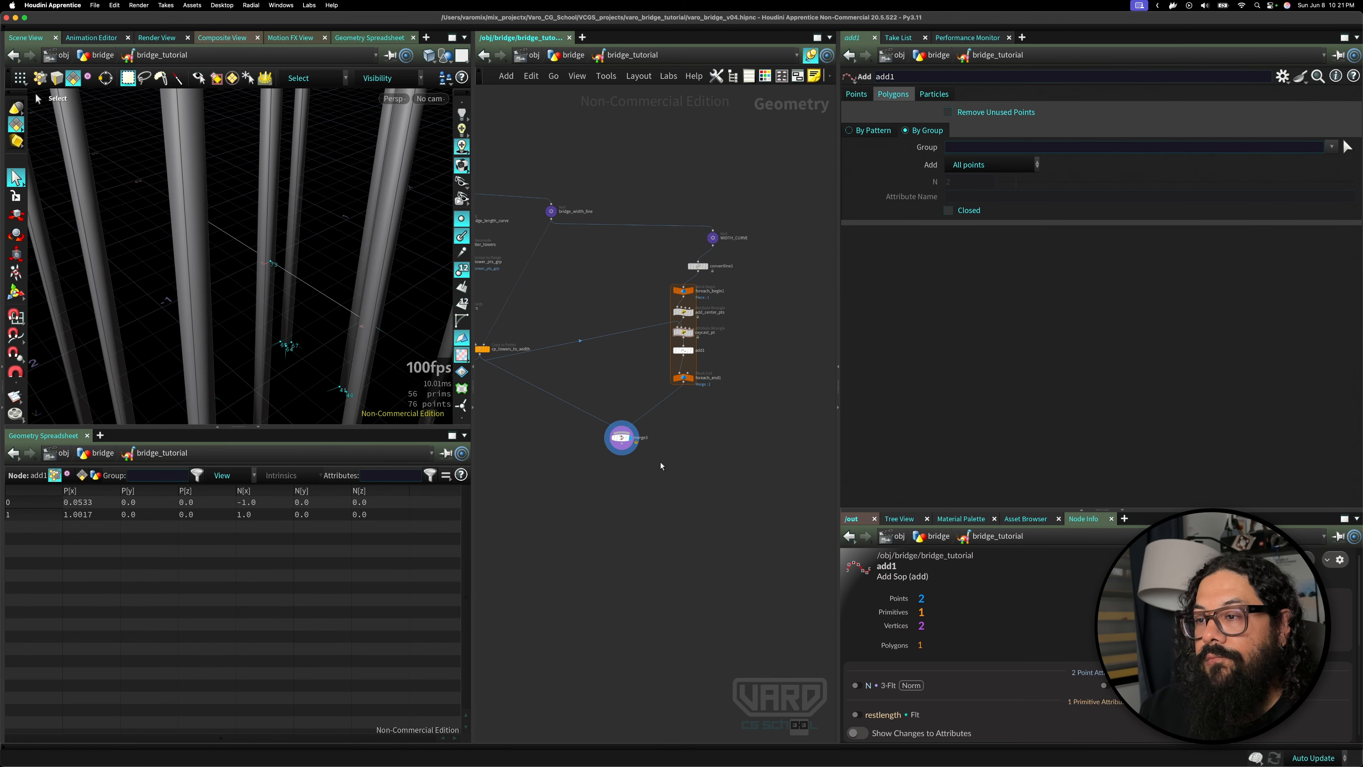
{"action": "key", "text": "Tab"}
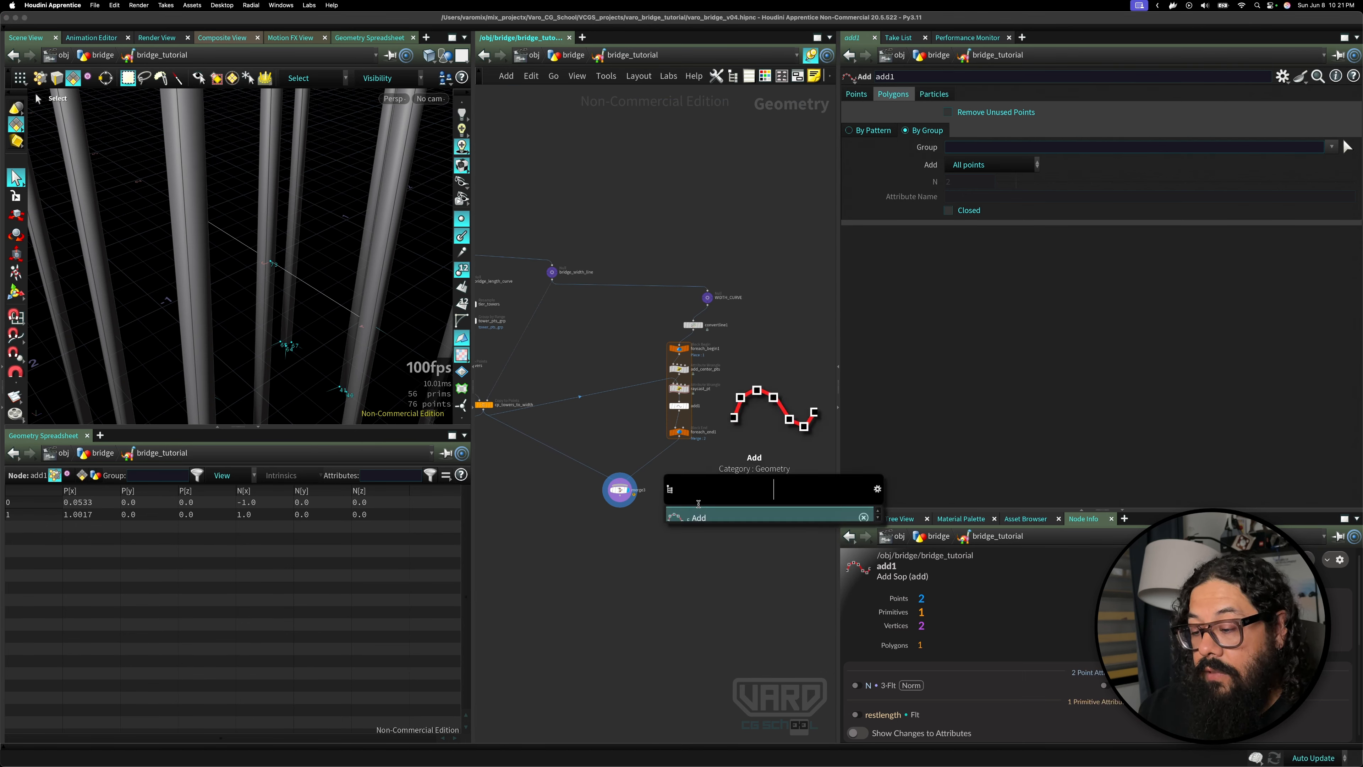
{"action": "type", "text": "sweep"}
{"action": "key", "text": "Return"}
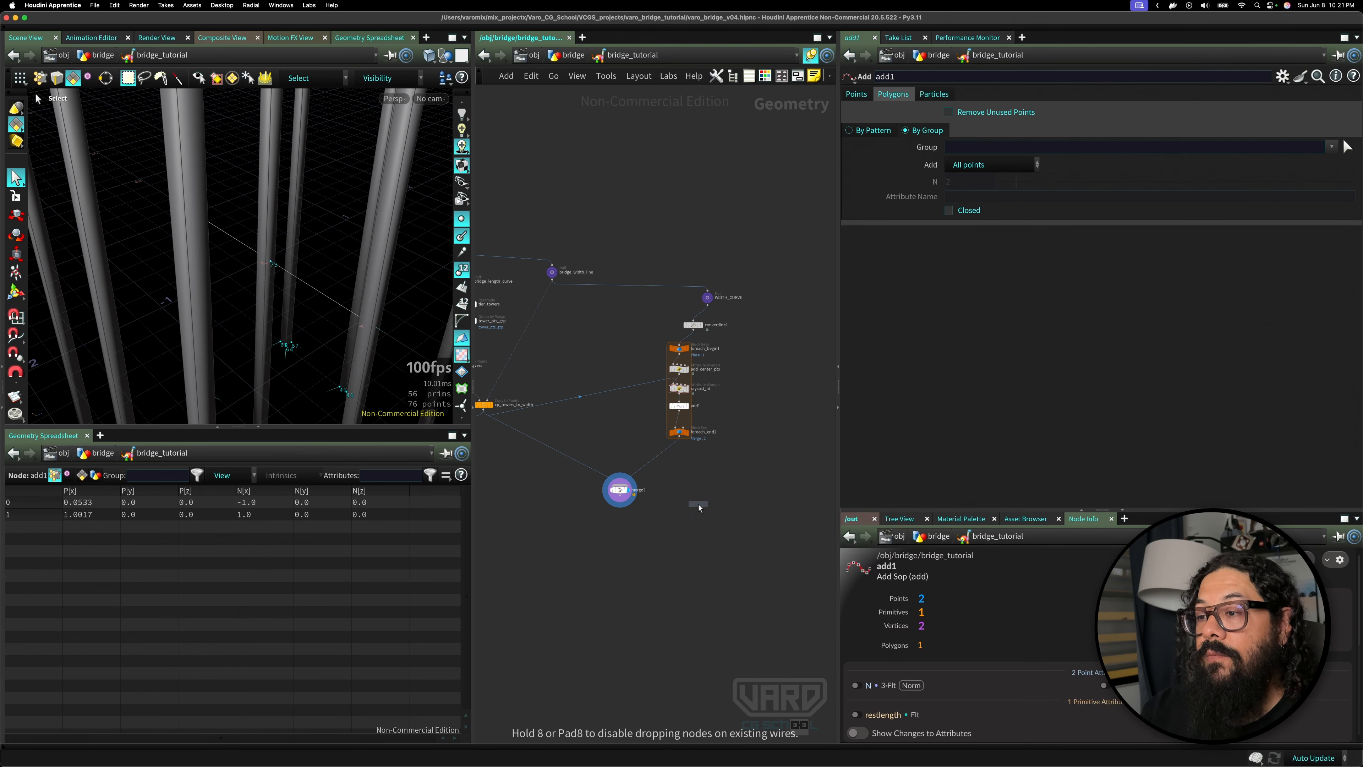
{"action": "left_click", "coordinate": [675, 502]}
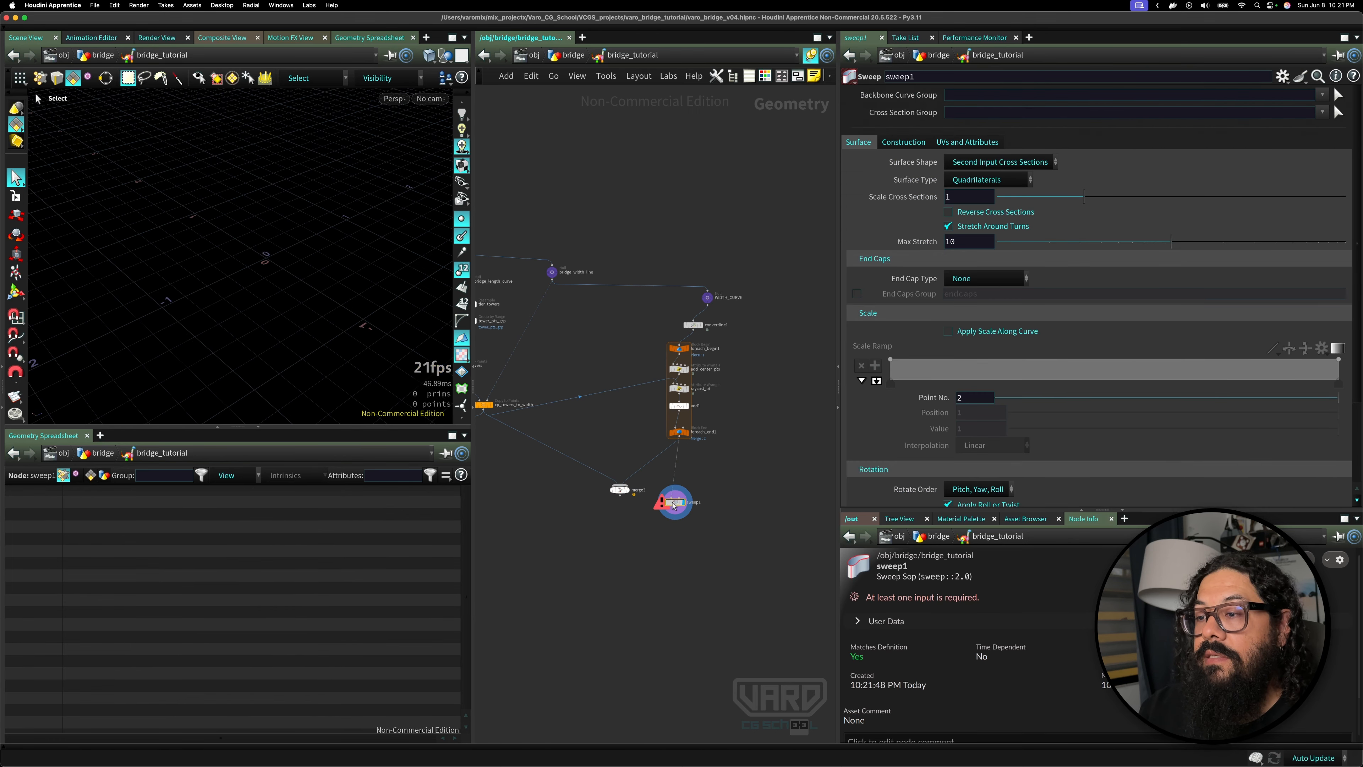
{"action": "left_click_drag", "start_coordinate": [677, 503], "coordinate": [684, 467]}
{"action": "scroll", "coordinate": [682, 483], "scroll_direction": "up", "scroll_amount": 5}
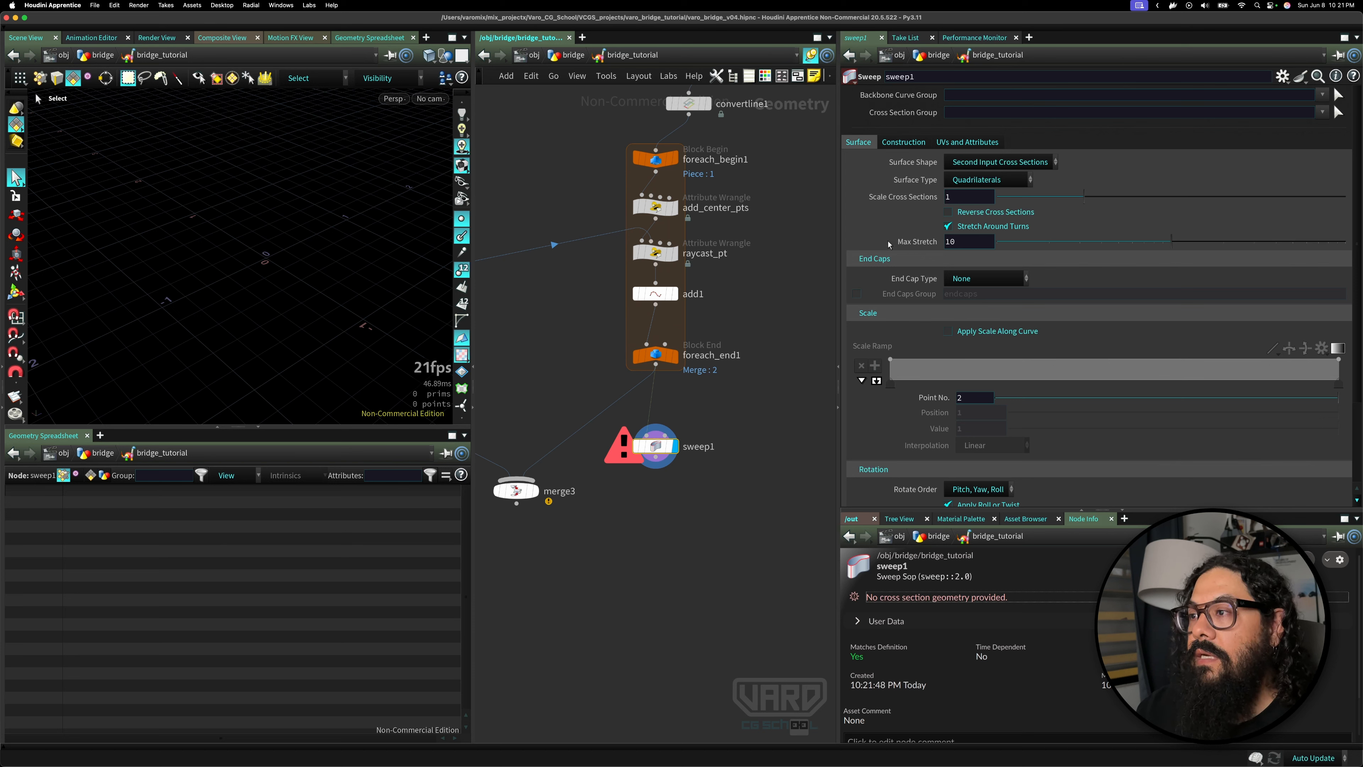
- Set sweep1 to a Square Tube surface shape with 1 column and Single Polygon end caps
{"action": "left_click", "coordinate": [1002, 162]}
{"action": "left_click", "coordinate": [987, 206]}
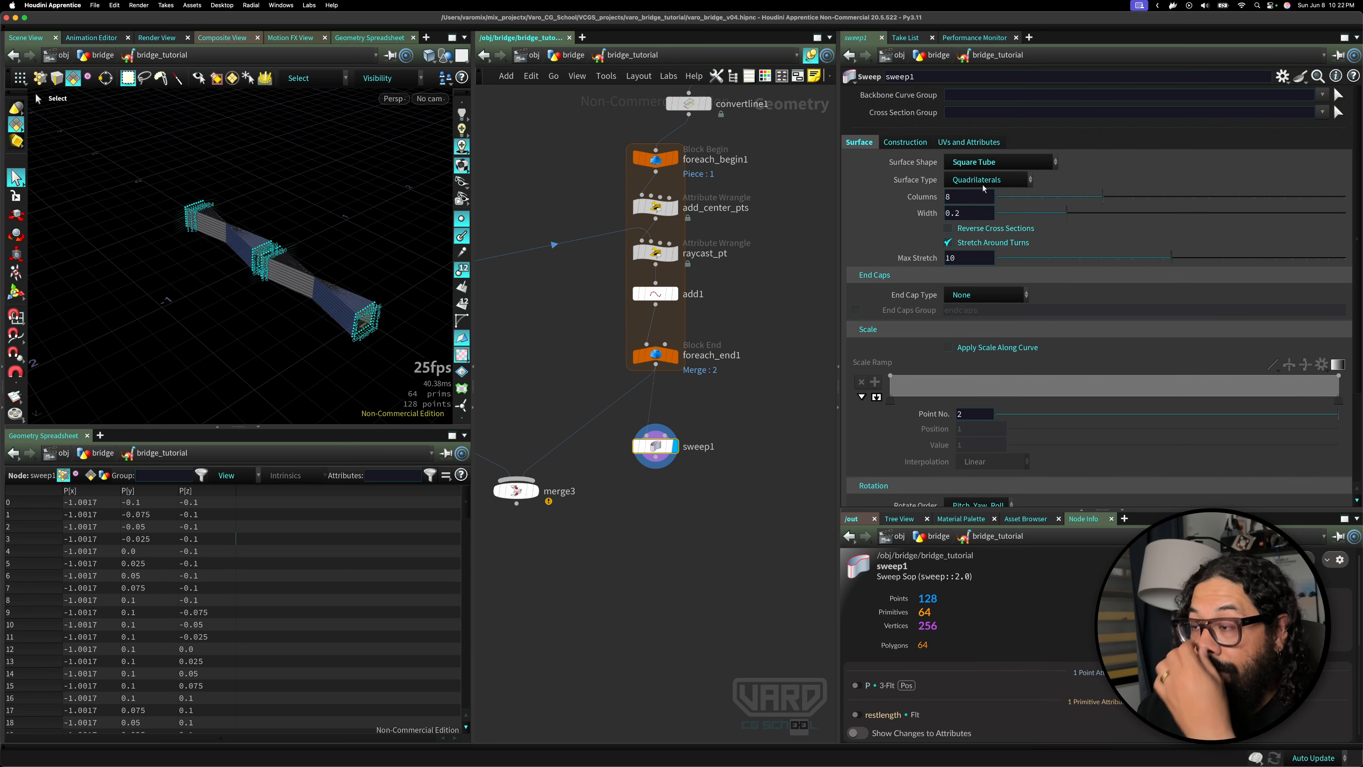
{"action": "left_click_drag", "start_coordinate": [1014, 199], "coordinate": [989, 205]}
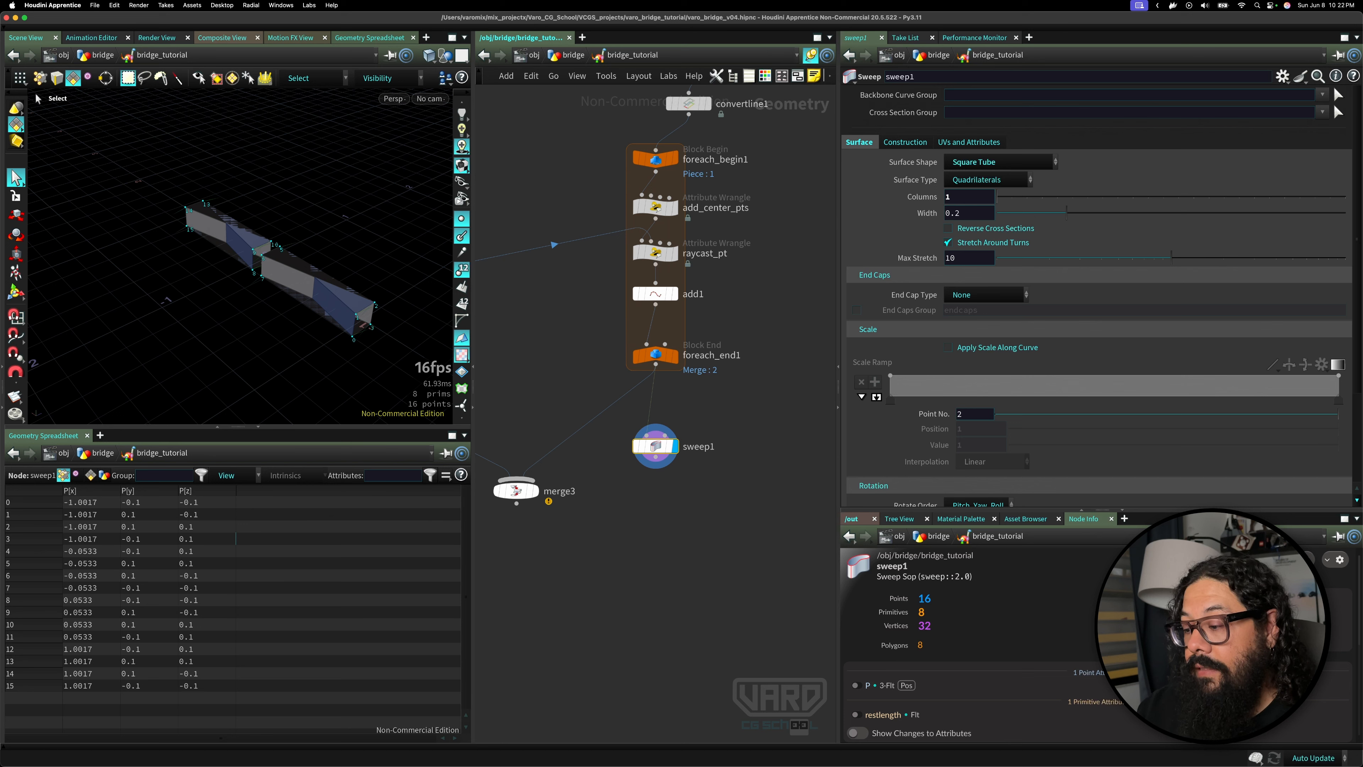
{"action": "left_click", "coordinate": [956, 297]}
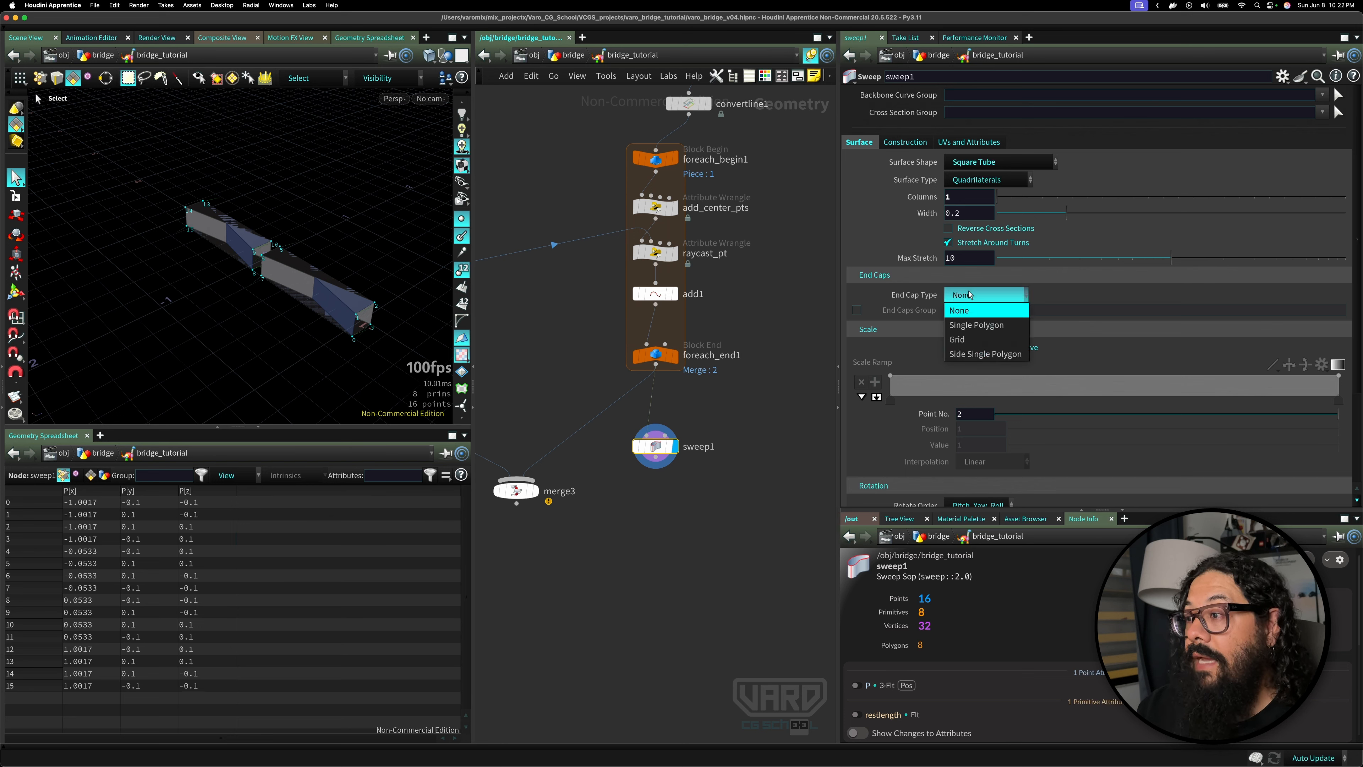
{"action": "left_click", "coordinate": [974, 310]}
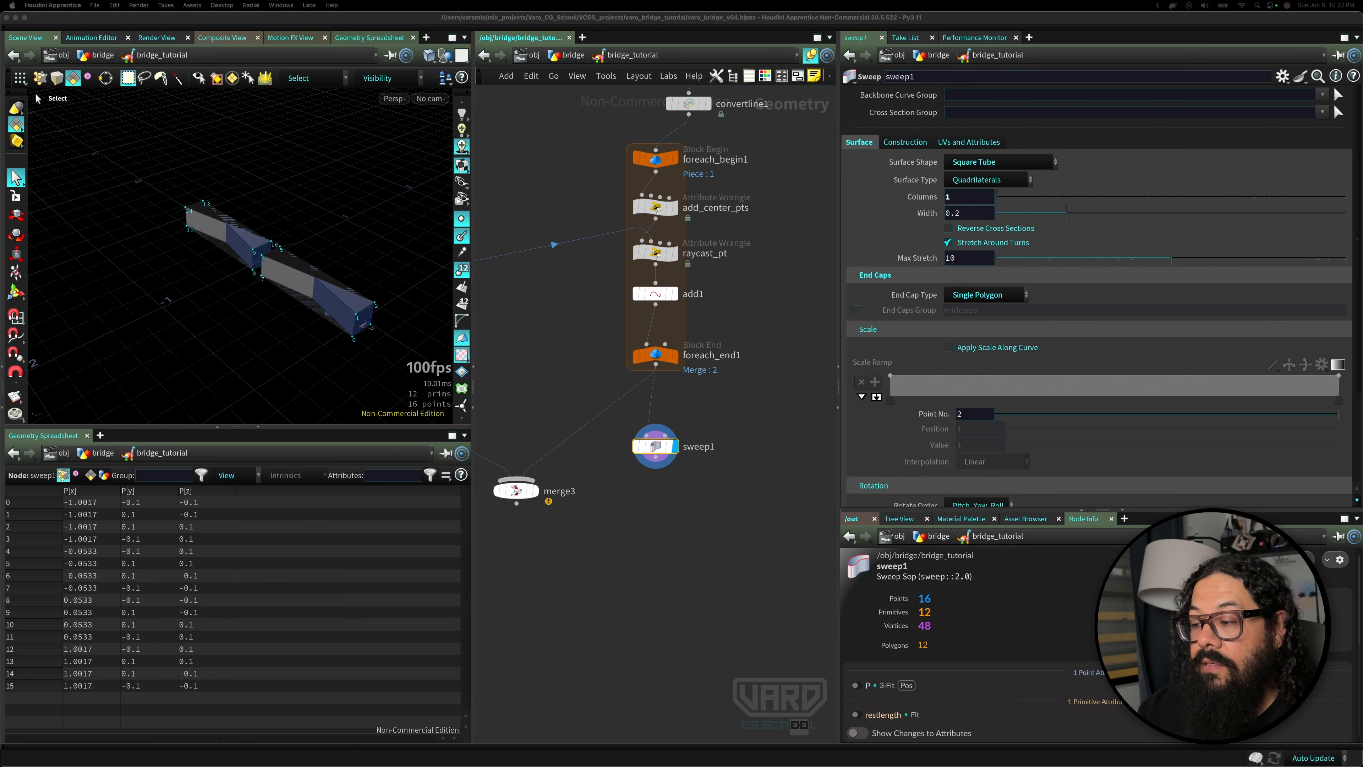
{"action": "left_click", "coordinate": [375, 369]}
{"action": "left_click_drag", "start_coordinate": [350, 356], "coordinate": [244, 306], "text": "alt"}
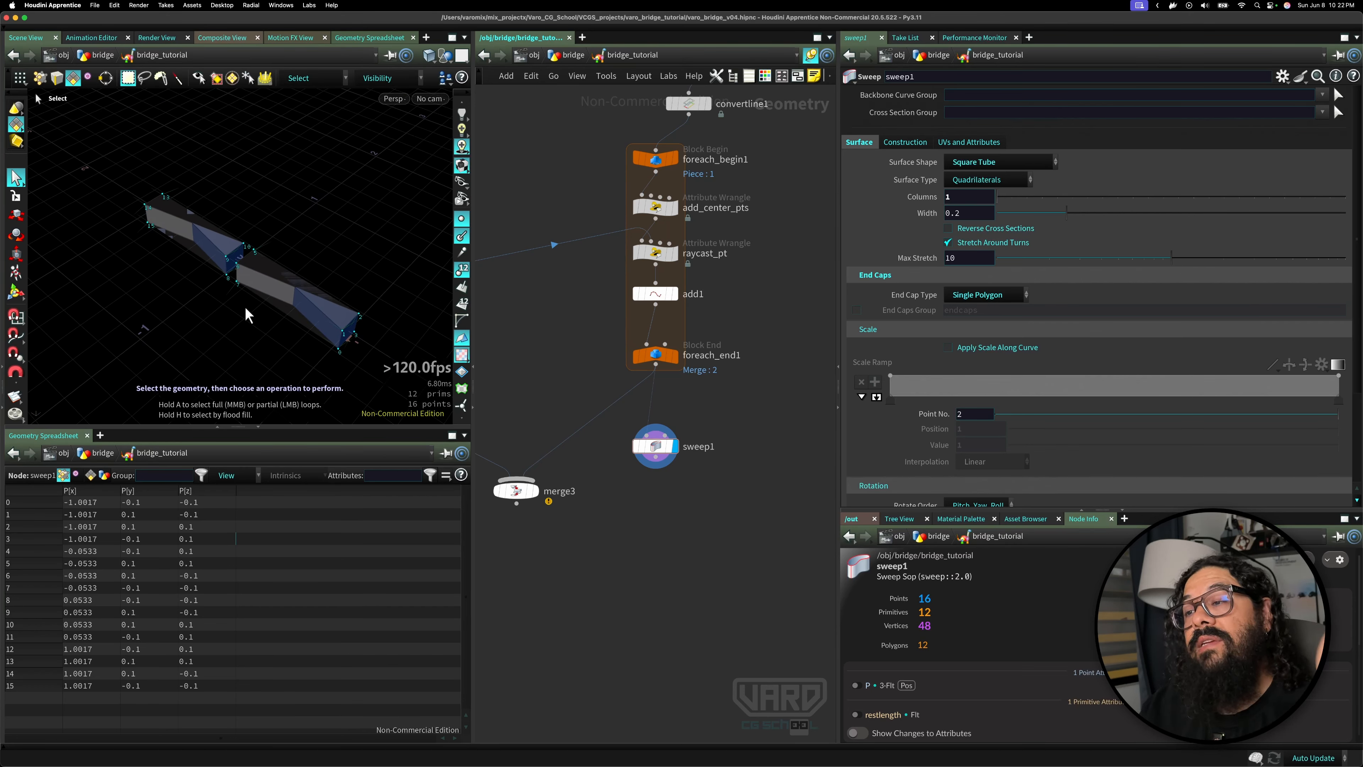
- Insert a PolyFrame node between foreach_end1 and sweep1
{"action": "key", "text": "Tab"}
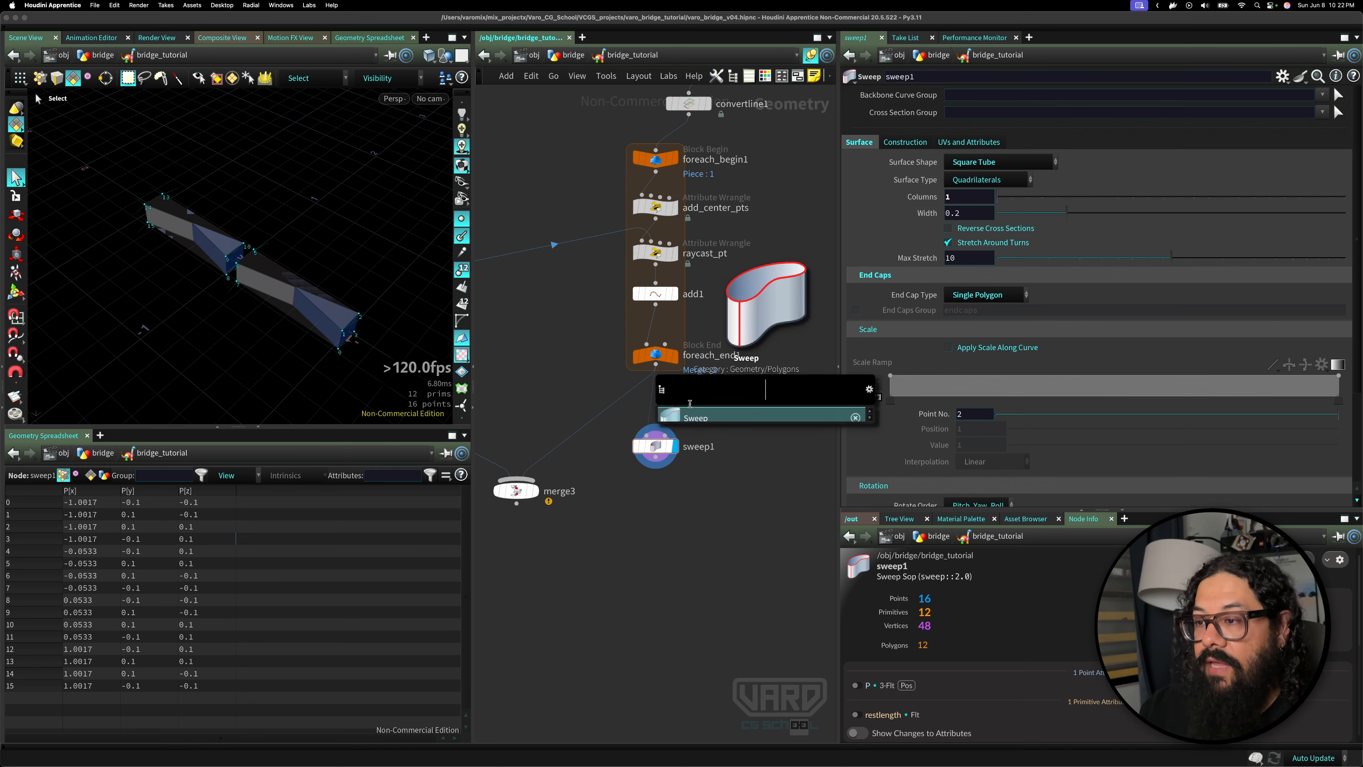
{"action": "type", "text": "frame"}
{"action": "key", "text": "Return"}
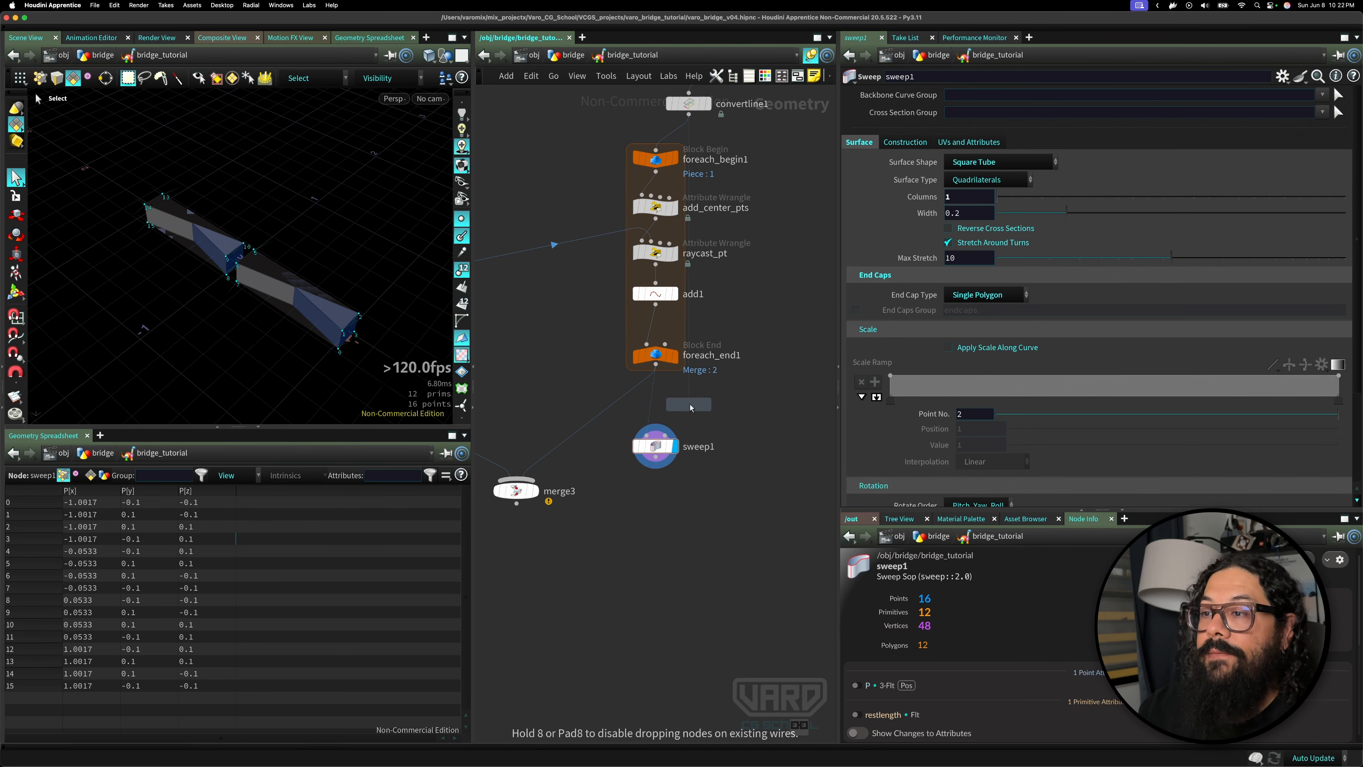
{"action": "left_click", "coordinate": [658, 411]}
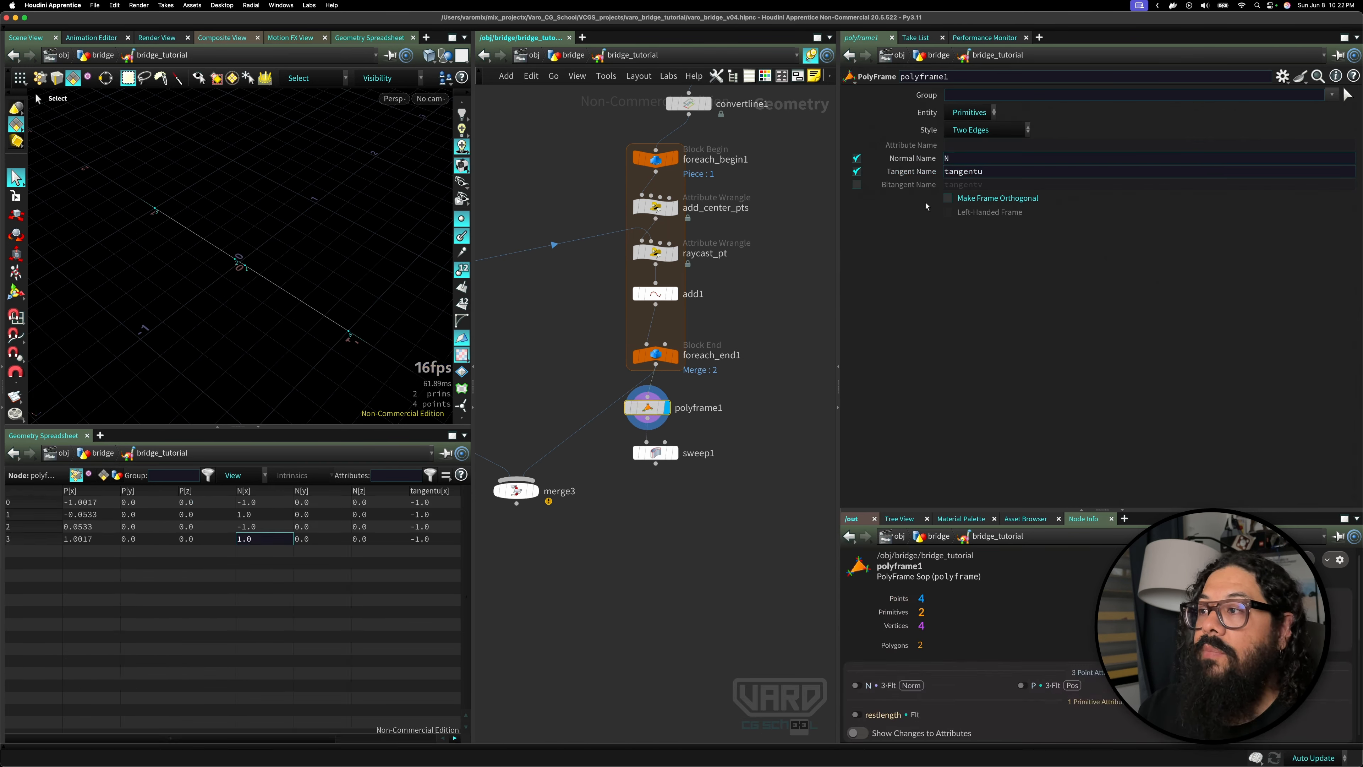
- Disable polyframe1's Normal Name, set its Tangent Name to N, and display sweep1 with the PolyFrame node lined up above it
{"action": "left_click", "coordinate": [857, 159]}
{"action": "left_click", "coordinate": [855, 170]}
{"action": "left_click", "coordinate": [855, 171]}
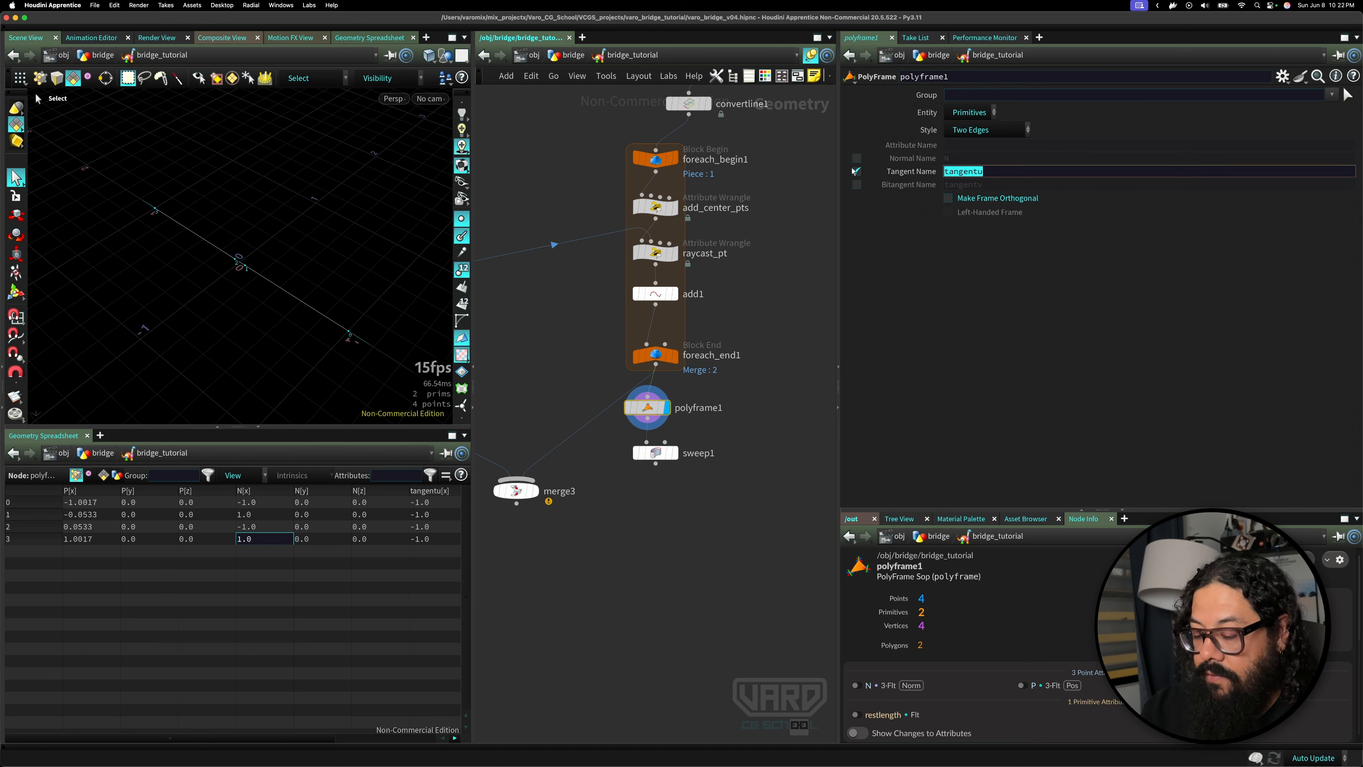
{"action": "type", "text": "N"}
{"action": "key", "text": "Return"}
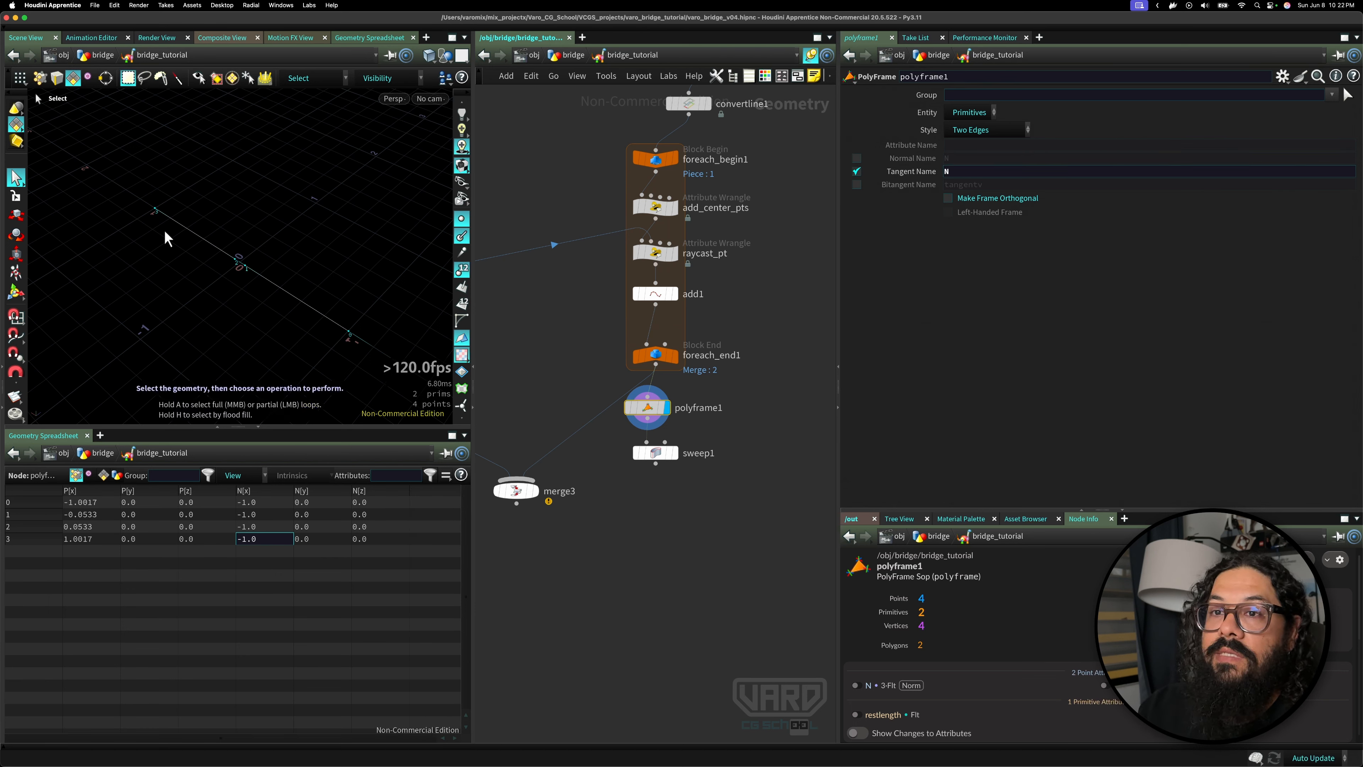
{"action": "left_click", "coordinate": [677, 459]}
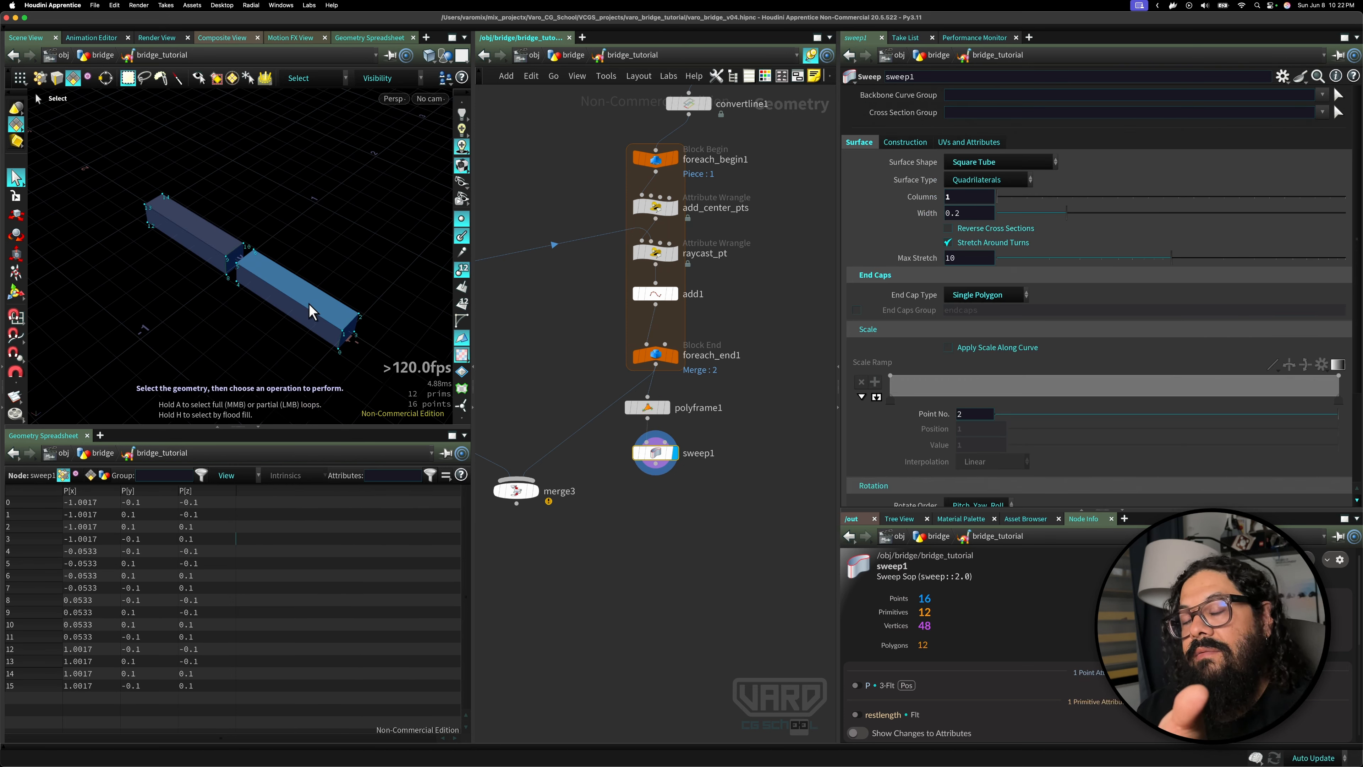
{"action": "left_click_drag", "start_coordinate": [654, 413], "coordinate": [663, 413]}
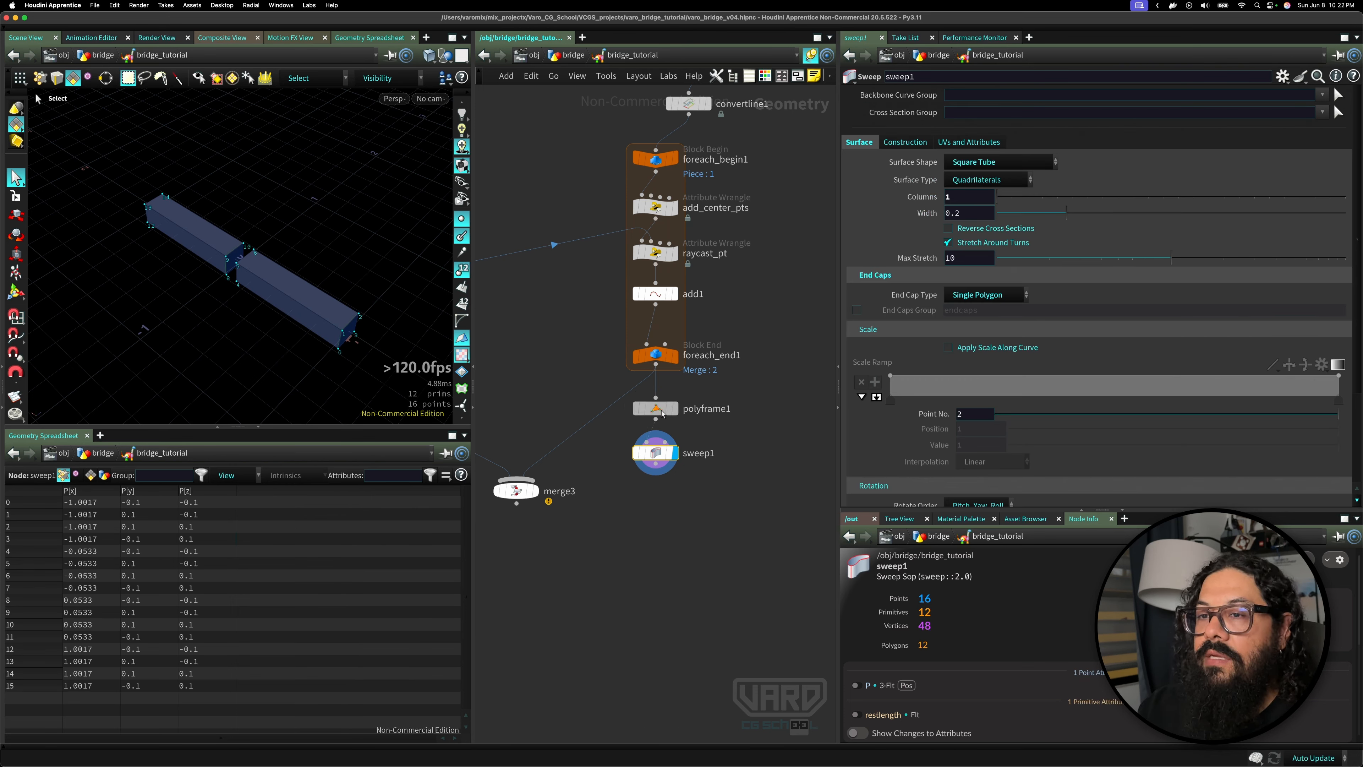
- Bypass polyframe1 and set sweep1's Primitive Type to Polygons in the construction settings
{"action": "left_click", "coordinate": [662, 411]}
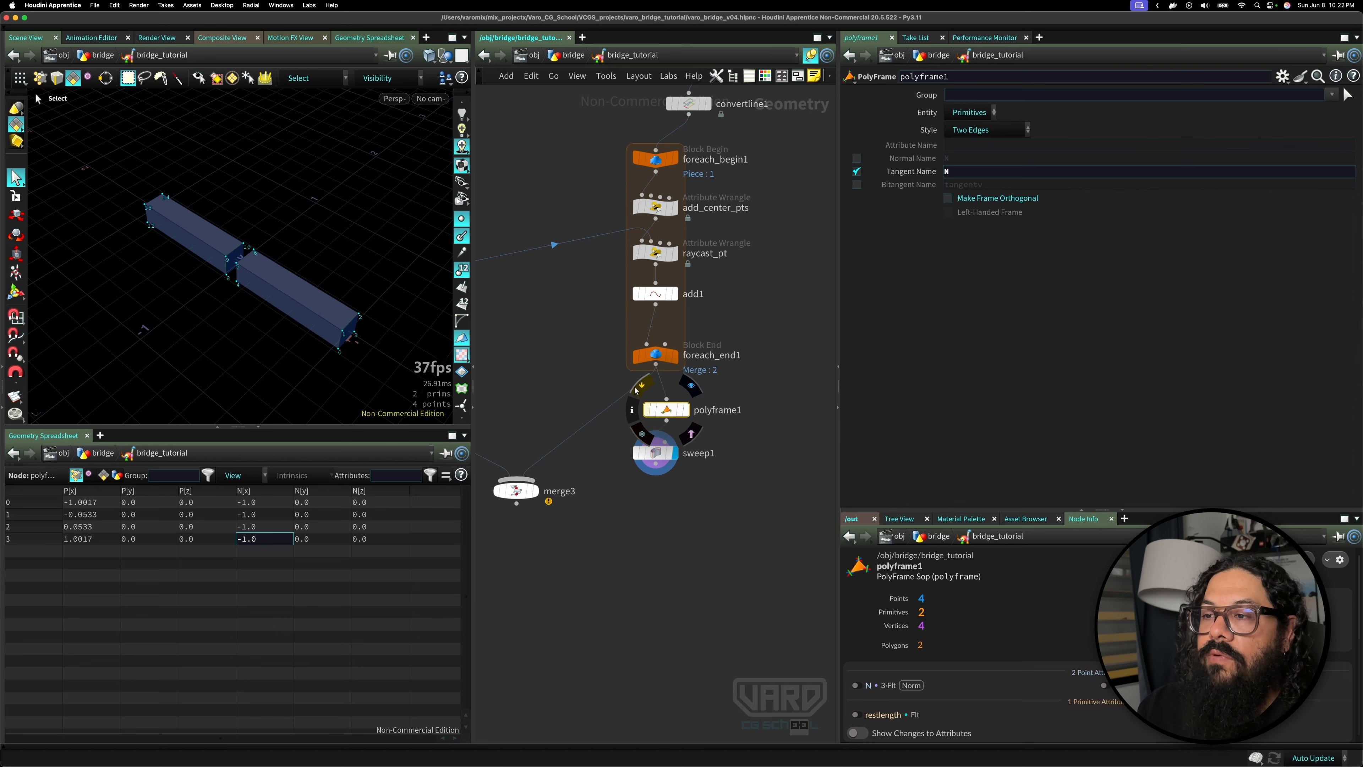
{"action": "left_click", "coordinate": [638, 386]}
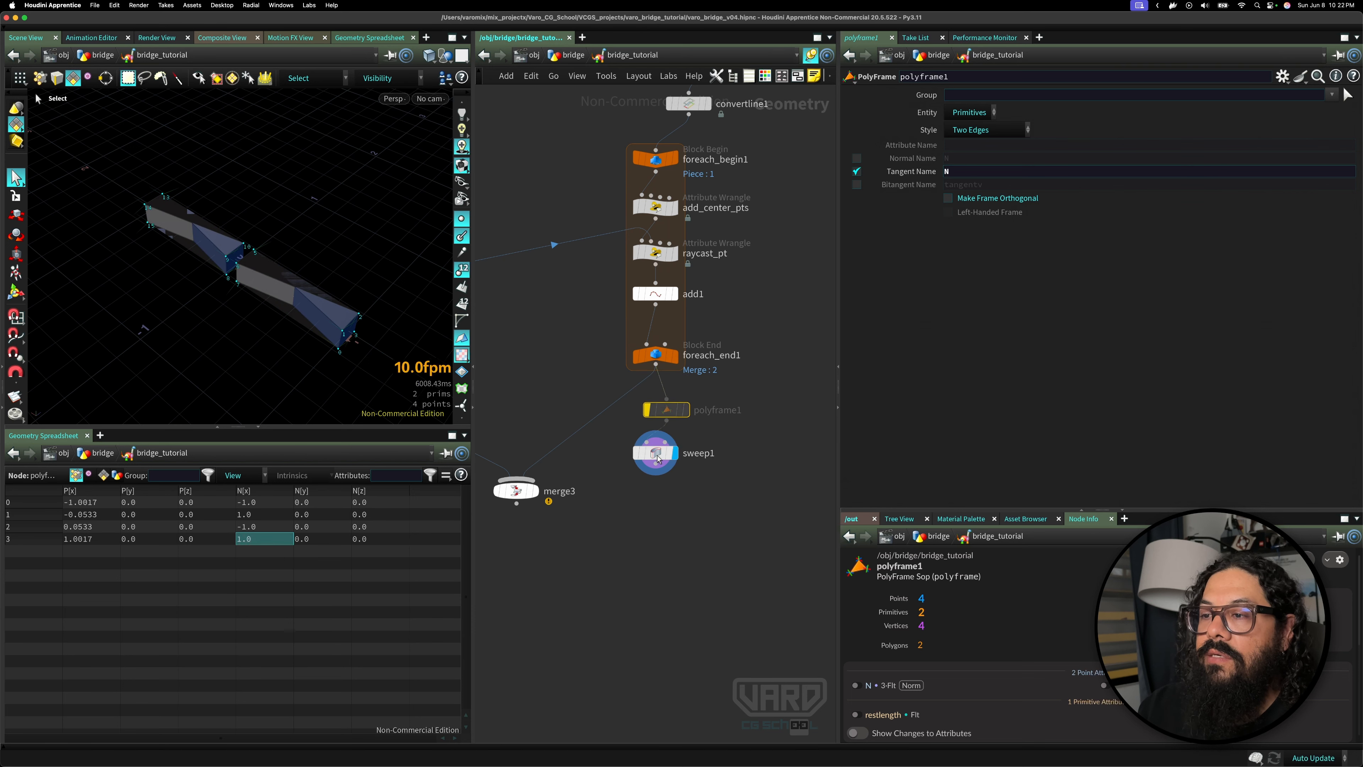
{"action": "left_click", "coordinate": [658, 456]}
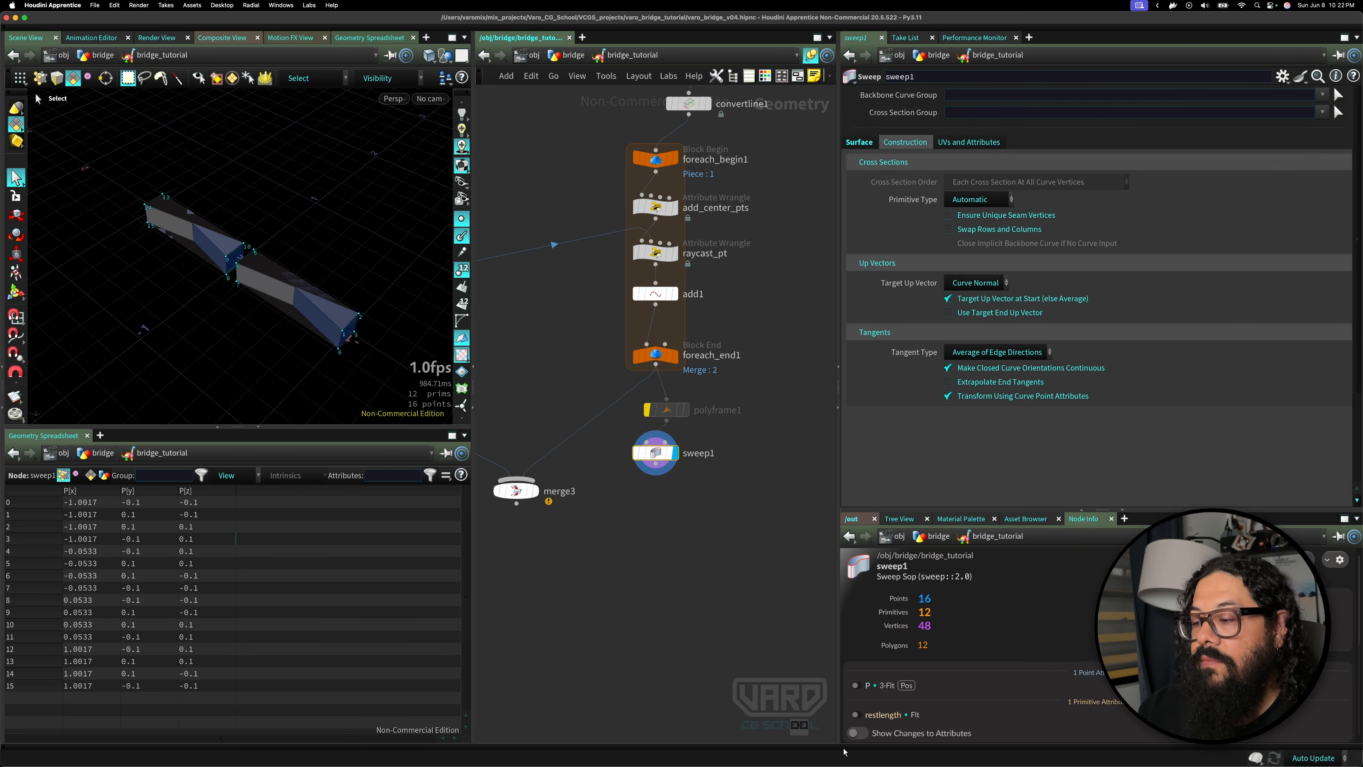
{"action": "left_click", "coordinate": [980, 200]}
{"action": "left_click", "coordinate": [975, 232]}
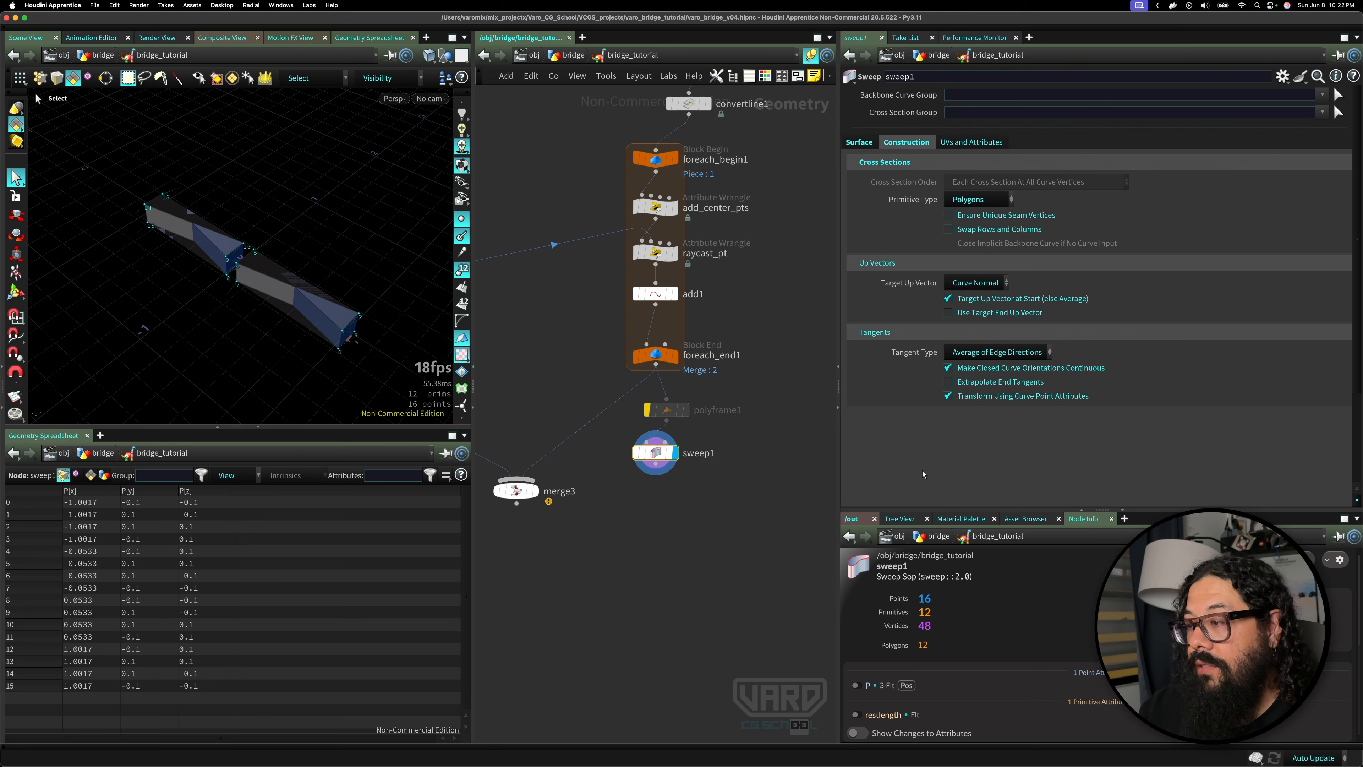
- Compare the beams with sweep1's Transform Using Curve Point Attributes off and on, and with polyframe1 re-enabled
{"action": "left_click", "coordinate": [949, 396]}
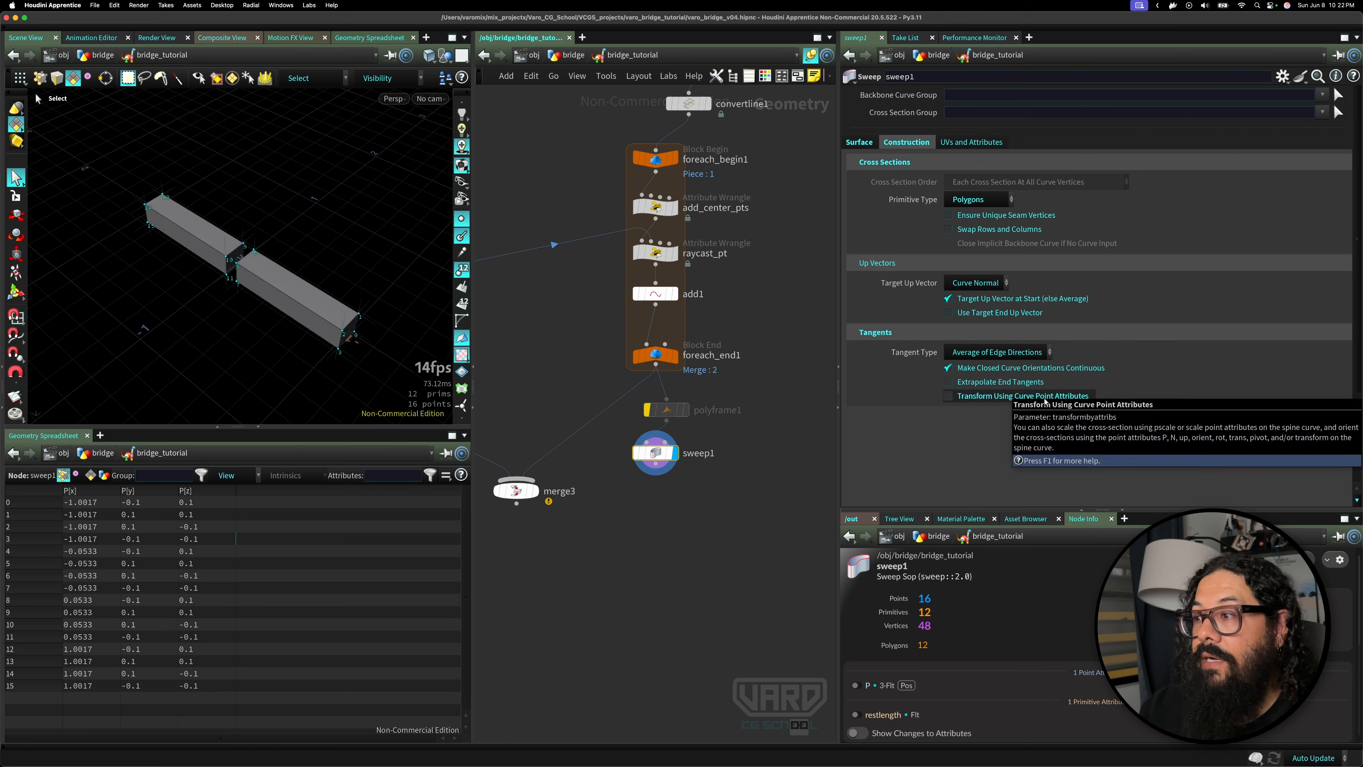
{"action": "left_click_drag", "start_coordinate": [319, 324], "coordinate": [257, 321], "text": "alt"}
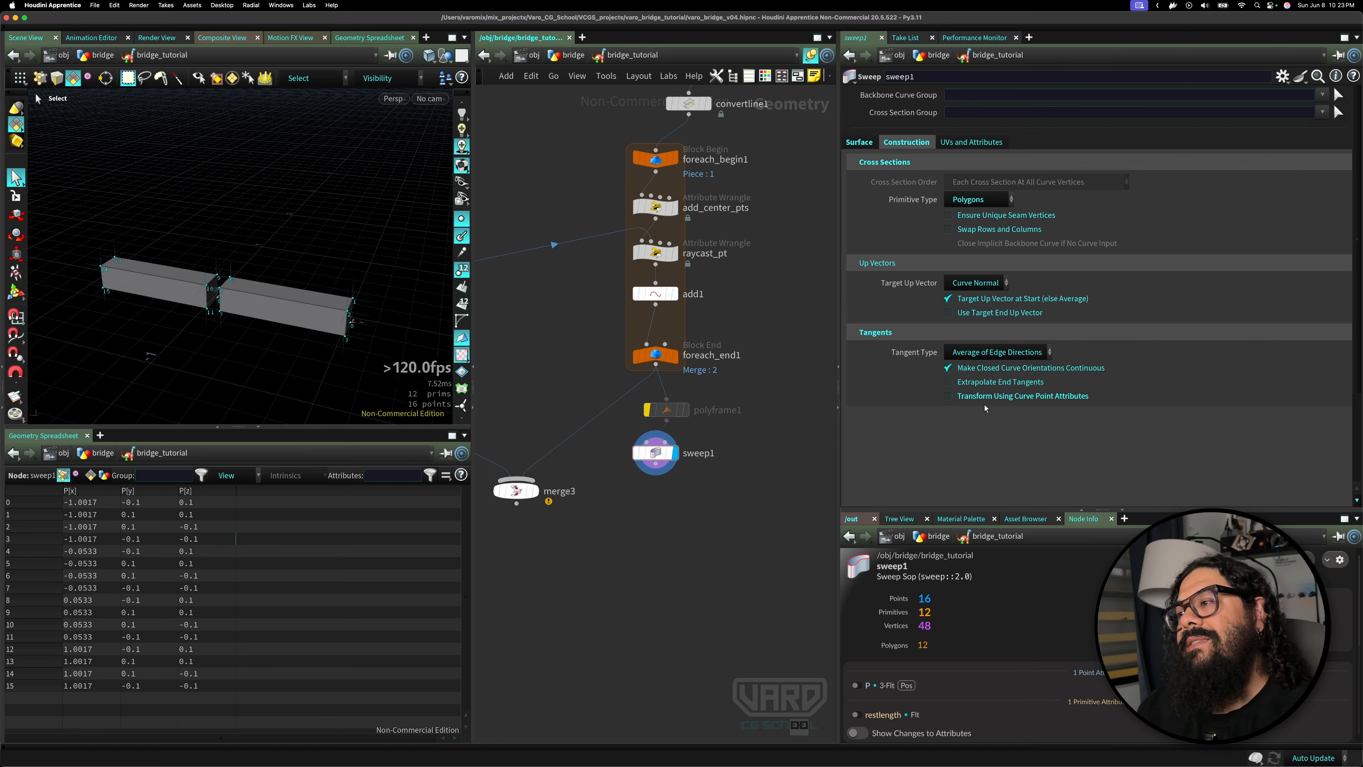
{"action": "left_click", "coordinate": [985, 396]}
{"action": "left_click", "coordinate": [985, 396]}
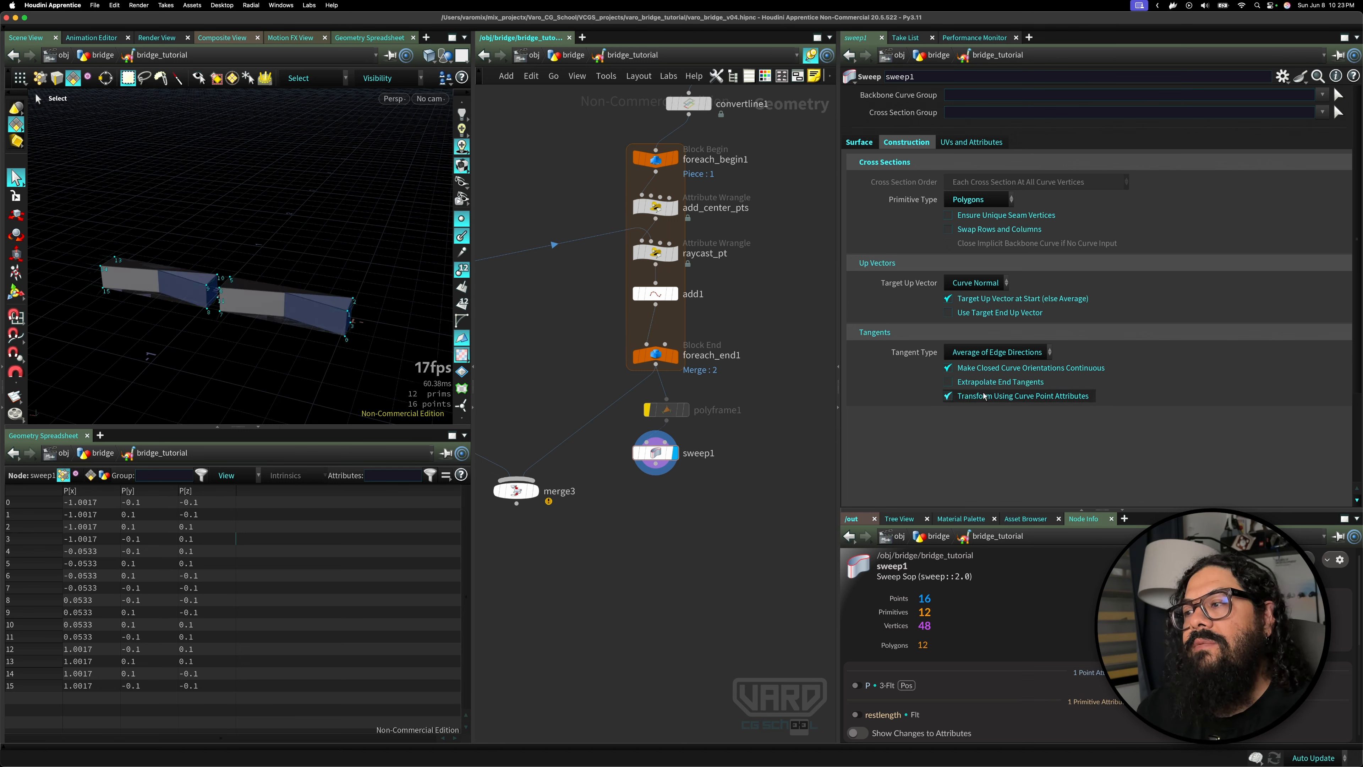
{"action": "left_click", "coordinate": [650, 409]}
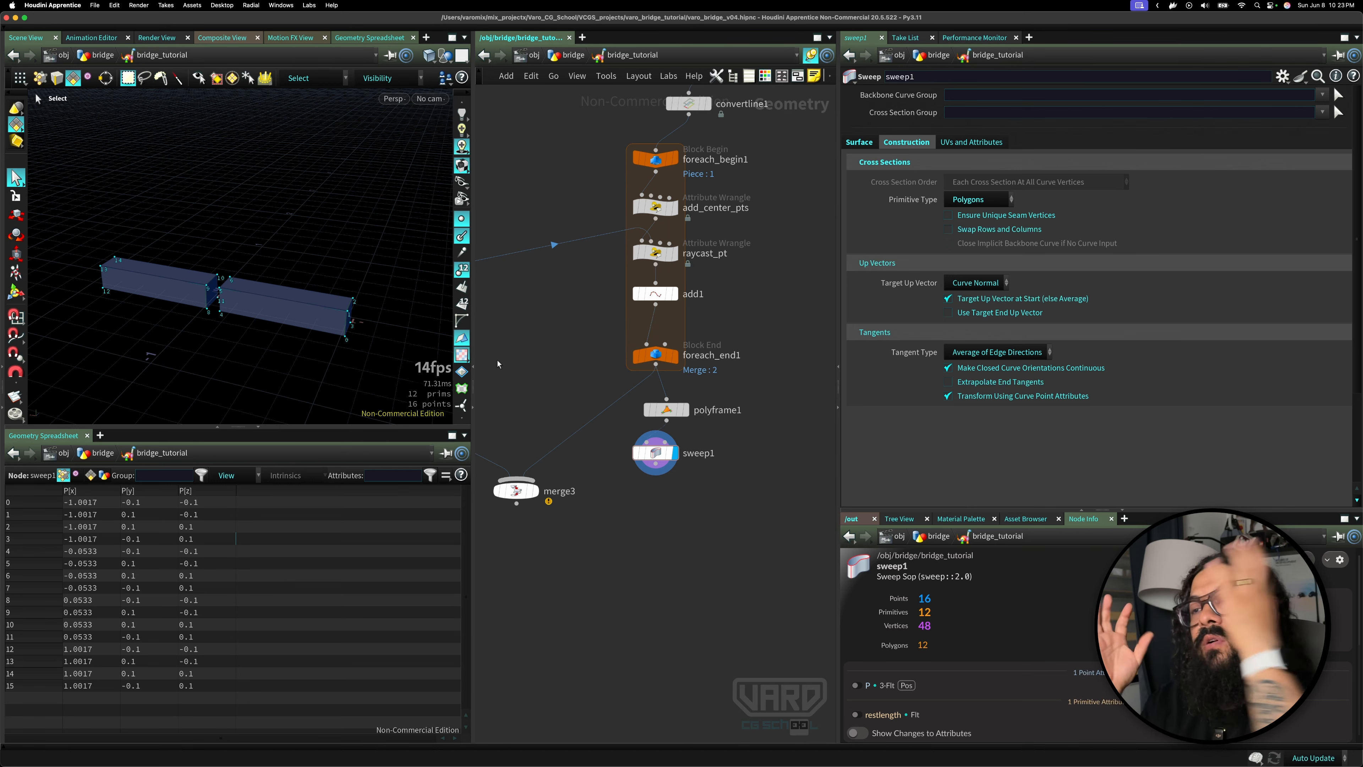
{"action": "left_click", "coordinate": [665, 411]}
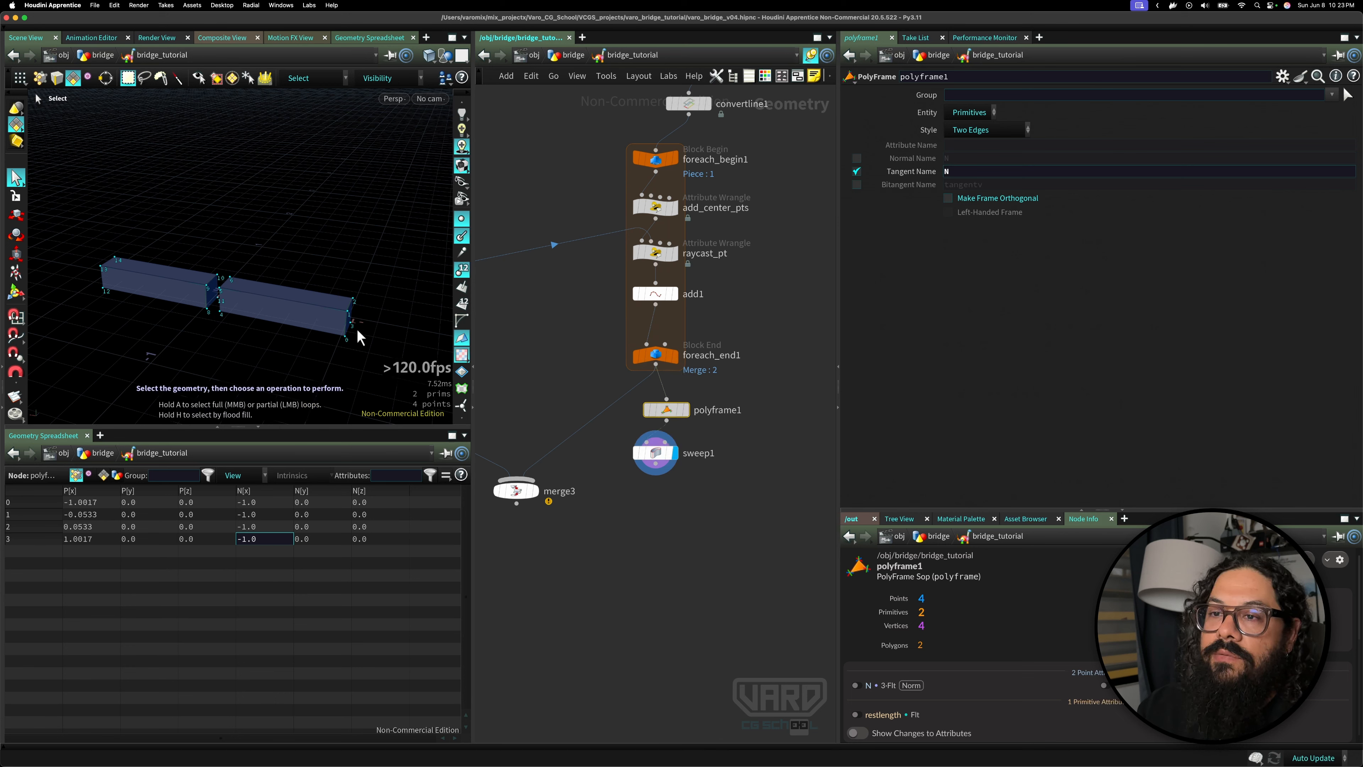
{"action": "key", "text": "Escape"}
{"action": "left_click_drag", "start_coordinate": [394, 323], "coordinate": [338, 312]}
{"action": "key", "text": "s"}
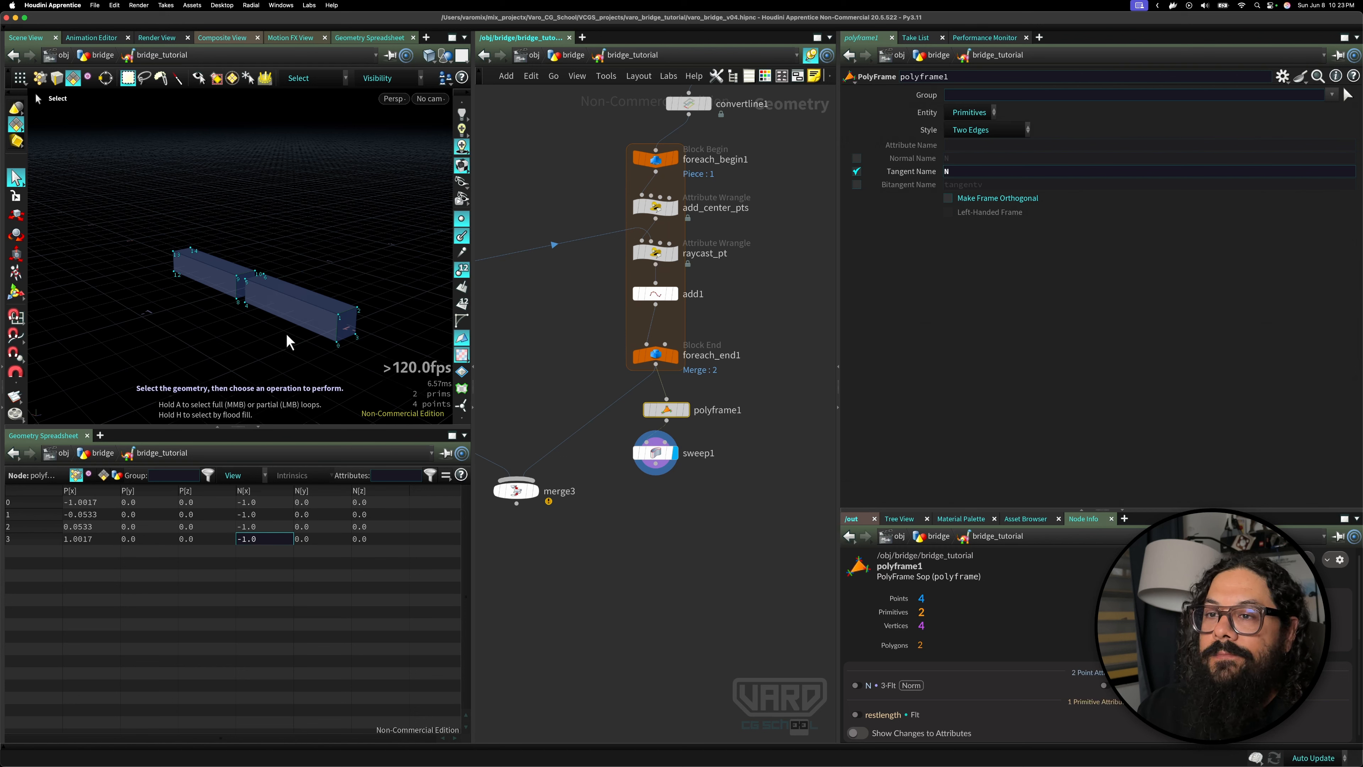
- Bypass polyframe1, turn off Transform Using Curve Point Attributes on sweep1, and return to the sweep's surface settings
{"action": "left_click", "coordinate": [643, 386]}
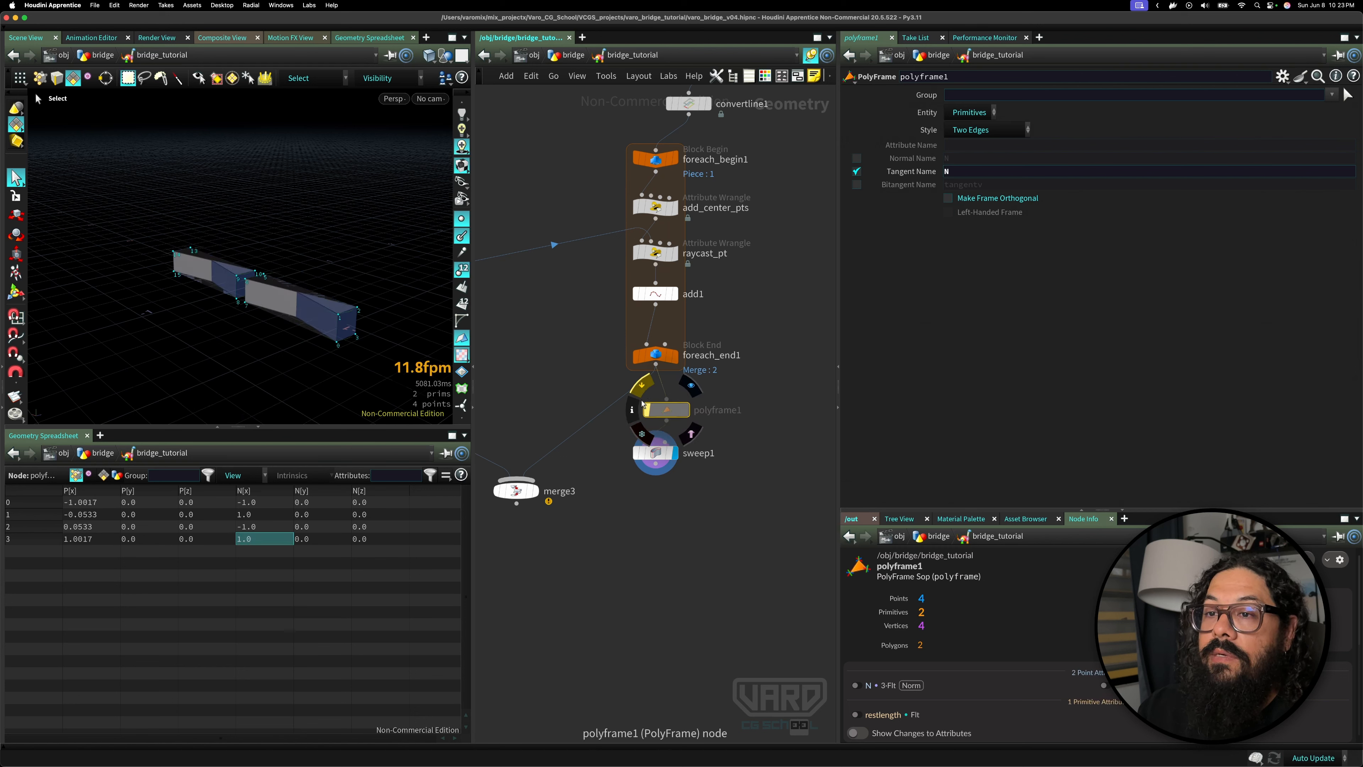
{"action": "left_click", "coordinate": [655, 452]}
{"action": "left_click", "coordinate": [947, 396]}
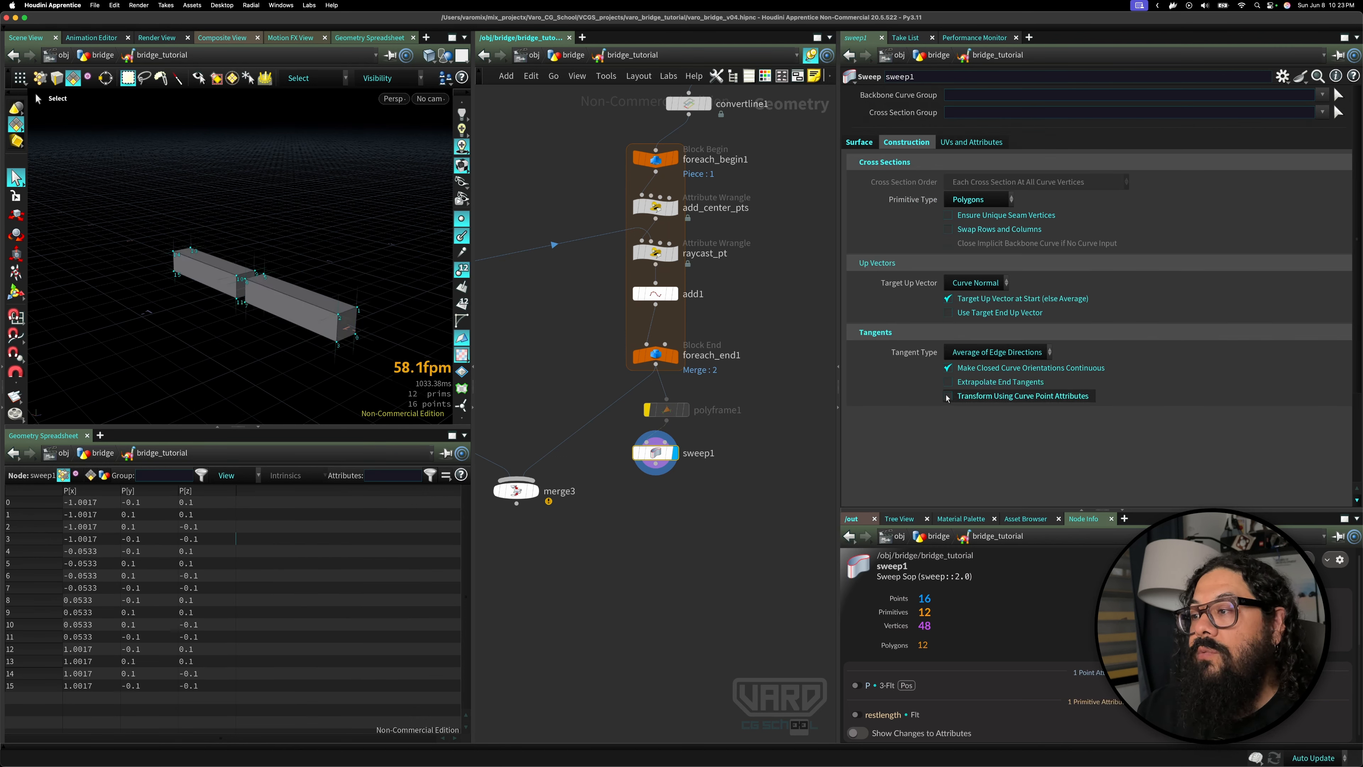
{"action": "left_click", "coordinate": [859, 142]}
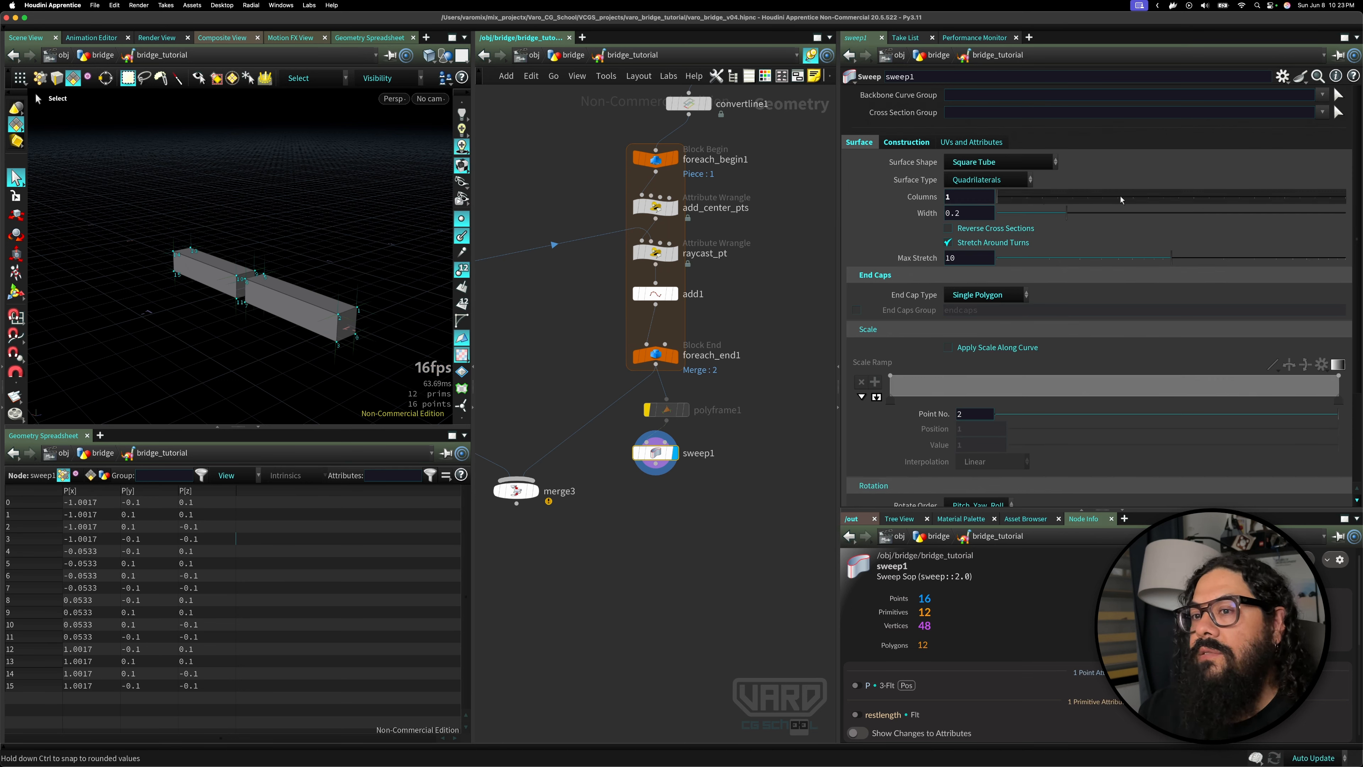
- Move merge3 below sweep1, feed it from sweep1 instead of foreach_end1, and display merge3
{"action": "left_click_drag", "start_coordinate": [519, 493], "coordinate": [526, 544]}
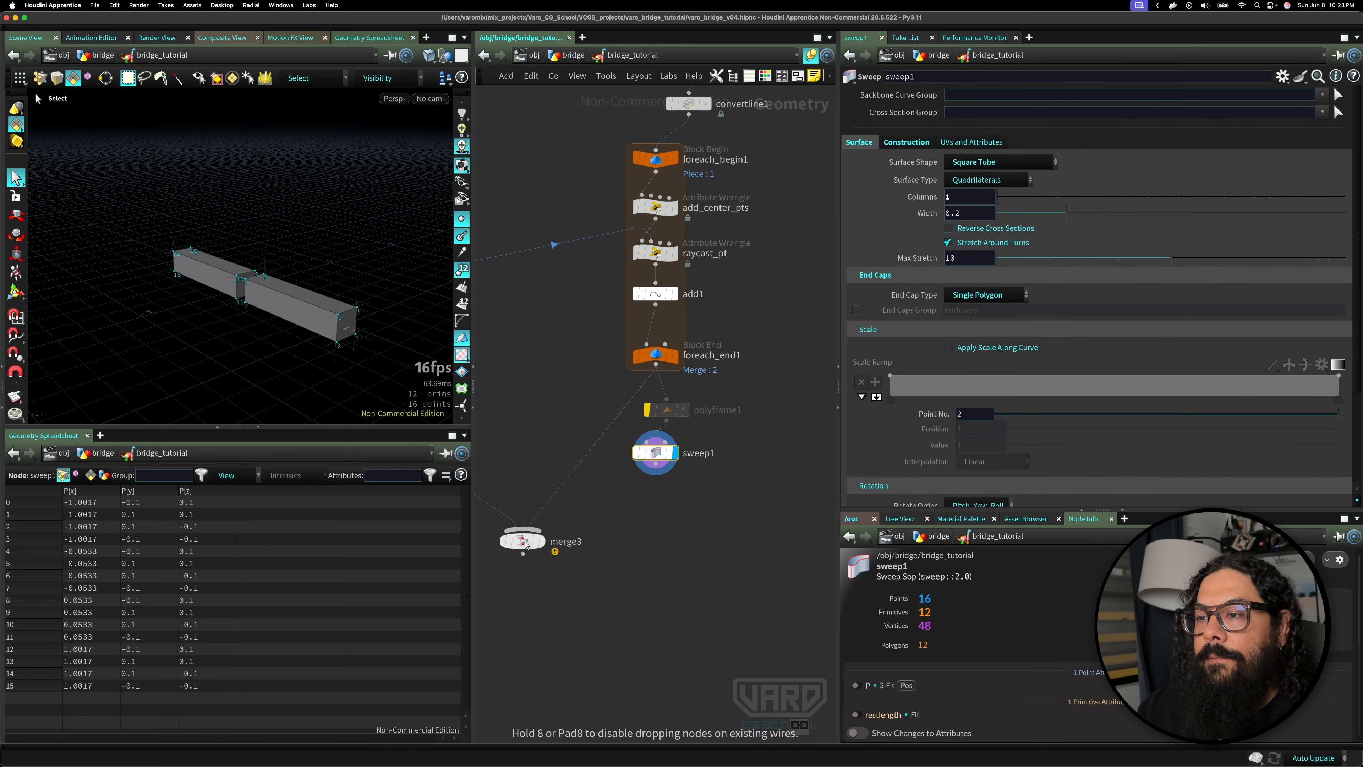
{"action": "left_click_drag", "start_coordinate": [582, 462], "coordinate": [656, 464]}
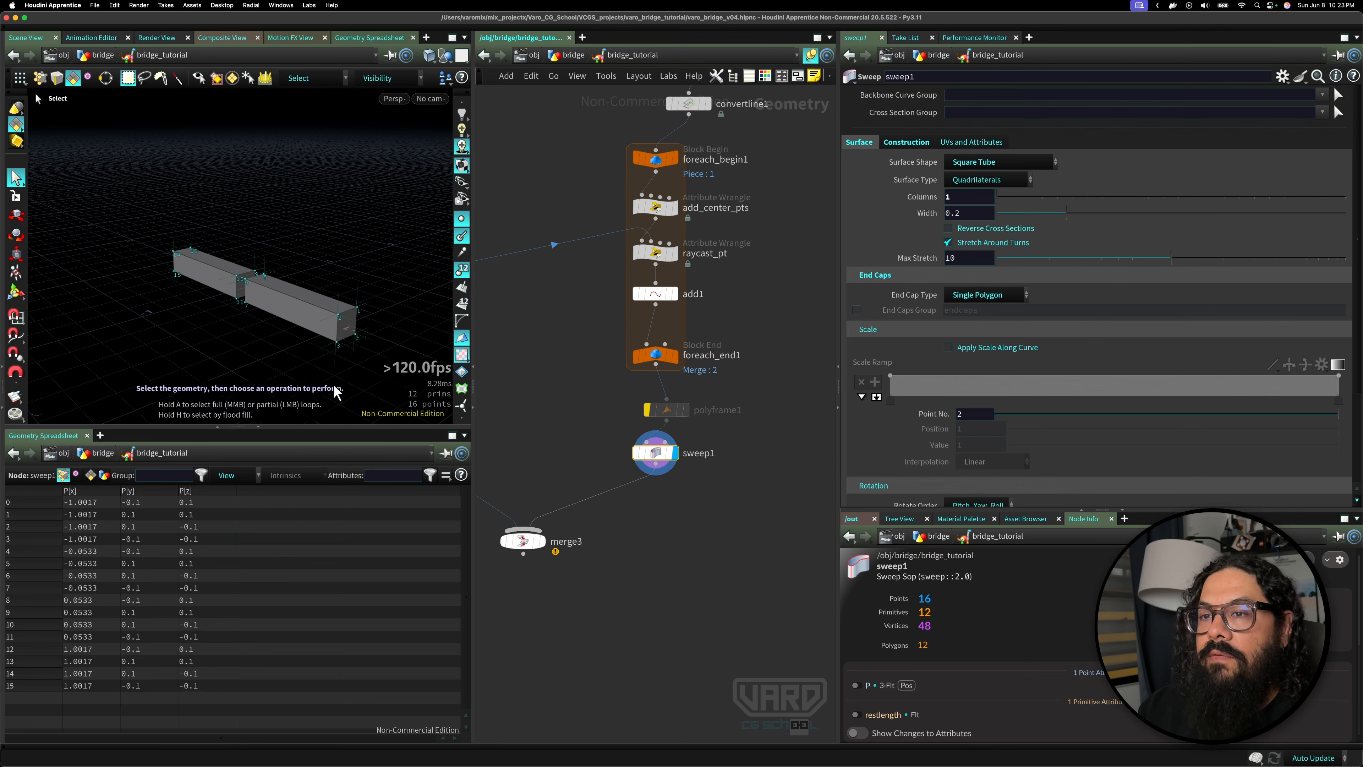
{"action": "left_click", "coordinate": [542, 541]}
{"action": "left_click_drag", "start_coordinate": [263, 329], "coordinate": [186, 325], "text": "alt"}
{"action": "key", "text": "s"}
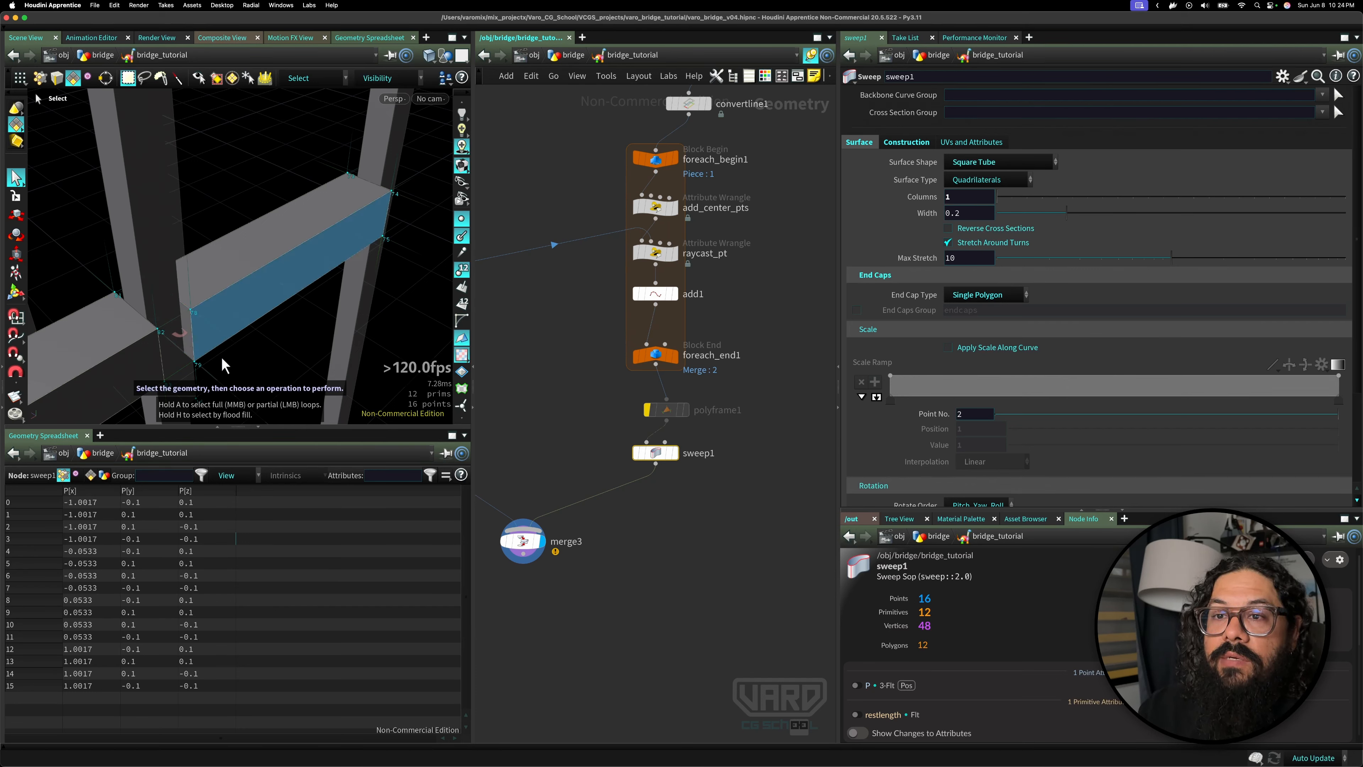
- Set sweep1's Width to 0.2112 so the connecting beams are slightly thicker between the towers
{"action": "left_click_drag", "start_coordinate": [998, 197], "coordinate": [1071, 217]}
{"action": "left_click_drag", "start_coordinate": [271, 283], "coordinate": [126, 214], "text": "alt"}
{"action": "mouse_move", "coordinate": [185, 314]}
{"action": "left_mouse_down"}
{"action": "mouse_move", "coordinate": [85, 308]}
{"action": "mouse_move", "coordinate": [328, 344]}
{"action": "mouse_move", "coordinate": [283, 283]}
{"action": "mouse_move", "coordinate": [334, 268]}
{"action": "mouse_move", "coordinate": [121, 315]}
{"action": "mouse_move", "coordinate": [219, 280]}
{"action": "mouse_move", "coordinate": [164, 309]}
{"action": "mouse_move", "coordinate": [185, 324]}
{"action": "left_mouse_up"}
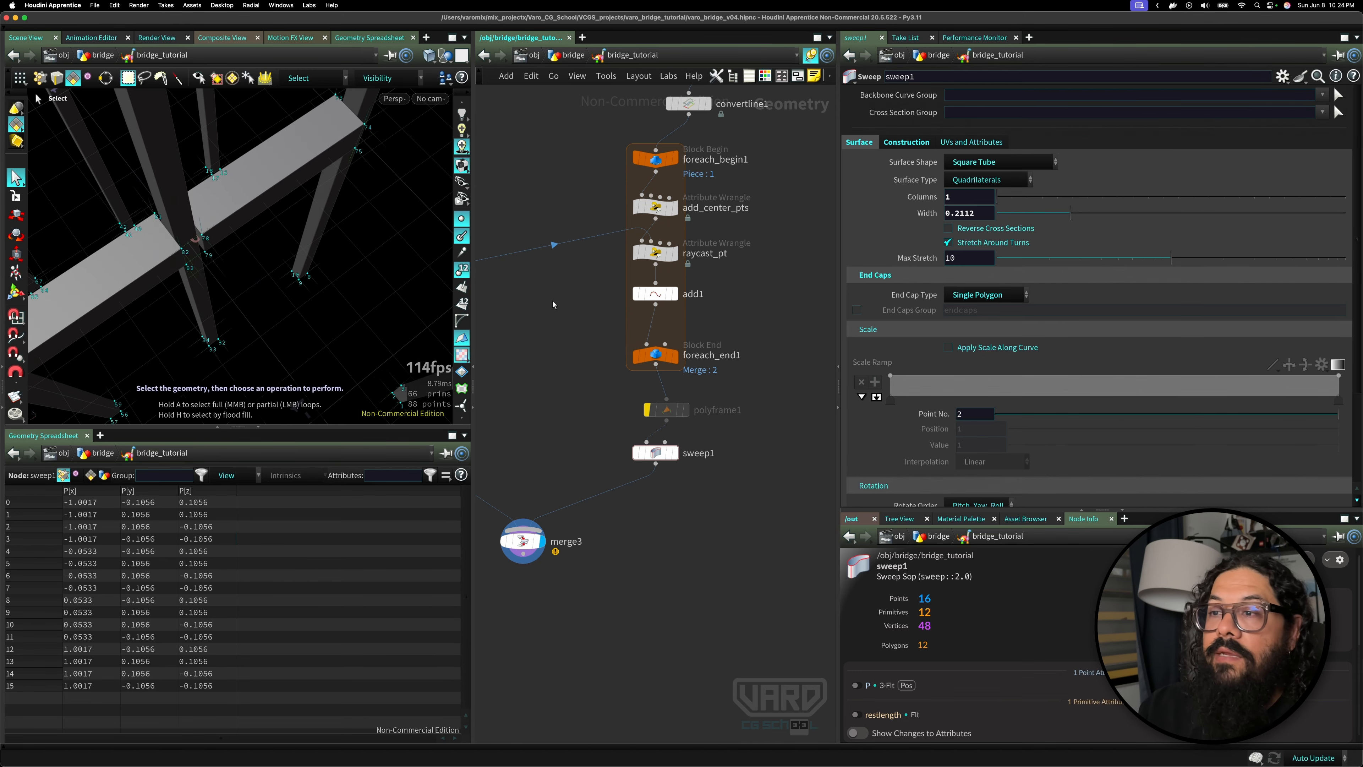
- Open the bridge_tutorial asset's parameters in a separate window, set Tower Width to 0.095, and close the window
{"action": "right_click", "coordinate": [639, 56]}
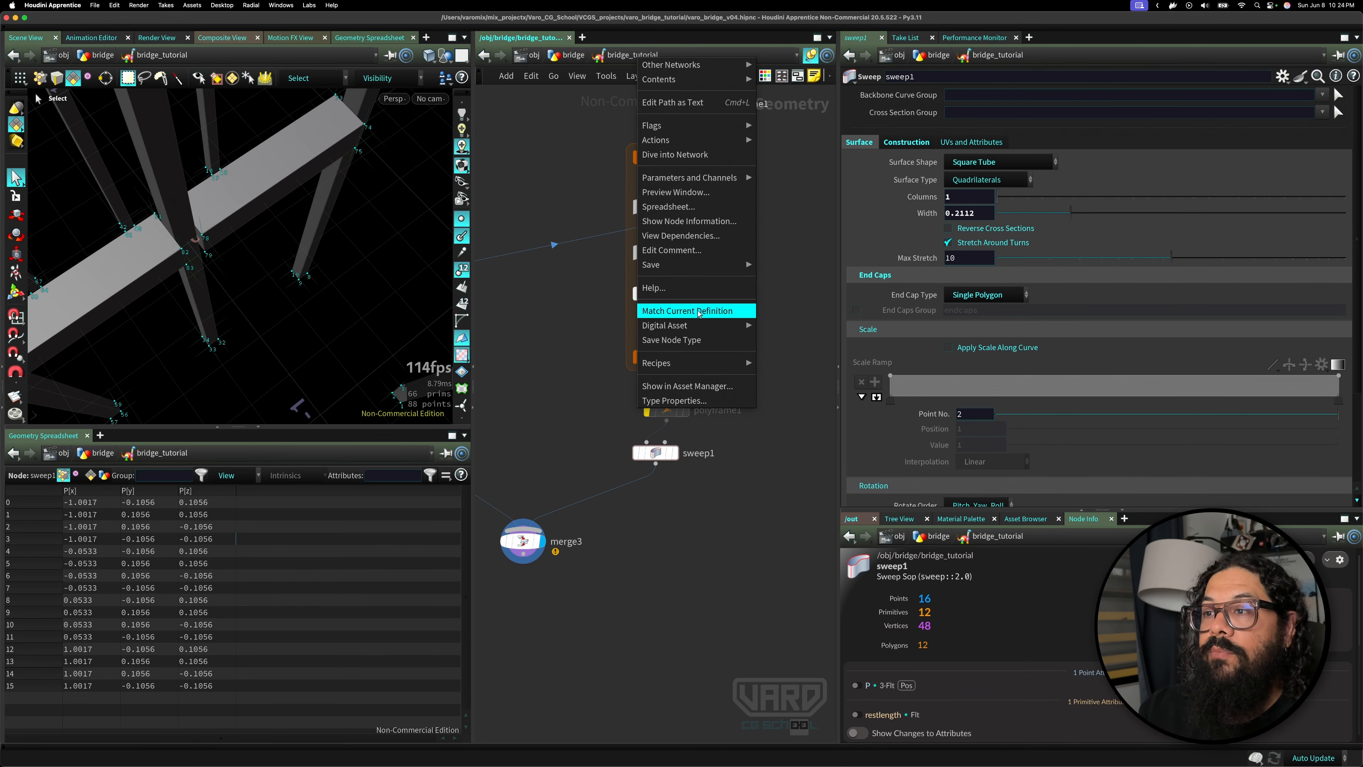
{"action": "mouse_move", "coordinate": [714, 179]}
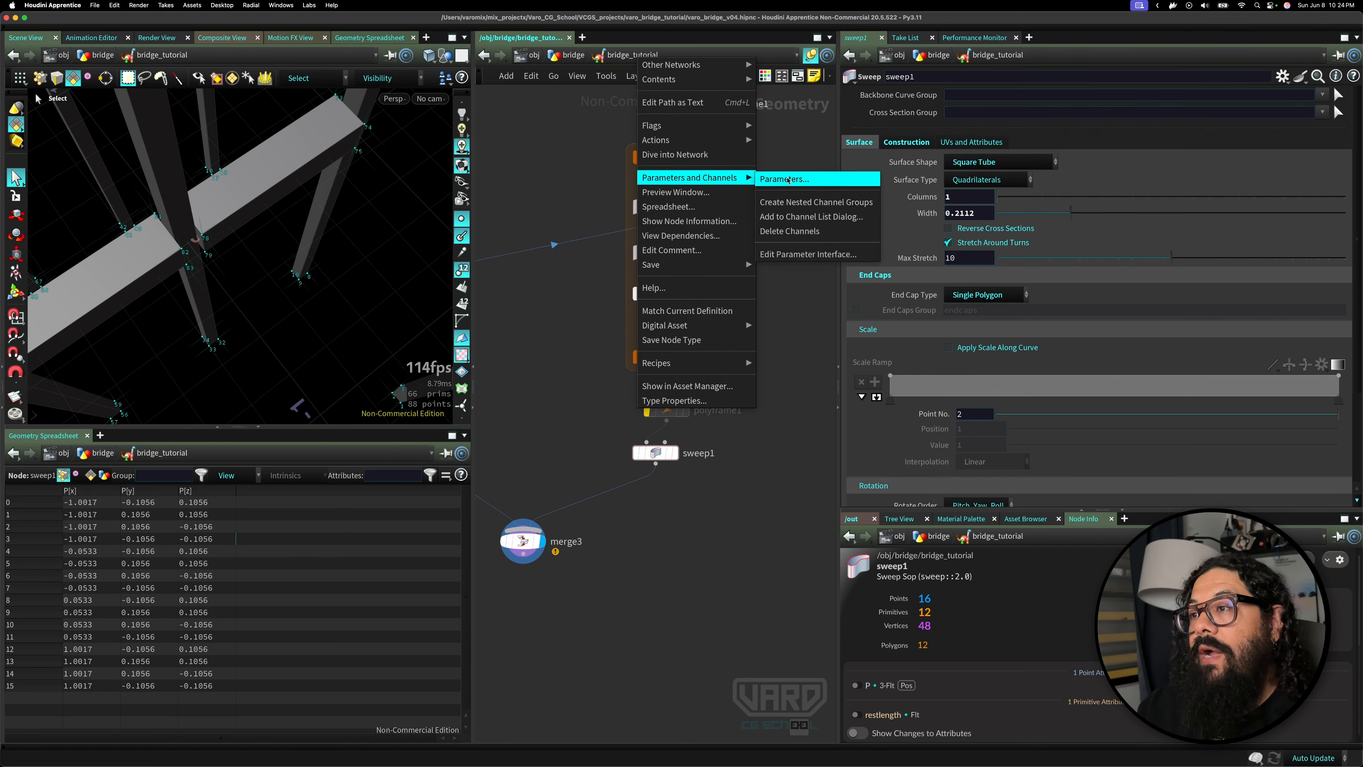
{"action": "left_click", "coordinate": [787, 180]}
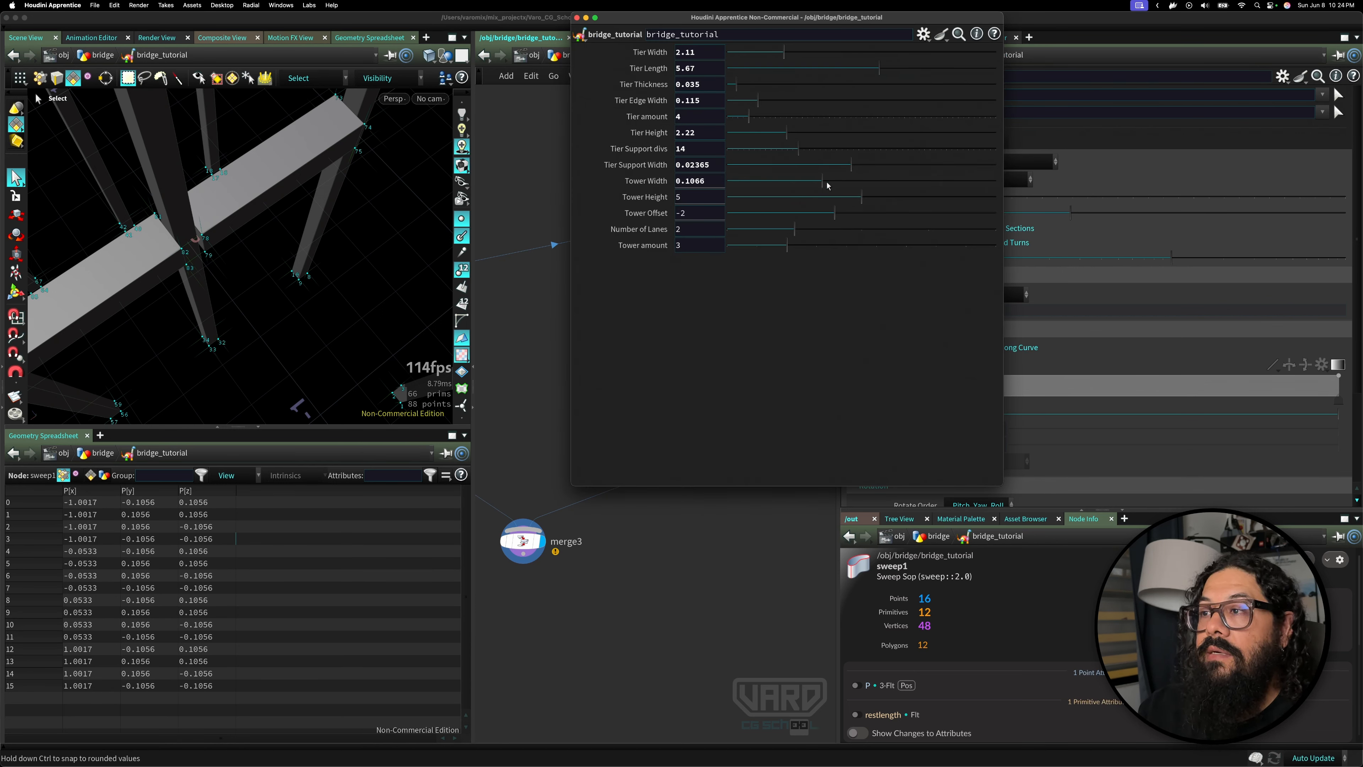
{"action": "mouse_move", "coordinate": [828, 185]}
{"action": "left_mouse_down"}
{"action": "mouse_move", "coordinate": [800, 183]}
{"action": "mouse_move", "coordinate": [922, 182]}
{"action": "mouse_move", "coordinate": [792, 179]}
{"action": "mouse_move", "coordinate": [812, 182]}
{"action": "left_mouse_up"}
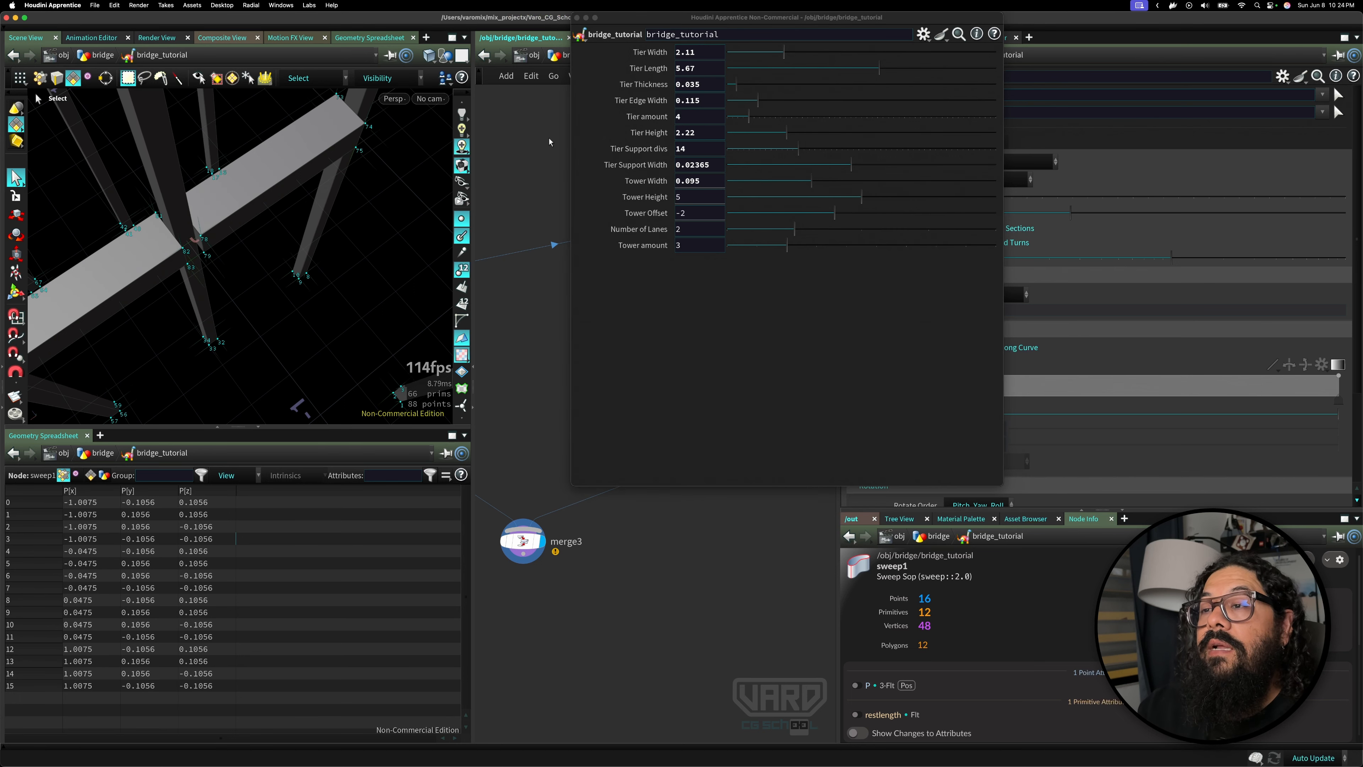
{"action": "left_click", "coordinate": [578, 17]}
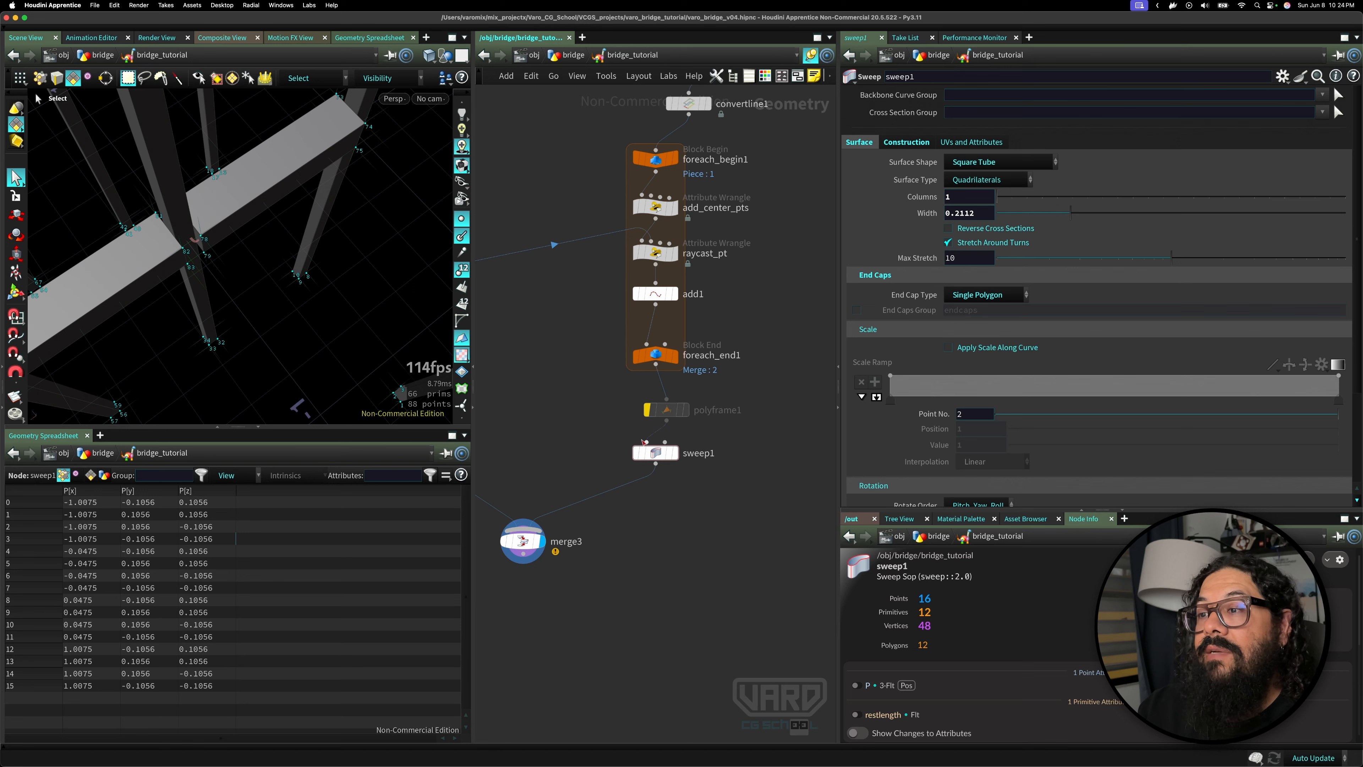
- Move merge3 farther down the network to make room below sweep1
{"action": "middle_click_drag", "start_coordinate": [639, 477], "coordinate": [707, 426], "text": "alt"}
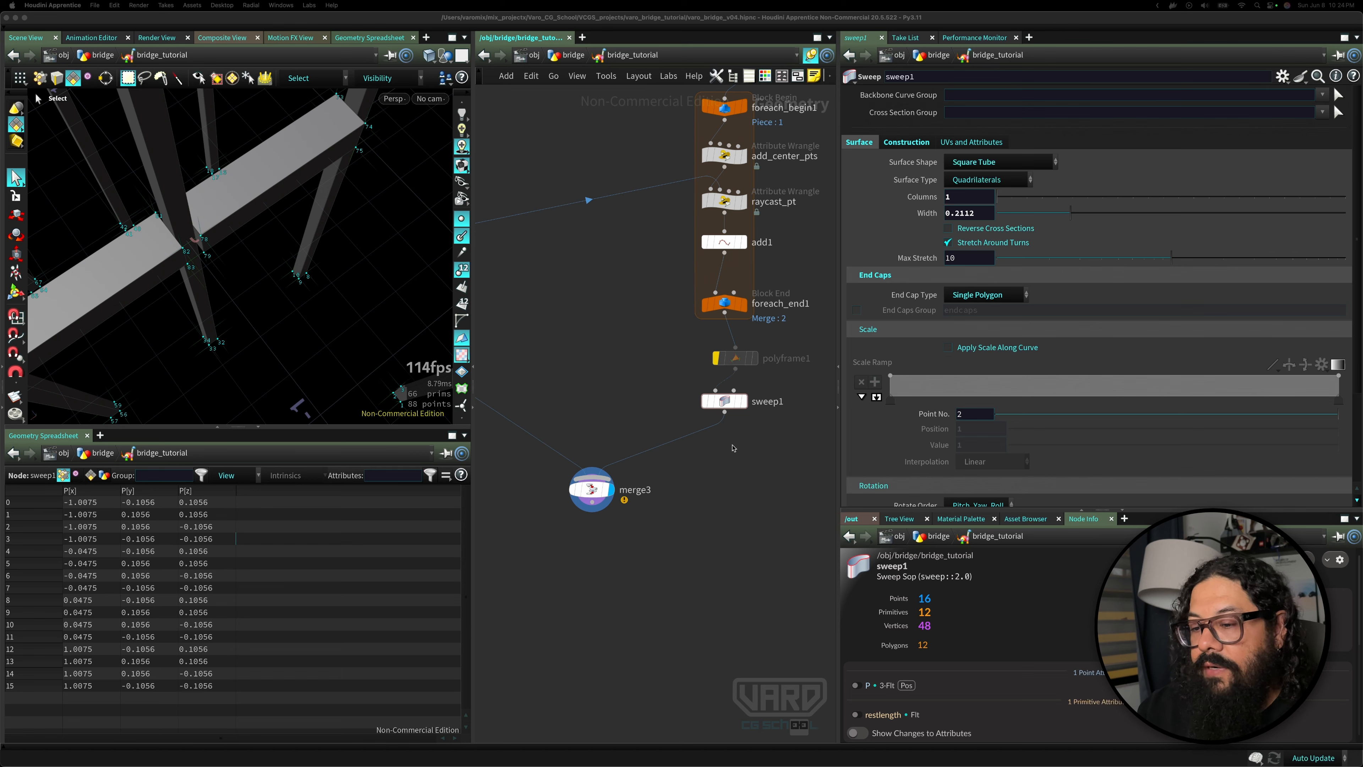
{"action": "left_click_drag", "start_coordinate": [593, 487], "coordinate": [590, 583]}
{"action": "right_click_drag", "start_coordinate": [297, 285], "coordinate": [199, 284], "text": "alt"}
{"action": "left_click_drag", "start_coordinate": [199, 284], "coordinate": [183, 225], "text": "alt"}
{"action": "middle_click_drag", "start_coordinate": [185, 209], "coordinate": [206, 350], "text": "alt"}
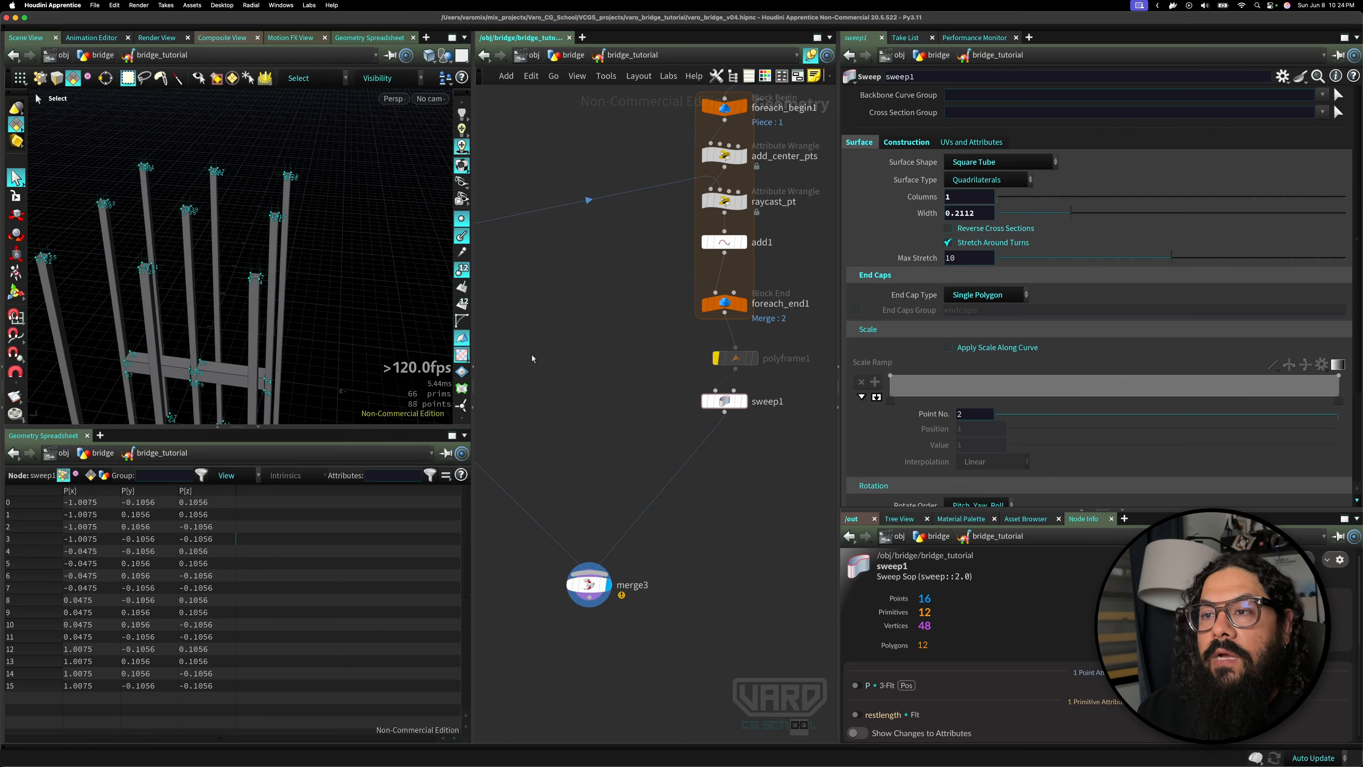
- Turn off the point number display in the viewport and save the scene
{"action": "left_click", "coordinate": [462, 270]}
{"action": "key", "text": "super+s"}
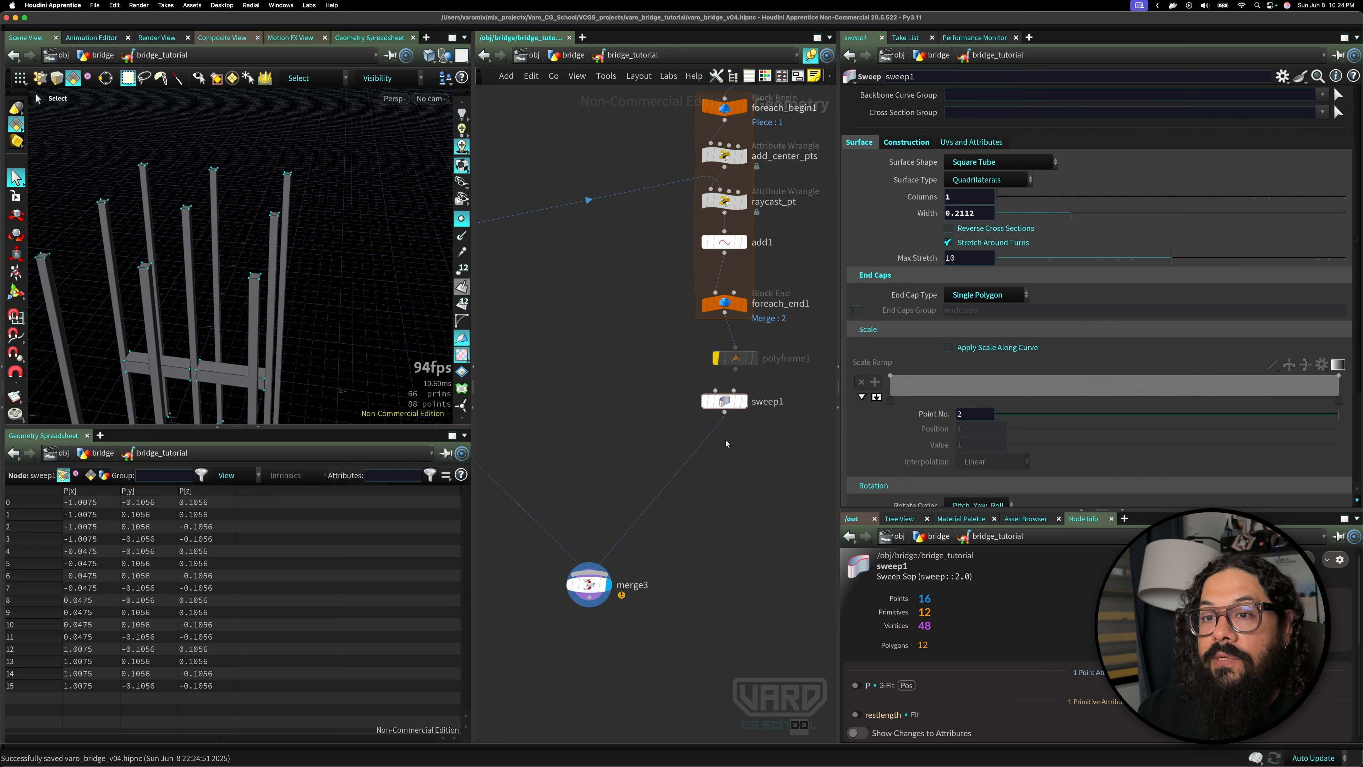
- Rename the sweep1 node as brace_base
{"action": "left_click", "coordinate": [734, 406]}
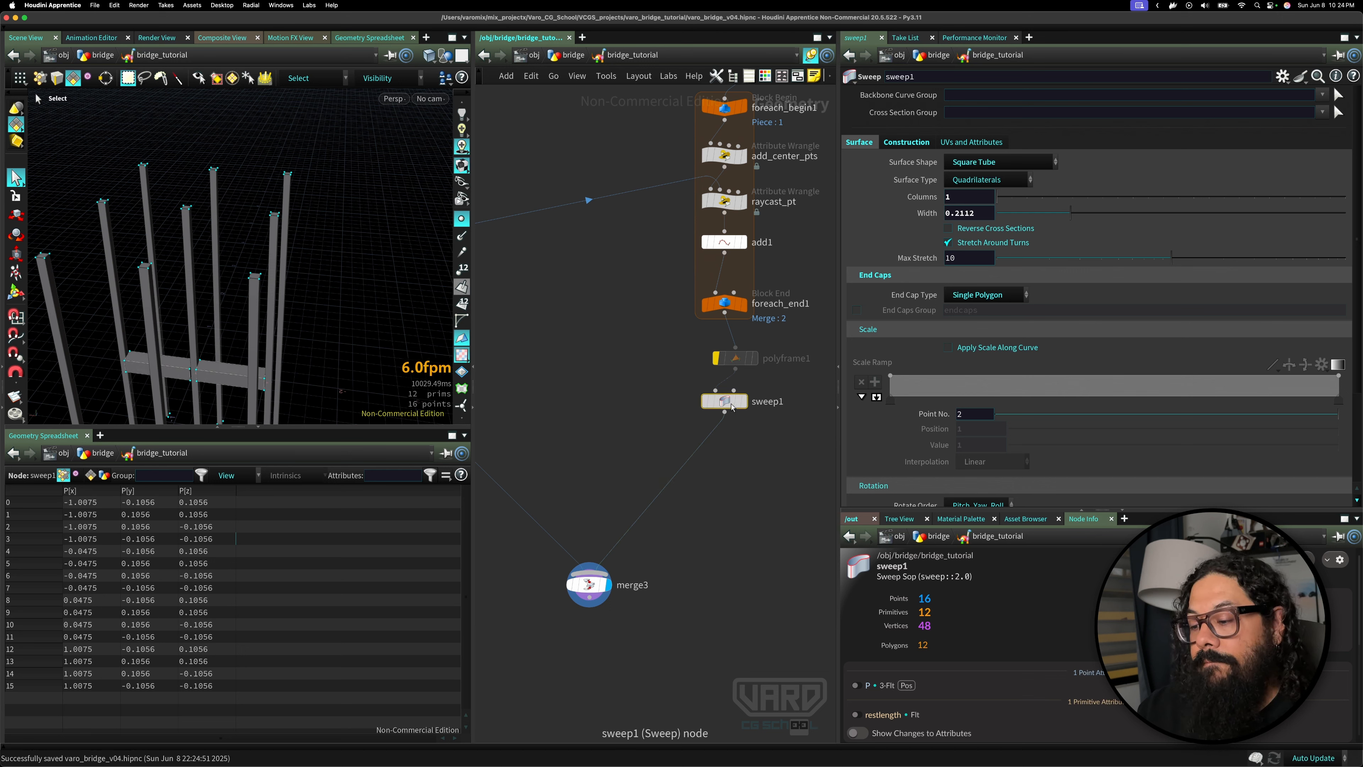
{"action": "double_click", "coordinate": [772, 404]}
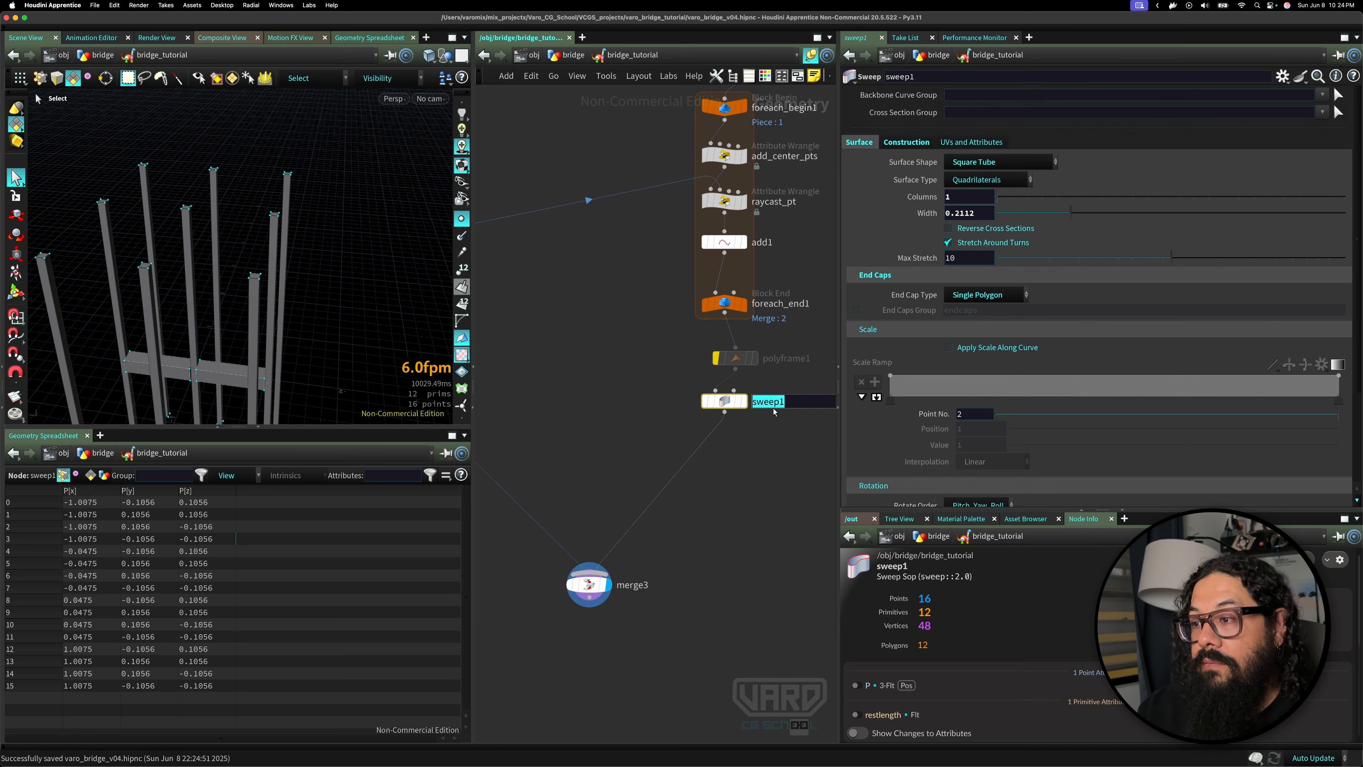
{"action": "type", "text": "brace_base"}
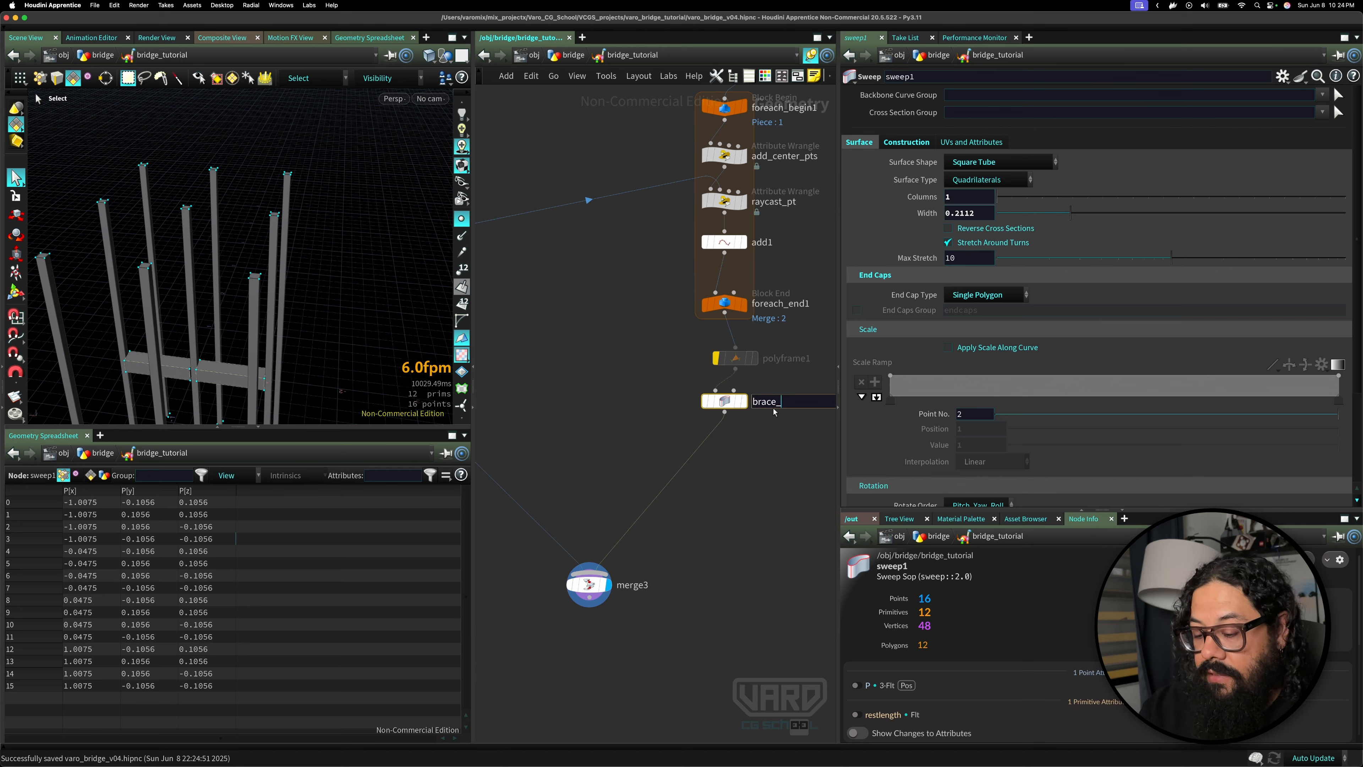
{"action": "key", "text": "Return"}
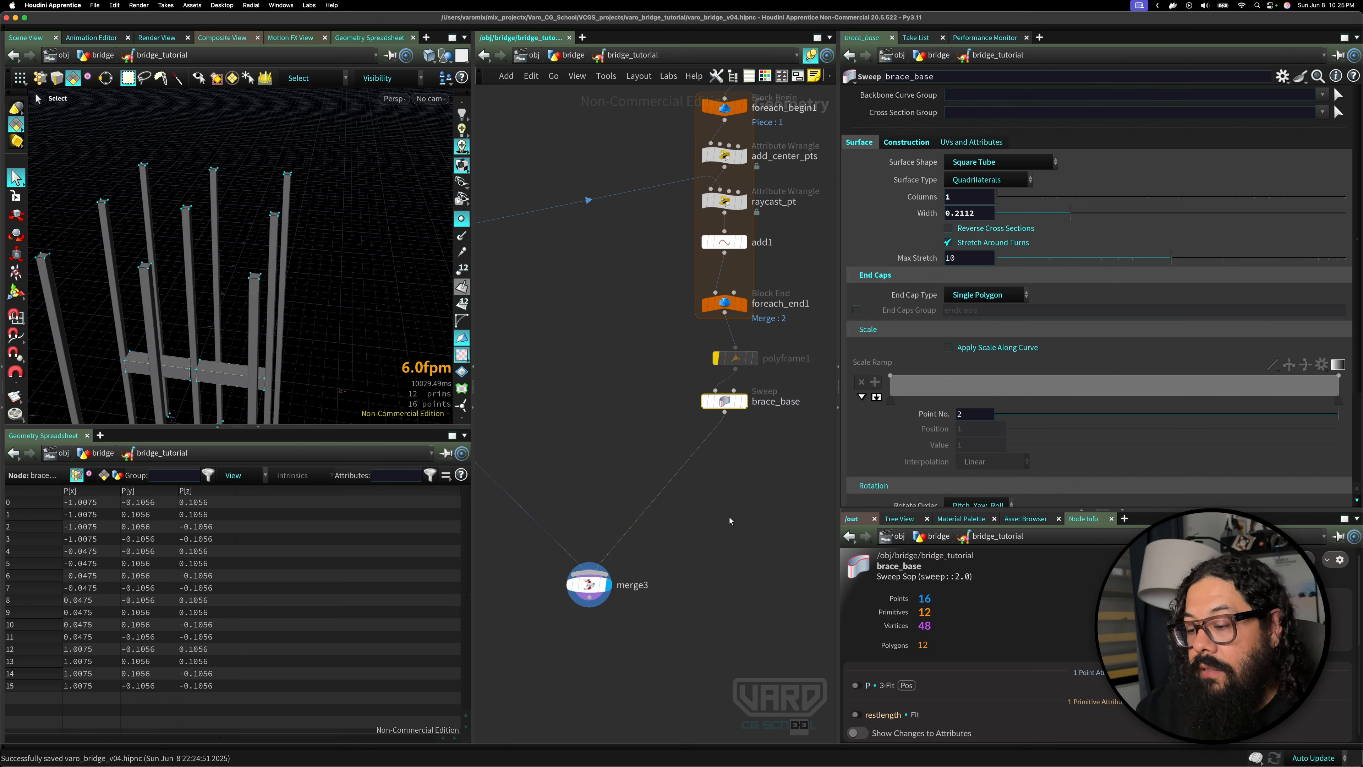
- Insert a Transform node between brace_base and merge3 and name it xf_brace_pos
{"action": "key", "text": "Tab"}
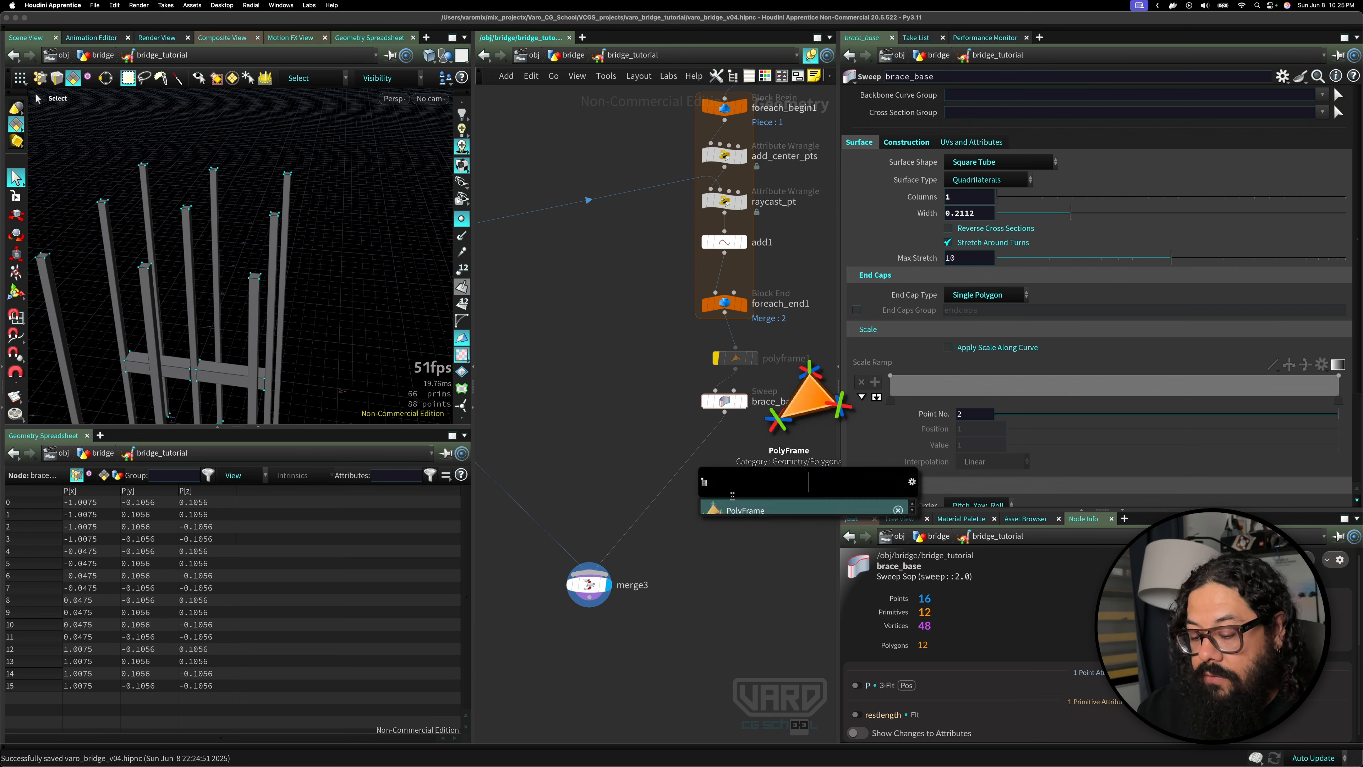
{"action": "key", "text": "Escape"}
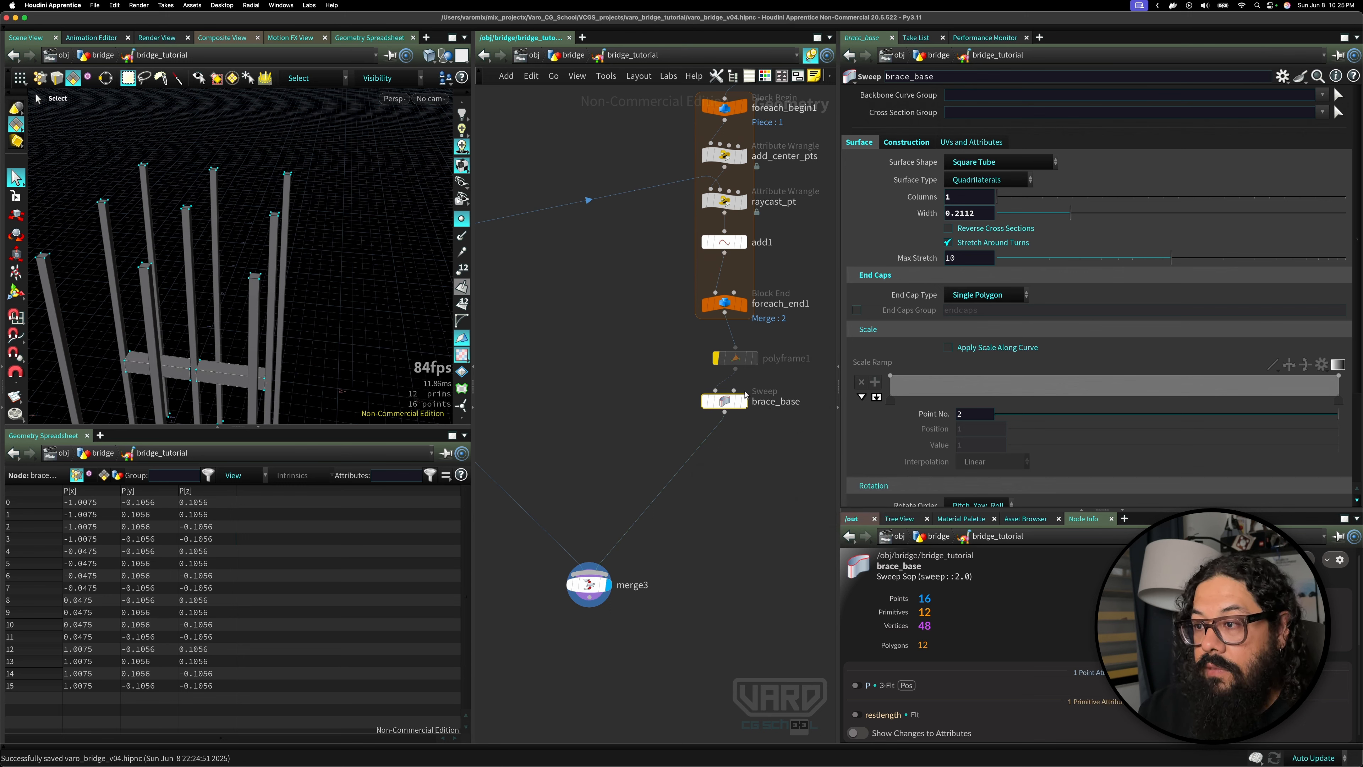
{"action": "key", "text": "Tab"}
{"action": "type", "text": "xf"}
{"action": "key", "text": "Return"}
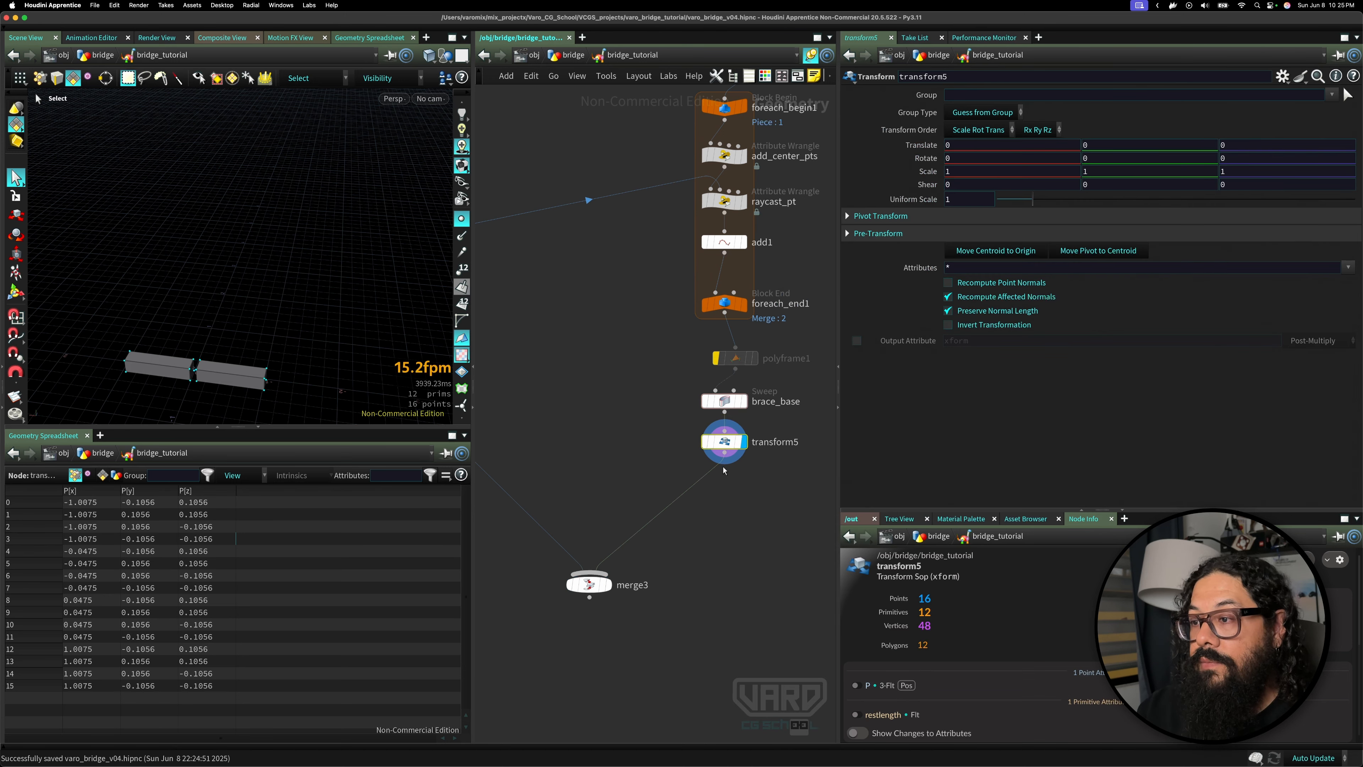
{"action": "double_click", "coordinate": [778, 442]}
{"action": "type", "text": "xf_"}
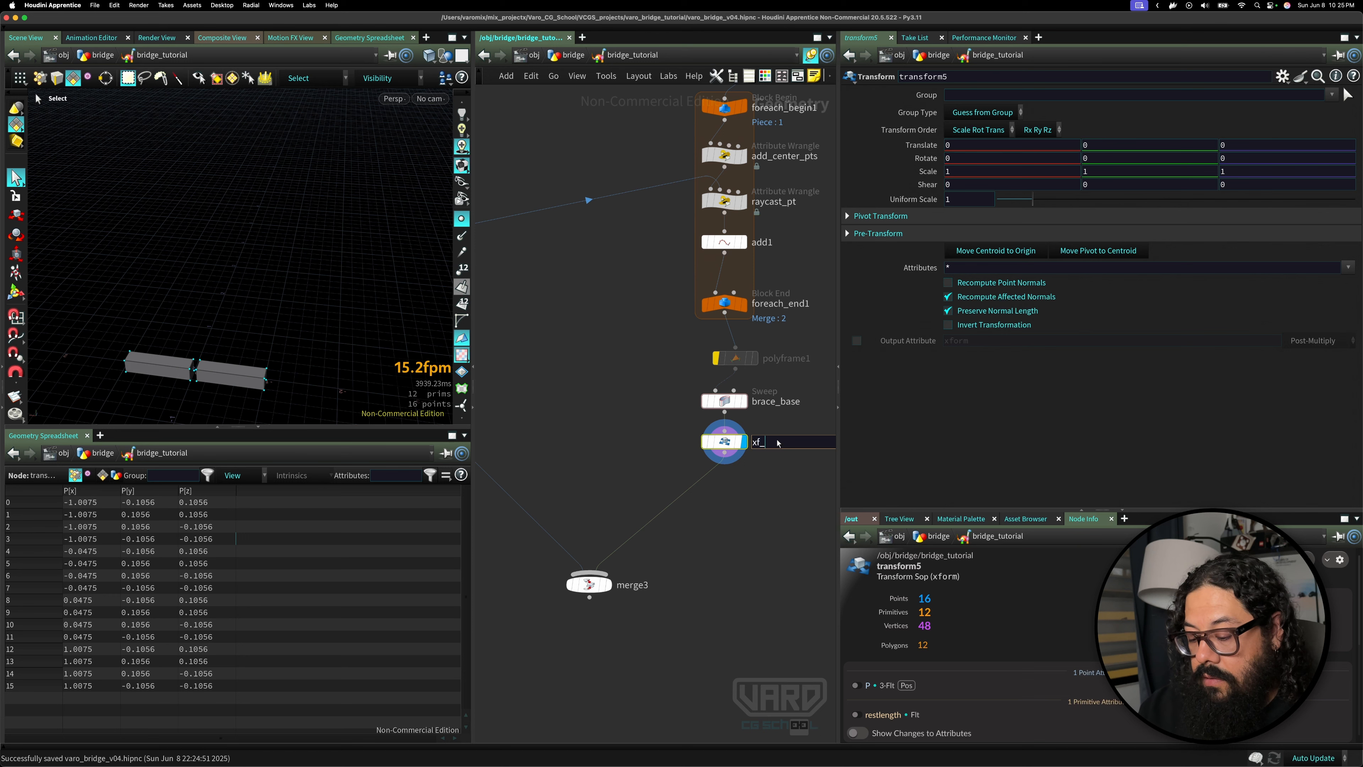
{"action": "type", "text": "brace_pos"}
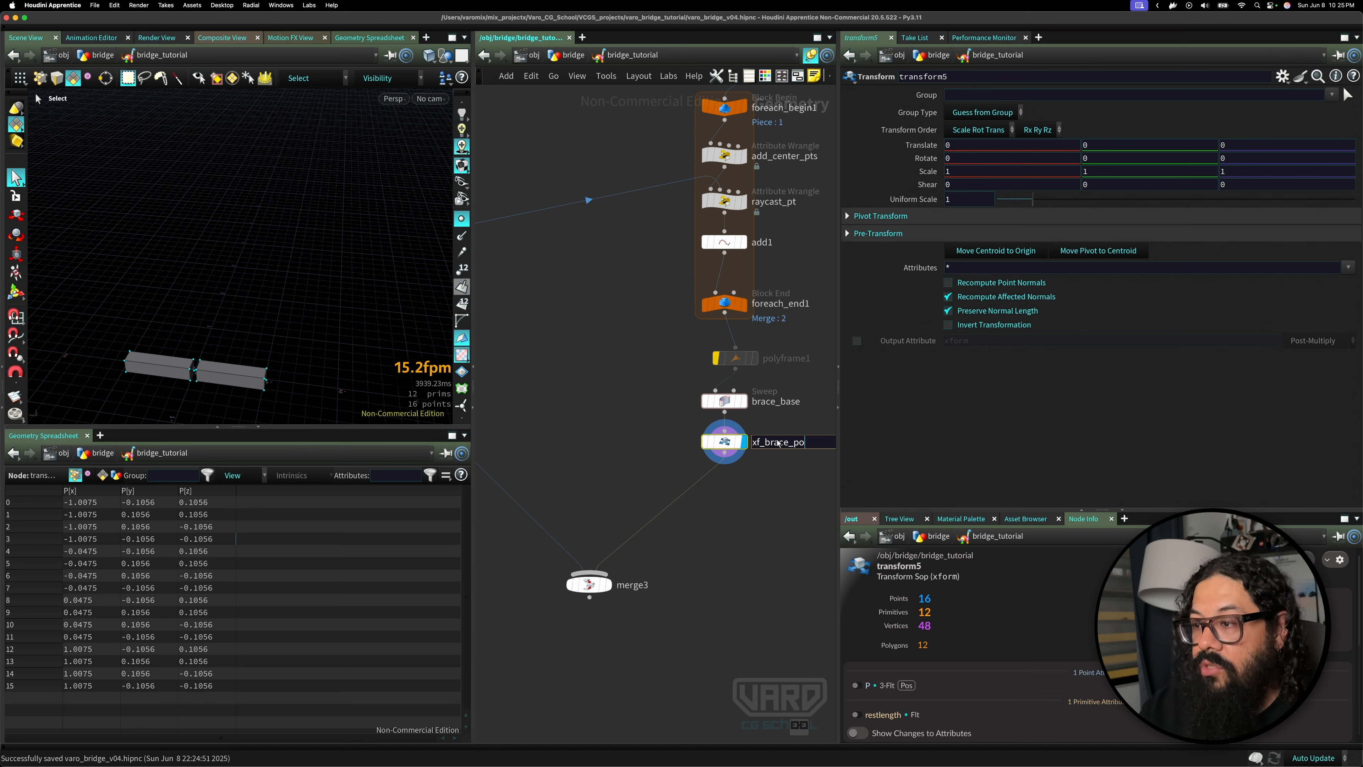
{"action": "key", "text": "Return"}
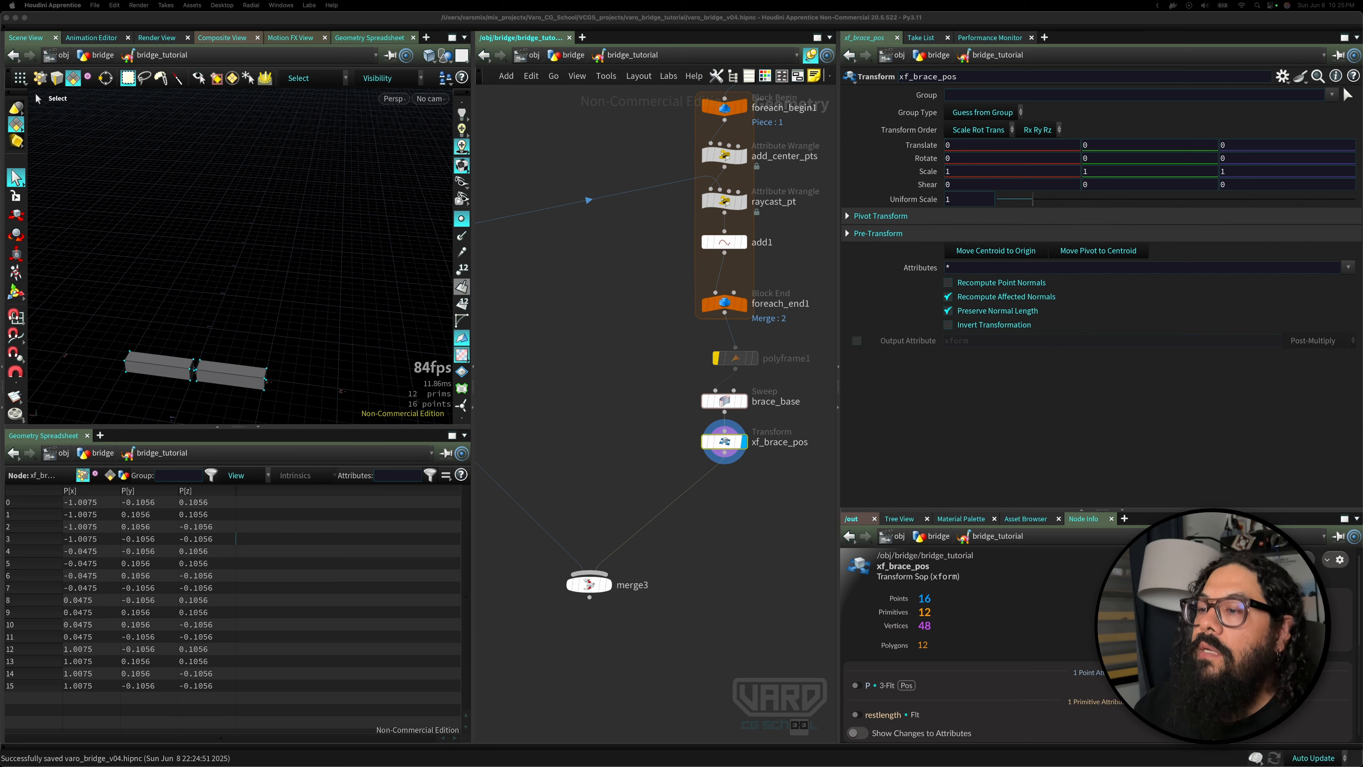
- Display merge3 and set xf_brace_pos's Y translation to 2 to raise the brace along the towers
{"action": "left_click", "coordinate": [608, 589]}
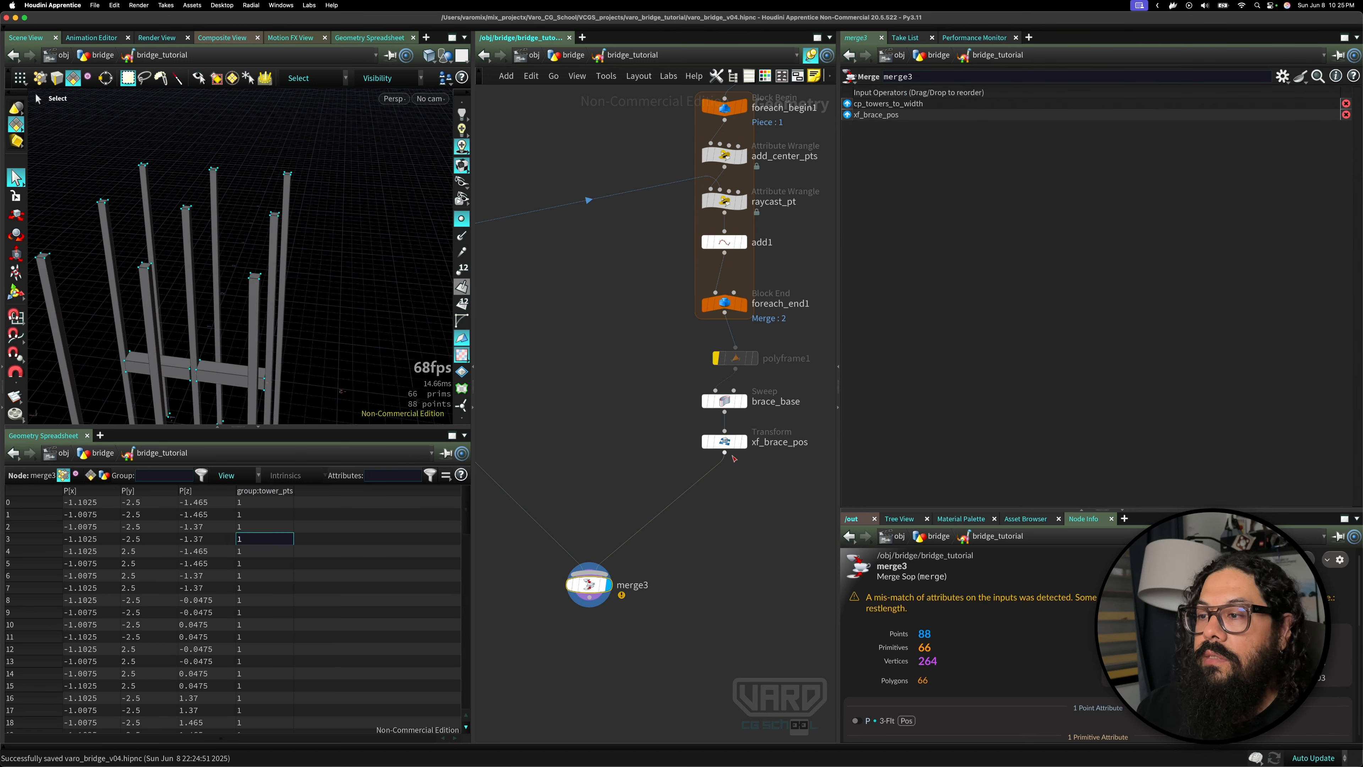
{"action": "left_click", "coordinate": [732, 450]}
{"action": "middle_click_drag", "start_coordinate": [1088, 144], "coordinate": [1135, 129]}
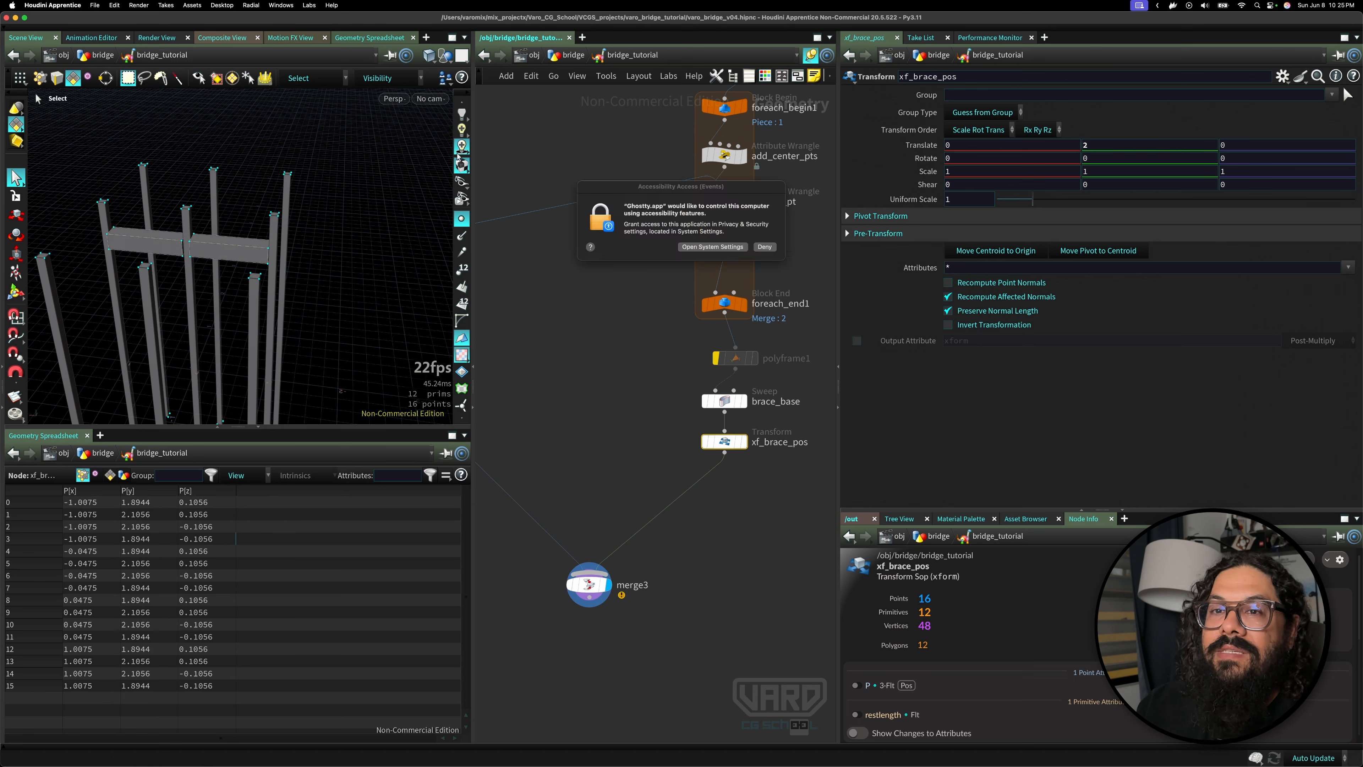
{"action": "left_click", "coordinate": [717, 244]}
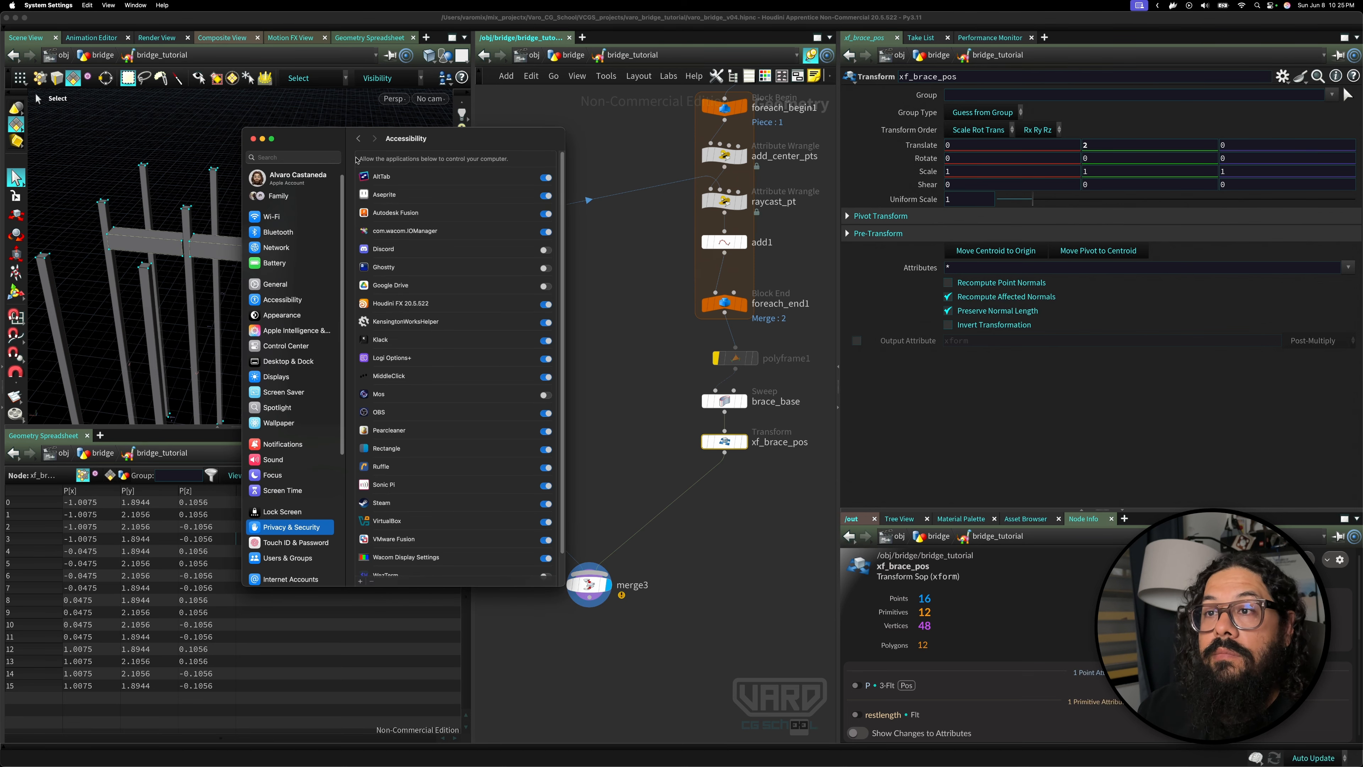
{"action": "left_click_drag", "start_coordinate": [384, 130], "coordinate": [547, 766]}
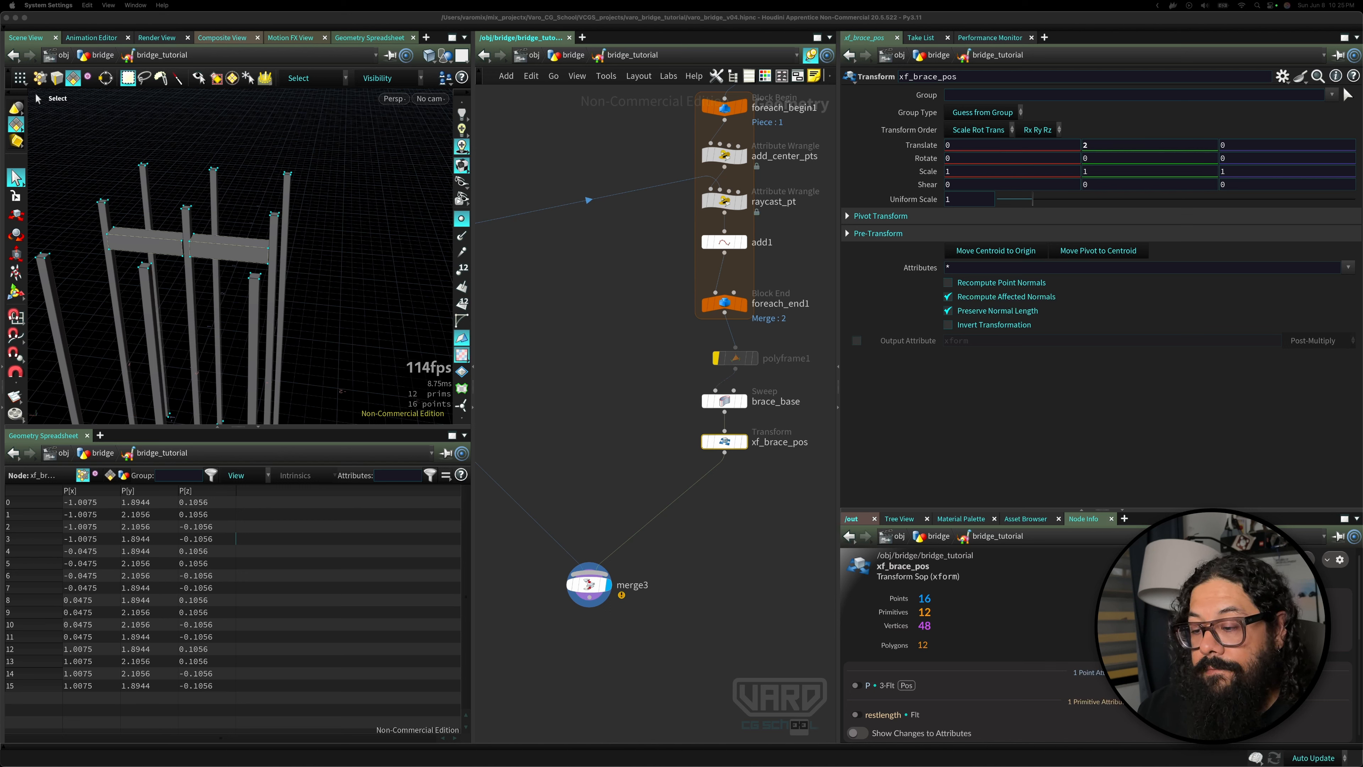
{"action": "left_click", "coordinate": [726, 505]}
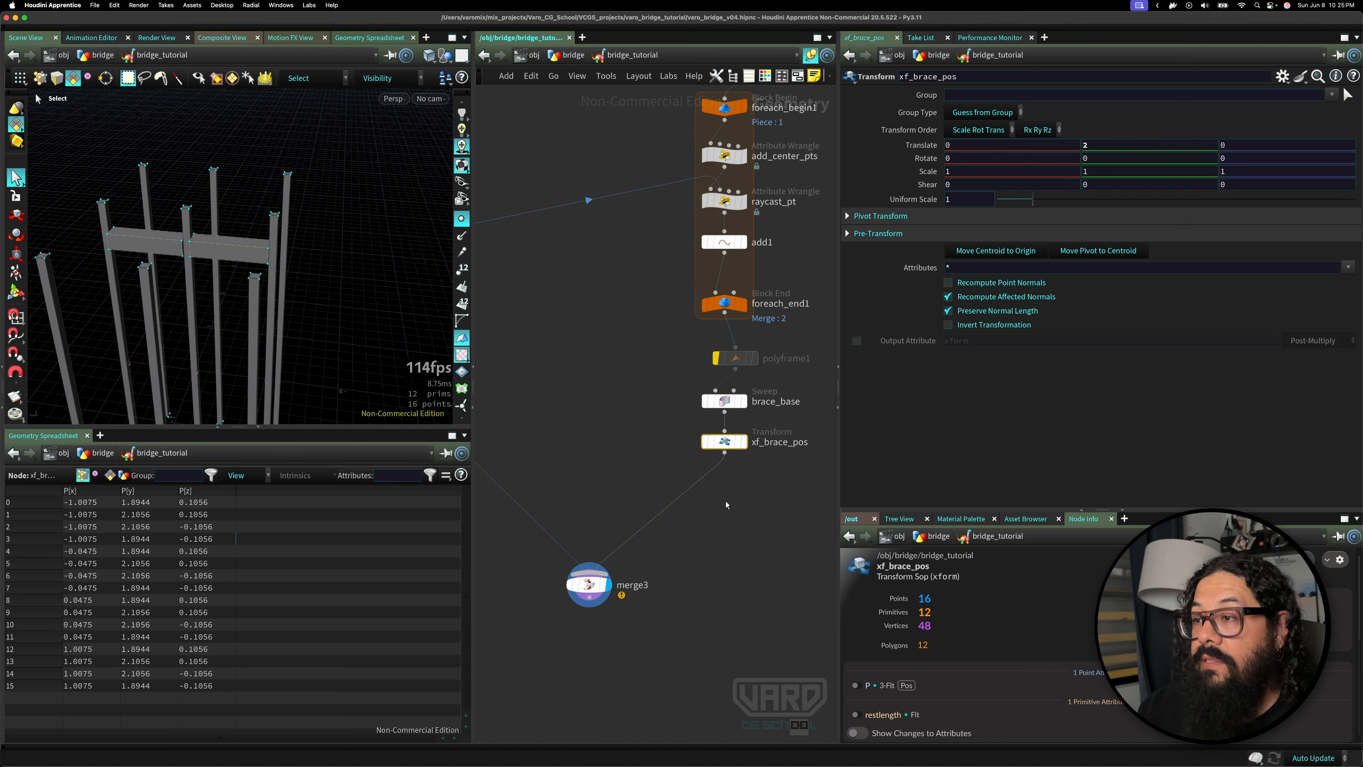
{"action": "left_click", "coordinate": [620, 409]}
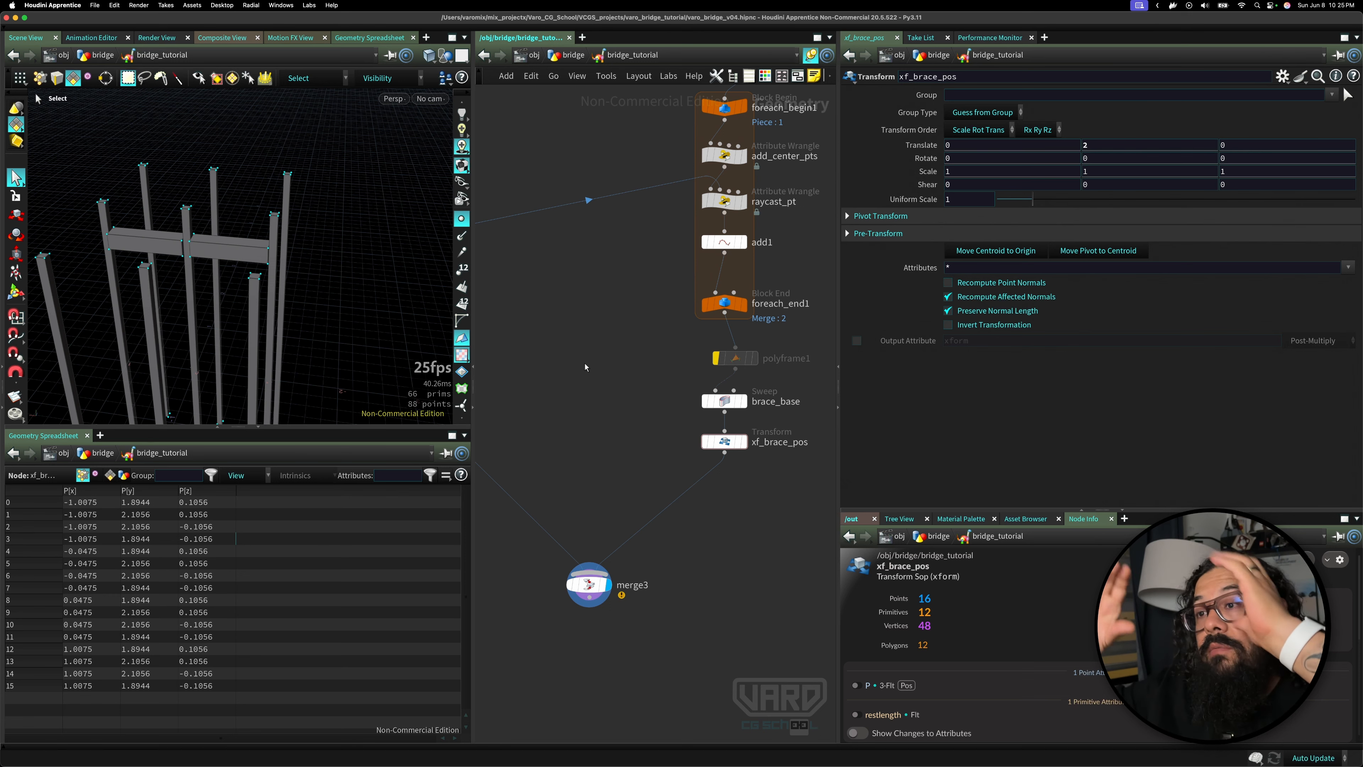
{"action": "key", "text": "Escape"}
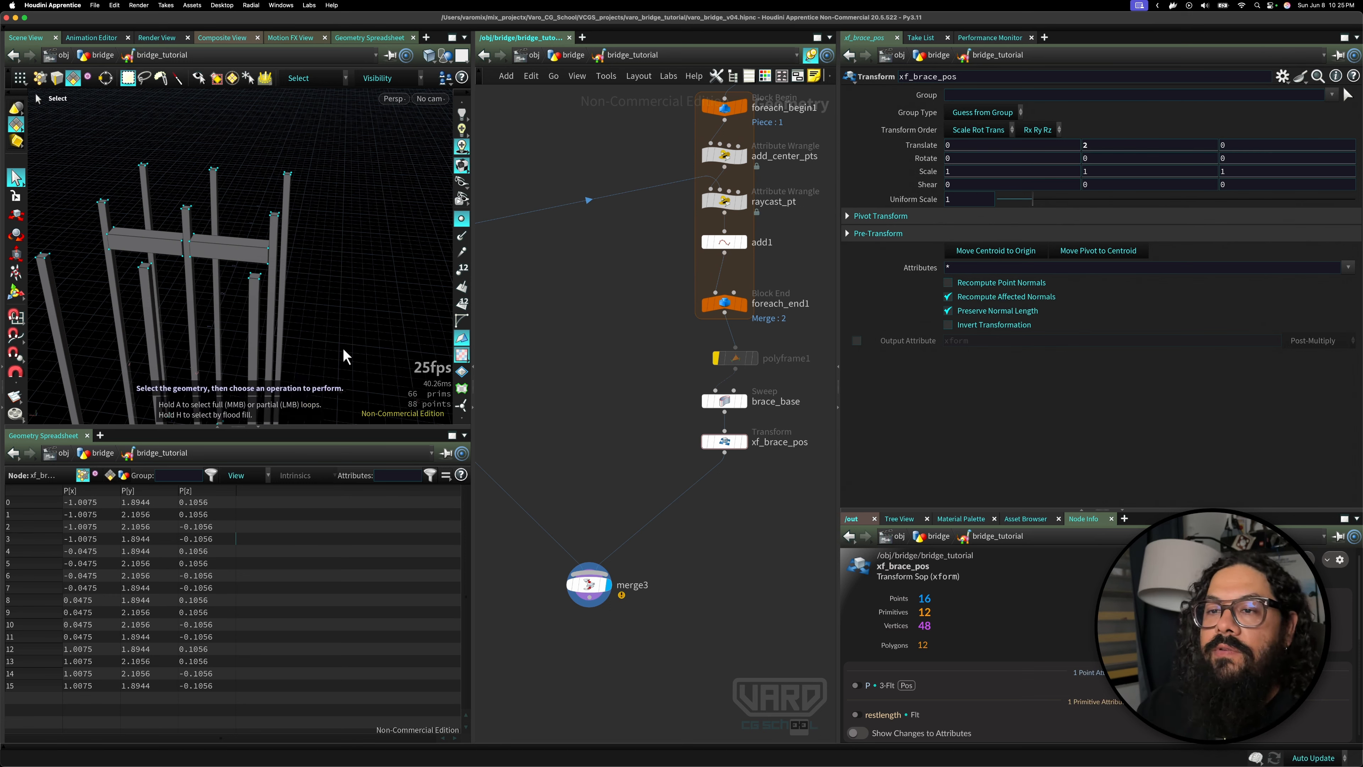
{"action": "left_click_drag", "start_coordinate": [344, 356], "coordinate": [287, 274]}
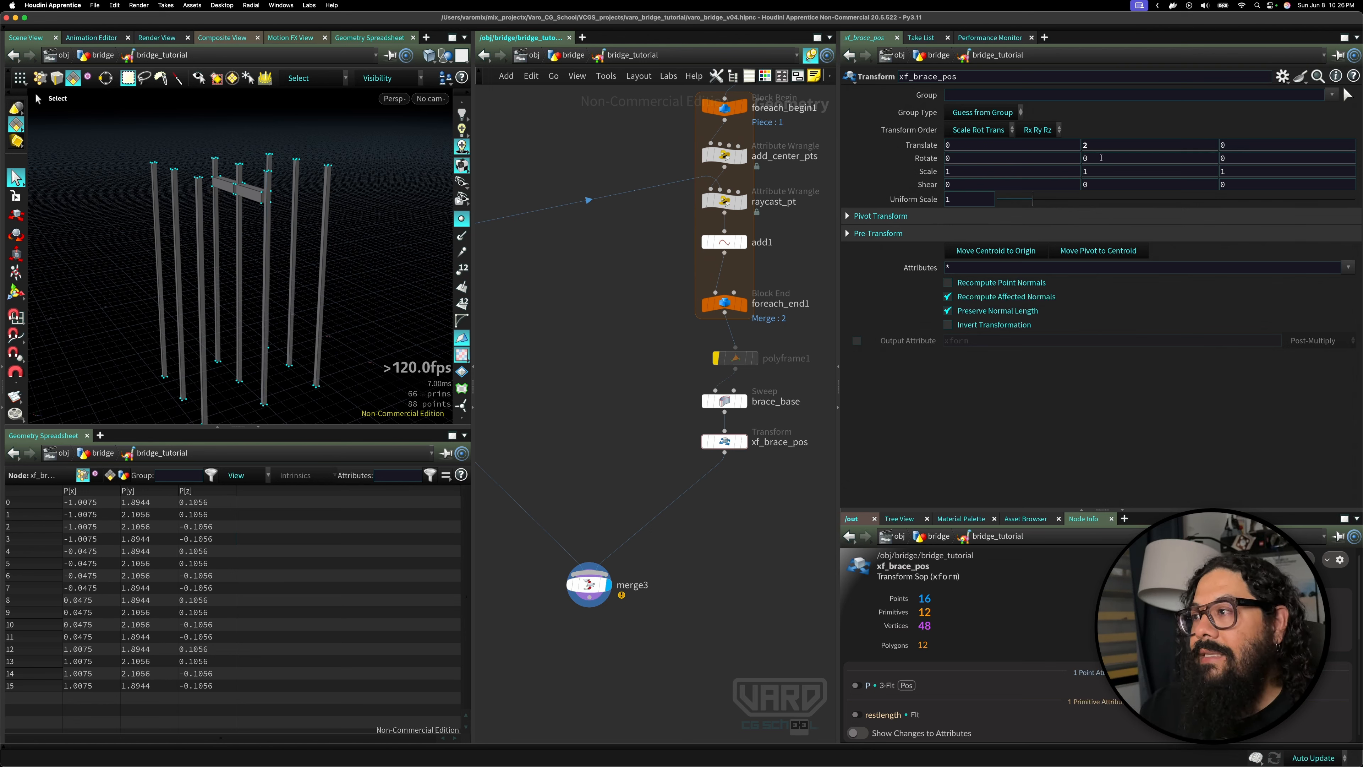
- Replace xf_brace_pos's Y translation with the start of a bounding box expression, bbox("../, pointing to a sibling node
{"action": "left_click", "coordinate": [1106, 143]}
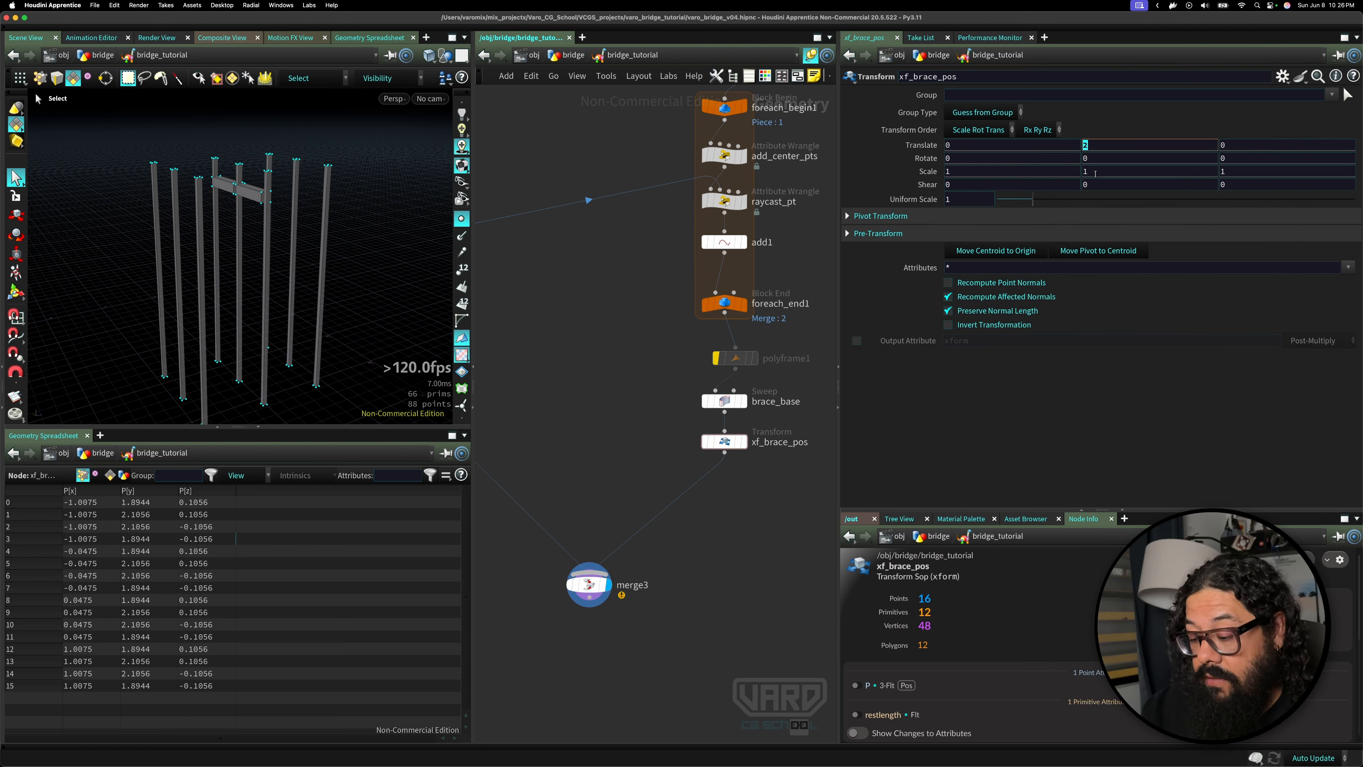
{"action": "type", "text": "bbox("}
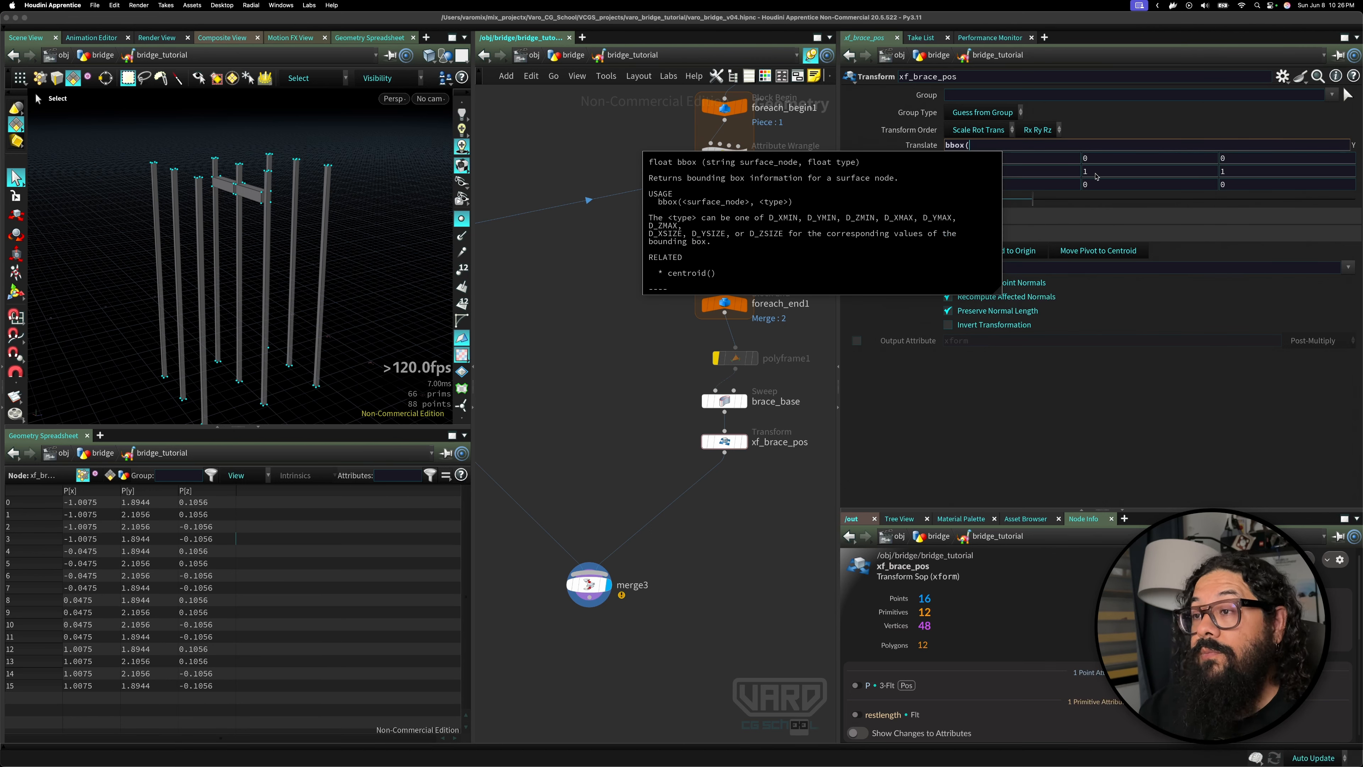
{"action": "type", "text": "\"../"}
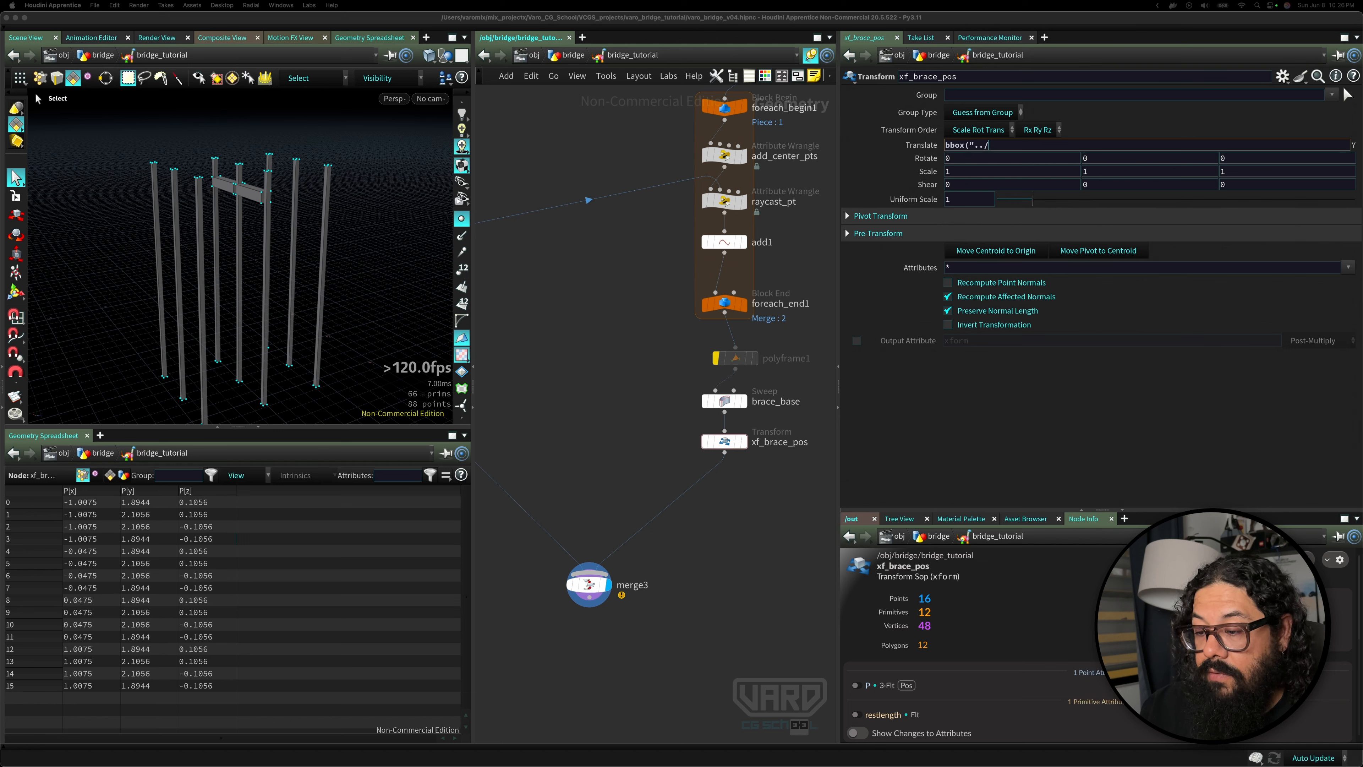
{"action": "left_click", "coordinate": [655, 447]}
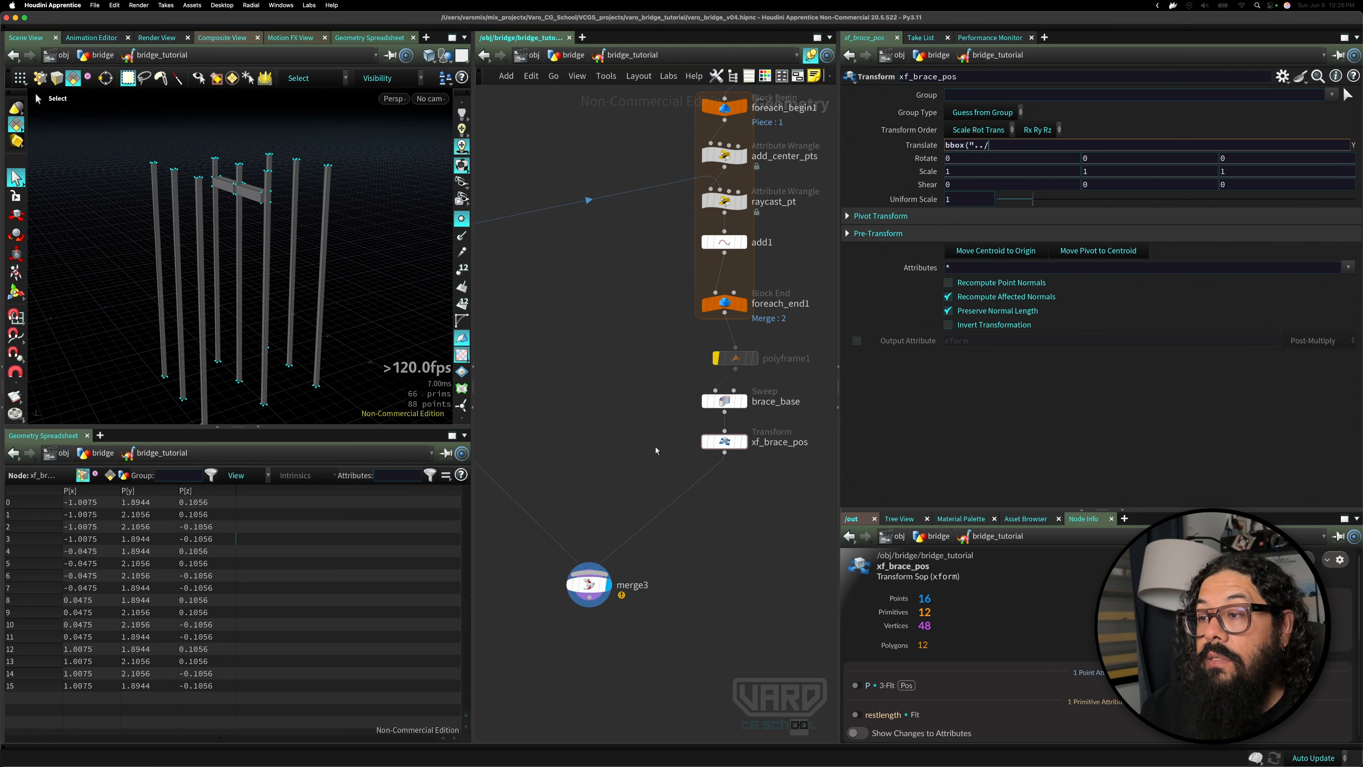
- Display cp_towers_to_width, cp_towers and tower_height in turn to examine which node outputs the complete set of towers
{"action": "middle_click_drag", "start_coordinate": [555, 428], "coordinate": [719, 505]}
{"action": "middle_click_drag", "start_coordinate": [576, 440], "coordinate": [749, 465]}
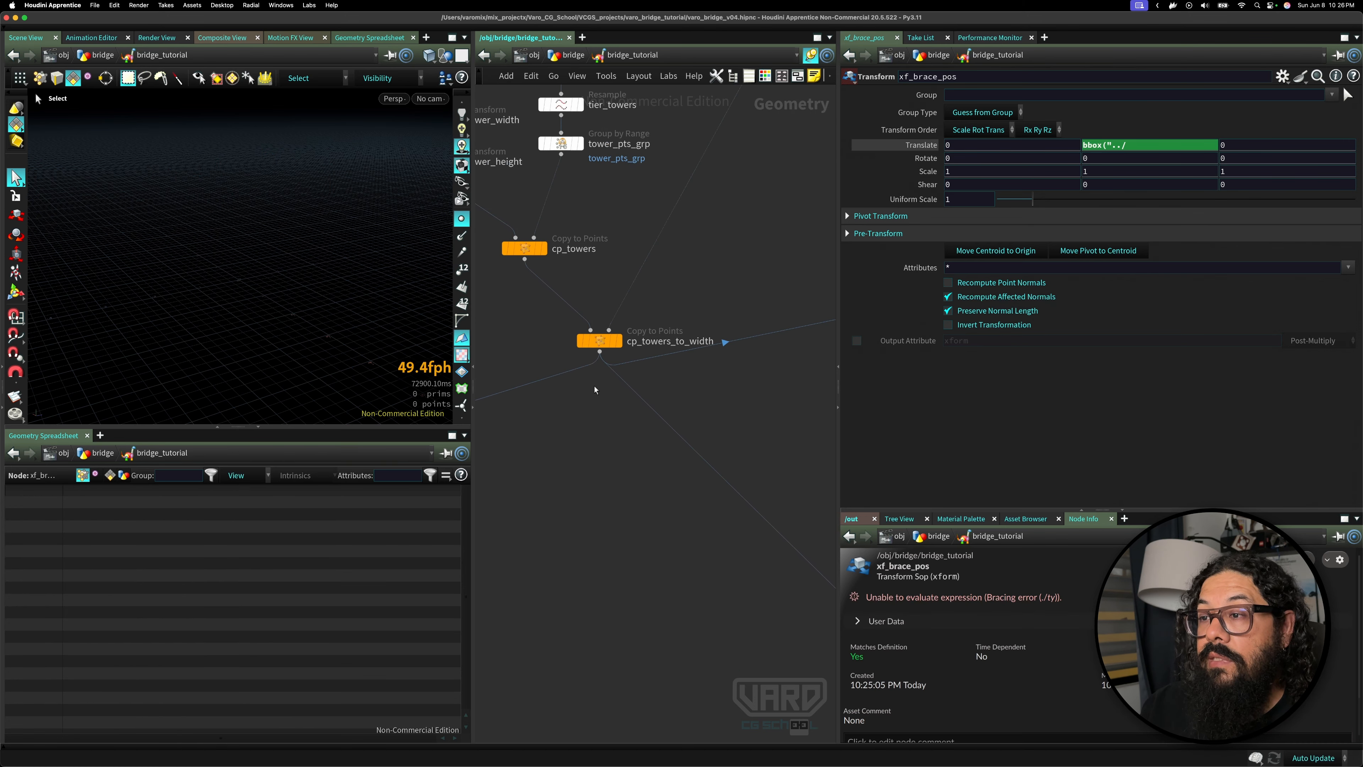
{"action": "left_click", "coordinate": [623, 317]}
{"action": "left_click", "coordinate": [604, 343]}
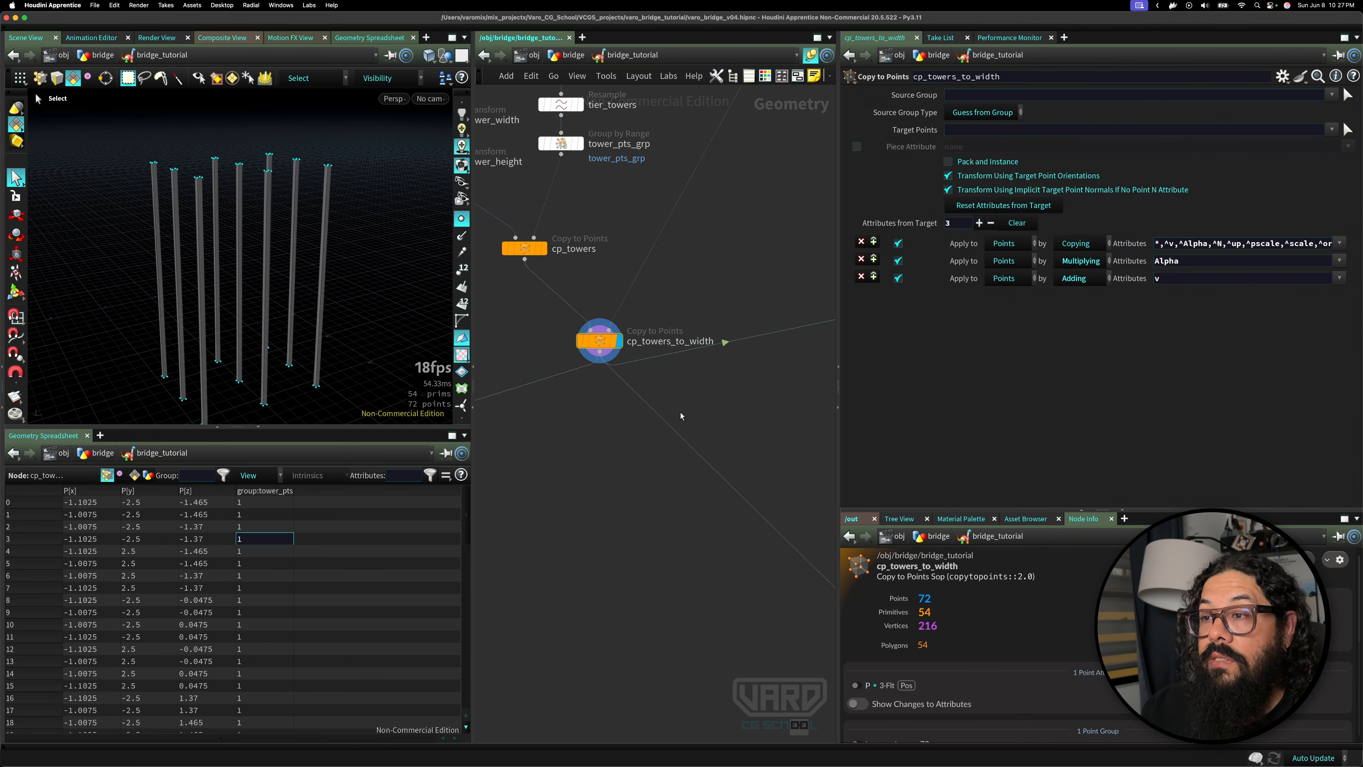
{"action": "middle_click_drag", "start_coordinate": [709, 402], "coordinate": [629, 430]}
{"action": "scroll", "coordinate": [541, 374], "scroll_direction": "down", "scroll_amount": 5}
{"action": "scroll", "coordinate": [621, 376], "scroll_direction": "up", "scroll_amount": 3}
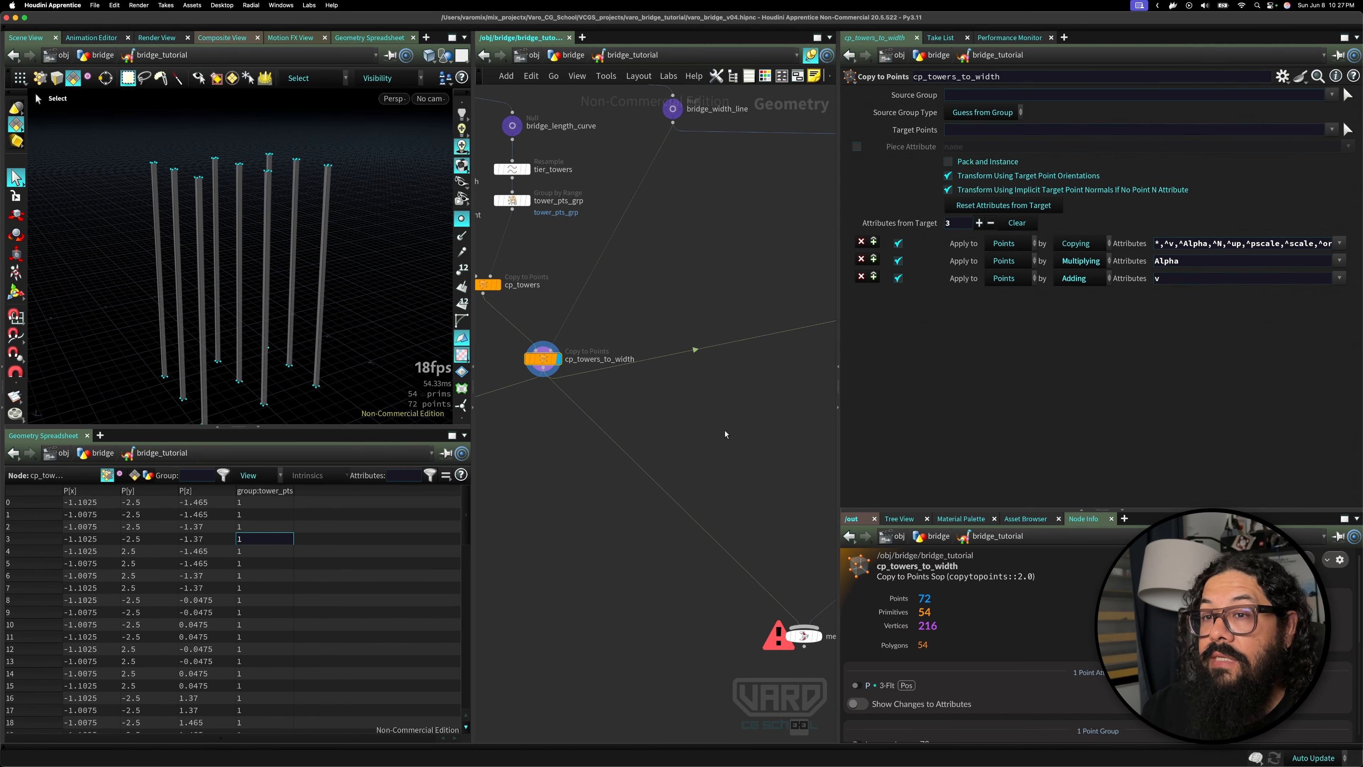
{"action": "middle_click_drag", "start_coordinate": [724, 430], "coordinate": [835, 478]}
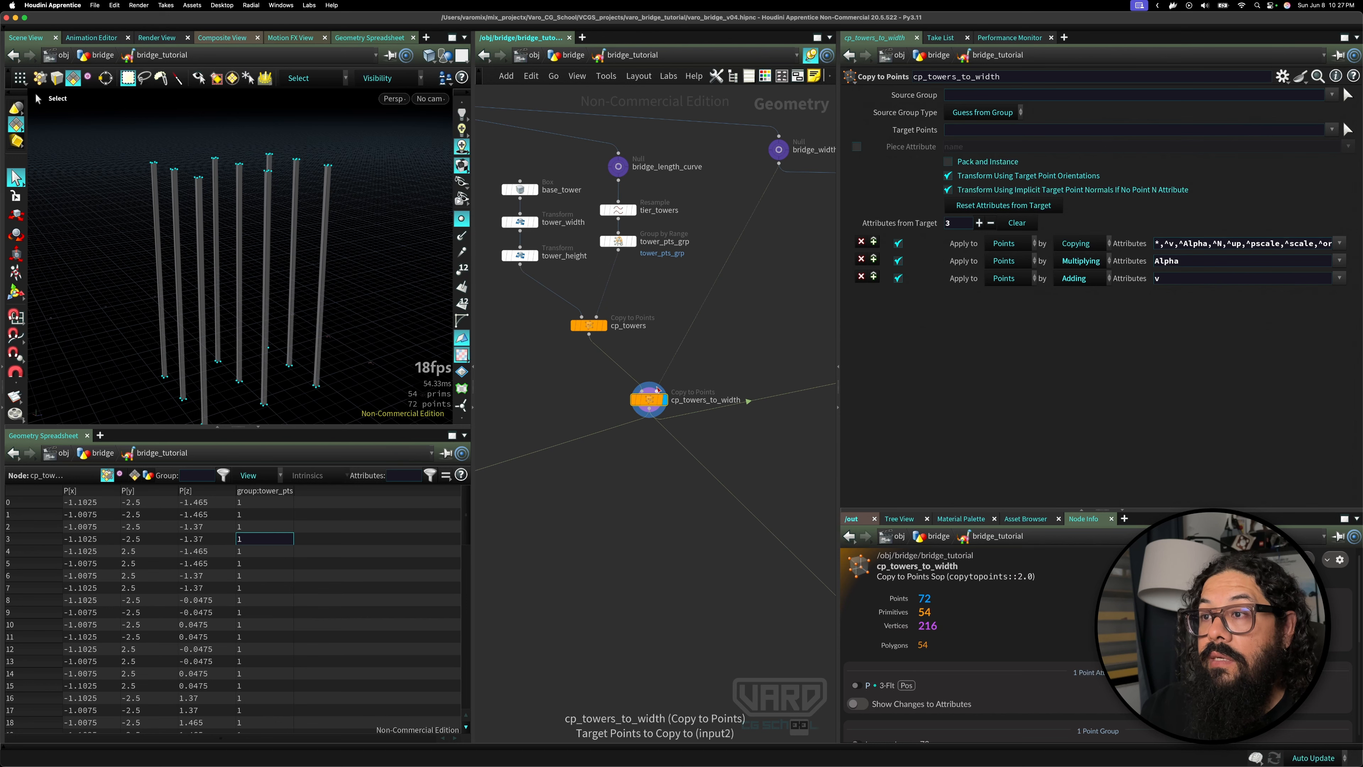
{"action": "left_click", "coordinate": [596, 326]}
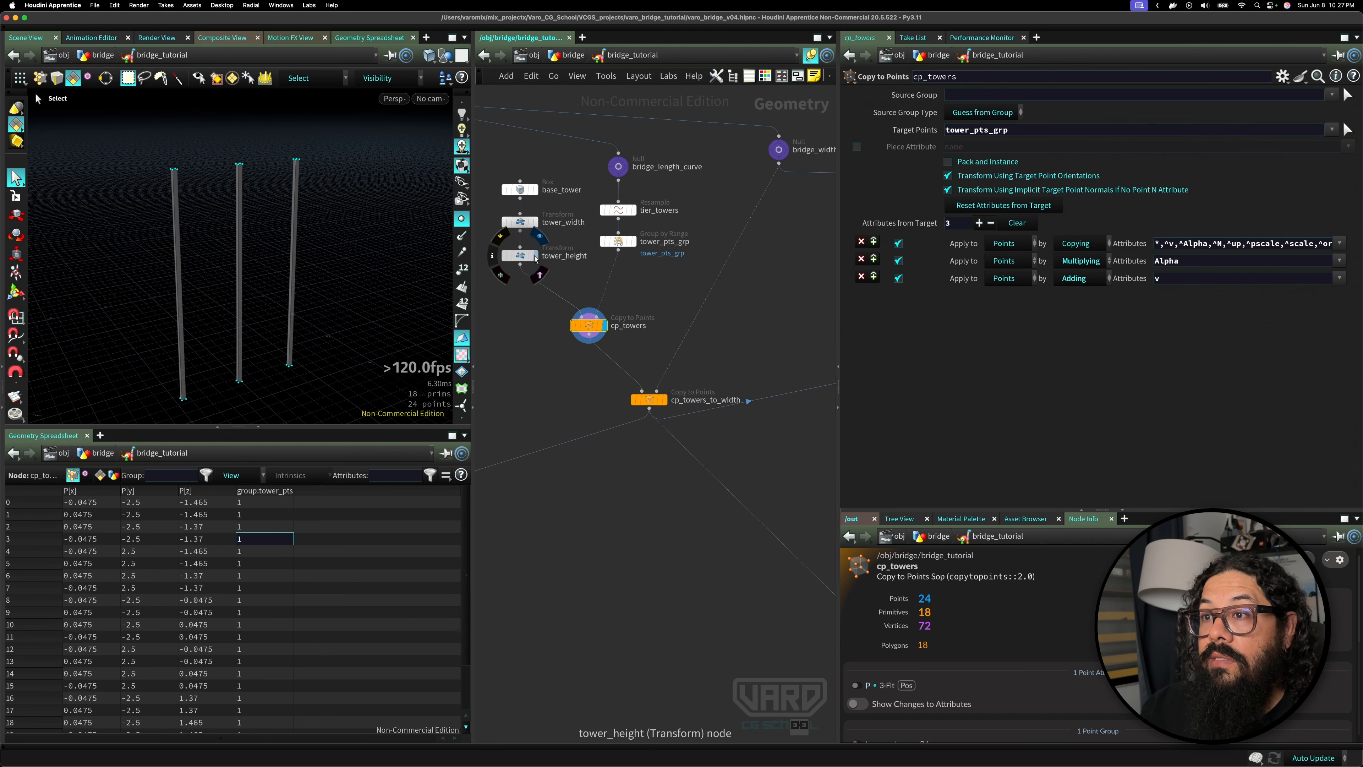
{"action": "left_click", "coordinate": [525, 258]}
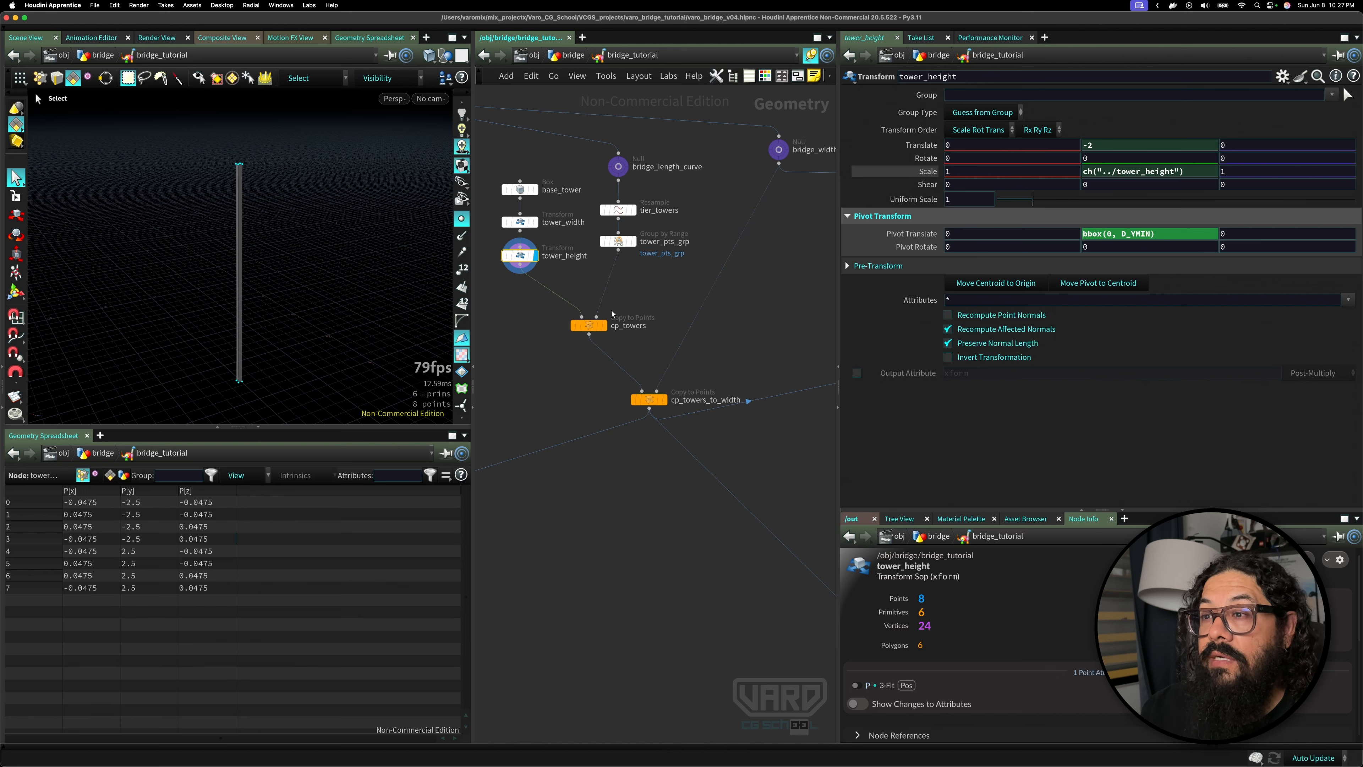
{"action": "key", "text": "r"}
{"action": "left_click", "coordinate": [590, 327]}
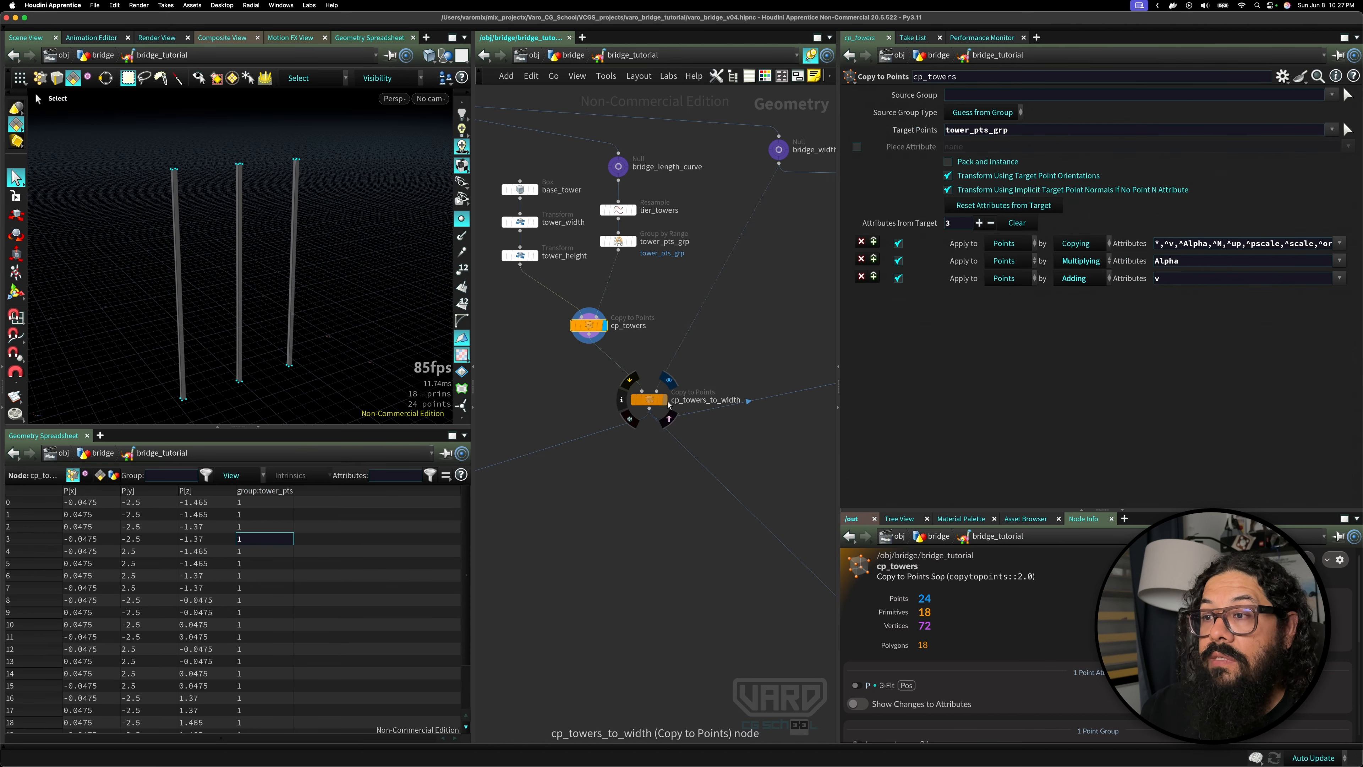
{"action": "key", "text": "r"}
{"action": "left_click", "coordinate": [654, 403]}
{"action": "middle_click_drag", "start_coordinate": [709, 426], "coordinate": [607, 394]}
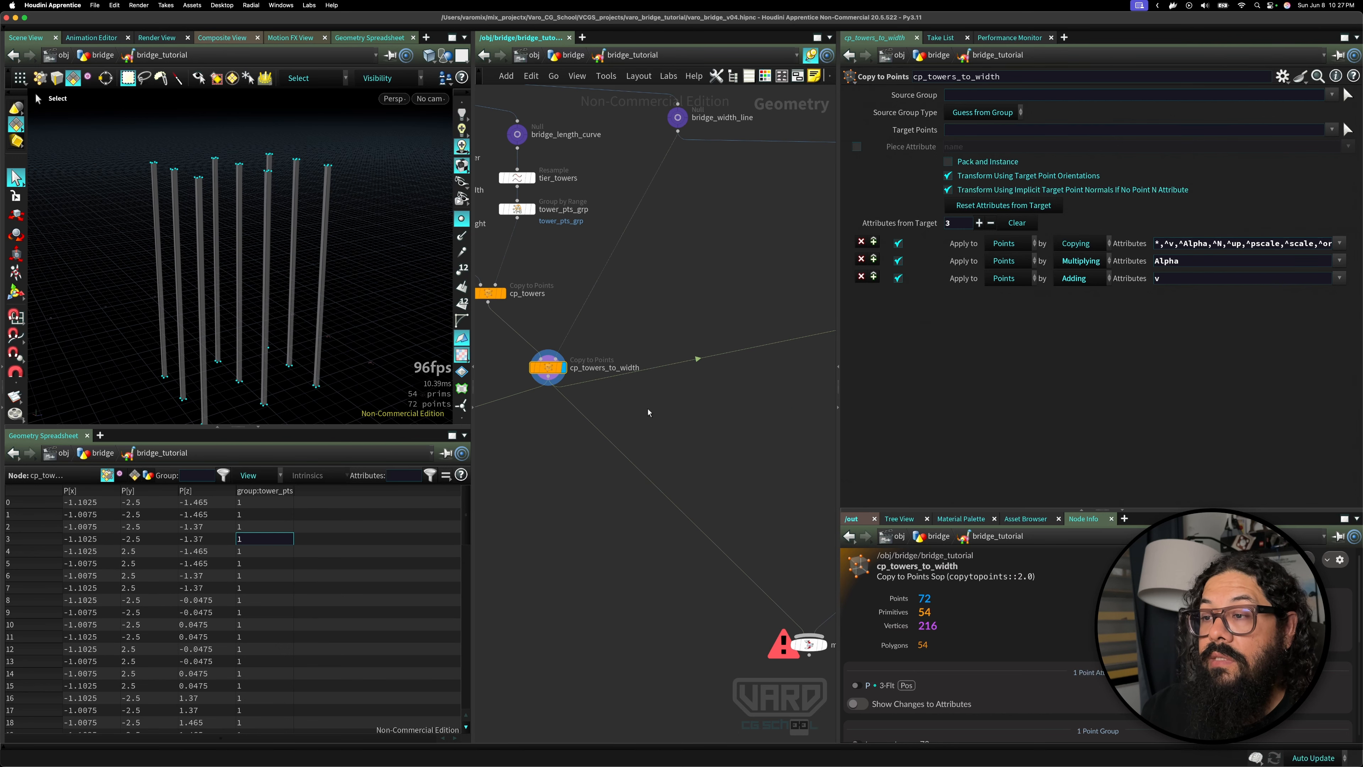
- Copy the name of the cp_towers_to_width node, leaving the name itself unedited
{"action": "double_click", "coordinate": [600, 368]}
{"action": "key", "text": "Right"}
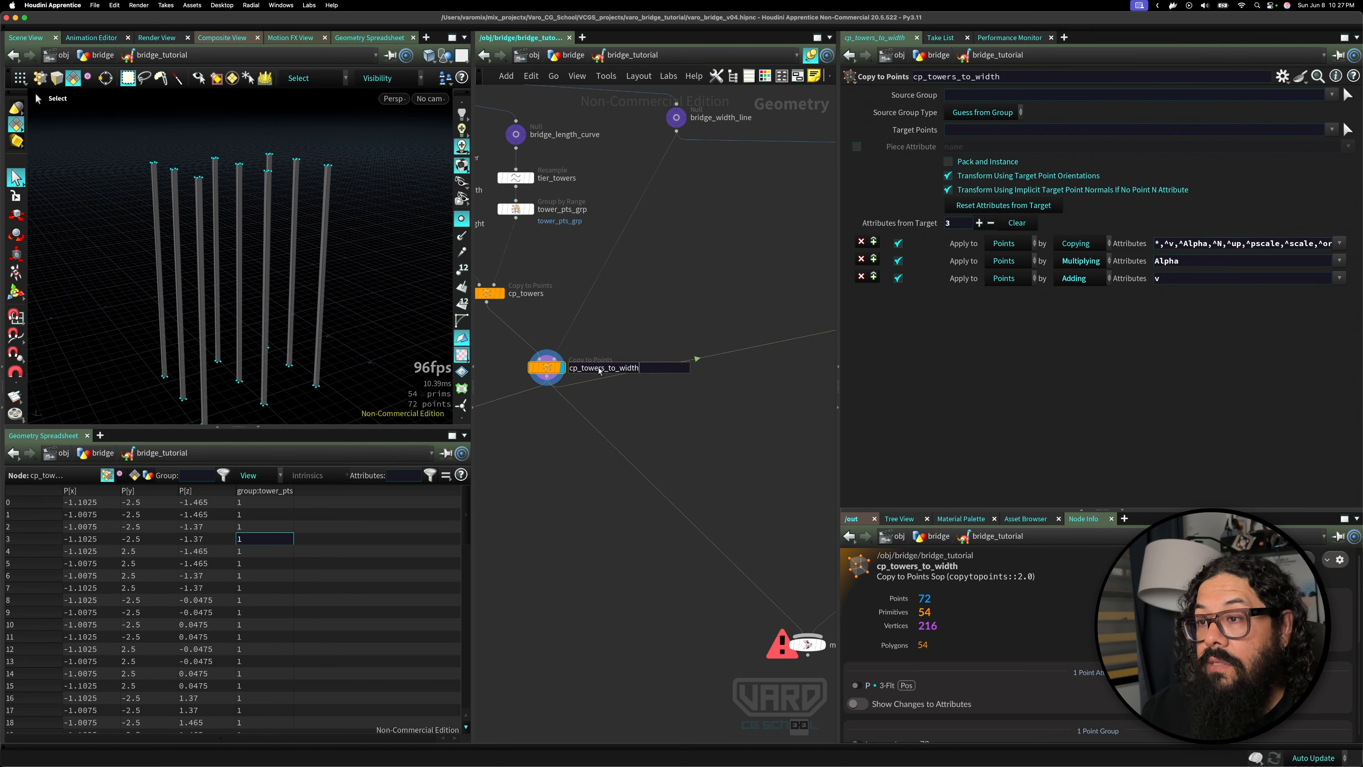
{"action": "key", "text": "Return"}
{"action": "double_click", "coordinate": [599, 371]}
{"action": "key", "text": "super+c"}
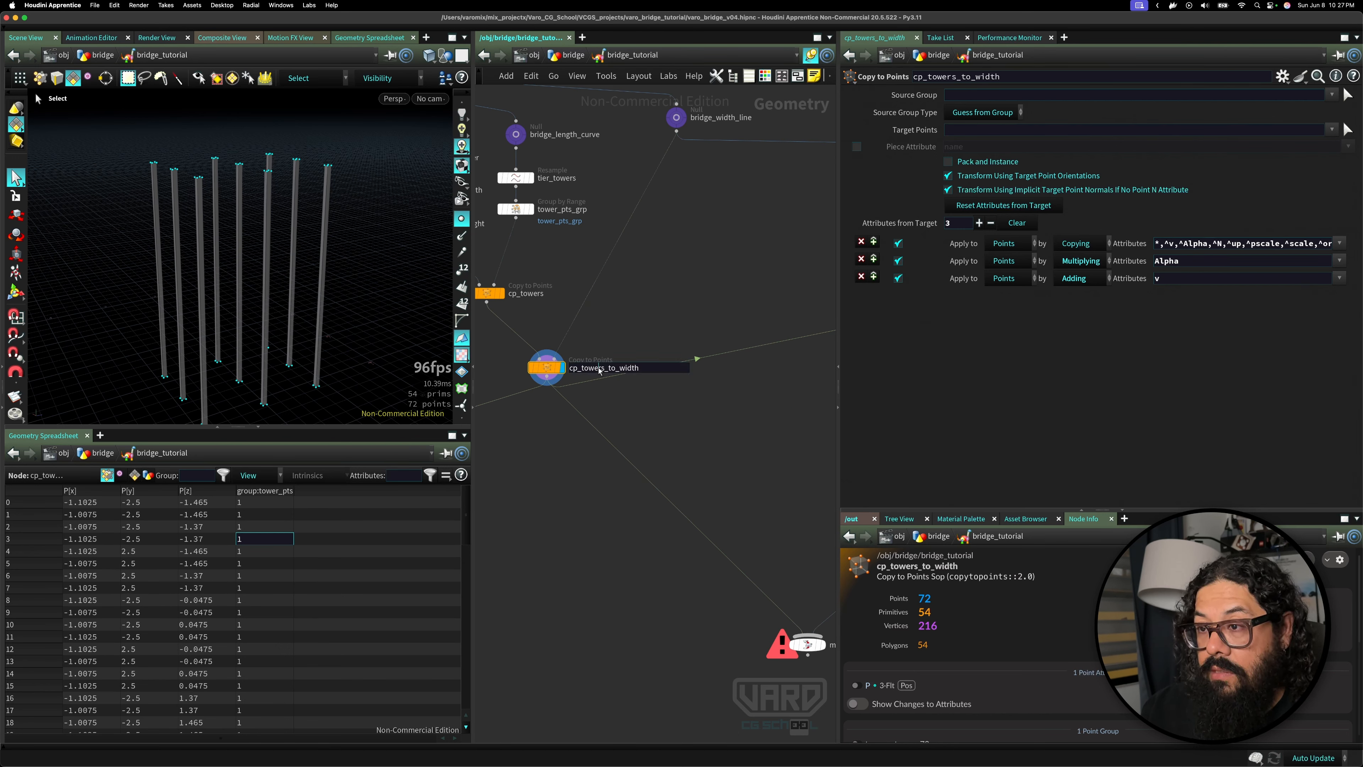
{"action": "key", "text": "Return"}
- Complete xf_brace_pos's Y translation expression as bbox("../cp_towers_to_width", D_YMAX)
{"action": "middle_click_drag", "start_coordinate": [730, 483], "coordinate": [574, 387]}
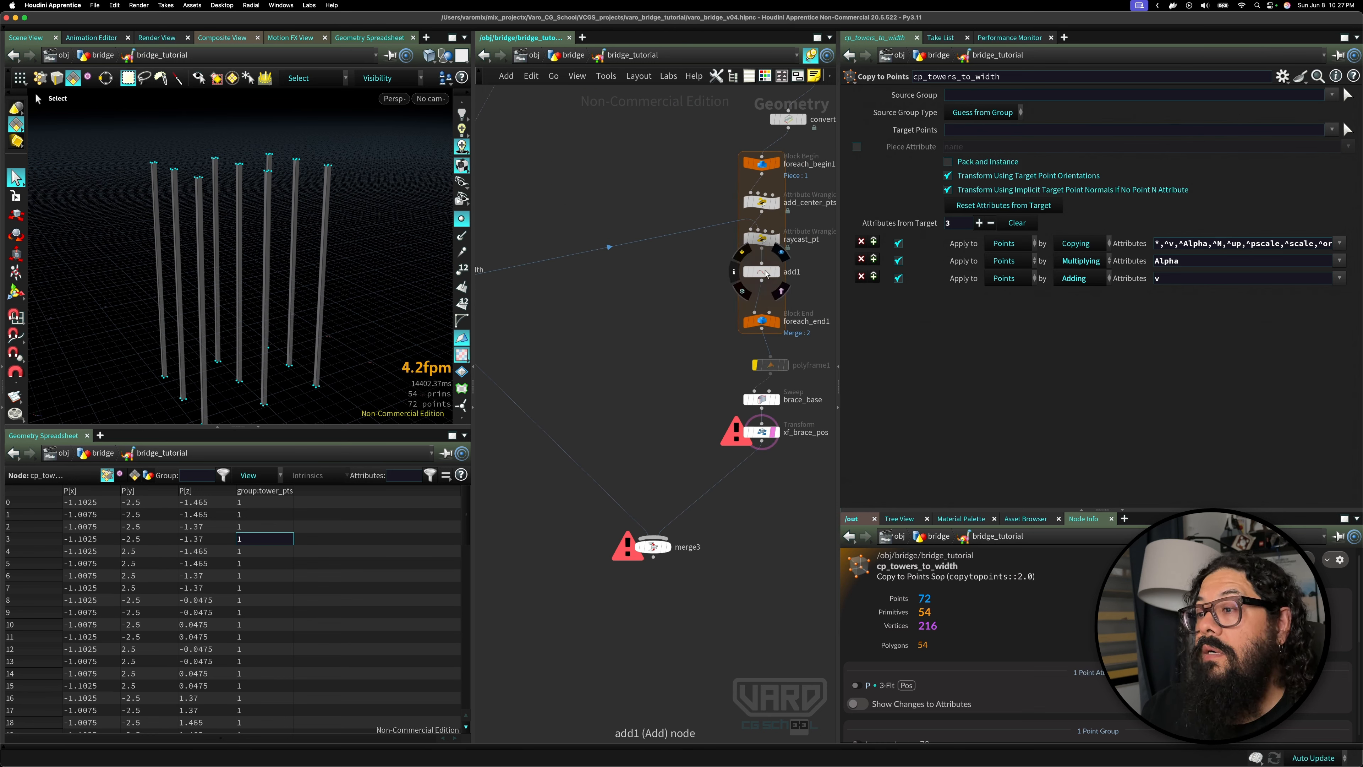
{"action": "left_click", "coordinate": [772, 436]}
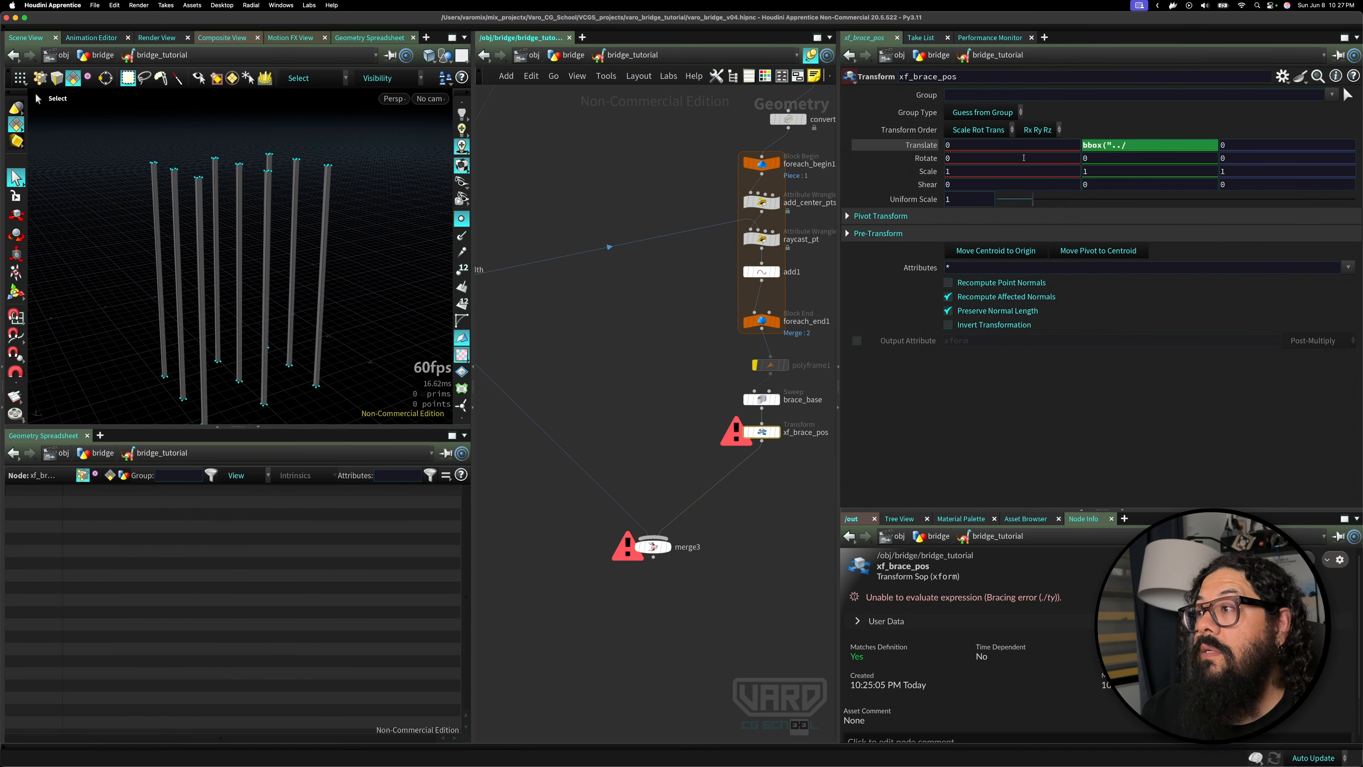
{"action": "left_click", "coordinate": [1097, 144]}
{"action": "type", "text": "bbox(\"../"}
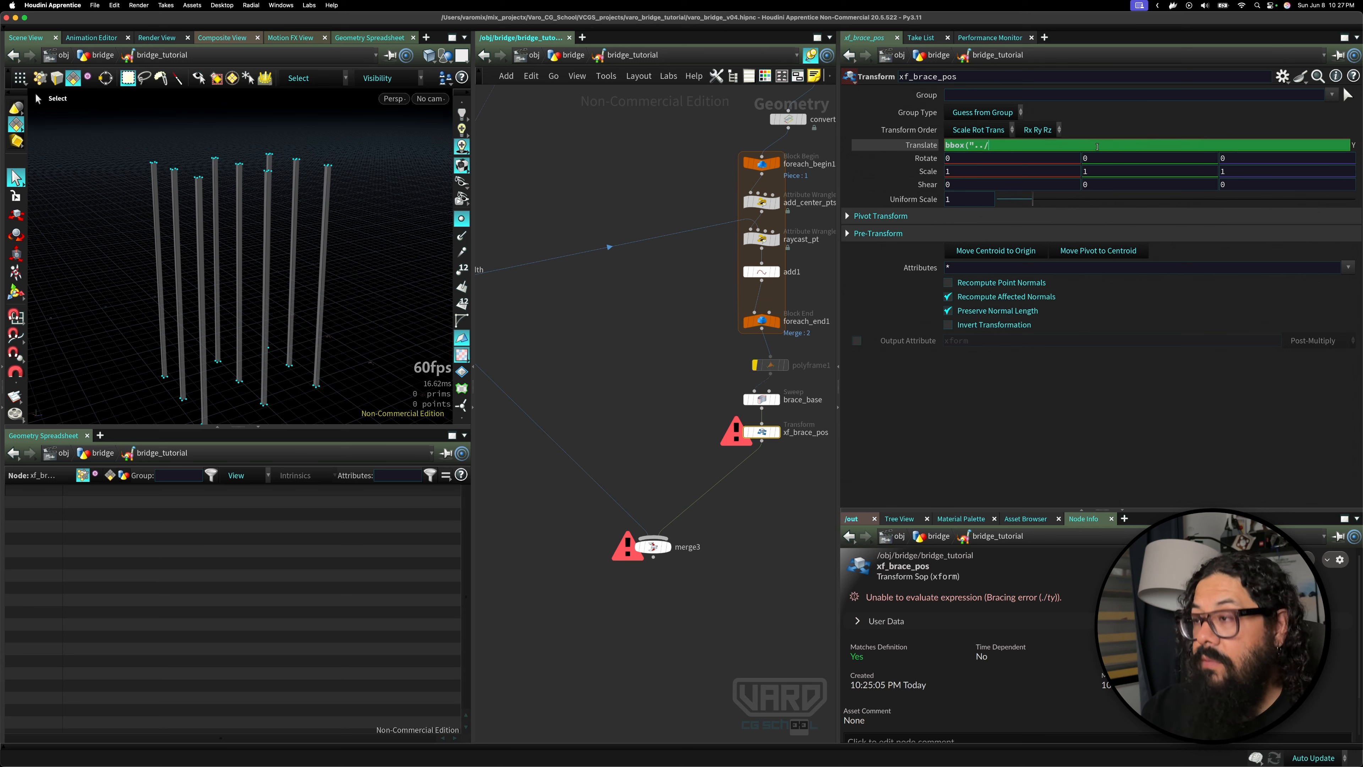
{"action": "key", "text": "super+v"}
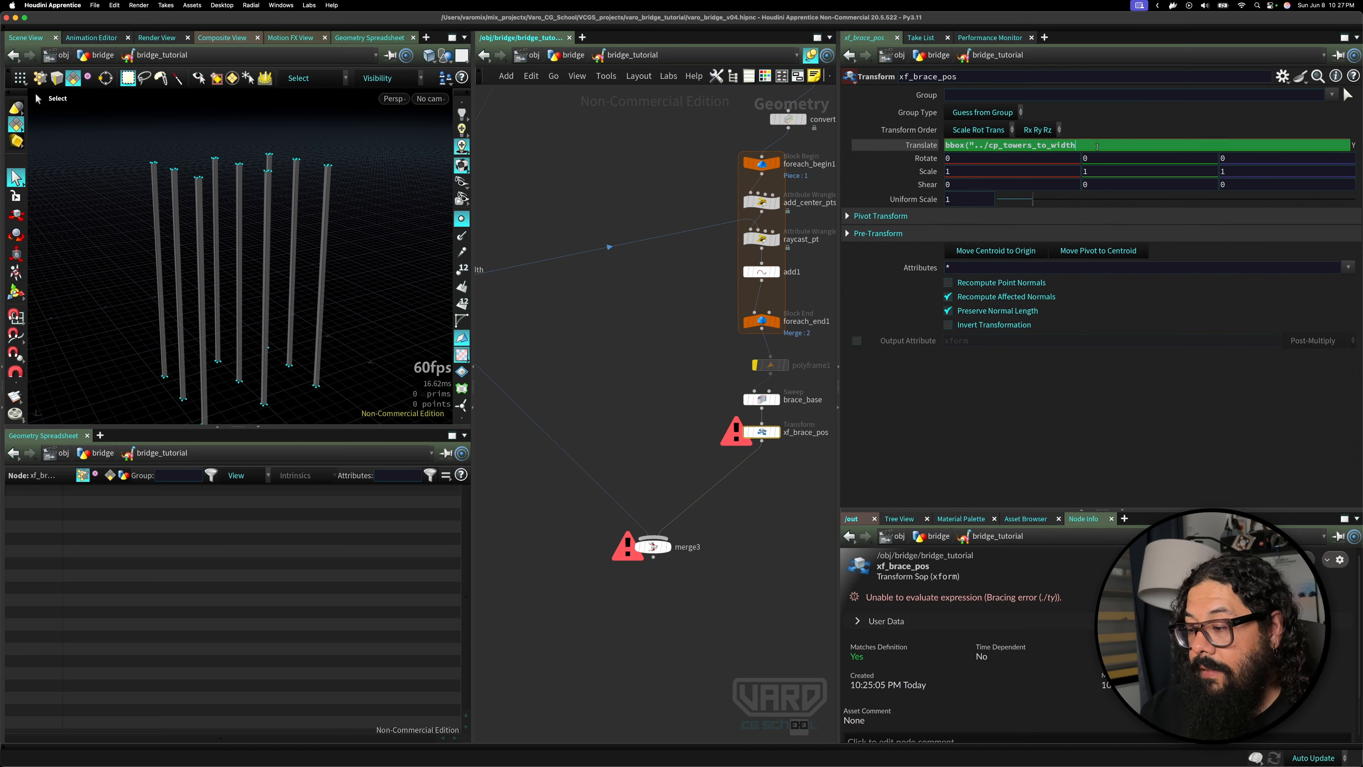
{"action": "type", "text": "\"."}
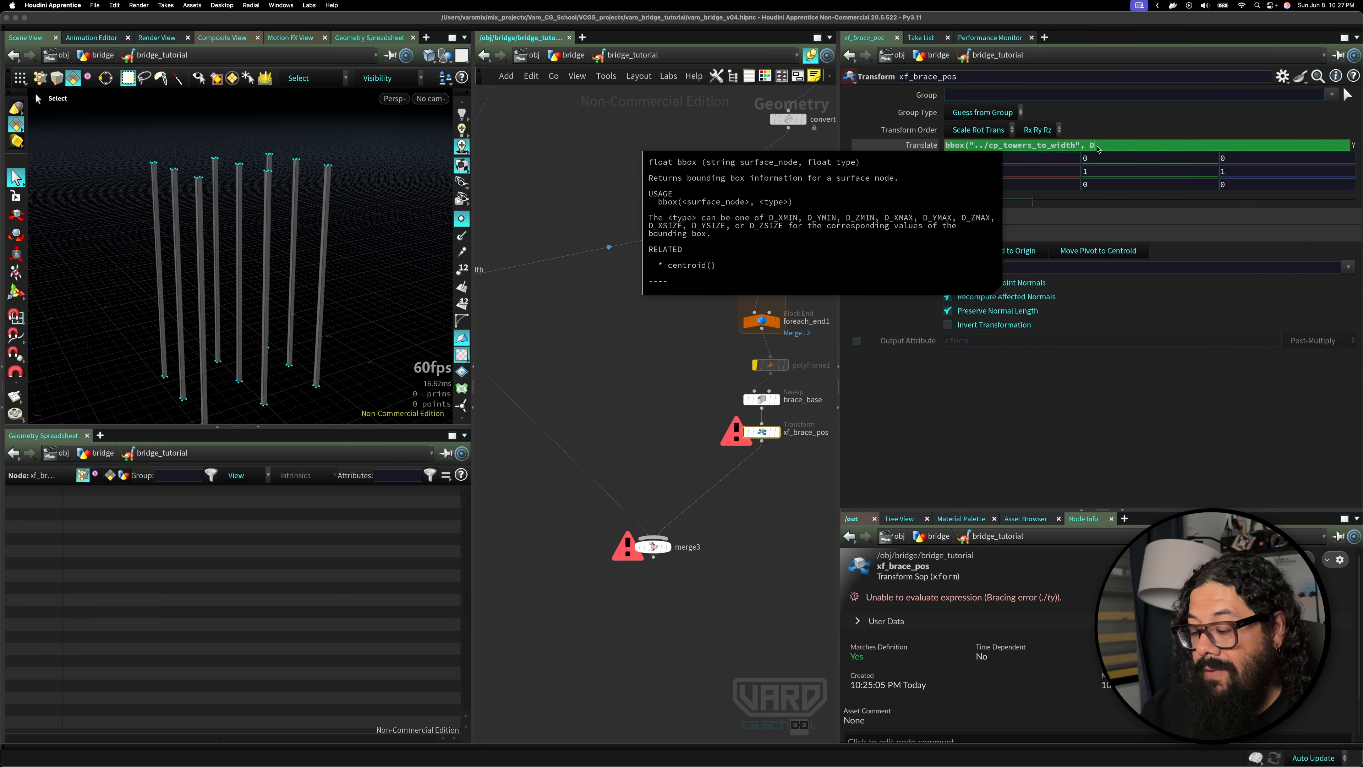
{"action": "type", "text": " D"}
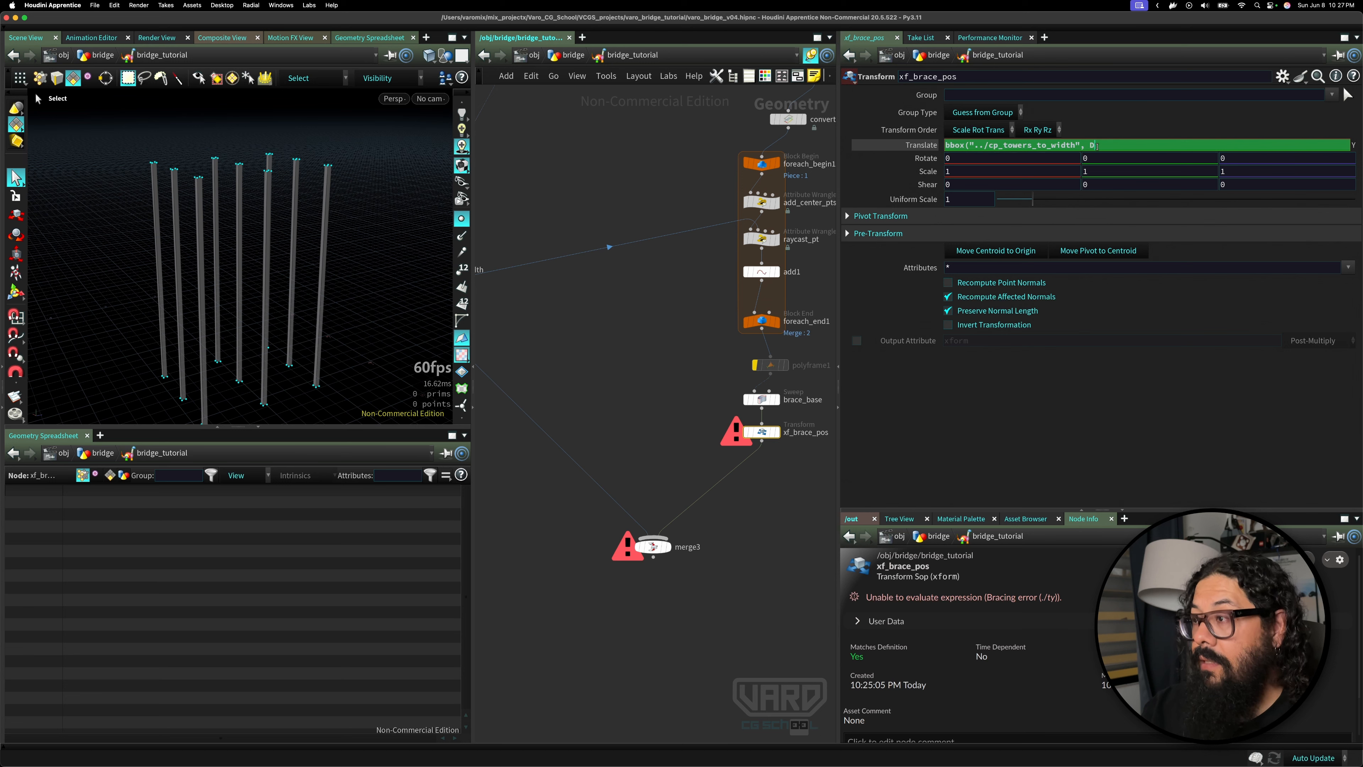
{"action": "type", "text": "_YM"}
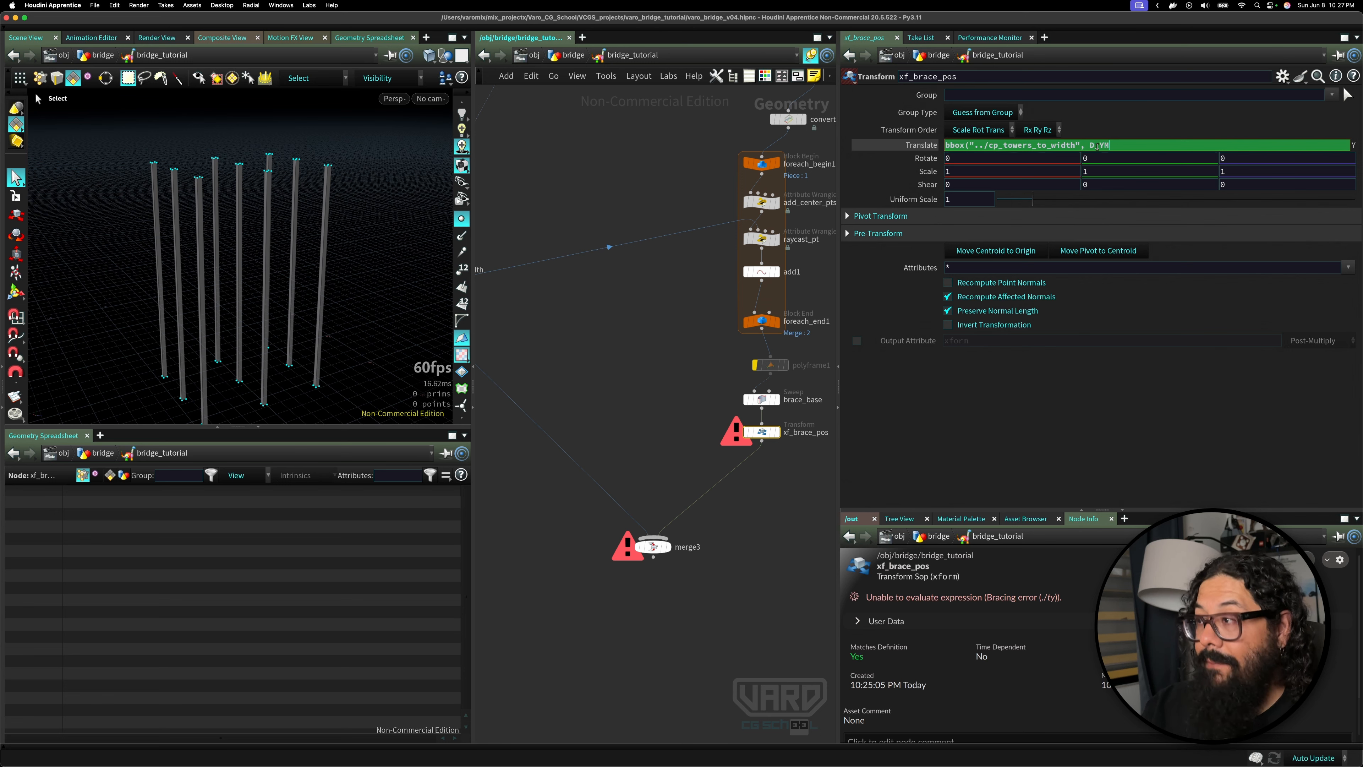
{"action": "type", "text": "A"}
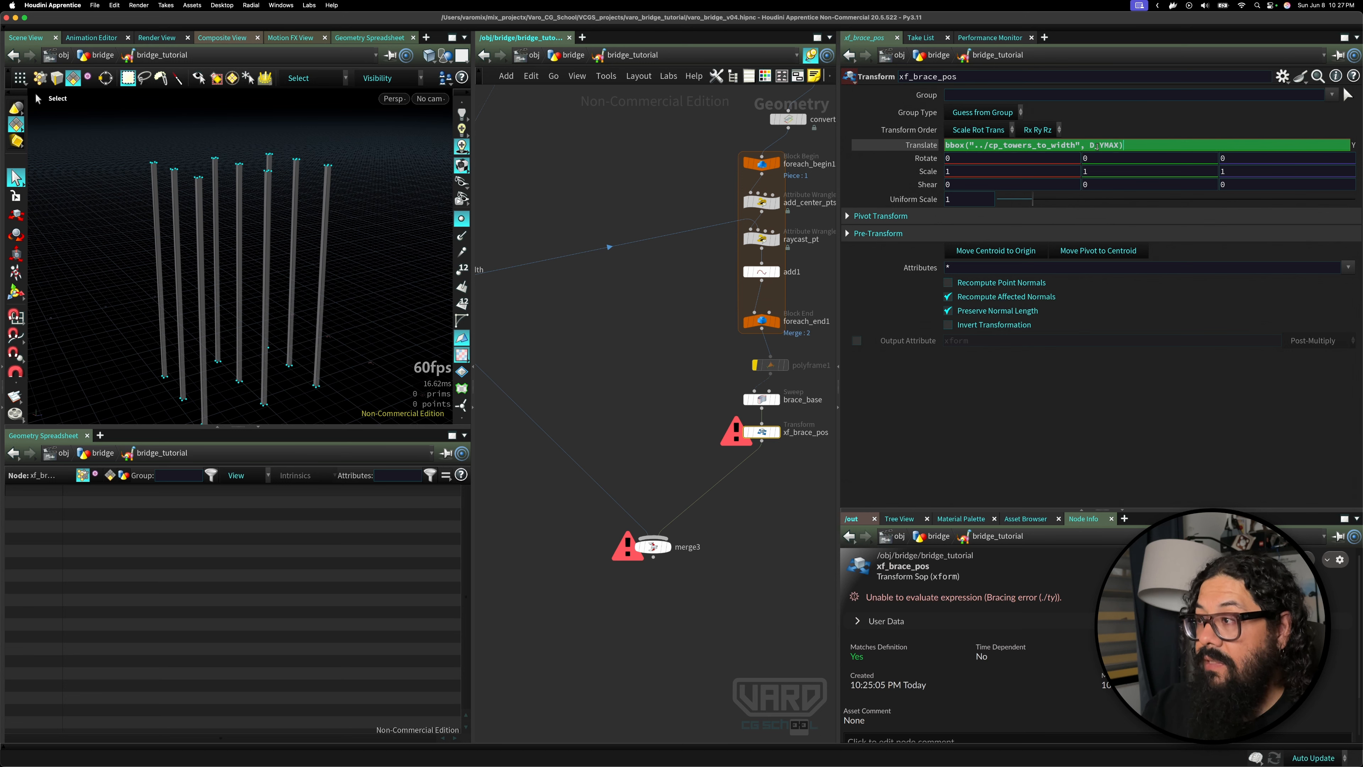
{"action": "type", "text": "X)"}
{"action": "key", "text": "Return"}
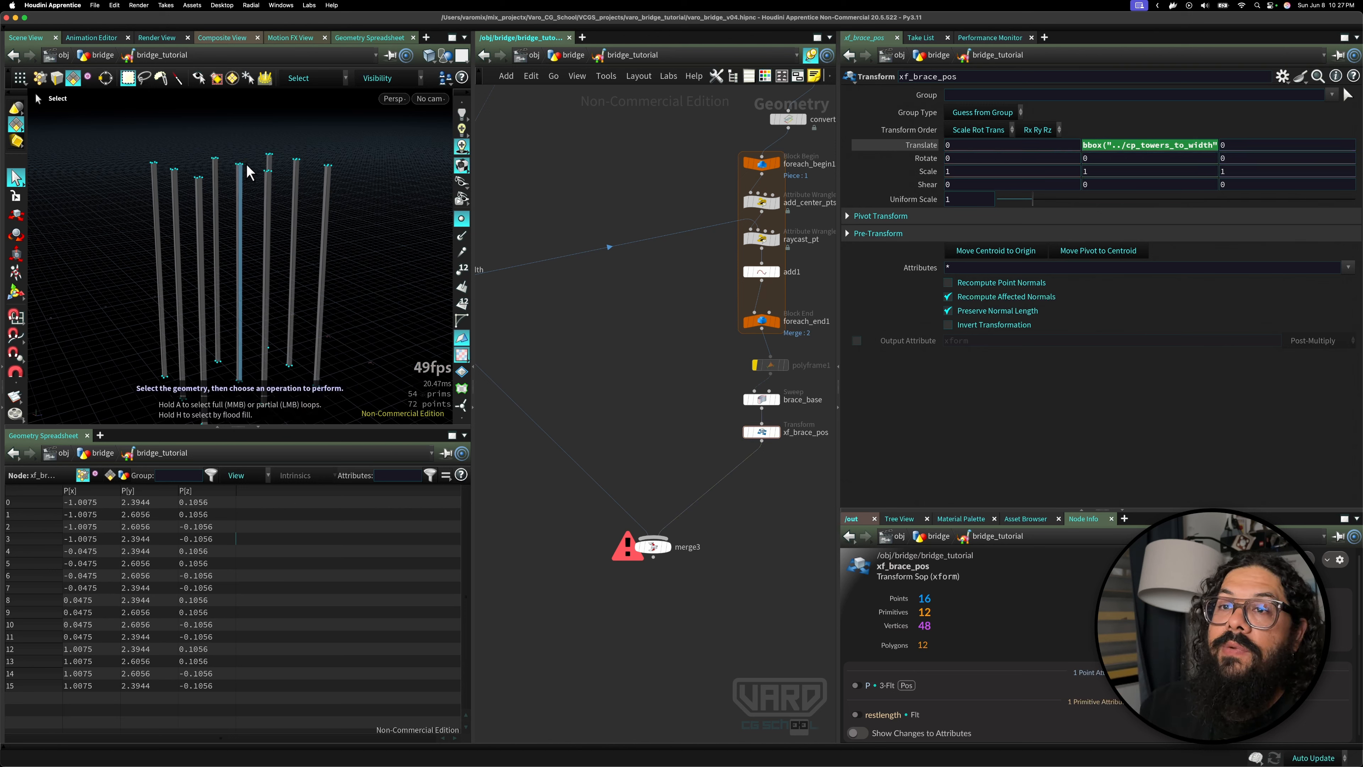
- Append - 0.1 to xf_brace_pos's Y translation expression to lower the brace, and display merge3
{"action": "left_click", "coordinate": [765, 436]}
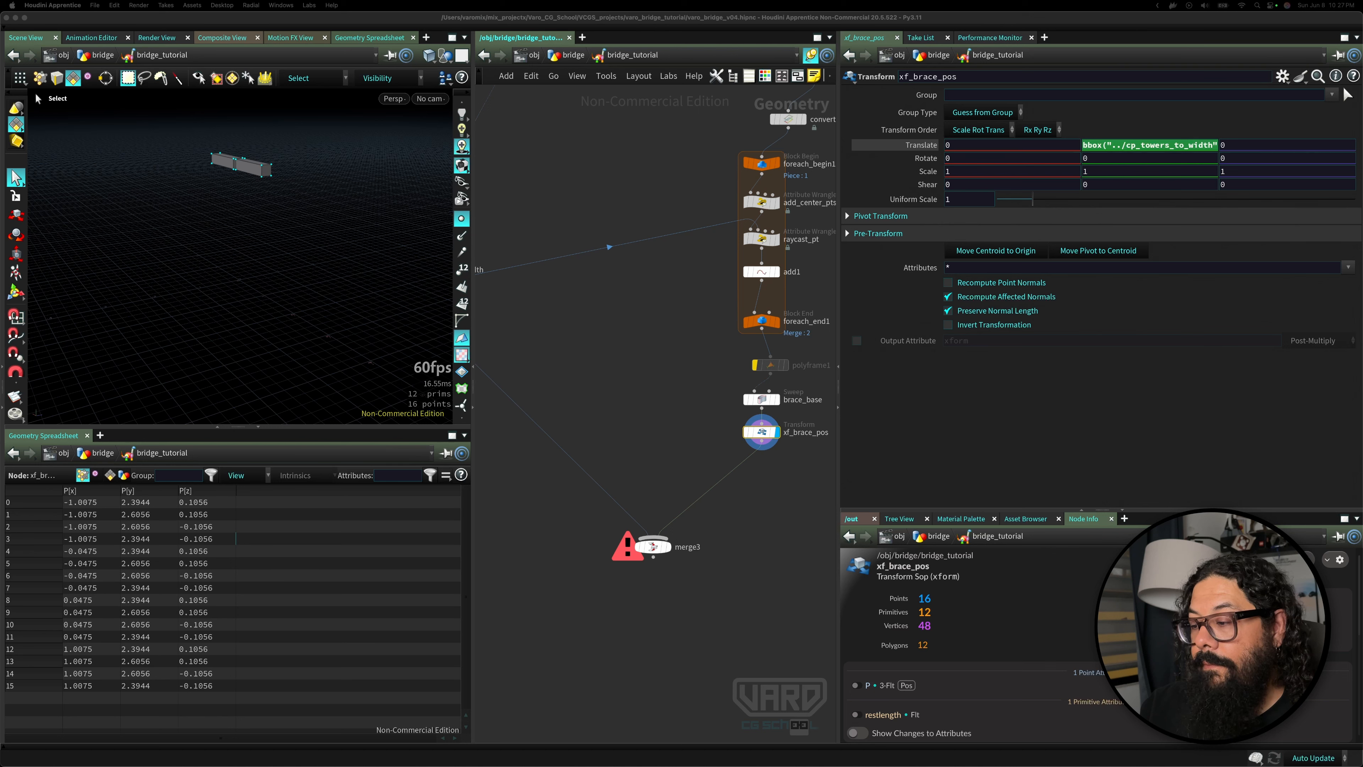
{"action": "left_click", "coordinate": [600, 371]}
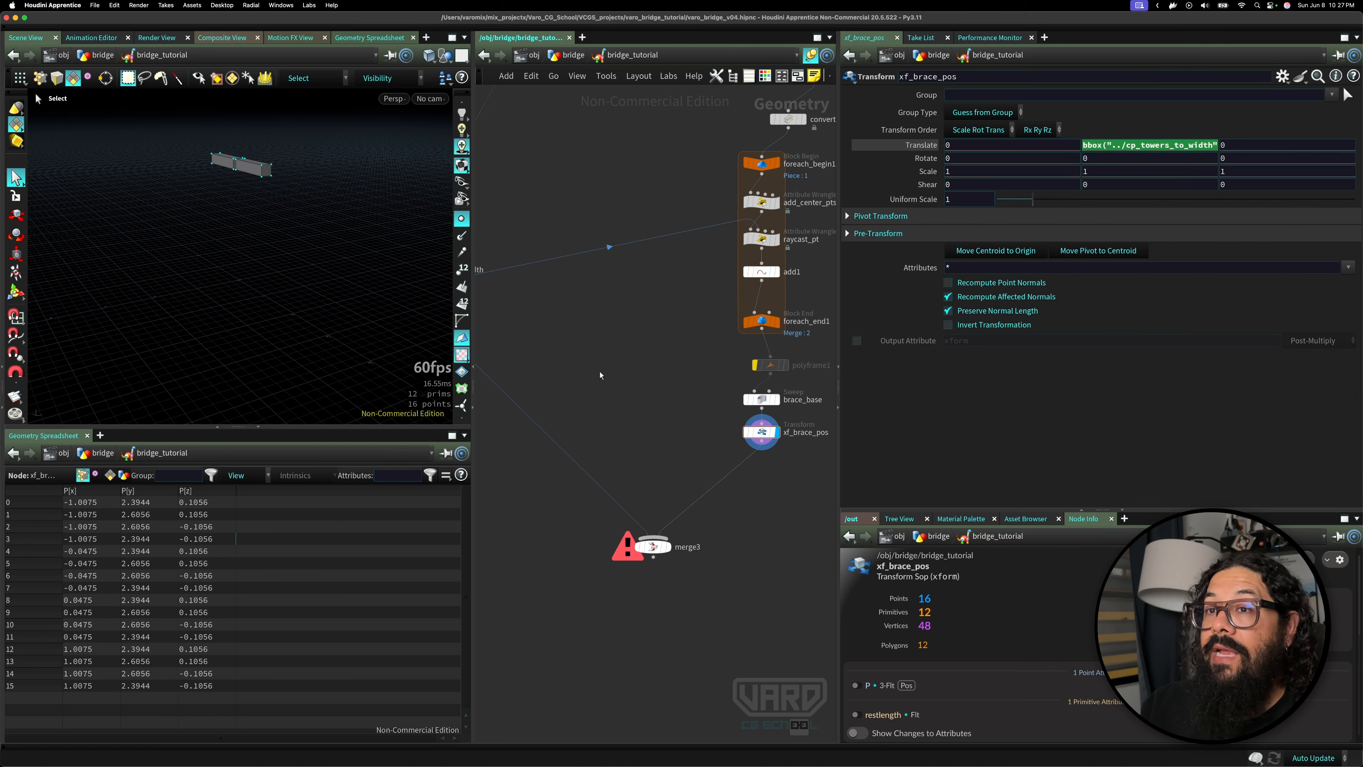
{"action": "left_click", "coordinate": [1150, 147]}
{"action": "key", "text": "Return"}
{"action": "left_click", "coordinate": [1180, 148]}
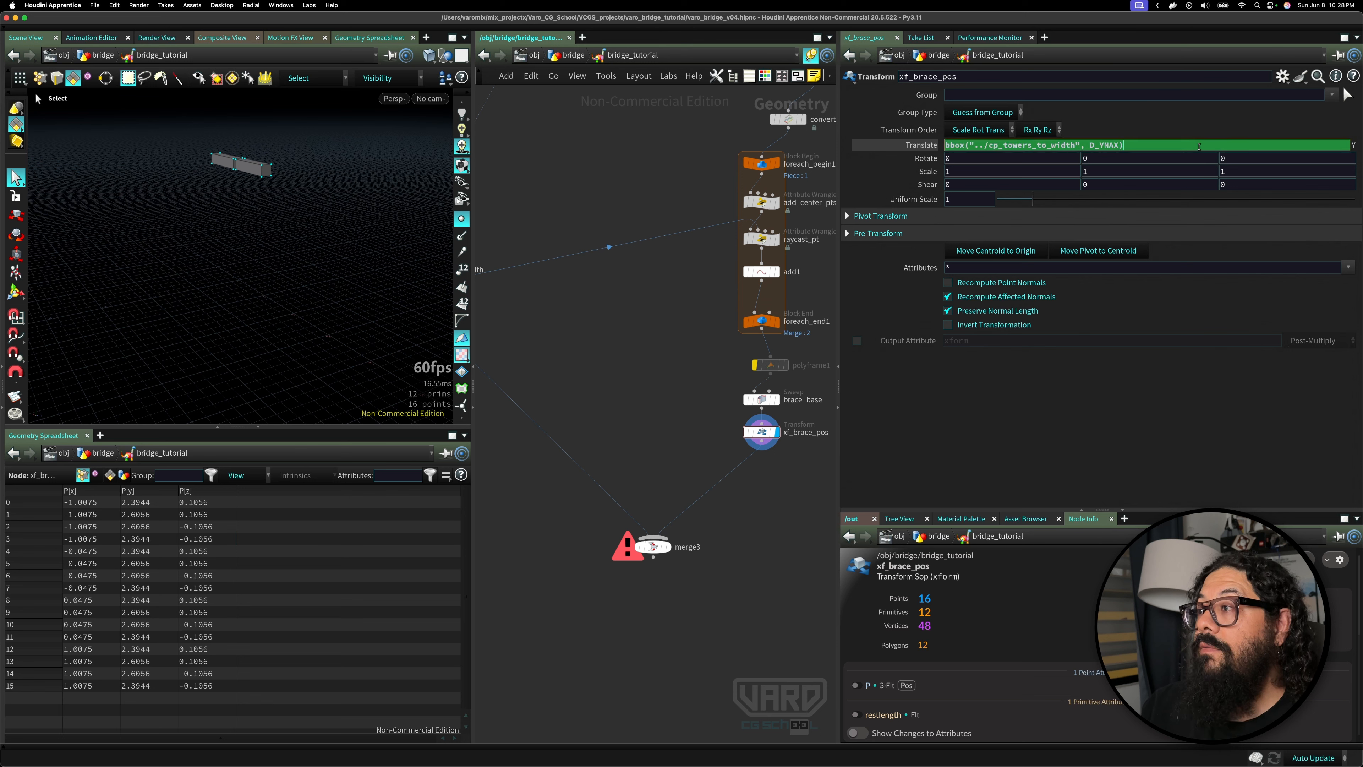
{"action": "type", "text": "-"}
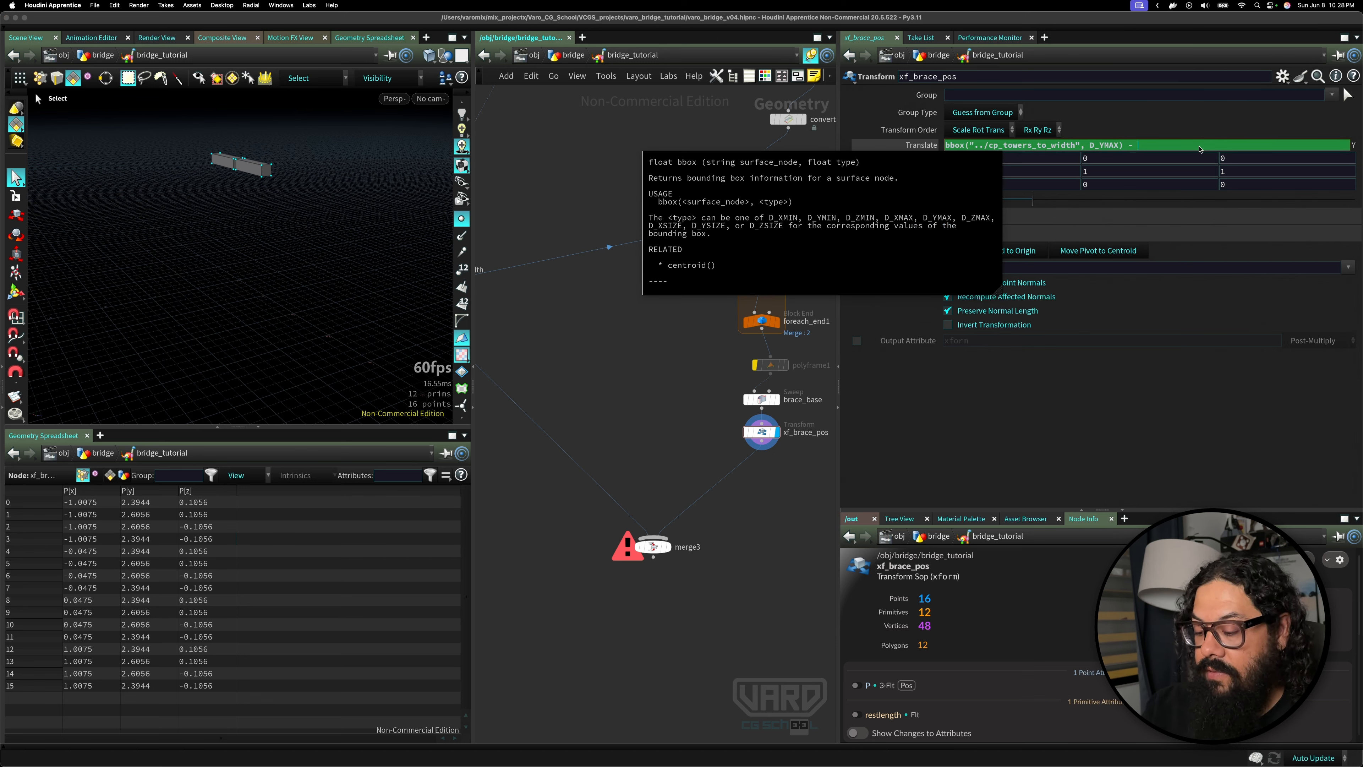
{"action": "type", "text": " 0.1"}
{"action": "key", "text": "Return"}
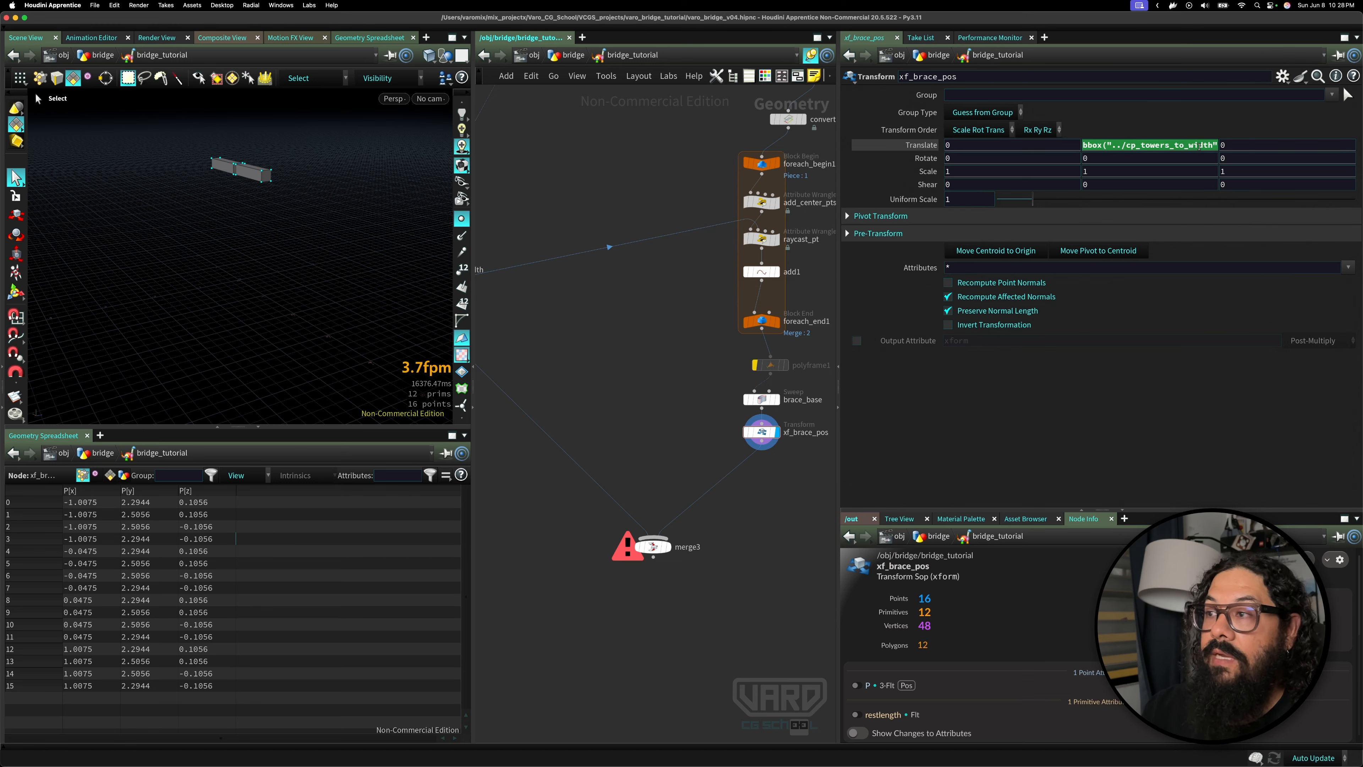
{"action": "left_click", "coordinate": [667, 547]}
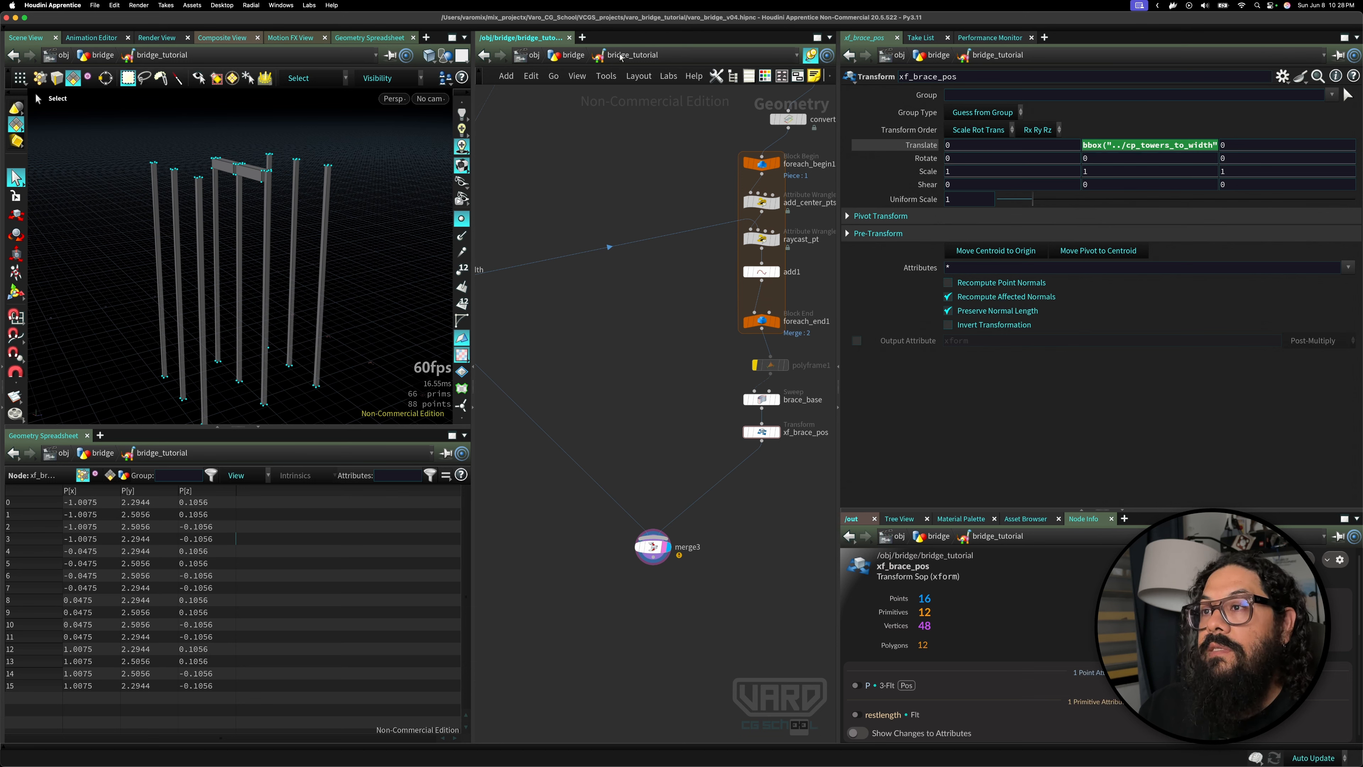
- Set the width of the brace_base sweep to 0.1
{"action": "left_click", "coordinate": [761, 399]}
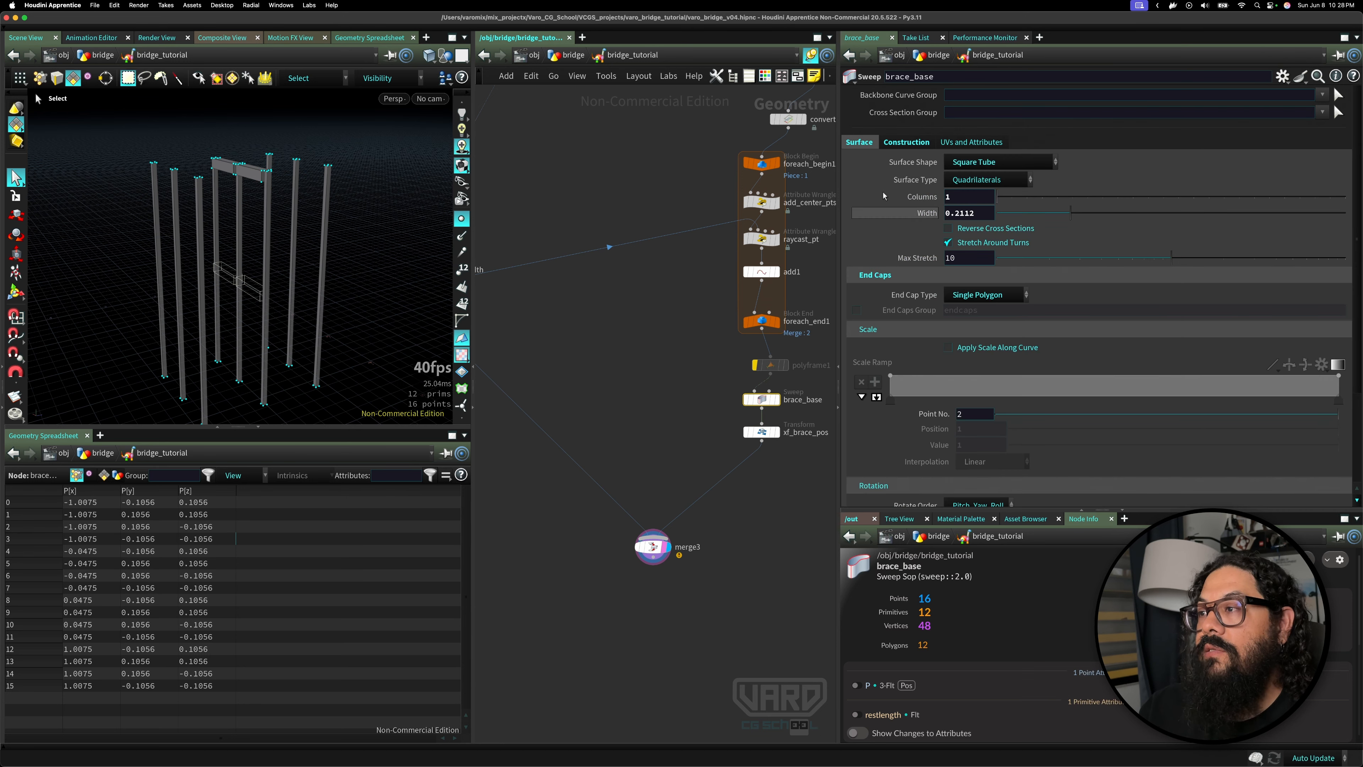
{"action": "double_click", "coordinate": [981, 213]}
{"action": "type", "text": "0.1"}
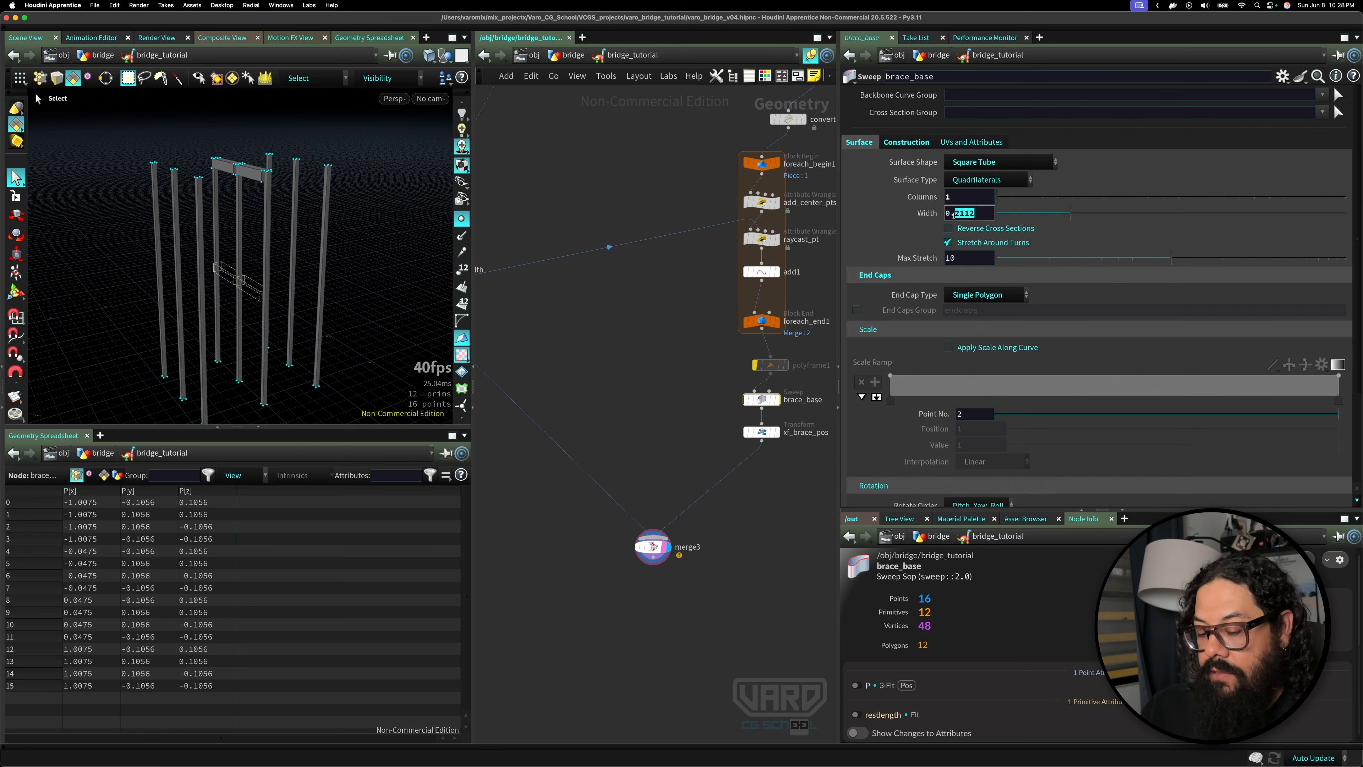
{"action": "key", "text": "Return"}
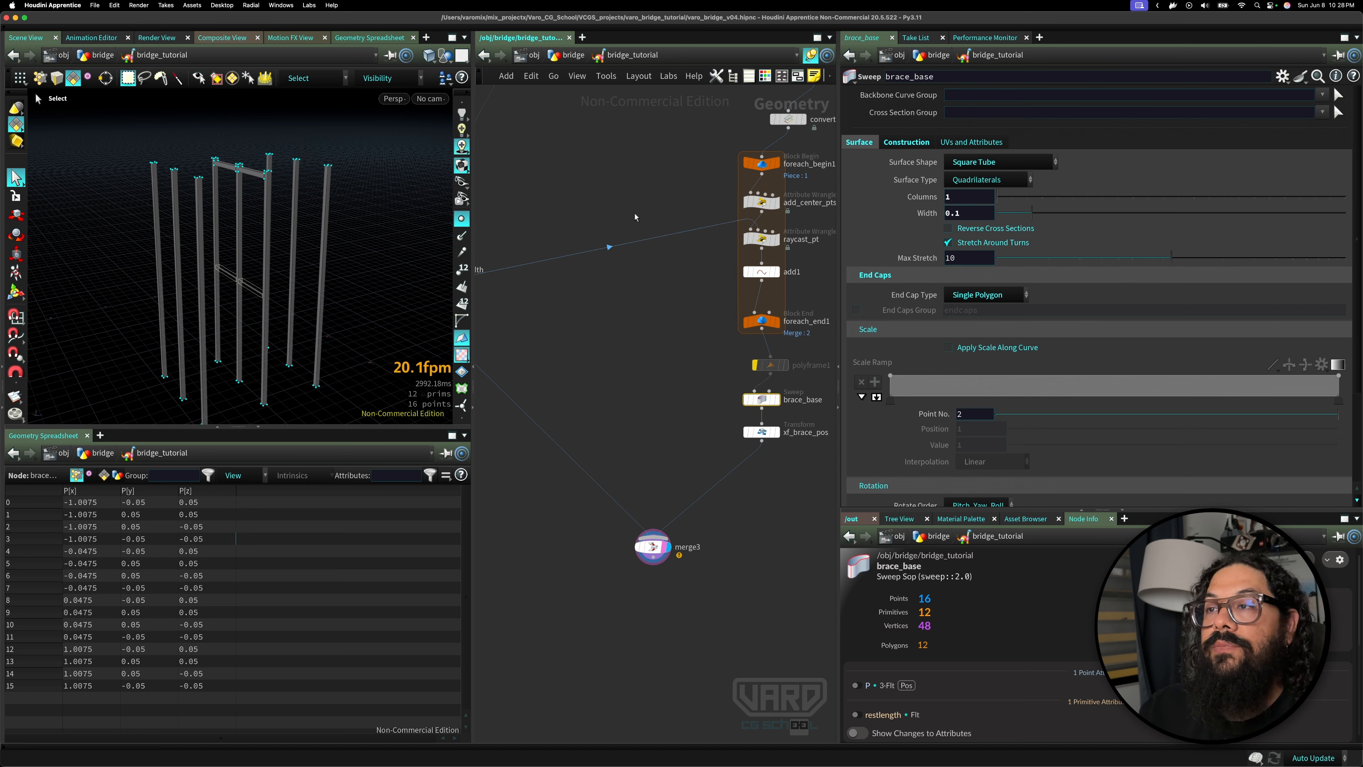
- Open the bridge_tutorial asset's parameters in a floating window and bring up its operator type properties
{"action": "left_click", "coordinate": [636, 76]}
{"action": "mouse_move", "coordinate": [692, 180]}
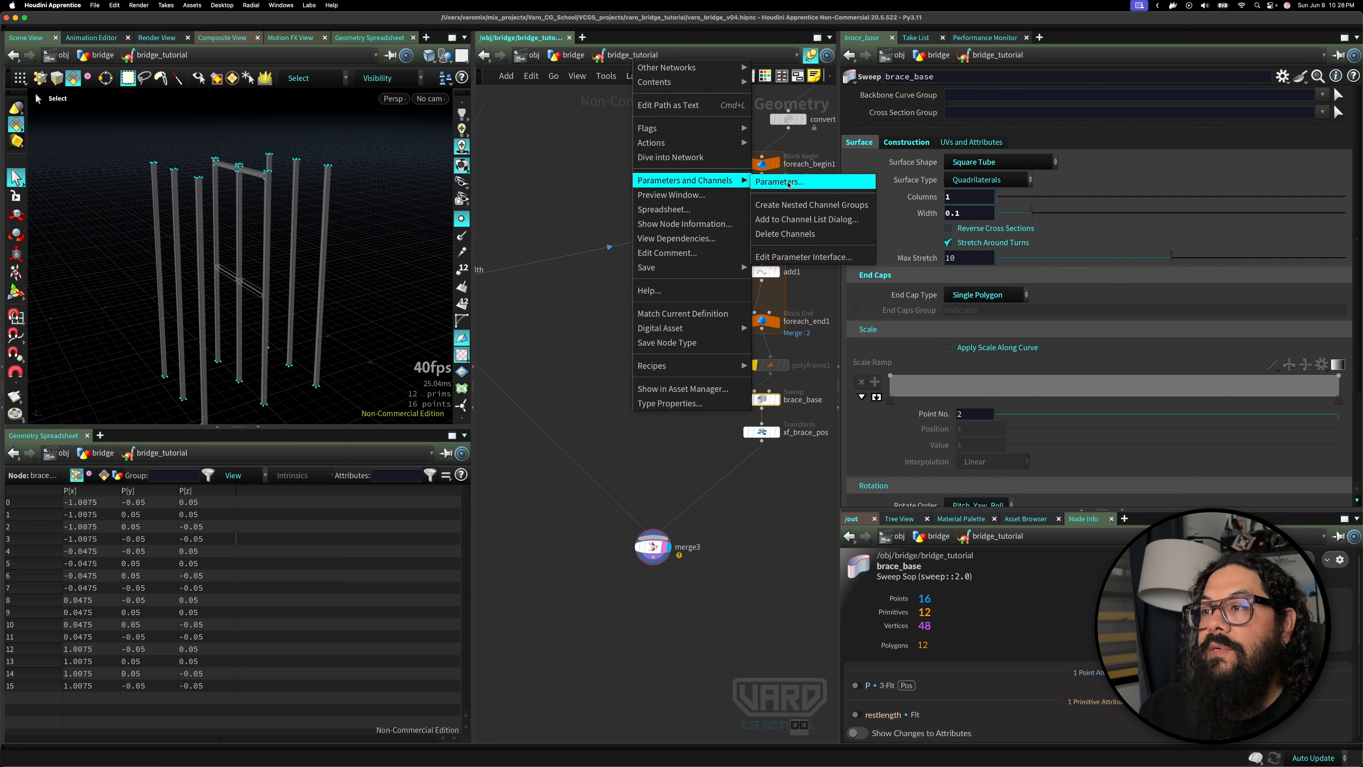
{"action": "left_click", "coordinate": [783, 181]}
{"action": "left_click_drag", "start_coordinate": [712, 18], "coordinate": [443, 284]}
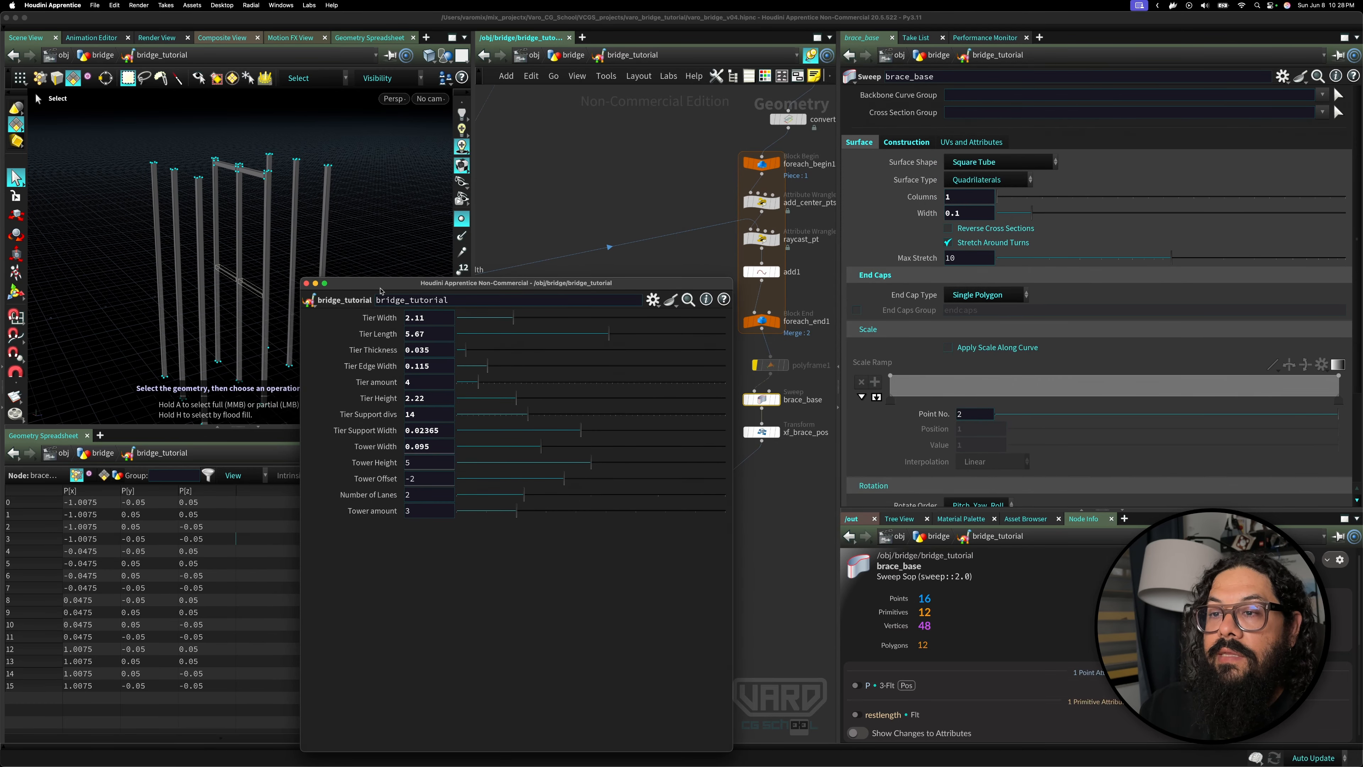
{"action": "left_click", "coordinate": [309, 302]}
{"action": "left_click", "coordinate": [327, 591]}
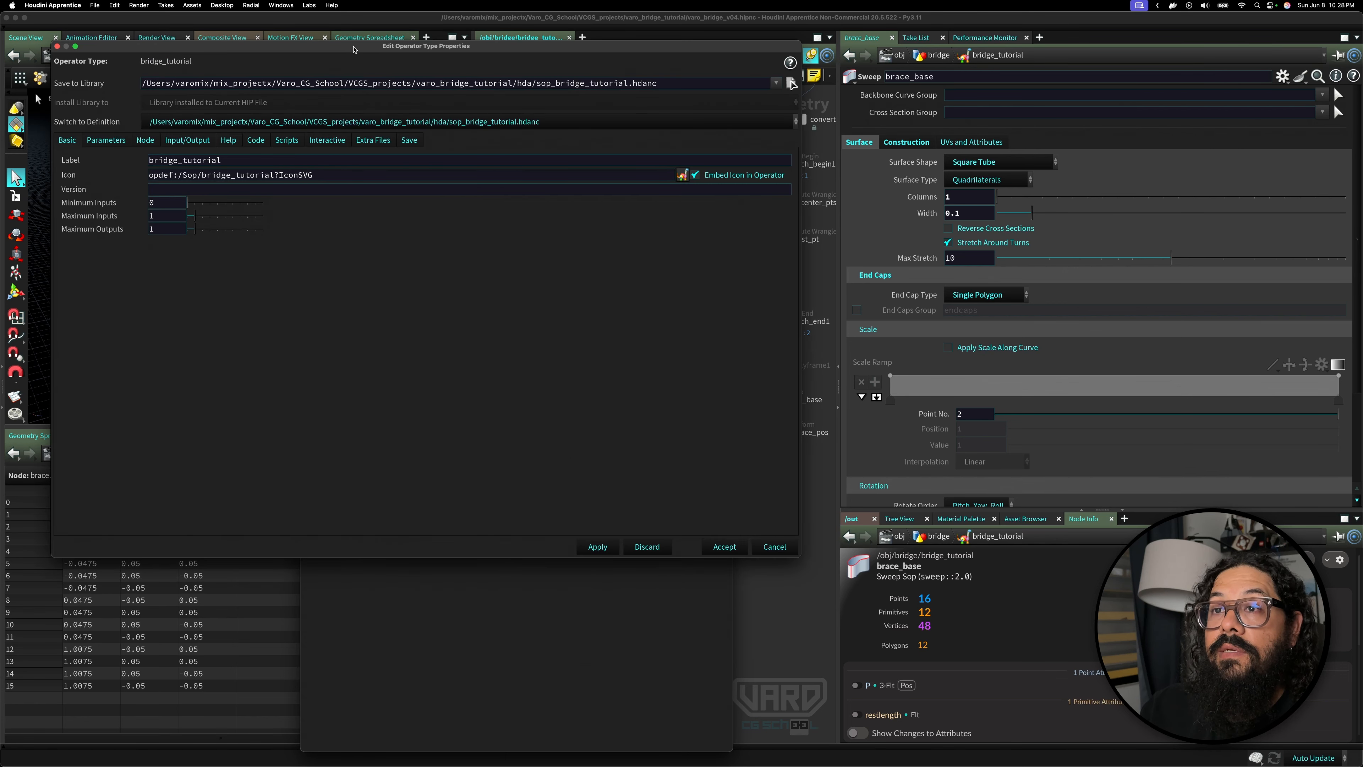
- Add brace_base's Width parameter to the bridge_tutorial asset's existing parameters, below Tower amount
{"action": "left_click_drag", "start_coordinate": [352, 48], "coordinate": [310, 86]}
{"action": "left_click", "coordinate": [72, 181]}
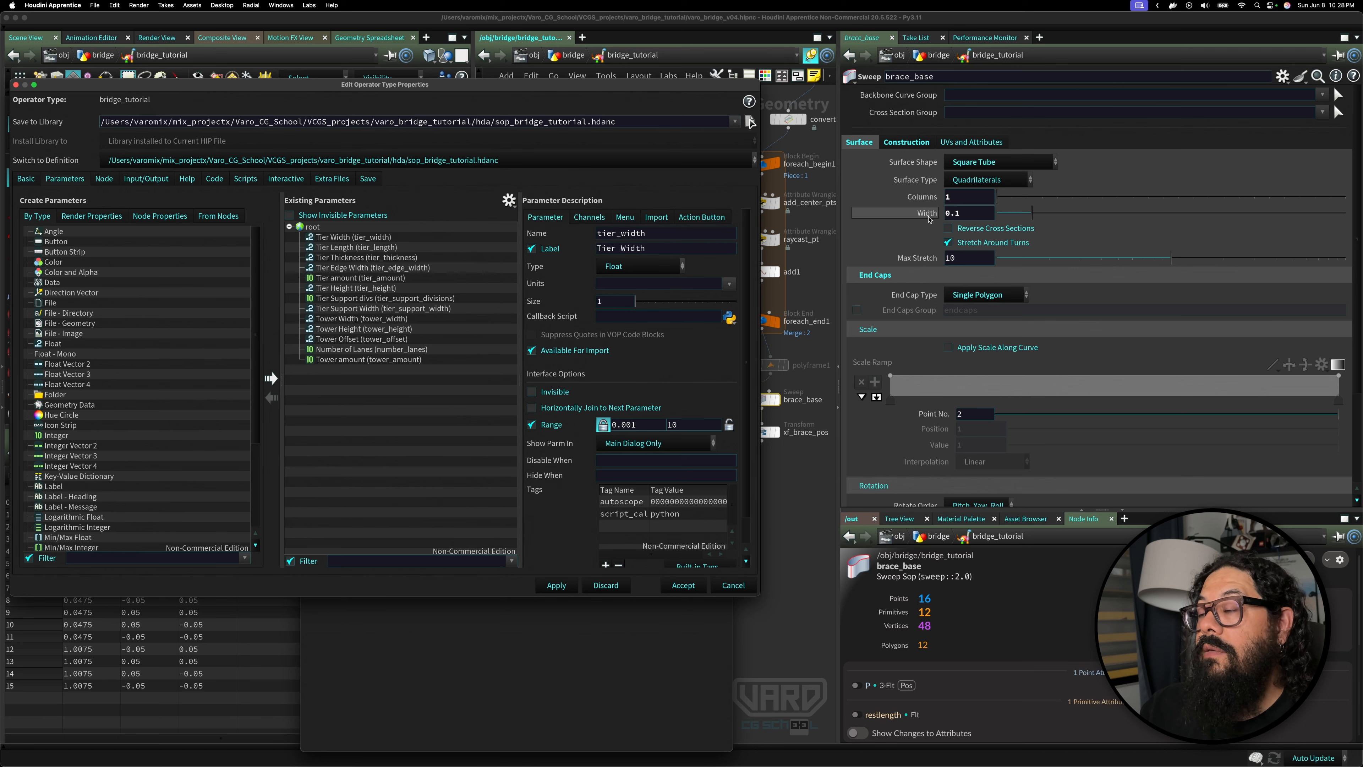
{"action": "left_click_drag", "start_coordinate": [928, 214], "coordinate": [335, 379]}
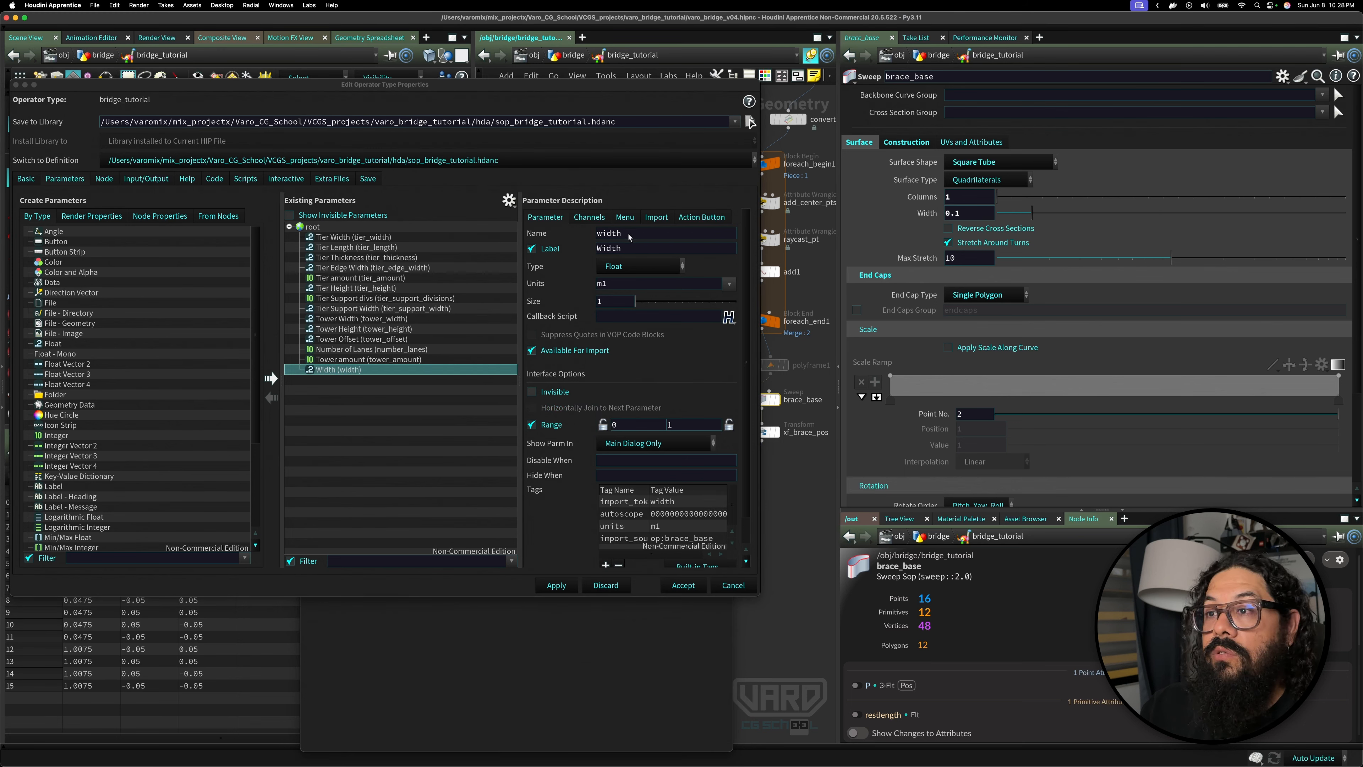
- Rename the promoted width parameter to brace_width and label it Brace Width
{"action": "left_click", "coordinate": [637, 235]}
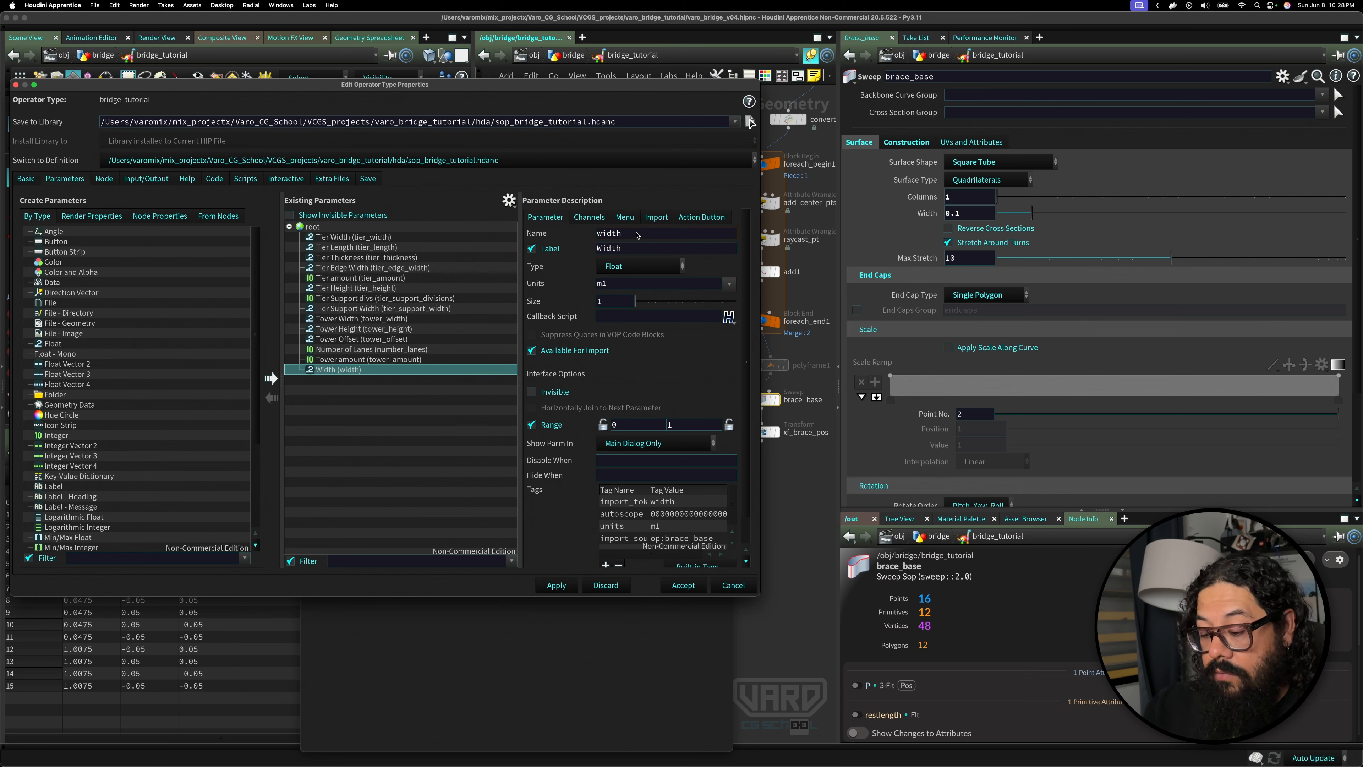
{"action": "key", "text": "Home"}
{"action": "type", "text": "brace"}
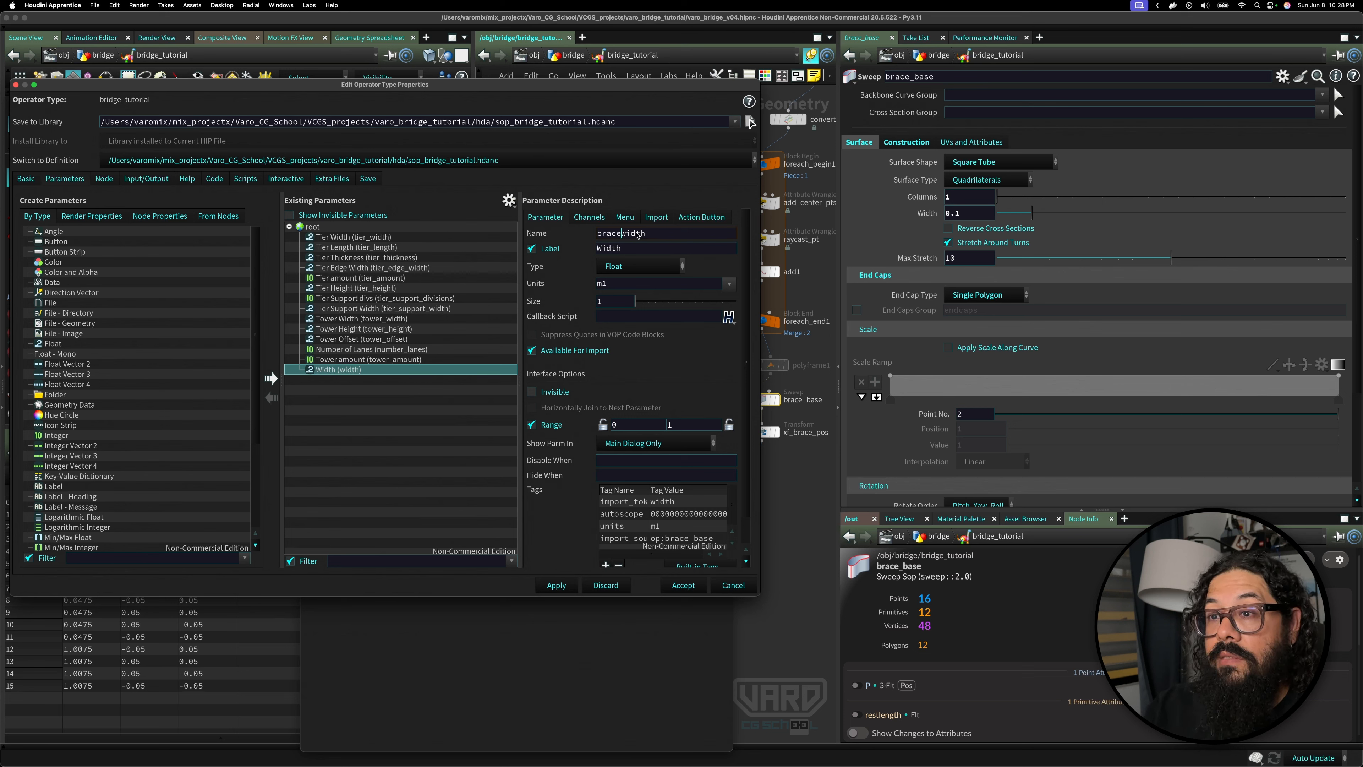
{"action": "key", "text": "Tab"}
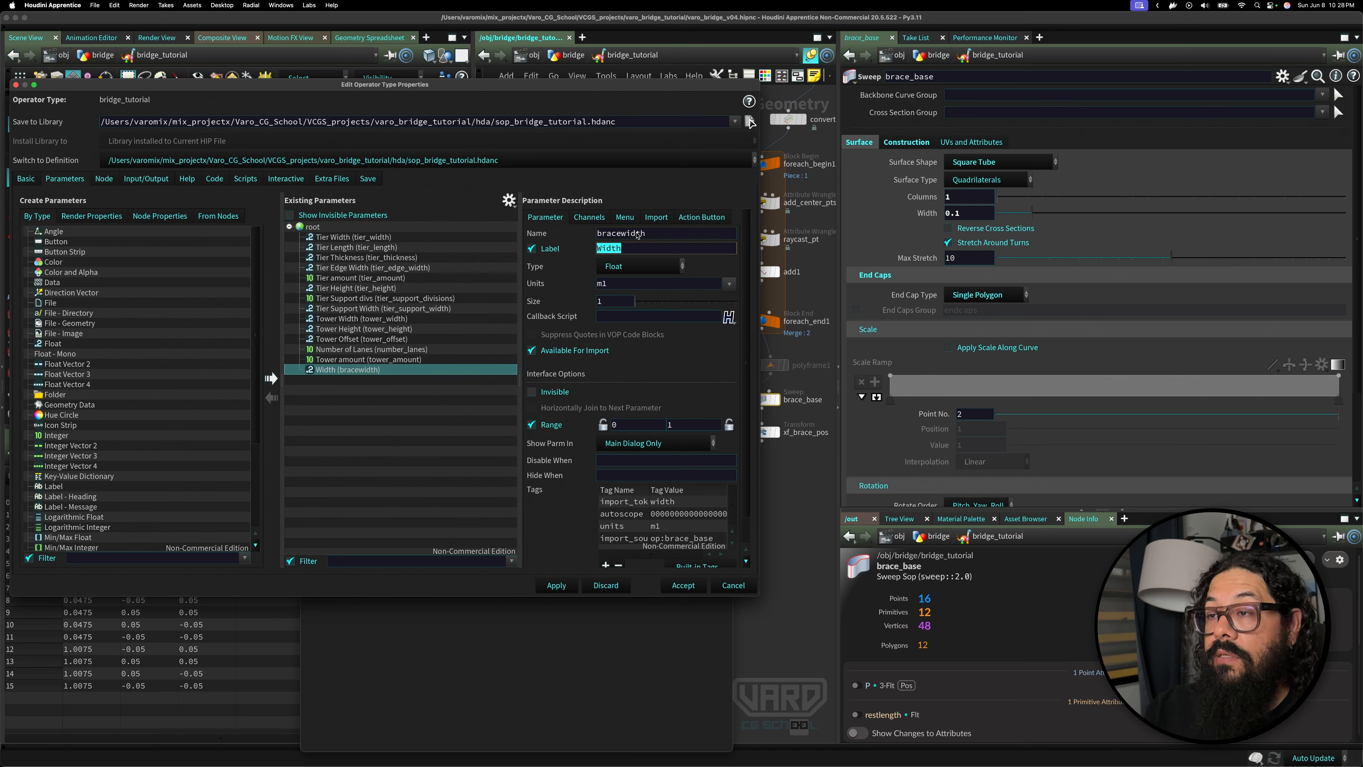
{"action": "left_click", "coordinate": [621, 235]}
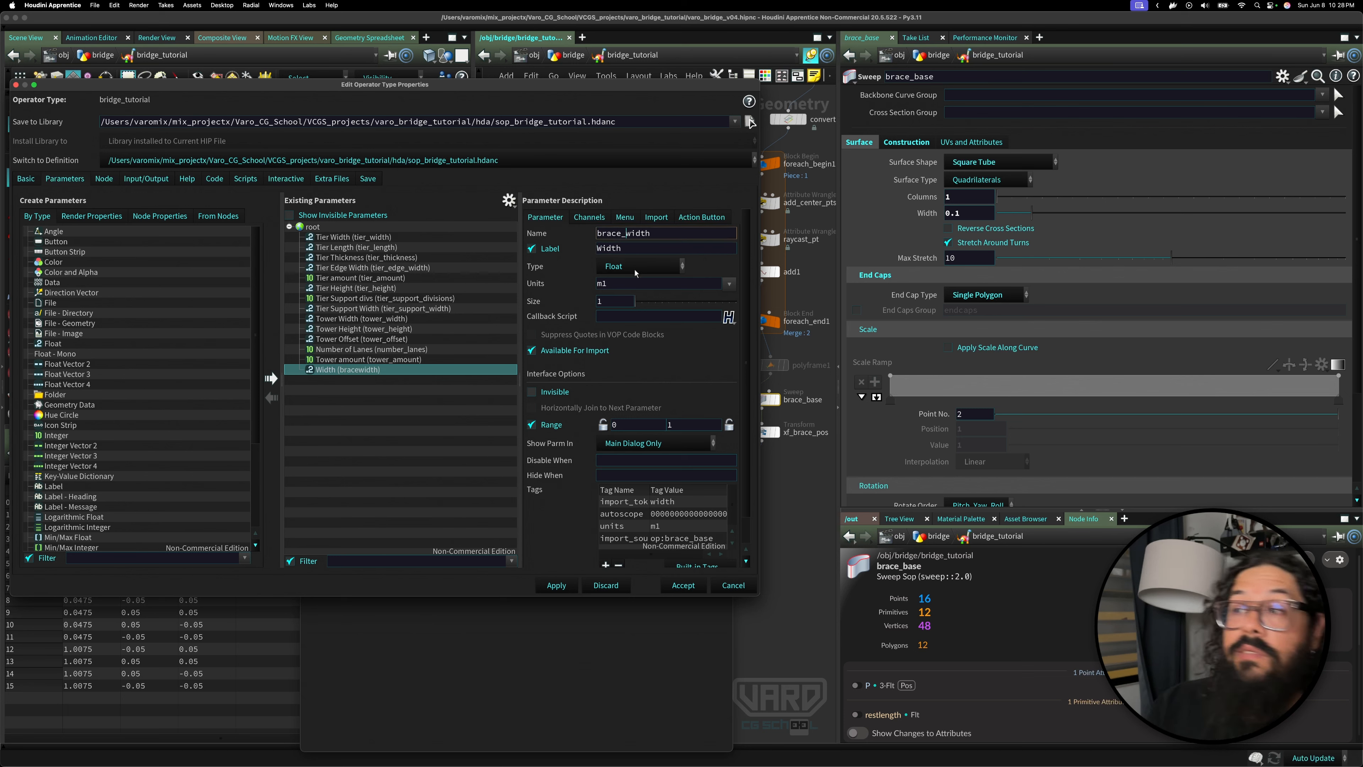
{"action": "left_click", "coordinate": [645, 249]}
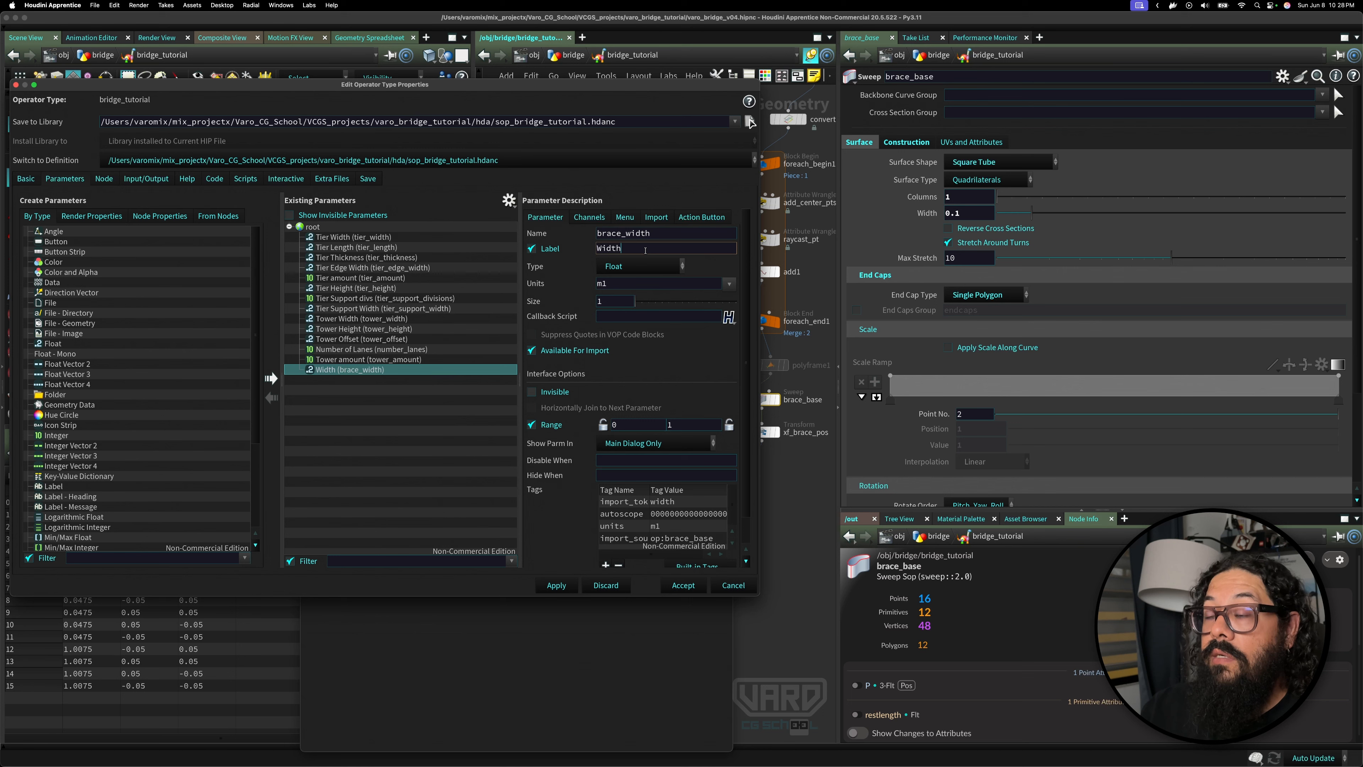
{"action": "type", "text": "Brace"}
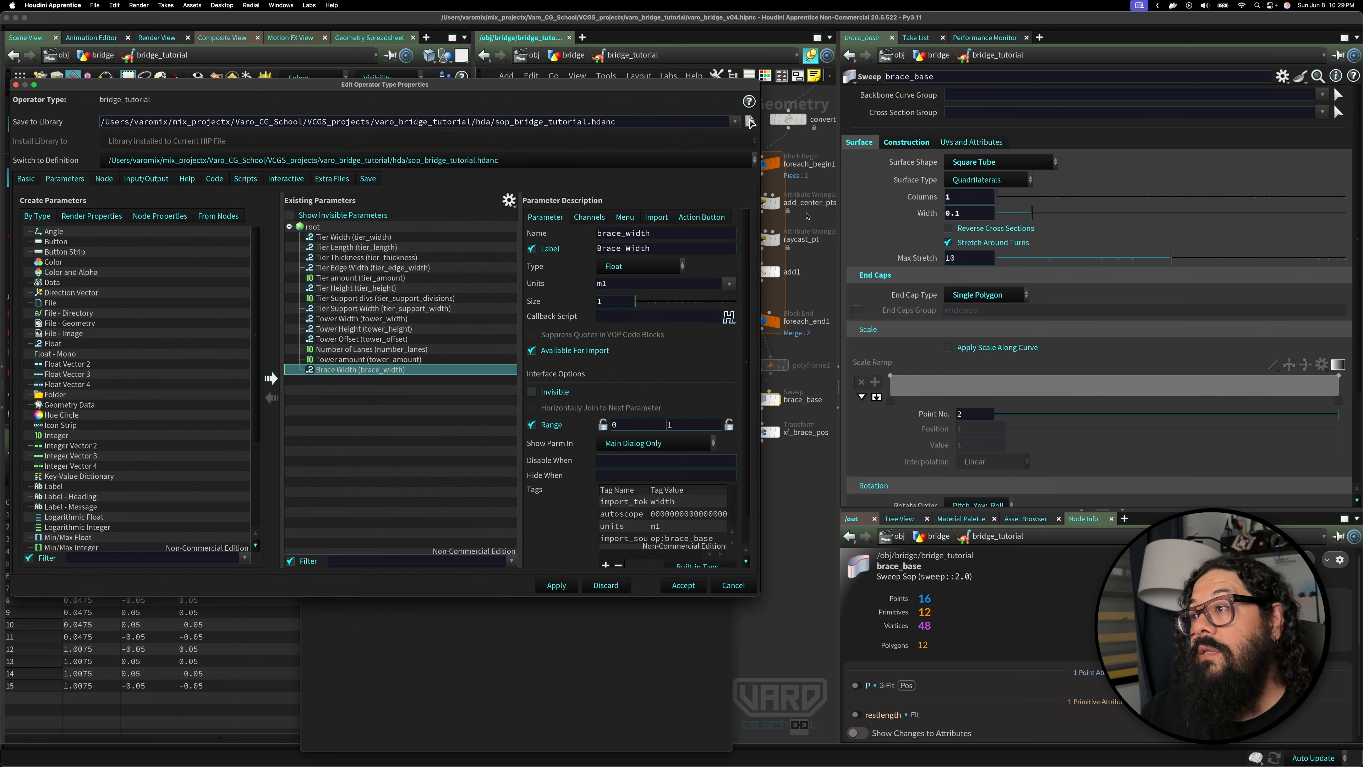
{"action": "left_click", "coordinate": [804, 473]}
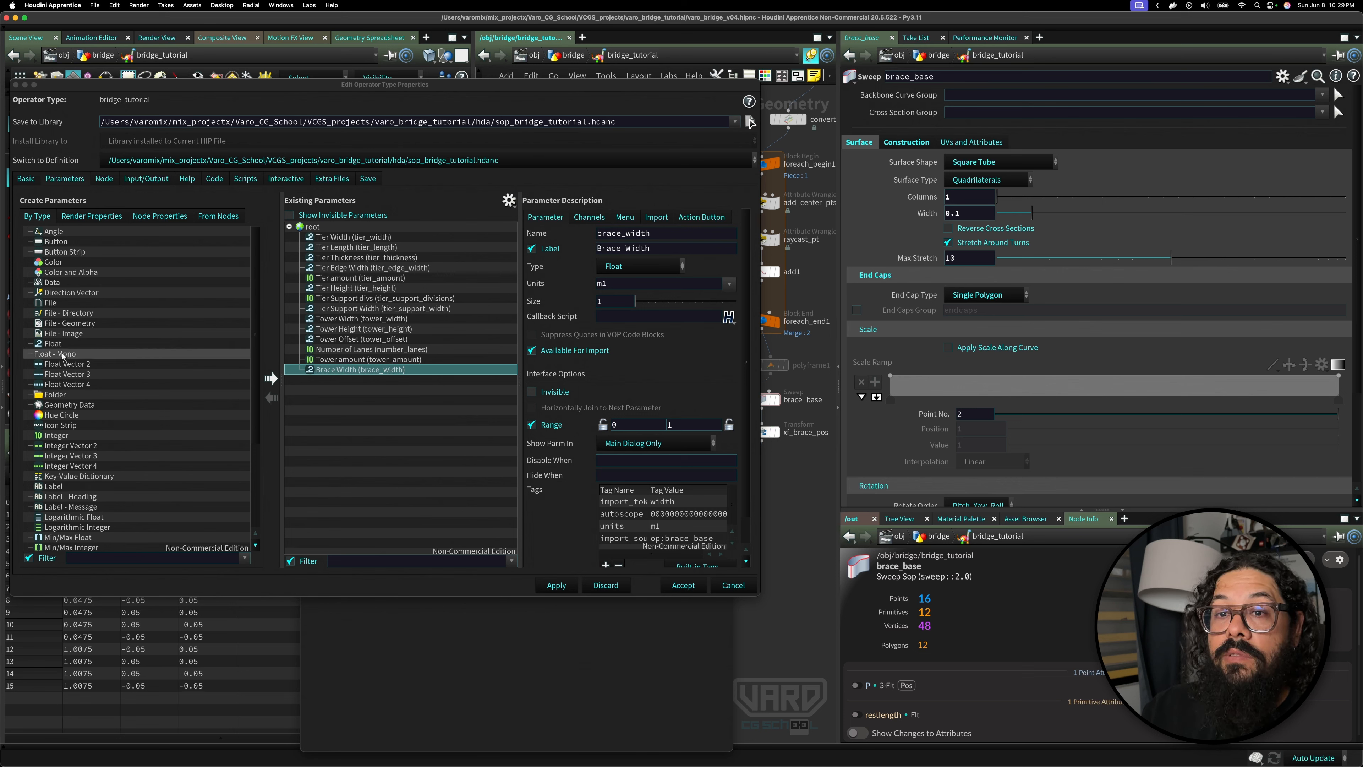
- Add a new parameter below Brace Width, set its type to Float, and apply it to the asset
{"action": "left_click_drag", "start_coordinate": [62, 355], "coordinate": [317, 231]}
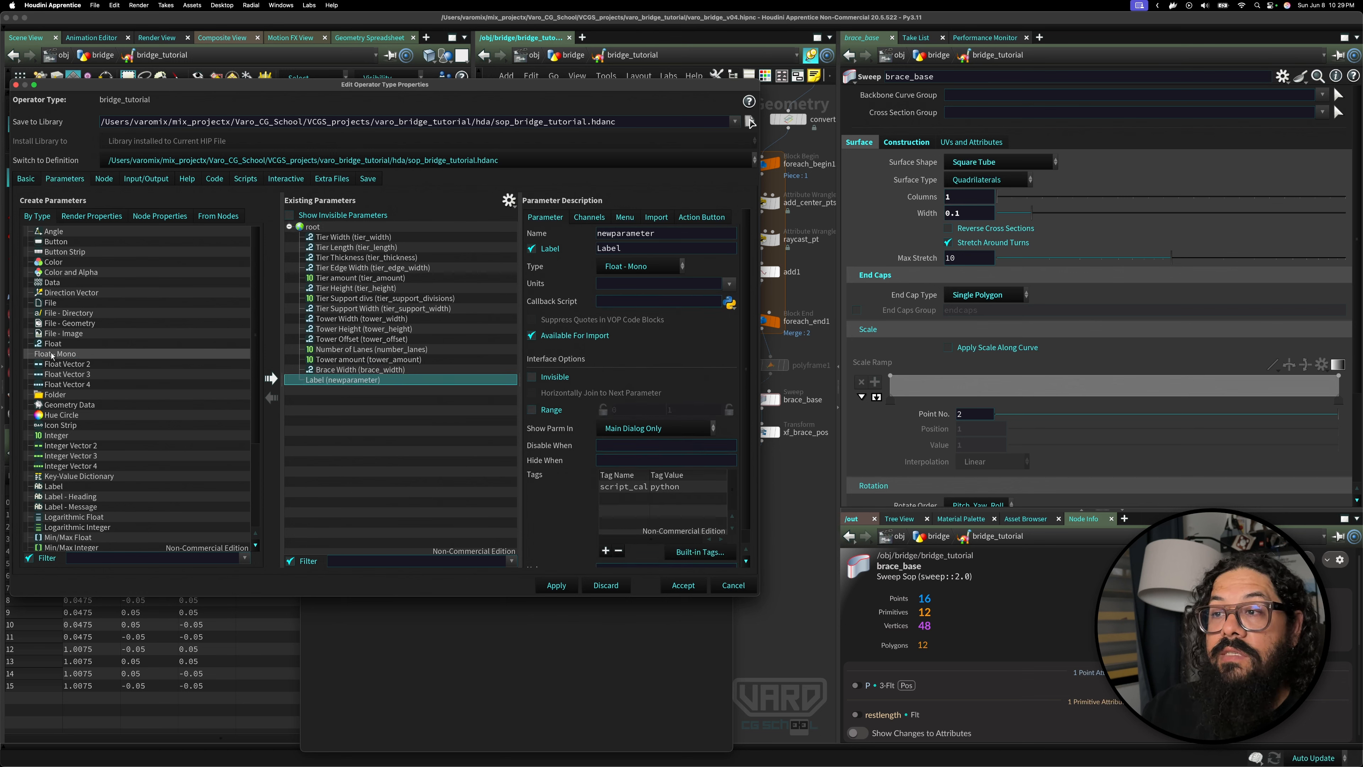
{"action": "left_click", "coordinate": [556, 586]}
{"action": "left_click_drag", "start_coordinate": [628, 81], "coordinate": [386, 93]}
{"action": "left_click_drag", "start_coordinate": [639, 289], "coordinate": [907, 269]}
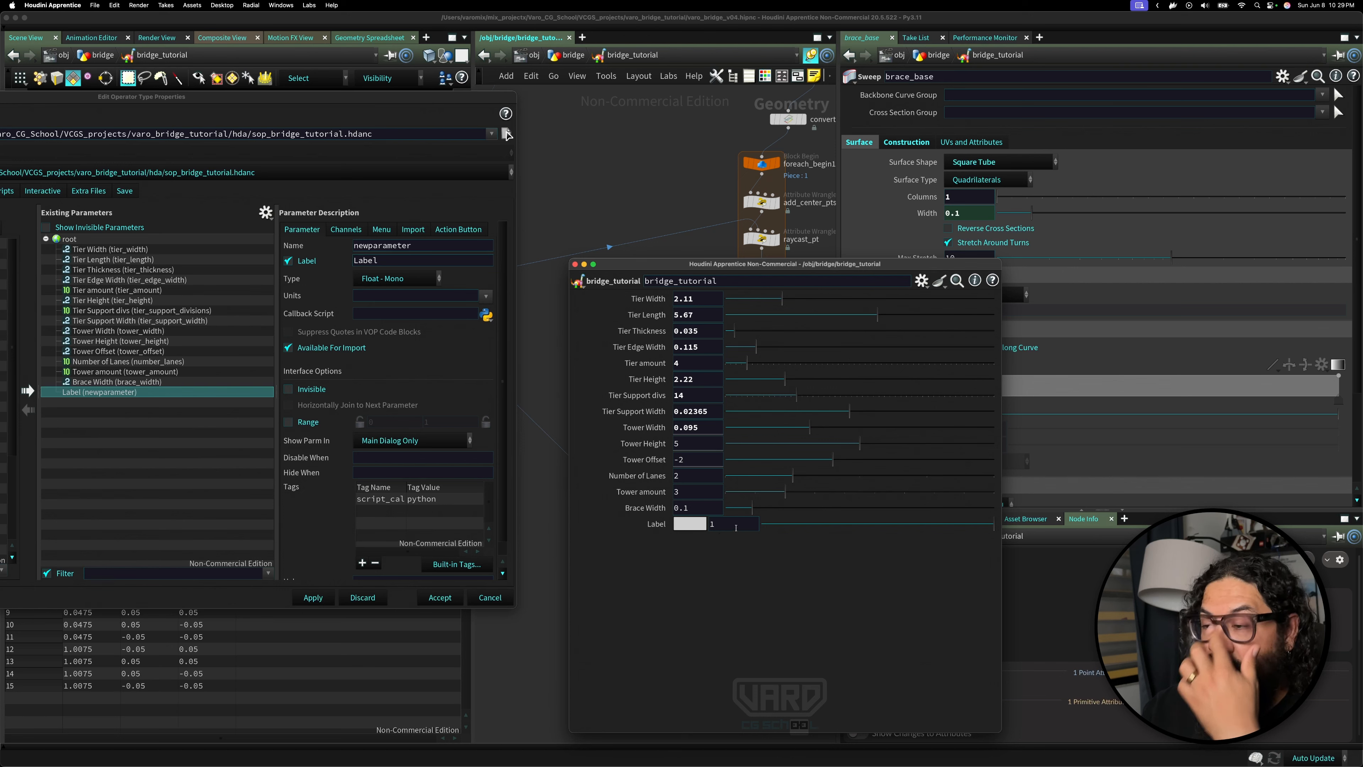
{"action": "left_click", "coordinate": [409, 279]}
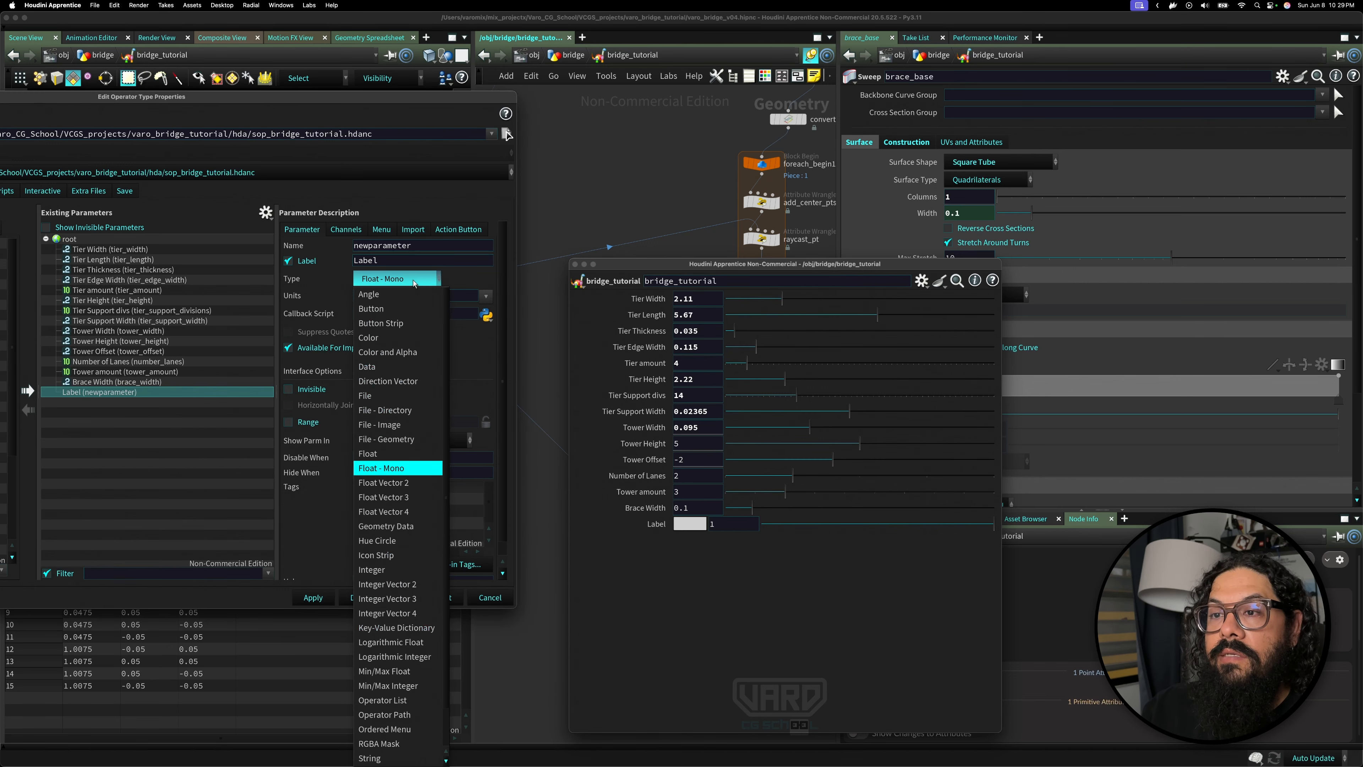
{"action": "left_click", "coordinate": [386, 453]}
{"action": "left_click", "coordinate": [317, 597]}
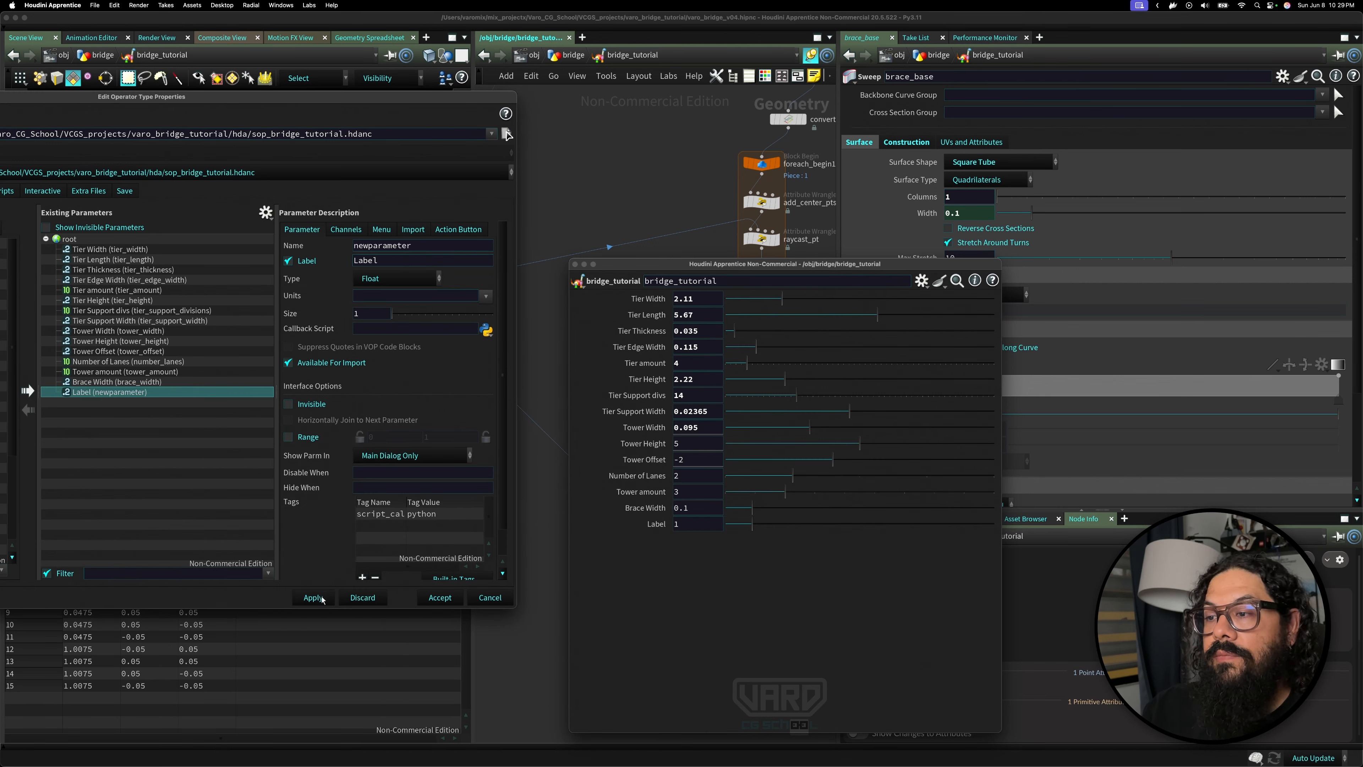
- Name the new float parameter brace_offset and label it Brace Offset
{"action": "left_click_drag", "start_coordinate": [342, 102], "coordinate": [647, 122]}
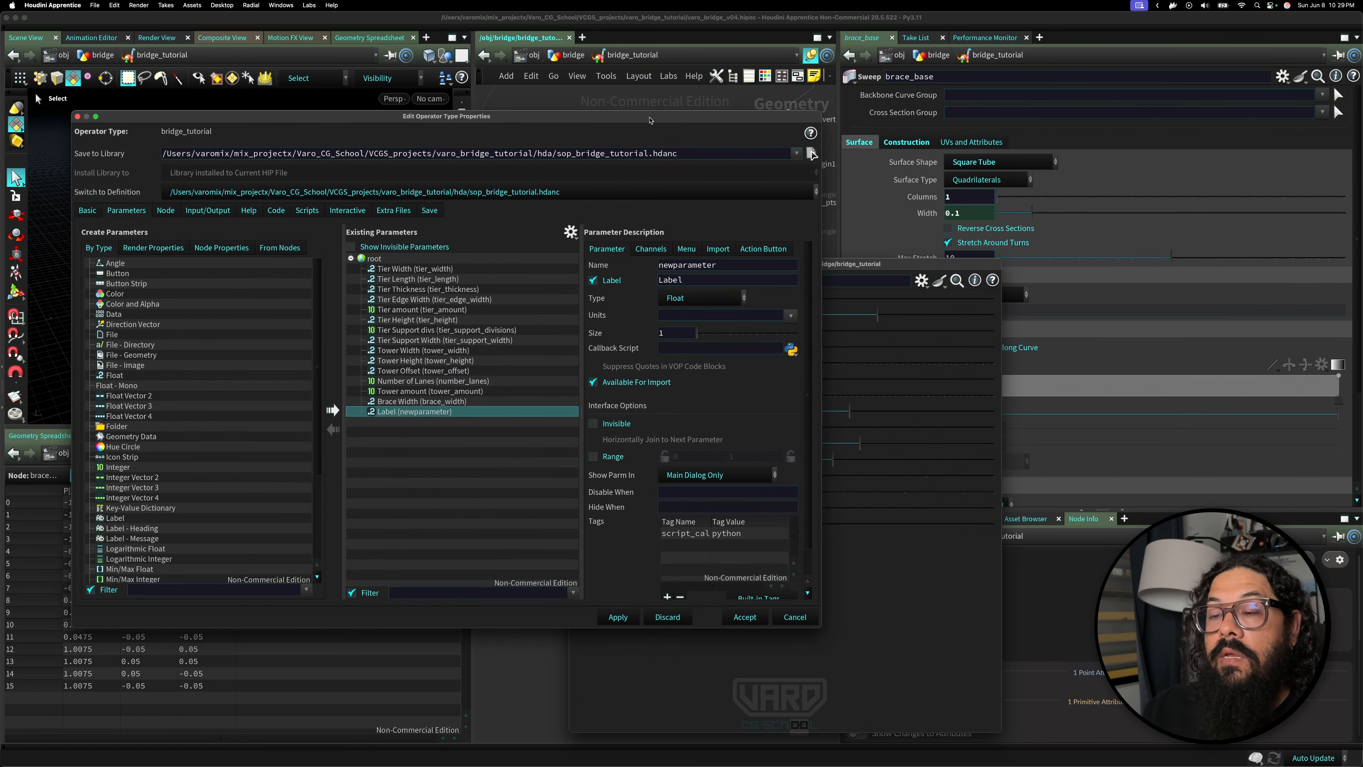
{"action": "double_click", "coordinate": [416, 415]}
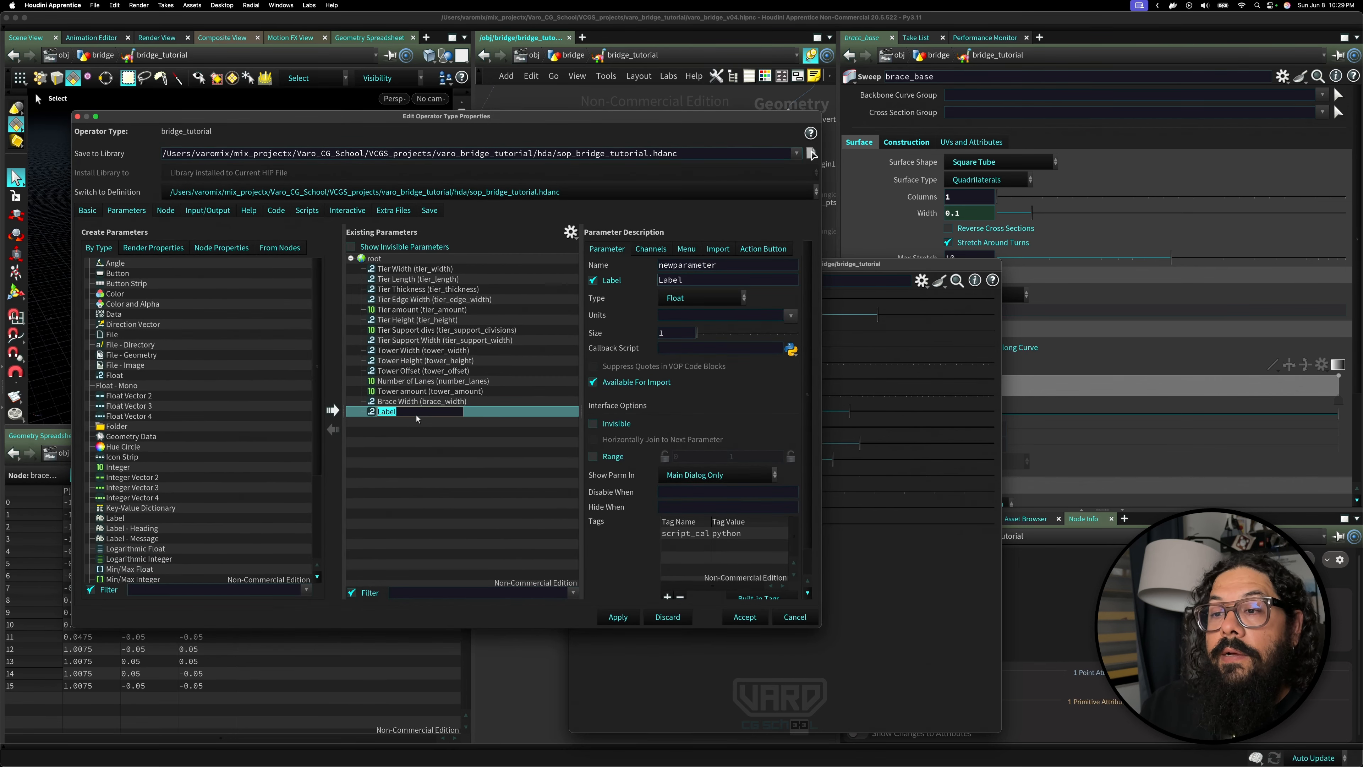
{"action": "left_click", "coordinate": [687, 265]}
{"action": "double_click", "coordinate": [687, 265]}
{"action": "type", "text": "bea"}
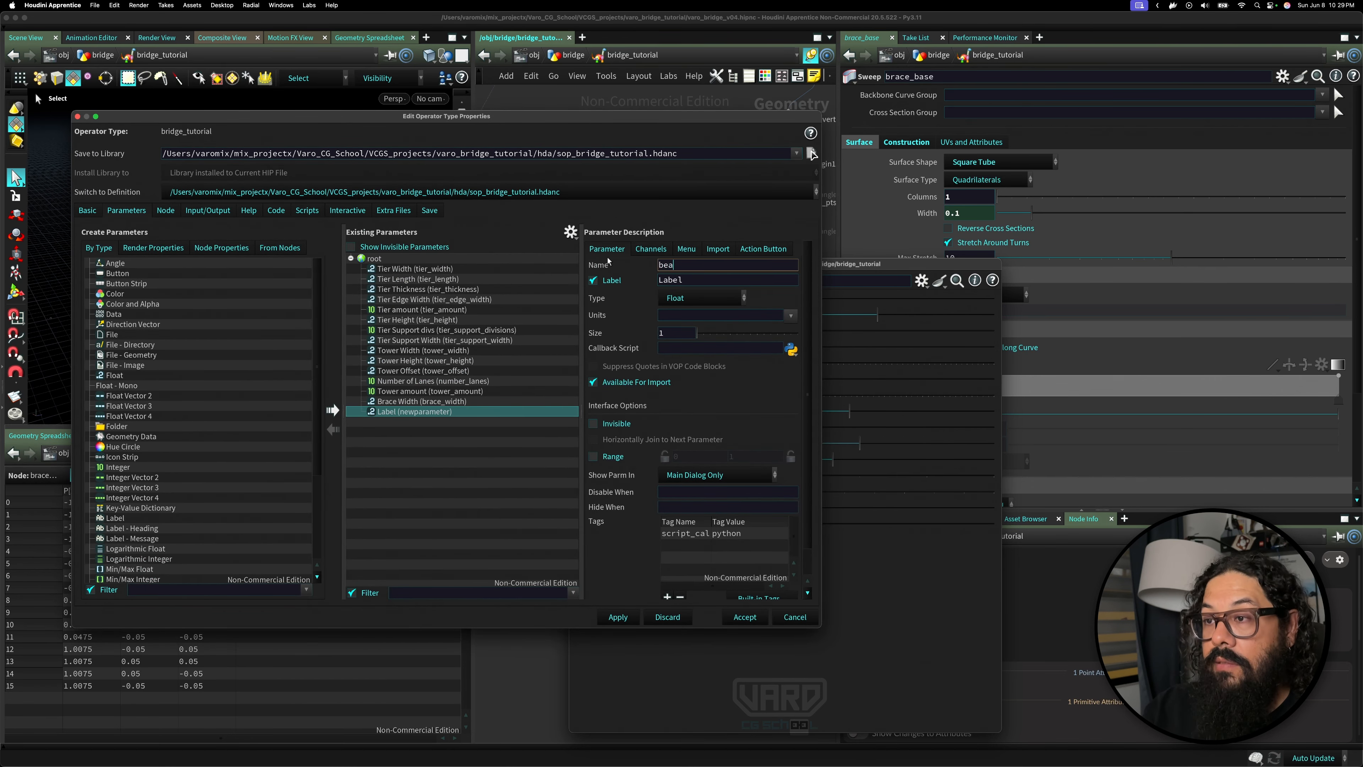
{"action": "key", "text": "BackSpace"}
{"action": "key", "text": "BackSpace"}
{"action": "type", "text": "race_"}
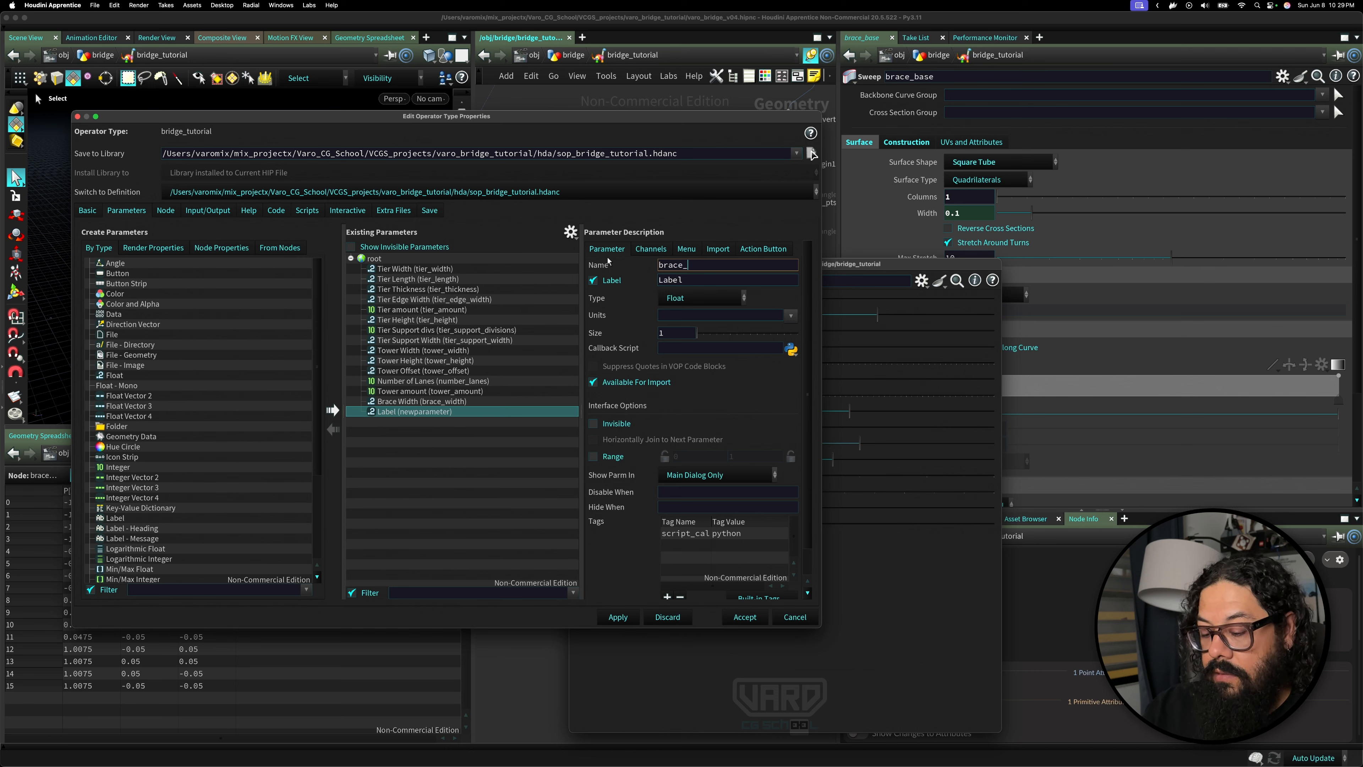
{"action": "type", "text": "offse"}
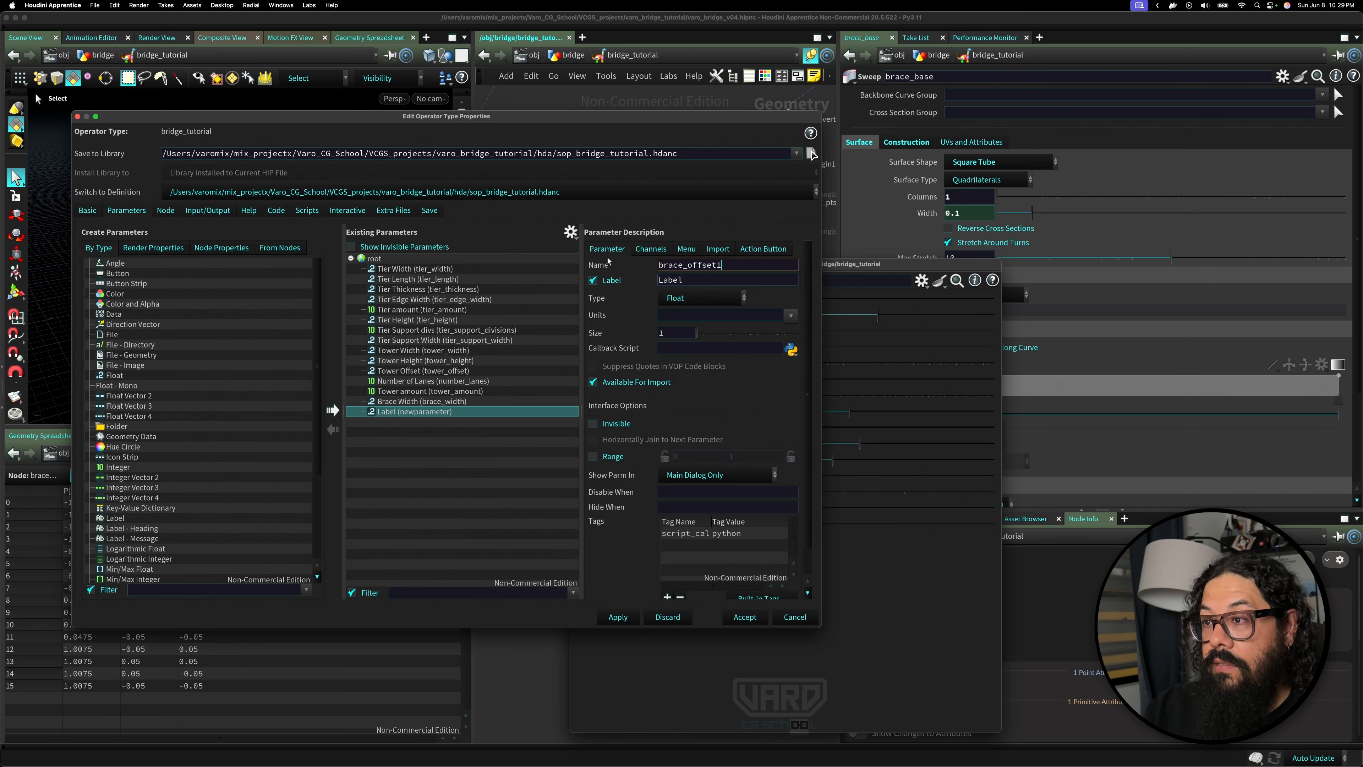
{"action": "type", "text": "t"}
{"action": "key", "text": "Tab"}
{"action": "type", "text": "Brace "}
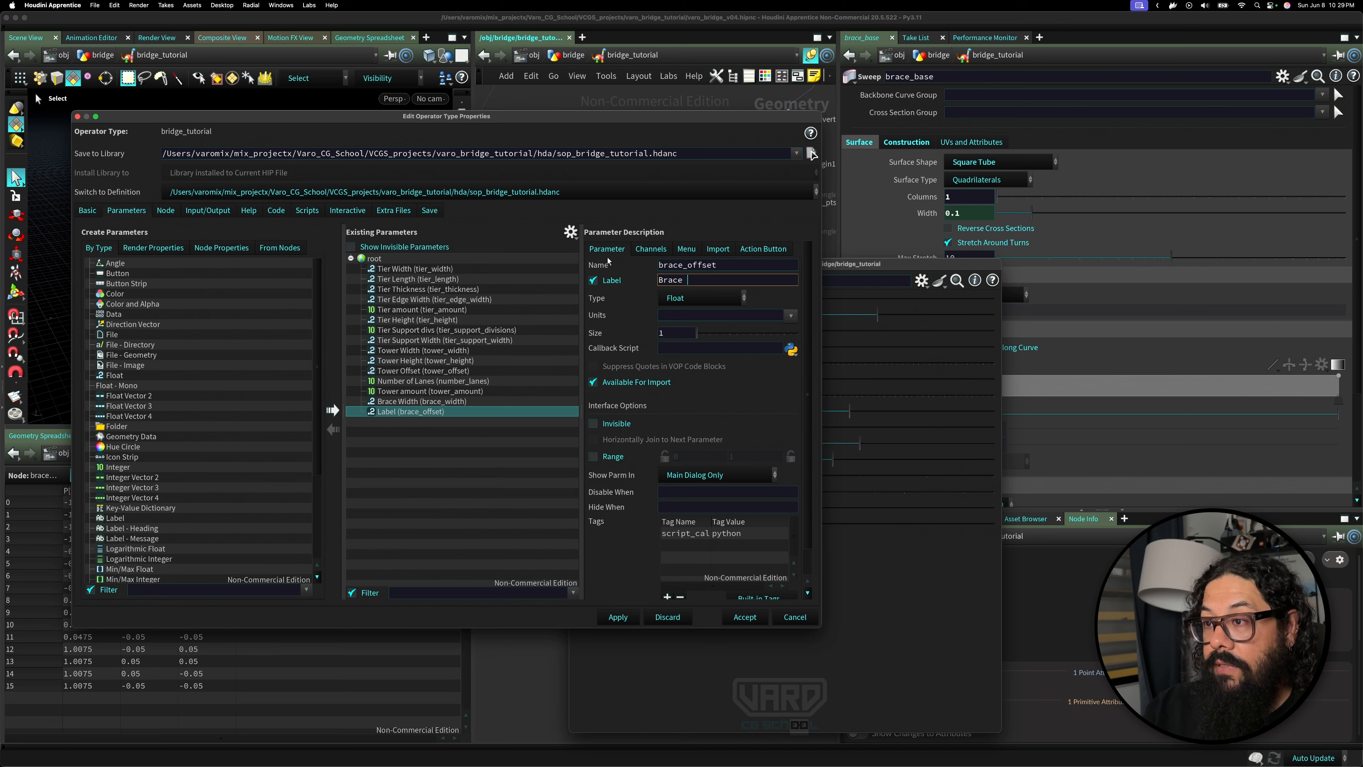
{"action": "type", "text": "Offset"}
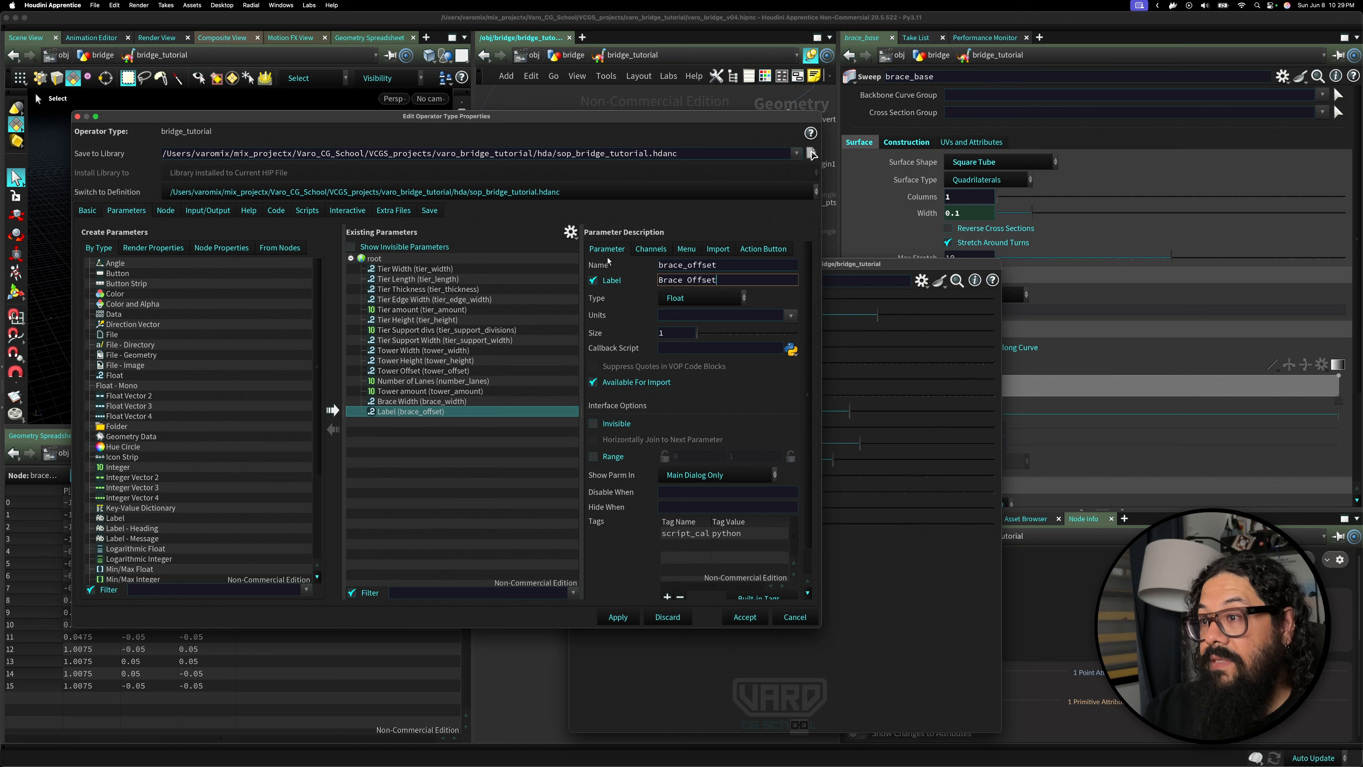
{"action": "key", "text": "Return"}
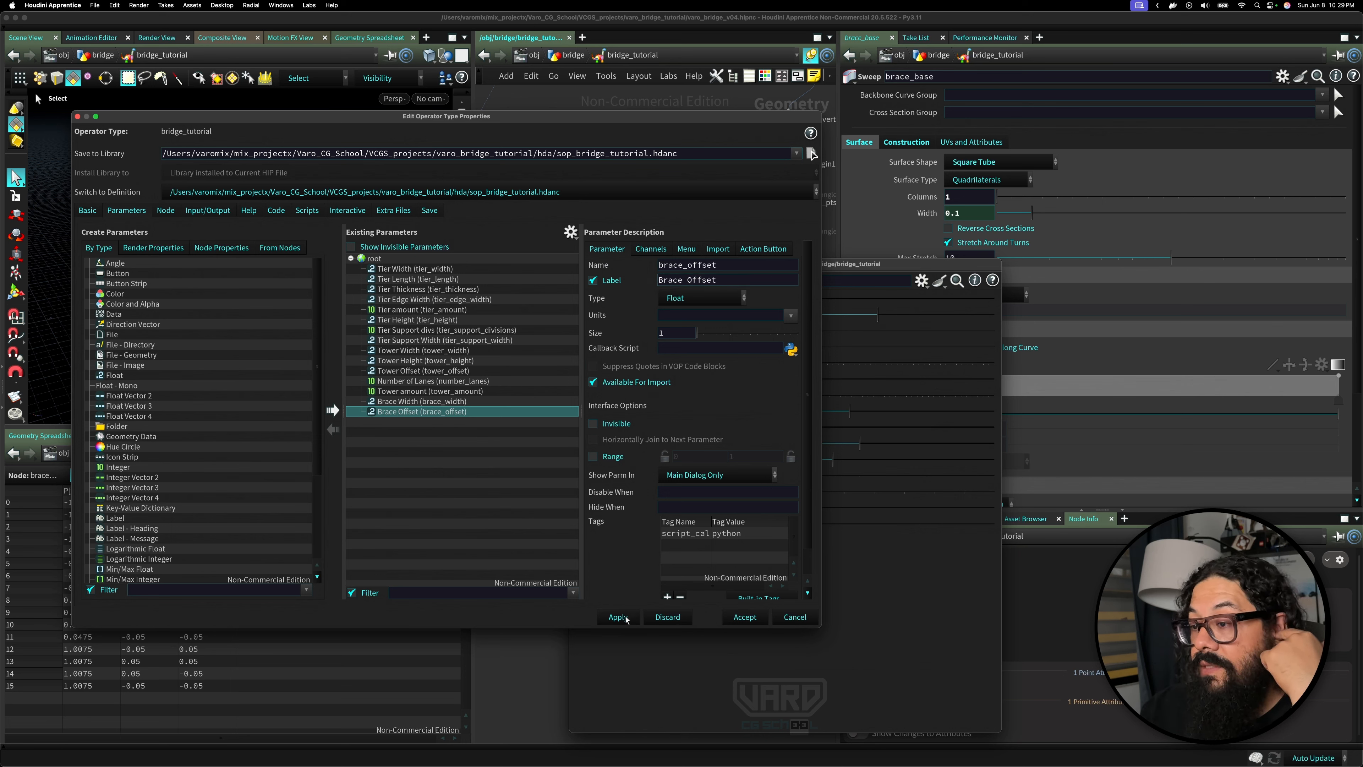
{"action": "left_click_drag", "start_coordinate": [690, 120], "coordinate": [638, 185]}
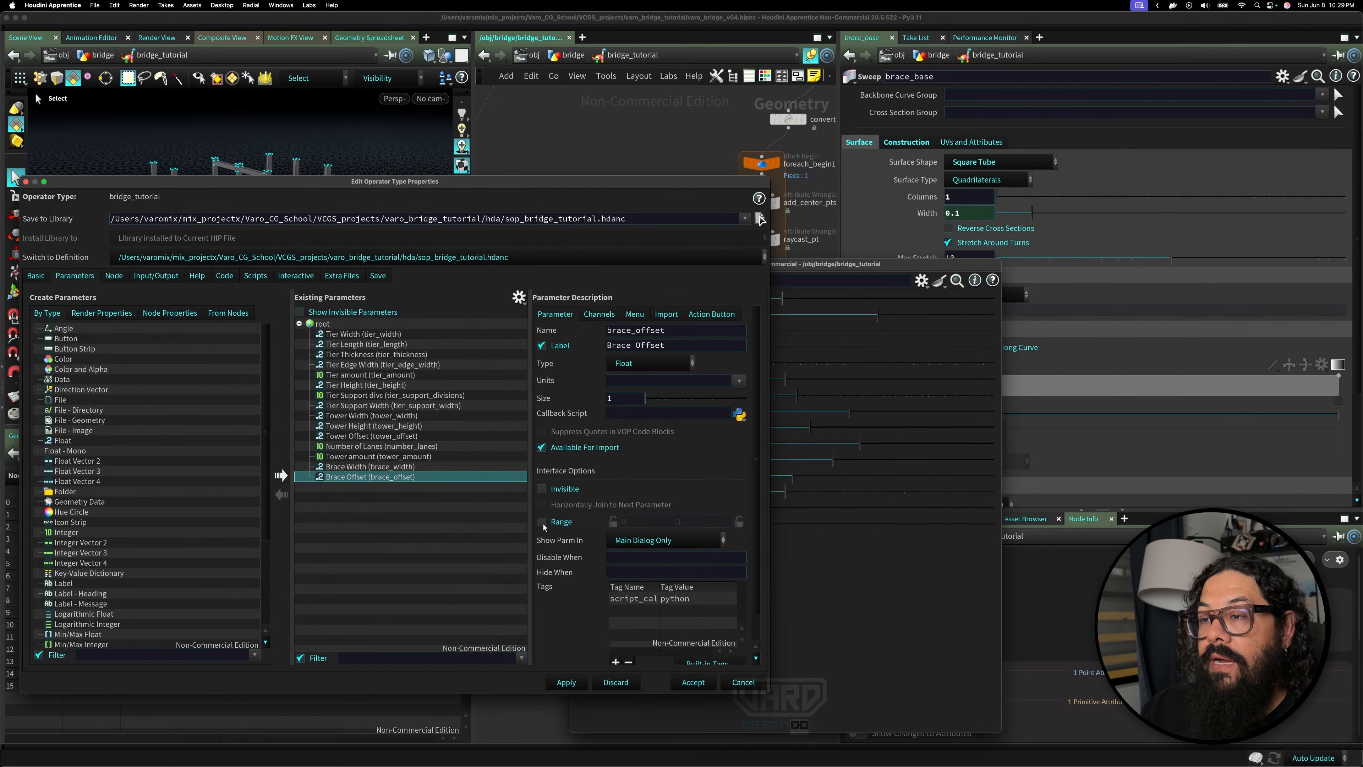
{"action": "left_click", "coordinate": [598, 314]}
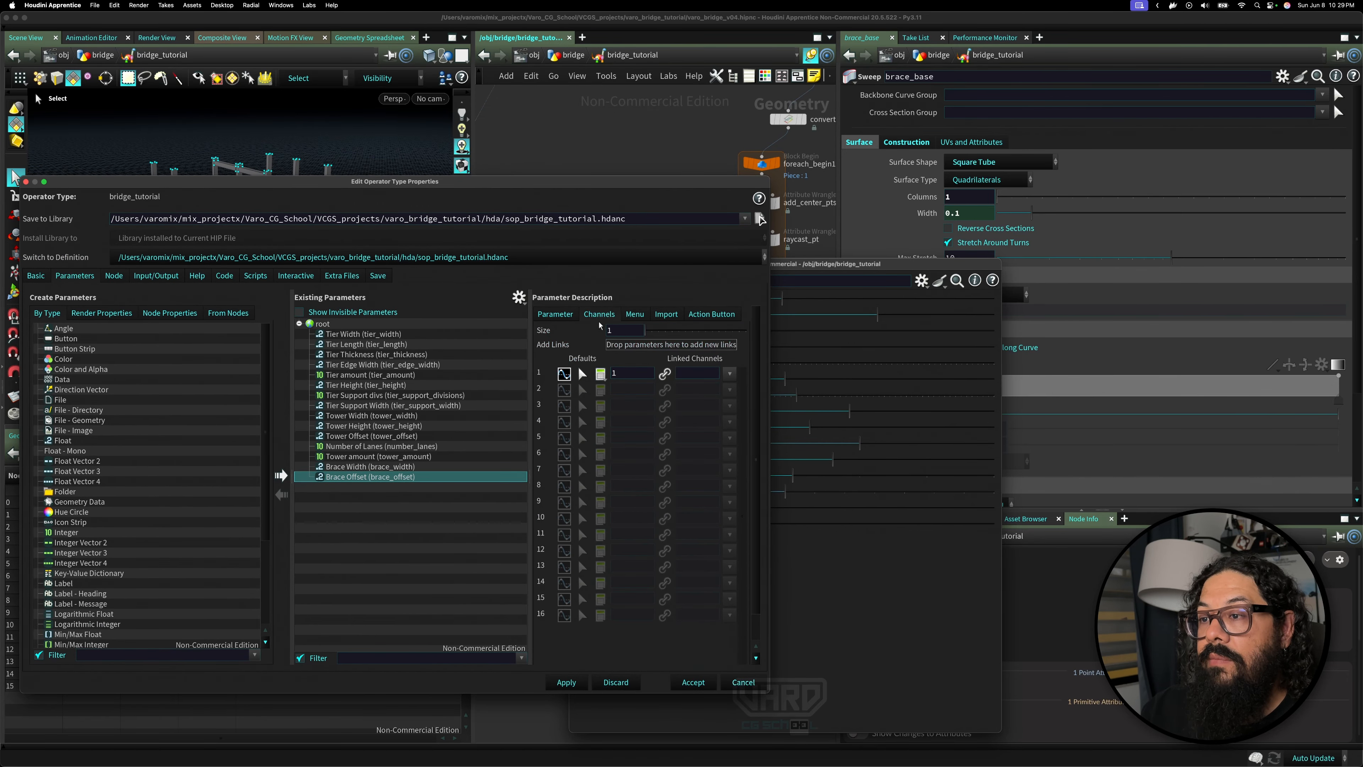
{"action": "left_click_drag", "start_coordinate": [643, 183], "coordinate": [589, 158]}
{"action": "left_click", "coordinate": [677, 657]}
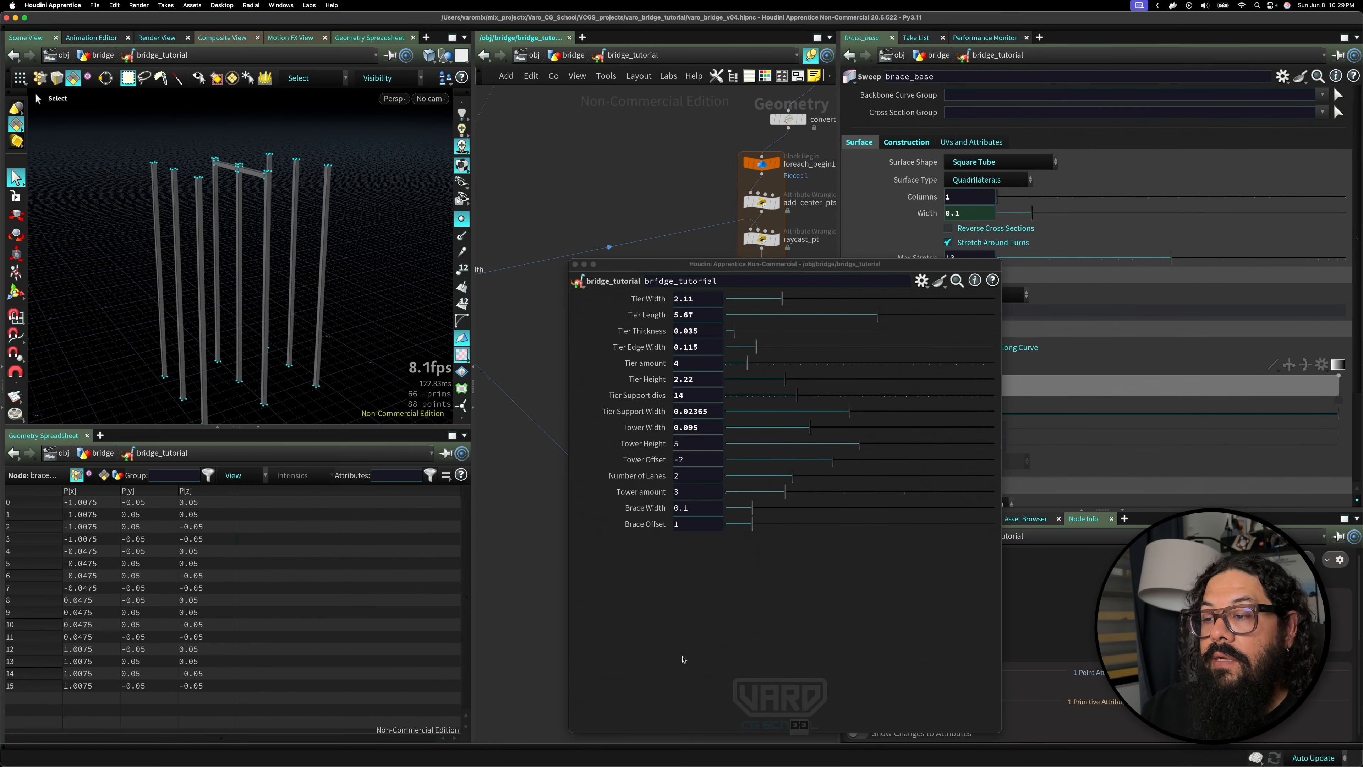
- Replace the 0.1 in xf_brace_pos's Y translation expression with a relative reference to the asset's Brace Offset parameter
{"action": "right_click", "coordinate": [652, 526]}
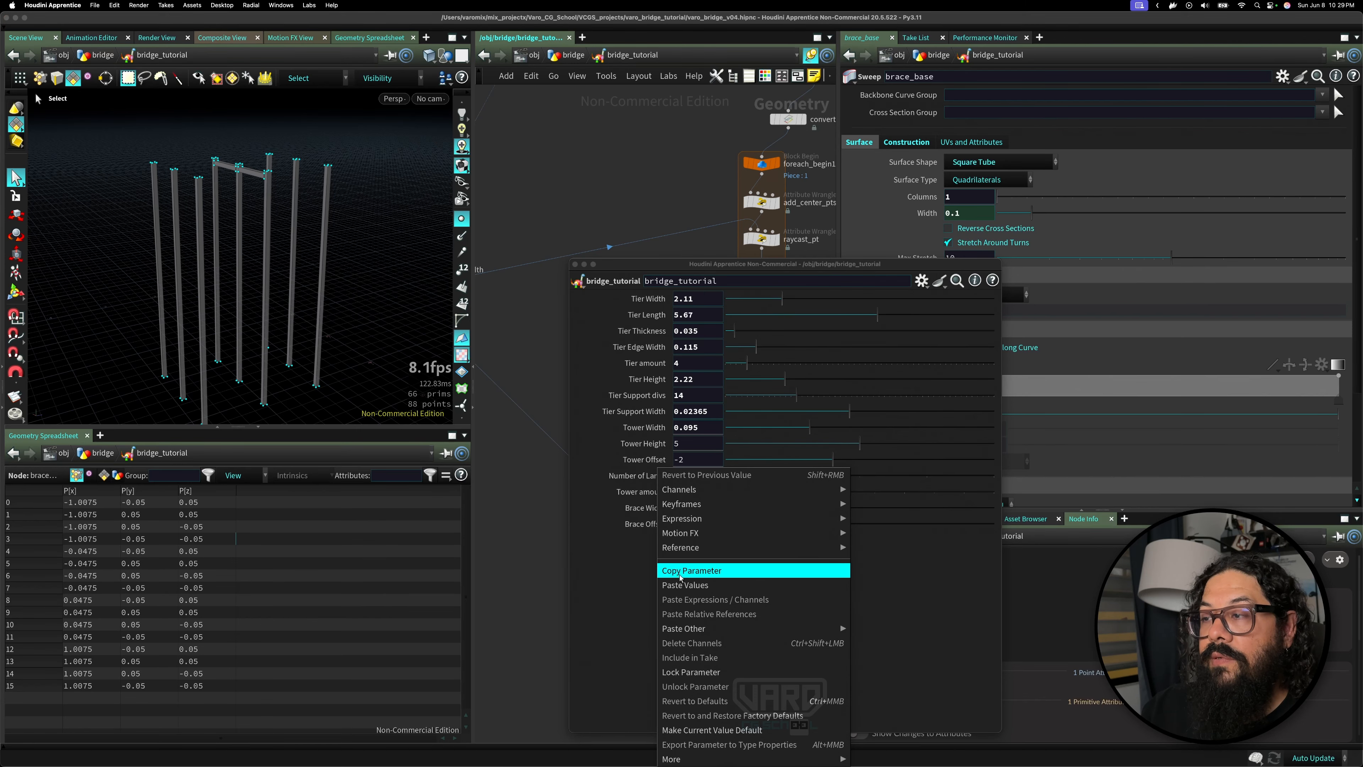
{"action": "left_click", "coordinate": [692, 570]}
{"action": "left_click_drag", "start_coordinate": [692, 267], "coordinate": [261, 478]}
{"action": "left_click", "coordinate": [761, 431]}
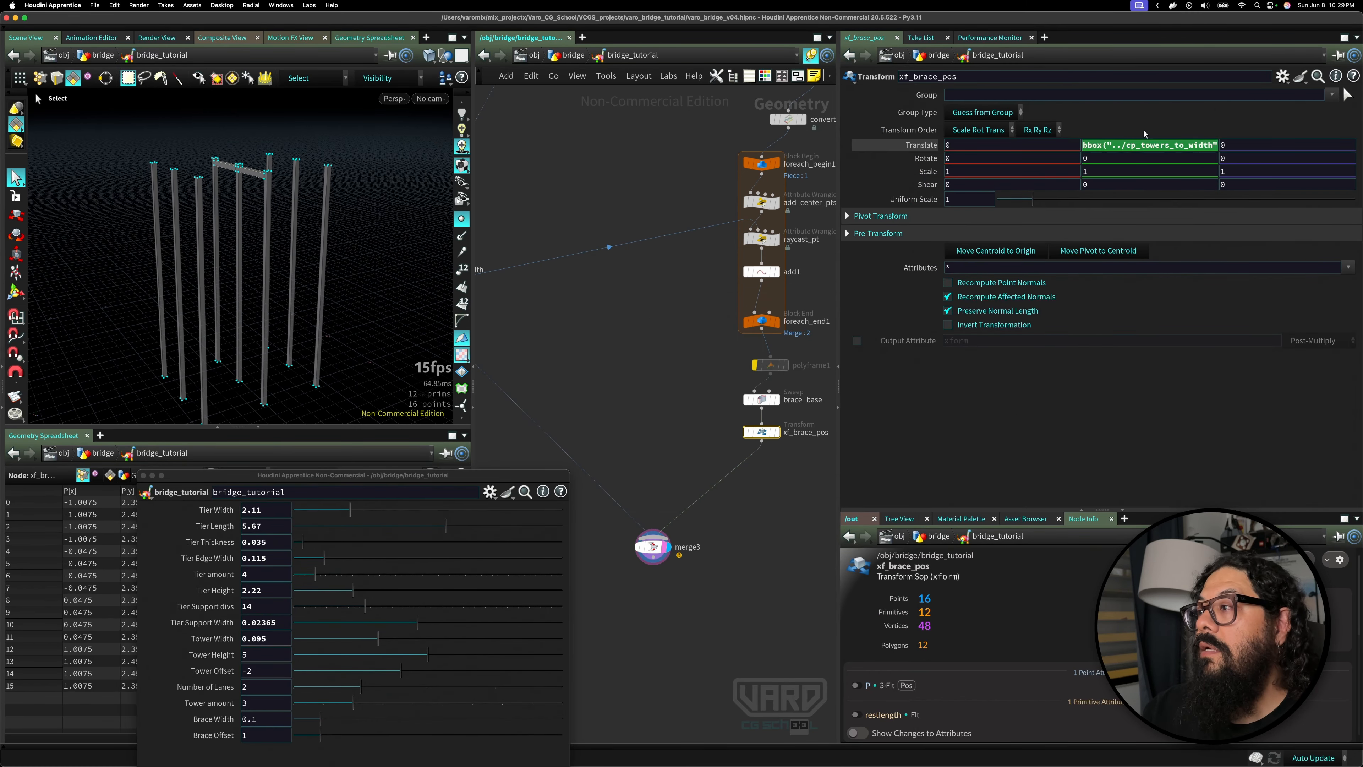
{"action": "left_click", "coordinate": [1138, 145]}
{"action": "double_click", "coordinate": [1143, 145]}
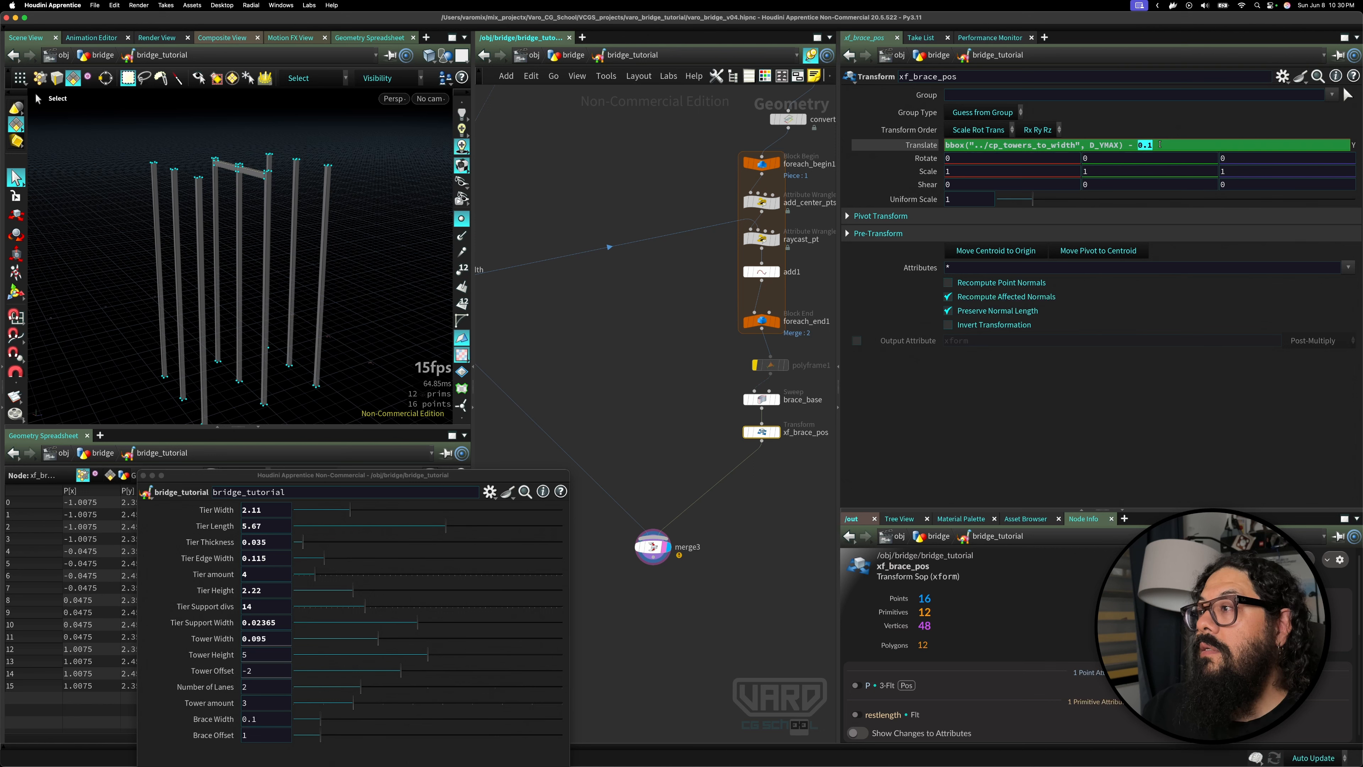
{"action": "right_click", "coordinate": [1151, 146]}
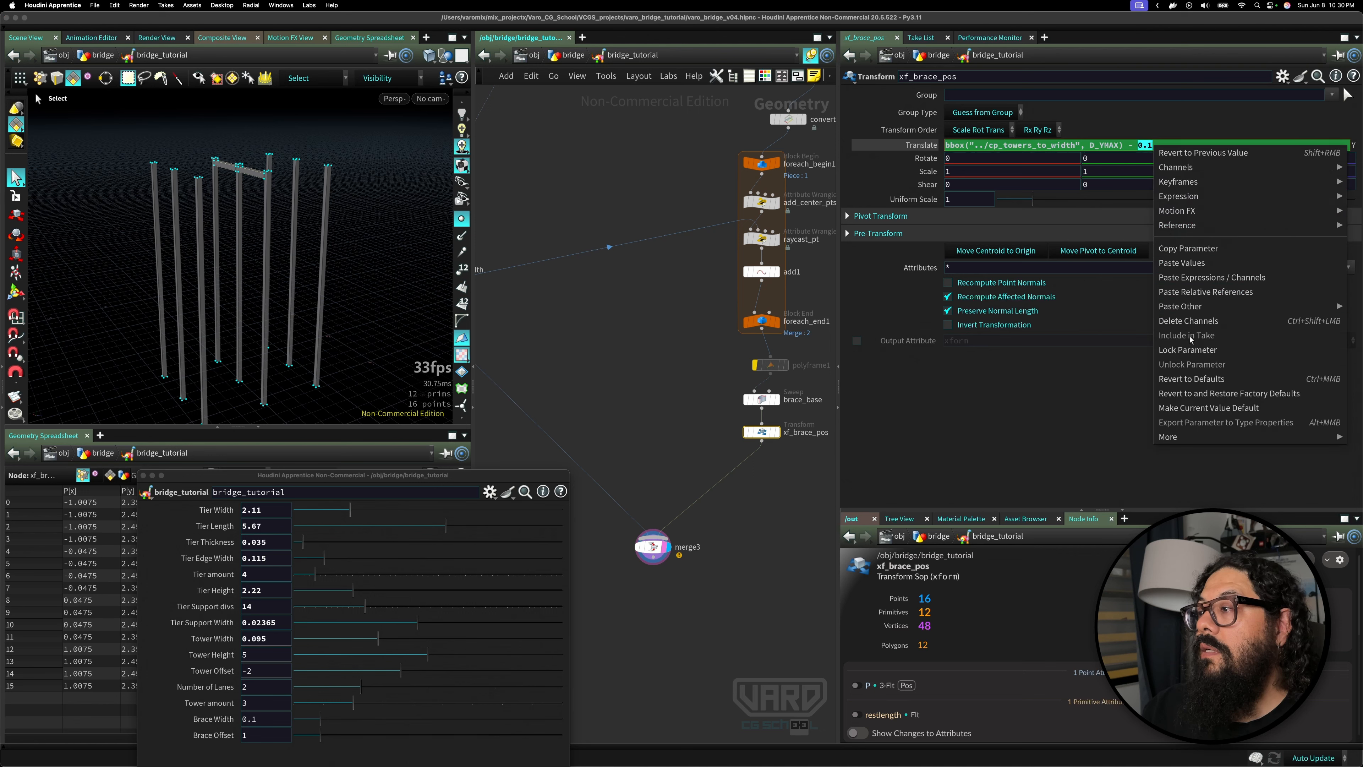
{"action": "left_click", "coordinate": [1211, 295]}
{"action": "left_click", "coordinate": [645, 304]}
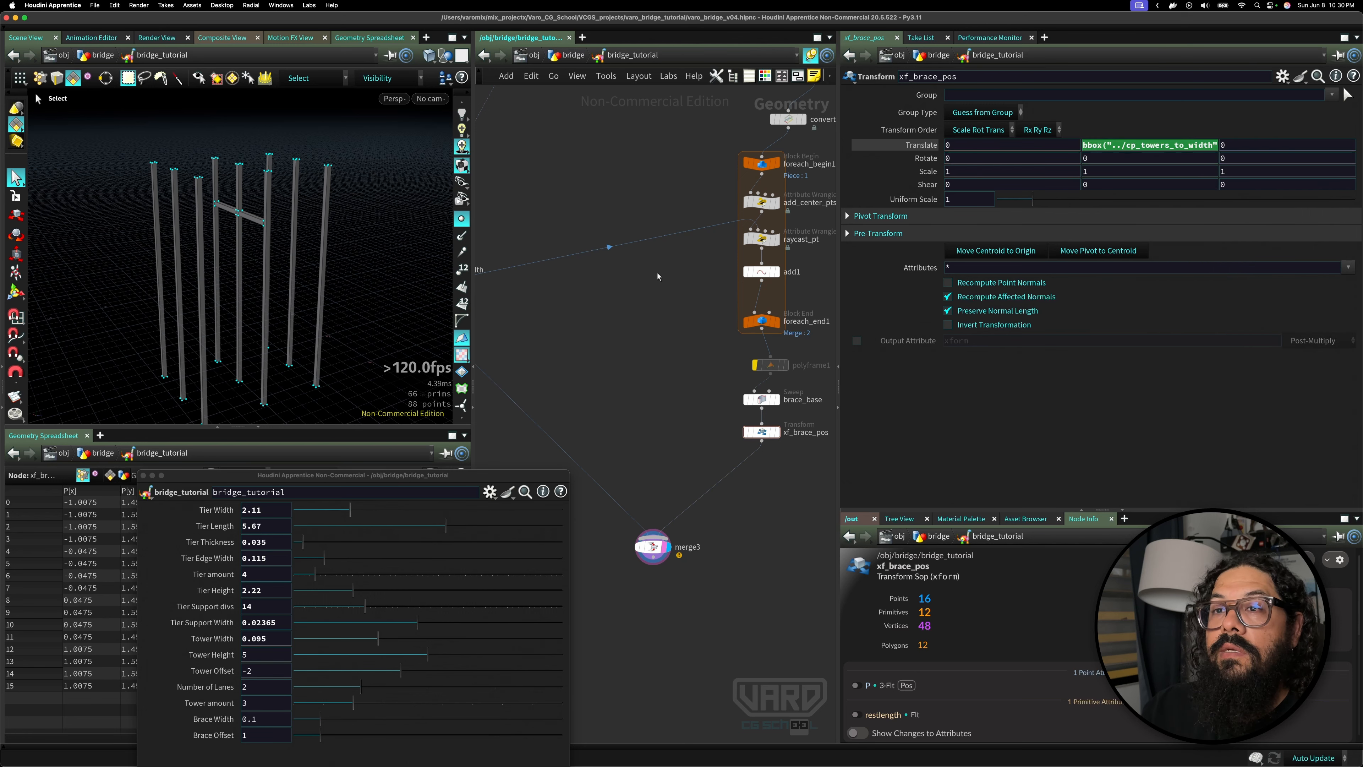
- Set the bridge_tutorial asset's Brace Offset to about 0.346 to raise the brace
{"action": "left_click_drag", "start_coordinate": [483, 476], "coordinate": [631, 297]}
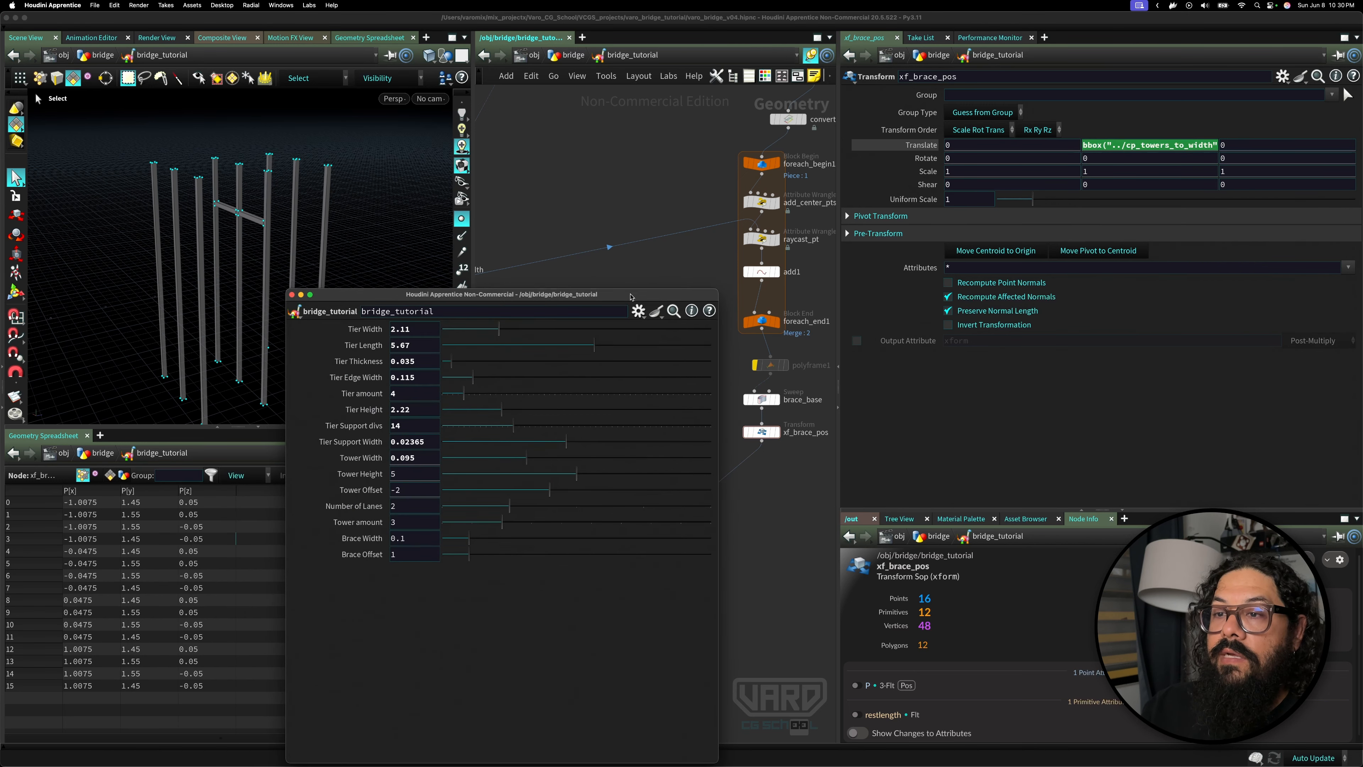
{"action": "mouse_move", "coordinate": [467, 556]}
{"action": "left_mouse_down"}
{"action": "mouse_move", "coordinate": [419, 556]}
{"action": "mouse_move", "coordinate": [449, 558]}
{"action": "left_mouse_up"}
{"action": "left_click_drag", "start_coordinate": [451, 559], "coordinate": [383, 554]}
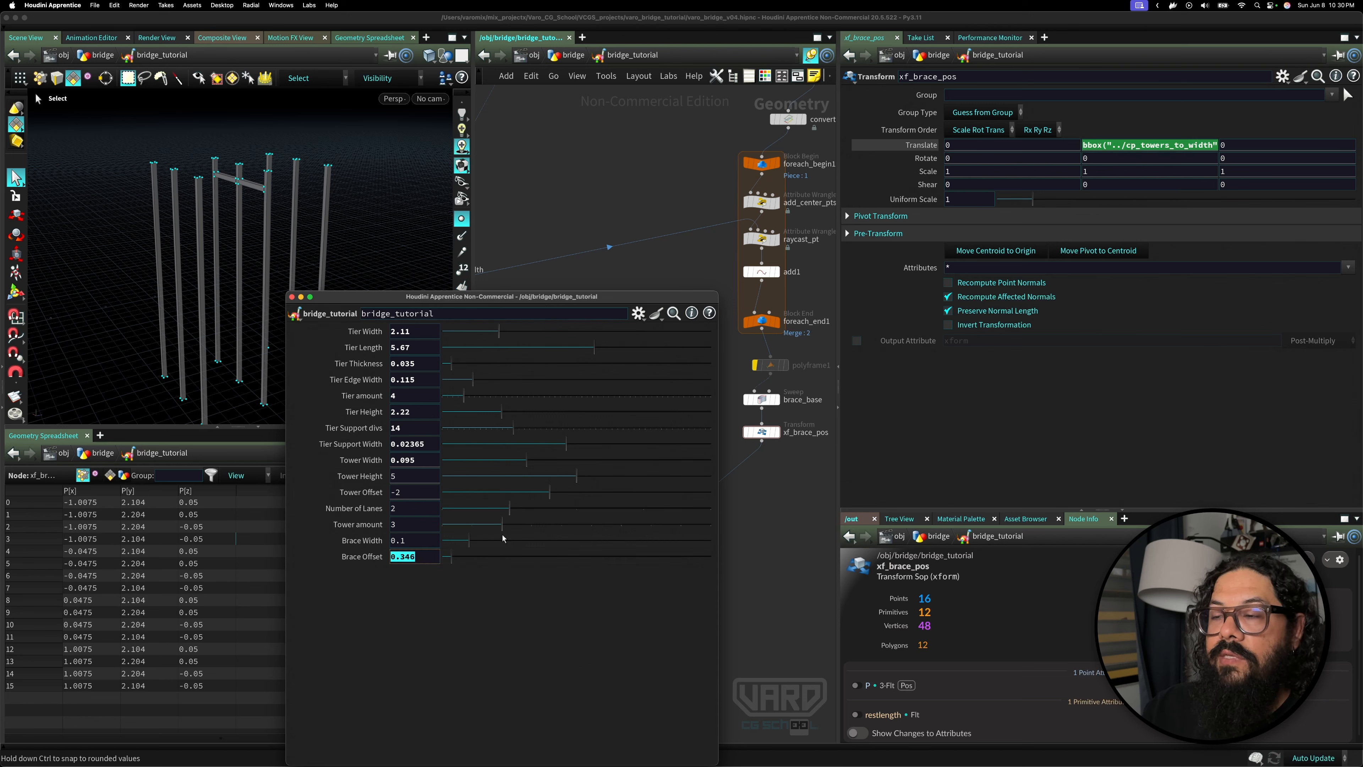
- Set the default of the bridge_tutorial asset's Brace Offset parameter to 0.3 and accept the type property changes
{"action": "left_click_drag", "start_coordinate": [644, 297], "coordinate": [596, 403]}
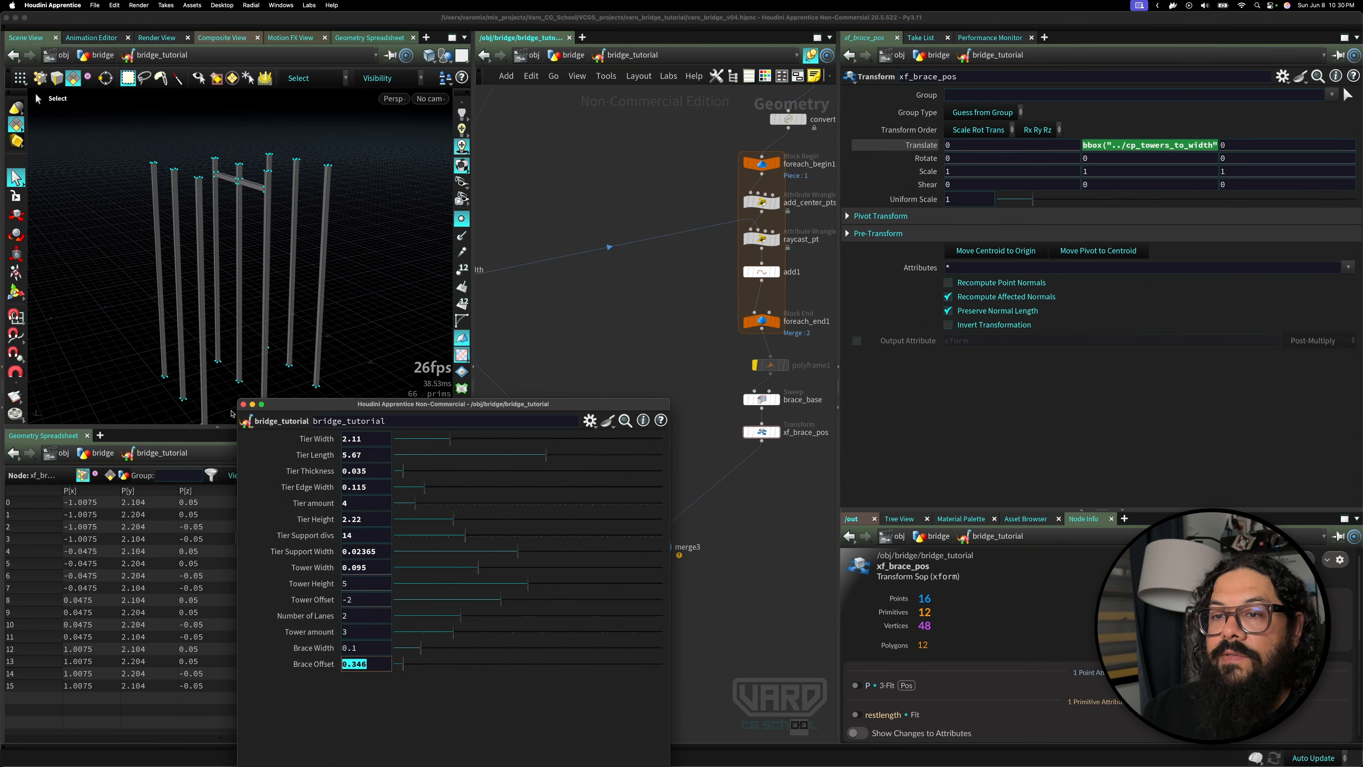
{"action": "left_click", "coordinate": [245, 421]}
{"action": "mouse_move", "coordinate": [268, 672]}
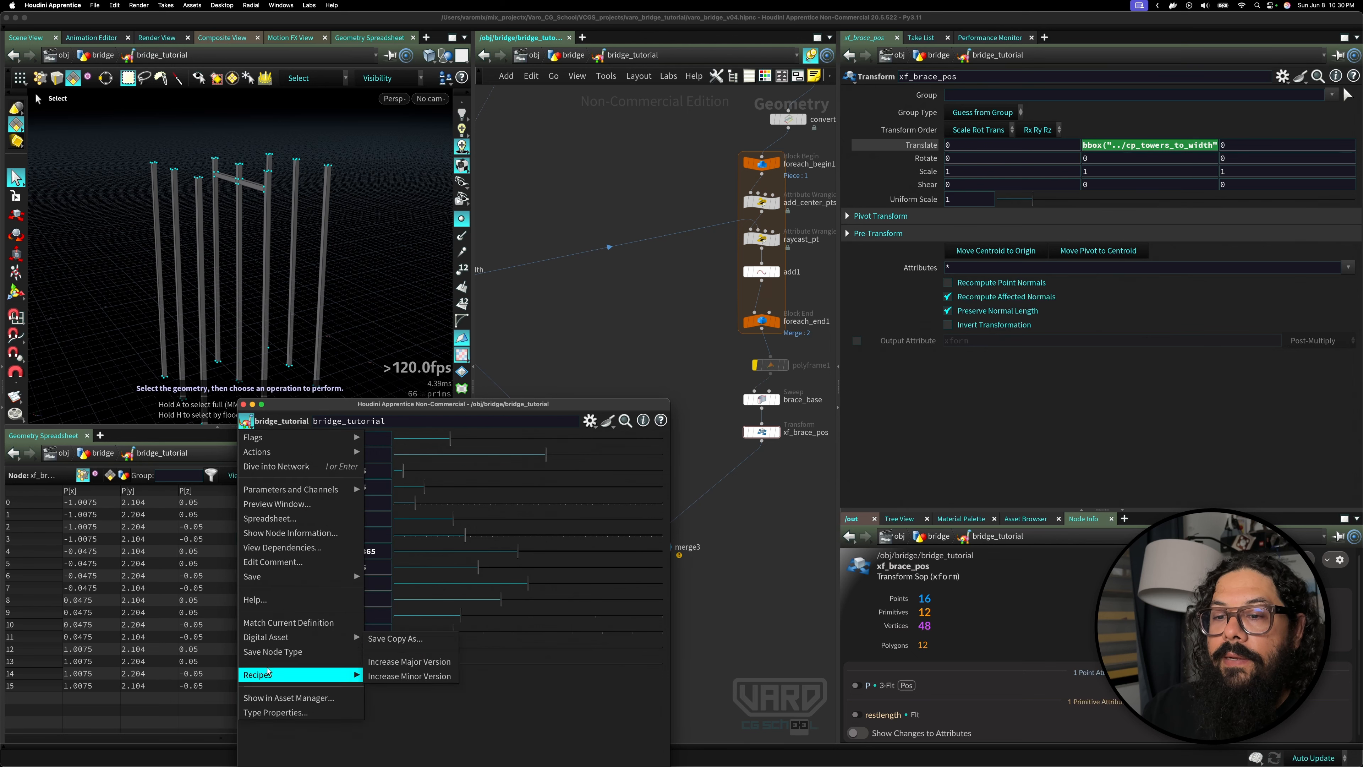
{"action": "left_click", "coordinate": [274, 712]}
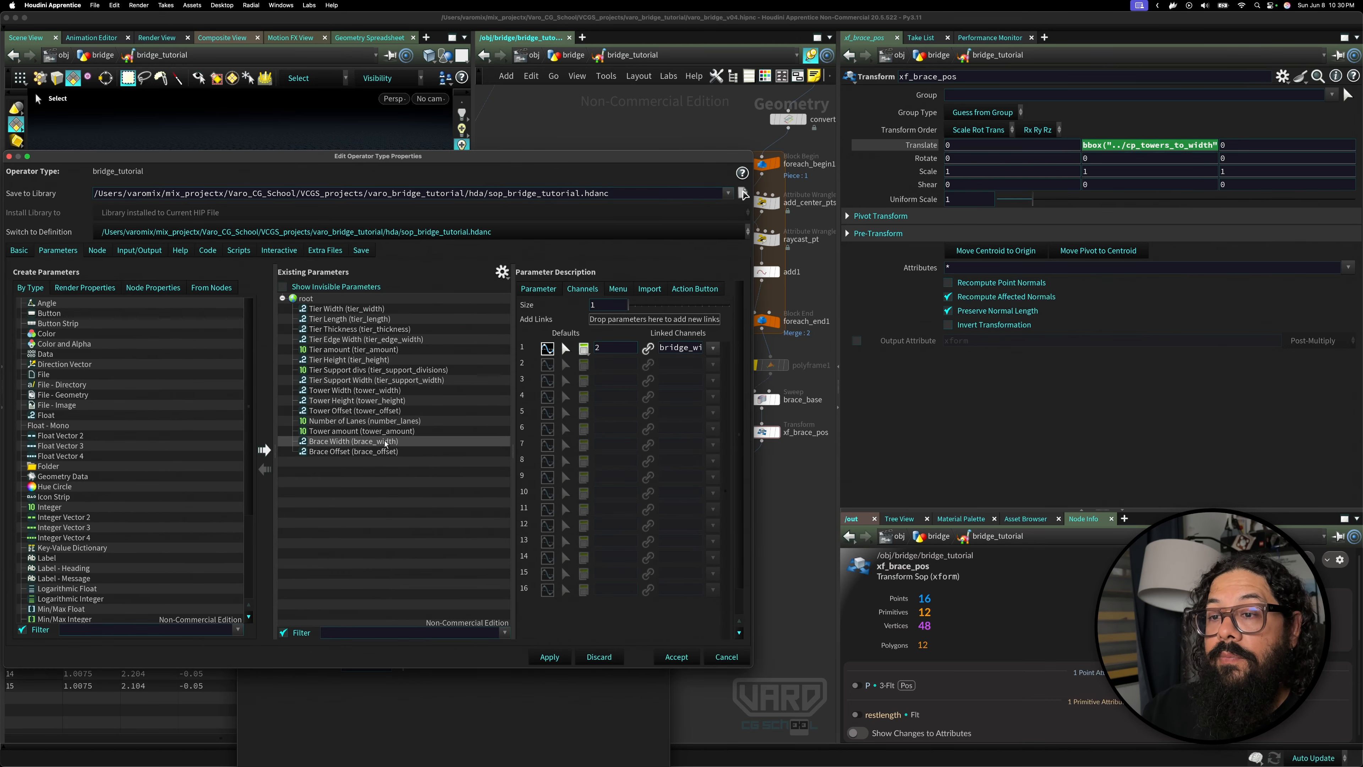
{"action": "left_click", "coordinate": [376, 451]}
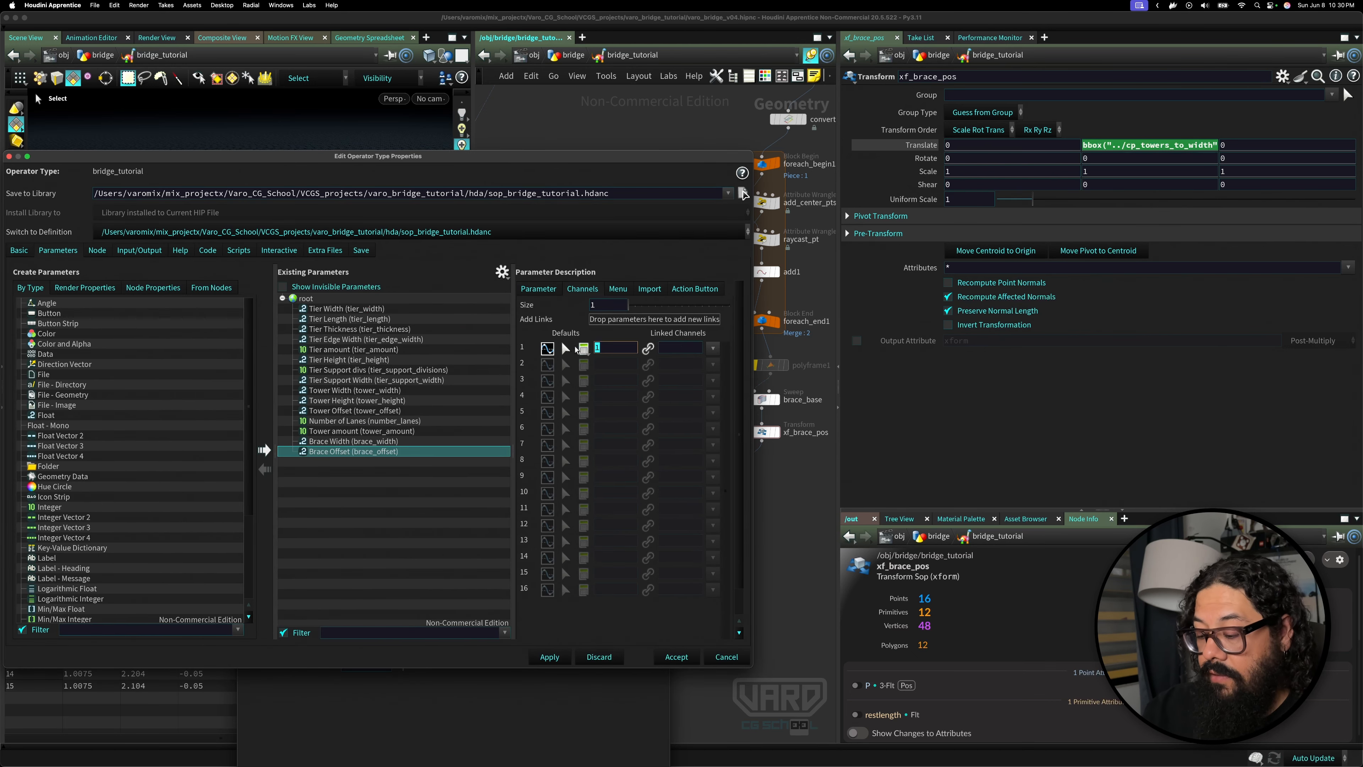
{"action": "type", "text": "0.3"}
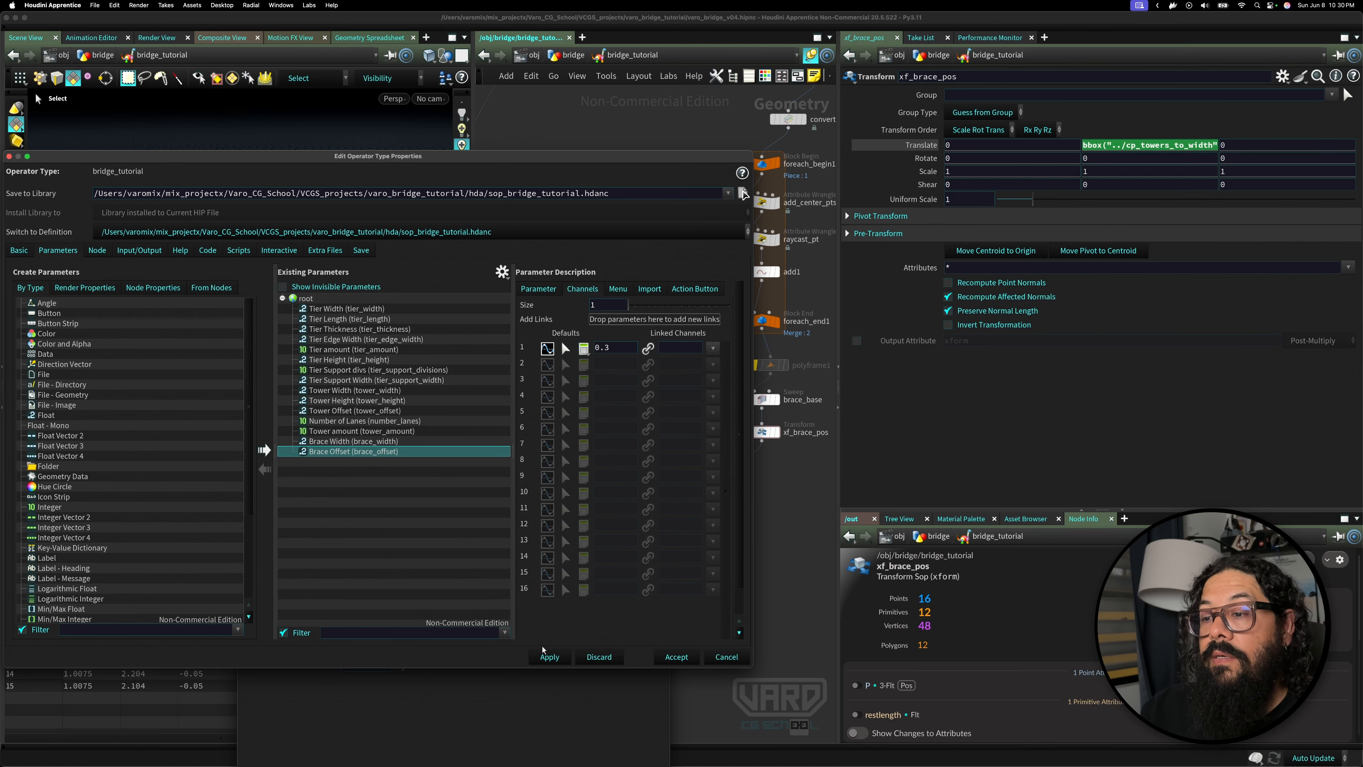
{"action": "left_click", "coordinate": [675, 656]}
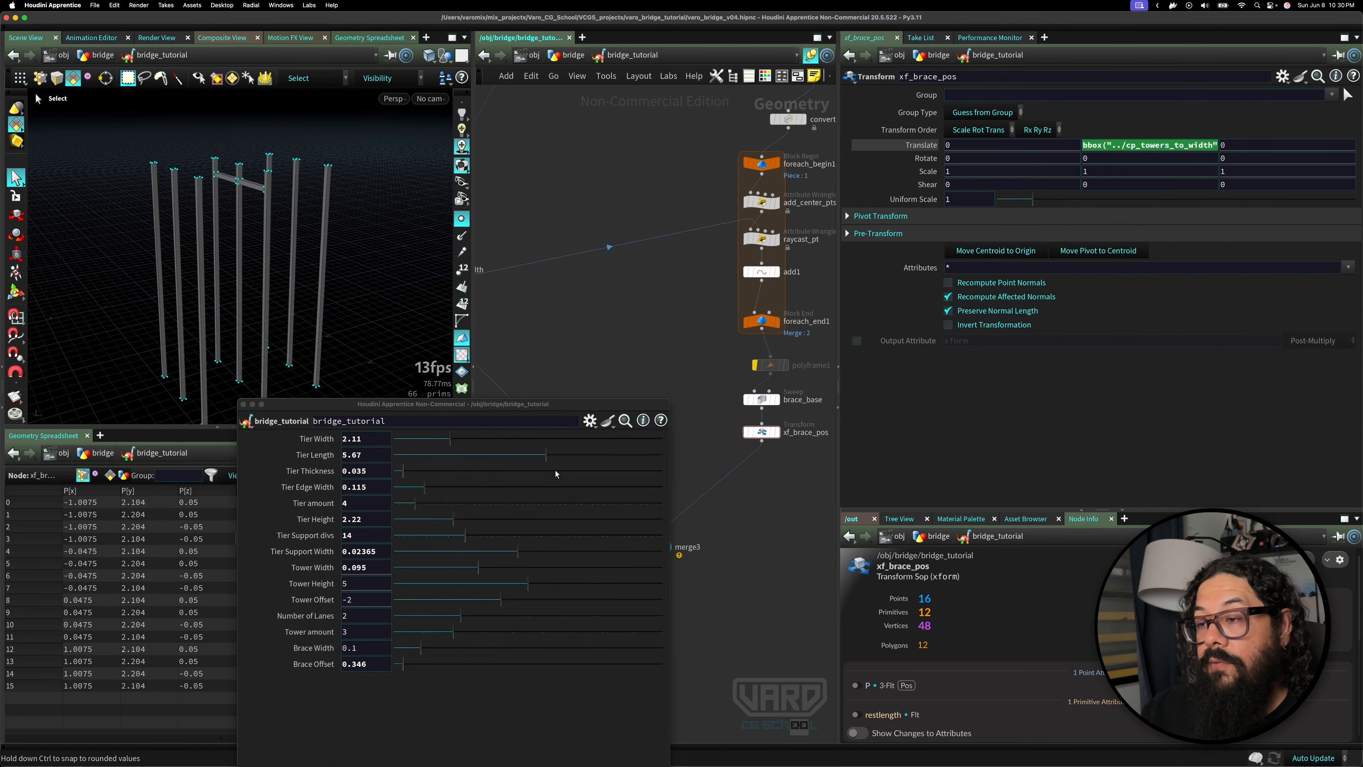
{"action": "left_click_drag", "start_coordinate": [539, 403], "coordinate": [325, 464]}
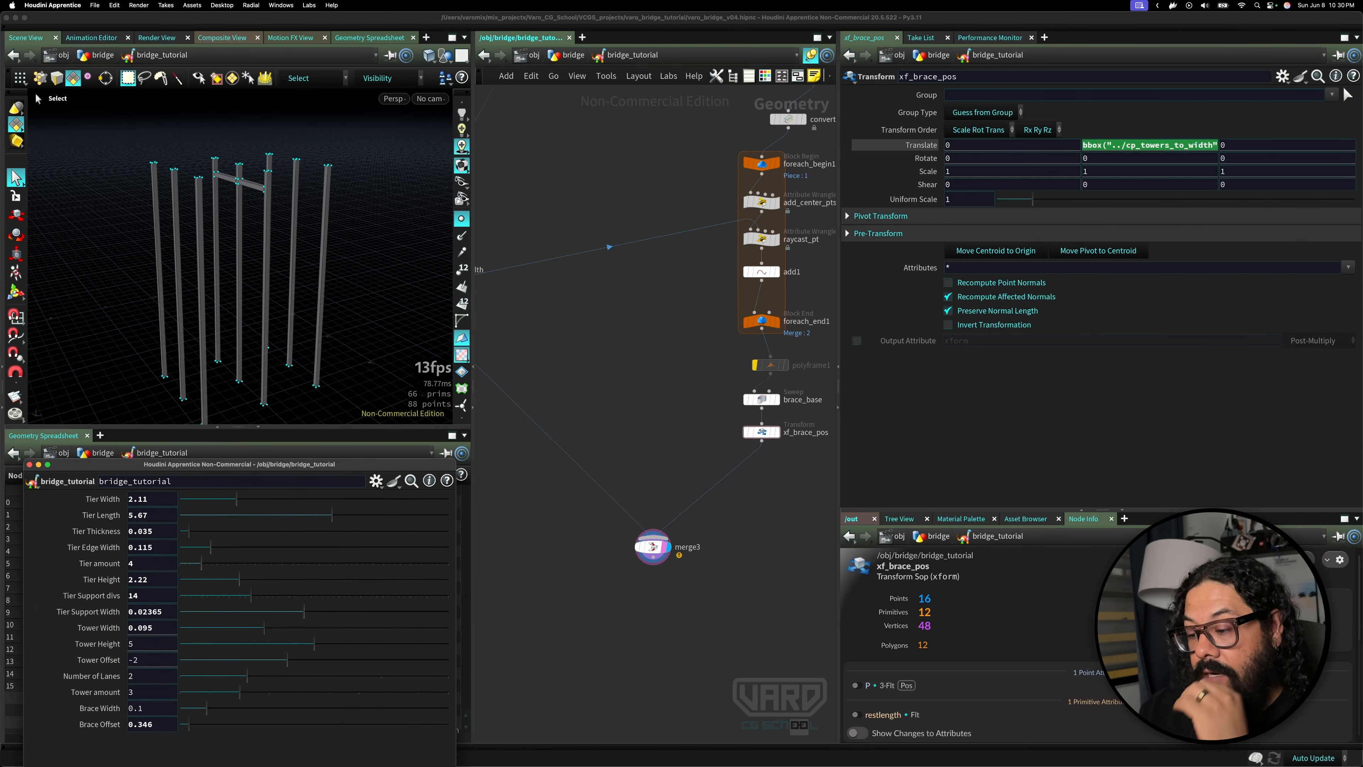
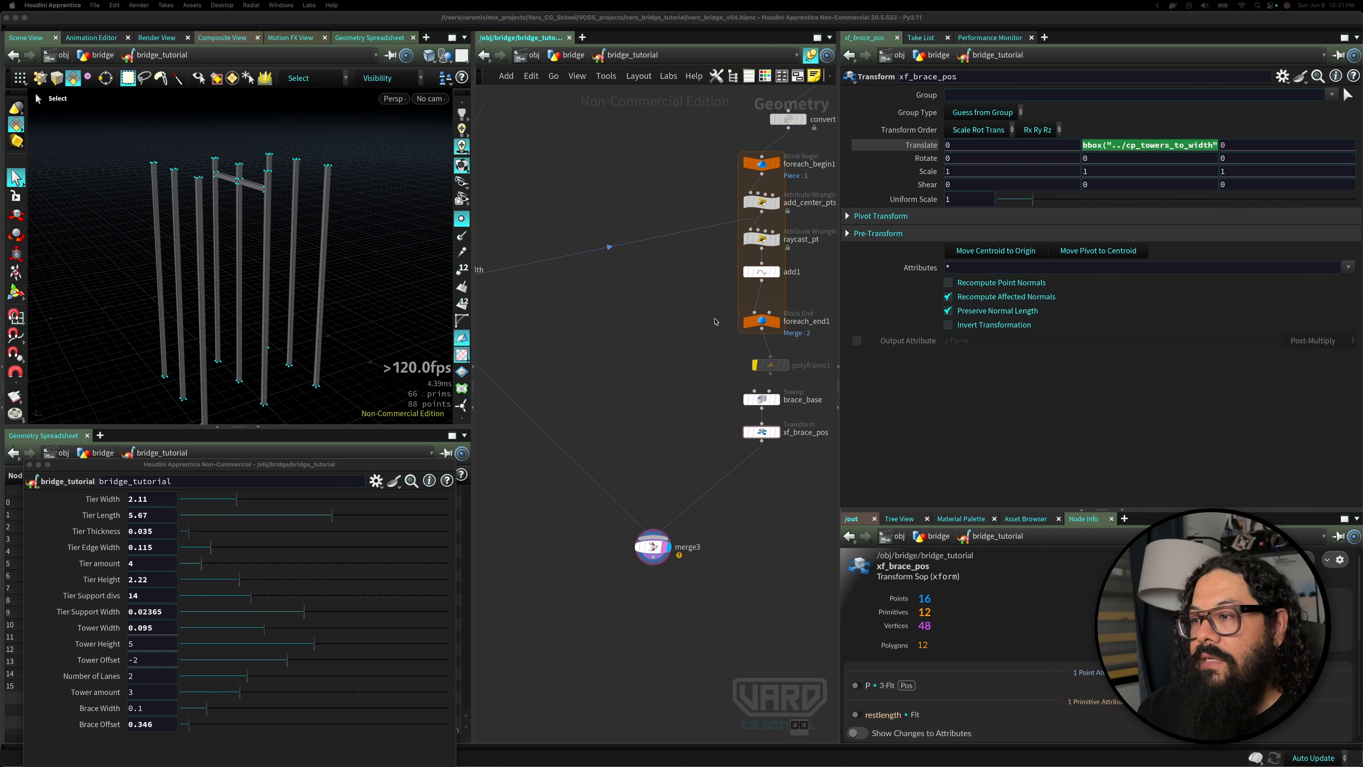
- Add a Copy and Transform node between xf_brace_pos and merge3 and show its output
{"action": "middle_click_drag", "start_coordinate": [736, 495], "coordinate": [715, 459]}
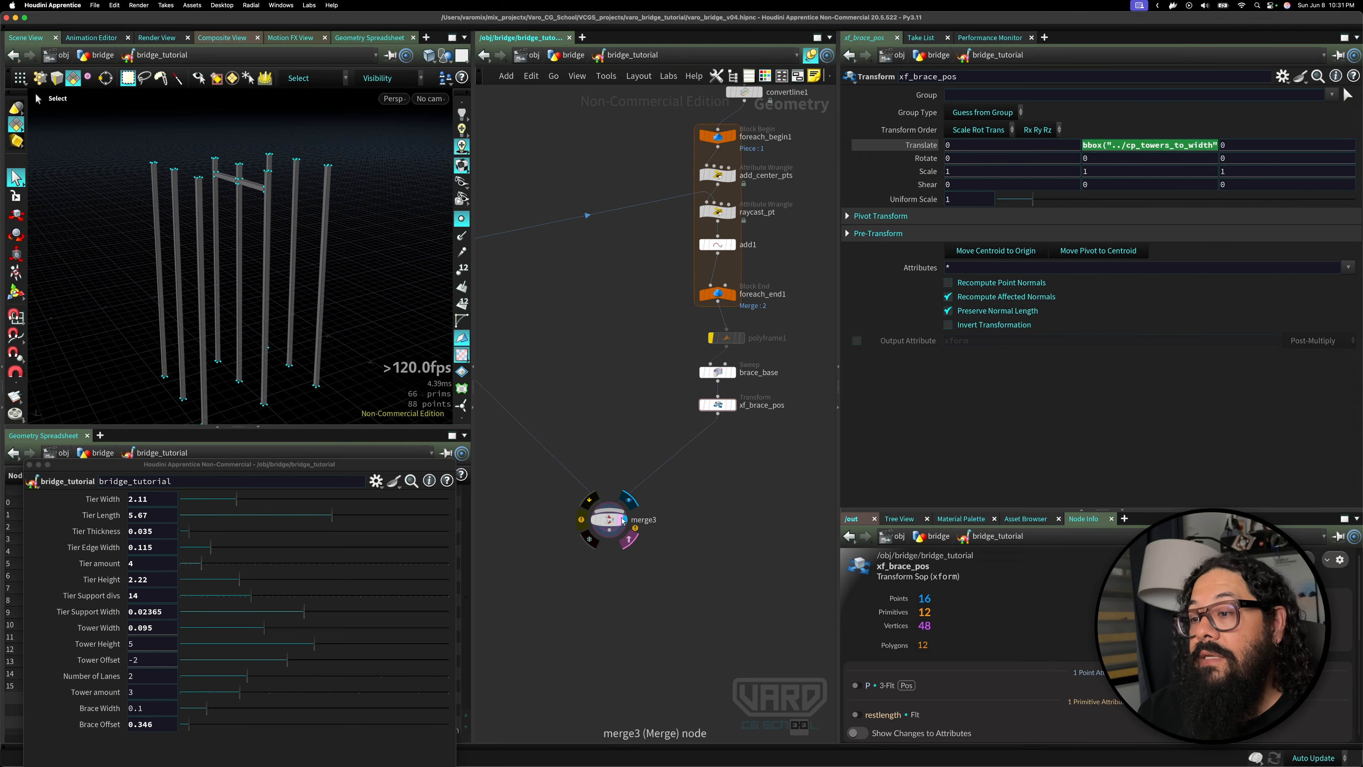
{"action": "left_click_drag", "start_coordinate": [609, 519], "coordinate": [586, 582]}
{"action": "key", "text": "Tab"}
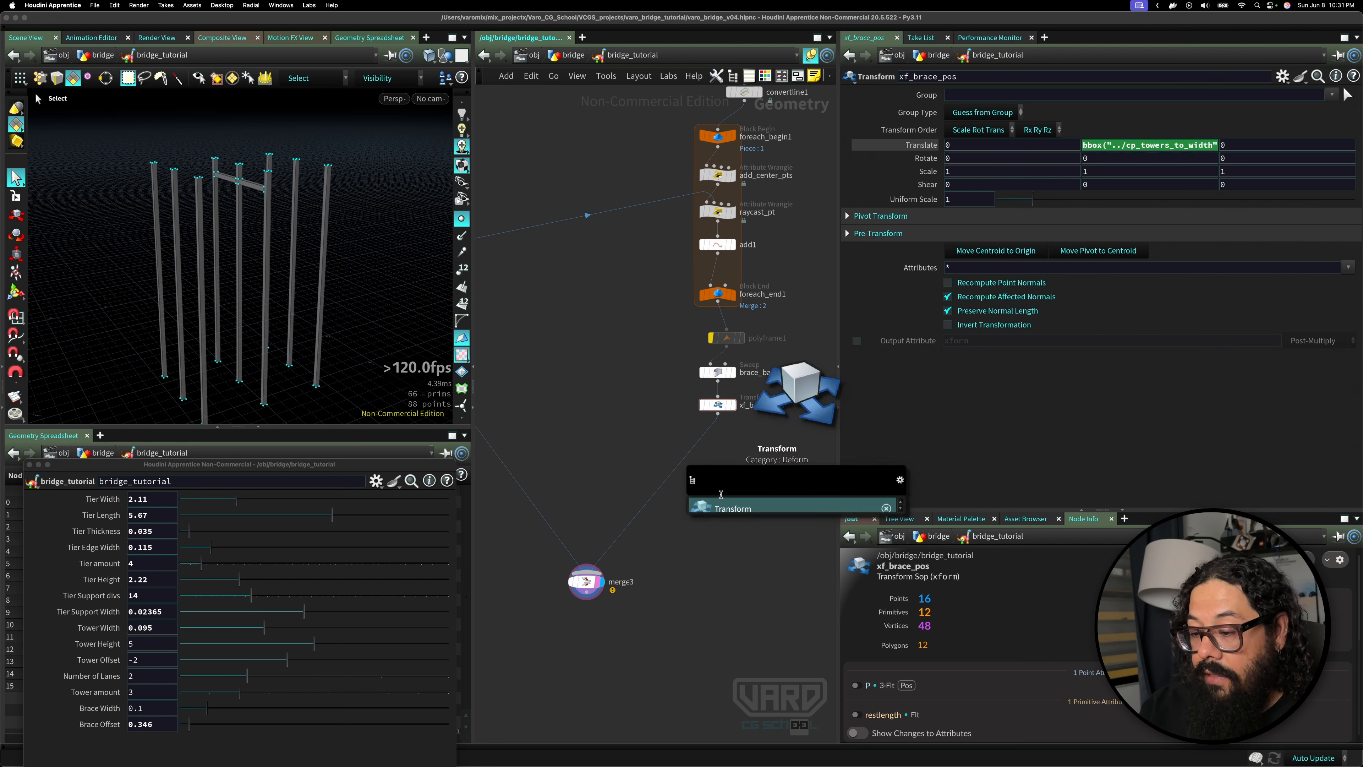
{"action": "type", "text": "cop"}
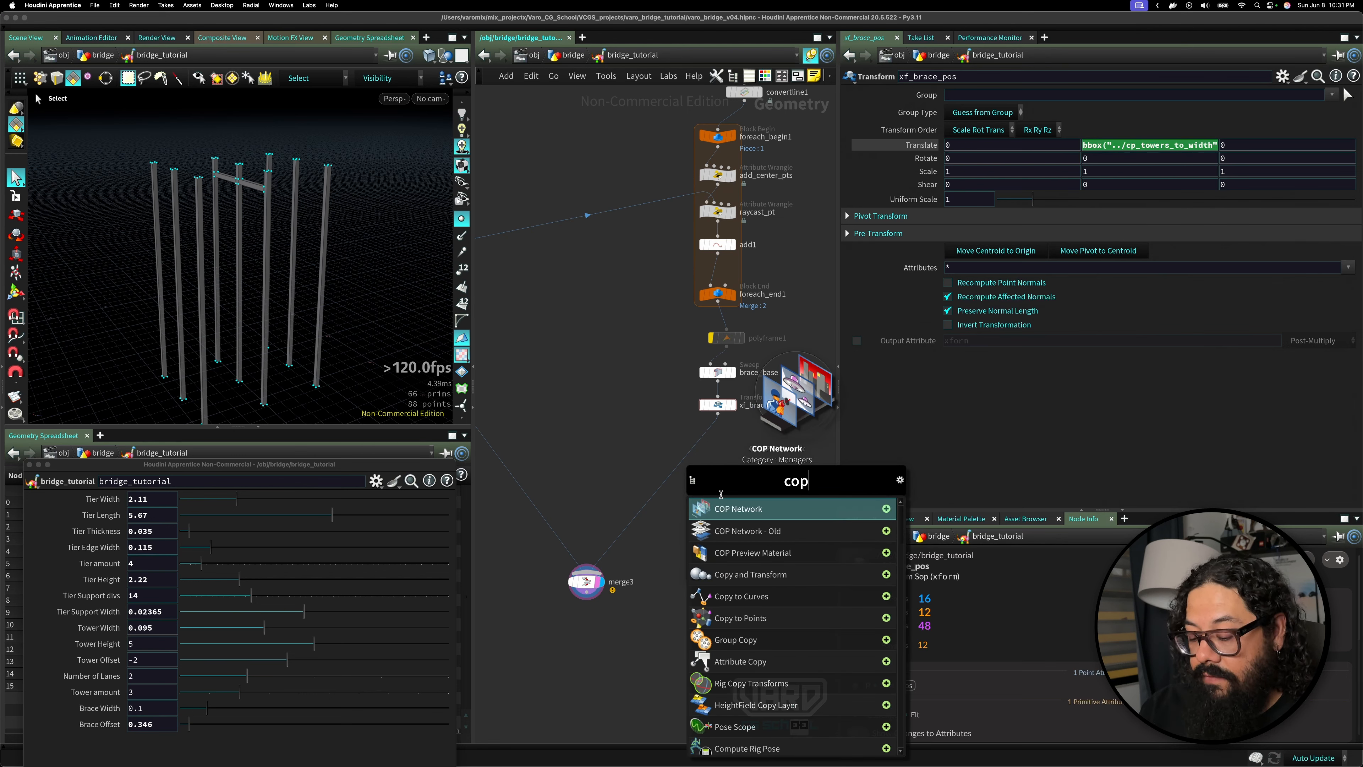
{"action": "type", "text": "y"}
{"action": "key", "text": "Return"}
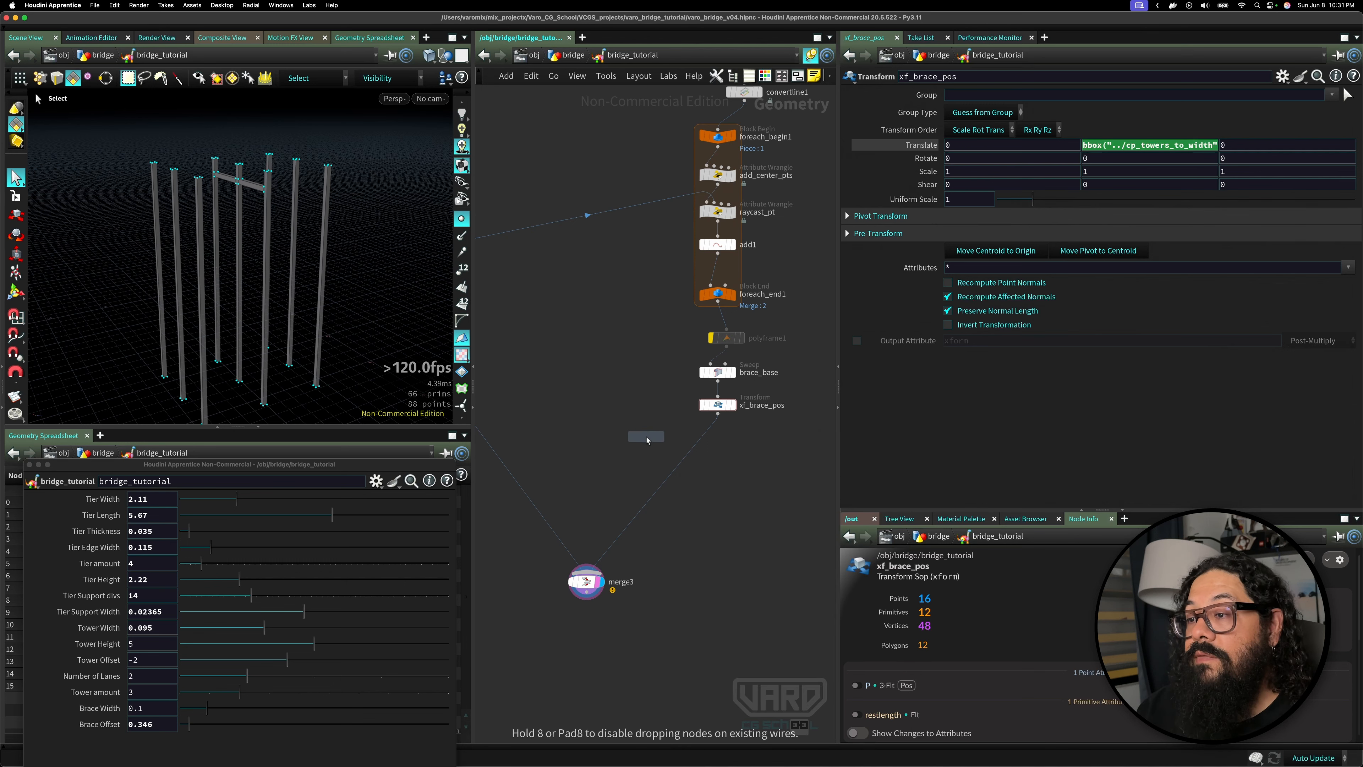
{"action": "left_click", "coordinate": [642, 438]}
{"action": "left_click_drag", "start_coordinate": [639, 441], "coordinate": [715, 445]}
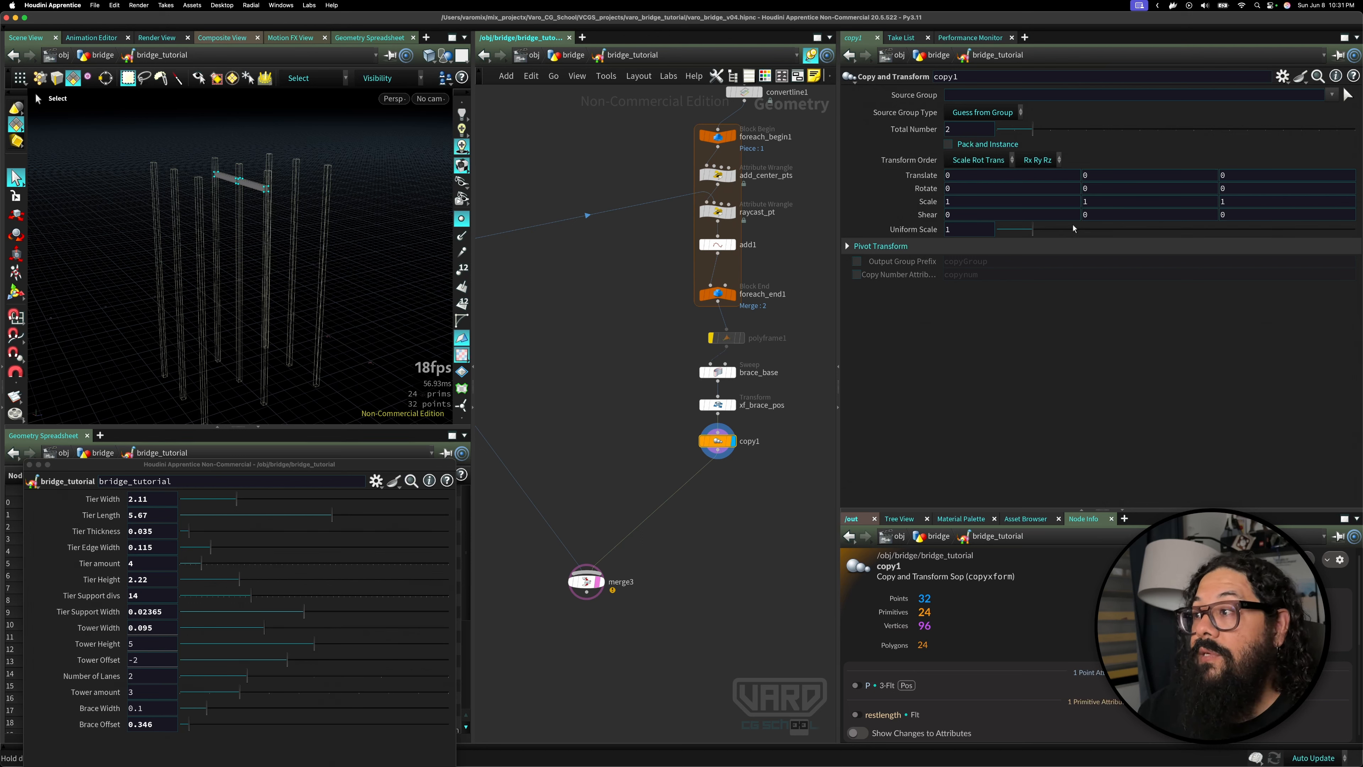
- Try Y translation values of 0.1, 0.4 and -0.4 on copy1 to space the brace copies vertically
{"action": "left_click", "coordinate": [1096, 180]}
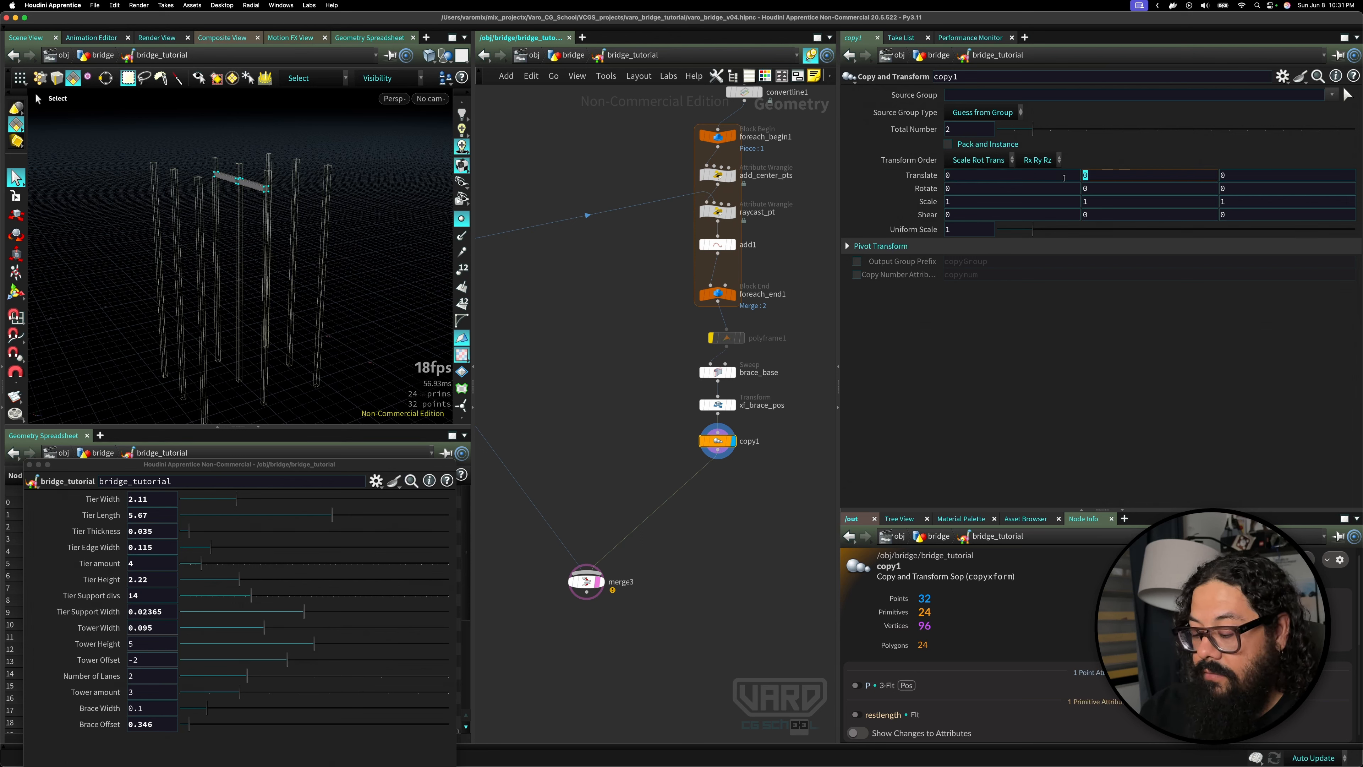
{"action": "type", "text": "0.1"}
{"action": "key", "text": "Return"}
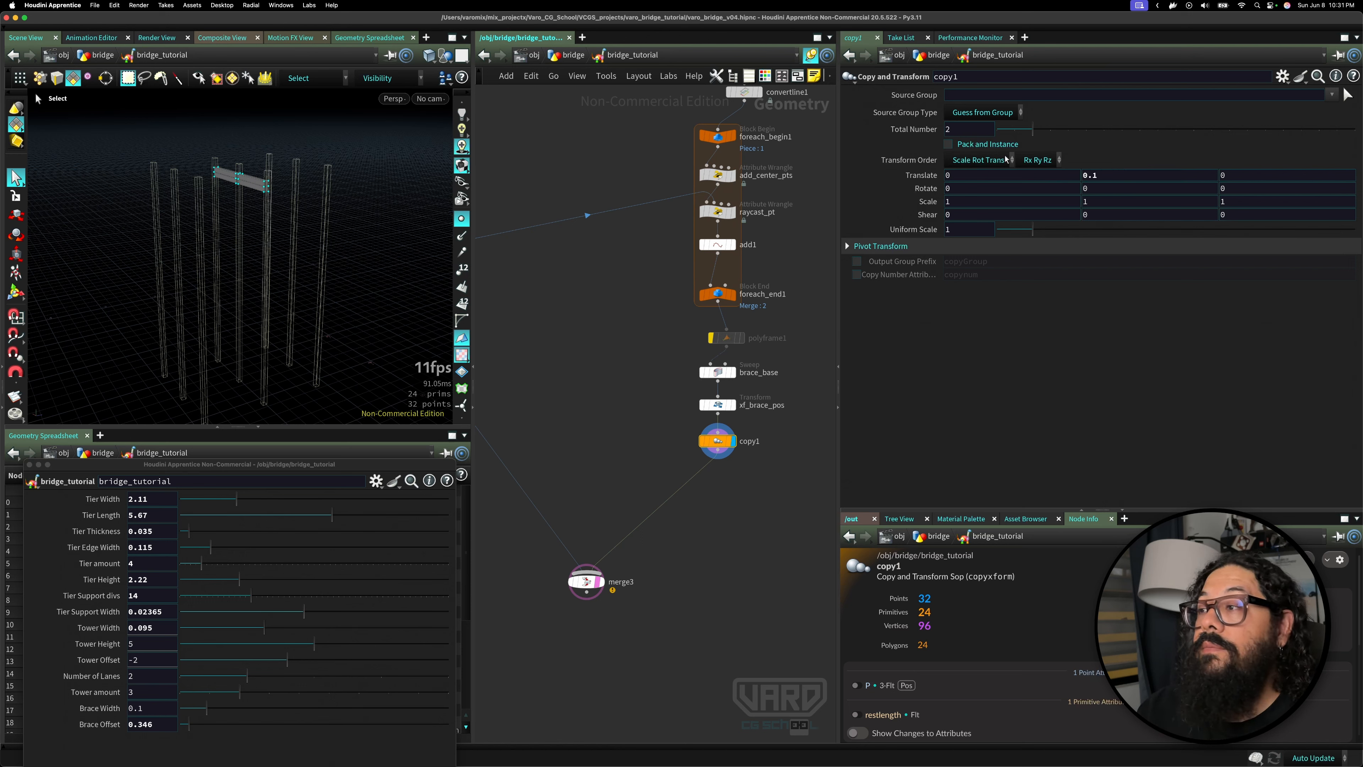
{"action": "left_click", "coordinate": [1095, 178]}
{"action": "left_click_drag", "start_coordinate": [1095, 179], "coordinate": [1093, 177]}
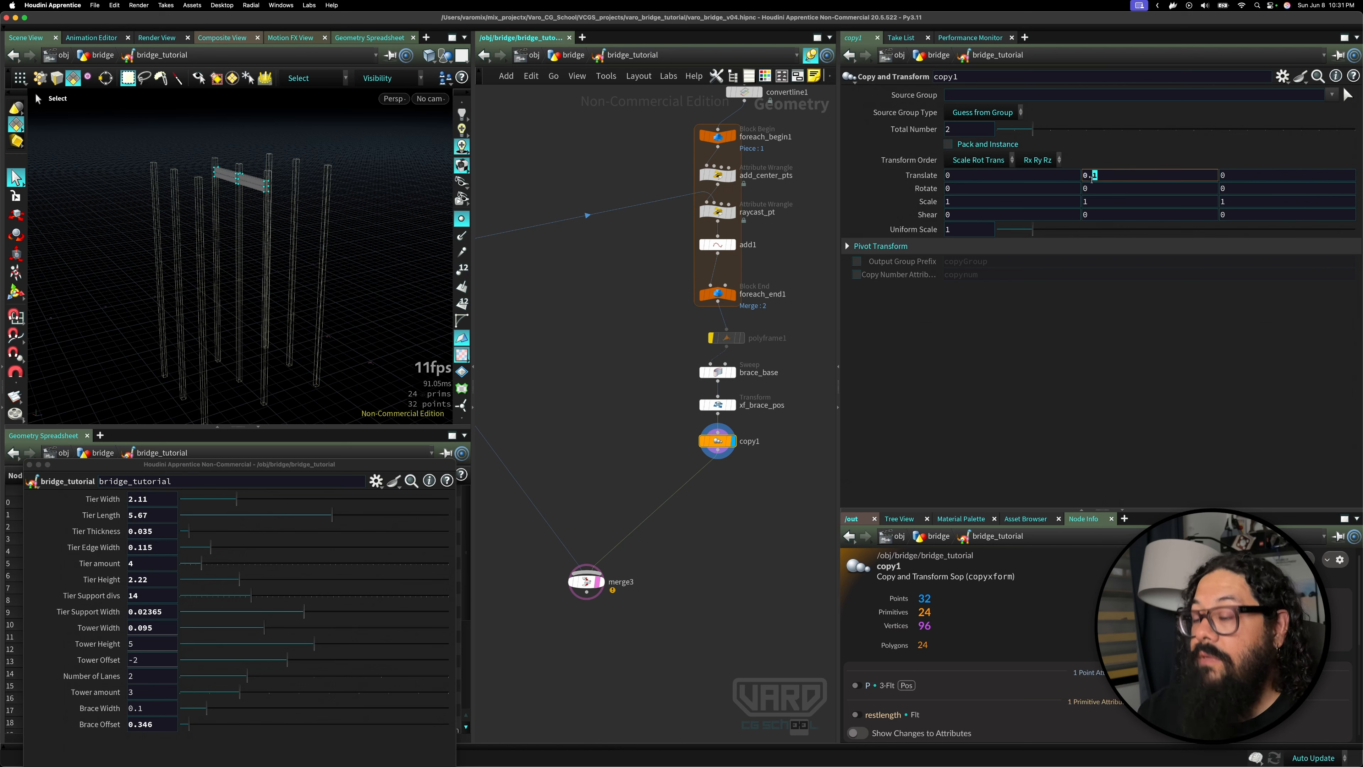
{"action": "type", "text": "4"}
{"action": "key", "text": "Return"}
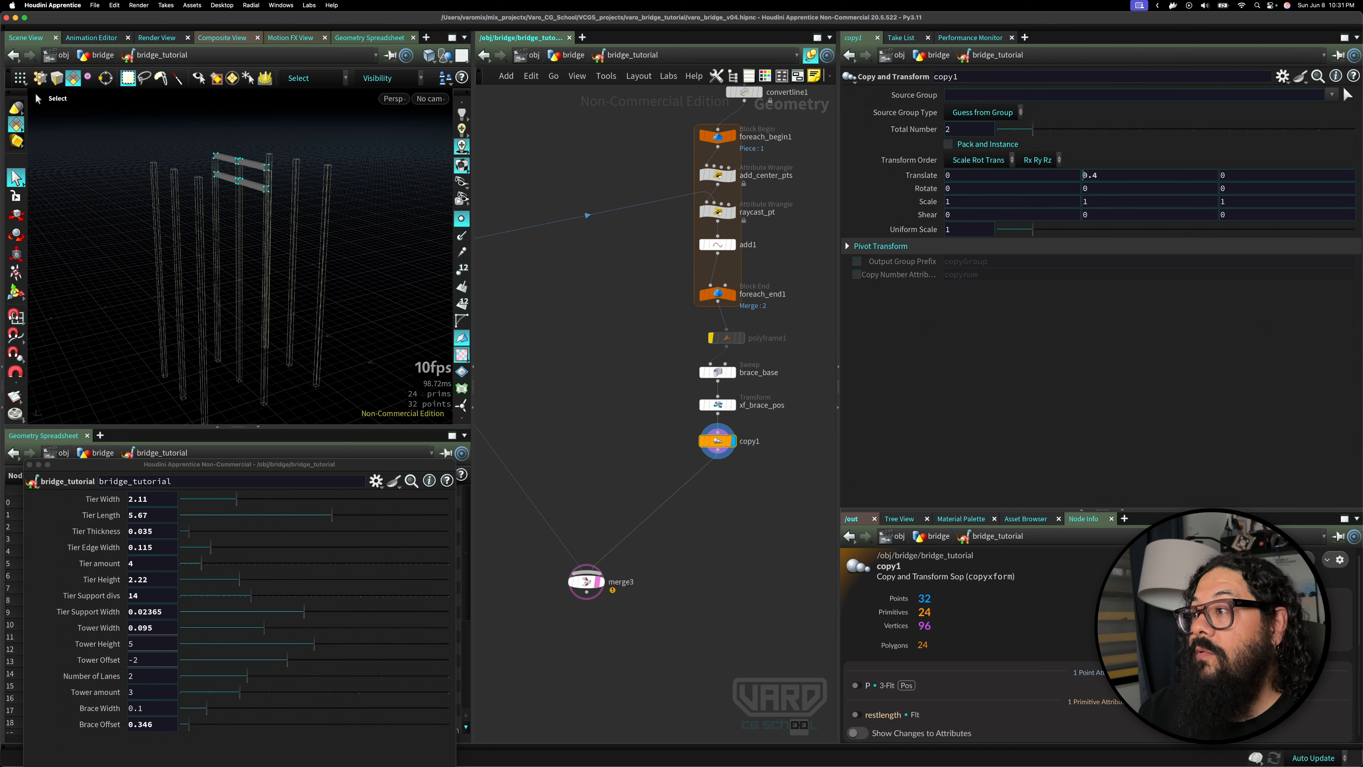
{"action": "left_click", "coordinate": [1083, 175]}
{"action": "type", "text": "-"}
{"action": "key", "text": "Return"}
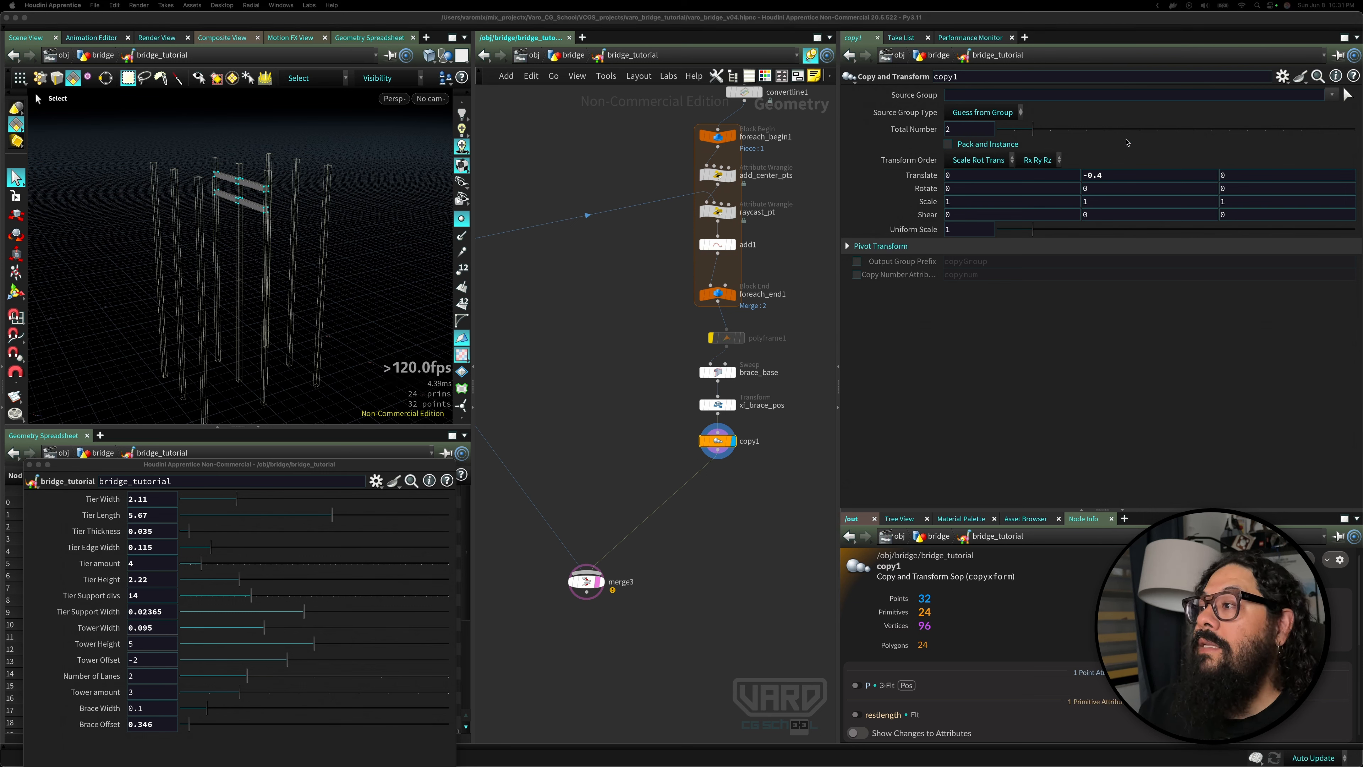
- Reset copy1's Y translation to 0
{"action": "left_click", "coordinate": [1117, 177]}
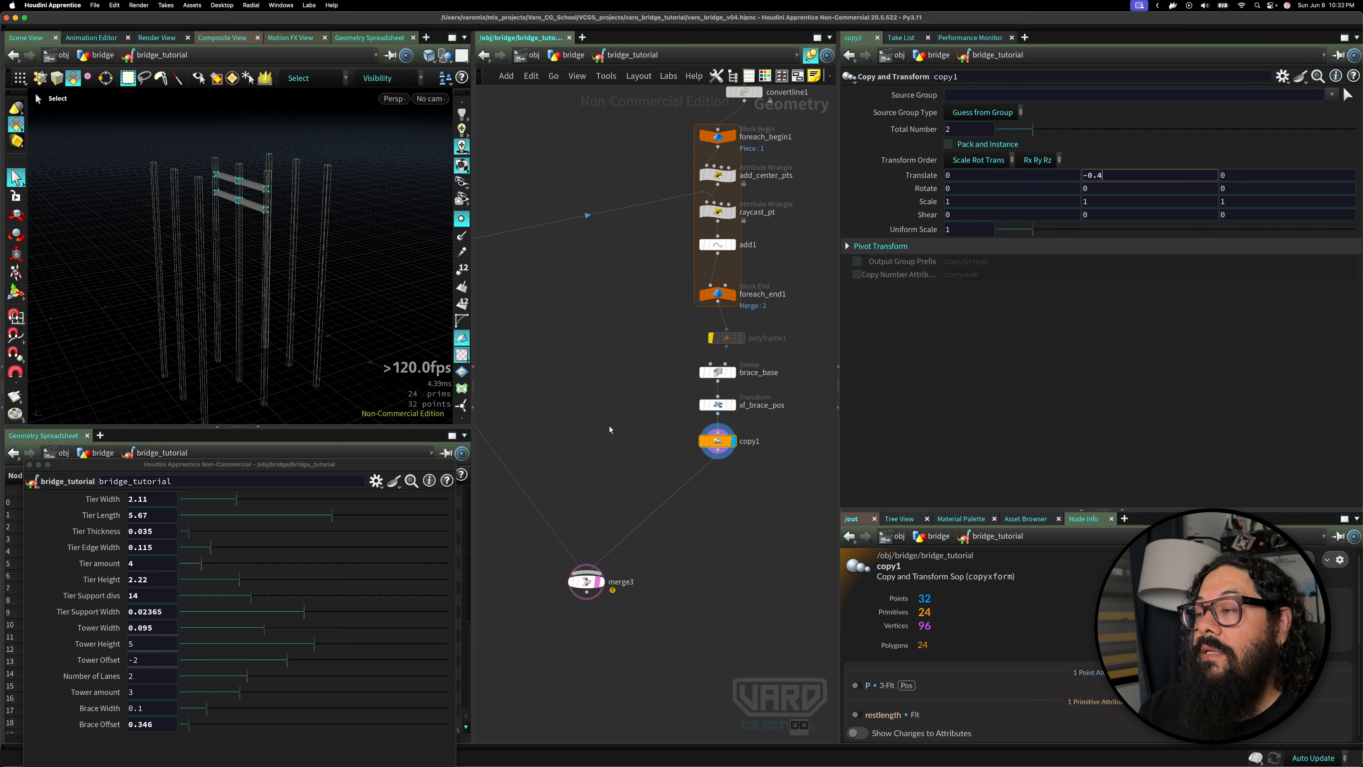
{"action": "middle_click_drag", "start_coordinate": [610, 426], "coordinate": [591, 373]}
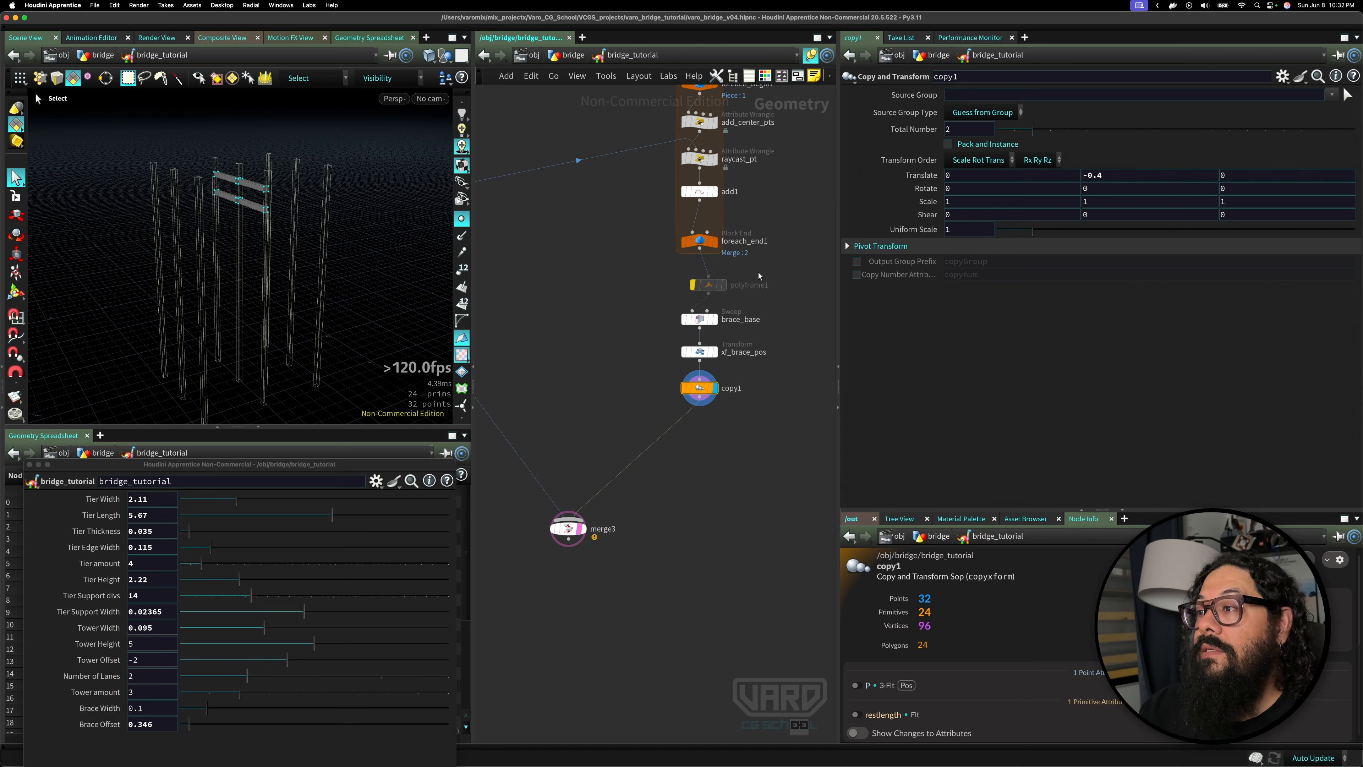
{"action": "left_click", "coordinate": [1130, 178]}
{"action": "type", "text": "0"}
{"action": "key", "text": "Return"}
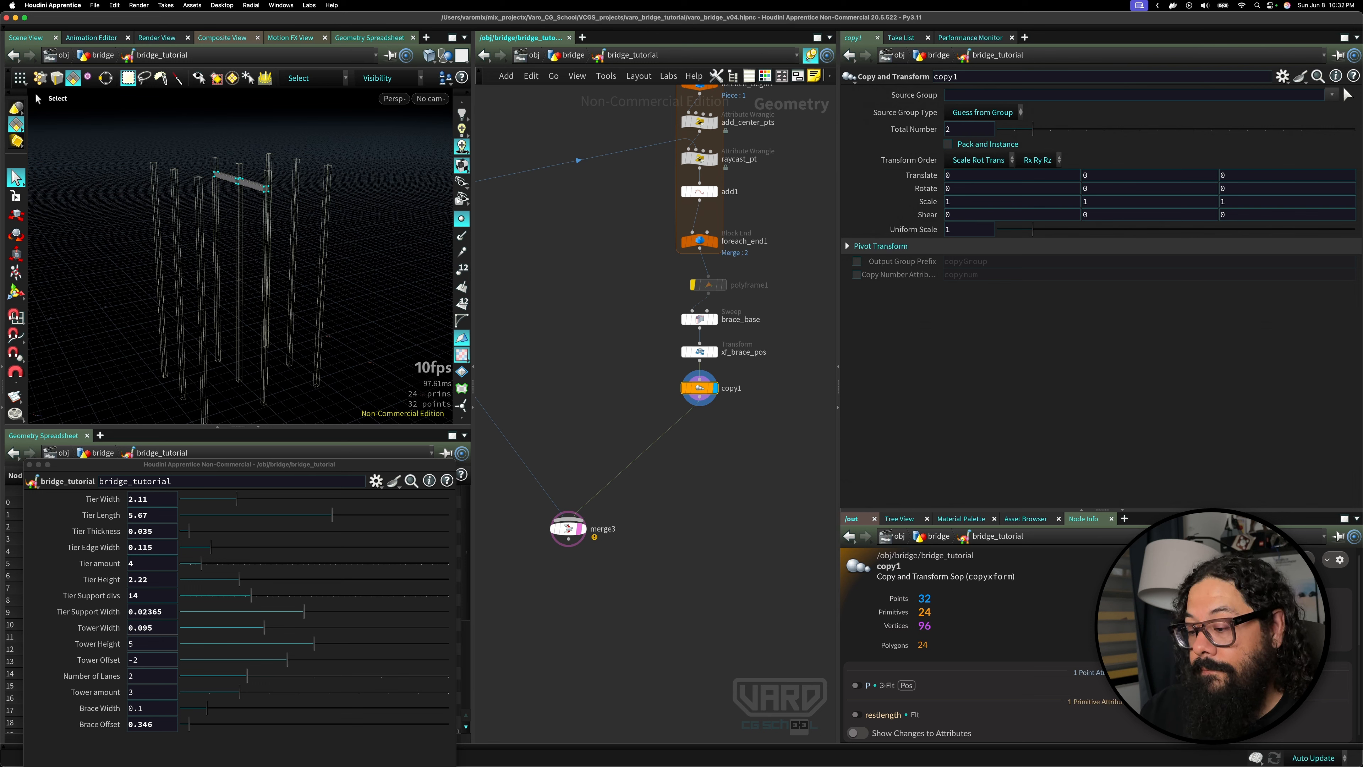
- Enable the Copy Number Attribute on copy1, keeping the name copynum, and review the node's information
{"action": "left_click", "coordinate": [857, 275]}
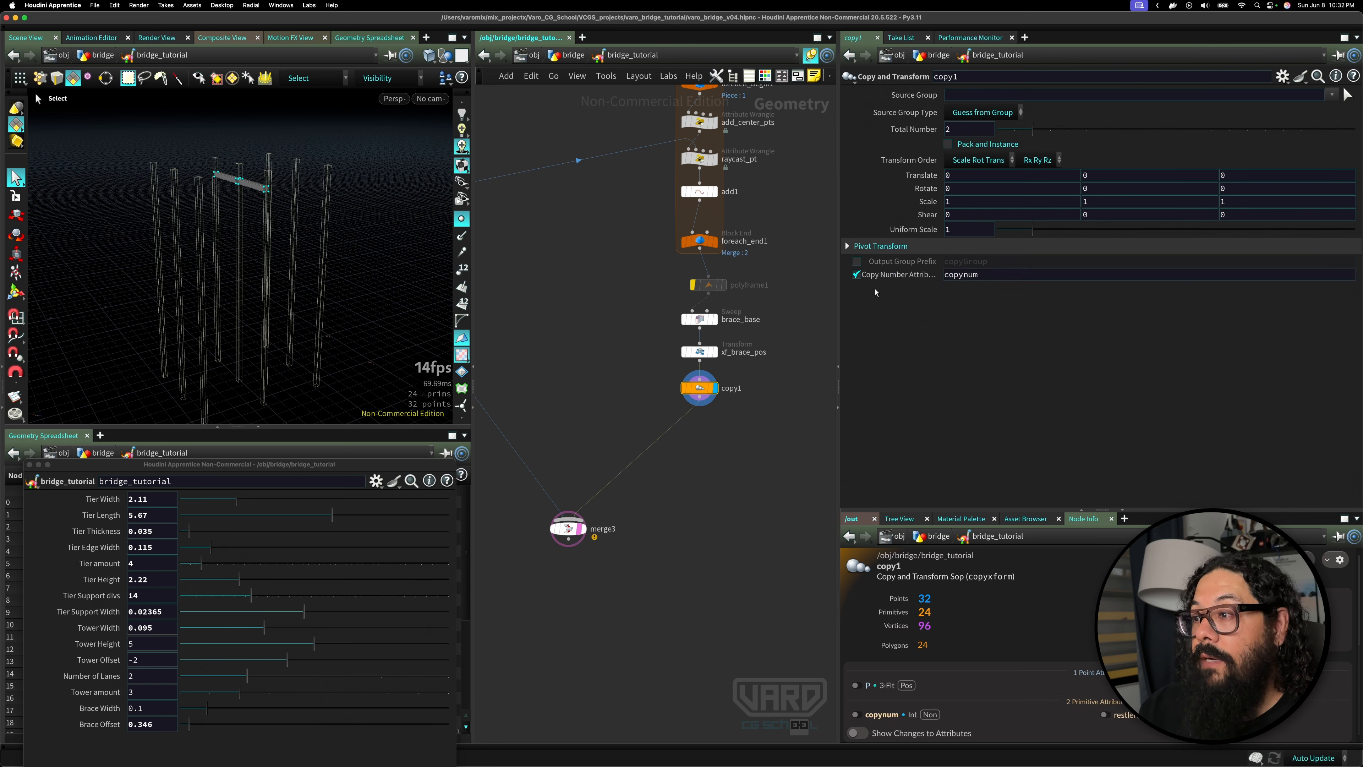
{"action": "double_click", "coordinate": [978, 276]}
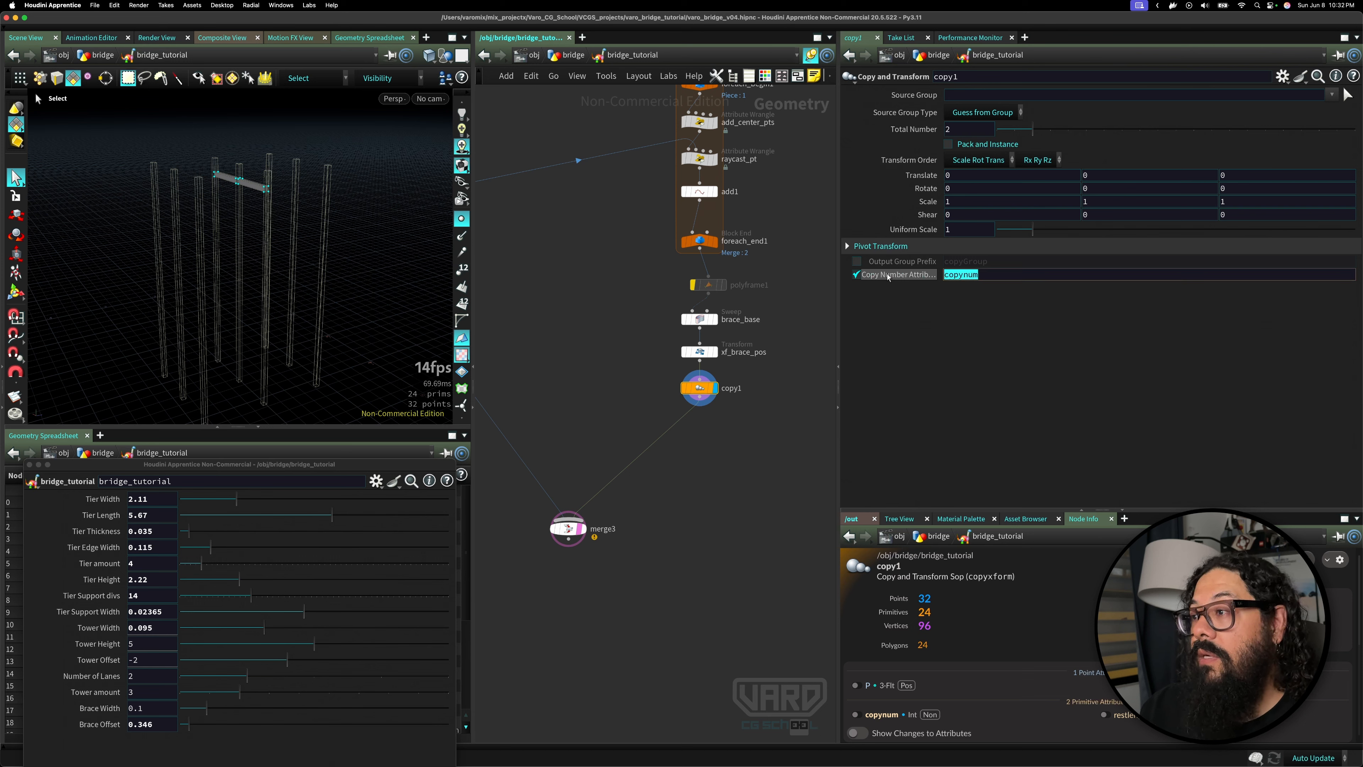
{"action": "middle_click", "coordinate": [699, 389]}
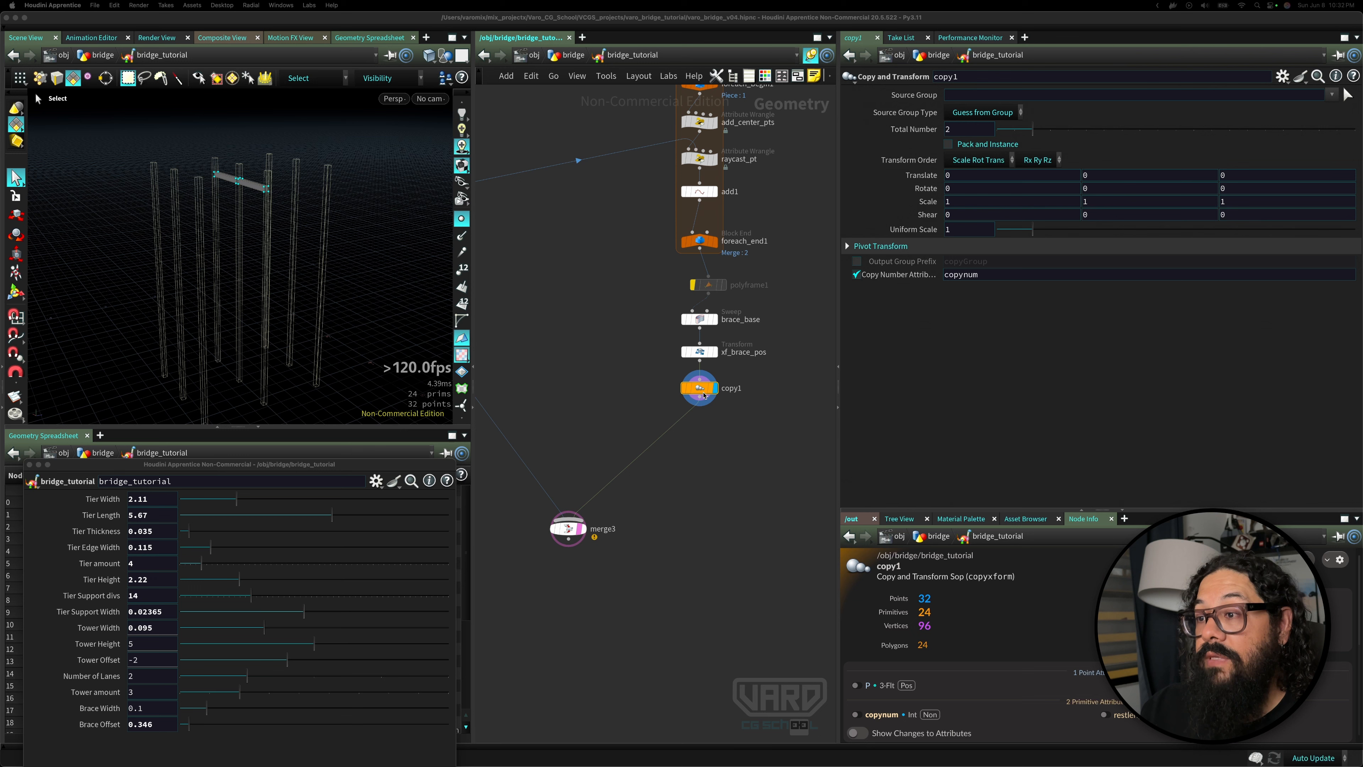
- Try a For-Each Connected Piece loop below copy1 and delete its nodes
{"action": "key", "text": "Tab"}
{"action": "type", "text": "for"}
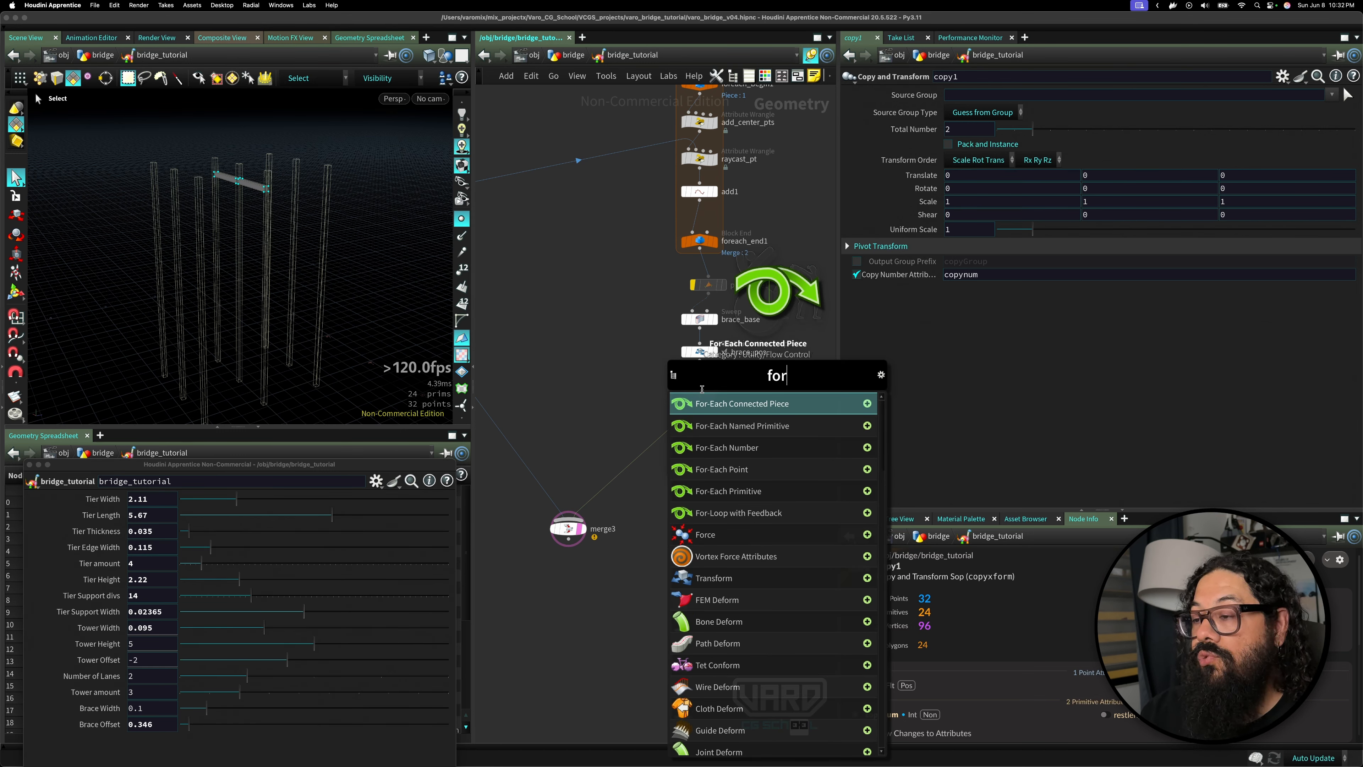
{"action": "left_click", "coordinate": [687, 402]}
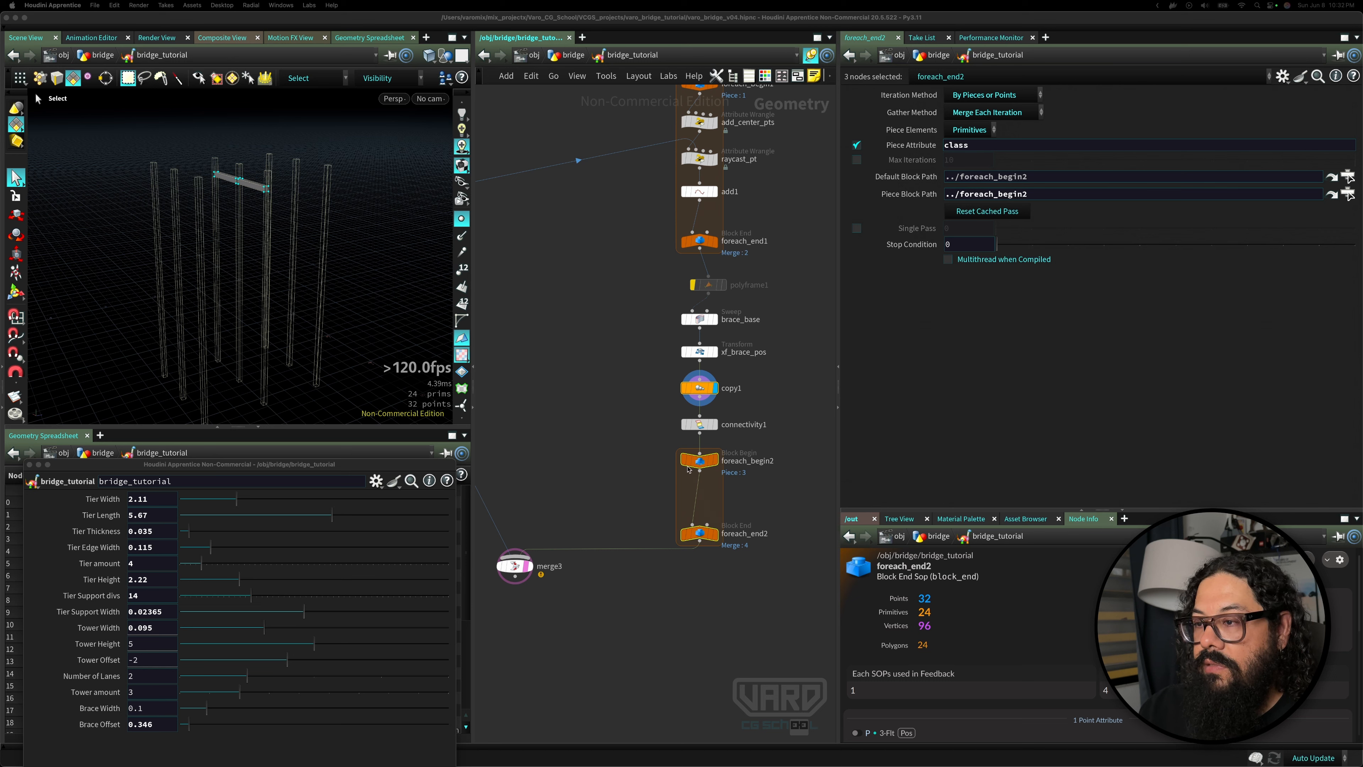
{"action": "left_click", "coordinate": [699, 425]}
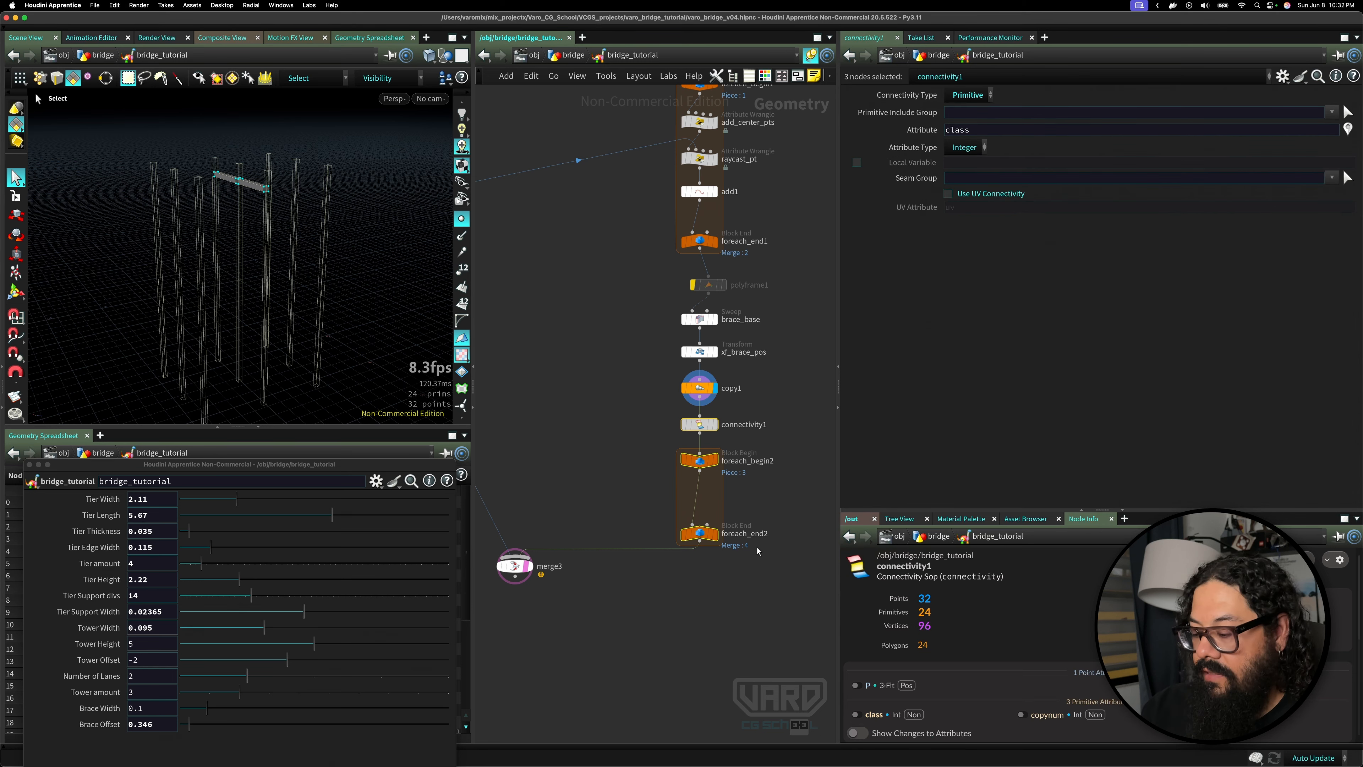
{"action": "key", "text": "Delete"}
- Insert a For-Each Named Primitive loop between copy1 and merge3
{"action": "left_click", "coordinate": [699, 388]}
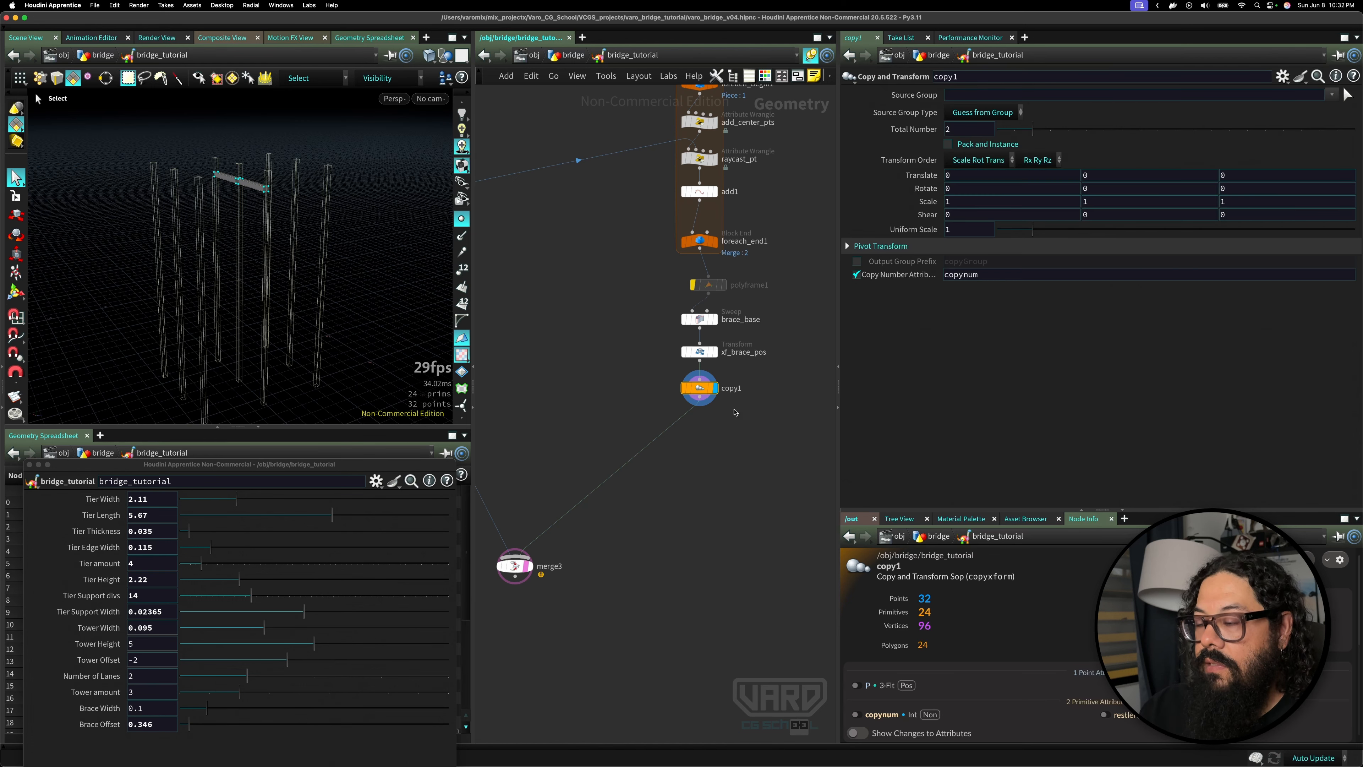
{"action": "key", "text": "Tab"}
{"action": "type", "text": "for"}
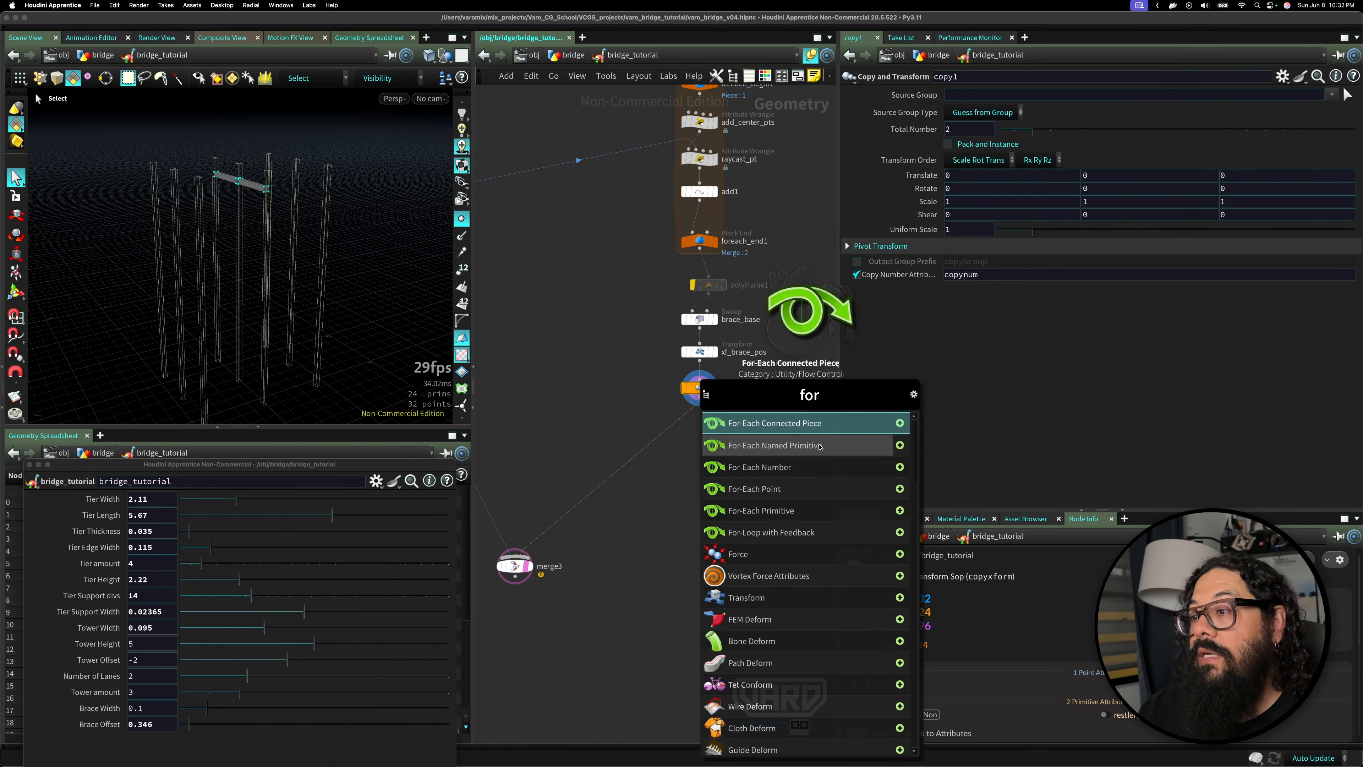
{"action": "left_click", "coordinate": [794, 445]}
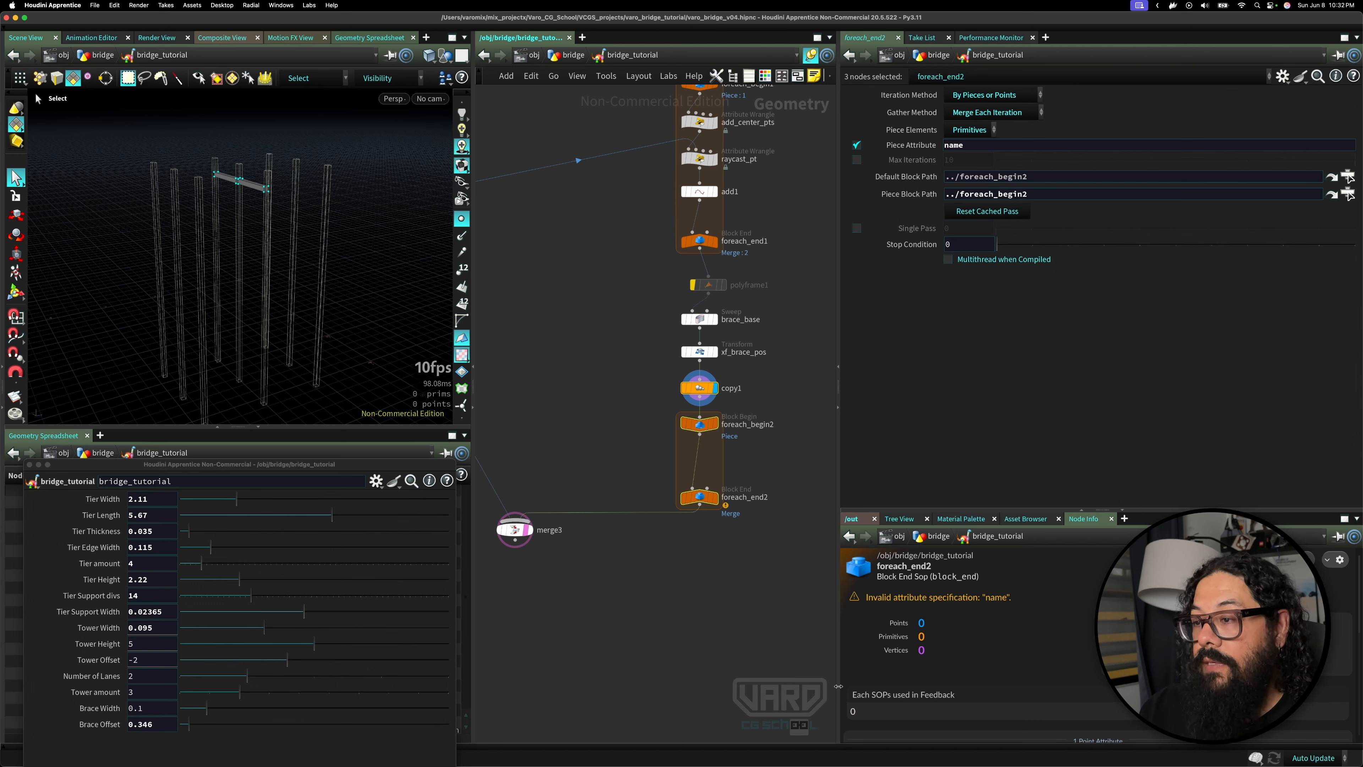
- Set copy1's Total Number to 3 and select the new loop's Block Begin node
{"action": "left_click", "coordinate": [699, 388]}
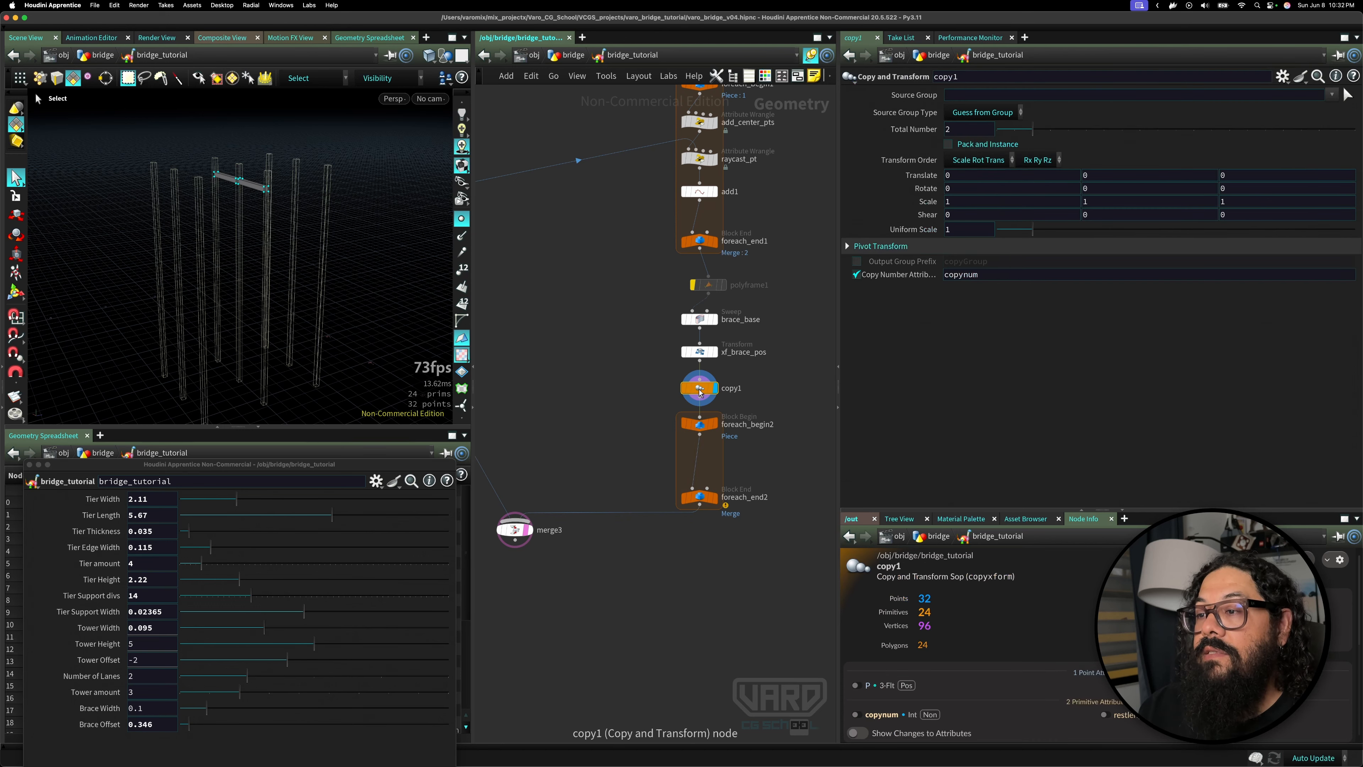
{"action": "middle_click", "coordinate": [699, 389]}
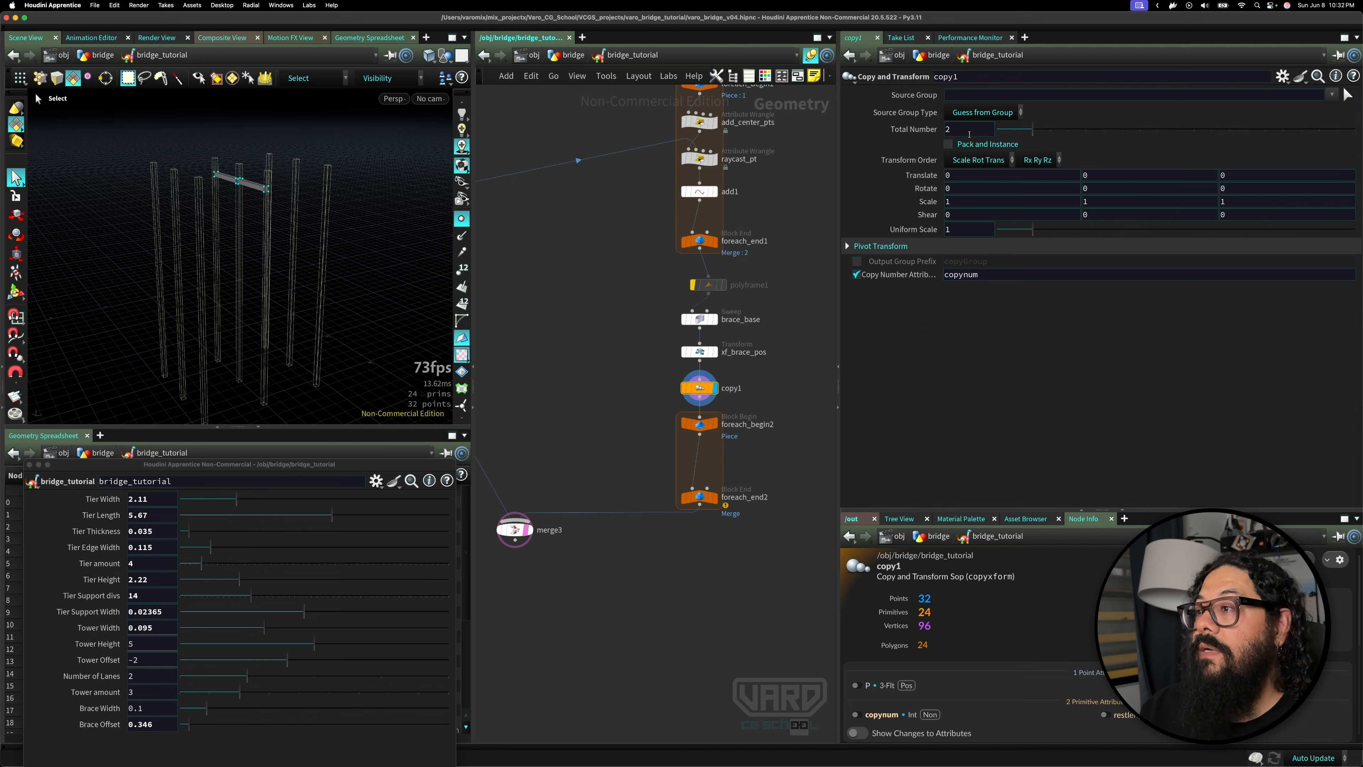
{"action": "left_click_drag", "start_coordinate": [969, 133], "coordinate": [909, 133]}
{"action": "type", "text": "3"}
{"action": "key", "text": "Return"}
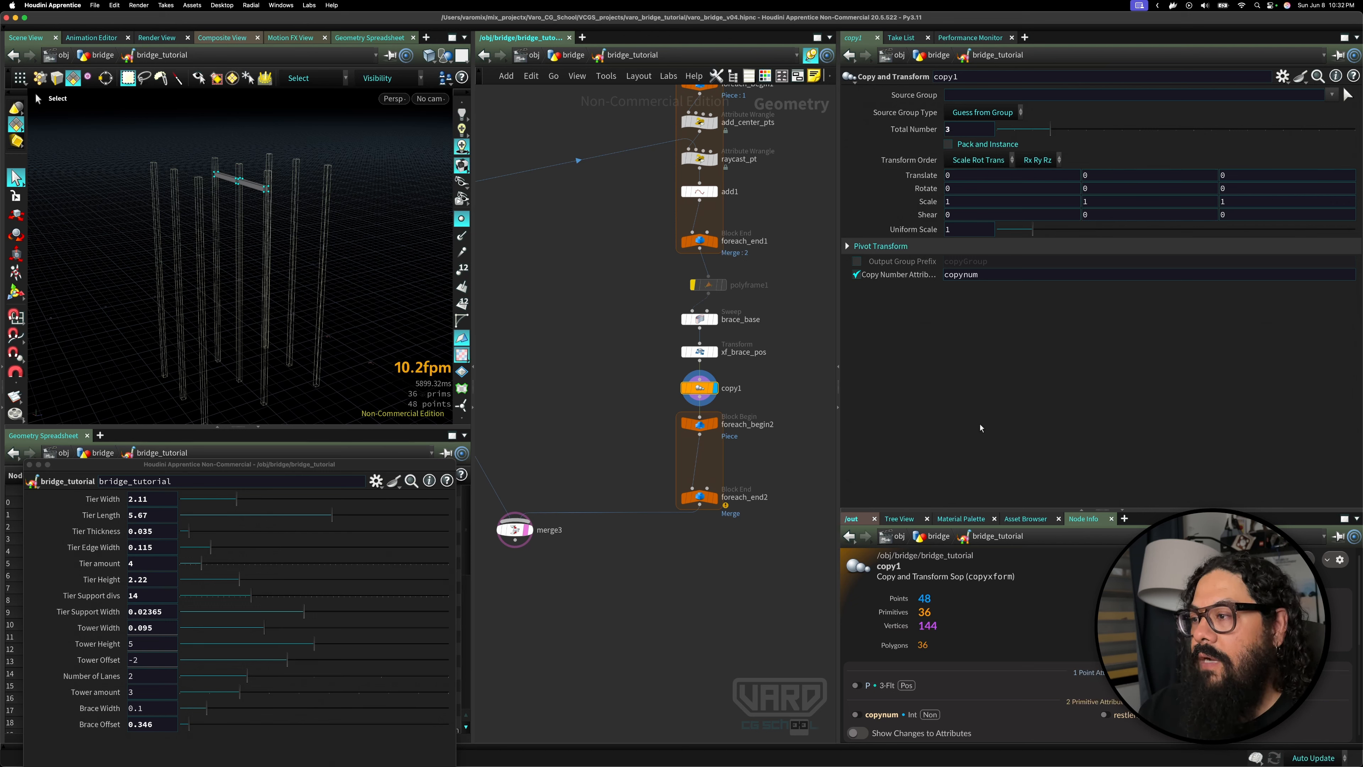
{"action": "middle_click", "coordinate": [704, 391]}
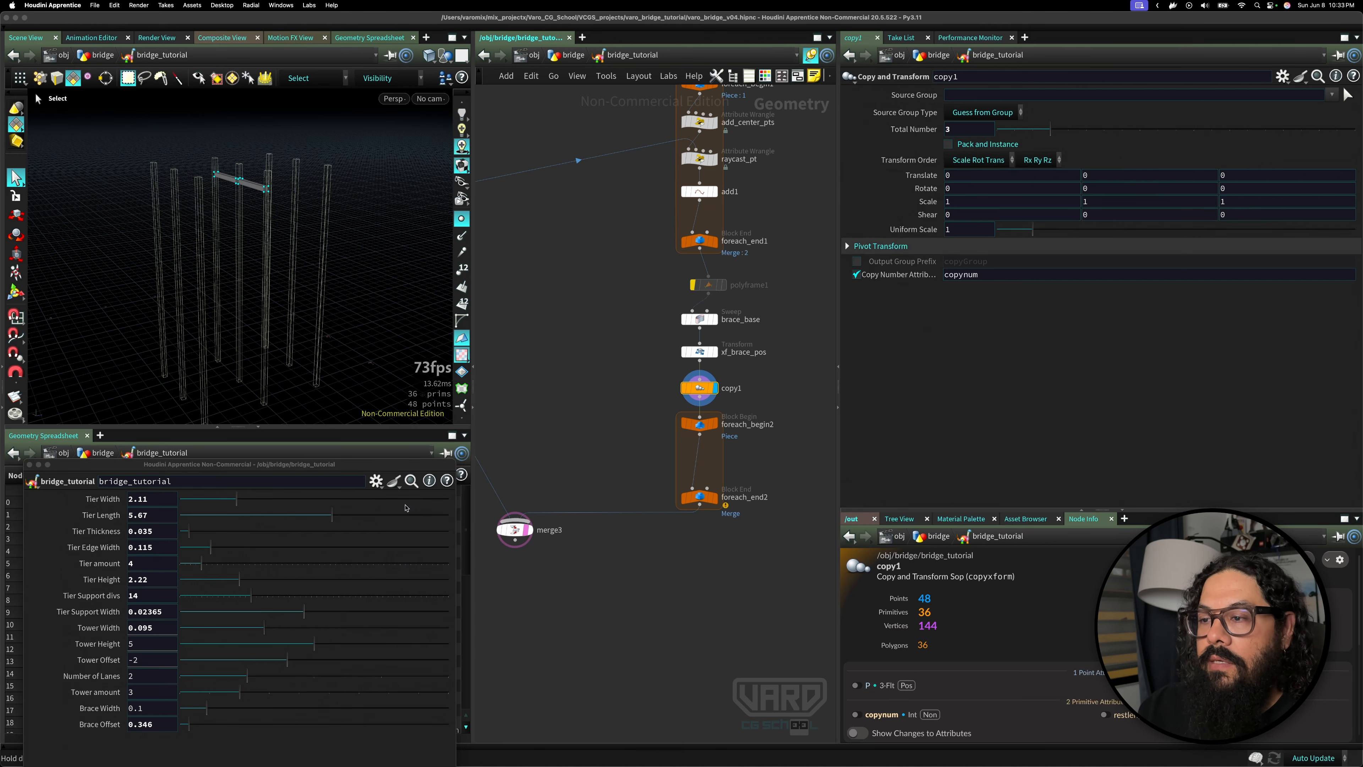
{"action": "left_click", "coordinate": [697, 424]}
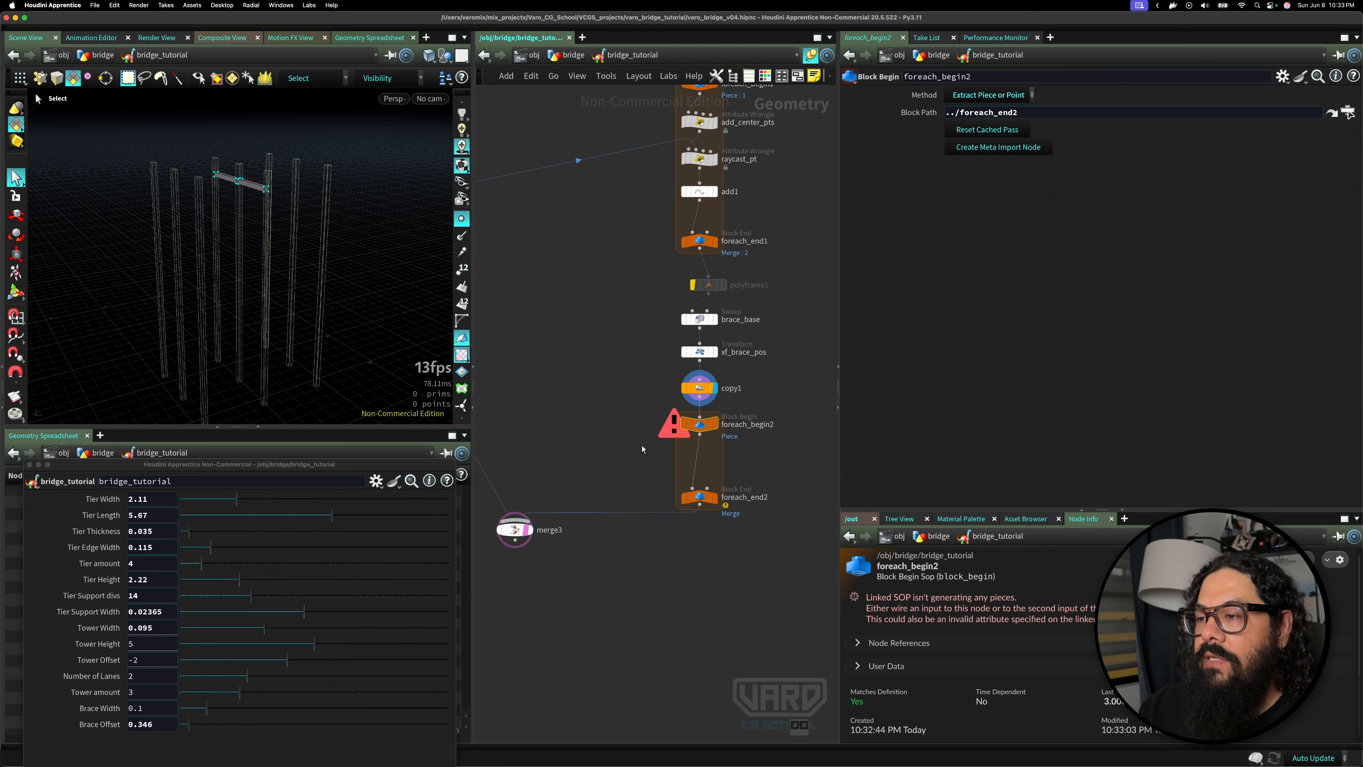
- Review the settings of foreach_end2 and foreach_begin2, and look up the available for-each loop types
{"action": "left_click", "coordinate": [698, 497]}
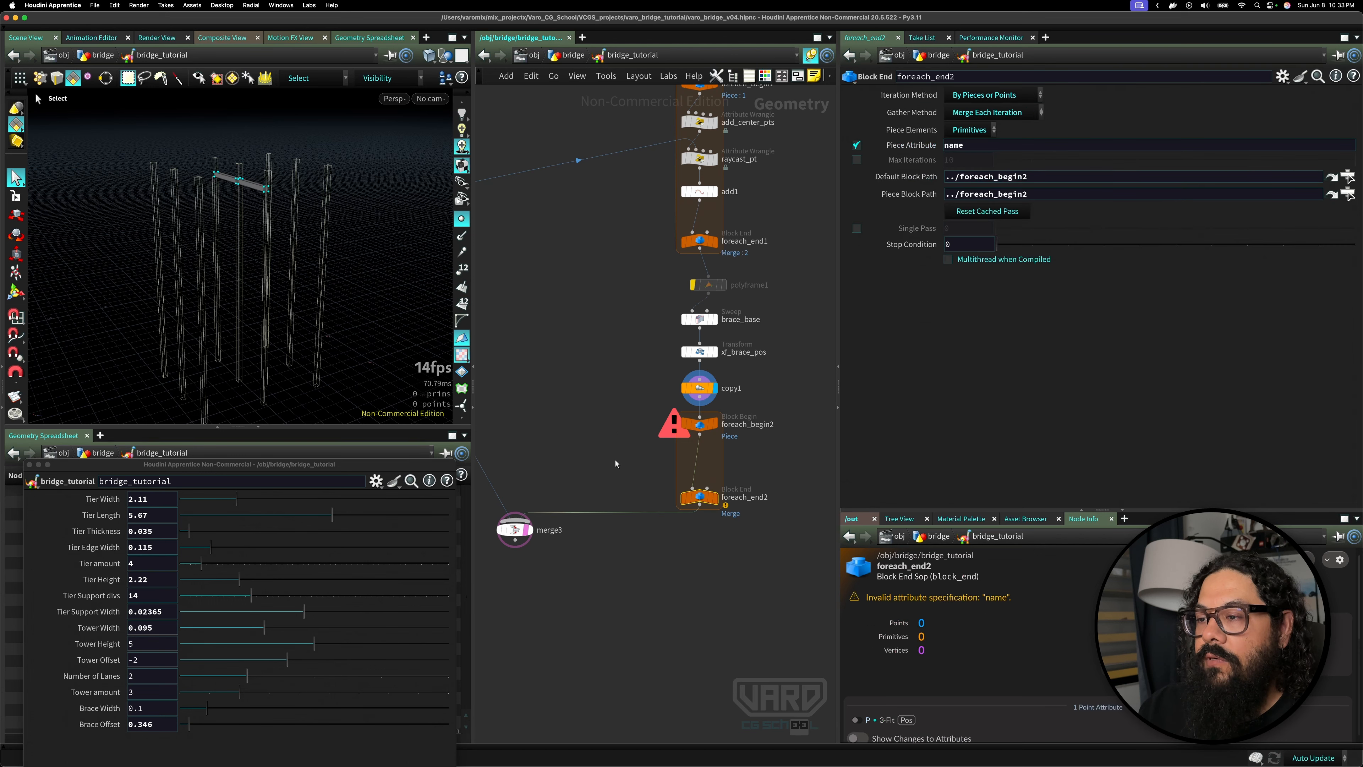
{"action": "left_click", "coordinate": [699, 427]}
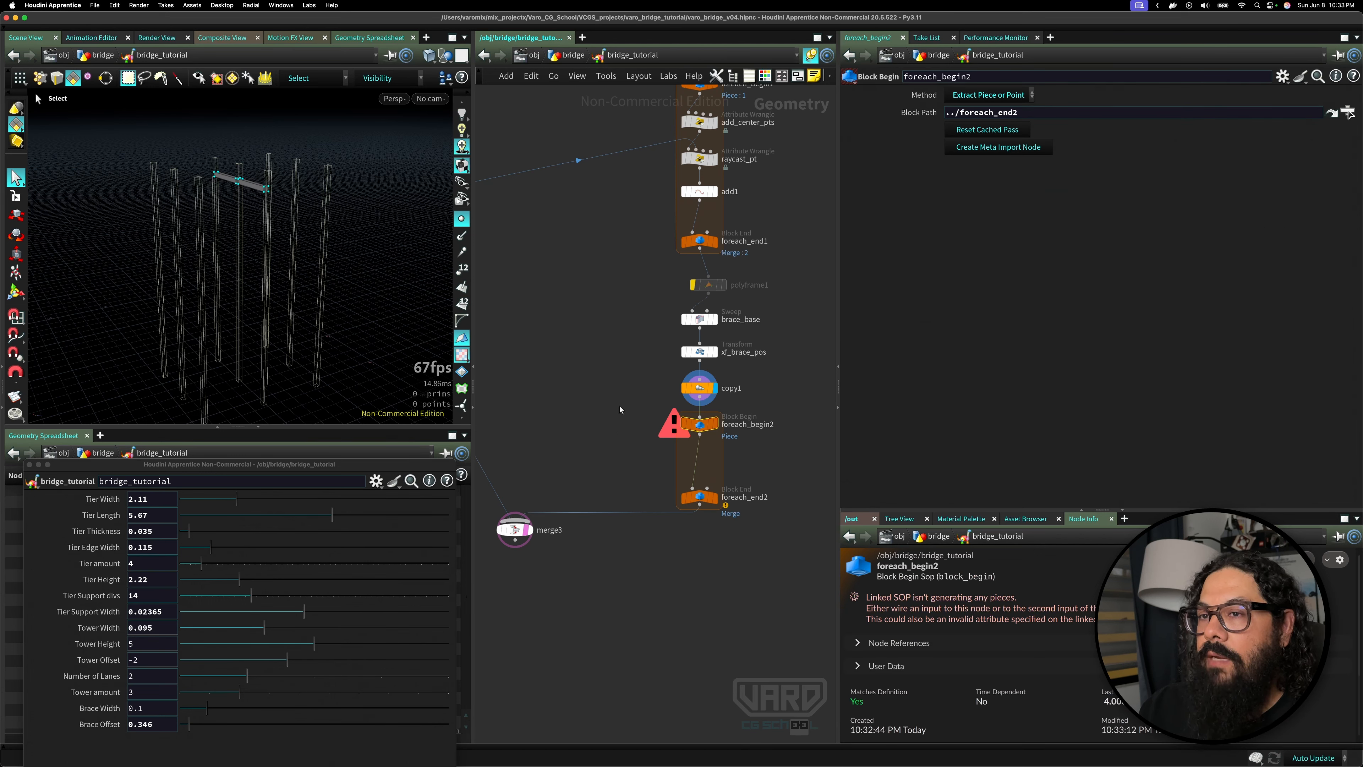
{"action": "key", "text": "Tab"}
{"action": "type", "text": "for"}
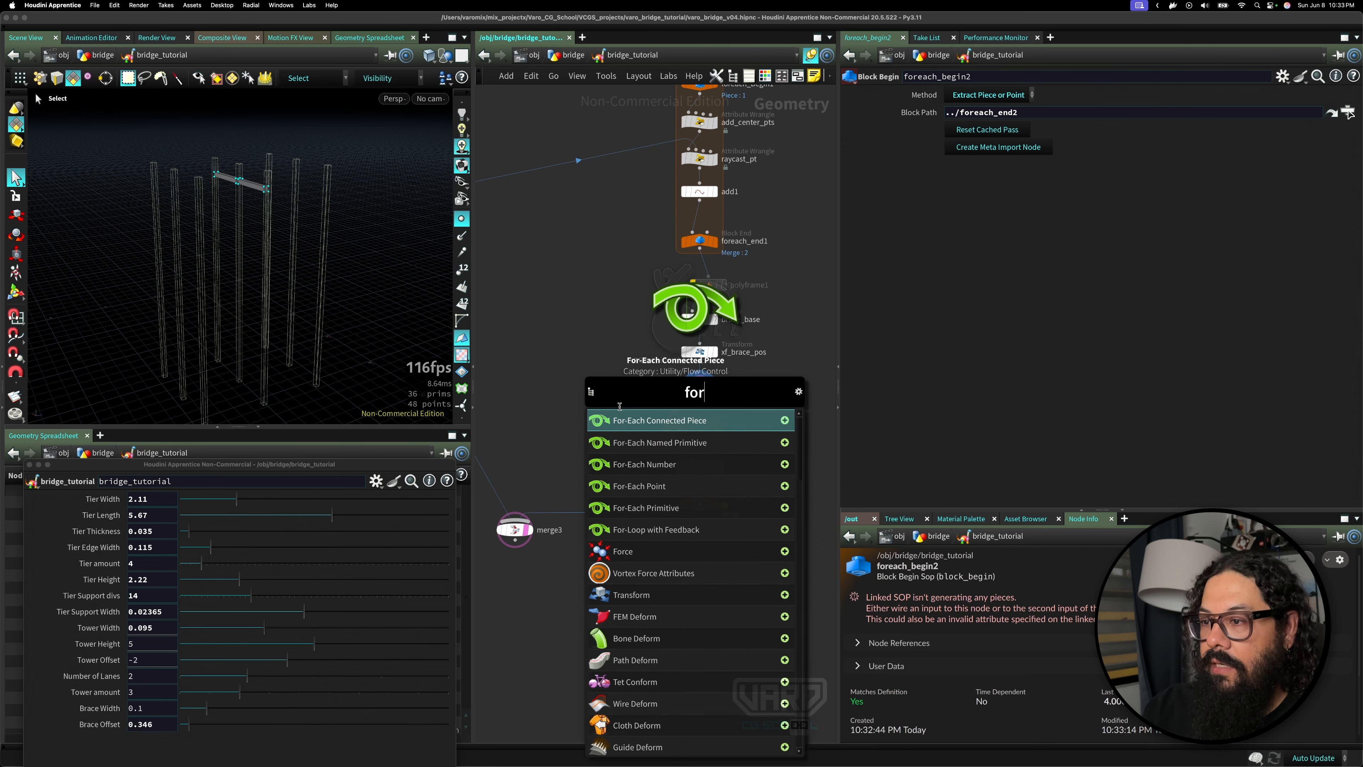
{"action": "left_click", "coordinate": [535, 362]}
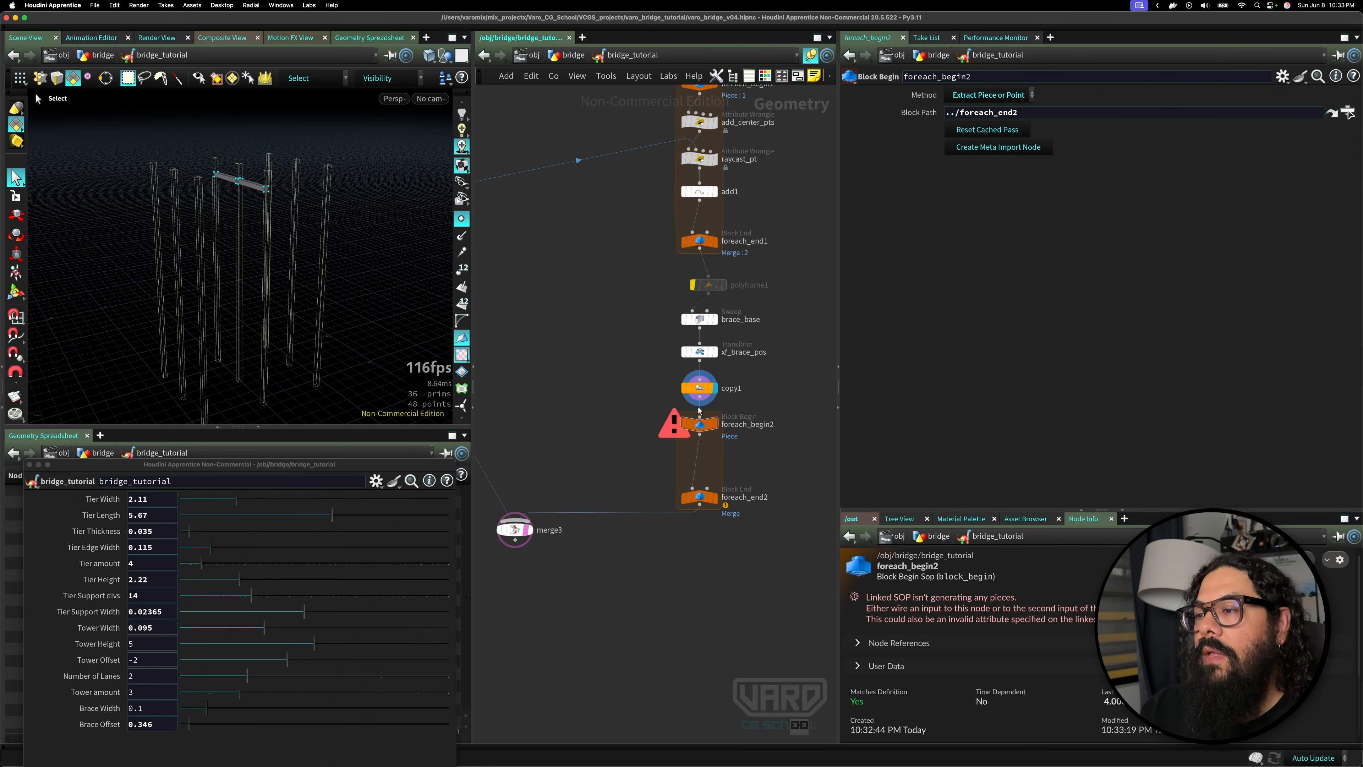
{"action": "left_click_drag", "start_coordinate": [616, 413], "coordinate": [786, 466]}
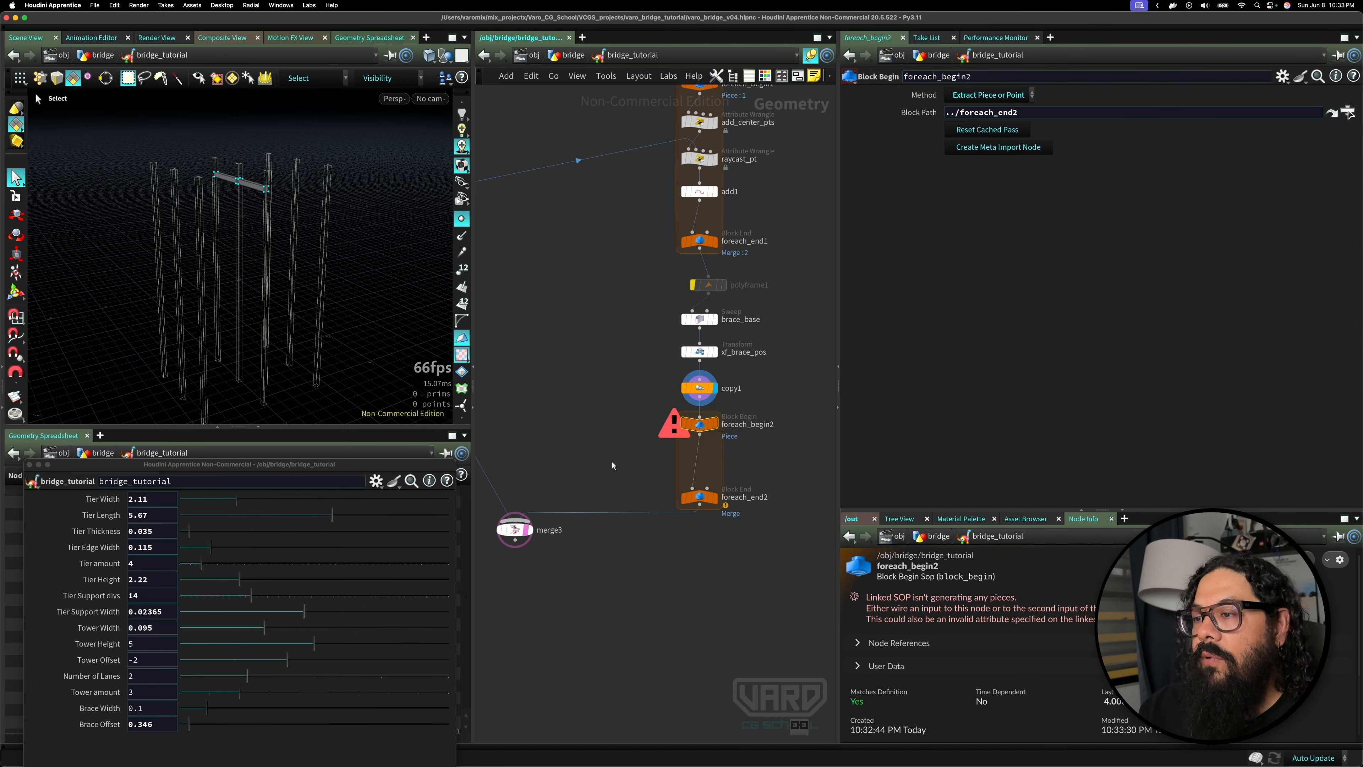
- Set the Piece Attribute of foreach_end2 to copynum, matching copy1's copy number attribute, and select foreach_begin2
{"action": "left_click_drag", "start_coordinate": [612, 461], "coordinate": [731, 531]}
{"action": "left_click_drag", "start_coordinate": [968, 146], "coordinate": [894, 134]}
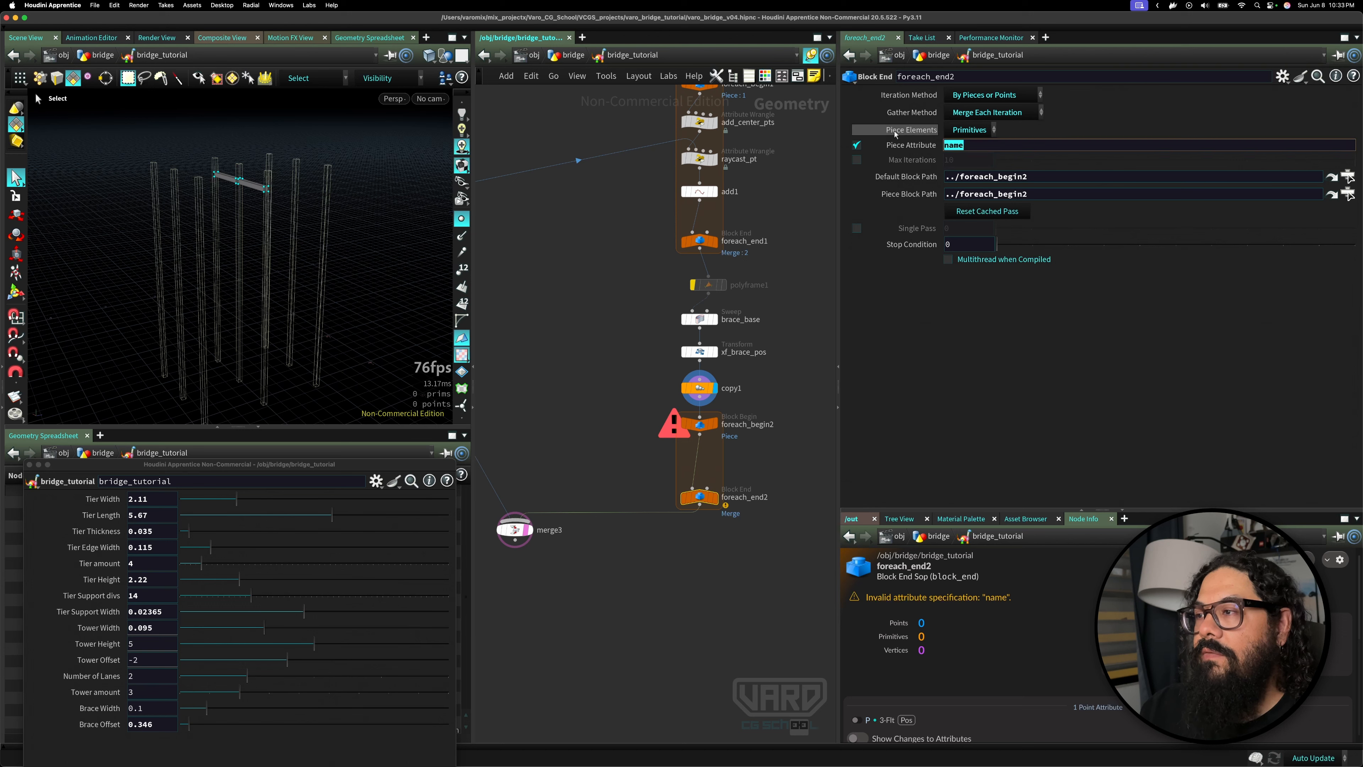
{"action": "left_click_drag", "start_coordinate": [633, 383], "coordinate": [776, 408]}
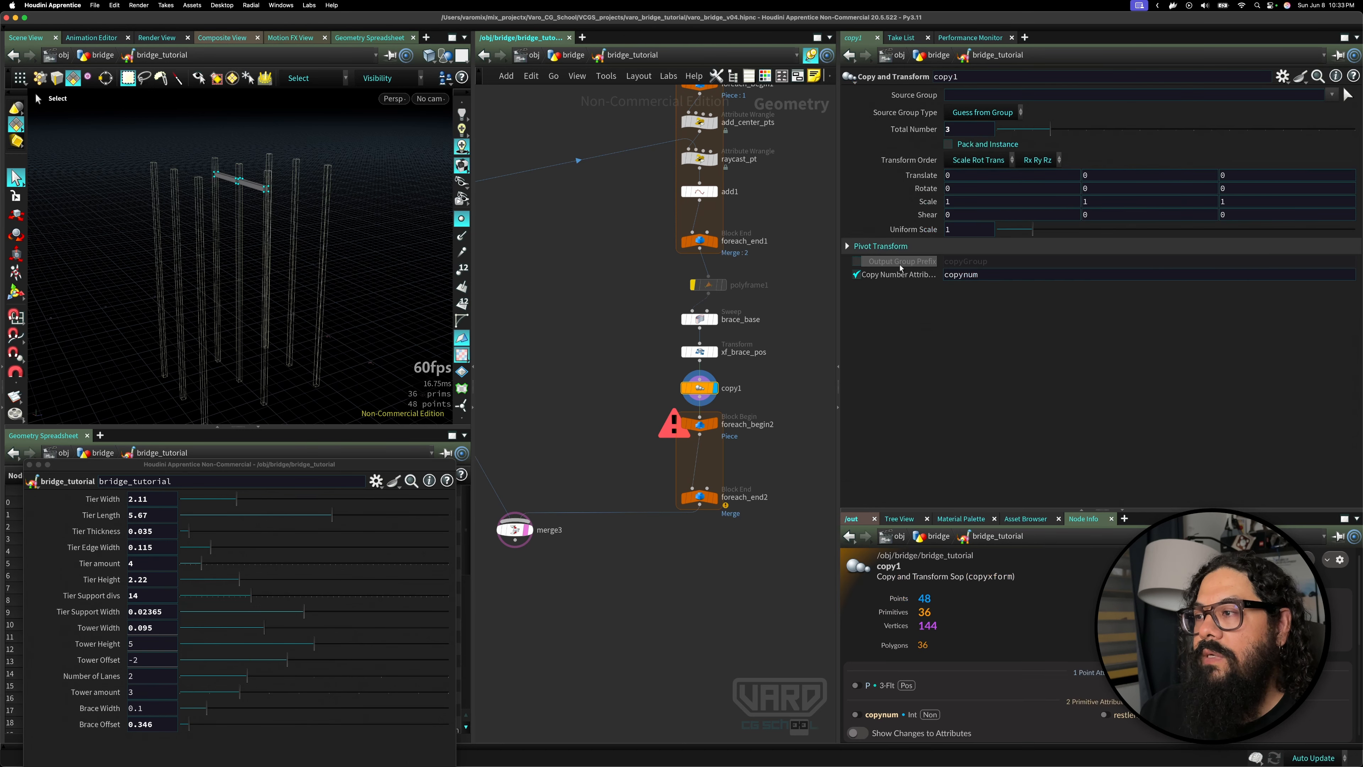
{"action": "left_click_drag", "start_coordinate": [652, 463], "coordinate": [728, 518]}
{"action": "left_click", "coordinate": [986, 146]}
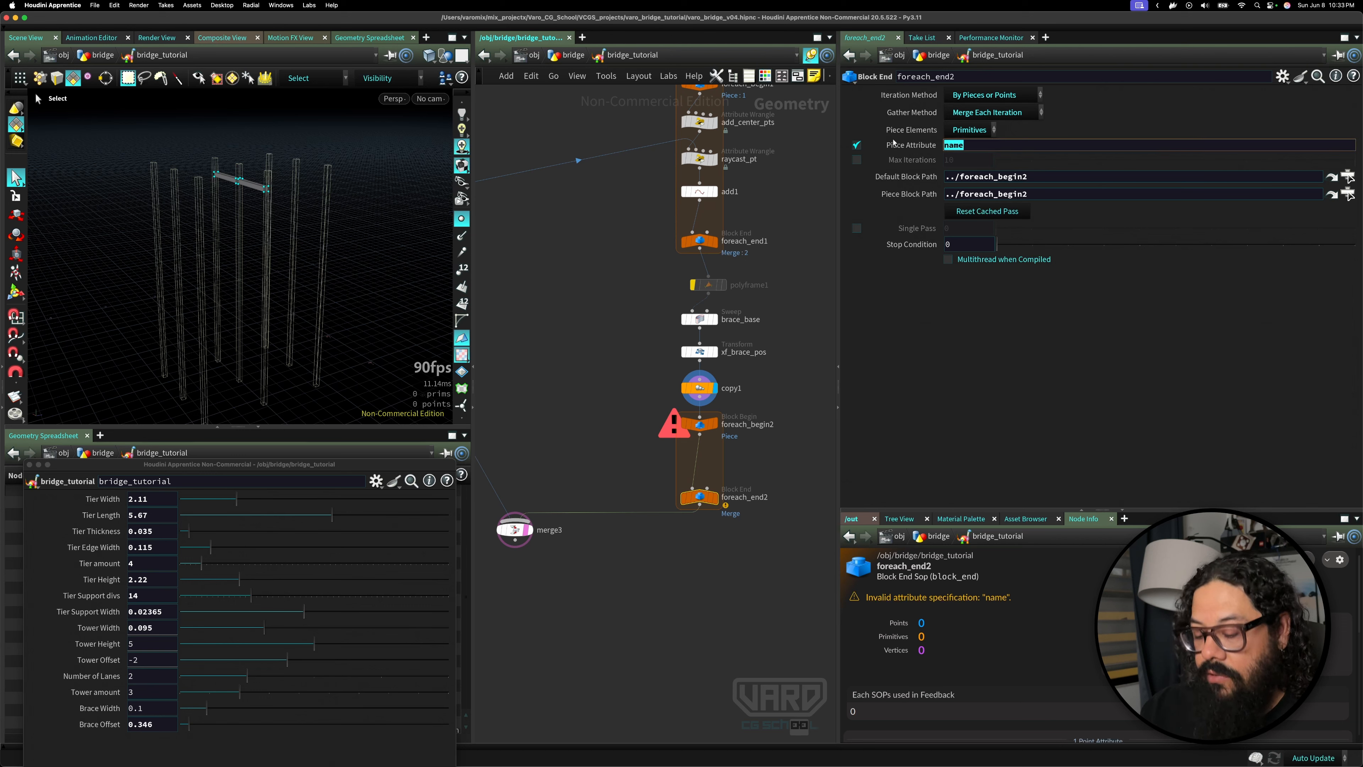
{"action": "type", "text": "copynum"}
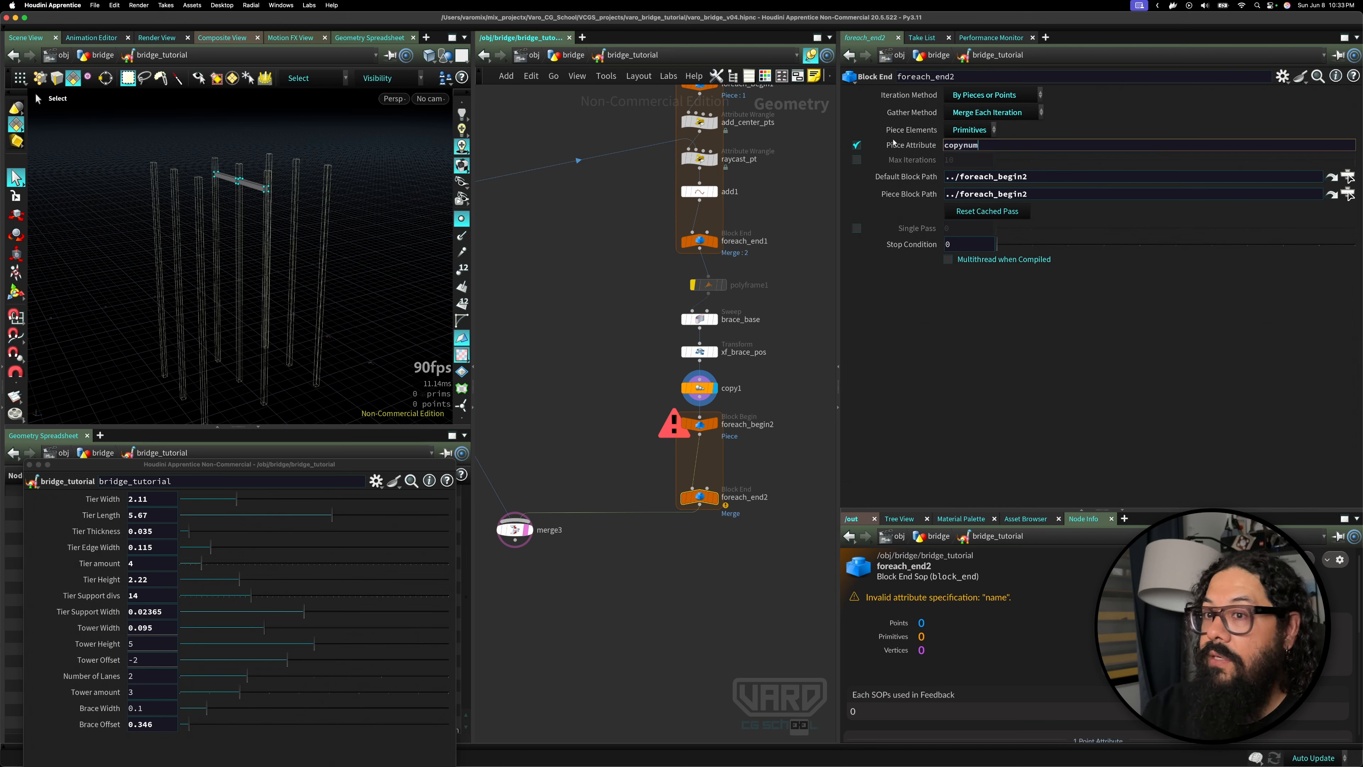
{"action": "key", "text": "Return"}
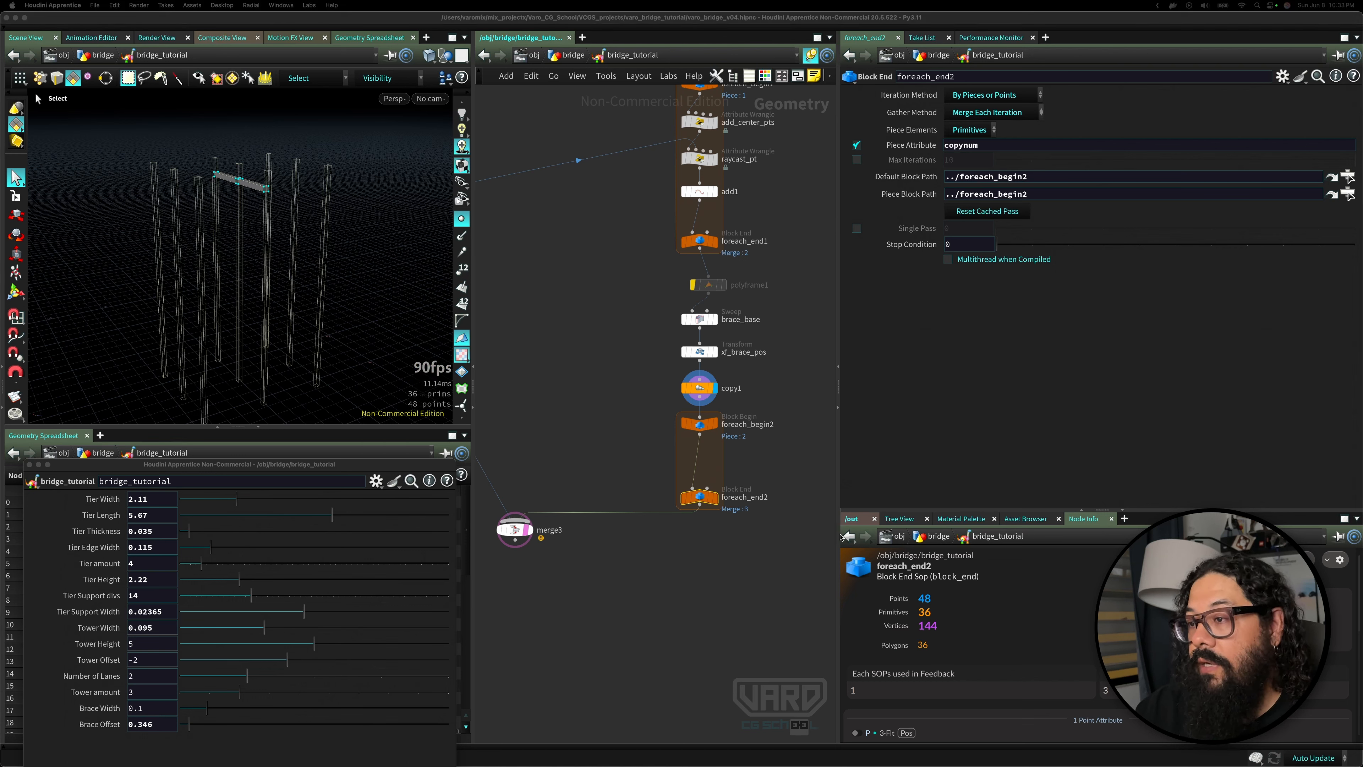
{"action": "left_click", "coordinate": [701, 429]}
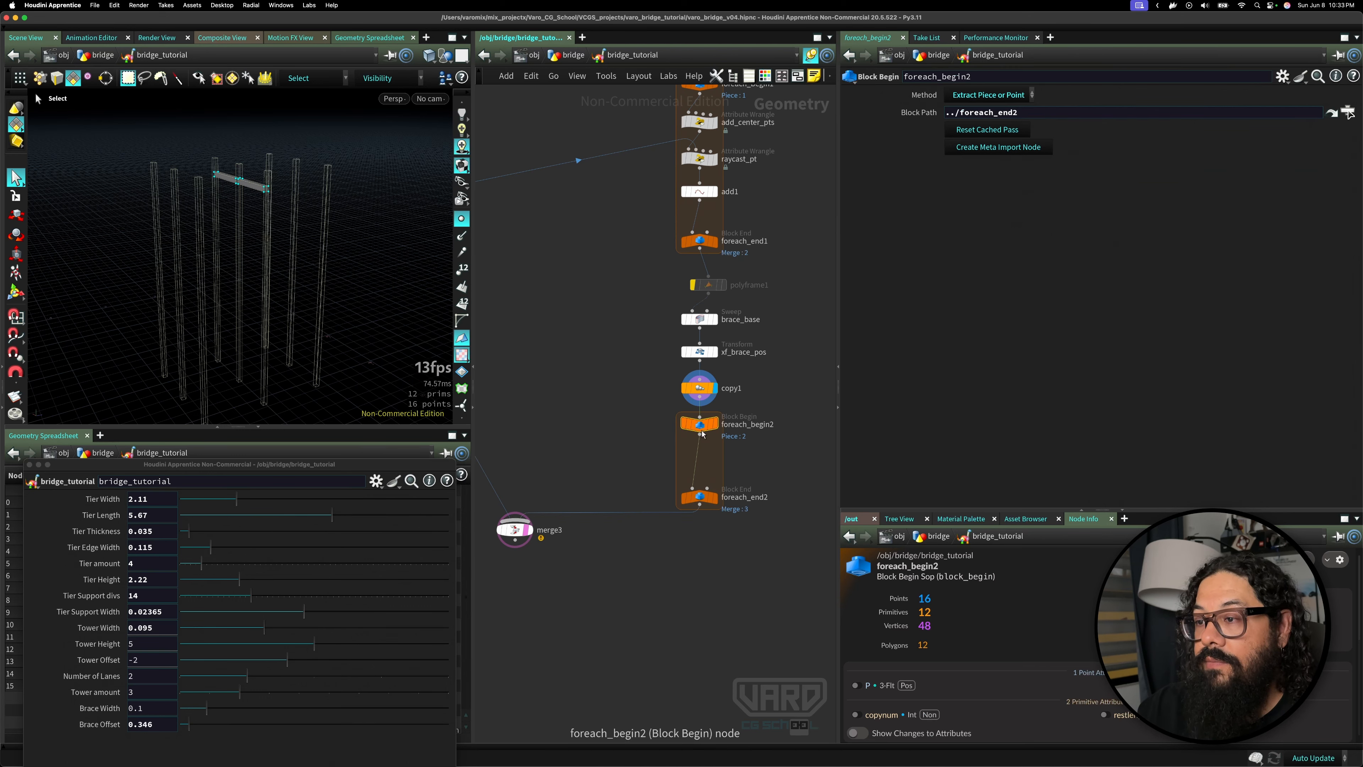
- Add a Transform node inside the second for-each loop, between foreach_begin2 and foreach_end2
{"action": "key", "text": "Tab"}
{"action": "type", "text": "trans"}
{"action": "key", "text": "Return"}
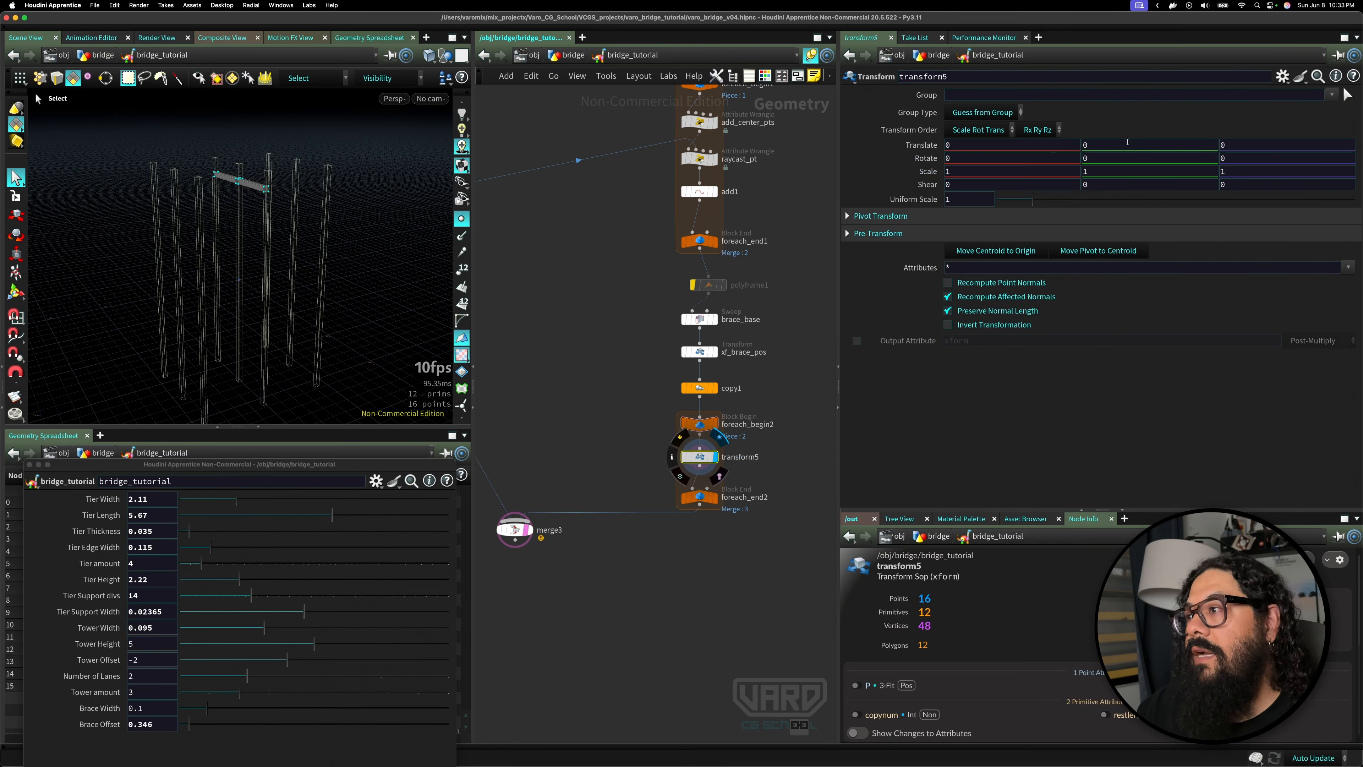
{"action": "mouse_move", "coordinate": [1100, 145]}
{"action": "middle_mouse_down"}
{"action": "mouse_move", "coordinate": [1143, 147]}
{"action": "mouse_move", "coordinate": [1100, 145]}
{"action": "middle_mouse_up"}
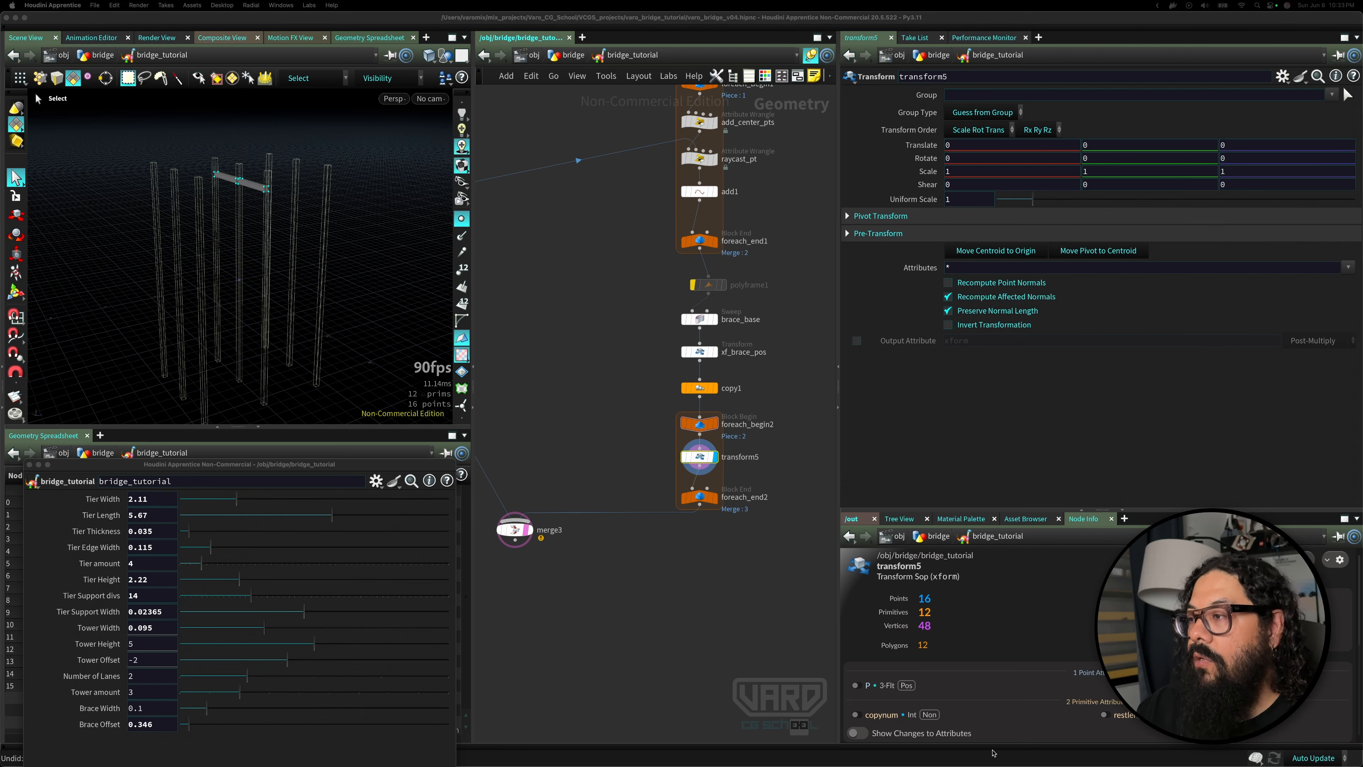
- Start an expression in the new Transform node's Y translation with the prim( function
{"action": "left_click", "coordinate": [1109, 149]}
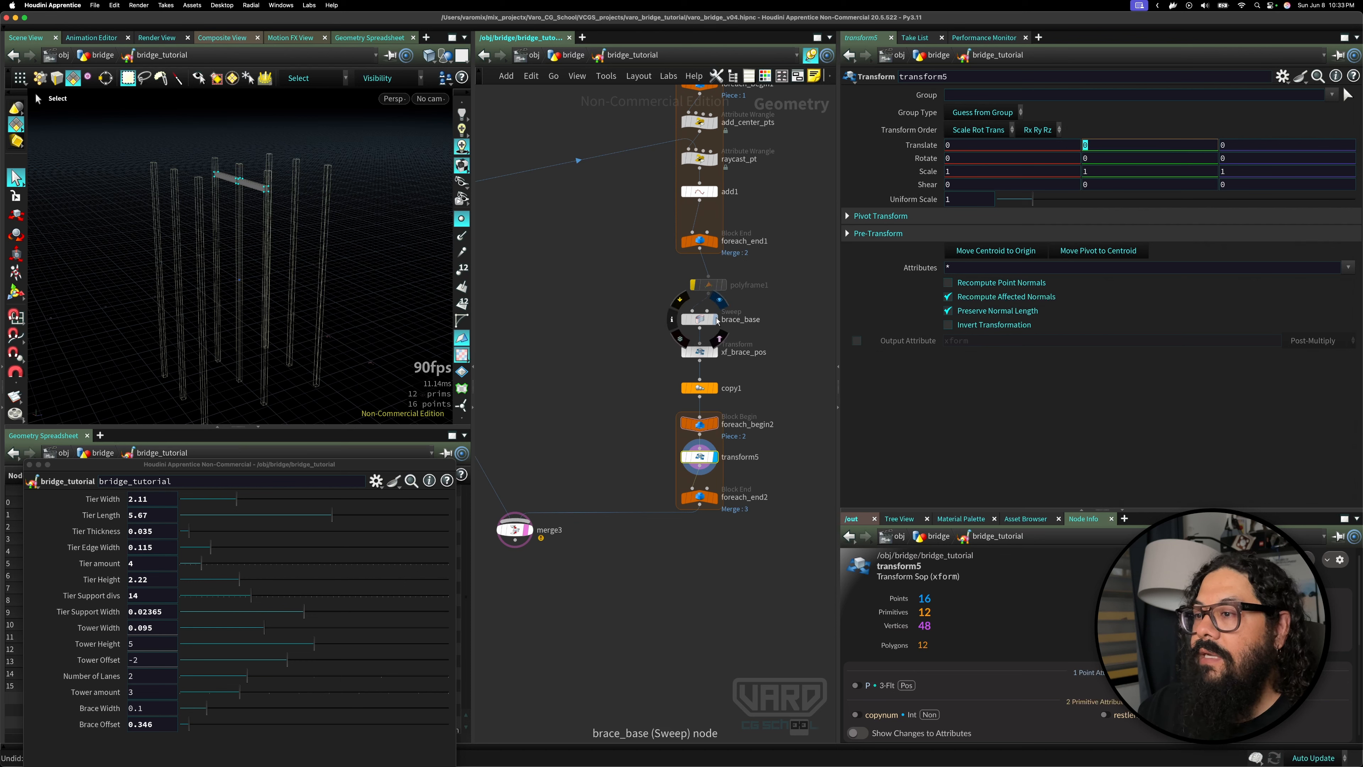
{"action": "left_click", "coordinate": [671, 424]}
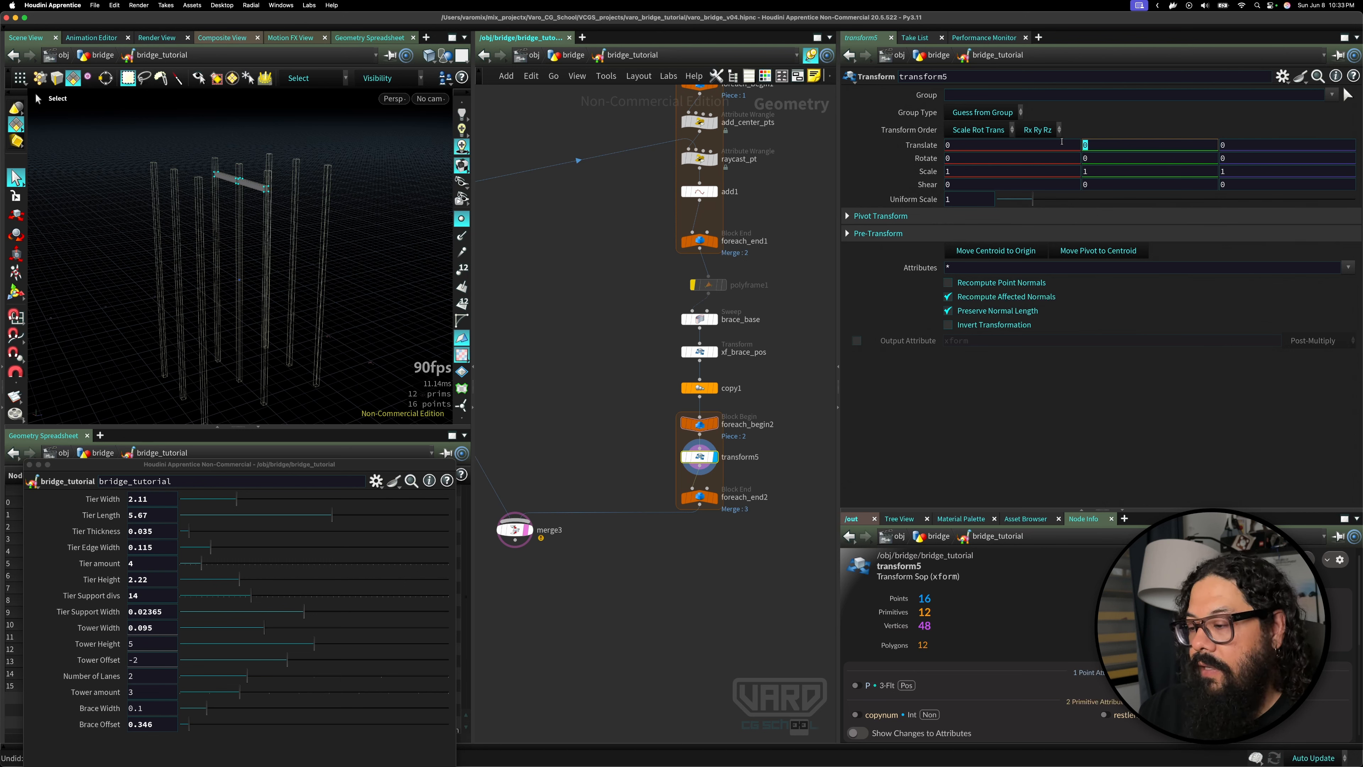
{"action": "type", "text": "prim"}
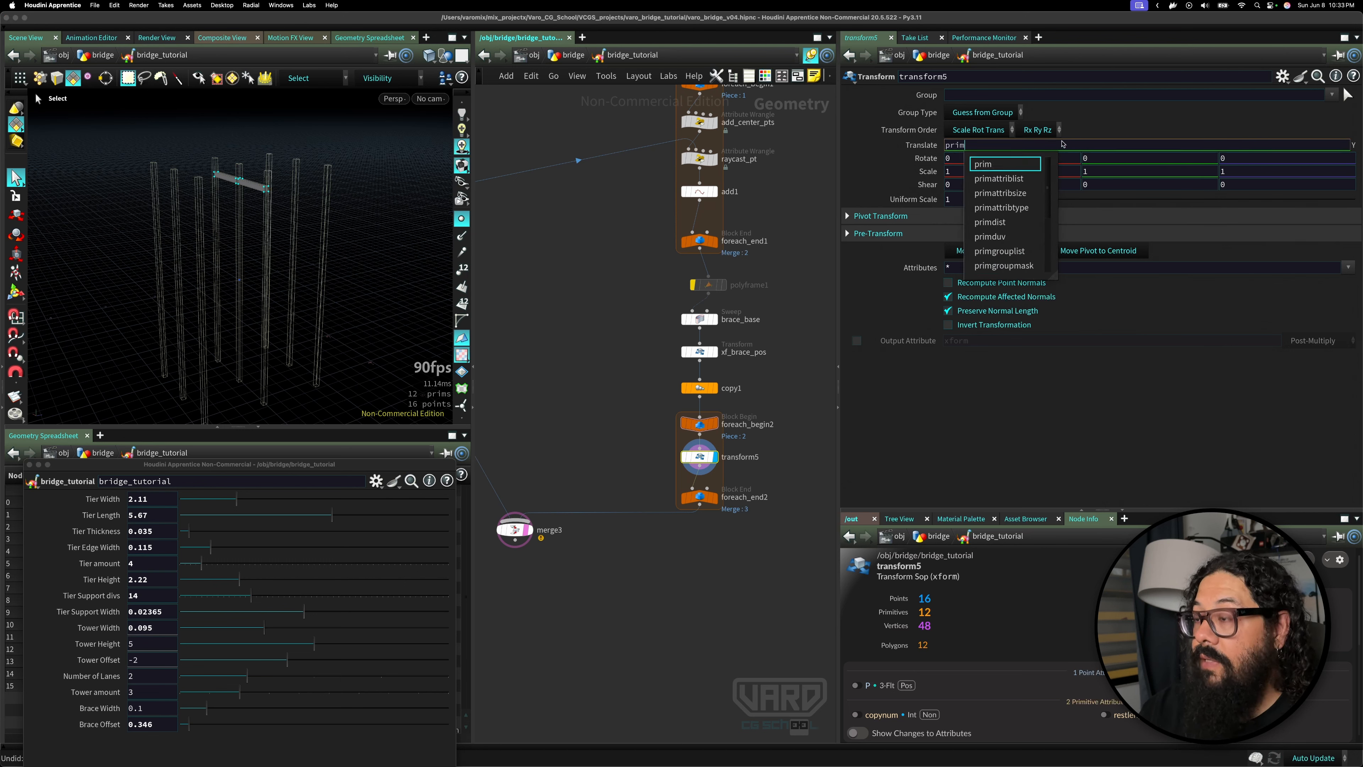
{"action": "type", "text": "("}
{"action": "key", "text": "Return"}
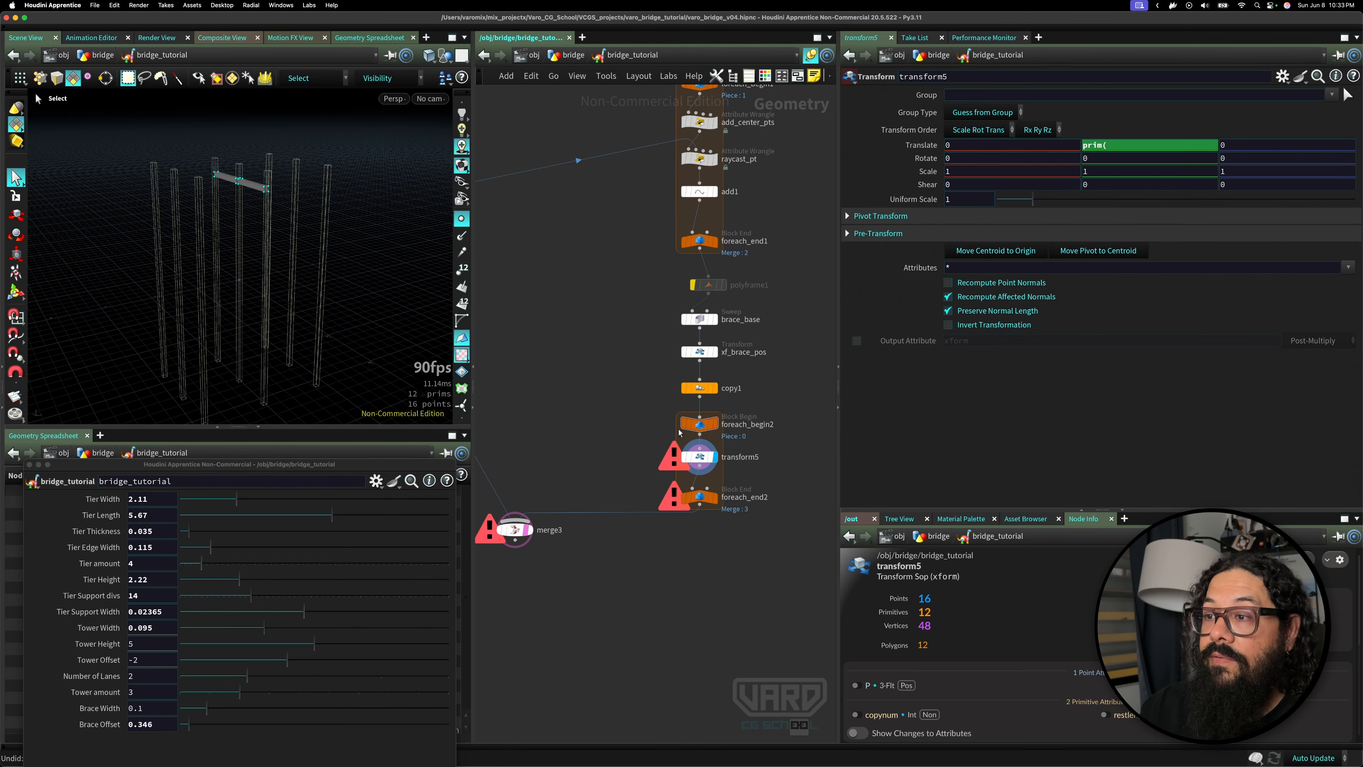
{"action": "left_click", "coordinate": [671, 388]}
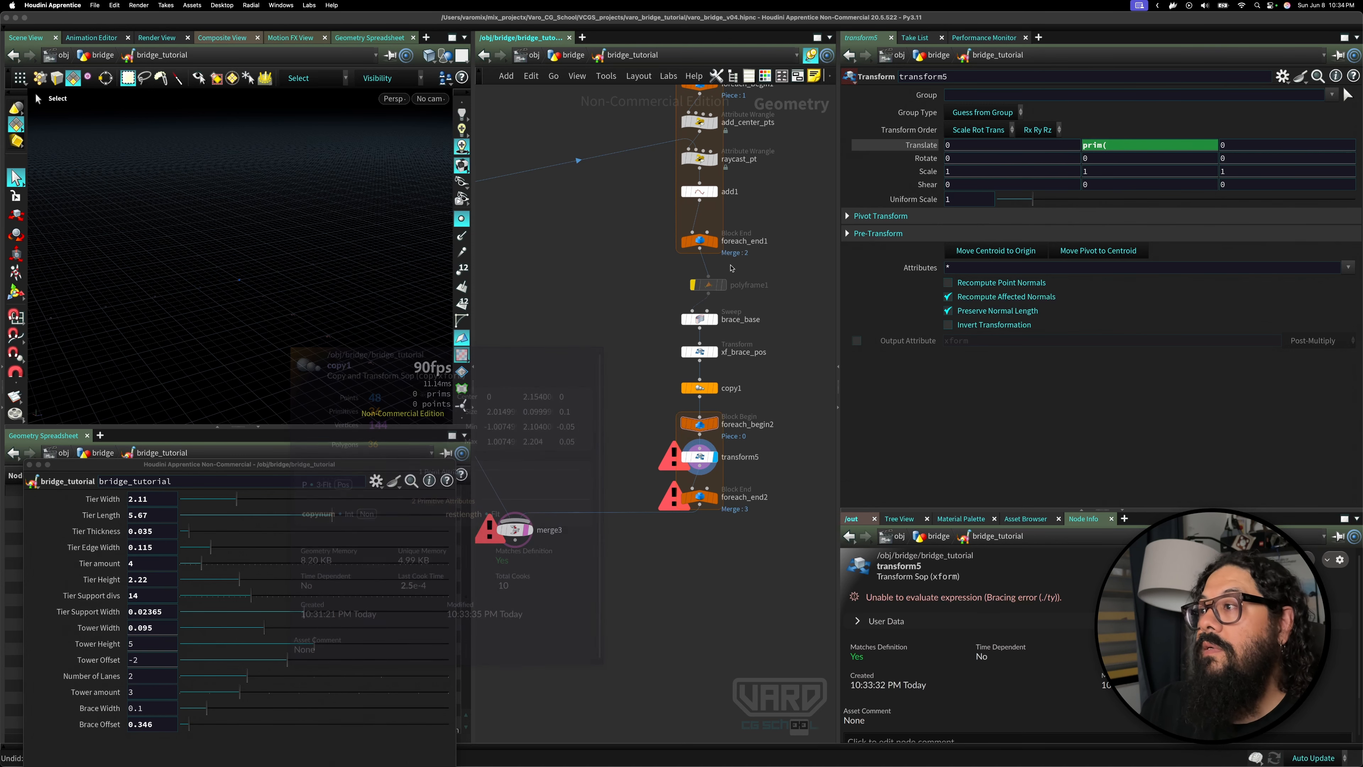
- Fill in the Y translation expression so it reads prim(0, 0, "copynum")
{"action": "left_click", "coordinate": [1118, 144]}
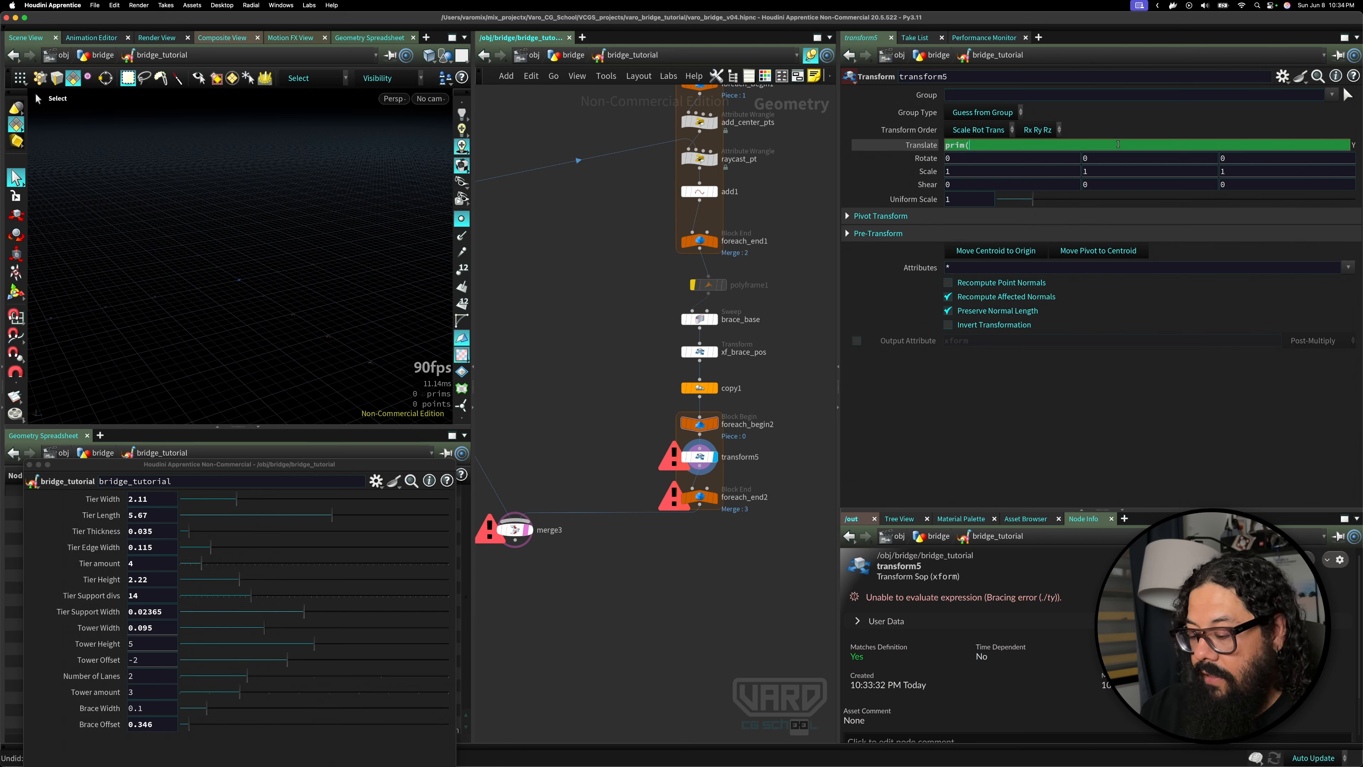
{"action": "type", "text": "0"}
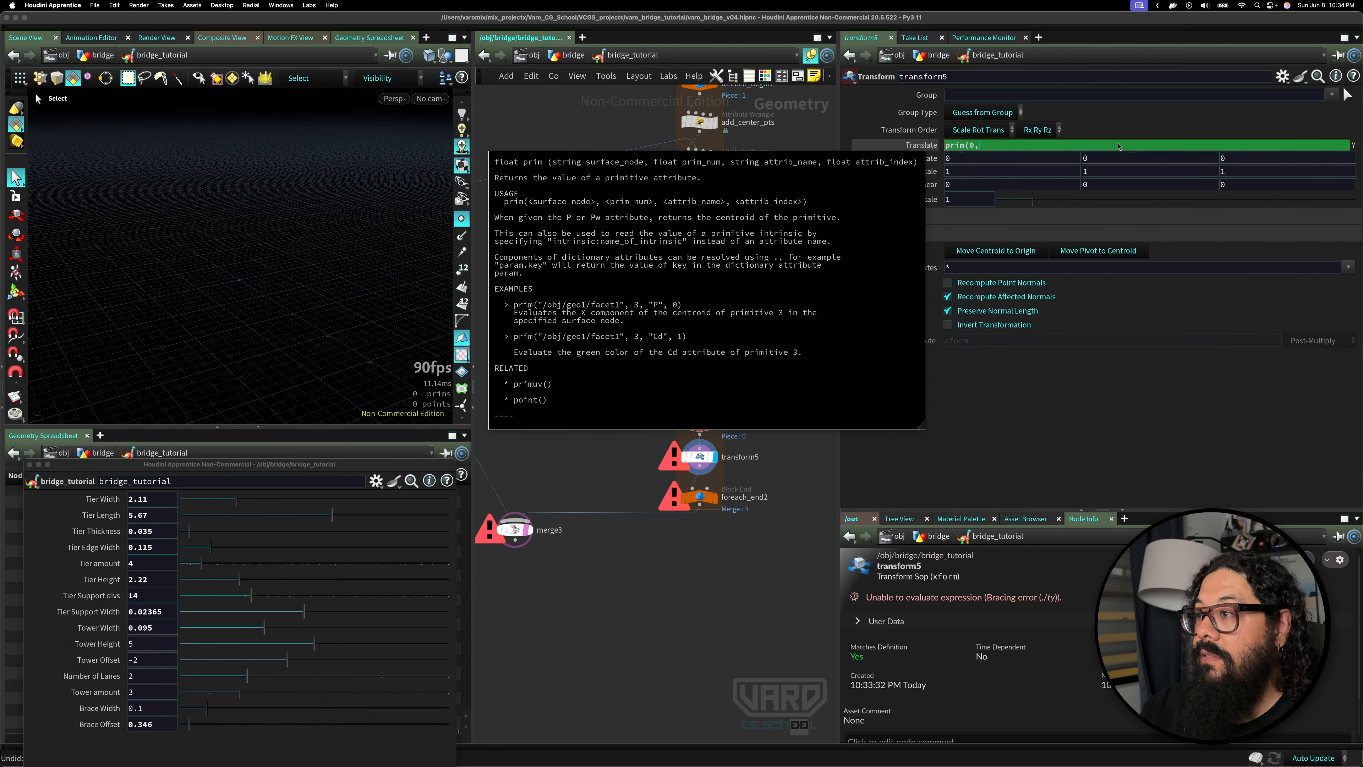
{"action": "type", "text": ","}
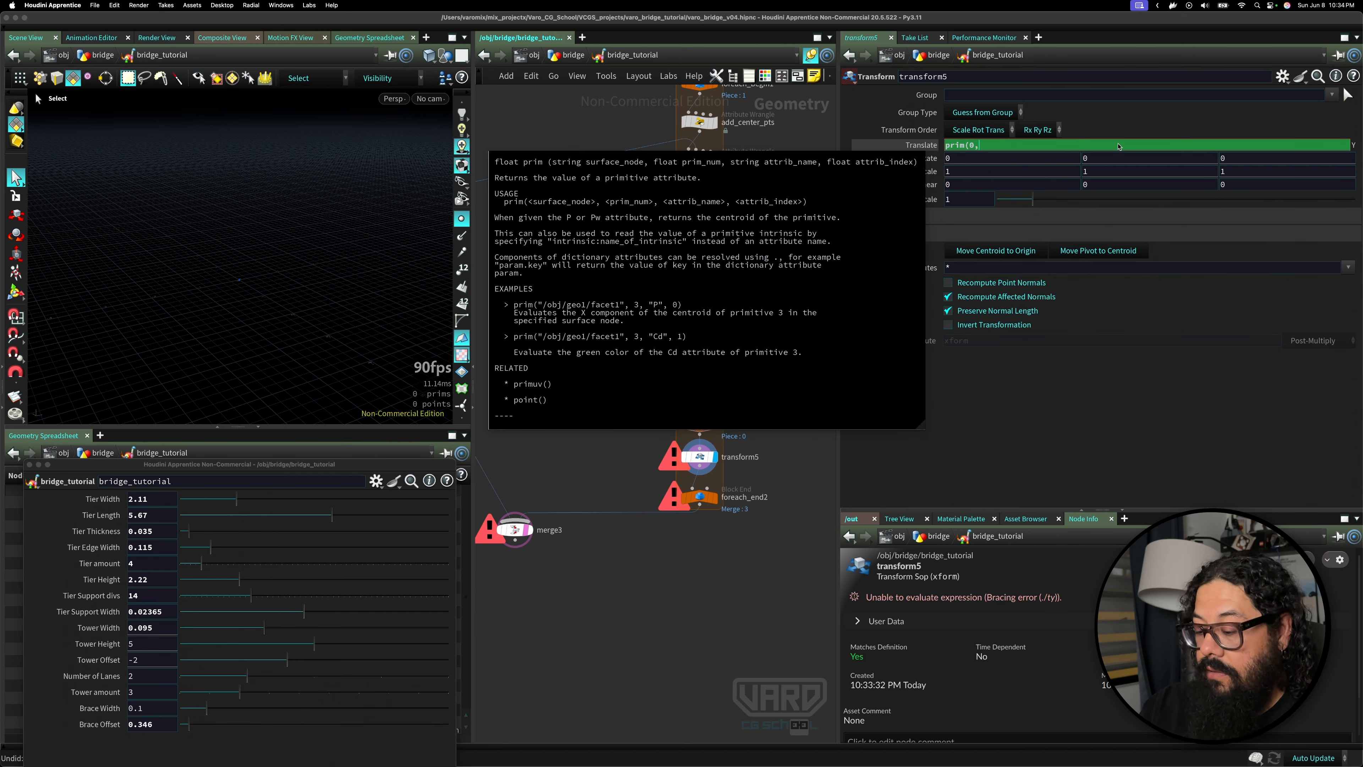
{"action": "type", "text": " 0"}
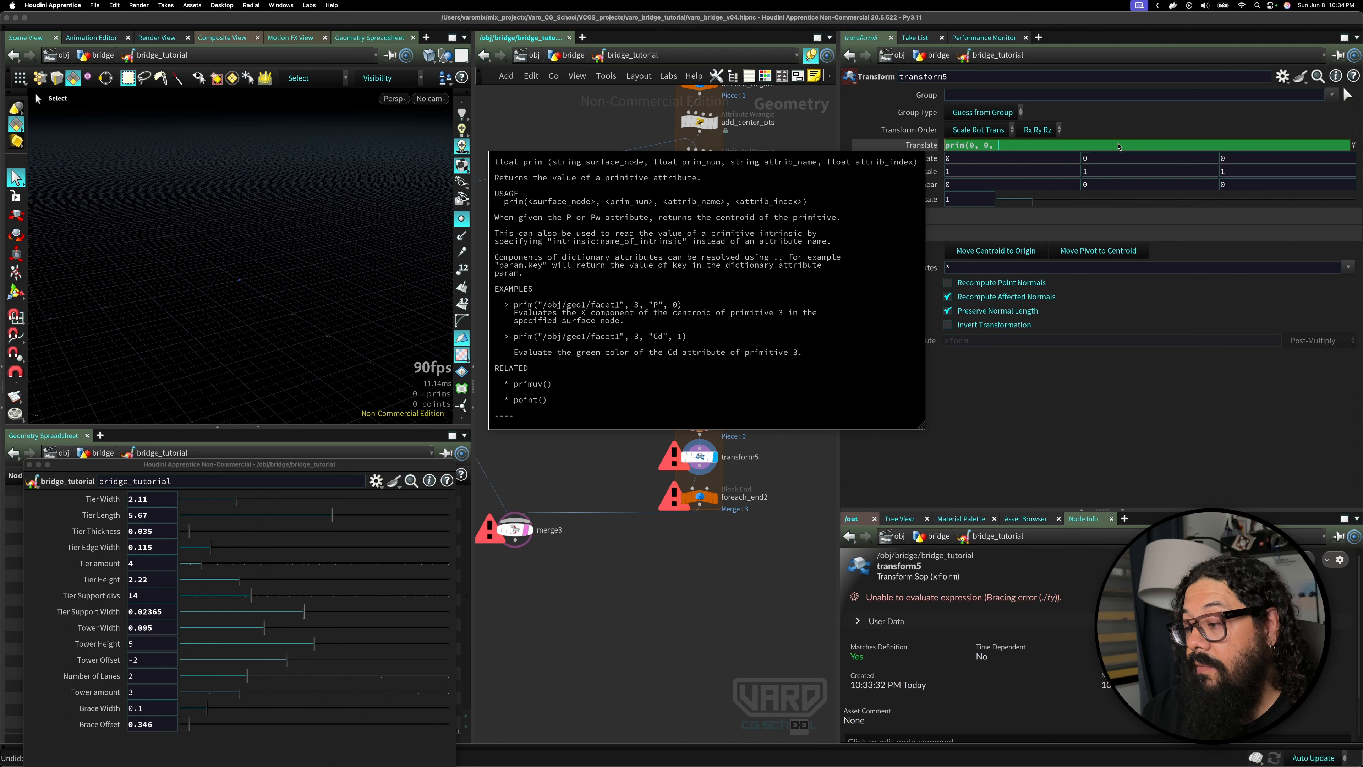
{"action": "type", "text": ", \"copybnum"}
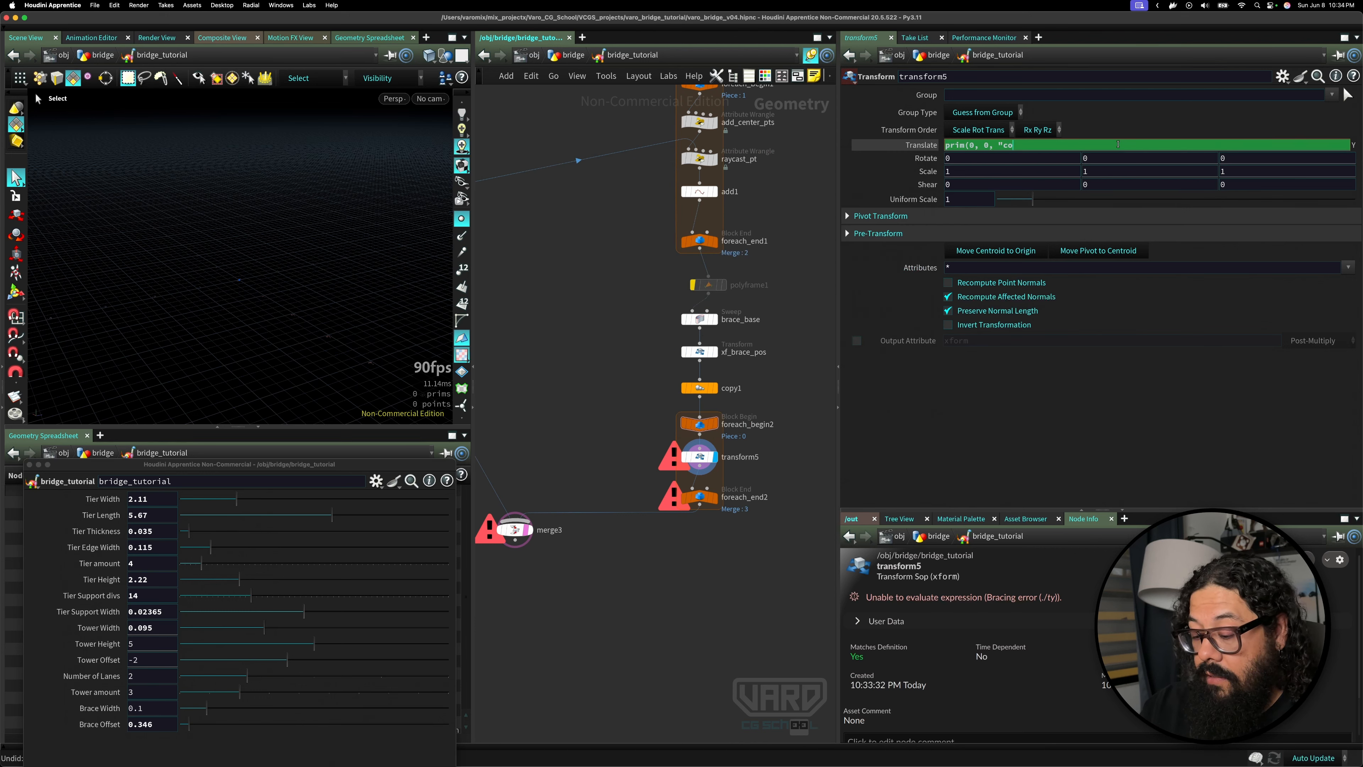
{"action": "key", "text": "BackSpace"}
{"action": "key", "text": "BackSpace"}
{"action": "key", "text": "BackSpace"}
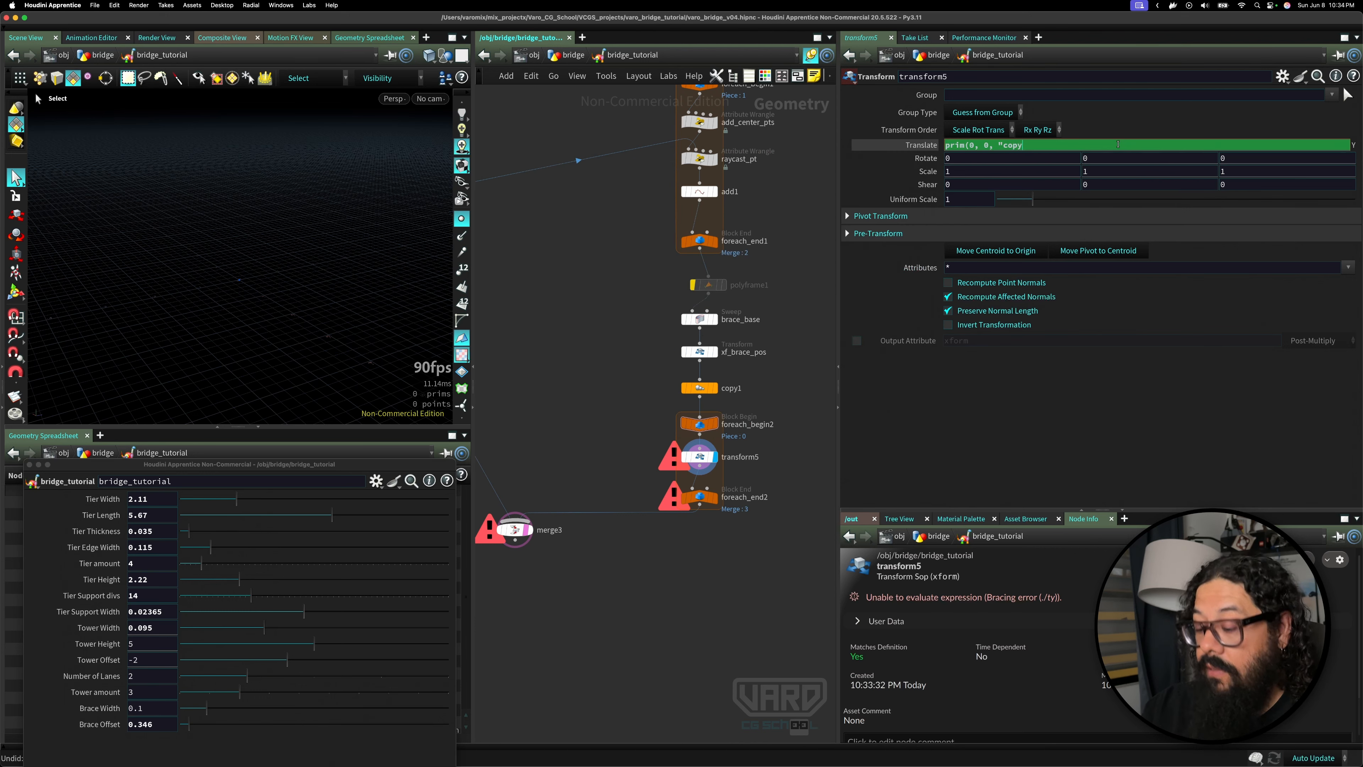
{"action": "type", "text": "num\")"}
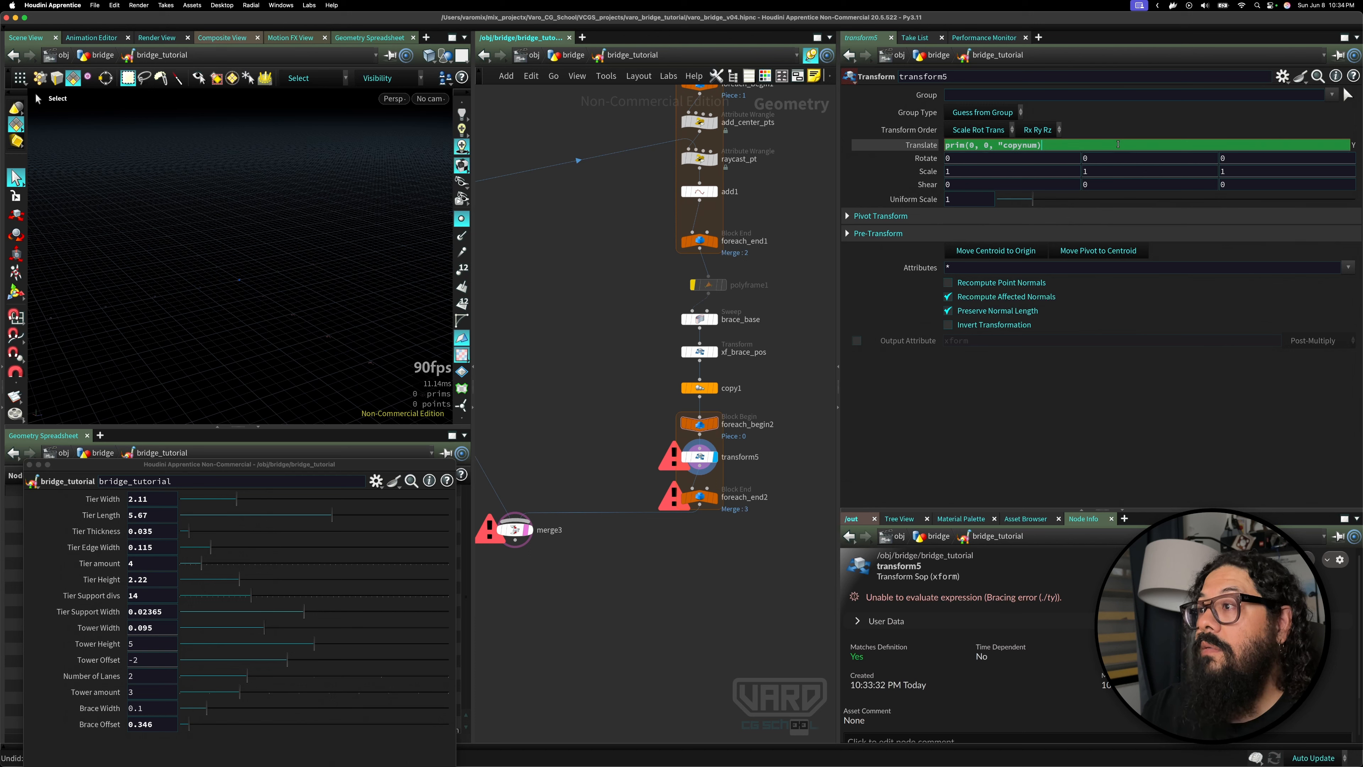
{"action": "type", "text": "\""}
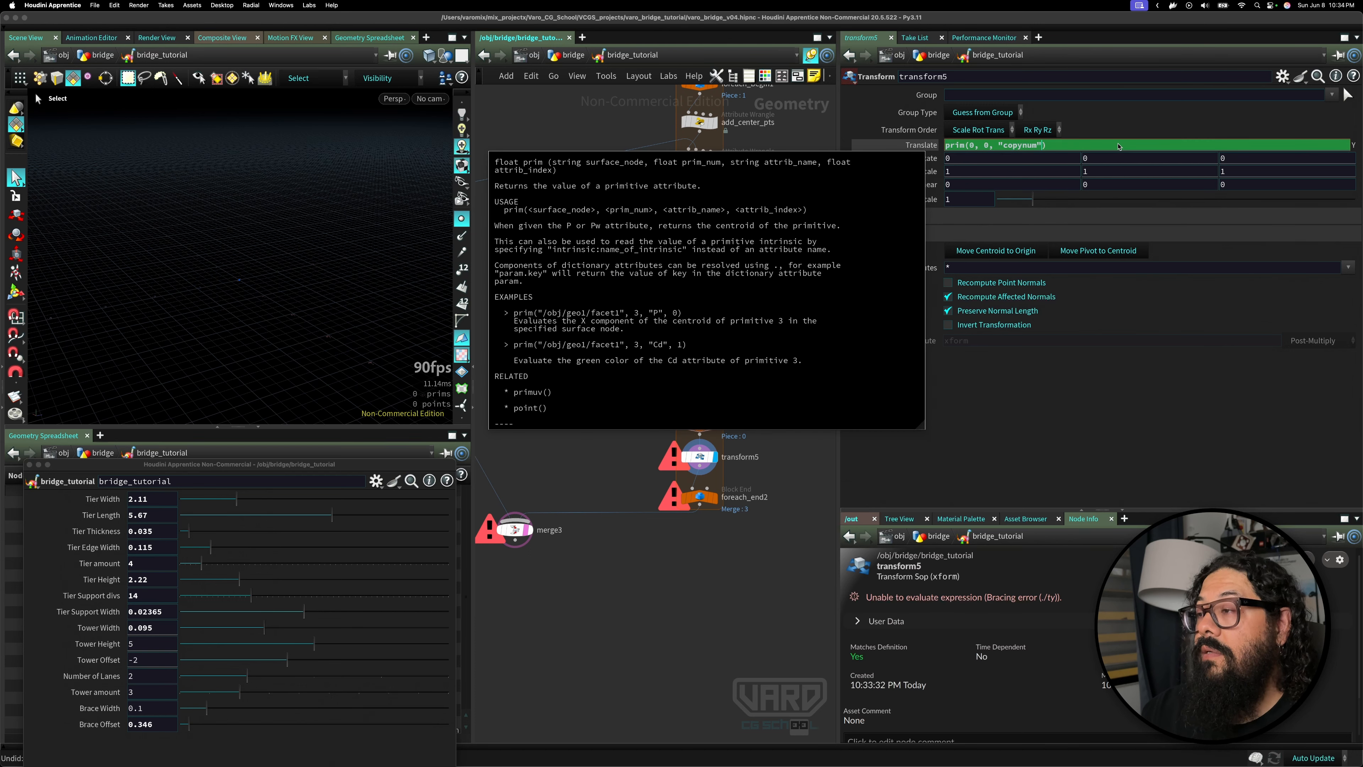
{"action": "key", "text": "Return"}
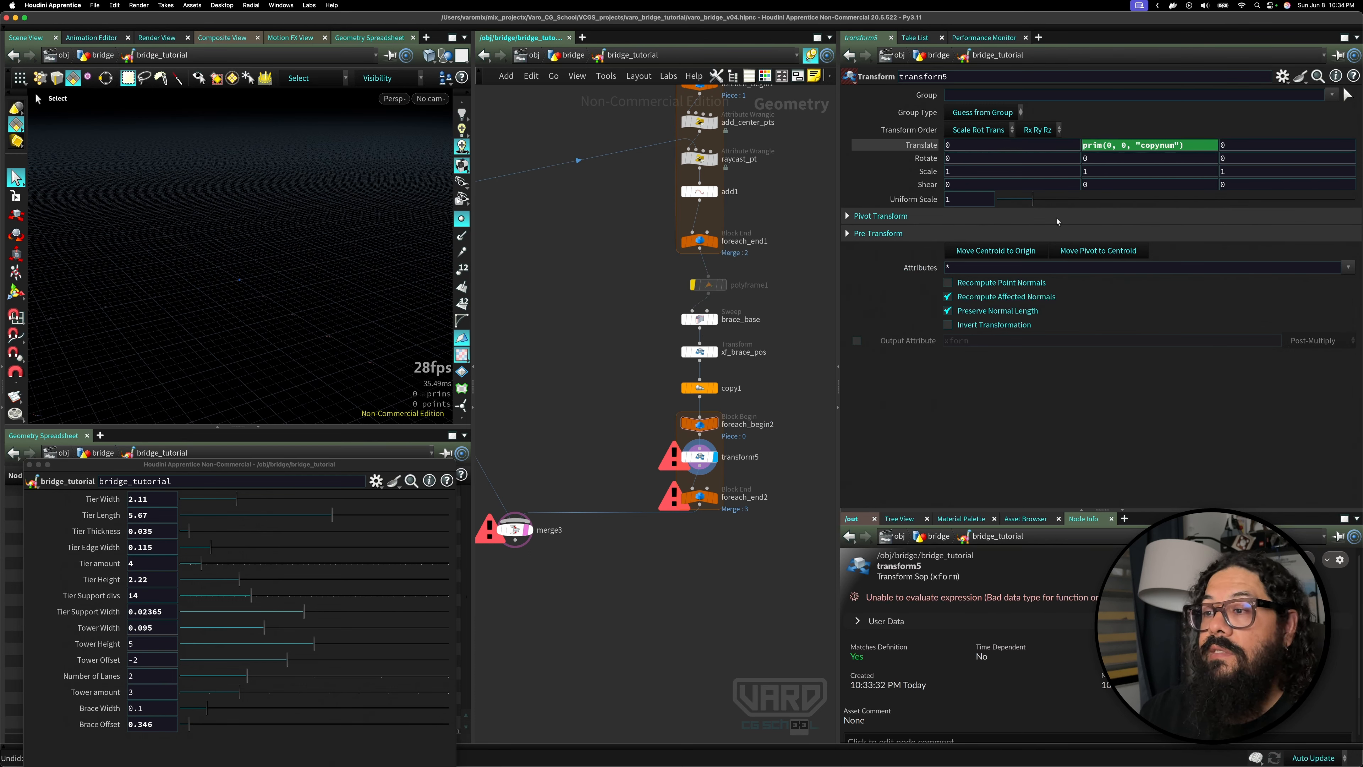
- Display foreach_end2, check the Transform node's error, and add the attribute index so Y translation reads prim(0, 0, "copynum", 0)
{"action": "left_click", "coordinate": [704, 498]}
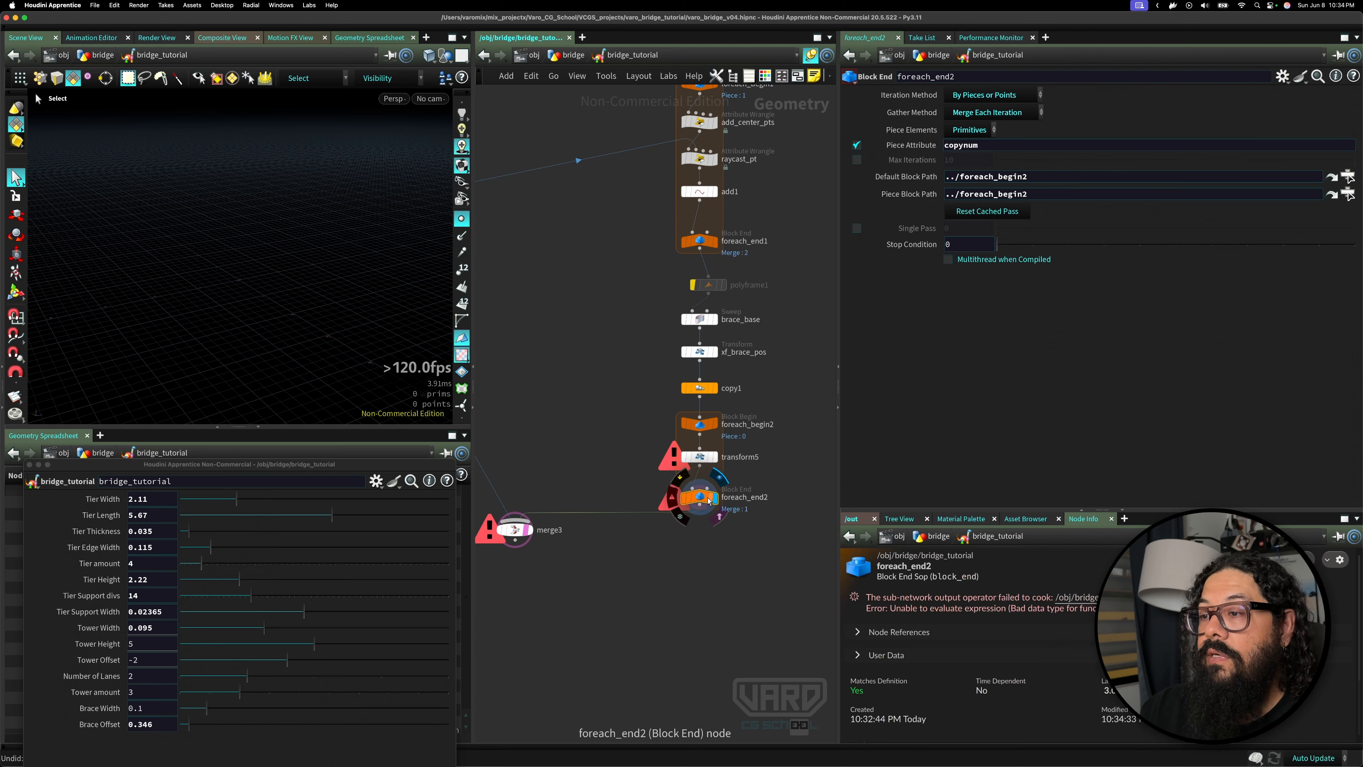
{"action": "left_click", "coordinate": [700, 457]}
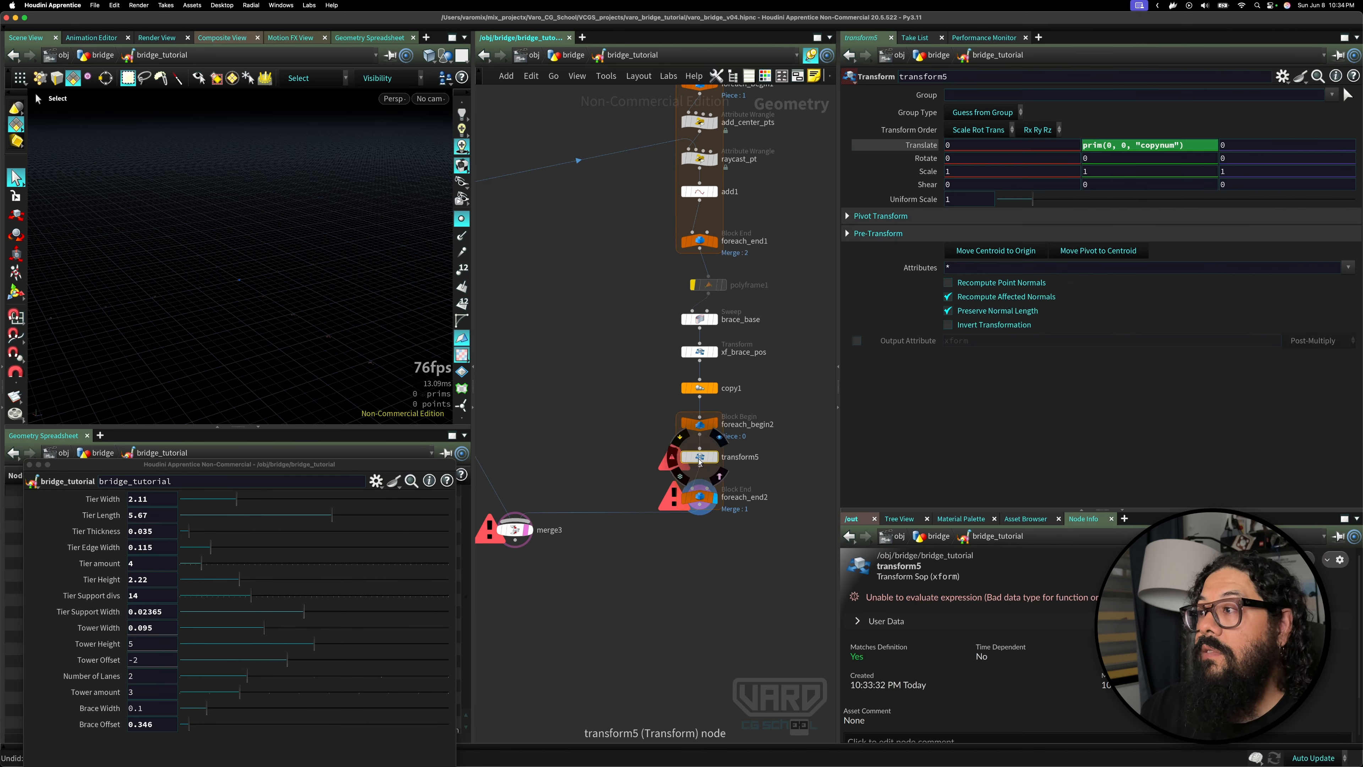
{"action": "middle_click", "coordinate": [699, 461]}
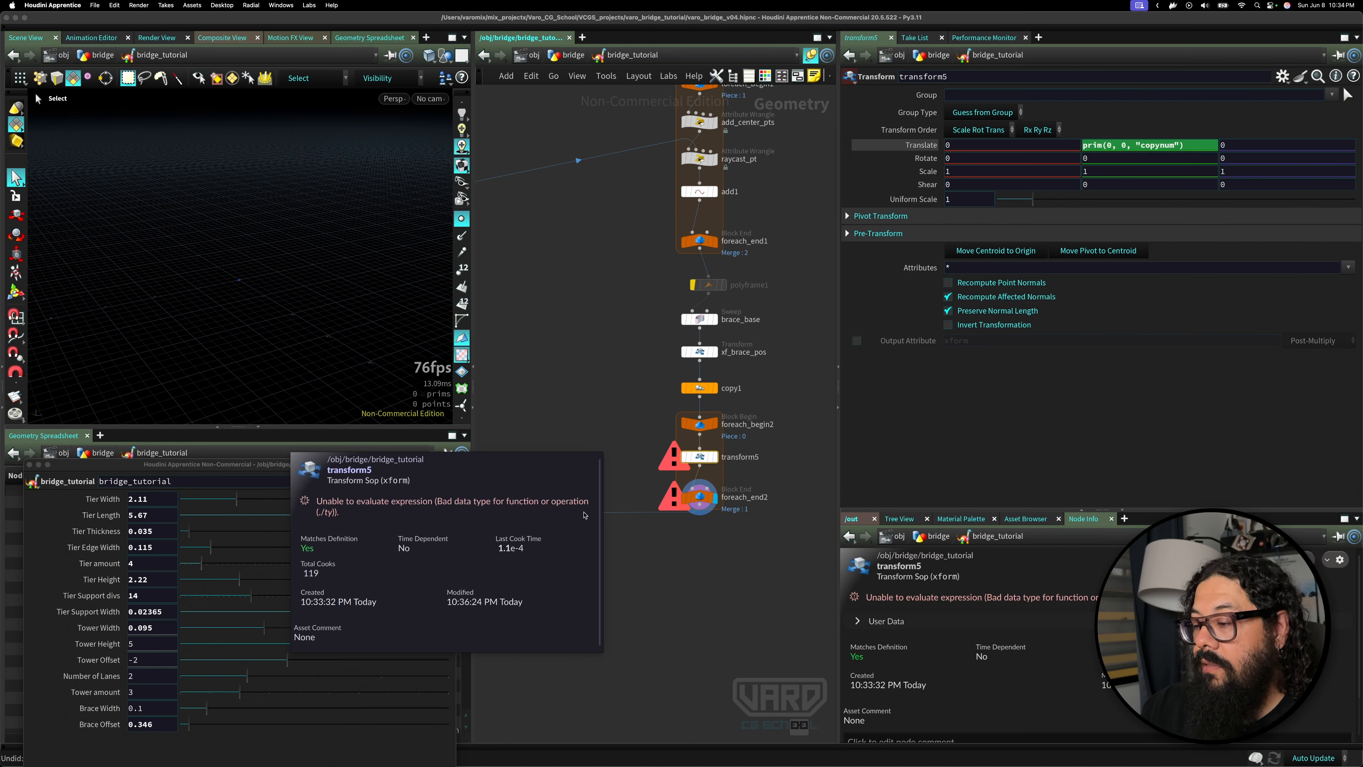
{"action": "middle_click_drag", "start_coordinate": [585, 516], "coordinate": [585, 520]}
{"action": "left_click", "coordinate": [1178, 143]}
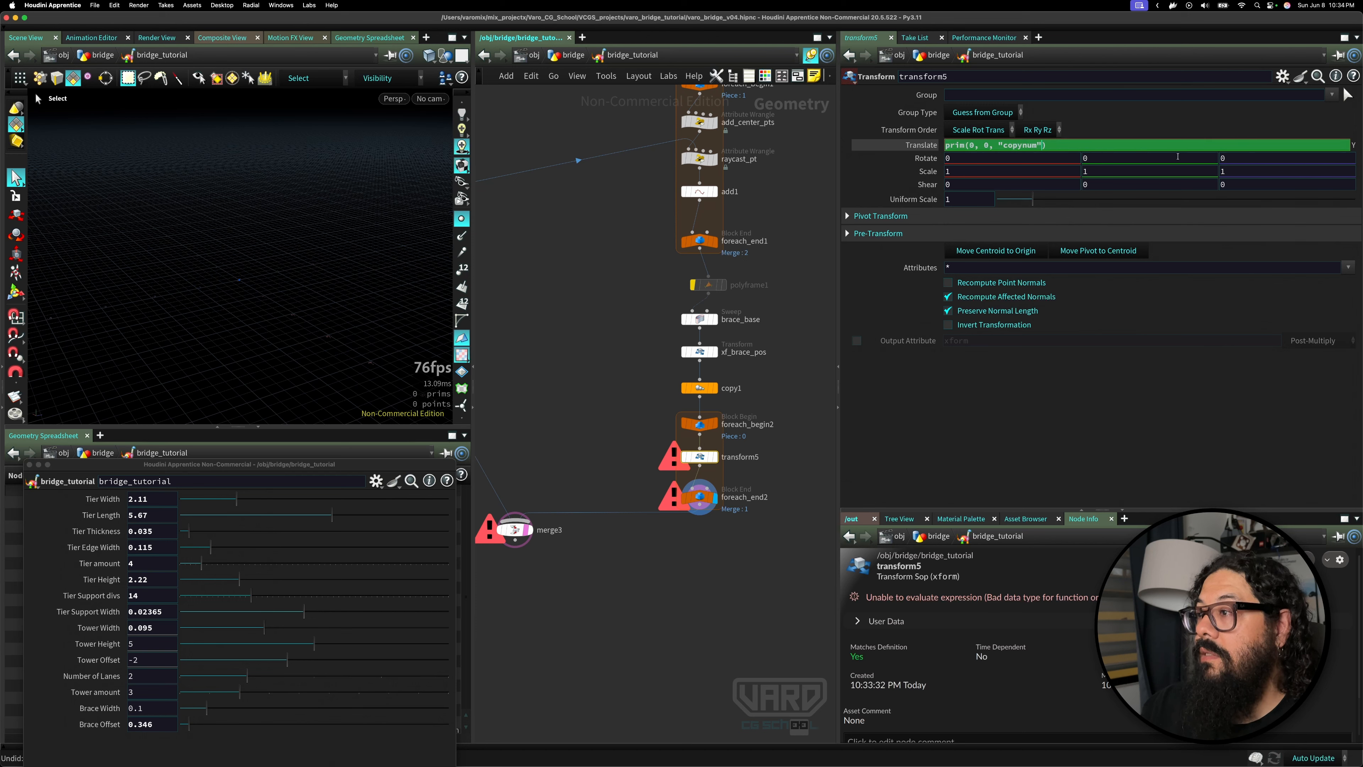
{"action": "type", "text": ", 0"}
{"action": "key", "text": "Return"}
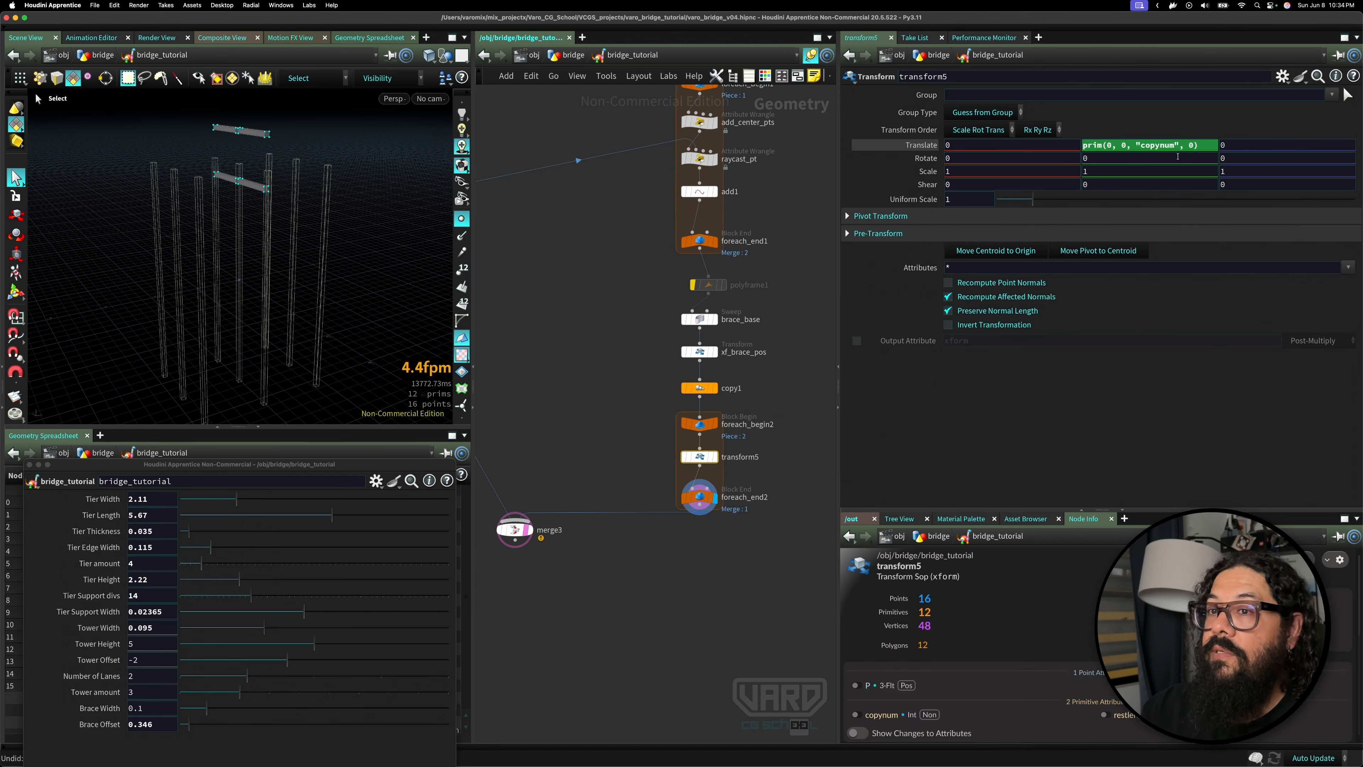
- Negate the Transform's Y translation expression to -prim(0, 0, "copynum", 0) so the brace copies stack downward
{"action": "right_click_drag", "start_coordinate": [307, 266], "coordinate": [216, 253], "text": "alt"}
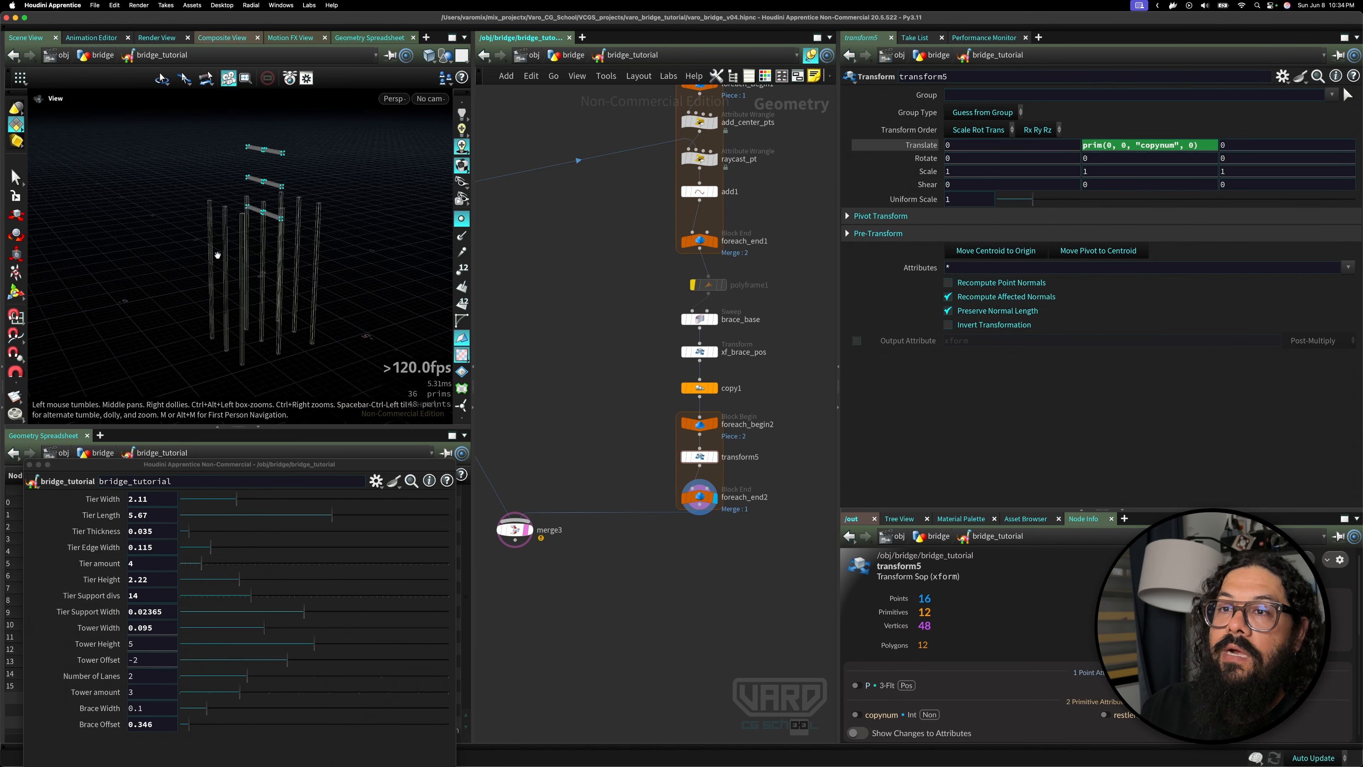
{"action": "middle_click_drag", "start_coordinate": [216, 253], "coordinate": [221, 283], "text": "alt"}
{"action": "key", "text": "s"}
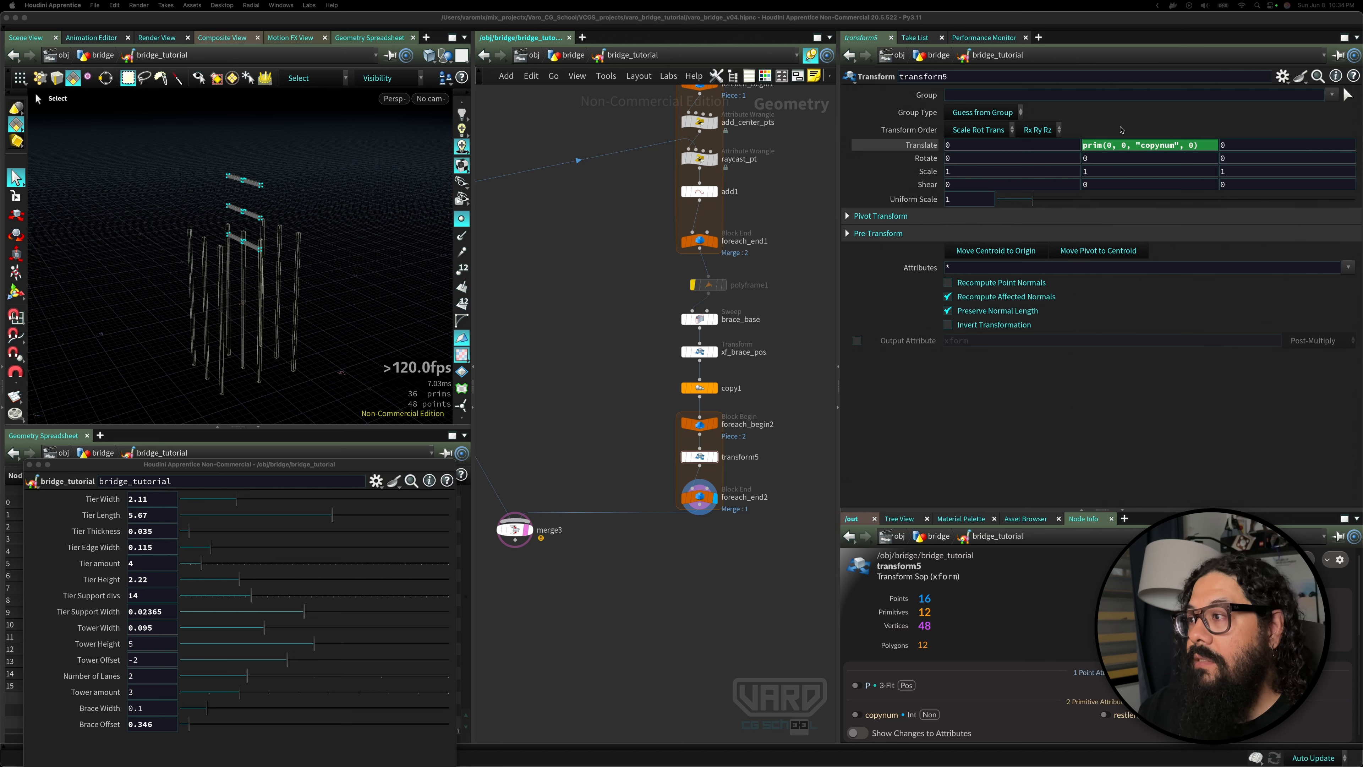
{"action": "left_click", "coordinate": [1110, 145]}
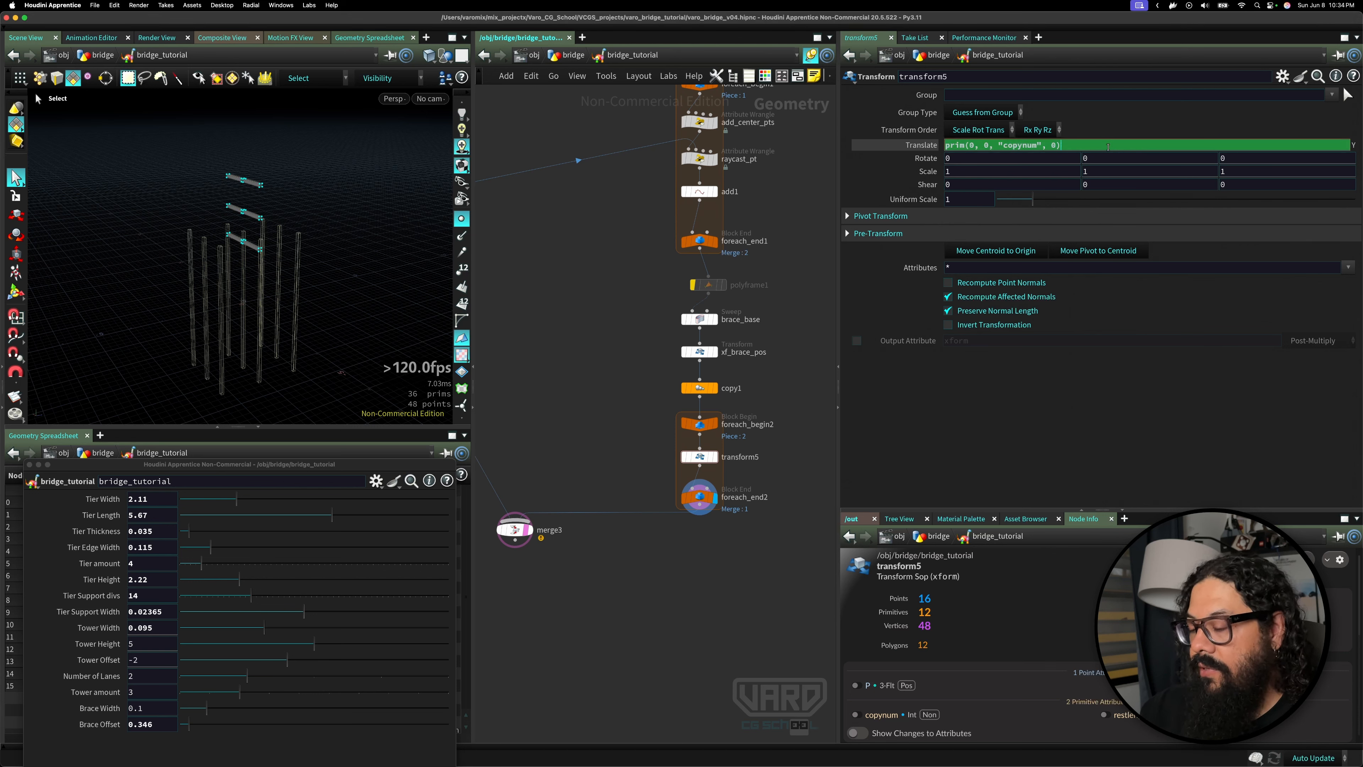
{"action": "type", "text": "-"}
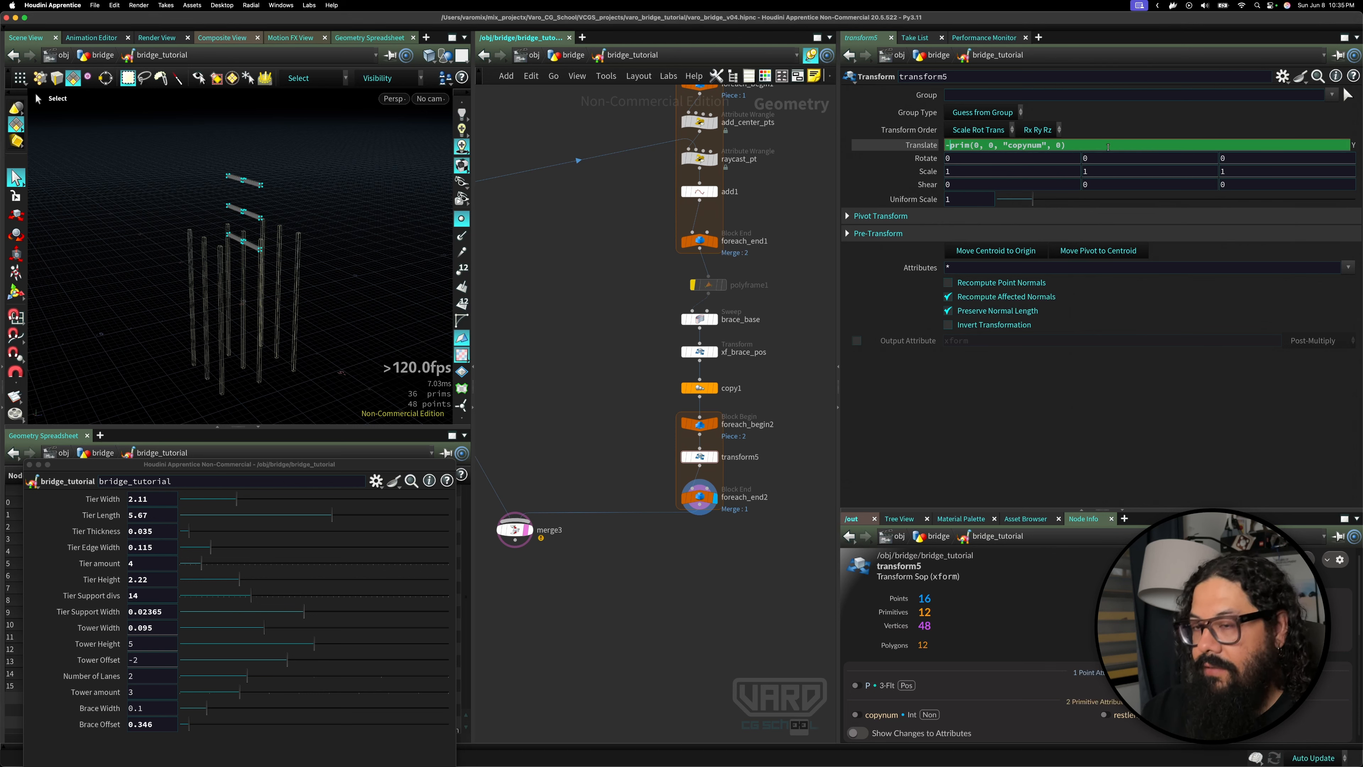
{"action": "key", "text": "Return"}
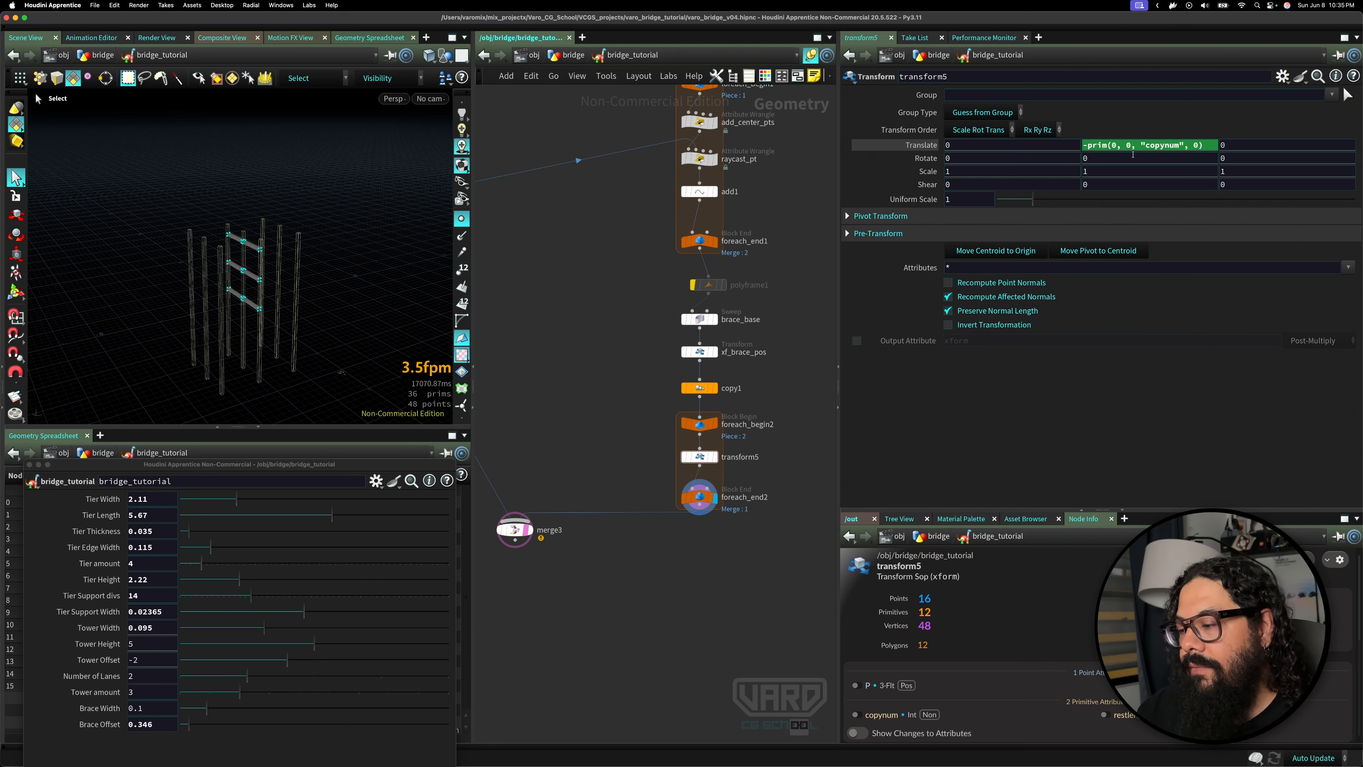
- Halve the brace copies' vertical spacing by changing the Y translation expression to -(prim(0, 0, "copynum", 0)/2)
{"action": "left_click", "coordinate": [1181, 144]}
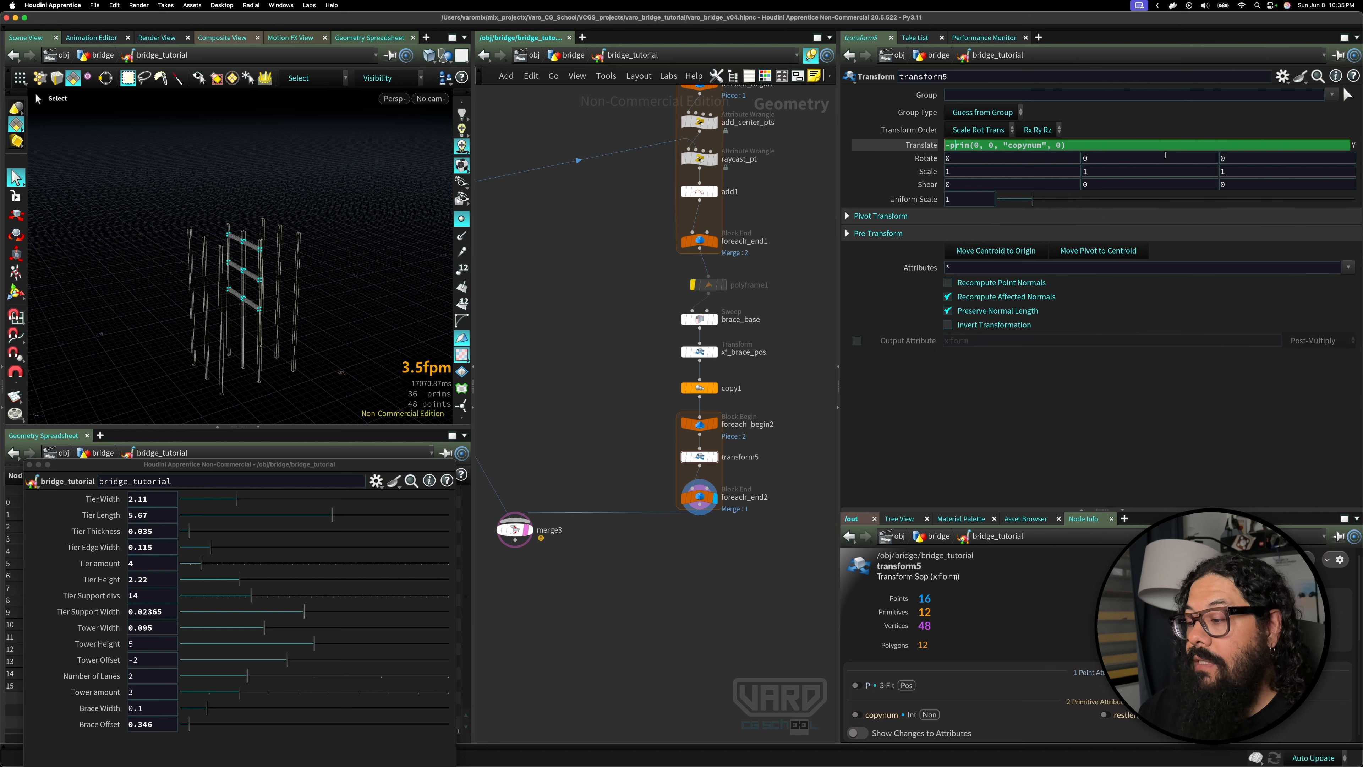
{"action": "type", "text": "("}
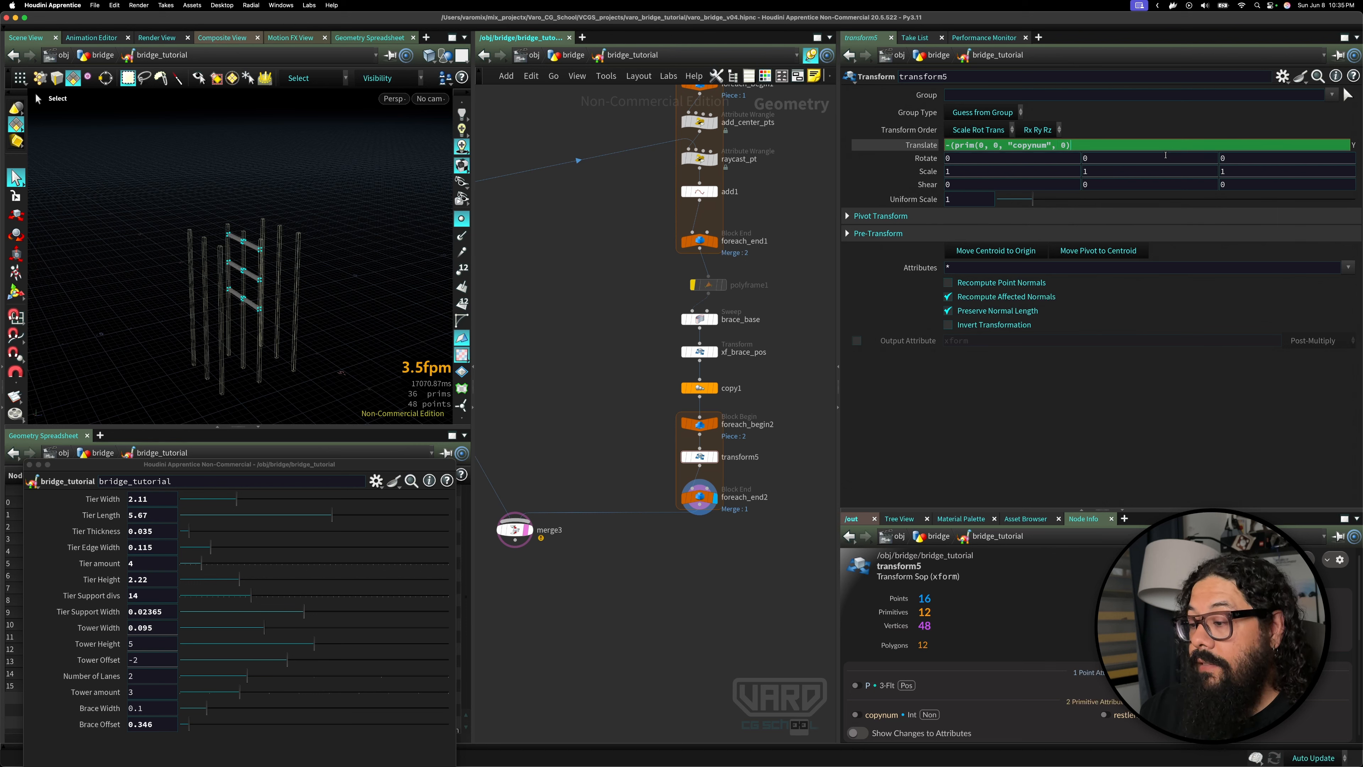
{"action": "type", "text": "/2"}
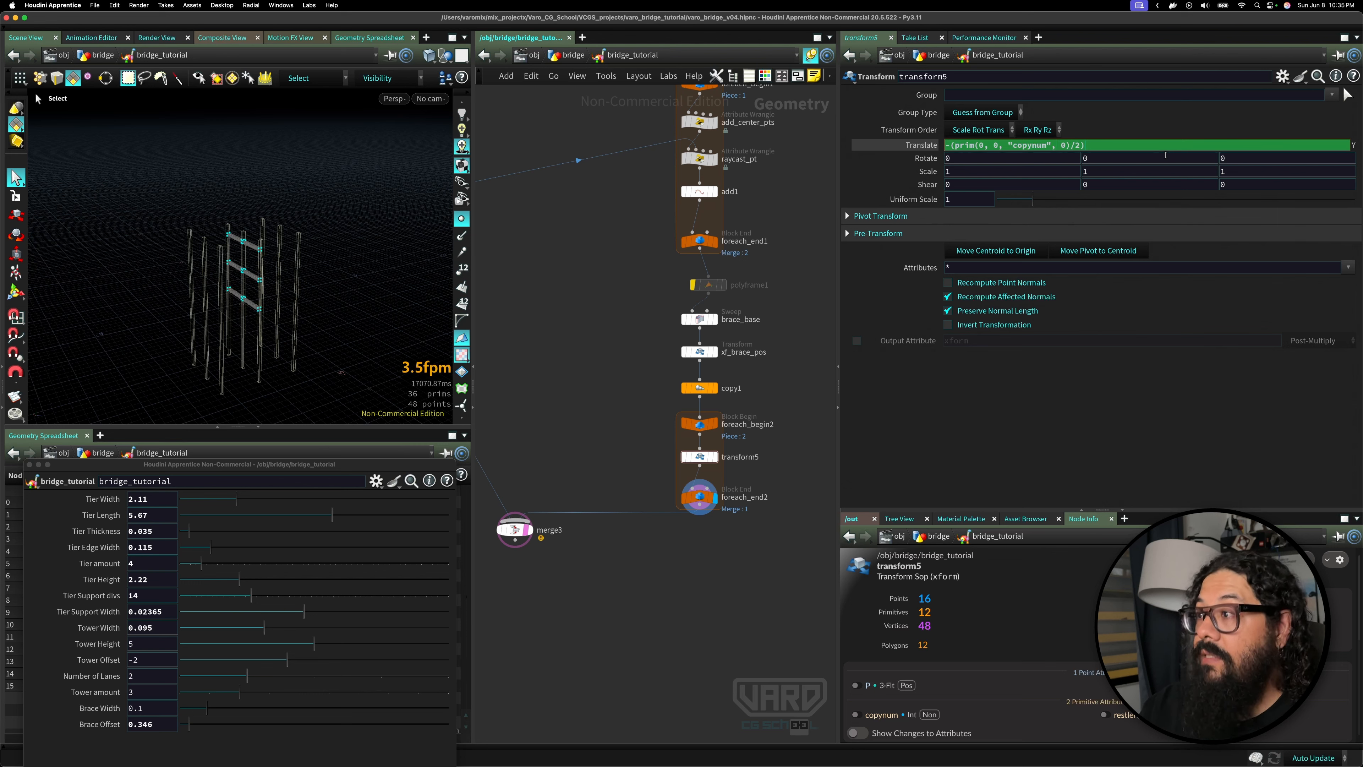
{"action": "type", "text": ")"}
{"action": "key", "text": "Return"}
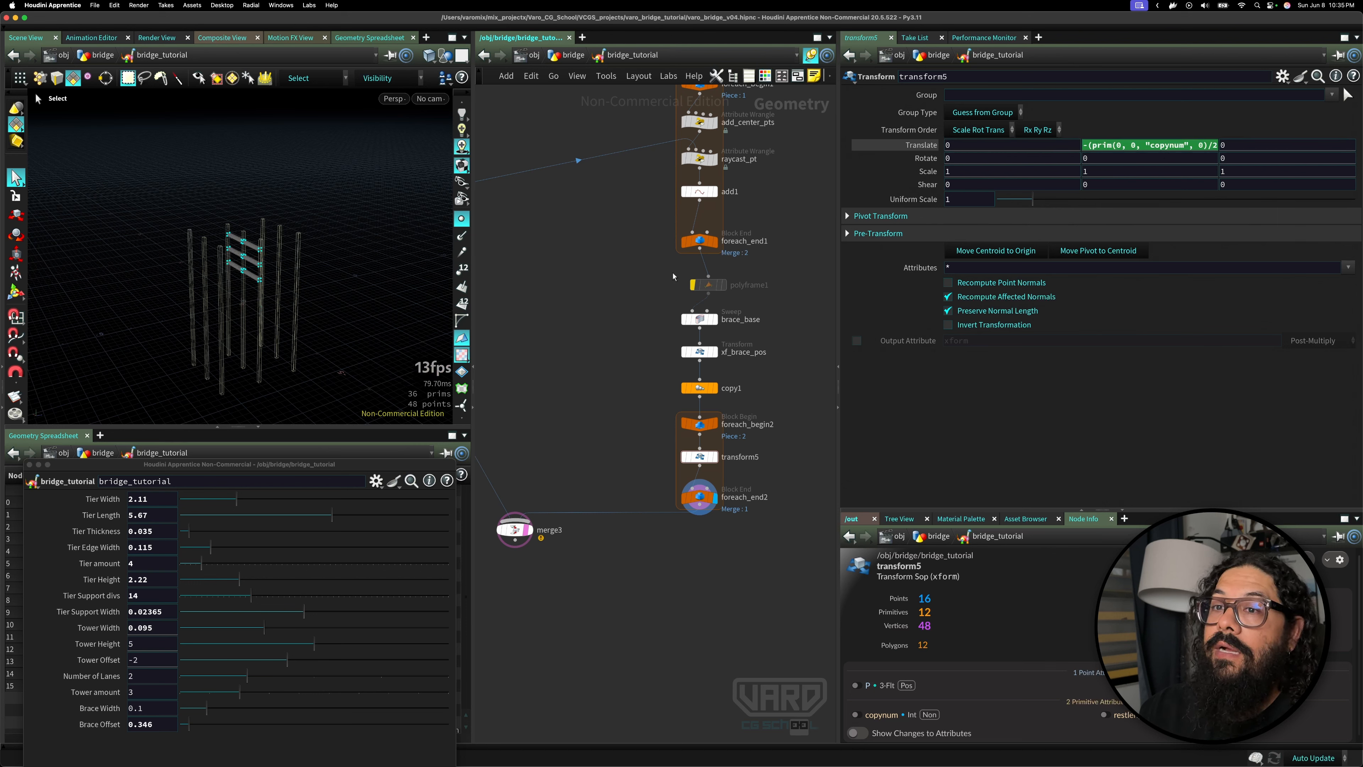
- Append a * 0.1 multiplier to transform5's Y translation expression, after -(prim(0, 0, "copynum", 0)/2)
{"action": "right_click_drag", "start_coordinate": [227, 290], "coordinate": [396, 258], "text": "alt"}
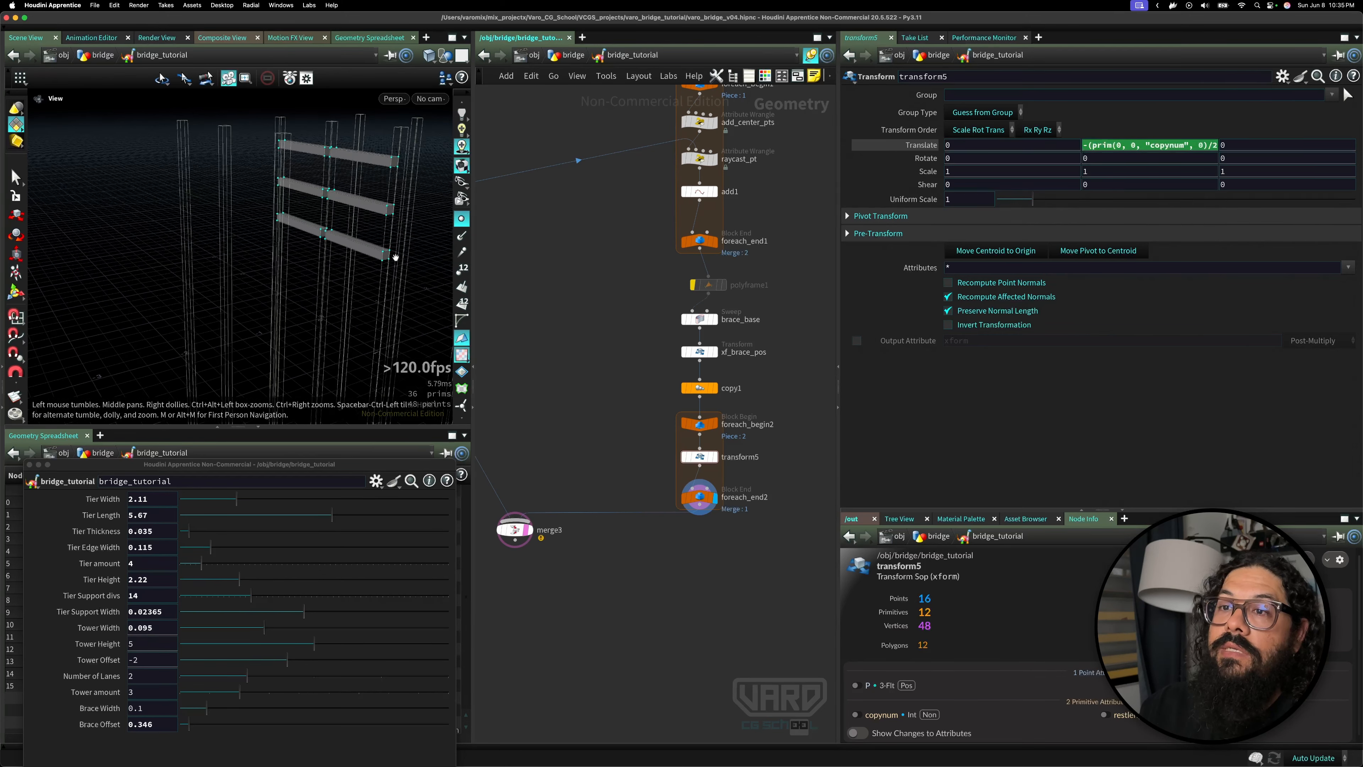
{"action": "middle_click_drag", "start_coordinate": [396, 257], "coordinate": [285, 284], "text": "alt"}
{"action": "left_click_drag", "start_coordinate": [286, 285], "coordinate": [323, 282], "text": "alt"}
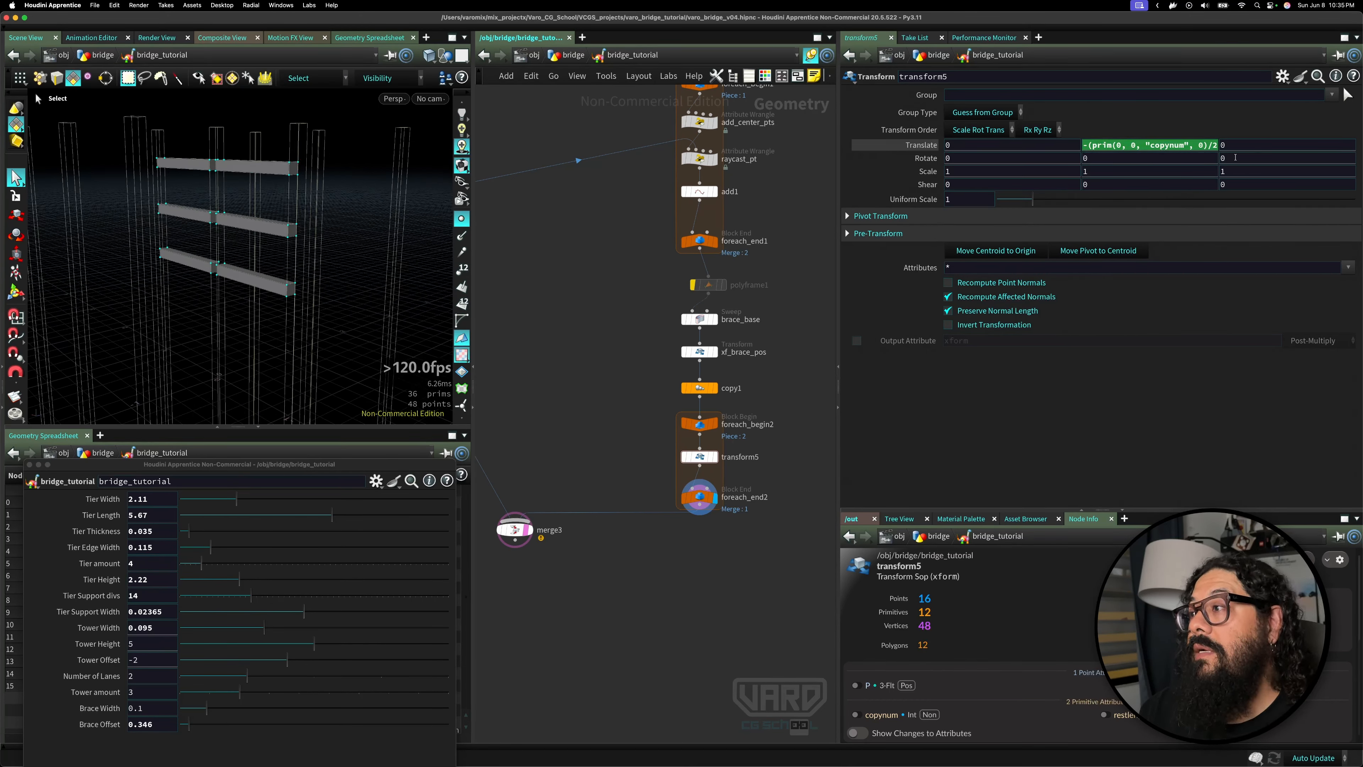
{"action": "left_click", "coordinate": [1170, 148]}
{"action": "left_click_drag", "start_coordinate": [1154, 147], "coordinate": [931, 149]}
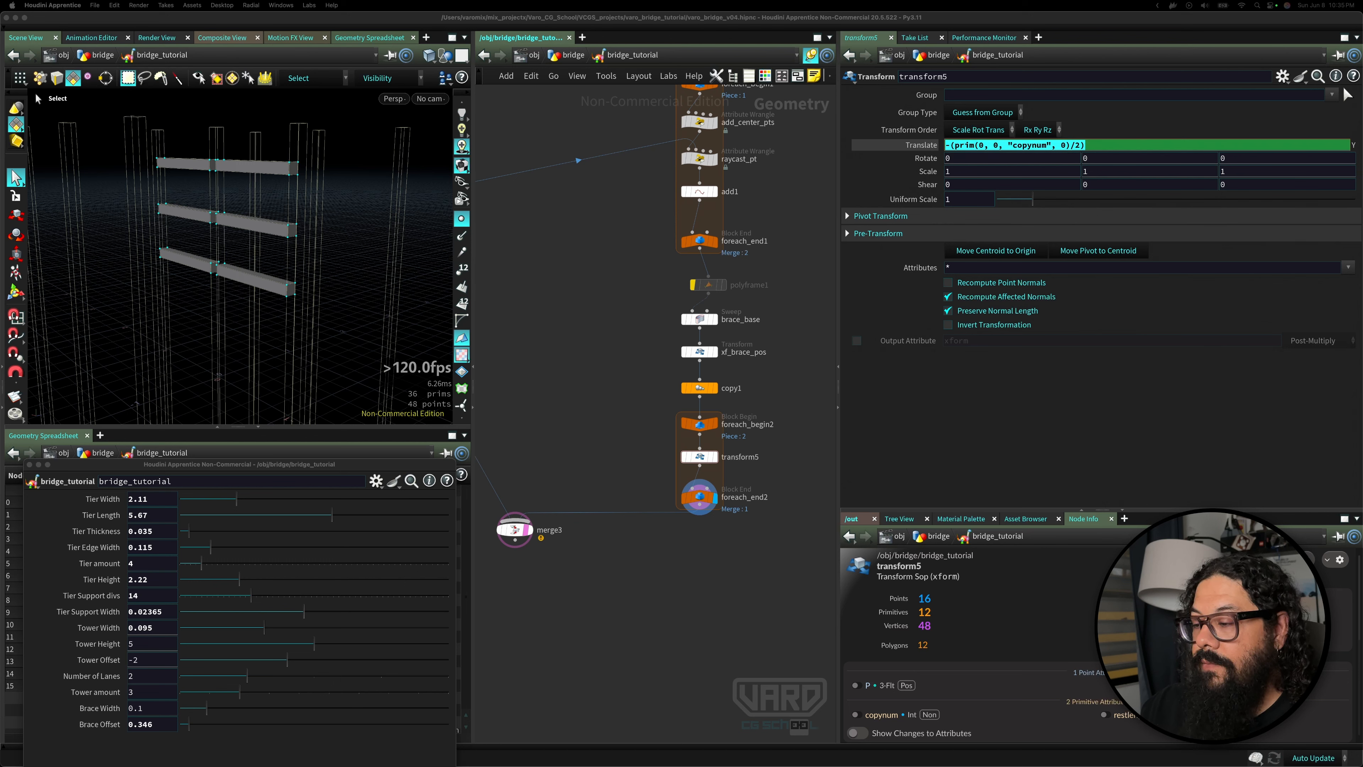
{"action": "left_click", "coordinate": [1121, 145]}
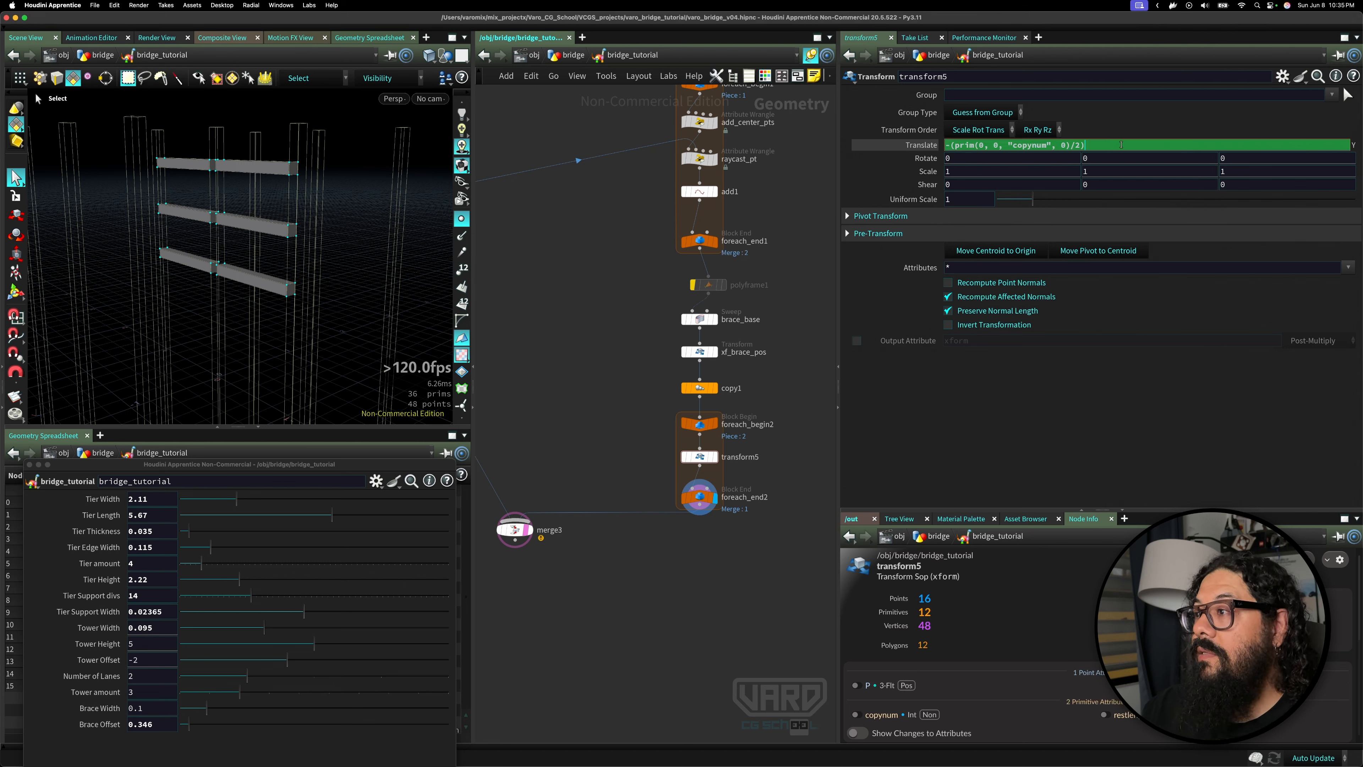
{"action": "type", "text": "* "}
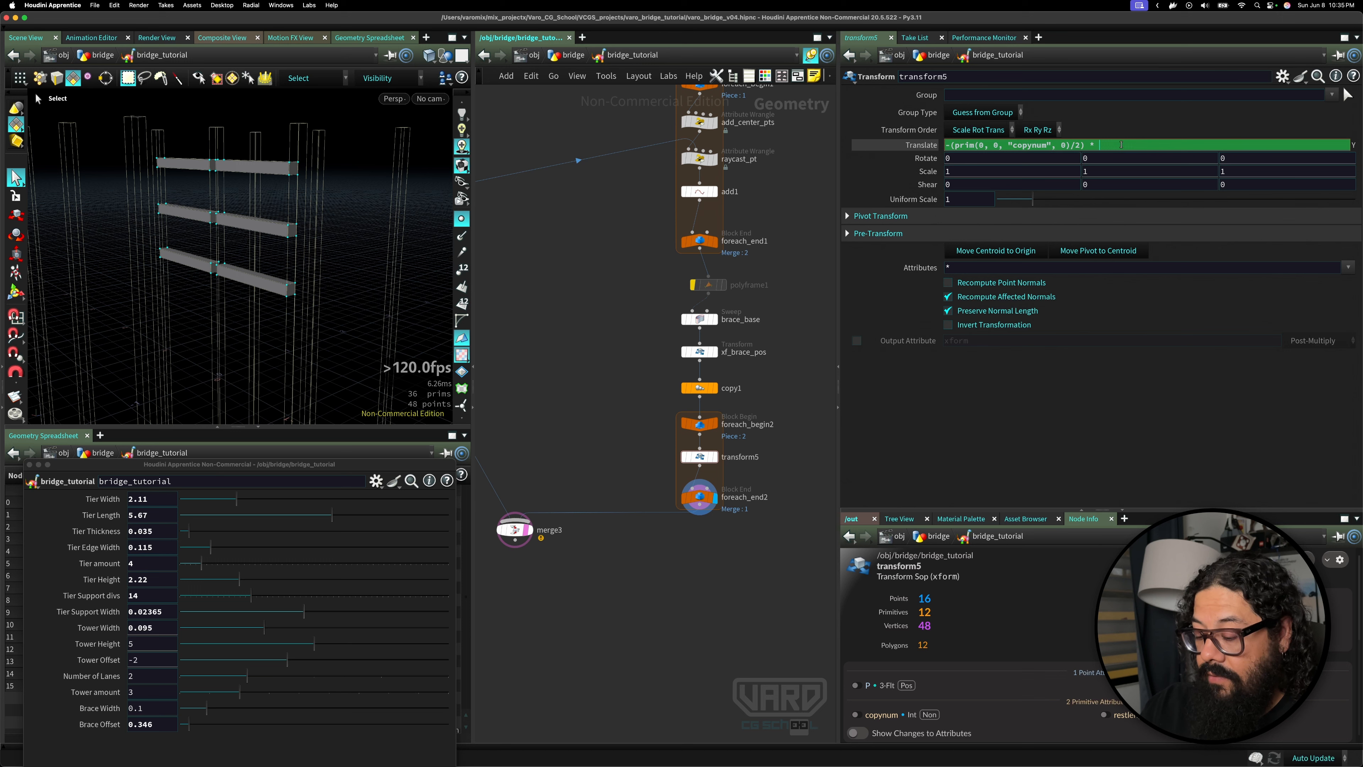
{"action": "type", "text": "0.1"}
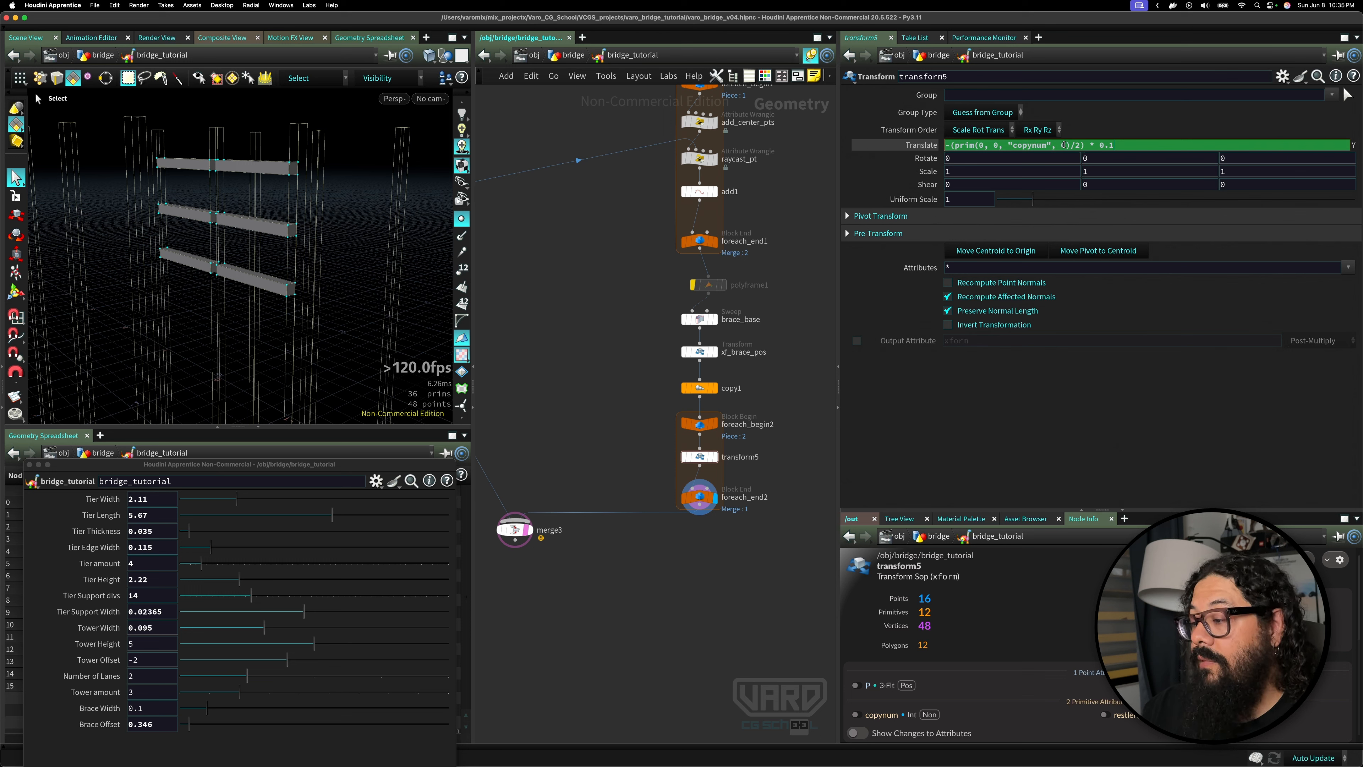
- Multiply the Y translation by the copy number again, making it -(prim(0, 0, "copynum", 0)/2) * 0.1 * (prim(0, 0, "copynum", 0))
{"action": "left_click_drag", "start_coordinate": [1082, 145], "coordinate": [950, 150]}
{"action": "key", "text": "super+c"}
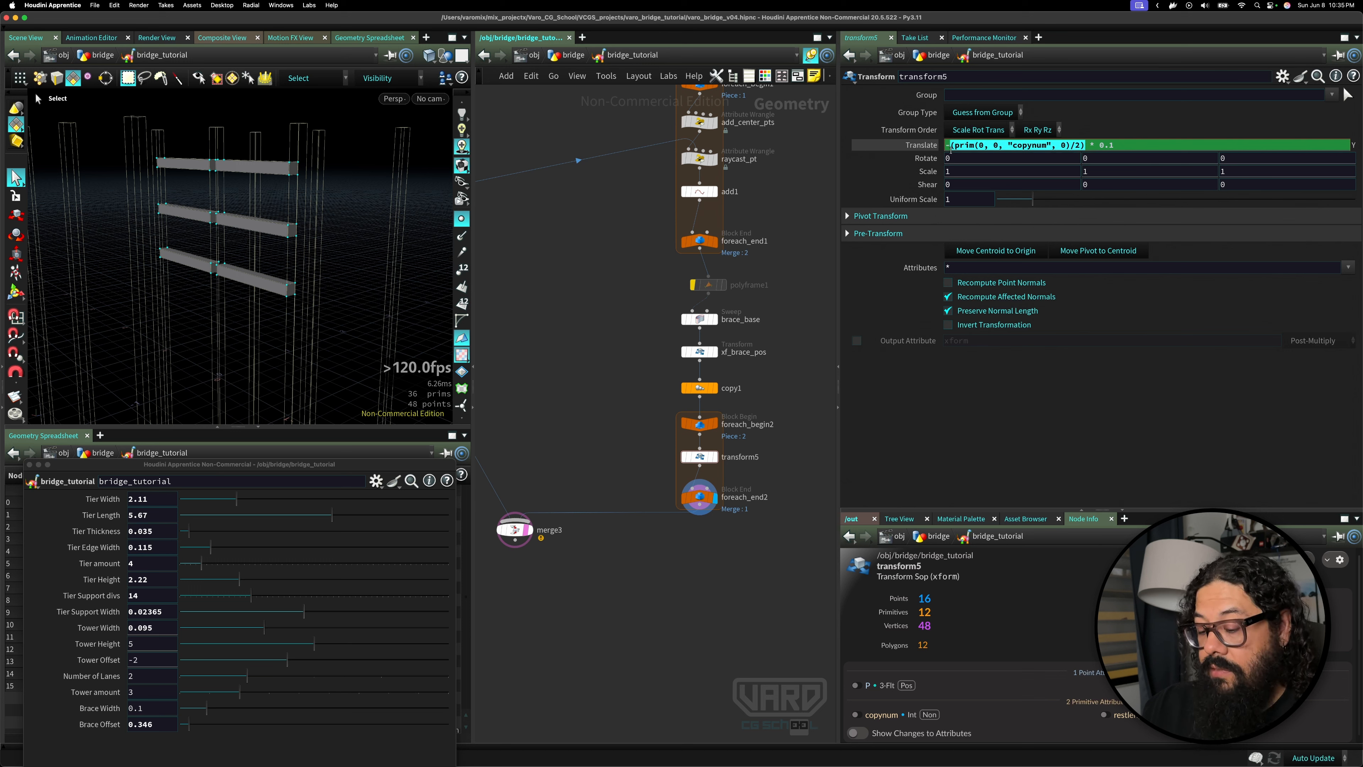
{"action": "left_click", "coordinate": [1131, 146]}
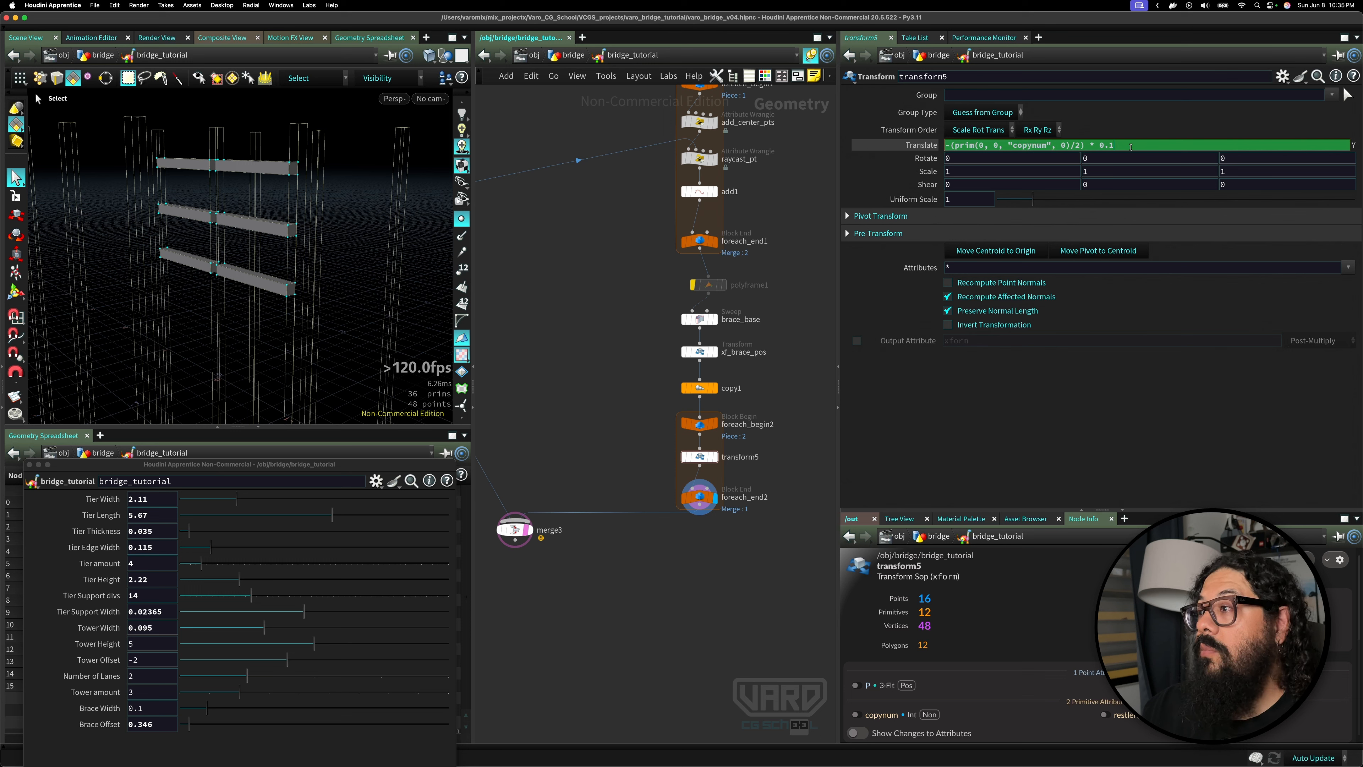
{"action": "key", "text": "super+v"}
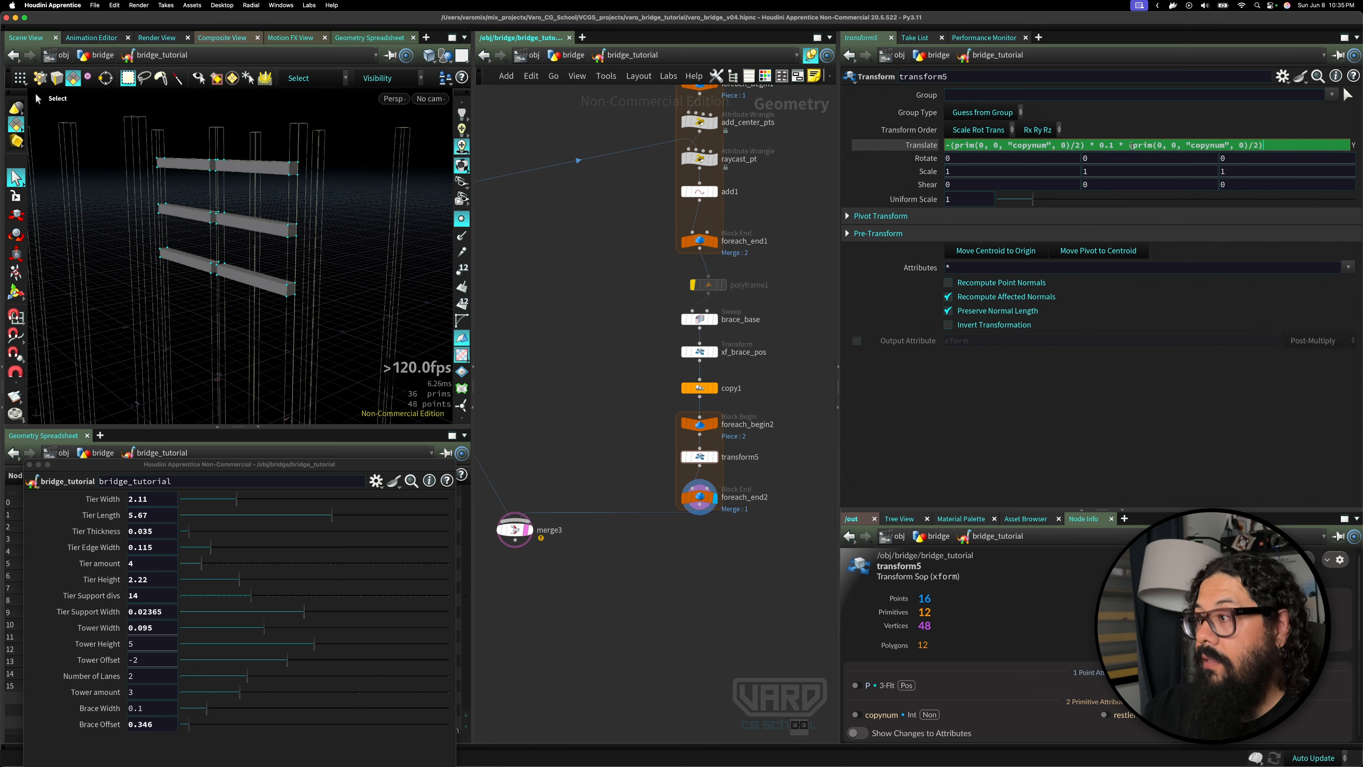
{"action": "key", "text": "BackSpace"}
{"action": "key", "text": "BackSpace"}
{"action": "key", "text": "BackSpace"}
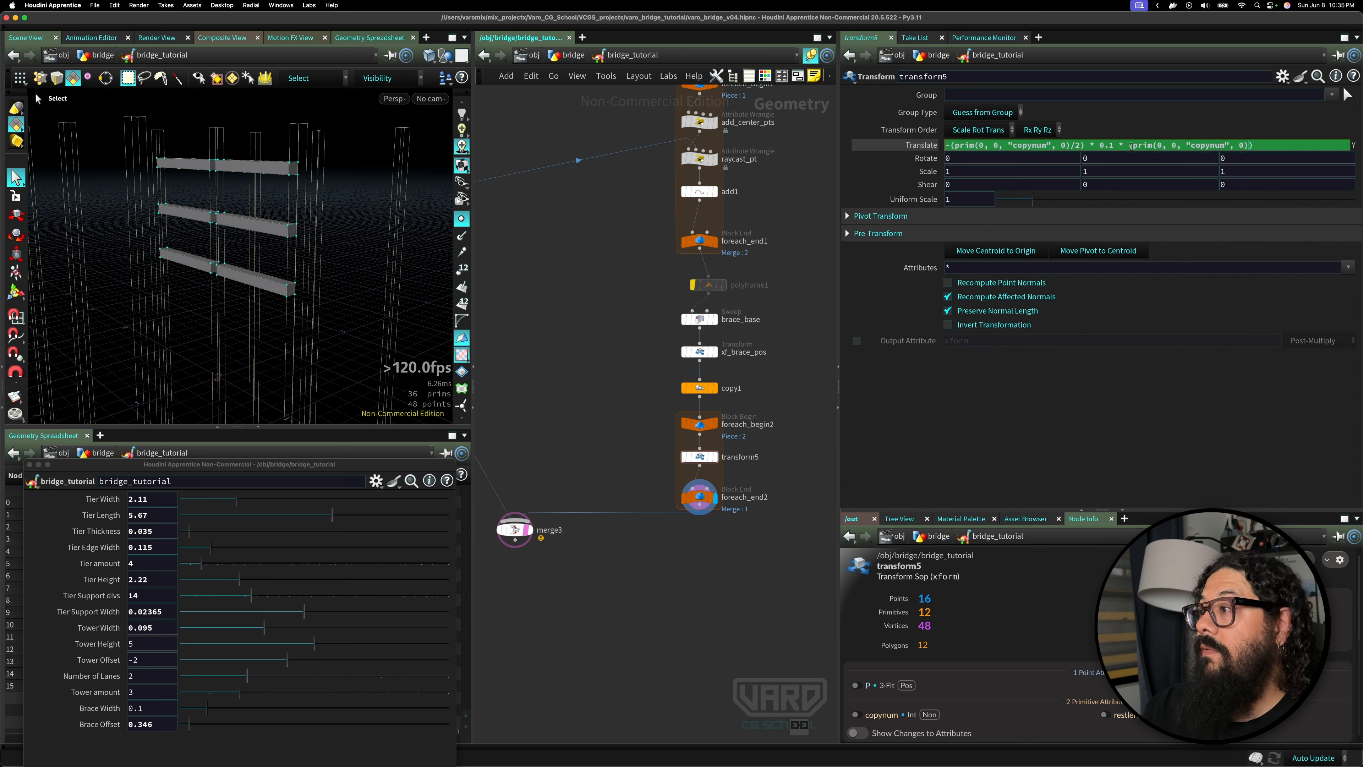
{"action": "key", "text": "Return"}
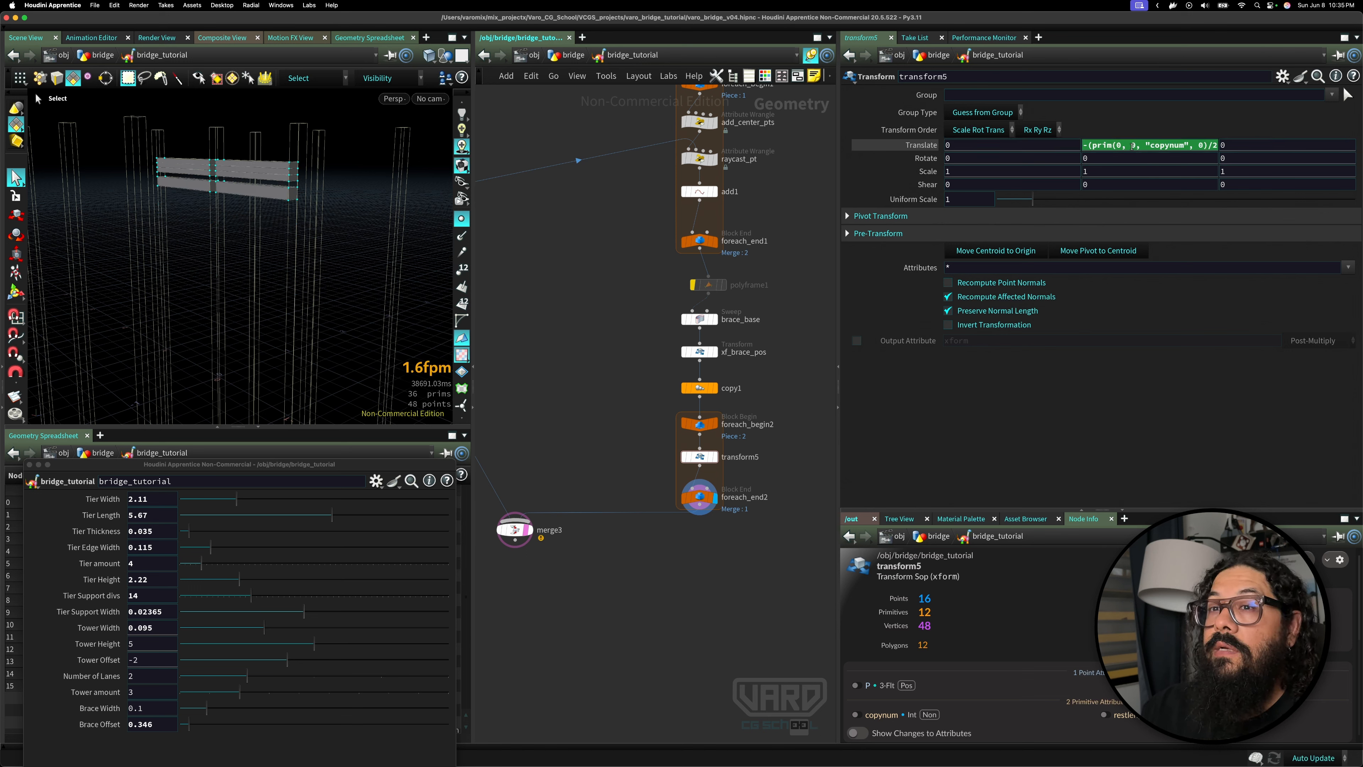
- Widen the parameter pane and set the multiplier in the Y translation expression to 0.3
{"action": "left_click", "coordinate": [1154, 146]}
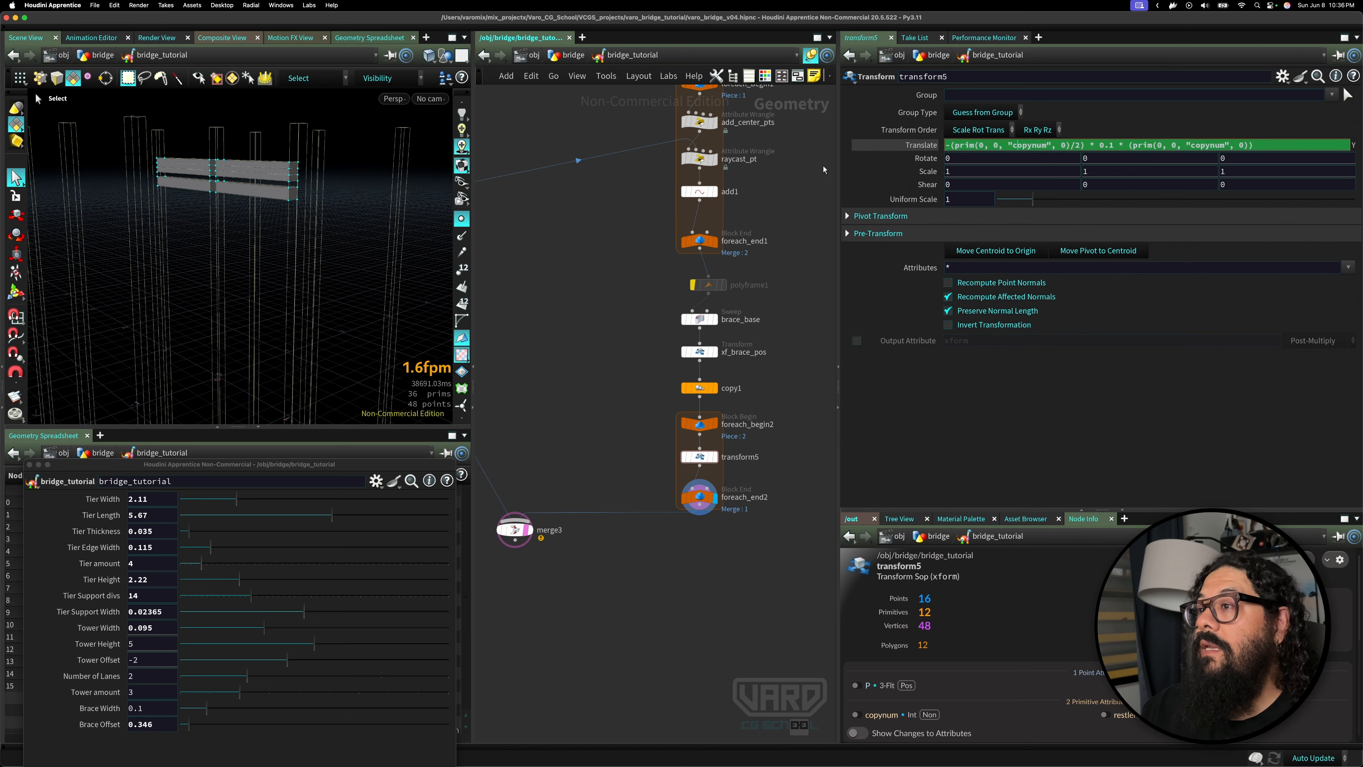
{"action": "left_click_drag", "start_coordinate": [839, 169], "coordinate": [710, 170]}
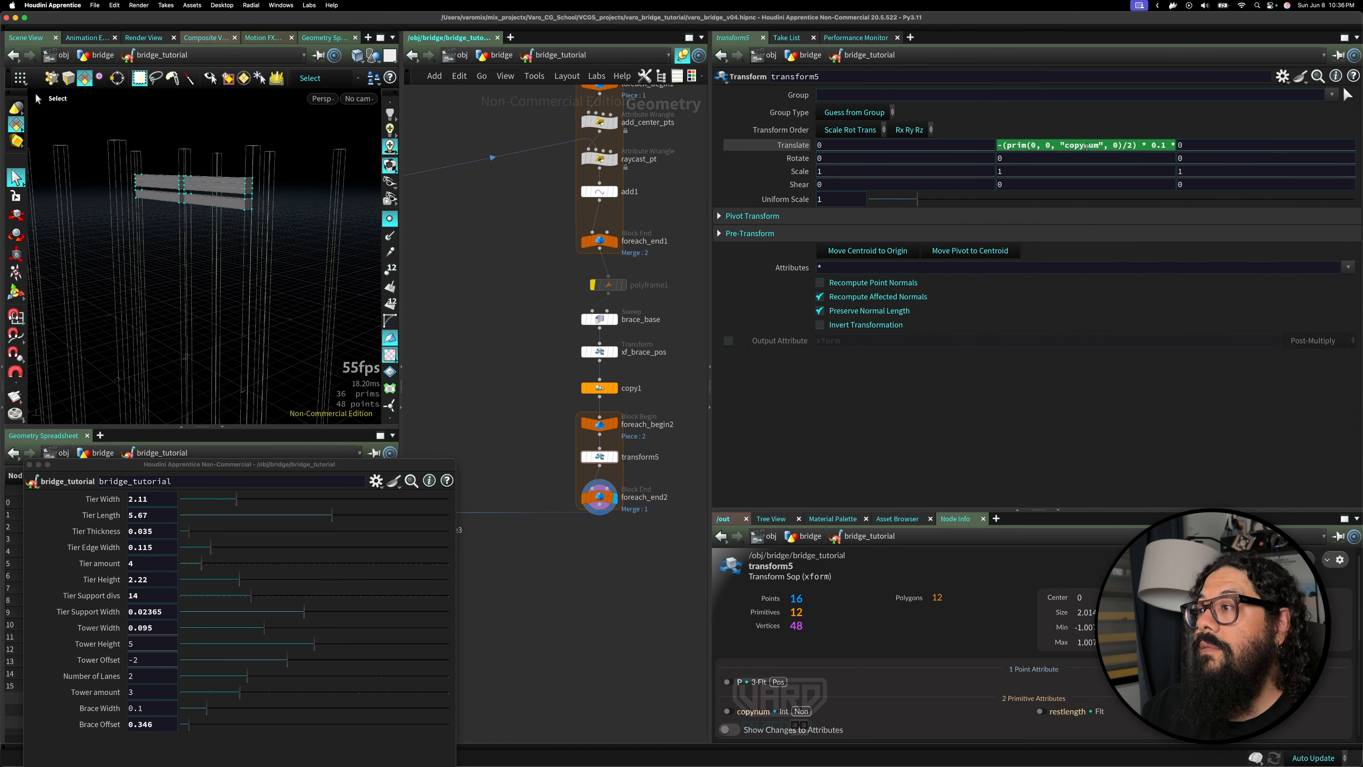
{"action": "left_click", "coordinate": [1086, 145]}
{"action": "double_click", "coordinate": [983, 145]}
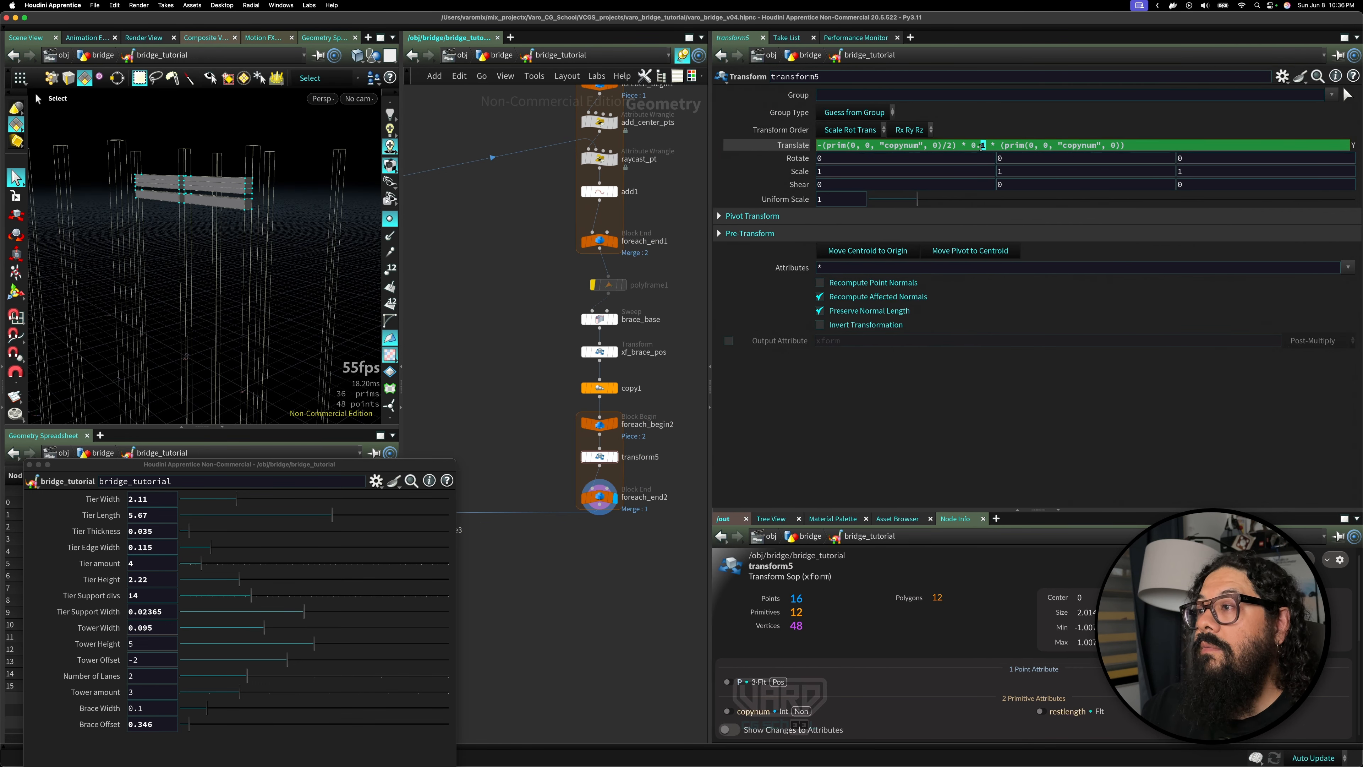
{"action": "type", "text": "3"}
{"action": "key", "text": "Return"}
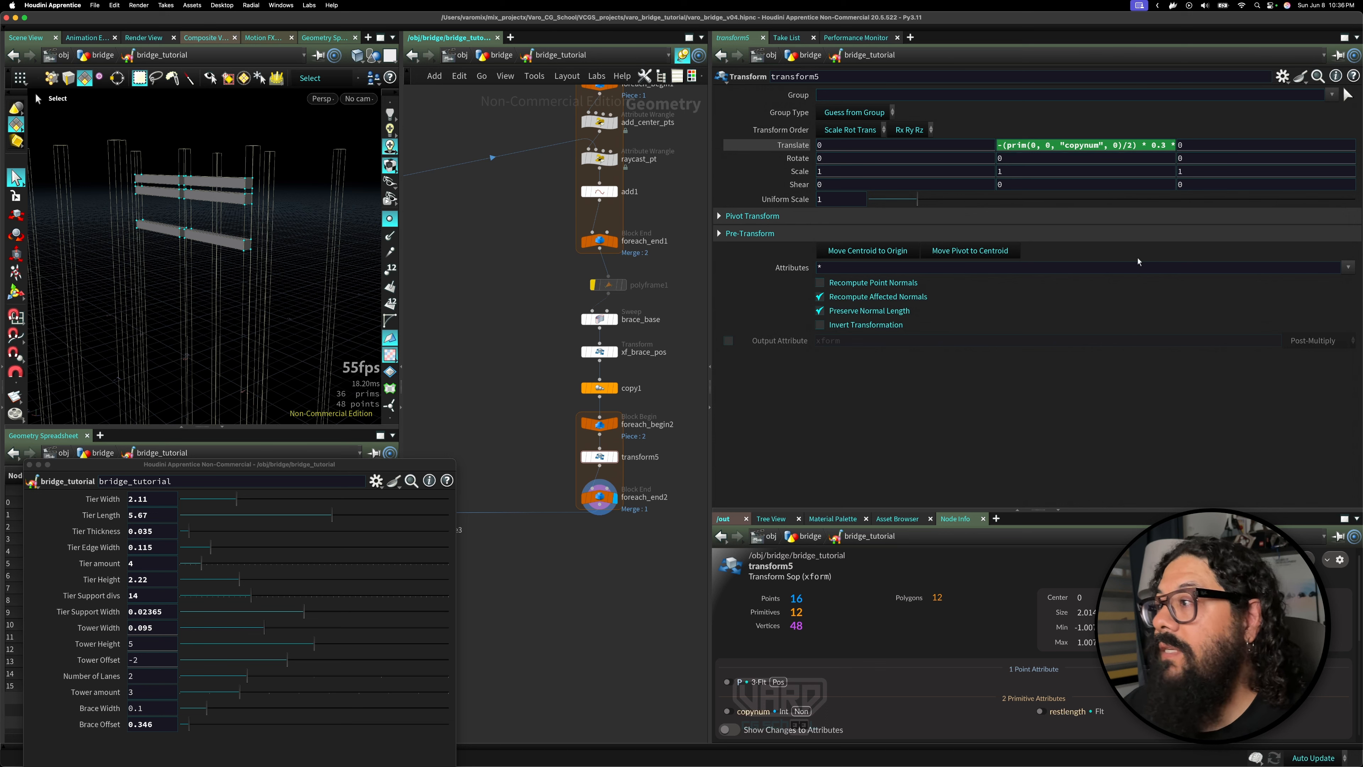
- Remove the redundant parentheses around the second prim call, leaving Y translation as -(prim(0, 0, "copynum", 0)/2) * 0.3 * prim(0, 0, "copynum", 0)
{"action": "left_click", "coordinate": [1129, 146]}
{"action": "double_click", "coordinate": [982, 145]}
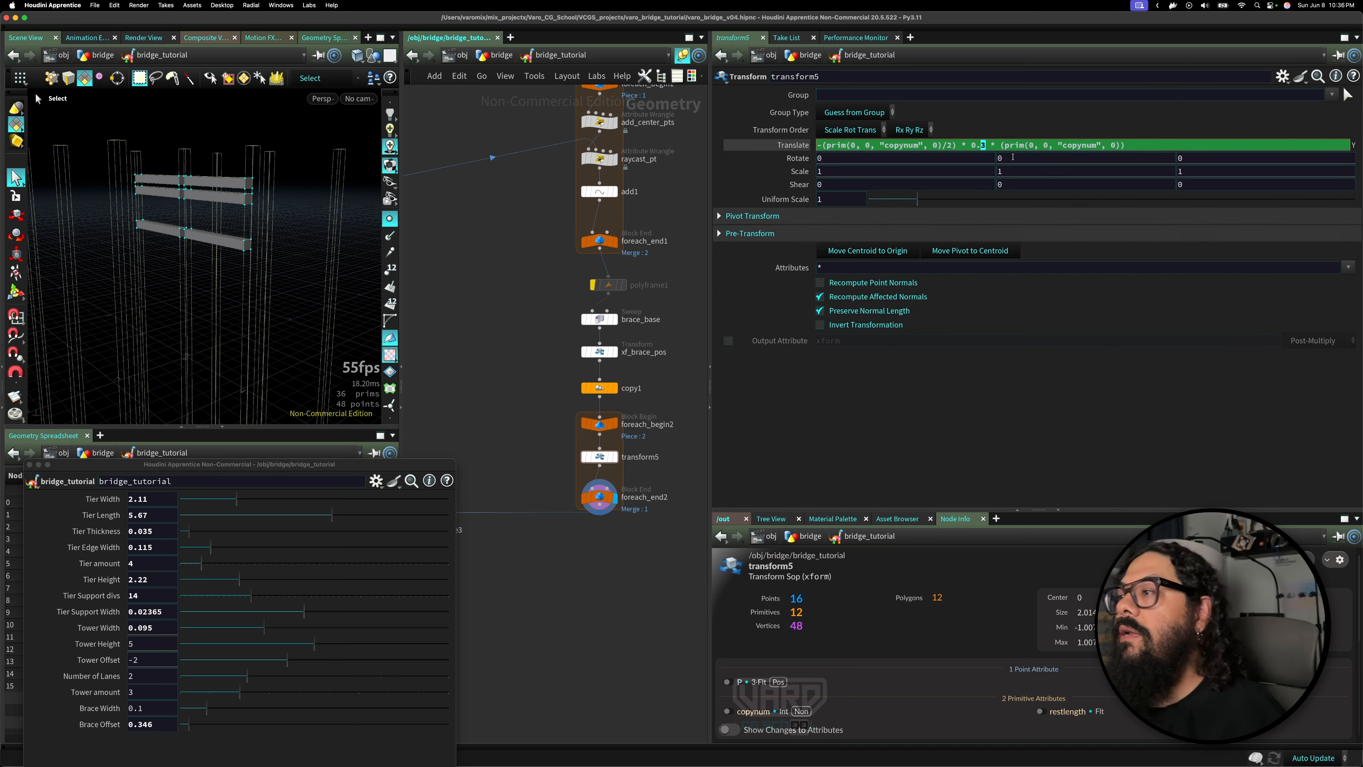
{"action": "left_click", "coordinate": [1006, 144]}
{"action": "key", "text": "BackSpace"}
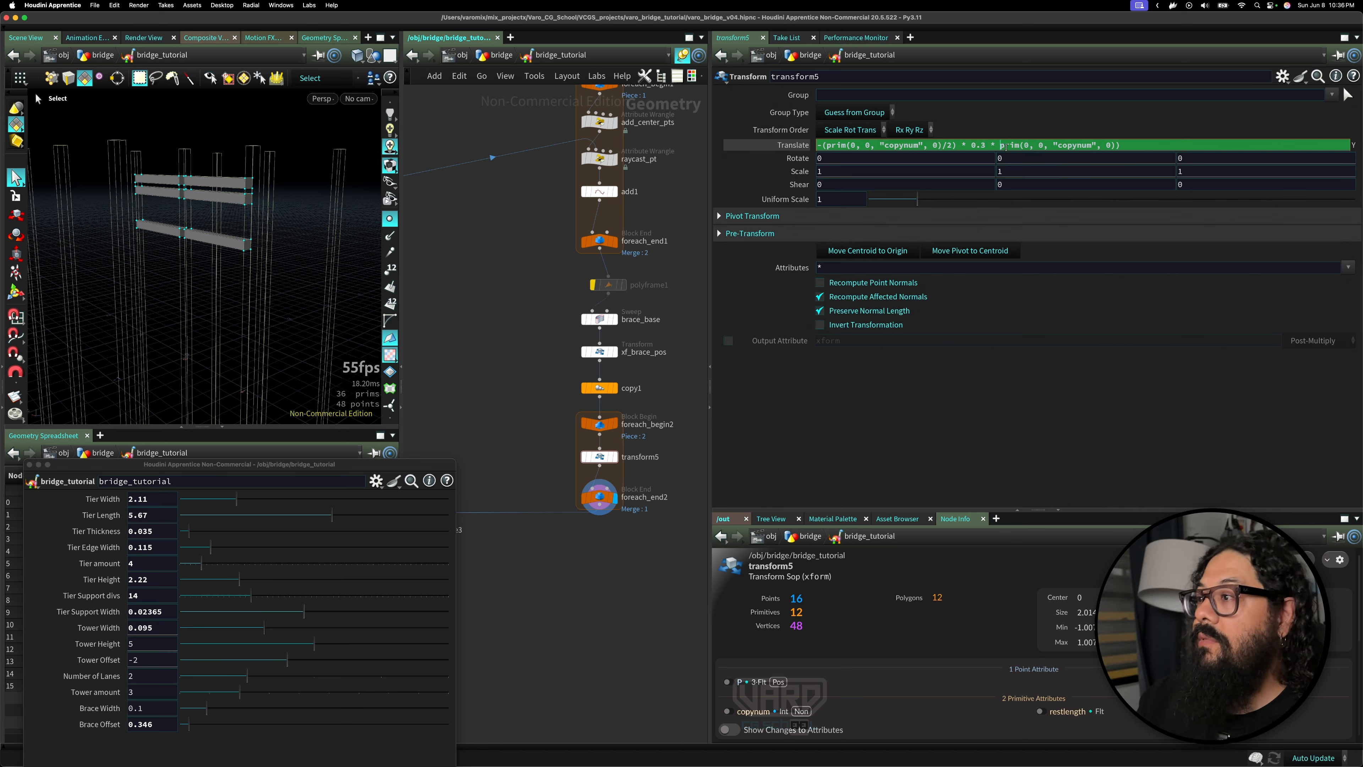
{"action": "key", "text": "Delete"}
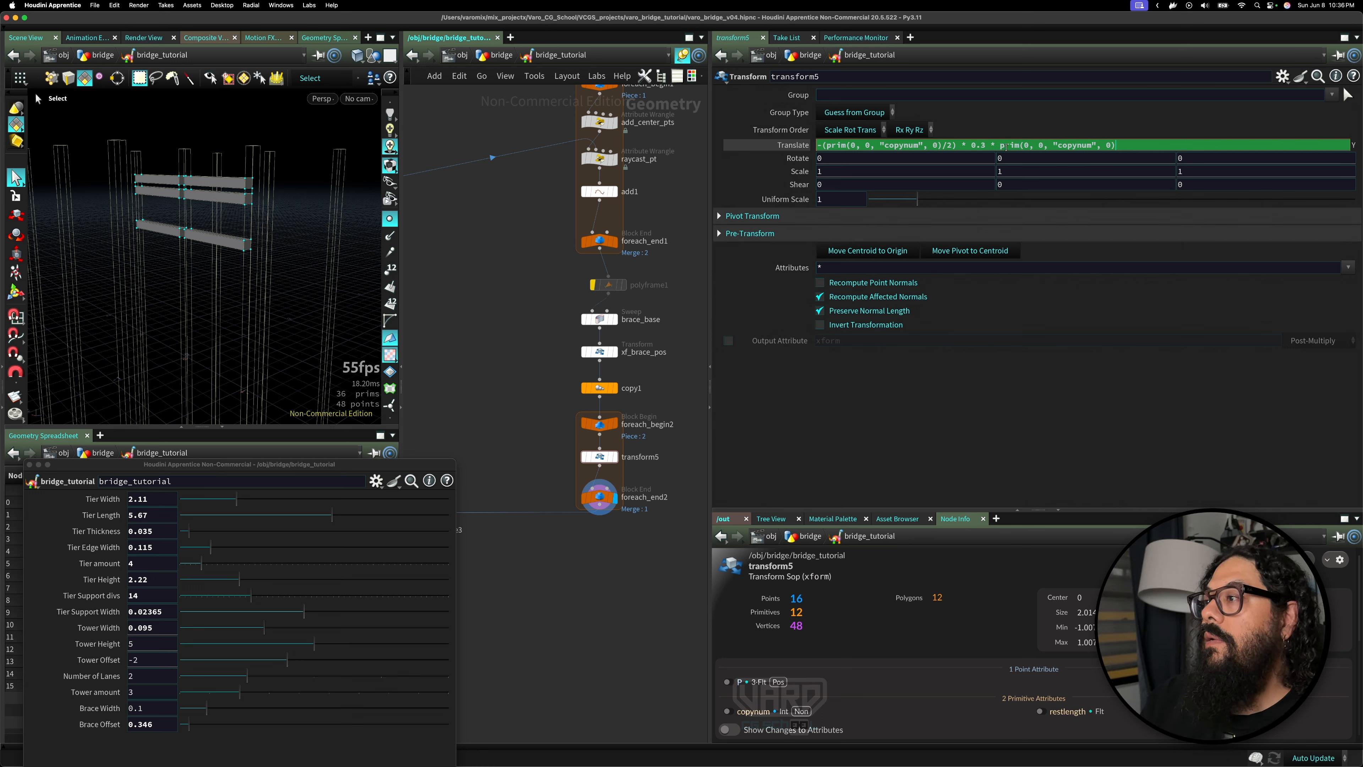
{"action": "key", "text": "Return"}
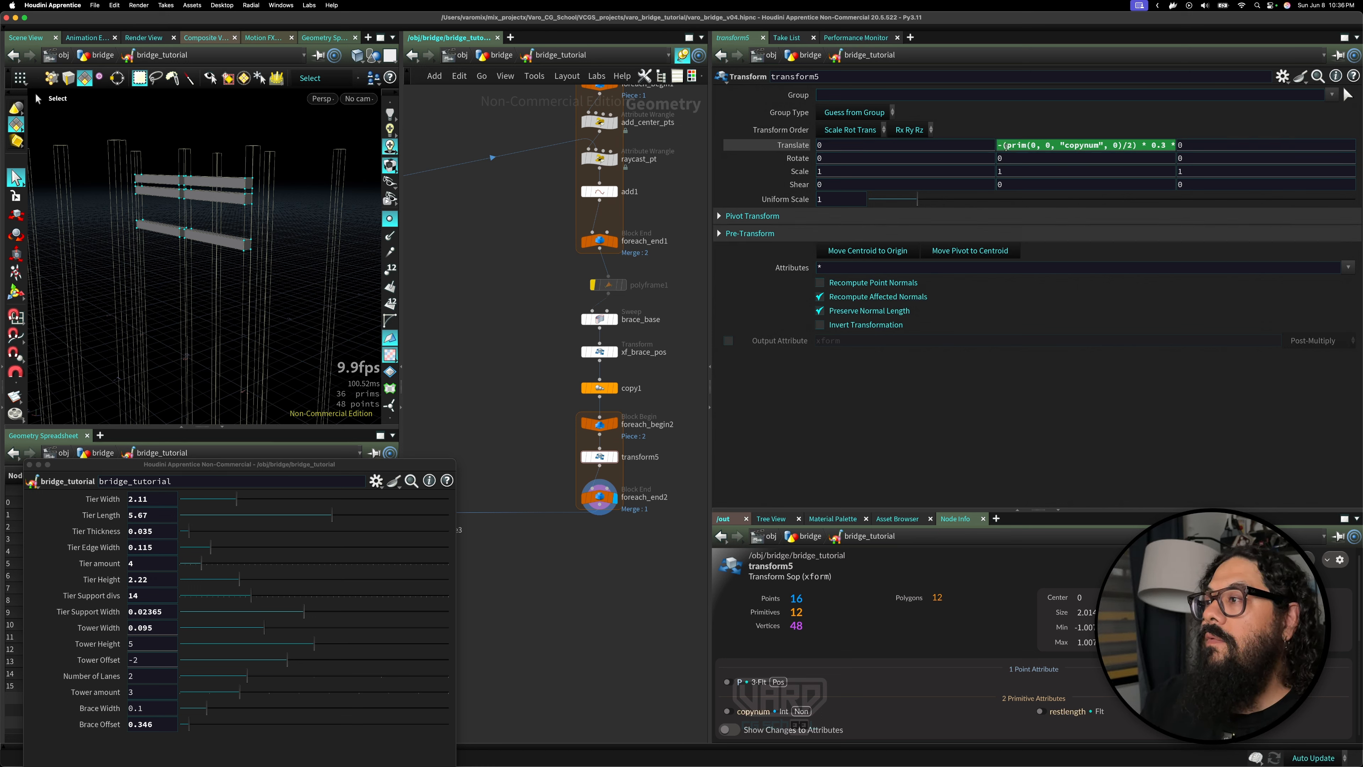
{"action": "left_click", "coordinate": [1098, 145]}
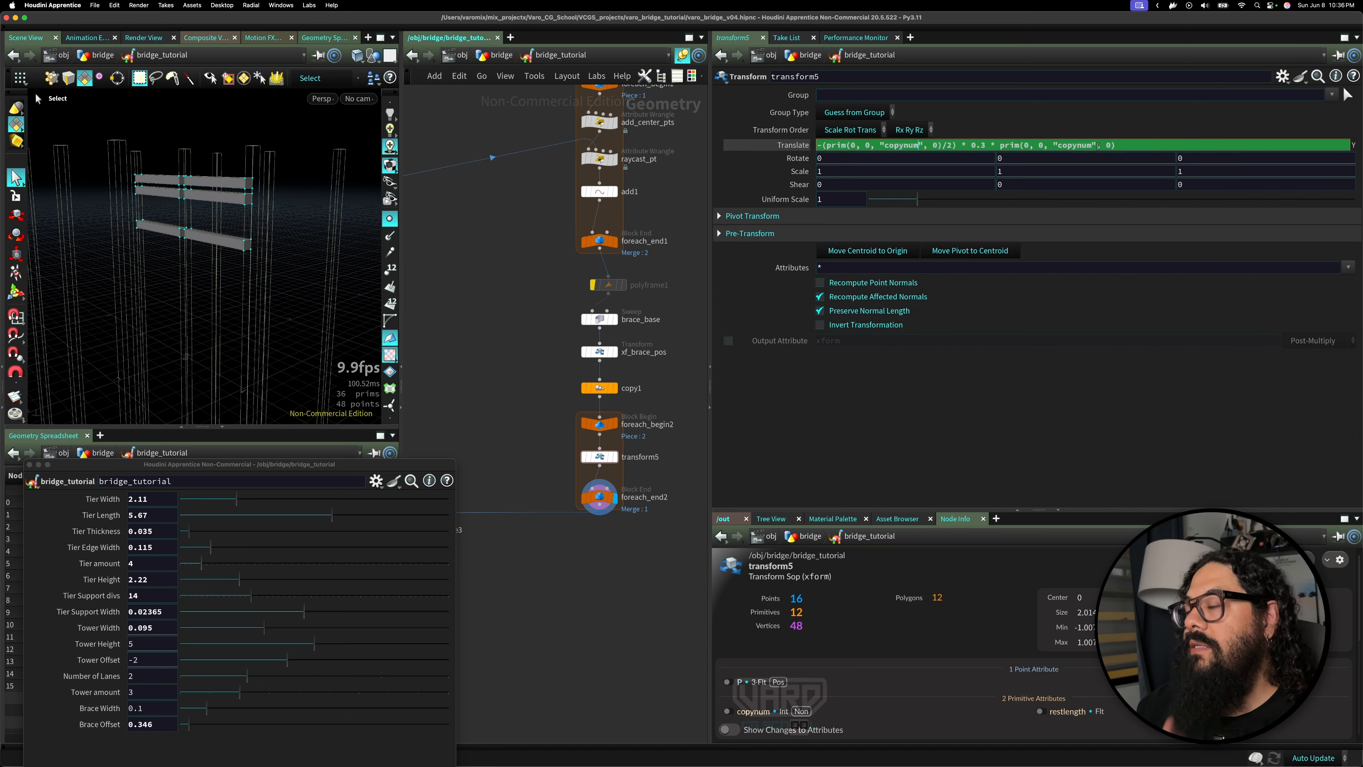
{"action": "left_click", "coordinate": [971, 145]}
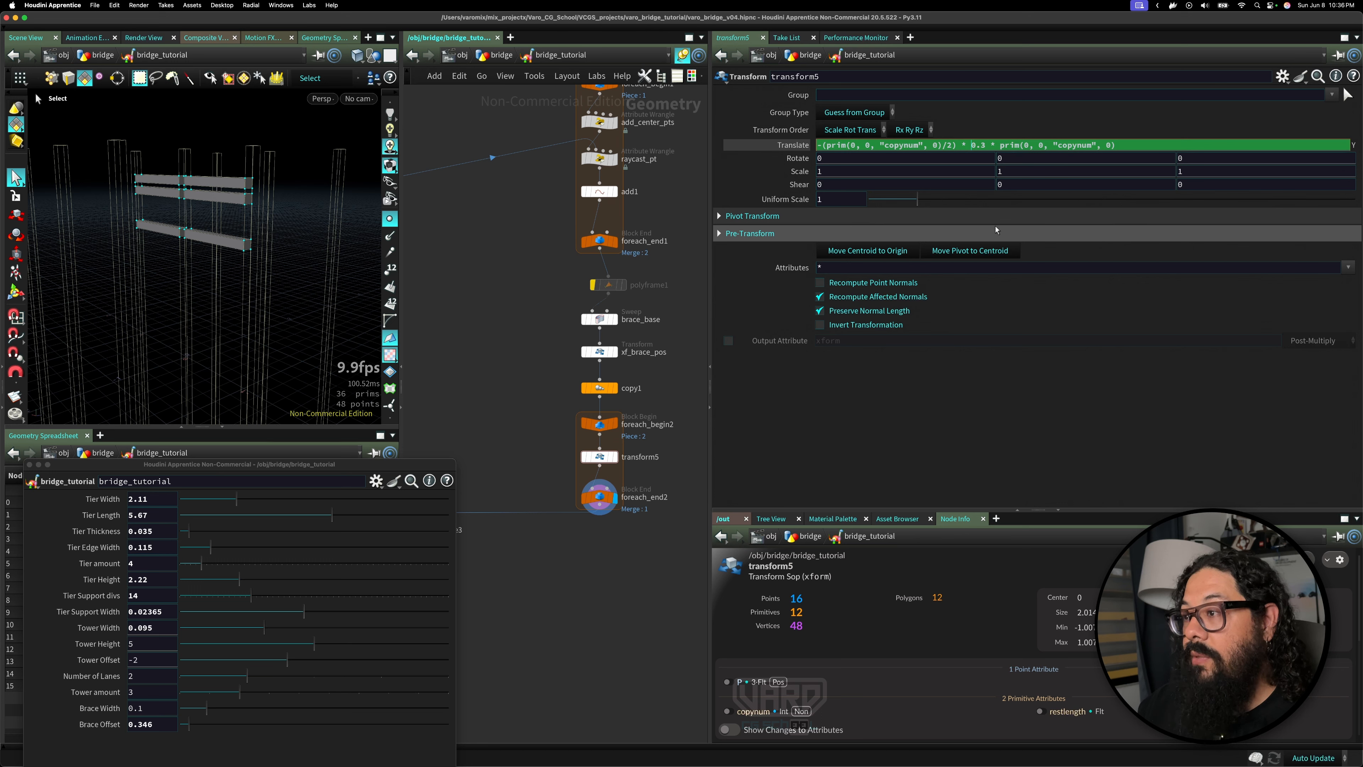
{"action": "left_click", "coordinate": [514, 271]}
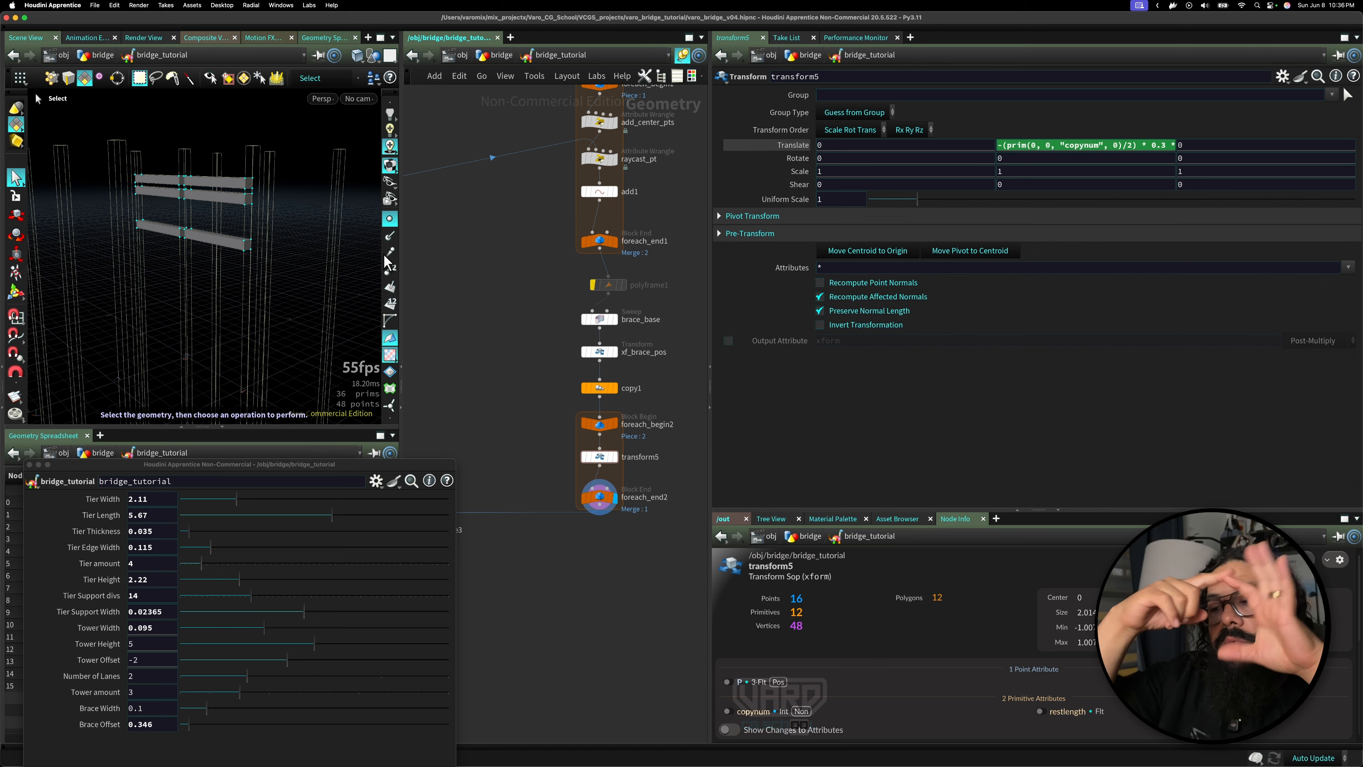
- Set the Transform's Y pivot translation to bbox(0, D_YMAX) so each brace pivots from its upper edge
{"action": "left_click", "coordinate": [752, 217]}
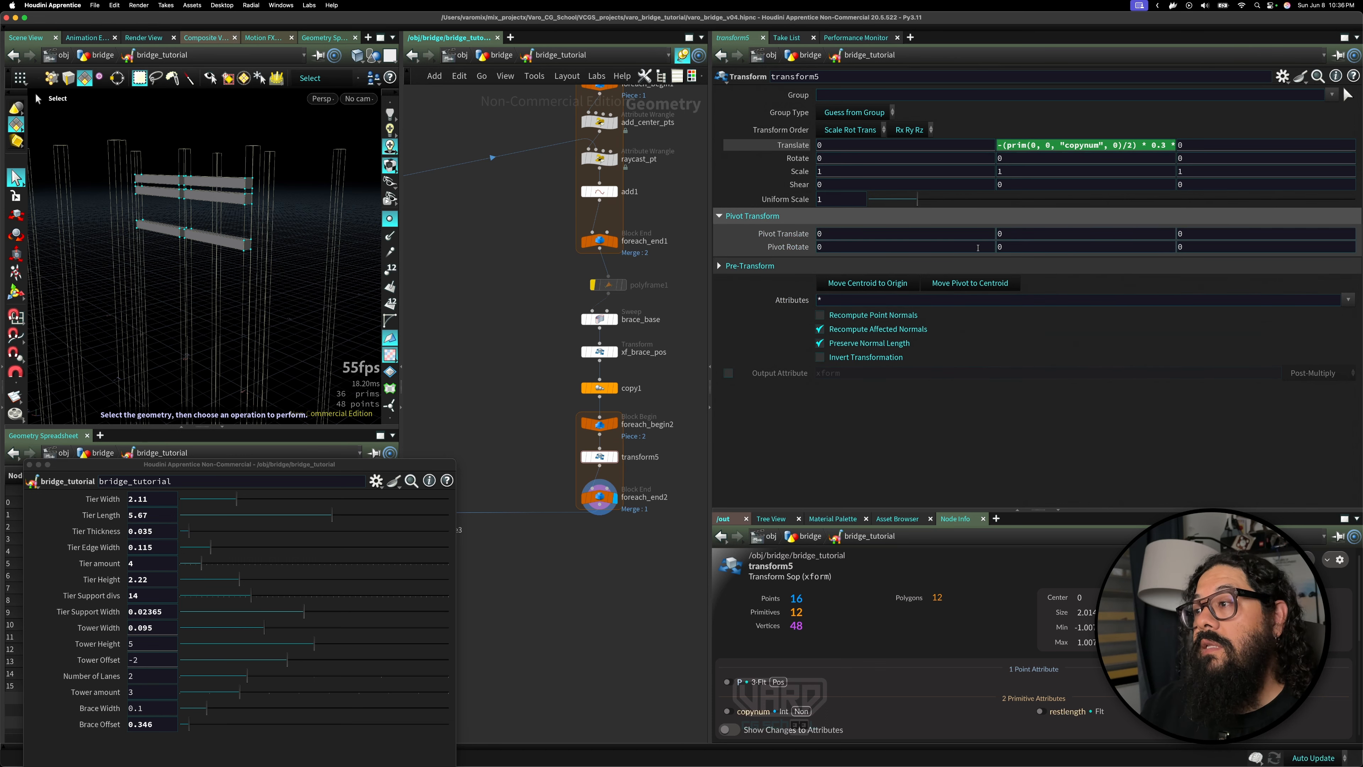
{"action": "left_click", "coordinate": [1035, 236]}
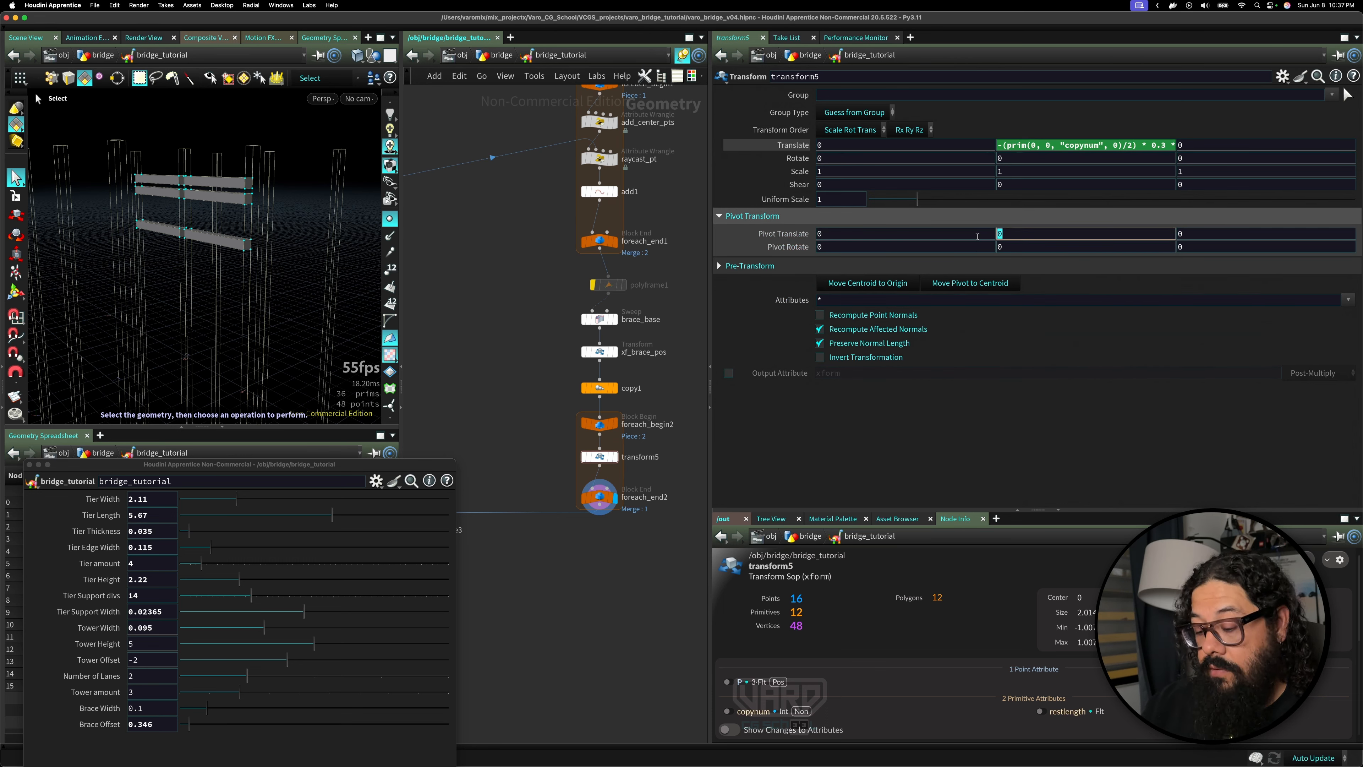
{"action": "type", "text": "bbox"}
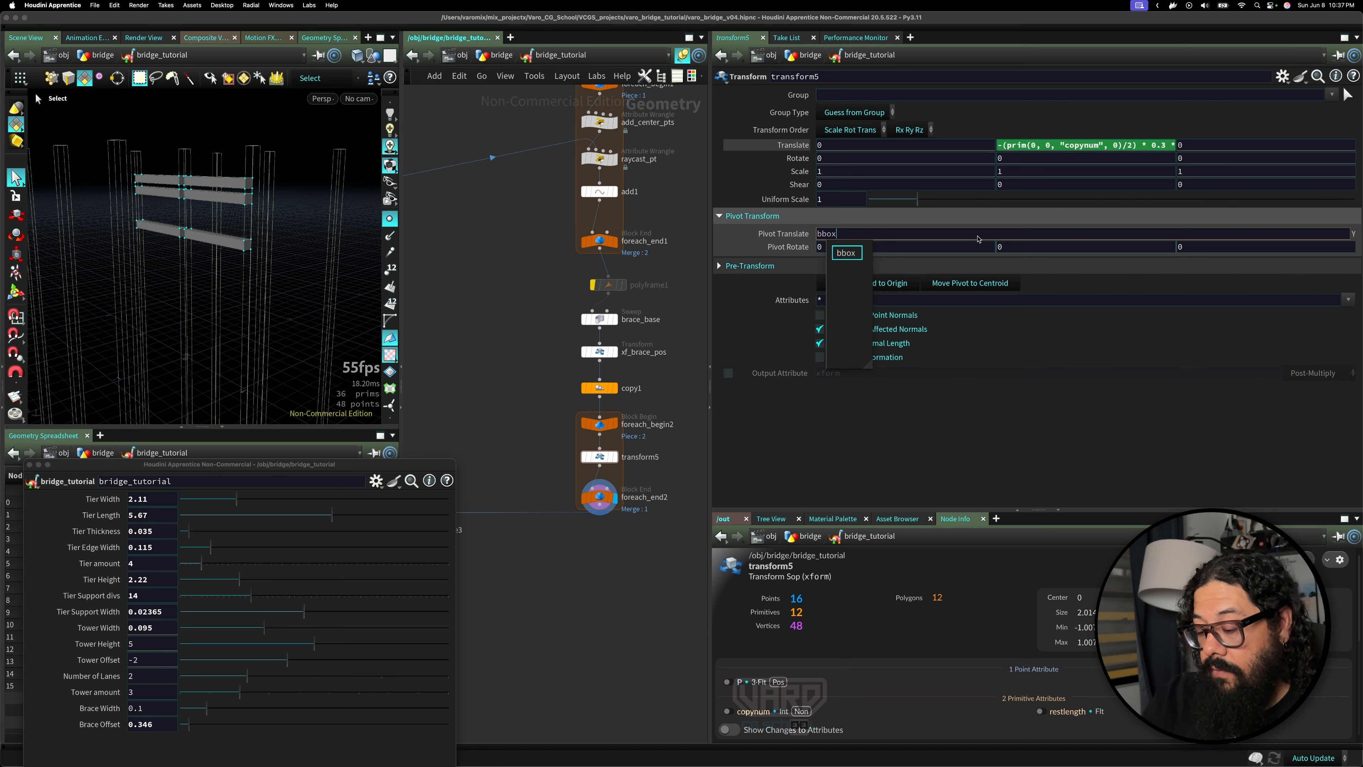
{"action": "type", "text": " ("}
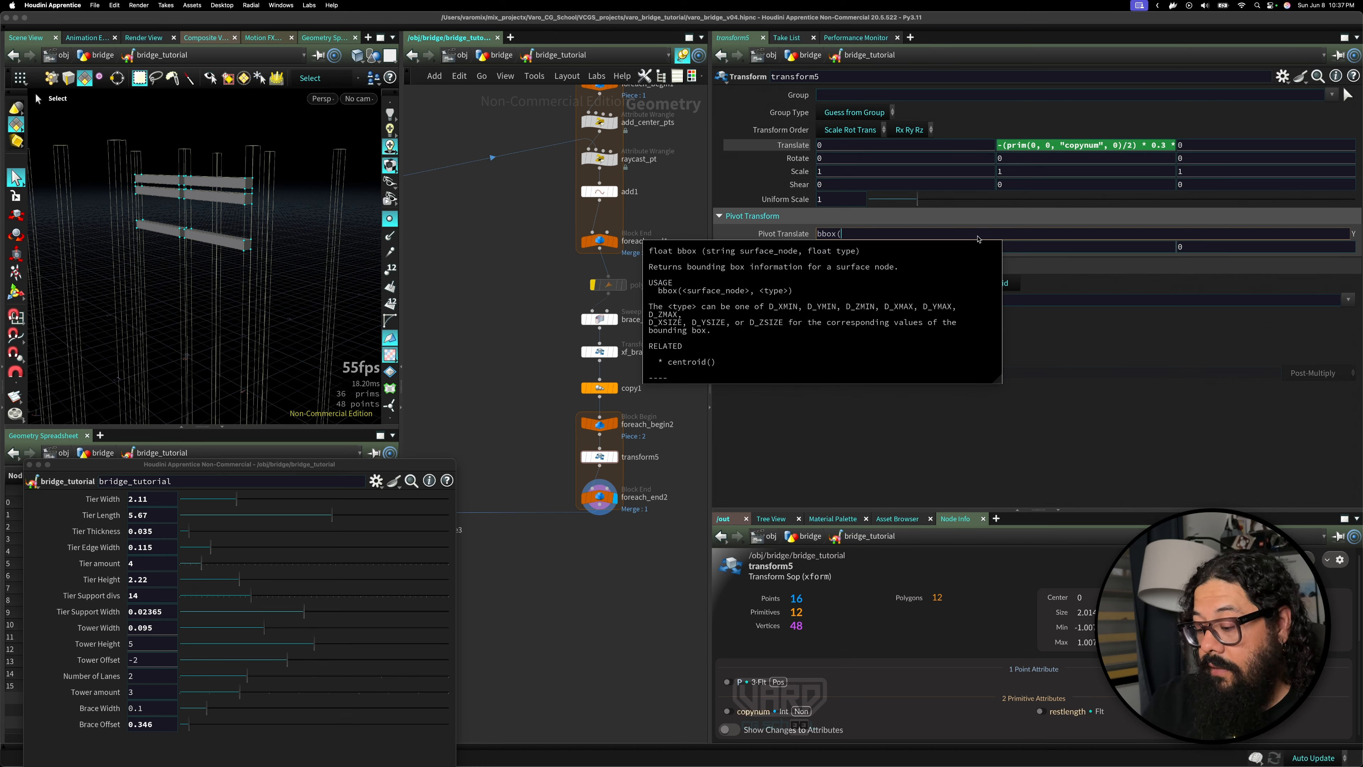
{"action": "type", "text": "0,"}
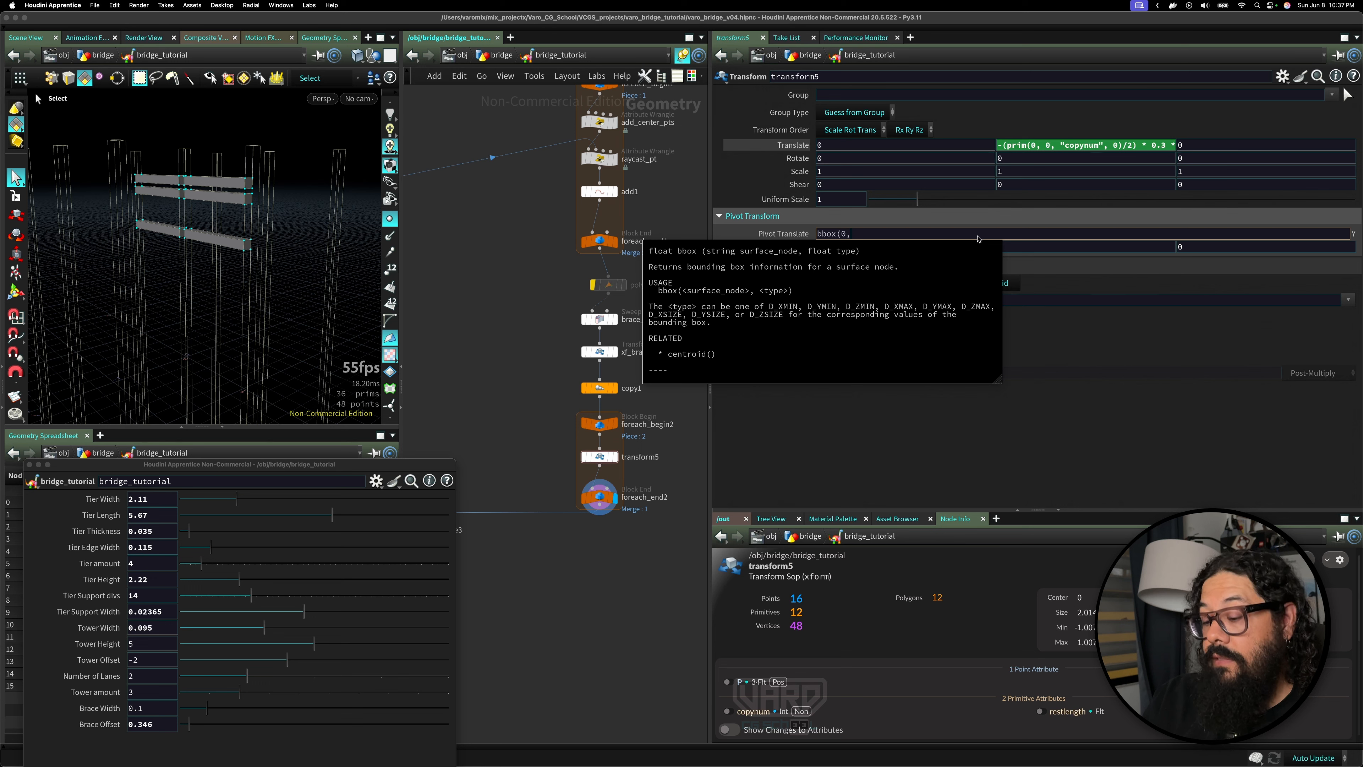
{"action": "type", "text": " D_YMAC"}
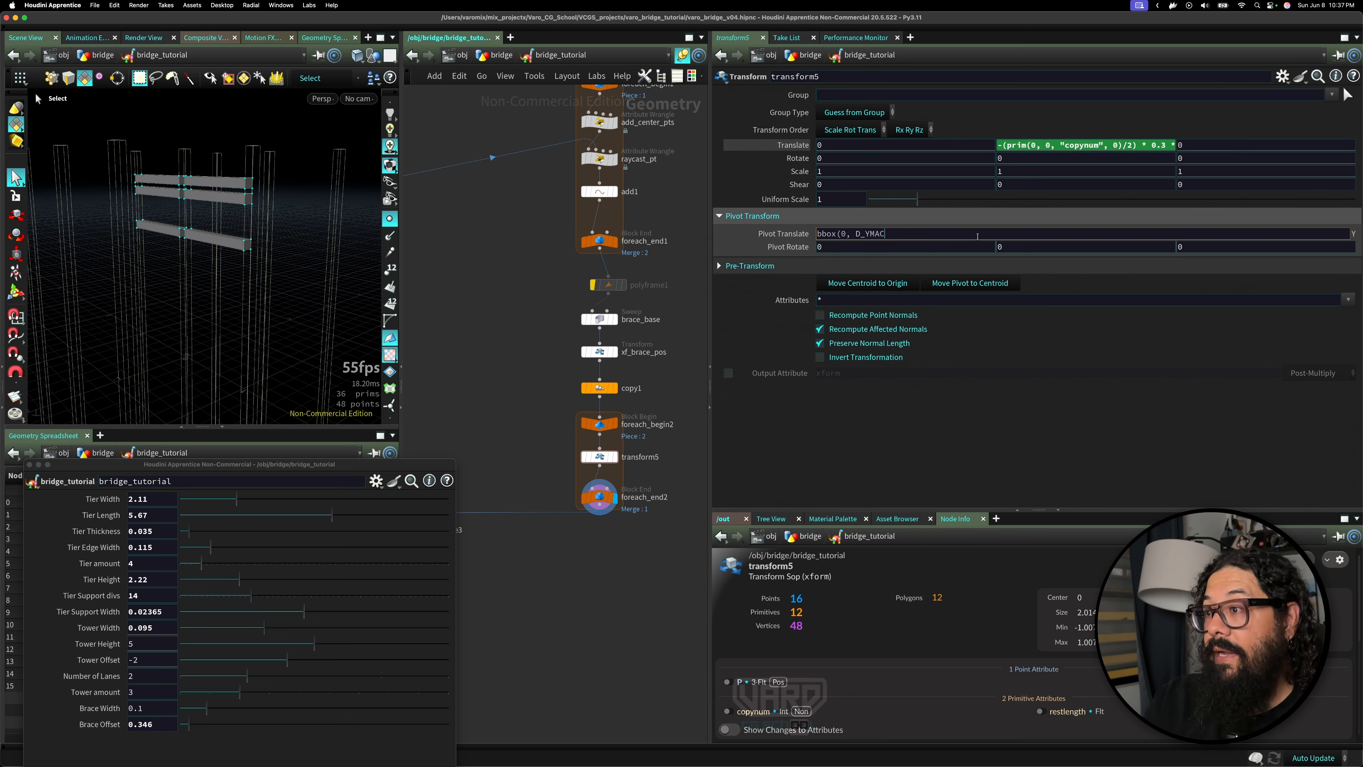
{"action": "key", "text": "BackSpace"}
{"action": "type", "text": "X)"}
{"action": "key", "text": "Return"}
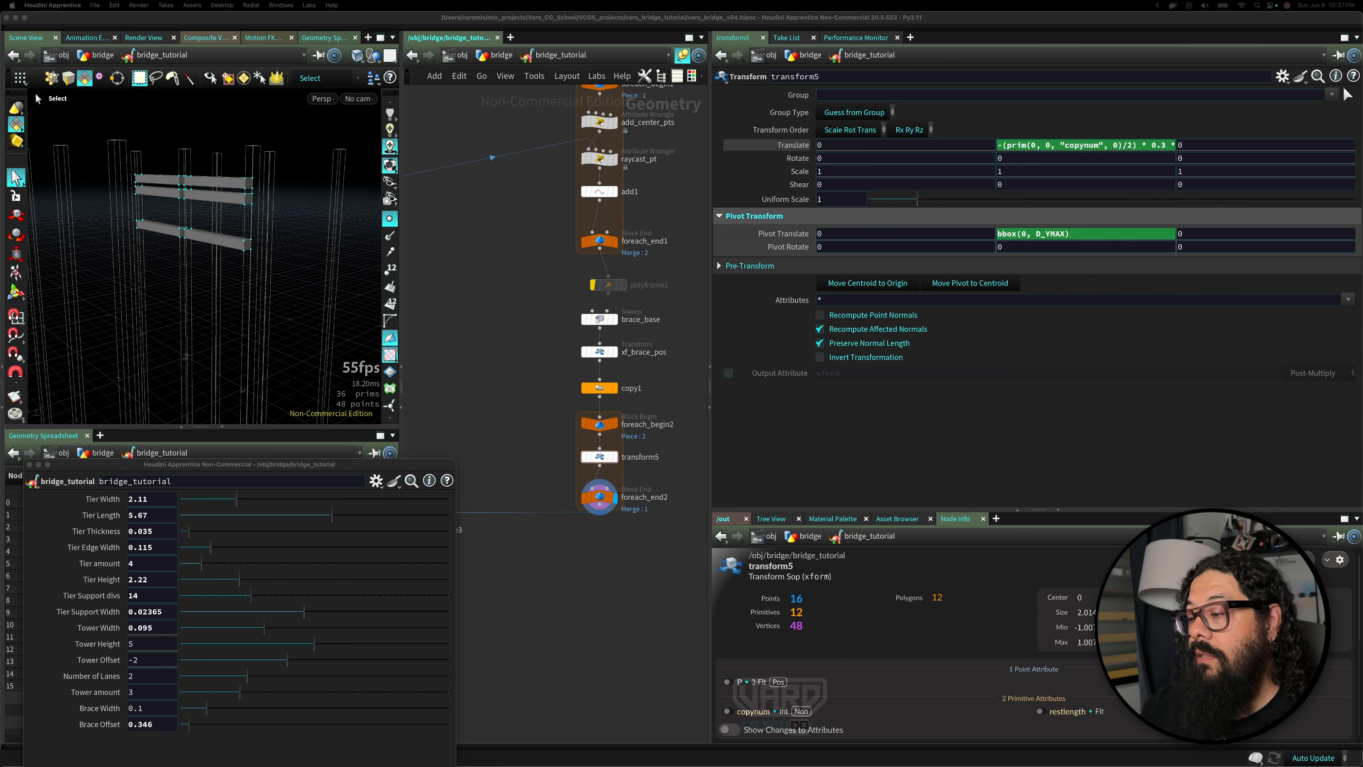
{"action": "left_click", "coordinate": [488, 434]}
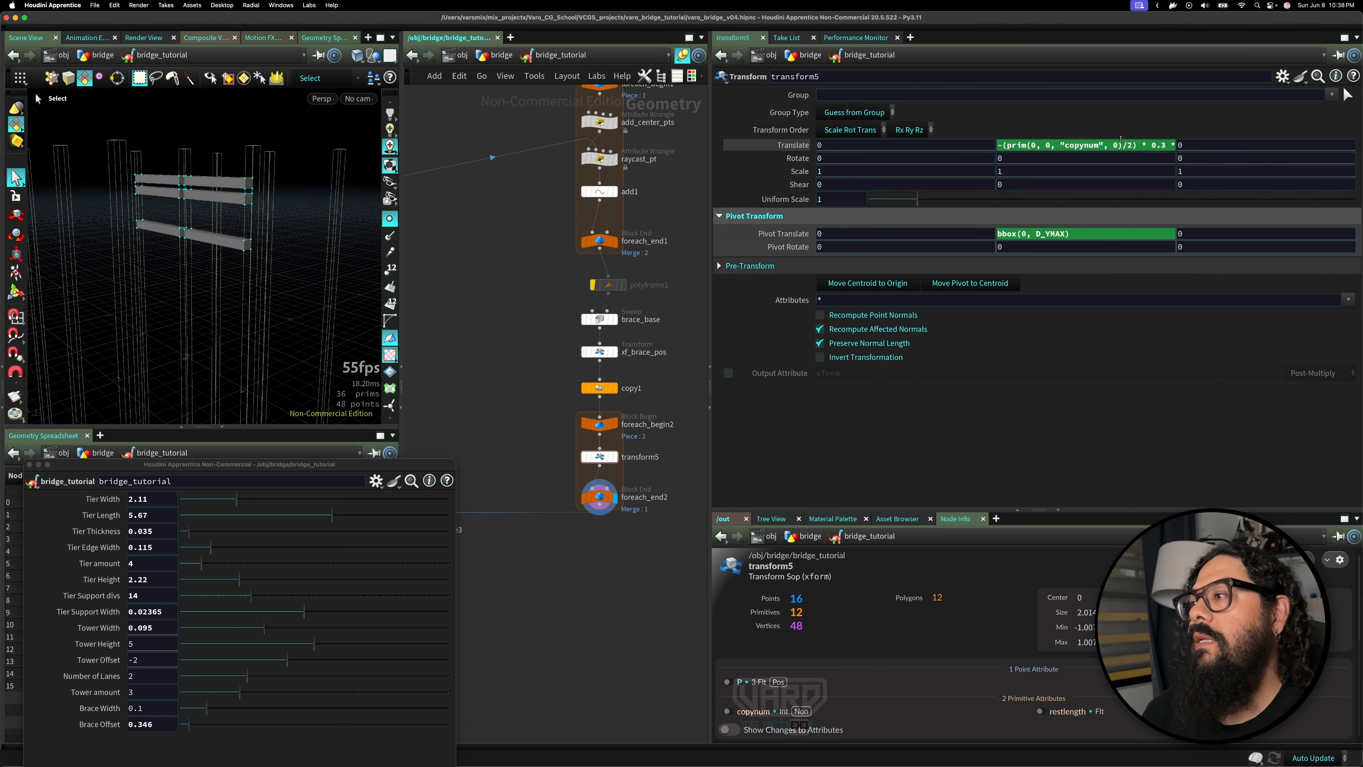
- Reuse the copy-number term from the translation as the Transform's Y scale: (prim(0, 0, "copynum", 0)/2)
{"action": "left_click", "coordinate": [1058, 144]}
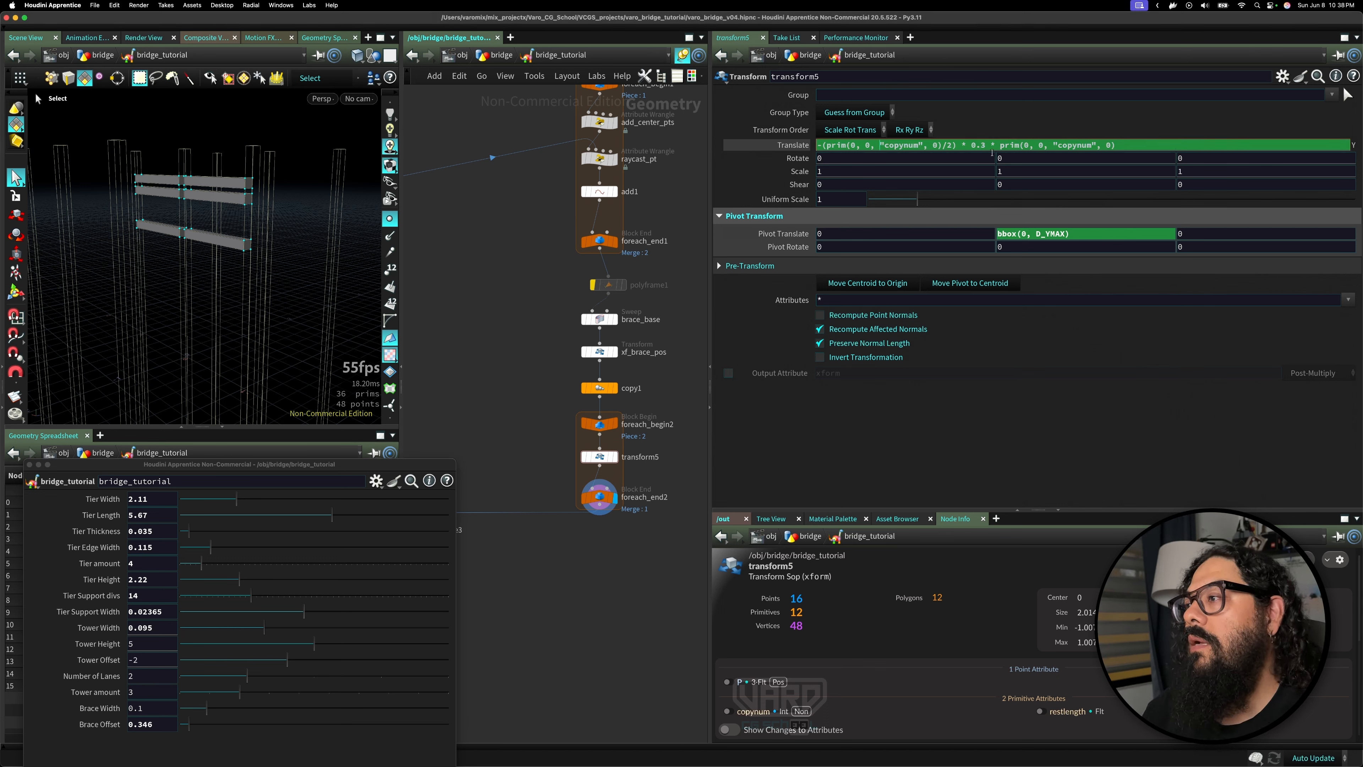
{"action": "left_click", "coordinate": [1018, 174]}
{"action": "type", "text": "(prim(0, 0, \"copynum\", 0)/2)"}
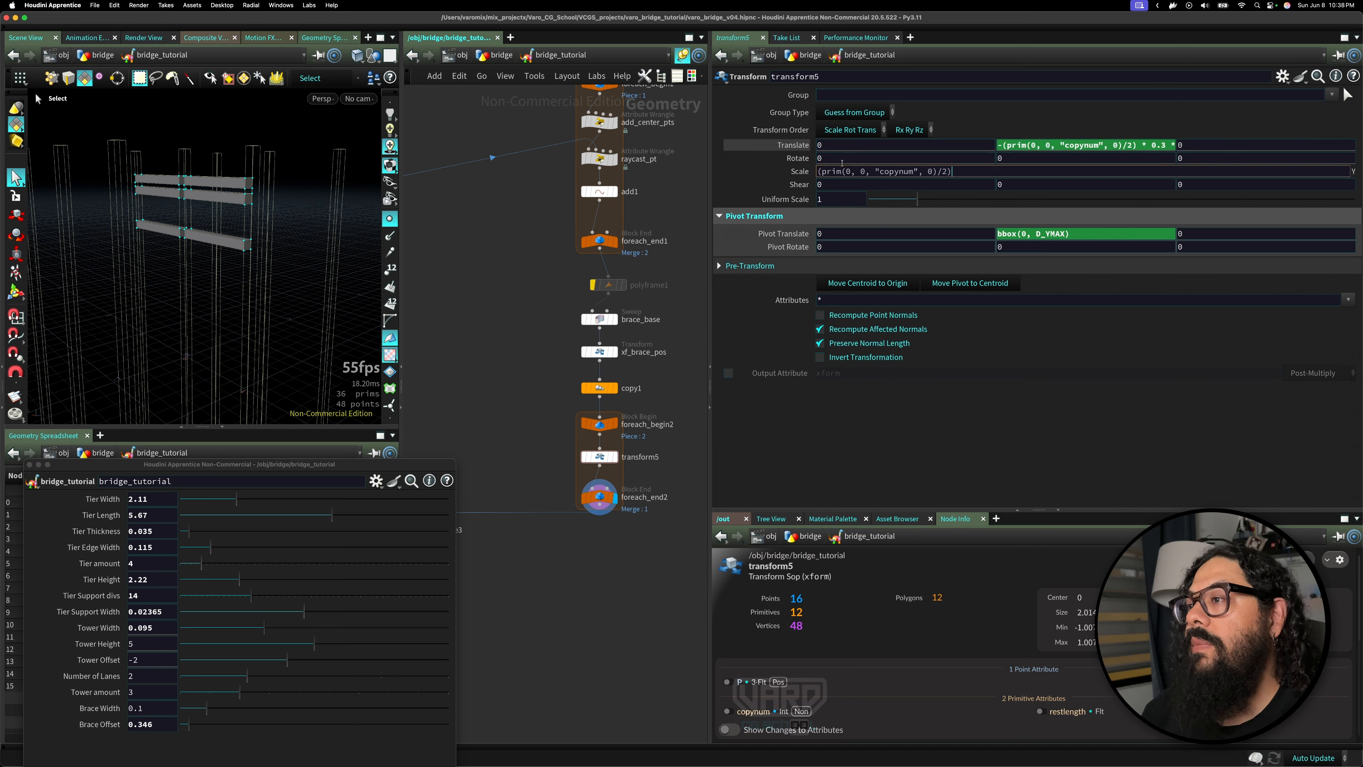
{"action": "key", "text": "Return"}
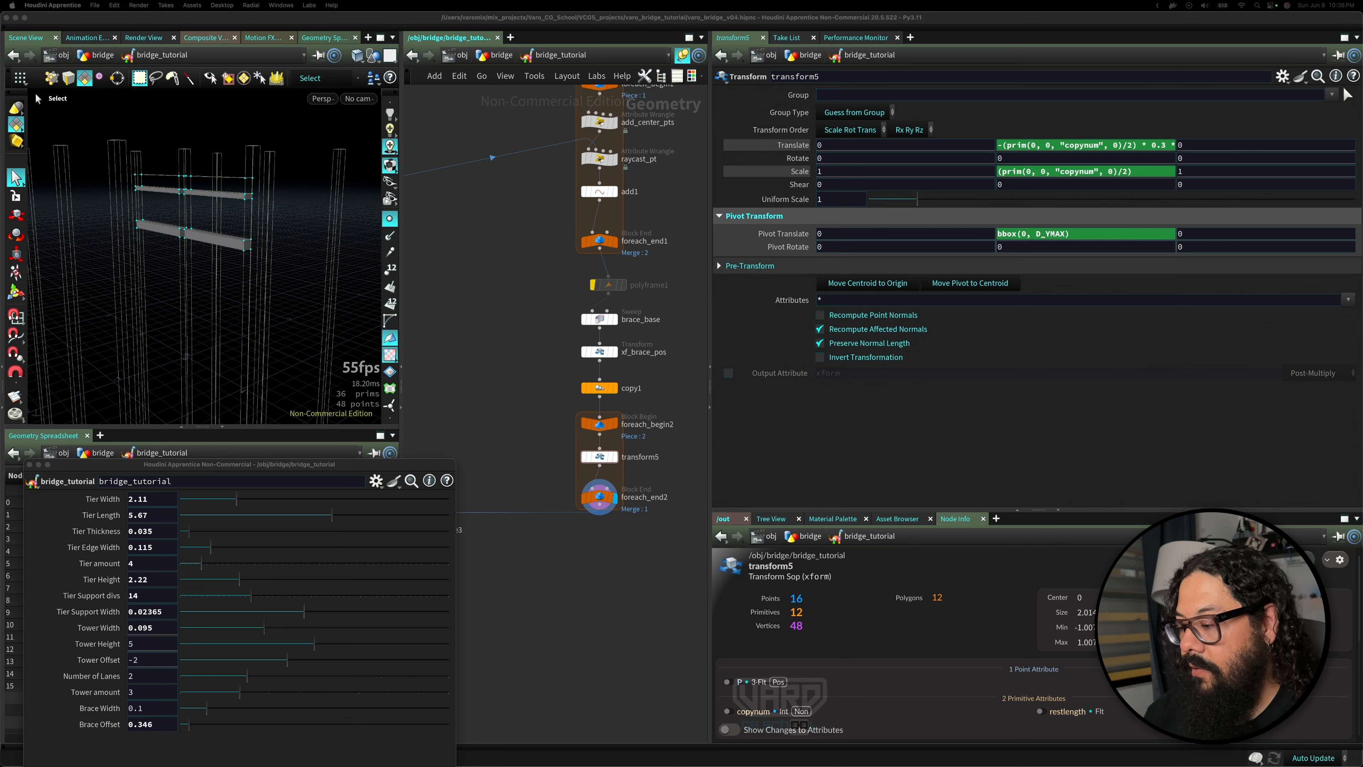
- Offset the Y scale expression by 0.2, making it (prim(0, 0, "copynum", 0)/2) + 0.2
{"action": "left_click", "coordinate": [1141, 170]}
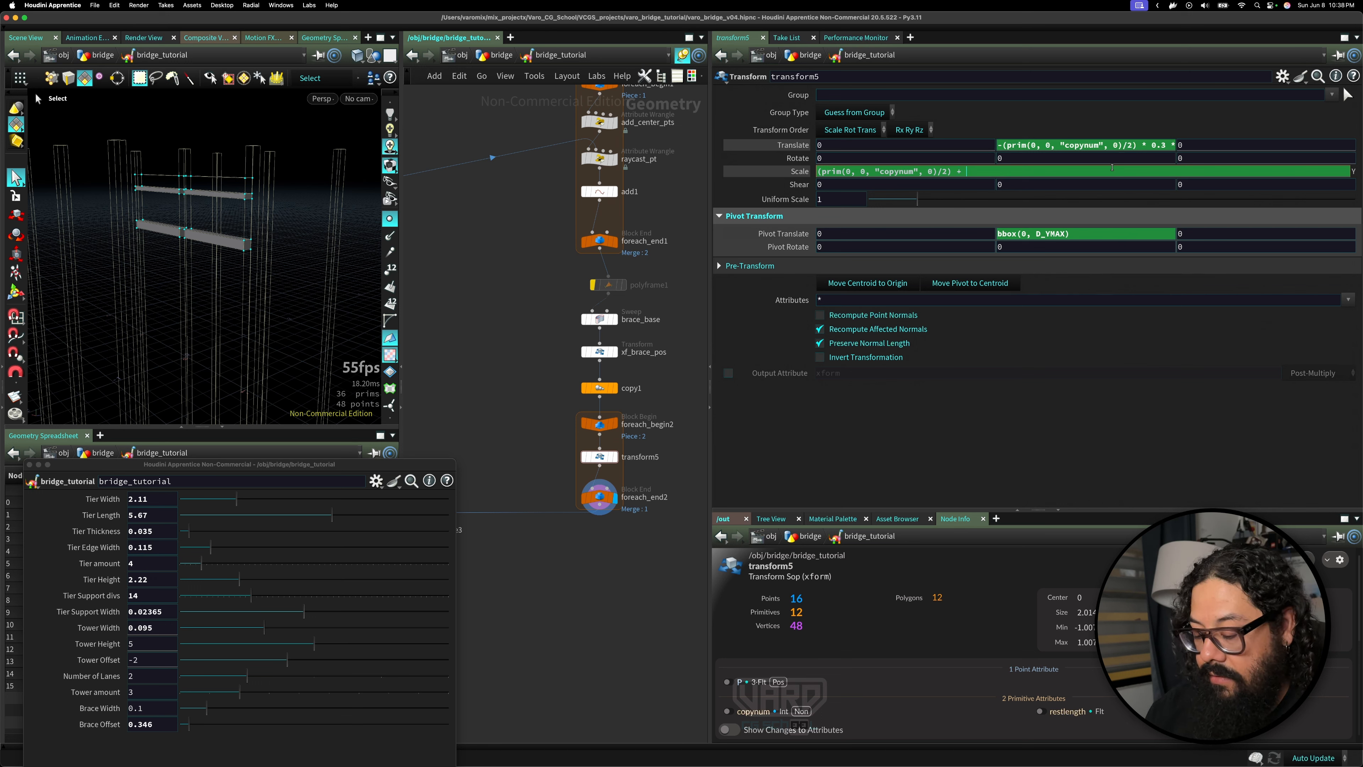
{"action": "type", "text": "0.2"}
{"action": "key", "text": "Return"}
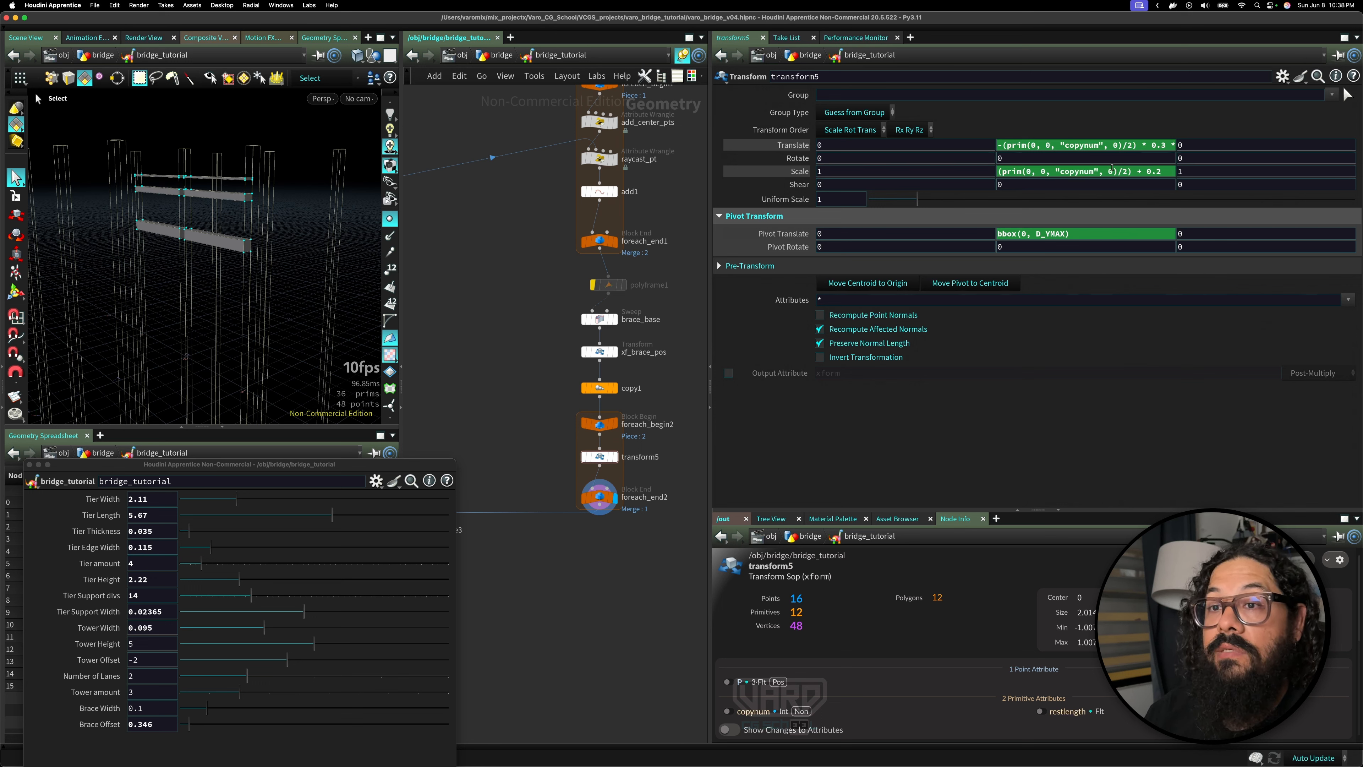
- Change the offset in the Transform's Y scale expression to 1, making it (prim(0, 0, "copynum", 0)/2) + 1
{"action": "left_click_drag", "start_coordinate": [1165, 172], "coordinate": [1148, 172]}
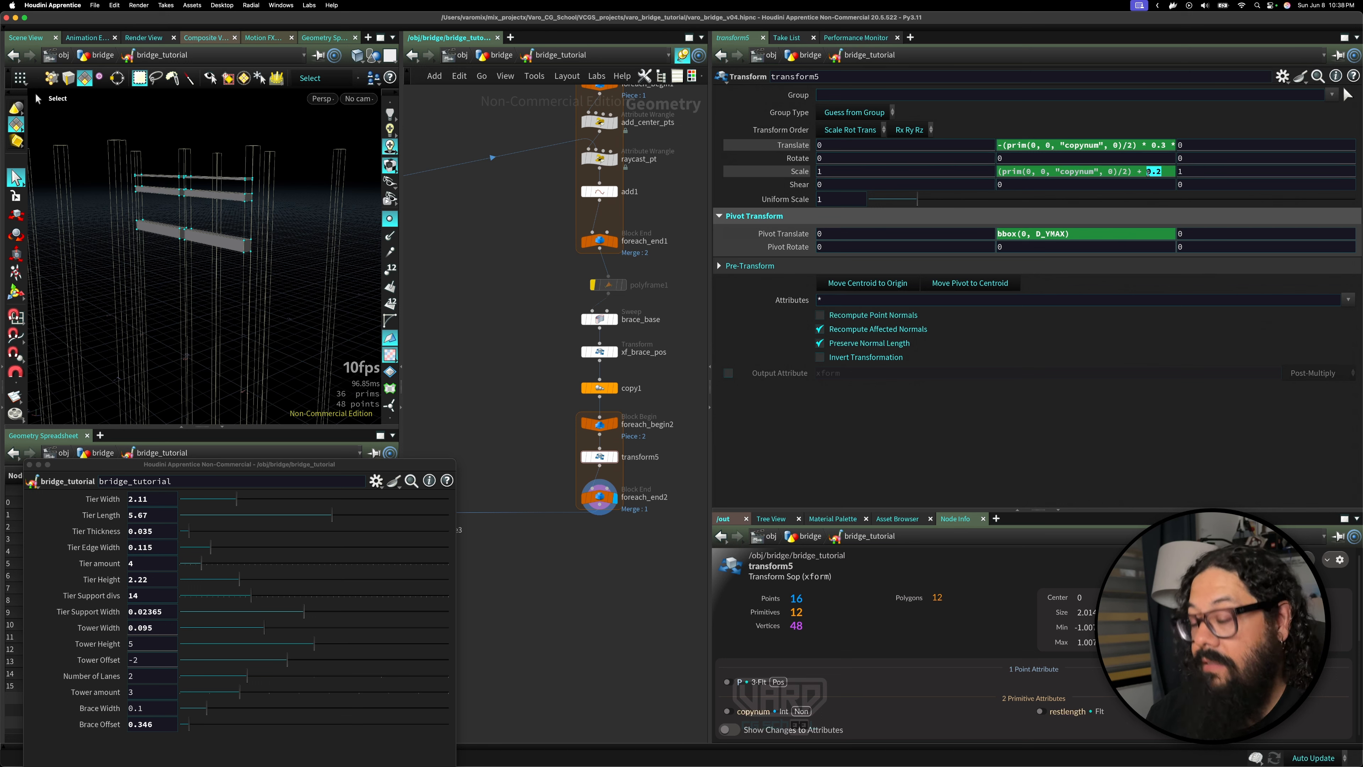
{"action": "type", "text": "1"}
{"action": "key", "text": "Return"}
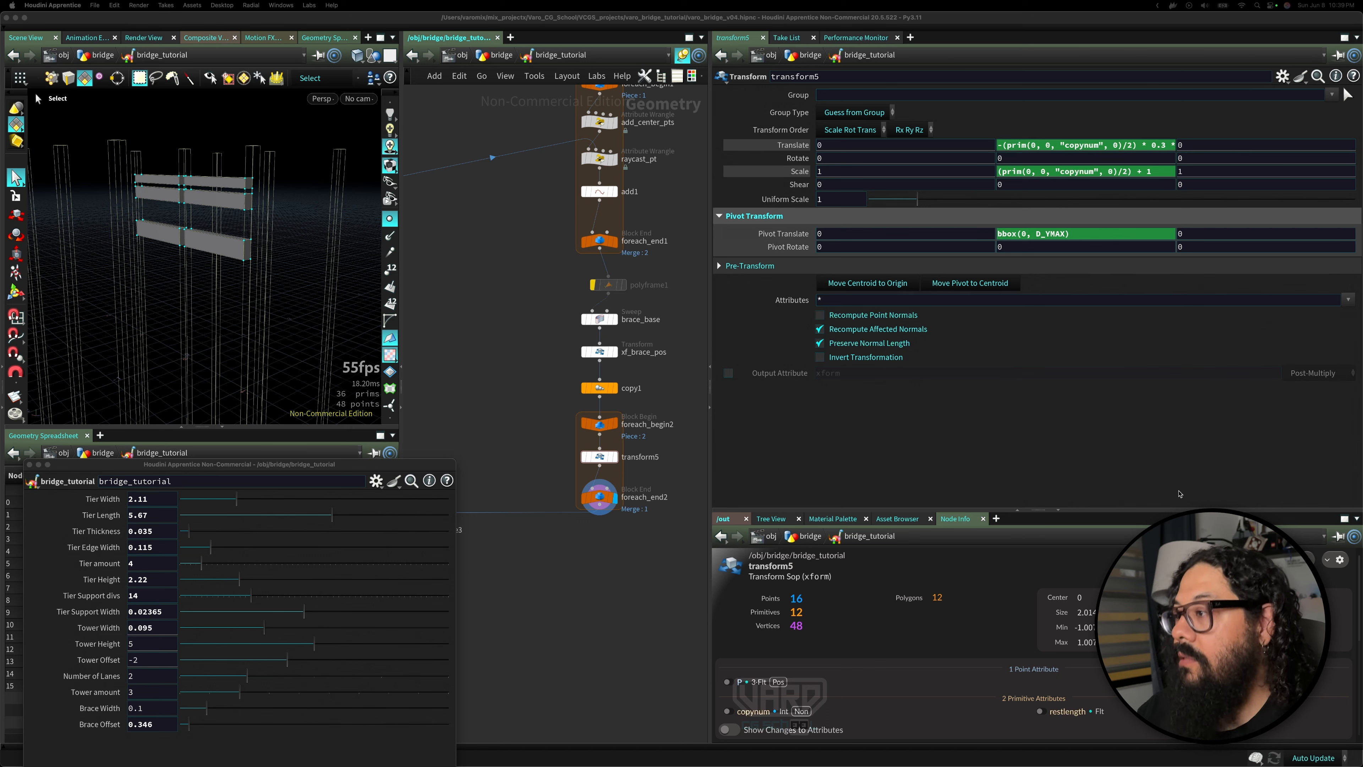
- Try enclosing 0.3 * prim(0, 0, "copynum", 0) in parentheses within the Y translation expression, and remove those parentheses again
{"action": "left_click", "coordinate": [1075, 145]}
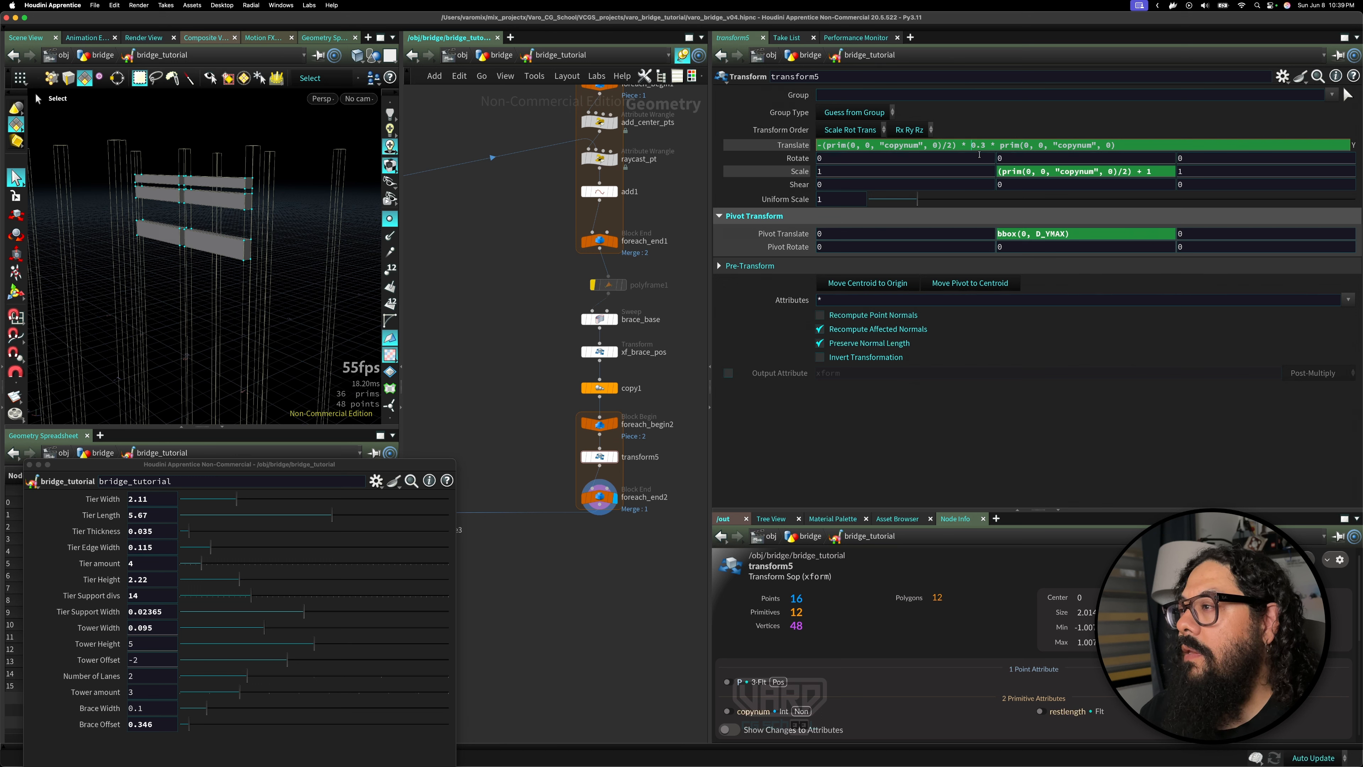
{"action": "type", "text": "("}
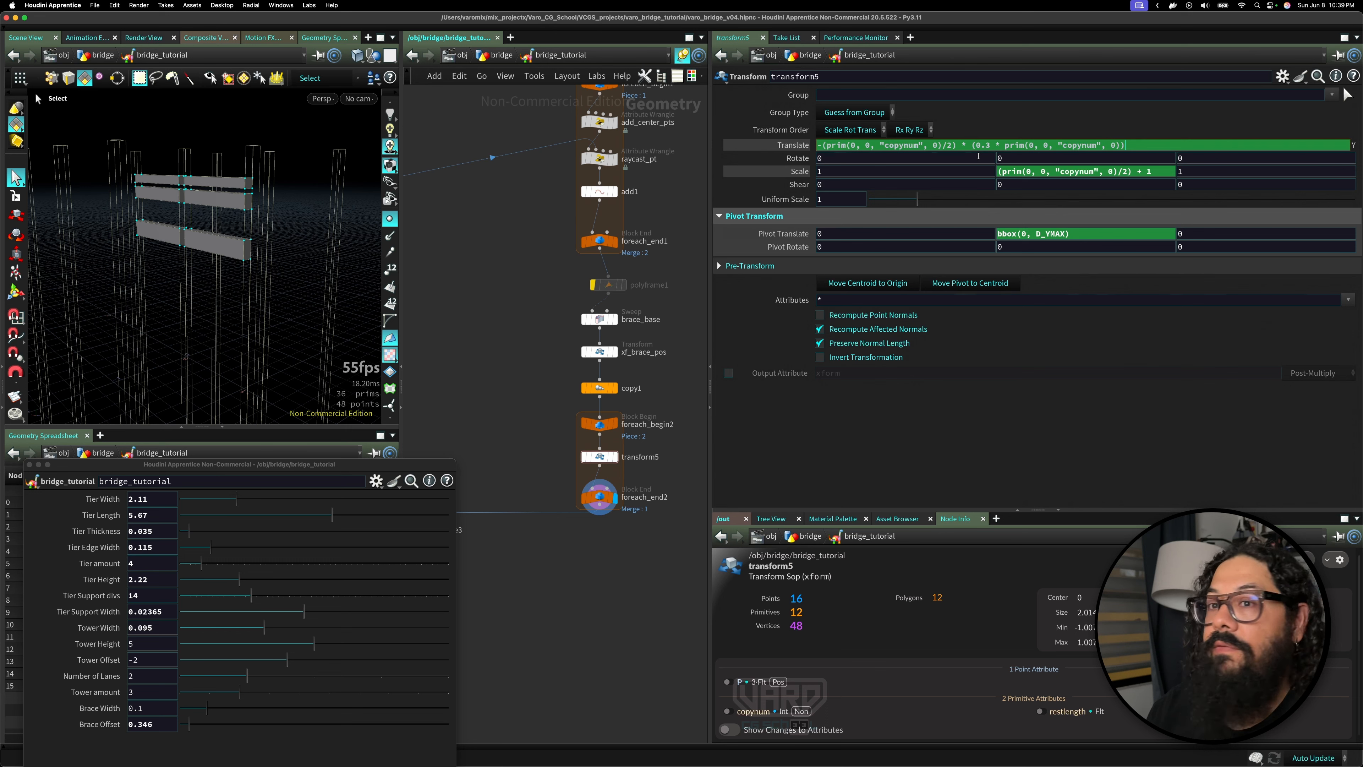
{"action": "key", "text": "Return"}
{"action": "left_click", "coordinate": [1058, 144]}
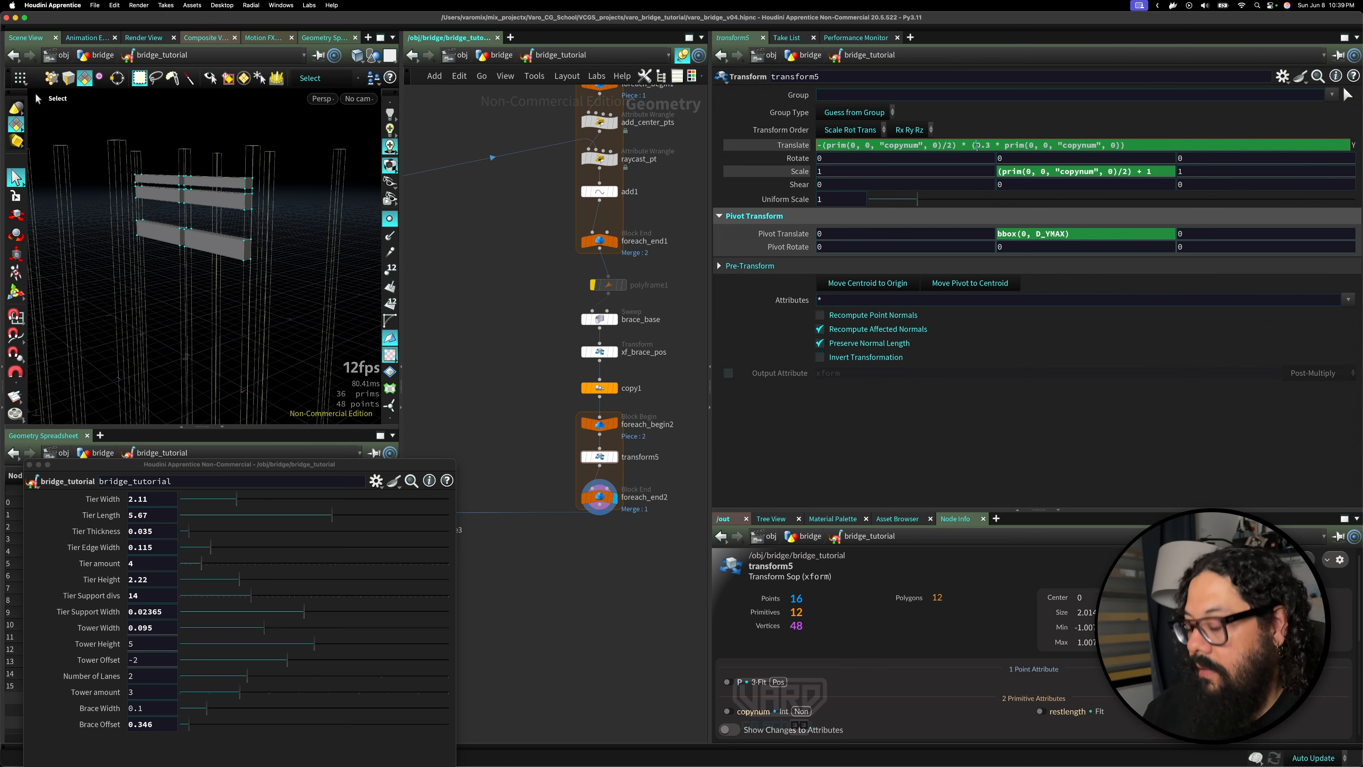
{"action": "key", "text": "BackSpace"}
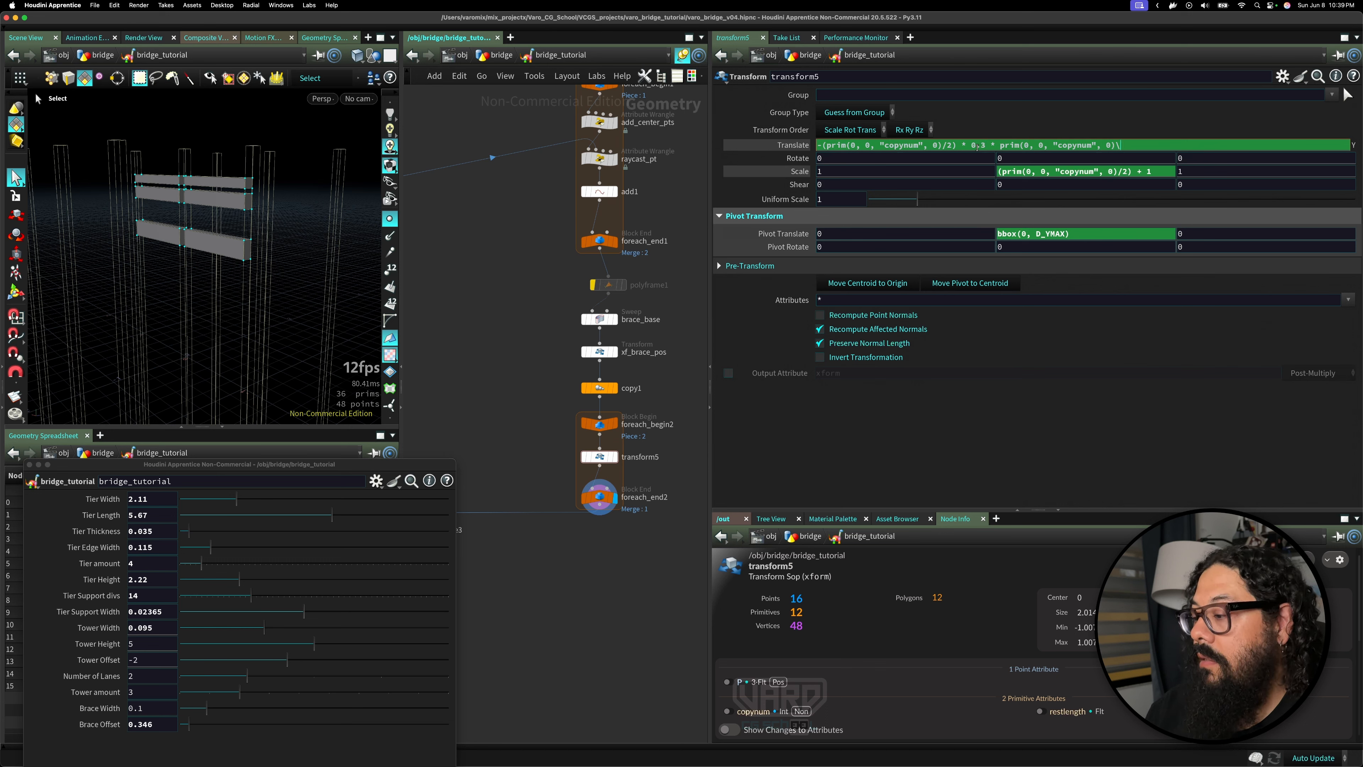
{"action": "key", "text": "Return"}
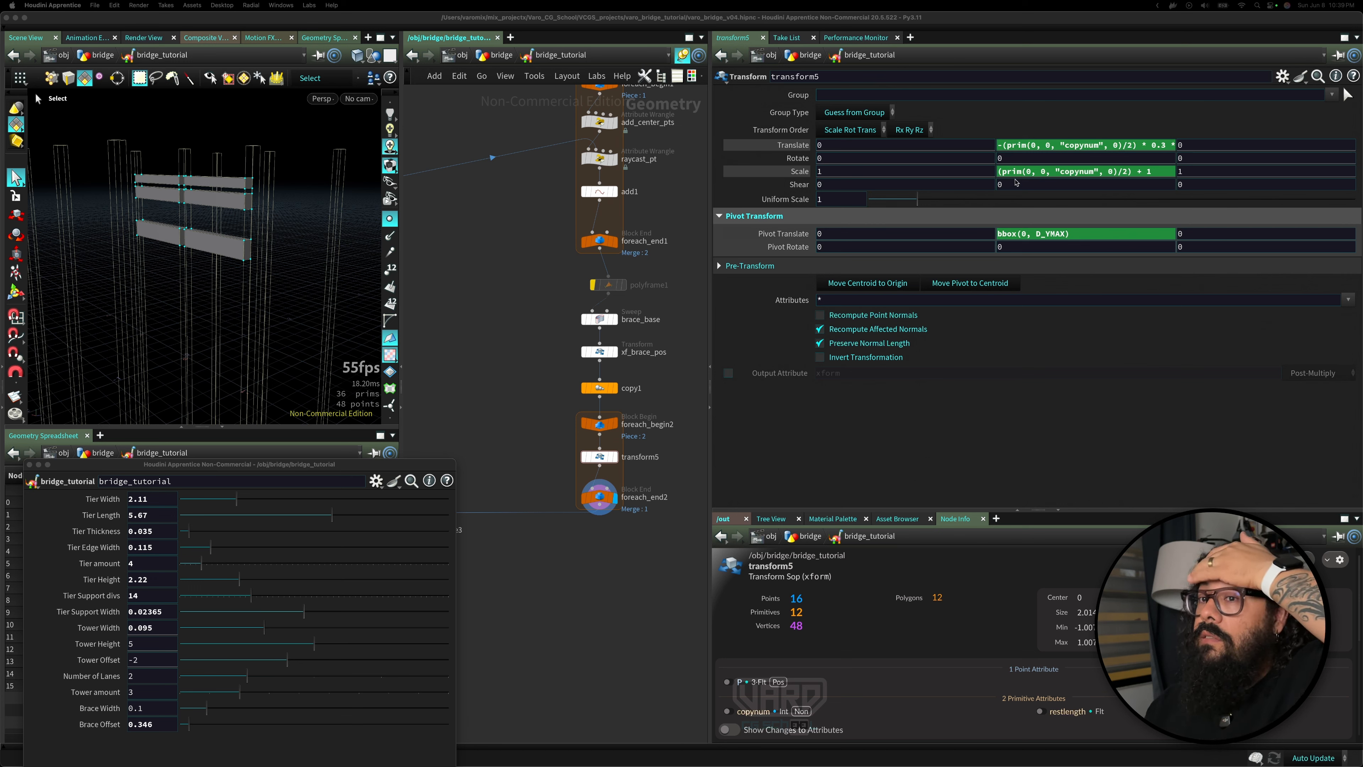
{"action": "left_click", "coordinate": [484, 366]}
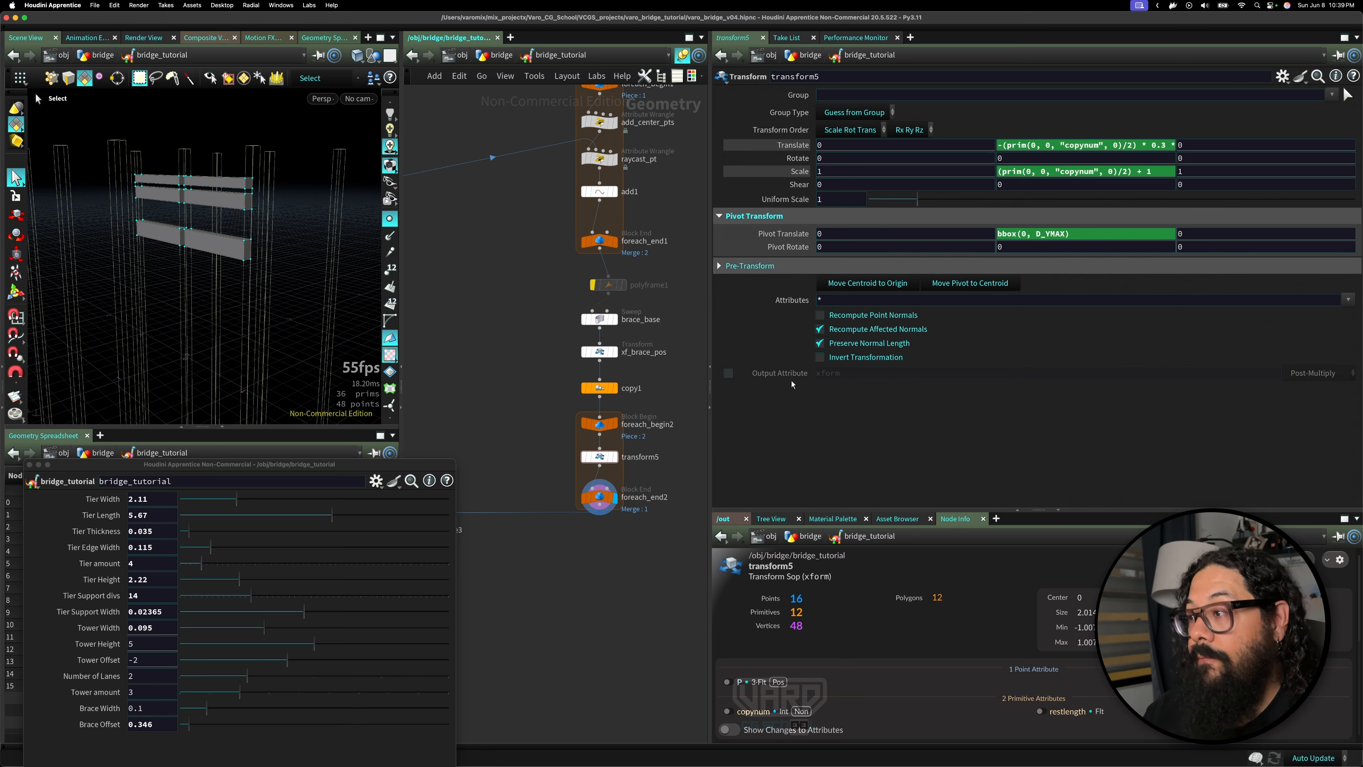
{"action": "left_click", "coordinate": [1027, 146]}
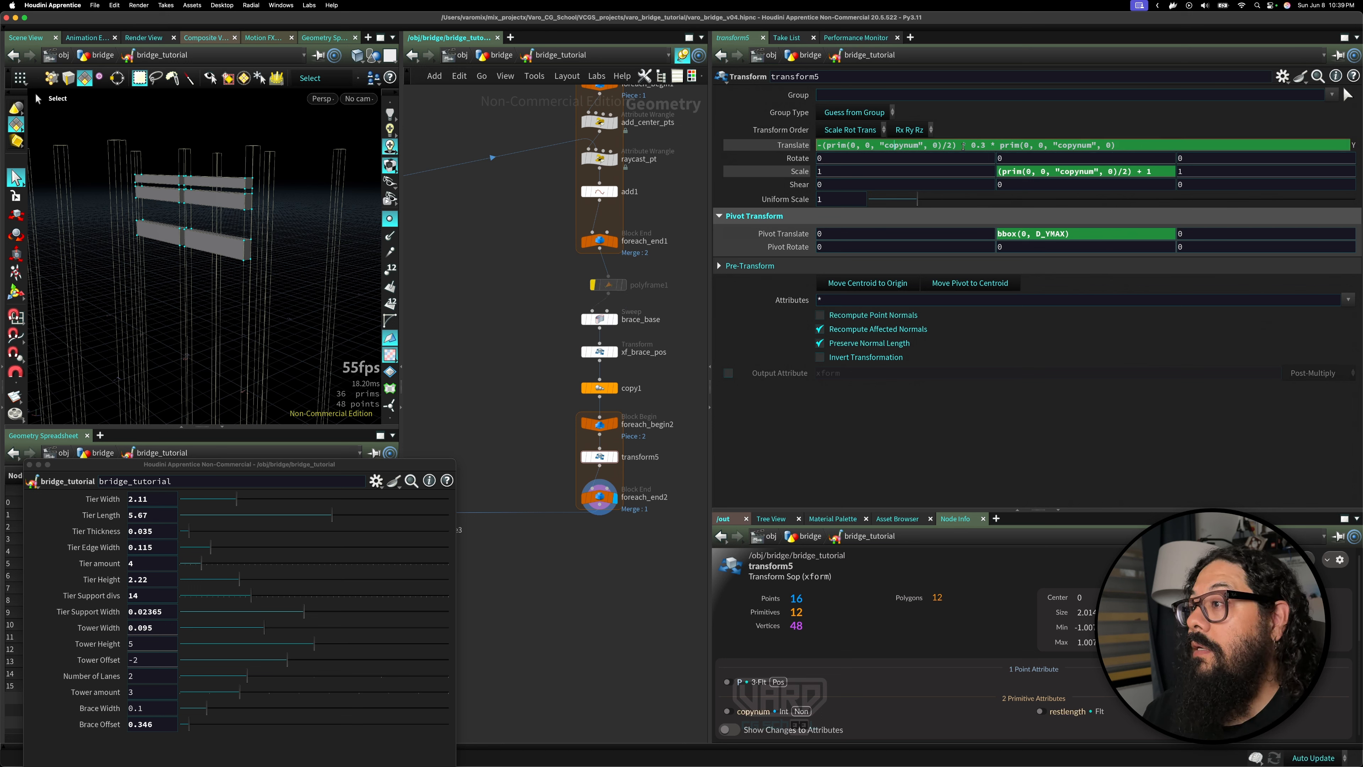
{"action": "double_click", "coordinate": [979, 145]}
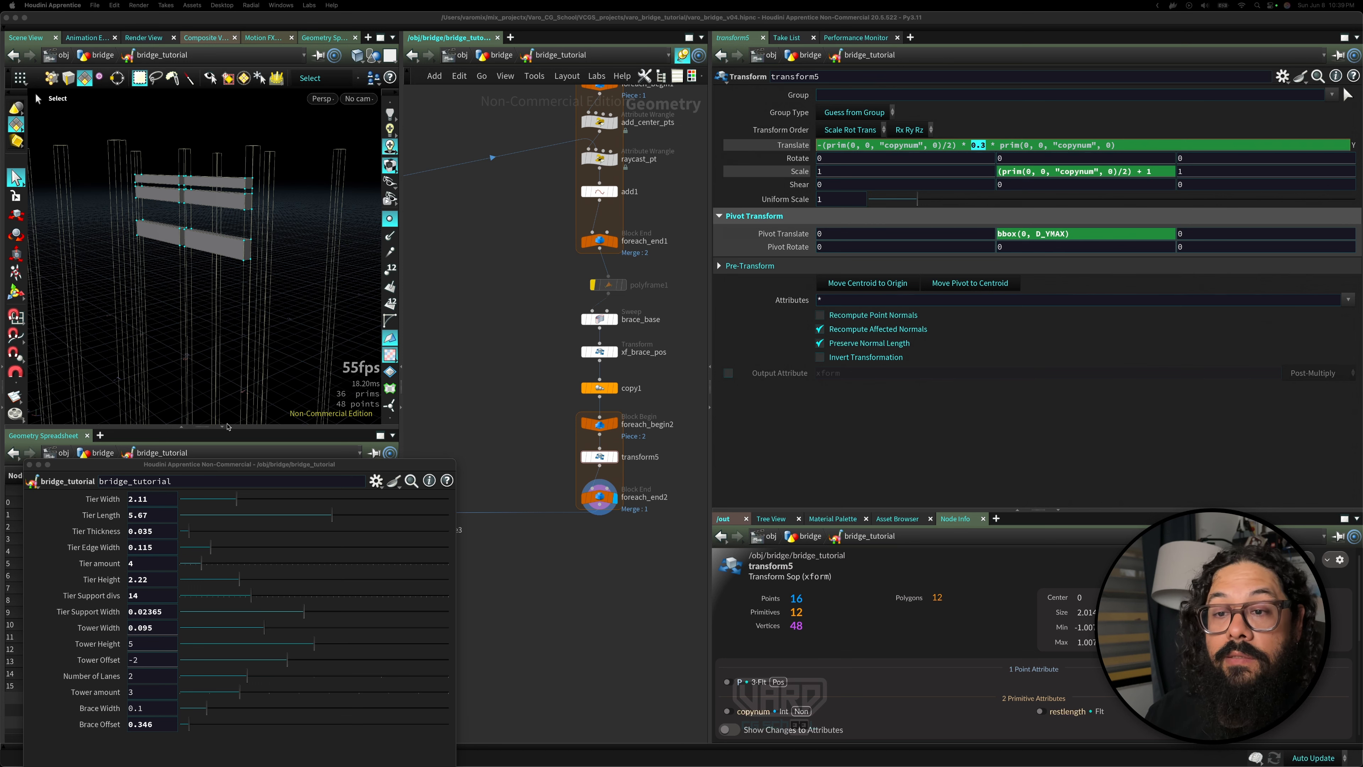
- Add a float parameter named brace_spacing with the label Brace Spacing to the bridge_tutorial asset's type properties
{"action": "left_click", "coordinate": [33, 482]}
{"action": "left_click", "coordinate": [44, 469]}
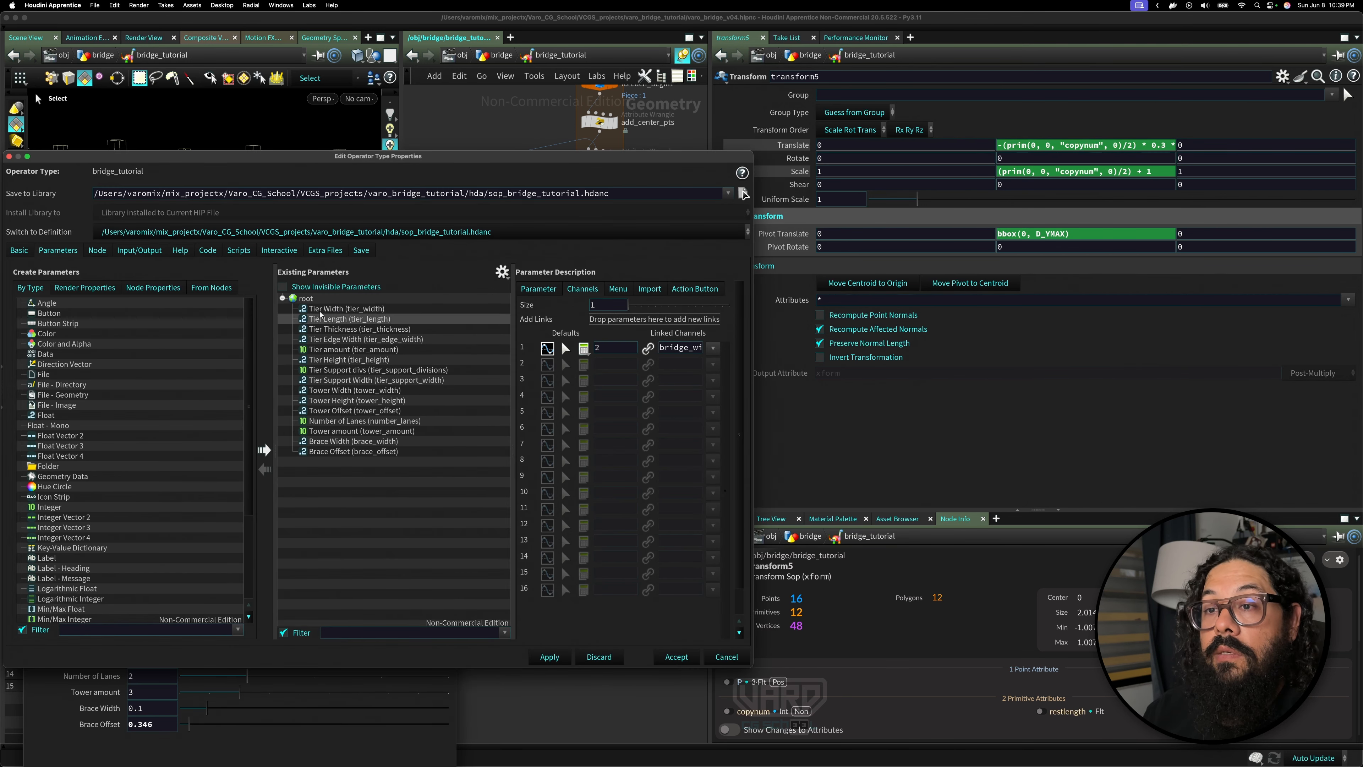
{"action": "left_click_drag", "start_coordinate": [46, 415], "coordinate": [318, 300]}
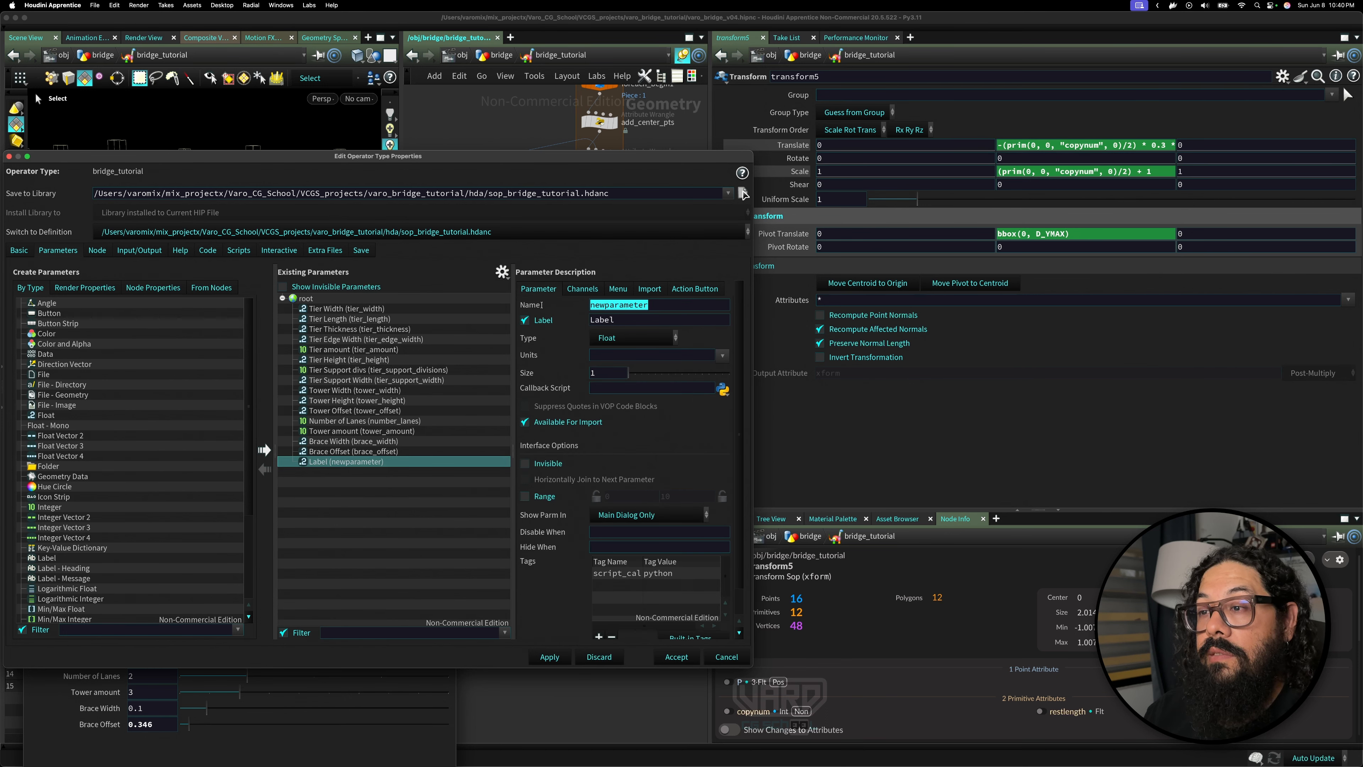
{"action": "type", "text": "brace"}
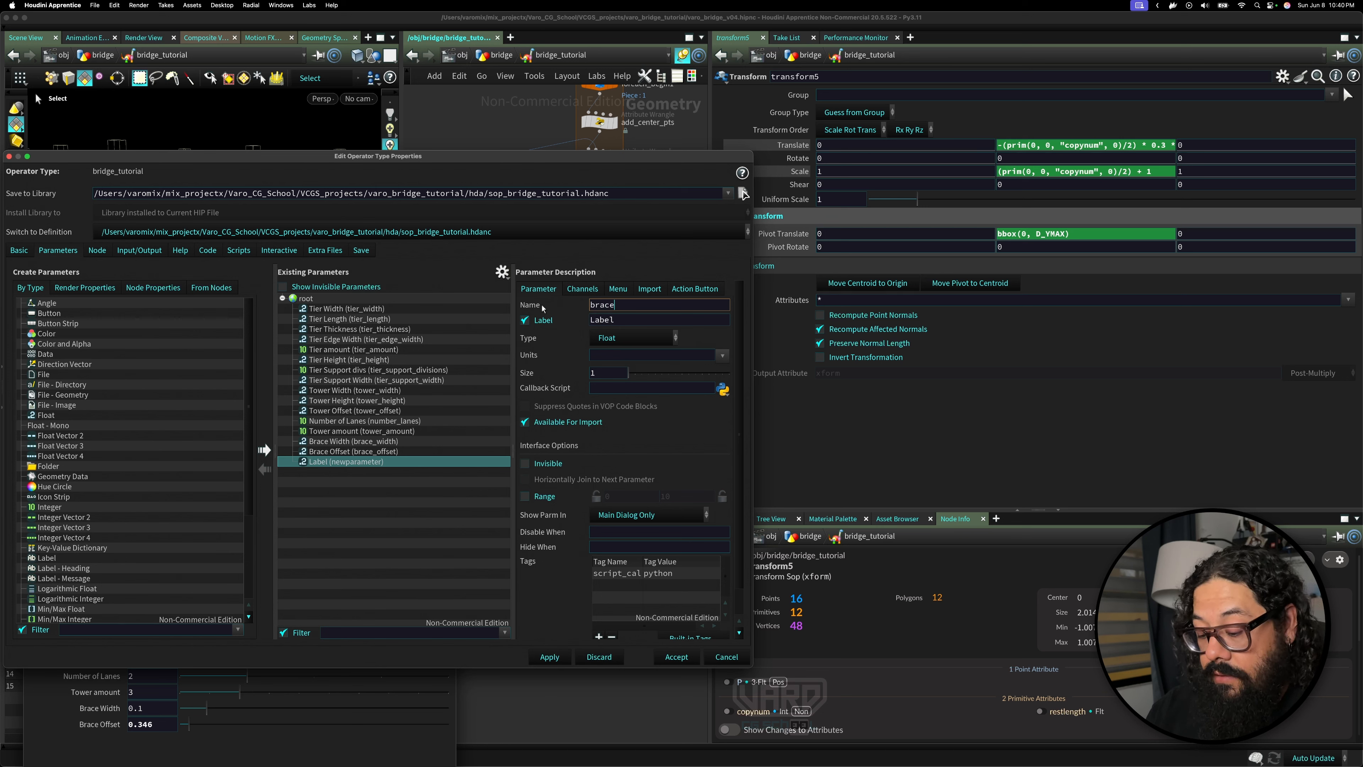
{"action": "type", "text": "_spacing"}
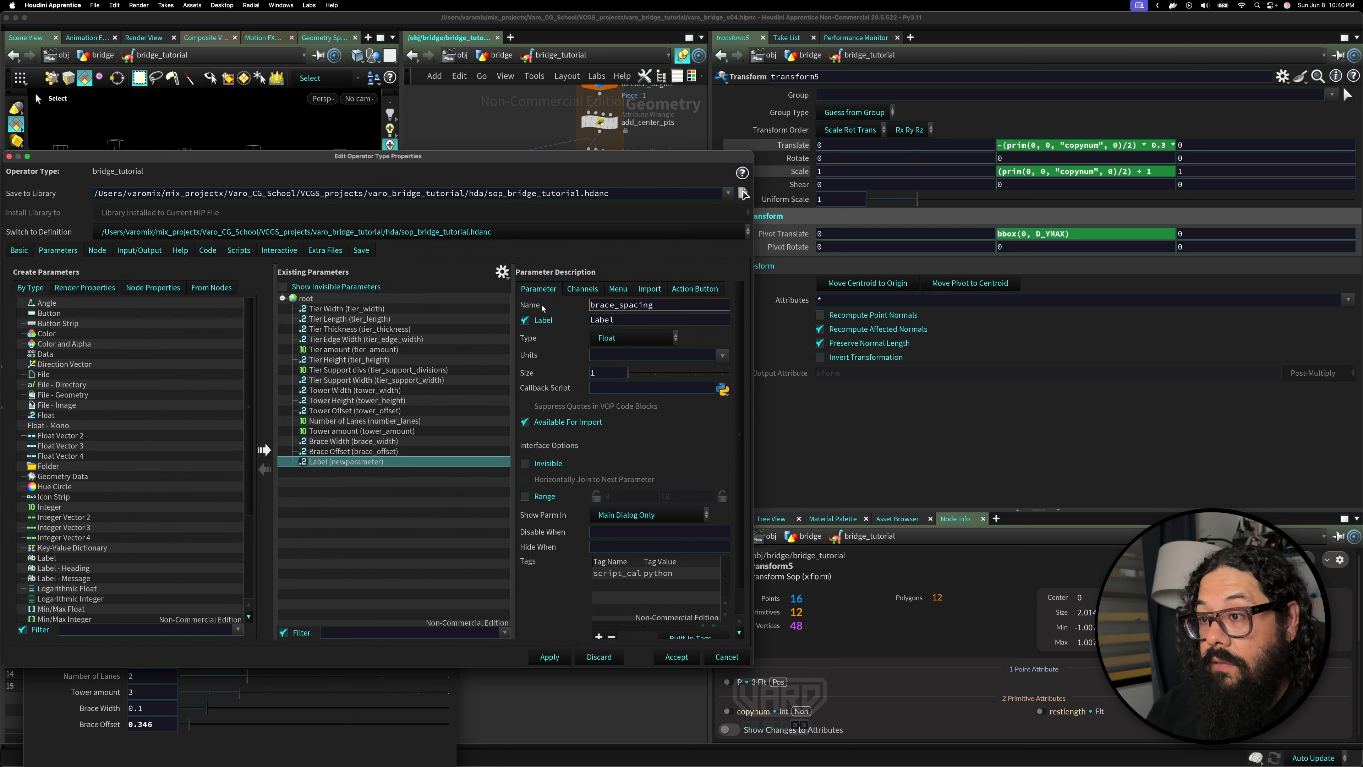
{"action": "key", "text": "Return"}
{"action": "double_click", "coordinate": [613, 322]}
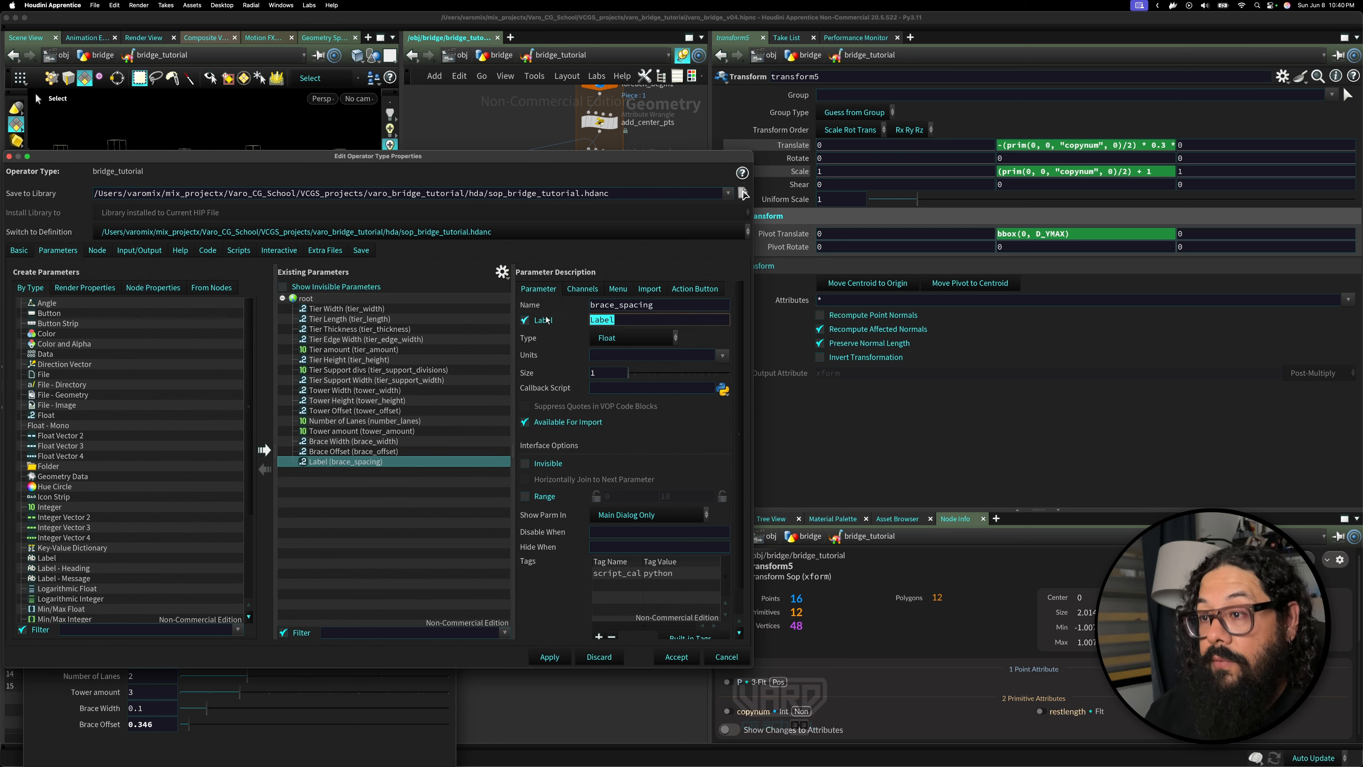
{"action": "type", "text": "Brace Space"}
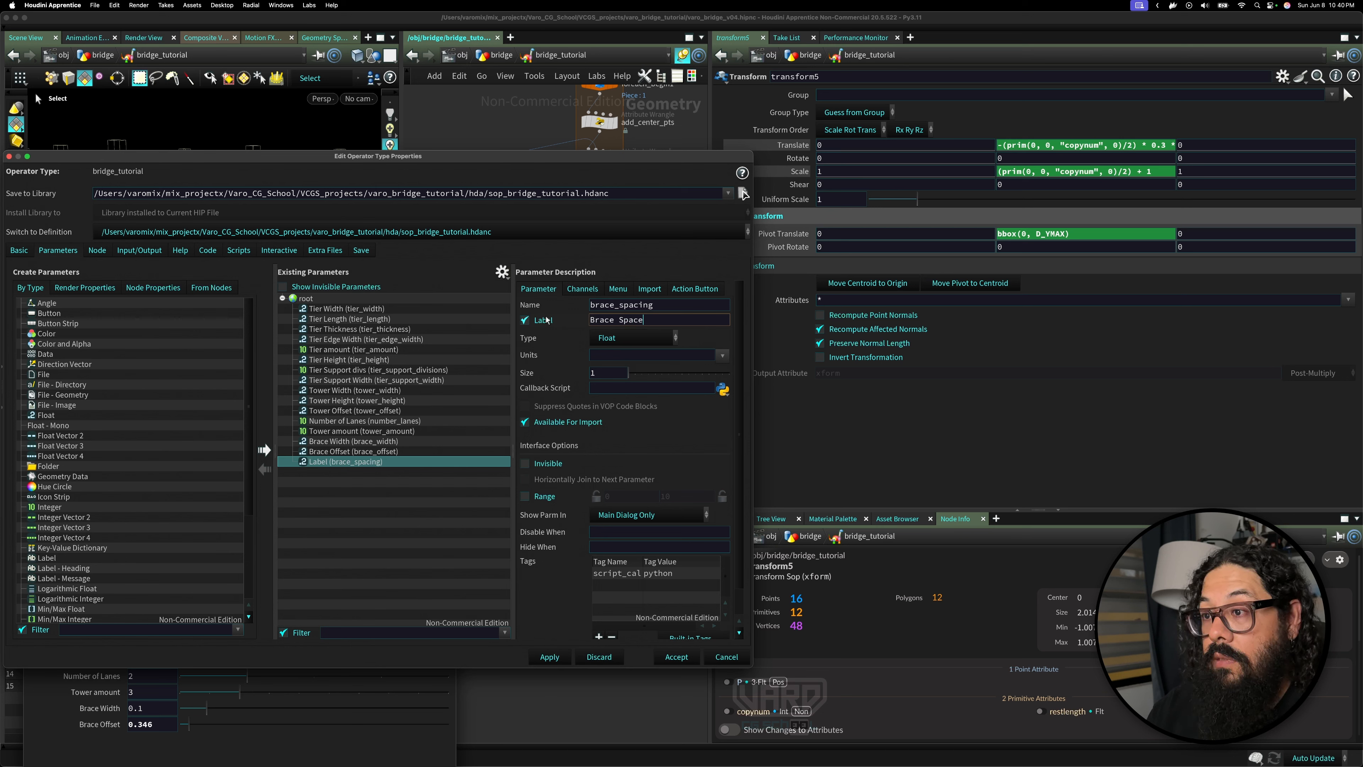
{"action": "key", "text": "BackSpace"}
{"action": "type", "text": "ing"}
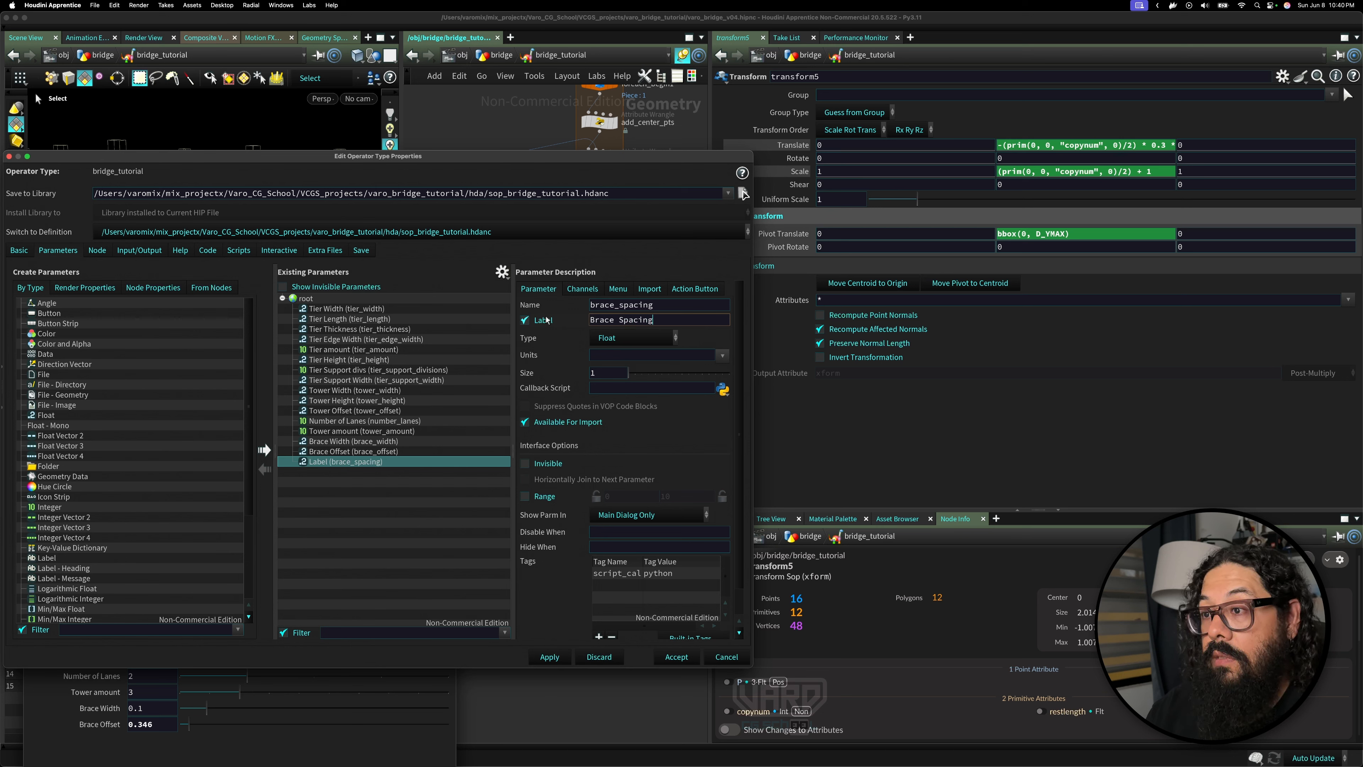
{"action": "key", "text": "Return"}
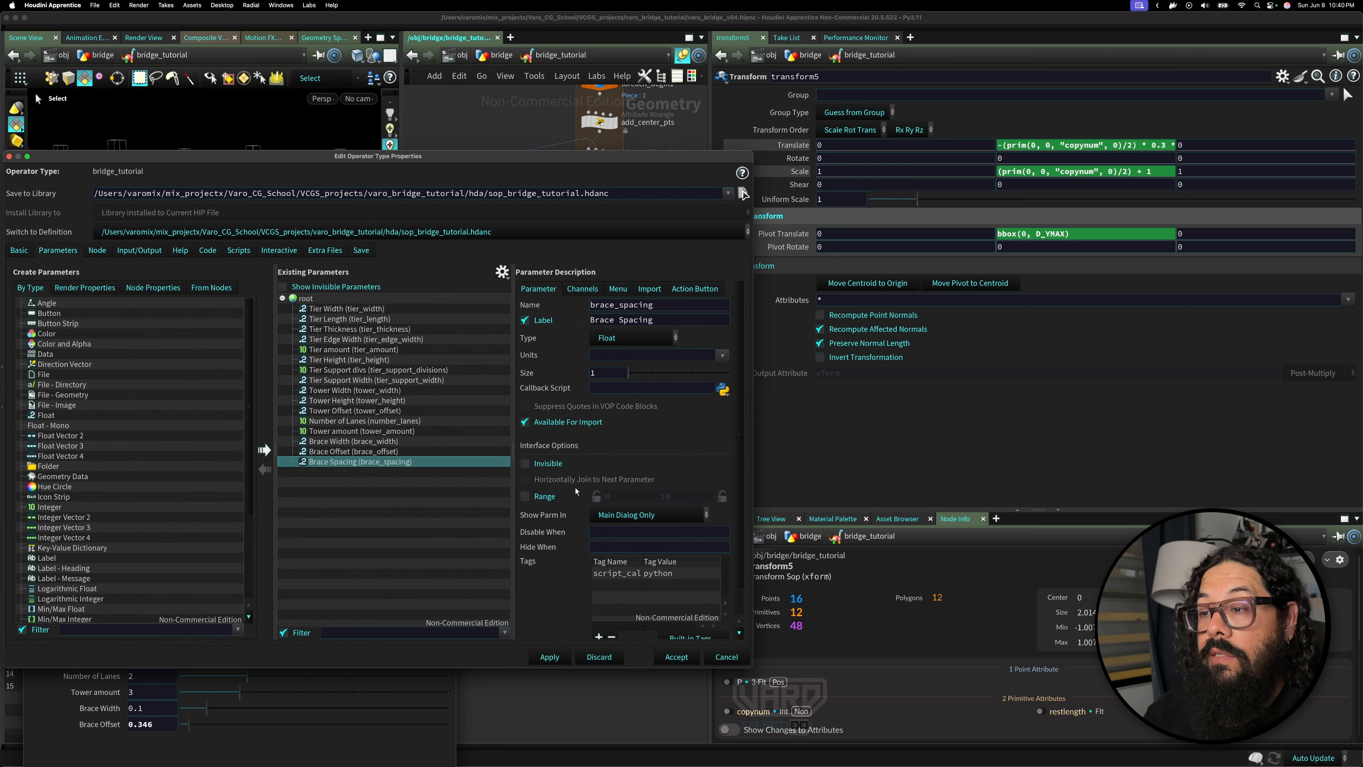
- Enable a range of 0.001 to 3 for the Brace Spacing parameter and apply it to the asset
{"action": "left_click", "coordinate": [535, 499]}
{"action": "left_click_drag", "start_coordinate": [617, 498], "coordinate": [558, 498]}
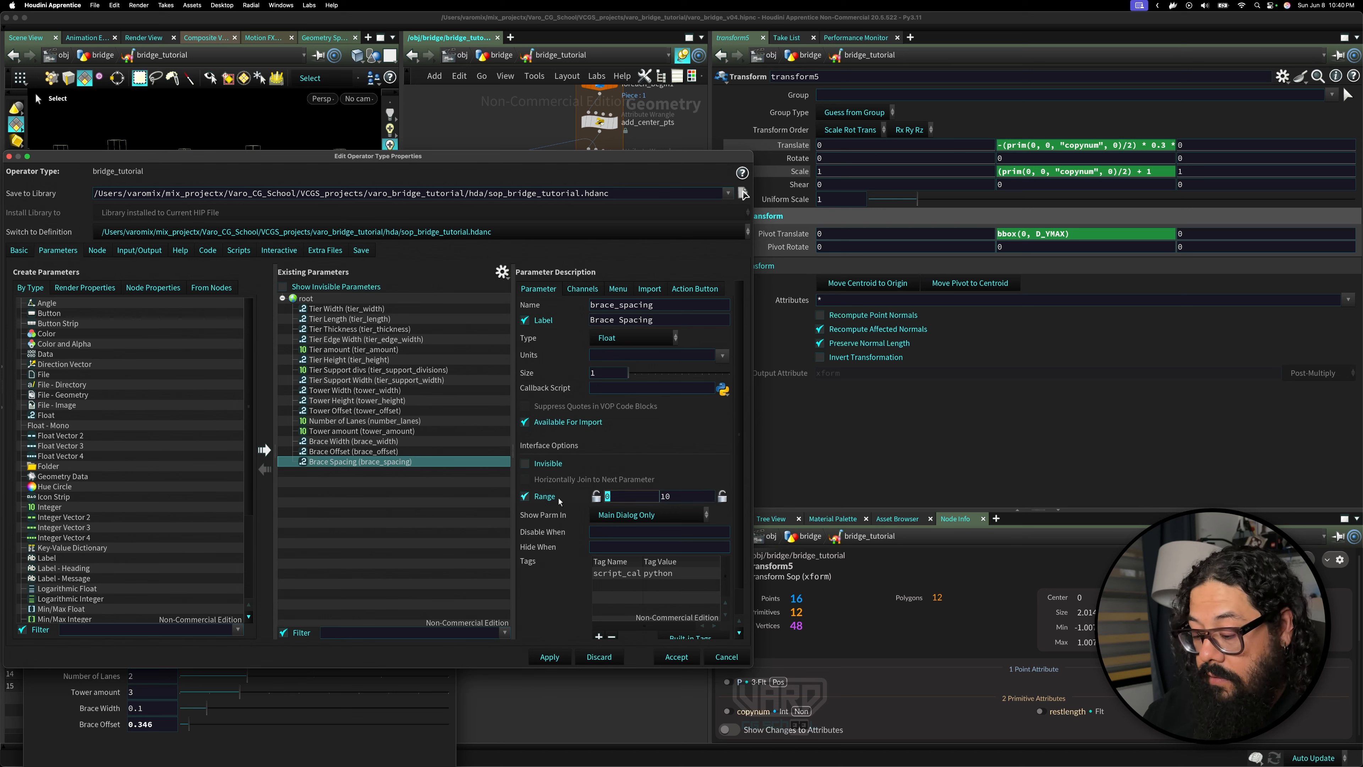
{"action": "type", "text": "0.."}
{"action": "key", "text": "BackSpace"}
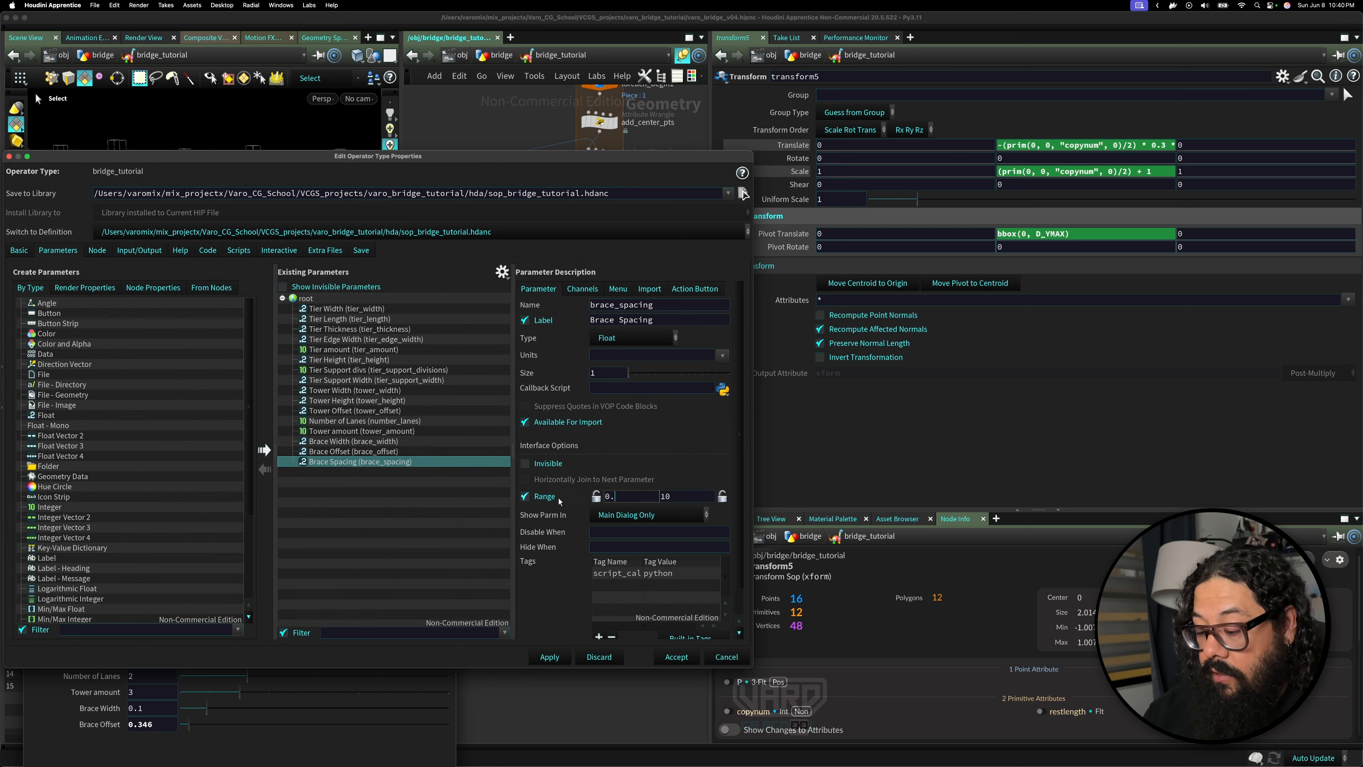
{"action": "type", "text": "001"}
{"action": "key", "text": "Tab"}
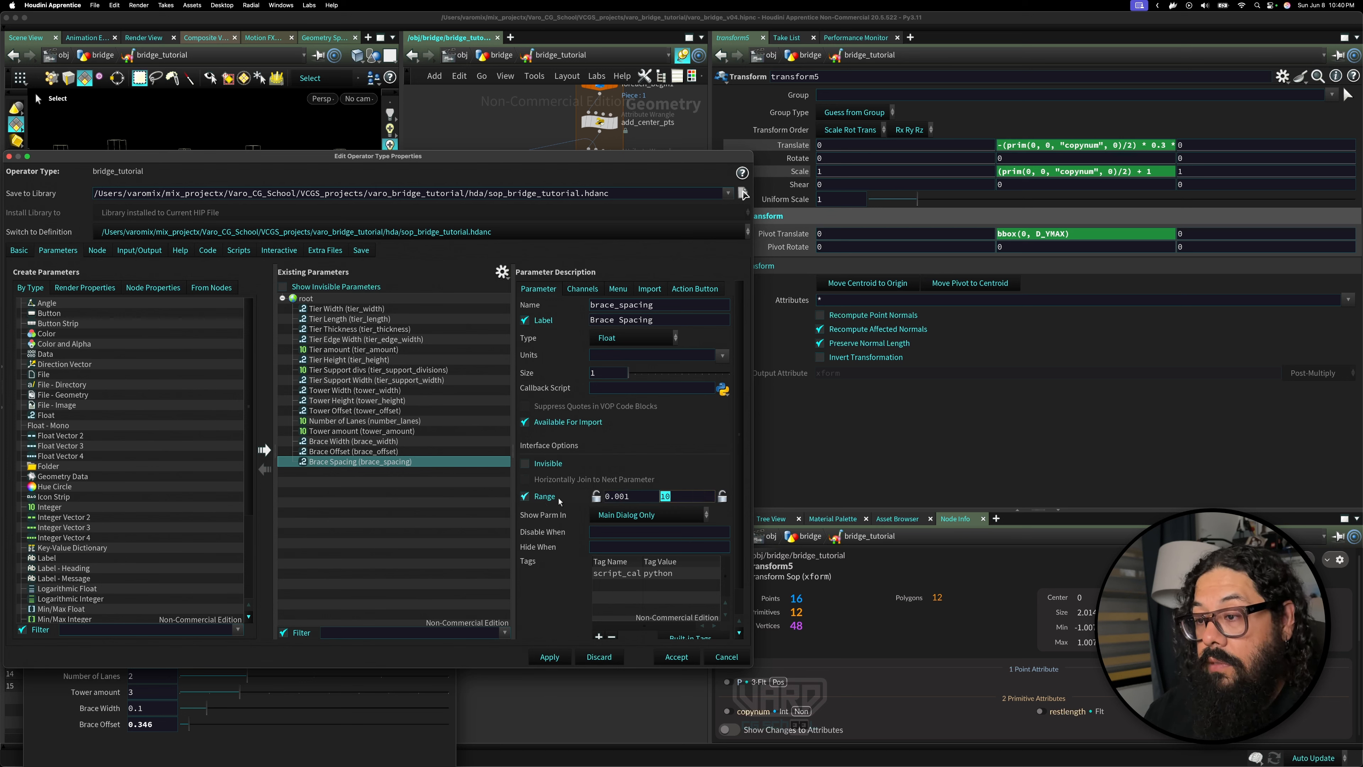
{"action": "type", "text": "1"}
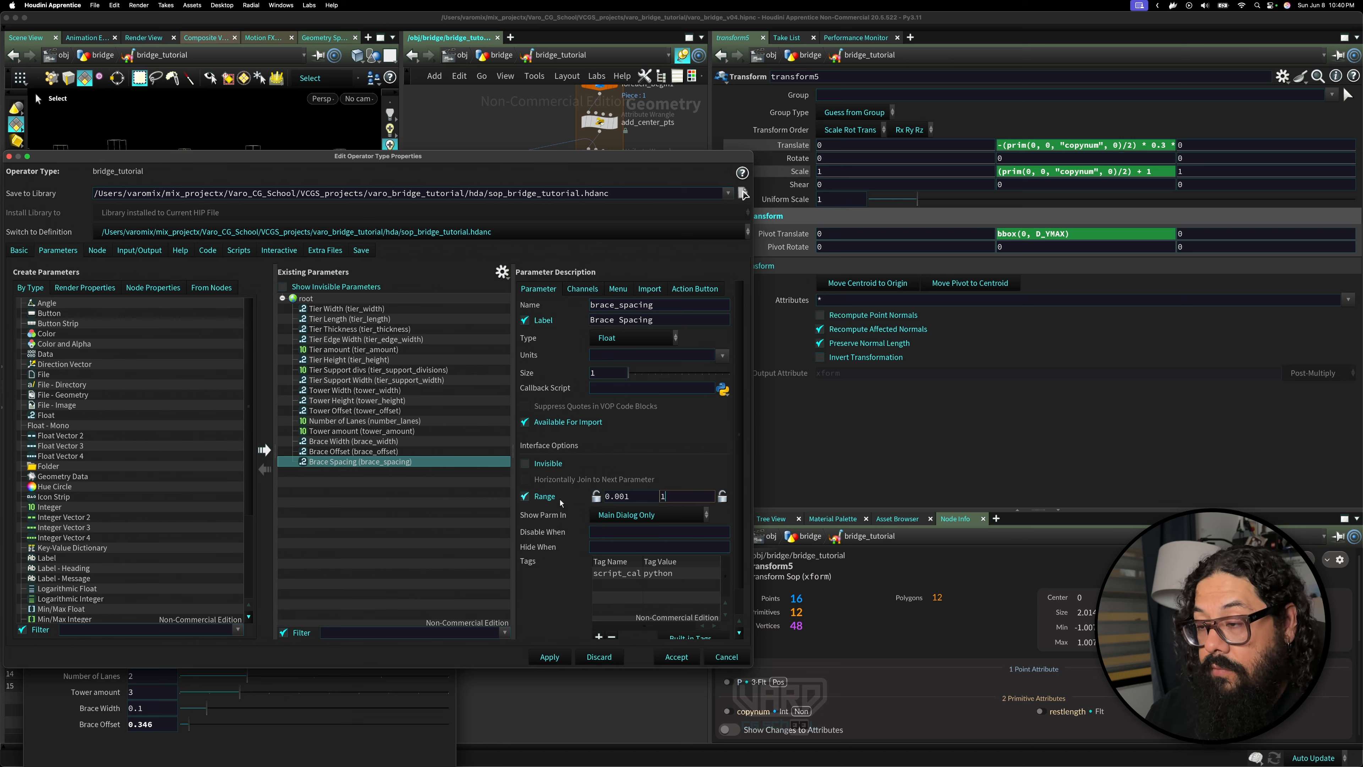
{"action": "left_click", "coordinate": [549, 657]}
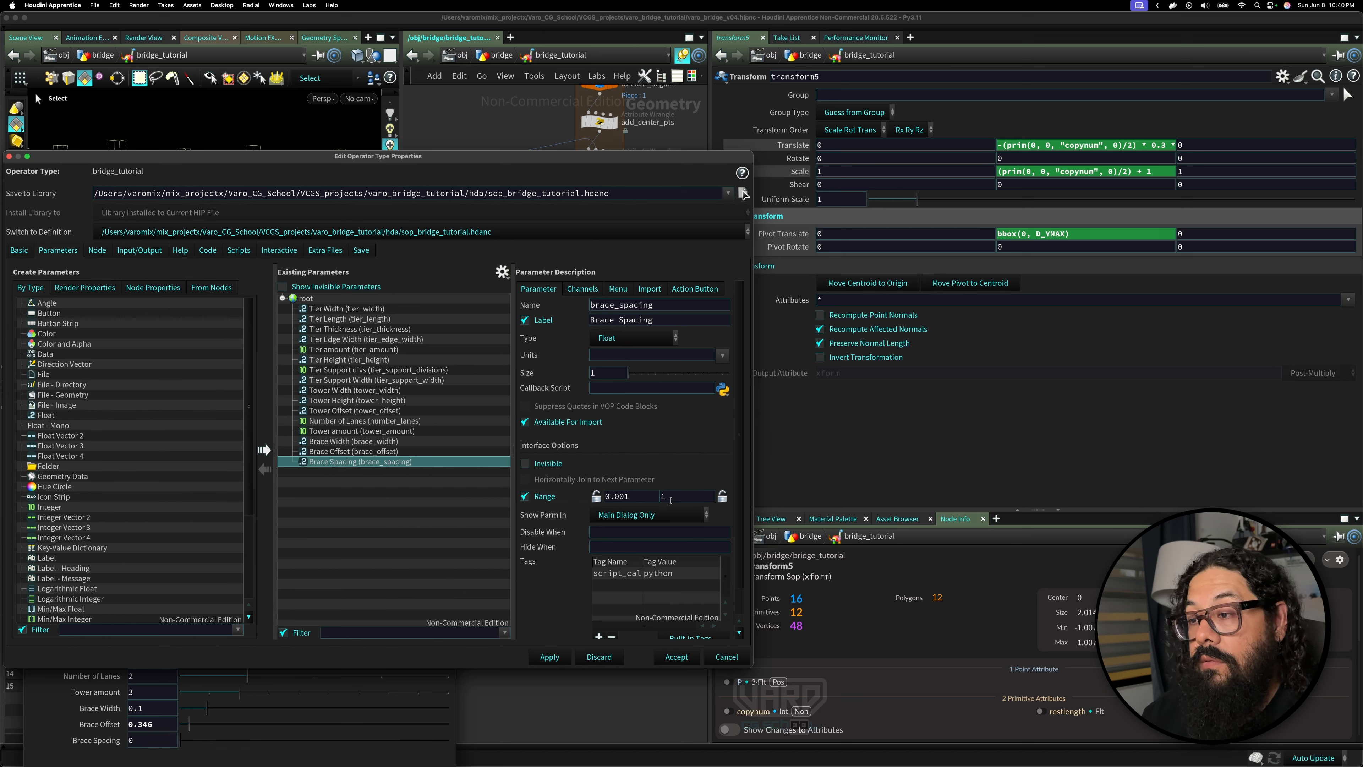
{"action": "type", "text": "3"}
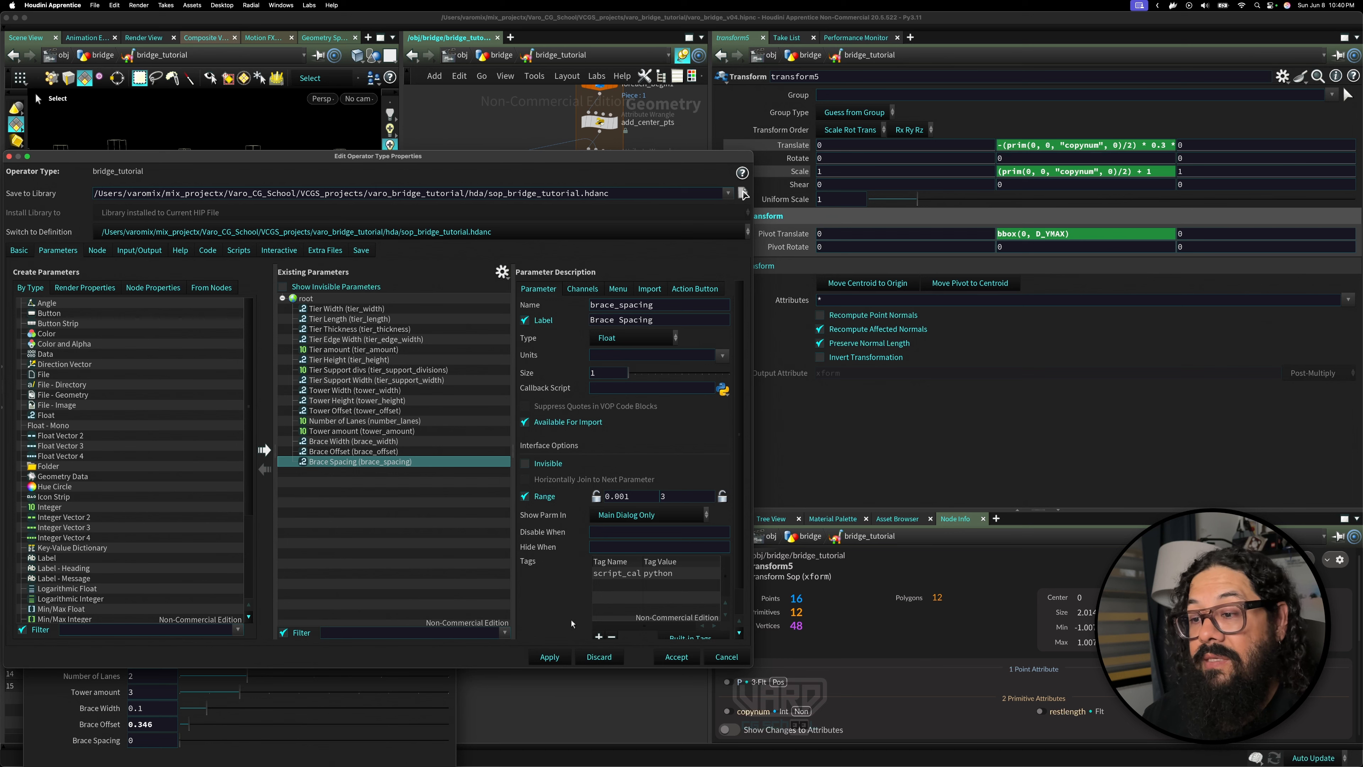
{"action": "left_click", "coordinate": [551, 657]}
- Duplicate the Brace Spacing parameter in the asset's existing parameters and select the copy
{"action": "left_click", "coordinate": [365, 454]}
{"action": "left_click", "coordinate": [348, 464]}
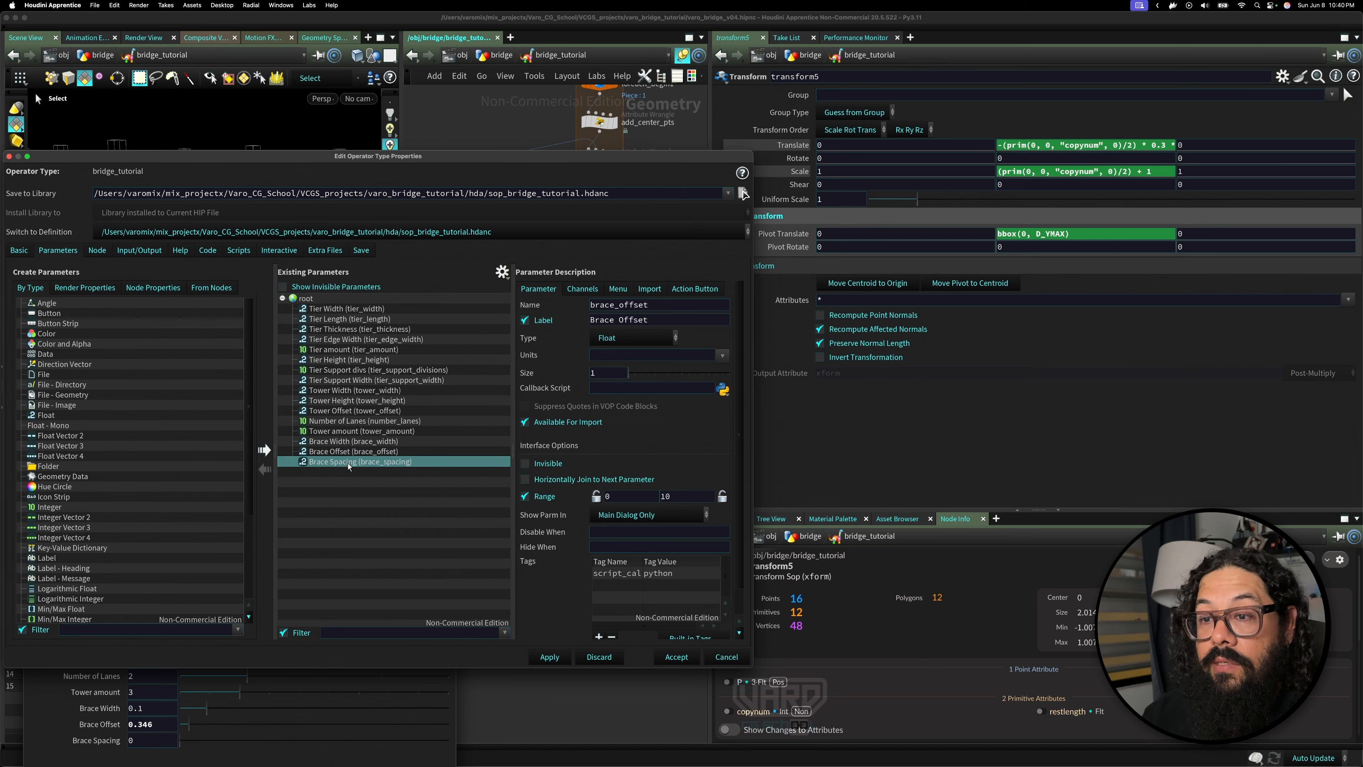
{"action": "key", "text": "super+c"}
{"action": "key", "text": "super+v"}
{"action": "left_click", "coordinate": [350, 473]}
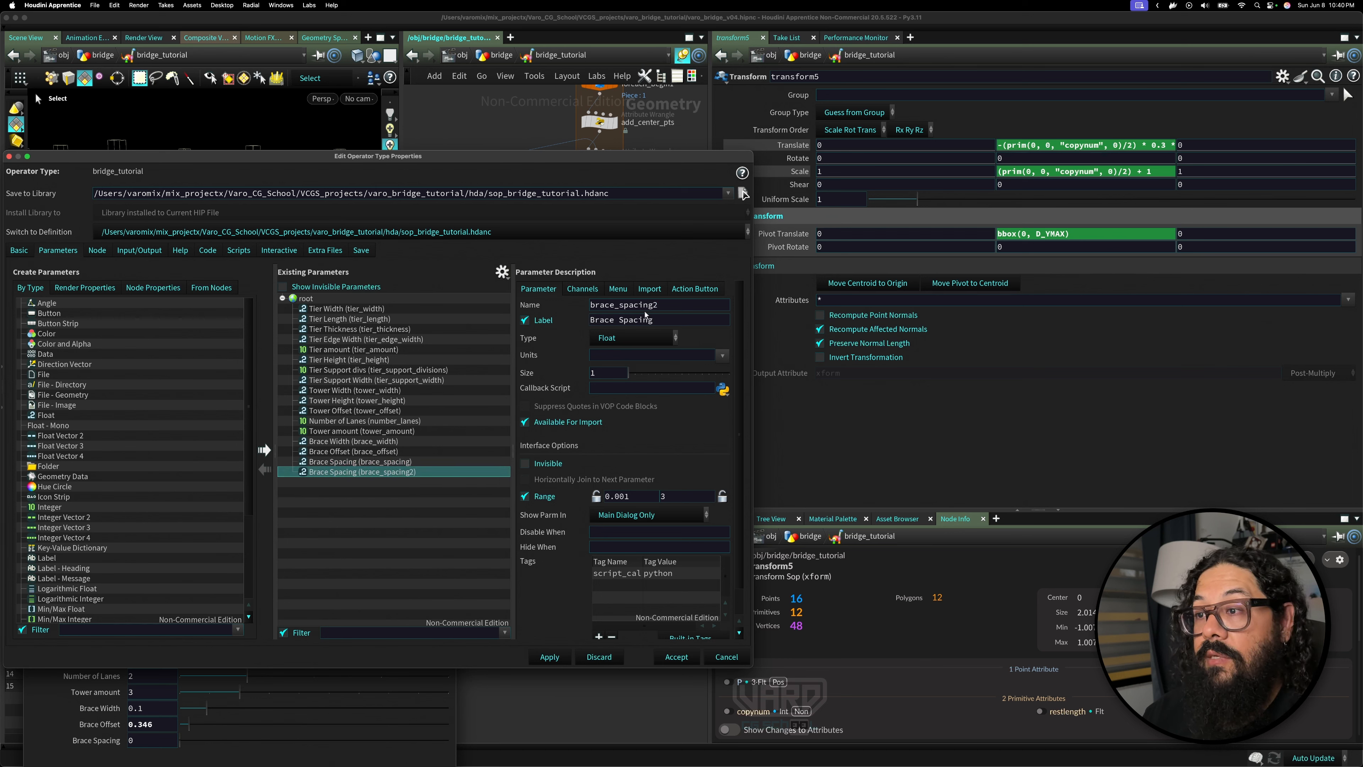
- Rename the duplicated parameter to brace_thickness and set its label to Brace Thickness
{"action": "left_click_drag", "start_coordinate": [658, 305], "coordinate": [619, 304]}
{"action": "type", "text": "ch"}
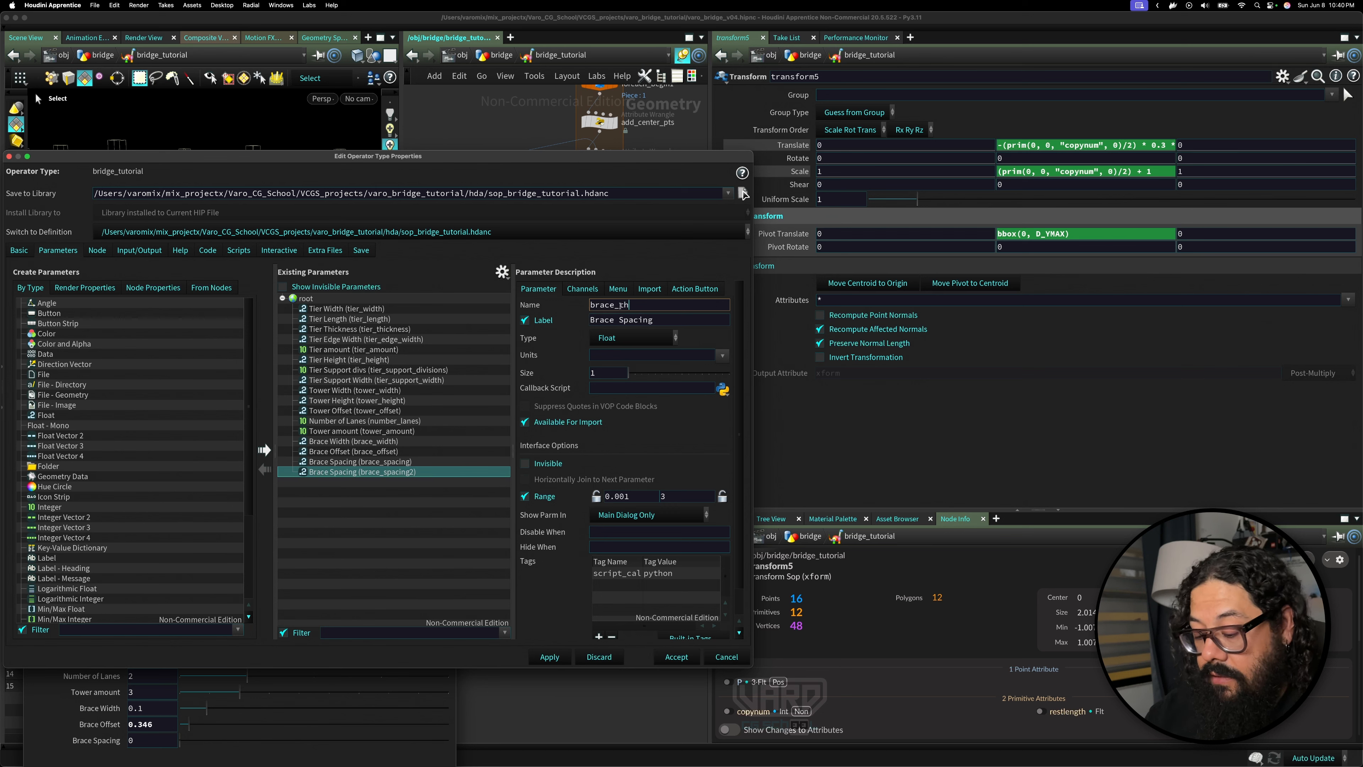
{"action": "type", "text": "icness"}
{"action": "key", "text": "BackSpace"}
{"action": "key", "text": "BackSpace"}
{"action": "key", "text": "BackSpace"}
{"action": "key", "text": "BackSpace"}
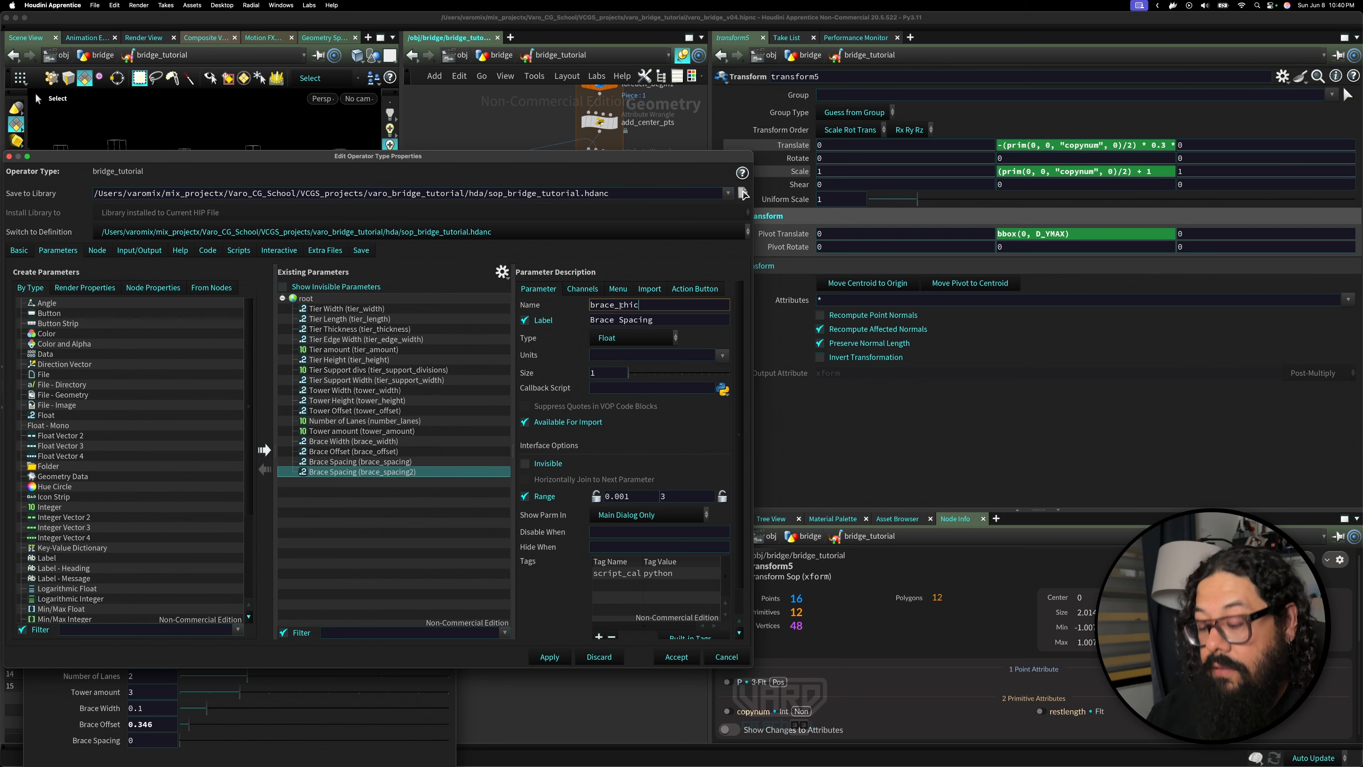
{"action": "type", "text": "kness"}
{"action": "key", "text": "Return"}
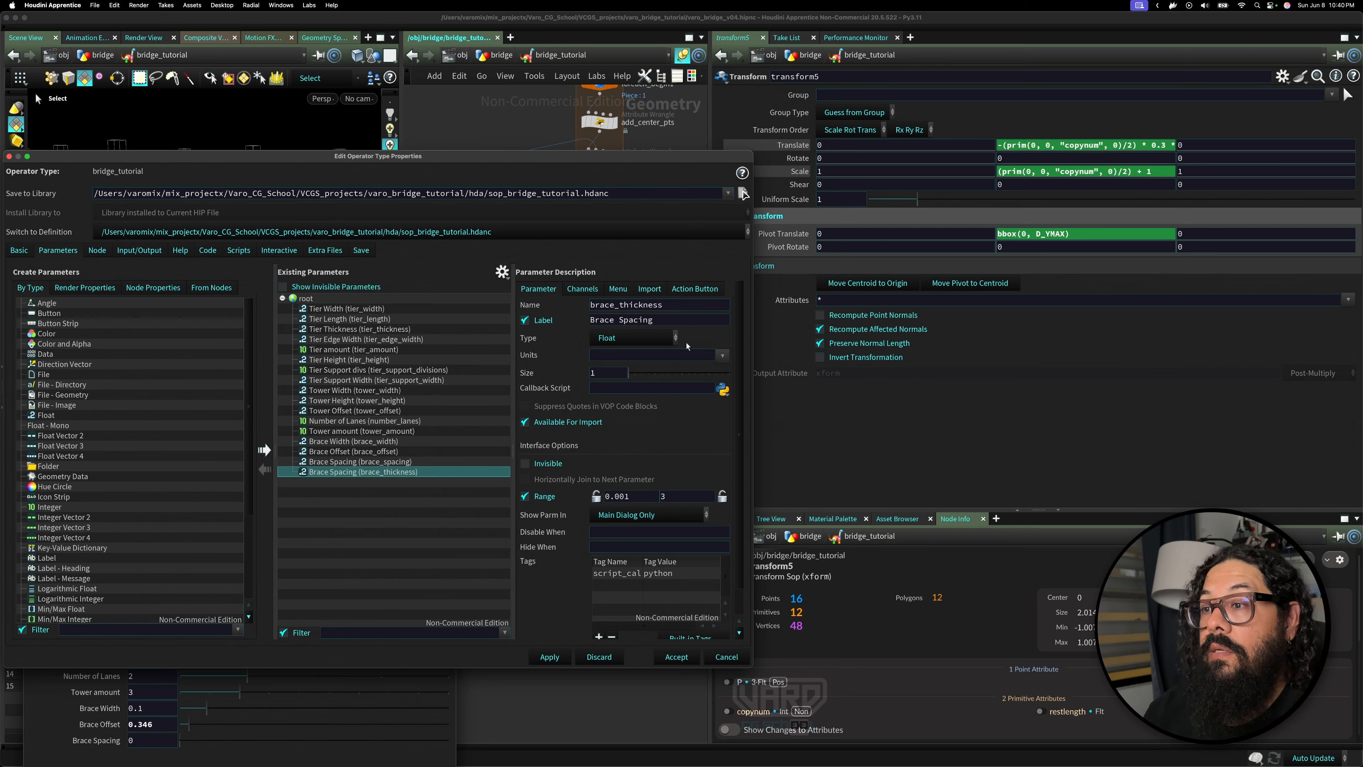
{"action": "double_click", "coordinate": [628, 319]}
{"action": "type", "text": "T"}
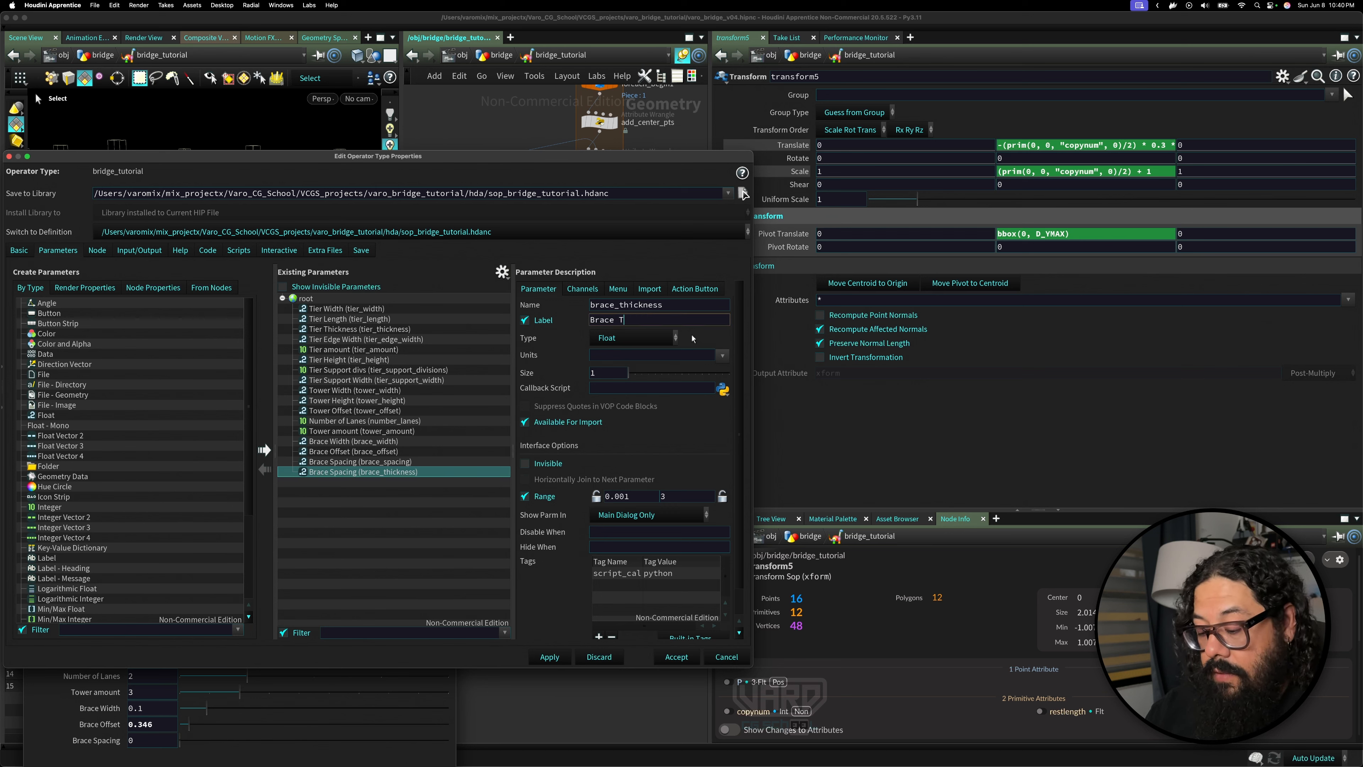
{"action": "type", "text": "hickne"}
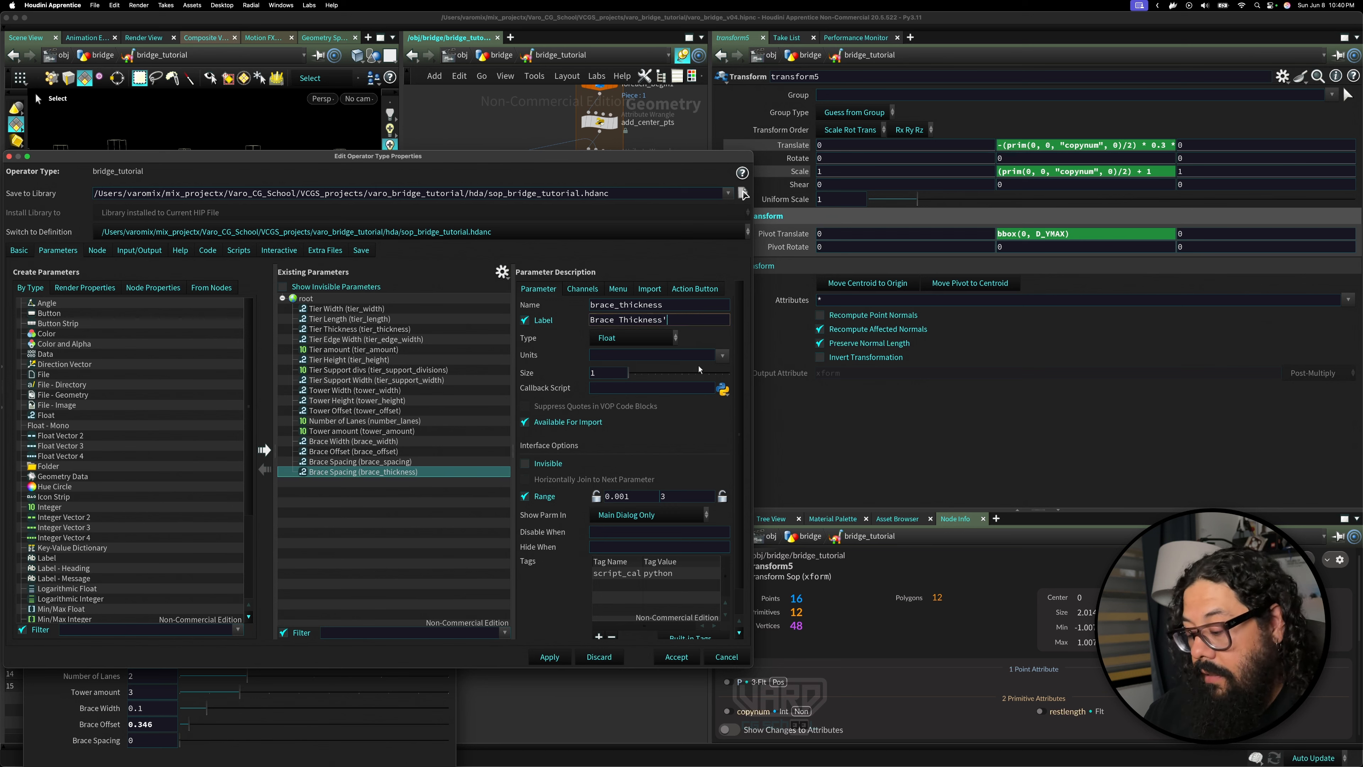
{"action": "type", "text": "ss"}
{"action": "key", "text": "Return"}
- Set the upper range limit of the Brace Thickness parameter to 1 and apply it to the asset
{"action": "double_click", "coordinate": [684, 497]}
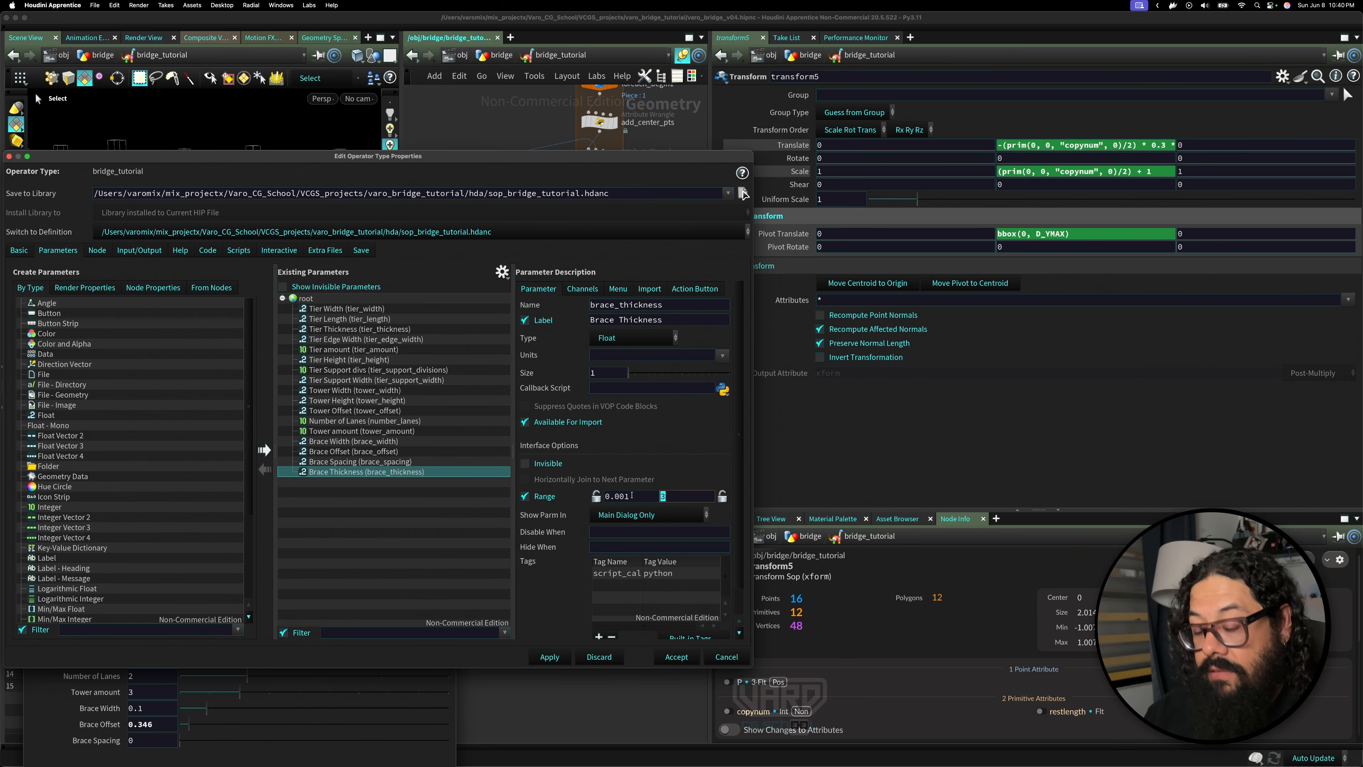
{"action": "type", "text": "1"}
{"action": "left_click", "coordinate": [561, 657]}
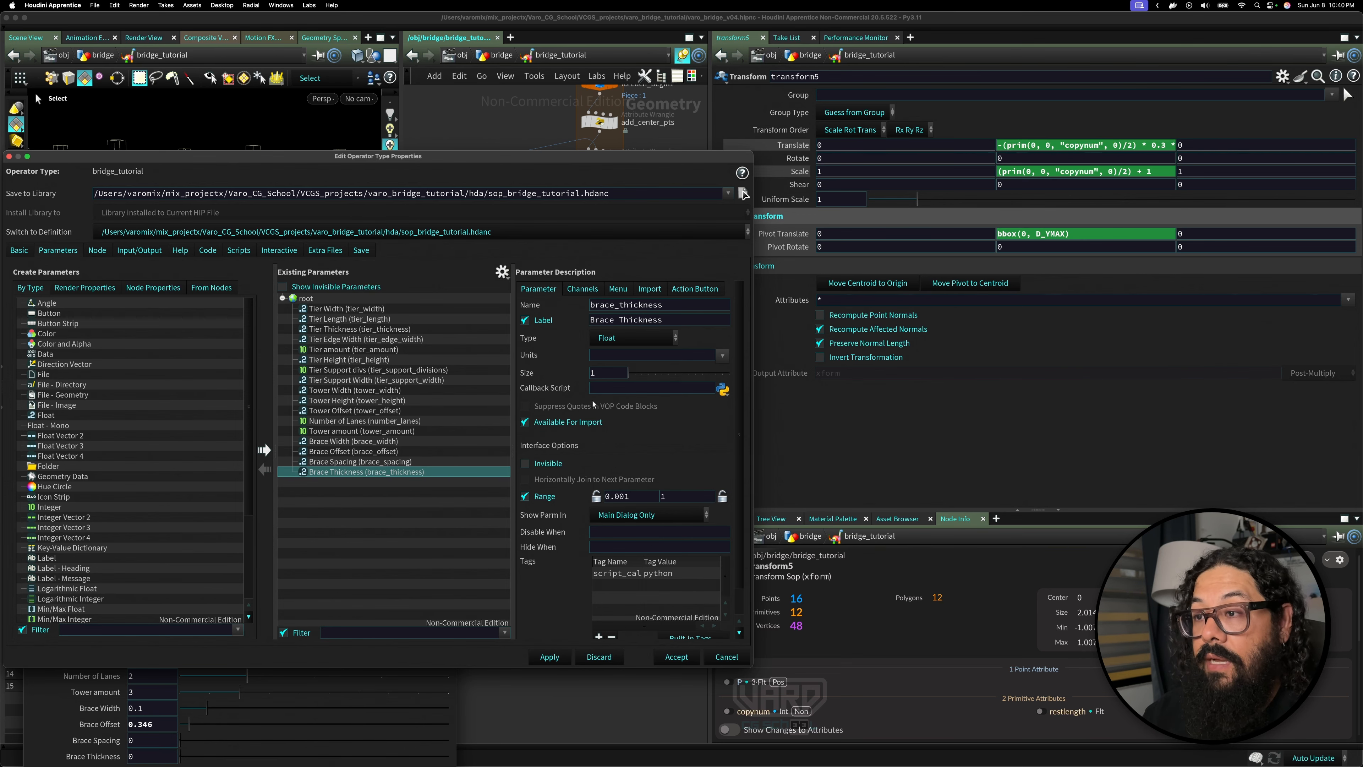
- Move the type properties window out of the way and reposition the floating bridge_tutorial parameter window so all its parameters show
{"action": "left_click_drag", "start_coordinate": [588, 156], "coordinate": [567, 222]}
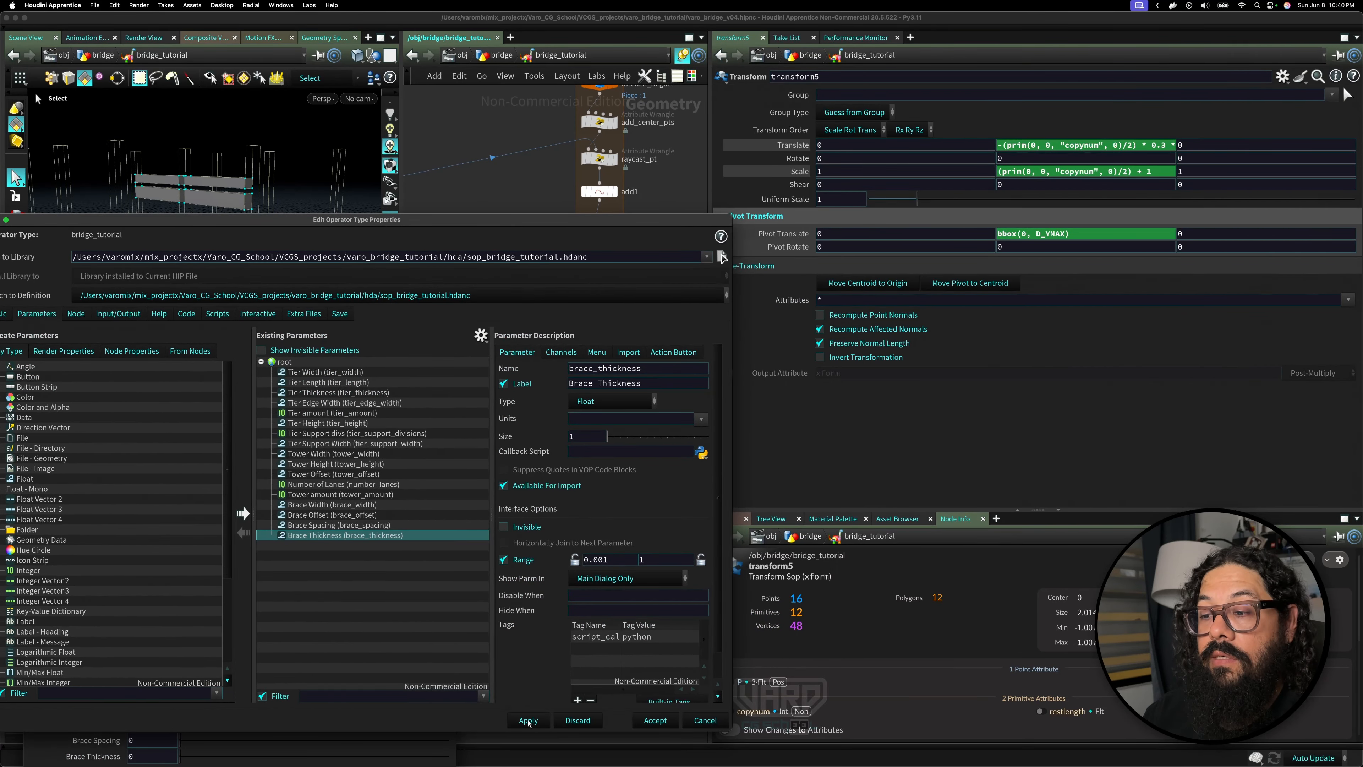
{"action": "left_click_drag", "start_coordinate": [483, 223], "coordinate": [923, 581]}
{"action": "left_click_drag", "start_coordinate": [134, 464], "coordinate": [346, 177]}
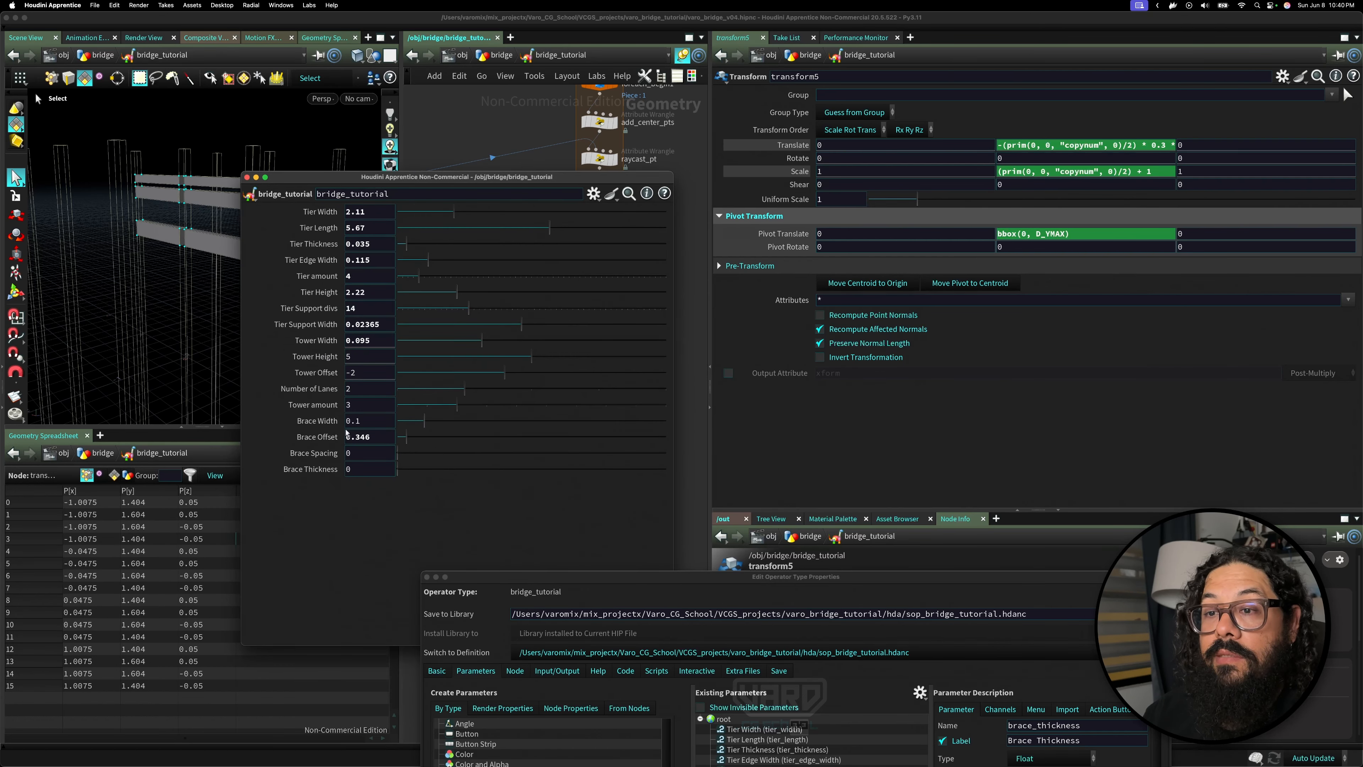
- Copy the Brace Spacing parameter and paste it as a relative reference over the 0.3 multiplier in transform5's Translate Y expression
{"action": "right_click", "coordinate": [328, 453]}
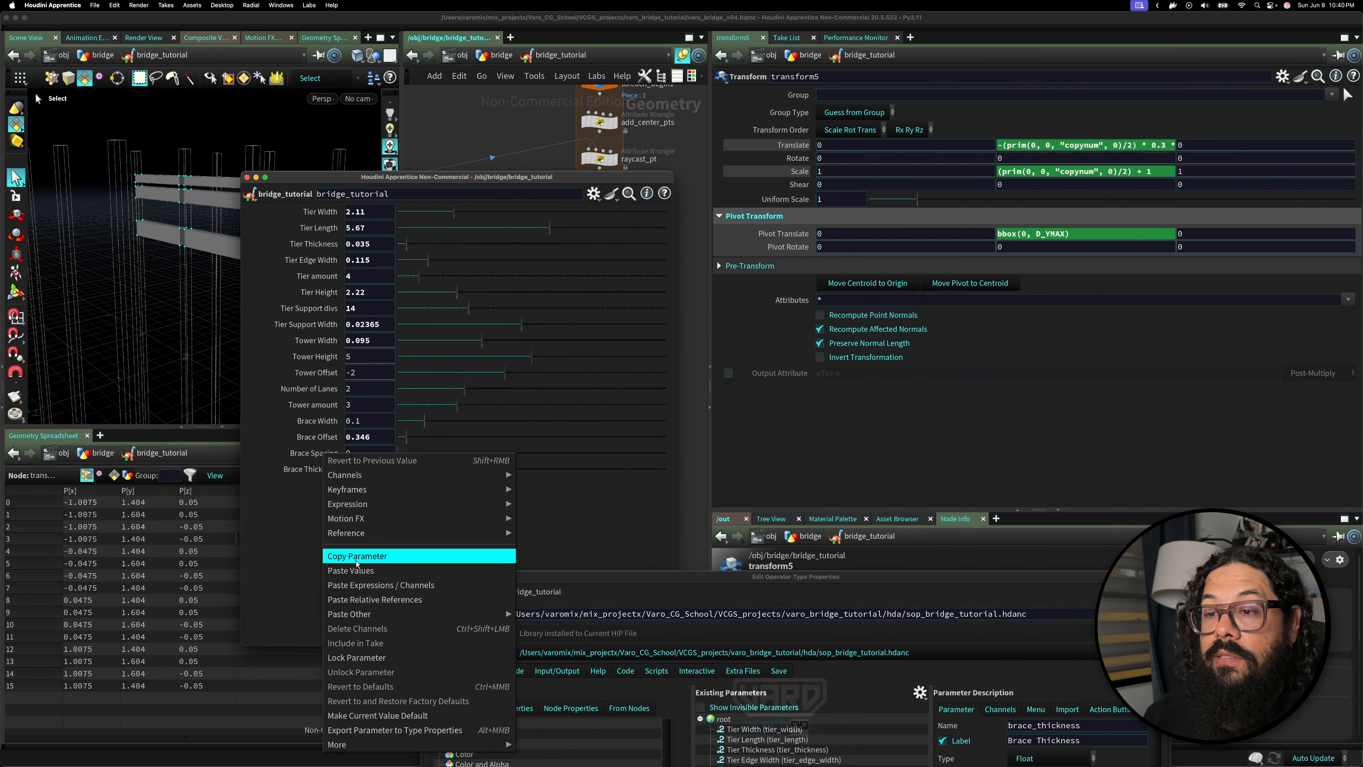
{"action": "left_click", "coordinate": [357, 560]}
{"action": "left_click", "coordinate": [1034, 145]}
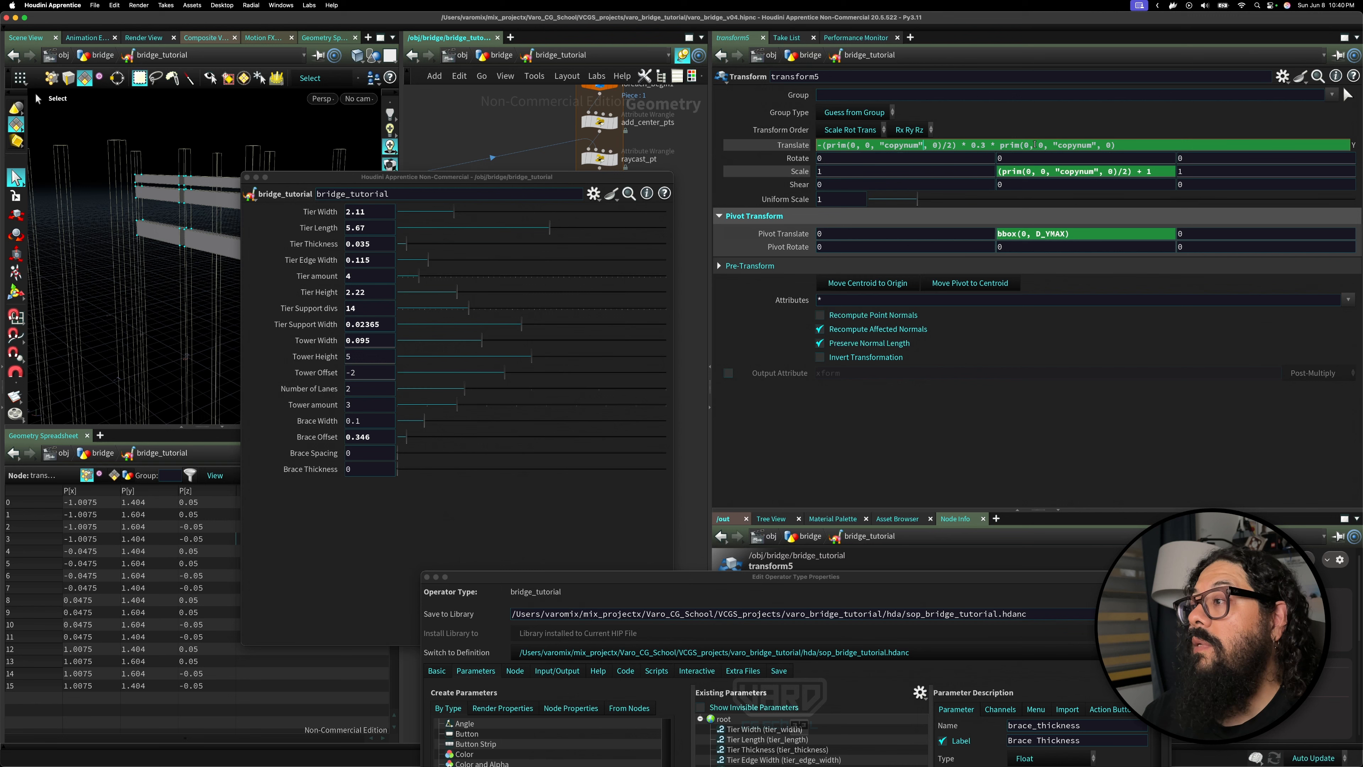
{"action": "double_click", "coordinate": [979, 145]}
{"action": "right_click", "coordinate": [977, 146]}
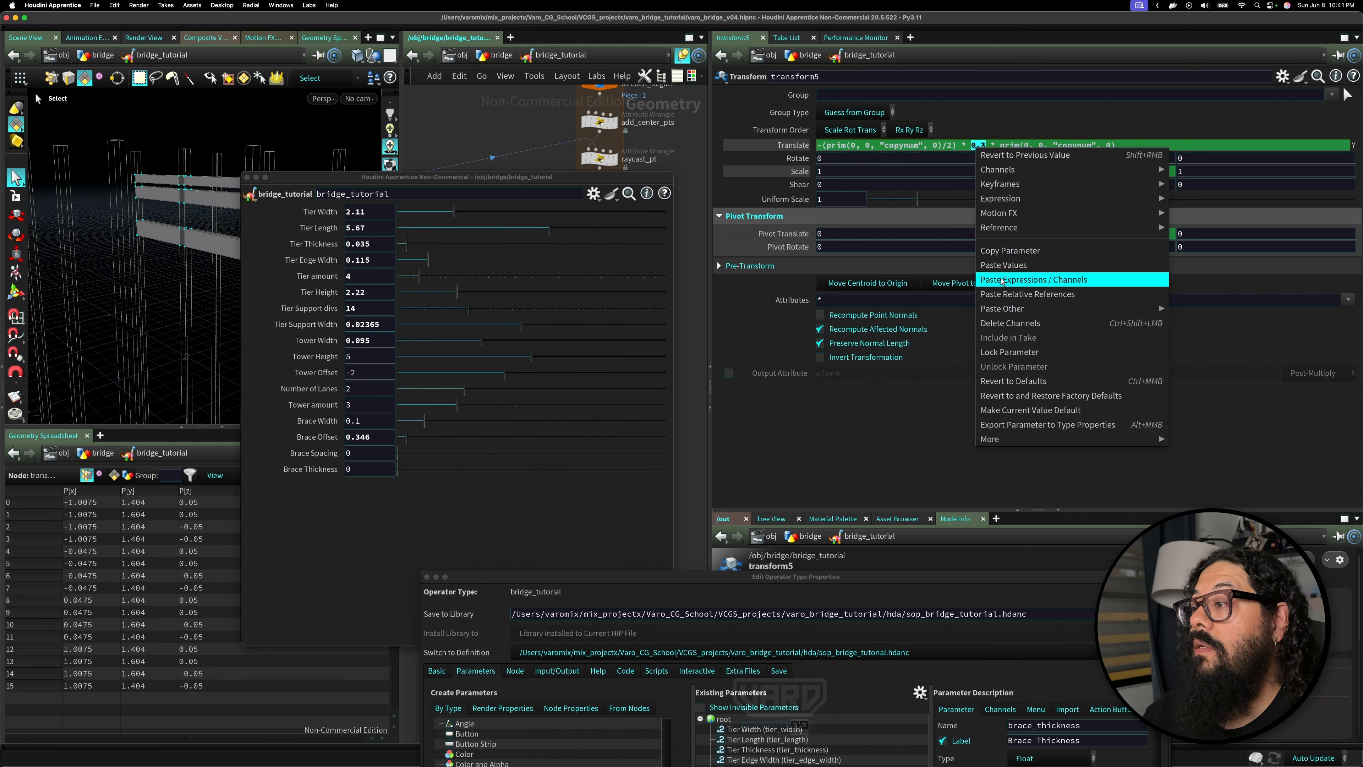
{"action": "left_click", "coordinate": [1015, 294]}
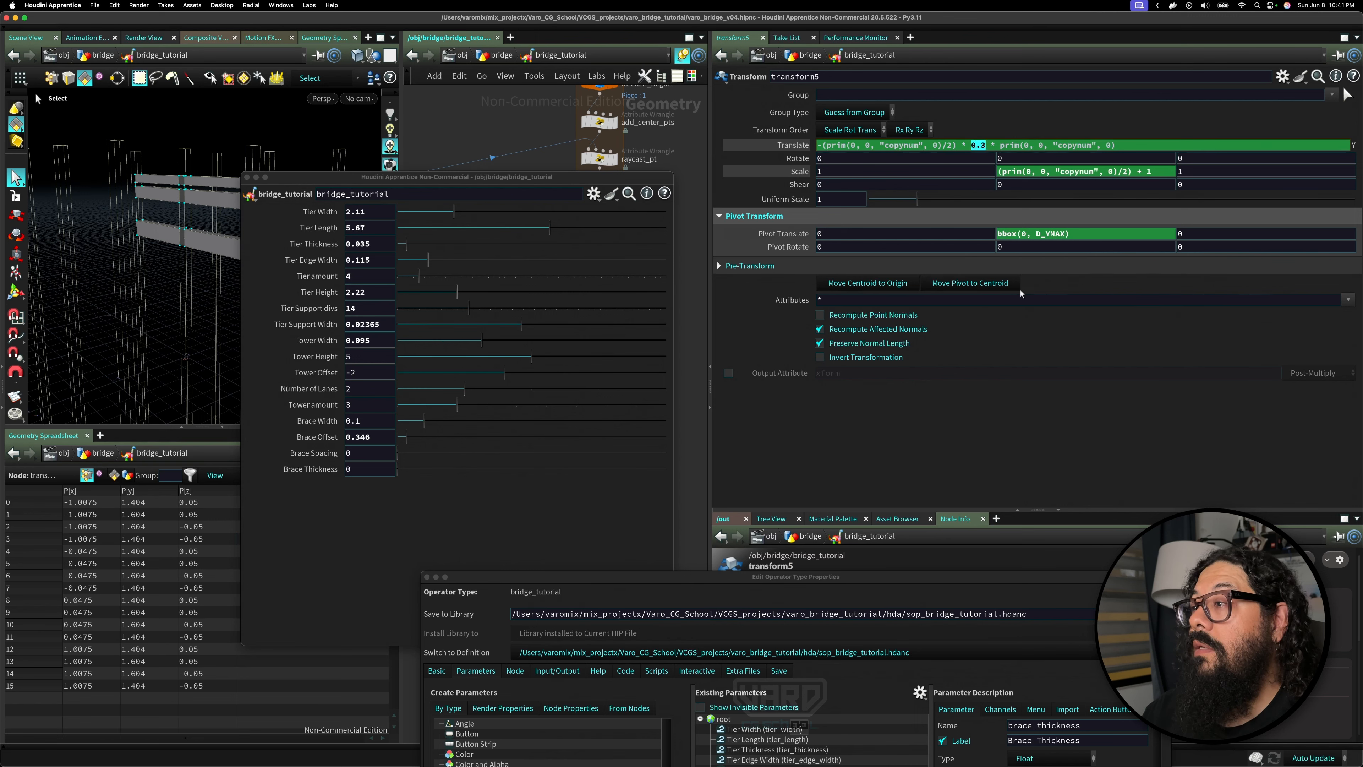
{"action": "left_click", "coordinate": [858, 580]}
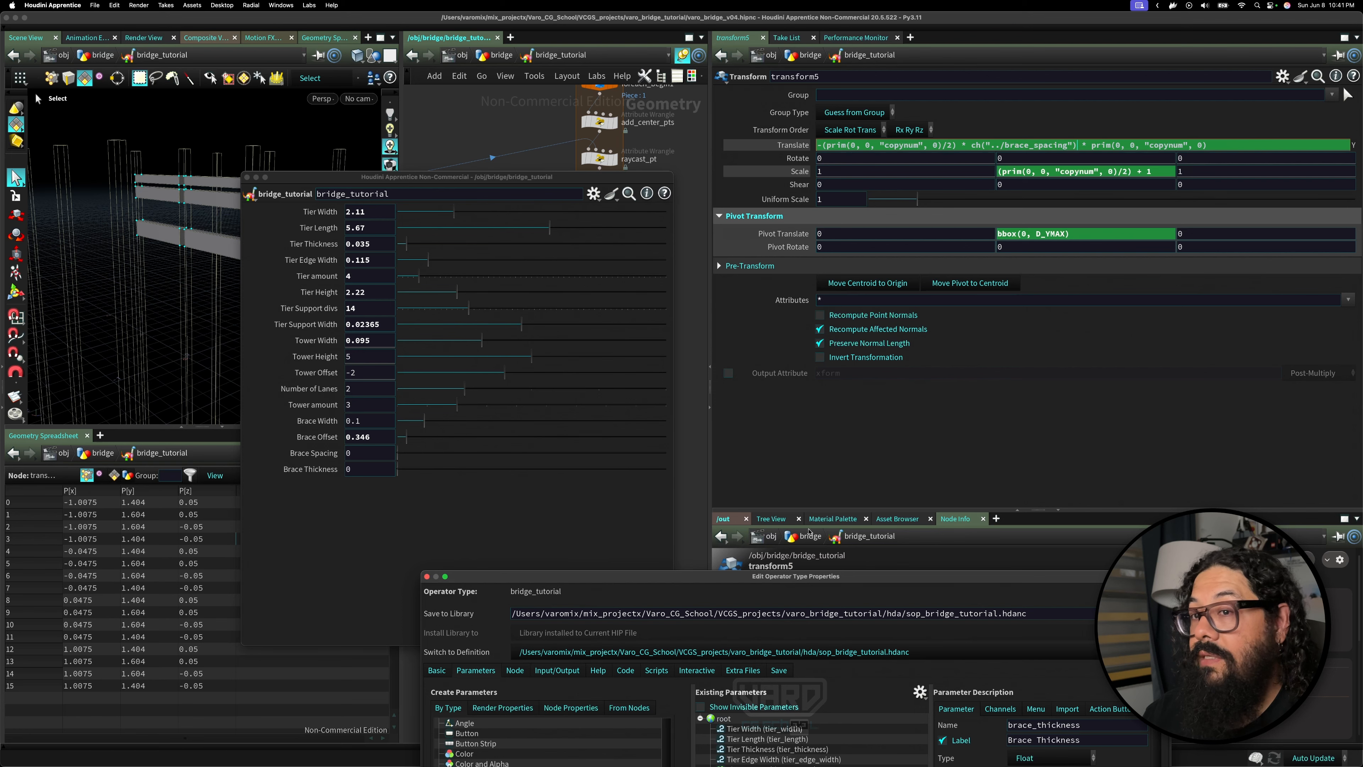
{"action": "key", "text": "Return"}
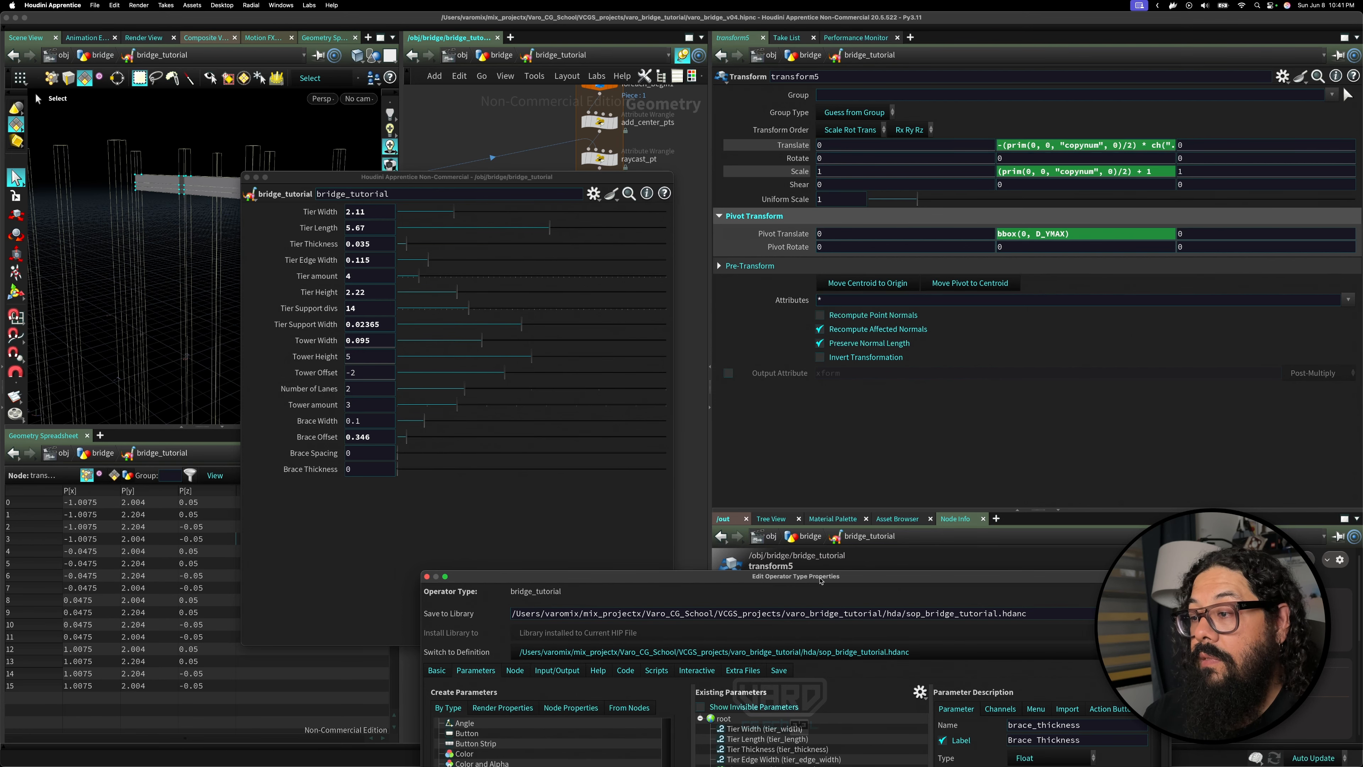
- Set the default value of the Brace Spacing parameter to 0.4 in the asset's type properties
{"action": "left_click_drag", "start_coordinate": [820, 581], "coordinate": [715, 351]}
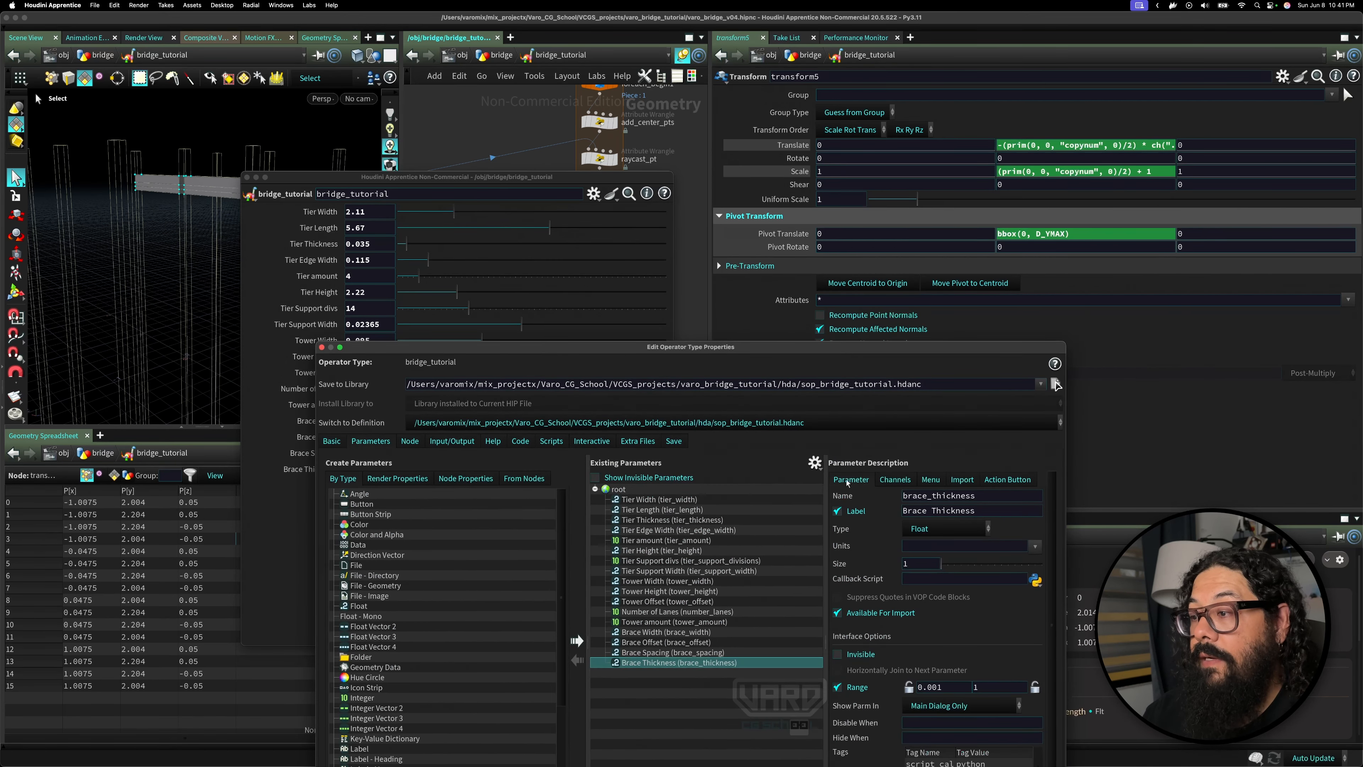
{"action": "left_click", "coordinate": [691, 656]}
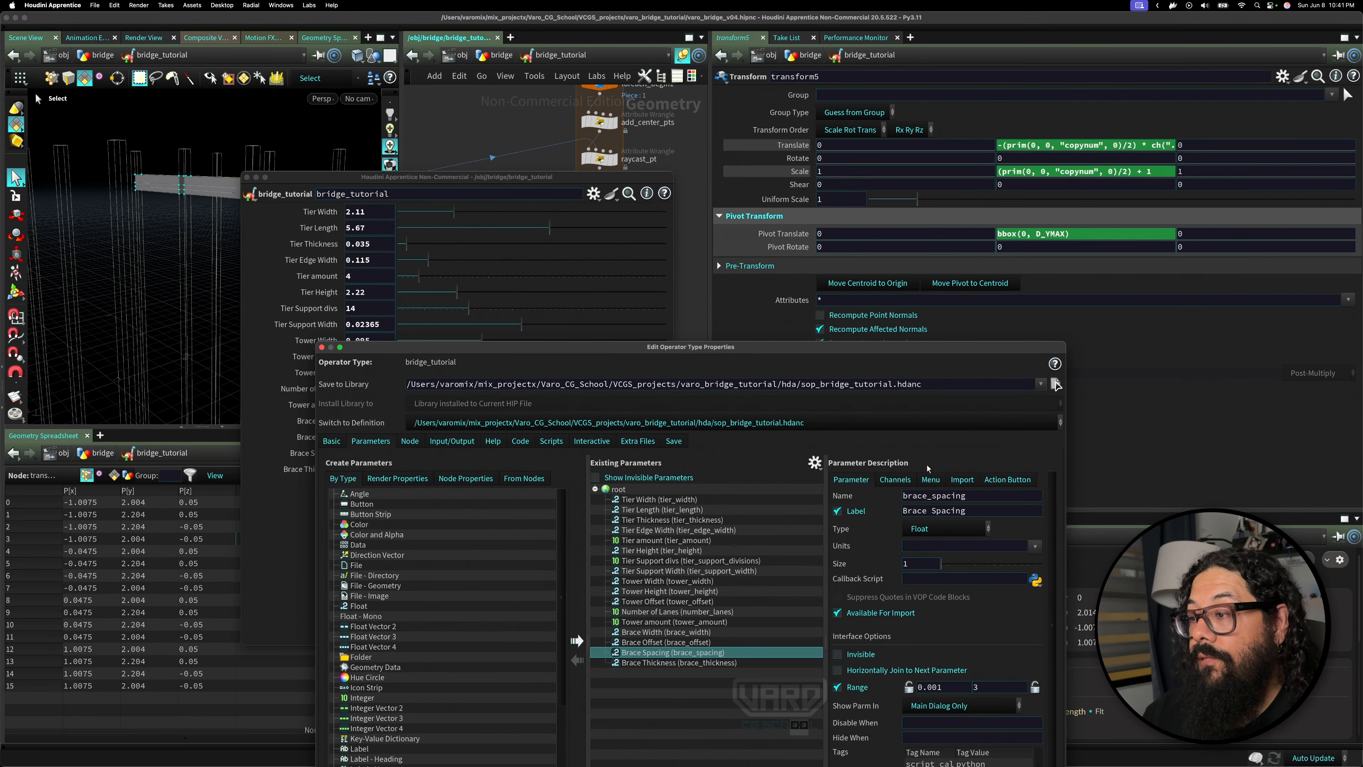
{"action": "left_click", "coordinate": [893, 480]}
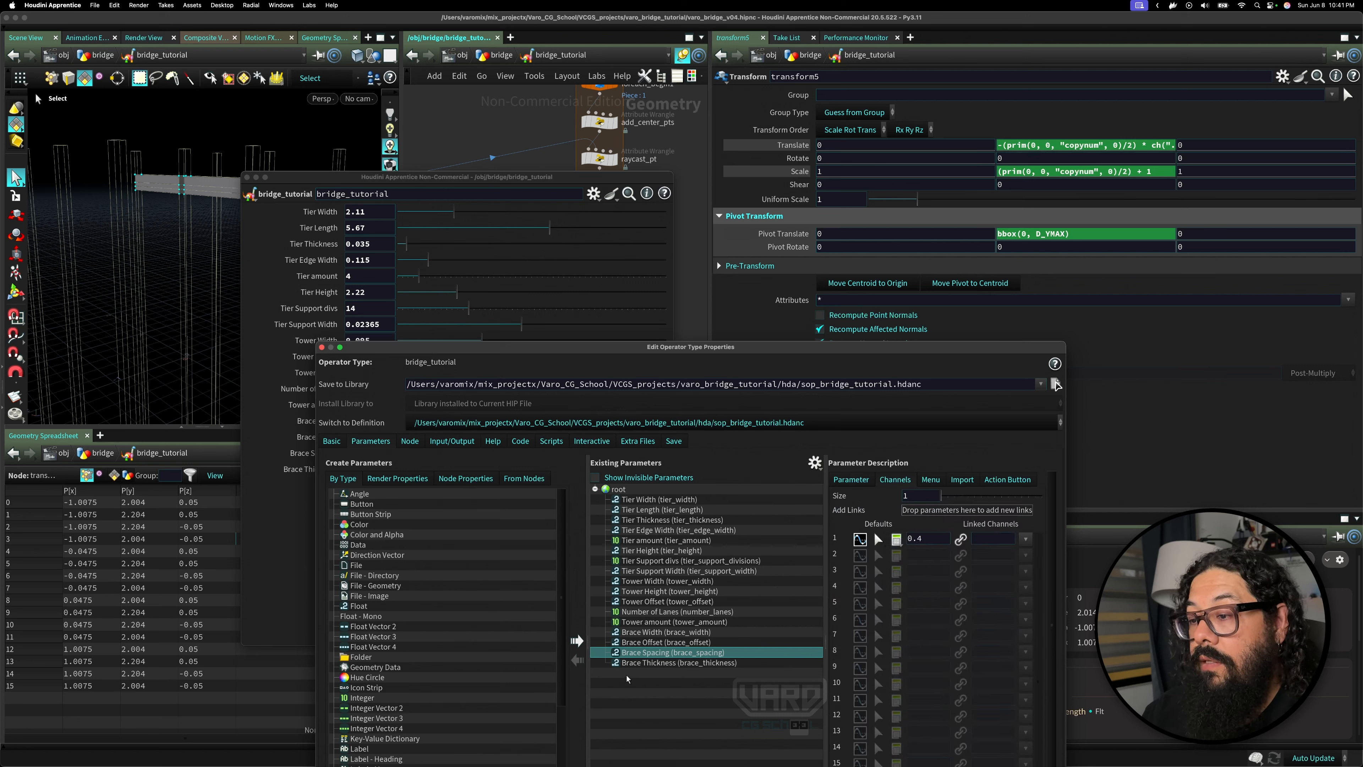
- Set the default value of the Brace Thickness parameter to 1 and apply the type property changes to the asset
{"action": "left_click", "coordinate": [679, 663]}
{"action": "double_click", "coordinate": [920, 539]}
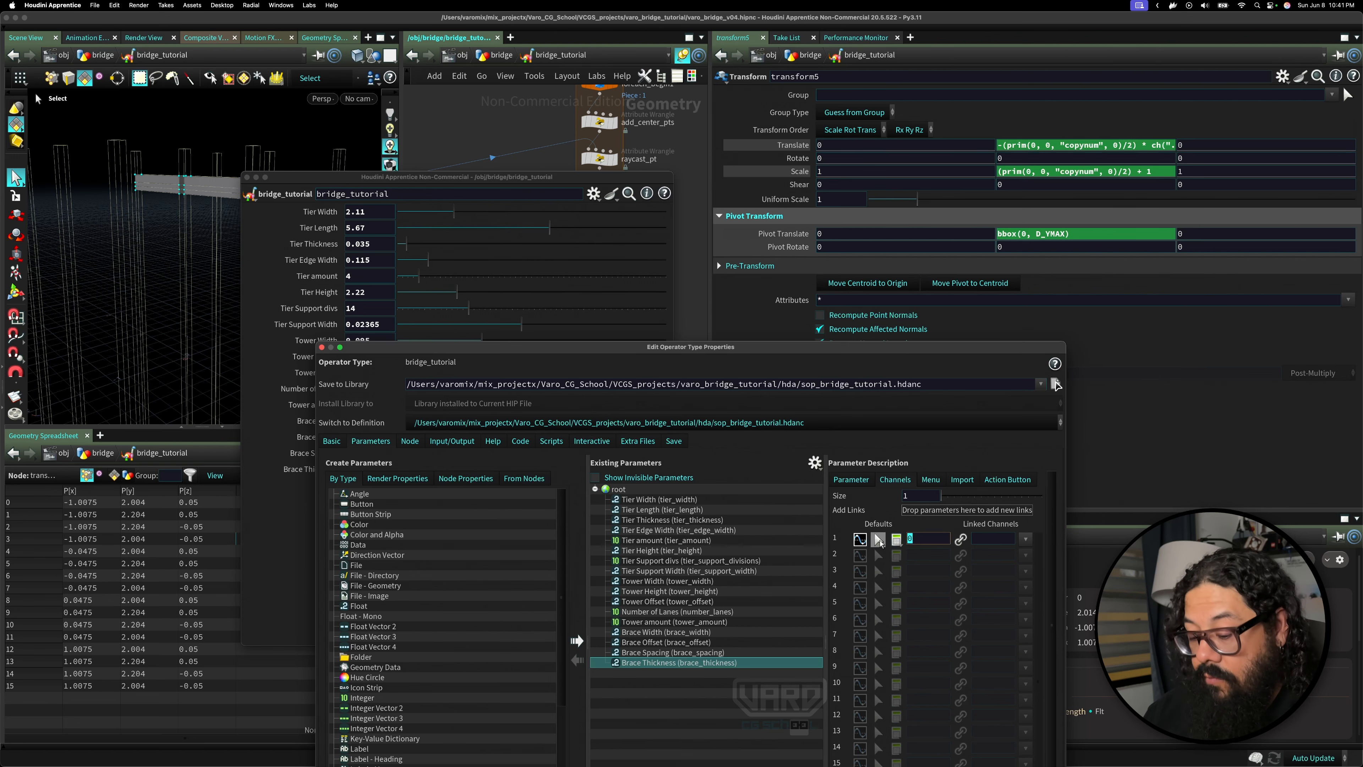
{"action": "type", "text": "1"}
{"action": "key", "text": "Return"}
{"action": "left_click_drag", "start_coordinate": [817, 345], "coordinate": [664, 177]}
{"action": "left_click", "coordinate": [838, 681]}
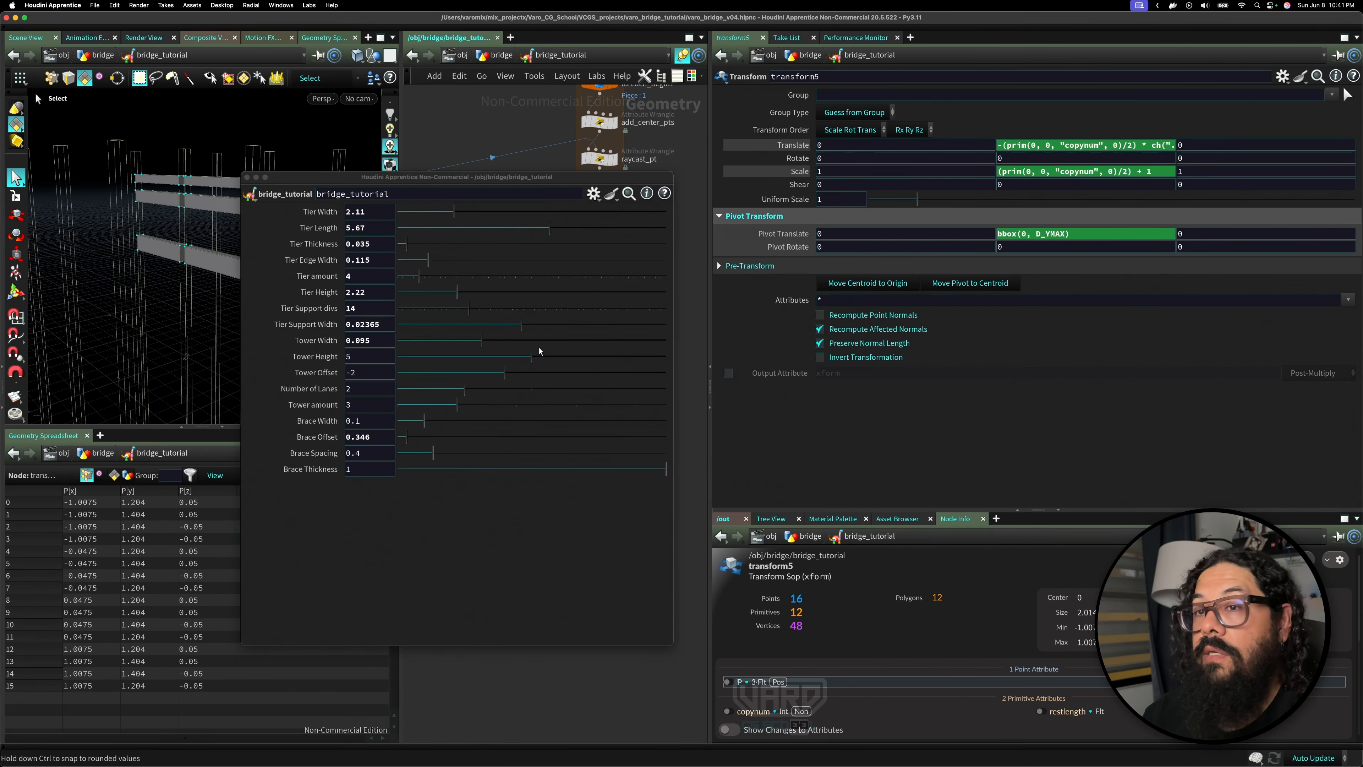
- Move the floating parameter window clear of the viewport and try different Brace Spacing values, ending at 0.322
{"action": "left_click_drag", "start_coordinate": [467, 177], "coordinate": [600, 173]}
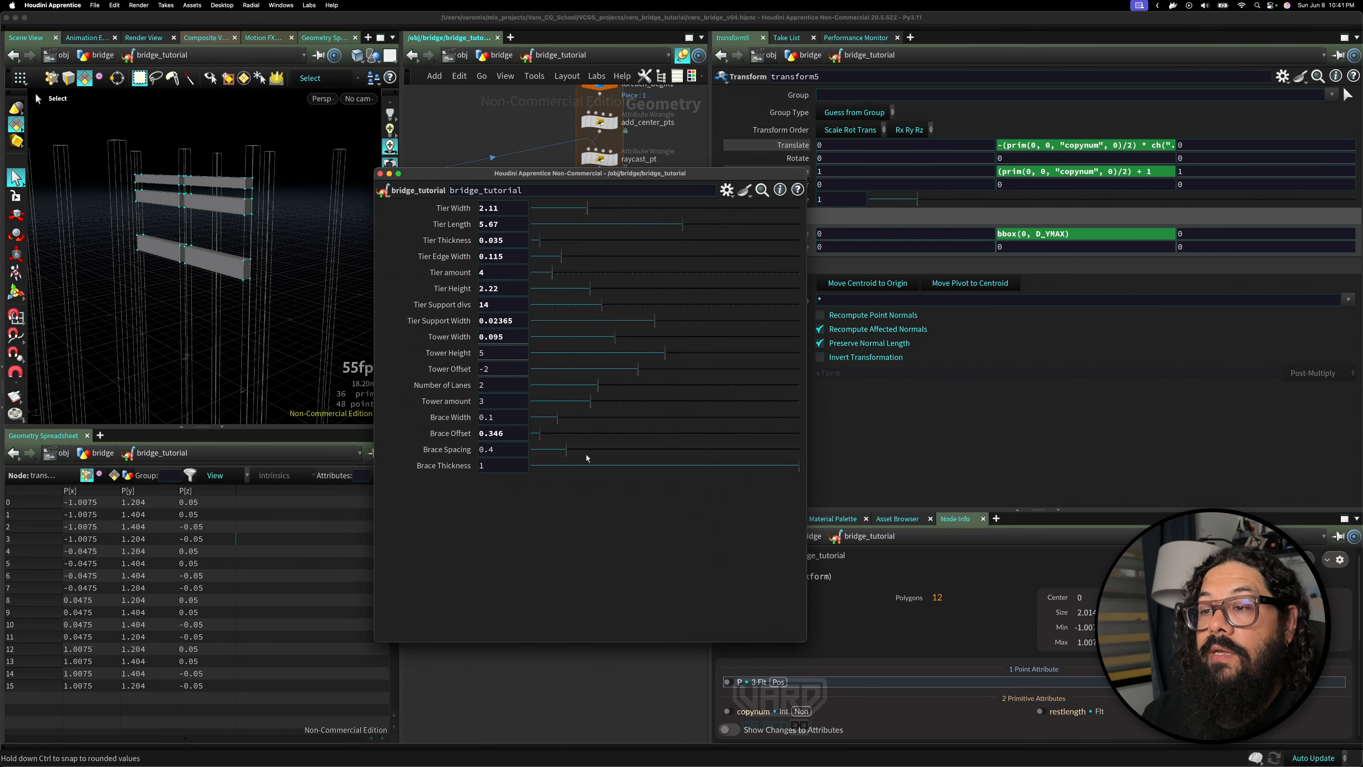
{"action": "left_click_drag", "start_coordinate": [586, 454], "coordinate": [608, 430]}
{"action": "right_click_drag", "start_coordinate": [180, 267], "coordinate": [94, 266], "text": "alt"}
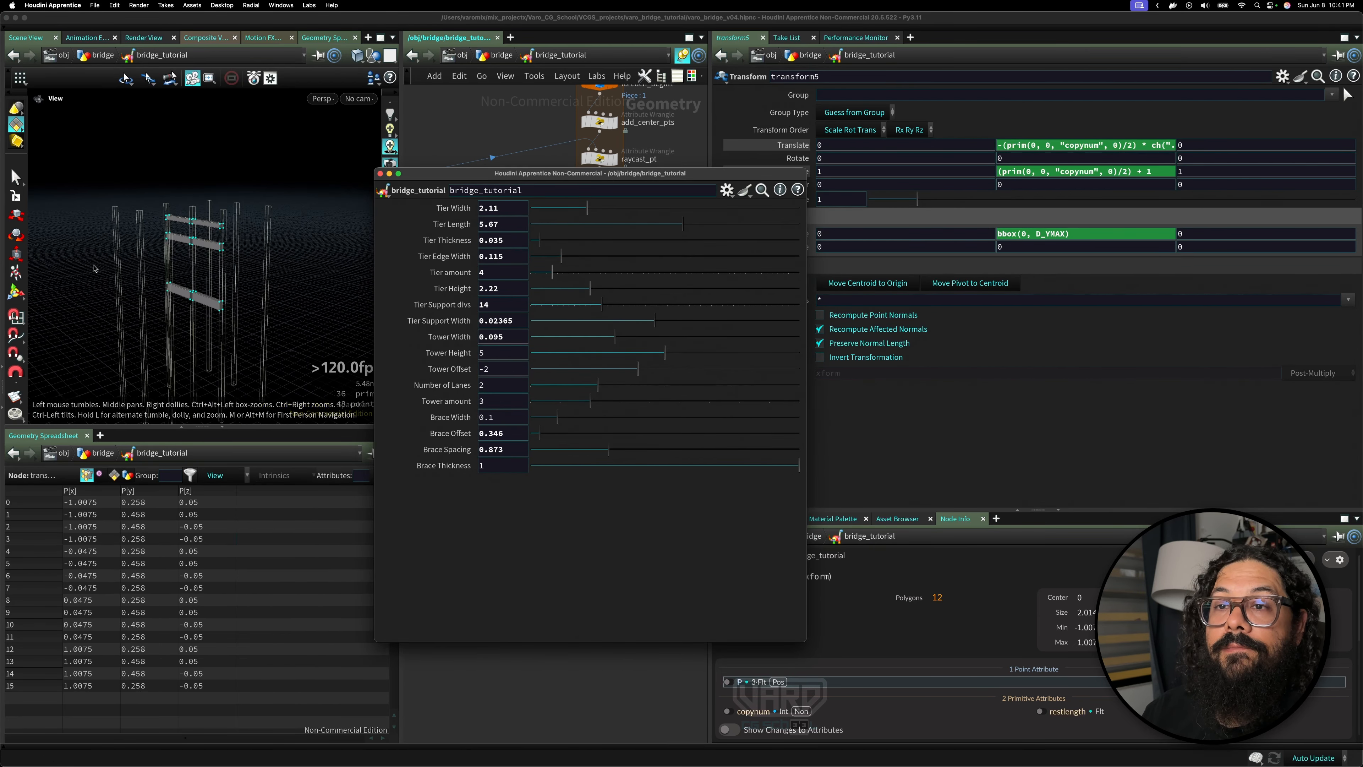
{"action": "left_click_drag", "start_coordinate": [94, 269], "coordinate": [203, 272], "text": "alt"}
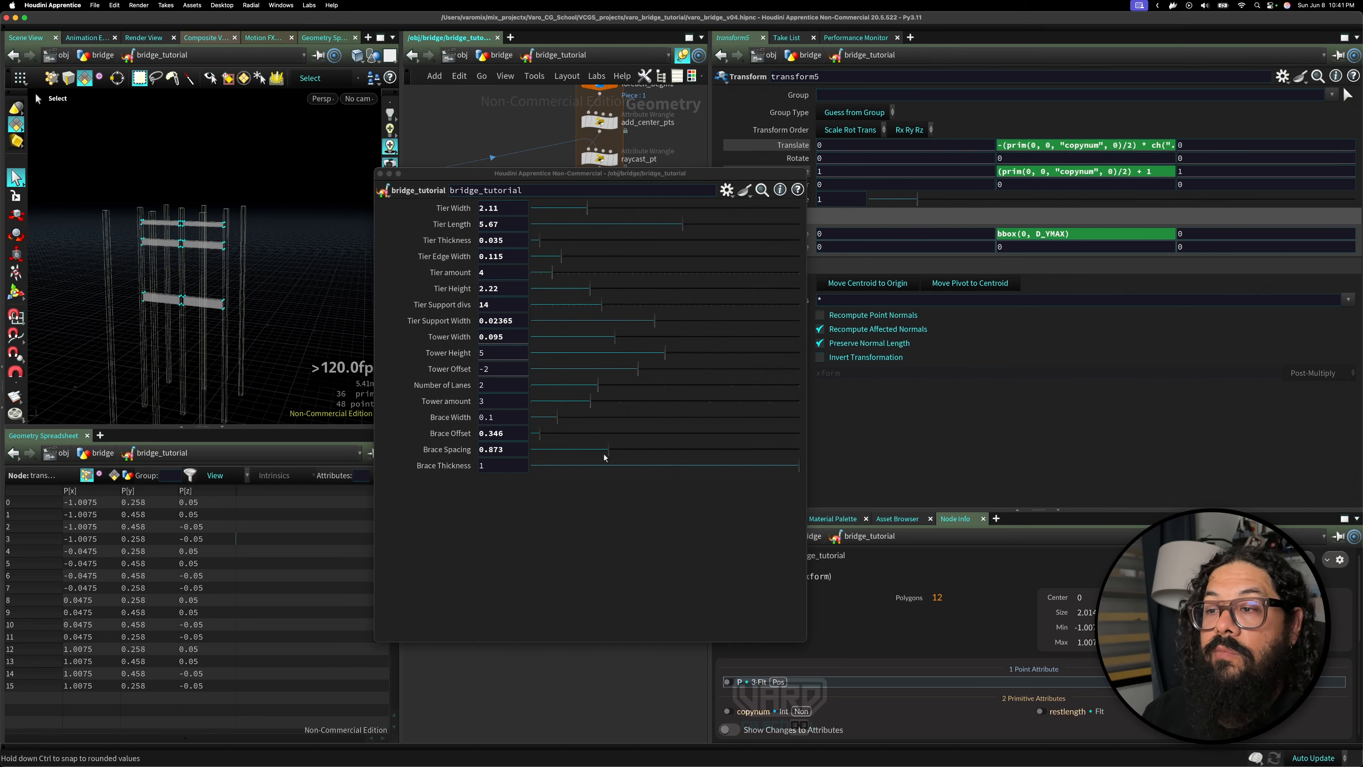
{"action": "left_click_drag", "start_coordinate": [605, 455], "coordinate": [559, 442]}
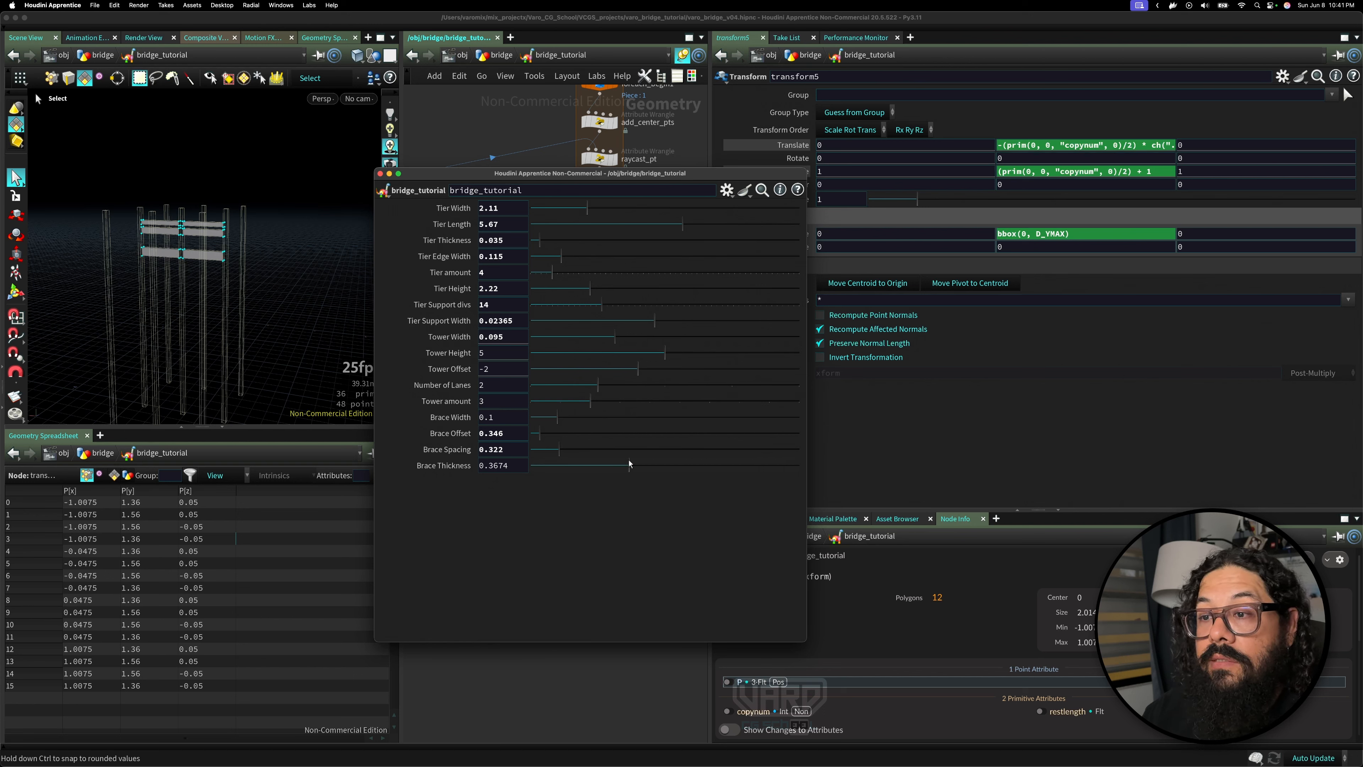
- Copy the Brace Thickness parameter and paste it as a relative reference over the added 1 in transform5's Scale Y expression
{"action": "left_click_drag", "start_coordinate": [630, 464], "coordinate": [708, 471]}
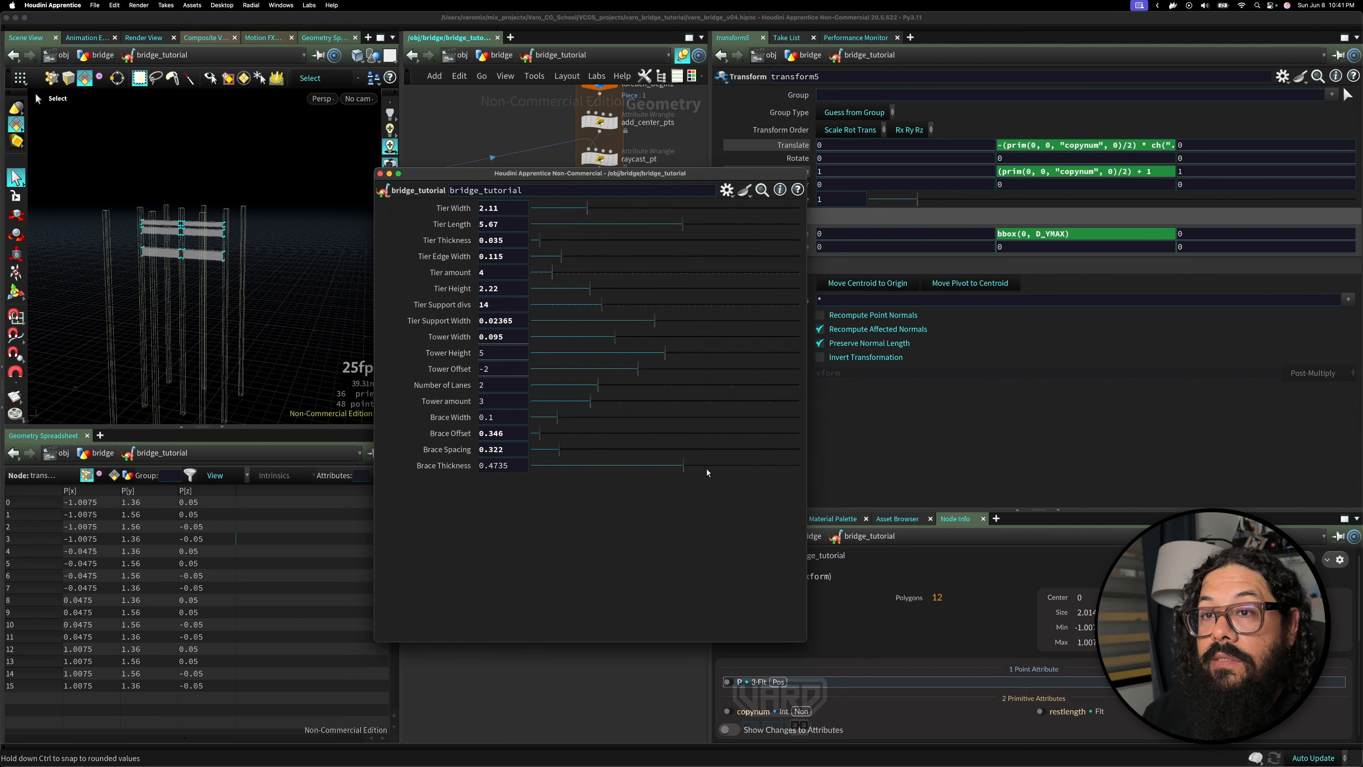
{"action": "right_click", "coordinate": [440, 465]}
{"action": "left_click", "coordinate": [482, 567]}
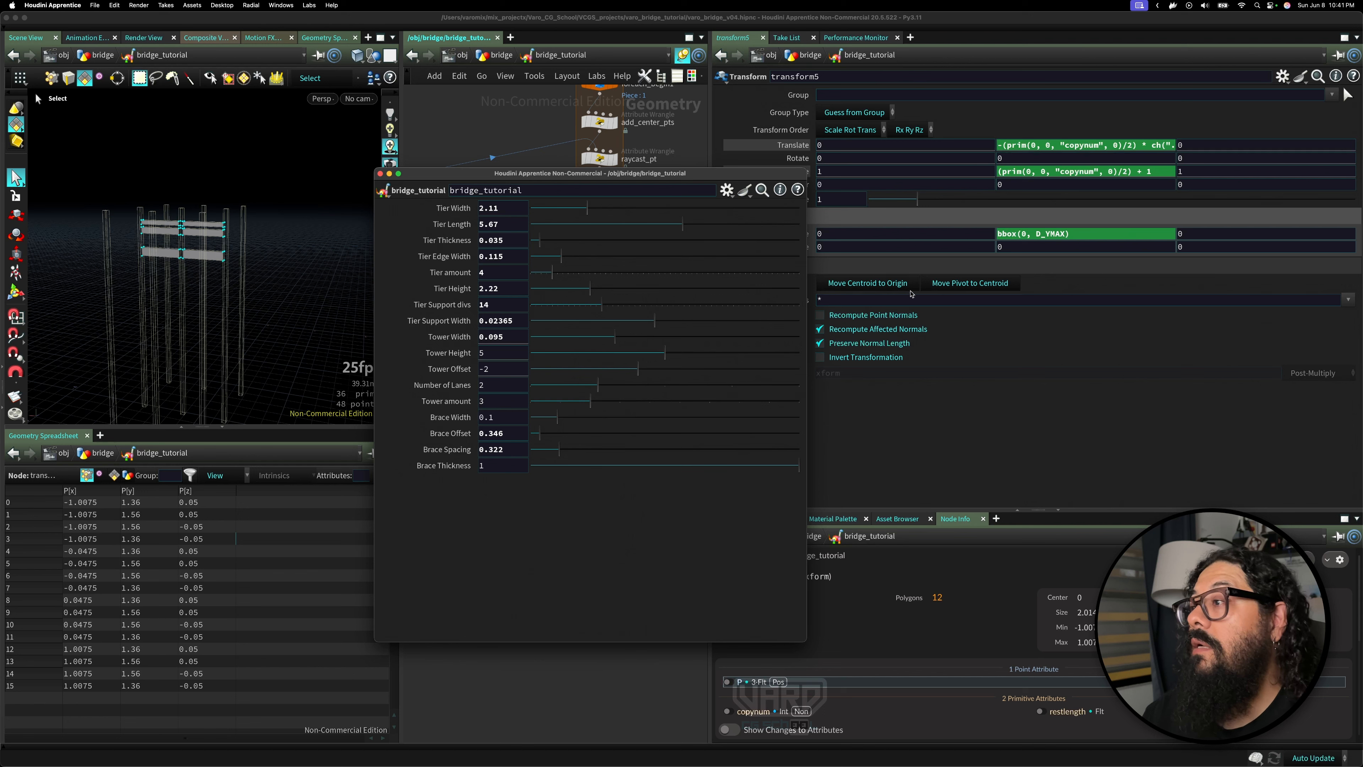
{"action": "left_click", "coordinate": [1106, 173]}
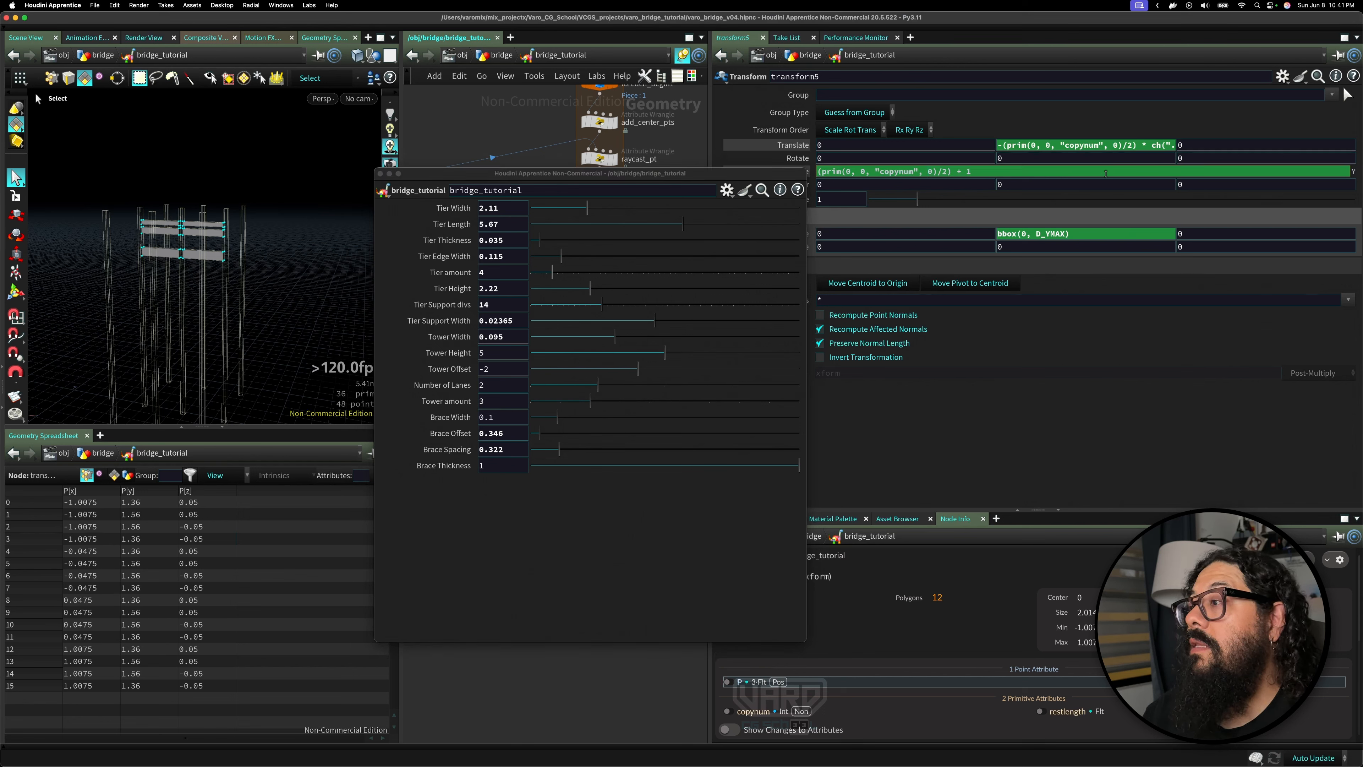
{"action": "right_click", "coordinate": [979, 175]}
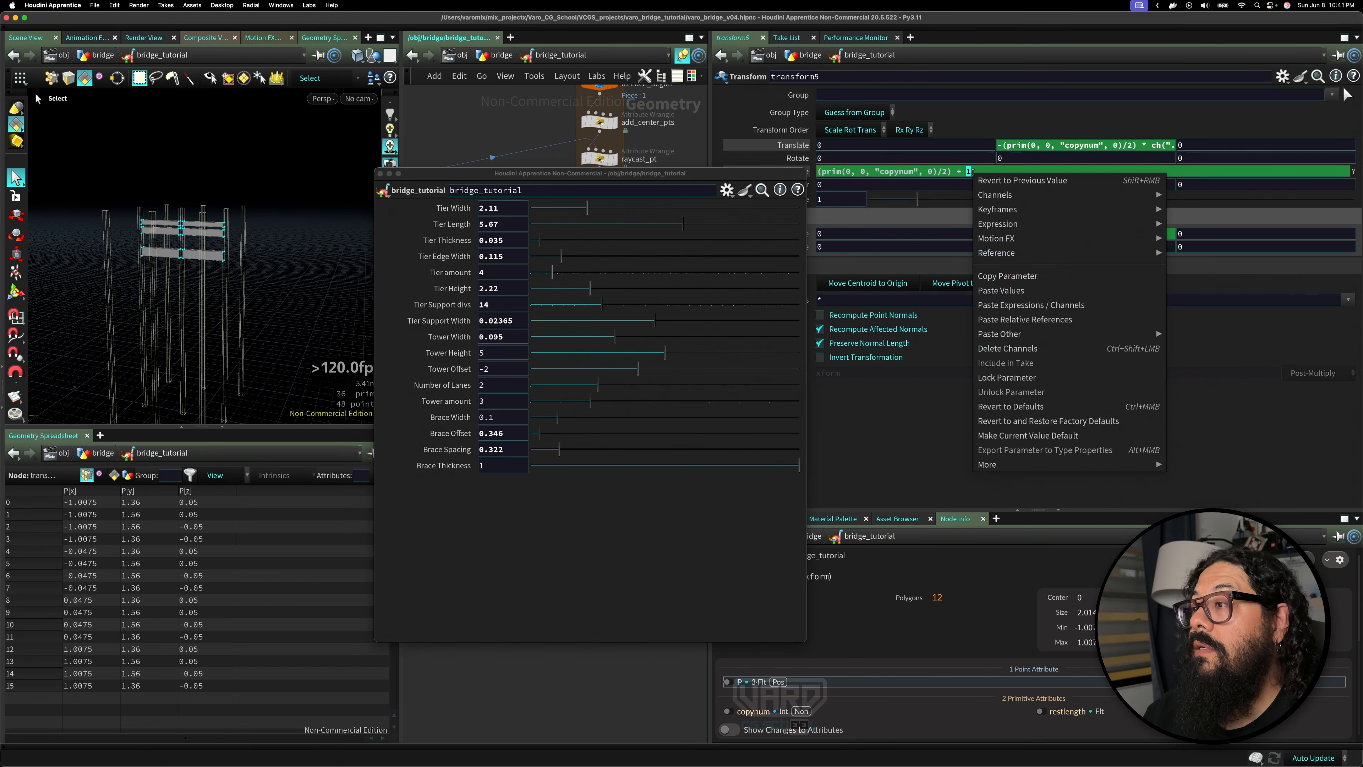
{"action": "left_click", "coordinate": [1027, 321]}
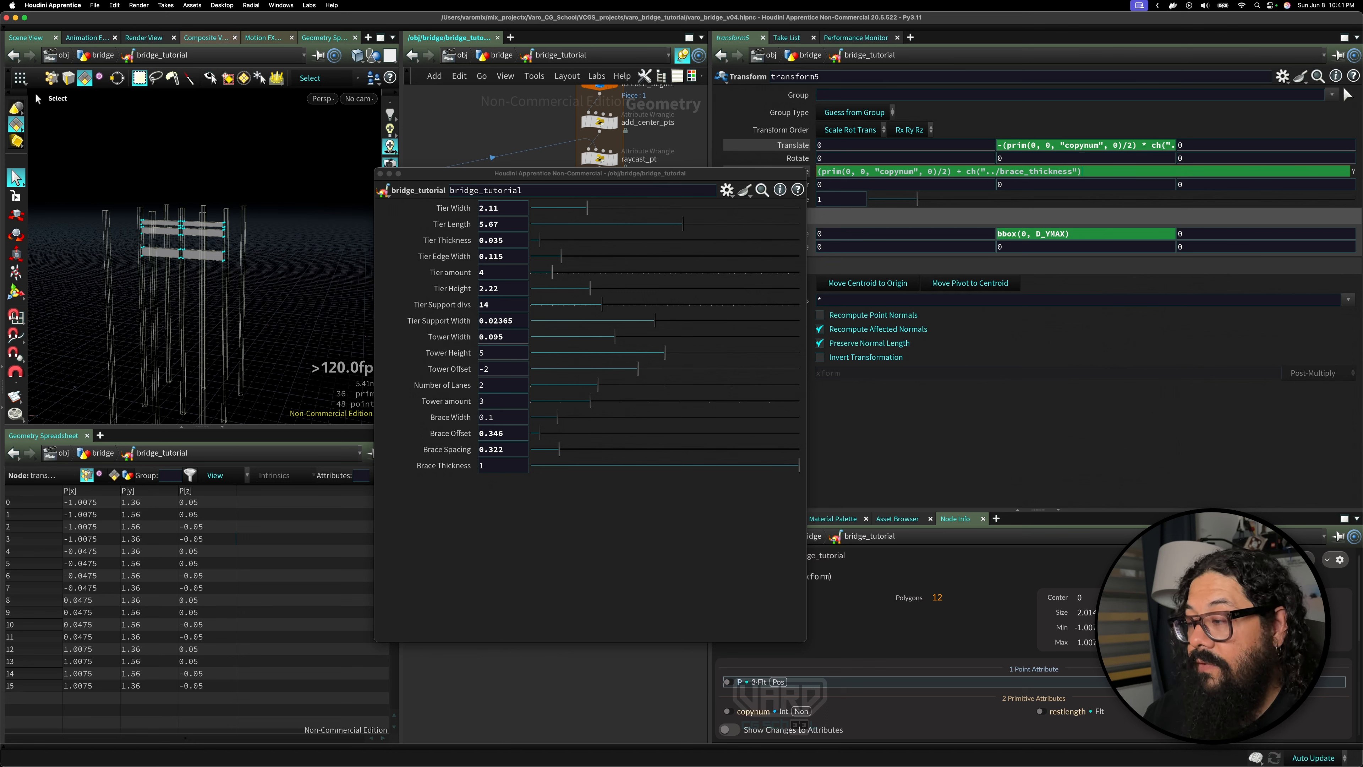
{"action": "left_click_drag", "start_coordinate": [763, 466], "coordinate": [848, 461]}
{"action": "key", "text": "Escape"}
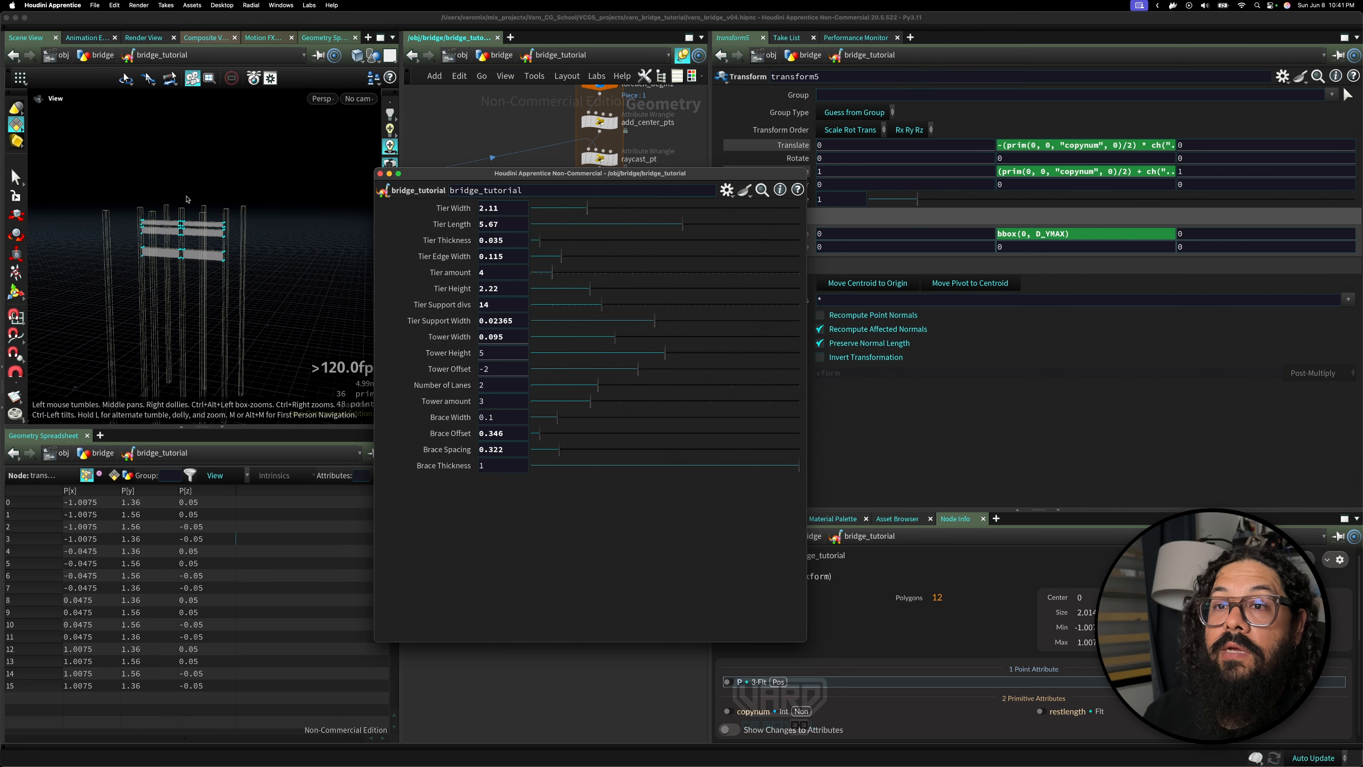
- Reduce Brace Thickness to 0.4685 and set Brace Spacing to 0.327 while viewing the braces up close
{"action": "scroll", "coordinate": [367, 219], "scroll_direction": "up", "scroll_amount": 3}
{"action": "key", "text": "s"}
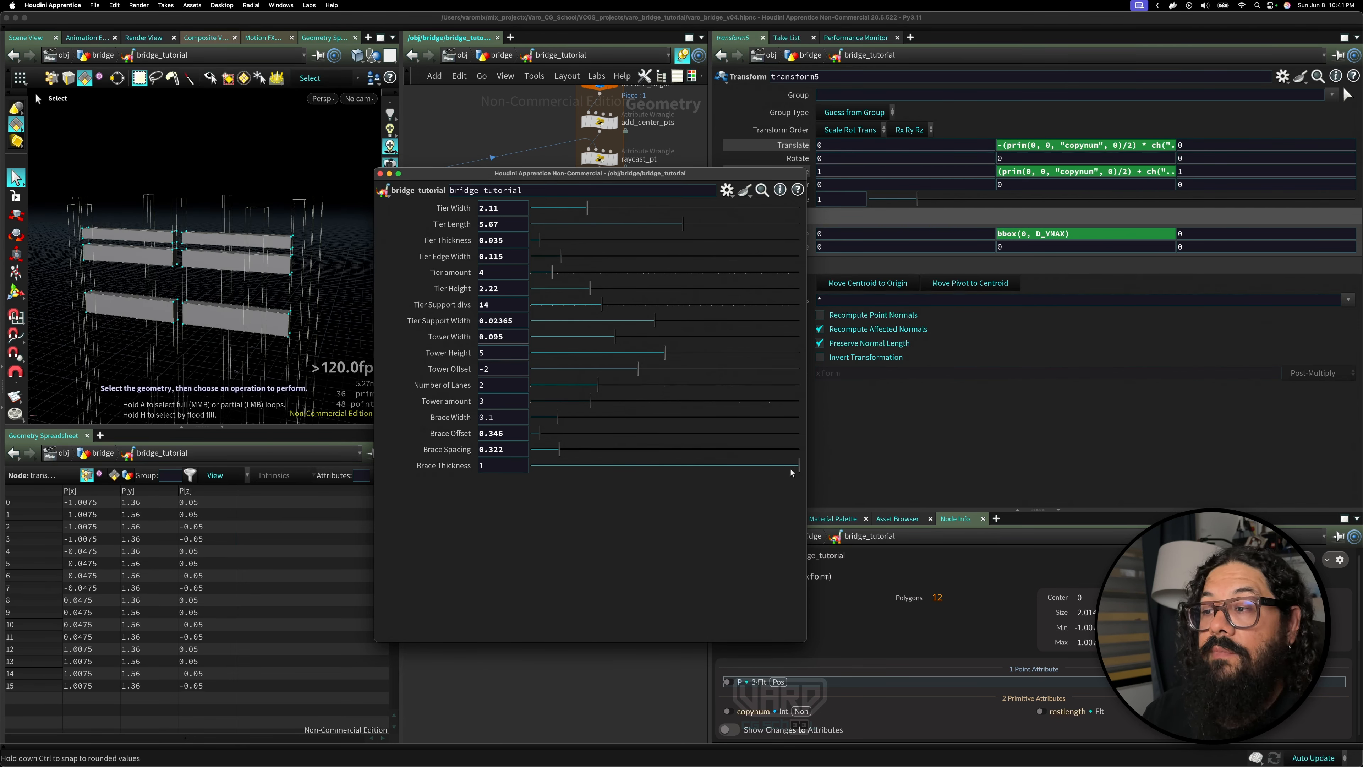
{"action": "left_click_drag", "start_coordinate": [790, 469], "coordinate": [697, 468]}
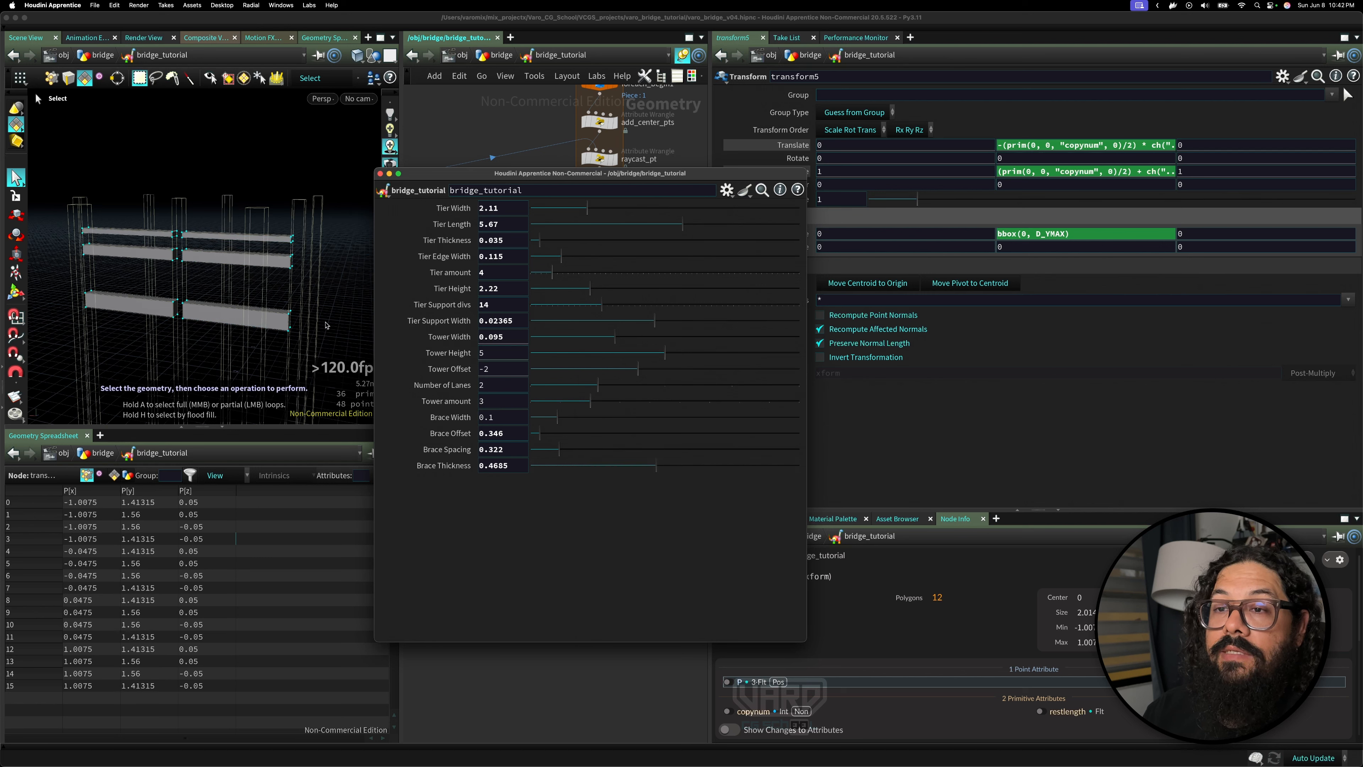
{"action": "mouse_move", "coordinate": [559, 450]}
{"action": "left_mouse_down"}
{"action": "mouse_move", "coordinate": [572, 448]}
{"action": "mouse_move", "coordinate": [560, 448]}
{"action": "left_mouse_up"}
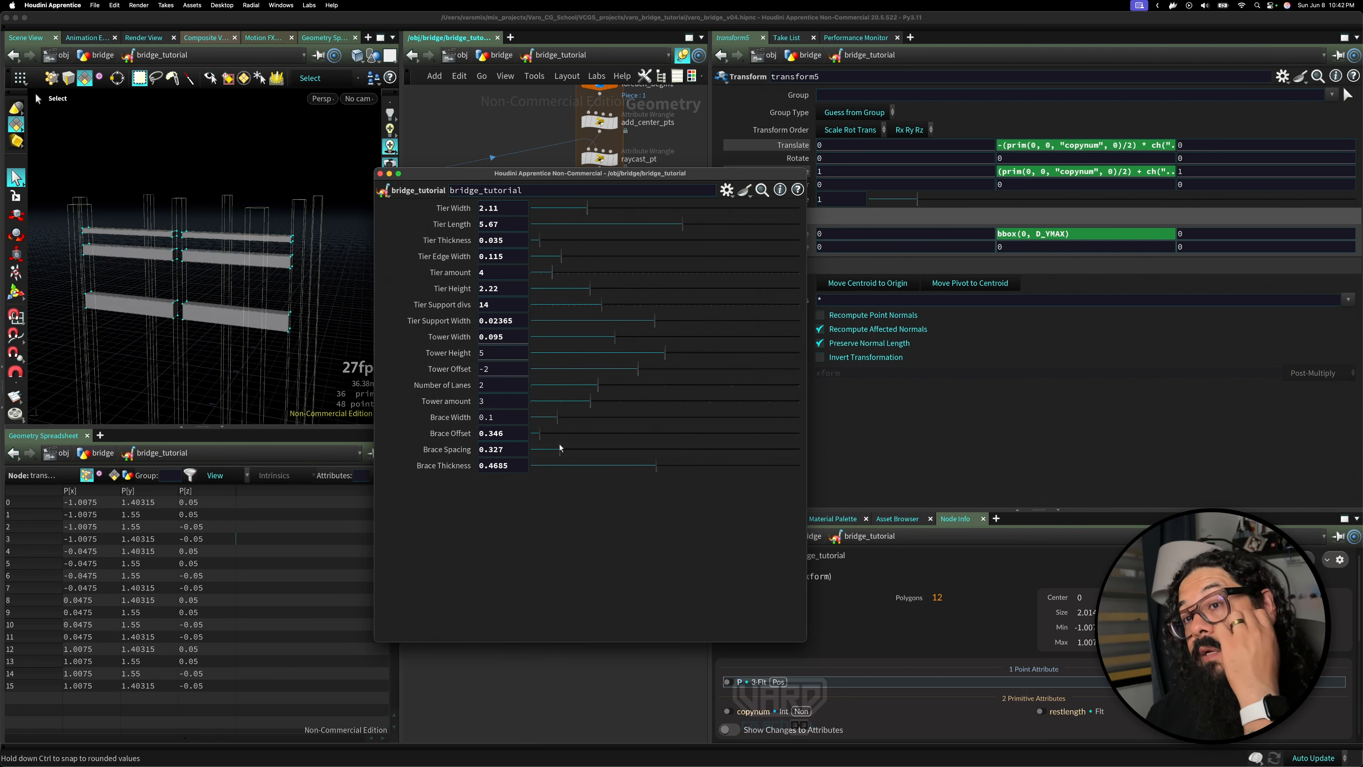
- Check the braces against all the towers in the viewport and close the floating bridge_tutorial parameter window
{"action": "left_click_drag", "start_coordinate": [683, 169], "coordinate": [888, 375]}
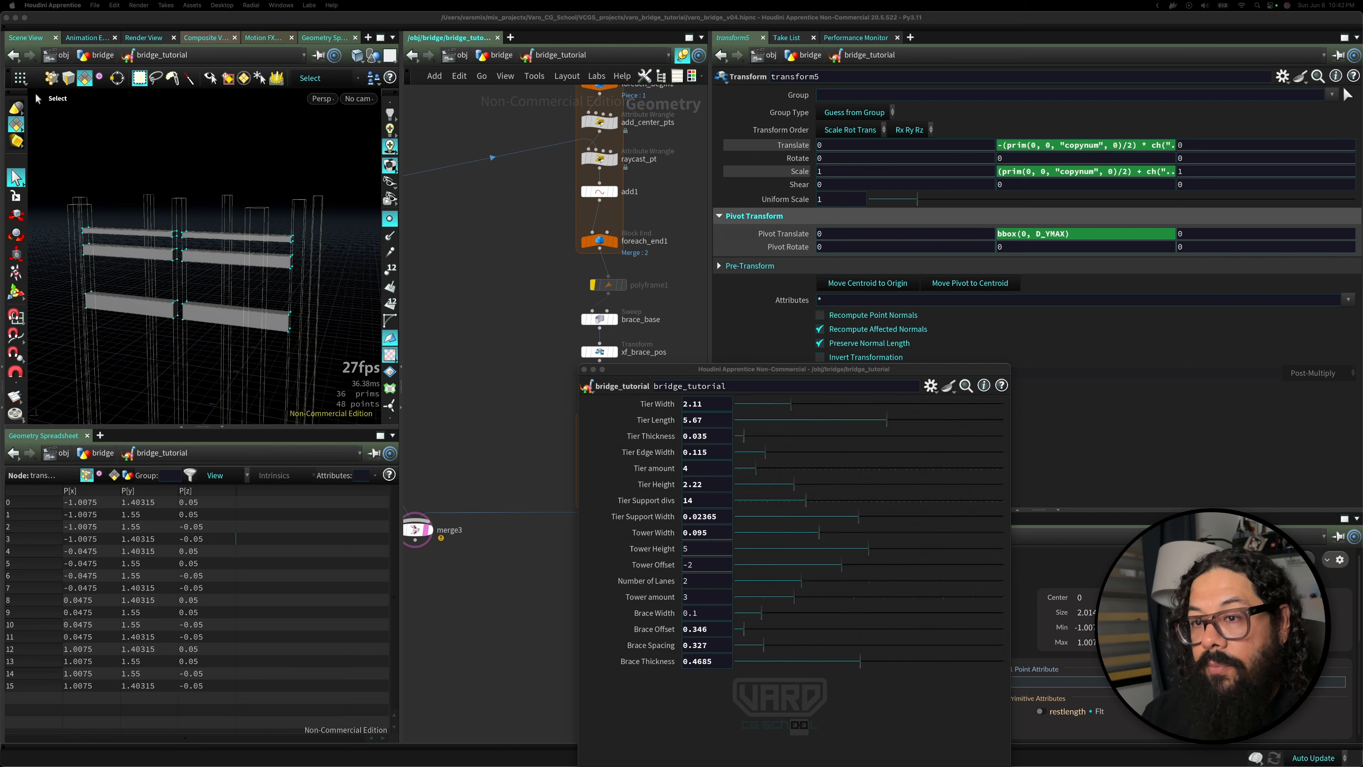
{"action": "left_click", "coordinate": [275, 323]}
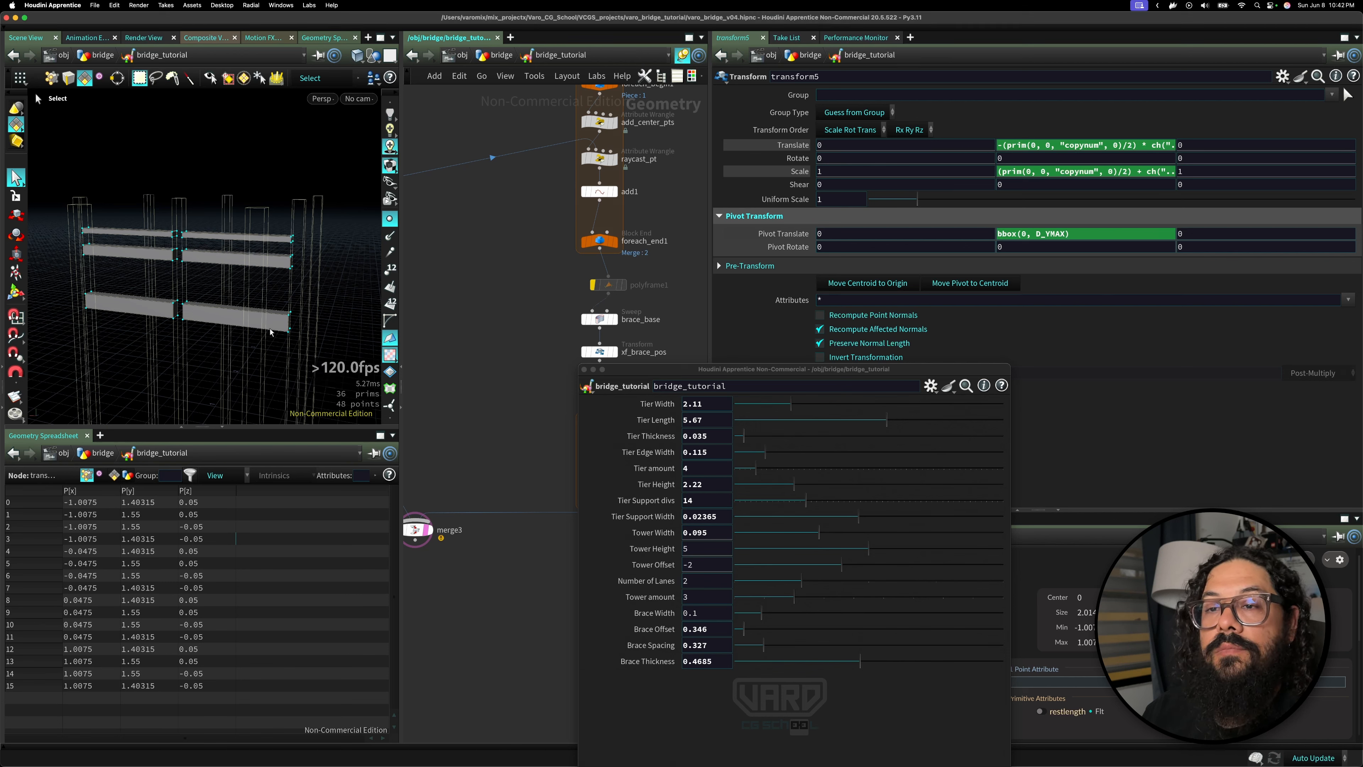
{"action": "right_click_drag", "start_coordinate": [274, 323], "coordinate": [51, 330], "text": "alt"}
{"action": "left_click_drag", "start_coordinate": [64, 325], "coordinate": [262, 270], "text": "alt"}
{"action": "key", "text": "s"}
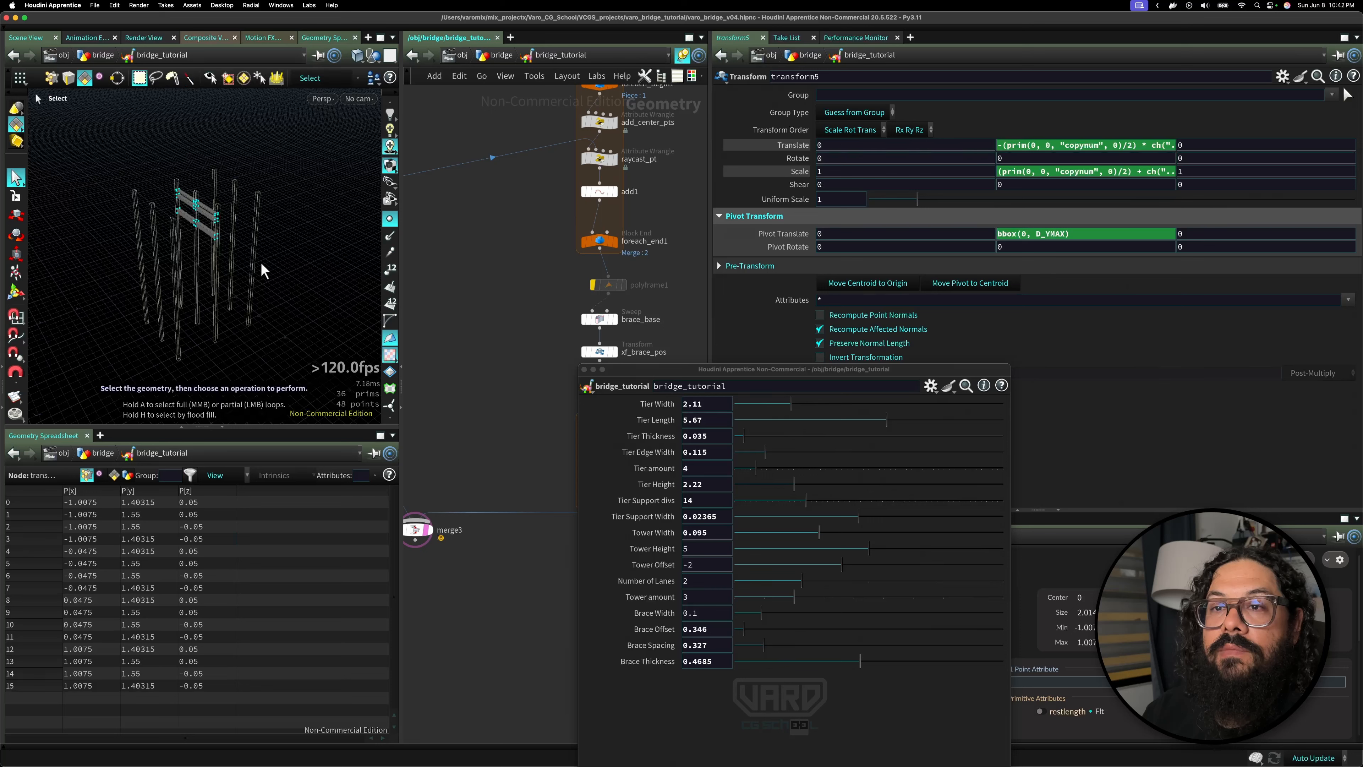
{"action": "left_click", "coordinate": [584, 369]}
- Inspect the bridge_length_curve, tier_towers and tower_pts_grp nodes to review how the tower points are generated and grouped
{"action": "scroll", "coordinate": [523, 352], "scroll_direction": "down", "scroll_amount": 10}
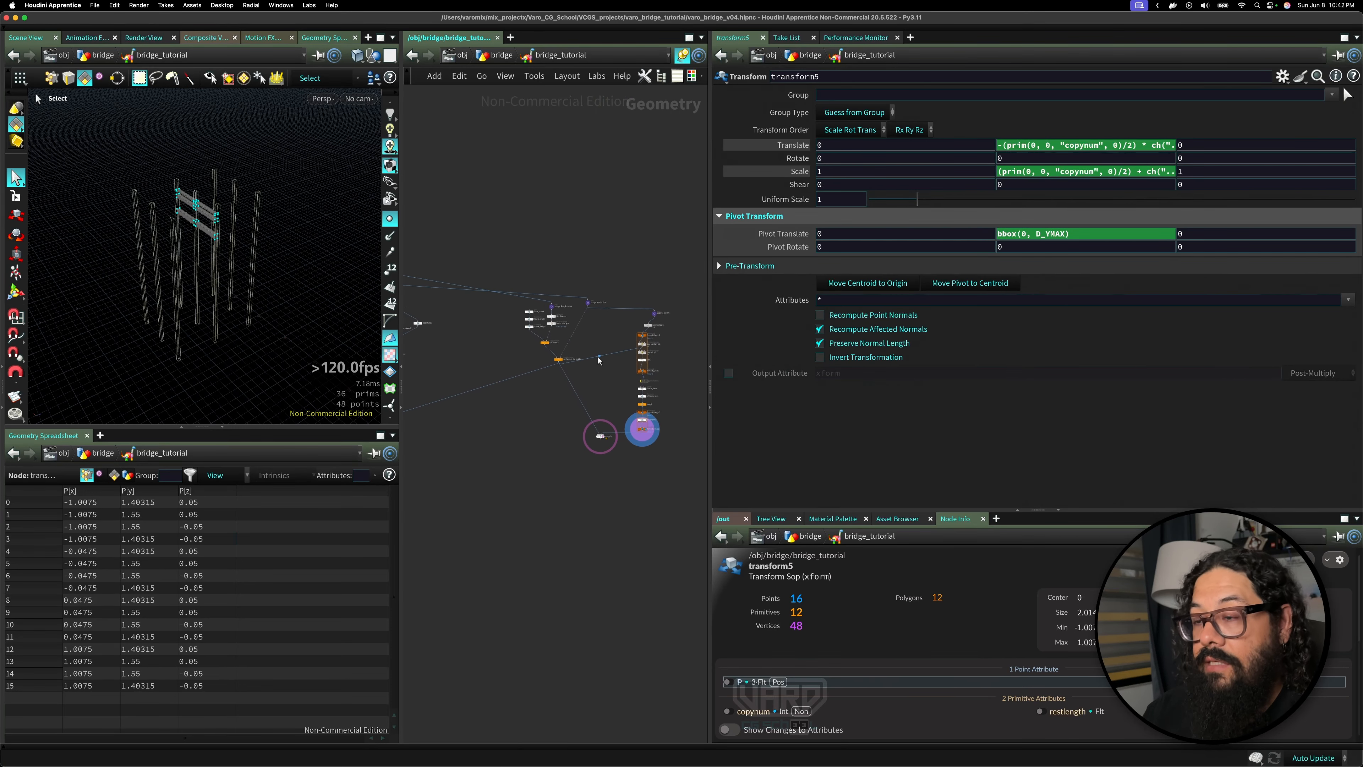
{"action": "scroll", "coordinate": [513, 336], "scroll_direction": "up", "scroll_amount": 5}
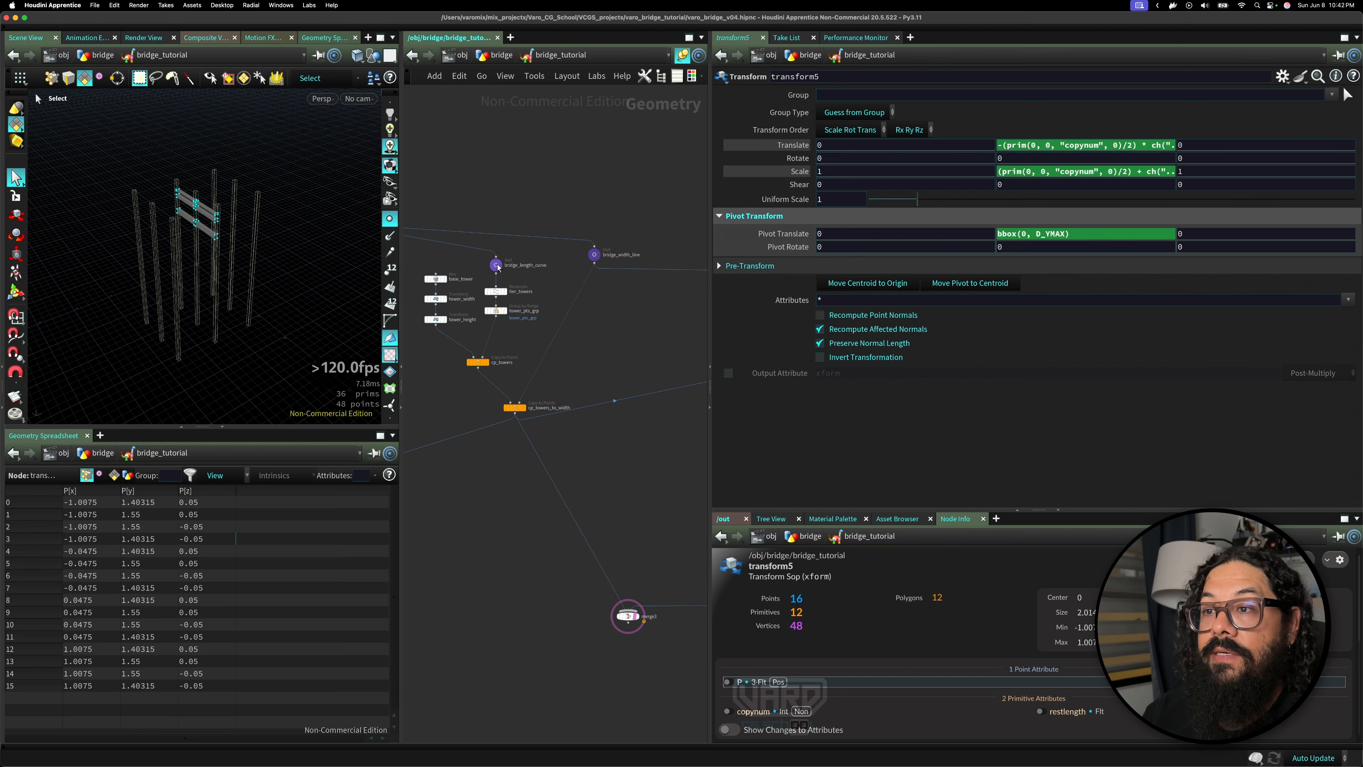
{"action": "left_click", "coordinate": [497, 267]}
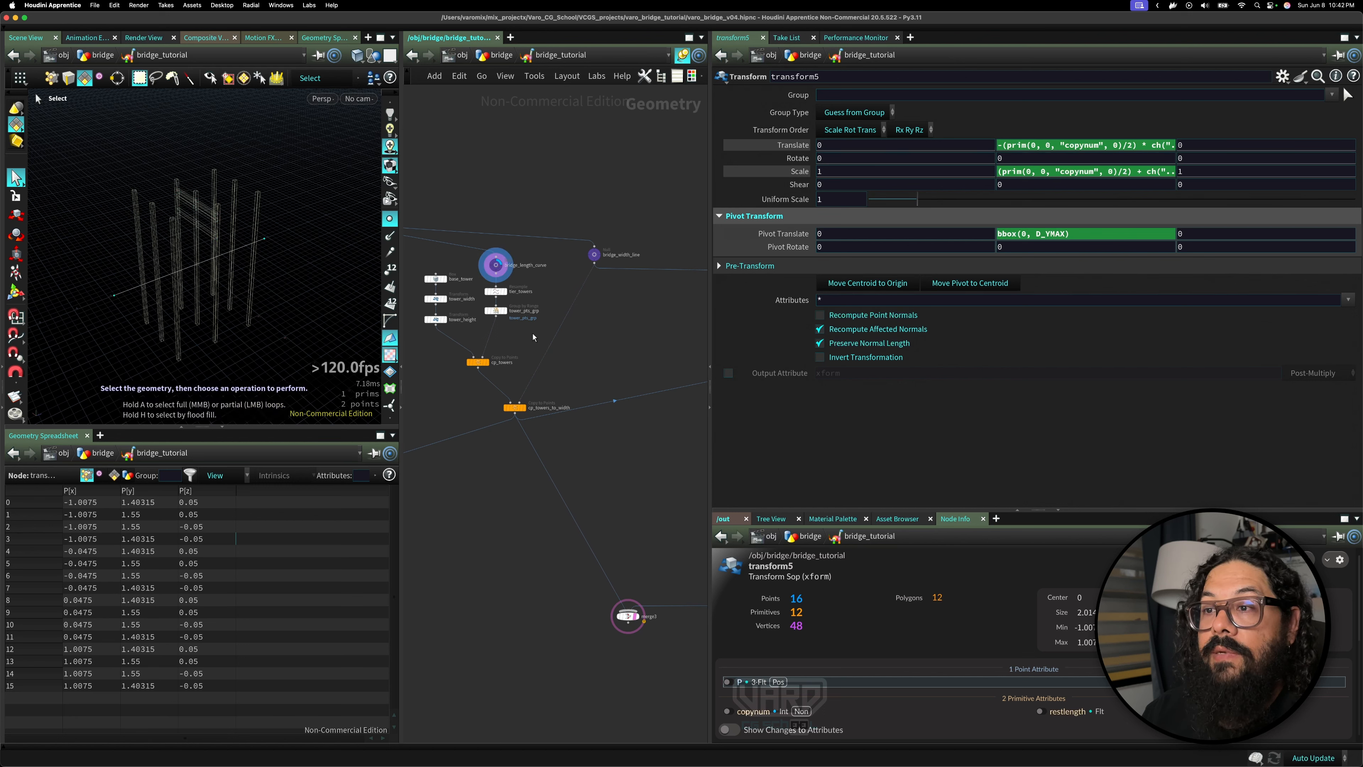
{"action": "scroll", "coordinate": [529, 330], "scroll_direction": "up", "scroll_amount": 3}
{"action": "left_click", "coordinate": [480, 252]}
{"action": "left_click", "coordinate": [471, 255]}
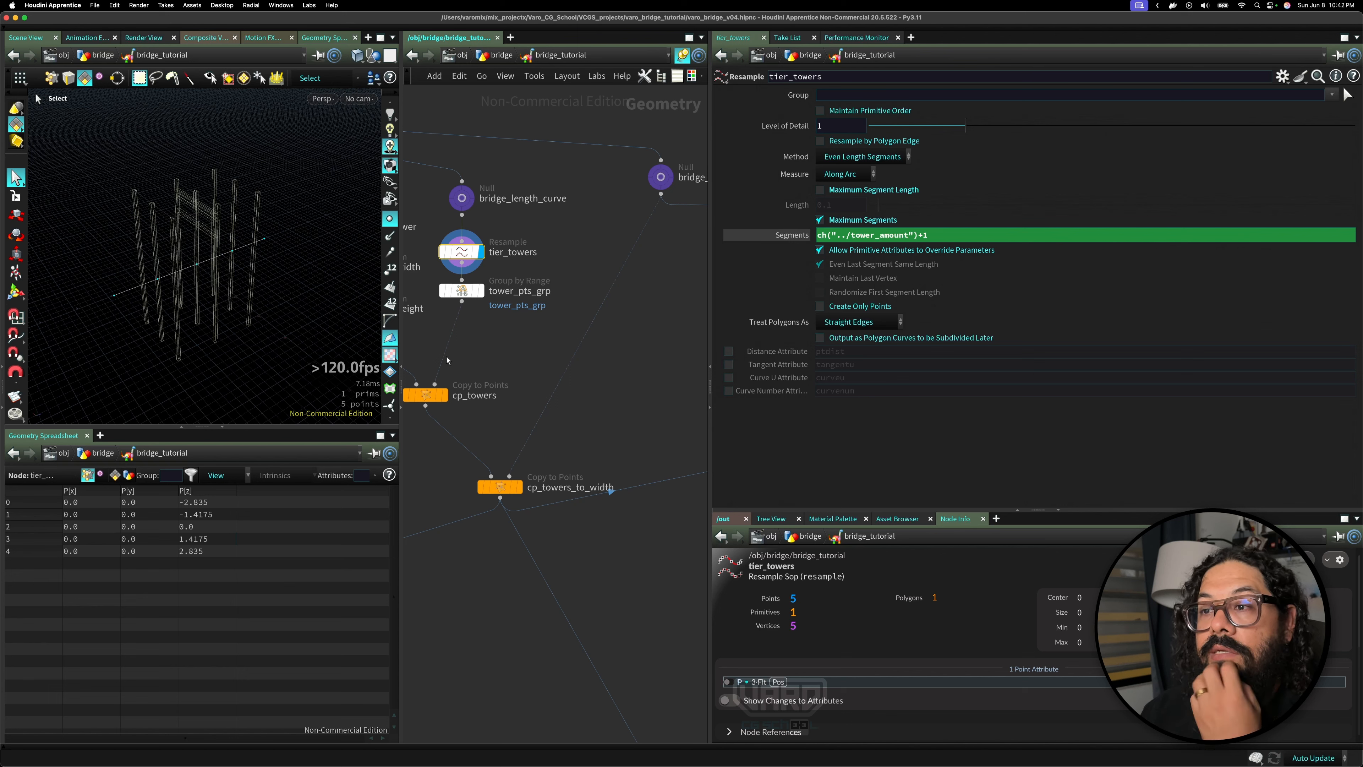
{"action": "left_click", "coordinate": [457, 291]}
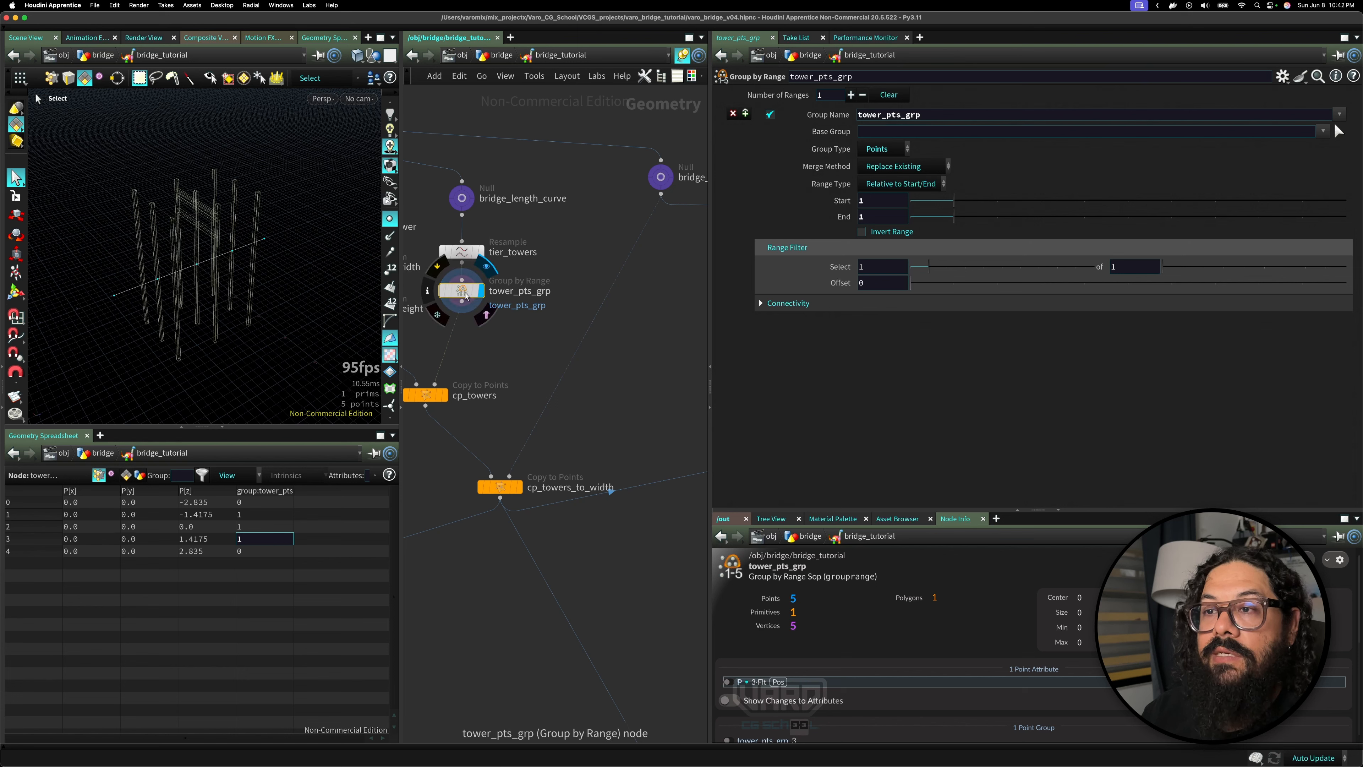
{"action": "middle_click_drag", "start_coordinate": [480, 337], "coordinate": [506, 273]}
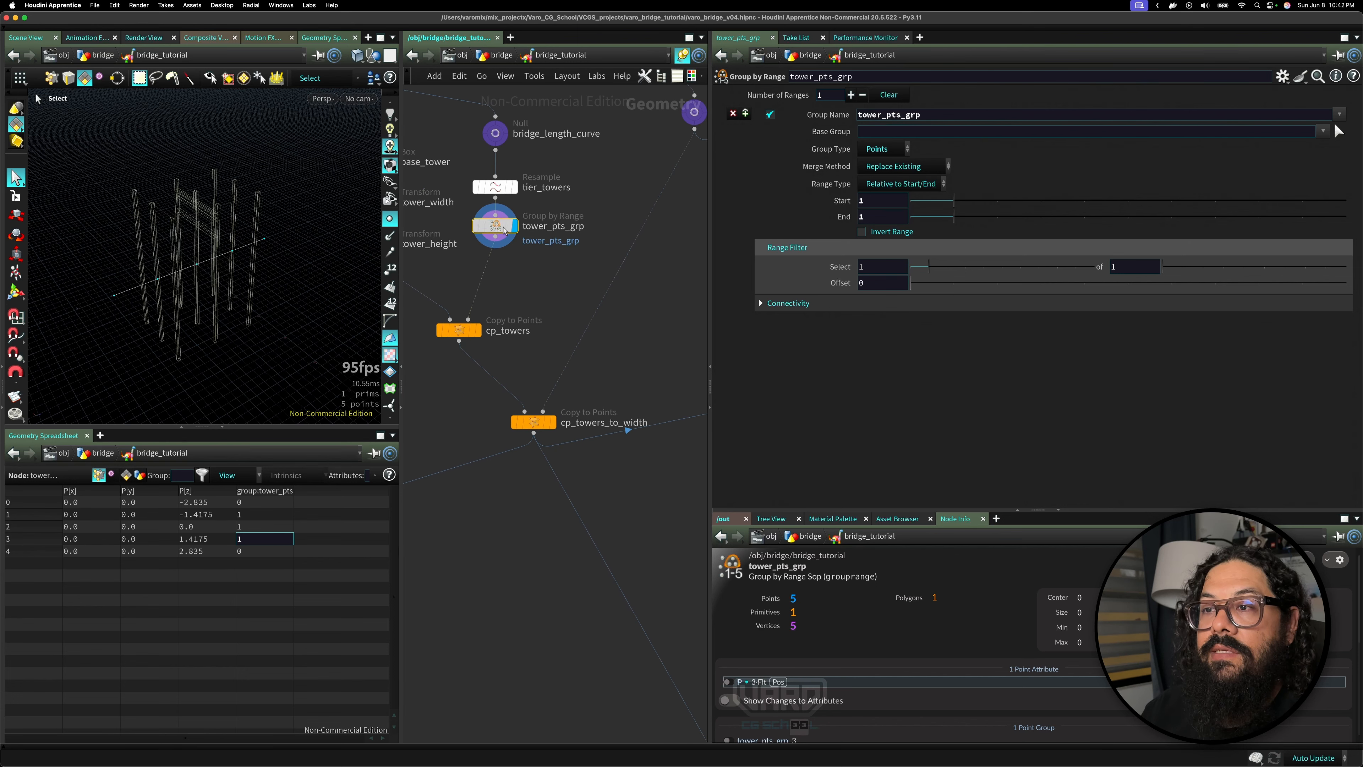
- Add a Copy to Points node below the brace chain's last for-each block
{"action": "scroll", "coordinate": [521, 281], "scroll_direction": "down", "scroll_amount": 5}
{"action": "middle_click_drag", "start_coordinate": [591, 313], "coordinate": [466, 223]}
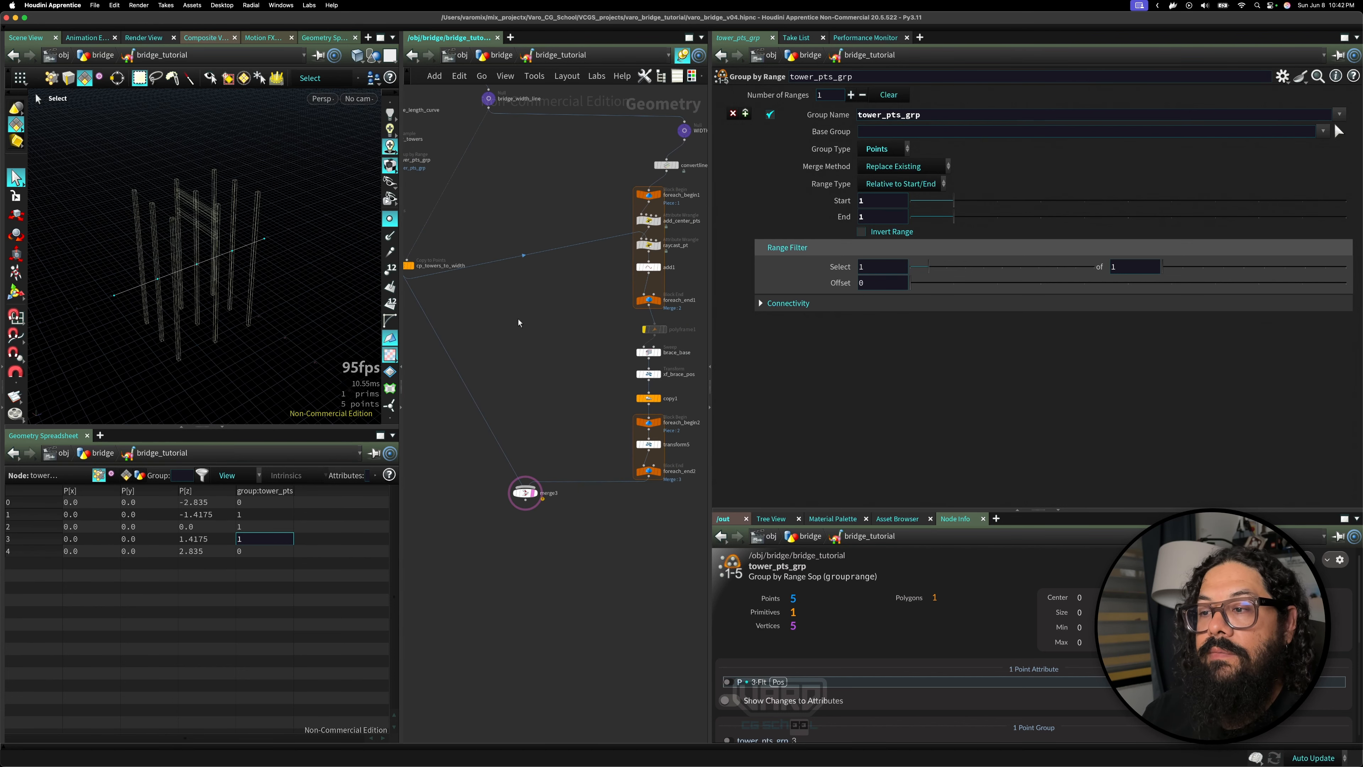
{"action": "key", "text": "Tab"}
{"action": "type", "text": "co"}
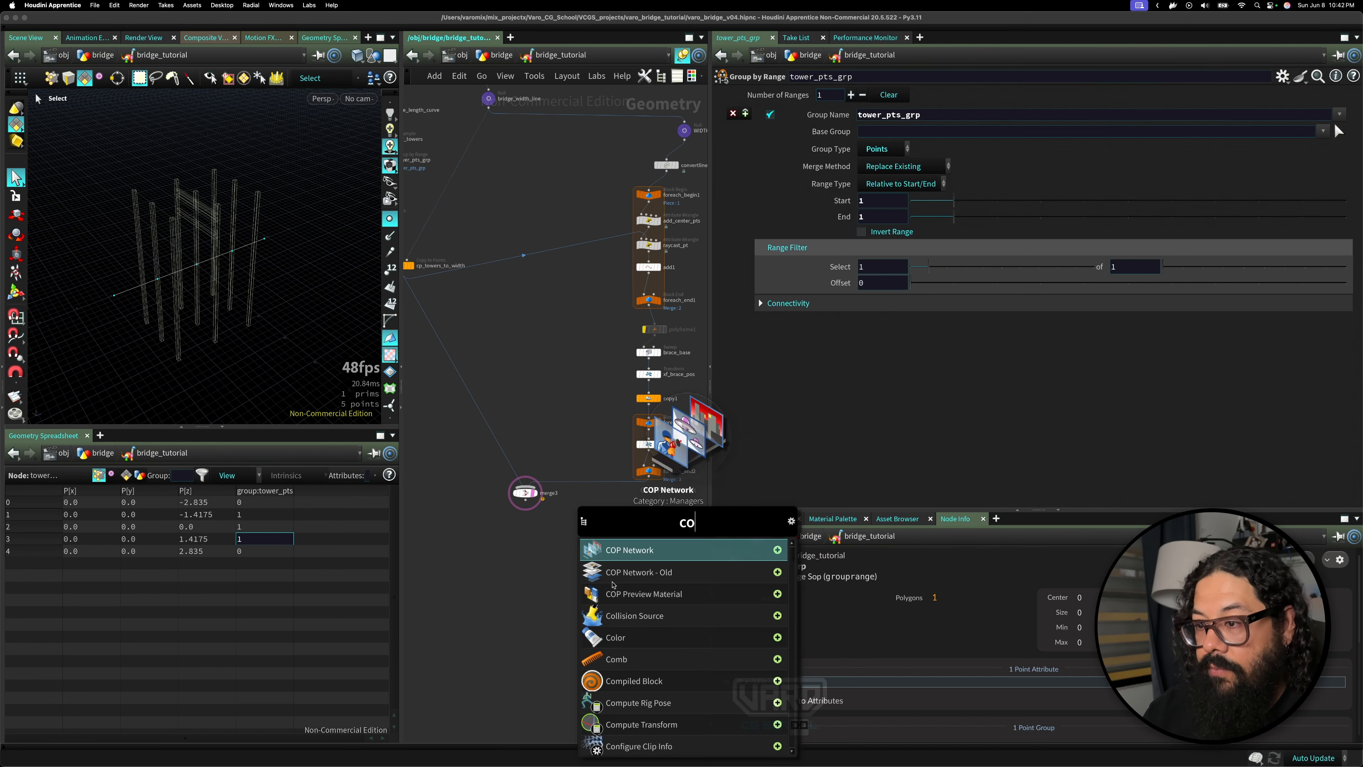
{"action": "key", "text": "BackSpace"}
{"action": "key", "text": "BackSpace"}
{"action": "type", "text": "p"}
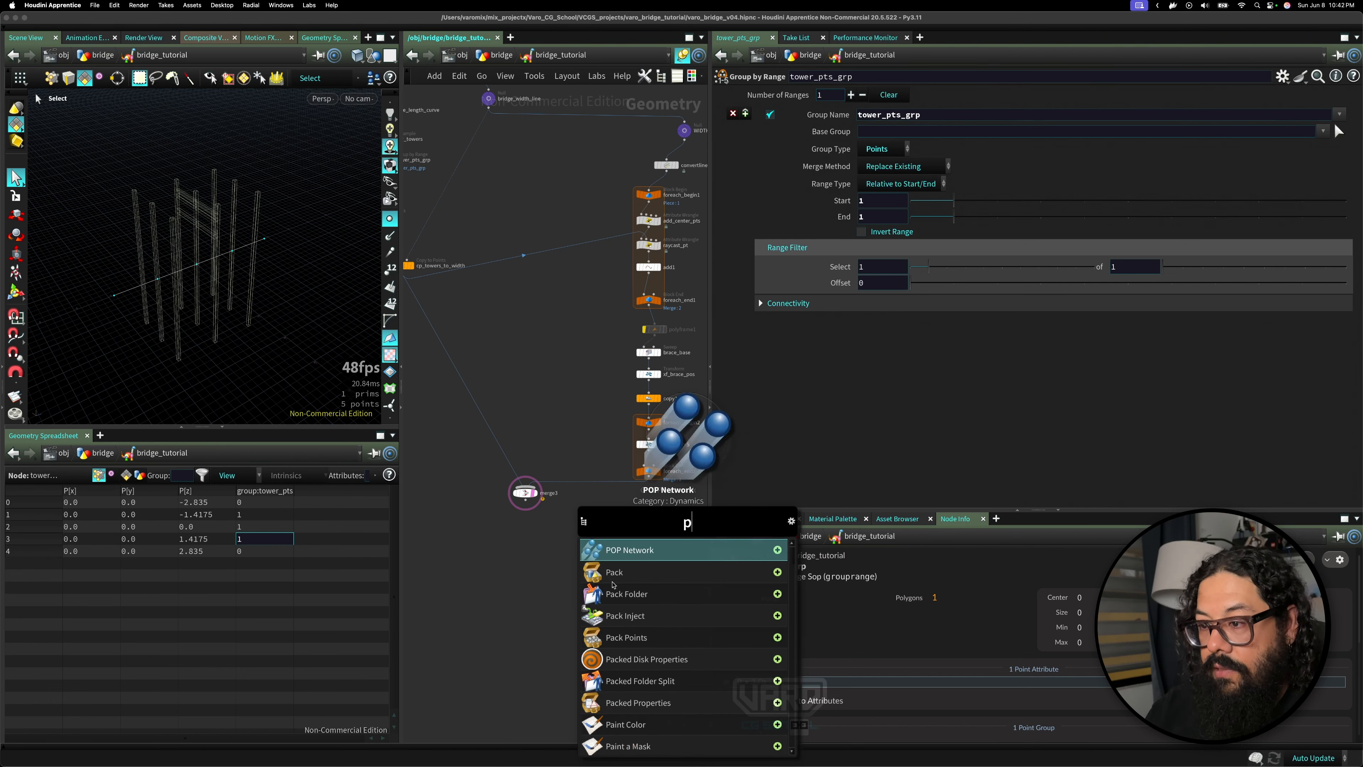
{"action": "type", "text": "cp"}
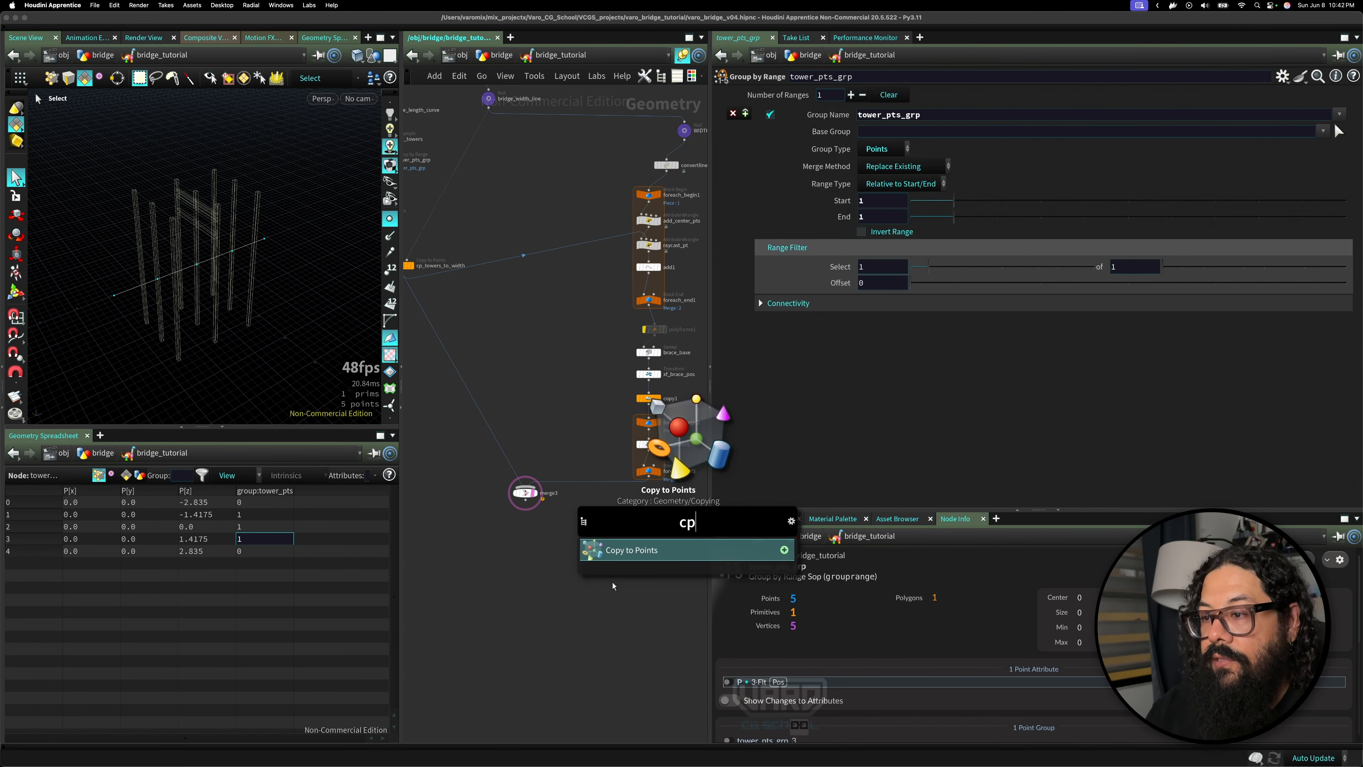
{"action": "key", "text": "Return"}
{"action": "left_click", "coordinate": [623, 522]}
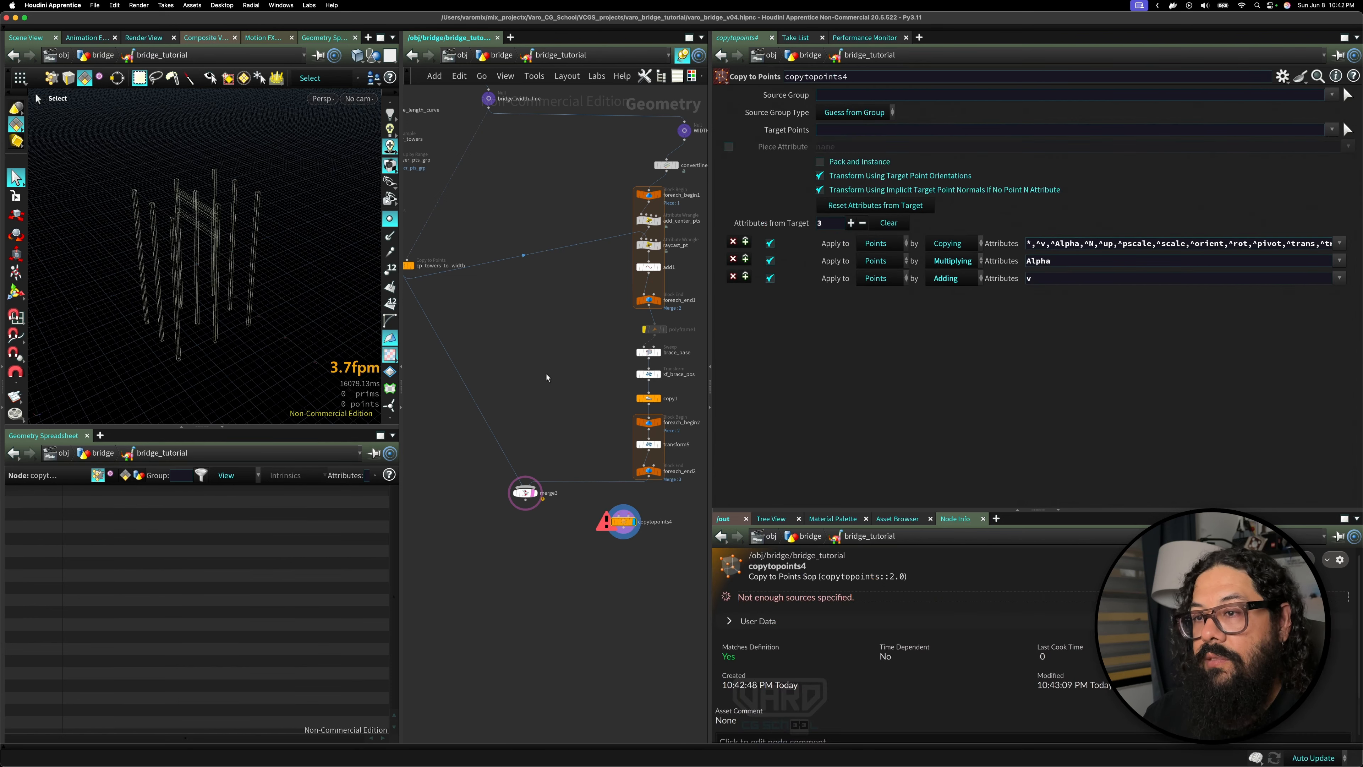
- Wire the tower_pts_grp output into the second input of the new Copy to Points node
{"action": "middle_click_drag", "start_coordinate": [547, 375], "coordinate": [626, 428]}
{"action": "left_click", "coordinate": [467, 220]}
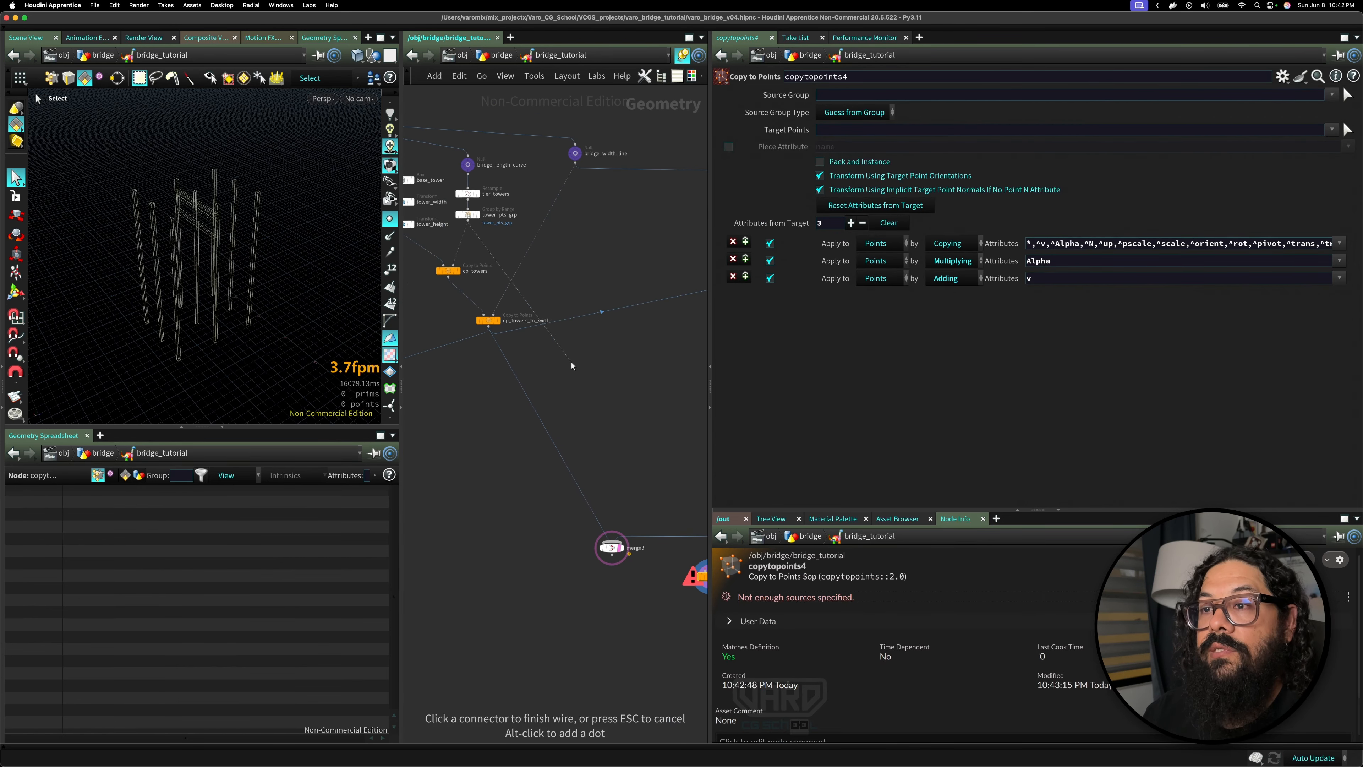
{"action": "middle_click_drag", "start_coordinate": [653, 531], "coordinate": [587, 405]}
{"action": "left_click", "coordinate": [645, 451]}
- Check the target group used on cp_towers and set copytopoints4's Target Points to tower_pts_grp
{"action": "middle_click_drag", "start_coordinate": [558, 360], "coordinate": [628, 440]}
{"action": "left_click_drag", "start_coordinate": [445, 242], "coordinate": [496, 214]}
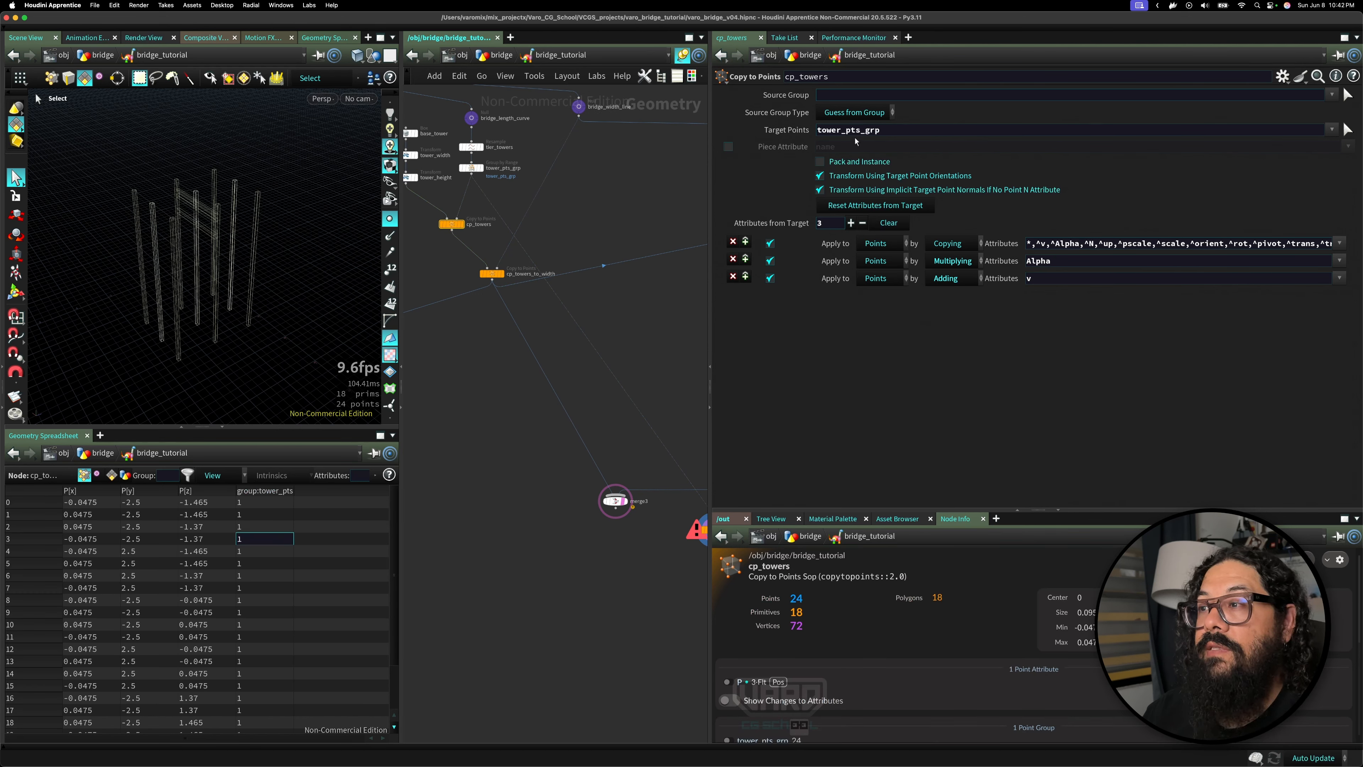
{"action": "middle_click_drag", "start_coordinate": [635, 300], "coordinate": [526, 186]}
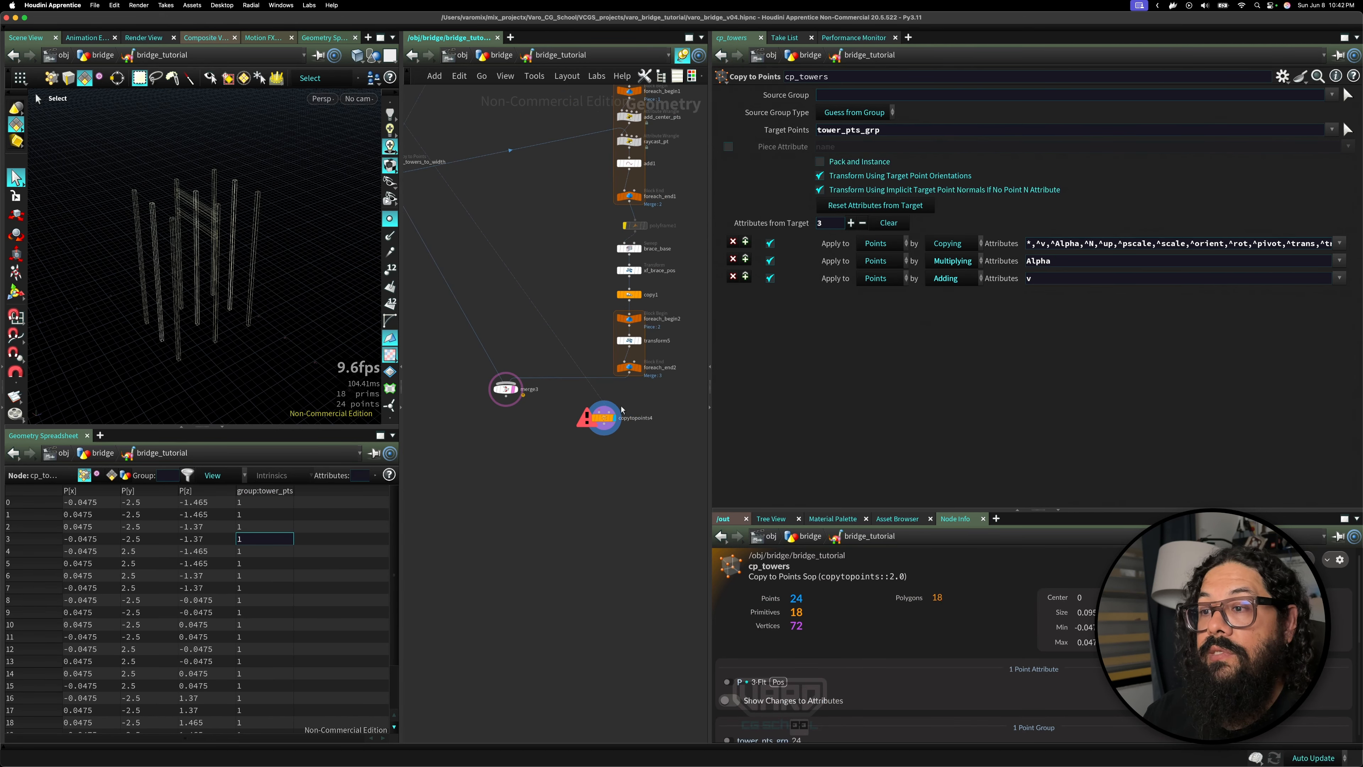
{"action": "left_click", "coordinate": [603, 420]}
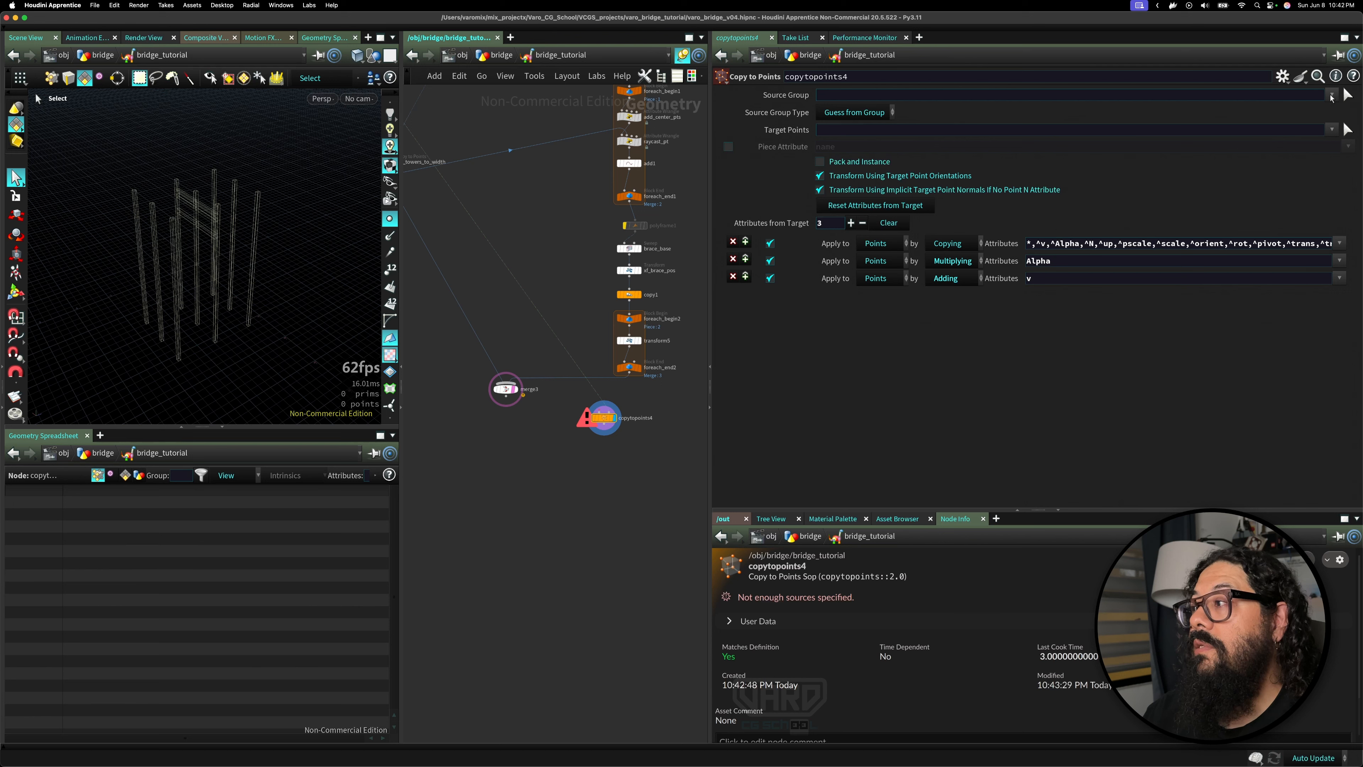
{"action": "left_click", "coordinate": [1331, 97]}
{"action": "left_click", "coordinate": [1333, 130]}
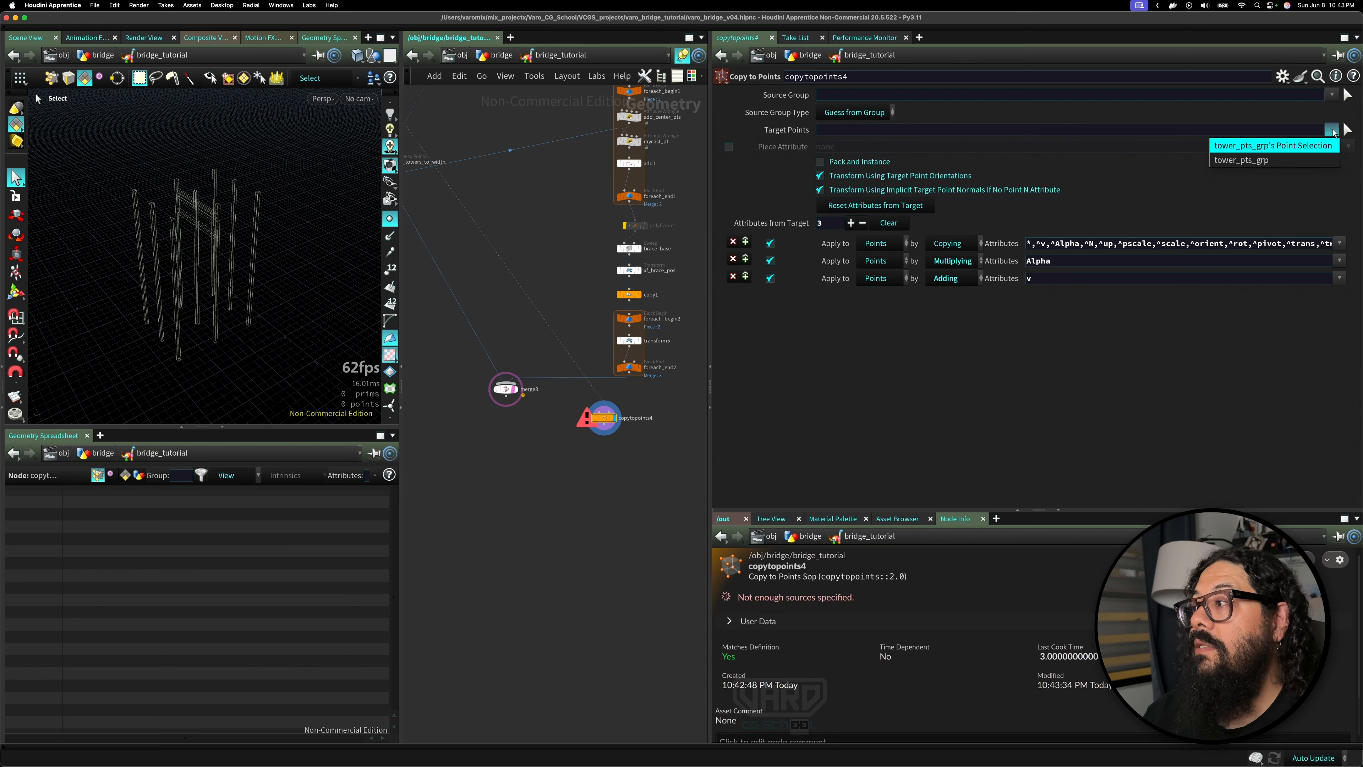
{"action": "left_click", "coordinate": [1277, 156]}
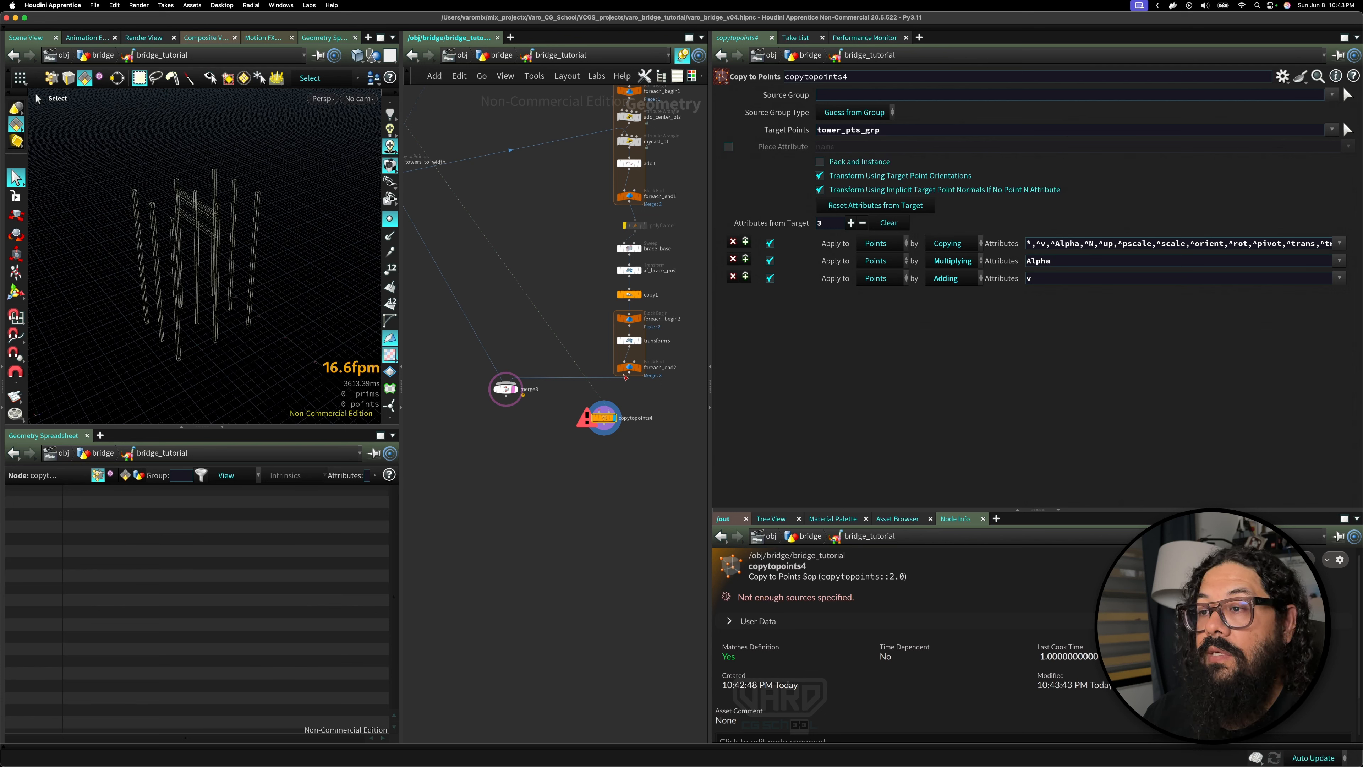
- Connect foreach_end2 to the first input of copytopoints4 and view the copied braces up close
{"action": "left_click_drag", "start_coordinate": [626, 375], "coordinate": [582, 408]}
{"action": "middle_click_drag", "start_coordinate": [228, 243], "coordinate": [240, 273], "text": "alt"}
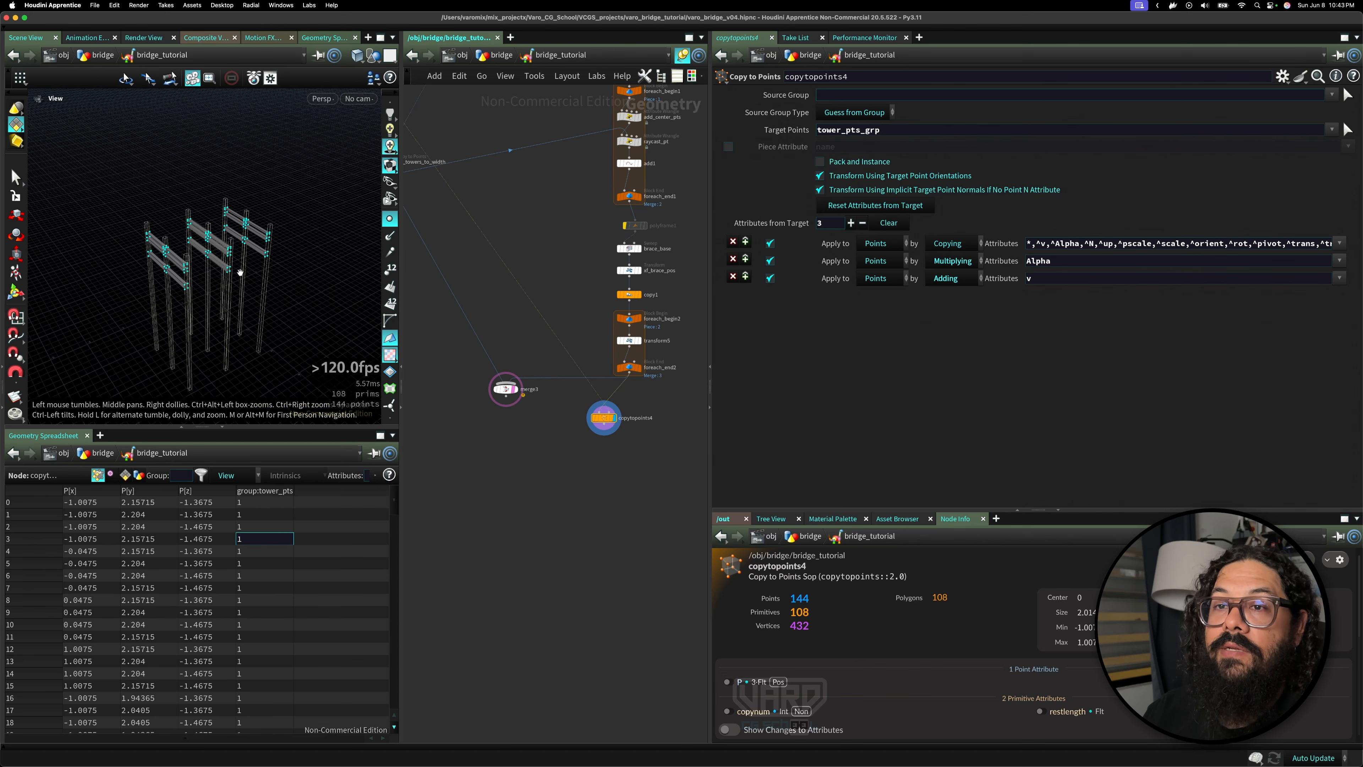
{"action": "right_click_drag", "start_coordinate": [240, 272], "coordinate": [335, 256], "text": "alt"}
{"action": "left_click_drag", "start_coordinate": [334, 256], "coordinate": [262, 268], "text": "alt"}
{"action": "right_click_drag", "start_coordinate": [262, 268], "coordinate": [183, 265], "text": "alt"}
{"action": "left_click_drag", "start_coordinate": [183, 265], "coordinate": [110, 237], "text": "alt"}
- Delete the temporary merge node beside copytopoints4 that combined the towers and braces
{"action": "right_click_drag", "start_coordinate": [593, 463], "coordinate": [523, 462]}
{"action": "middle_click_drag", "start_coordinate": [523, 462], "coordinate": [576, 451]}
{"action": "left_click_drag", "start_coordinate": [574, 451], "coordinate": [626, 415]}
{"action": "key", "text": "Delete"}
{"action": "key", "text": "h"}
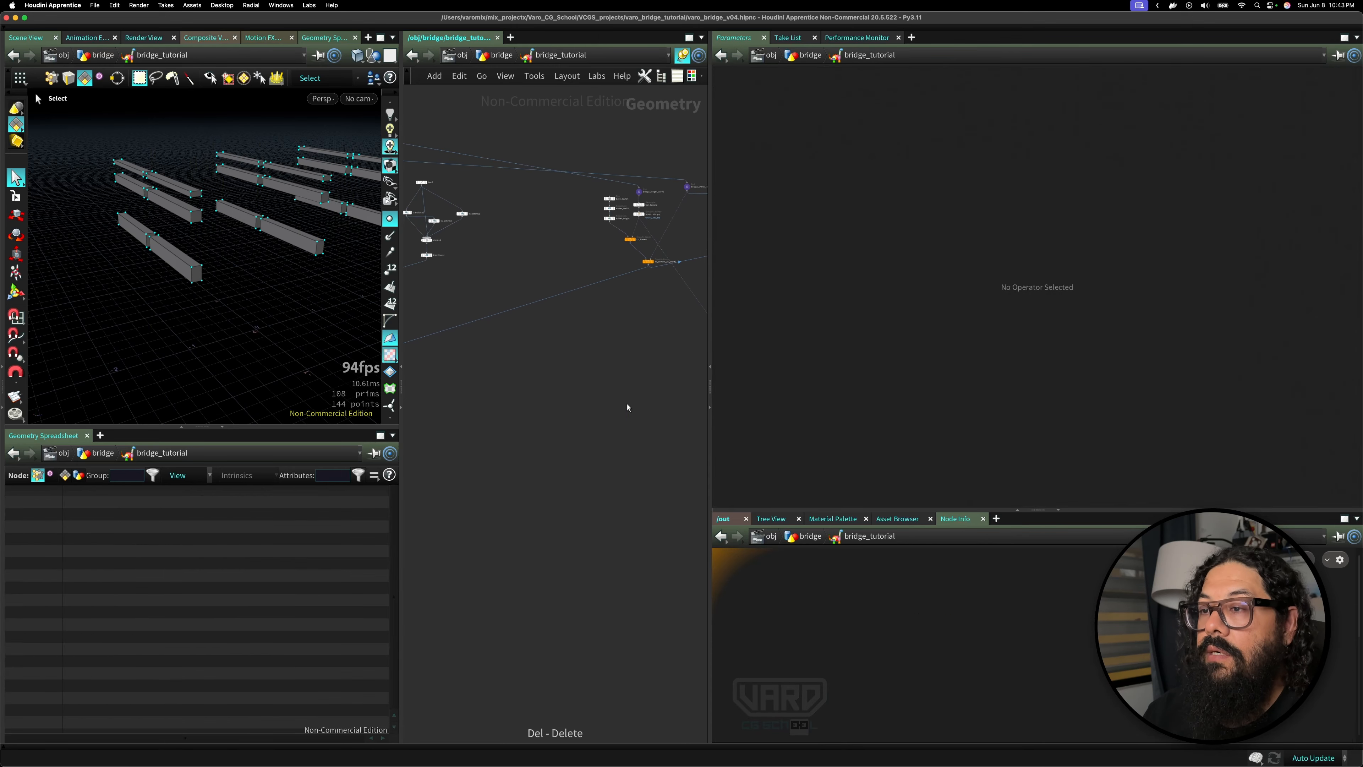
- Move merge2 lower in the network and wire copytopoints4 into it as an additional input
{"action": "left_click", "coordinate": [455, 408]}
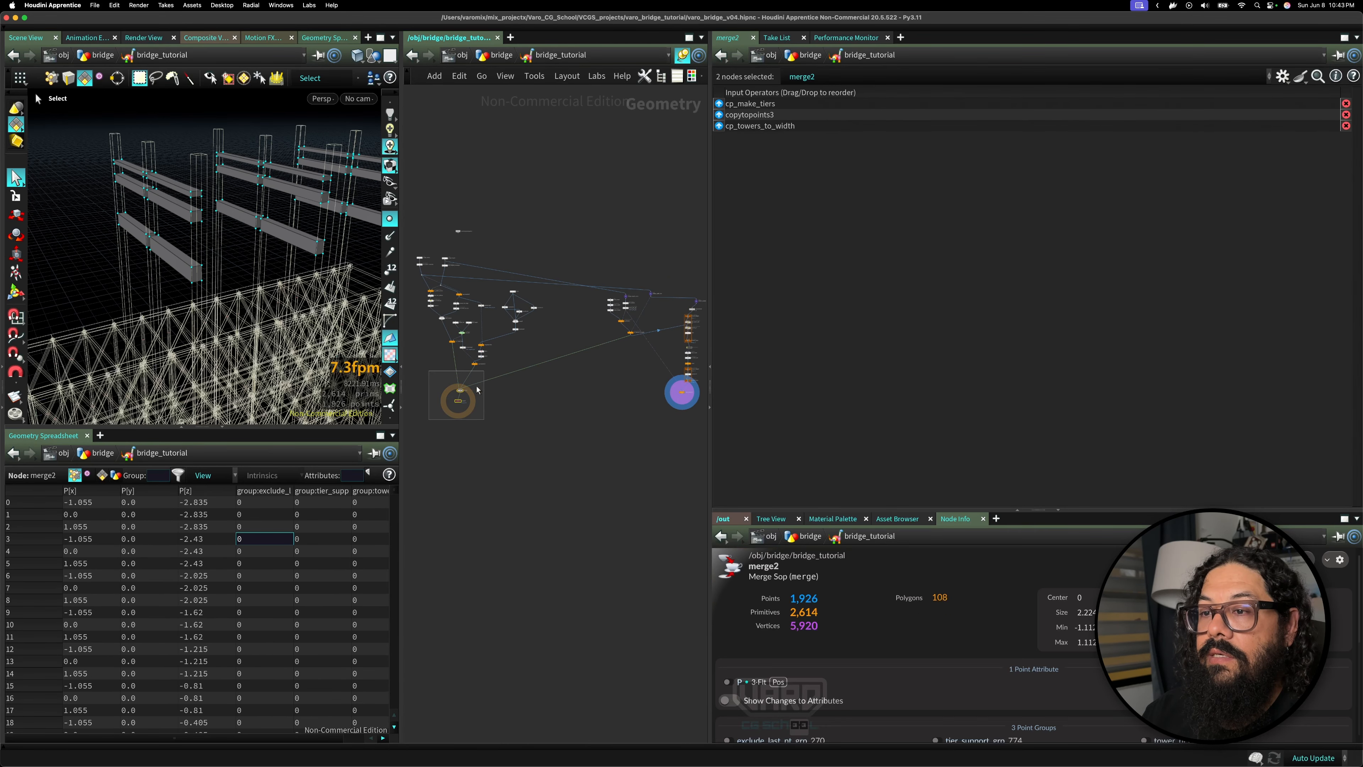
{"action": "left_click_drag", "start_coordinate": [455, 409], "coordinate": [473, 494]}
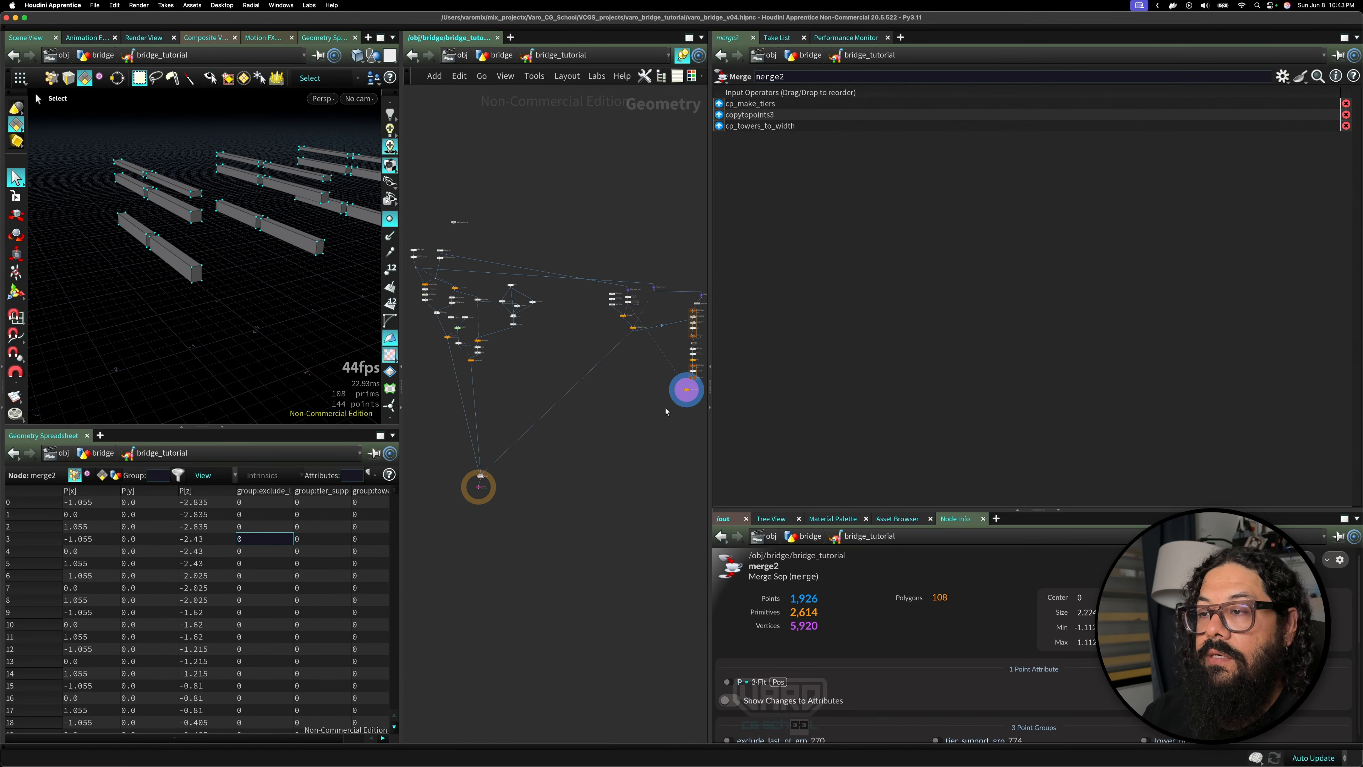
{"action": "left_click_drag", "start_coordinate": [689, 398], "coordinate": [621, 431]}
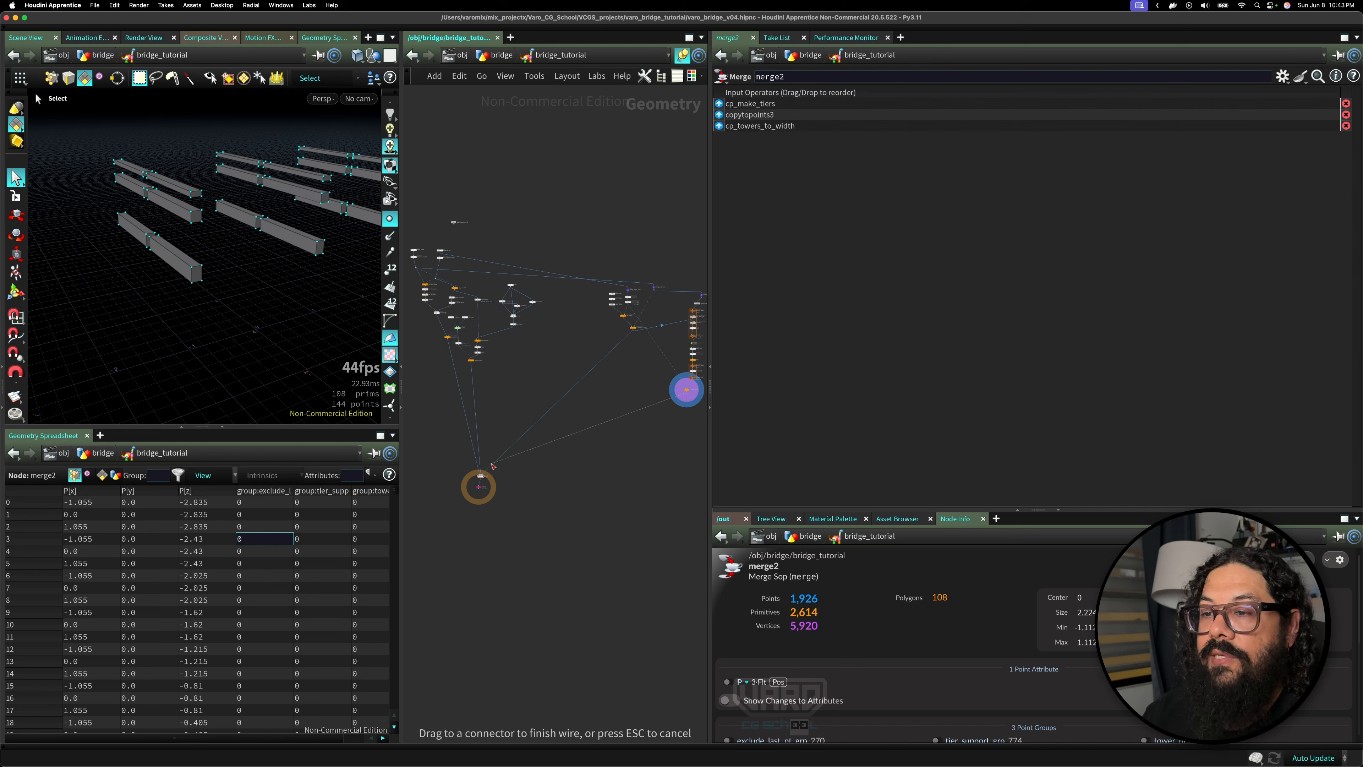
{"action": "left_click_drag", "start_coordinate": [485, 470], "coordinate": [482, 474]}
- Rename the copy1 node in the brace chain to brsaces_amount
{"action": "middle_click_drag", "start_coordinate": [639, 438], "coordinate": [559, 452]}
{"action": "scroll", "coordinate": [559, 451], "scroll_direction": "up", "scroll_amount": 5}
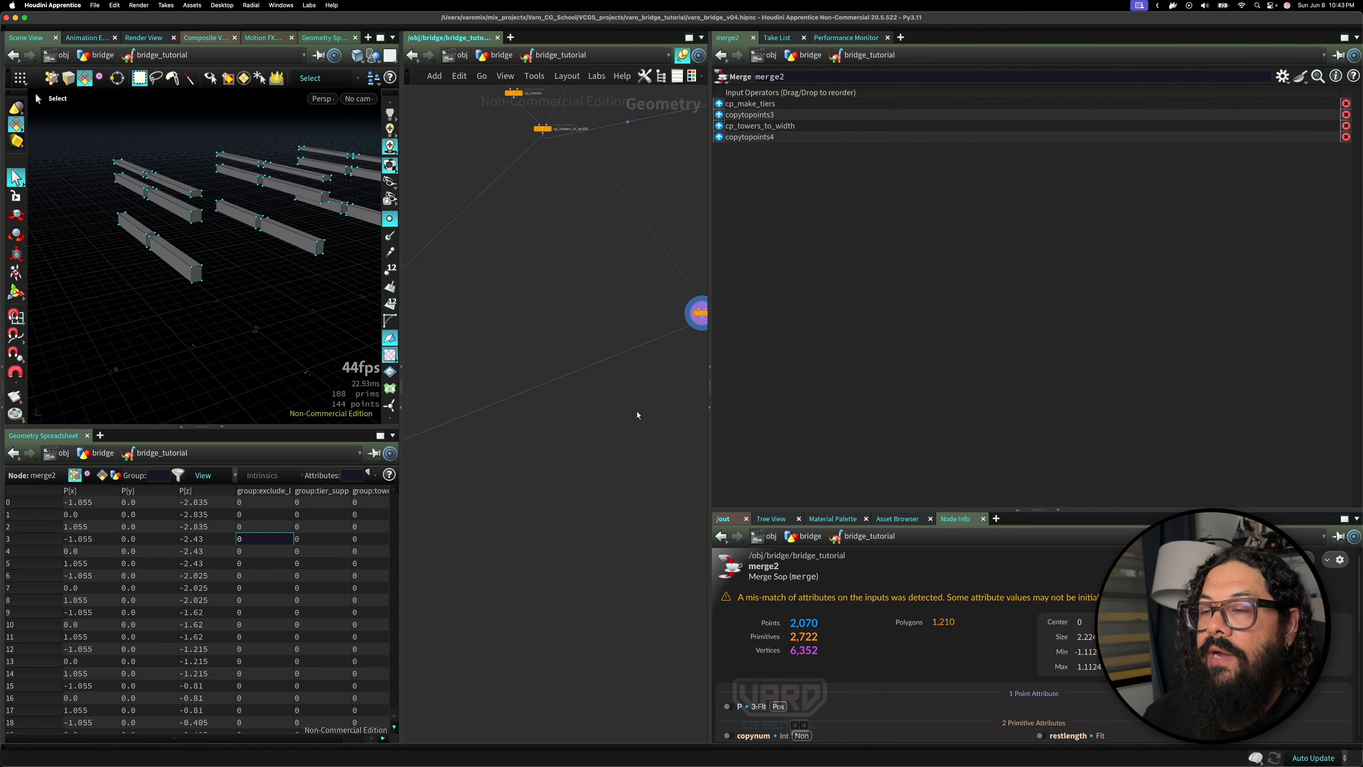
{"action": "middle_click_drag", "start_coordinate": [635, 413], "coordinate": [515, 508]}
{"action": "scroll", "coordinate": [629, 419], "scroll_direction": "up", "scroll_amount": 2}
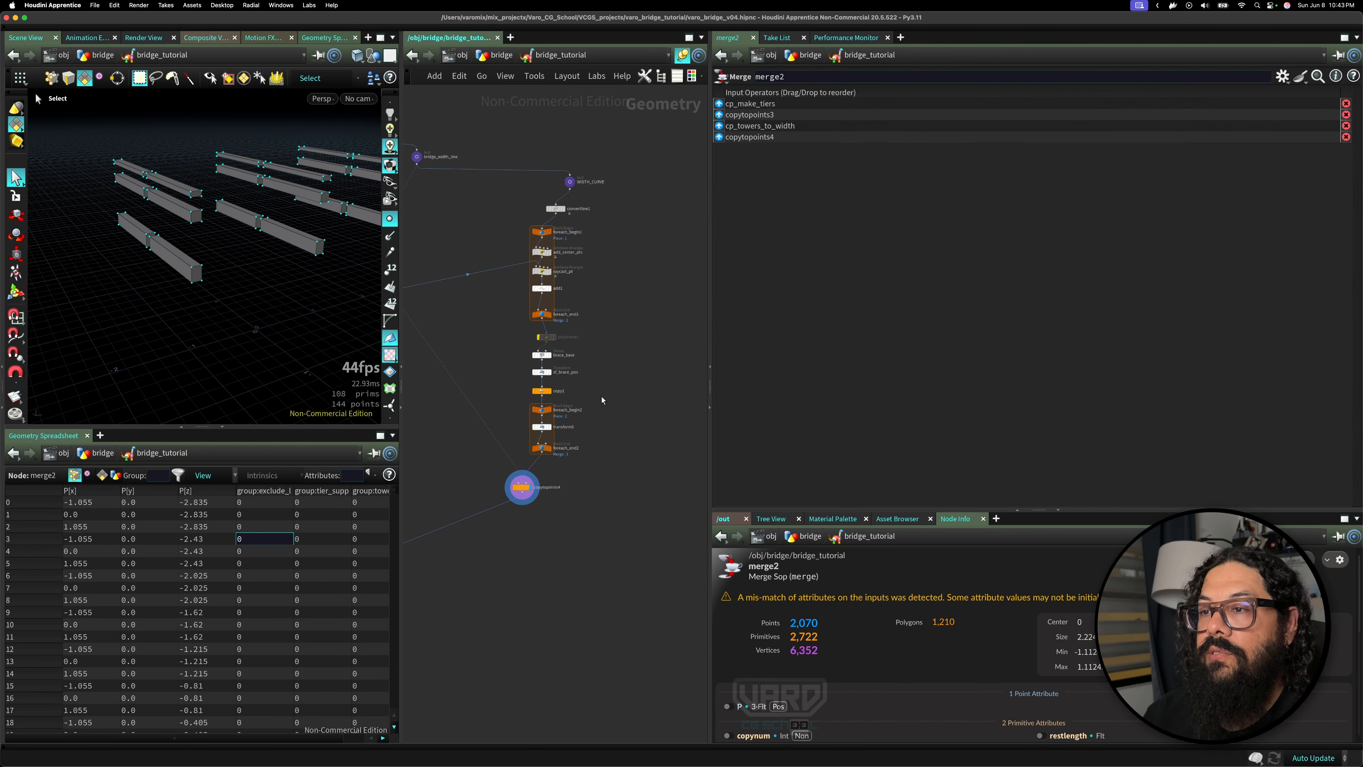
{"action": "scroll", "coordinate": [602, 396], "scroll_direction": "up", "scroll_amount": 1}
{"action": "middle_click_drag", "start_coordinate": [605, 339], "coordinate": [637, 364]}
{"action": "left_click_drag", "start_coordinate": [508, 403], "coordinate": [625, 431]}
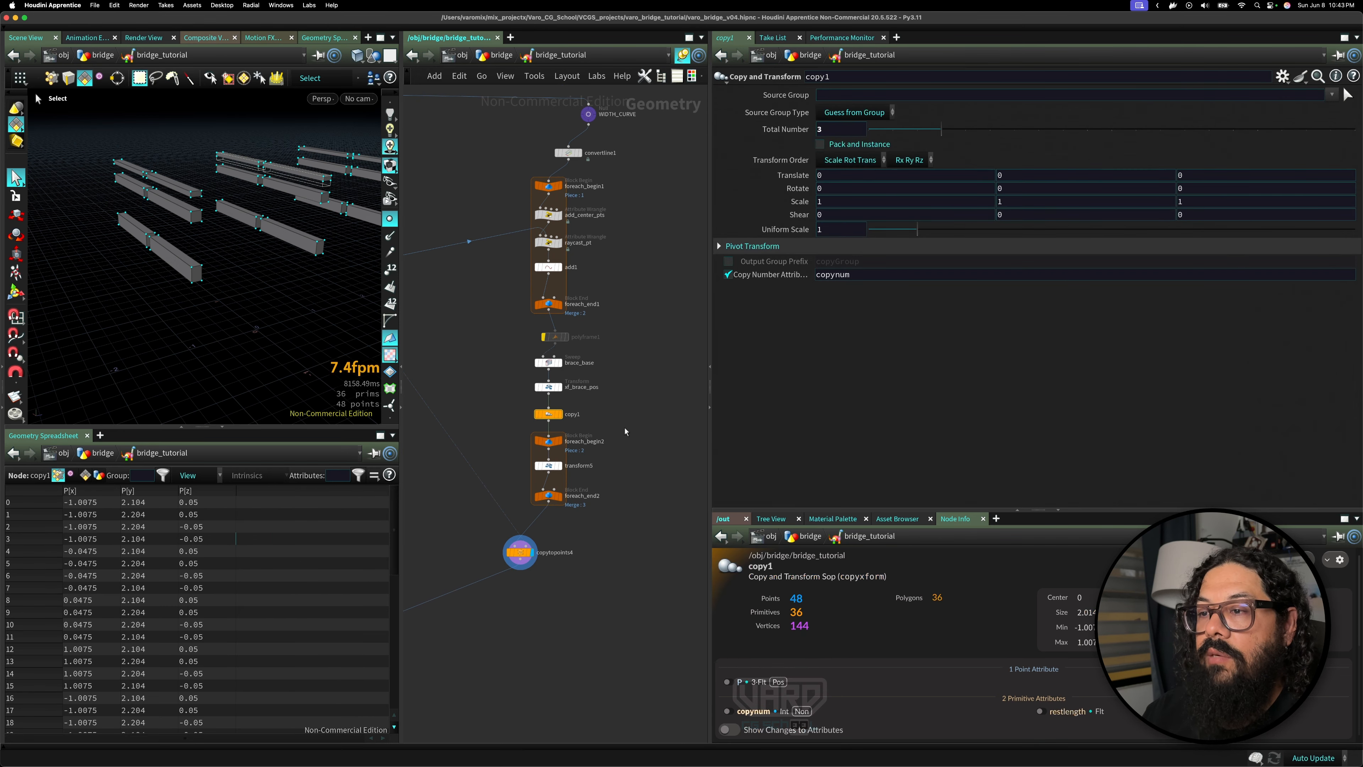
{"action": "double_click", "coordinate": [572, 416]}
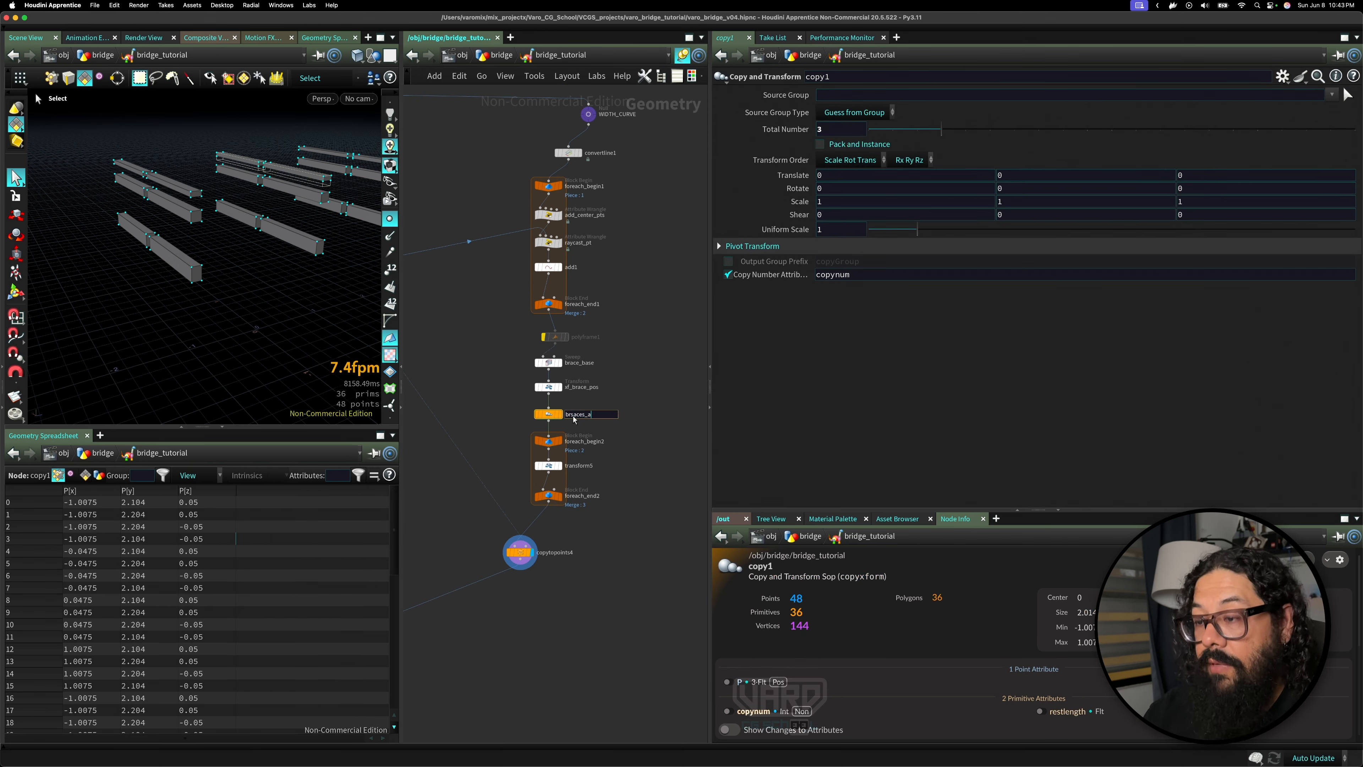
{"action": "key", "text": "Return"}
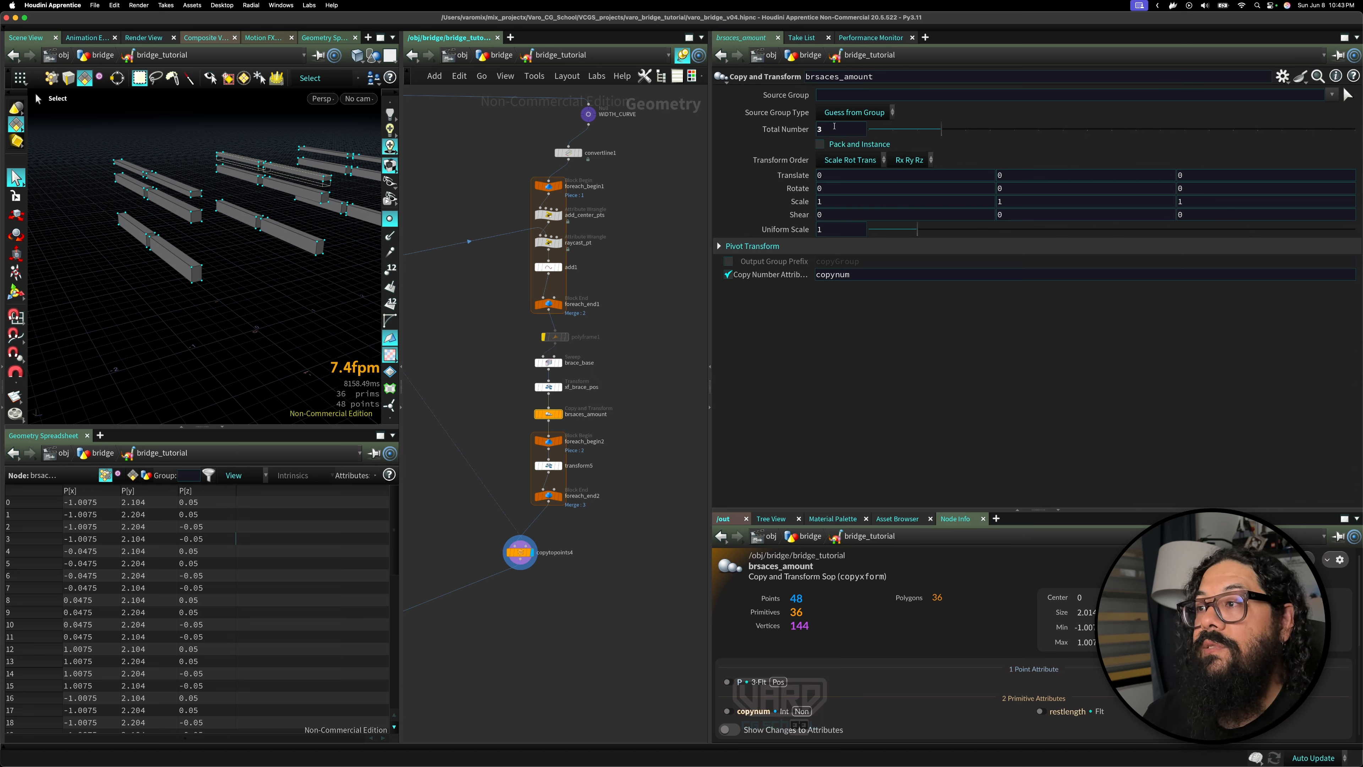
- Test a Total Number of 4 on the brsaces_amount node, view the braces, and return it to 3
{"action": "left_click_drag", "start_coordinate": [941, 131], "coordinate": [976, 133]}
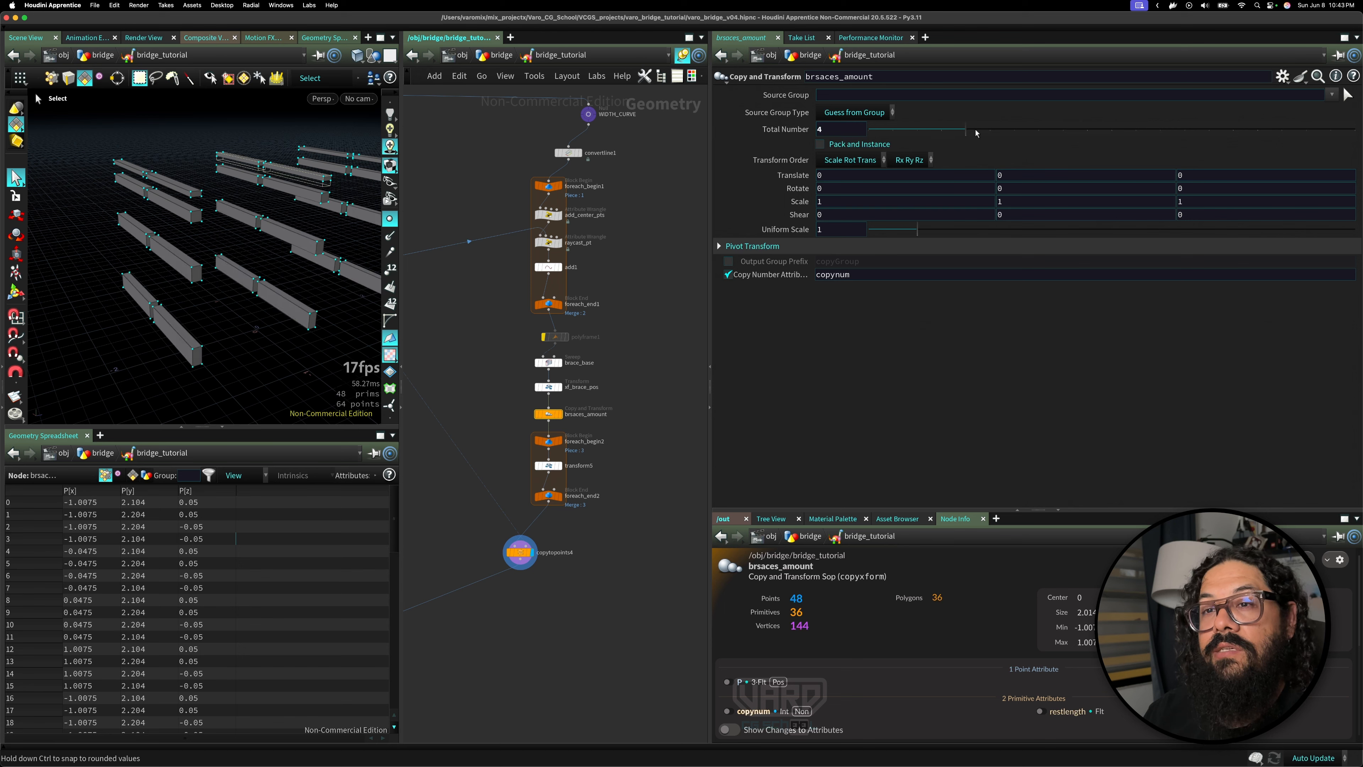
{"action": "right_click_drag", "start_coordinate": [317, 225], "coordinate": [57, 237], "text": "alt"}
{"action": "left_click_drag", "start_coordinate": [57, 237], "coordinate": [109, 236], "text": "alt"}
{"action": "left_click_drag", "start_coordinate": [966, 130], "coordinate": [935, 133]}
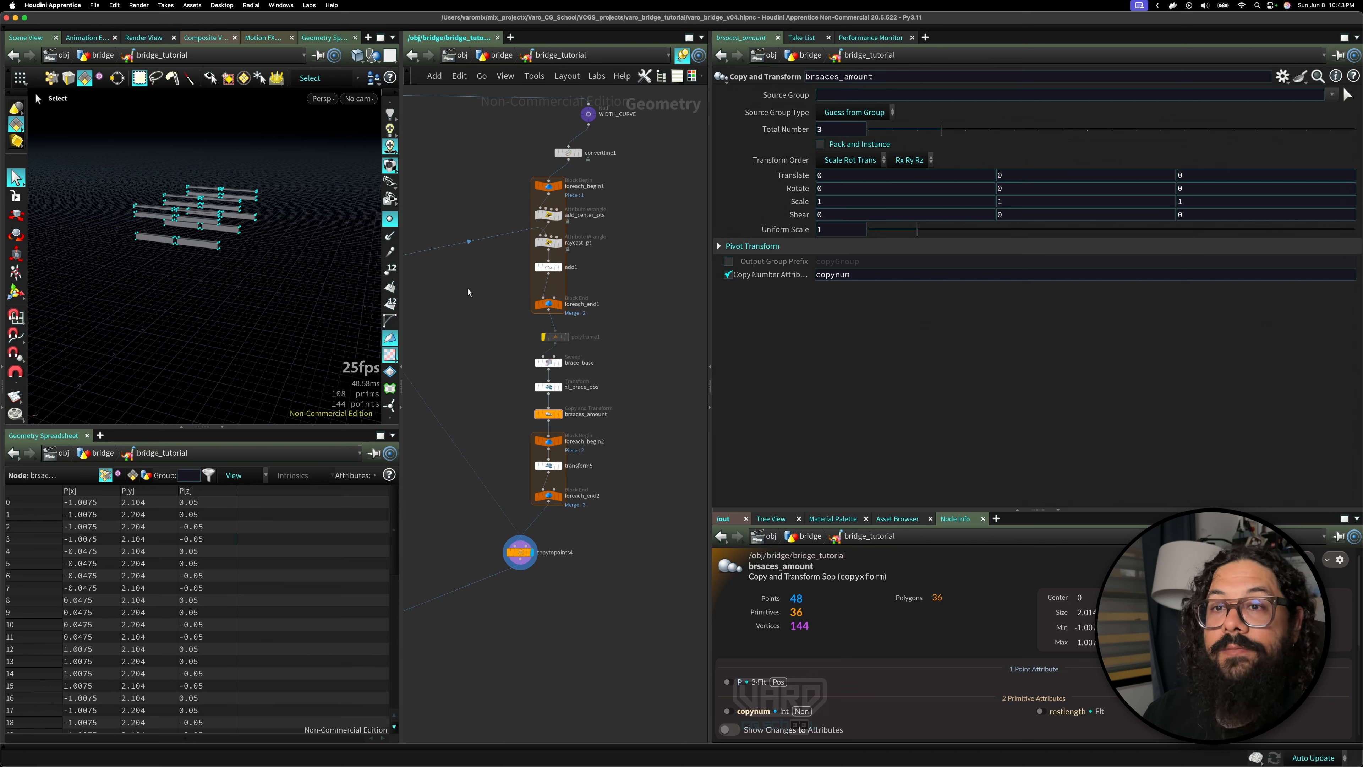
- Add the brsaces_amount node's Total Number to the bridge_tutorial asset's parameters, placed after Brace Thickness
{"action": "left_click", "coordinate": [553, 51]}
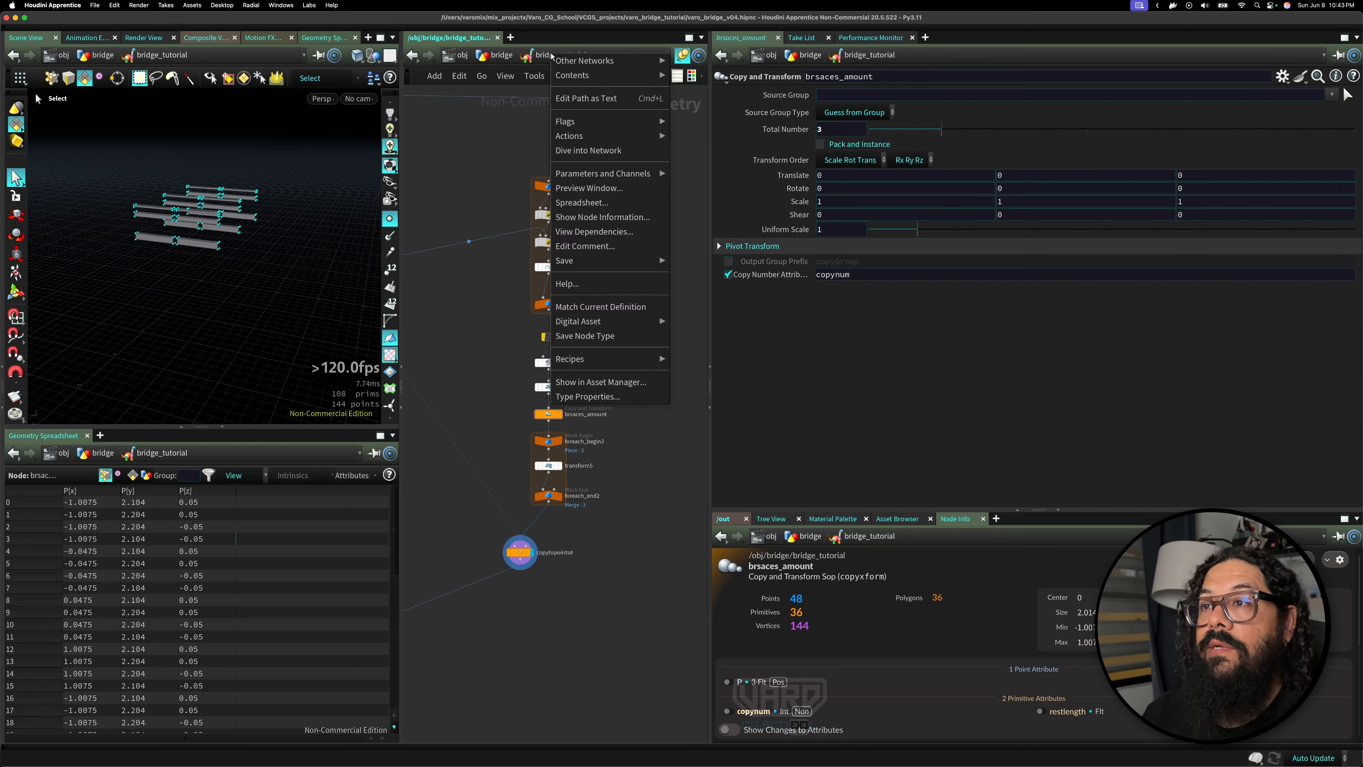
{"action": "left_click", "coordinate": [600, 398]}
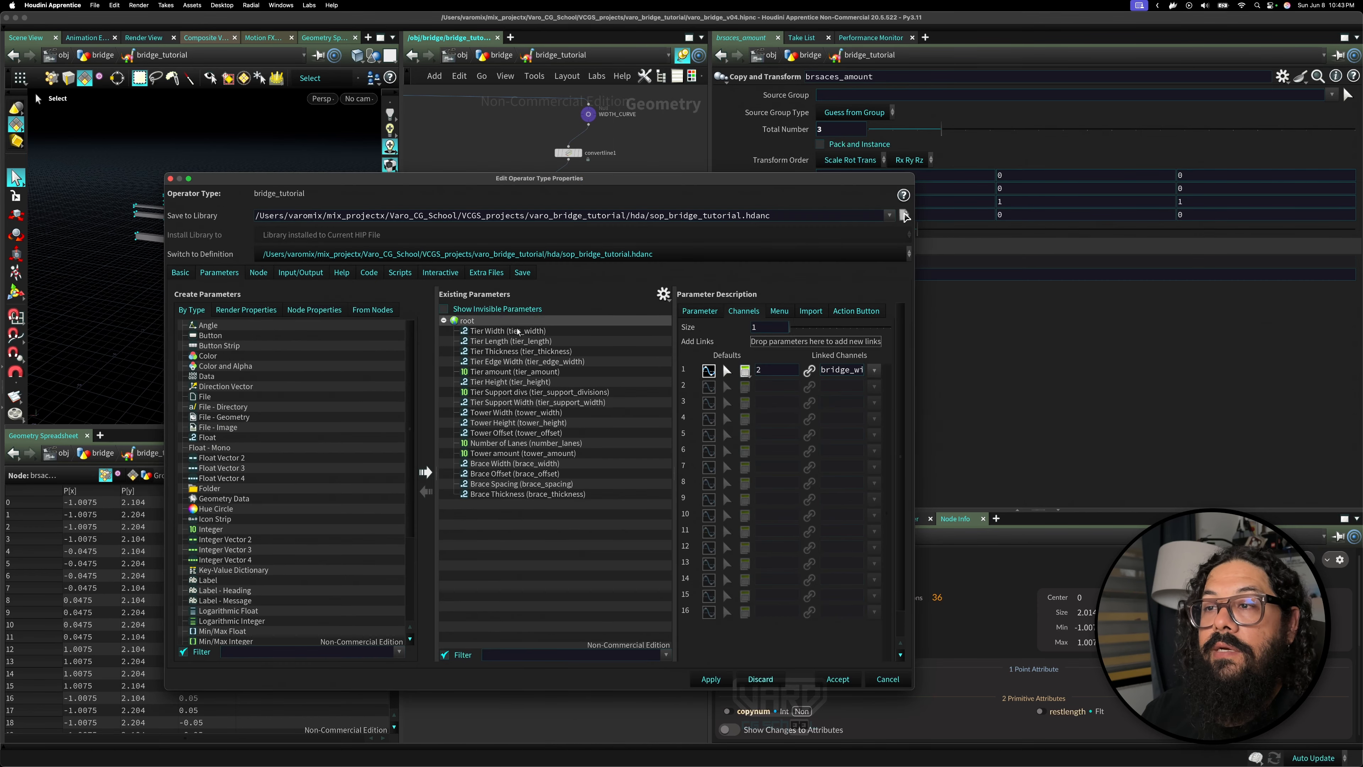
{"action": "left_click_drag", "start_coordinate": [538, 180], "coordinate": [391, 133]}
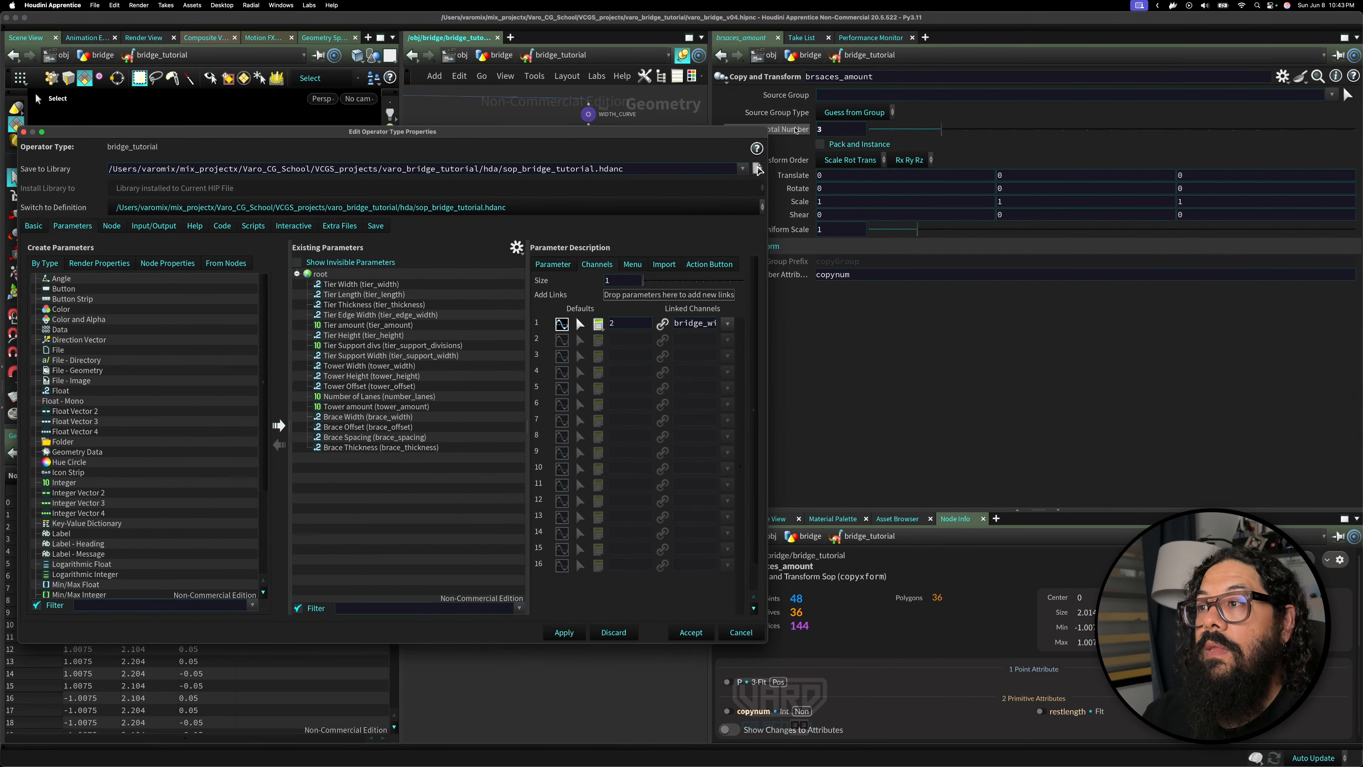
{"action": "left_click_drag", "start_coordinate": [790, 130], "coordinate": [325, 277]}
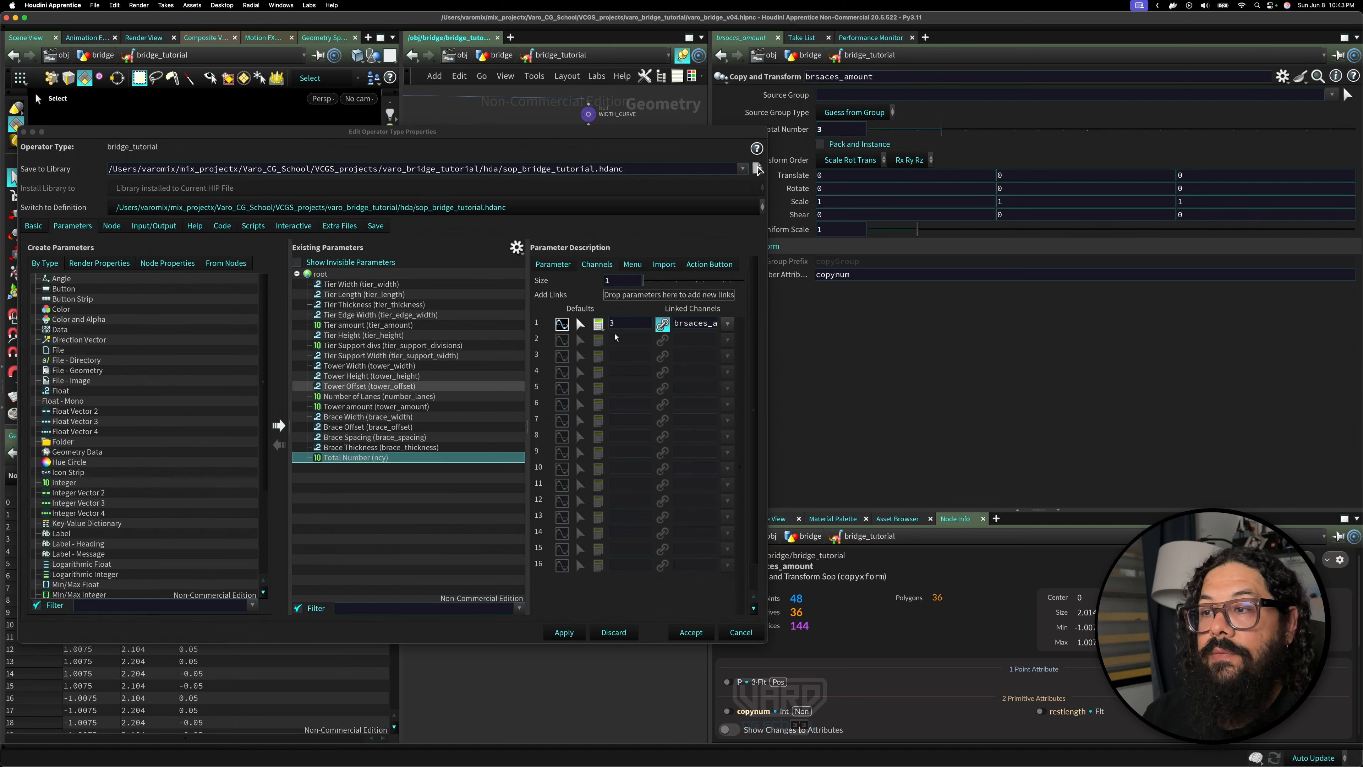
{"action": "left_click", "coordinate": [376, 457]}
{"action": "left_click", "coordinate": [373, 437]}
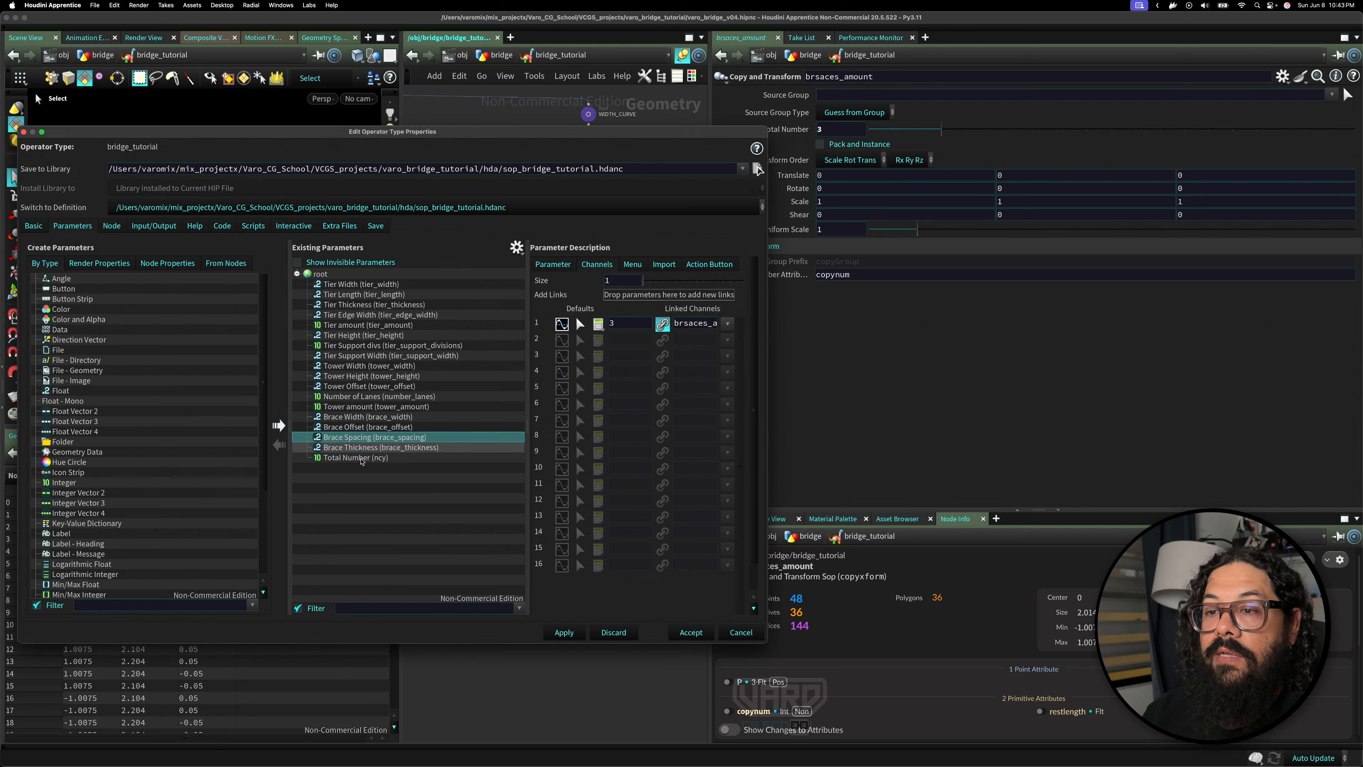
{"action": "left_click", "coordinate": [371, 458]}
- Name the promoted parameter brace_amount, label it Brace Amount, and accept the asset's type property changes
{"action": "left_click", "coordinate": [553, 264]}
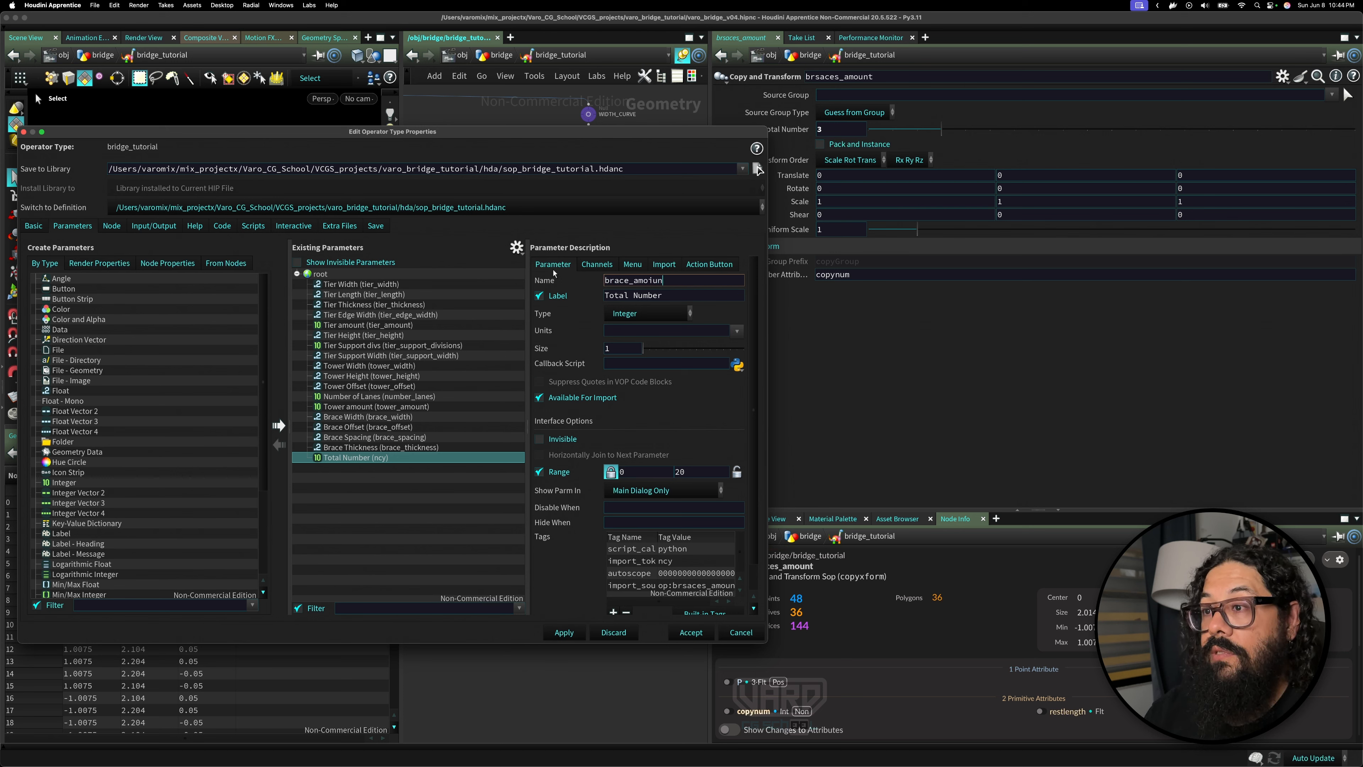
{"action": "key", "text": "Tab"}
{"action": "type", "text": "B"}
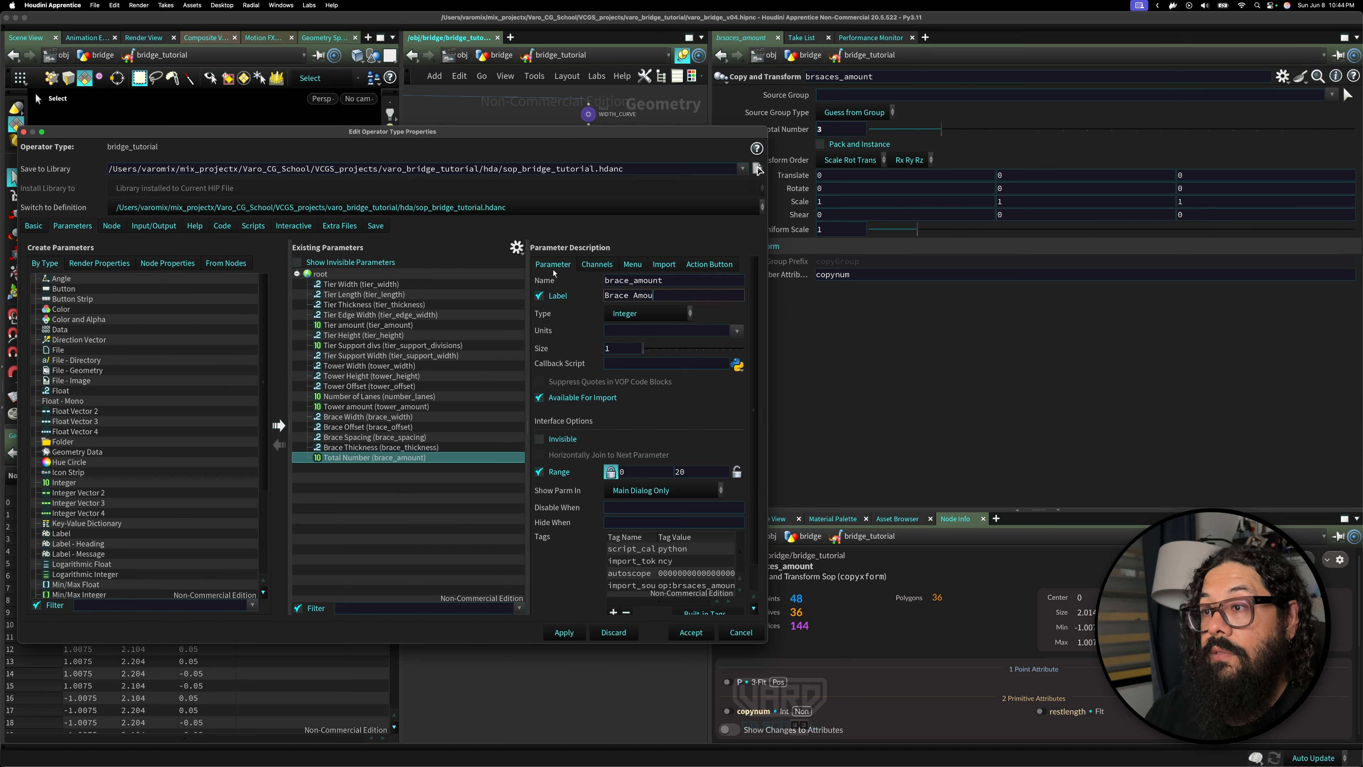
{"action": "left_click", "coordinate": [572, 634]}
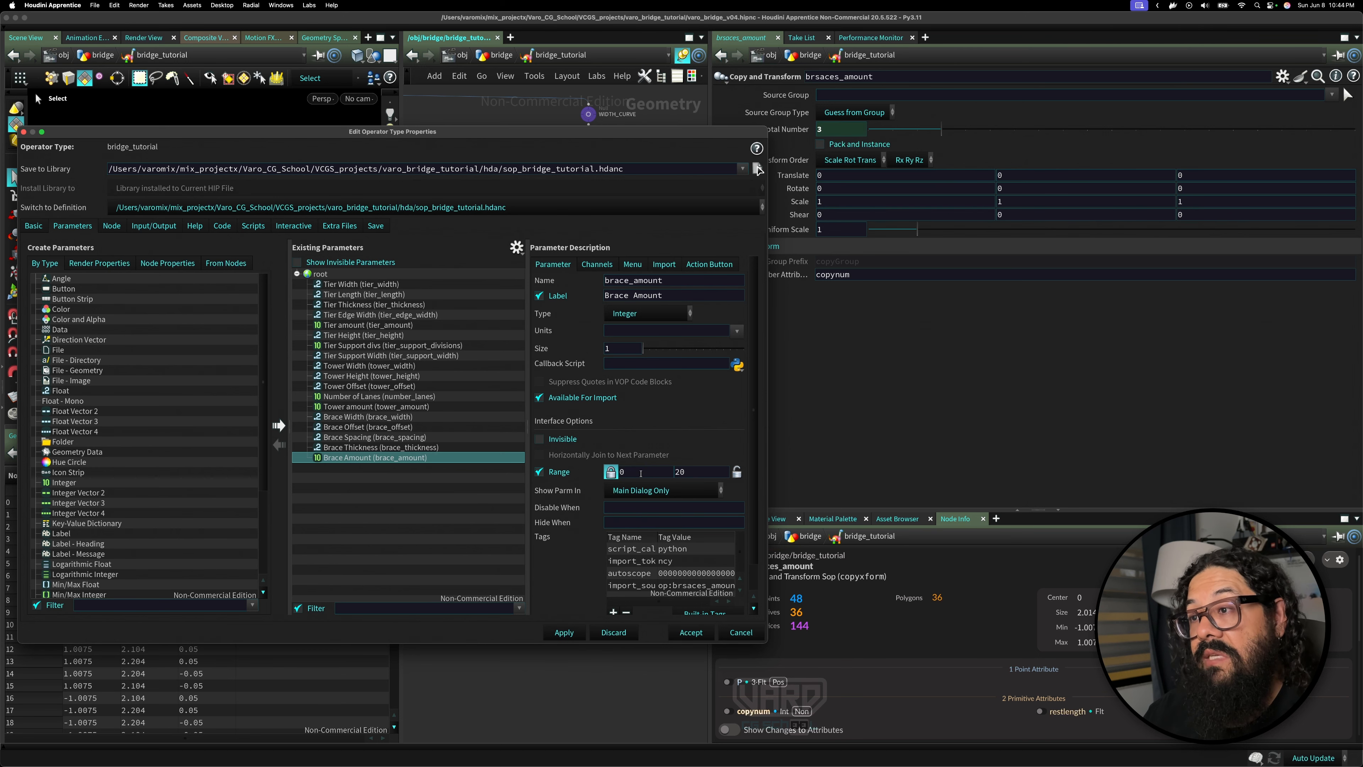
{"action": "left_click", "coordinate": [690, 632]}
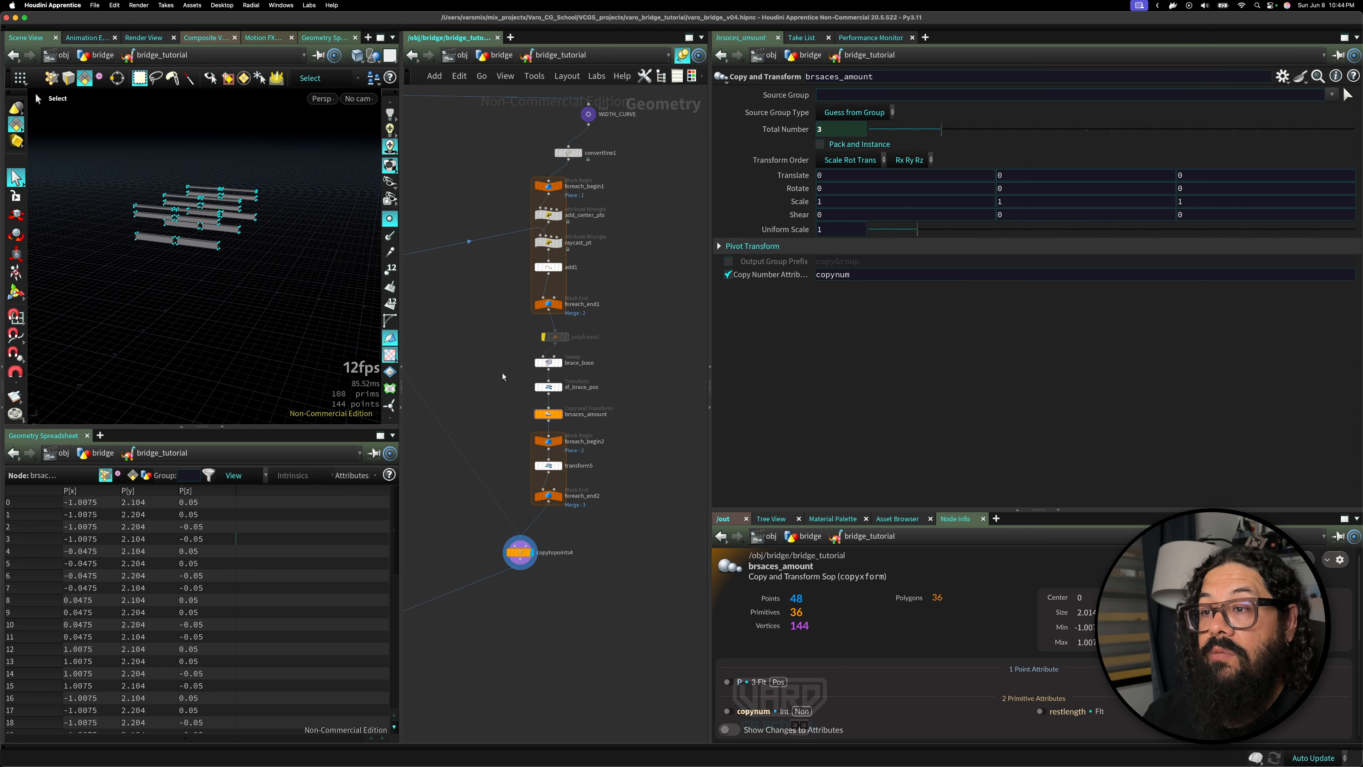
- Open the bridge_tutorial asset's parameters in a floating window and move it lower over the network
{"action": "right_click", "coordinate": [550, 57]}
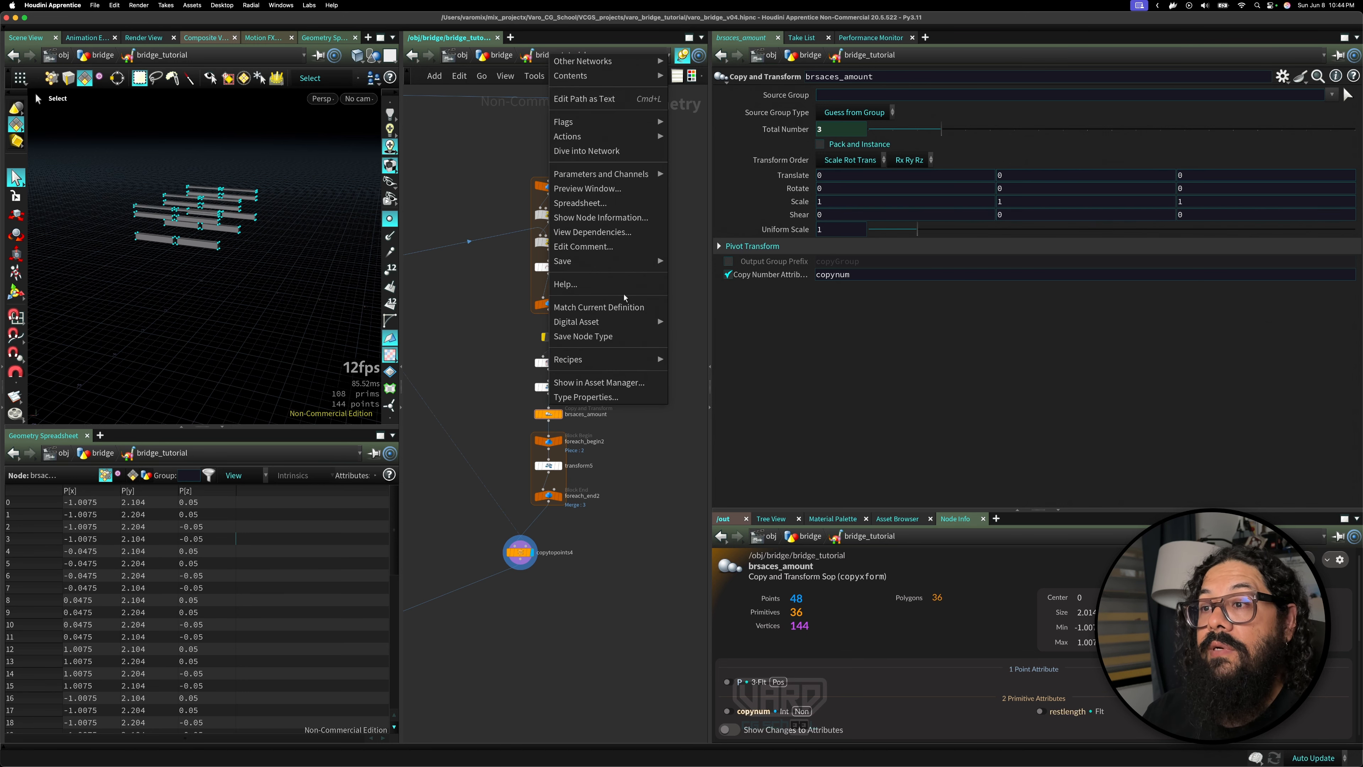
{"action": "mouse_move", "coordinate": [629, 177]}
{"action": "left_click", "coordinate": [695, 176]}
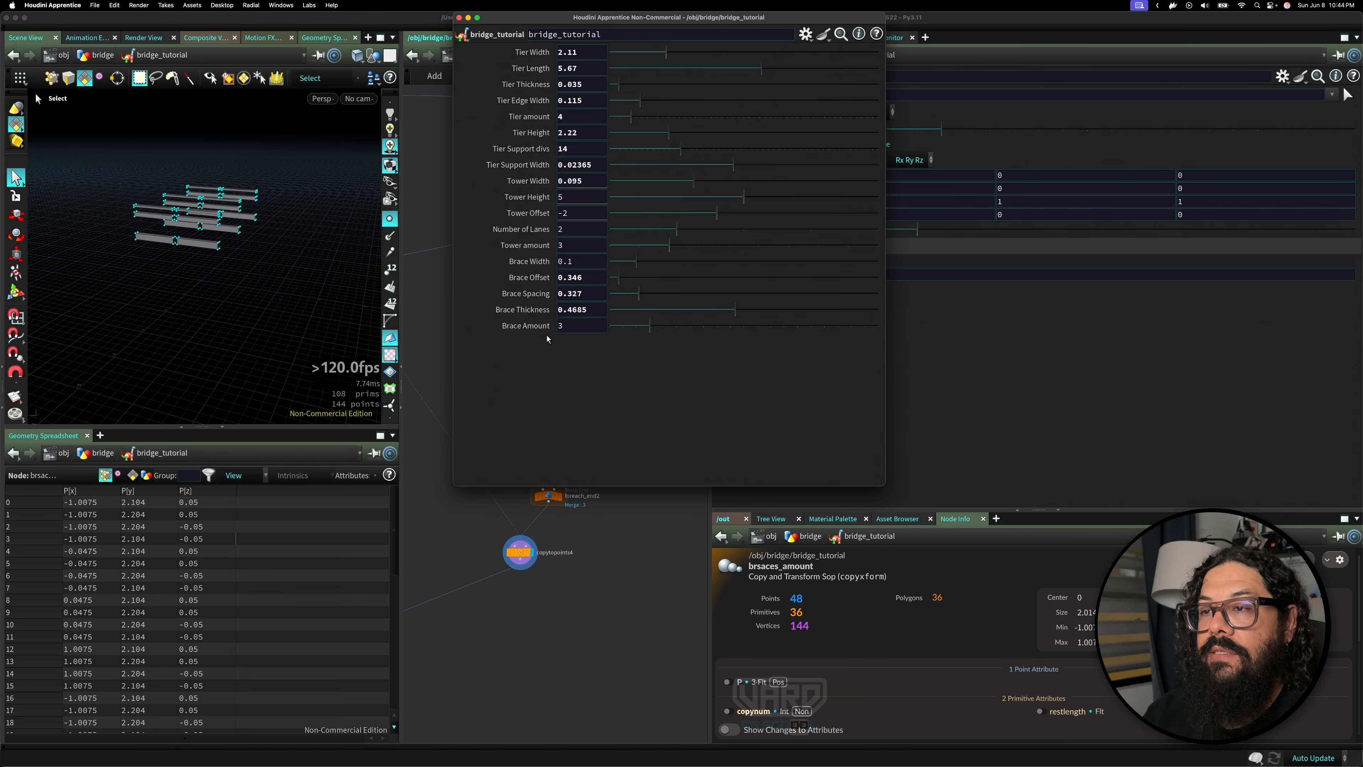
{"action": "left_click_drag", "start_coordinate": [597, 138], "coordinate": [602, 138]}
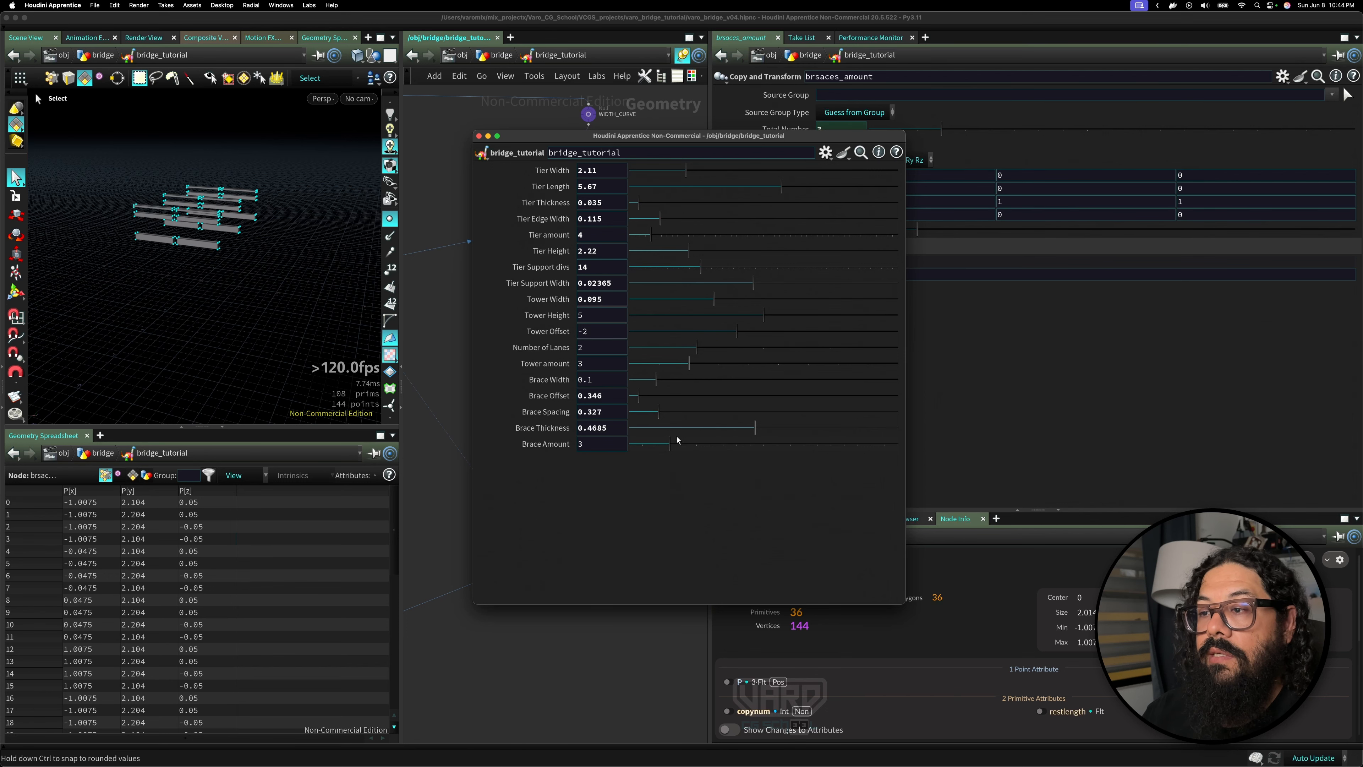
- Set the Brace Amount to 2 and move the floating parameter window off the network
{"action": "left_click_drag", "start_coordinate": [673, 443], "coordinate": [565, 445]}
{"action": "mouse_move", "coordinate": [660, 454]}
{"action": "left_mouse_down"}
{"action": "mouse_move", "coordinate": [641, 453]}
{"action": "mouse_move", "coordinate": [660, 453]}
{"action": "left_mouse_up"}
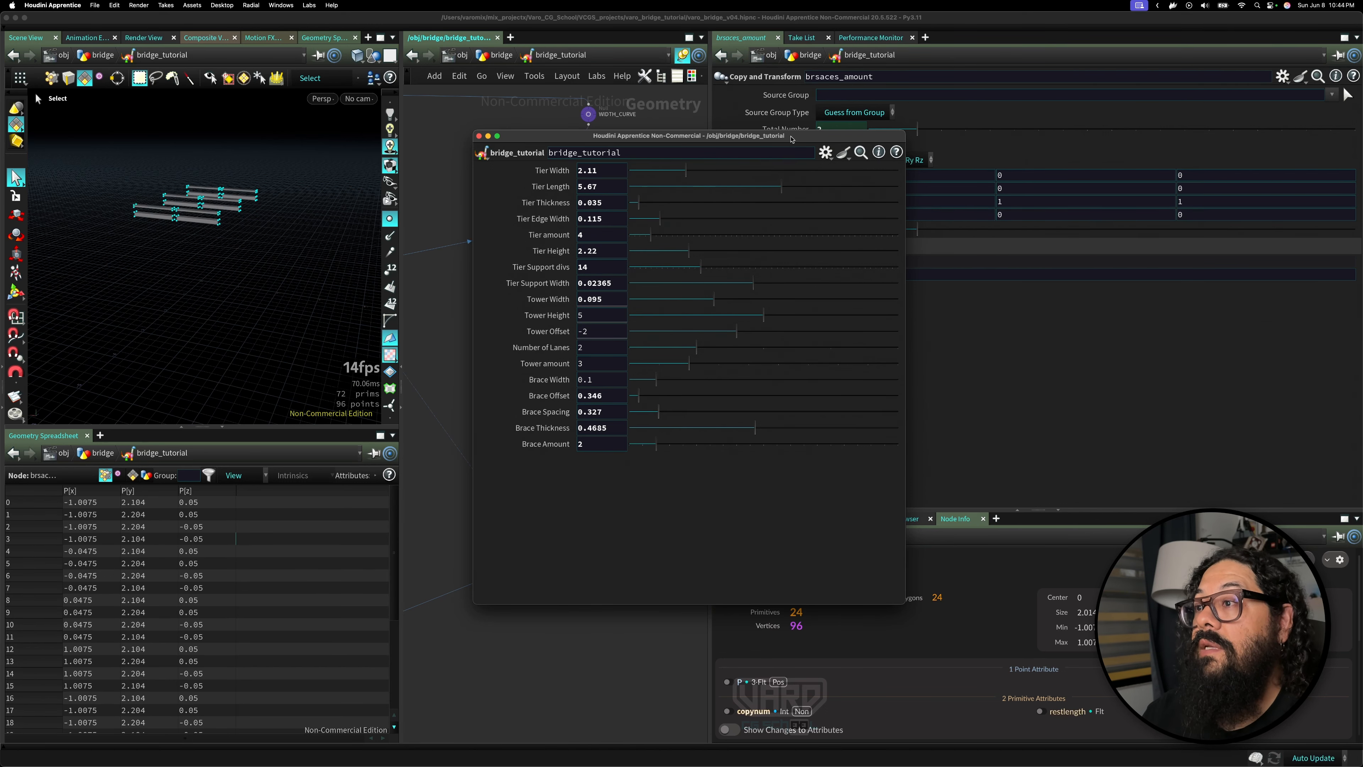
{"action": "left_click_drag", "start_coordinate": [794, 136], "coordinate": [978, 231]}
- Display the output0 node and view the complete bridge with its towers and braces
{"action": "scroll", "coordinate": [549, 466], "scroll_direction": "down", "scroll_amount": 5}
{"action": "scroll", "coordinate": [549, 466], "scroll_direction": "up", "scroll_amount": 8}
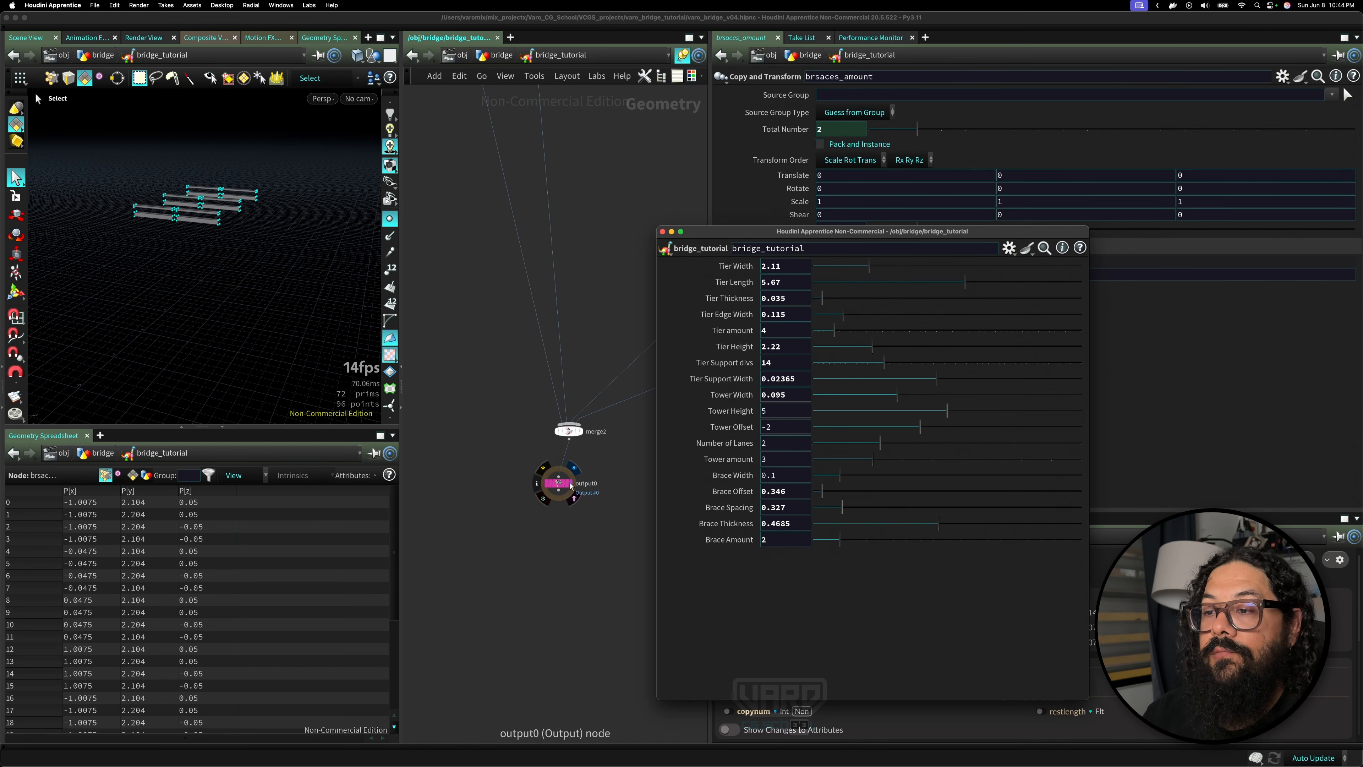
{"action": "left_click", "coordinate": [574, 468]}
{"action": "key", "text": "Escape"}
{"action": "left_click_drag", "start_coordinate": [253, 280], "coordinate": [343, 273]}
{"action": "key", "text": "s"}
- Set Brace Amount to 3, Brace Offset to 0.228, Brace Spacing to 0.206 and Brace Thickness to 0.4078
{"action": "mouse_move", "coordinate": [842, 539]}
{"action": "left_mouse_down"}
{"action": "mouse_move", "coordinate": [889, 542]}
{"action": "mouse_move", "coordinate": [849, 540]}
{"action": "left_mouse_up"}
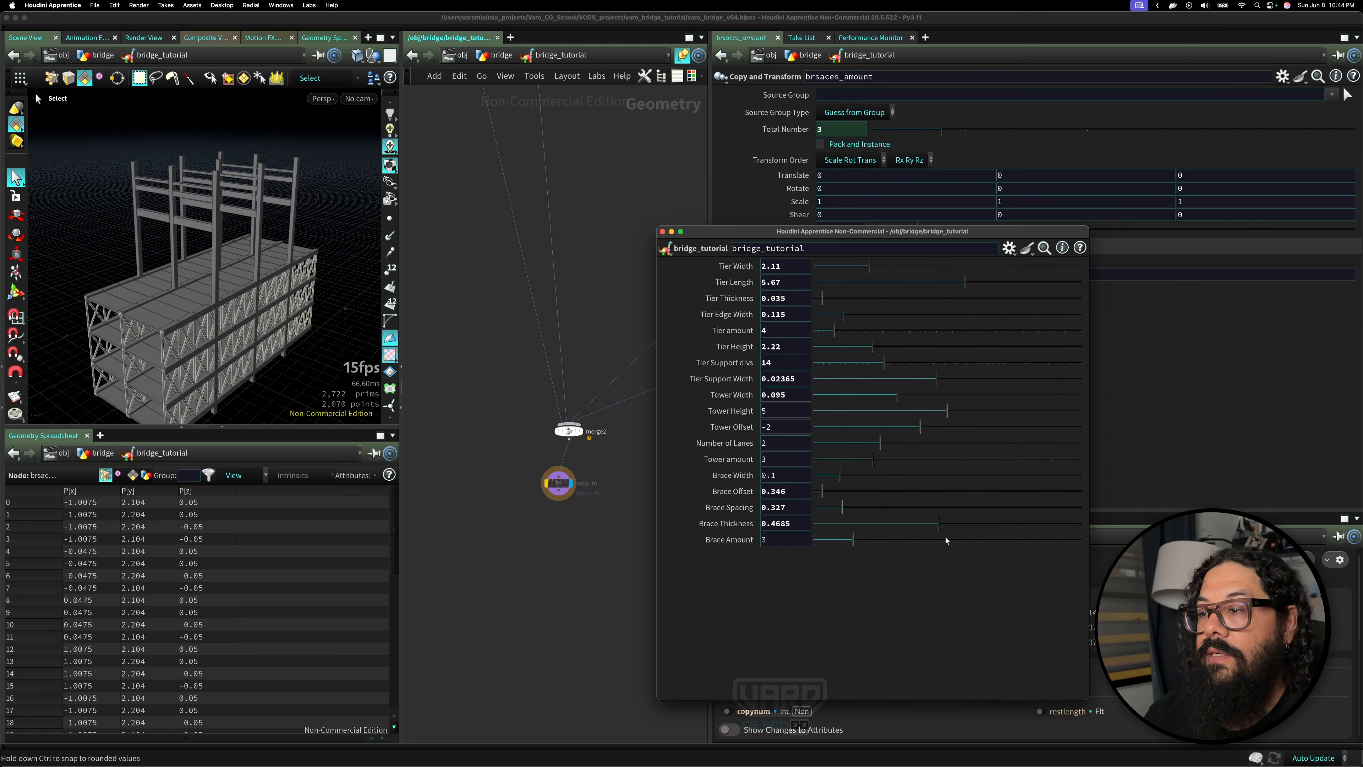
{"action": "left_click_drag", "start_coordinate": [938, 523], "coordinate": [819, 498]}
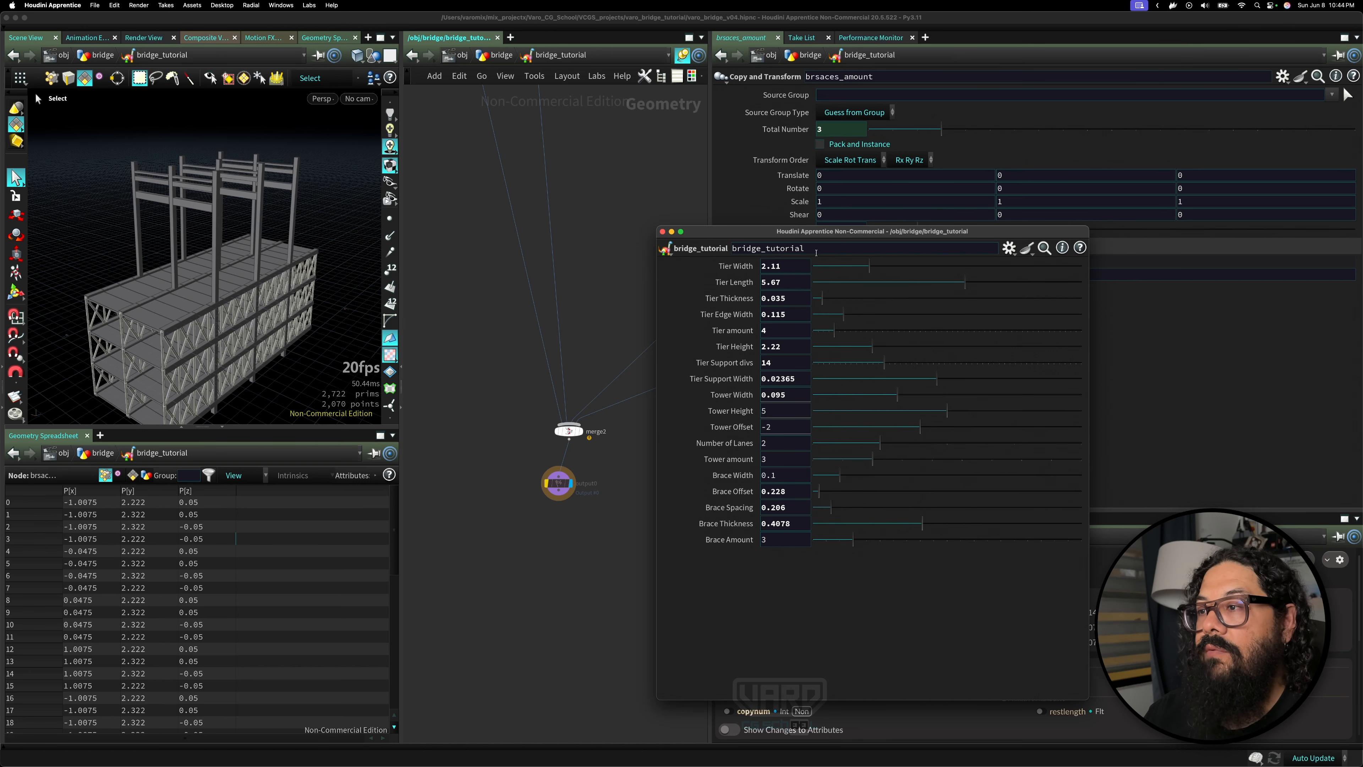
{"action": "left_click_drag", "start_coordinate": [825, 234], "coordinate": [871, 171]}
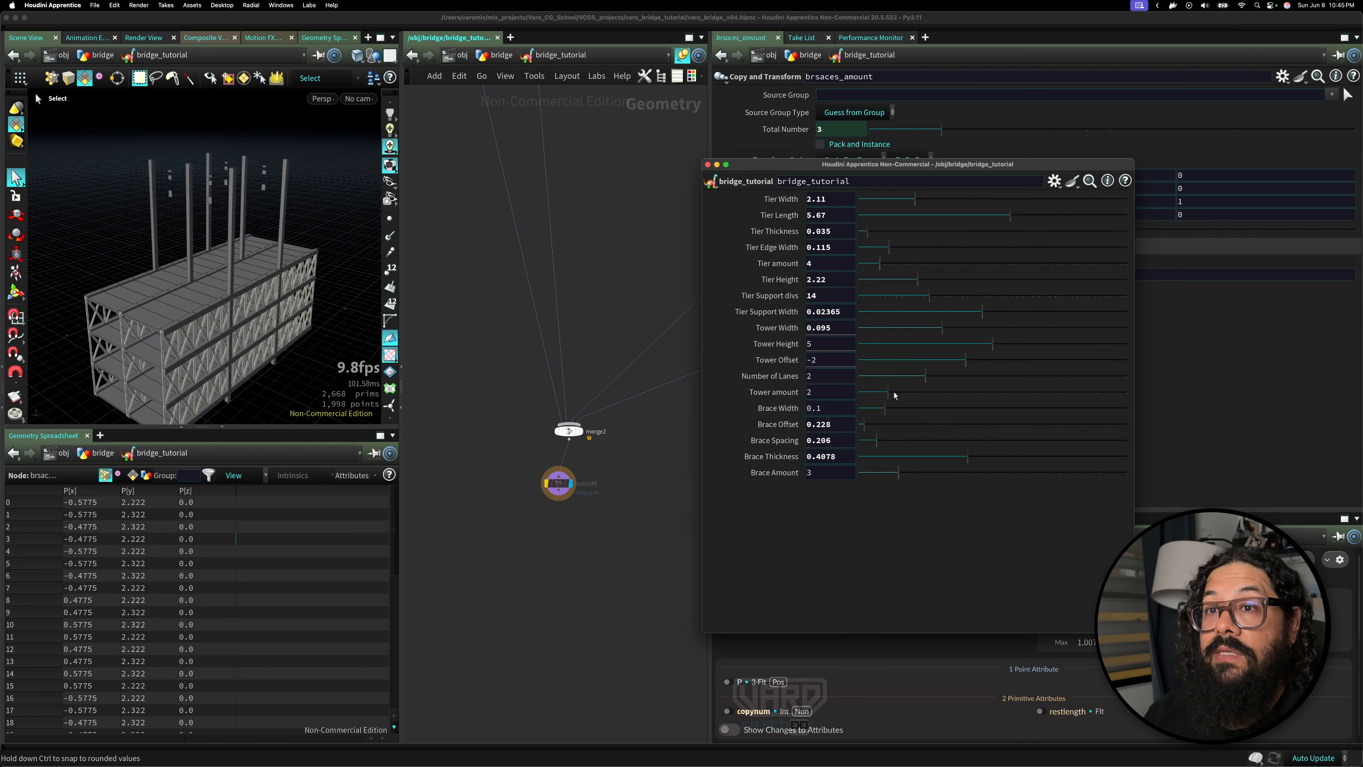
- Try a Tower amount of 2 and view how the braces line up with the towers
{"action": "left_click_drag", "start_coordinate": [905, 395], "coordinate": [898, 394]}
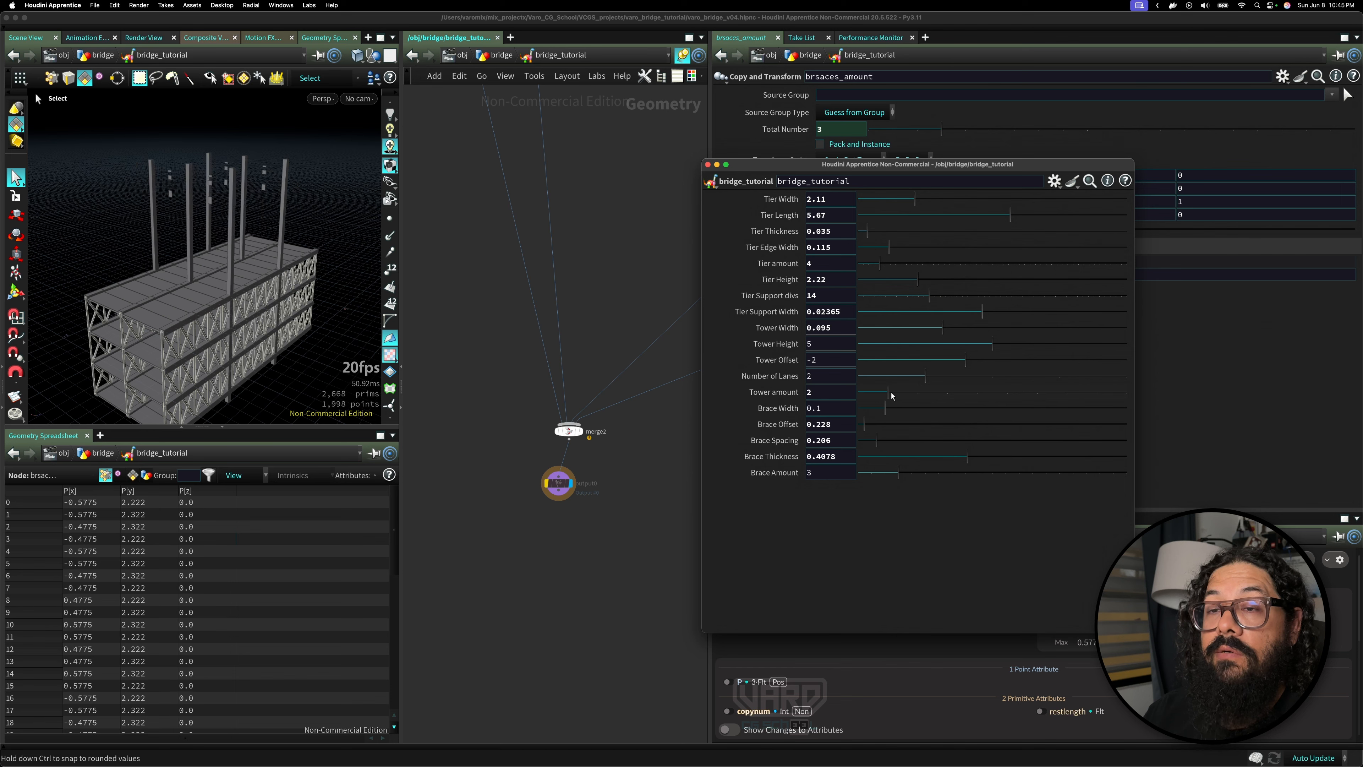
{"action": "key", "text": "Escape"}
{"action": "left_click_drag", "start_coordinate": [204, 258], "coordinate": [347, 264]}
{"action": "key", "text": "s"}
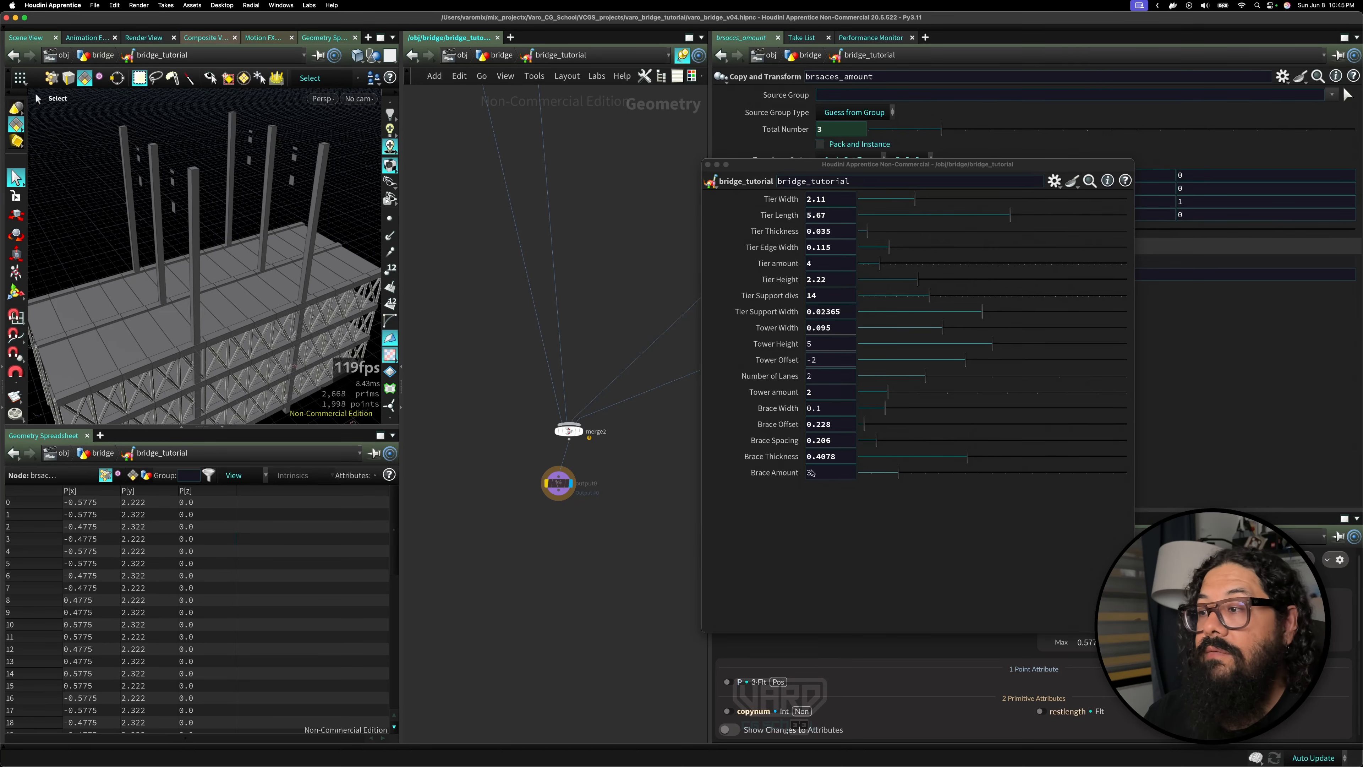
- Set the Tower amount to 4 and view the brace positions from another side of the bridge
{"action": "left_click_drag", "start_coordinate": [889, 393], "coordinate": [957, 388]}
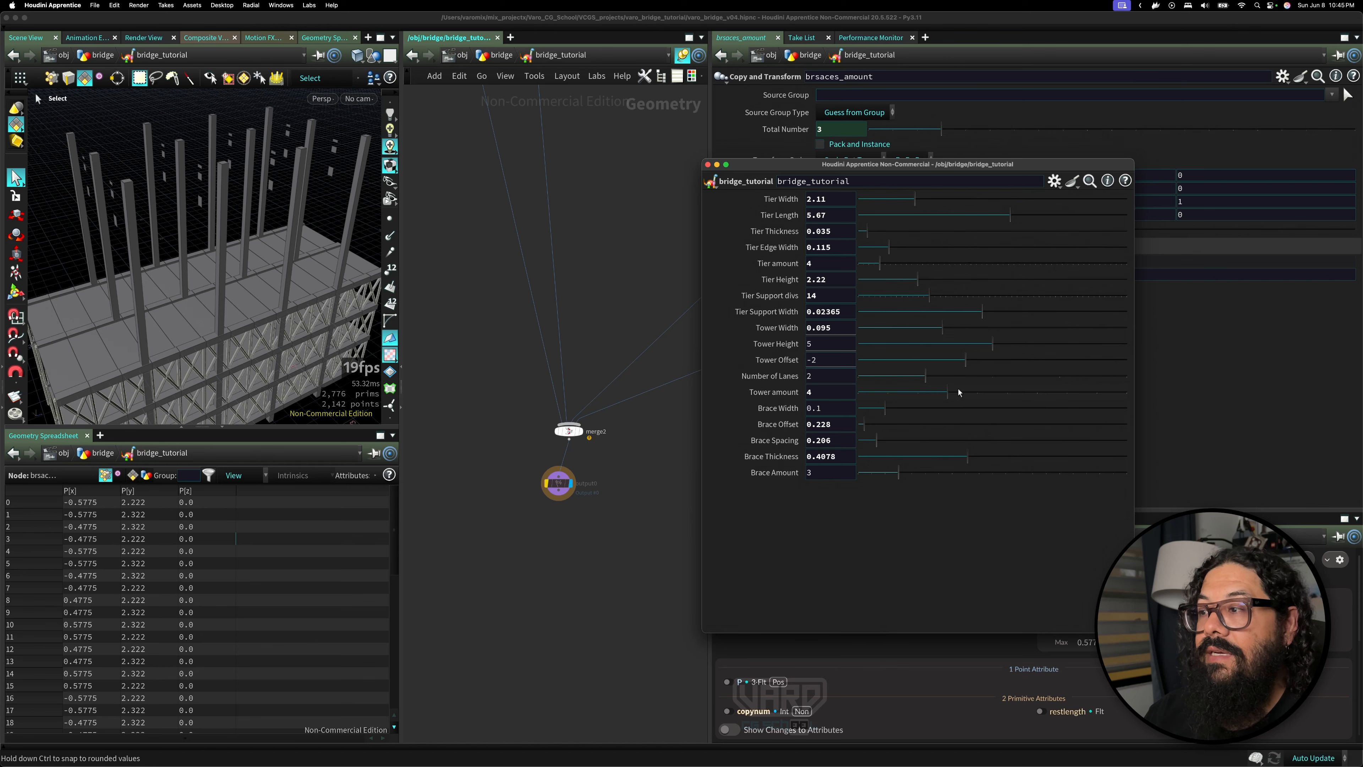
{"action": "left_click", "coordinate": [626, 465]}
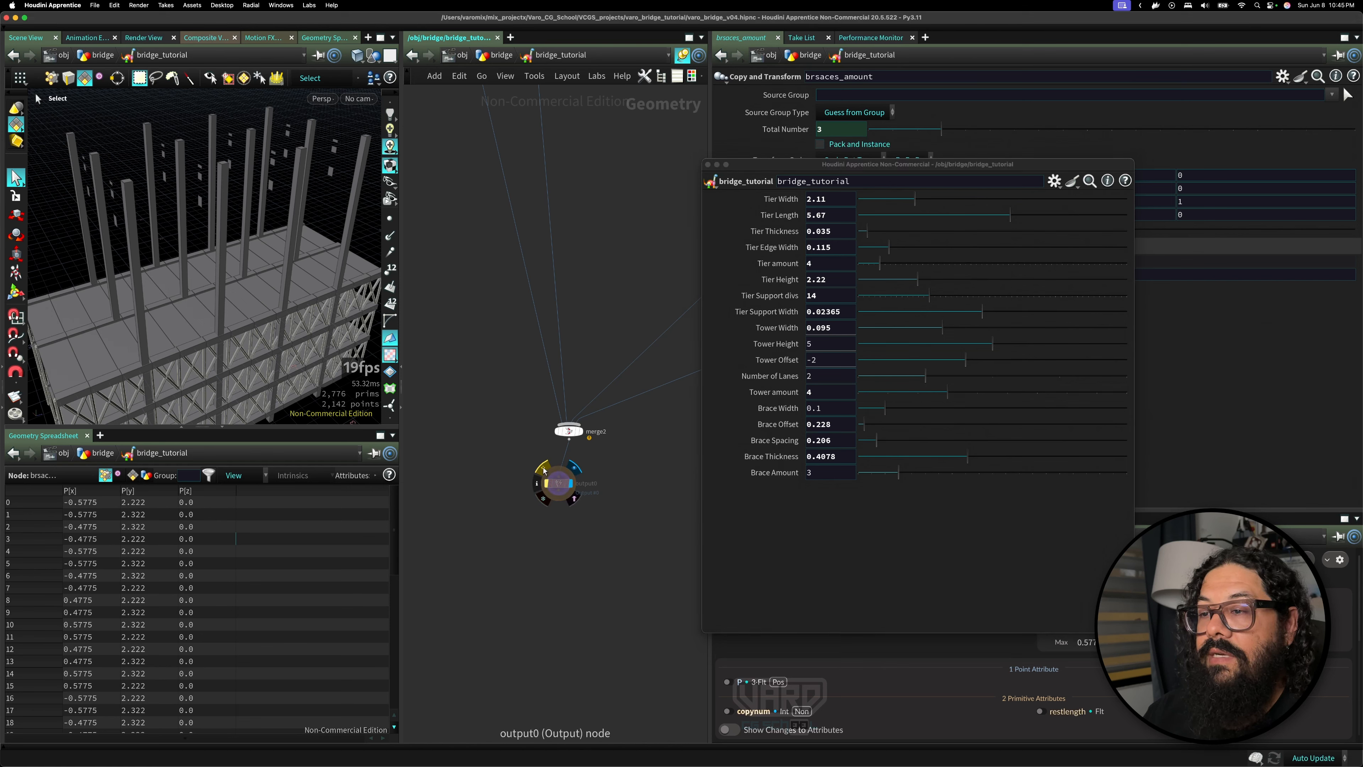
{"action": "key", "text": "Escape"}
{"action": "left_click_drag", "start_coordinate": [237, 299], "coordinate": [187, 272]}
{"action": "key", "text": "s"}
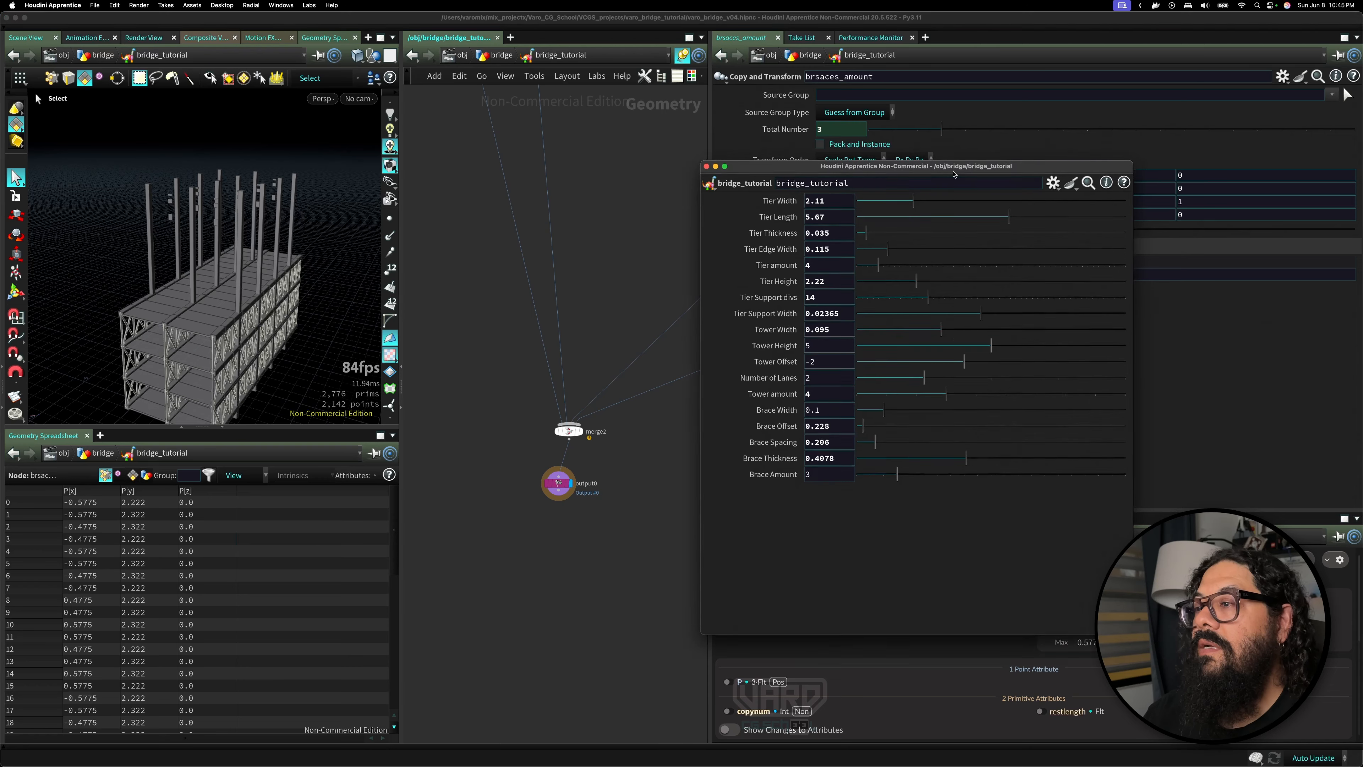
- Move the floating parameter window lower to clear the network, and examine the brace nodes and the bridge from above
{"action": "left_click_drag", "start_coordinate": [960, 163], "coordinate": [966, 489]}
{"action": "left_click", "coordinate": [629, 504]}
{"action": "scroll", "coordinate": [591, 505], "scroll_direction": "down", "scroll_amount": 10}
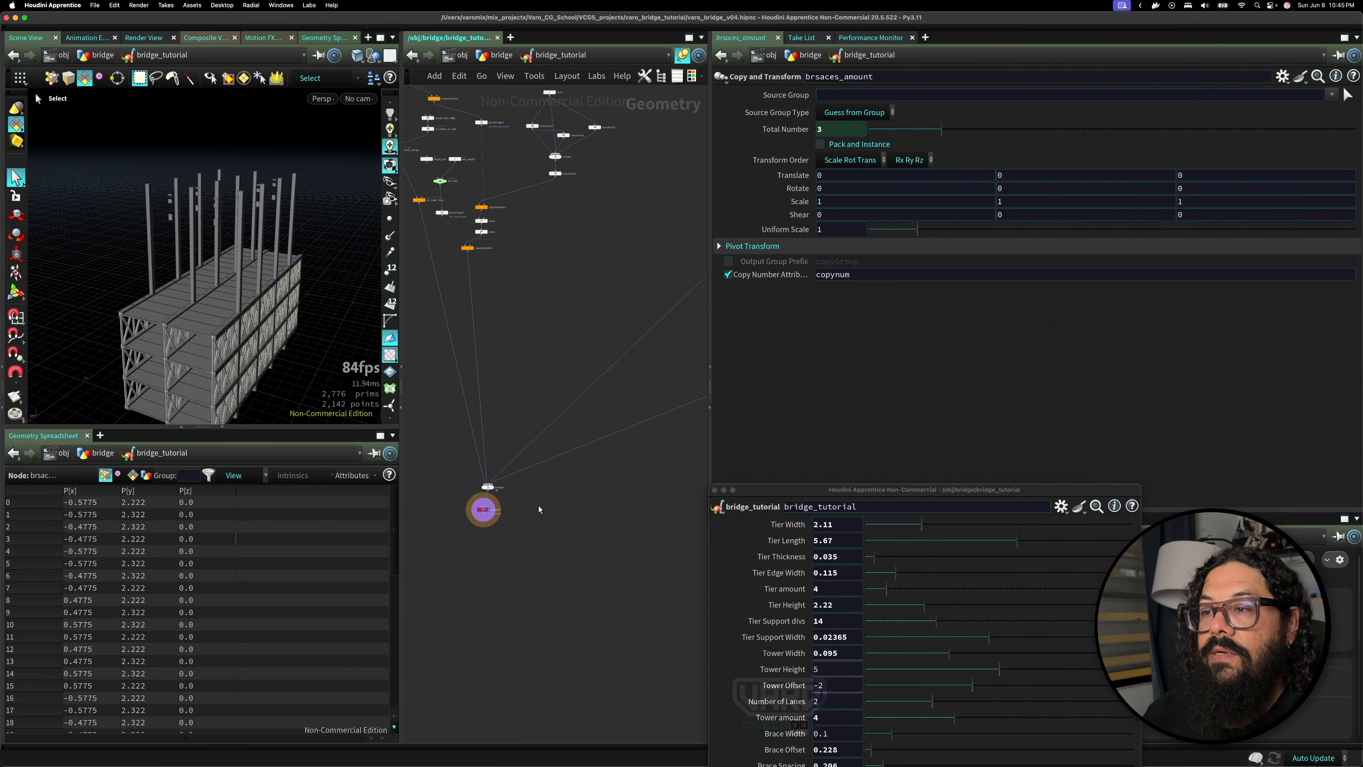
{"action": "key", "text": "f"}
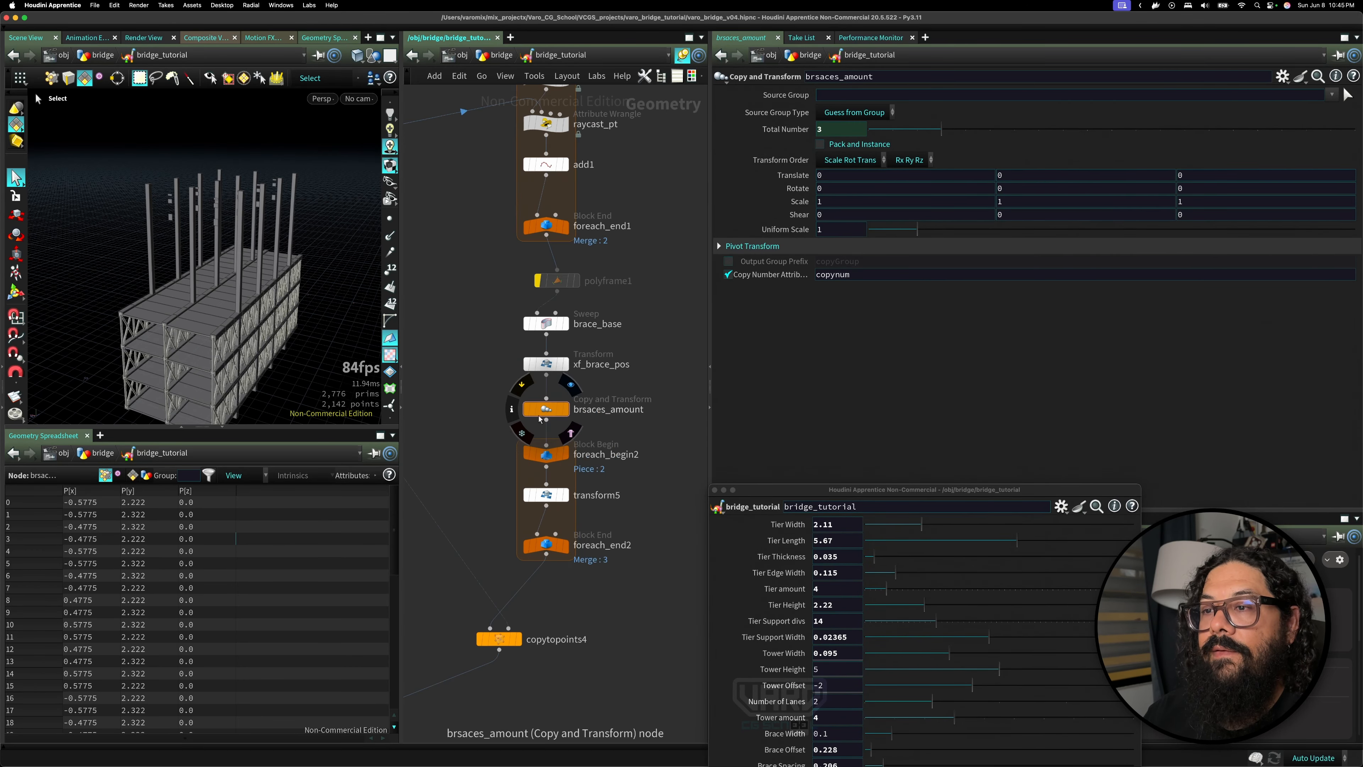
{"action": "scroll", "coordinate": [241, 258], "scroll_direction": "down", "scroll_amount": 5}
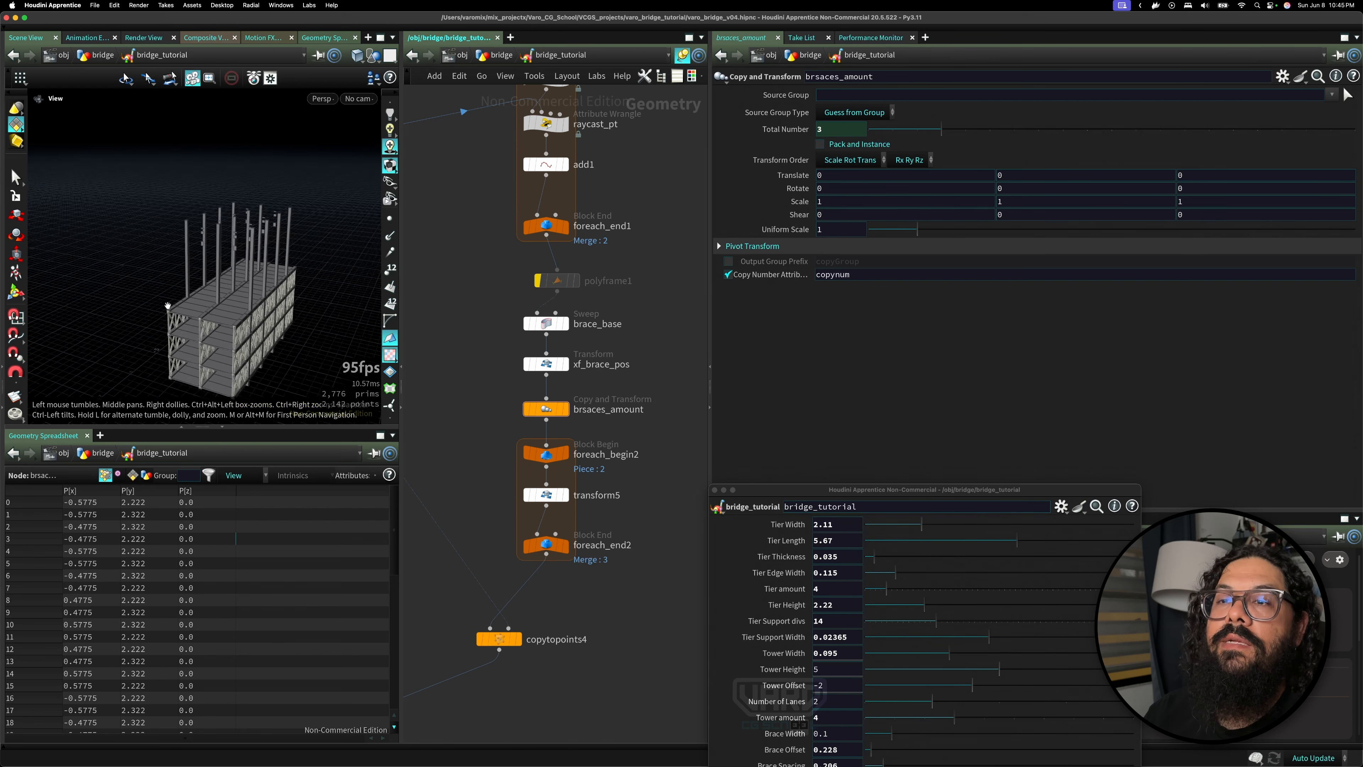
{"action": "left_click_drag", "start_coordinate": [247, 263], "coordinate": [243, 302], "text": "alt"}
{"action": "scroll", "coordinate": [219, 295], "scroll_direction": "up", "scroll_amount": 5}
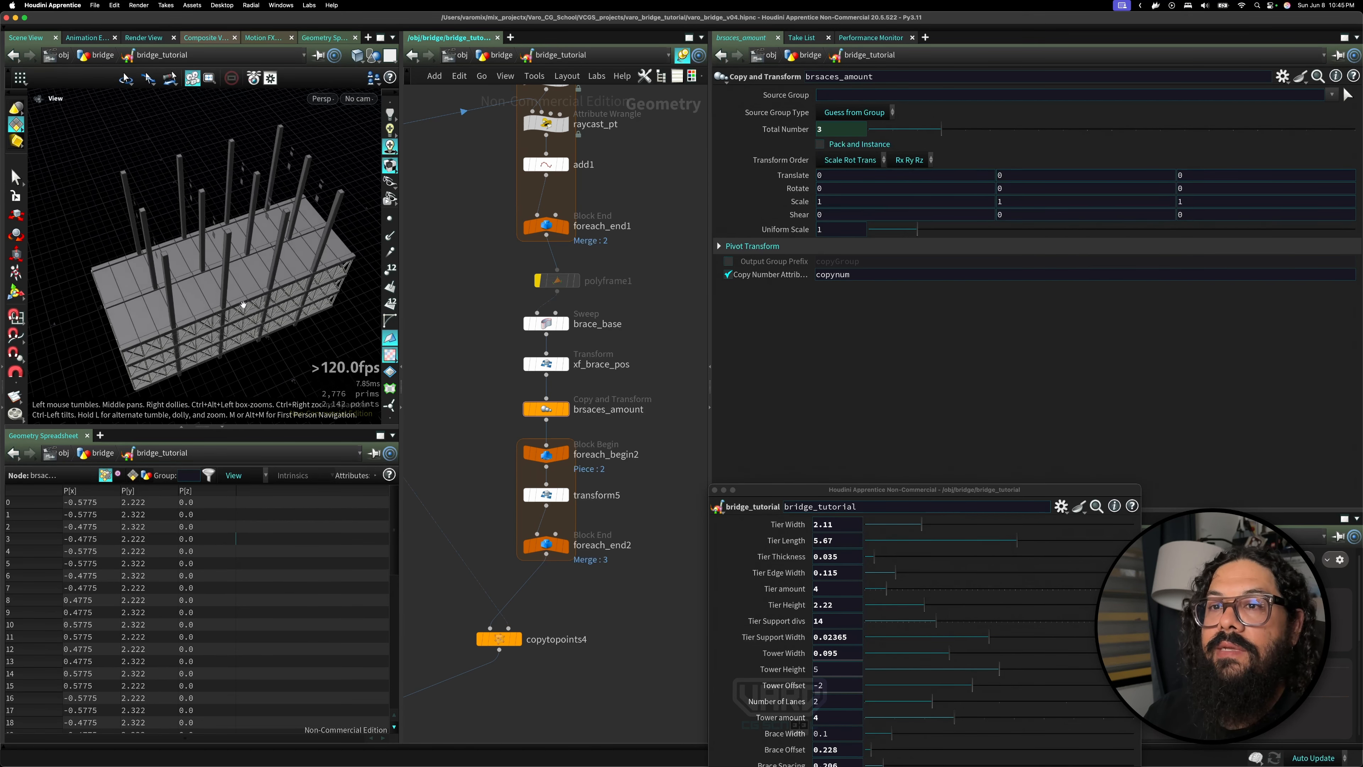
{"action": "scroll", "coordinate": [244, 290], "scroll_direction": "up", "scroll_amount": 5}
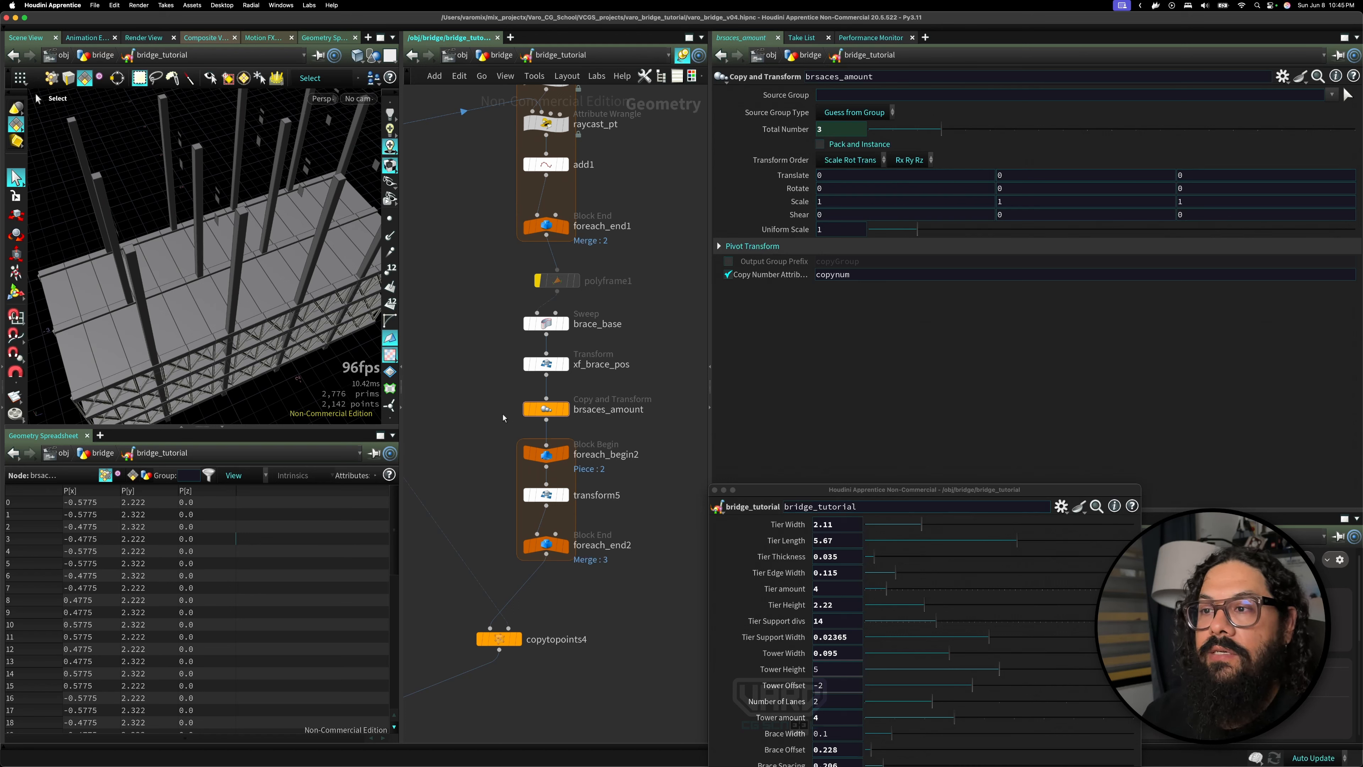
{"action": "scroll", "coordinate": [507, 422], "scroll_direction": "down", "scroll_amount": 4}
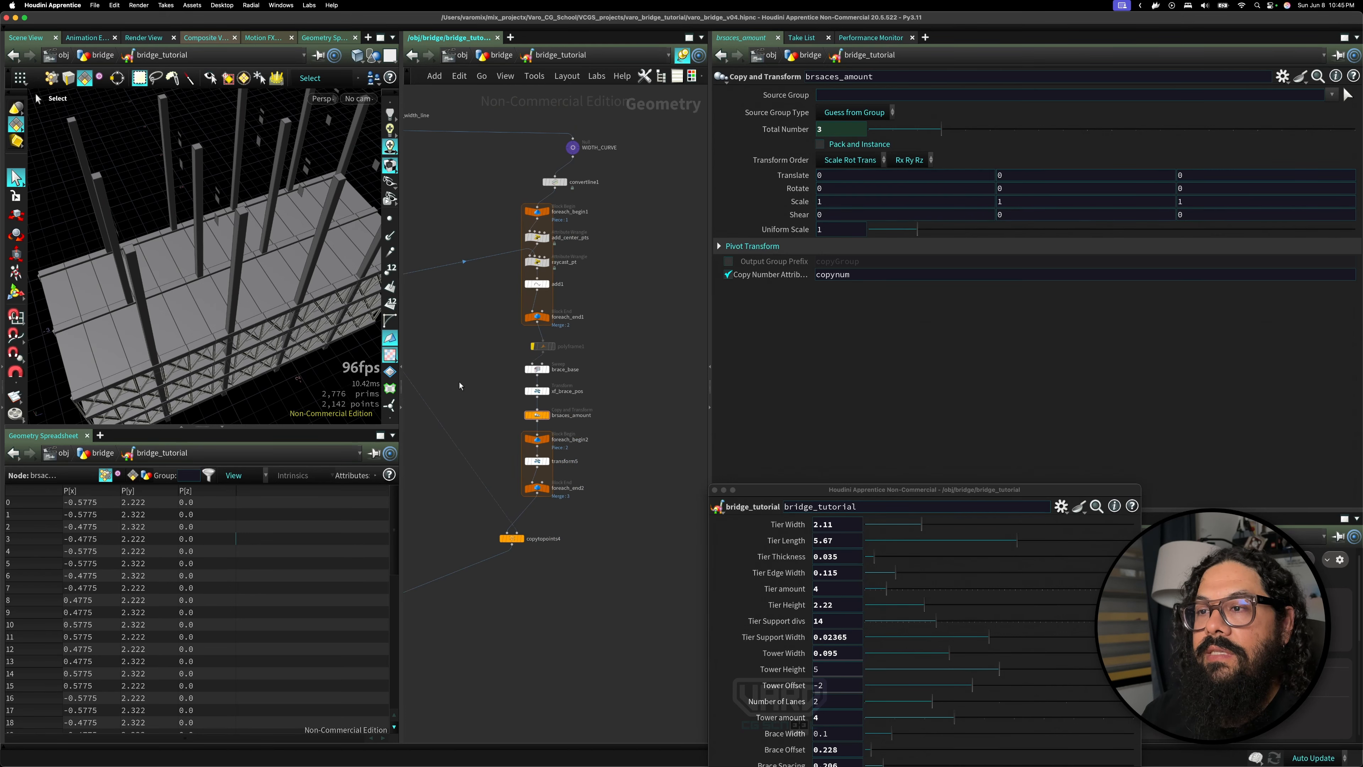
- Locate the tower copy nodes and display cp_towers followed by cp_towers_to_width to check the tower copies
{"action": "middle_click_drag", "start_coordinate": [460, 386], "coordinate": [569, 498]}
{"action": "middle_click_drag", "start_coordinate": [564, 394], "coordinate": [427, 329]}
{"action": "middle_click_drag", "start_coordinate": [507, 432], "coordinate": [458, 383]}
{"action": "scroll", "coordinate": [505, 367], "scroll_direction": "up", "scroll_amount": 1}
{"action": "scroll", "coordinate": [506, 368], "scroll_direction": "up", "scroll_amount": 1}
{"action": "middle_click_drag", "start_coordinate": [520, 314], "coordinate": [647, 466]}
{"action": "scroll", "coordinate": [560, 461], "scroll_direction": "down", "scroll_amount": 1}
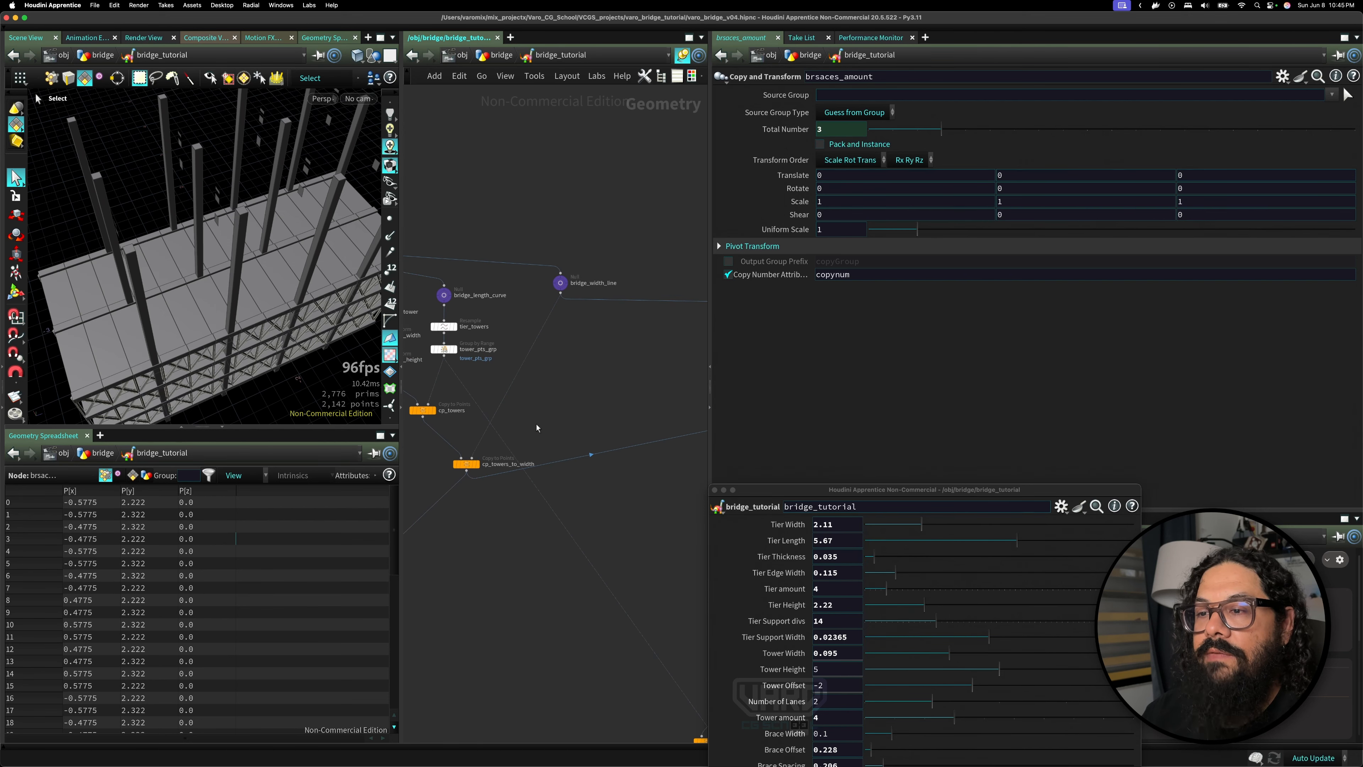
{"action": "middle_click_drag", "start_coordinate": [542, 462], "coordinate": [615, 474]}
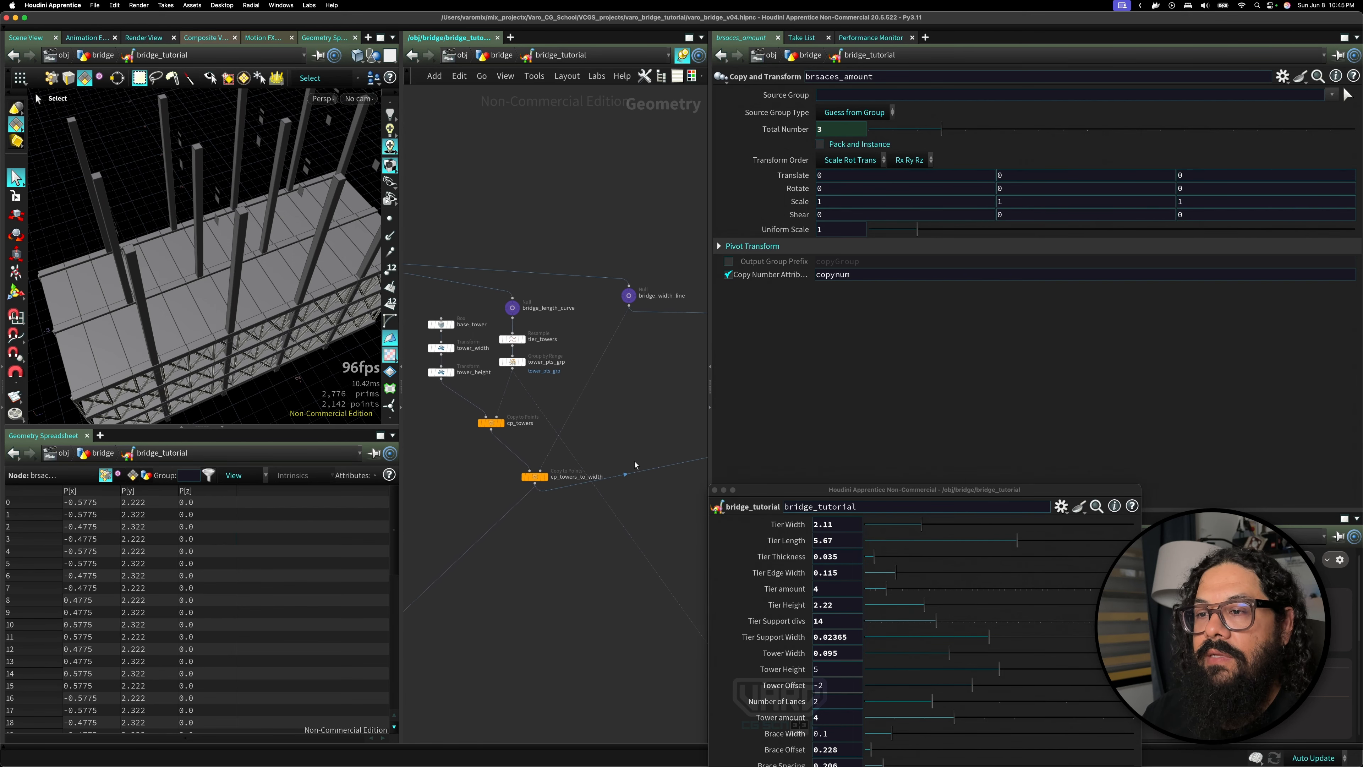
{"action": "left_click", "coordinate": [509, 423]}
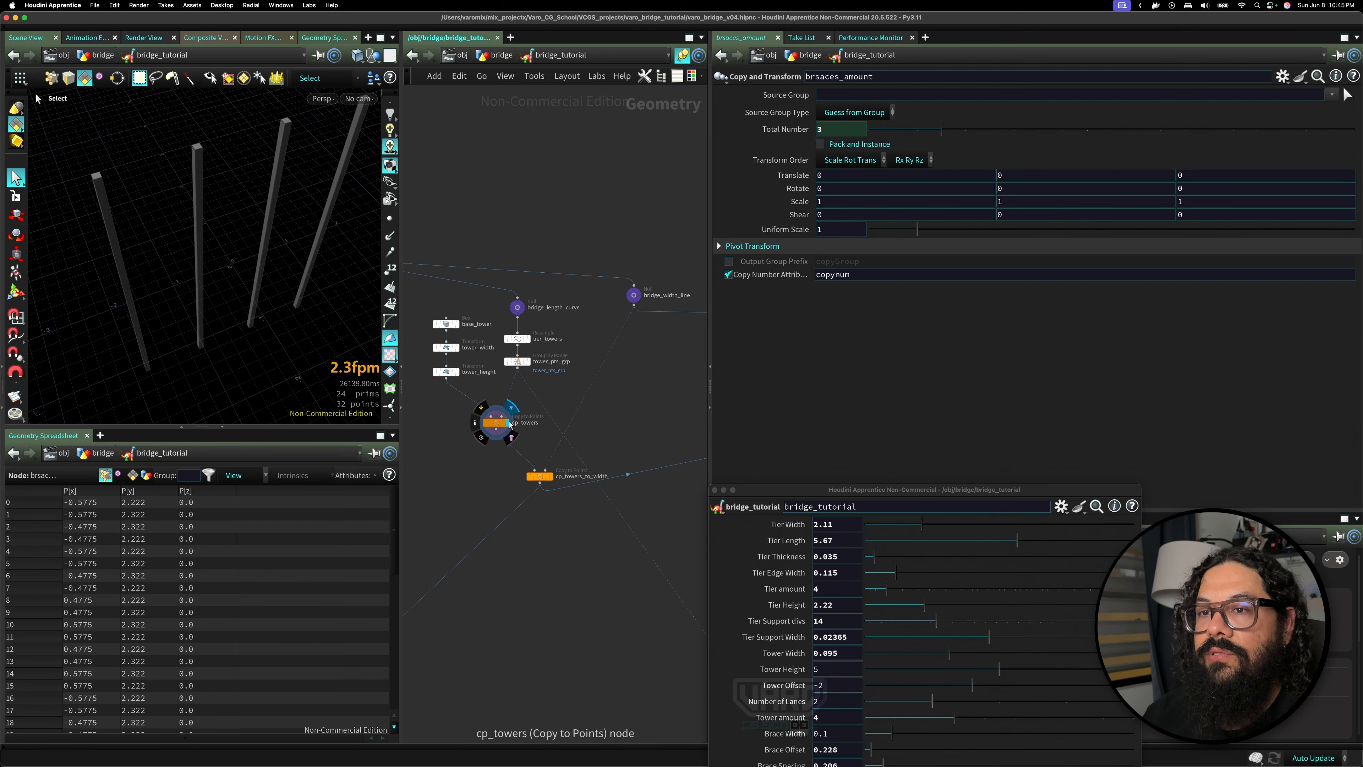
{"action": "left_click_drag", "start_coordinate": [247, 275], "coordinate": [273, 322], "text": "alt"}
{"action": "left_click", "coordinate": [549, 475]}
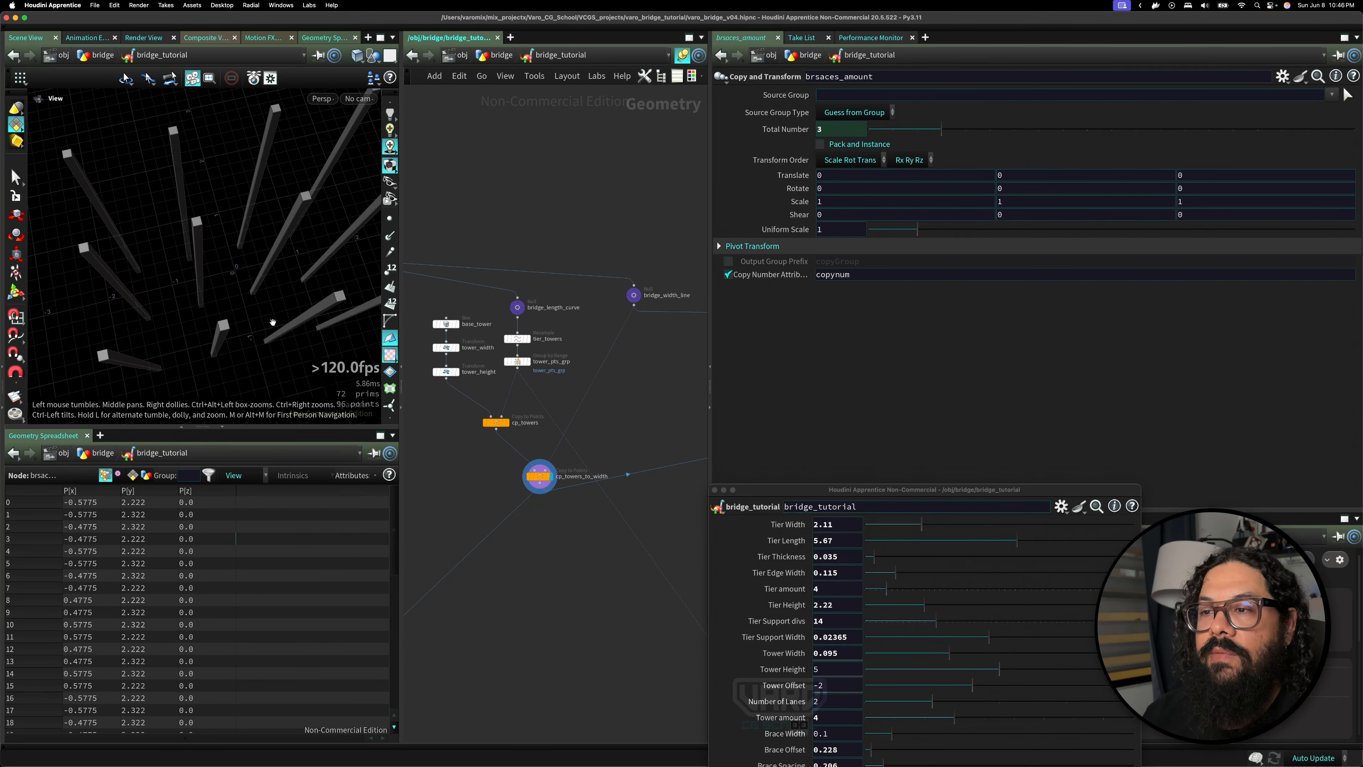
{"action": "key", "text": "s"}
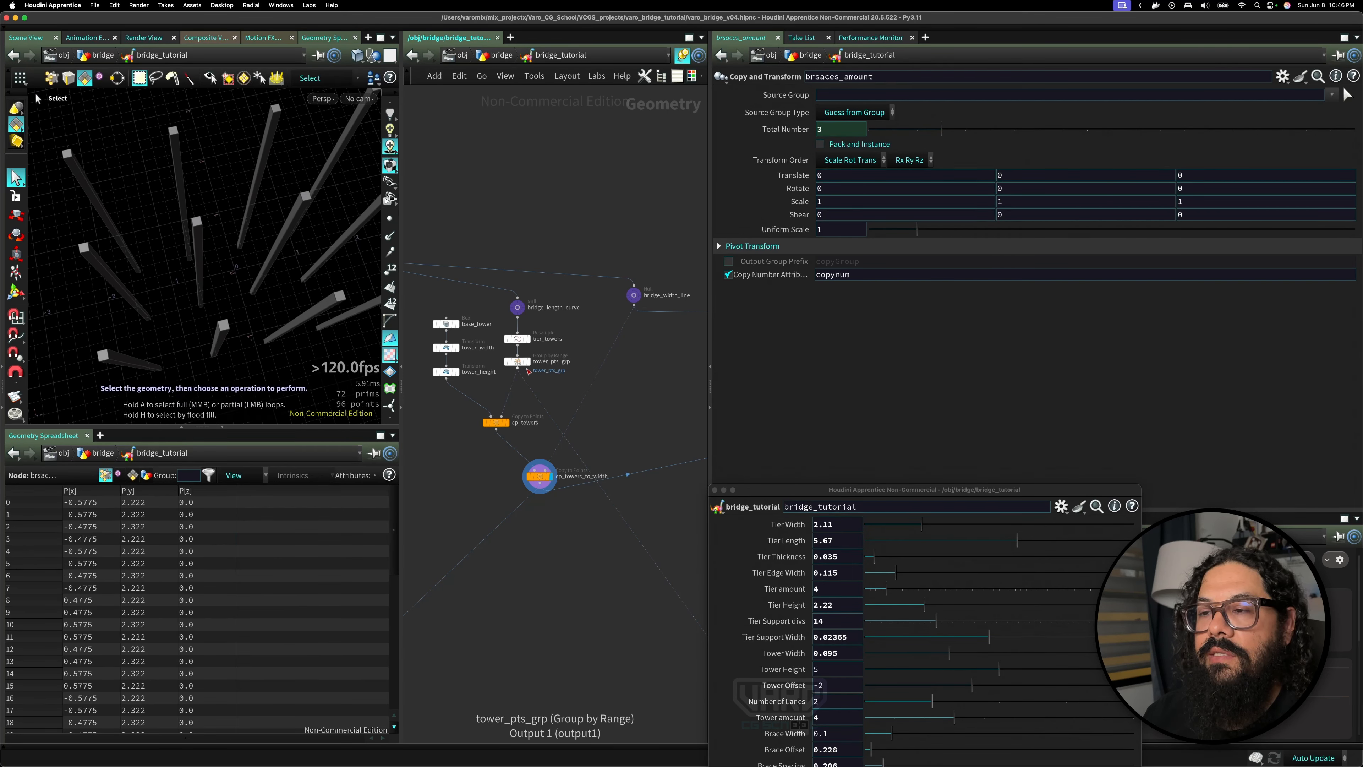
- Display tower_pts_grp, cp_towers and cp_towers_to_width in turn to compare the tower points with the copied towers
{"action": "left_click", "coordinate": [527, 361]}
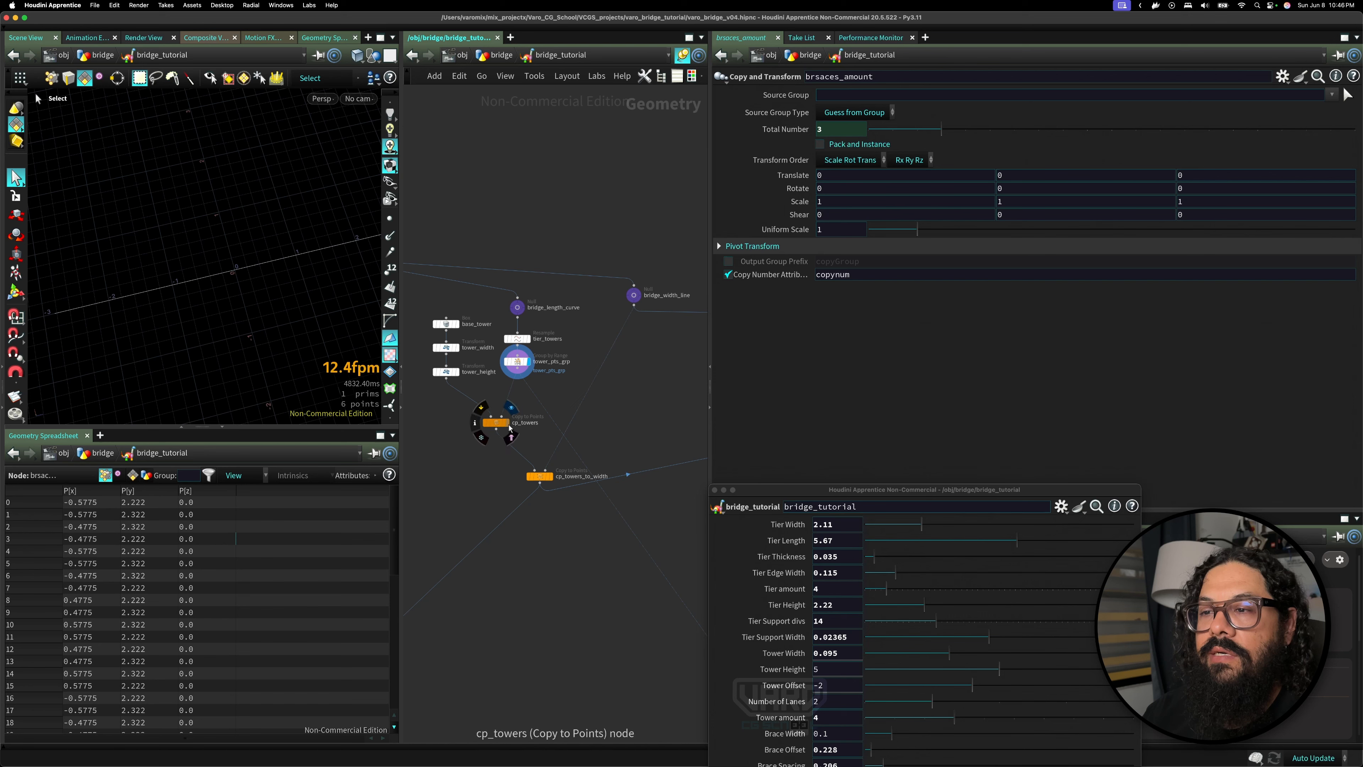
{"action": "left_click", "coordinate": [498, 425]}
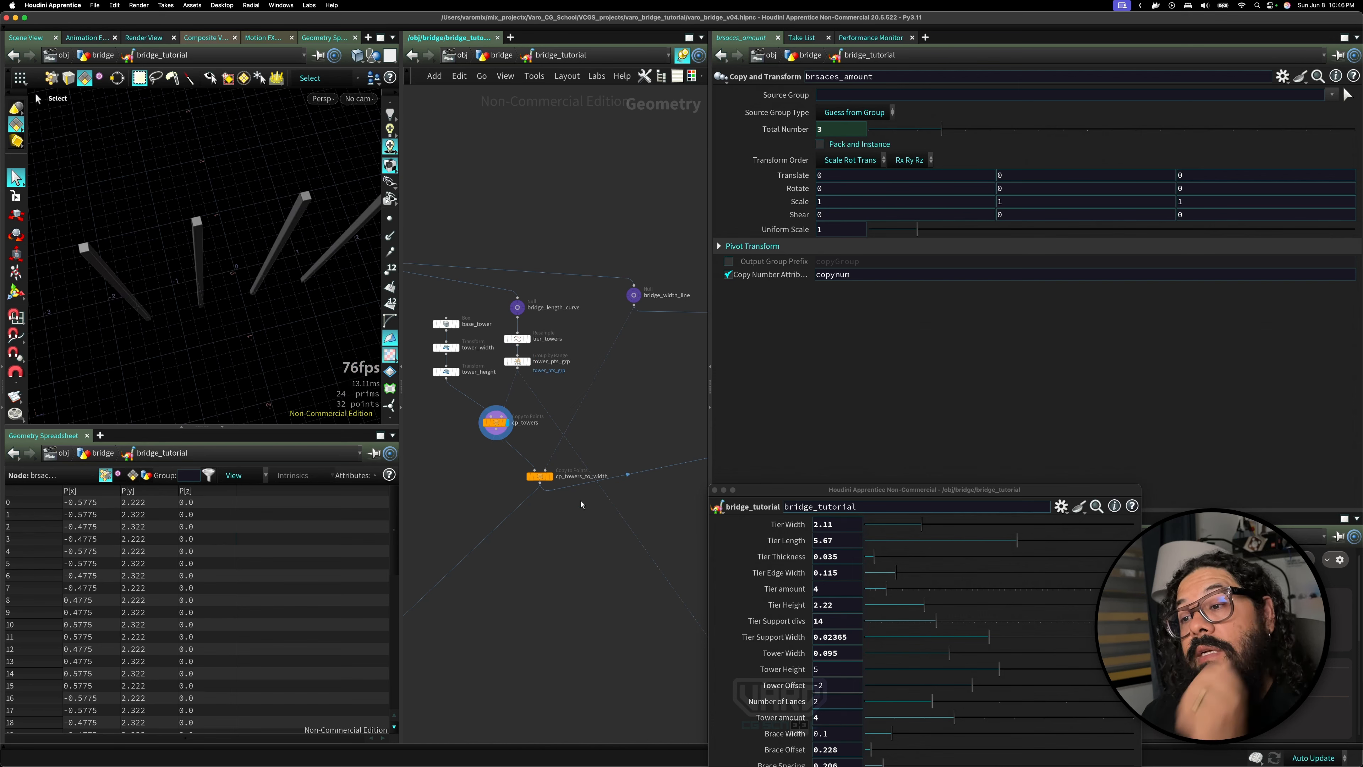
{"action": "left_click", "coordinate": [541, 476]}
{"action": "key", "text": "Escape"}
{"action": "left_click_drag", "start_coordinate": [283, 291], "coordinate": [198, 262]}
{"action": "key", "text": "s"}
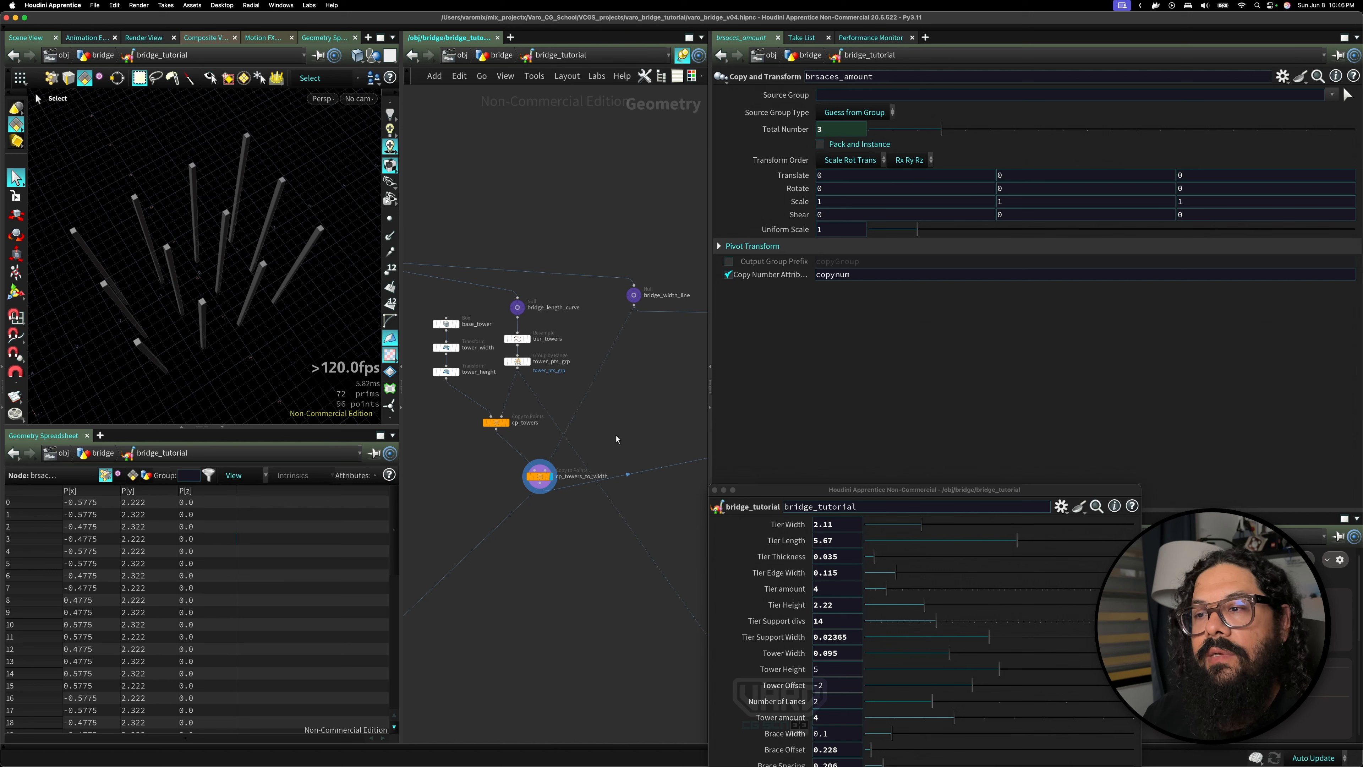
- Move the brace node chain and its WIDTH_CURVE null lower in the network, farther from the tower nodes
{"action": "middle_click_drag", "start_coordinate": [617, 438], "coordinate": [519, 347]}
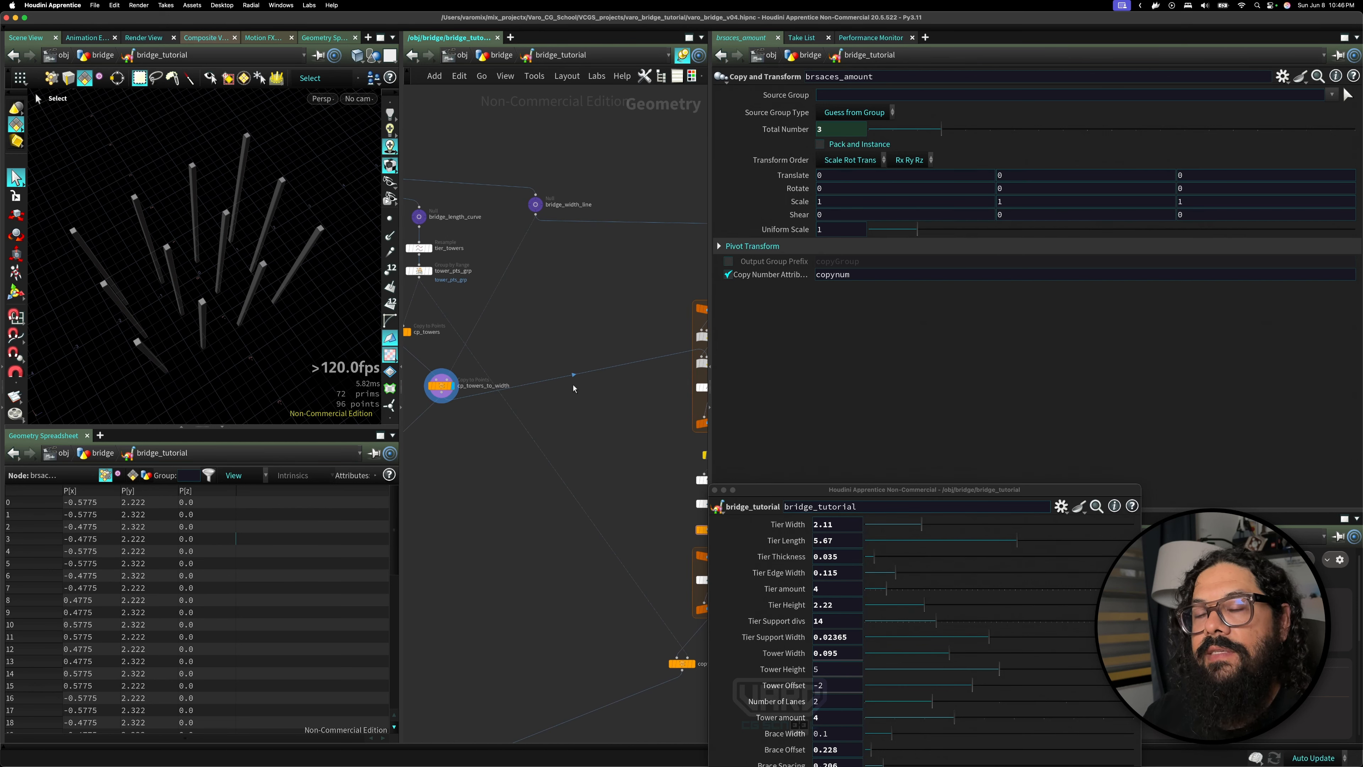
{"action": "middle_click_drag", "start_coordinate": [573, 389], "coordinate": [600, 422]}
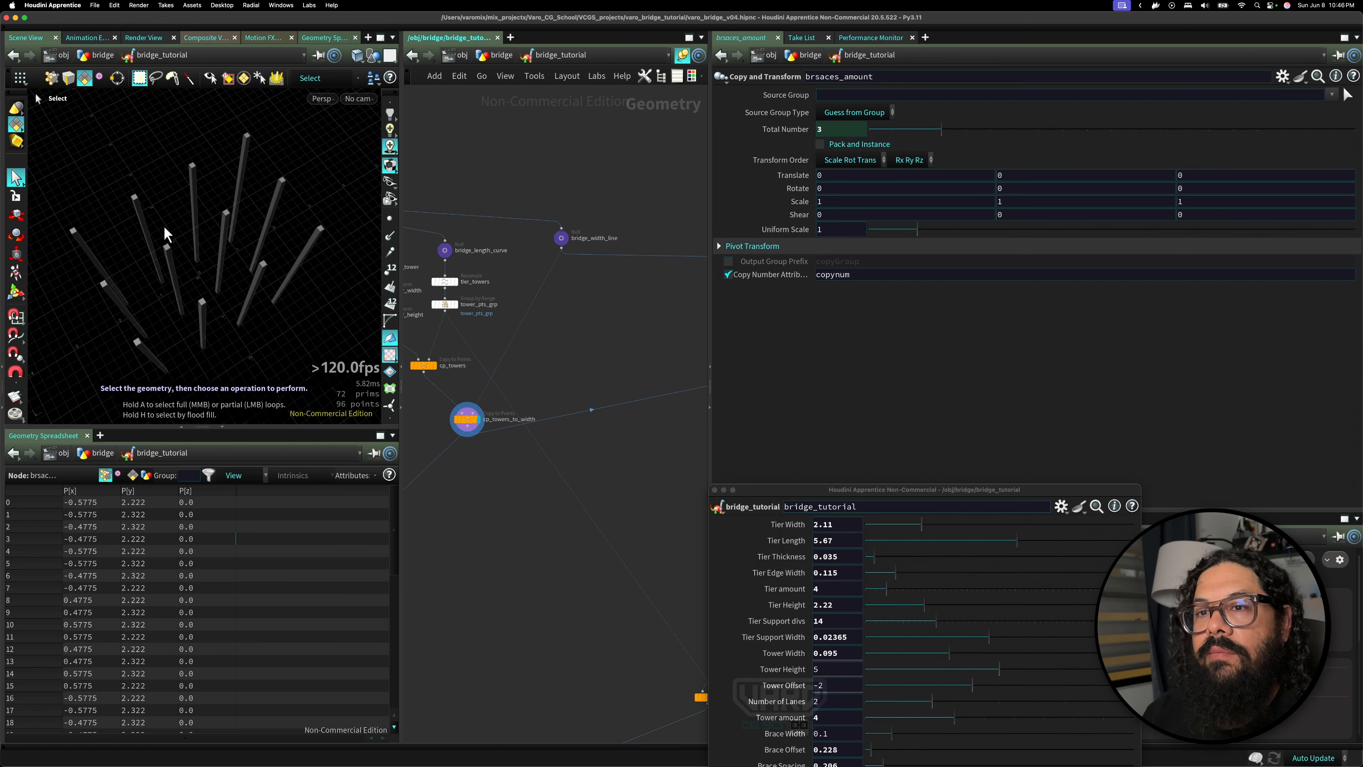
{"action": "scroll", "coordinate": [466, 404], "scroll_direction": "down", "scroll_amount": 5}
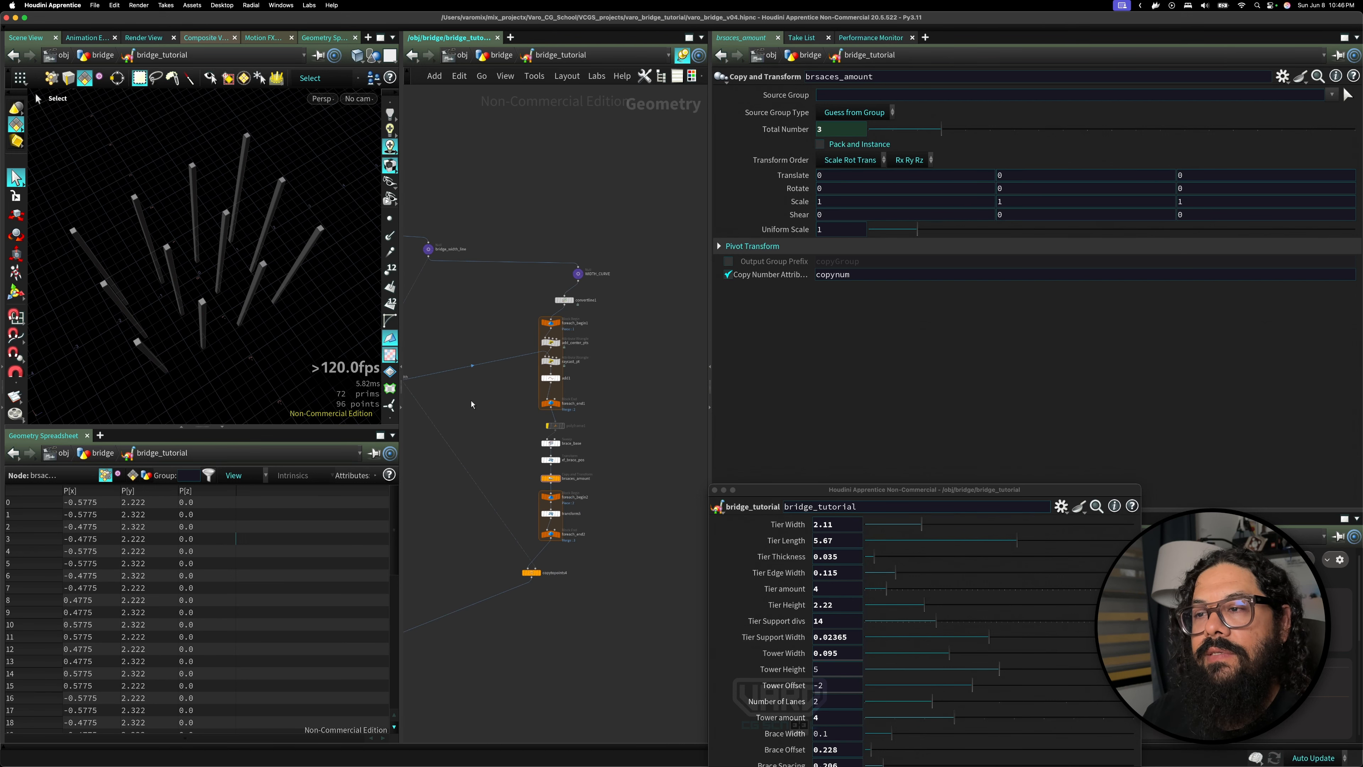
{"action": "middle_click_drag", "start_coordinate": [471, 400], "coordinate": [509, 368]}
{"action": "left_click_drag", "start_coordinate": [533, 589], "coordinate": [649, 240]}
{"action": "left_click_drag", "start_coordinate": [590, 332], "coordinate": [606, 444]}
{"action": "left_click", "coordinate": [507, 343]}
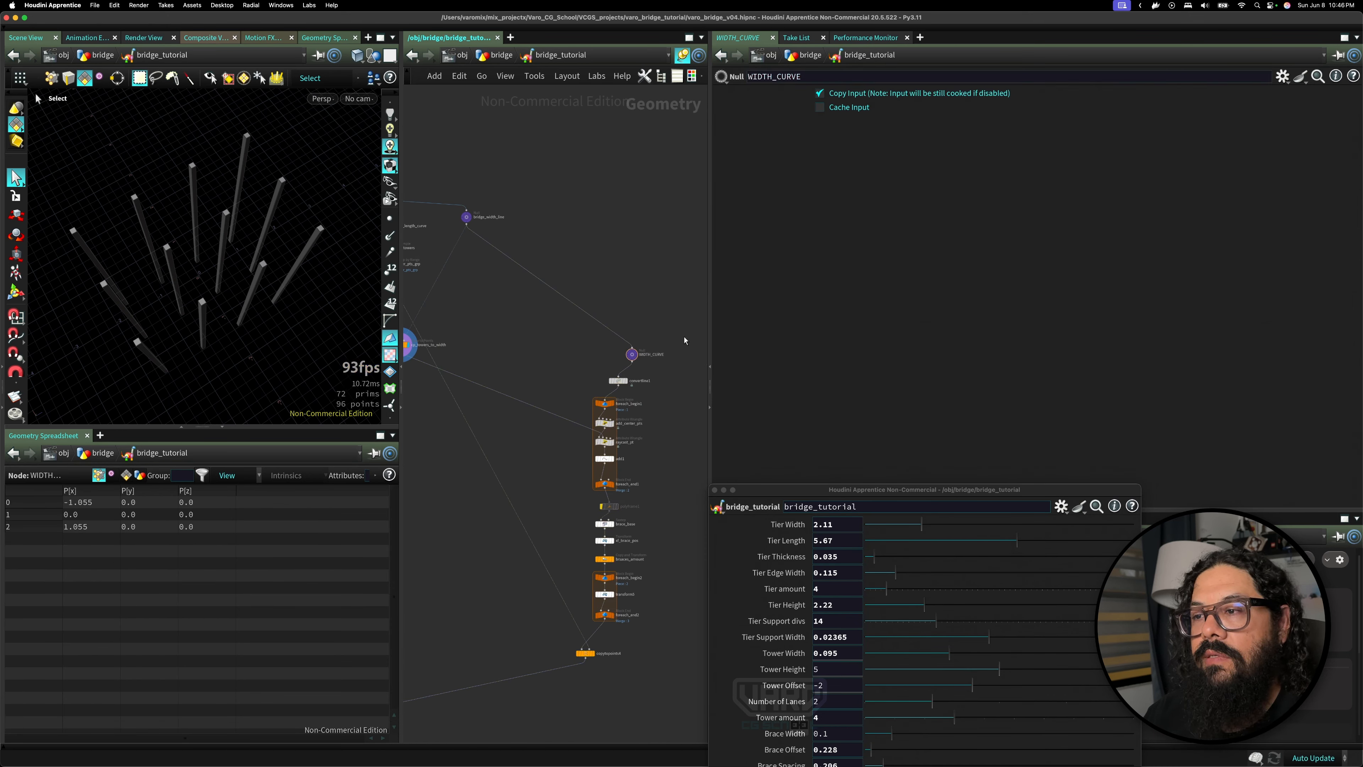
{"action": "left_click_drag", "start_coordinate": [683, 336], "coordinate": [598, 376]}
- Lay out the 14 brace nodes starting at WIDTH_CURVE in a straight column and place them above copytopoints4
{"action": "left_click_drag", "start_coordinate": [556, 290], "coordinate": [681, 648]}
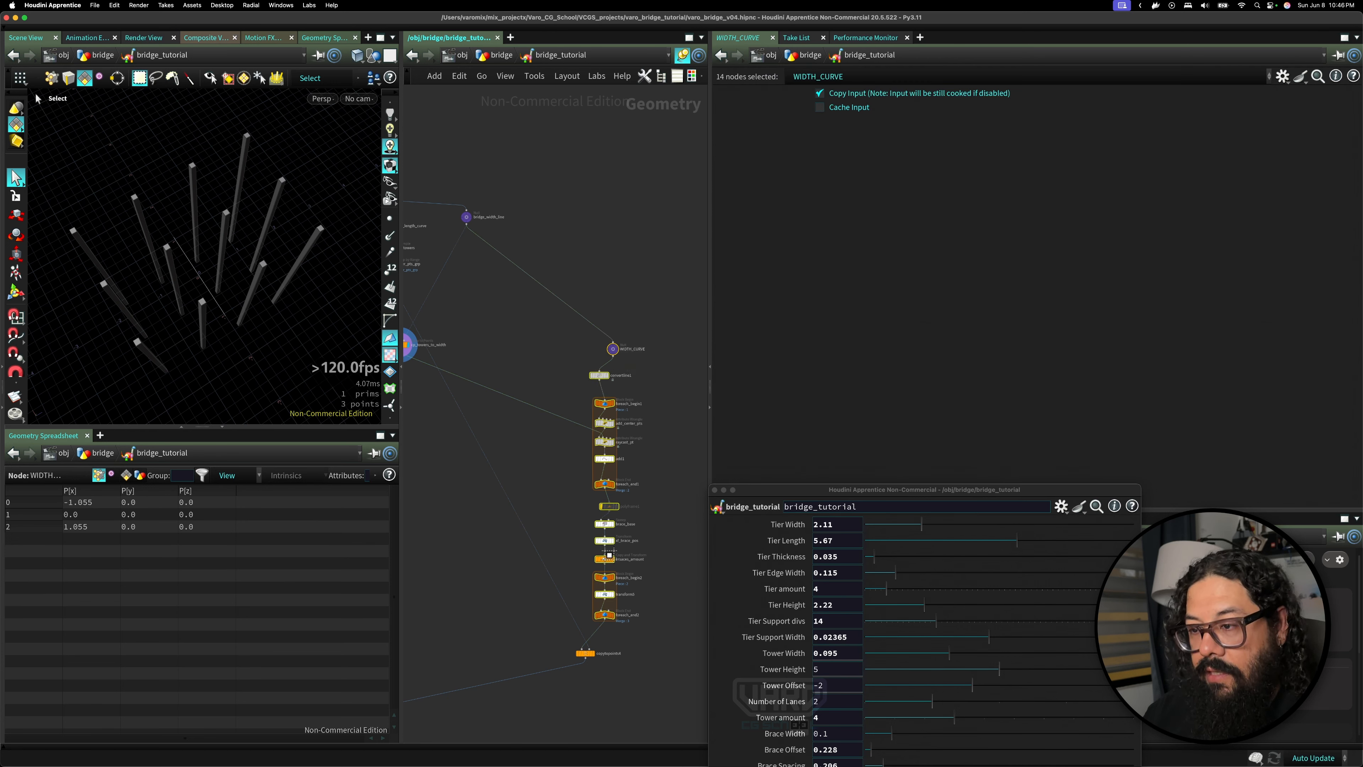
{"action": "key", "text": "l"}
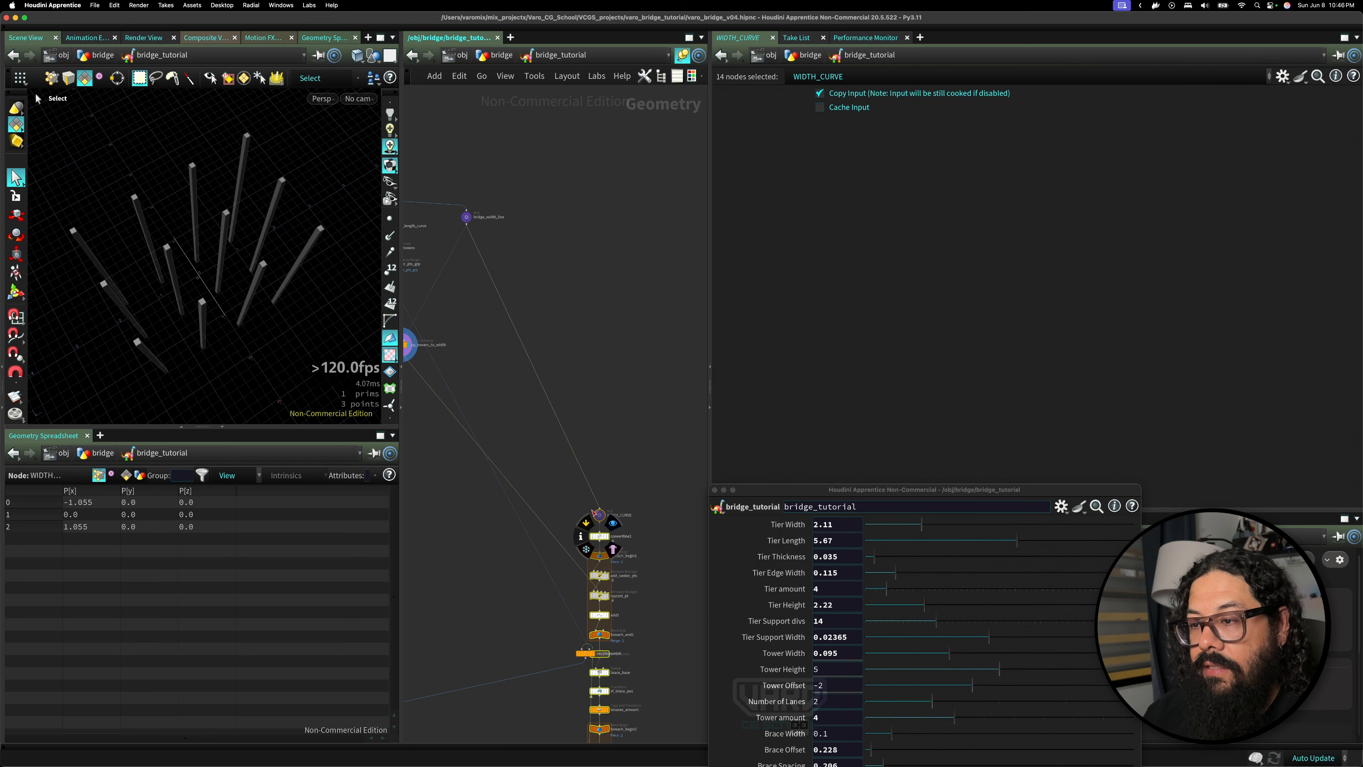
{"action": "left_click_drag", "start_coordinate": [599, 515], "coordinate": [601, 344]}
{"action": "left_click", "coordinate": [602, 344]}
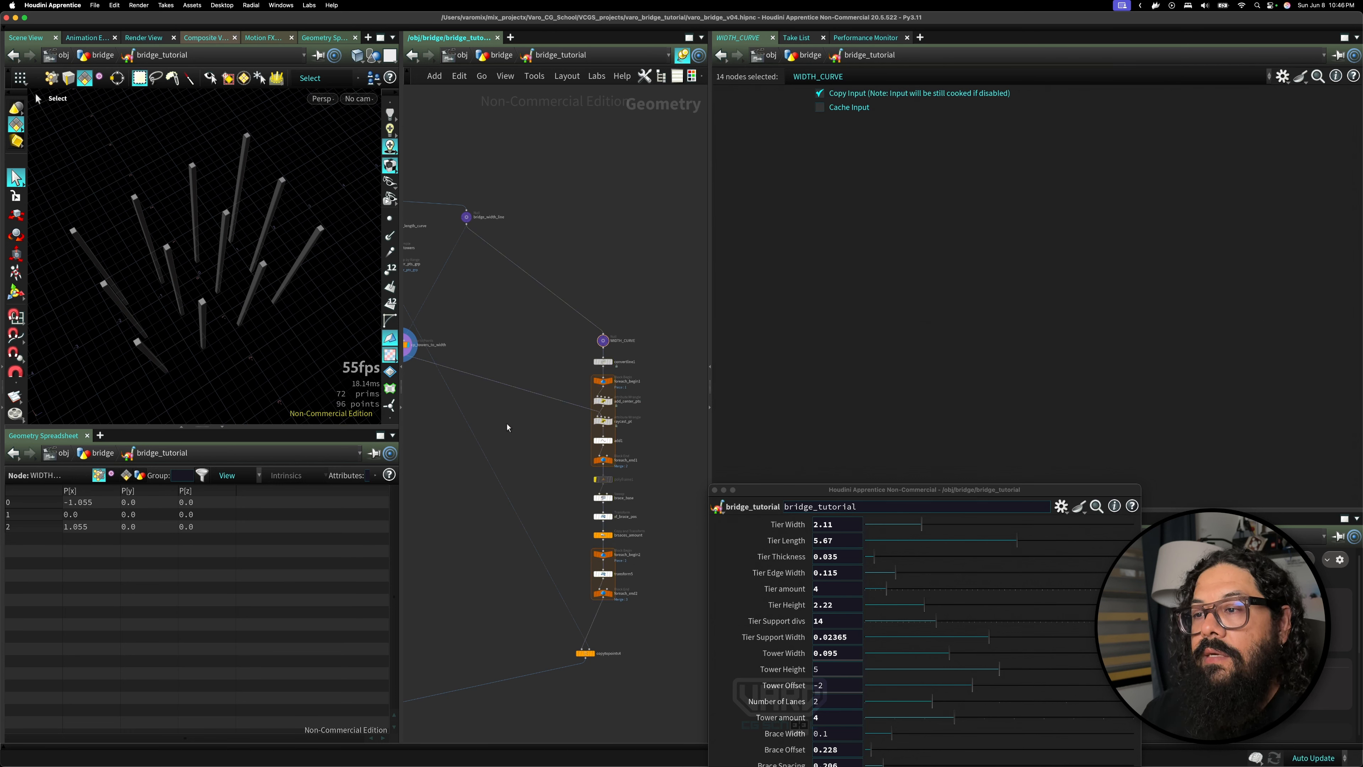
- Examine the copied towers and select the cp_towers_to_width node to review its Copy to Points settings
{"action": "middle_click_drag", "start_coordinate": [507, 423], "coordinate": [616, 459]}
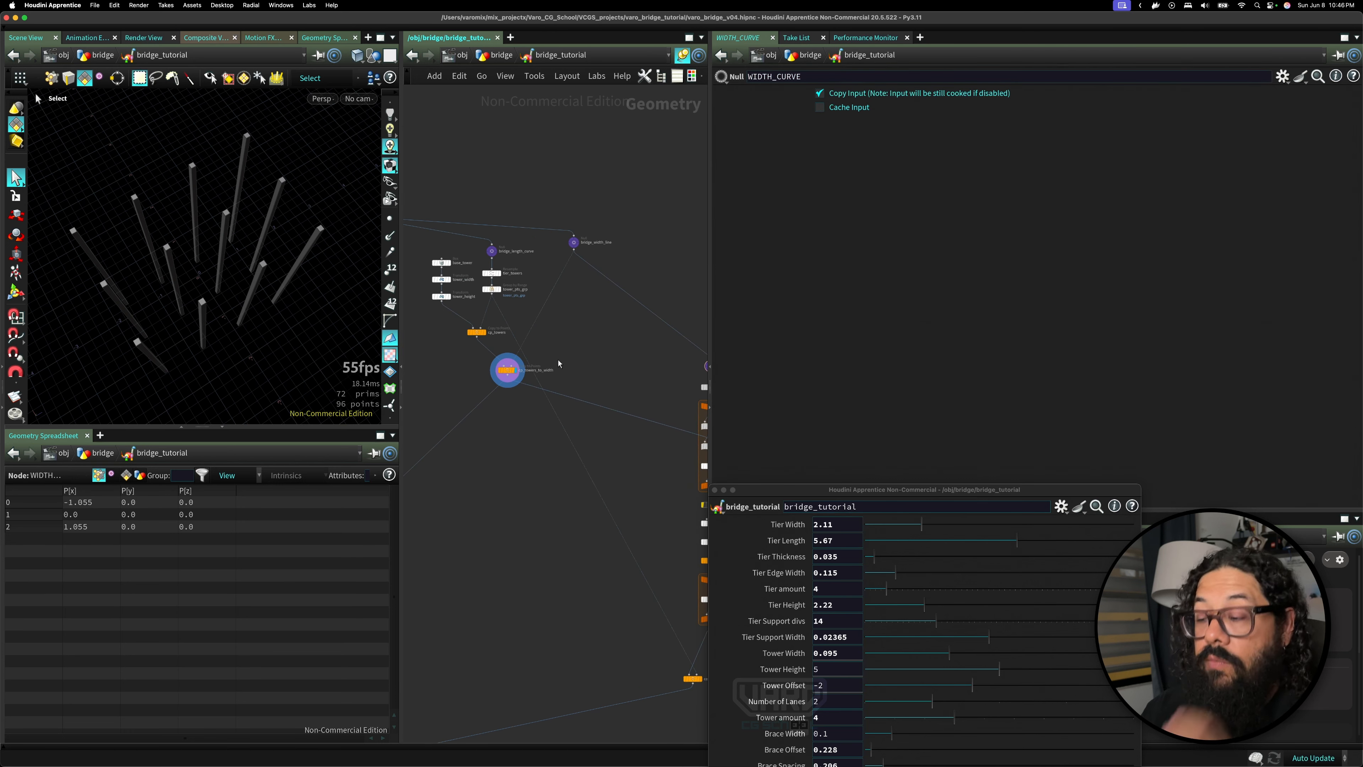
{"action": "middle_click_drag", "start_coordinate": [628, 355], "coordinate": [655, 354]}
{"action": "left_click_drag", "start_coordinate": [261, 302], "coordinate": [238, 289], "text": "alt"}
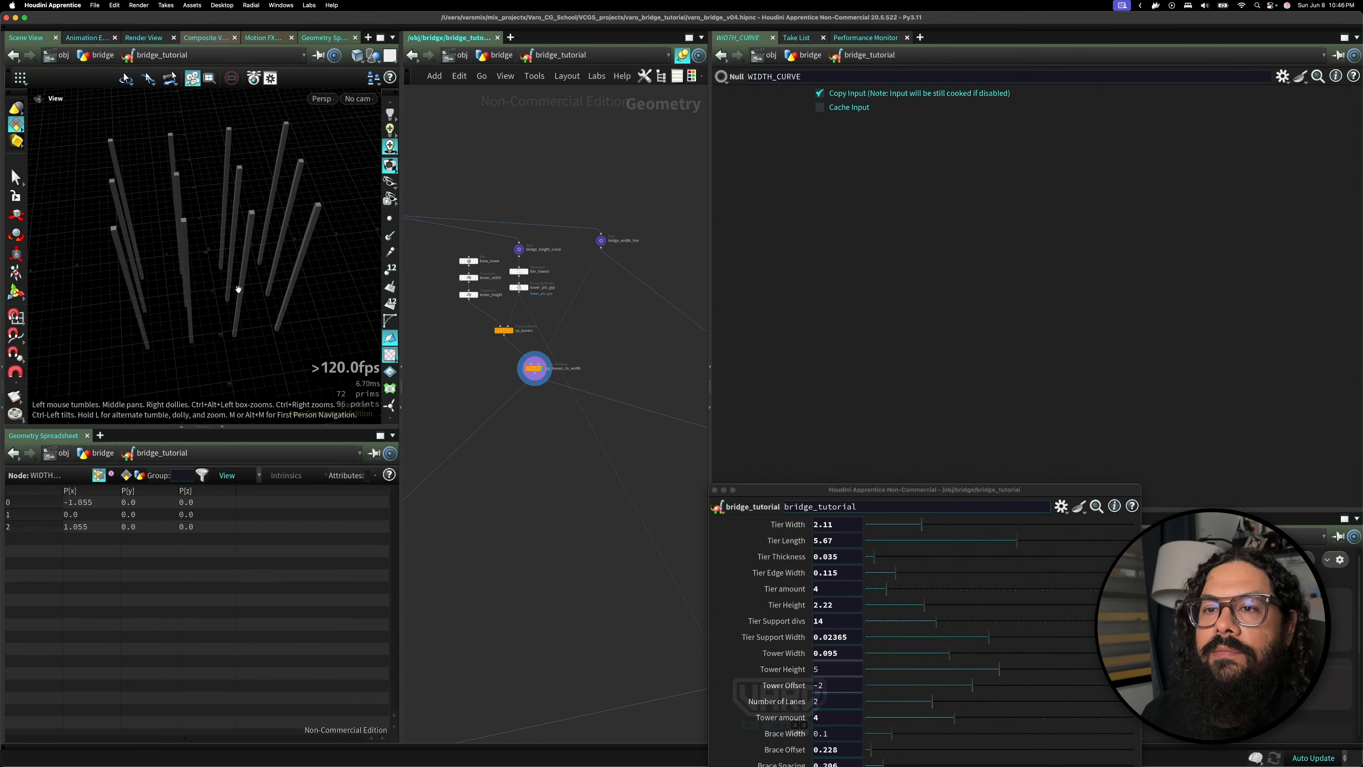
{"action": "scroll", "coordinate": [492, 381], "scroll_direction": "up", "scroll_amount": 5}
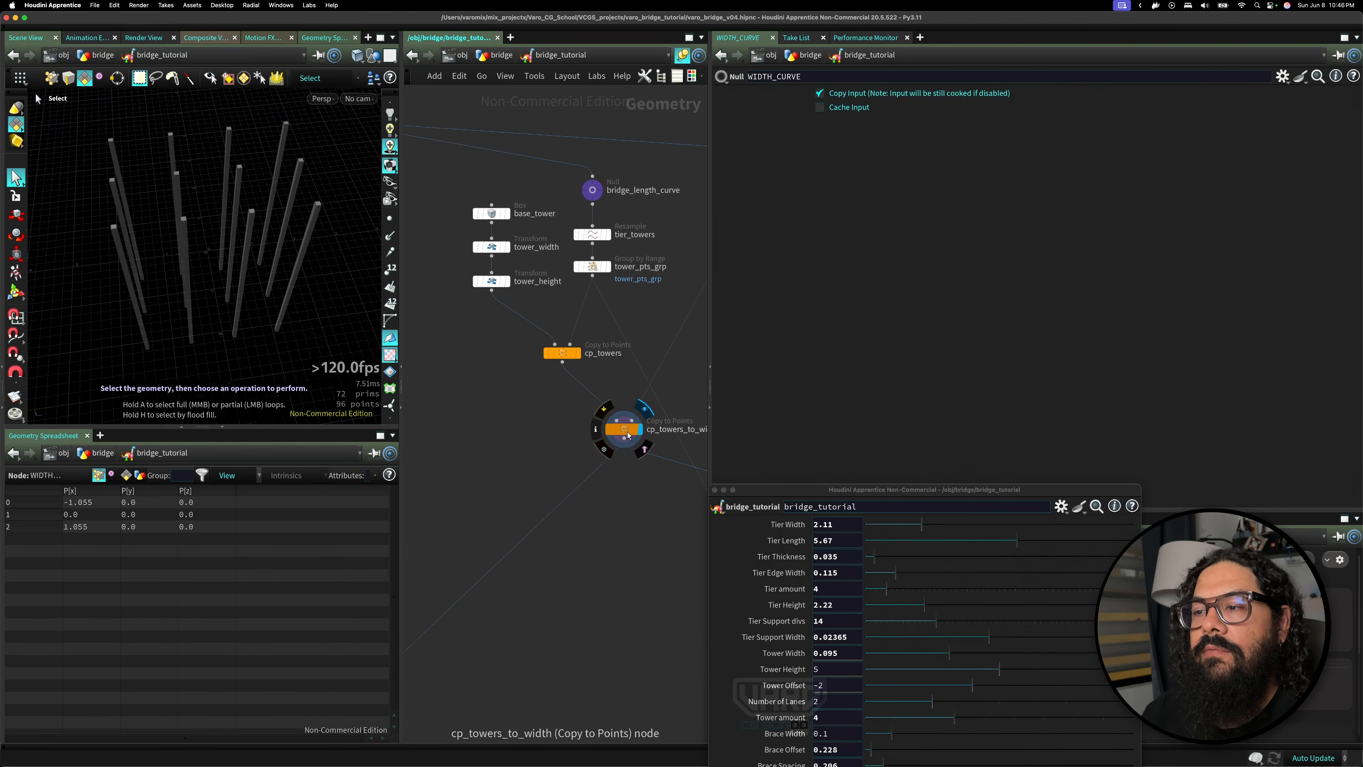
{"action": "left_click", "coordinate": [627, 434]}
{"action": "middle_click_drag", "start_coordinate": [646, 515], "coordinate": [465, 399]}
{"action": "middle_click_drag", "start_coordinate": [594, 469], "coordinate": [427, 434]}
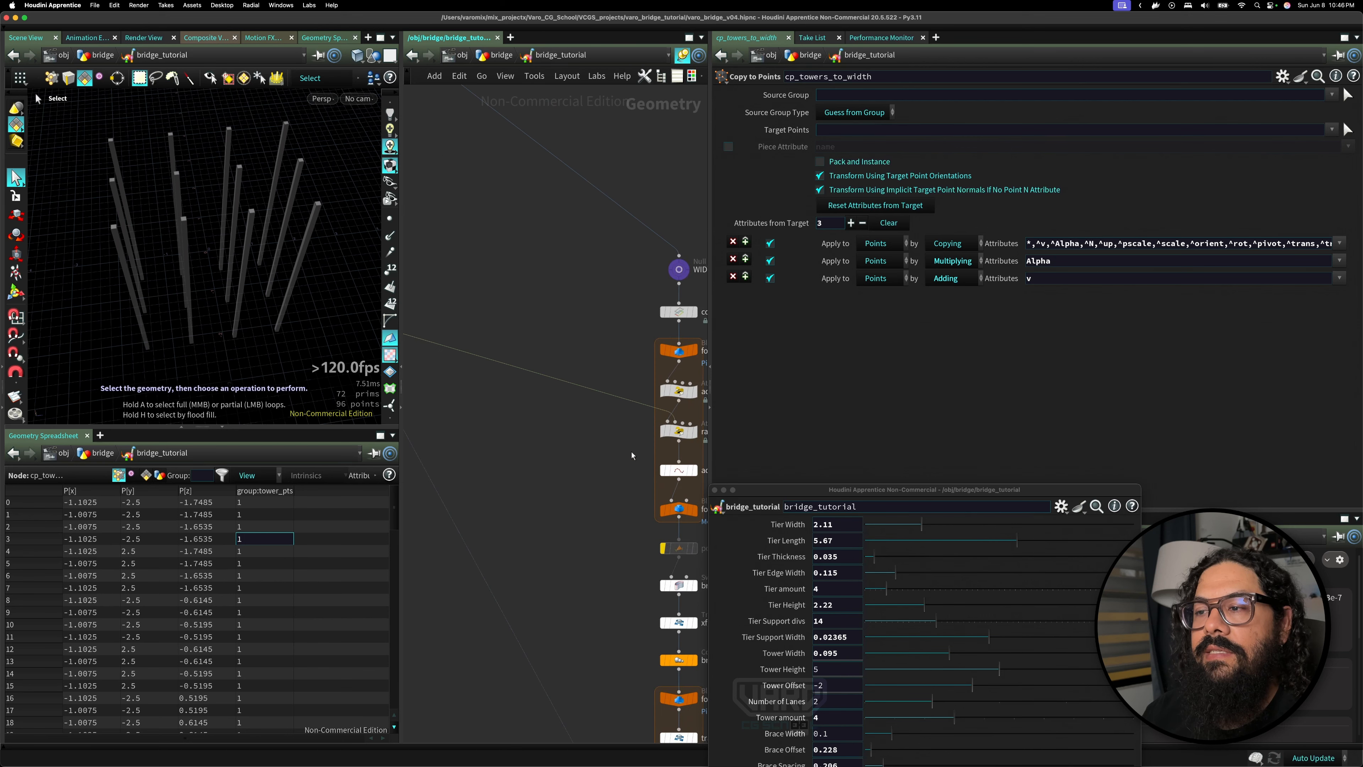
- Display raycast_pt, add_center_pts and foreach_begin1 in turn to examine where the brace chain's points and line piece sit
{"action": "middle_click_drag", "start_coordinate": [570, 433], "coordinate": [499, 437]}
{"action": "left_click", "coordinate": [624, 442]}
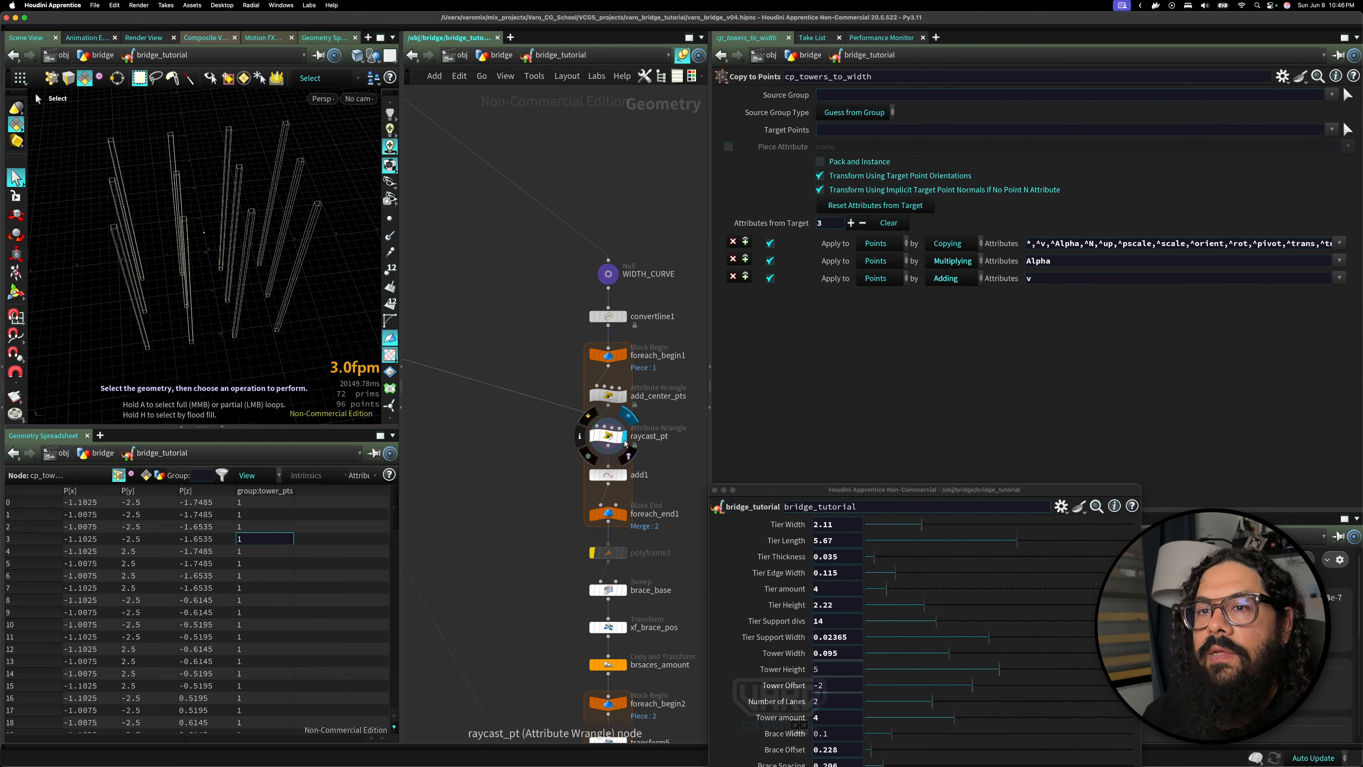
{"action": "left_click", "coordinate": [612, 396]}
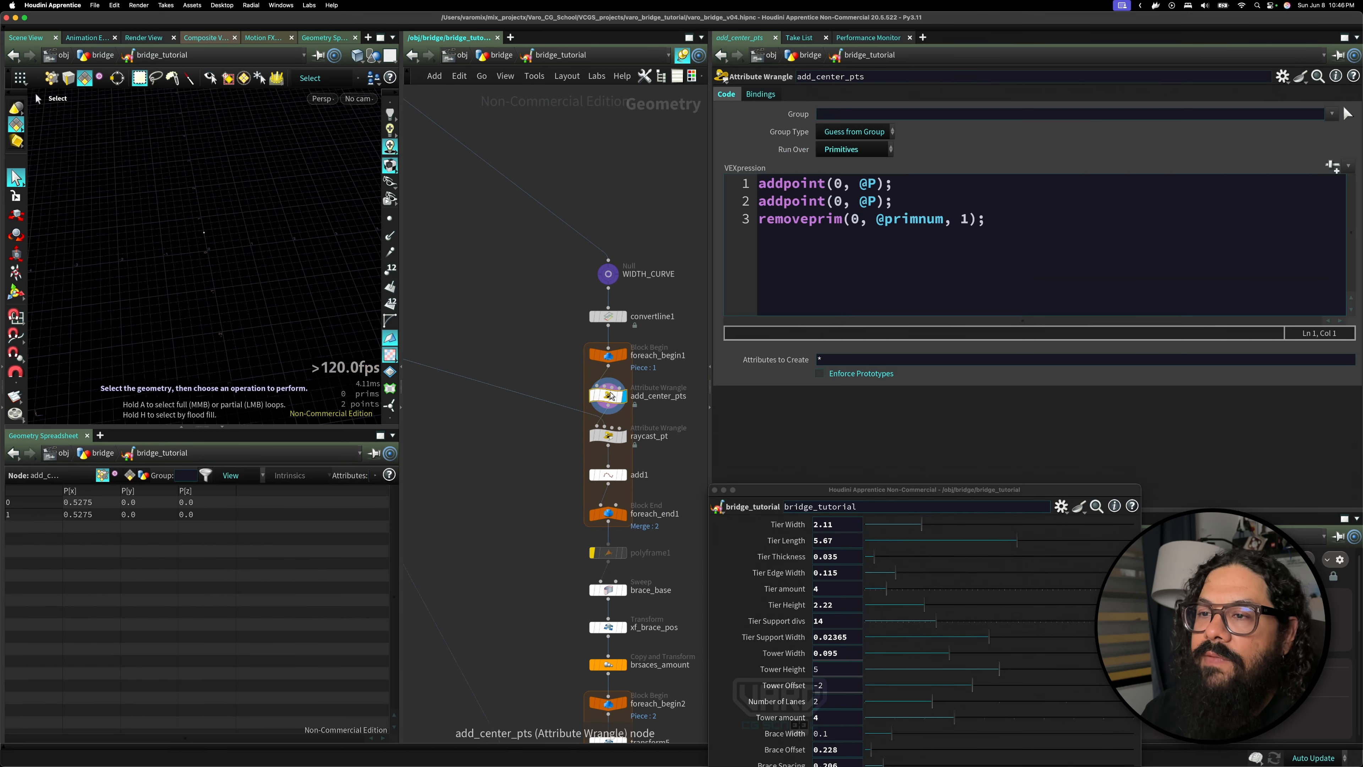
{"action": "left_click", "coordinate": [608, 355]}
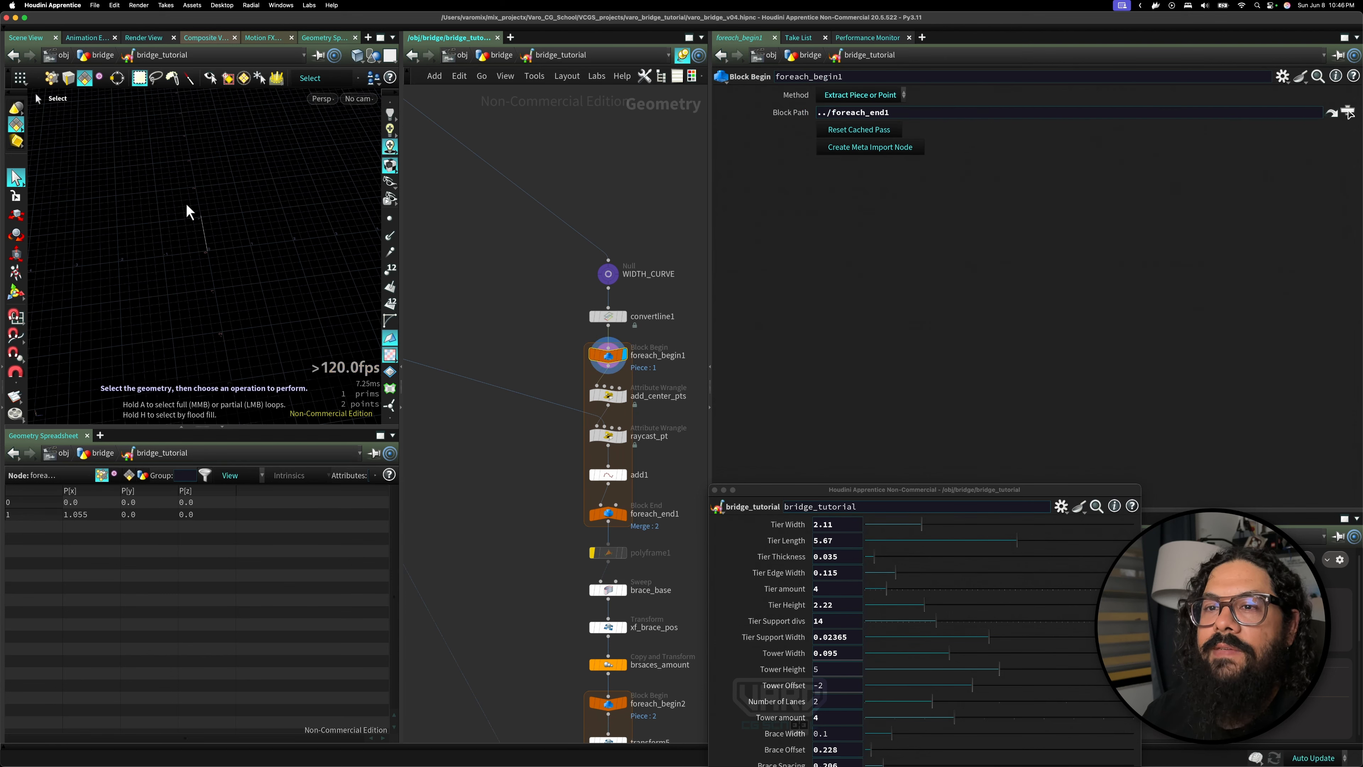
- Template cp_towers_to_width so the towers can be compared with the line piece from foreach_begin1
{"action": "middle_click_drag", "start_coordinate": [571, 416], "coordinate": [619, 441]}
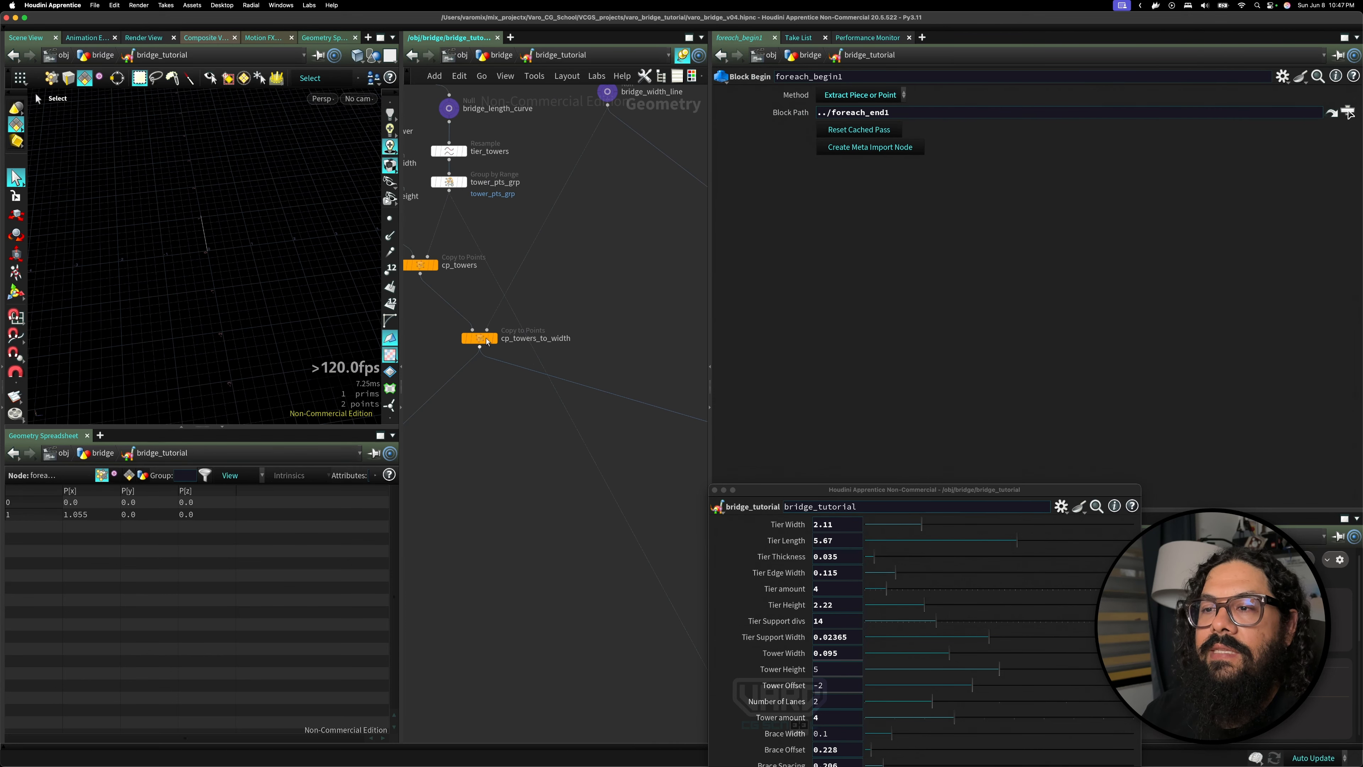
{"action": "left_click", "coordinate": [493, 338]}
{"action": "key", "text": "Escape"}
{"action": "left_click_drag", "start_coordinate": [213, 268], "coordinate": [188, 290]}
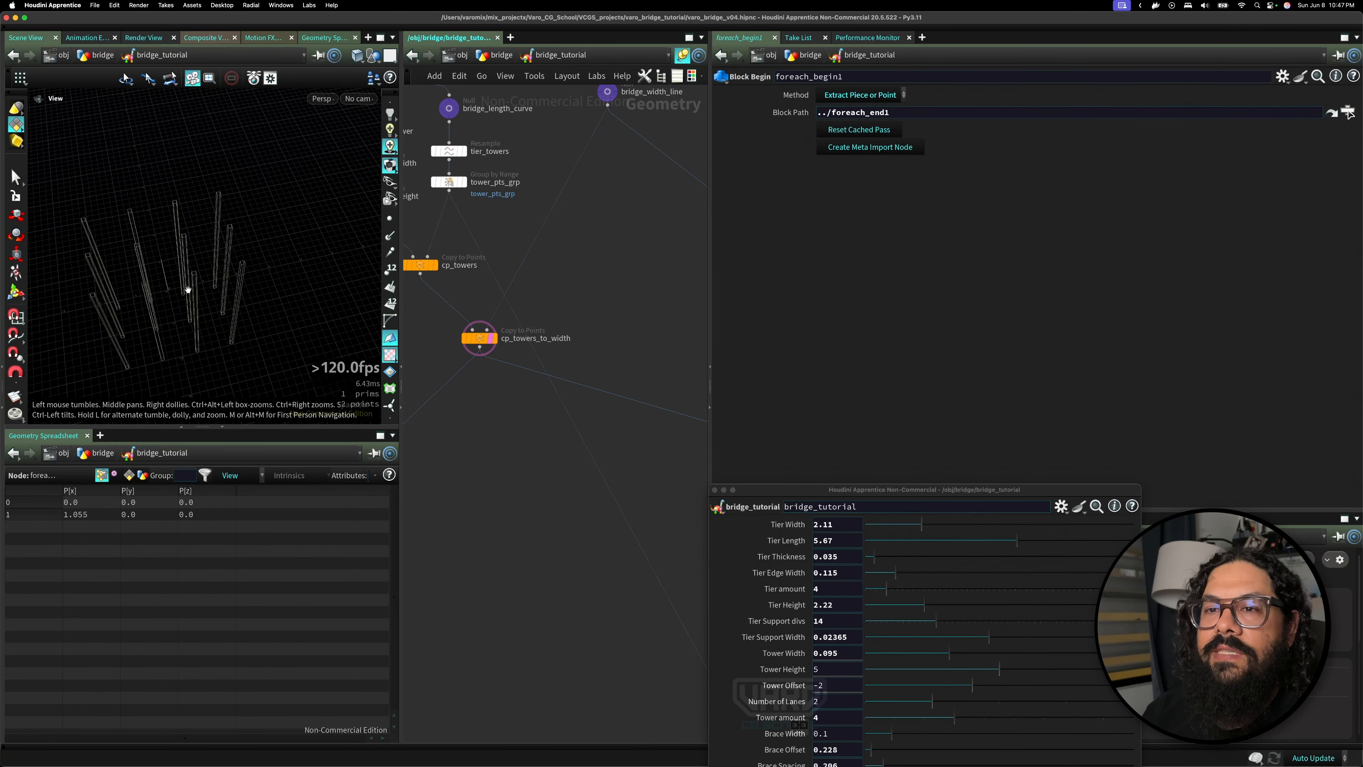
{"action": "key", "text": "s"}
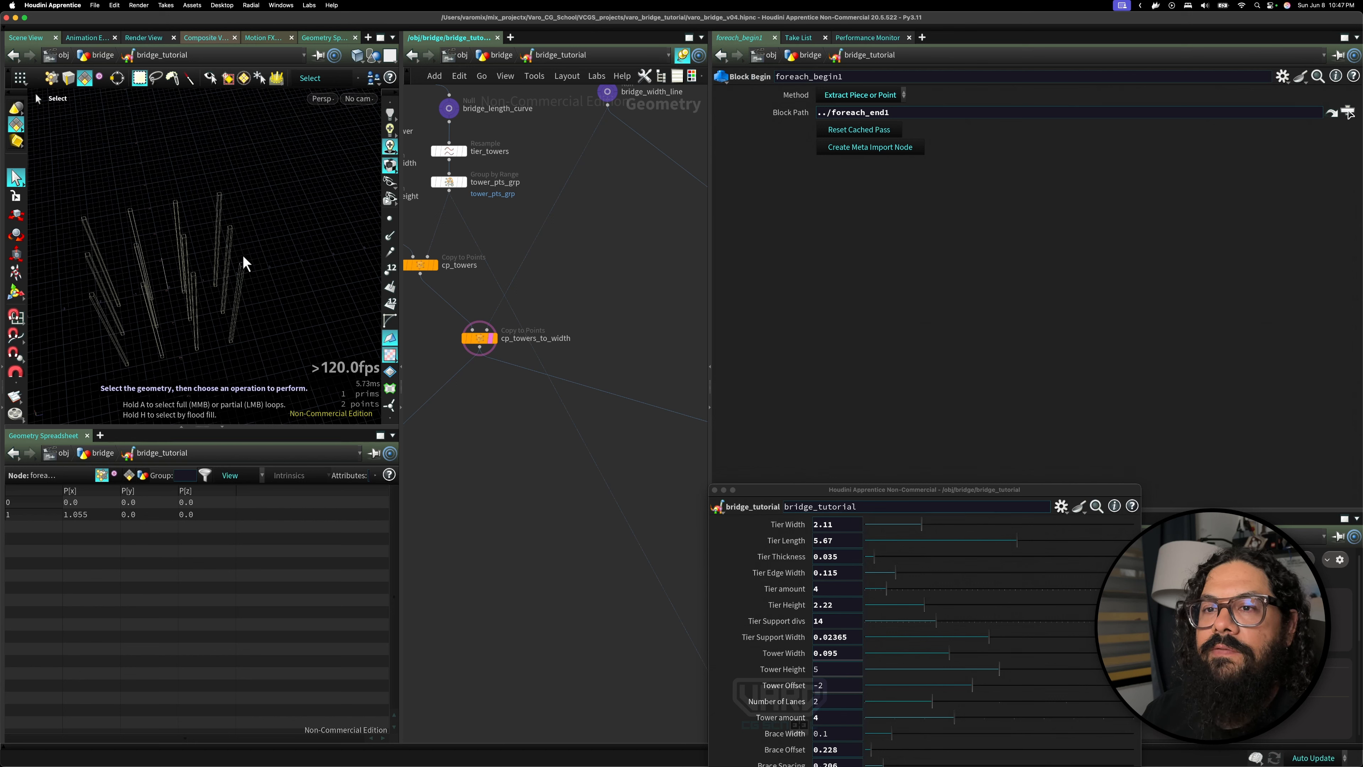
- Move WIDTH_CURVE and convertline1 higher to make room above foreach_begin1, and display convertline1
{"action": "middle_click_drag", "start_coordinate": [575, 359], "coordinate": [434, 318]}
{"action": "mouse_move", "coordinate": [634, 379]}
{"action": "middle_mouse_down"}
{"action": "mouse_move", "coordinate": [492, 356]}
{"action": "mouse_move", "coordinate": [550, 399]}
{"action": "middle_mouse_up"}
{"action": "left_click_drag", "start_coordinate": [533, 249], "coordinate": [604, 279]}
{"action": "left_click", "coordinate": [547, 283]}
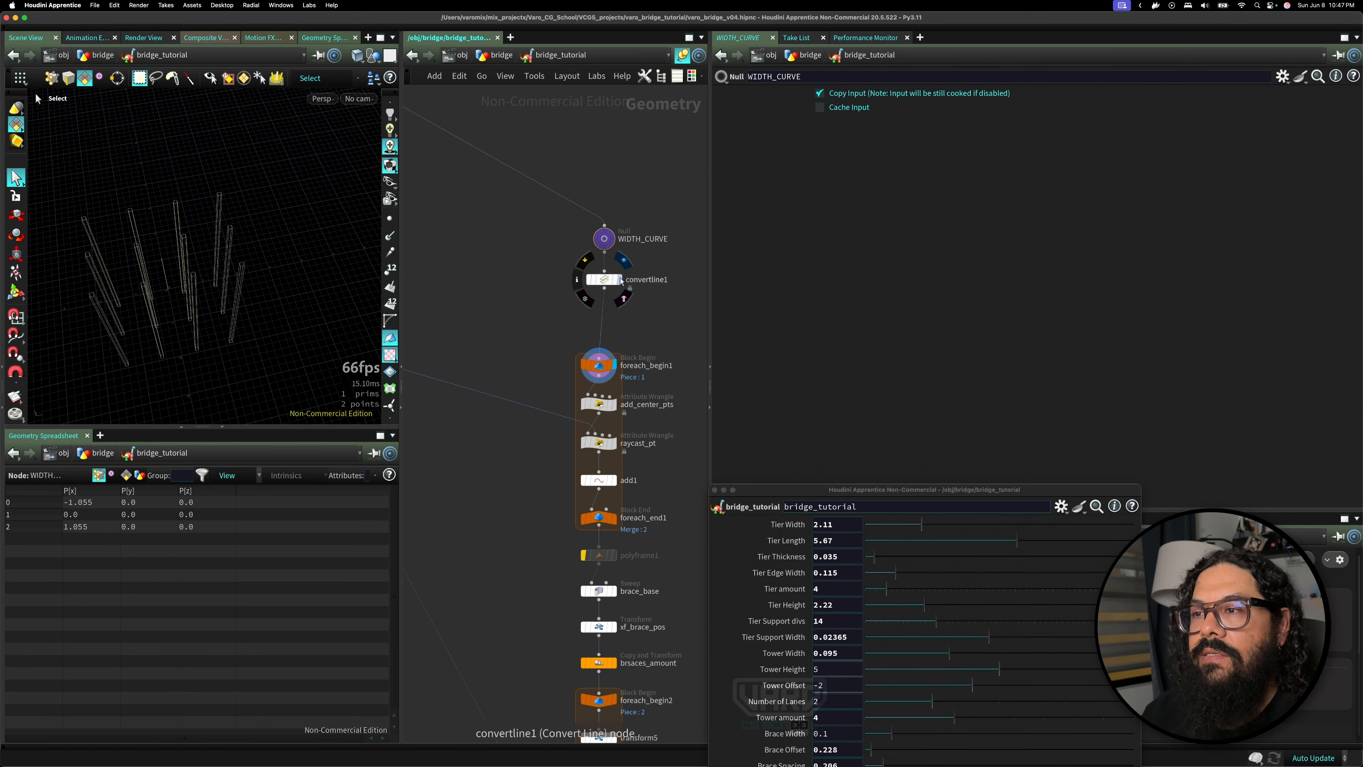
{"action": "left_click", "coordinate": [621, 280]}
- Insert a Transform node between convertline1 and foreach_begin1 and display it
{"action": "middle_click_drag", "start_coordinate": [515, 298], "coordinate": [535, 323]}
{"action": "key", "text": "Tab"}
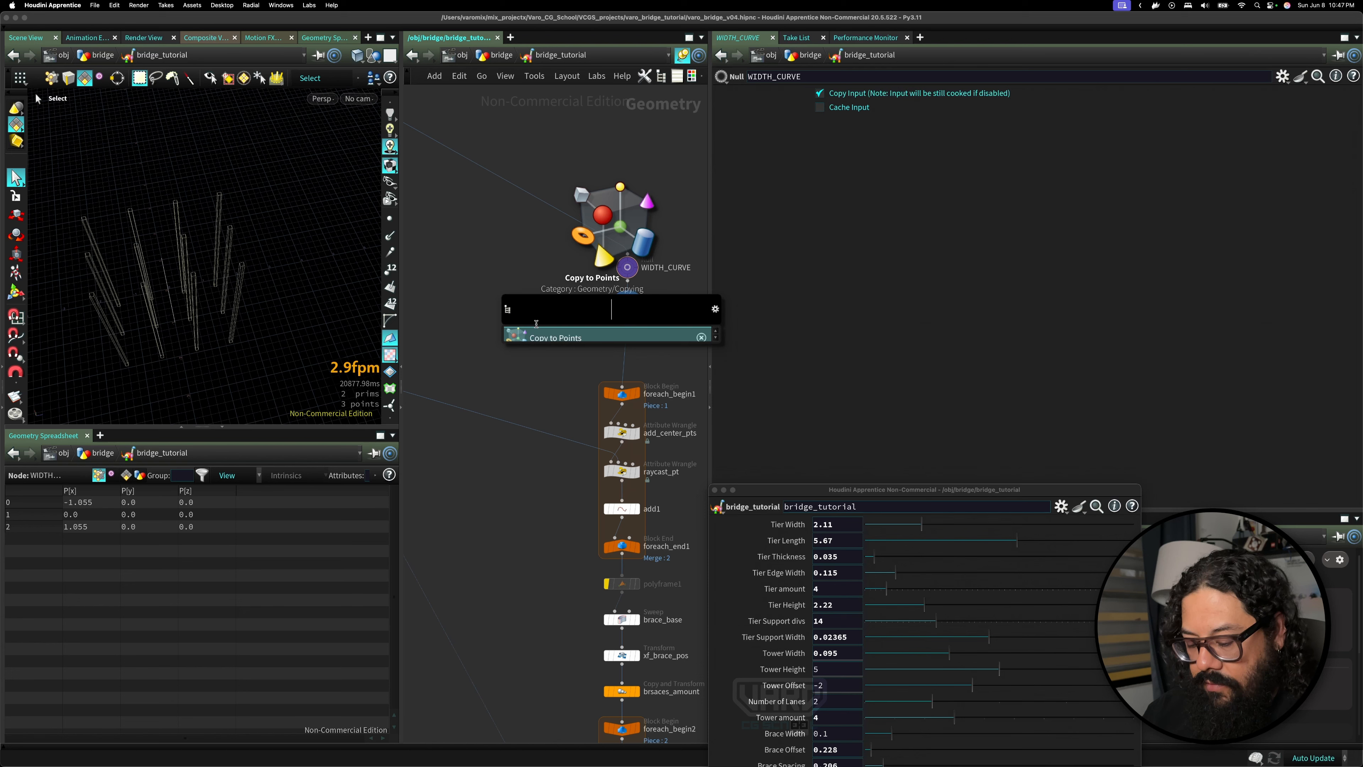
{"action": "type", "text": "xf"}
{"action": "key", "text": "Return"}
{"action": "left_click", "coordinate": [625, 349]}
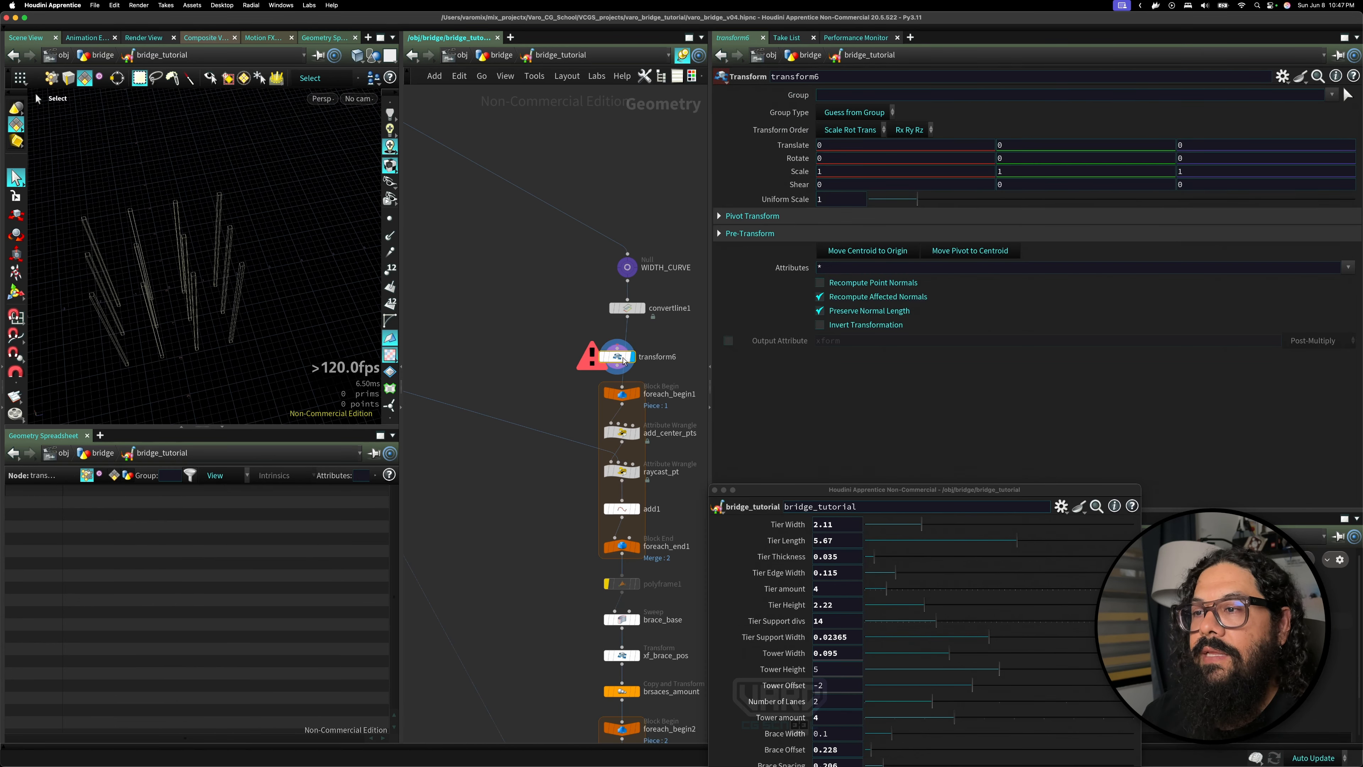
- Rename the new Transform node to move_line_to_first_towers_row
{"action": "middle_click_drag", "start_coordinate": [684, 358], "coordinate": [617, 346]}
{"action": "double_click", "coordinate": [613, 338]}
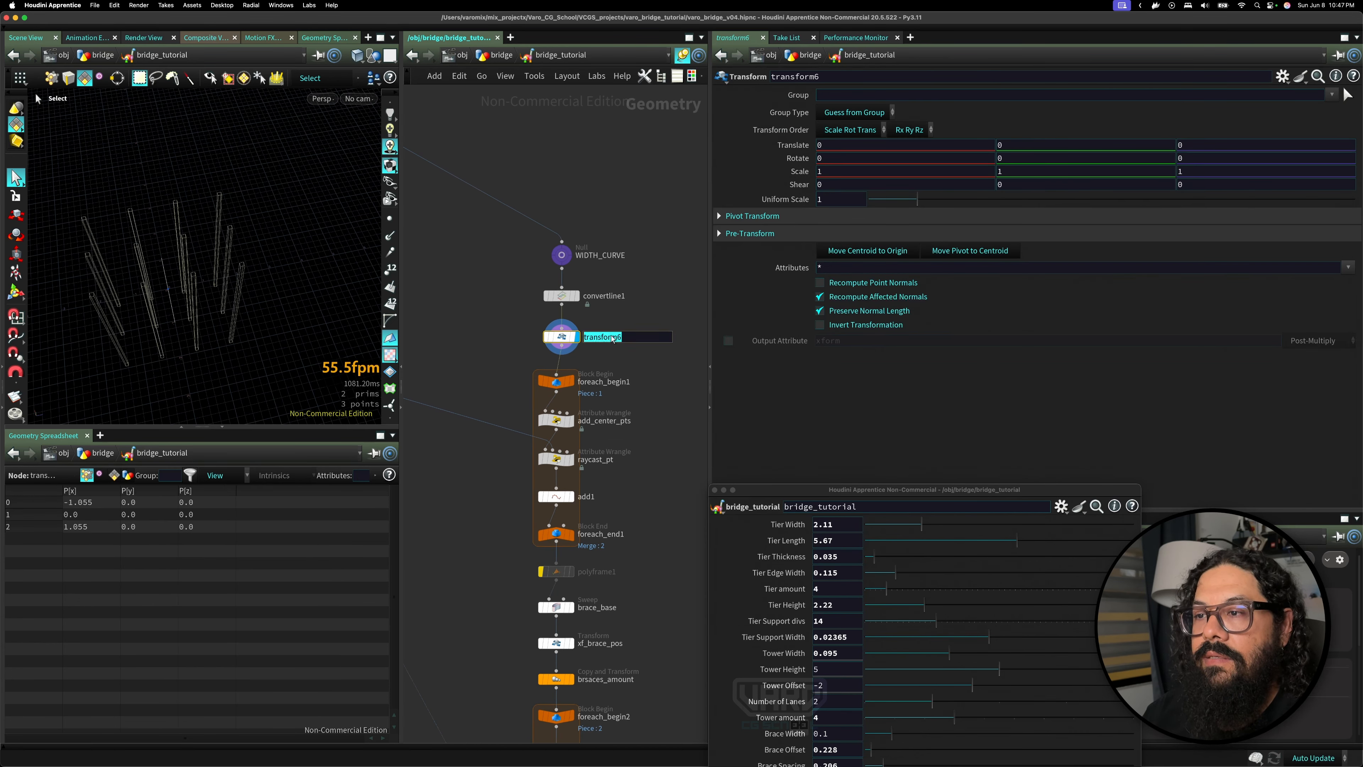
{"action": "type", "text": "move_li"}
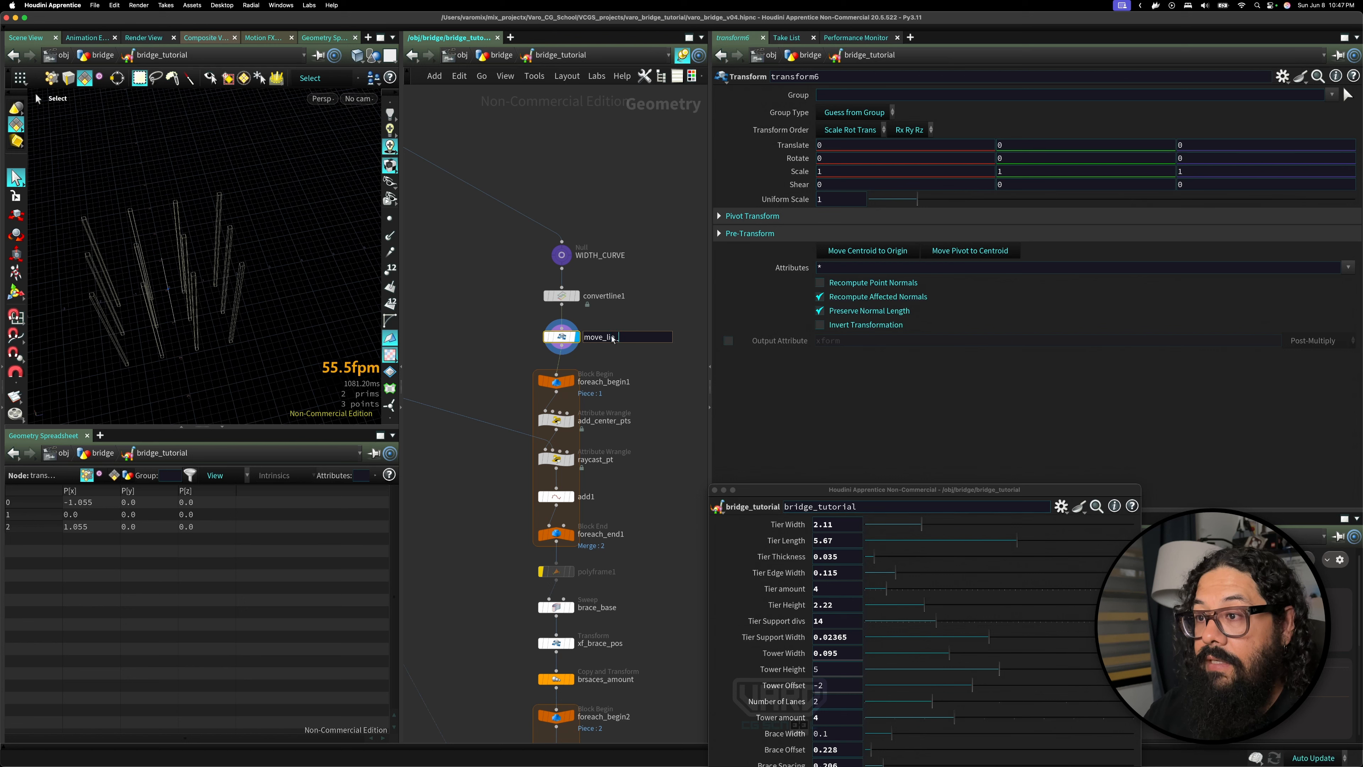
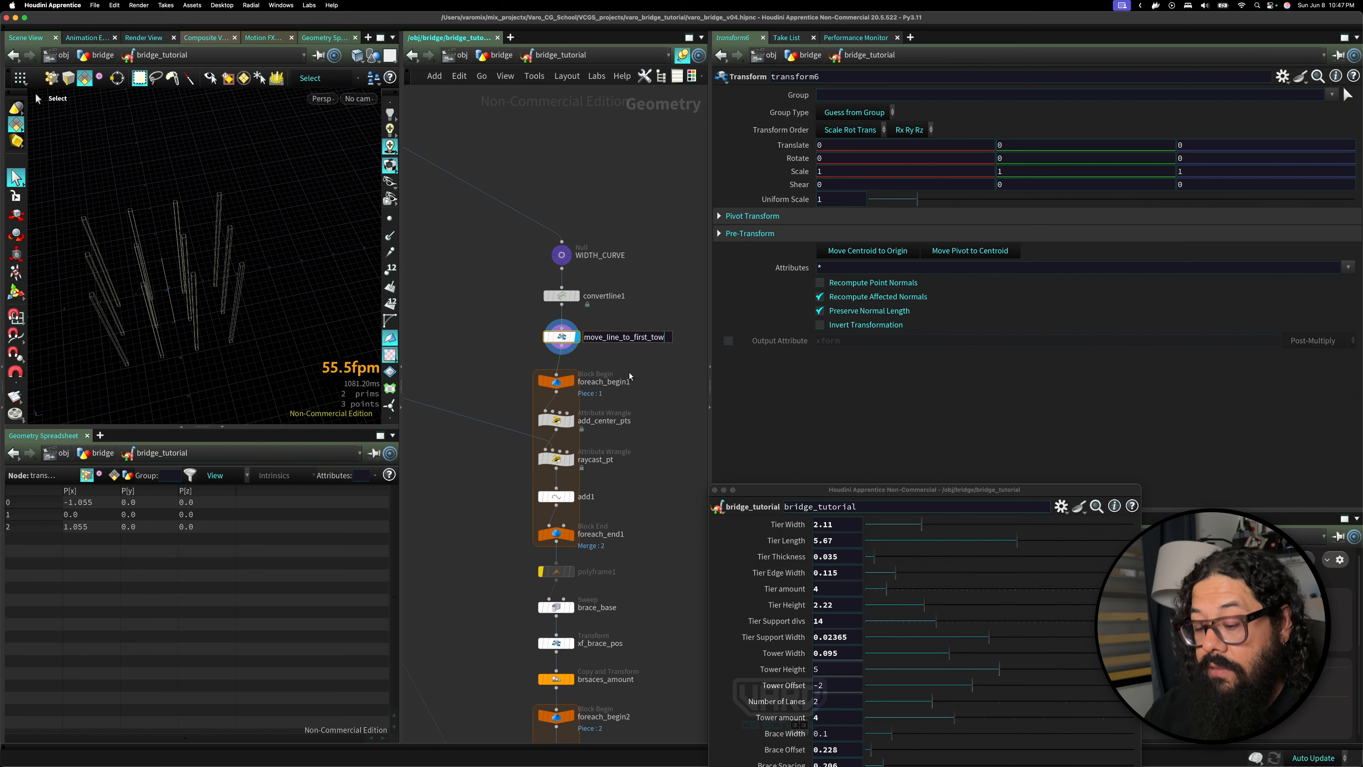
{"action": "type", "text": "s_"}
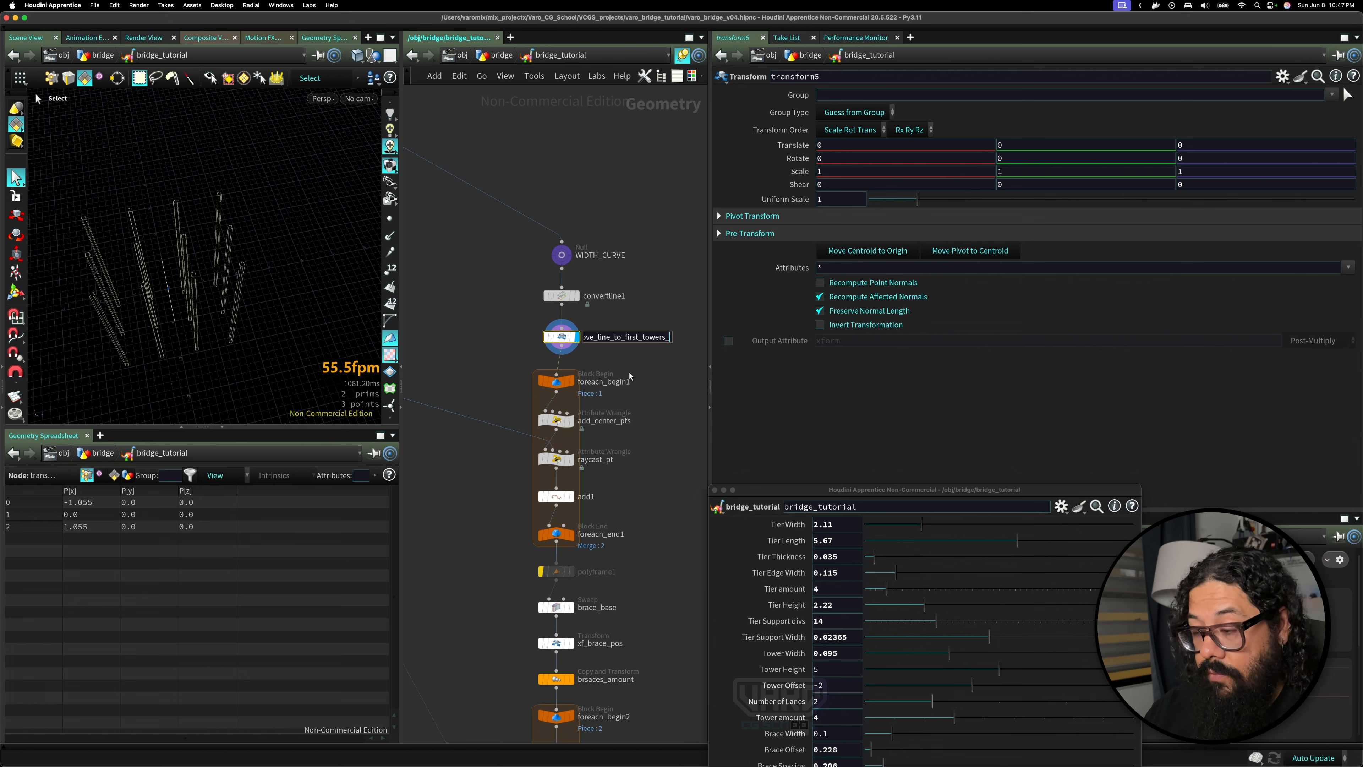
{"action": "type", "text": "trow"}
{"action": "key", "text": "Return"}
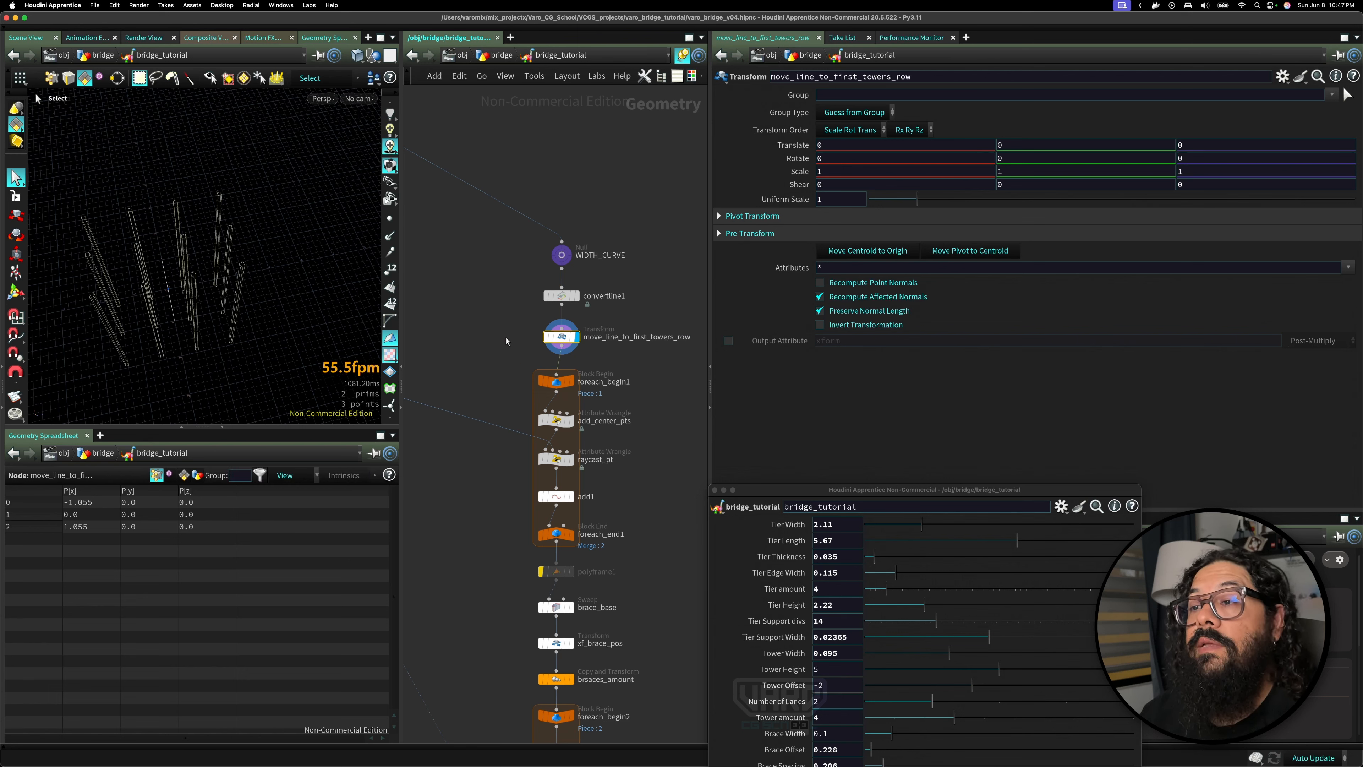
- Enter the expression bbox("../cp_width_curves, D_ZMAX) for the Z translate of move_line_to_first_towers_row
{"action": "key", "text": "Escape"}
{"action": "mouse_move", "coordinate": [210, 283]}
{"action": "left_mouse_down"}
{"action": "mouse_move", "coordinate": [224, 294]}
{"action": "mouse_move", "coordinate": [210, 285]}
{"action": "left_mouse_up"}
{"action": "key", "text": "s"}
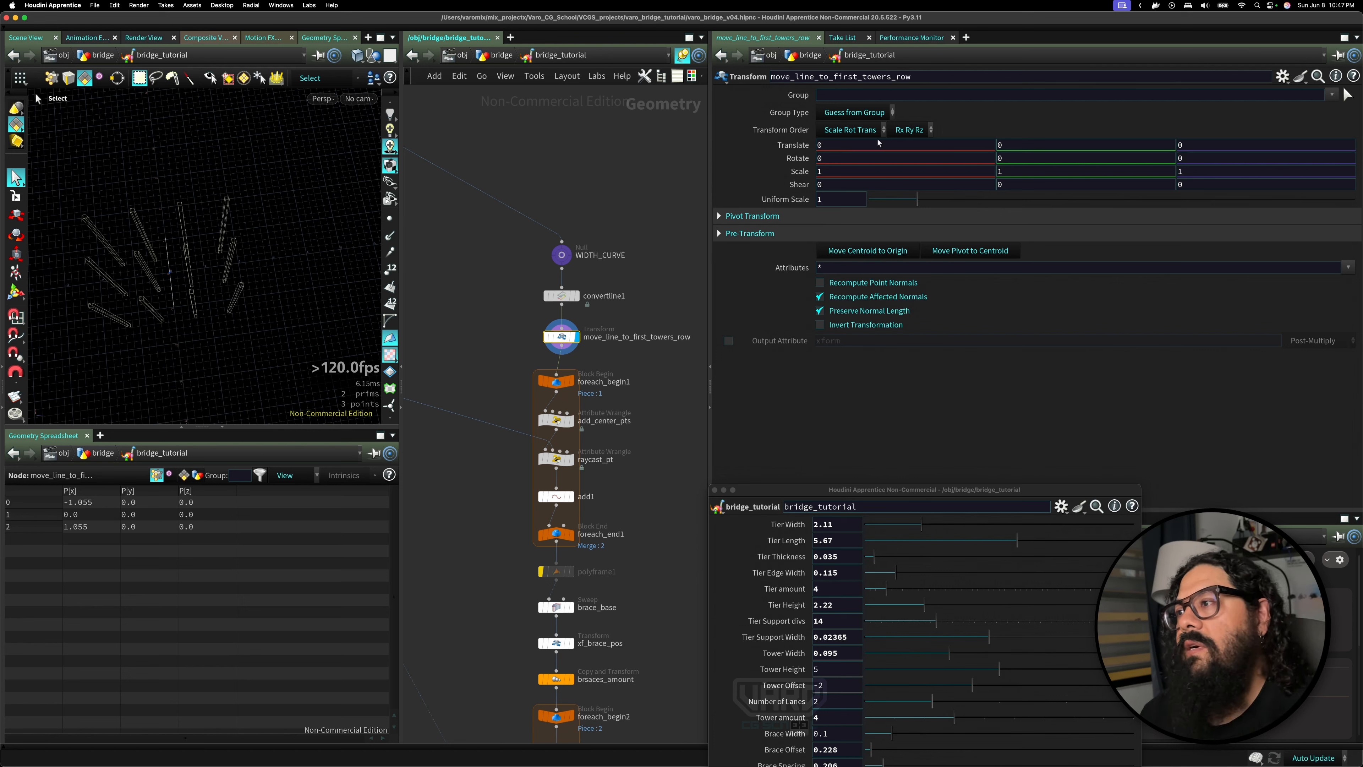
{"action": "left_click", "coordinate": [1191, 146]}
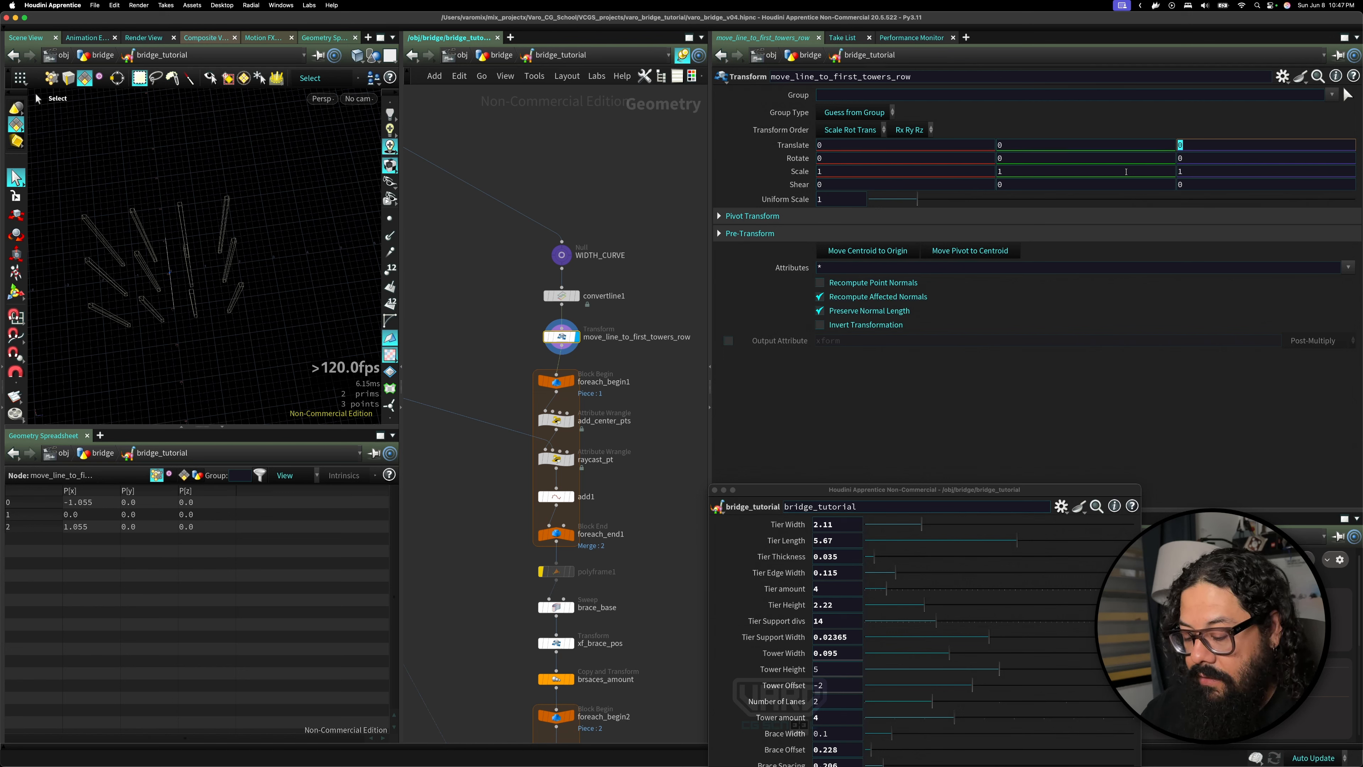
{"action": "type", "text": "b"}
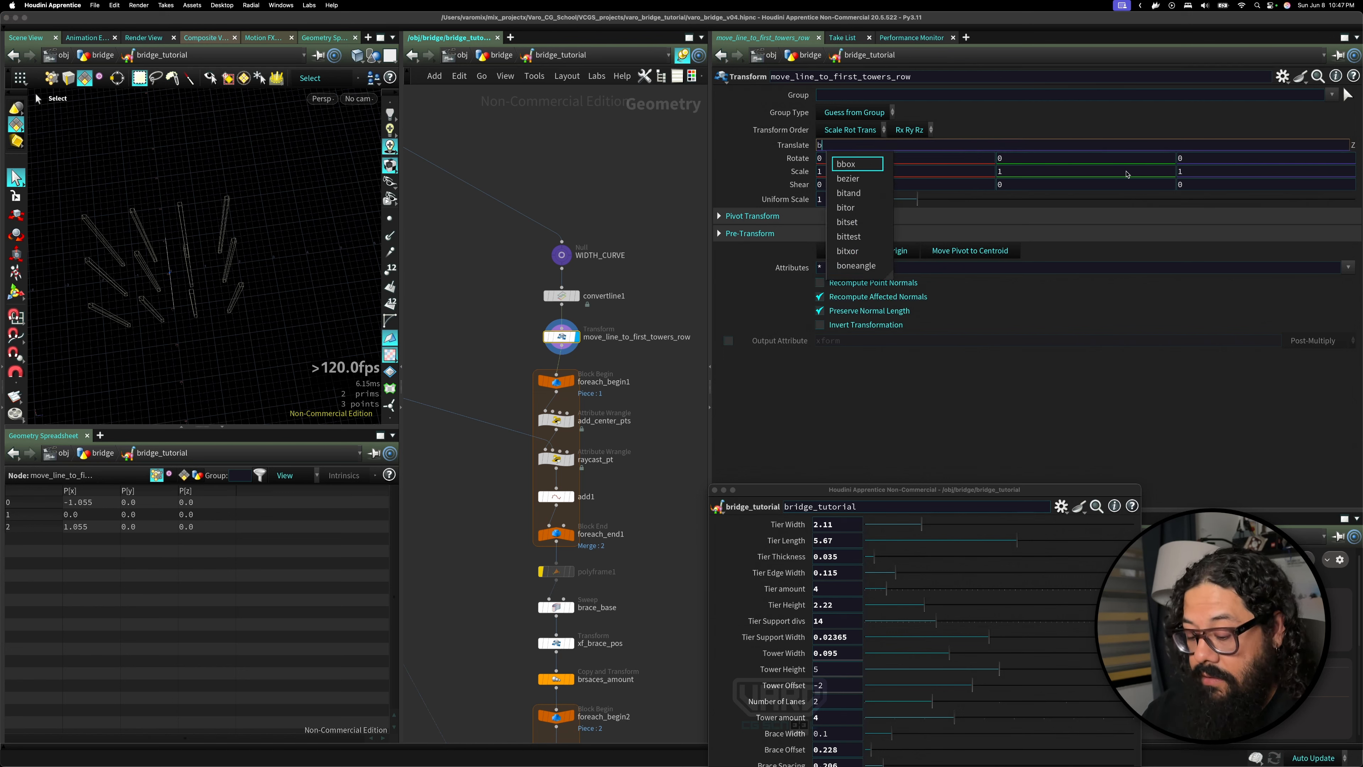
{"action": "type", "text": "box("}
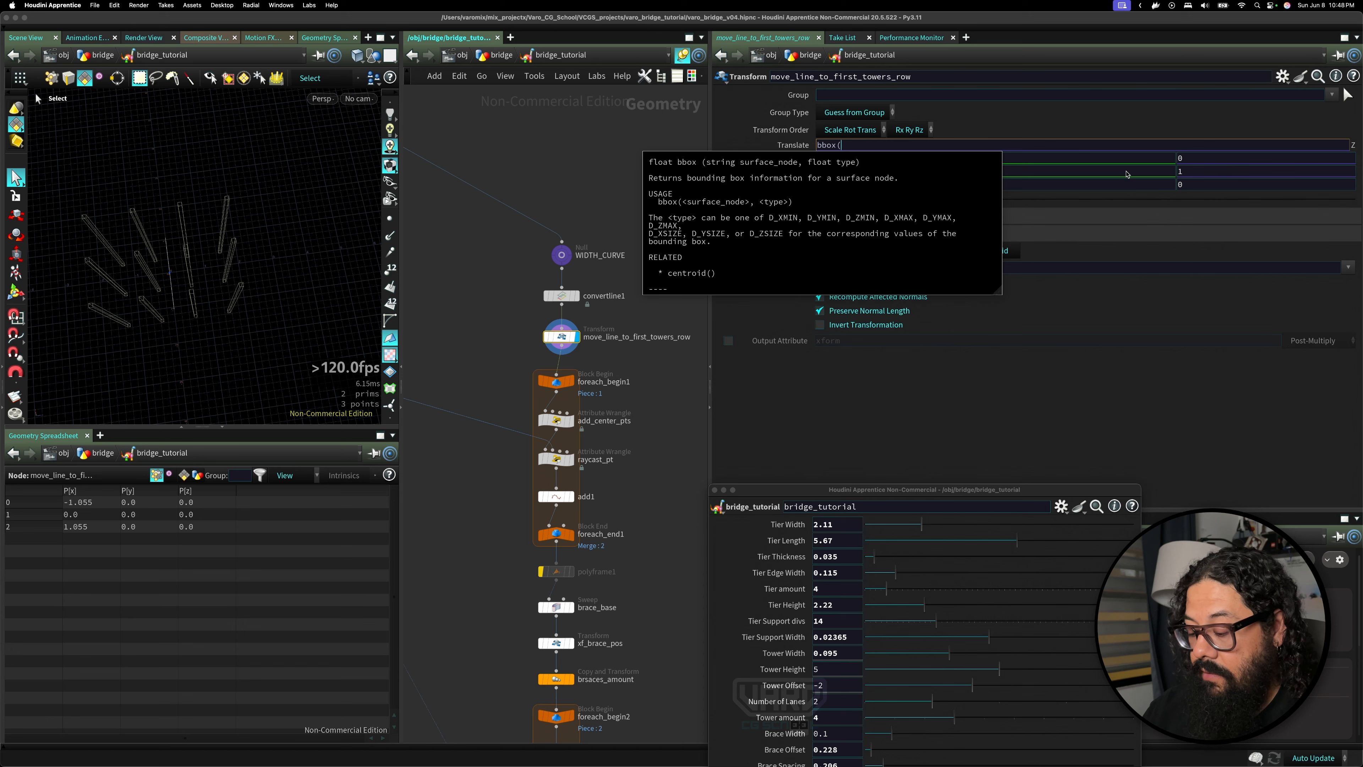
{"action": "type", "text": "\"."}
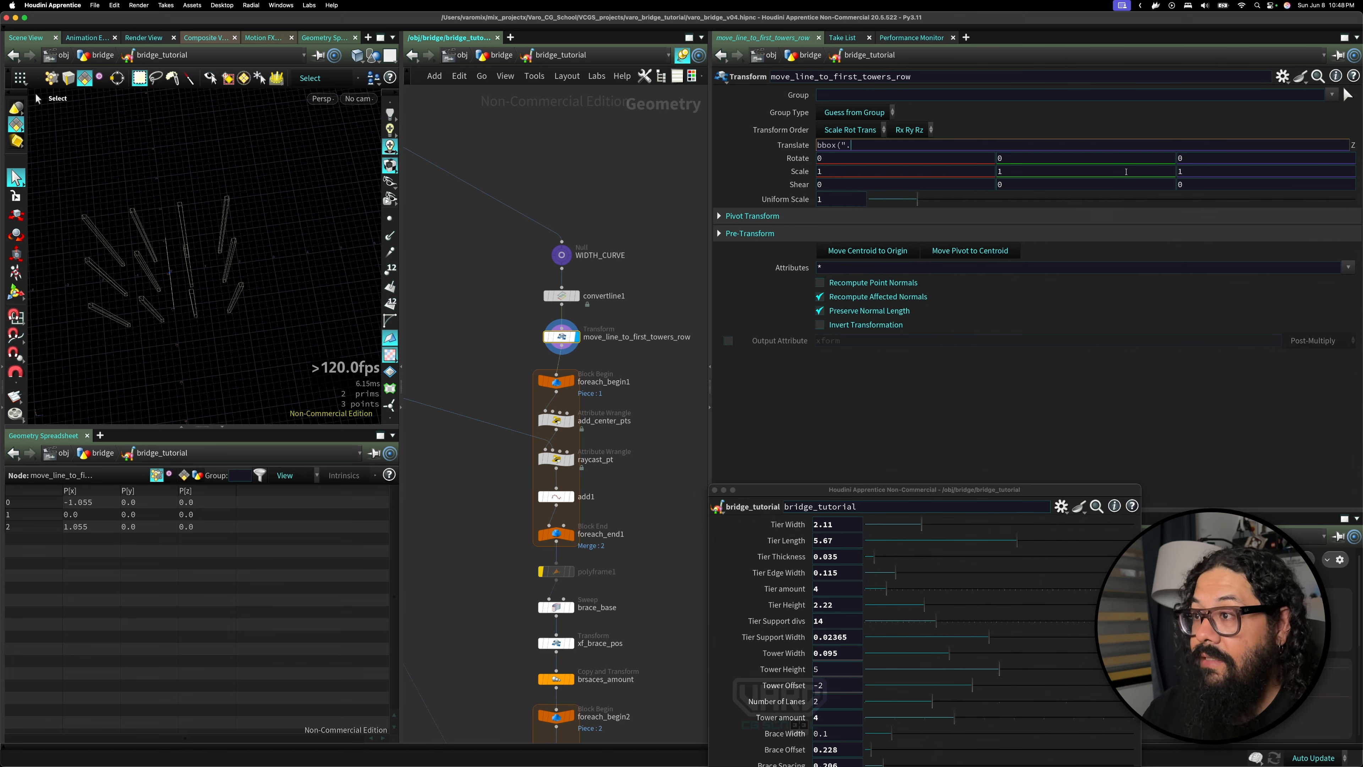
{"action": "type", "text": "./"}
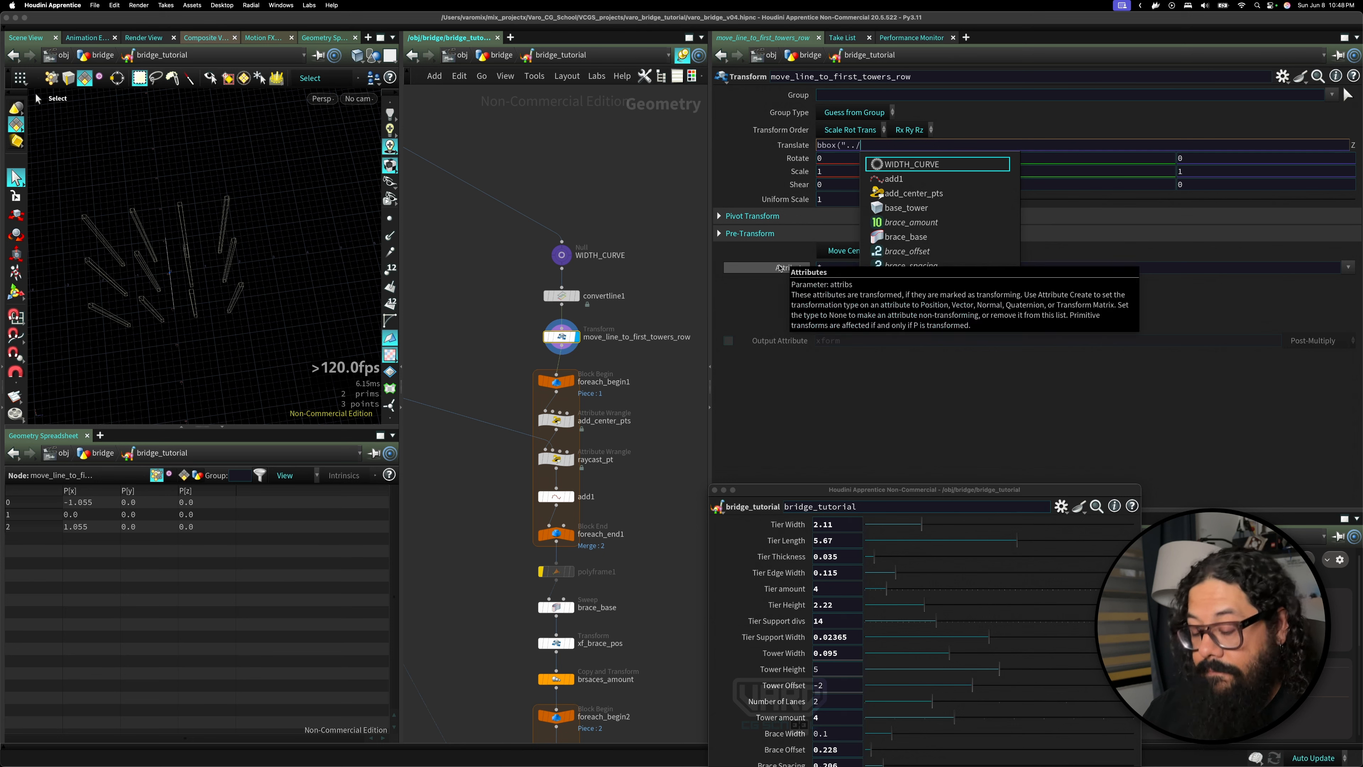
{"action": "type", "text": "to"}
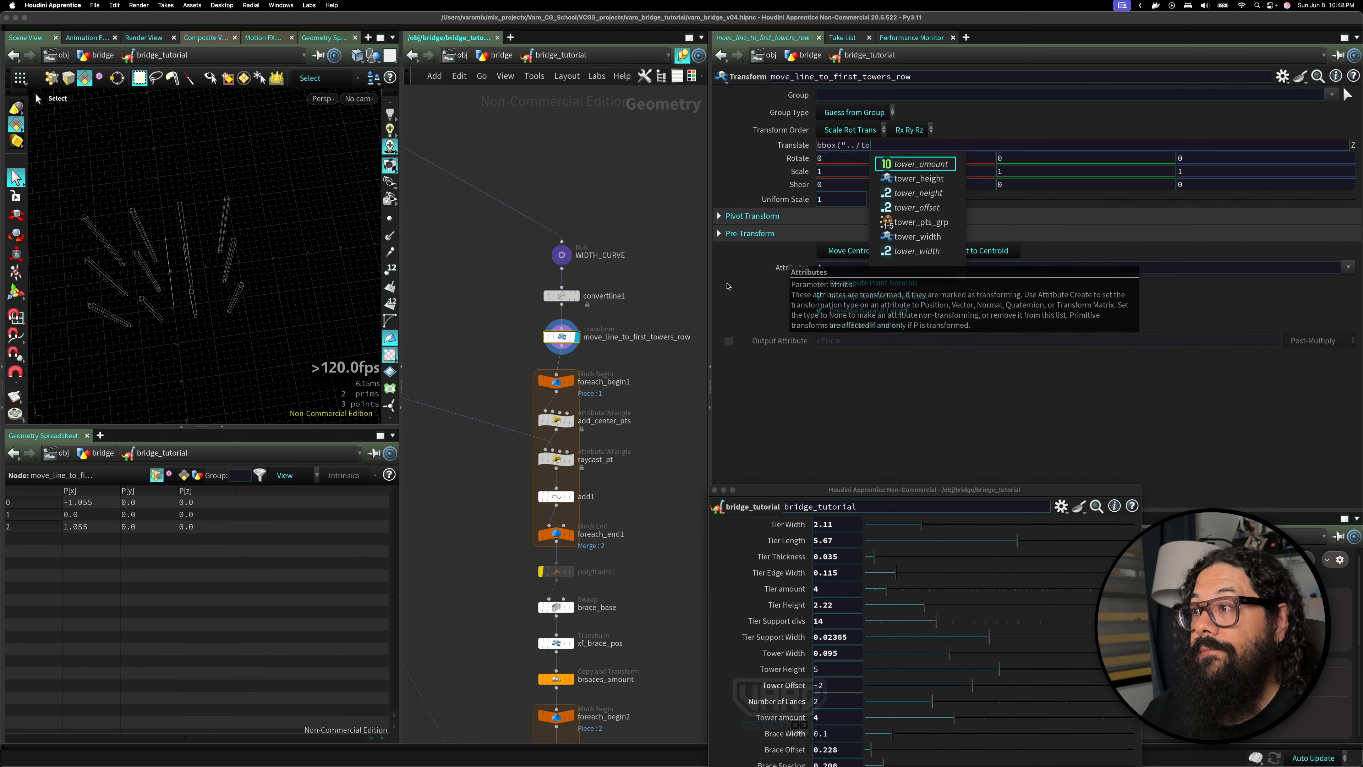
{"action": "key", "text": "BackSpace"}
{"action": "type", "text": "cp"}
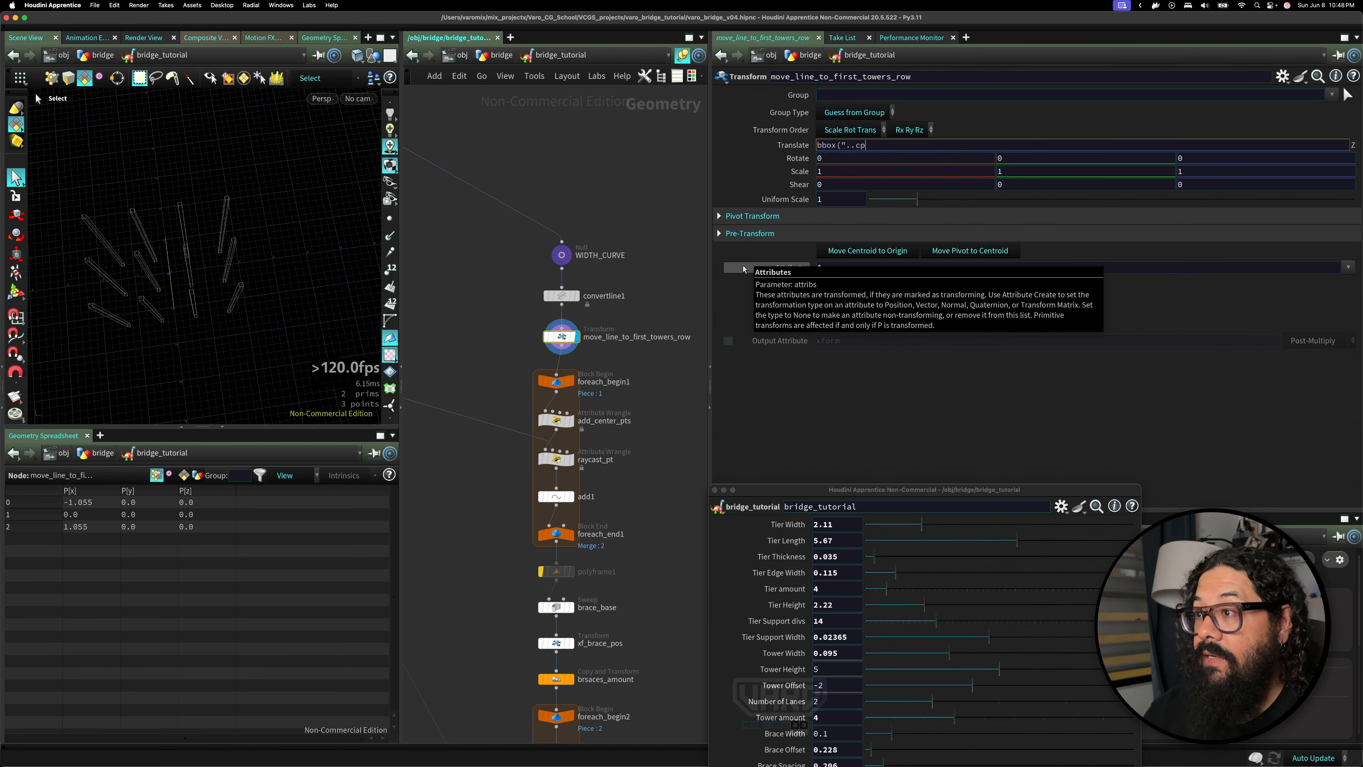
{"action": "key", "text": "BackSpace"}
{"action": "key", "text": "BackSpace"}
{"action": "type", "text": "/cp"}
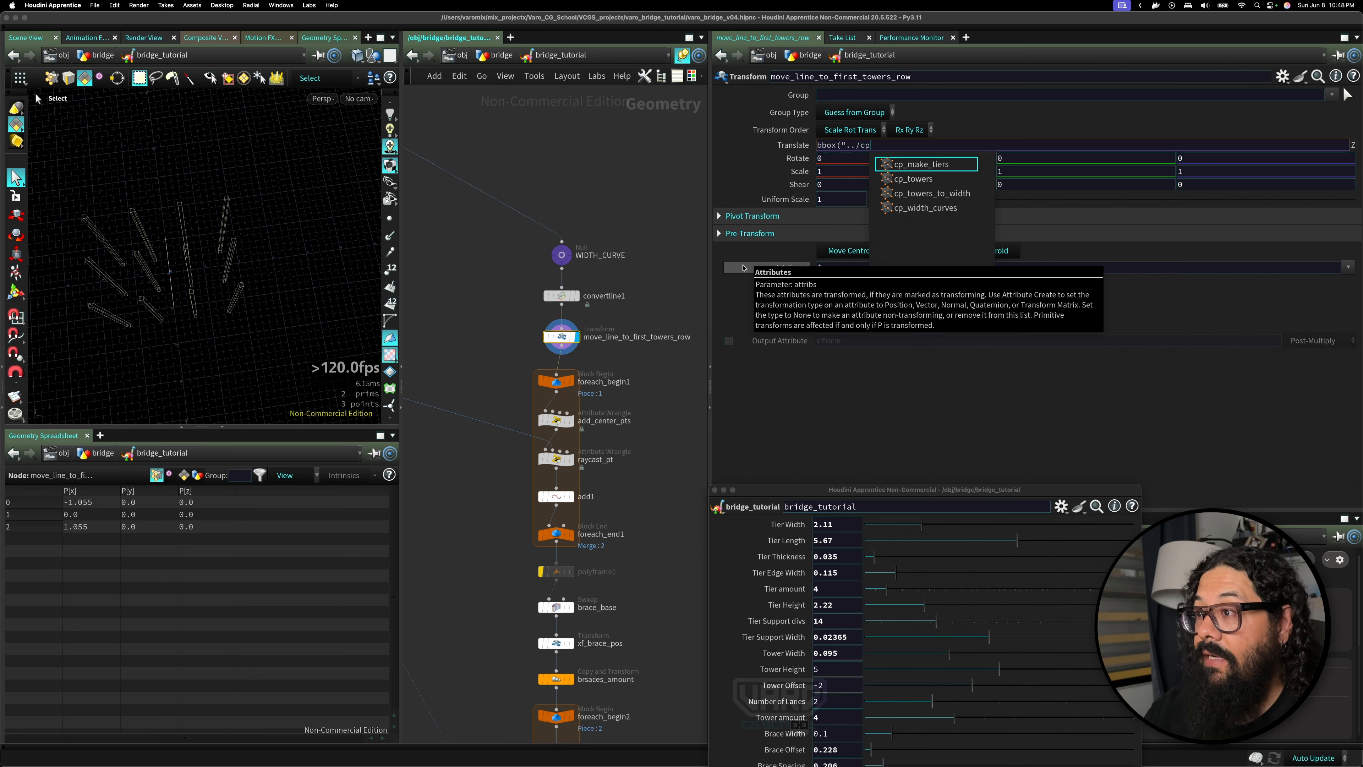
{"action": "key", "text": "Down"}
{"action": "key", "text": "Down"}
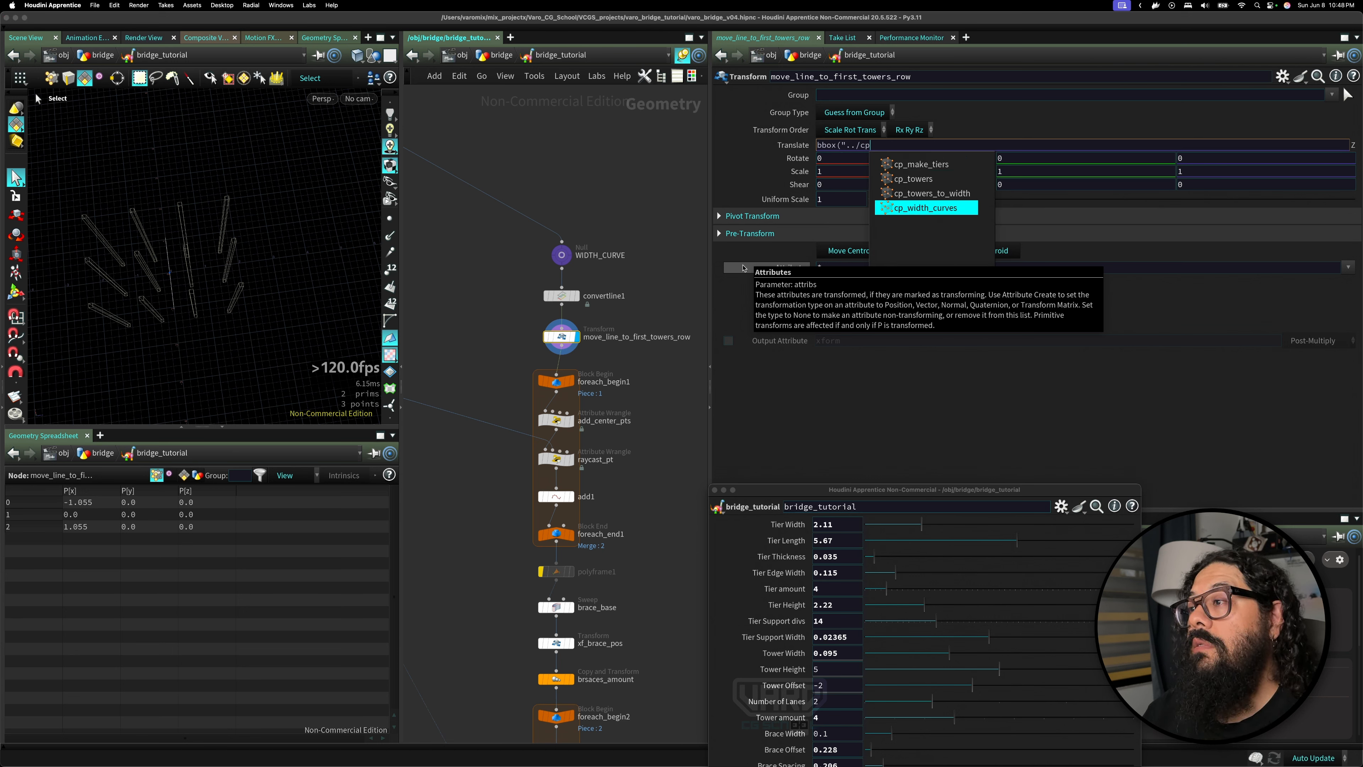
{"action": "key", "text": "Return"}
{"action": "type", "text": "/"}
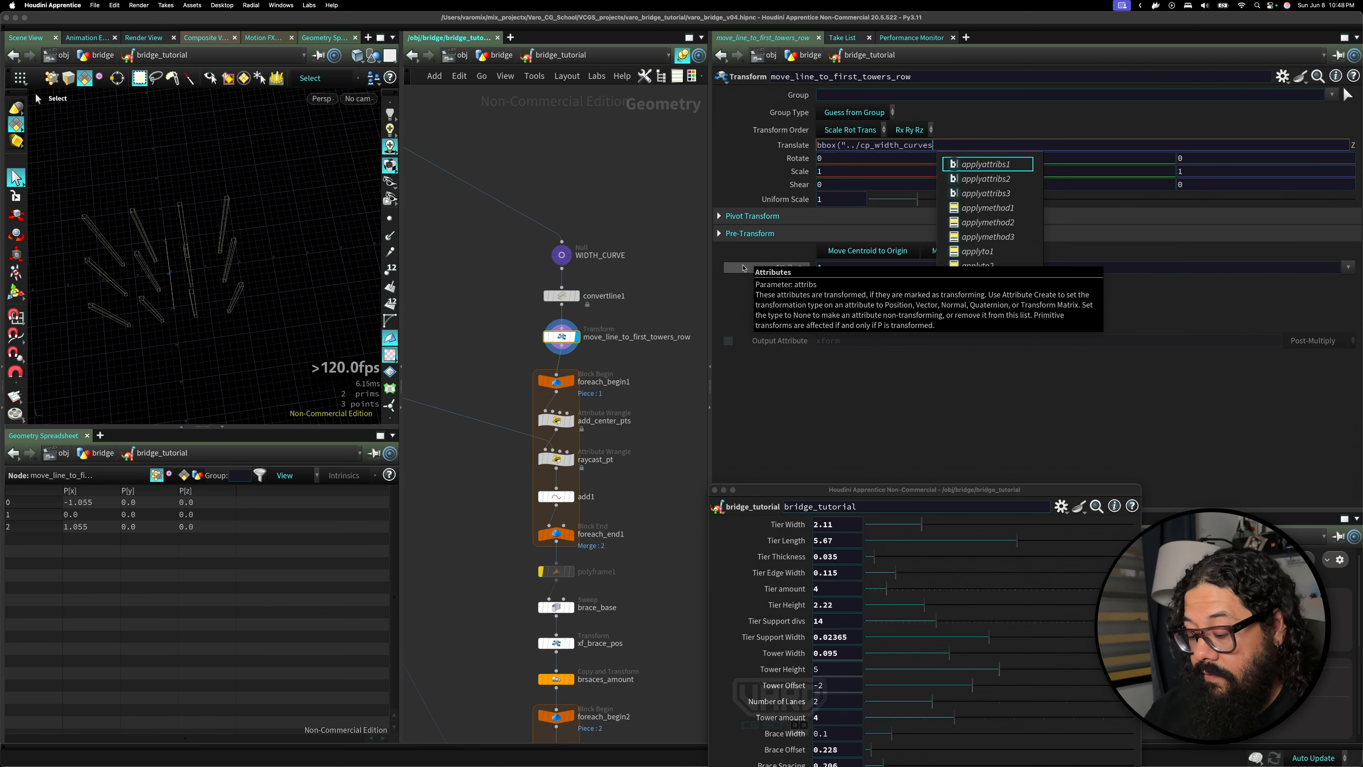
{"action": "type", "text": ", D_ZMA"}
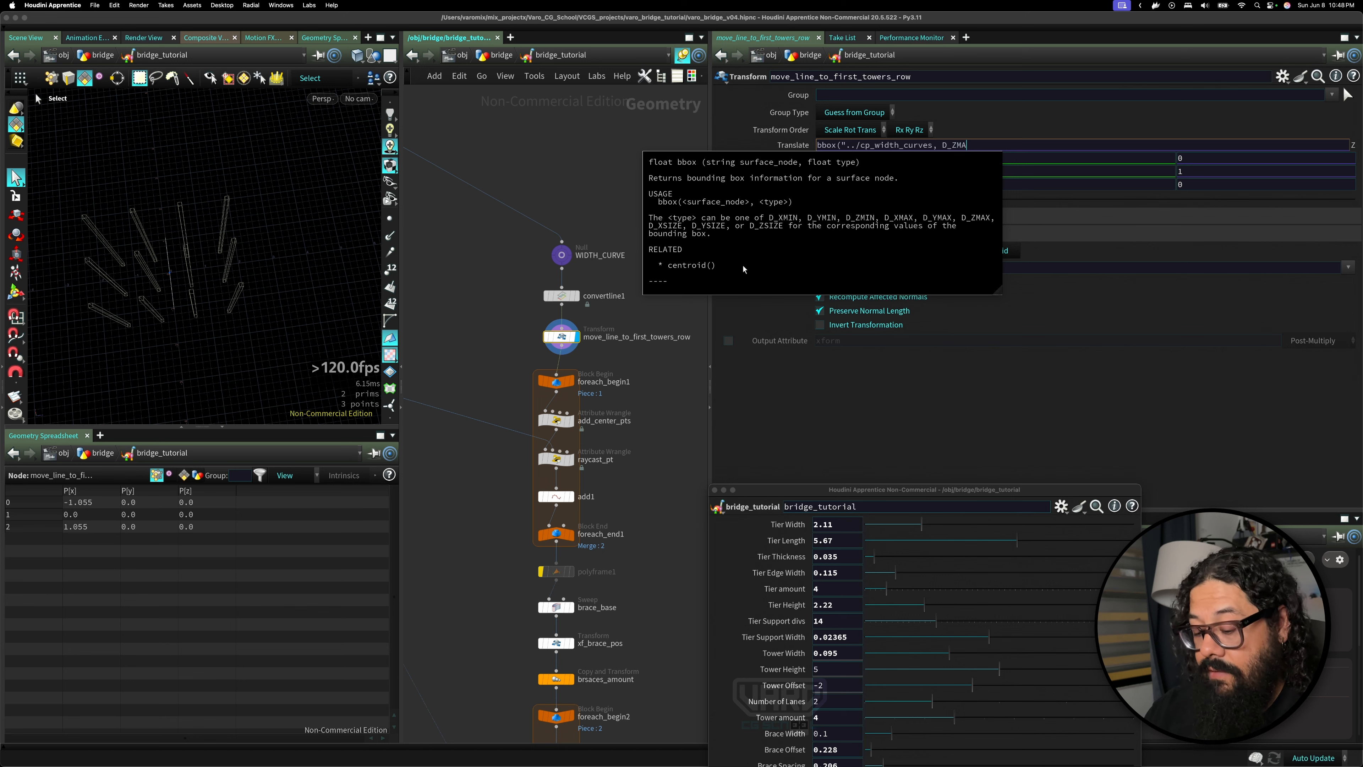
{"action": "type", "text": "X)"}
{"action": "key", "text": "Return"}
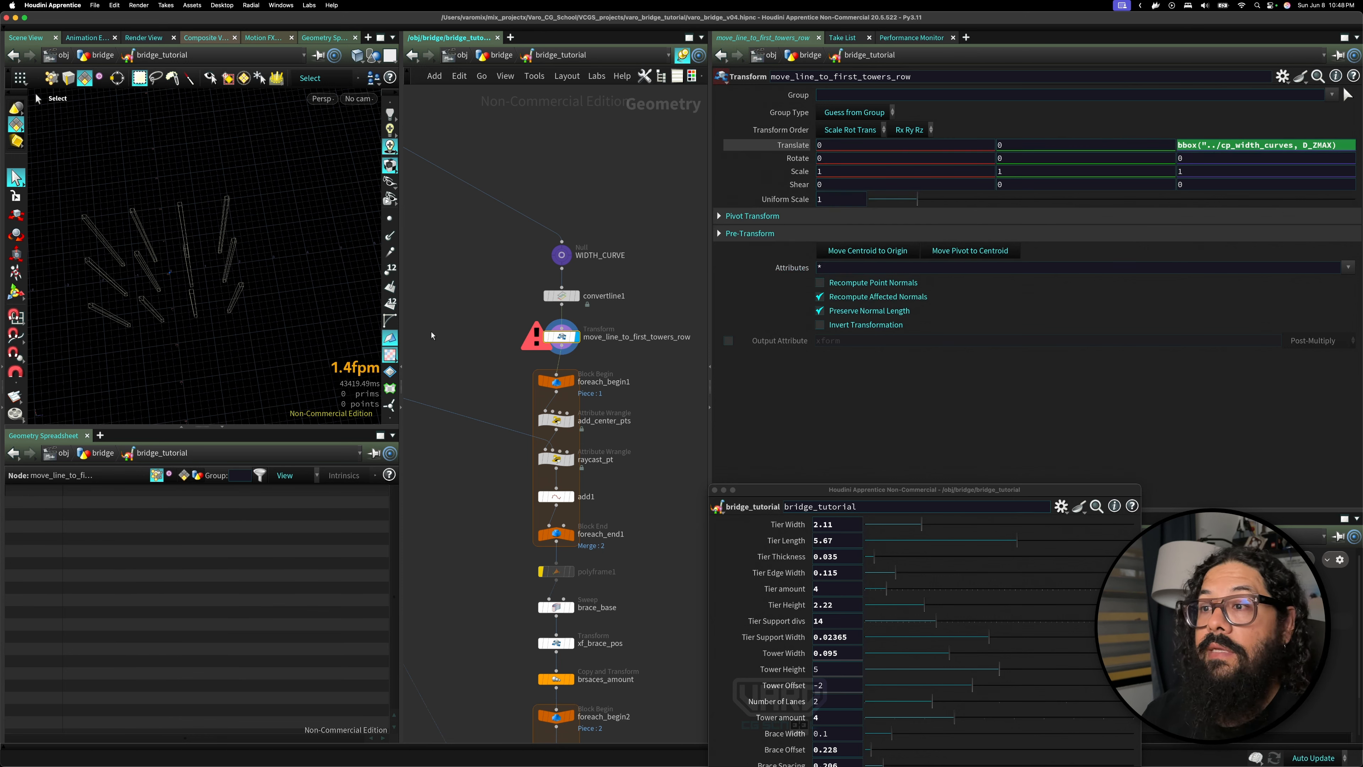
- Change the node referenced in move_line_to_first_towers_row's Z translate bbox expression to ../cp_towers_to_width/
{"action": "scroll", "coordinate": [460, 327], "scroll_direction": "left", "scroll_amount": 10}
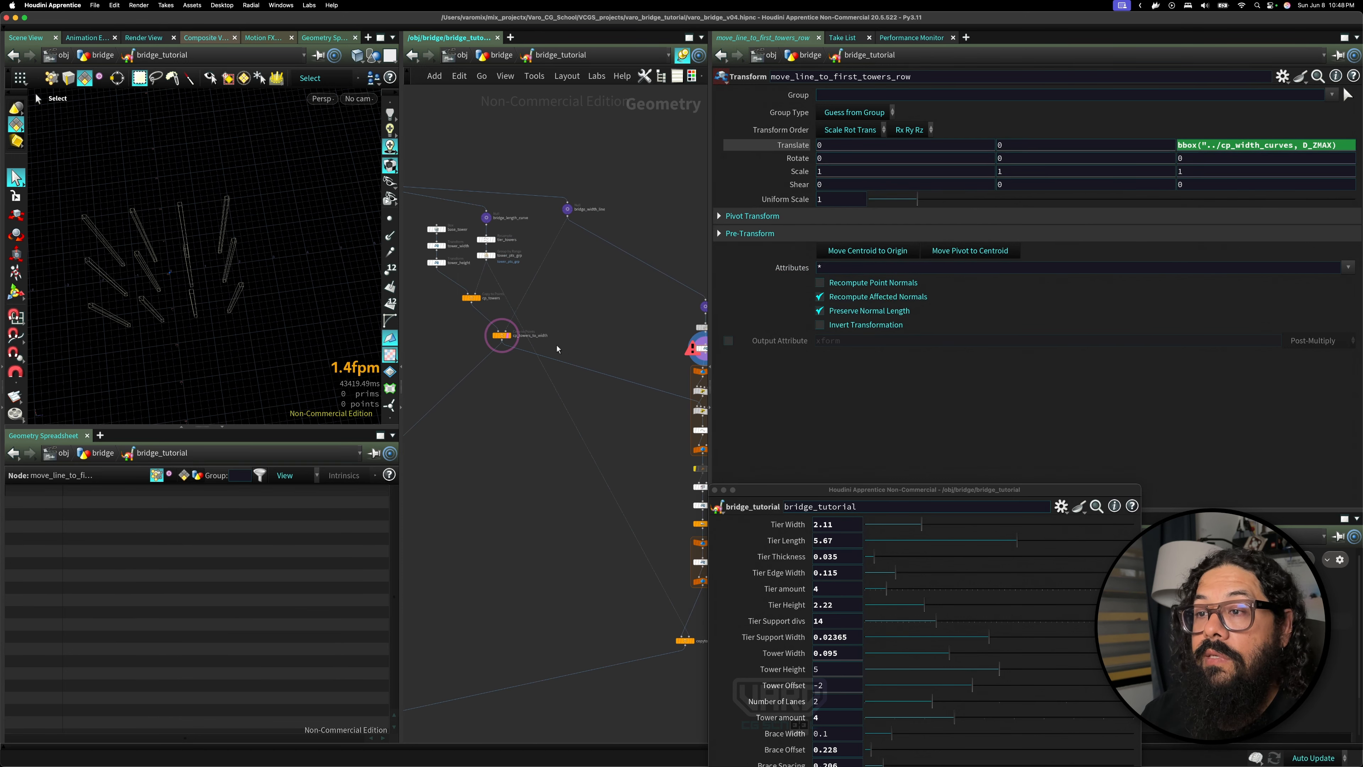
{"action": "scroll", "coordinate": [483, 333], "scroll_direction": "right", "scroll_amount": 10}
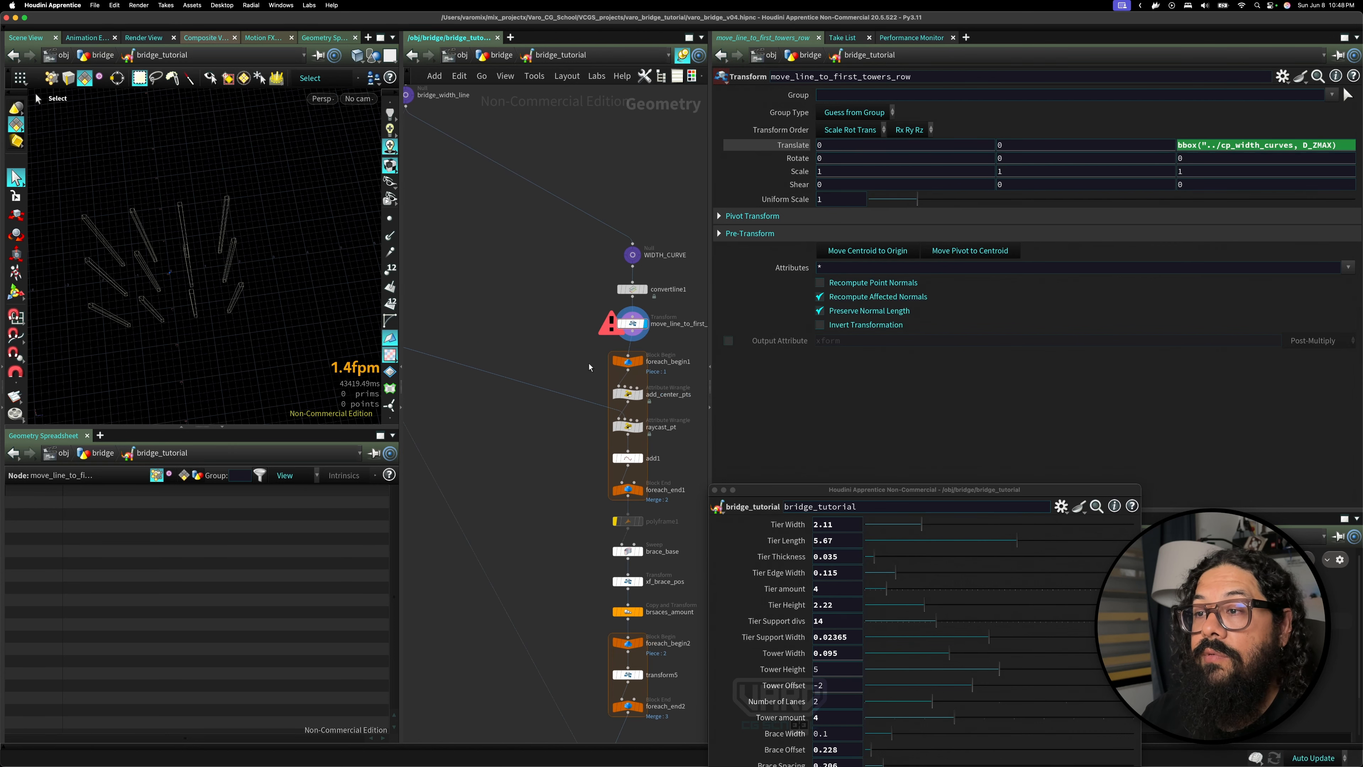
{"action": "left_click", "coordinate": [1206, 150]}
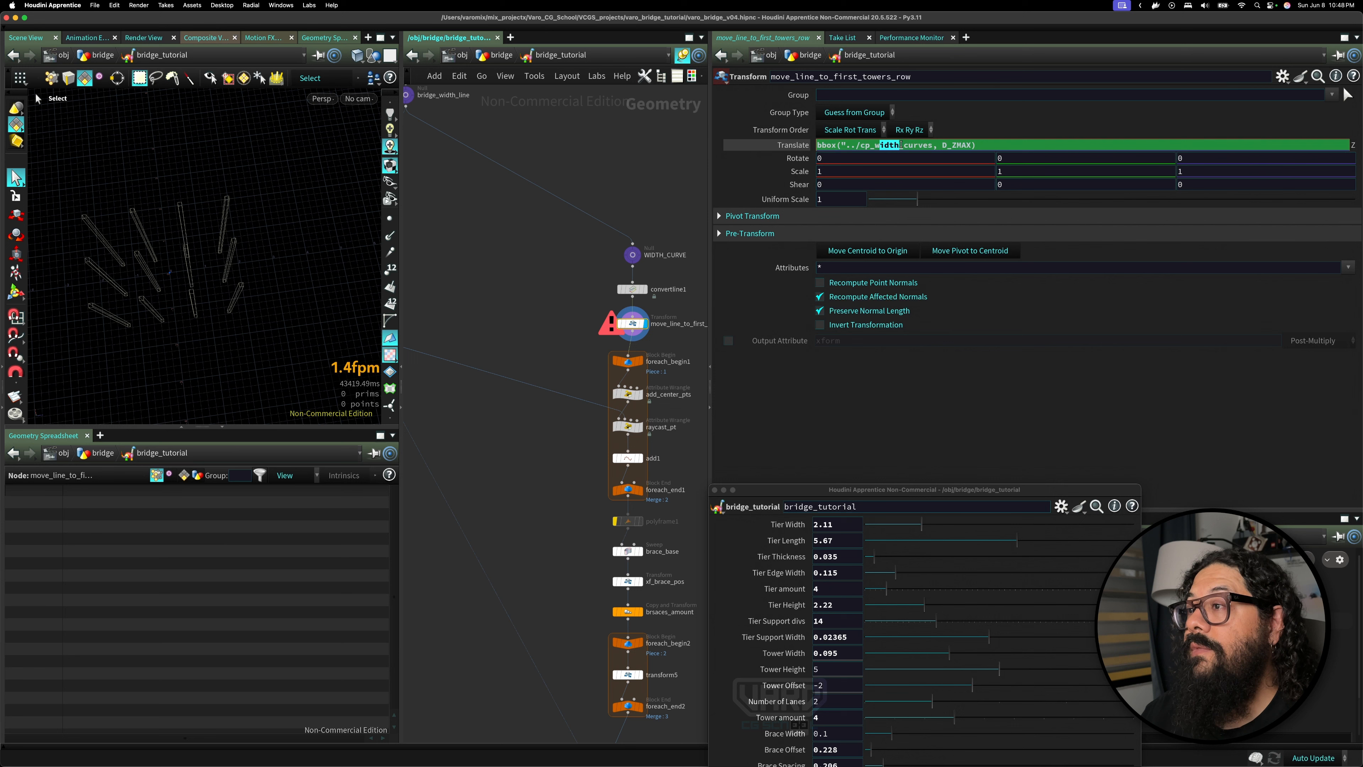
{"action": "key", "text": "BackSpace"}
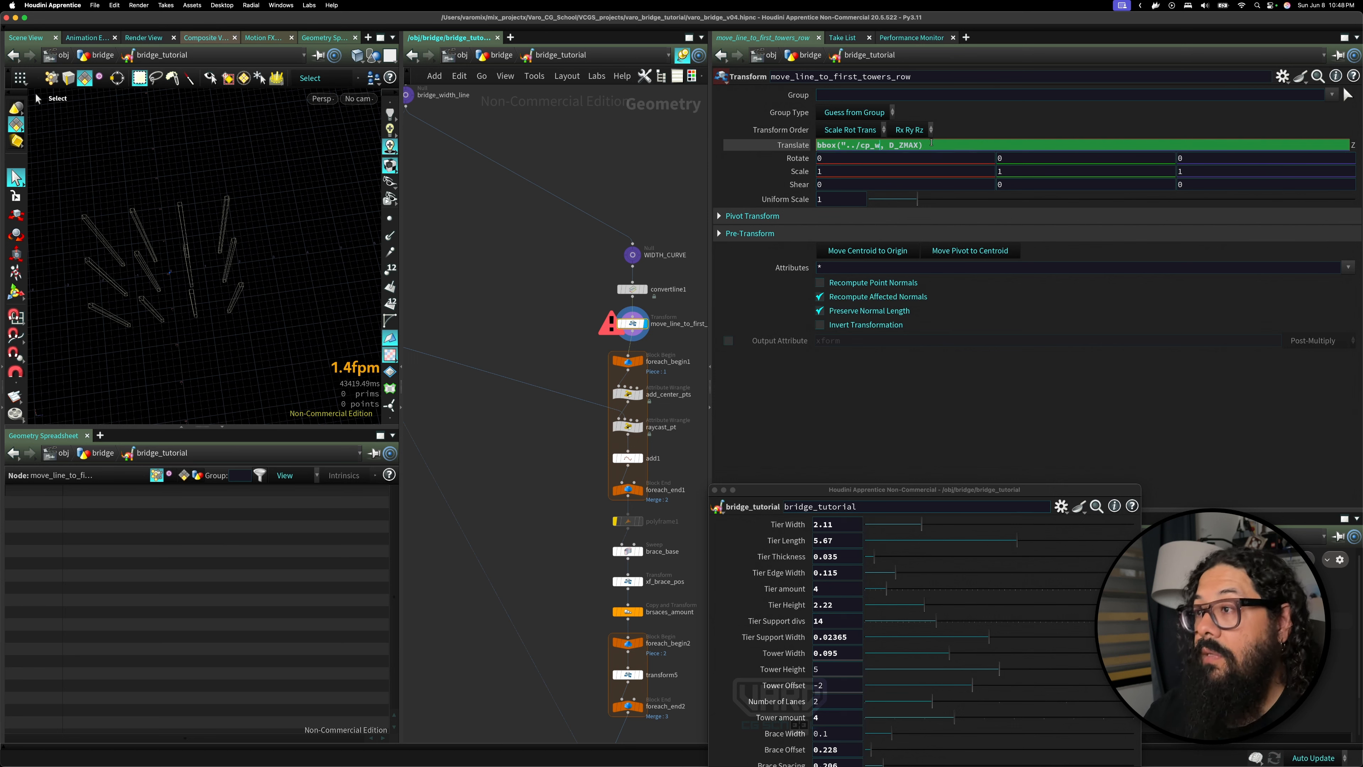
{"action": "type", "text": "towers"}
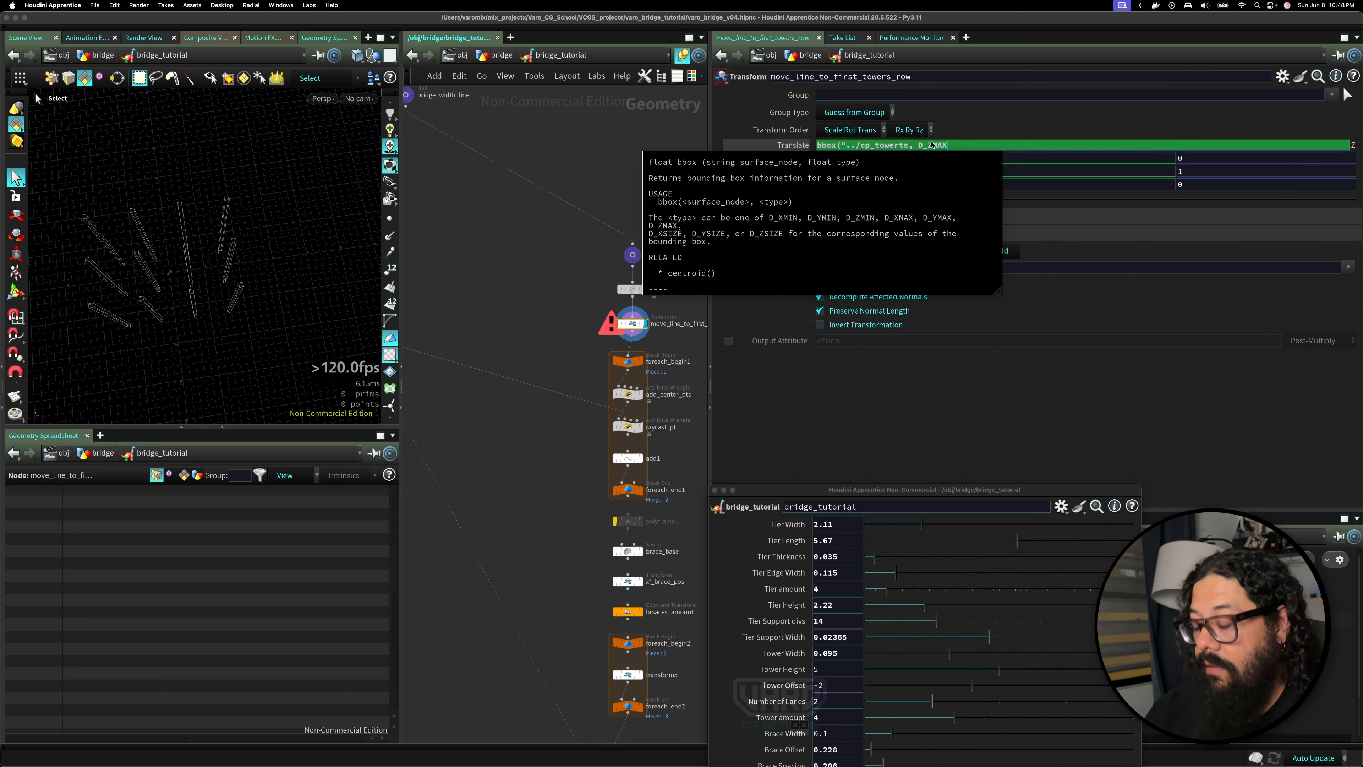
{"action": "key", "text": "Left"}
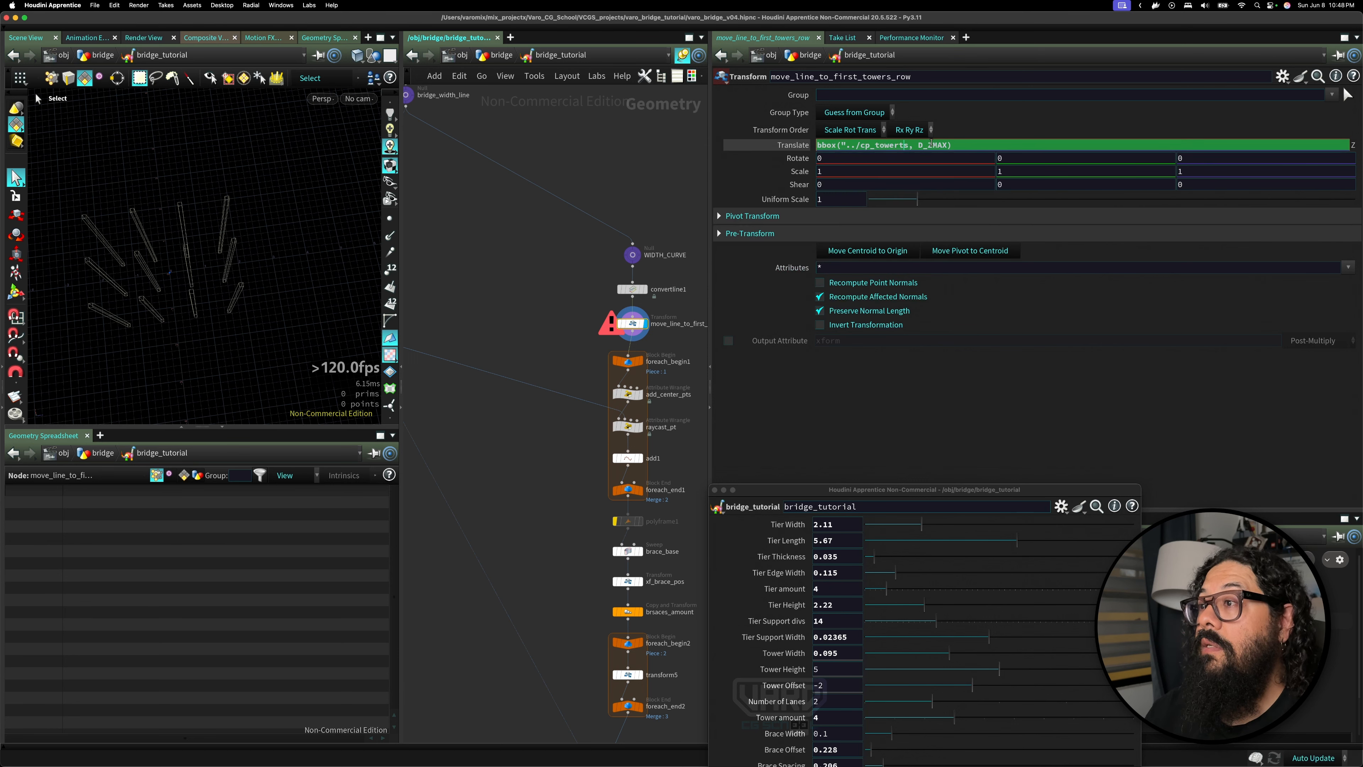
{"action": "key", "text": "BackSpace"}
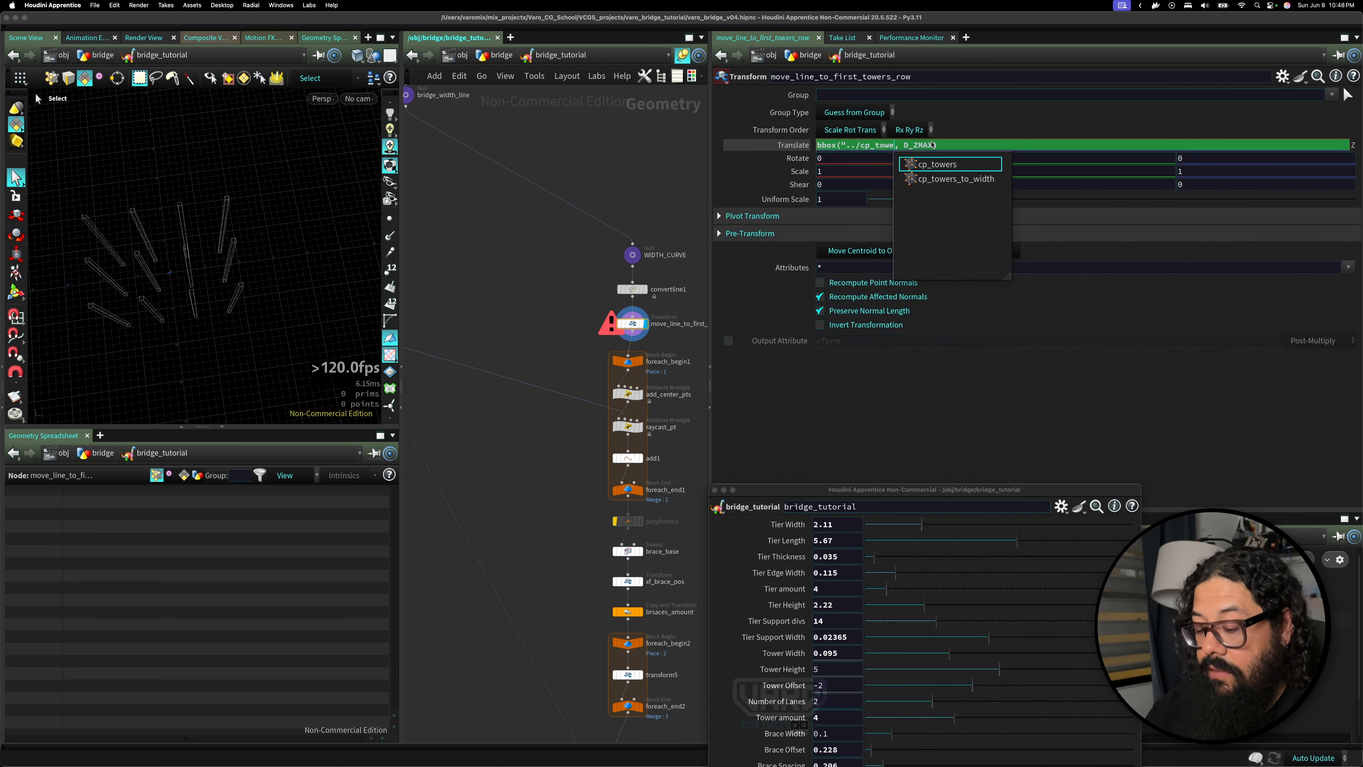
{"action": "key", "text": "Down"}
{"action": "key", "text": "Down"}
{"action": "key", "text": "Return"}
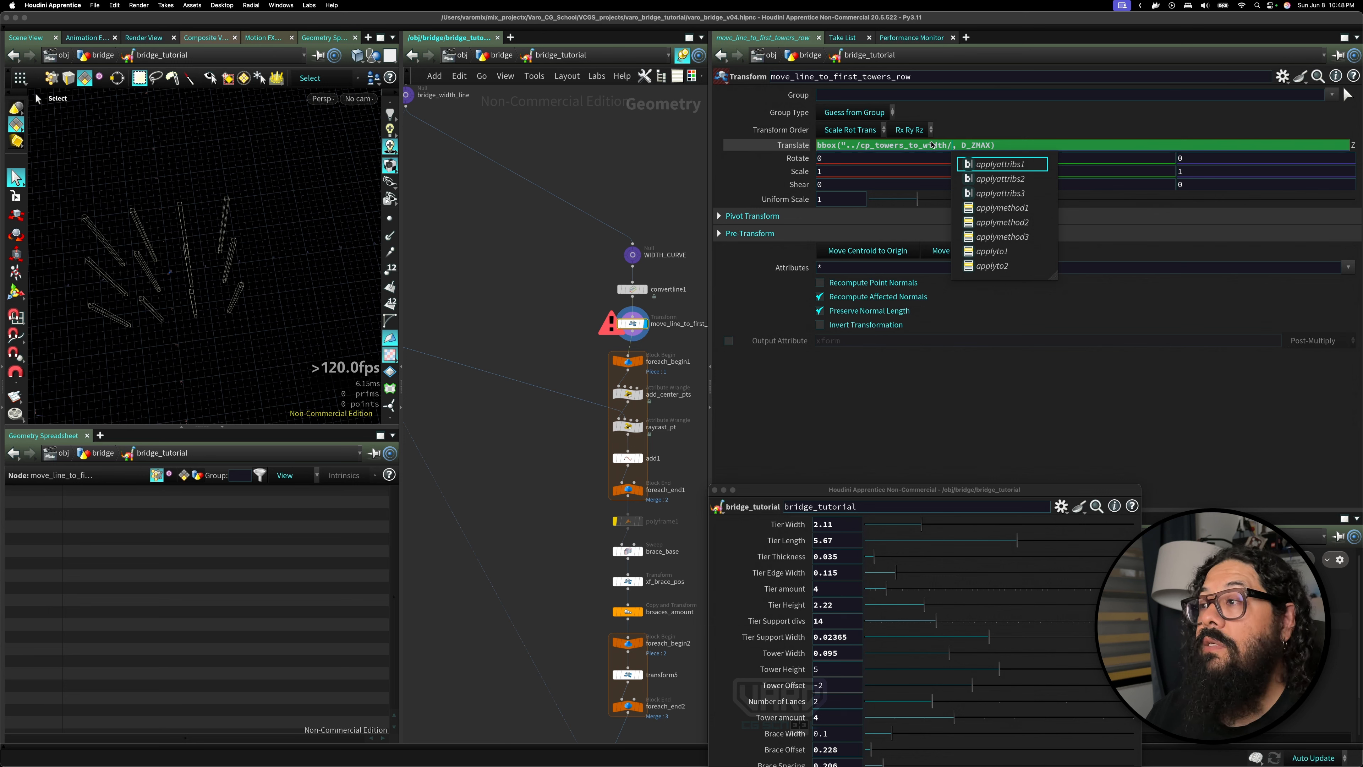
{"action": "left_click", "coordinate": [580, 267]}
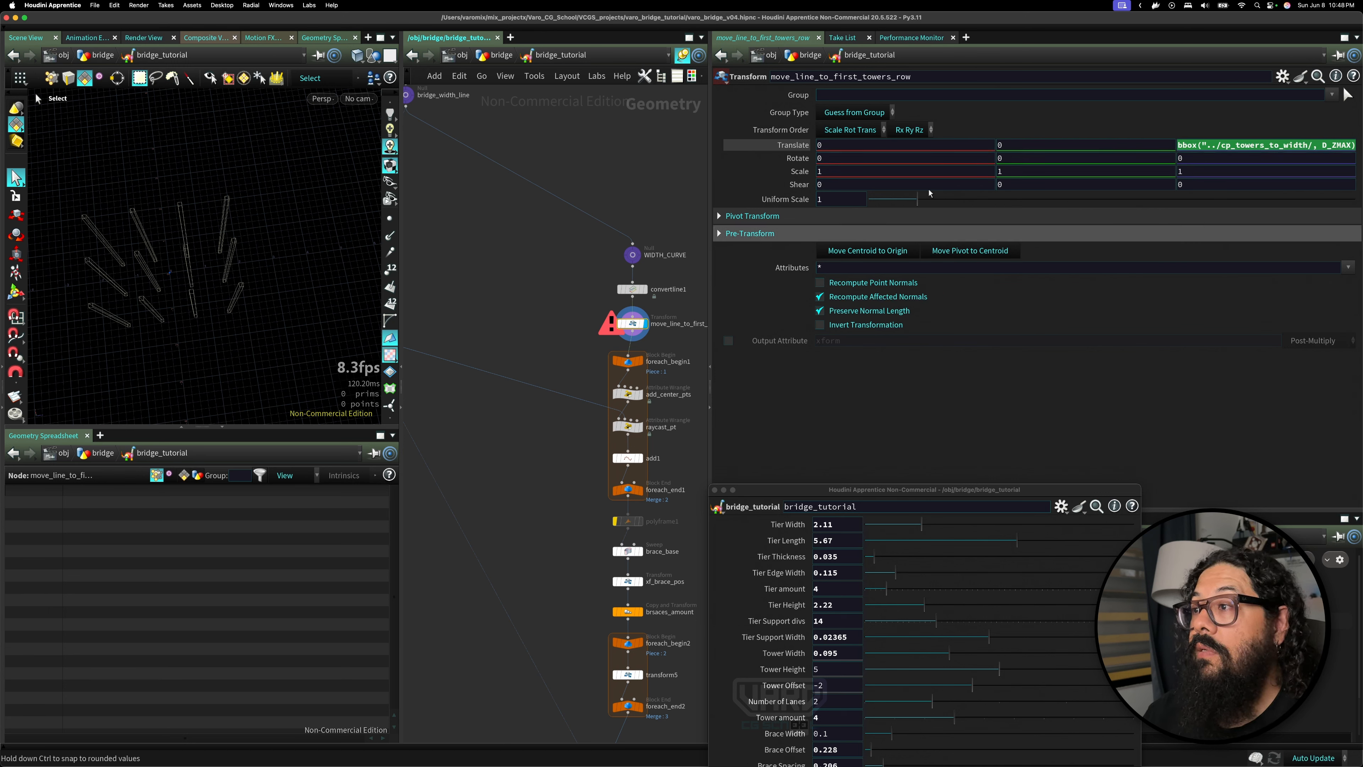
- Add the missing closing quote so the Z translate expression reads bbox("../cp_towers_to_width/", D_ZMAX)
{"action": "left_click", "coordinate": [1252, 143]}
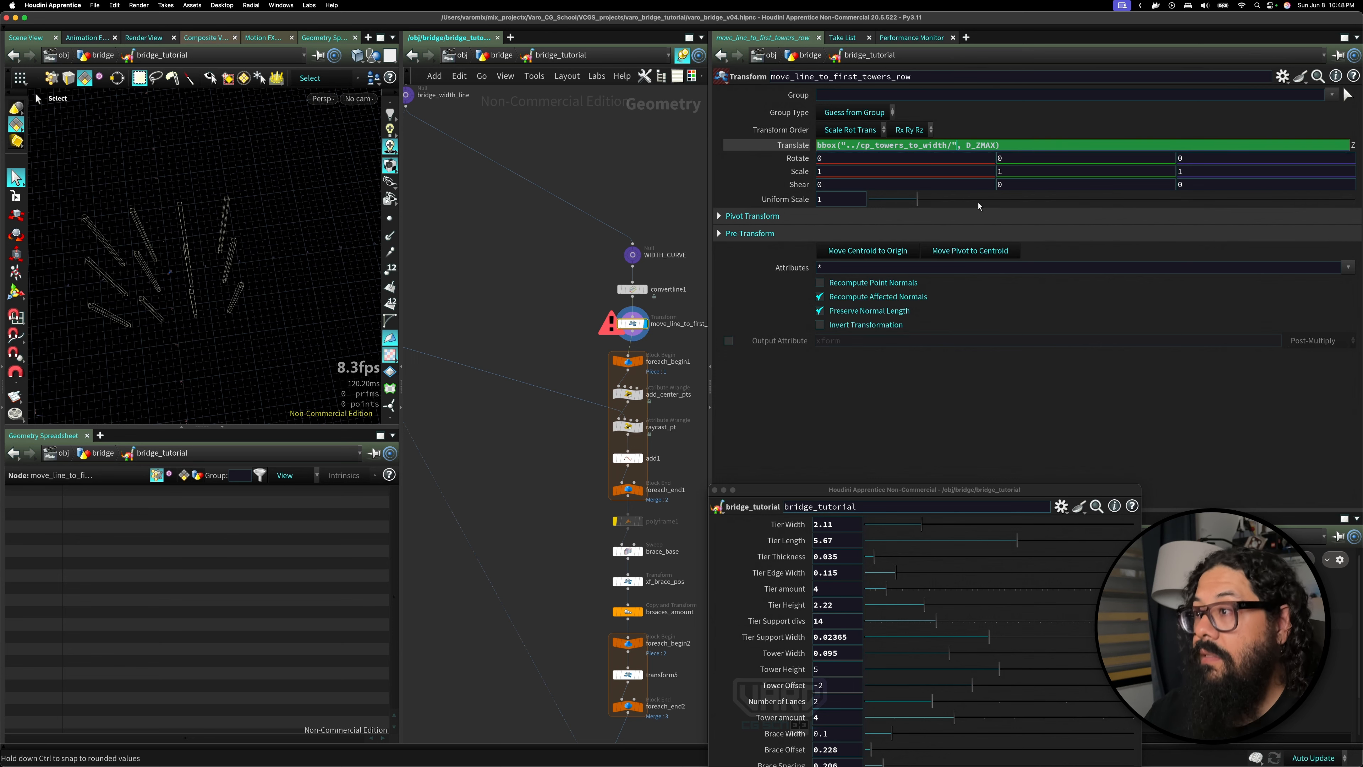
{"action": "key", "text": "Return"}
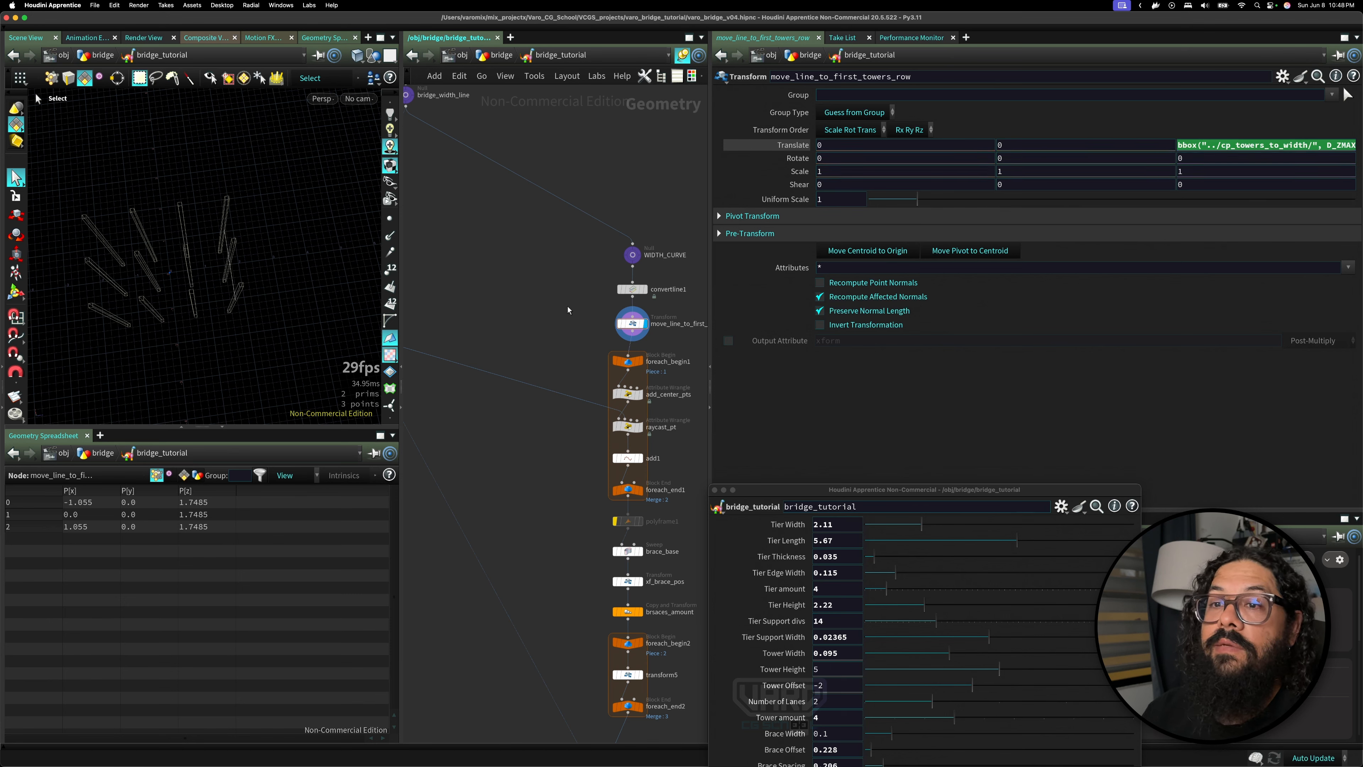
{"action": "key", "text": "Escape"}
{"action": "left_click_drag", "start_coordinate": [219, 313], "coordinate": [252, 296]}
{"action": "key", "text": "s"}
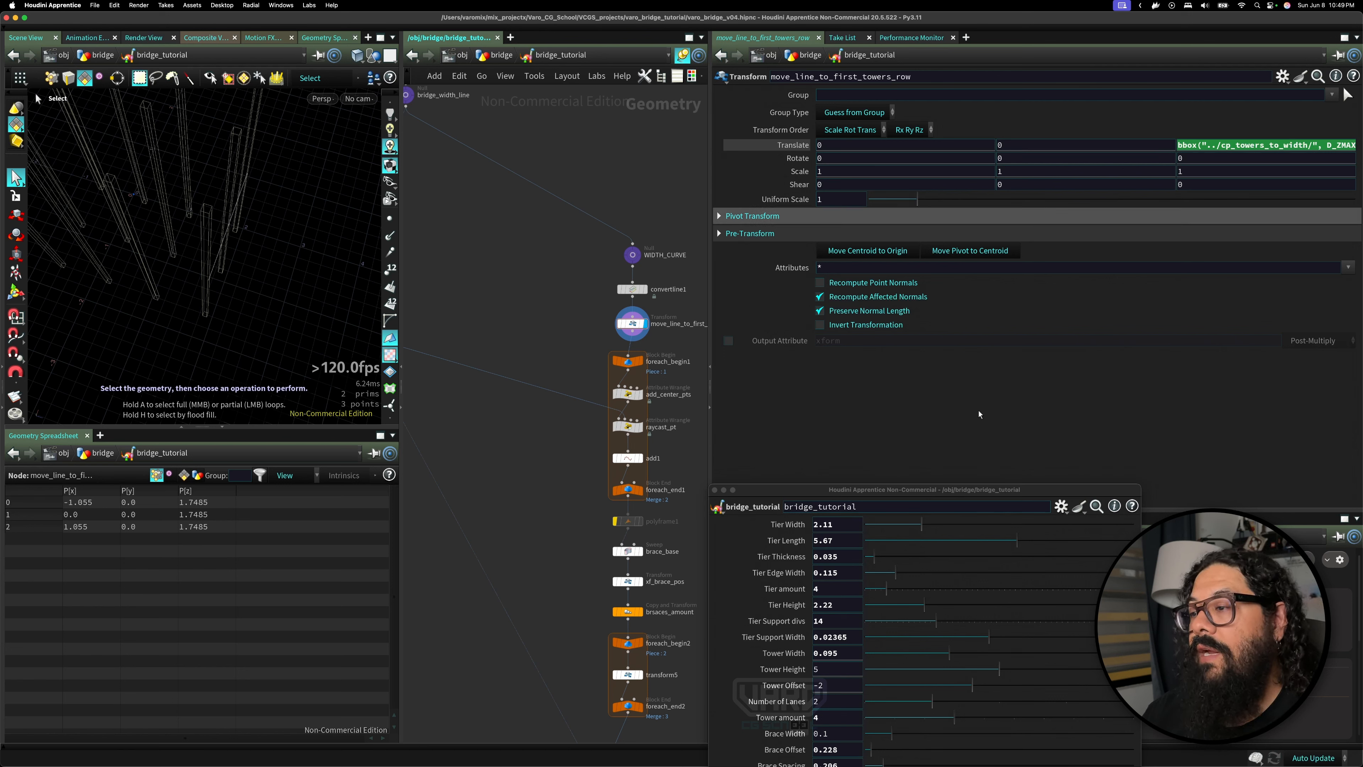
- Copy the Tower Width parameter of bridge_tutorial, moving its floating parameter window clear of the Transform settings
{"action": "left_click_drag", "start_coordinate": [907, 490], "coordinate": [912, 343]}
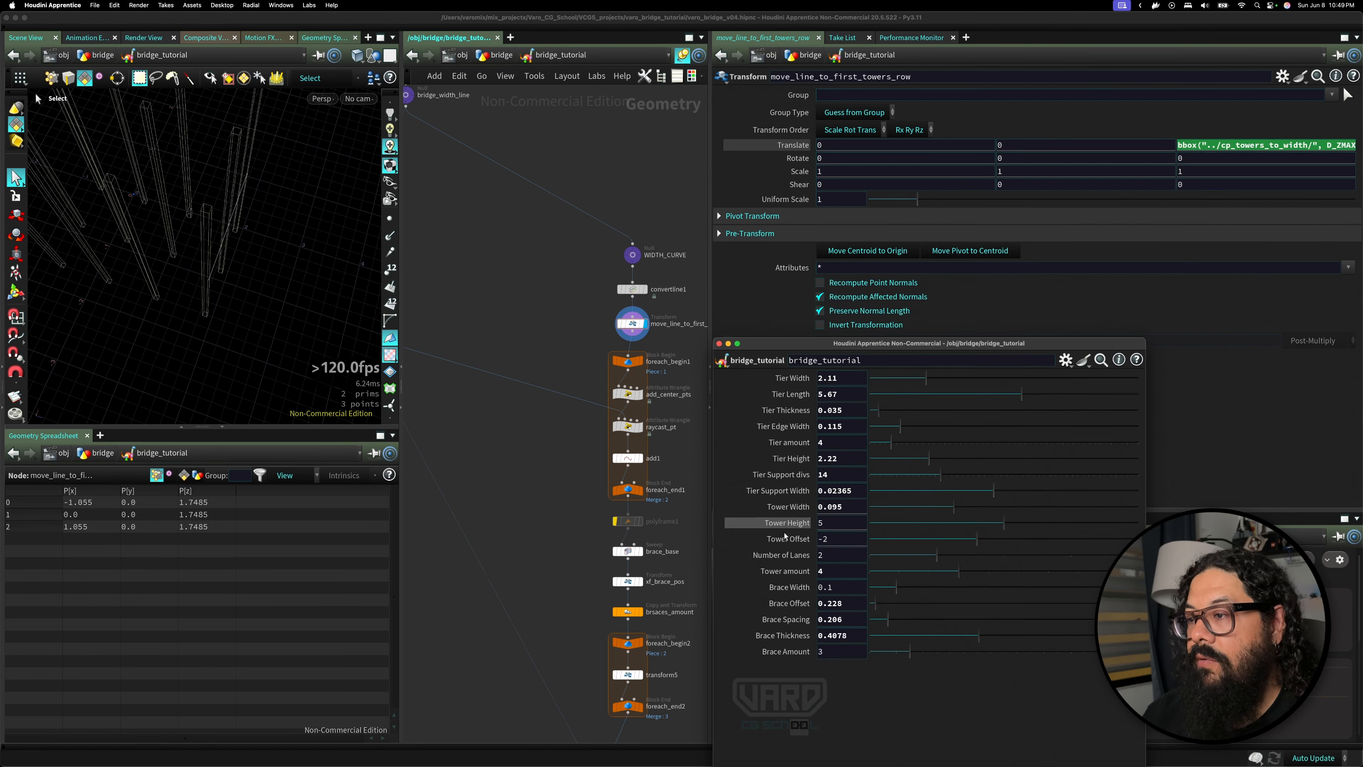
{"action": "right_click", "coordinate": [790, 513]}
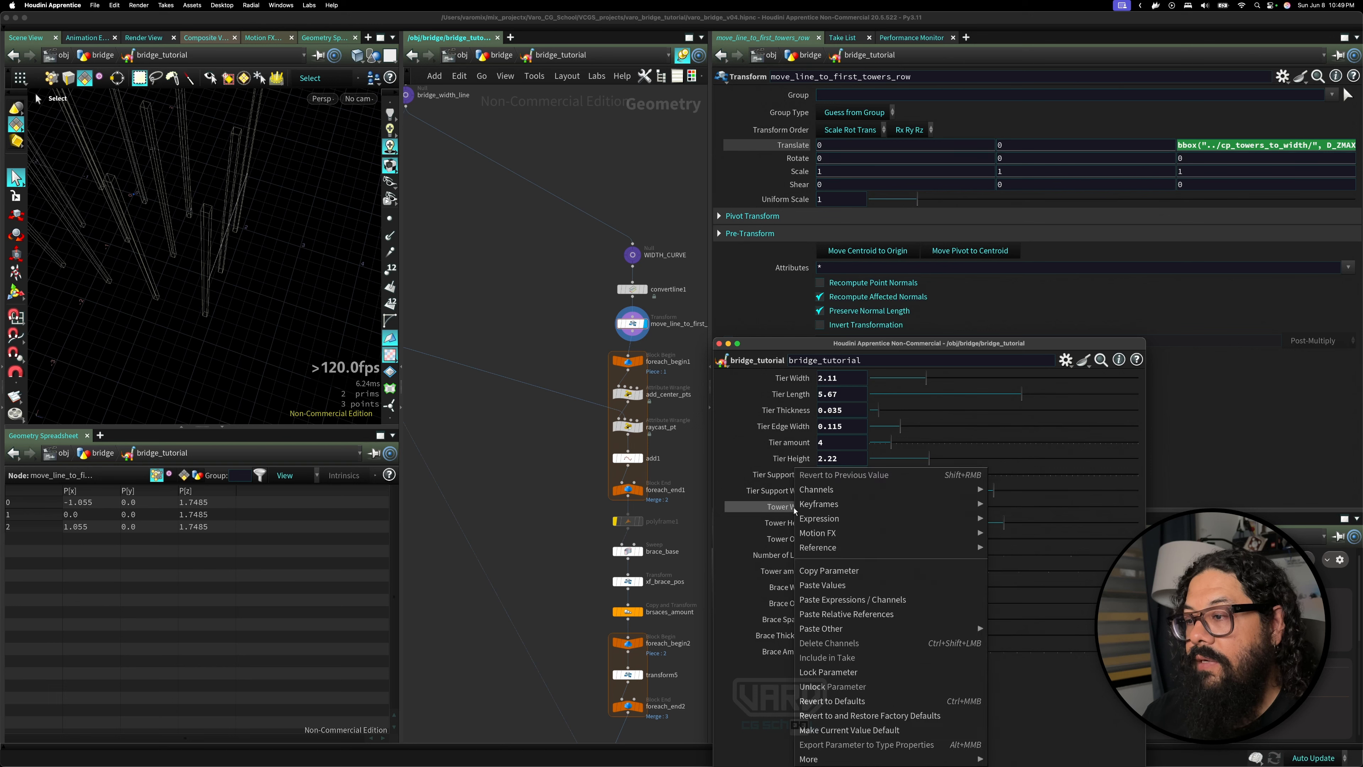
{"action": "left_click", "coordinate": [822, 570]}
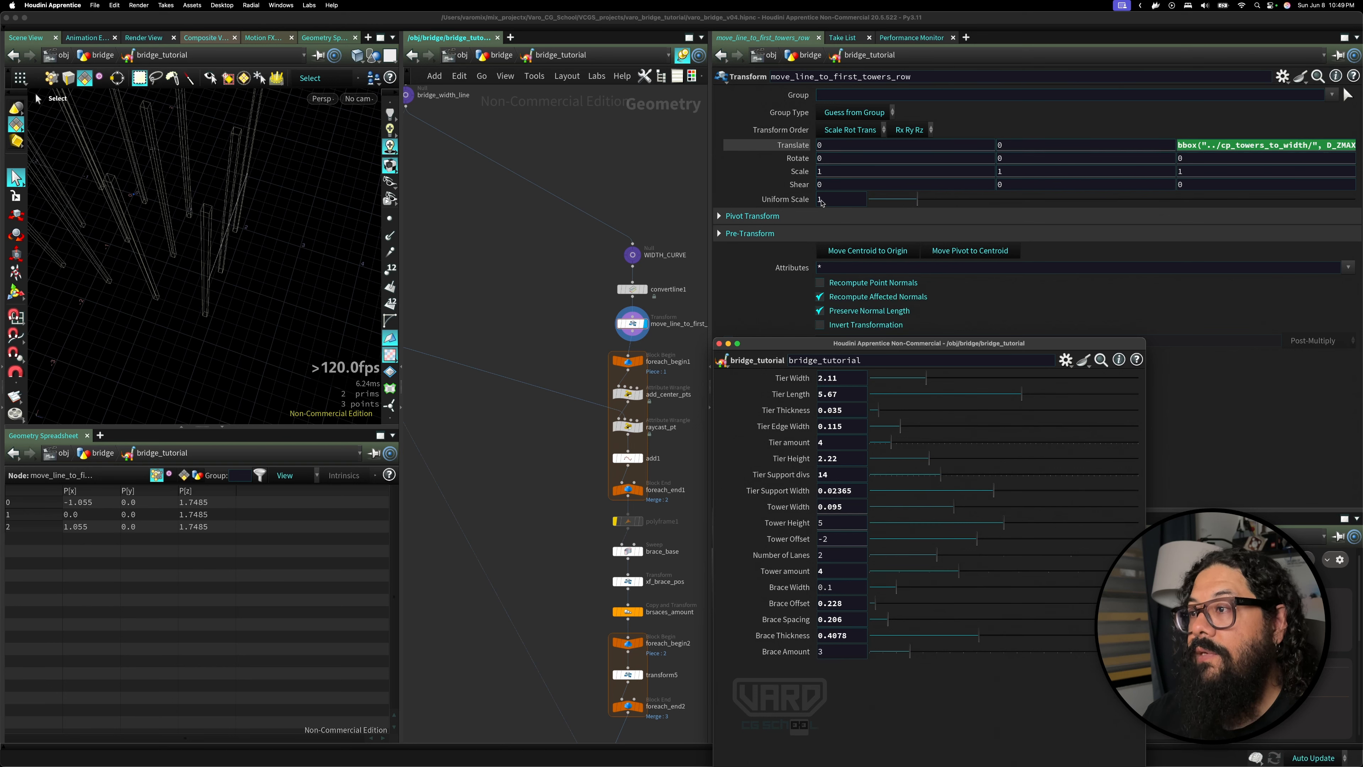
{"action": "left_click_drag", "start_coordinate": [790, 343], "coordinate": [824, 511]}
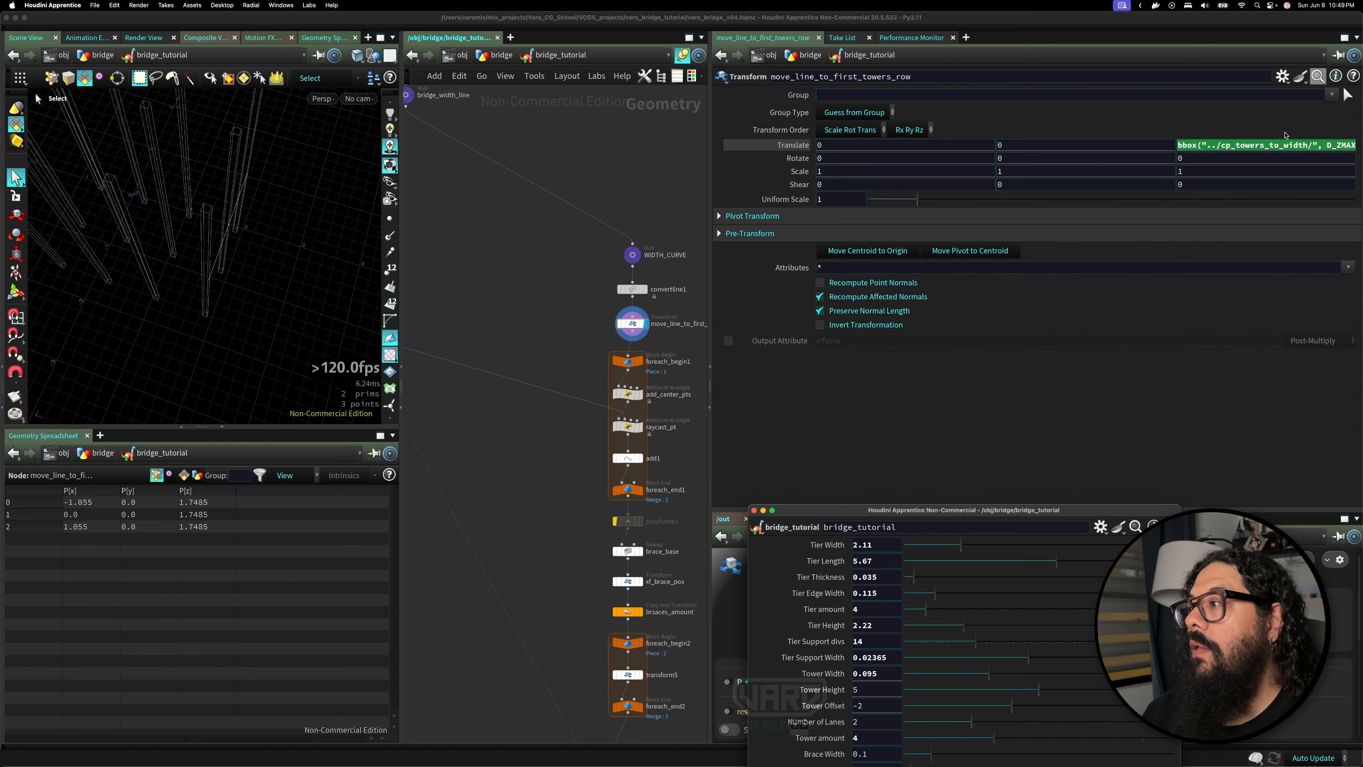
- Subtract a relative reference to the tower width, ch("../tower_width"), from the bbox expression in the Z translate
{"action": "left_click", "coordinate": [1299, 143]}
{"action": "left_click", "coordinate": [1251, 146]}
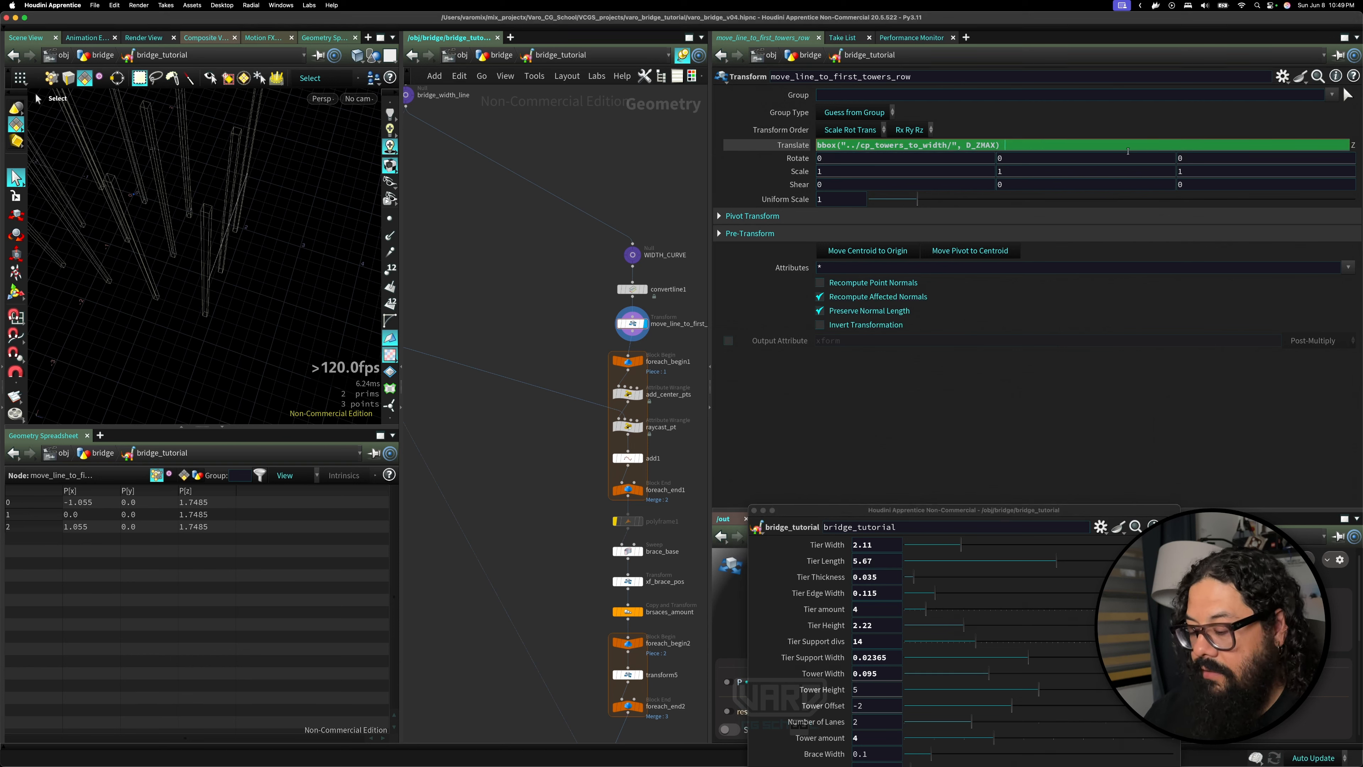
{"action": "type", "text": "- "}
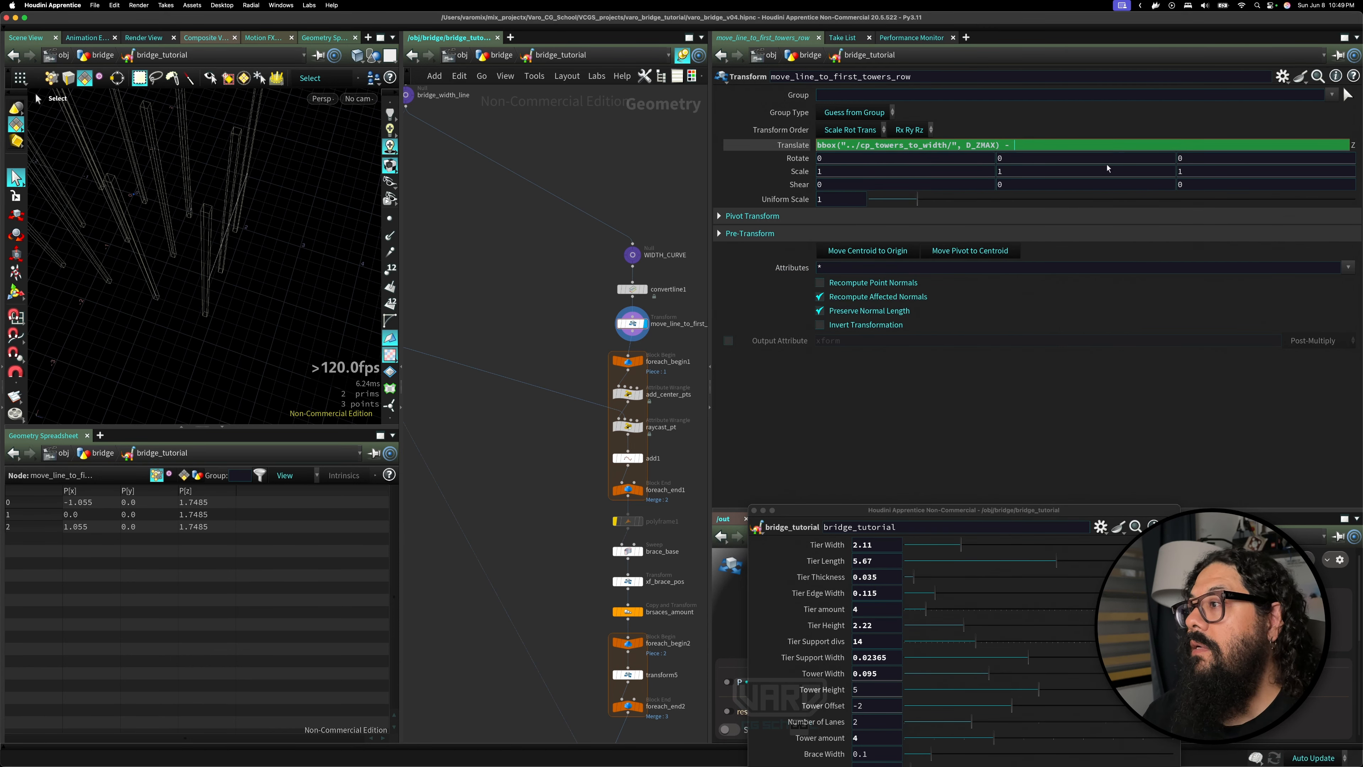
{"action": "type", "text": "ch(\"../"}
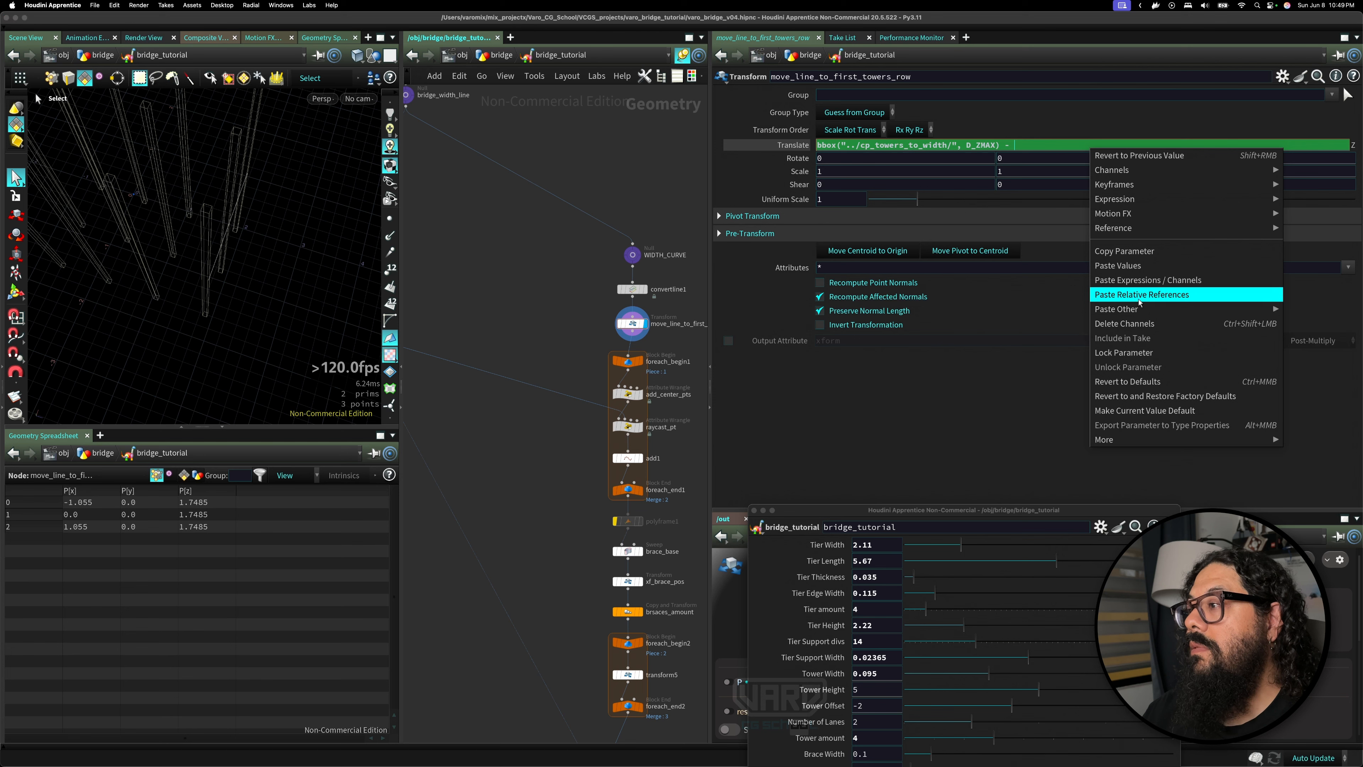
{"action": "left_click", "coordinate": [1139, 302]}
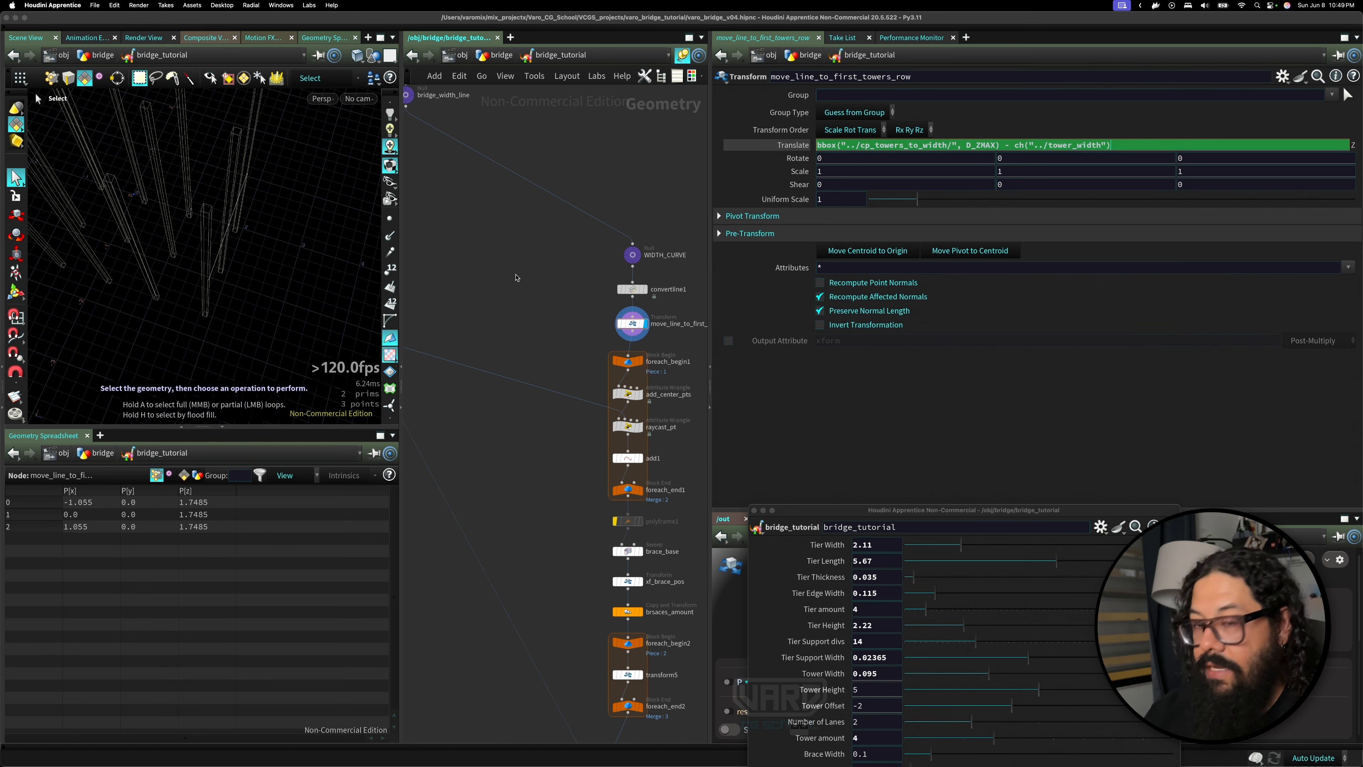
{"action": "key", "text": "Return"}
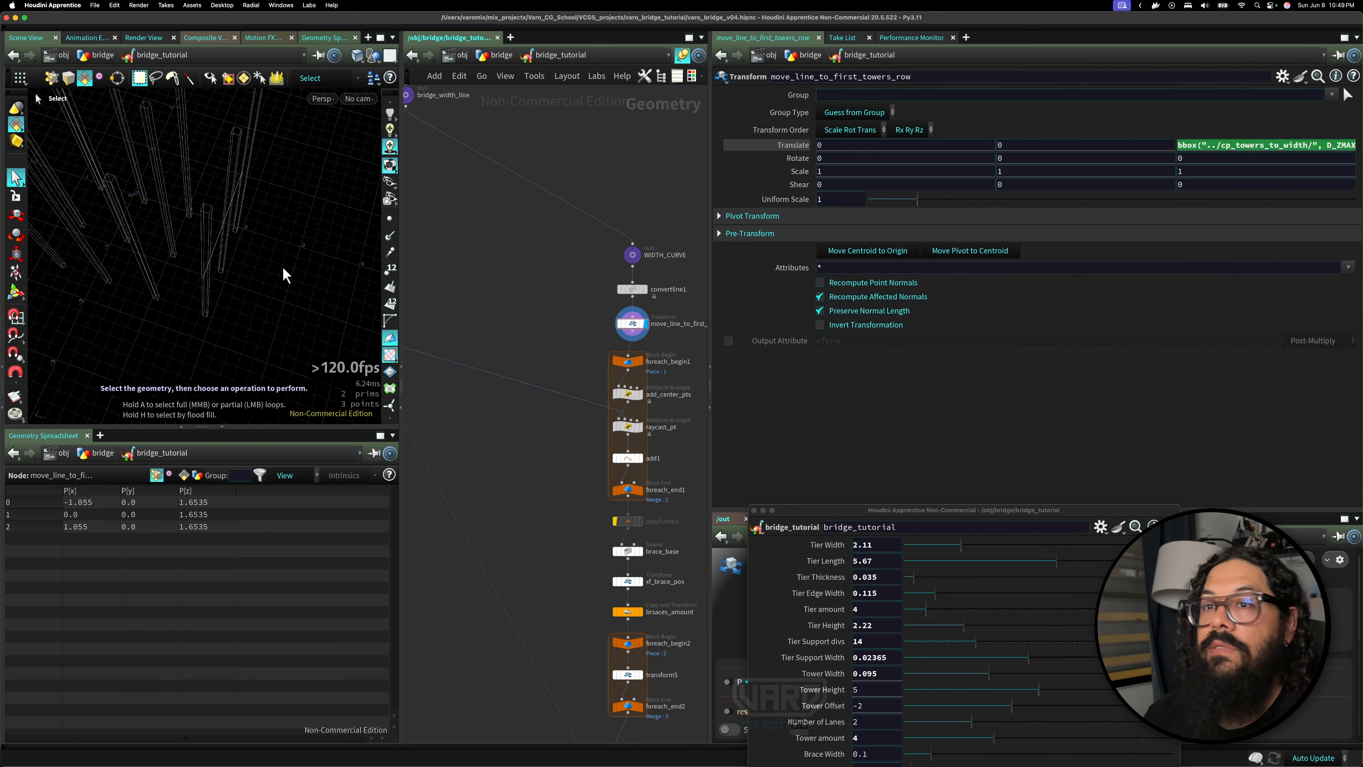
- Divide the subtracted tower width by 2 in the Z translate expression of move_line_to_first_towers_row
{"action": "left_click_drag", "start_coordinate": [286, 274], "coordinate": [253, 236], "text": "alt"}
{"action": "left_click", "coordinate": [1297, 148]}
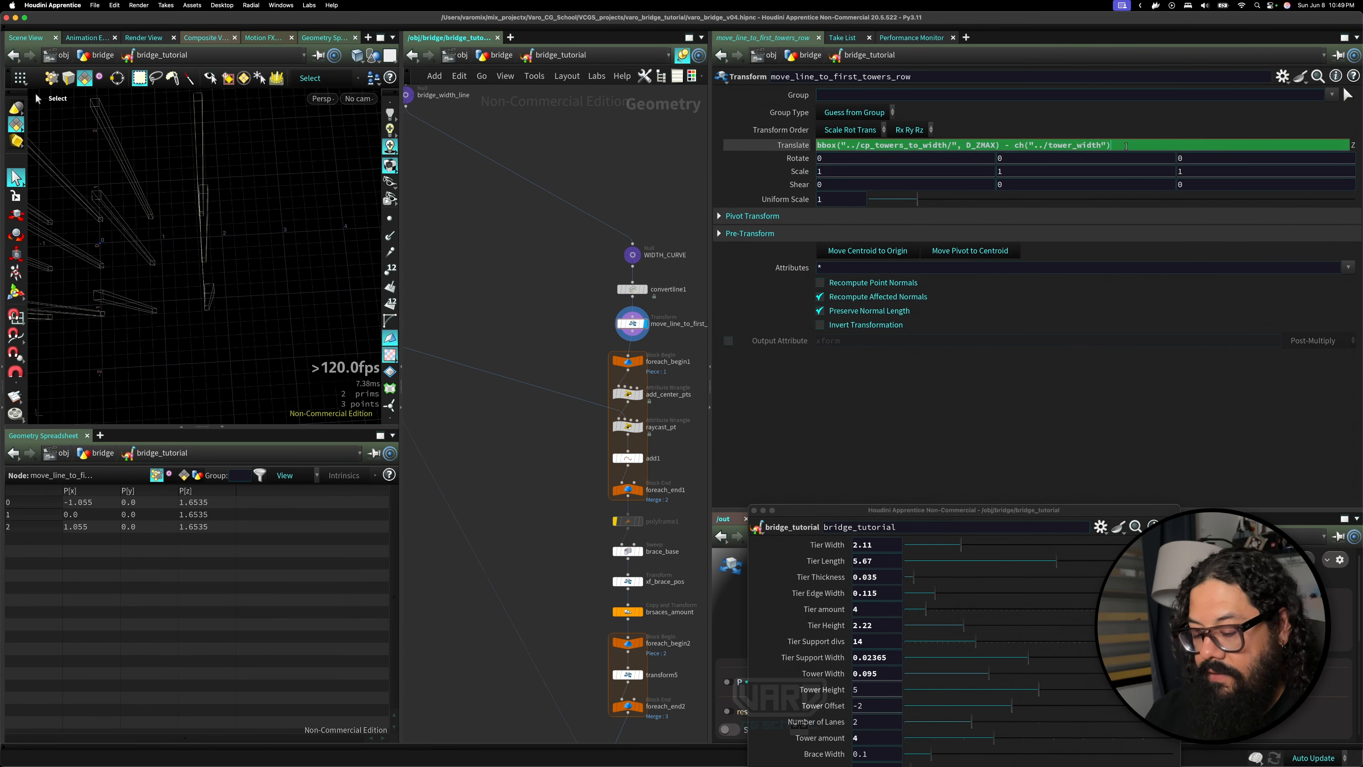
{"action": "type", "text": "/2"}
{"action": "key", "text": "Return"}
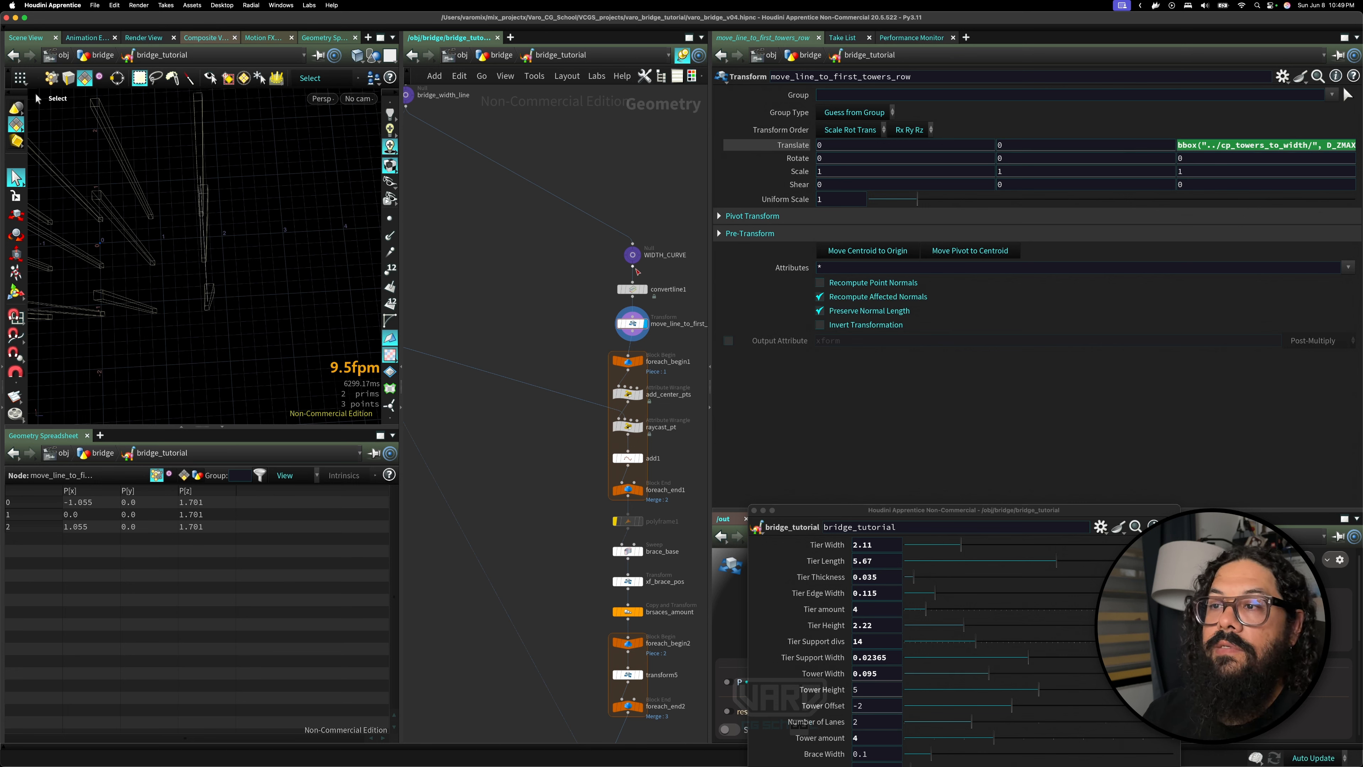
- Examine the moved line's alignment with the centres of the first tower row in front, top and perspective views
{"action": "key", "text": "Escape"}
{"action": "key", "text": "space+3"}
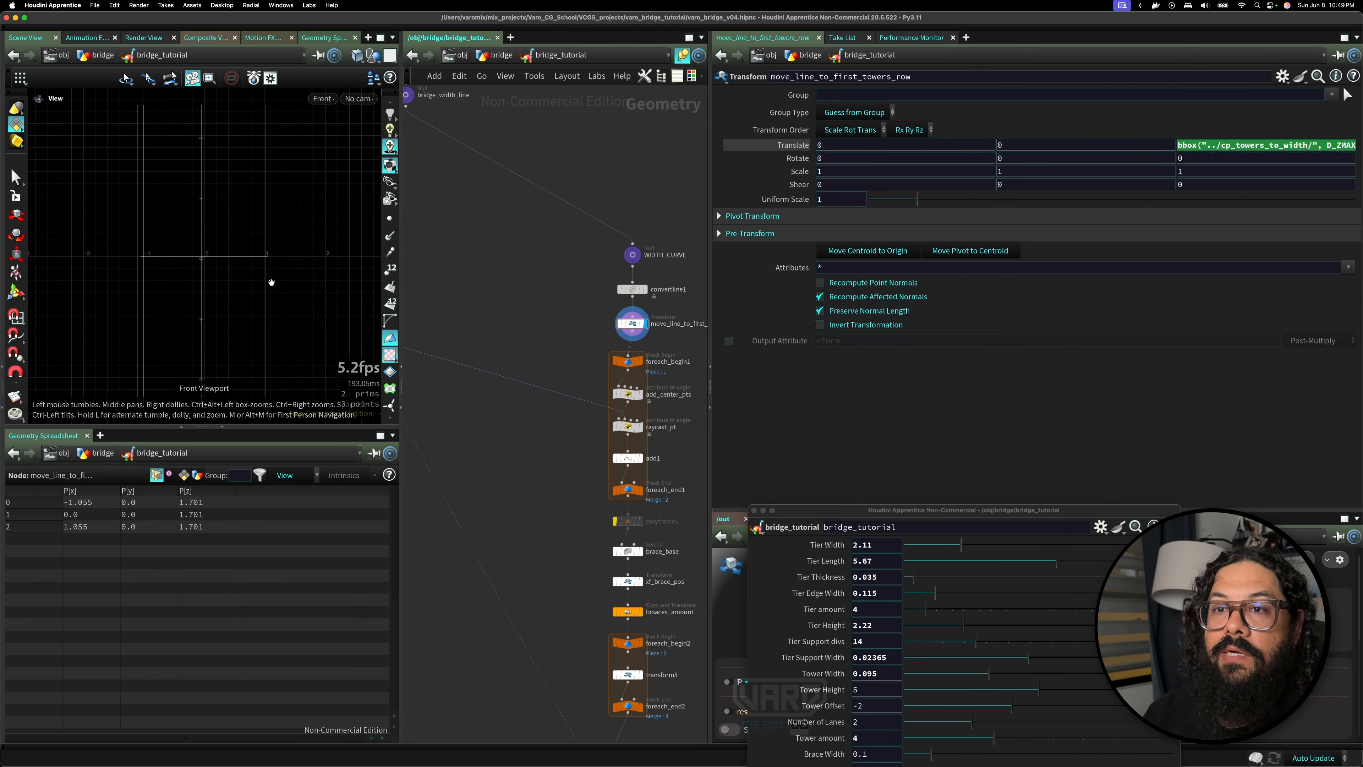
{"action": "key", "text": "space+2"}
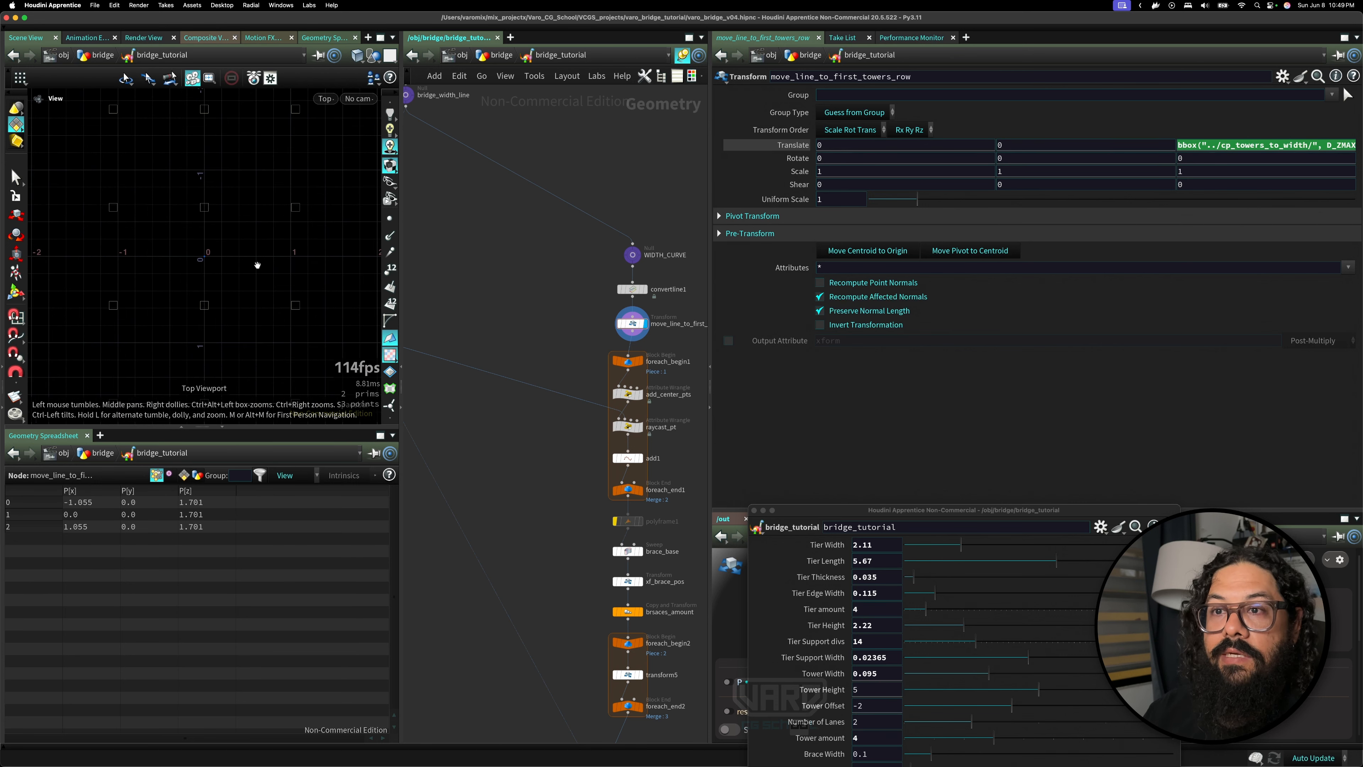
{"action": "middle_click_drag", "start_coordinate": [241, 276], "coordinate": [78, 284]}
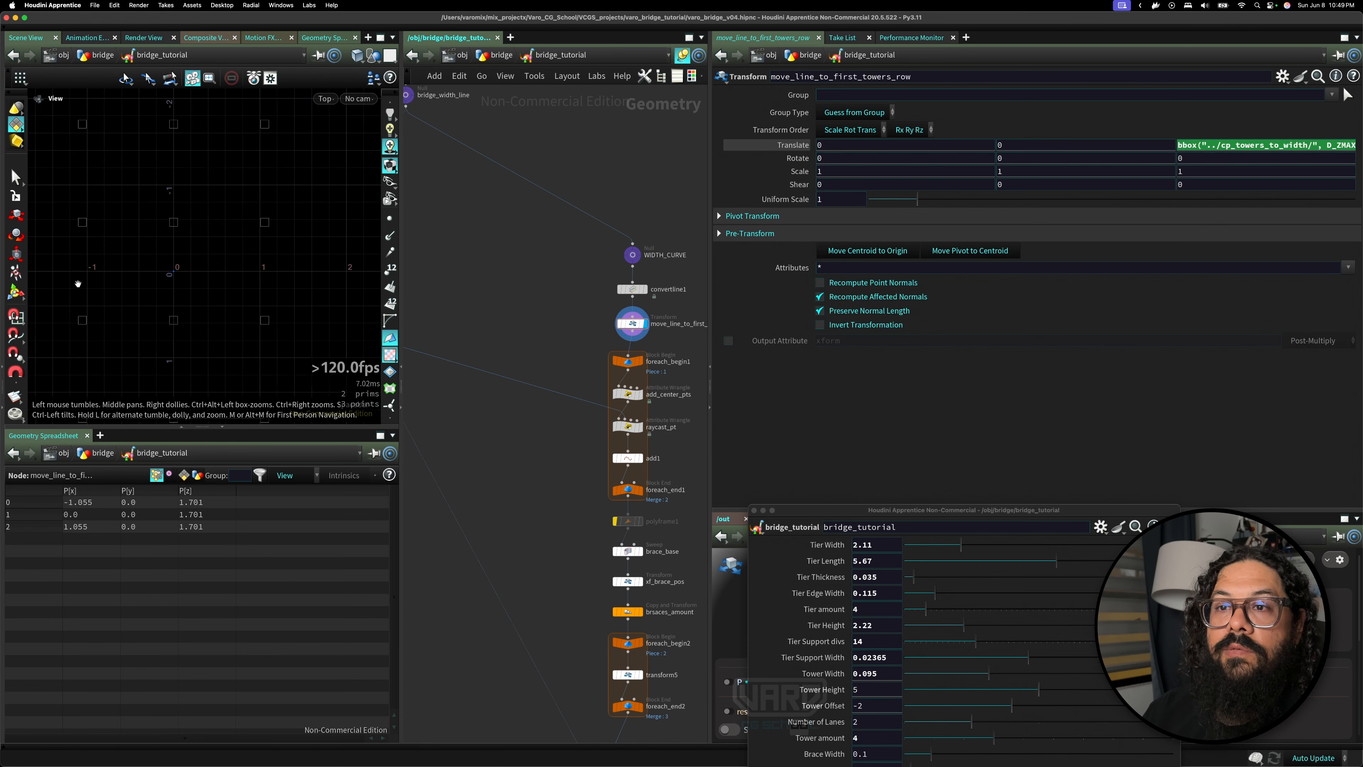
{"action": "middle_click_drag", "start_coordinate": [126, 350], "coordinate": [216, 234]}
{"action": "middle_click_drag", "start_coordinate": [349, 326], "coordinate": [332, 317]}
{"action": "middle_click_drag", "start_coordinate": [138, 310], "coordinate": [173, 282]}
{"action": "scroll", "coordinate": [185, 285], "scroll_direction": "up", "scroll_amount": 5}
{"action": "scroll", "coordinate": [184, 277], "scroll_direction": "up", "scroll_amount": 3}
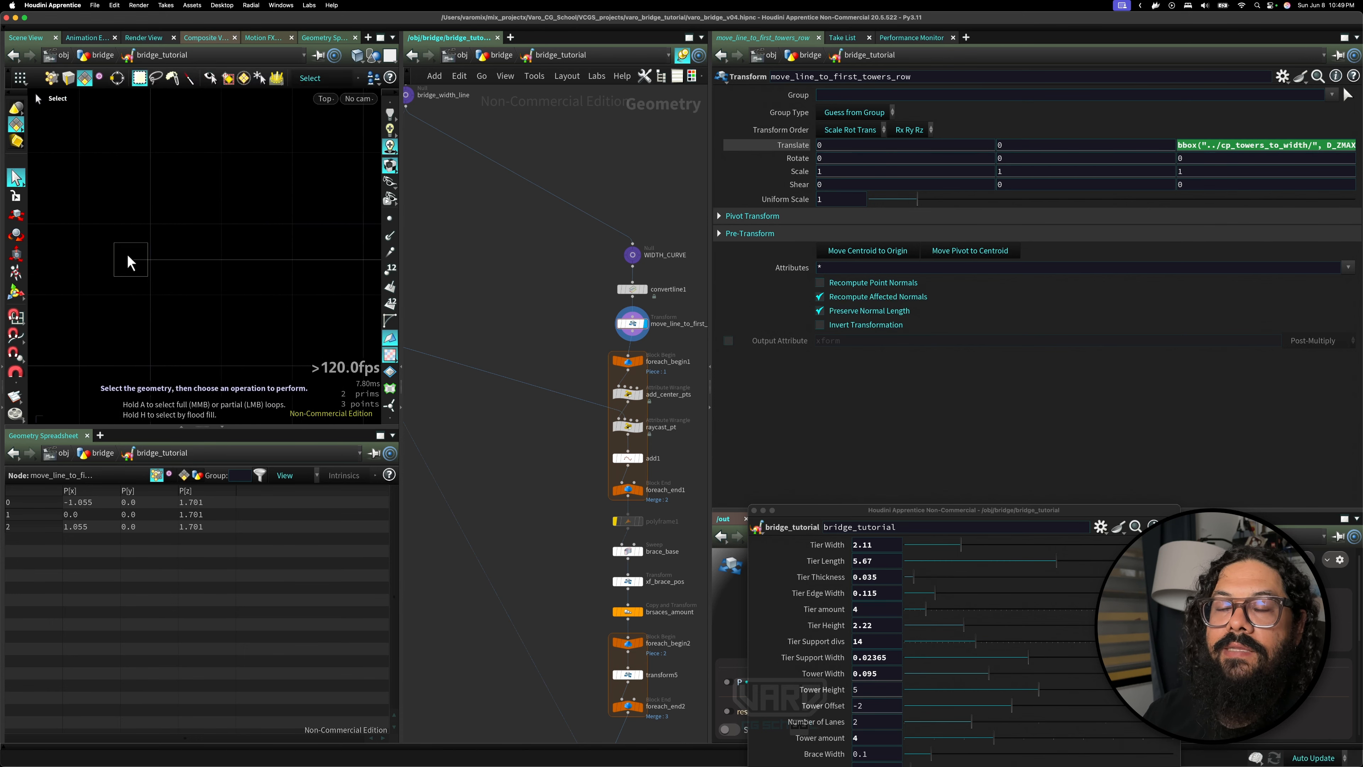
{"action": "scroll", "coordinate": [178, 284], "scroll_direction": "down", "scroll_amount": 5}
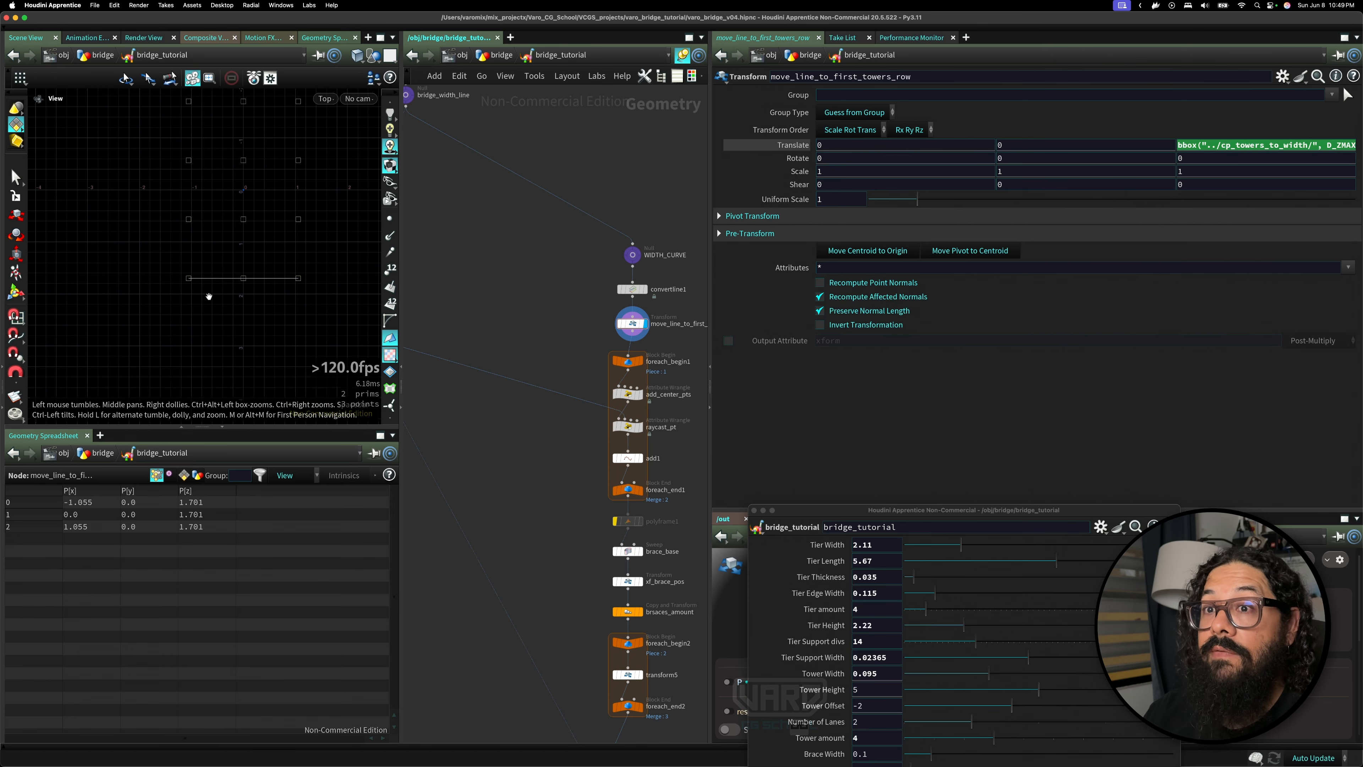
{"action": "left_click_drag", "start_coordinate": [239, 301], "coordinate": [188, 275]}
{"action": "scroll", "coordinate": [523, 274], "scroll_direction": "down", "scroll_amount": 3}
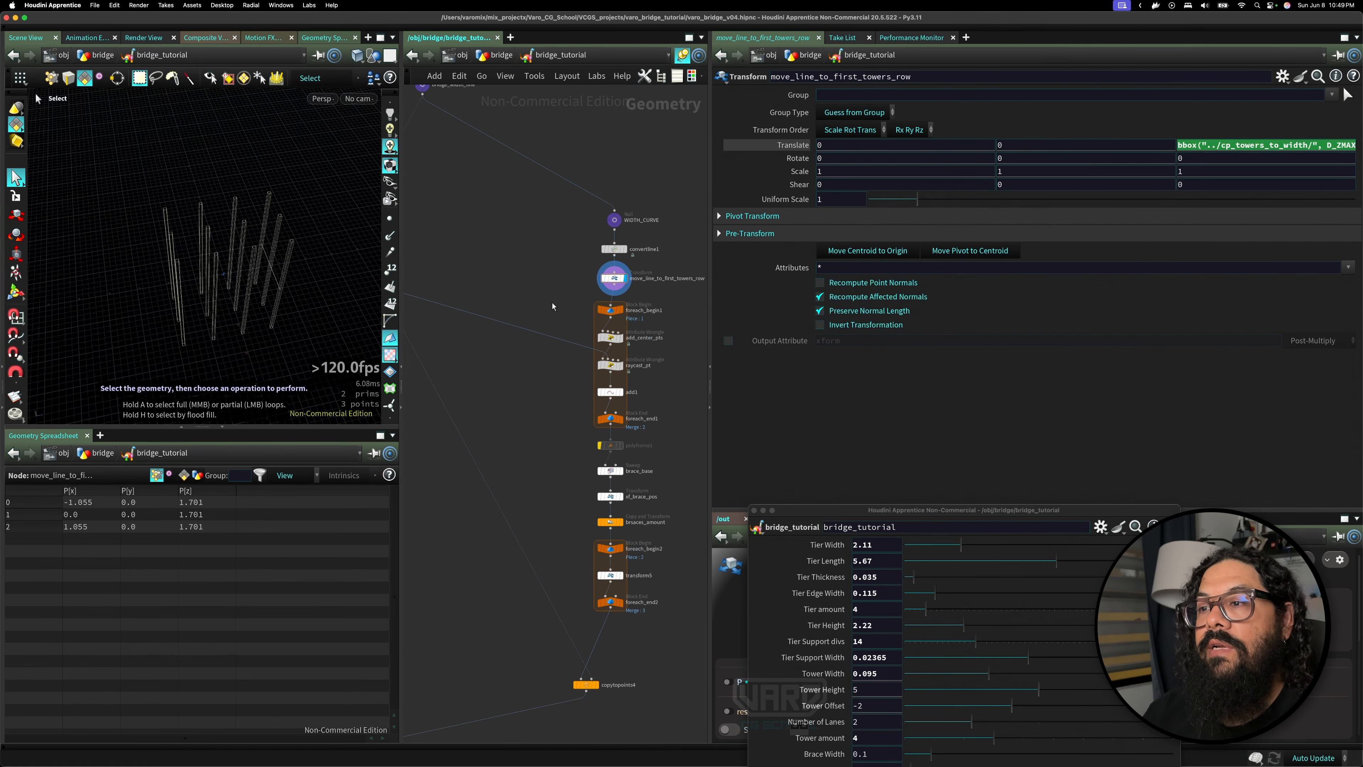
- Display and select foreach_end1, and inspect its line segments between the towers of the first row
{"action": "mouse_move", "coordinate": [618, 368]}
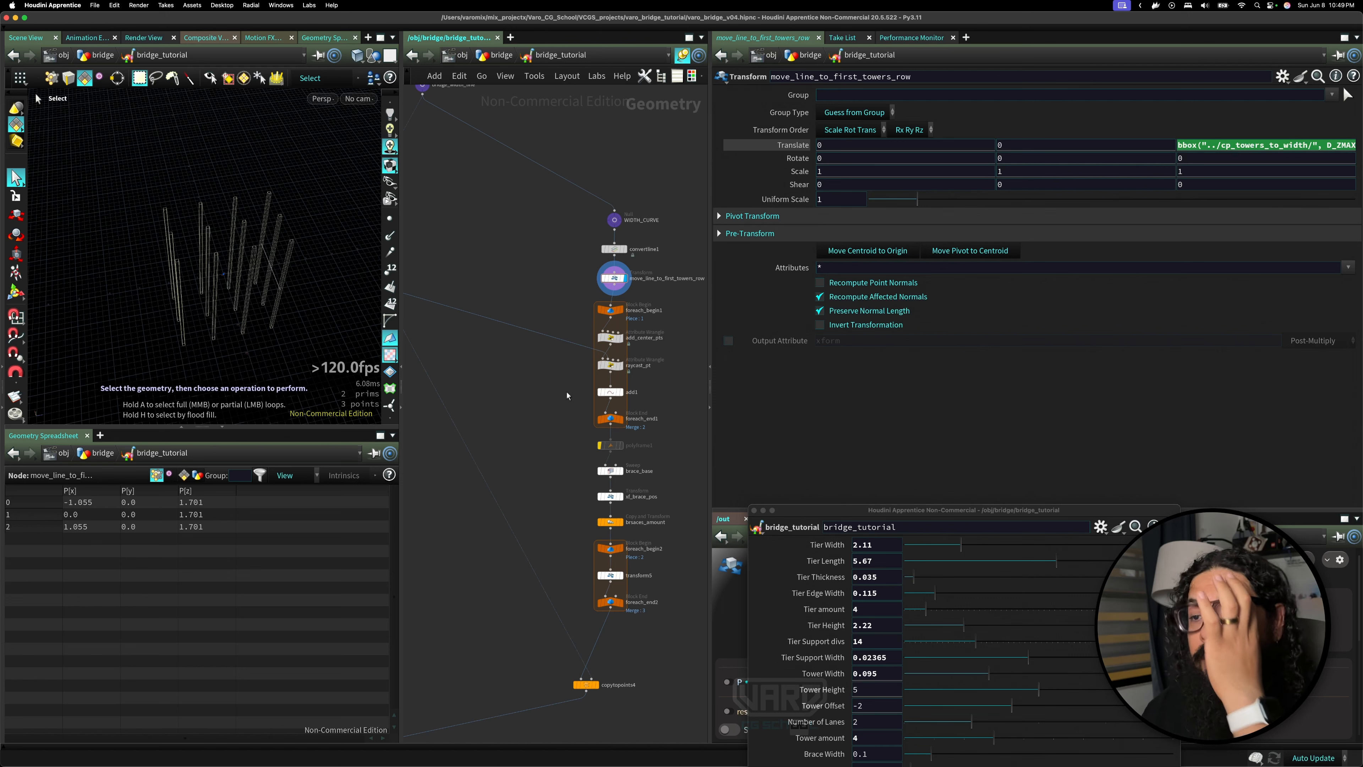
{"action": "left_click", "coordinate": [622, 419]}
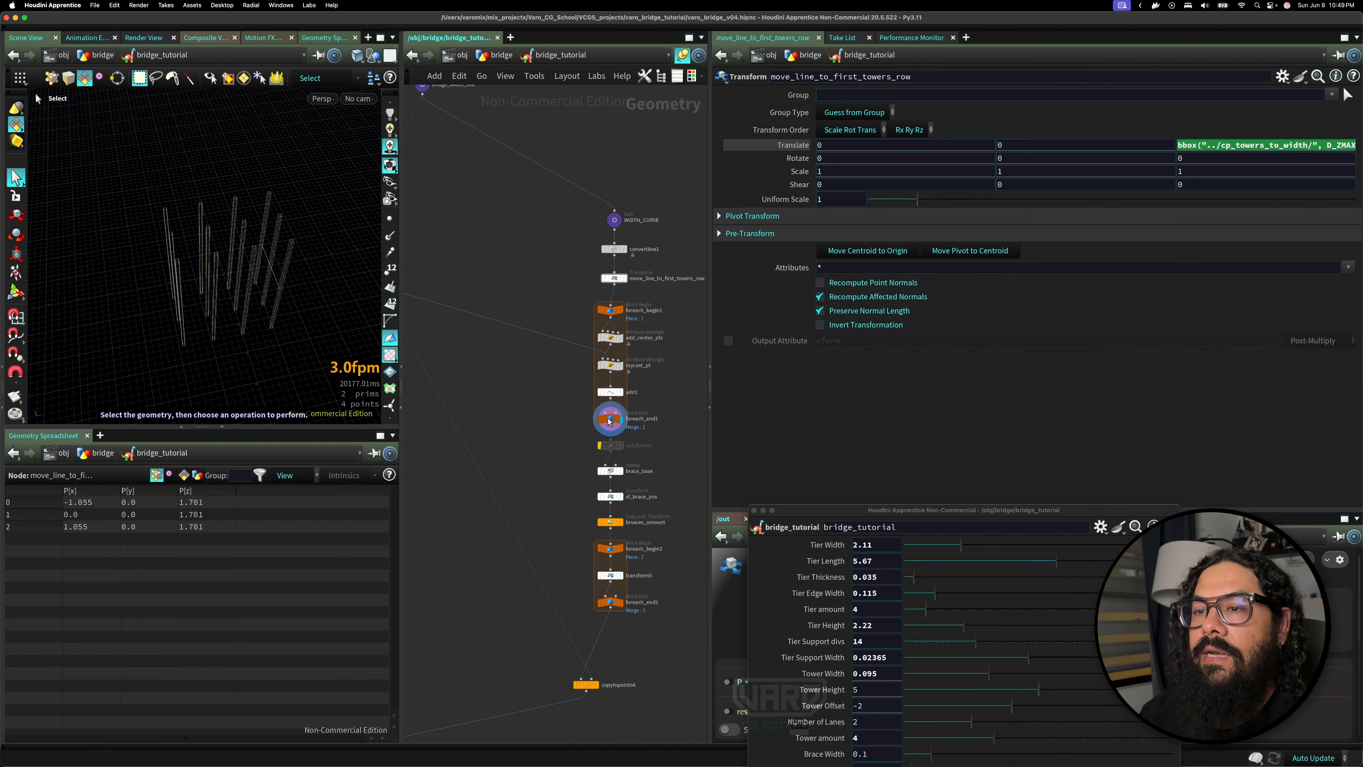
{"action": "left_click", "coordinate": [609, 420]}
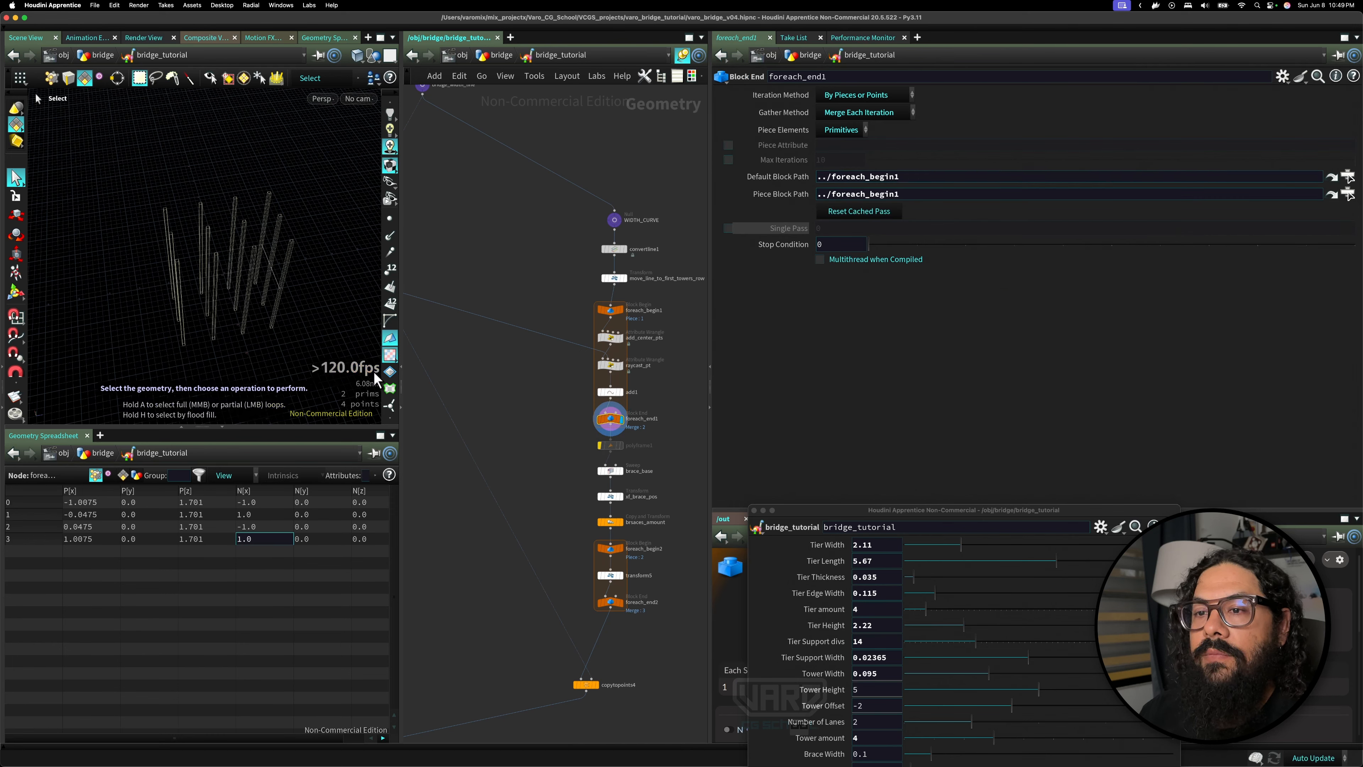
{"action": "middle_click_drag", "start_coordinate": [299, 281], "coordinate": [207, 311], "text": "alt"}
{"action": "right_click_drag", "start_coordinate": [206, 310], "coordinate": [305, 310], "text": "alt"}
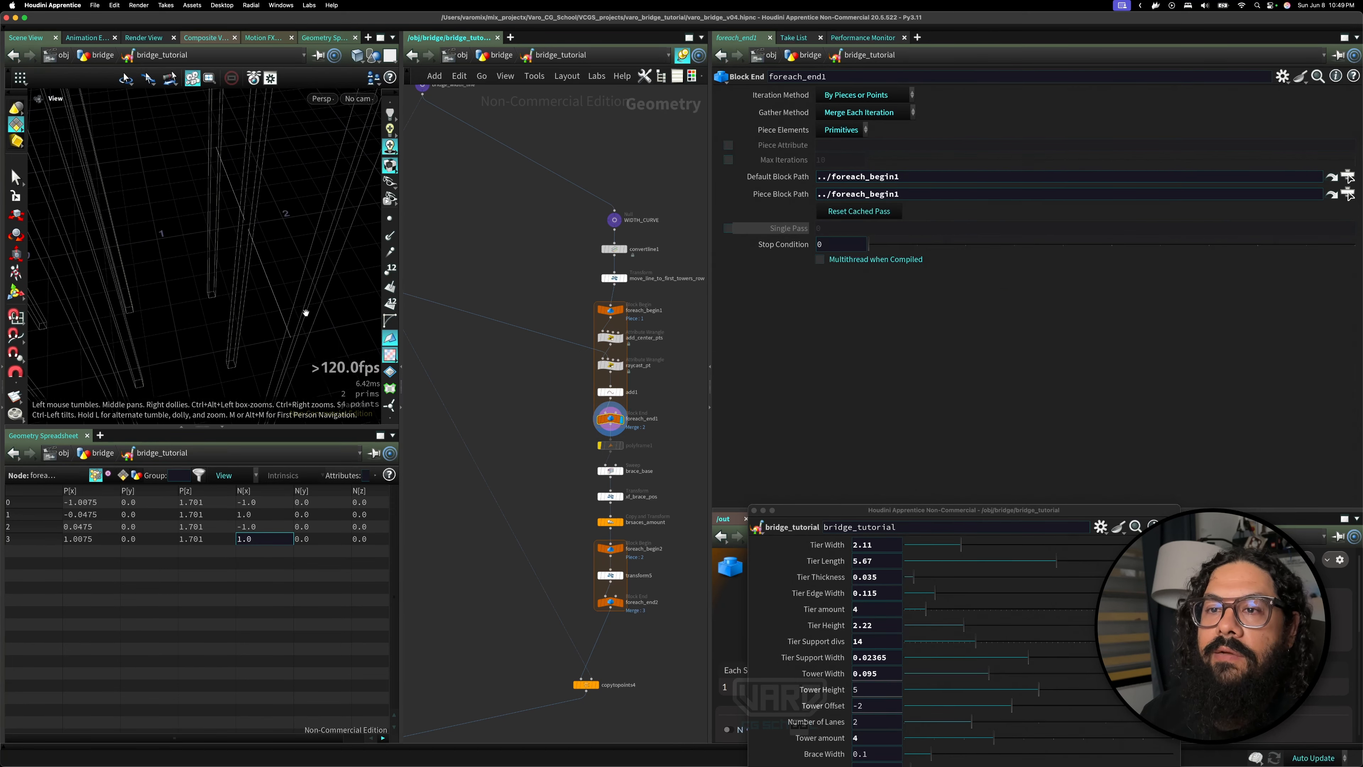
{"action": "middle_click_drag", "start_coordinate": [304, 310], "coordinate": [257, 299], "text": "alt"}
{"action": "left_click_drag", "start_coordinate": [258, 299], "coordinate": [280, 296], "text": "alt"}
{"action": "left_click_drag", "start_coordinate": [182, 275], "coordinate": [207, 288], "text": "alt"}
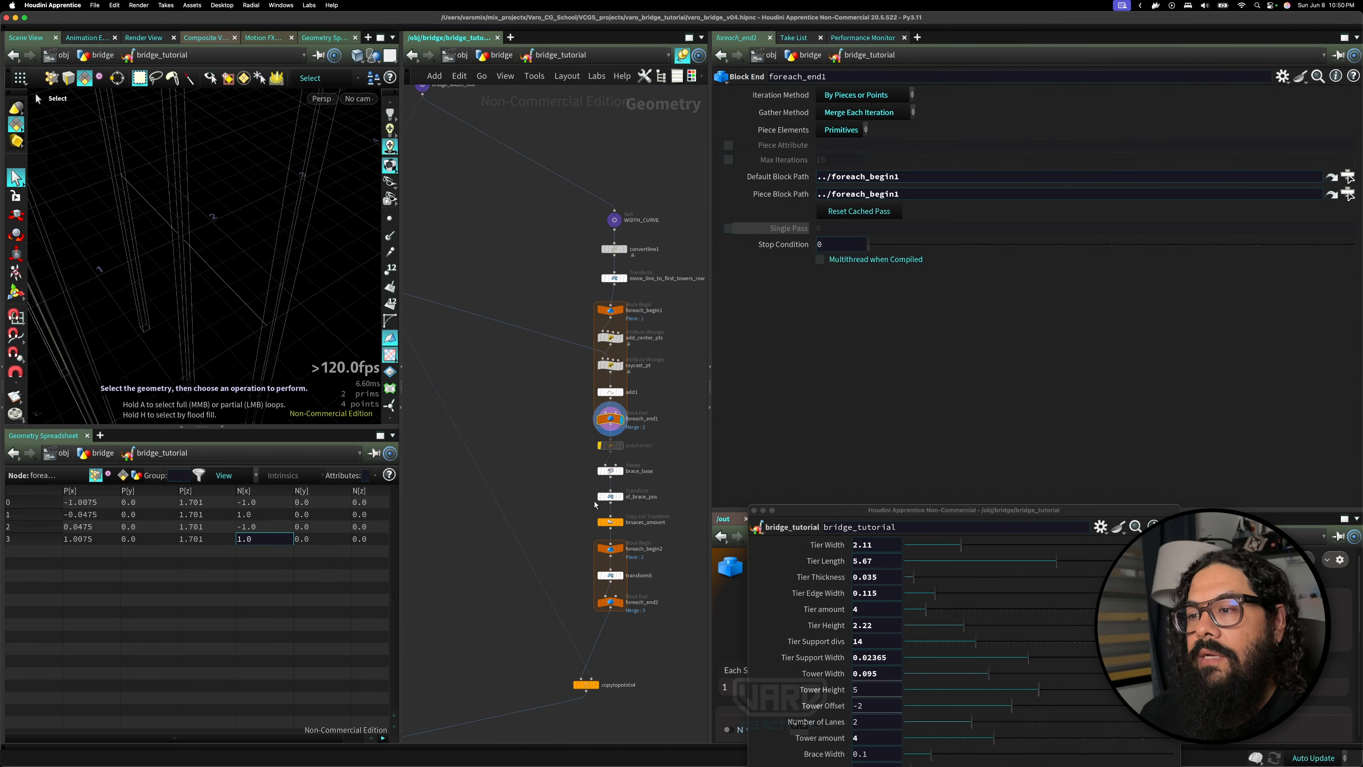
- Display the output of the brace_base Sweep node
{"action": "middle_click_drag", "start_coordinate": [595, 505], "coordinate": [560, 401]}
{"action": "left_click", "coordinate": [606, 376]}
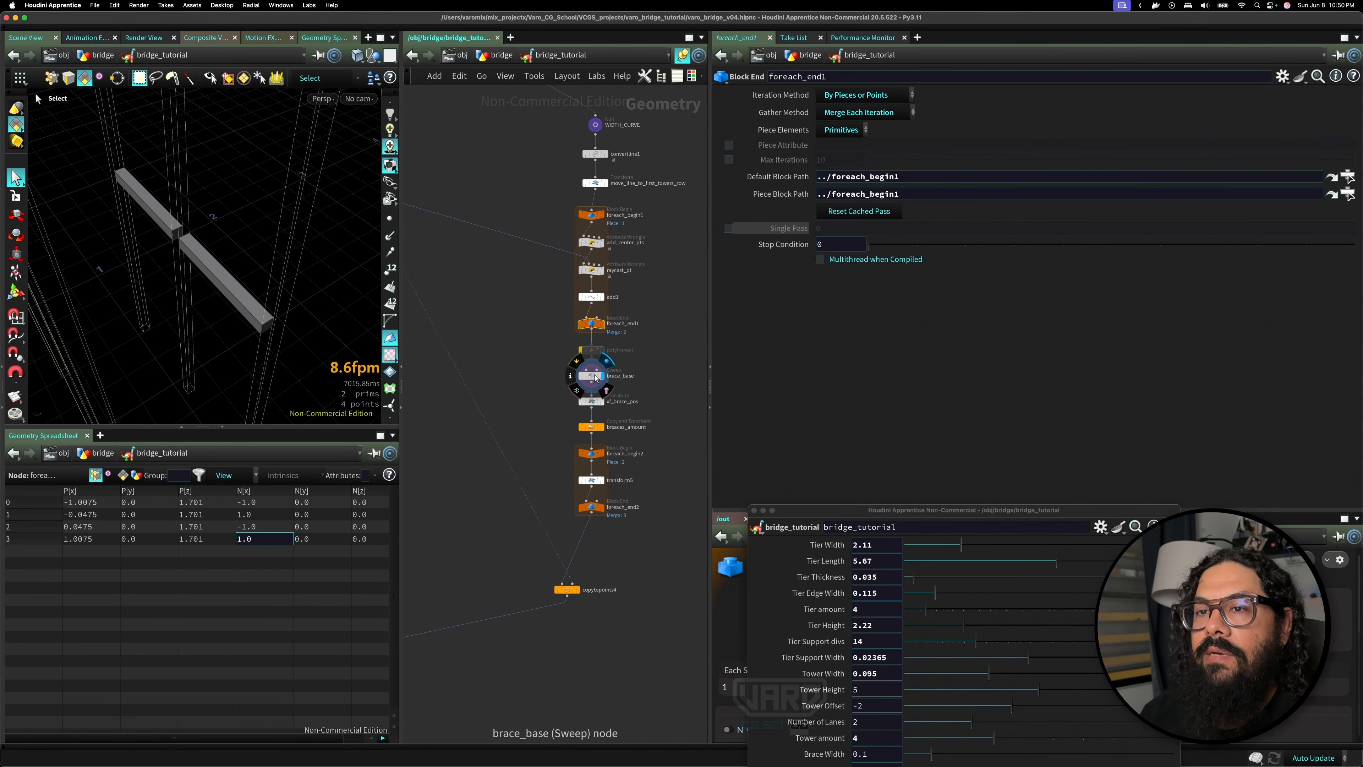
- Display the output of copytopoints4 and inspect how the copied braces line up with the towers
{"action": "left_click", "coordinate": [579, 590]}
{"action": "right_click_drag", "start_coordinate": [286, 322], "coordinate": [198, 328], "text": "alt"}
{"action": "left_click_drag", "start_coordinate": [198, 328], "coordinate": [141, 301]}
{"action": "key", "text": "s"}
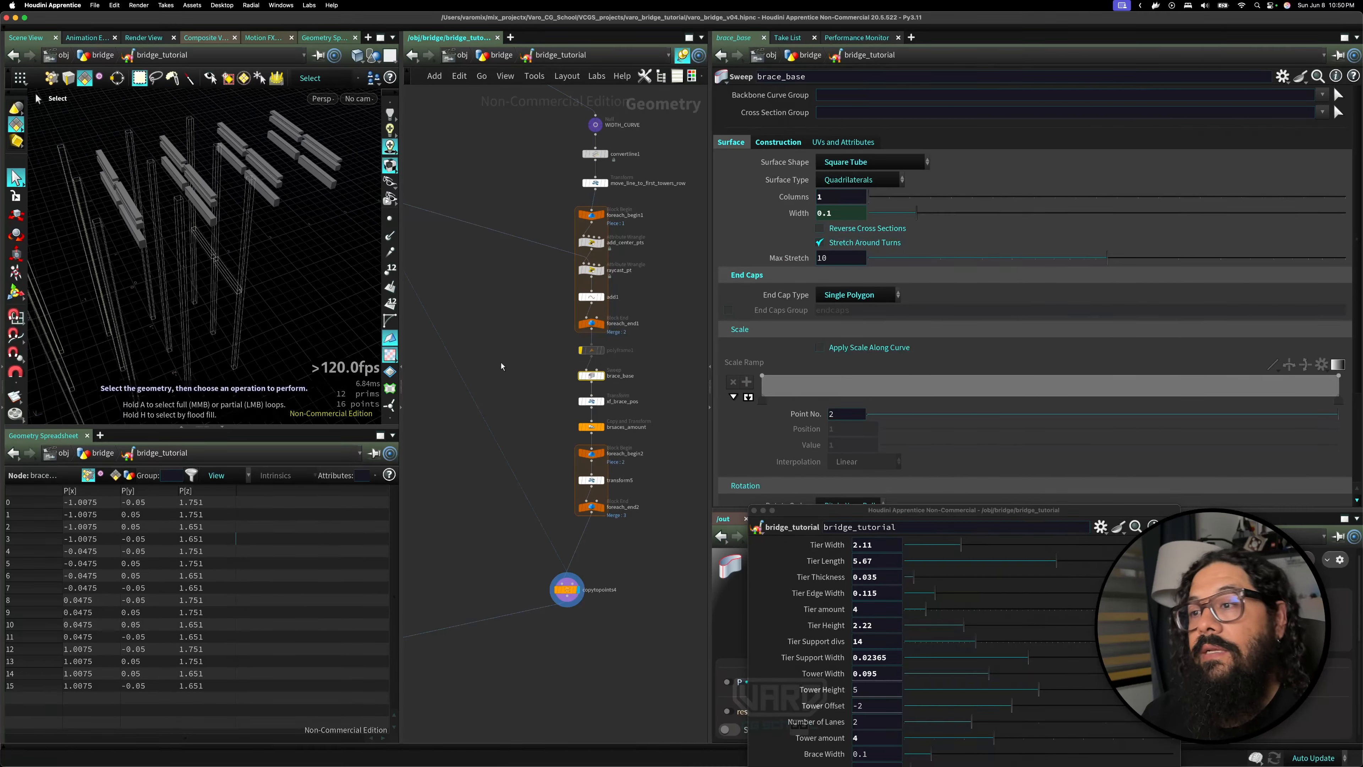
- Insert a Match Size node directly after foreach_end1 to centre the brace line segments at the origin
{"action": "scroll", "coordinate": [511, 388], "scroll_direction": "up", "scroll_amount": 2}
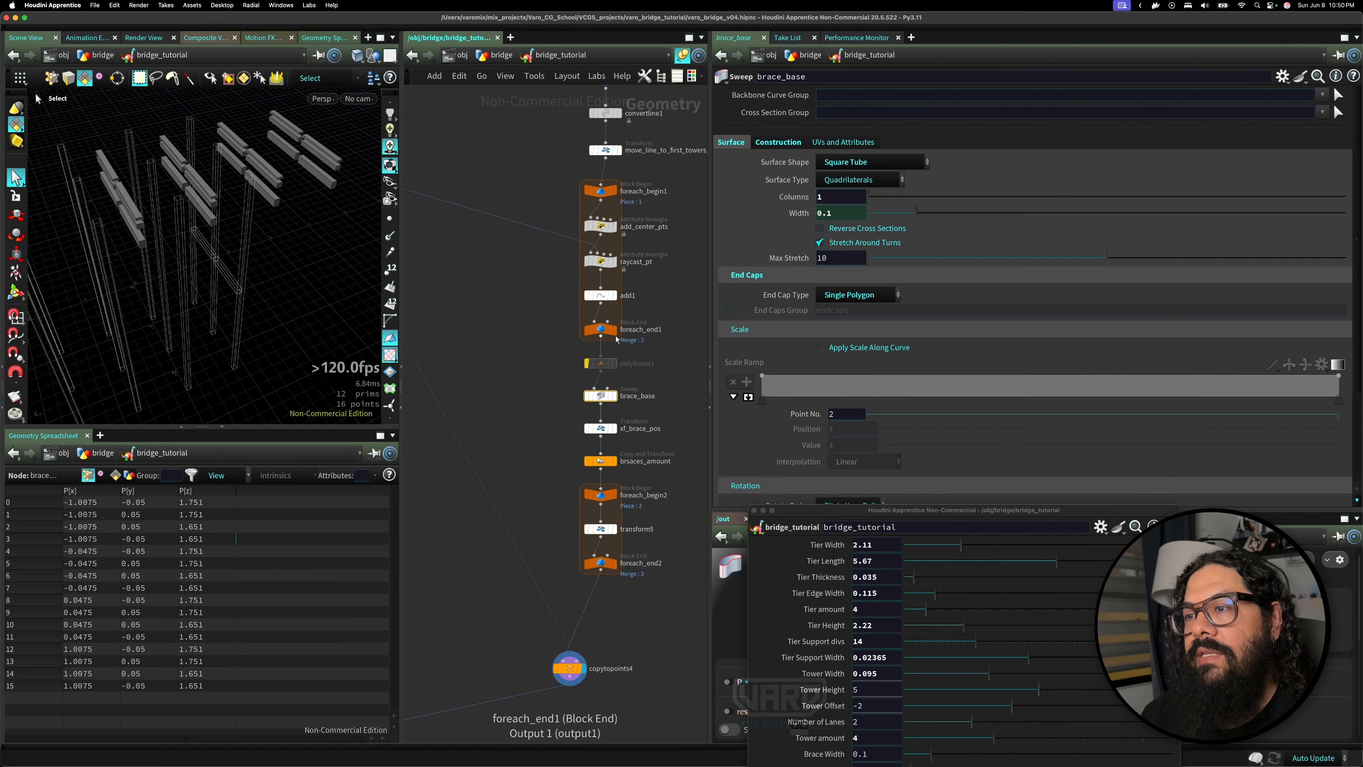
{"action": "left_click", "coordinate": [603, 328]}
{"action": "left_click", "coordinate": [603, 328]}
{"action": "key", "text": "Tab"}
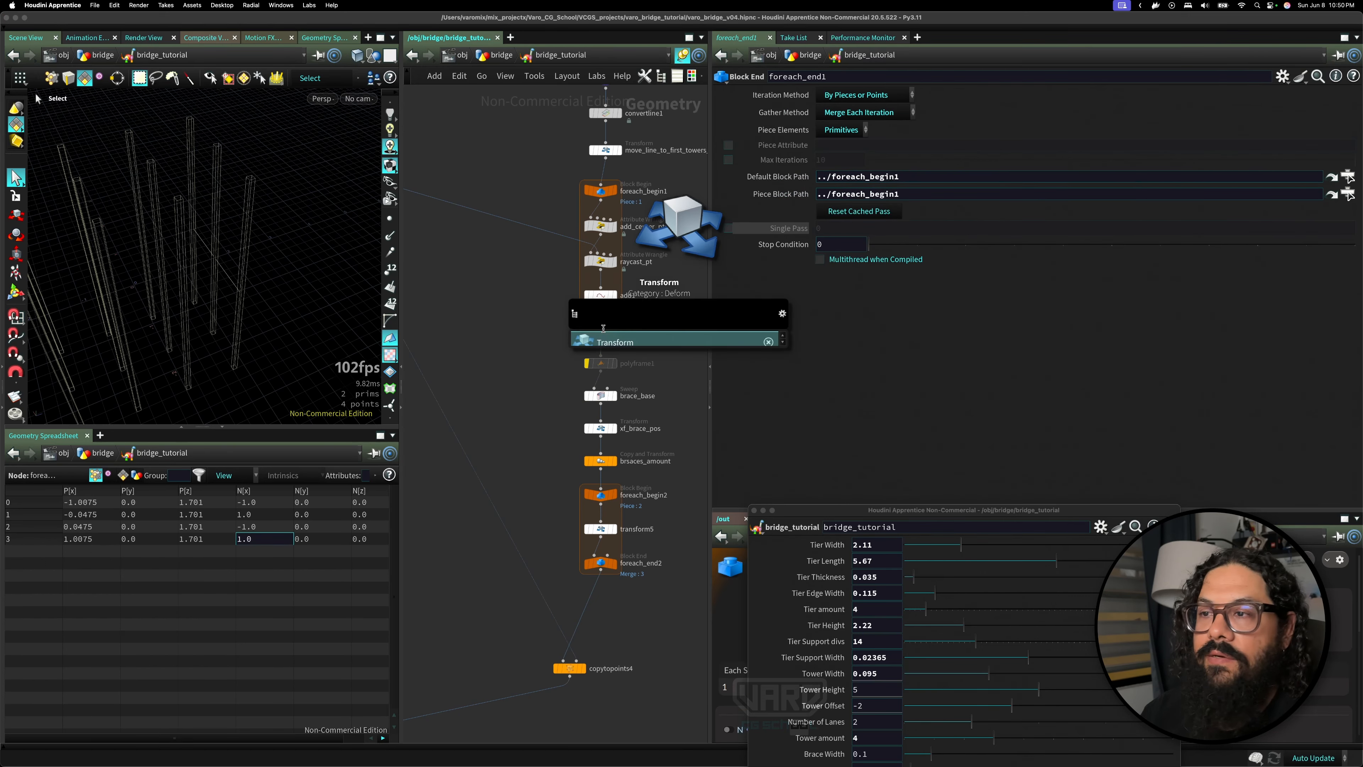
{"action": "type", "text": "matc"}
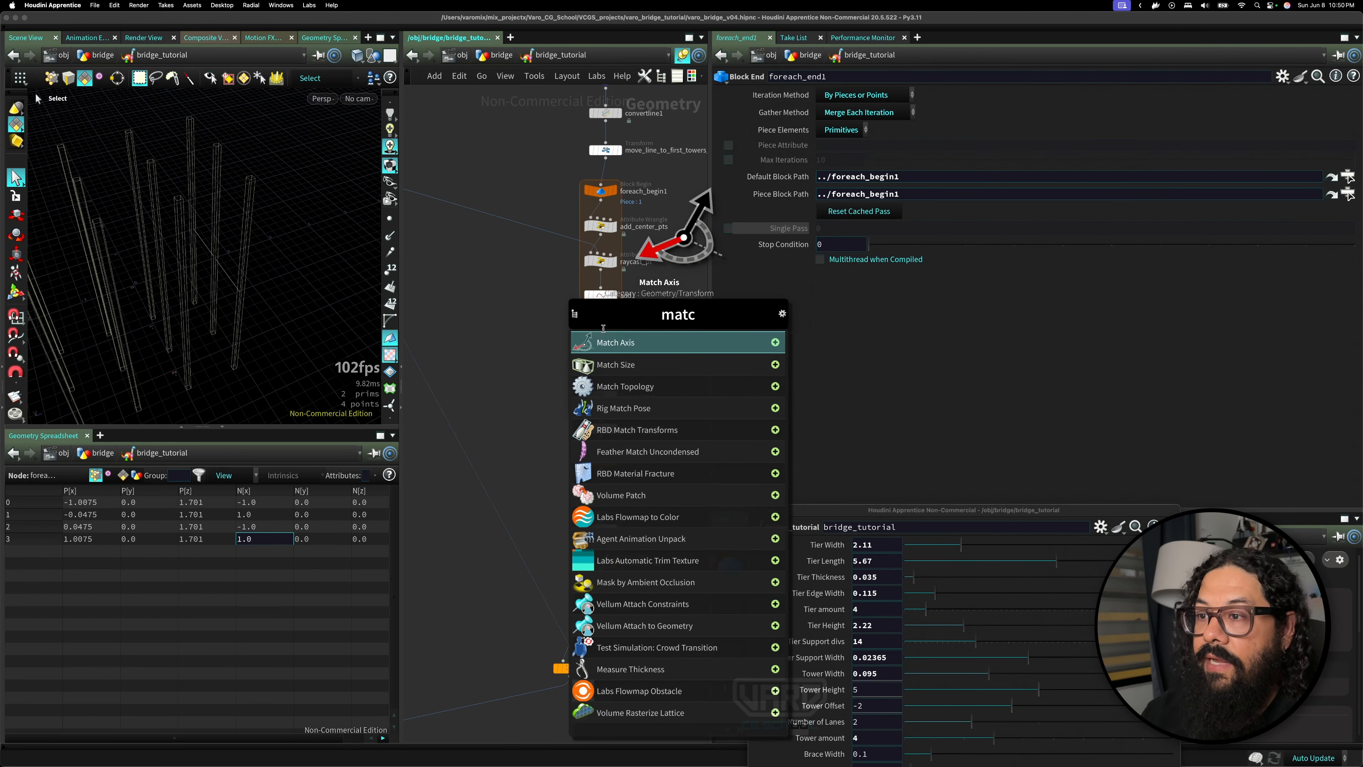
{"action": "key", "text": "Down"}
{"action": "key", "text": "Return"}
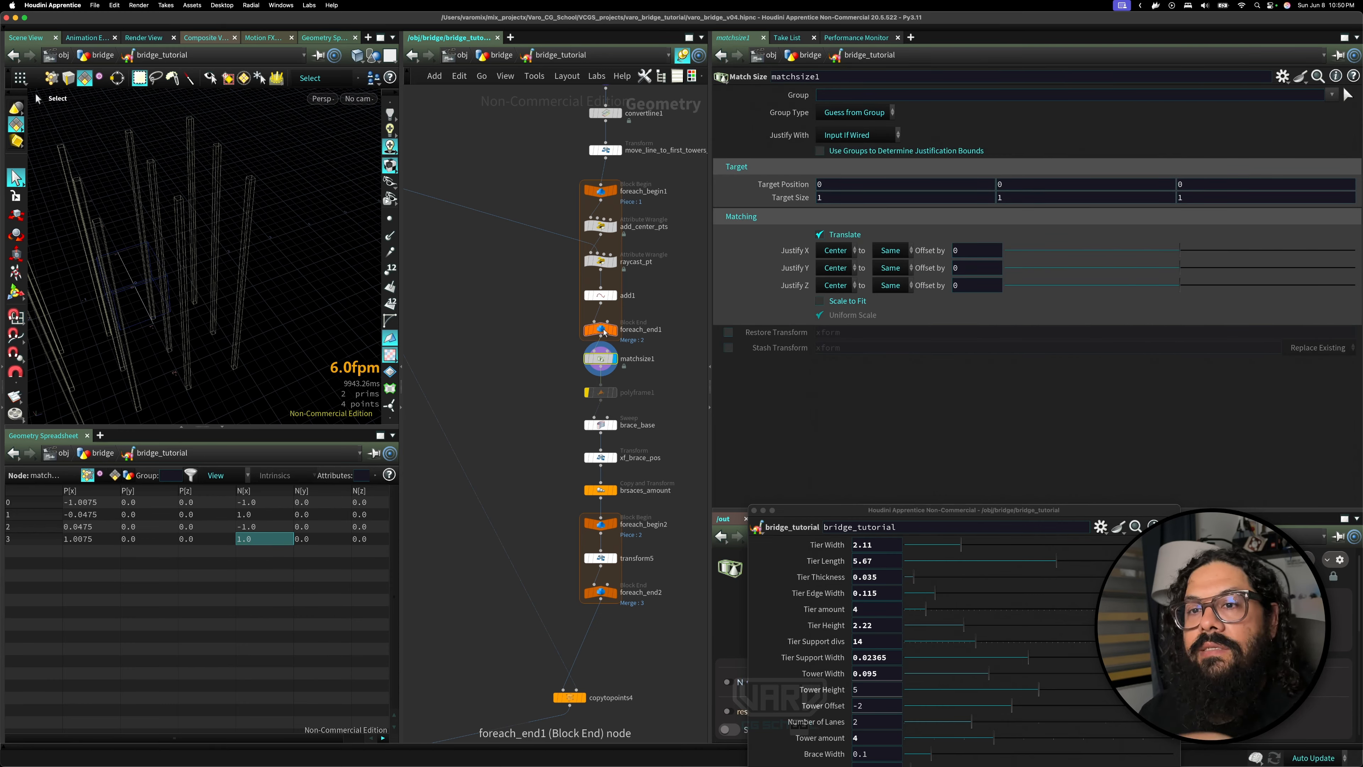
{"action": "key", "text": "Escape"}
{"action": "left_click_drag", "start_coordinate": [222, 337], "coordinate": [240, 314]}
{"action": "key", "text": "s"}
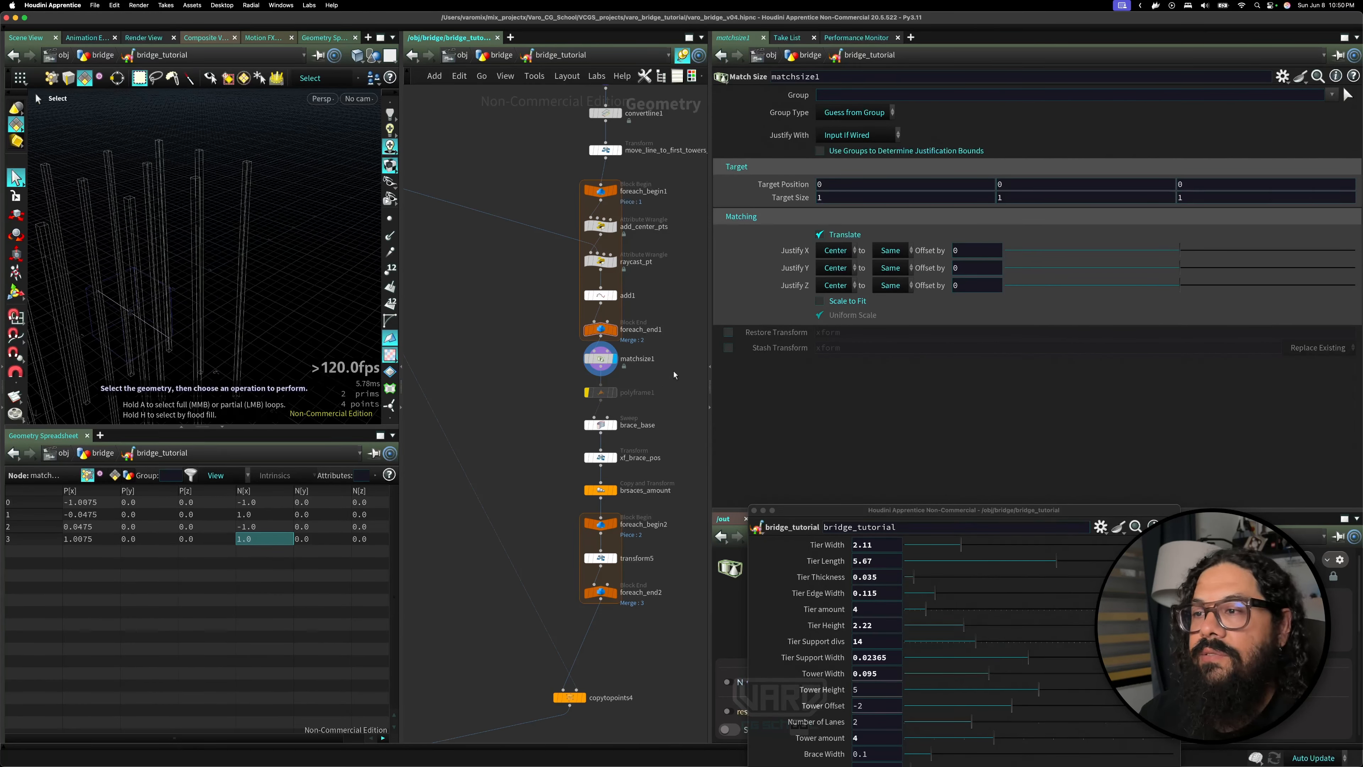
- Display the output of copytopoints4 and check the position of the copied braces against the towers
{"action": "scroll", "coordinate": [534, 441], "scroll_direction": "down", "scroll_amount": 4}
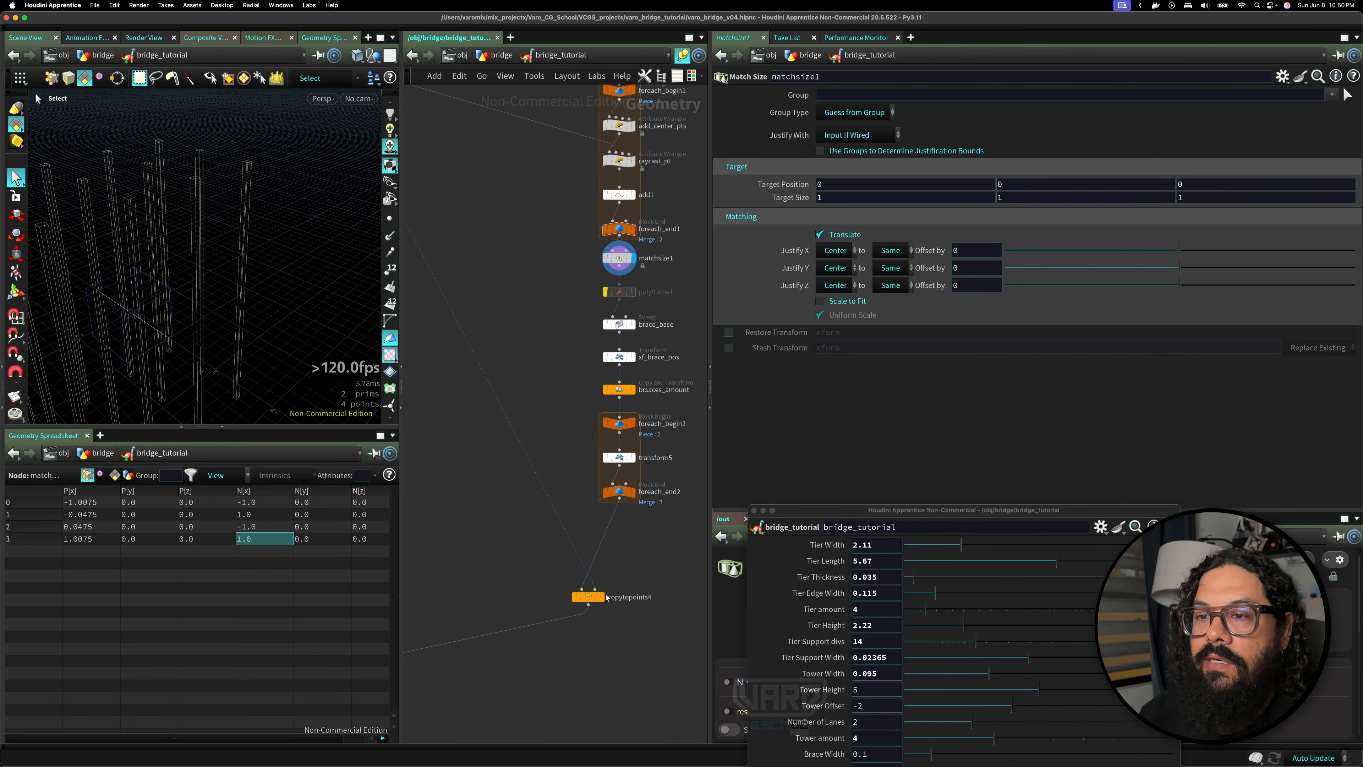
{"action": "left_click", "coordinate": [602, 597]}
{"action": "key", "text": "space"}
{"action": "scroll", "coordinate": [273, 201], "scroll_direction": "down", "scroll_amount": 5}
{"action": "left_click_drag", "start_coordinate": [274, 201], "coordinate": [161, 247]}
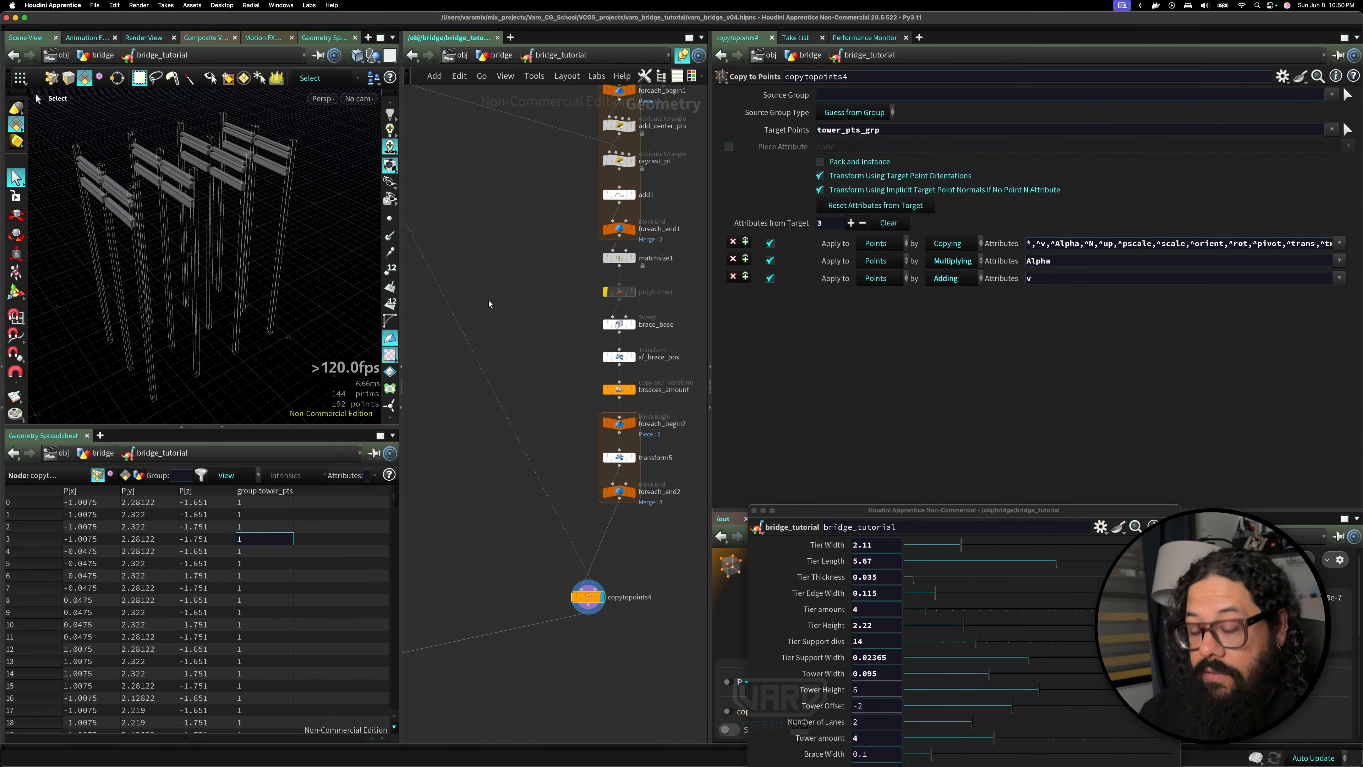
- Display the output0 node so the full bridge is shown with its braces
{"action": "scroll", "coordinate": [489, 298], "scroll_direction": "down", "scroll_amount": 5}
{"action": "middle_click_drag", "start_coordinate": [495, 444], "coordinate": [642, 435]}
{"action": "scroll", "coordinate": [506, 448], "scroll_direction": "up", "scroll_amount": 5}
{"action": "middle_click_drag", "start_coordinate": [506, 447], "coordinate": [350, 475]}
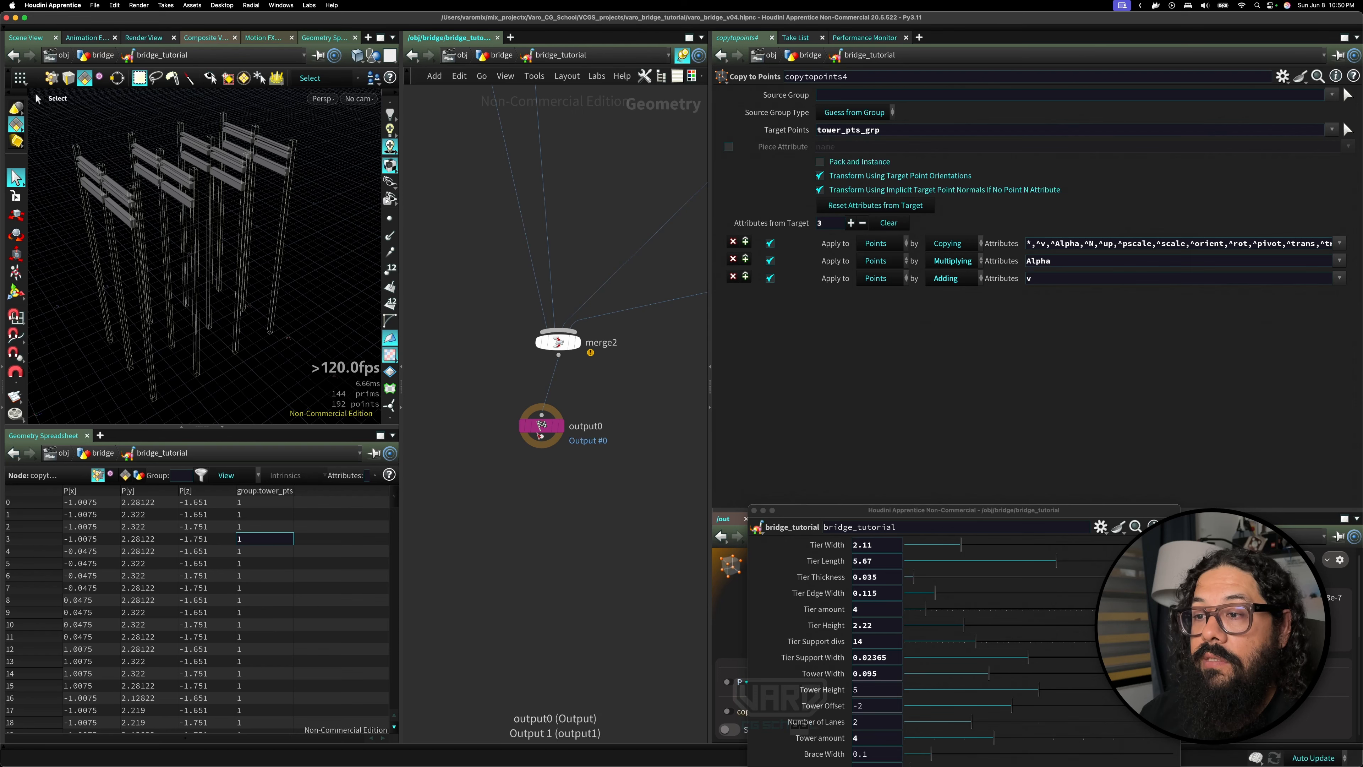
{"action": "left_click", "coordinate": [560, 426]}
- Arrange the bridge_tutorial parameter window beside an enlarged viewport and try adjusting the Tower amount
{"action": "left_click_drag", "start_coordinate": [712, 440], "coordinate": [961, 414]}
{"action": "left_click_drag", "start_coordinate": [949, 509], "coordinate": [783, 197]}
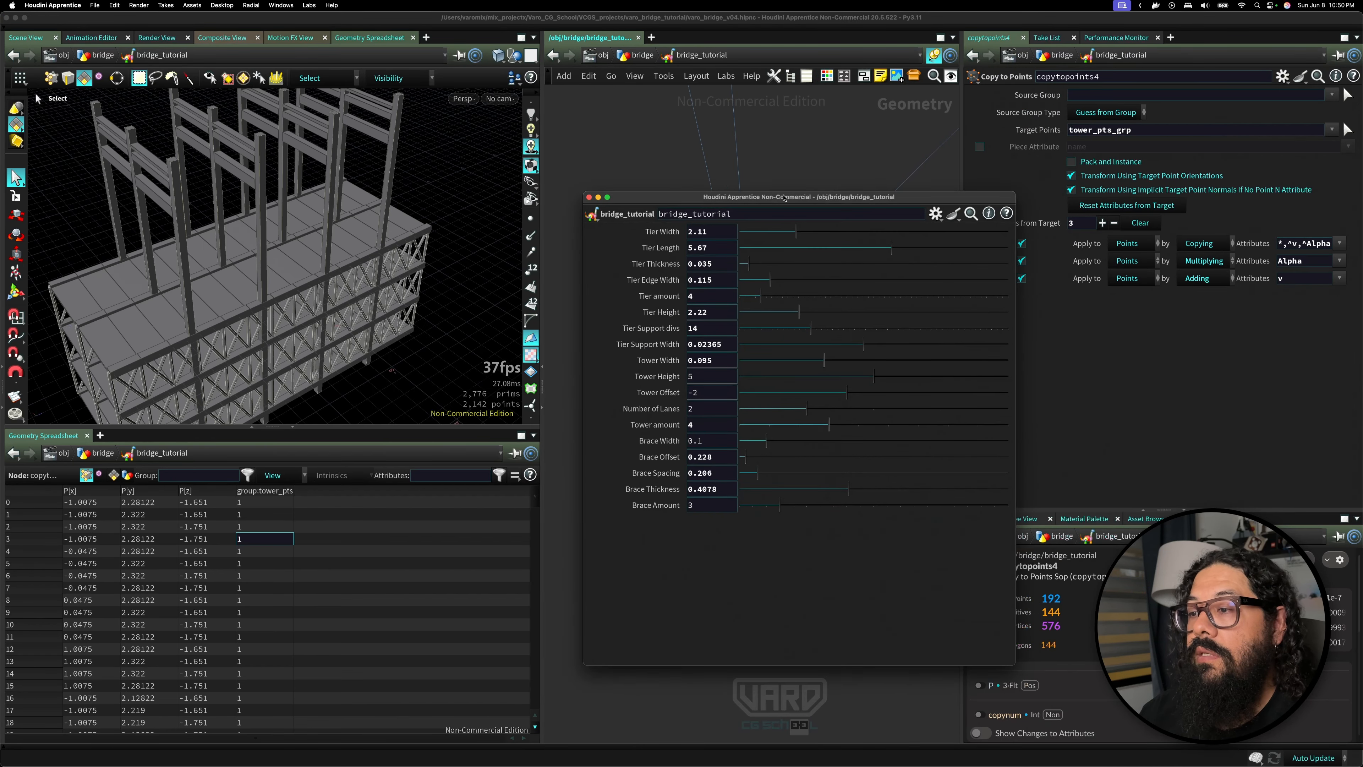
{"action": "key", "text": "Escape"}
{"action": "left_click_drag", "start_coordinate": [349, 266], "coordinate": [258, 268]}
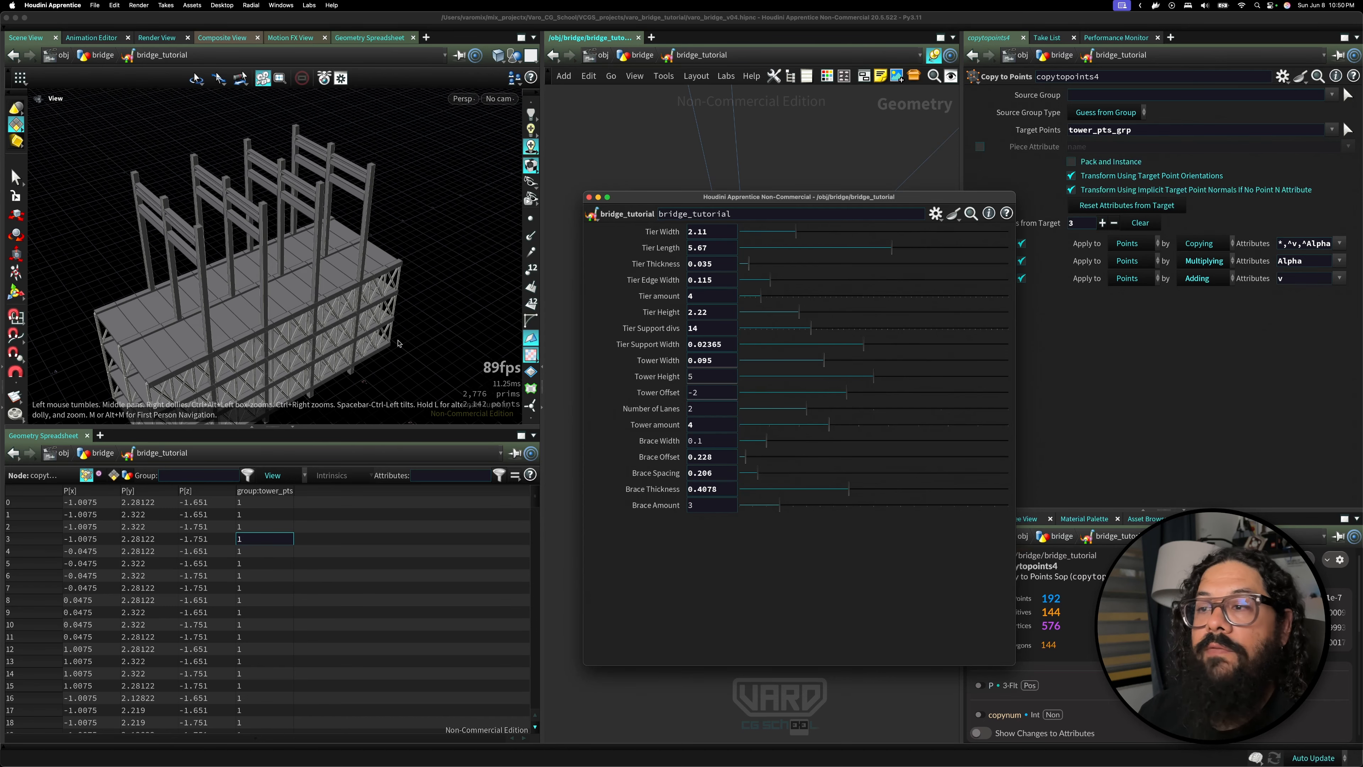
{"action": "key", "text": "s"}
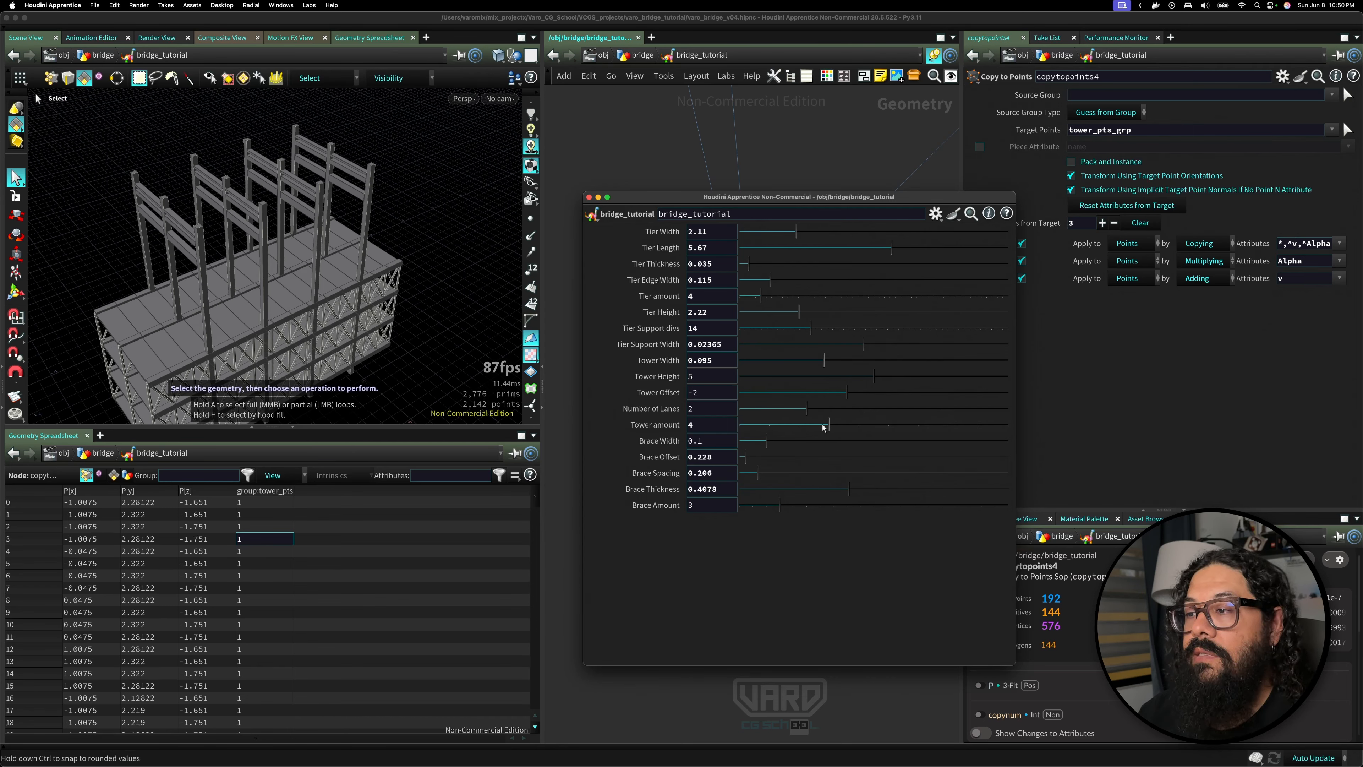
{"action": "mouse_move", "coordinate": [824, 427]}
{"action": "left_mouse_down"}
{"action": "mouse_move", "coordinate": [776, 422]}
{"action": "mouse_move", "coordinate": [901, 425]}
{"action": "mouse_move", "coordinate": [741, 422]}
{"action": "mouse_move", "coordinate": [815, 432]}
{"action": "left_mouse_up"}
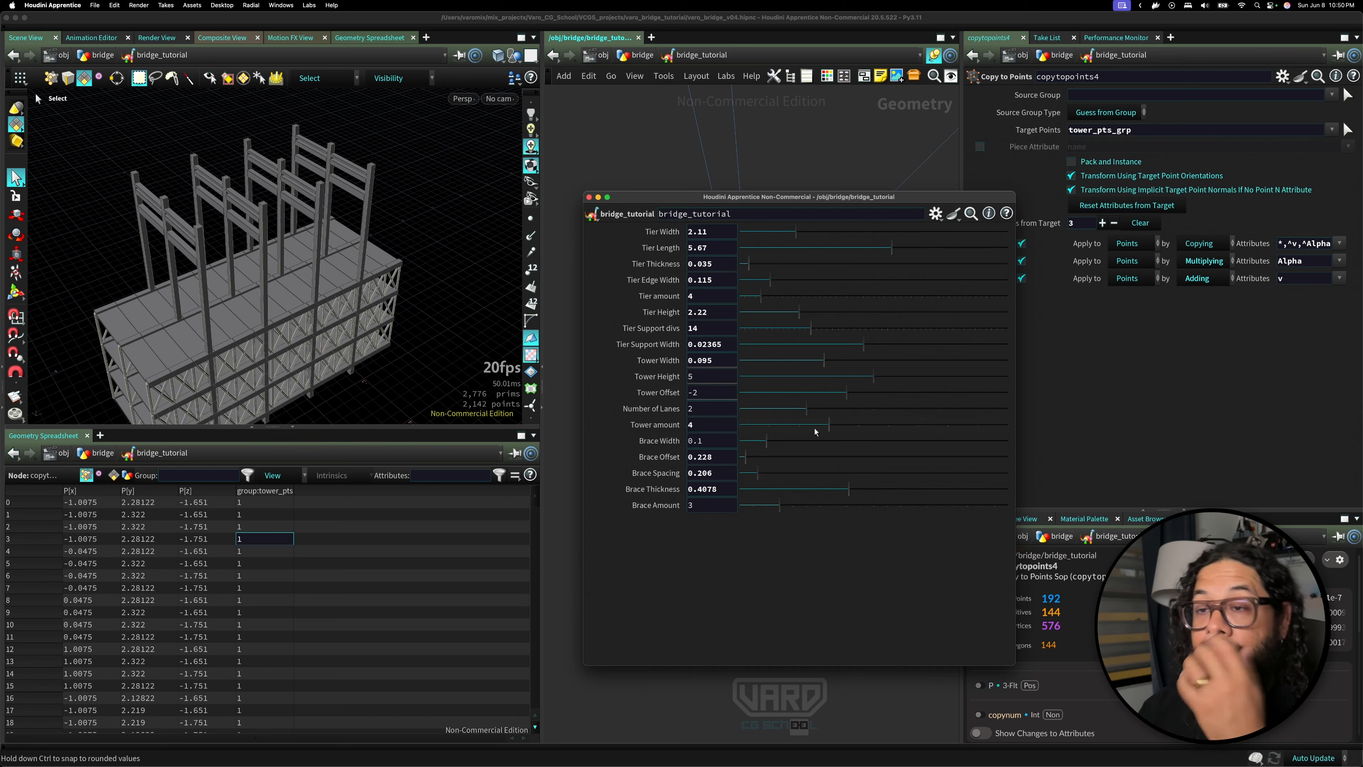